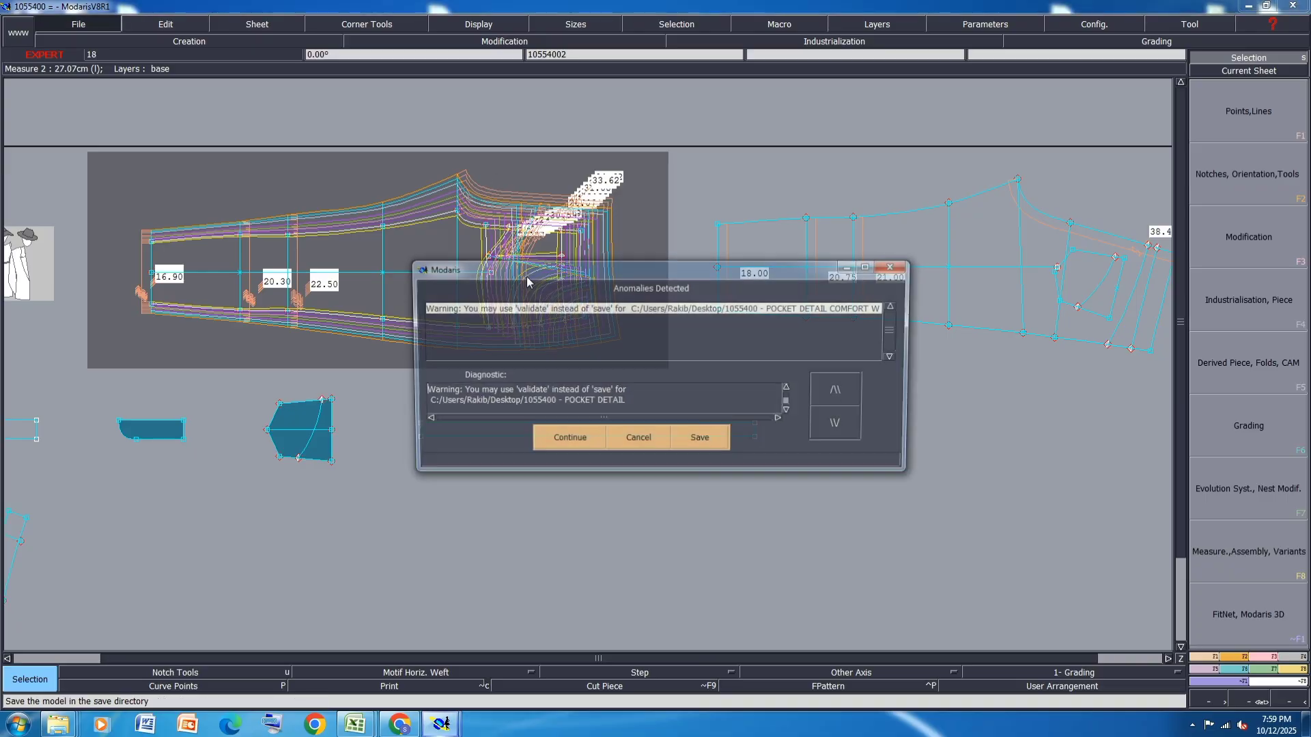
Continue saving the model and select all sizes of the front leg sheet to inspect the nest around the pocket.
left_click(550, 436)
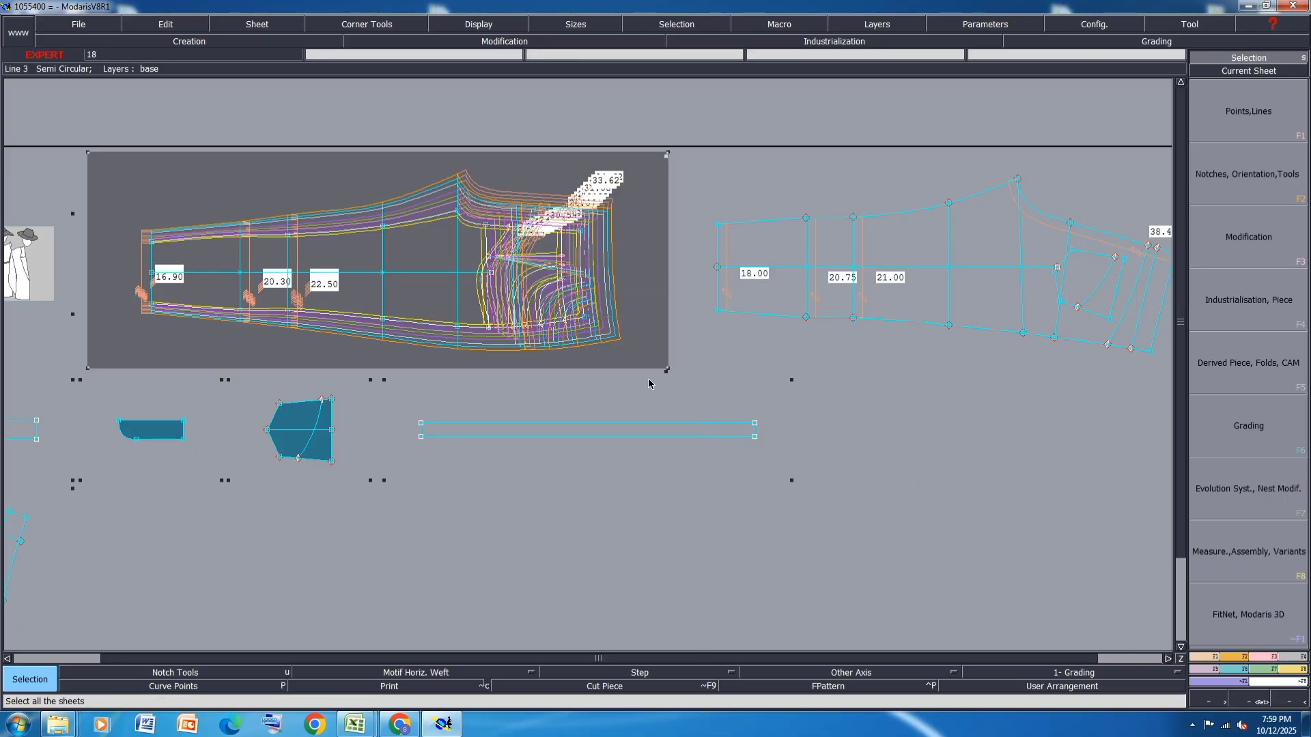
key("F10")
scroll(508, 205, "up", 1)
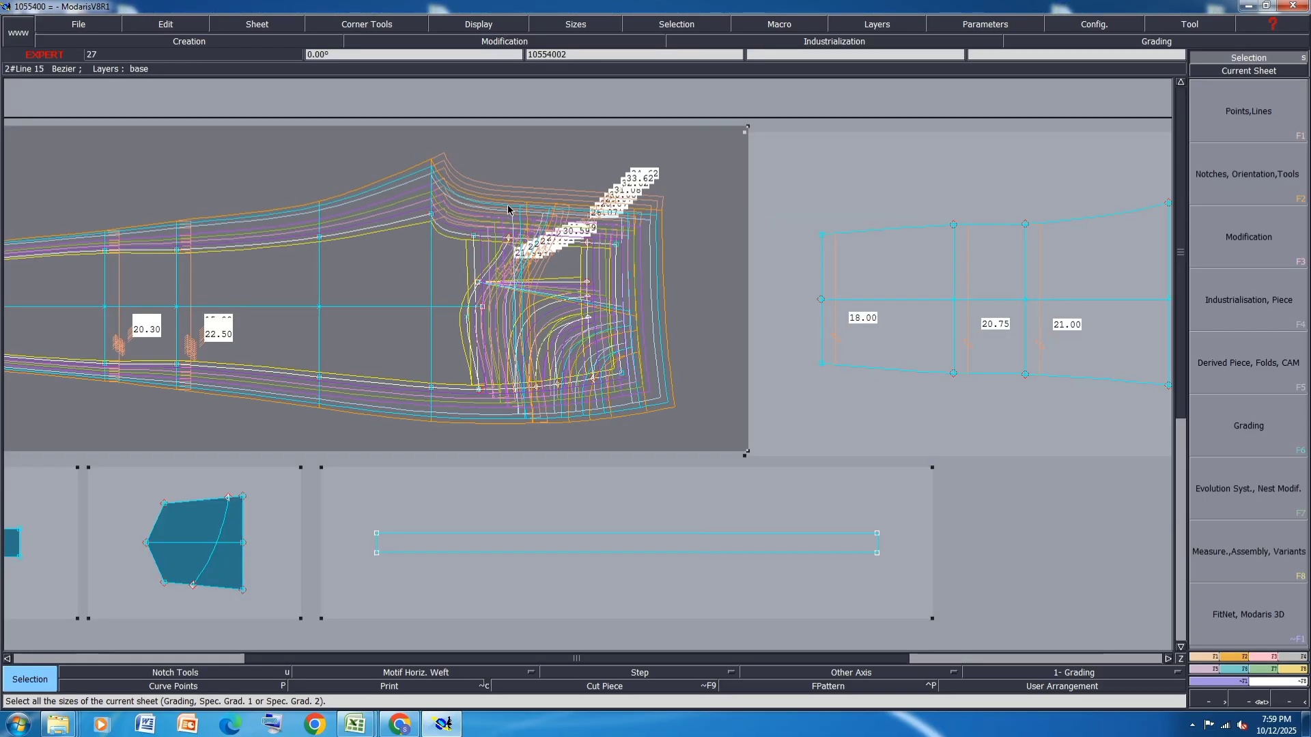
scroll(508, 208, "up", 1)
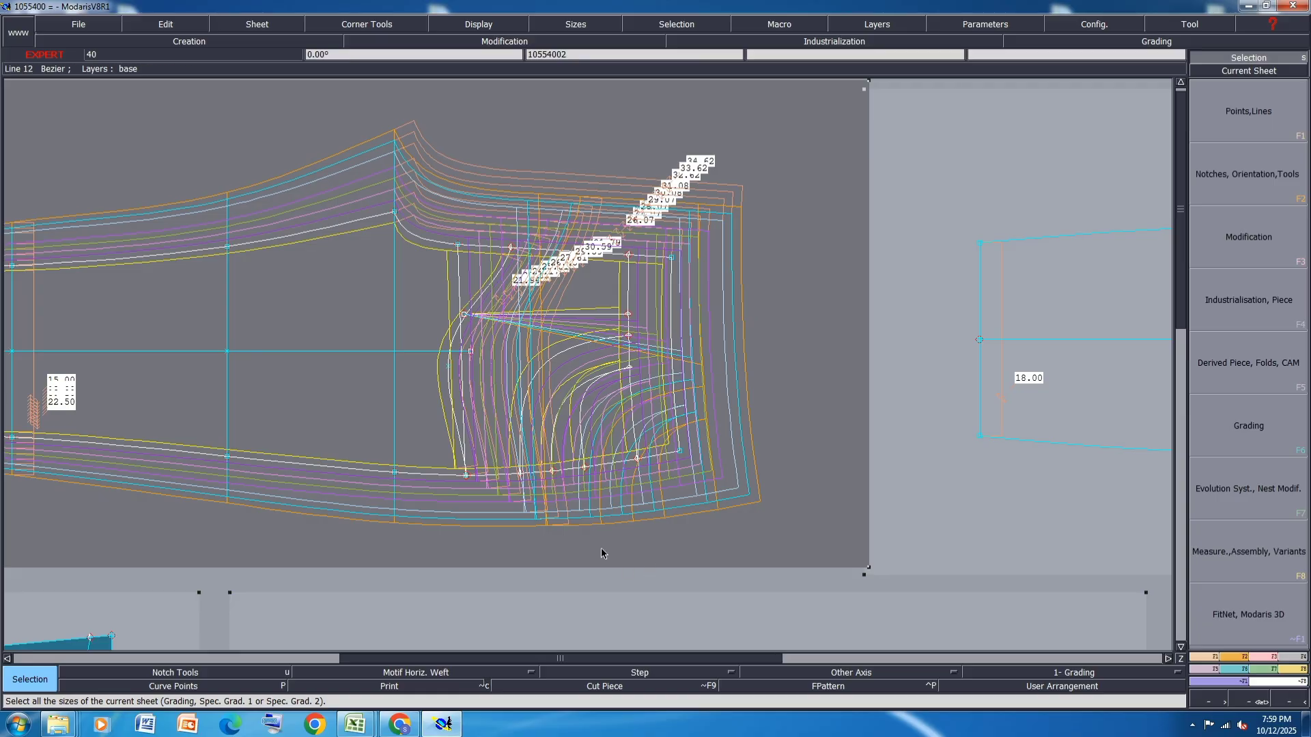
scroll(601, 547, "up", 2)
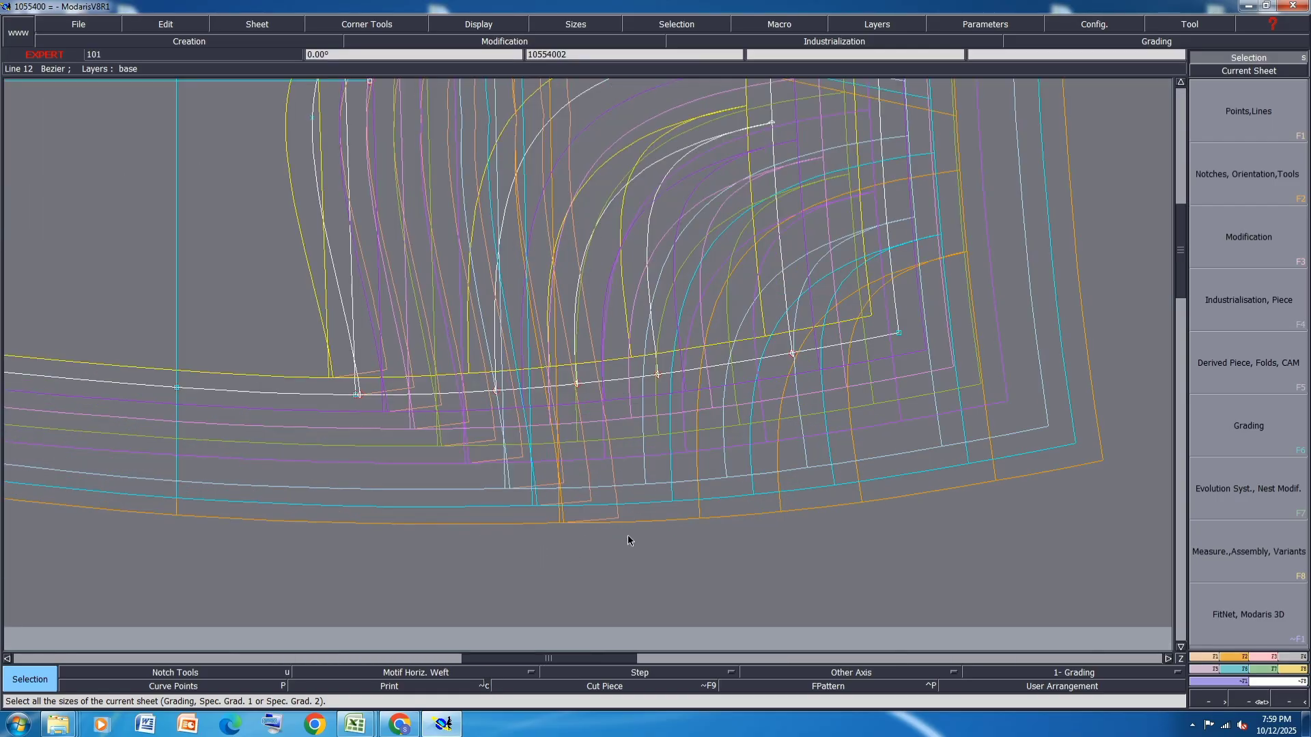
scroll(519, 527, "up", 2)
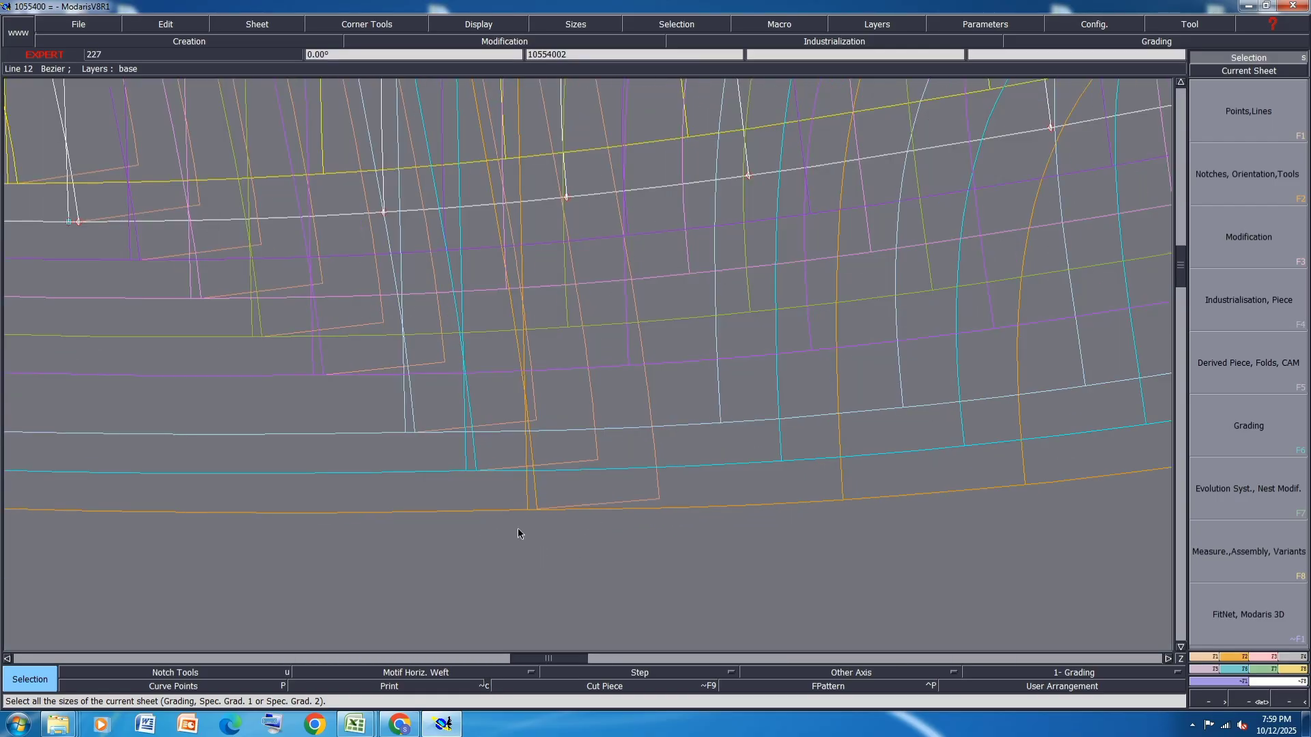
Toggle the all-sizes display off and on to compare the front leg's graded nest with its base size.
key("F12")
scroll(597, 461, "down", 2)
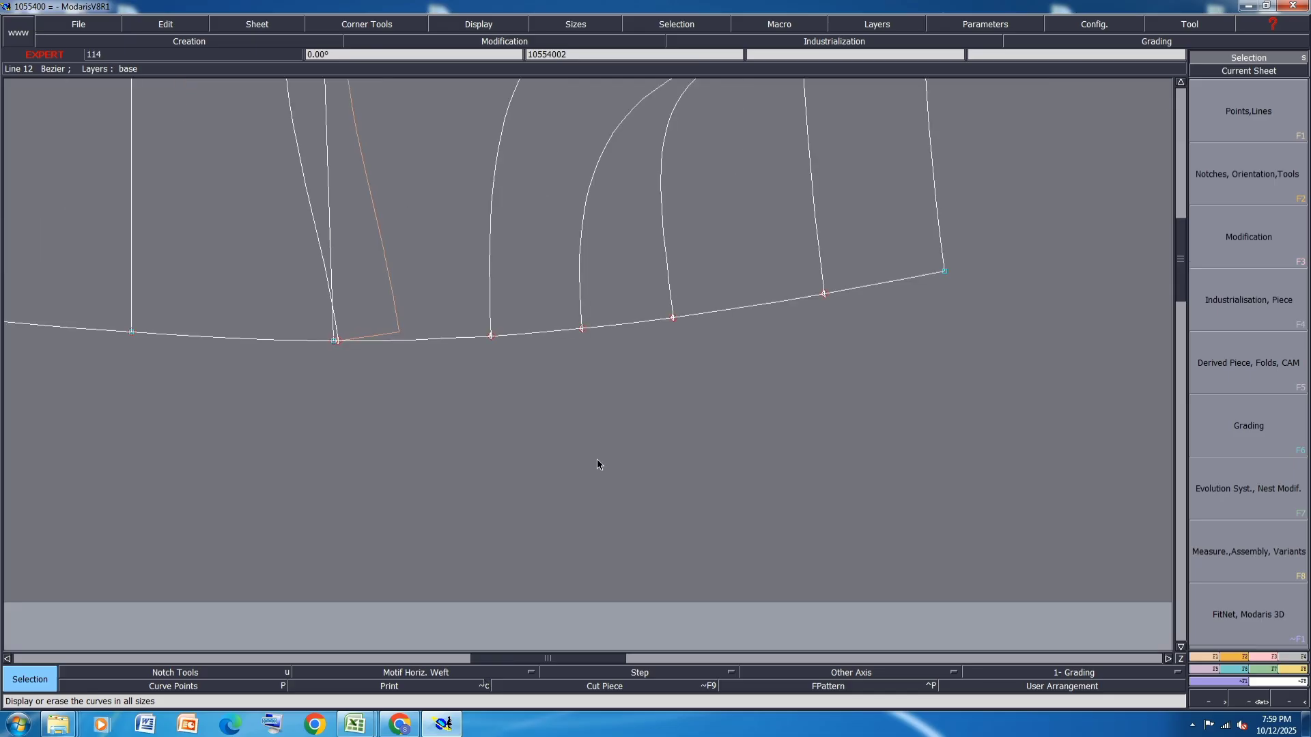
scroll(597, 463, "down", 1)
key("F12")
scroll(597, 464, "down", 3)
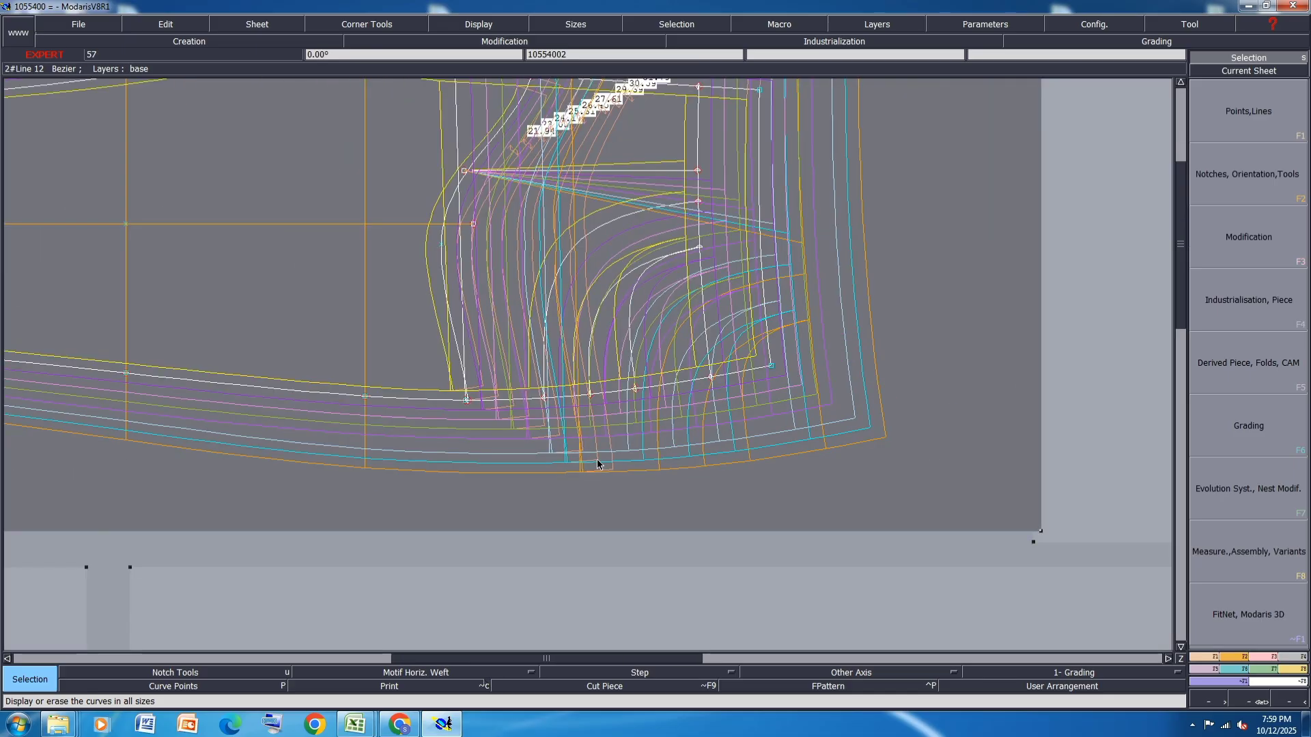
key("F12")
key("F12")
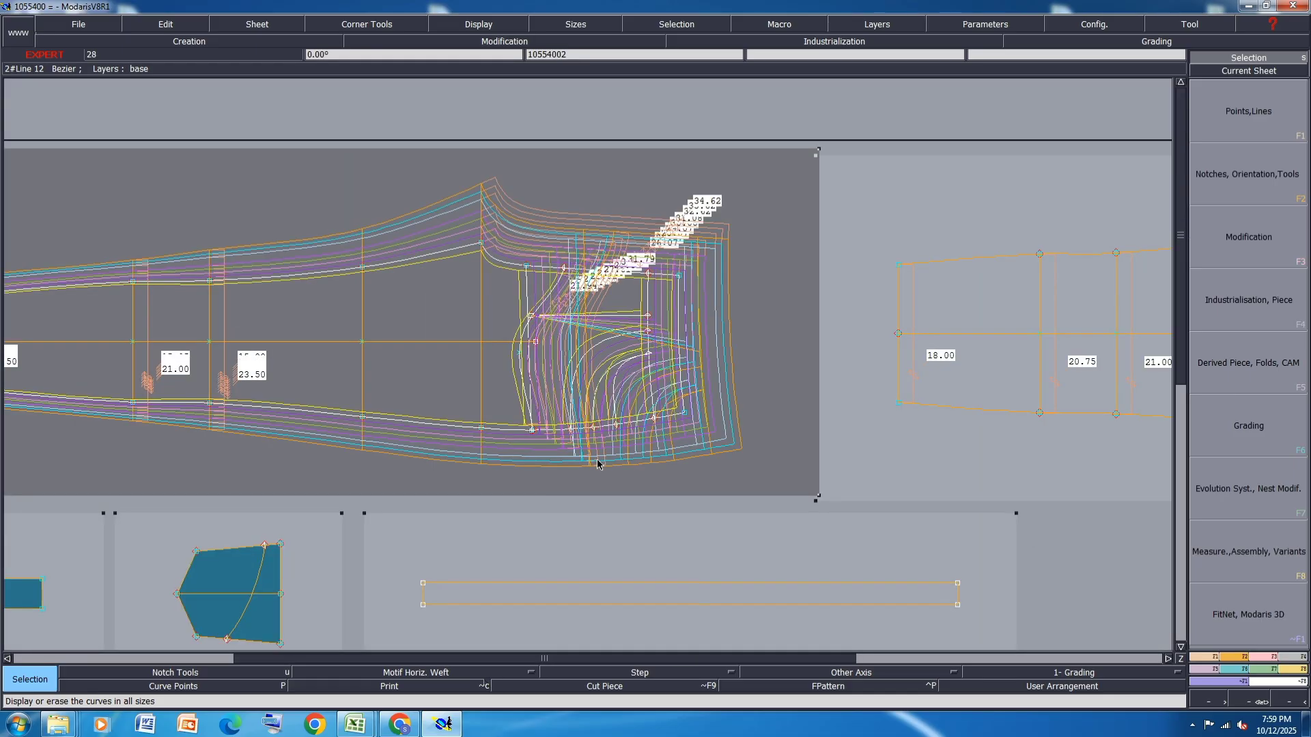
Report the Y grading of the pocket line's waist-side point to the line's opposite end point with ReportY.
left_click(1241, 667)
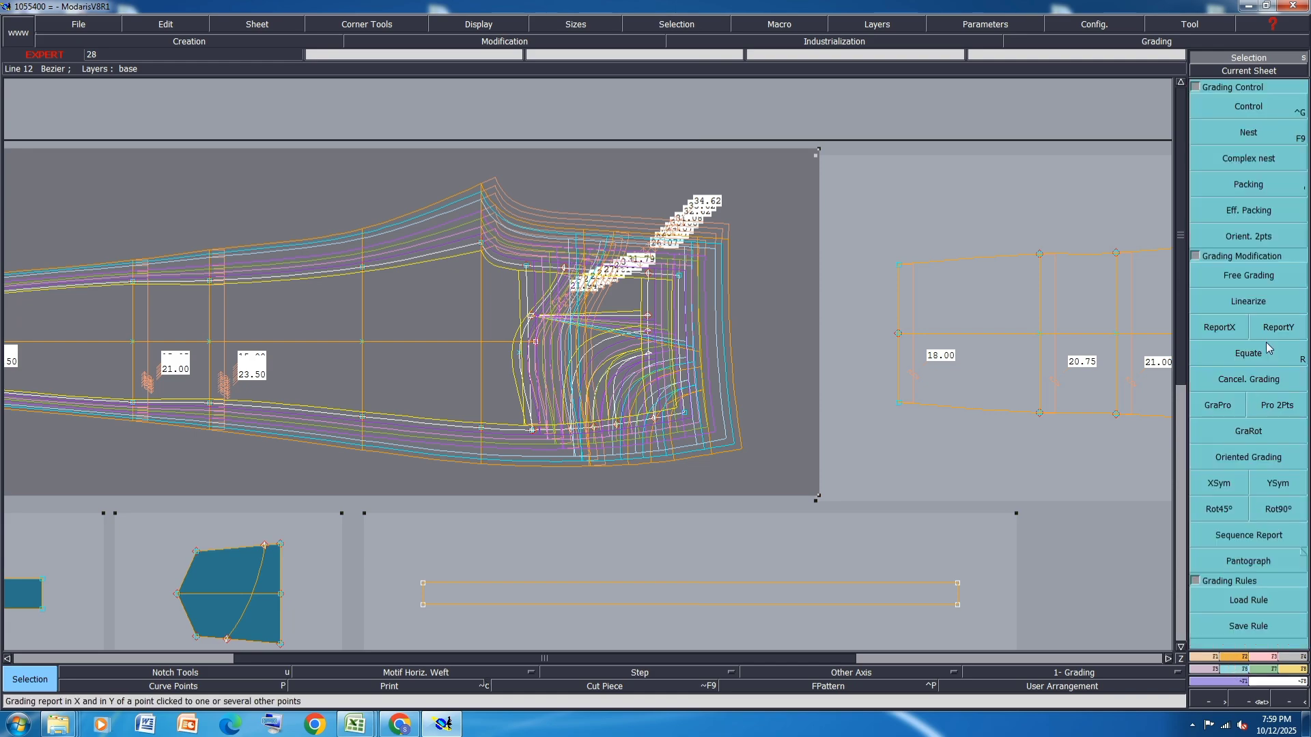
left_click(1278, 327)
scroll(667, 347, "up", 2)
left_click(650, 305)
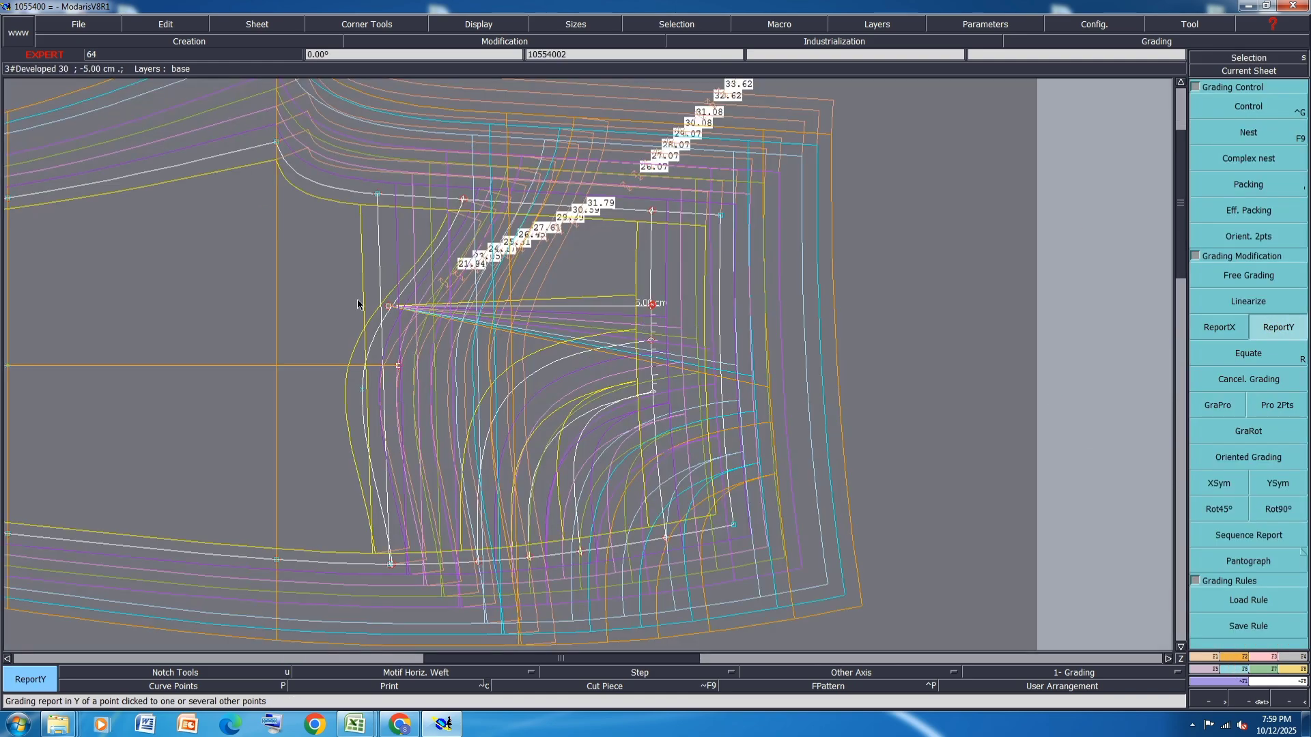
left_click(388, 305)
scroll(614, 413, "down", 2)
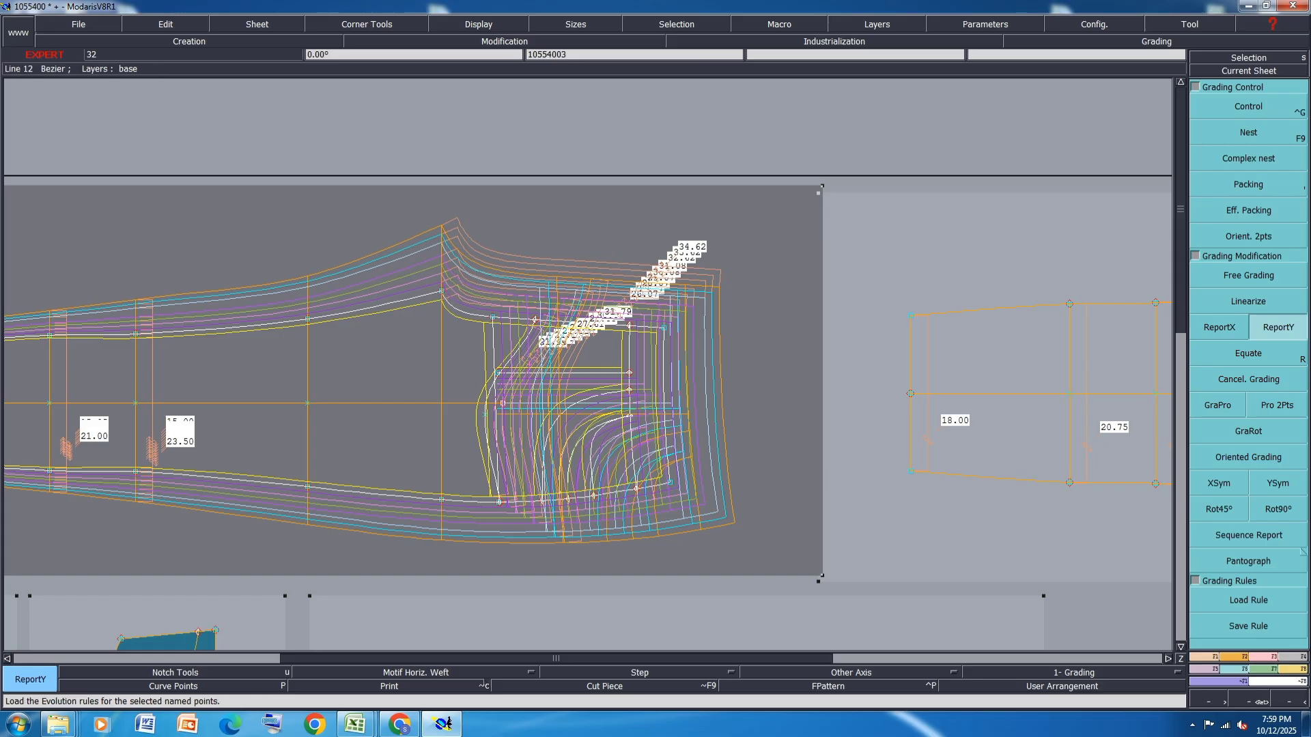
Measure the front crotch curve from the crotch point to the waist corner in all sizes, and clear the measurement table.
left_click(1291, 670)
left_click(1223, 128)
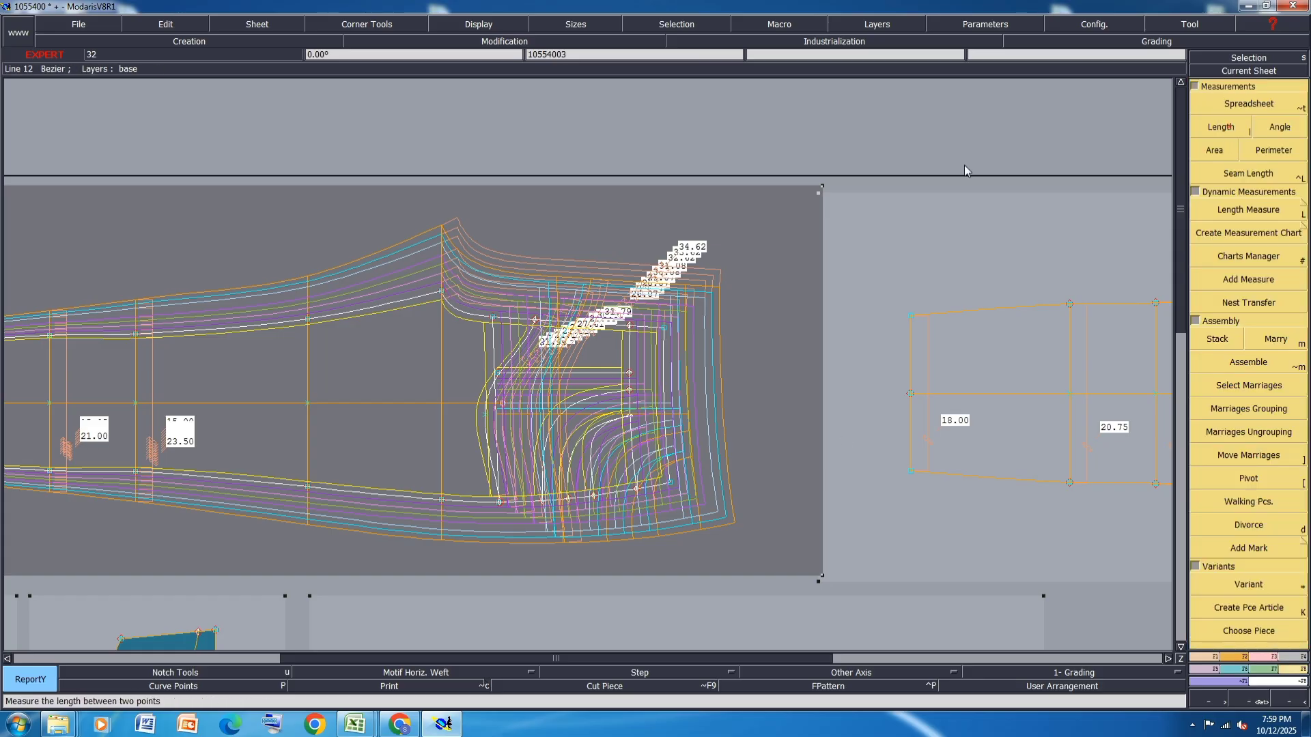
left_click(441, 293)
scroll(692, 320, "up", 2)
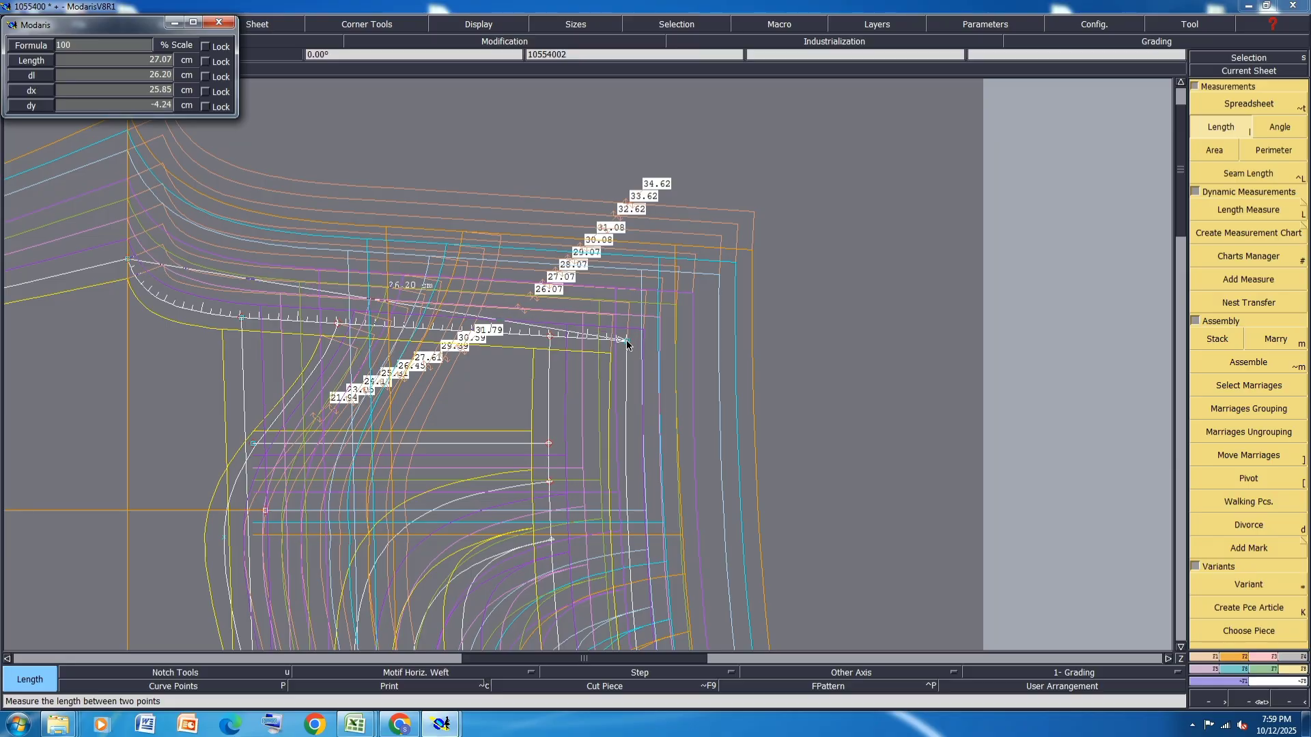
left_click(627, 342)
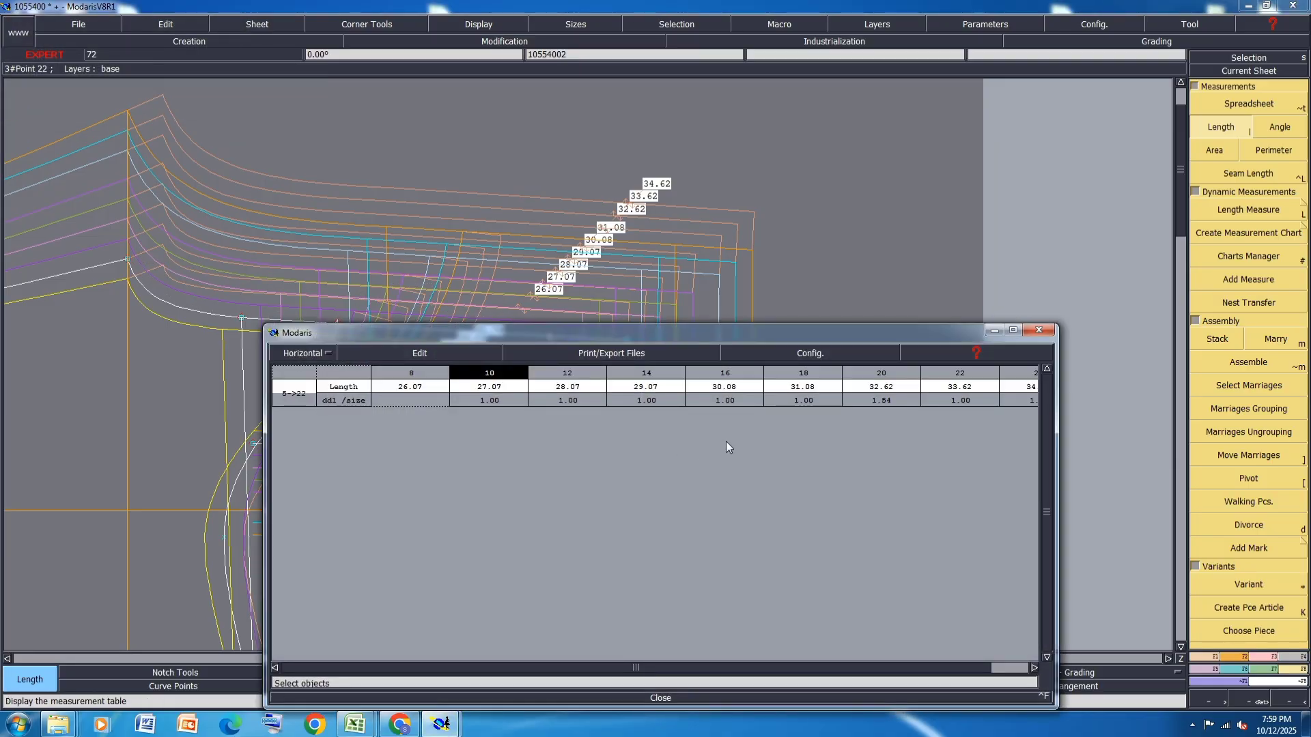
left_click(398, 352)
left_click(414, 411)
left_click(996, 332)
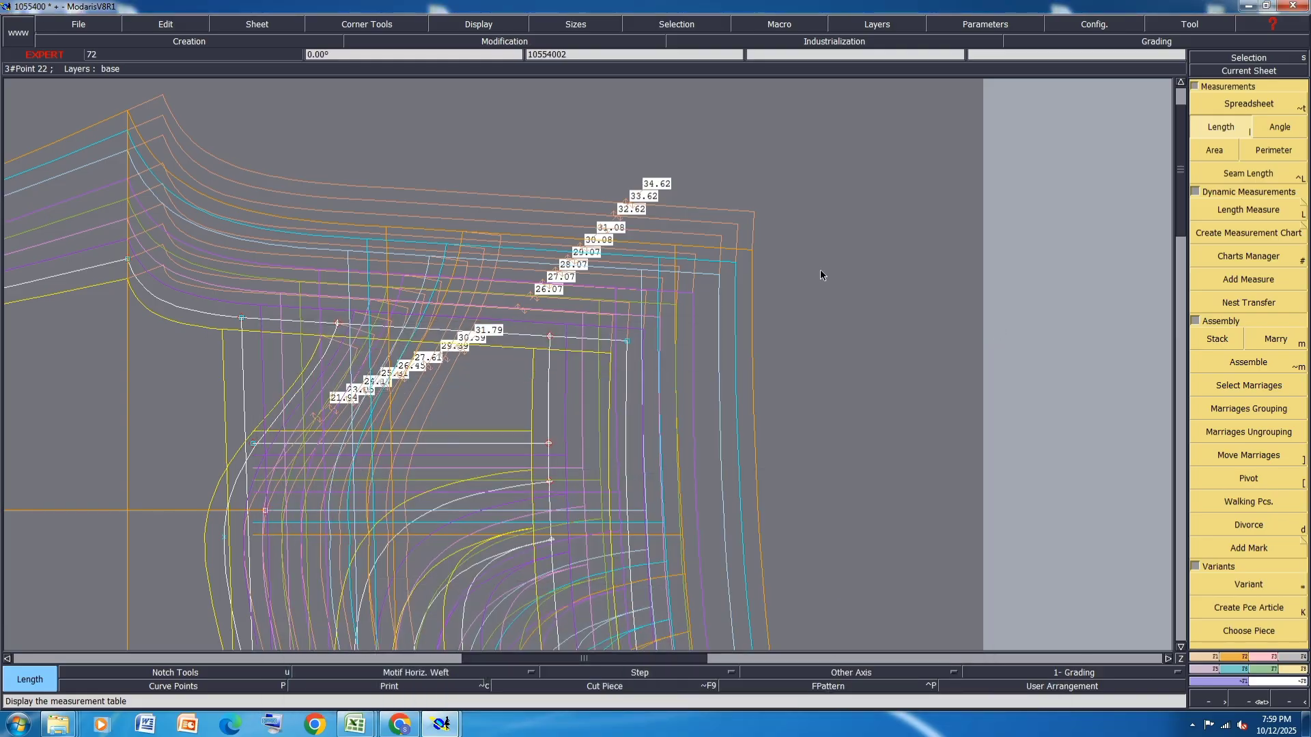
Check the grading values of the front leg's waist corner point at the side seam with Control.
scroll(820, 269, "down", 2)
scroll(820, 269, "down", 2)
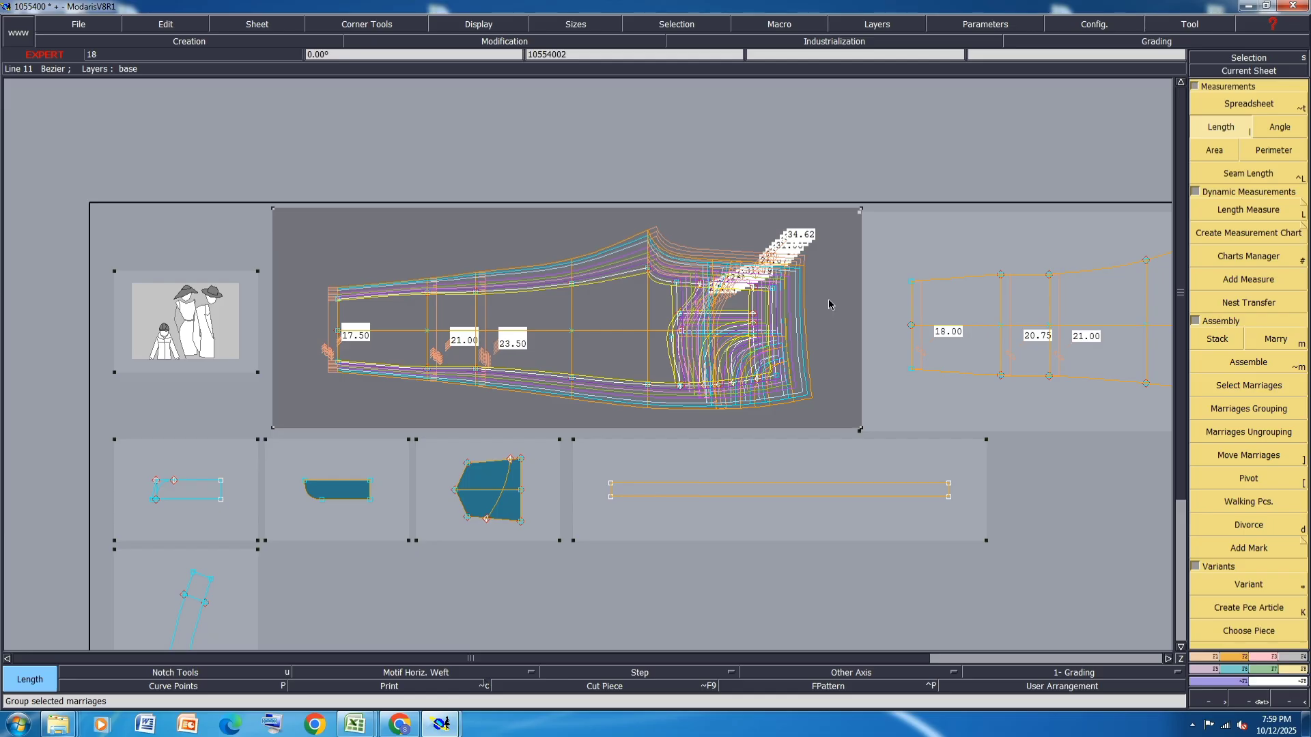
scroll(829, 304, "up", 1)
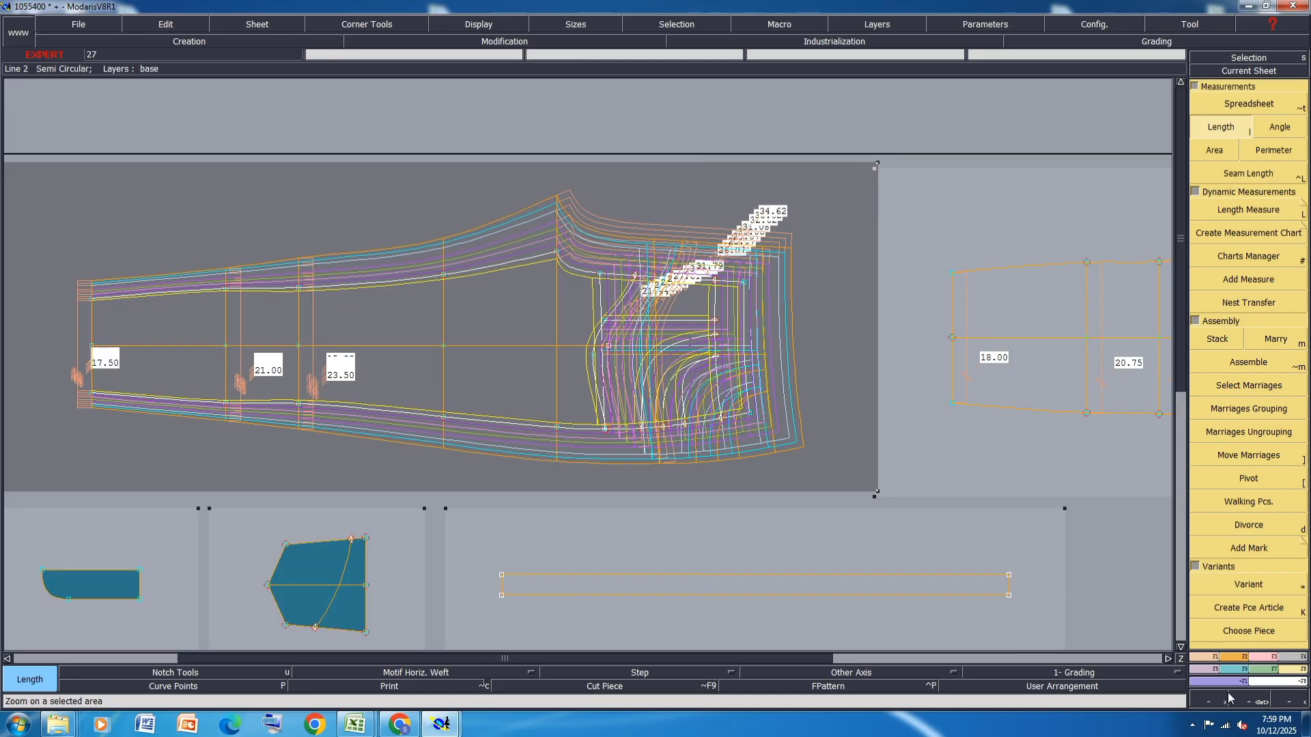
left_click(1231, 670)
left_click(1256, 106)
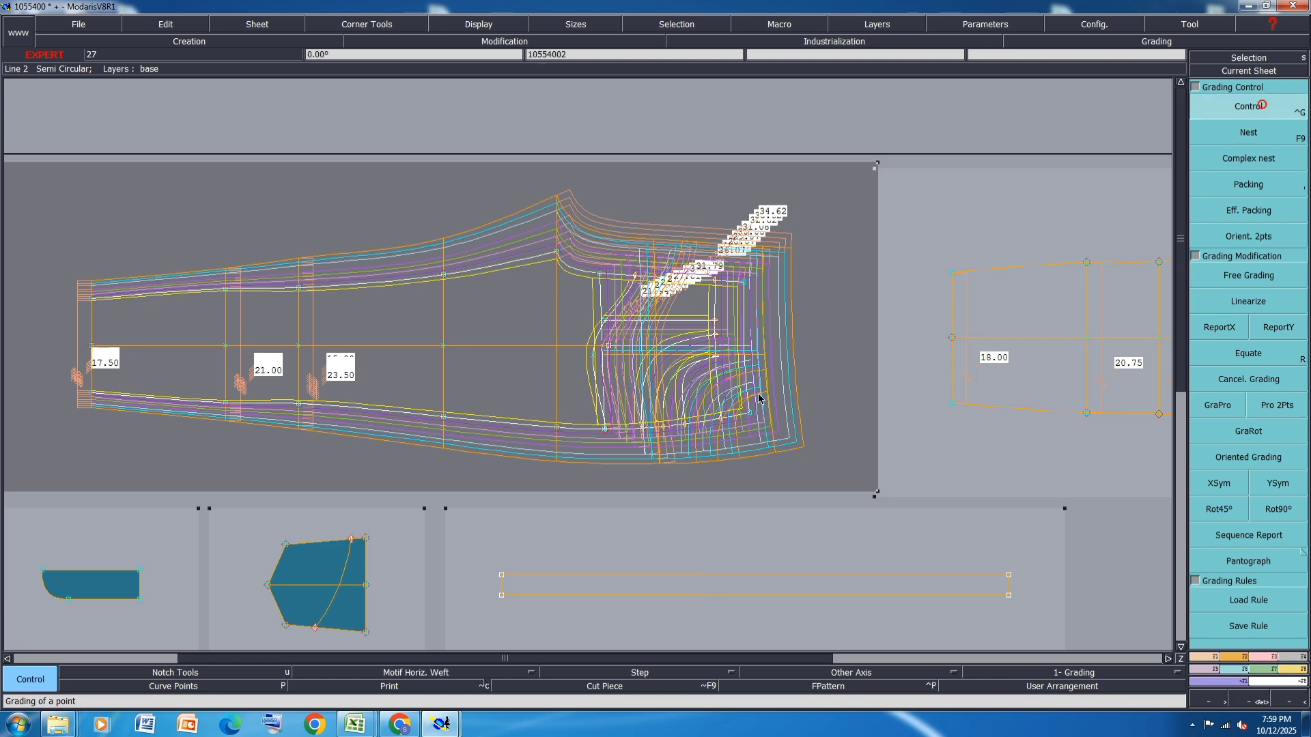
left_click(749, 418)
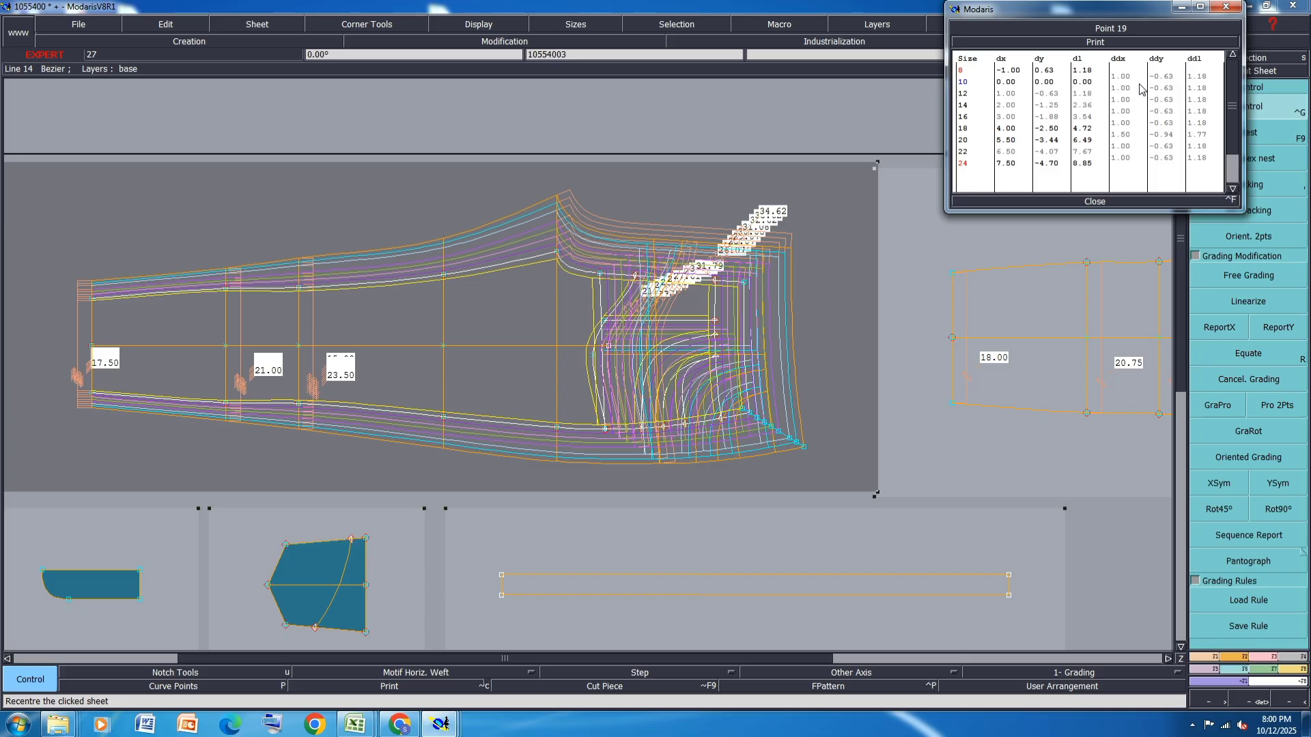
left_click(1095, 200)
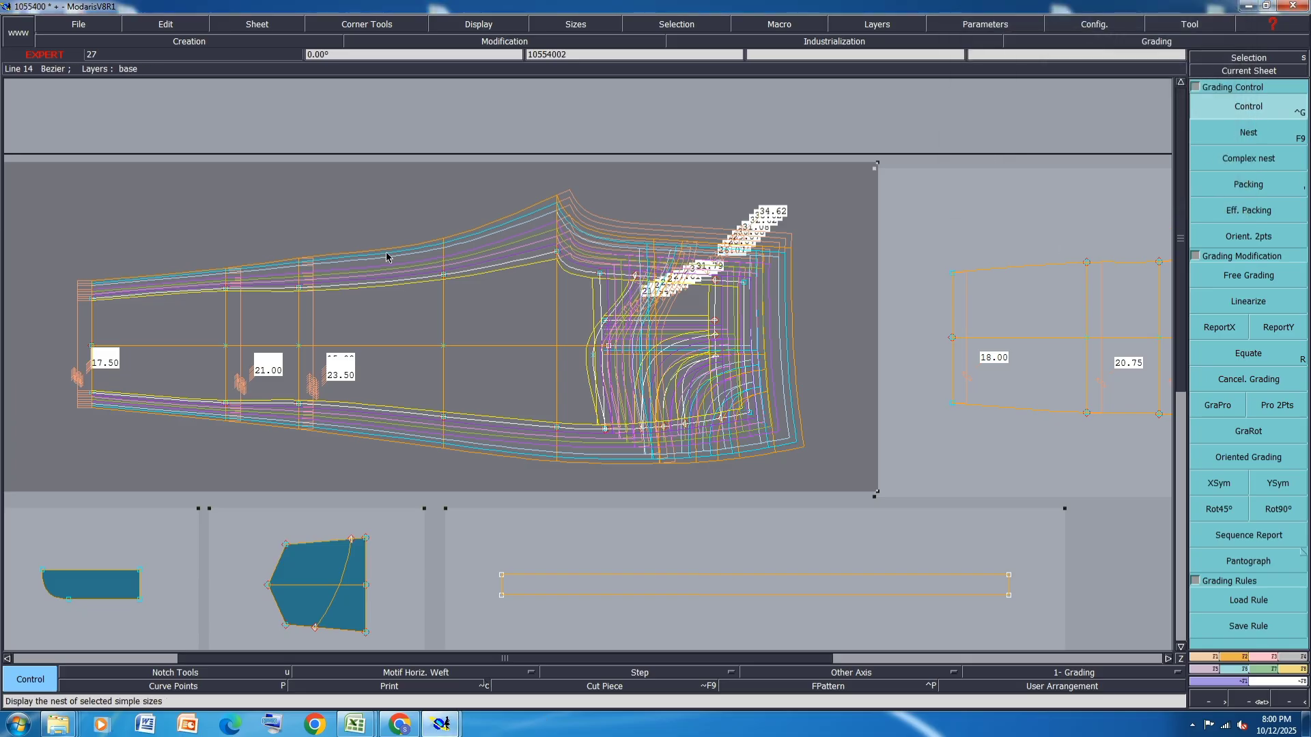
Switch to the Excel workbook "1055400 - POCKET DETAIL COMFORT WAIST JEAN" and review its SPEC measurements and DESIGN details.
mouse_move(355, 724)
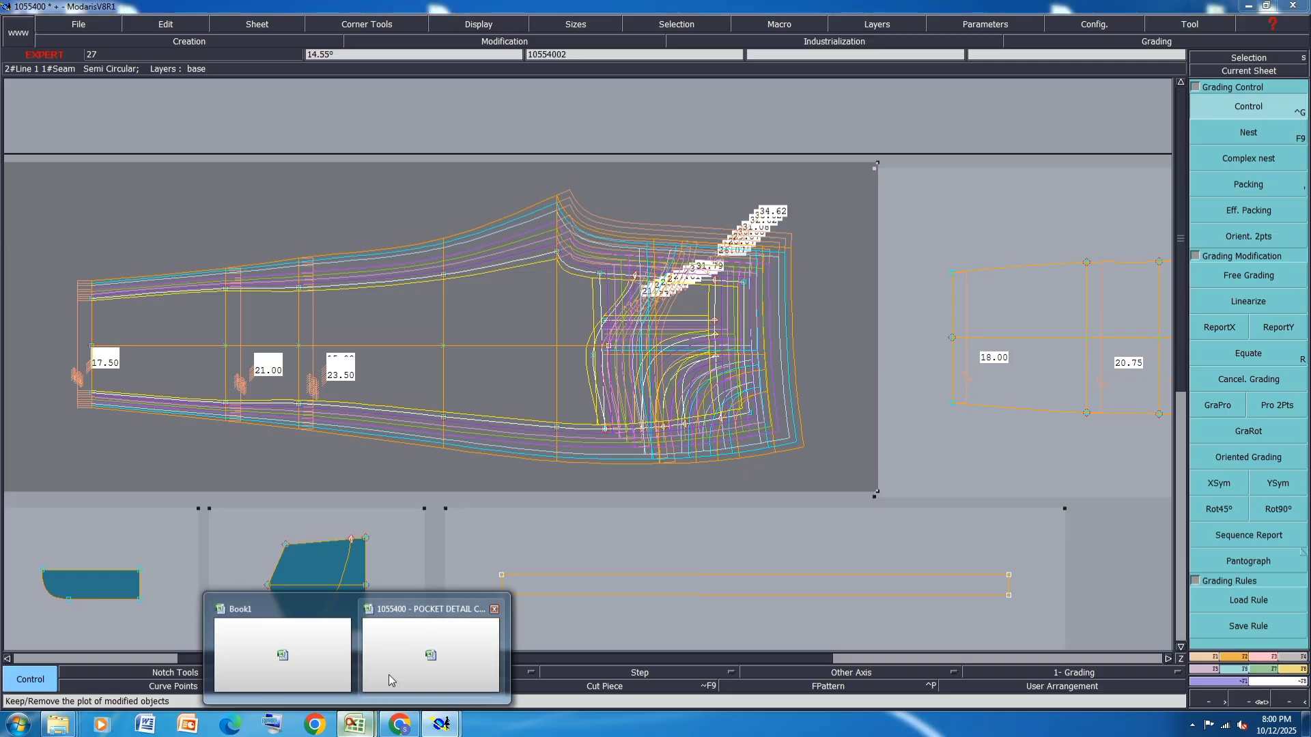
left_click(391, 680)
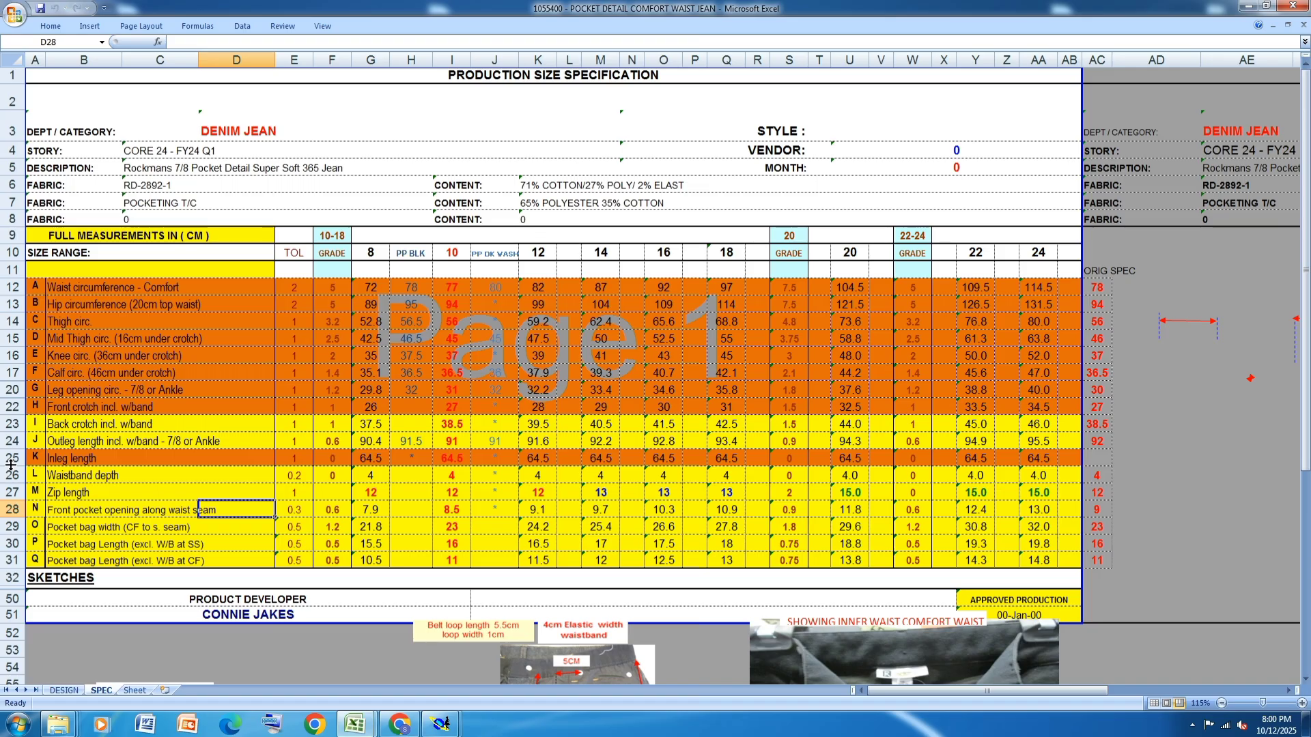
left_click(64, 690)
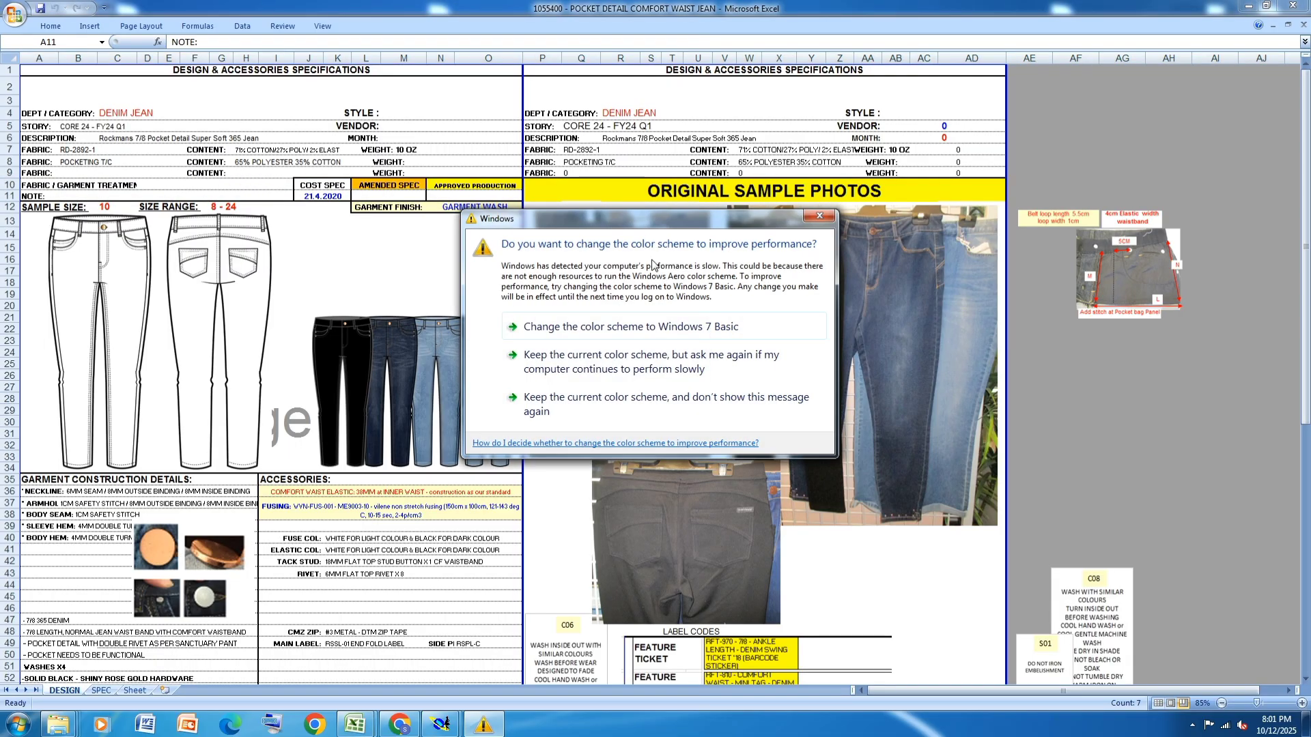
left_click(817, 216)
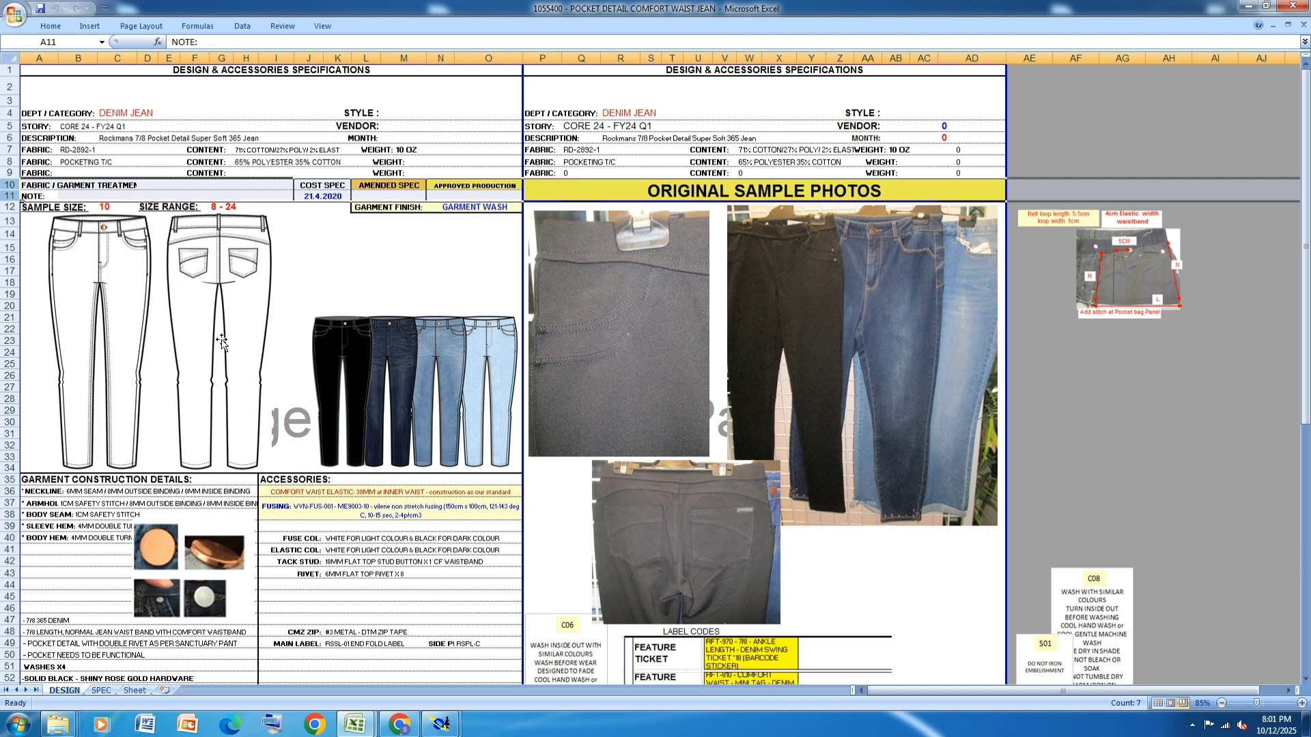
scroll(222, 341, "down", 3)
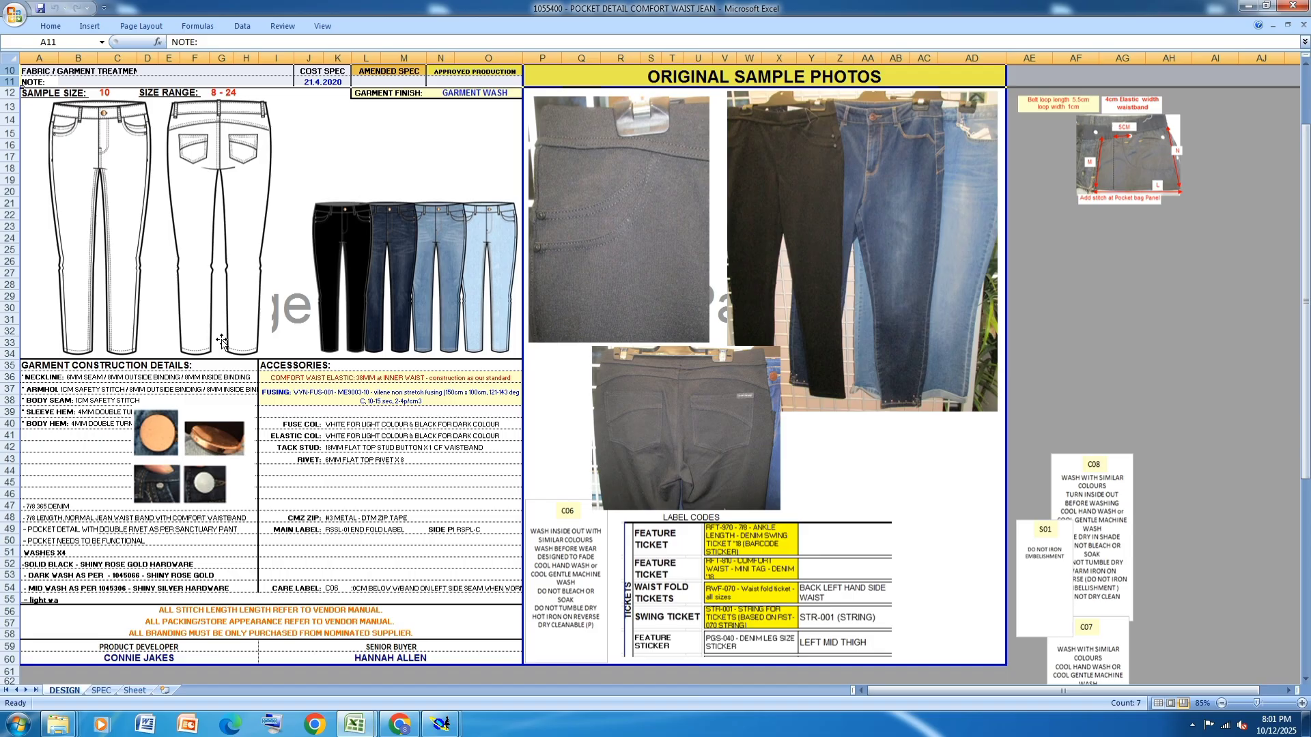
scroll(222, 340, "up", 1)
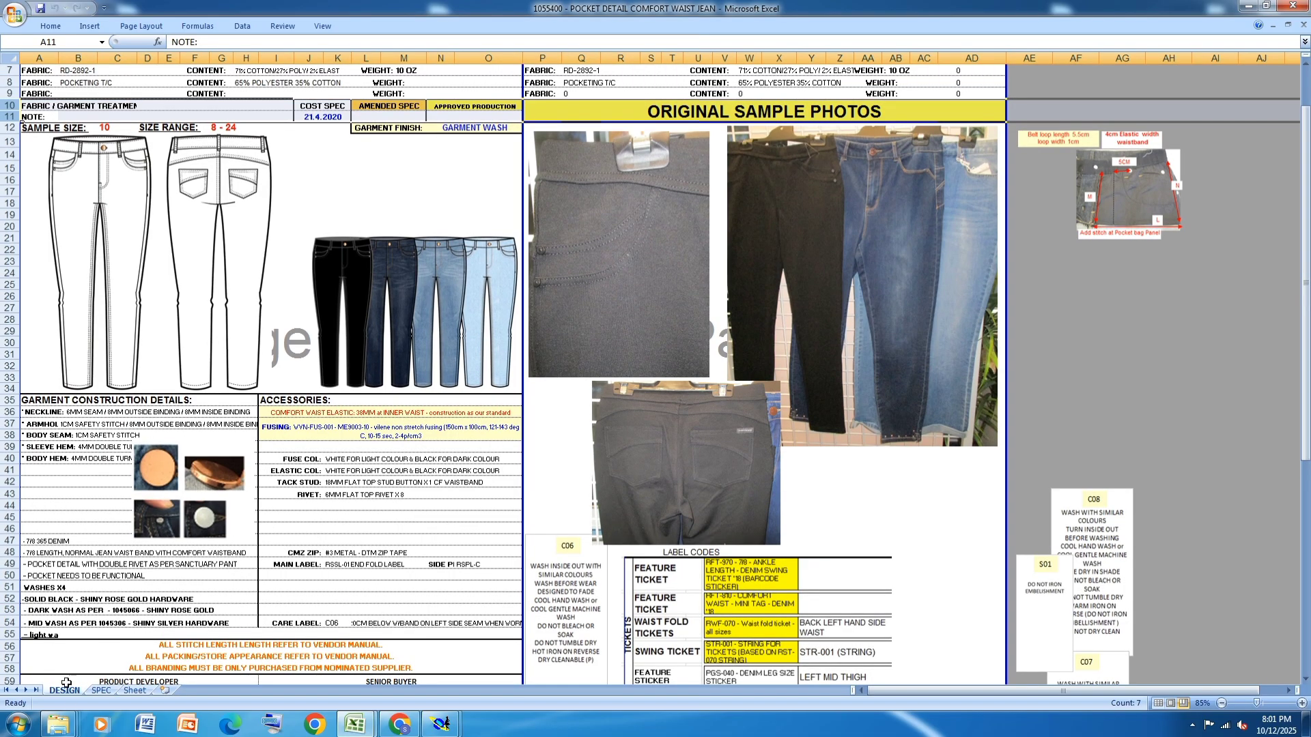
Review the SPEC size chart and the production approval note on the workbook's Sheet page.
left_click(101, 691)
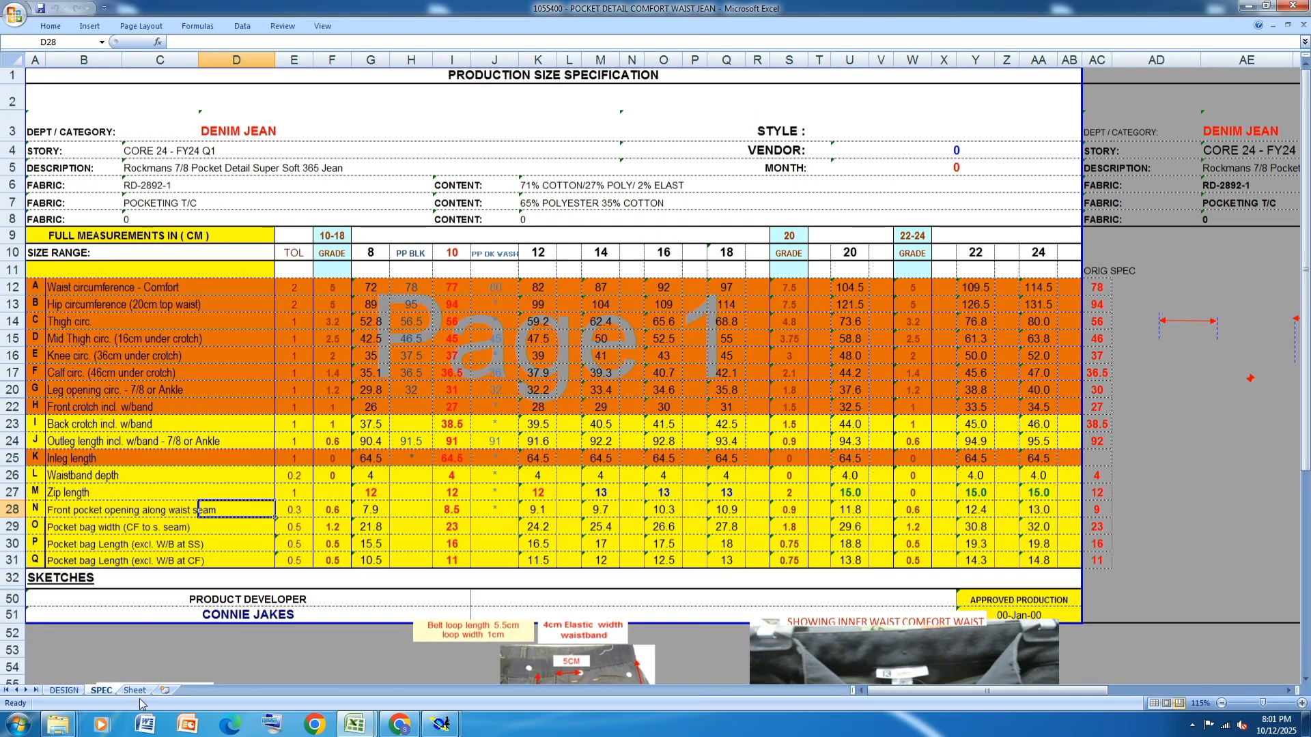
left_click(135, 691)
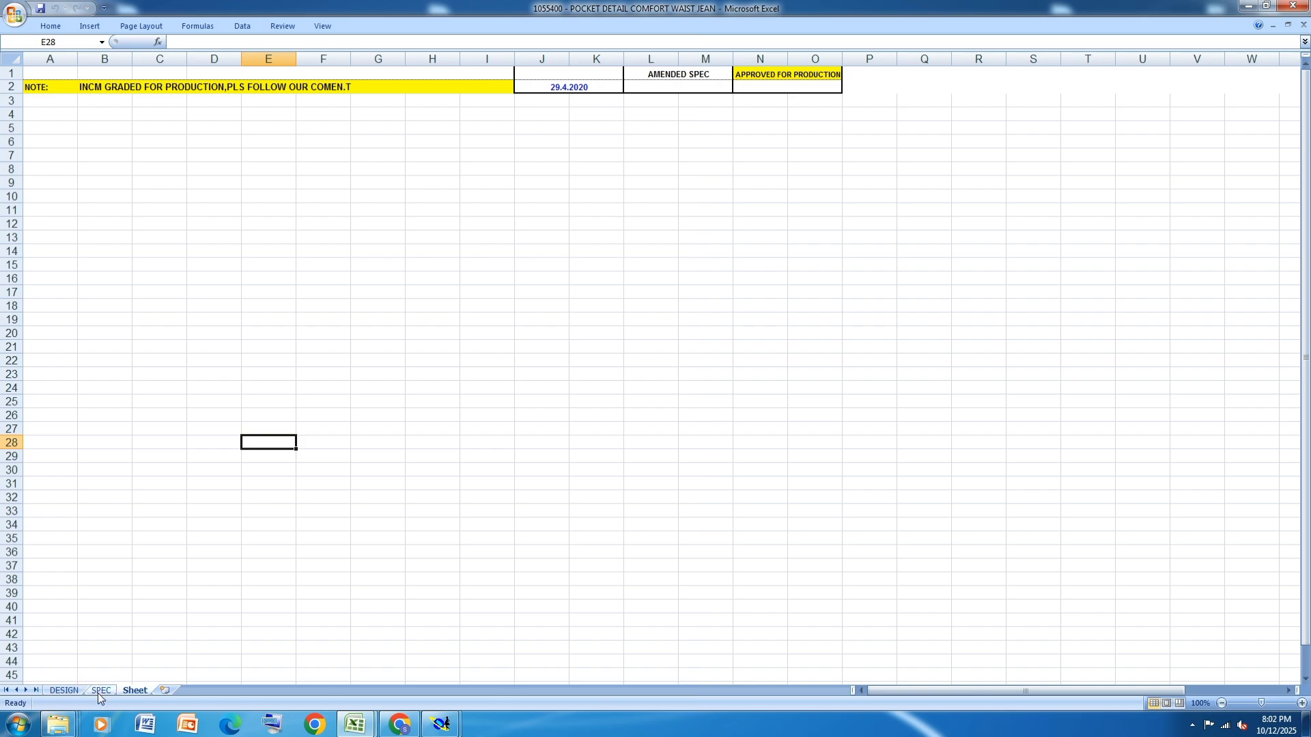
left_click(747, 76)
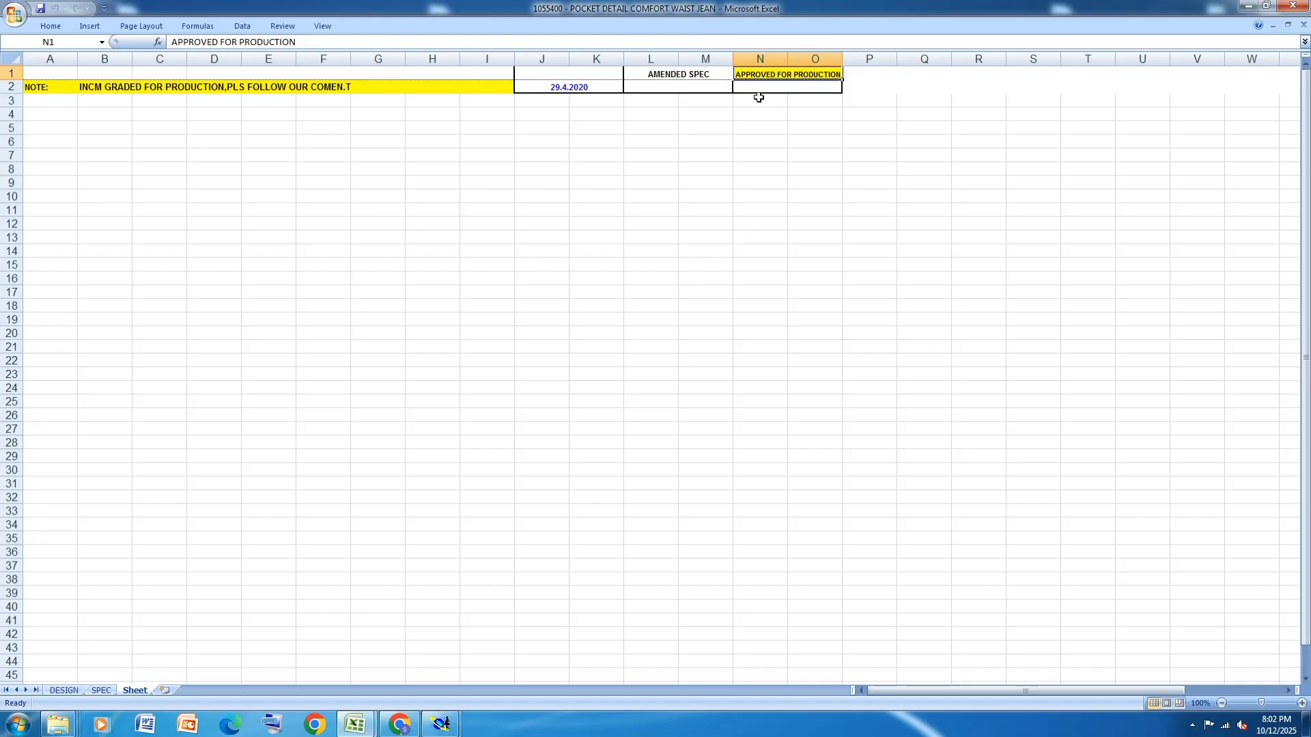
left_click(99, 691)
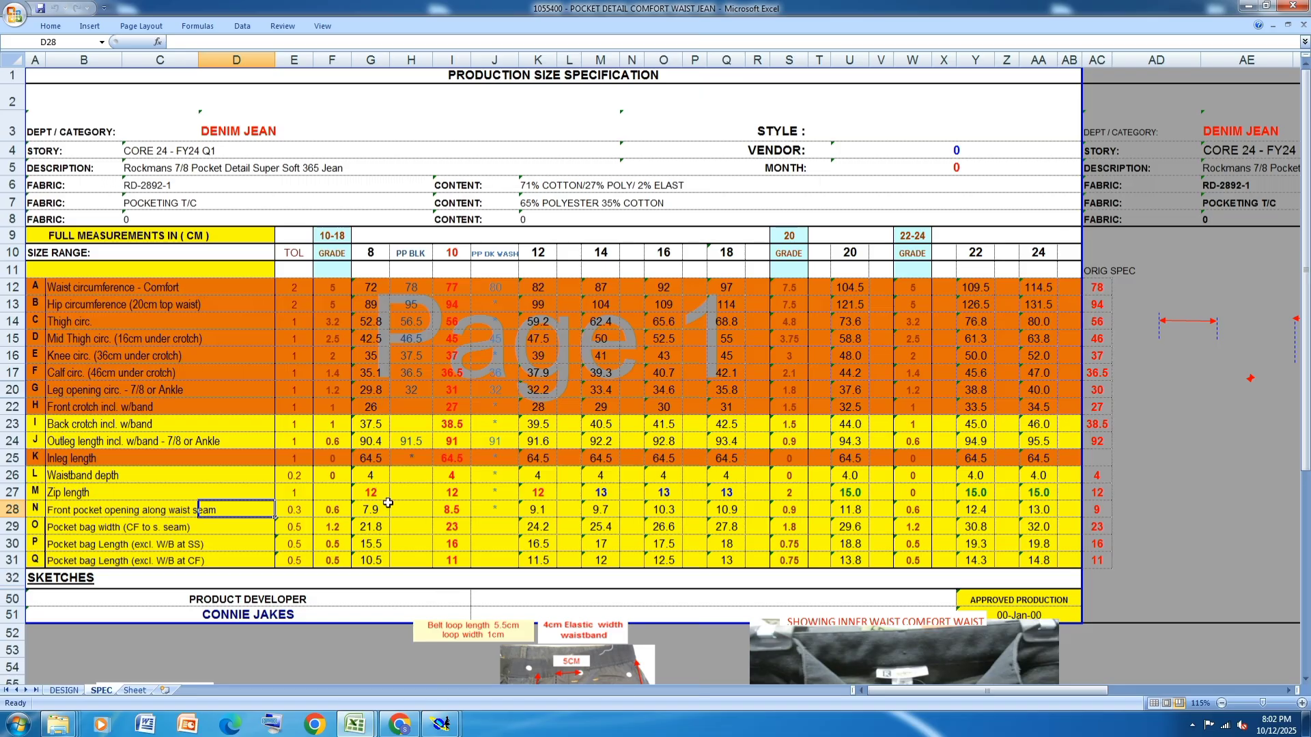
Switch back to Modaris and pack the front leg's nest on the waist corner point at the side seam.
left_click(474, 678)
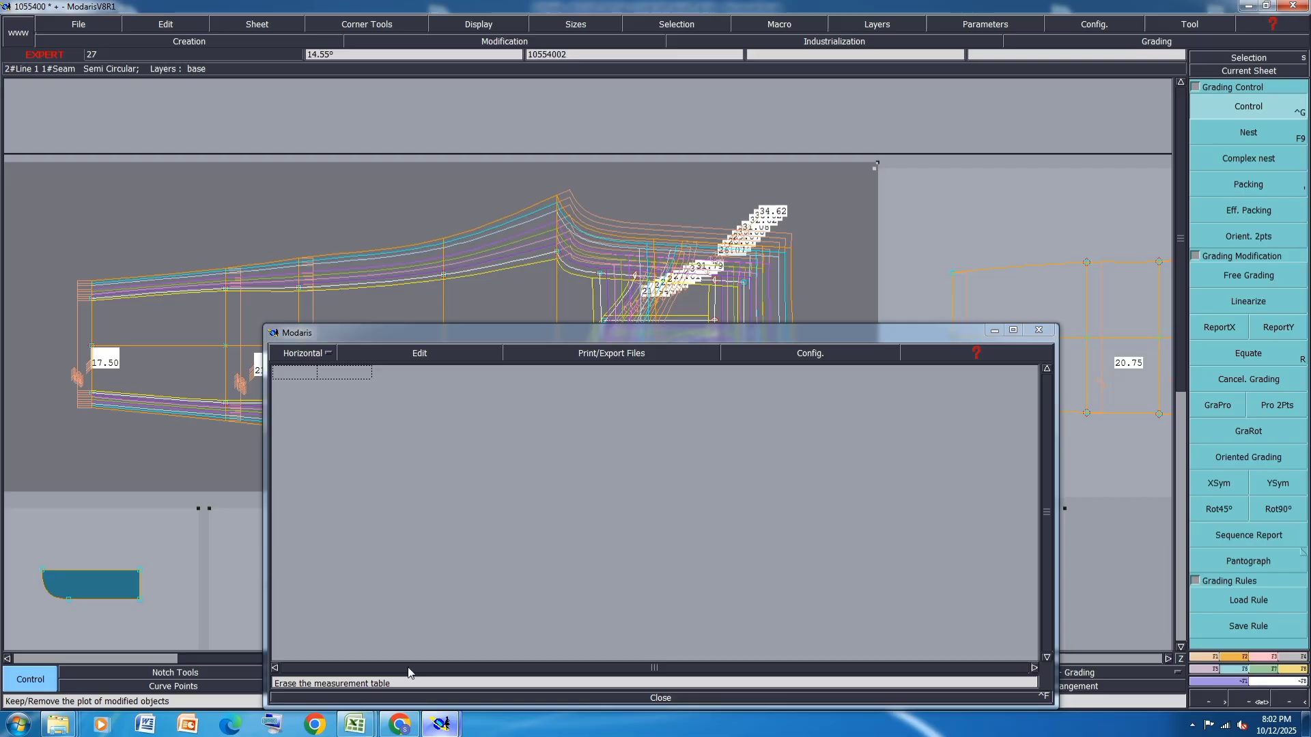
left_click(1270, 185)
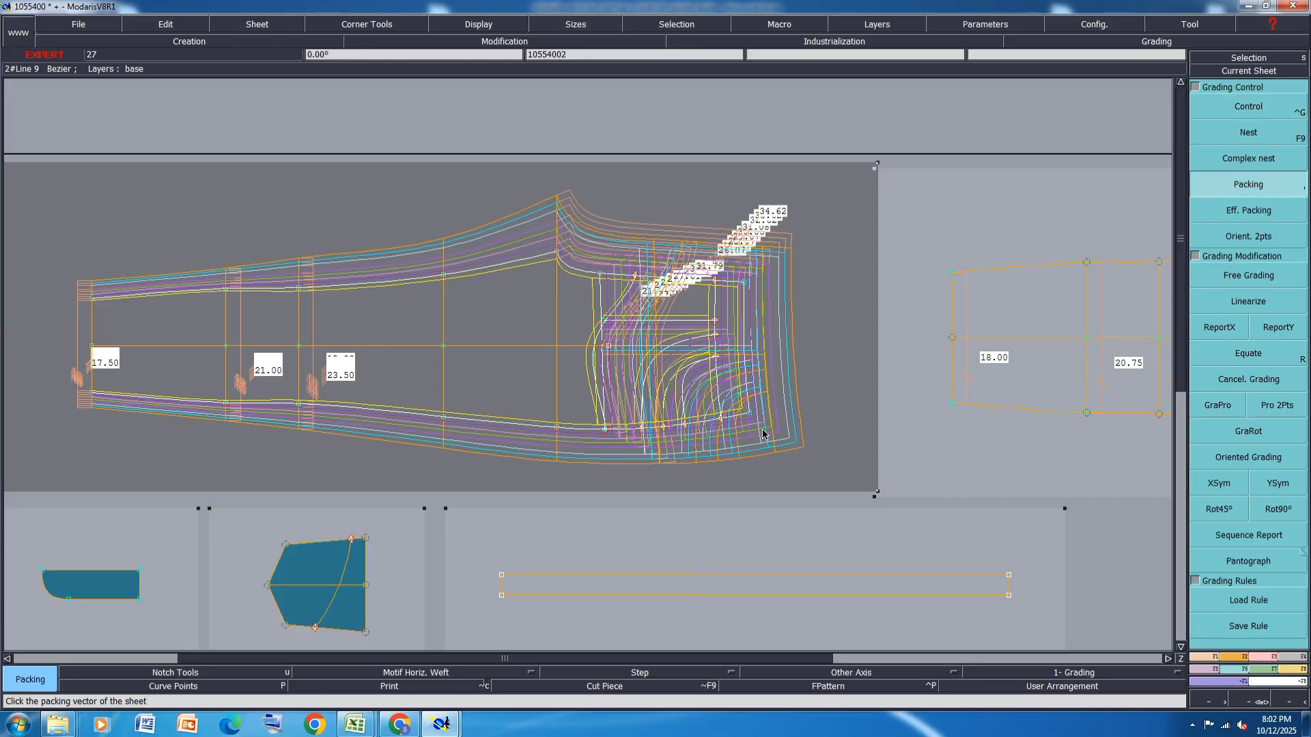
left_click(749, 413)
scroll(822, 374, "down", 1)
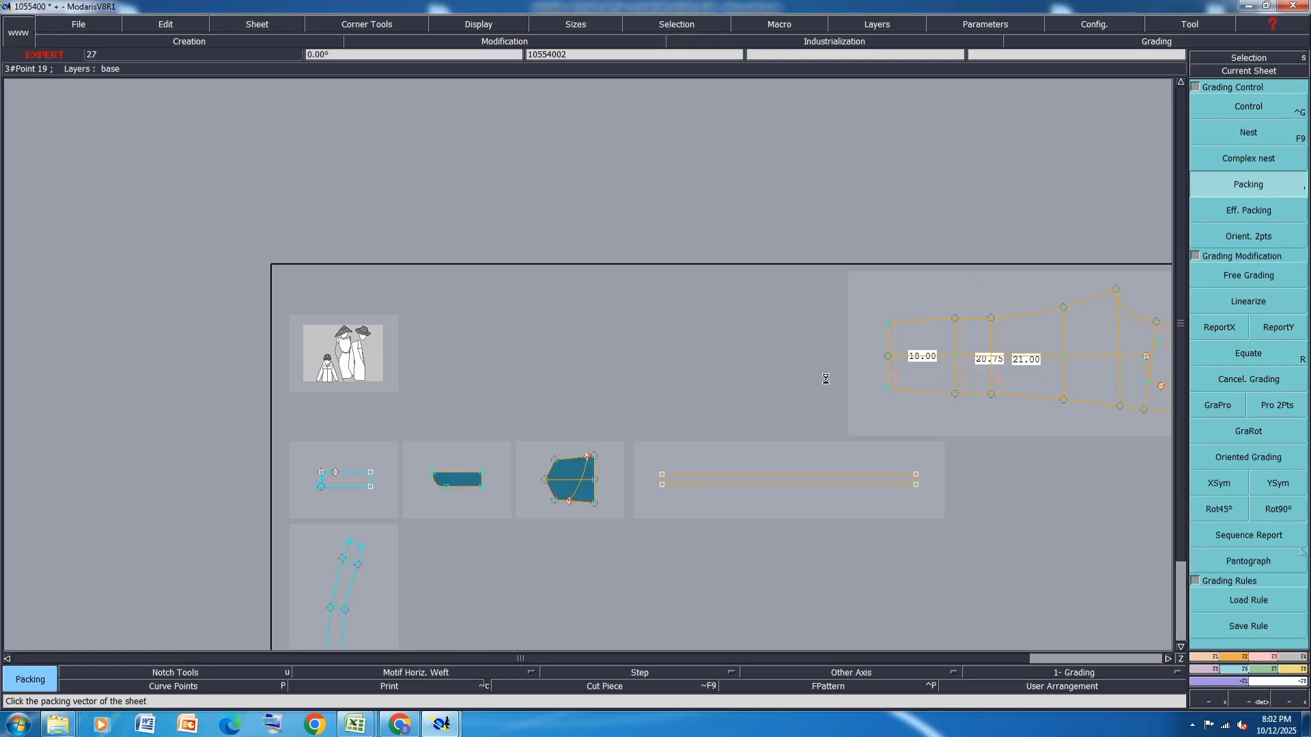
scroll(487, 351, "up", 1)
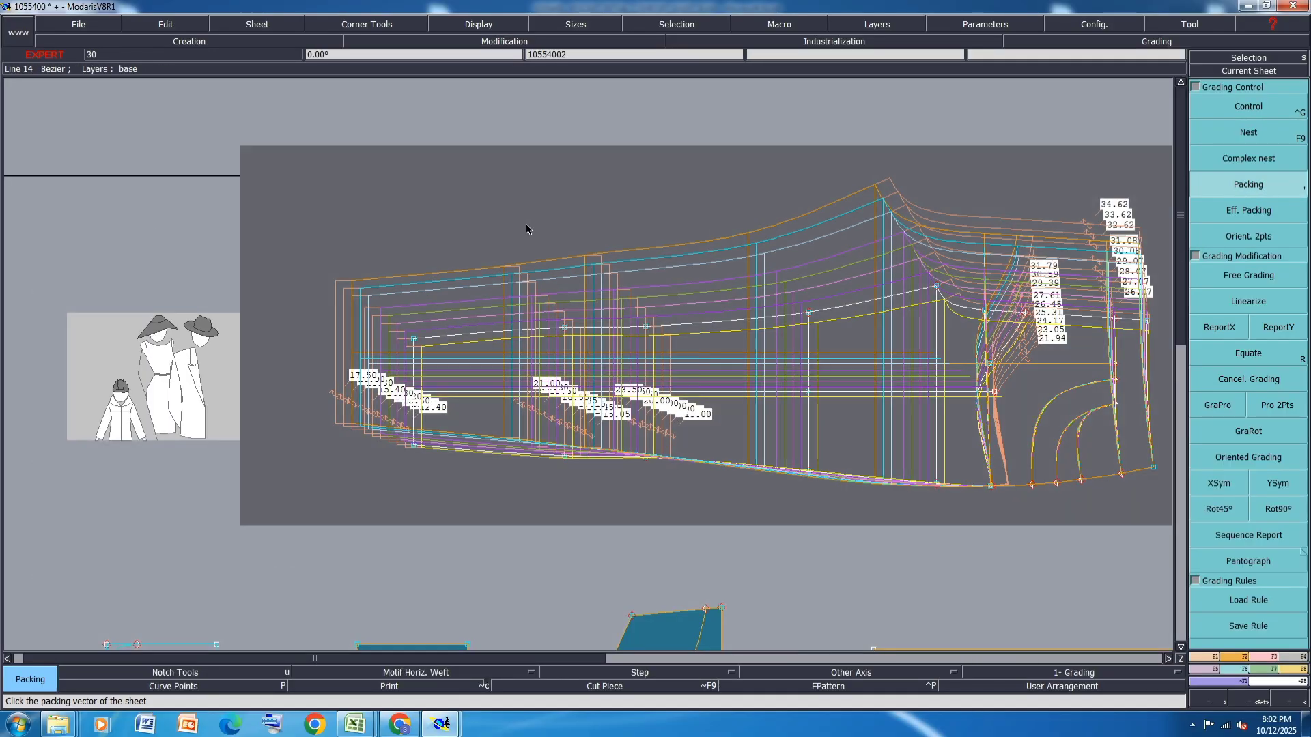
Switch to the Excel workbook "1055400 - POCKET DETAIL COMFORT WAIST JEAN" to review the outleg length grading in the SPEC size chart.
left_click(1253, 114)
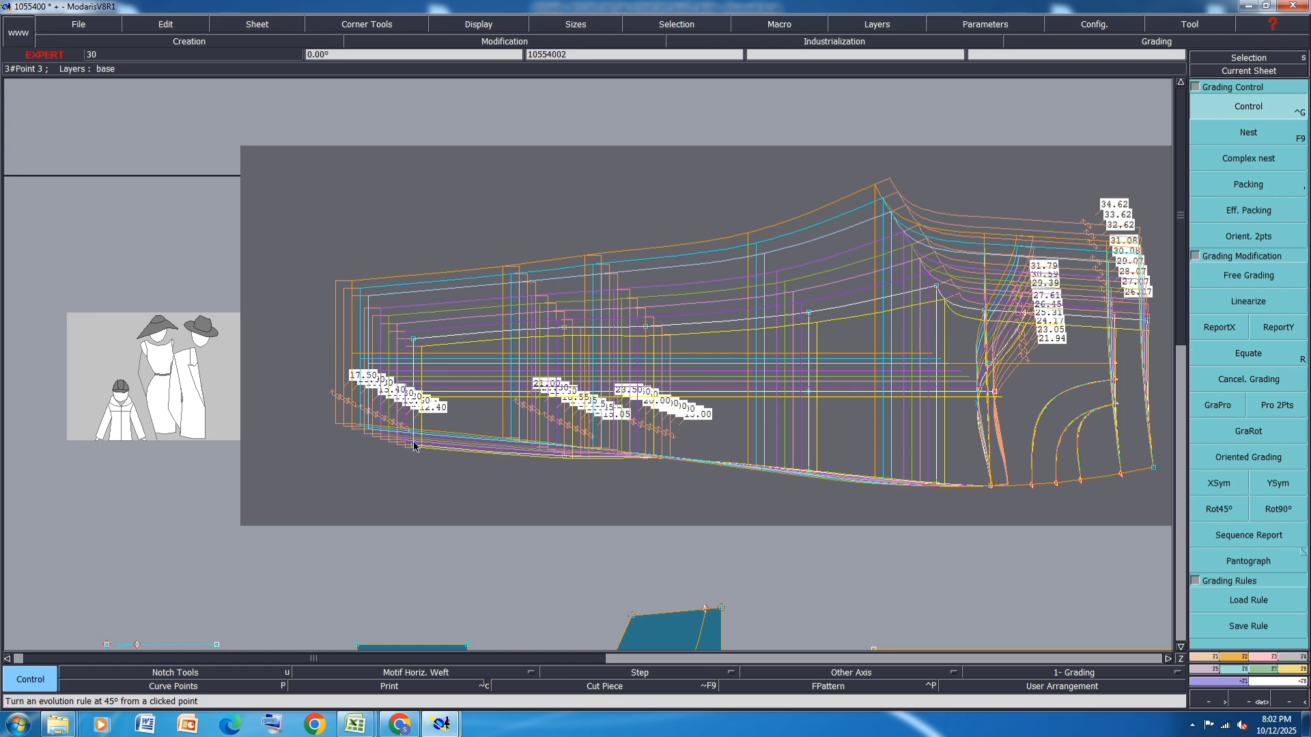
scroll(600, 348, "down", 1)
scroll(457, 370, "down", 2)
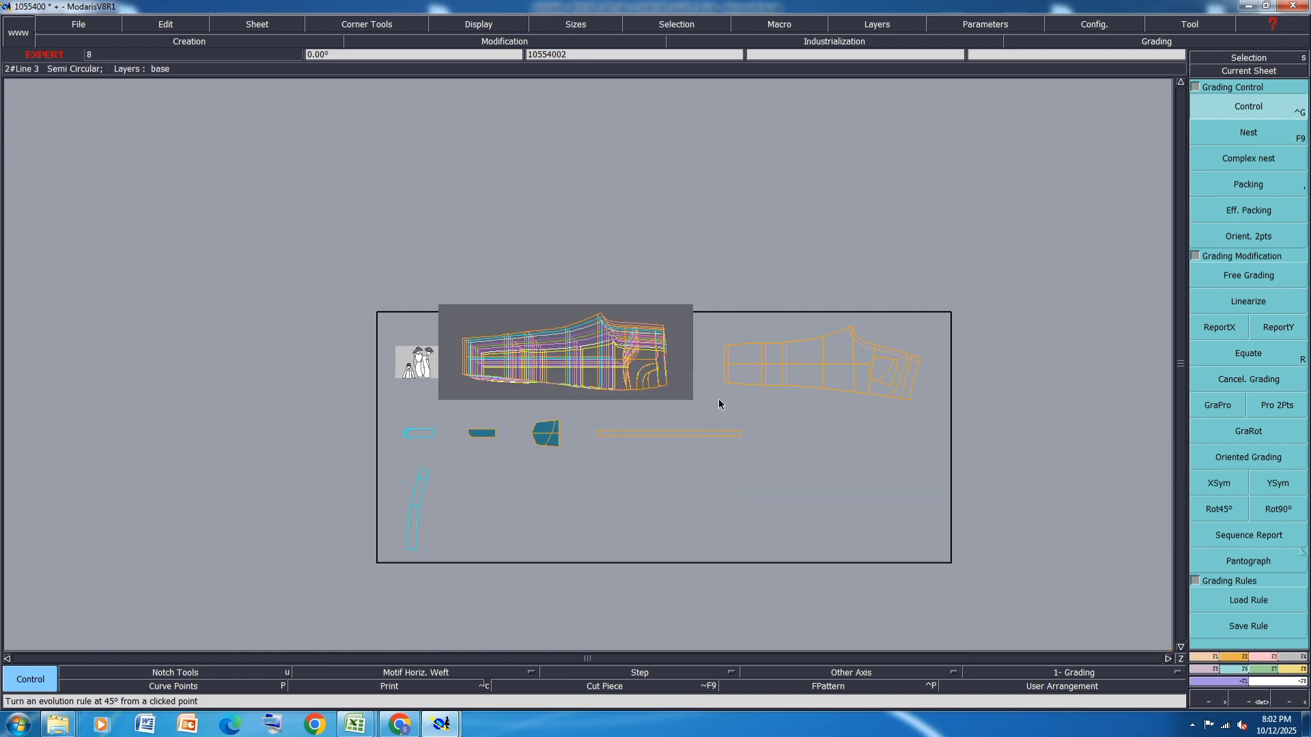
mouse_move(346, 734)
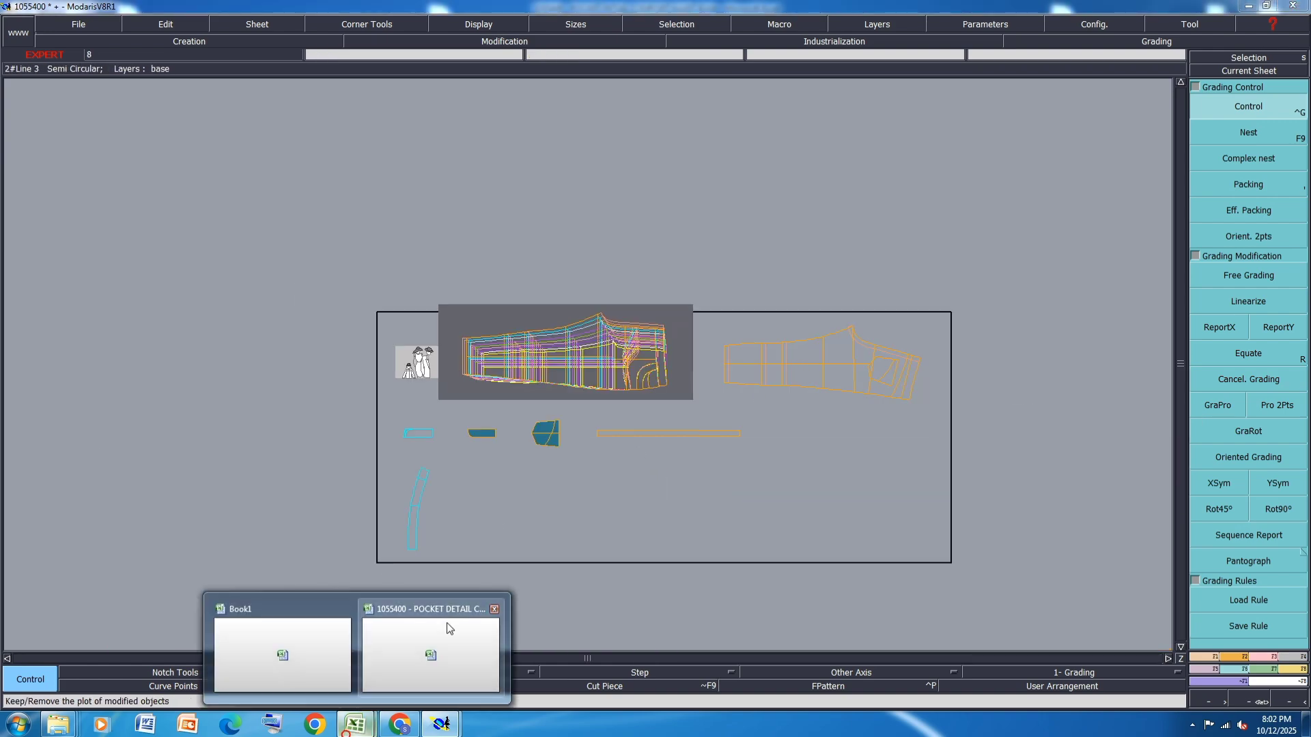
left_click(430, 645)
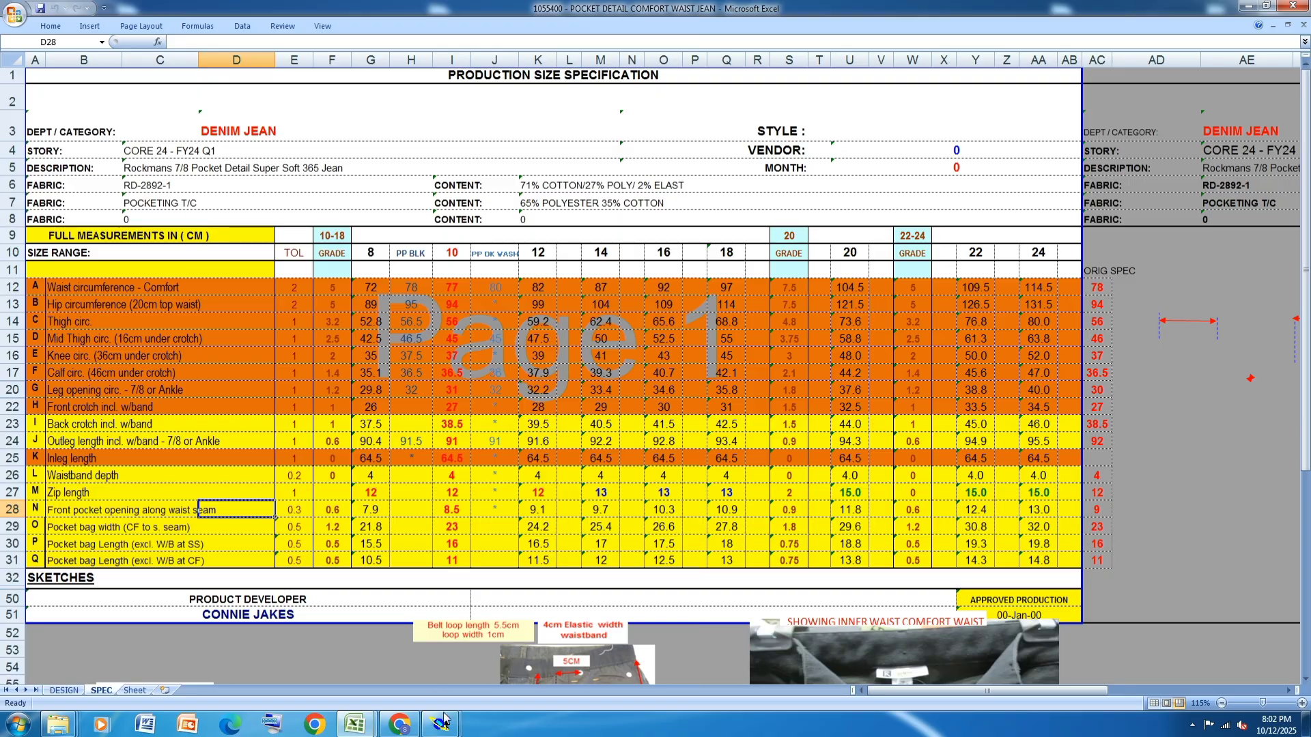
Switch back to Modaris and open the grading values of the front leg's hem corner point at the side seam with Control.
mouse_move(440, 724)
left_click(430, 683)
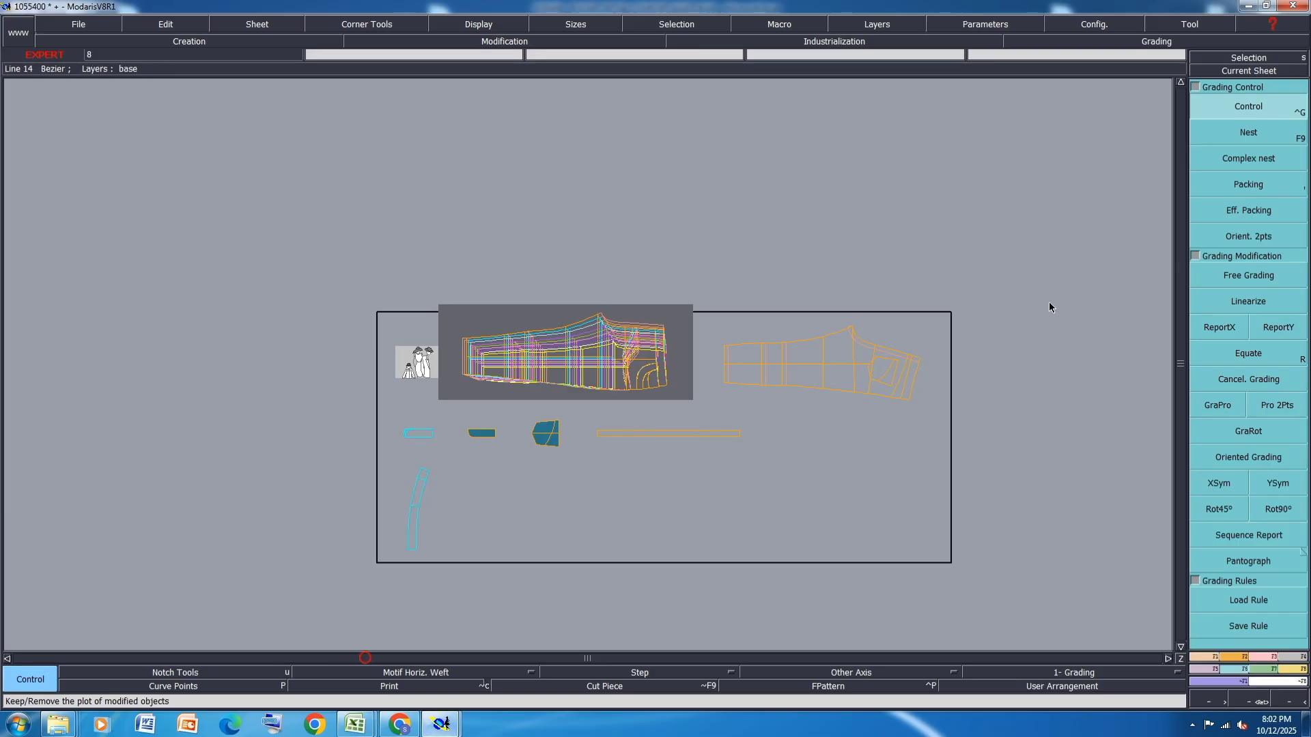
scroll(695, 347, "up", 3)
left_click(1273, 185)
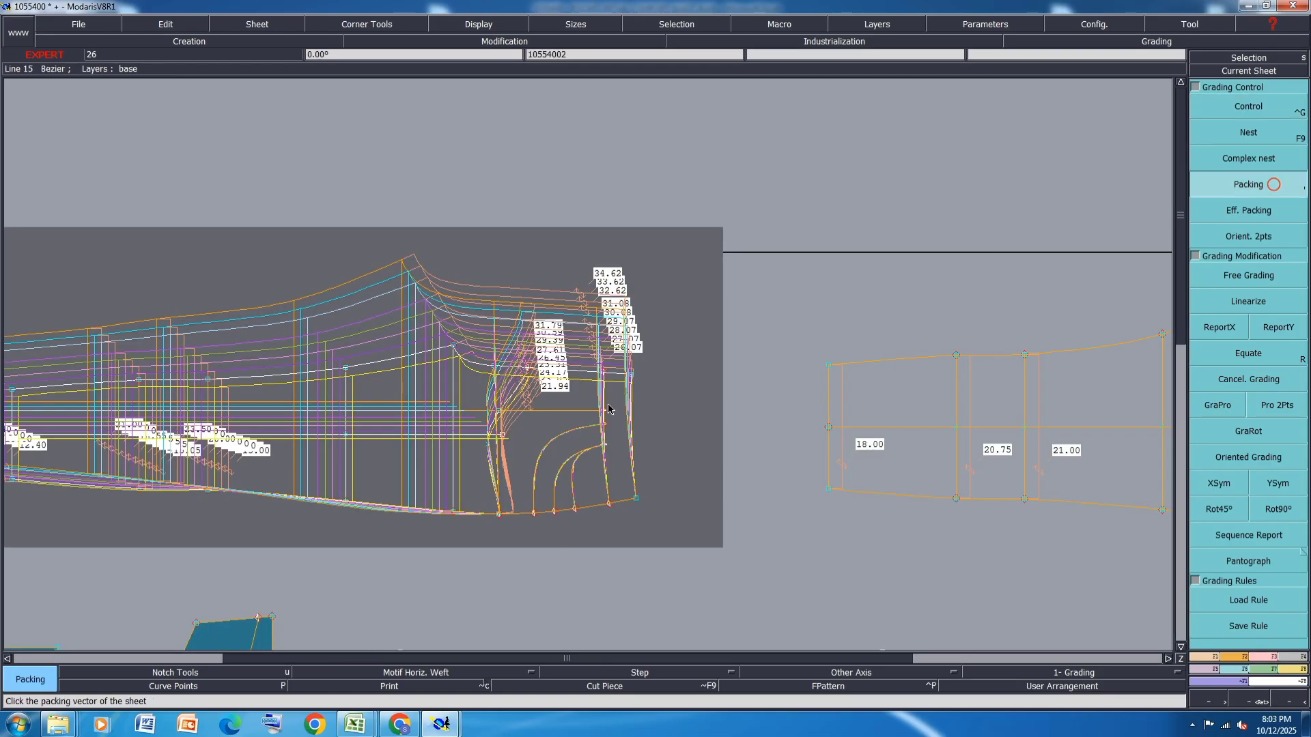
scroll(531, 418, "down", 2)
scroll(426, 415, "up", 1)
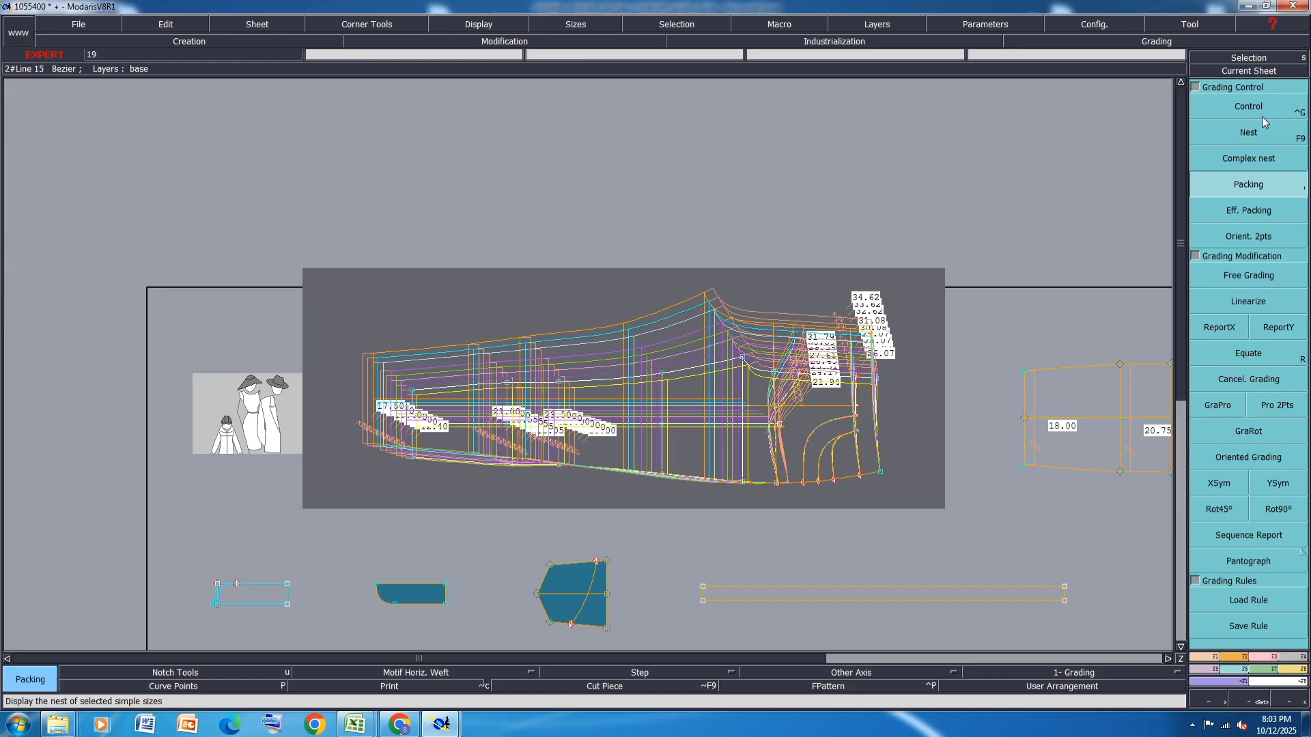
left_click(1262, 109)
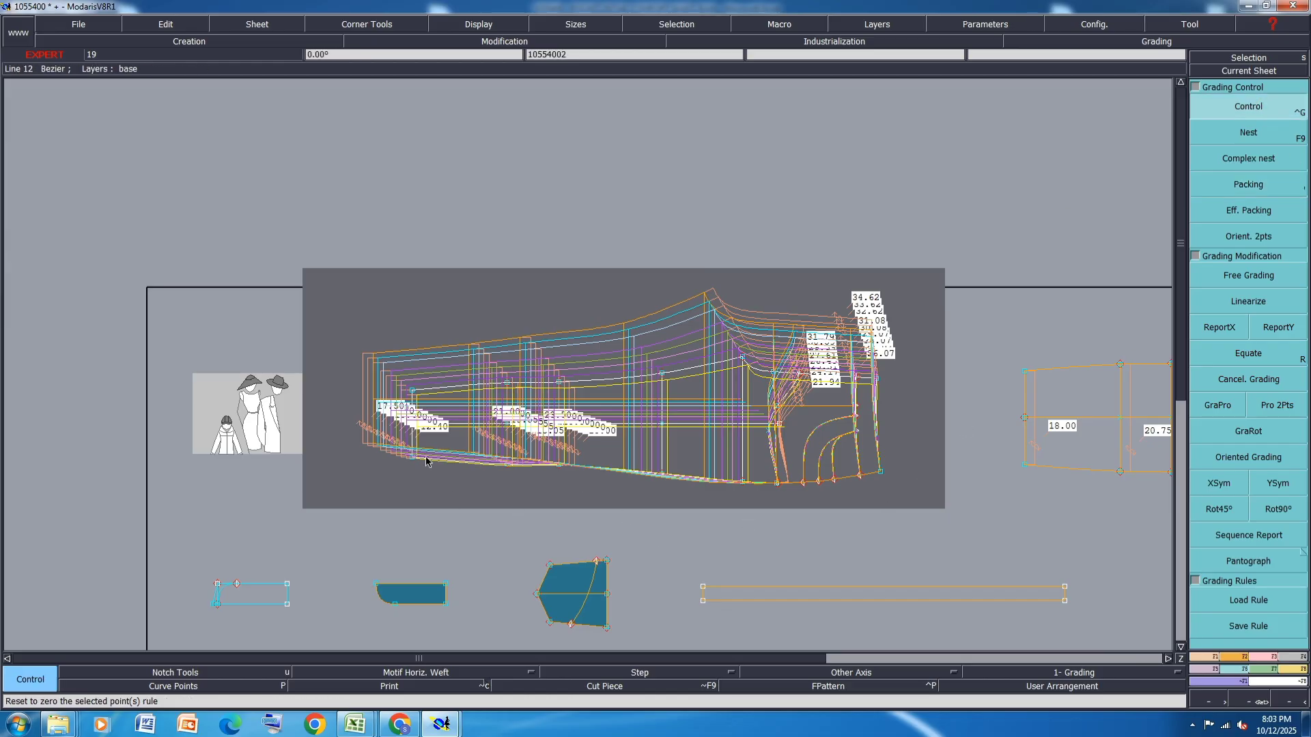
scroll(410, 451, "up", 2)
left_click(402, 461)
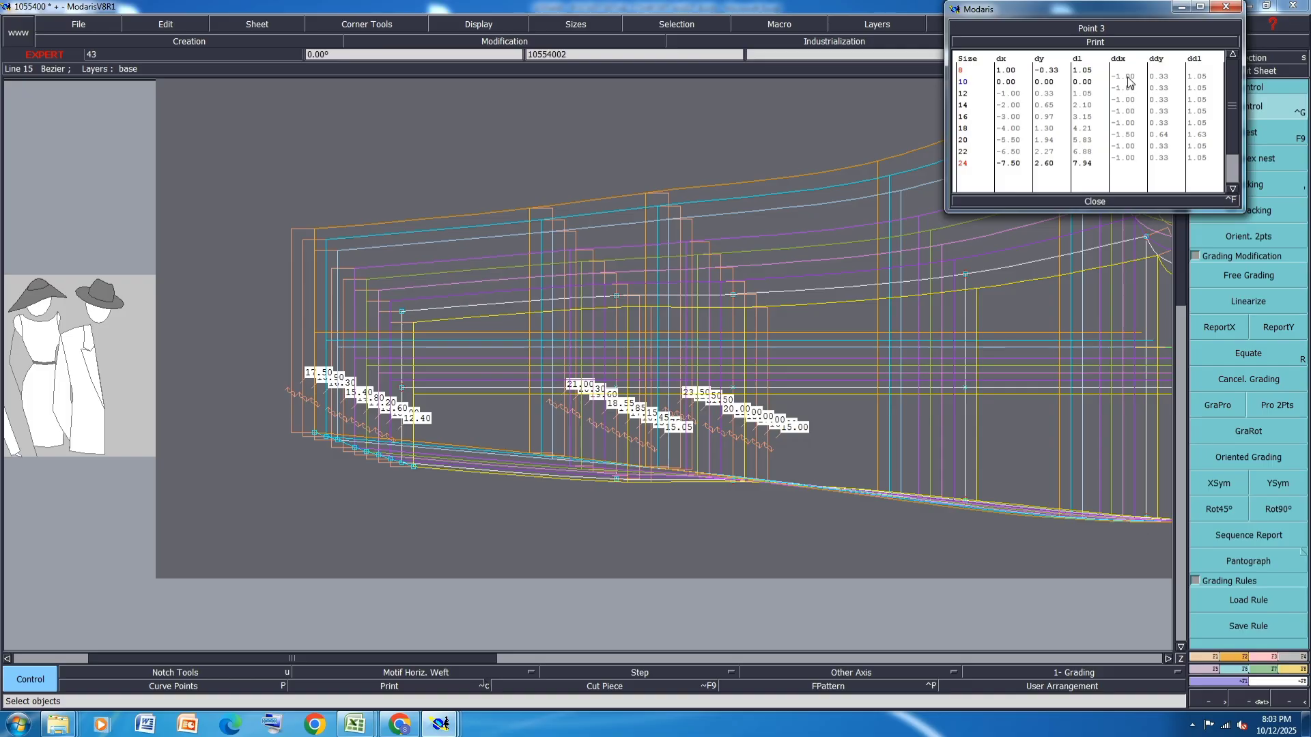
Set the hem corner point's ddx grading to -0.6 for each step between sizes 8 and 18, and to -1 between 18 and 20.
left_click_drag(1128, 78, 1128, 124)
type("-")
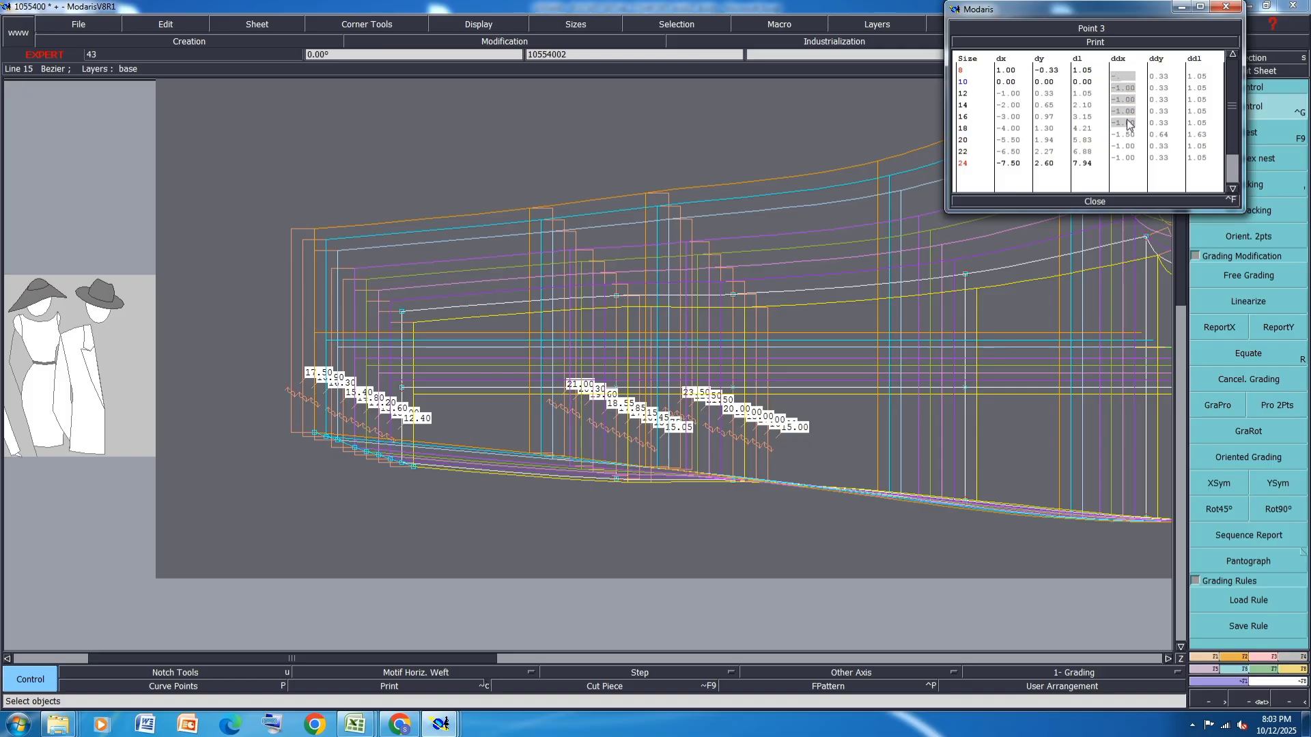
type("0.6")
key("Return")
left_click(1123, 135)
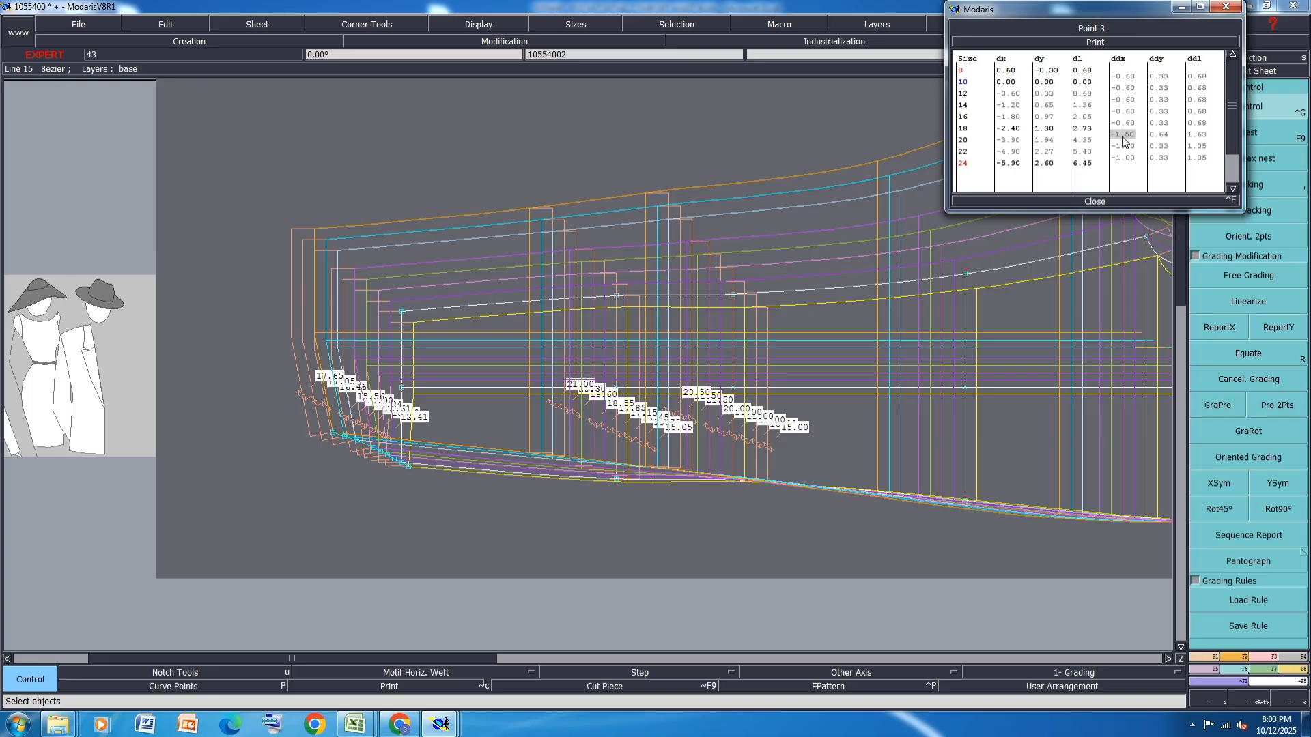
type("-1")
key("Return")
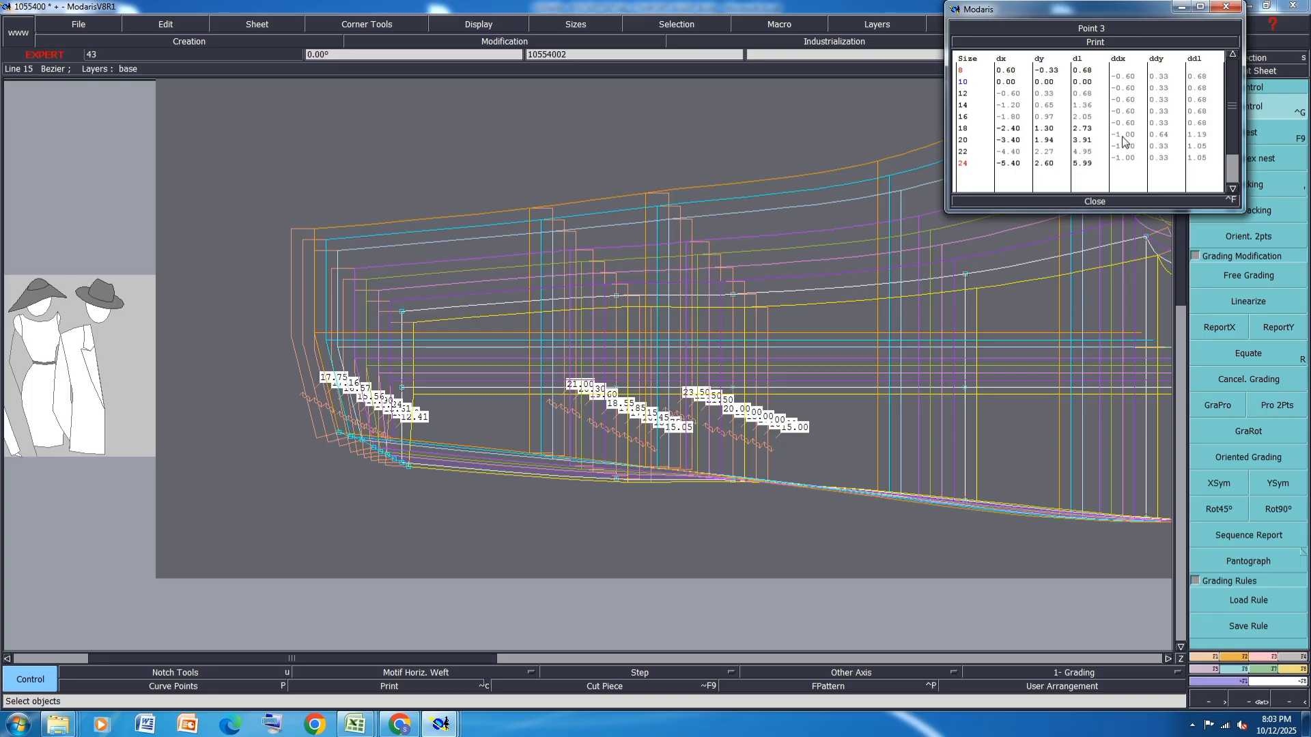
Set the hem corner point's ddx grading to -0.6 for the steps between sizes 20 and 24 and close the grading table.
left_click_drag(1125, 149, 1126, 160)
type("-")
type("0.6")
key("Return")
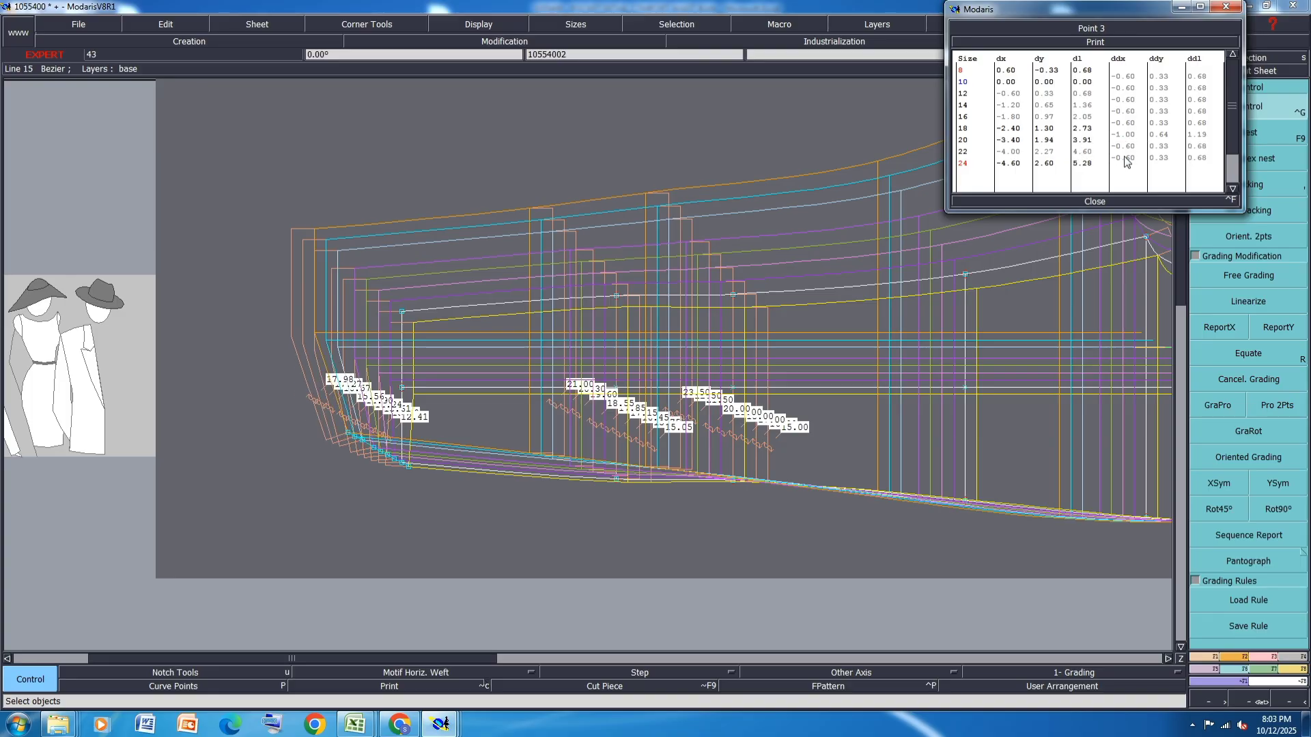
left_click(1091, 202)
Copy the X grading of the hem's side seam corner to the other hem points with ReportX.
left_click_drag(482, 193, 293, 540)
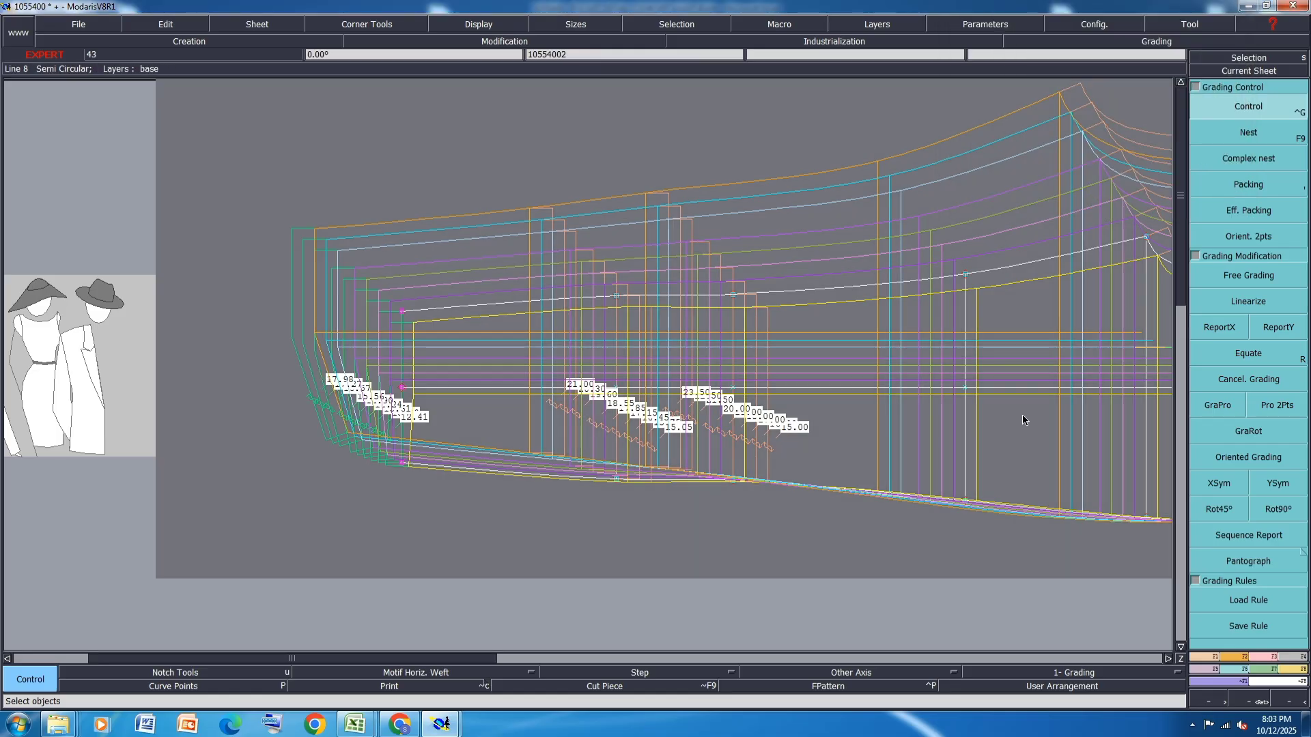
left_click(1223, 330)
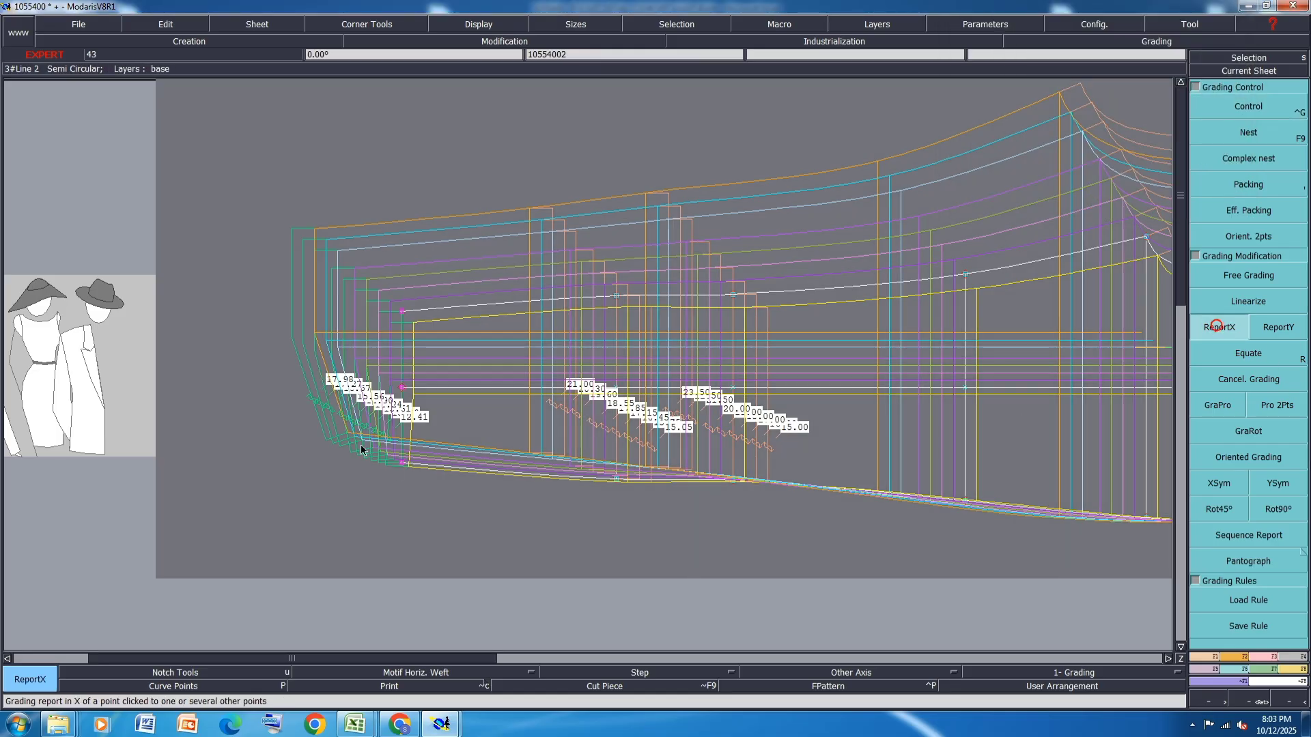
left_click(399, 464)
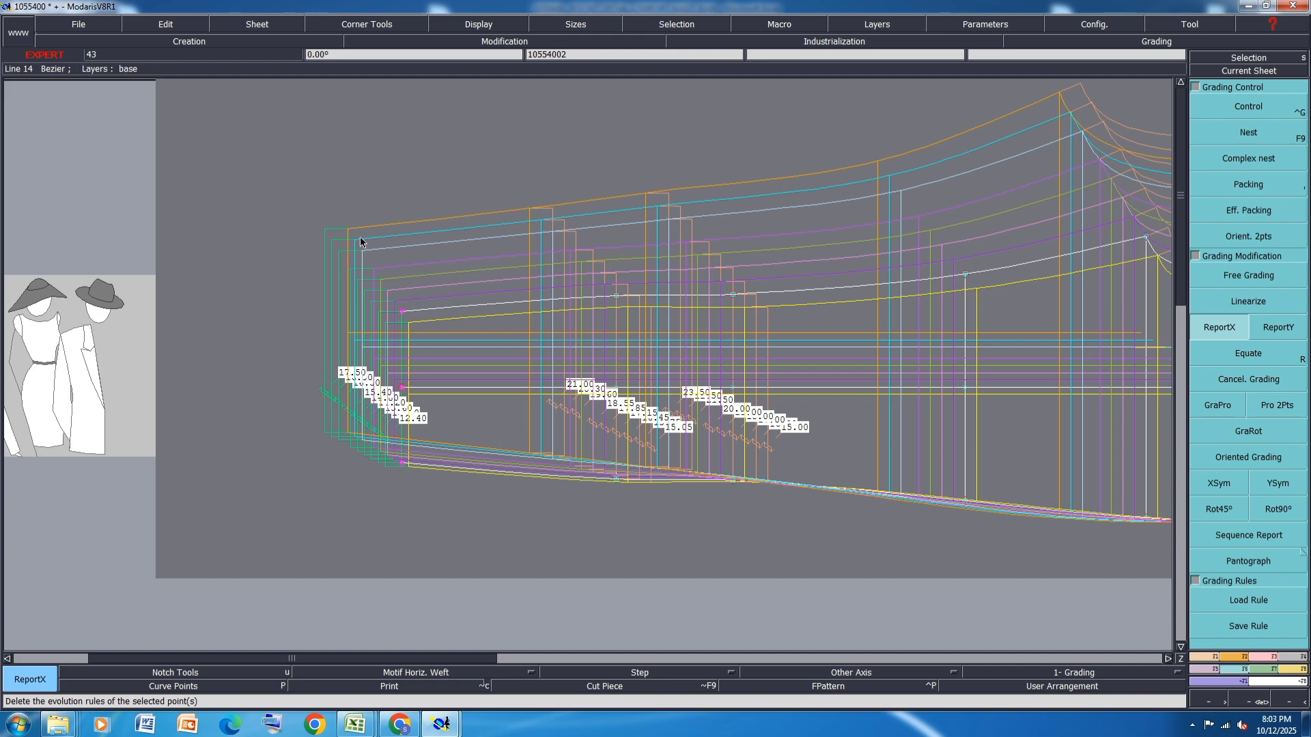
Remove the packing from the front leg's nest and save the model.
scroll(360, 242, "down", 2)
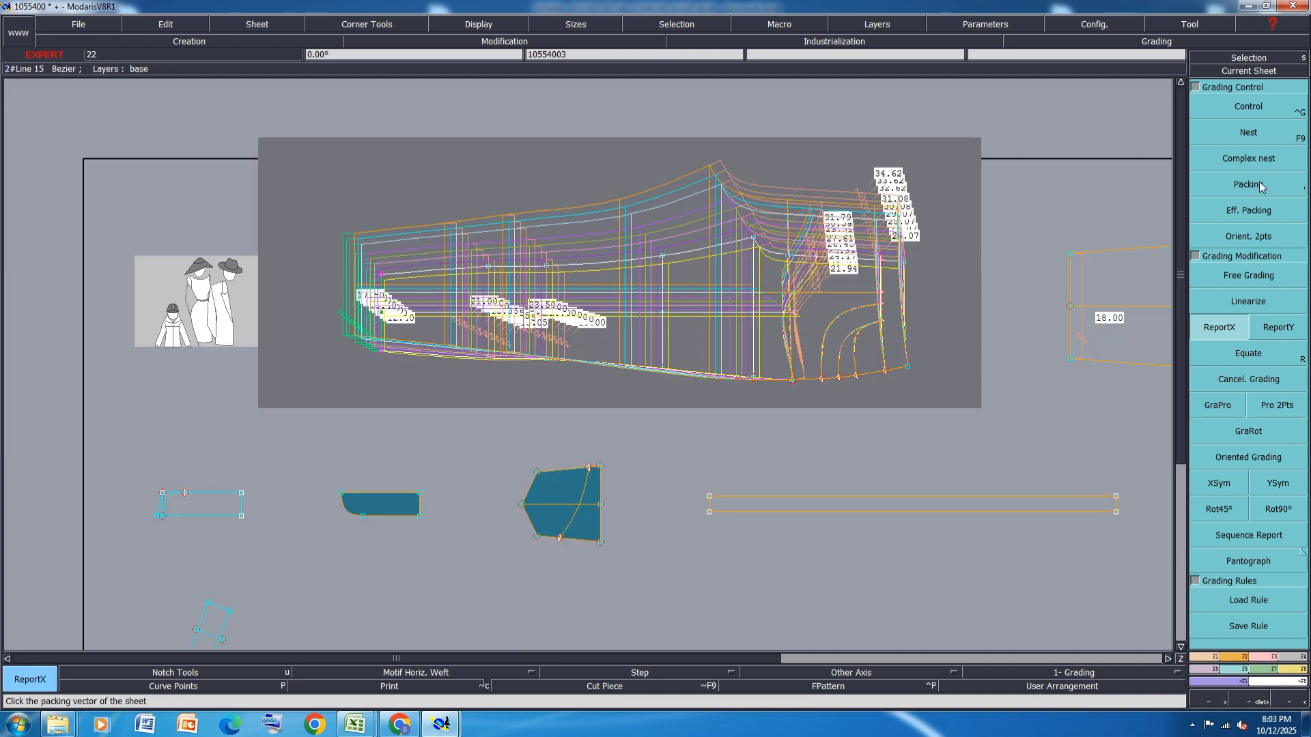
key("comma")
left_click(611, 353)
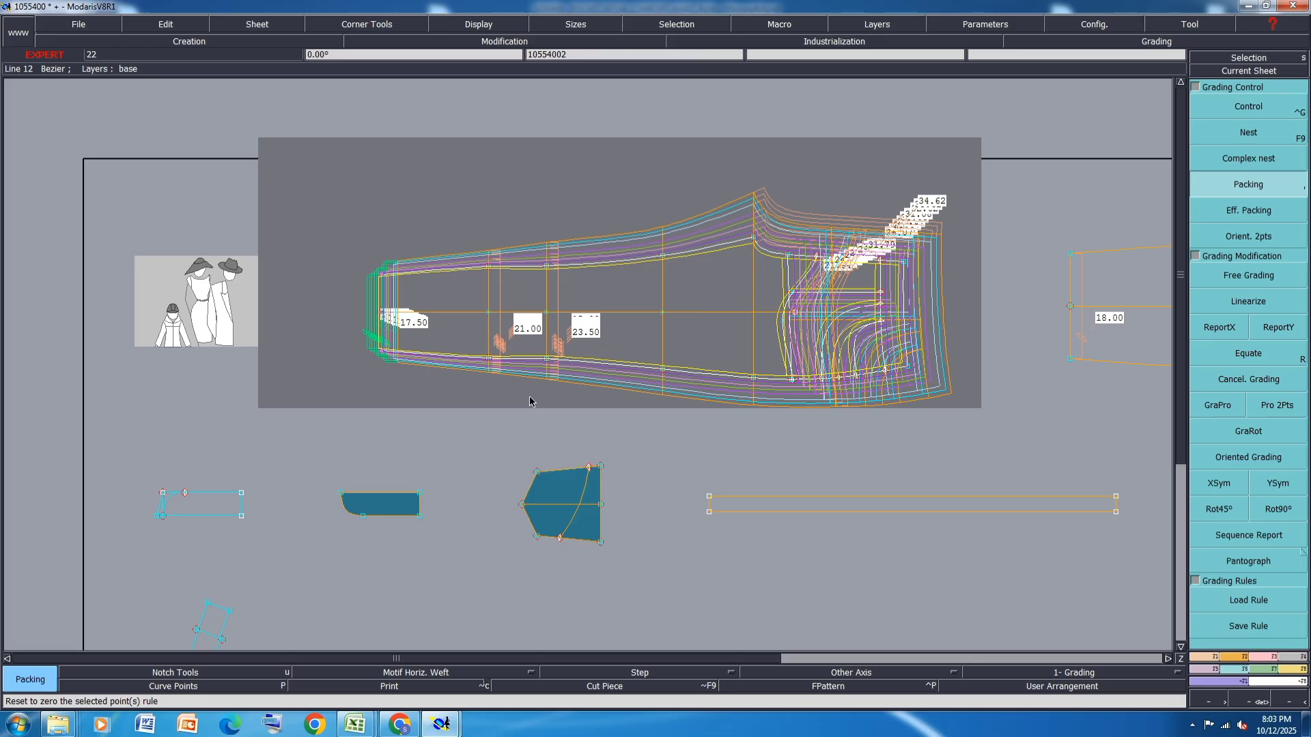
key("ctrl+s")
left_click(562, 439)
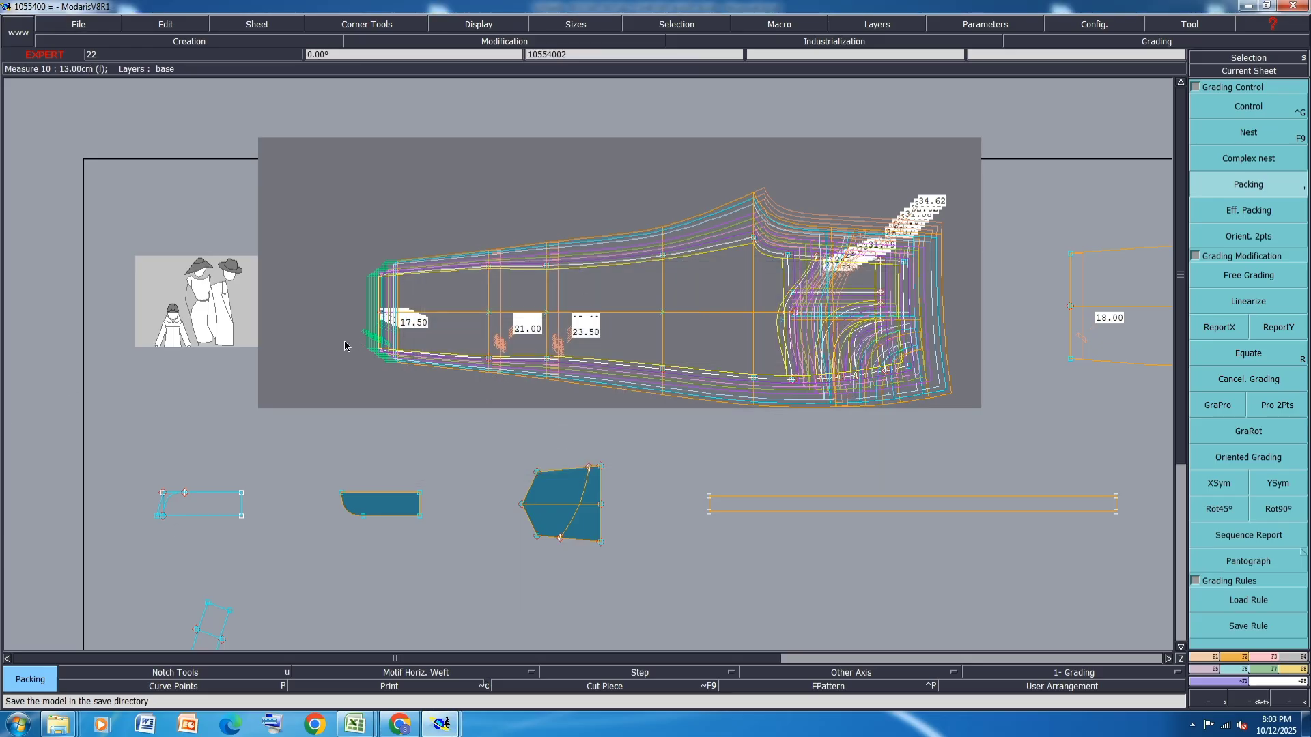
Pack the front leg's nest on the waist corner point at the side seam.
scroll(321, 328, "down", 3)
scroll(831, 331, "up", 2)
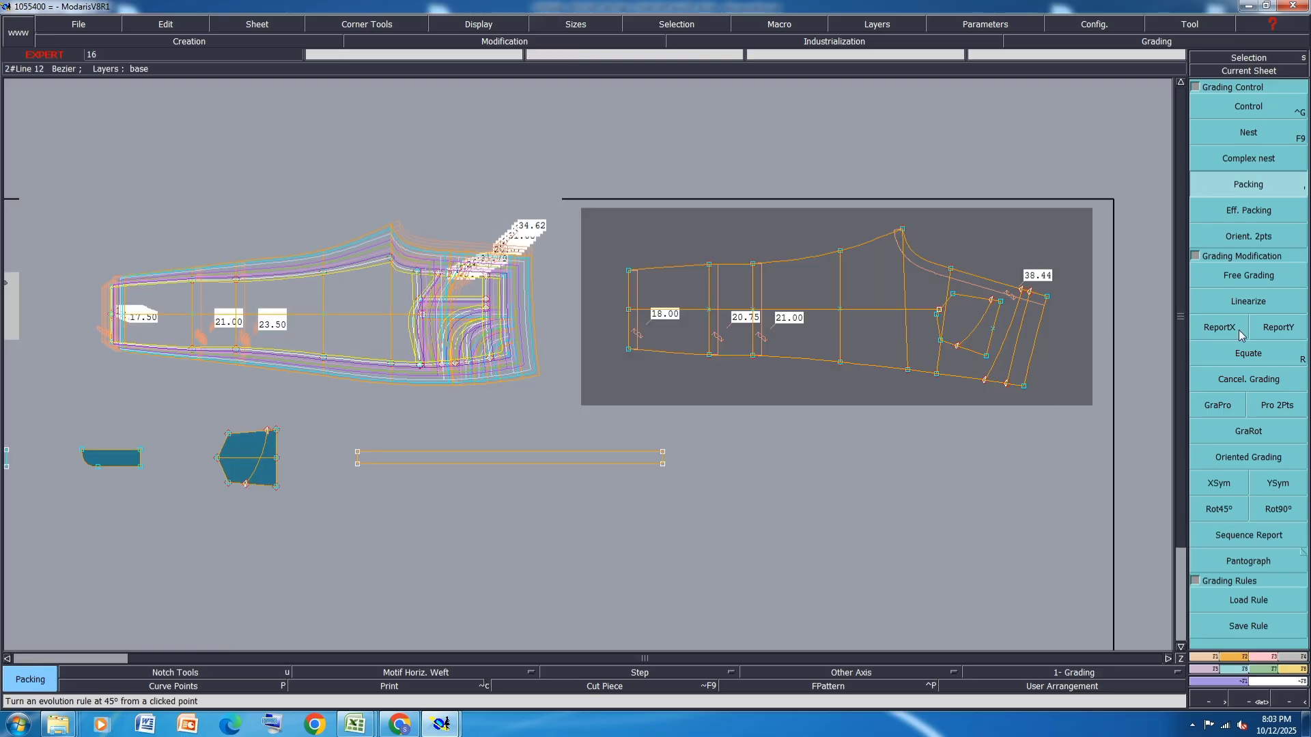
left_click(1279, 329)
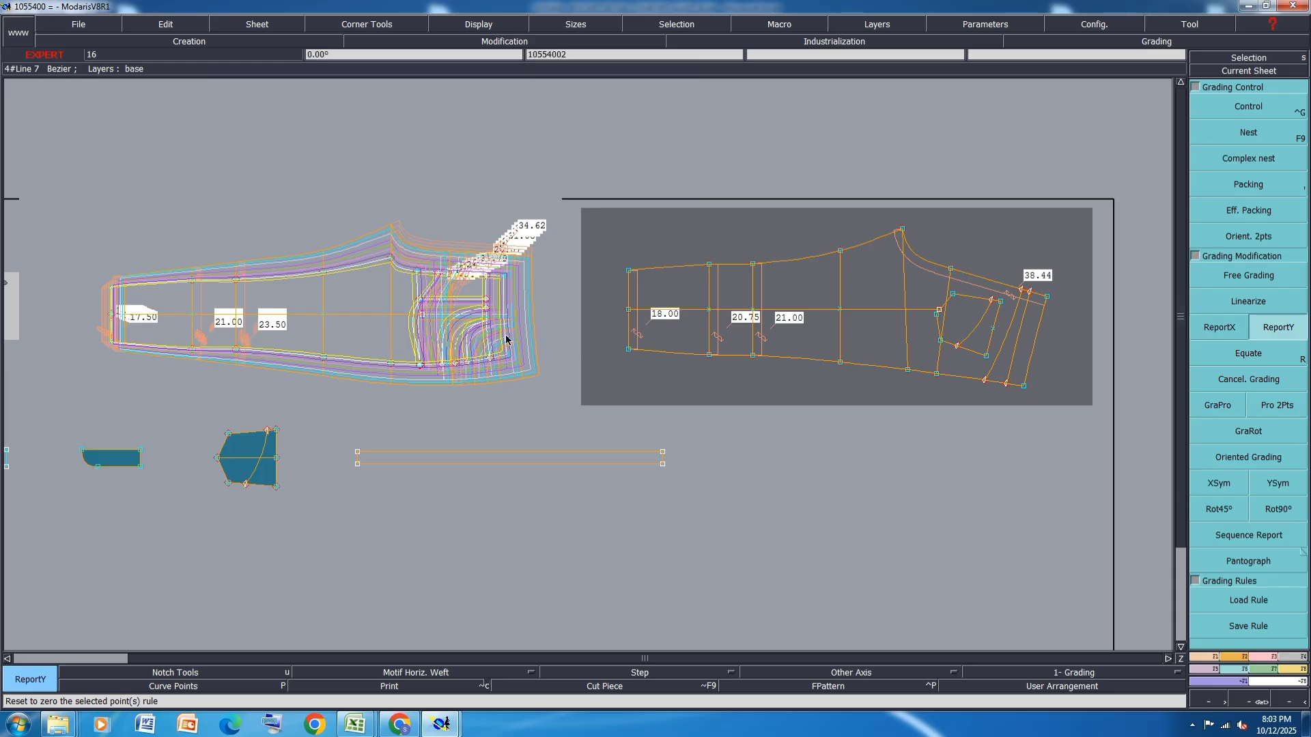
scroll(505, 336, "up", 2)
left_click(1252, 184)
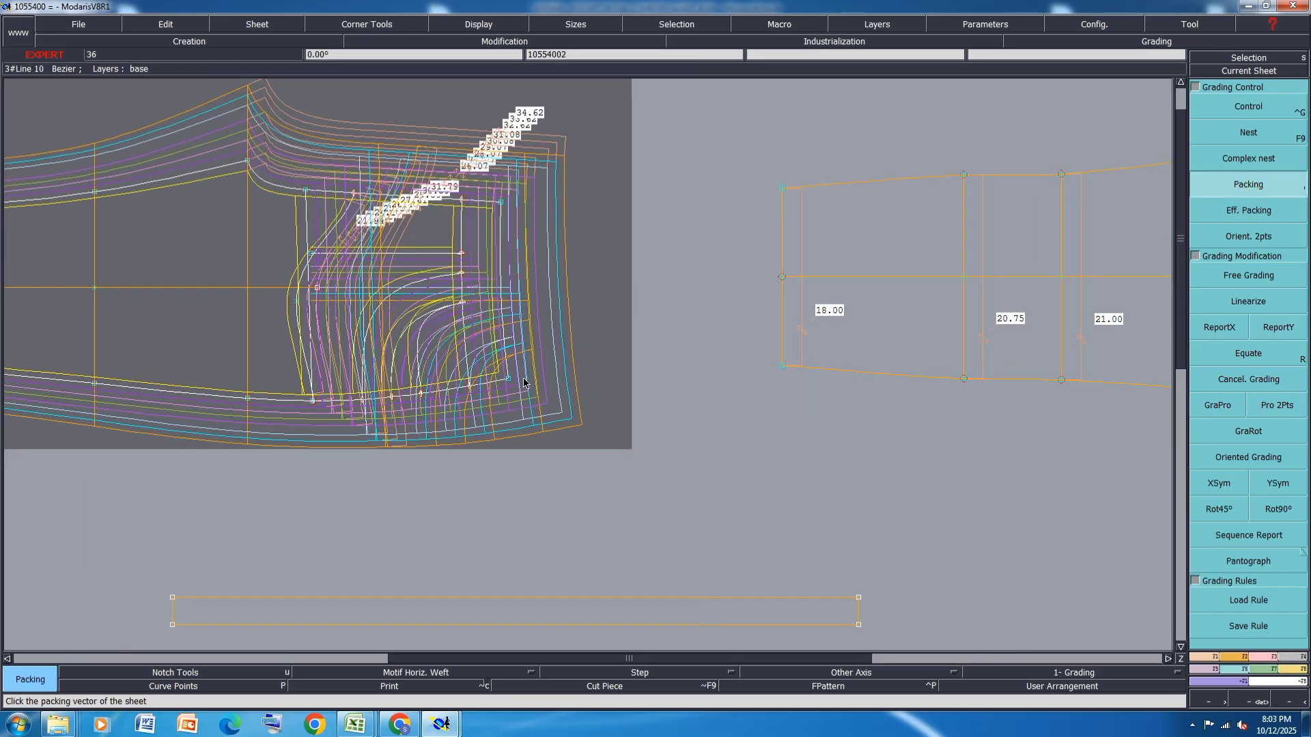
scroll(505, 378, "up", 1)
scroll(364, 238, "up", 1)
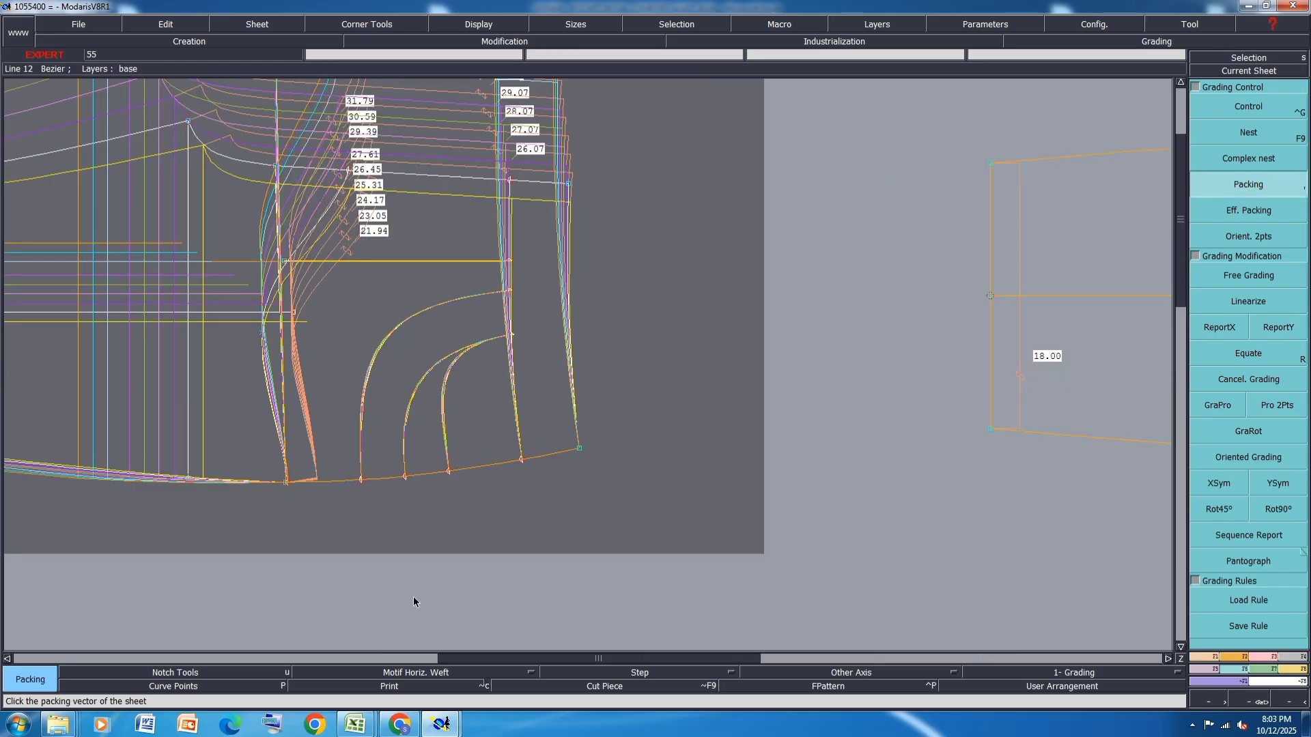
Switch to the Excel size specification and fill the Waistband depth row with the same dark orange as the checked measurements.
left_click(355, 724)
left_click(387, 669)
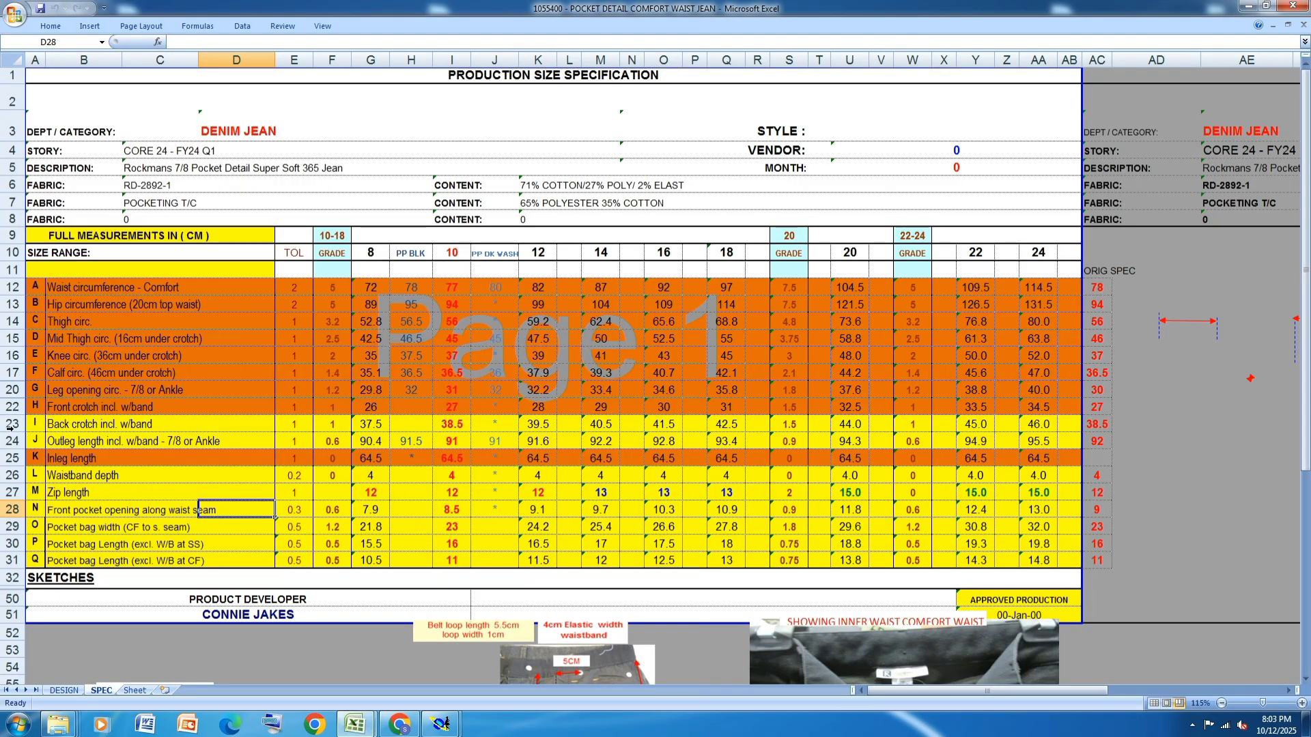
left_click(16, 475)
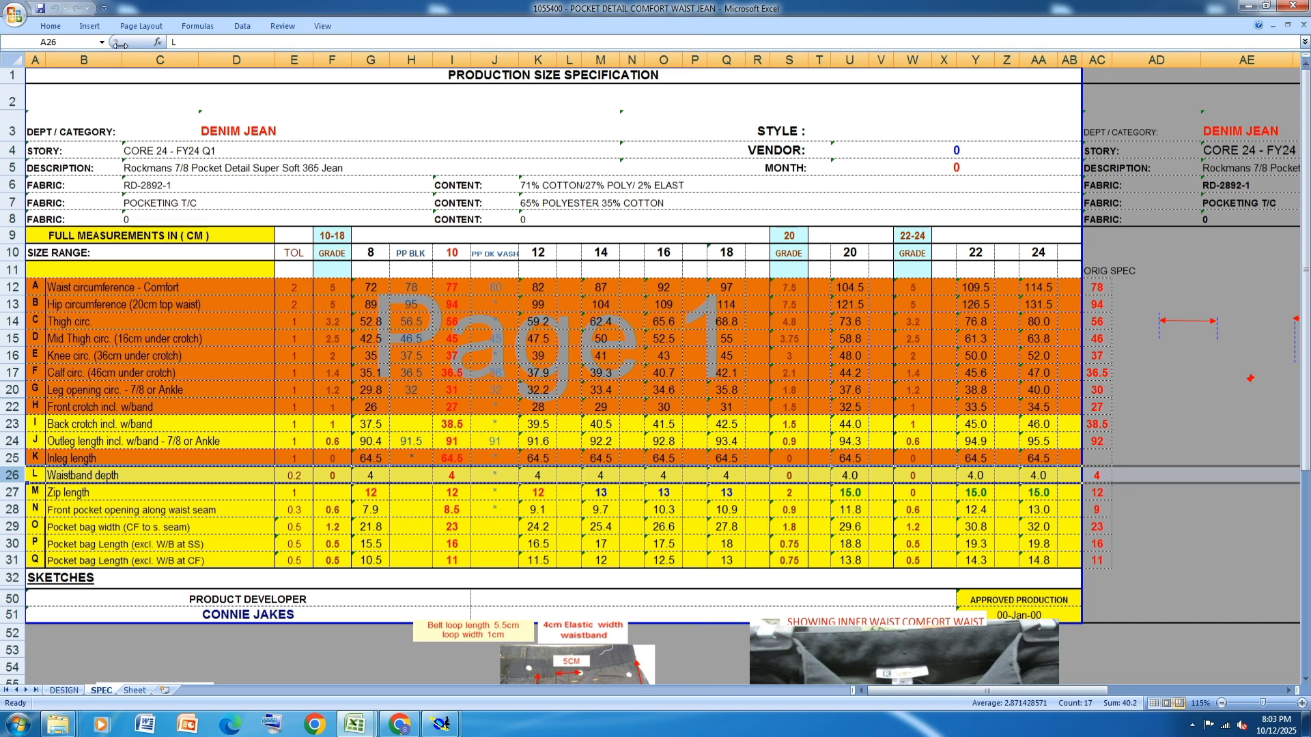
left_click(51, 26)
left_click(172, 69)
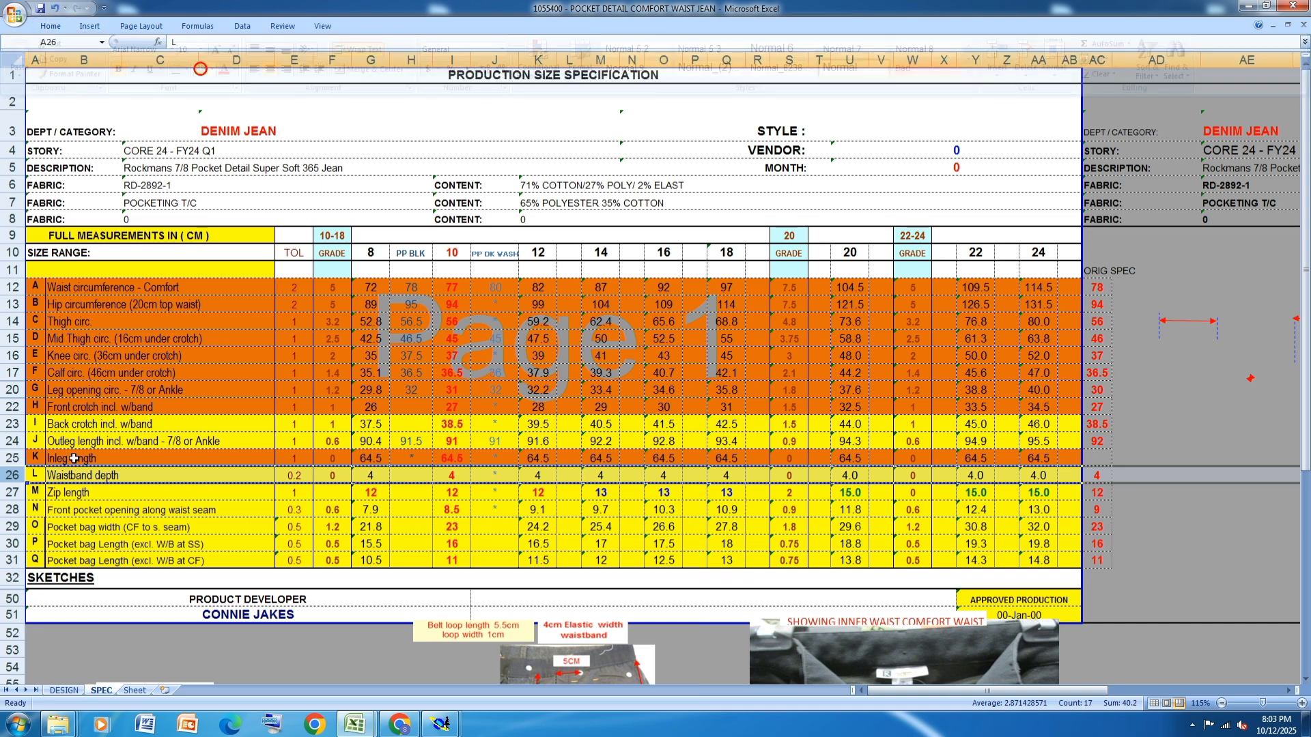
left_click(51, 25)
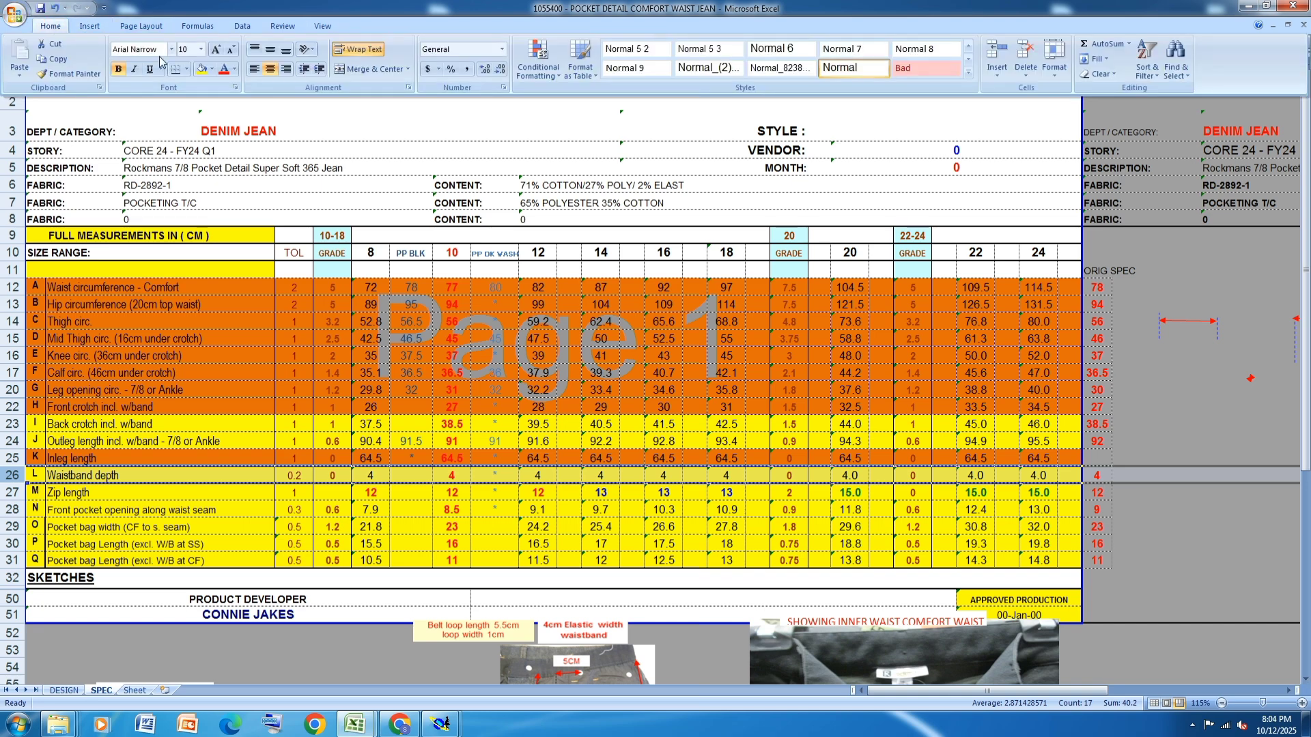
left_click(212, 68)
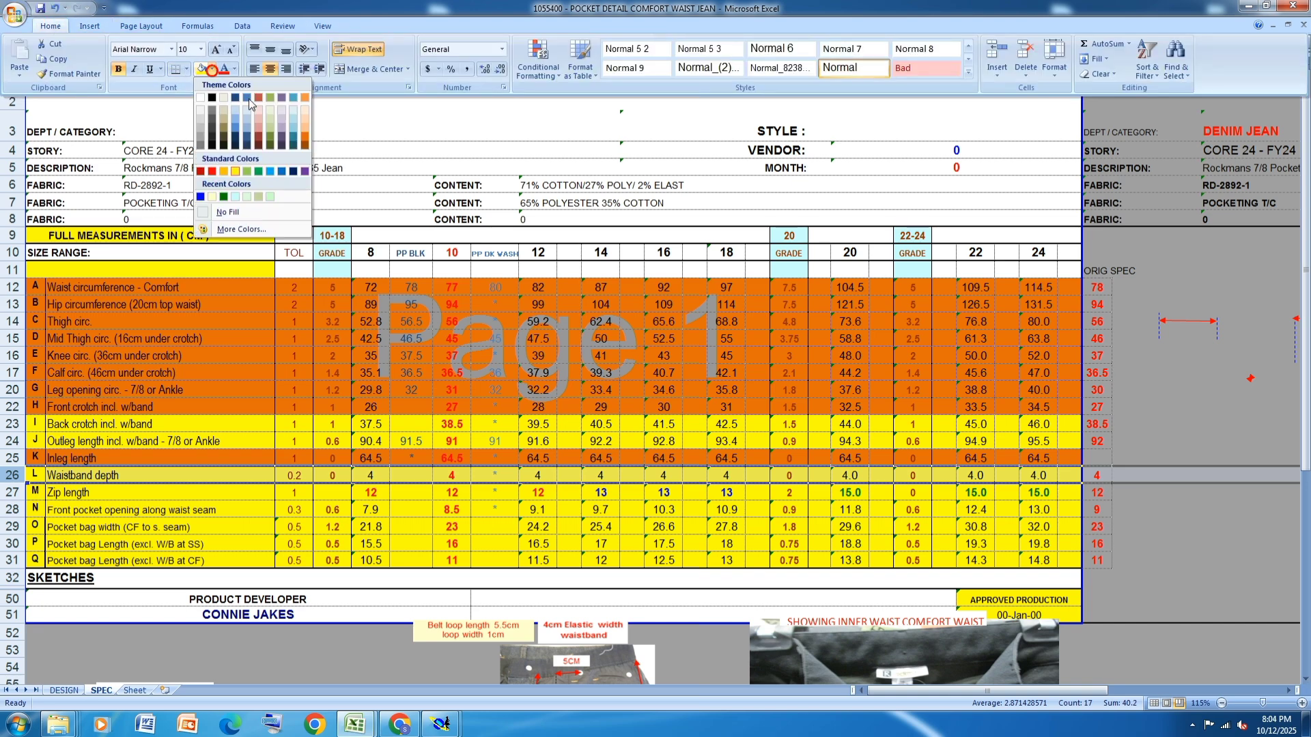
left_click(305, 135)
left_click(285, 522)
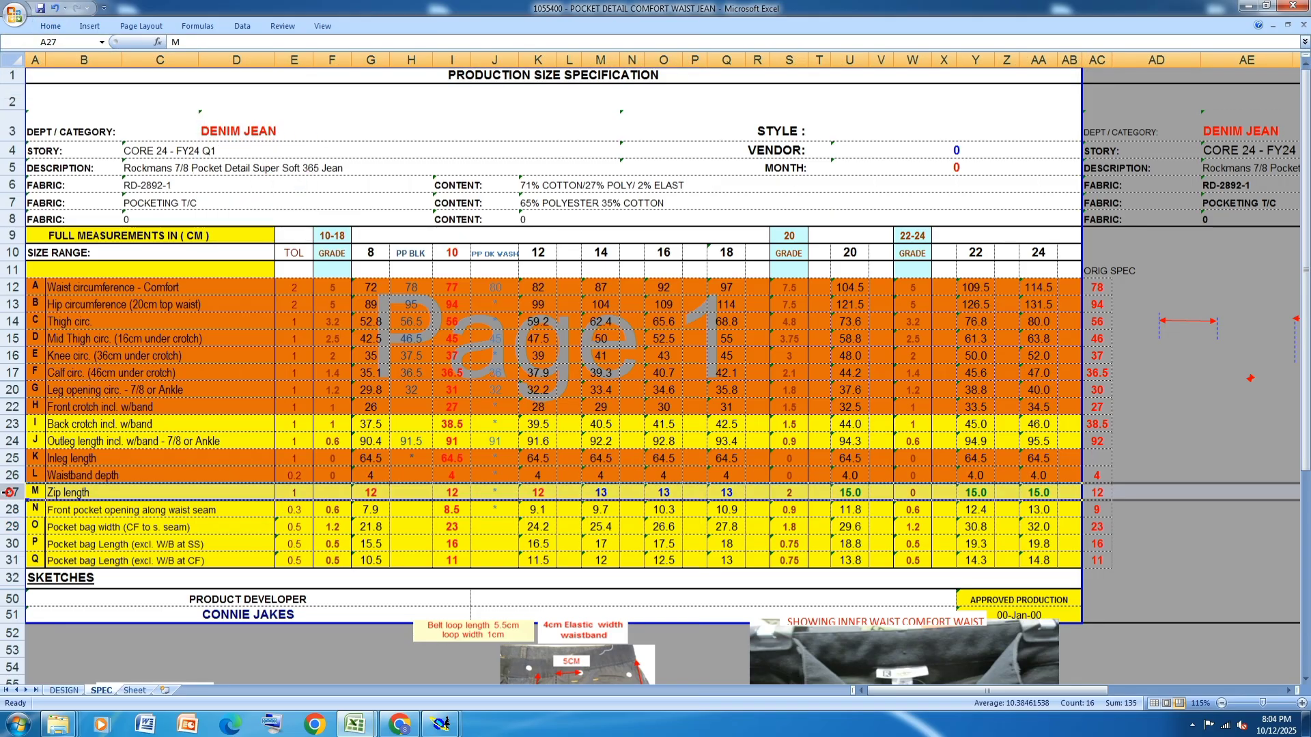
Fill the Zip length row of the size specification with the same dark orange.
left_click(12, 493)
left_click(50, 26)
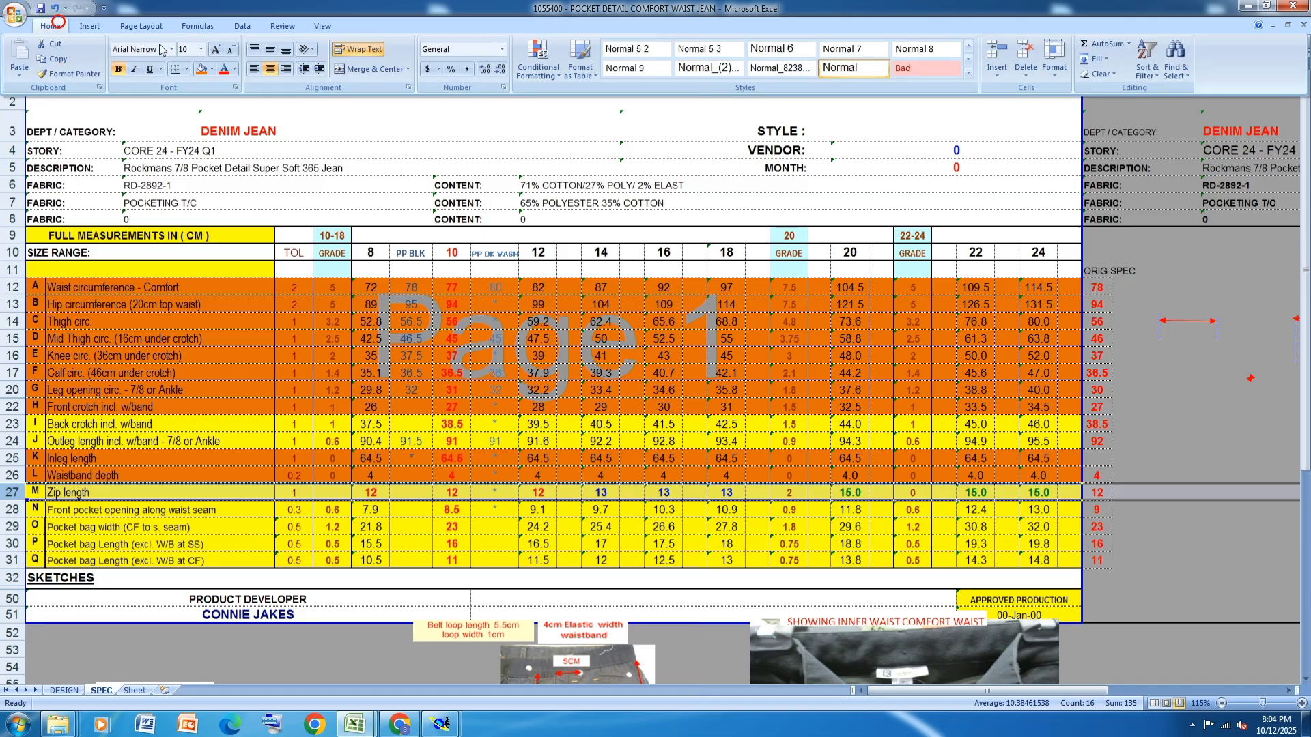
left_click(199, 73)
Switch back to Modaris and automatically arrange all the sheets on the desk.
mouse_move(440, 724)
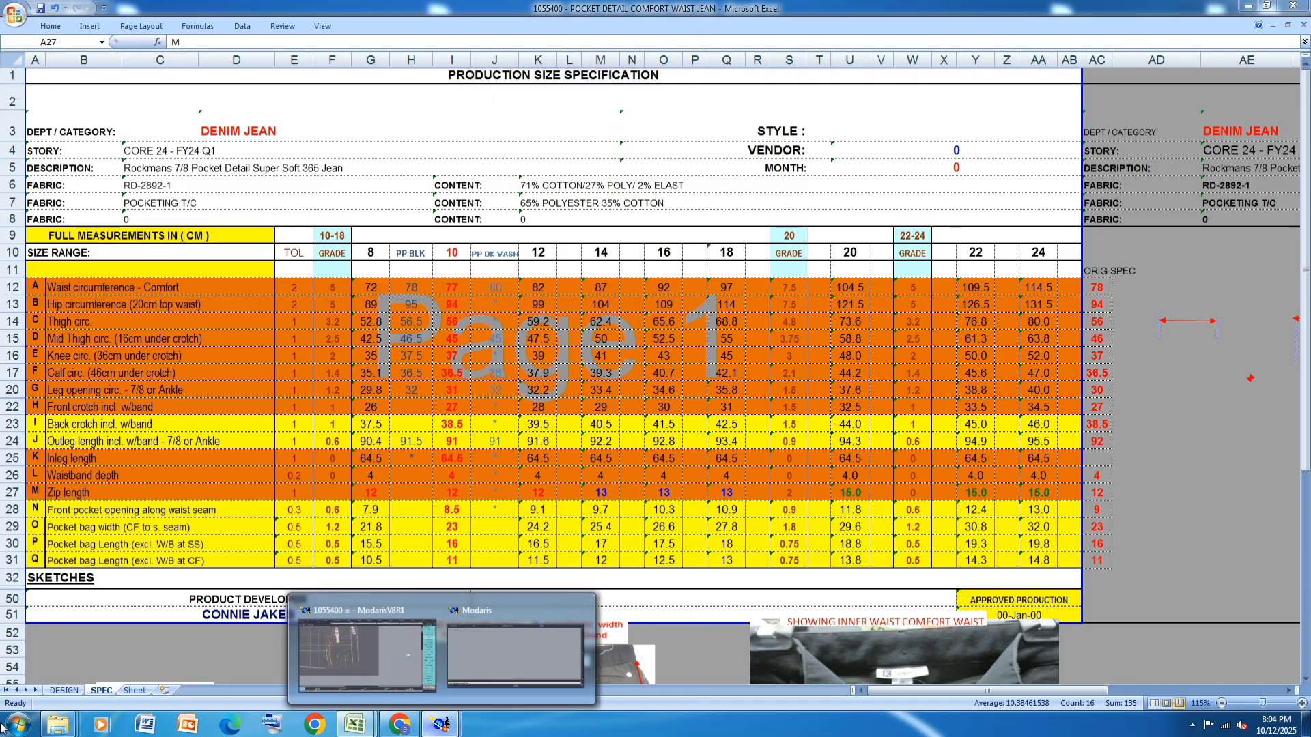
left_click(339, 670)
key("8")
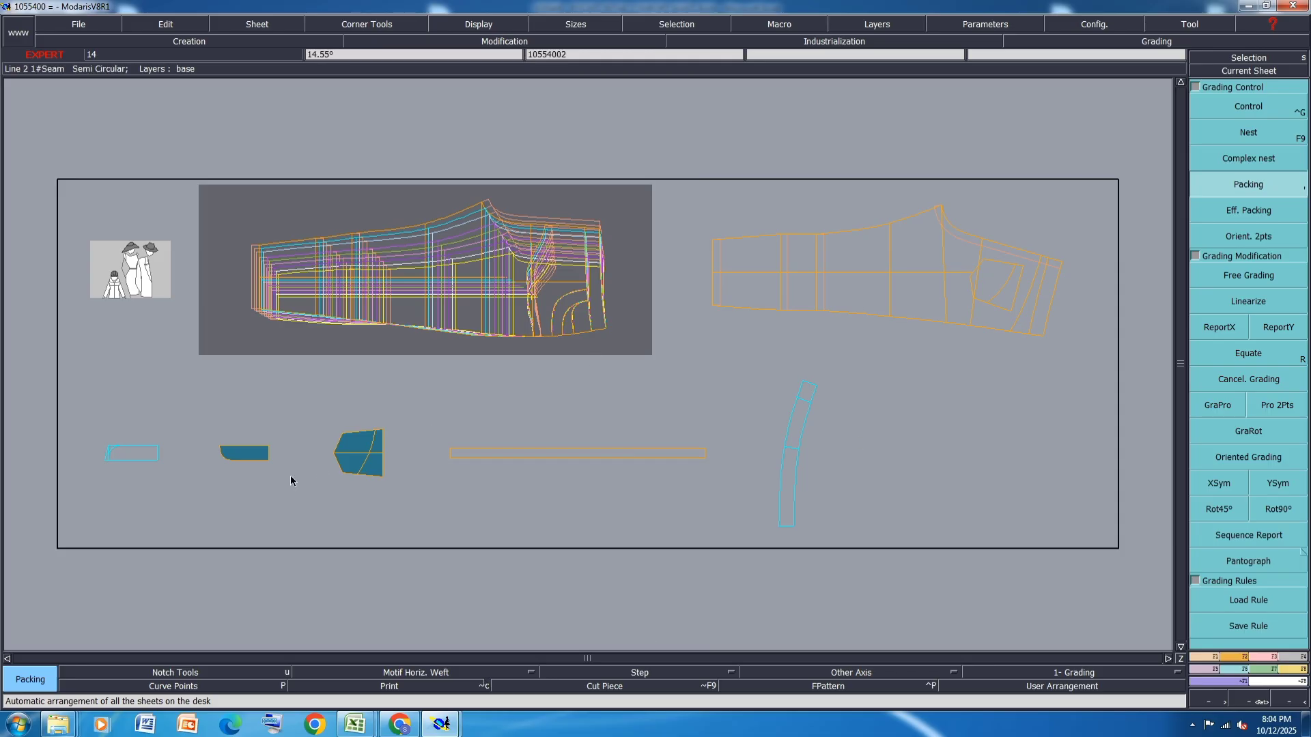
Set the ddy grading between sizes 12 and 14 to 1 on the small fly piece's upper corner at its square end.
scroll(125, 470, "up", 5)
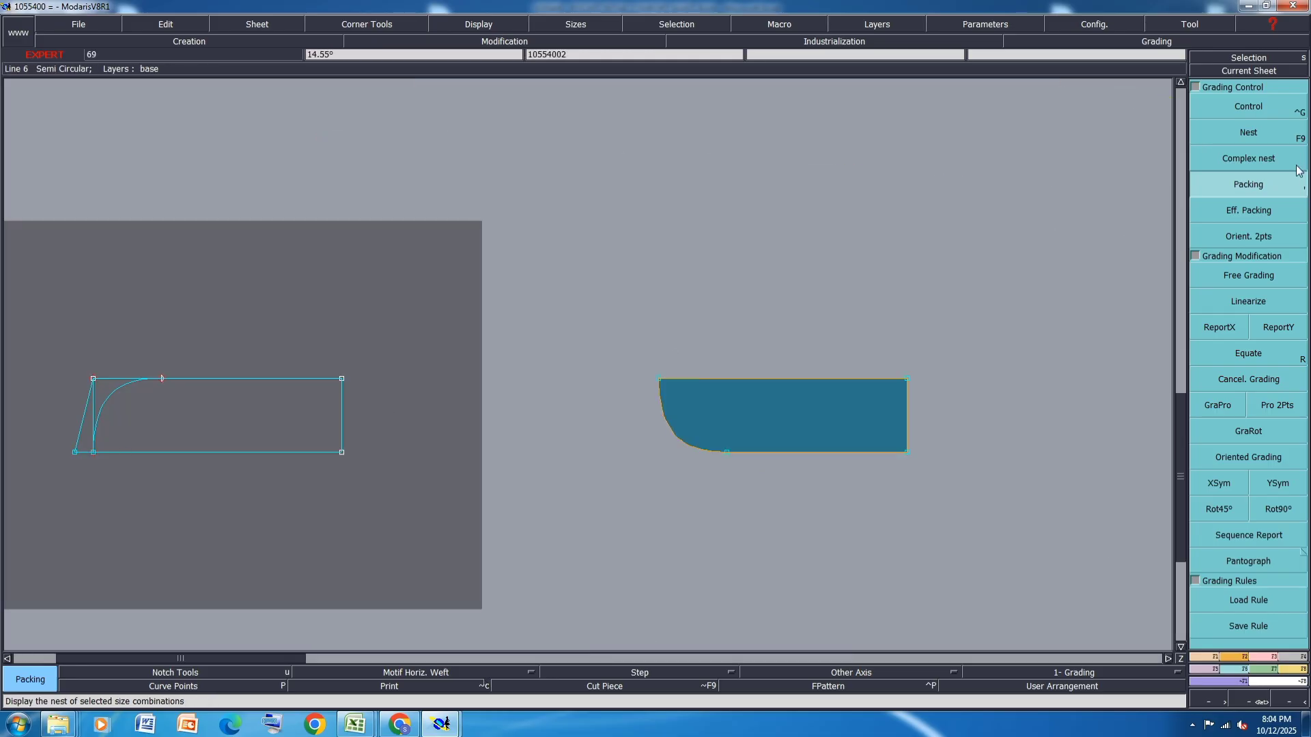
left_click(1261, 108)
left_click(342, 378)
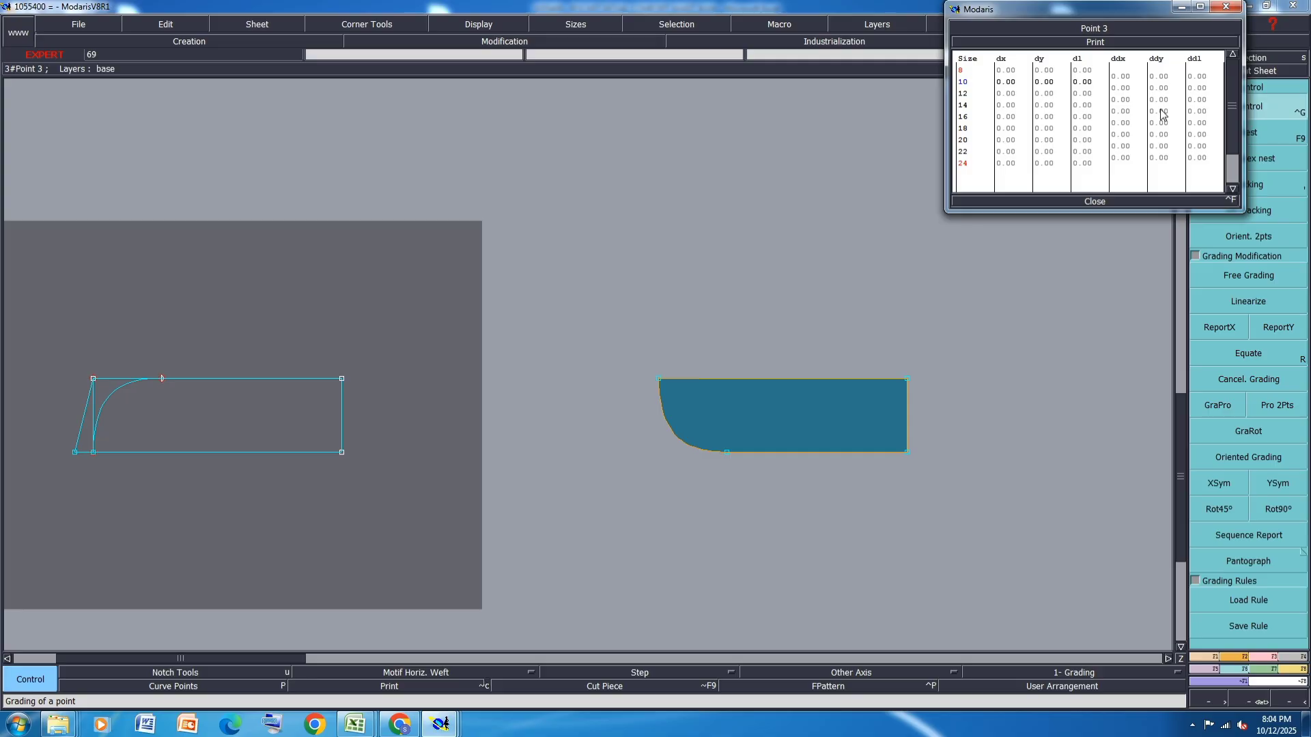
left_click(1163, 101)
type("1")
key("Return")
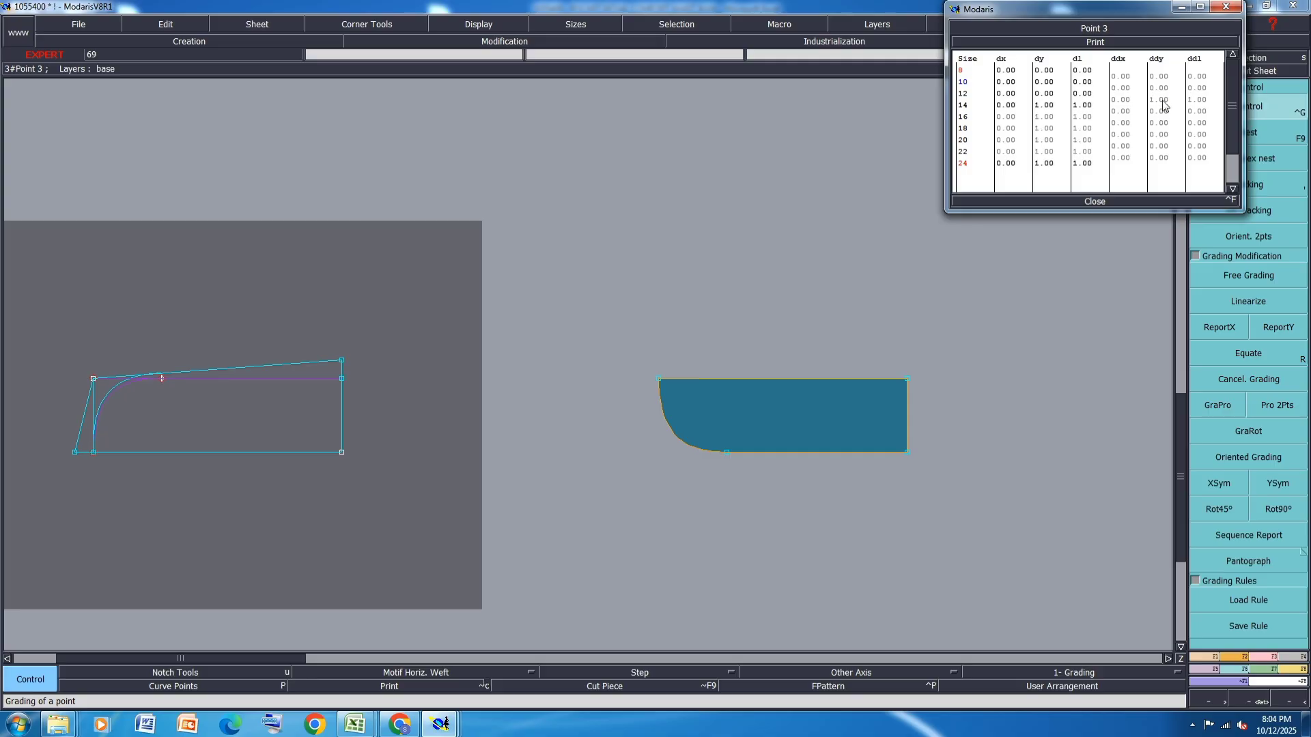
On the small fly piece's upper square-end corner, reset ddy between sizes 12 and 14 to 0 and set ddx to 1 for 12–14 and 18–20.
left_click(1160, 101)
type("0")
key("Return")
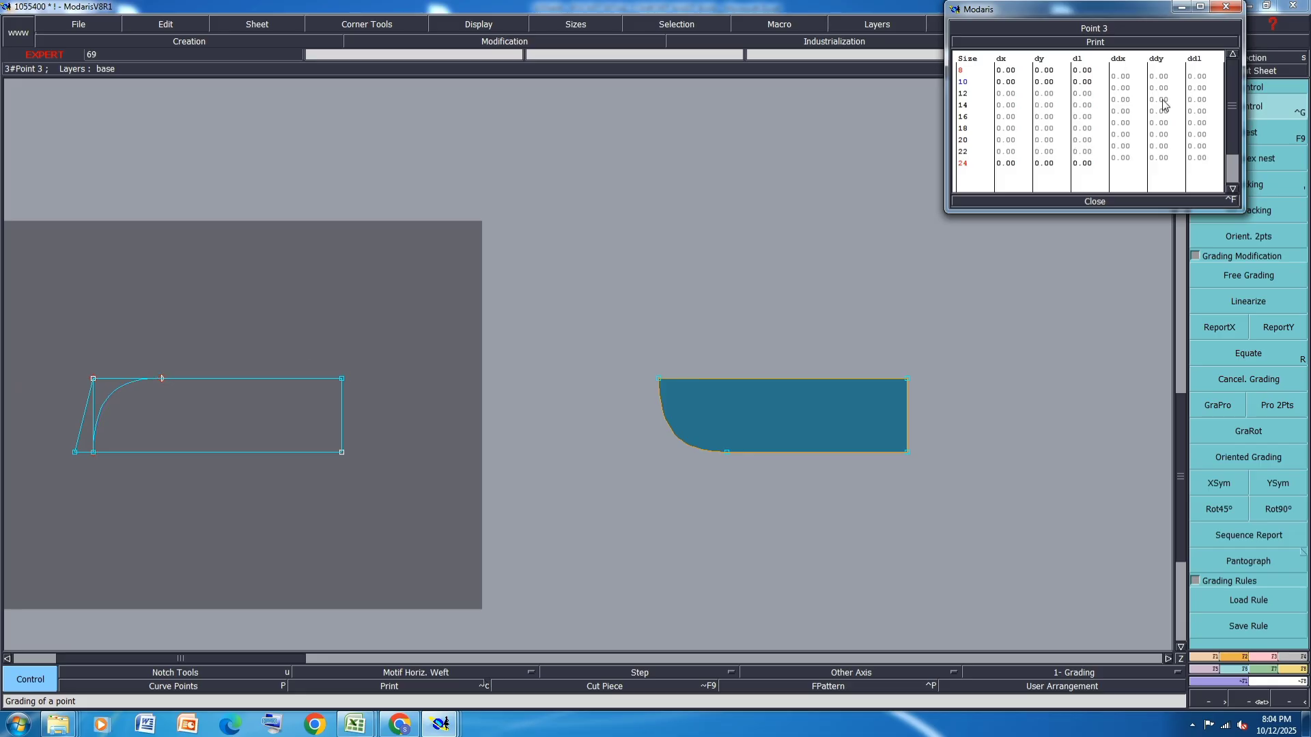
left_click(1128, 101)
type("1")
key("Return")
left_click(1126, 135)
type("1")
key("Return")
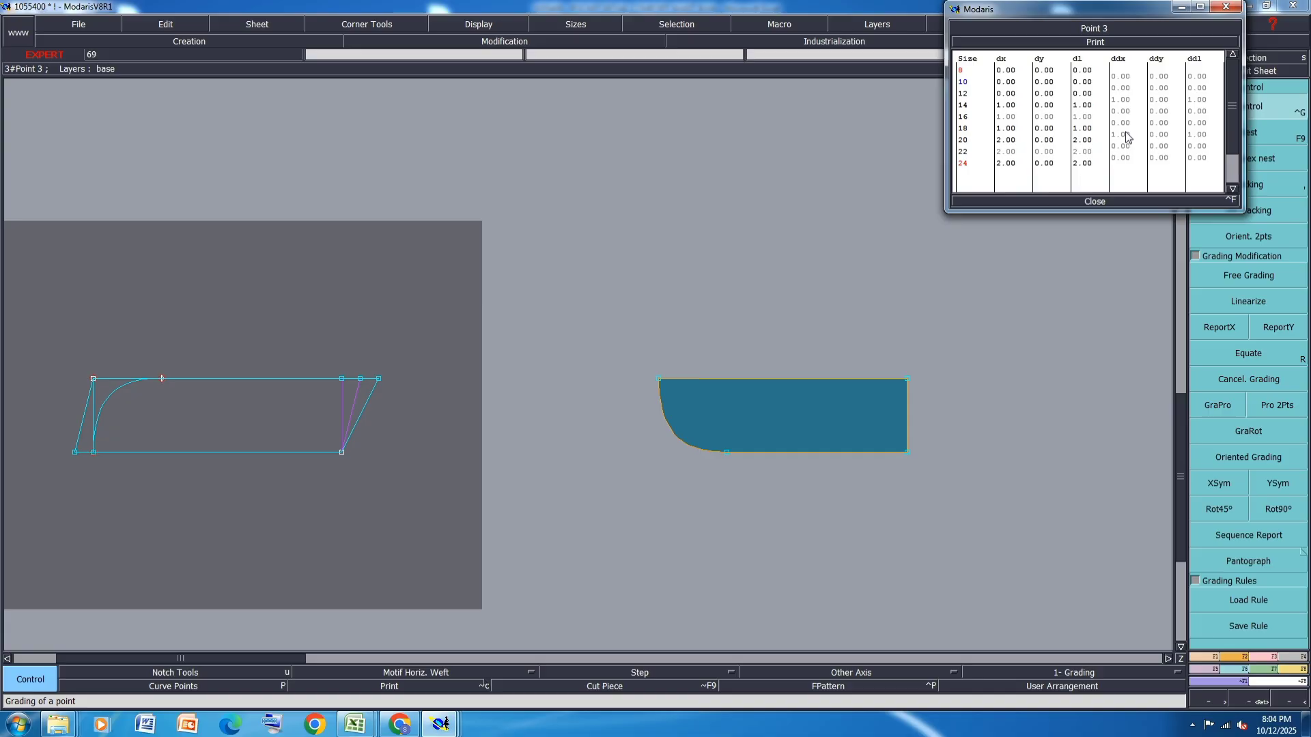
Use ReportX to copy the X grading of the fly piece's upper square-end corner to the lower corner.
left_click(1094, 202)
left_click(1219, 327)
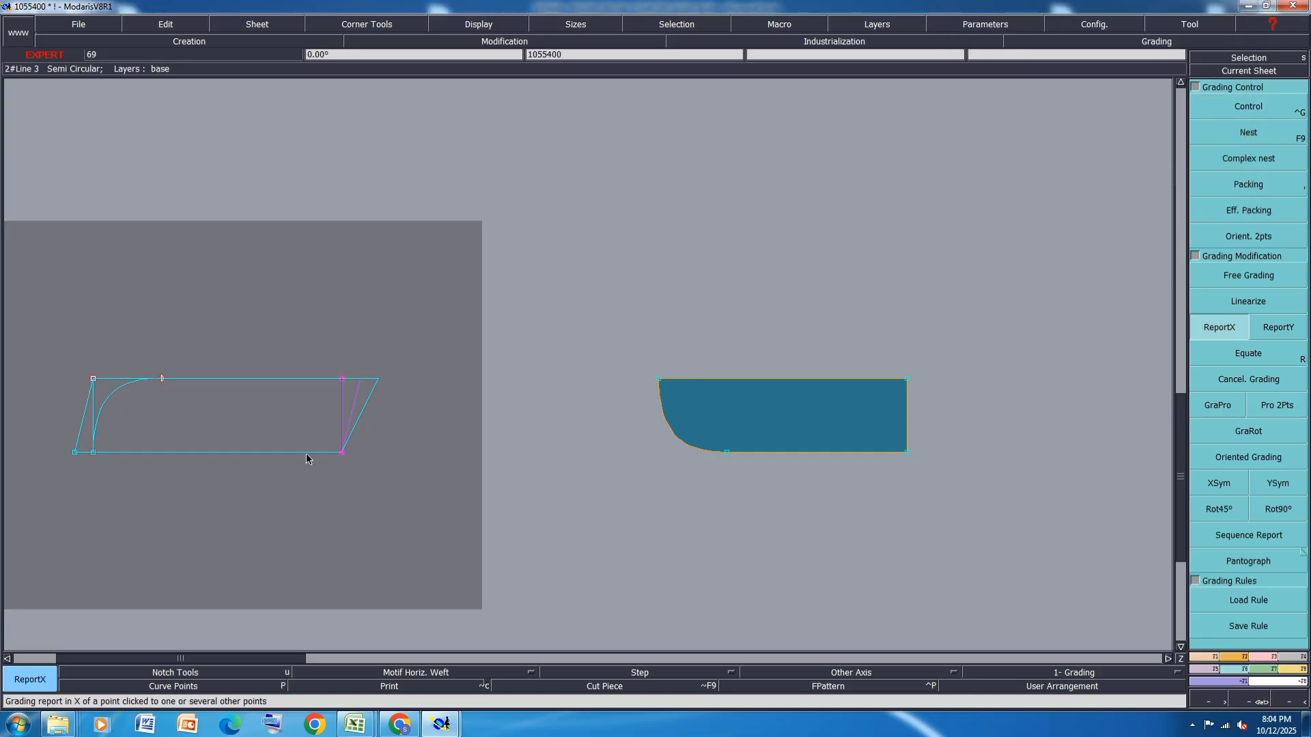
left_click(343, 379)
Automatically arrange all the sheets on the desk and save the model.
key("j")
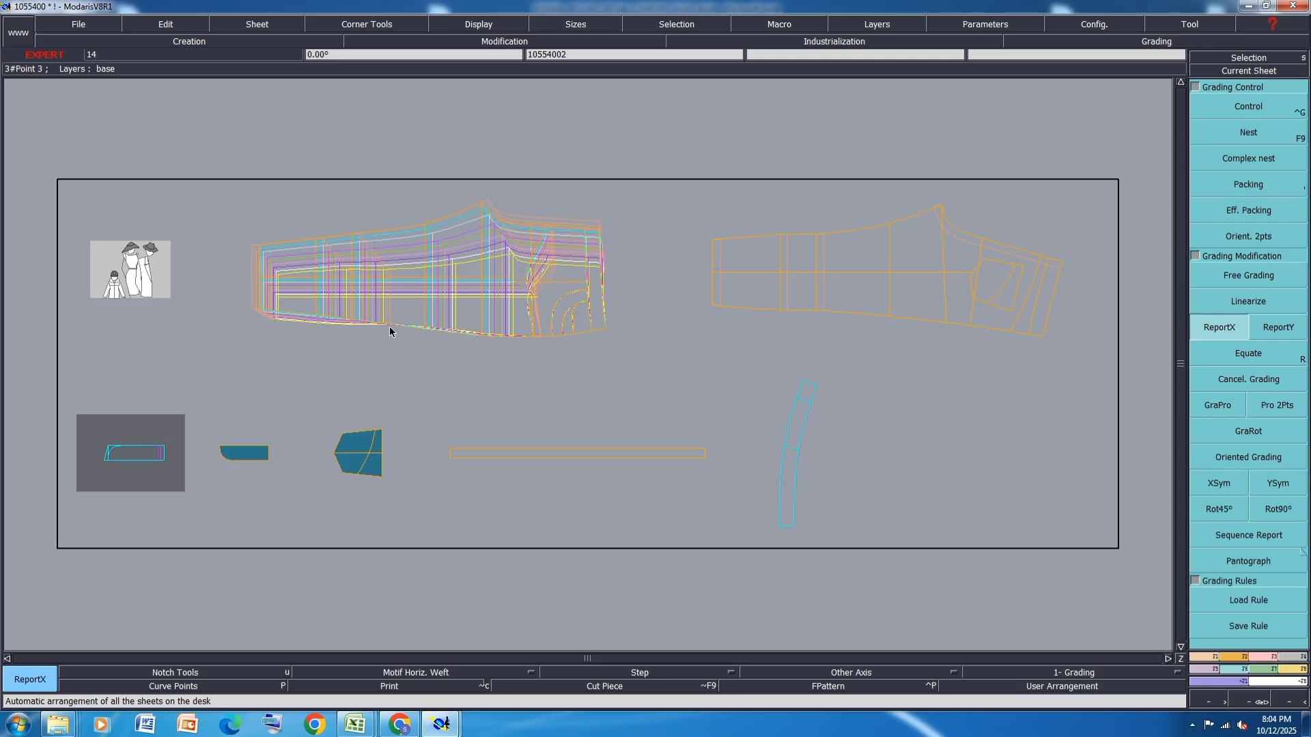
key("ctrl+s")
left_click(564, 434)
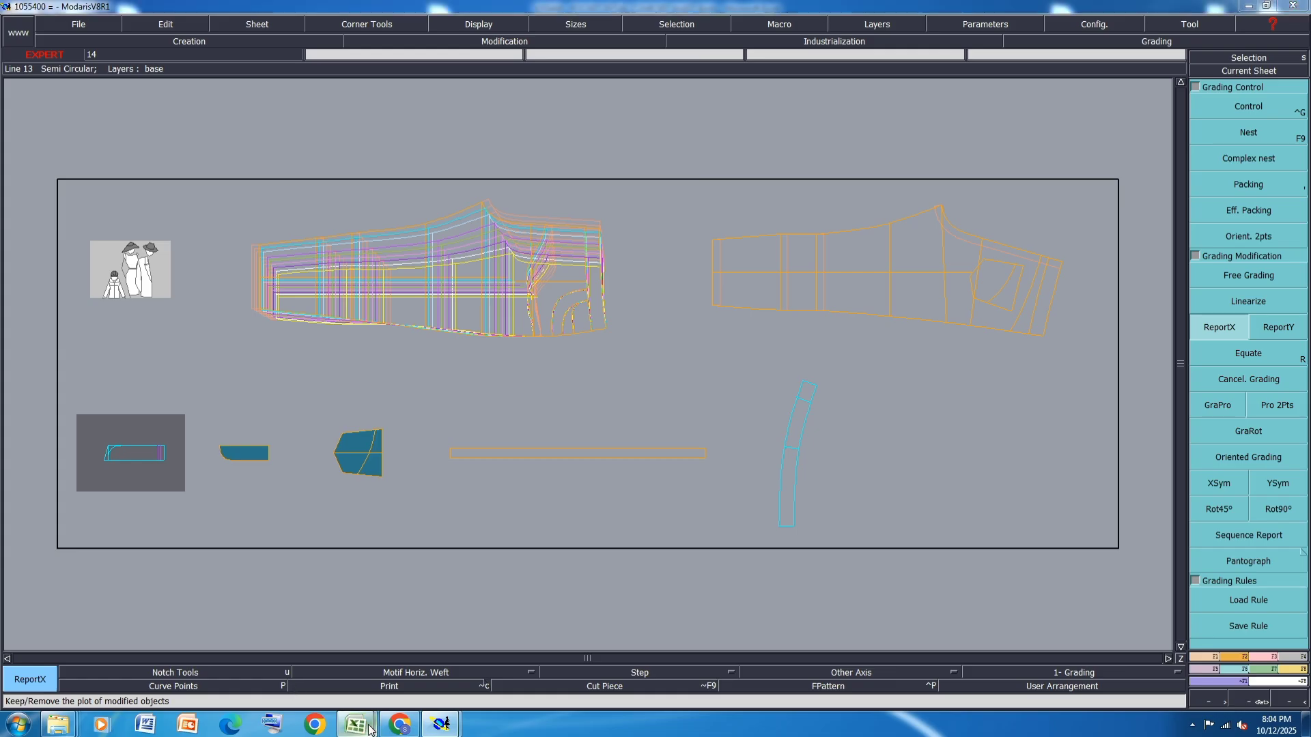
Switch to the Excel size specification and fill the Front pocket opening along waist seam row with the same dark orange.
mouse_move(369, 730)
left_click(443, 641)
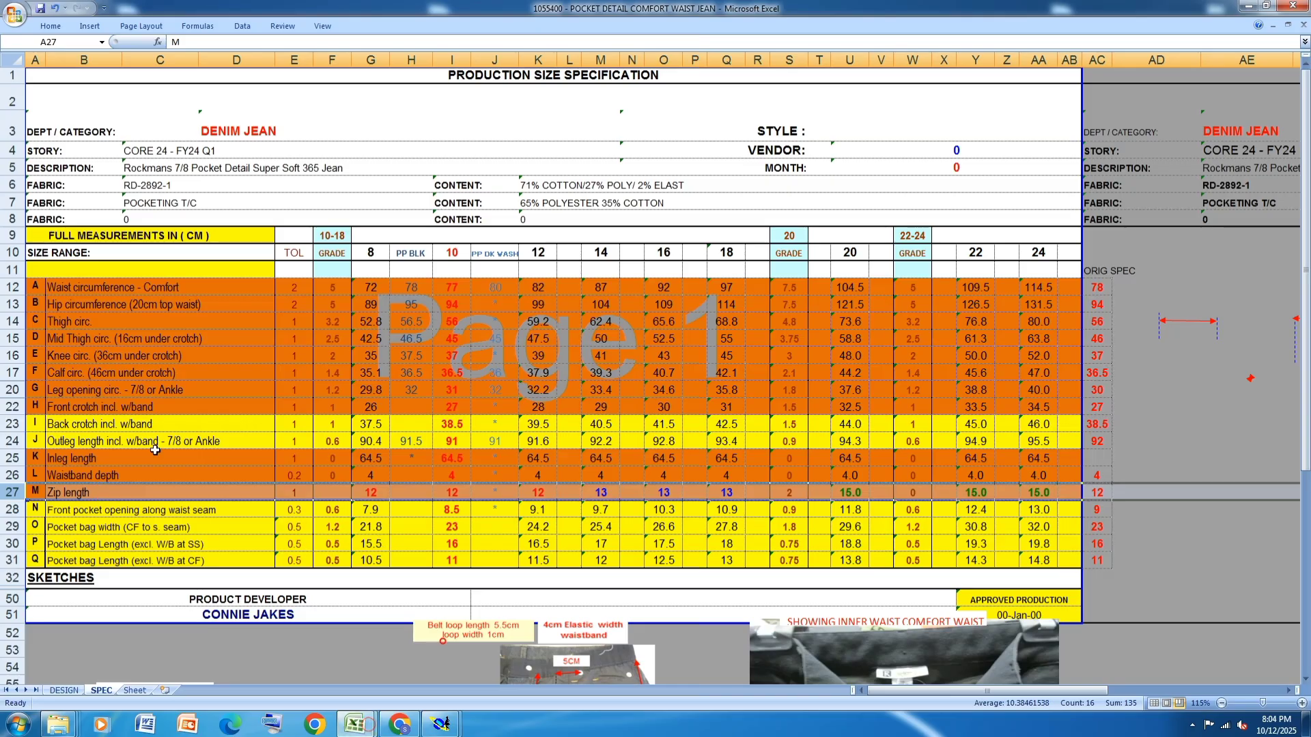
left_click(11, 511)
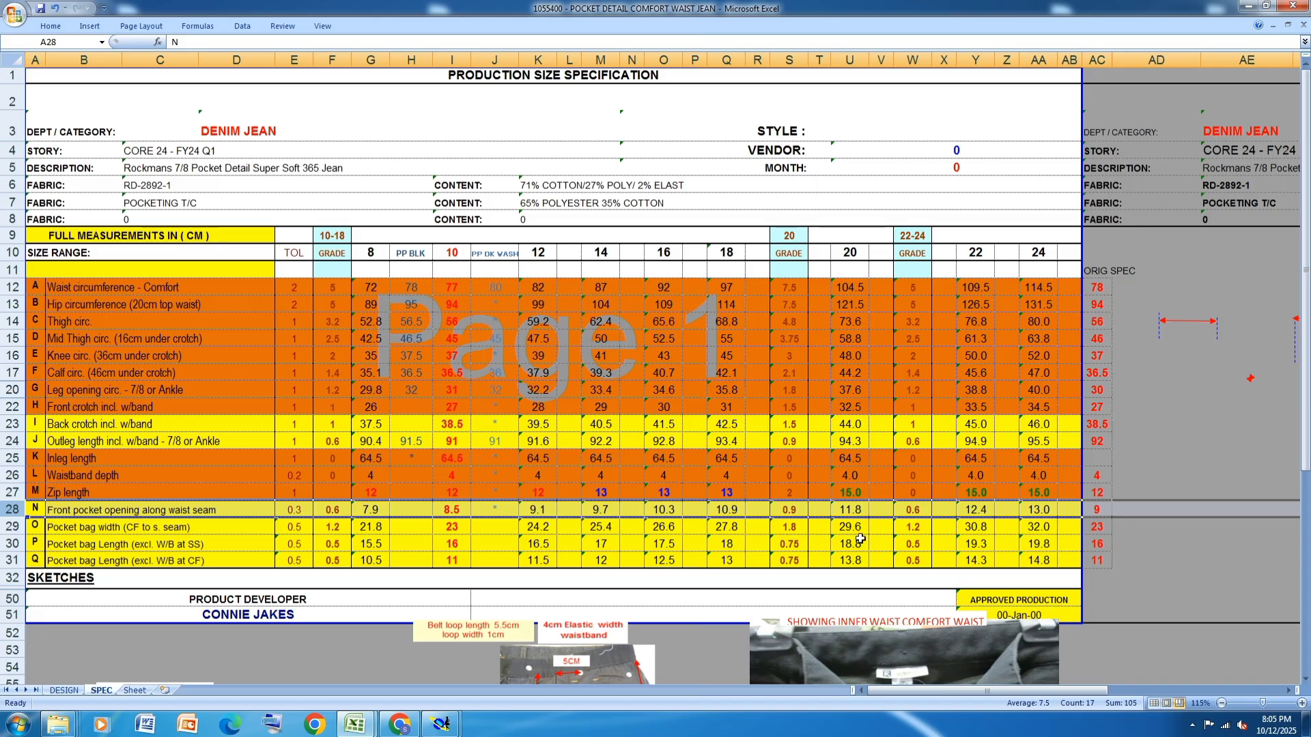
left_click(790, 516)
left_click(834, 537)
left_click(845, 514)
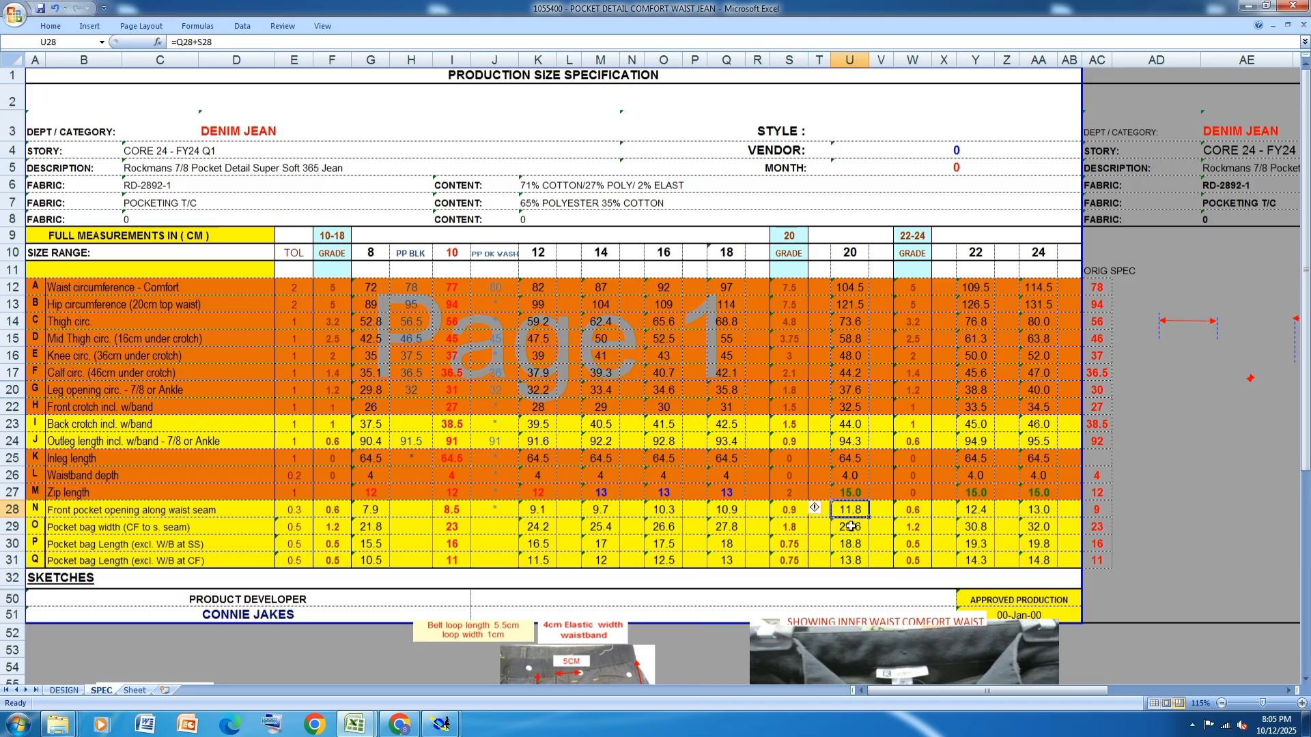
left_click(7, 510)
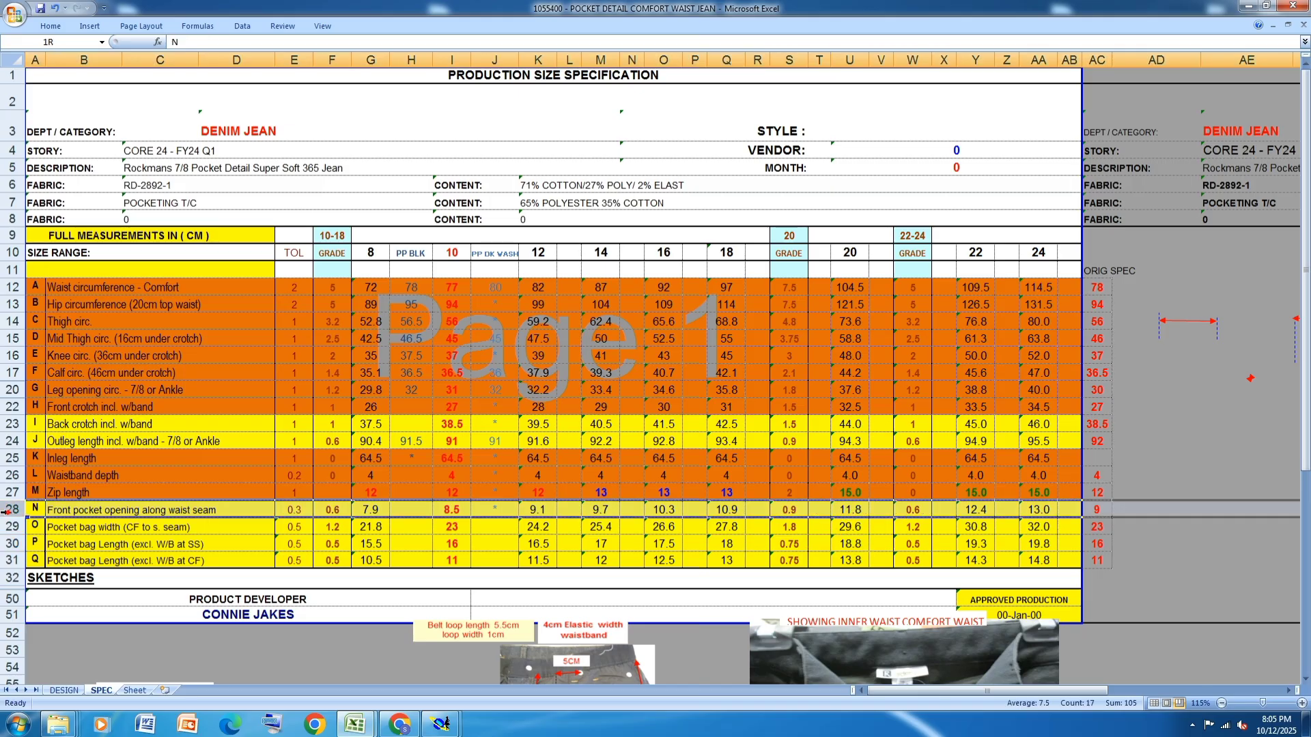
left_click(51, 25)
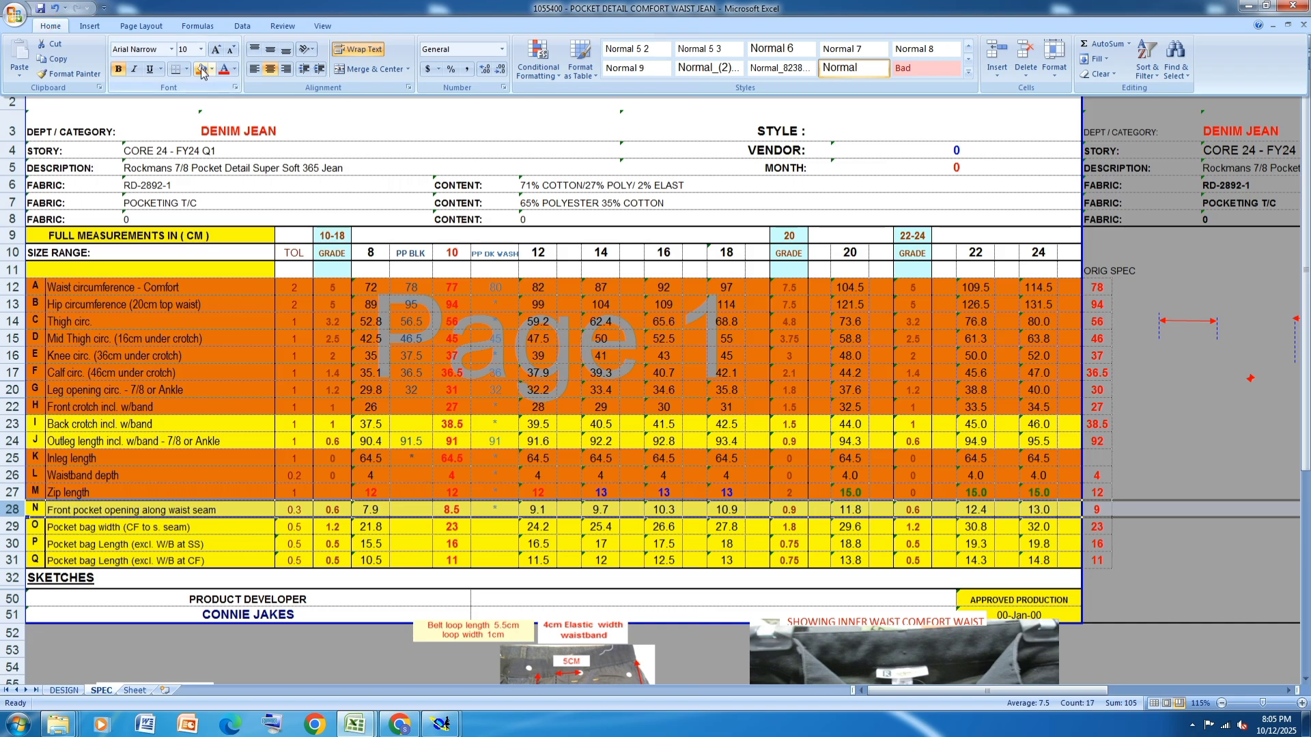
left_click(202, 70)
Switch back to Modaris and open the grading table of the pocket opening point on the front leg's waist seam.
mouse_move(440, 724)
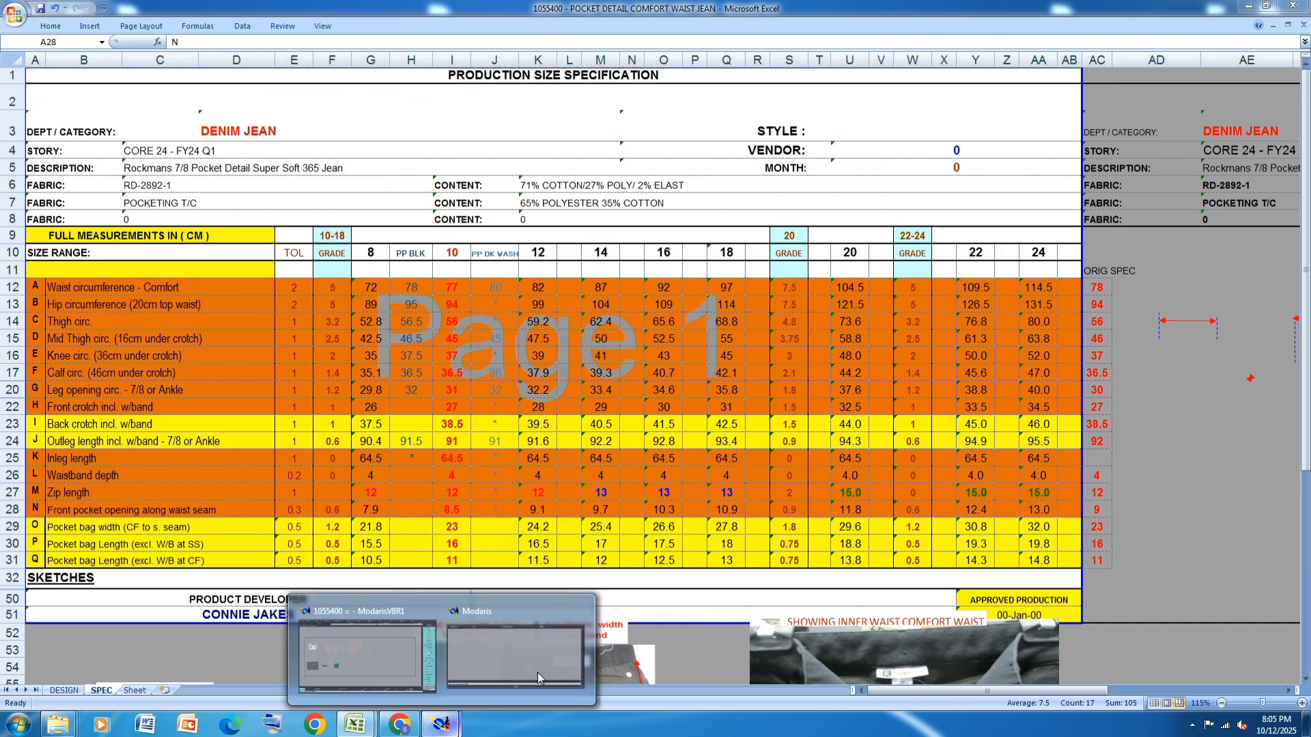
left_click(428, 665)
scroll(595, 289, "up", 5)
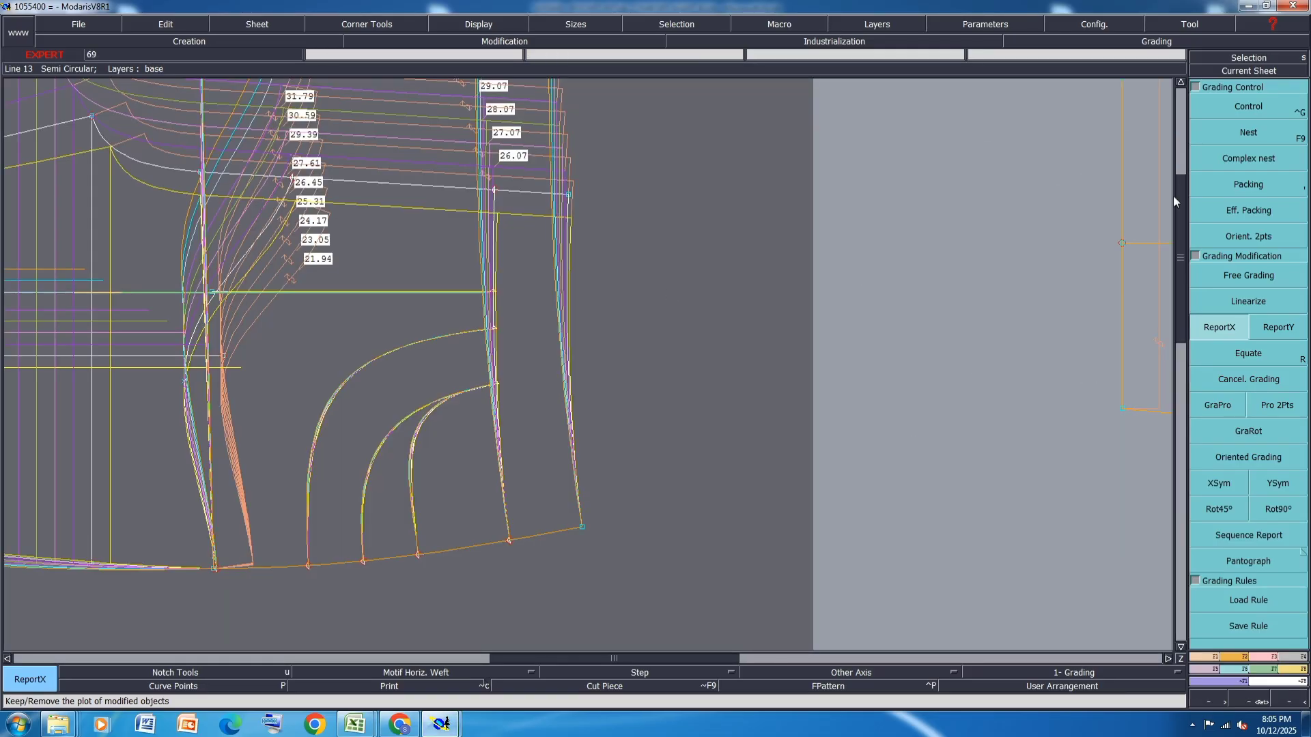
left_click(1255, 110)
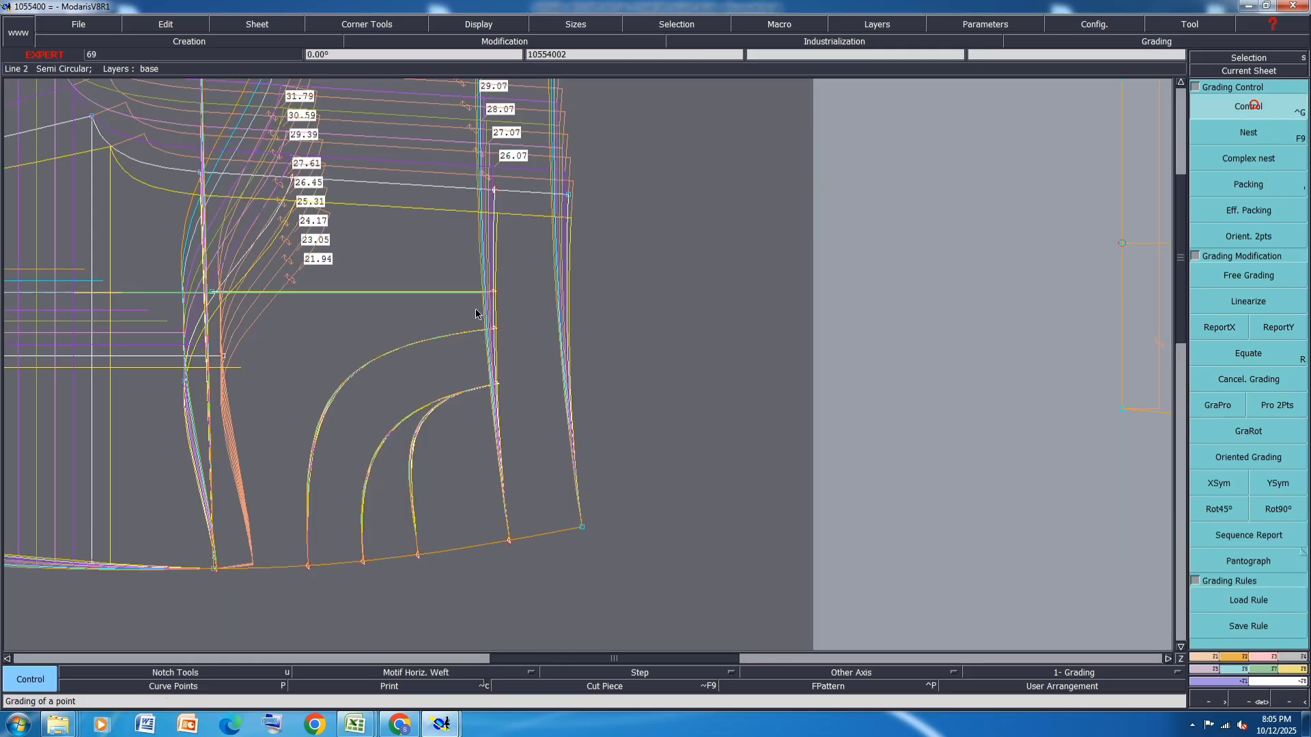
left_click(495, 386)
Try ddl grading of 0.6 between sizes 8 and 18, 0.9 between 18 and 20, and 0.6 between 20 and 24 on the pocket opening point.
left_click_drag(1198, 82, 1205, 130)
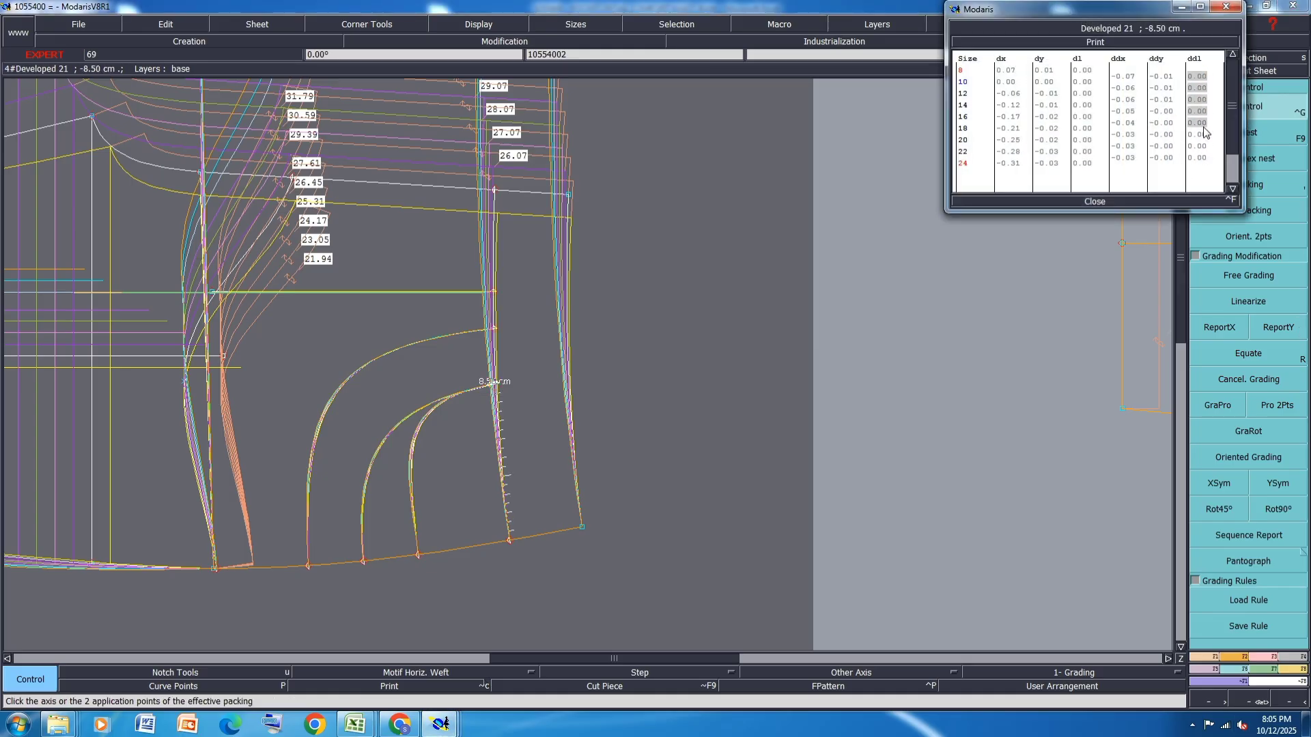
type("0.6")
key("Return")
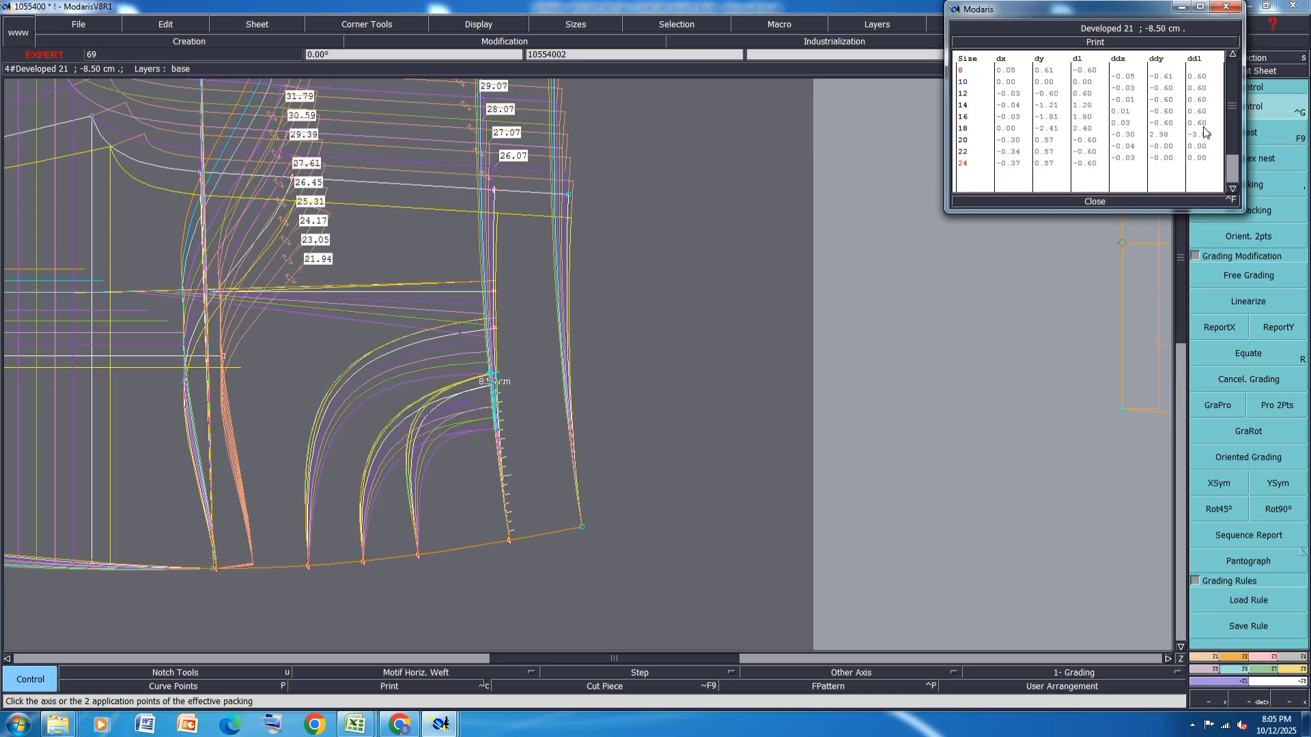
left_click_drag(1203, 127, 1202, 116)
left_click(1200, 135)
type("0.9")
key("Return")
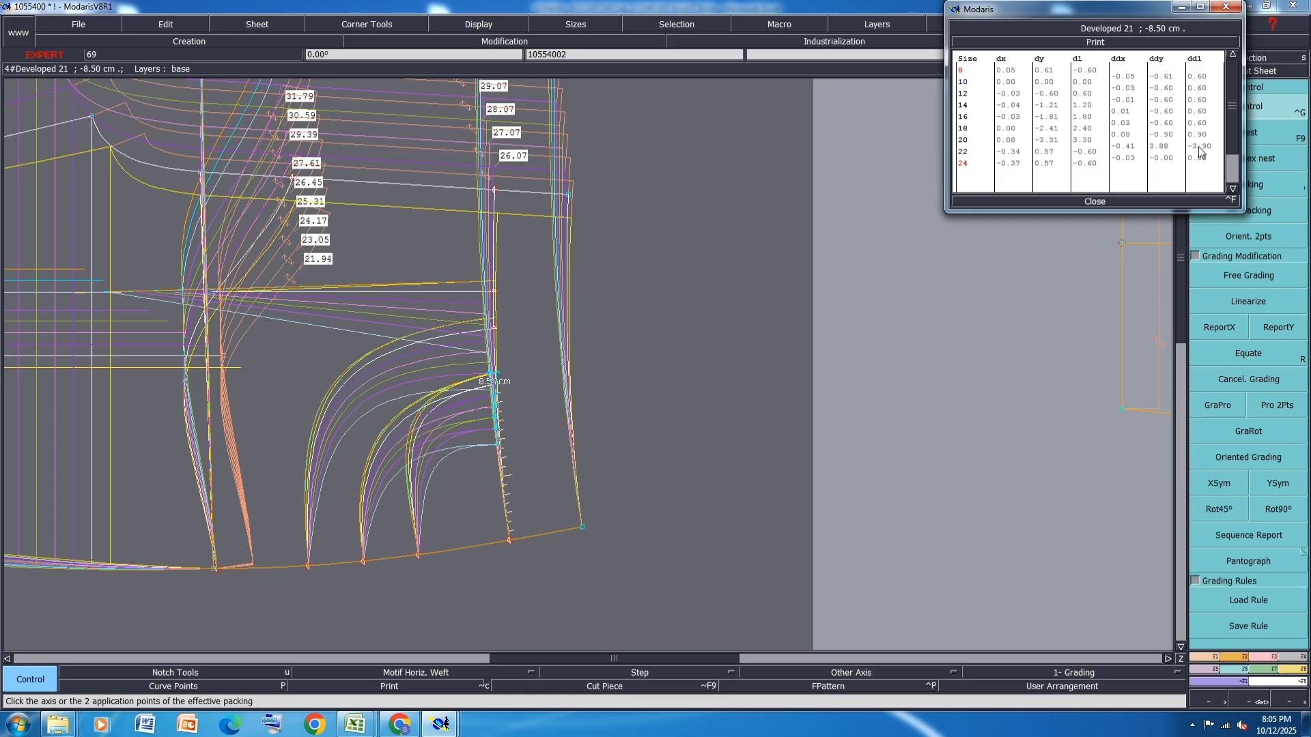
left_click_drag(1198, 148, 1199, 156)
key("Return")
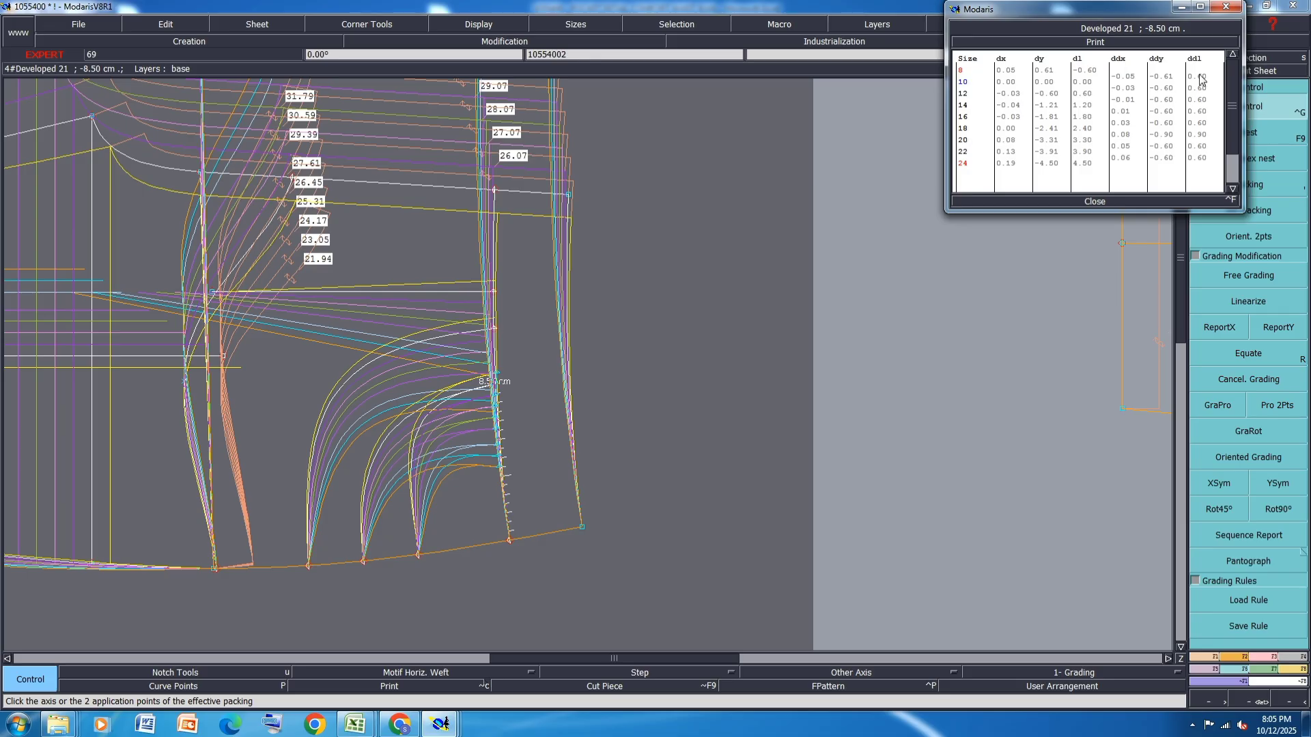
Set the pocket opening point's ddl to -0.6 for every size interval except 18–20, set that one to -0.9, and close the grading table.
left_click_drag(1200, 77, 1207, 130)
type("-.6")
key("Return")
left_click(1204, 134)
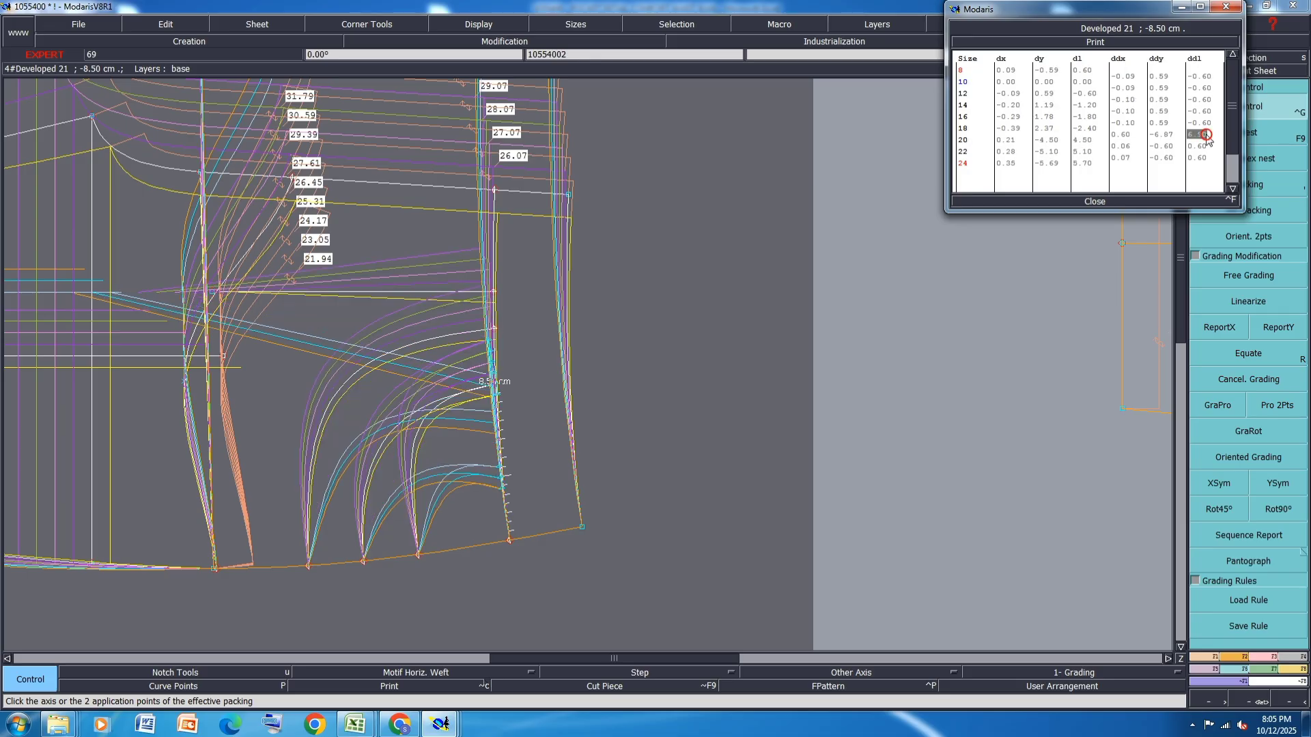
type("-0.9")
key("Return")
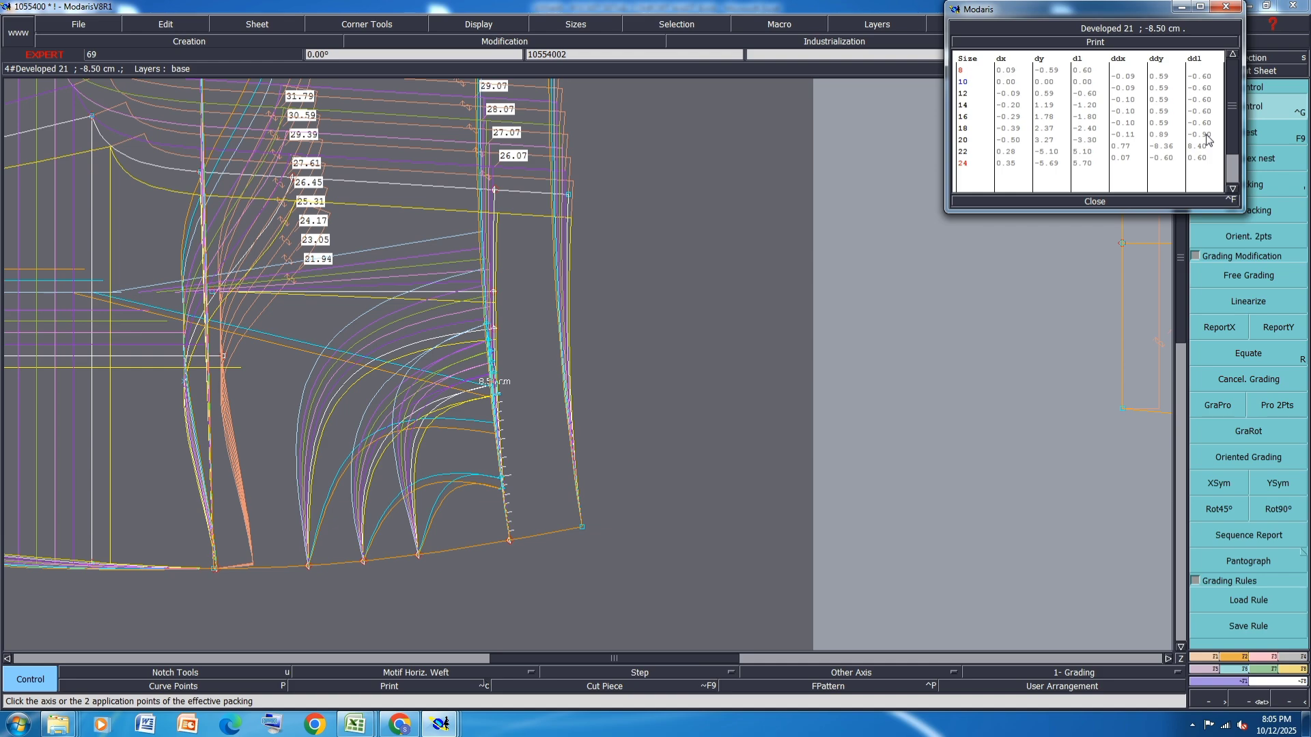
left_click_drag(1204, 146, 1204, 164)
type("-.6")
key("Return")
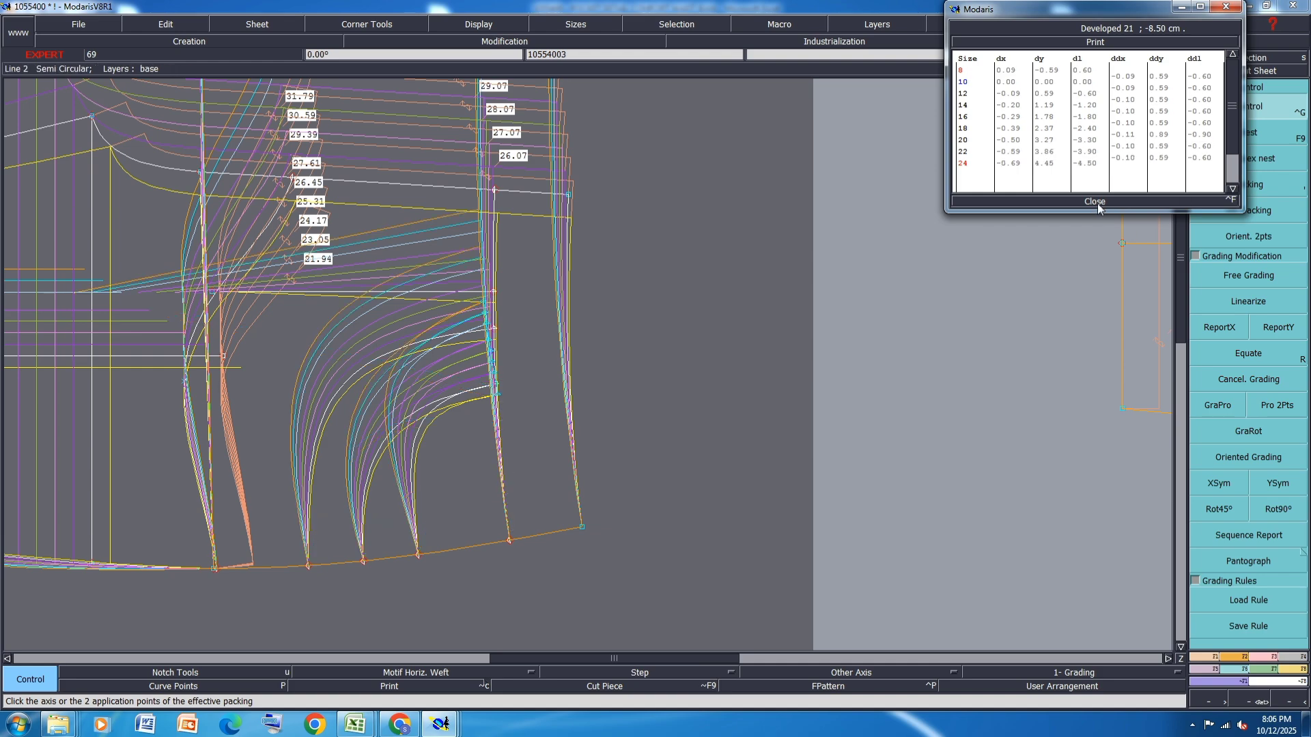
left_click(1095, 201)
Use ReportY to copy the Y grading from the waist-seam end of the straight pocket bag line to its inner end.
left_click(1271, 331)
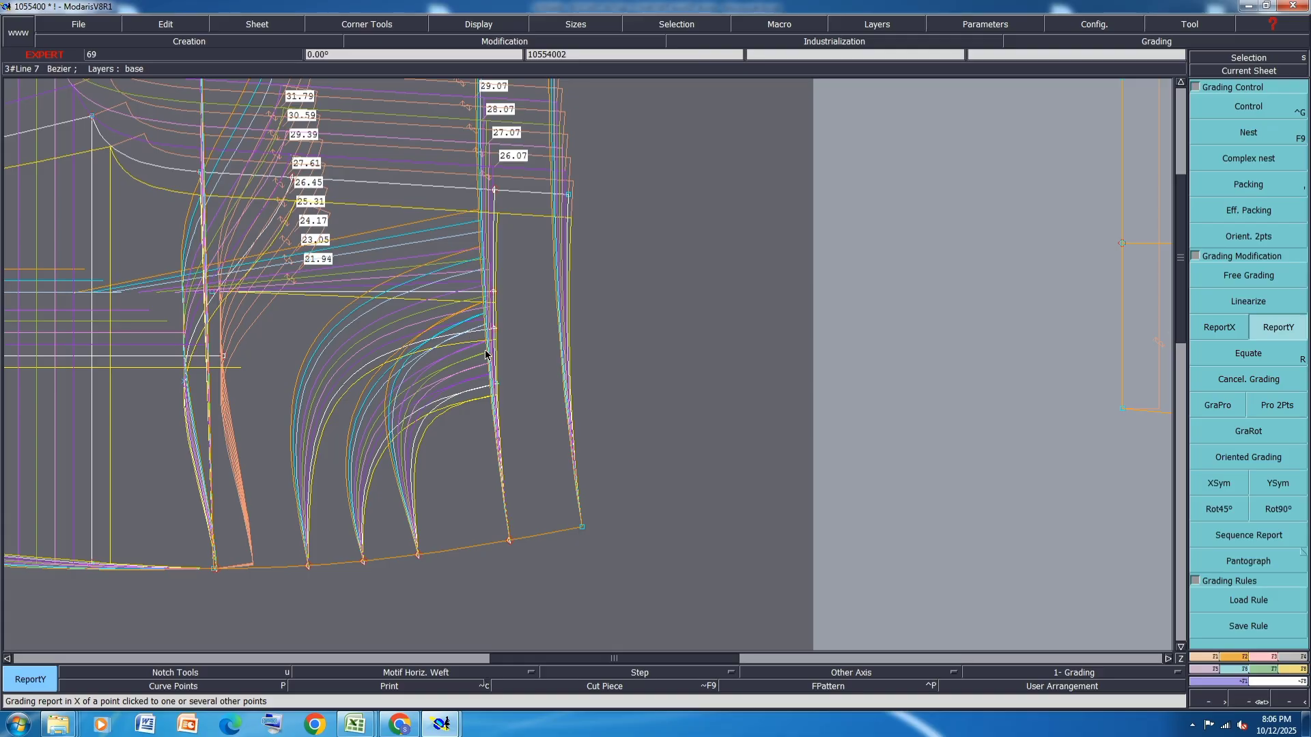
scroll(491, 334, "down", 1)
scroll(363, 301, "up", 1)
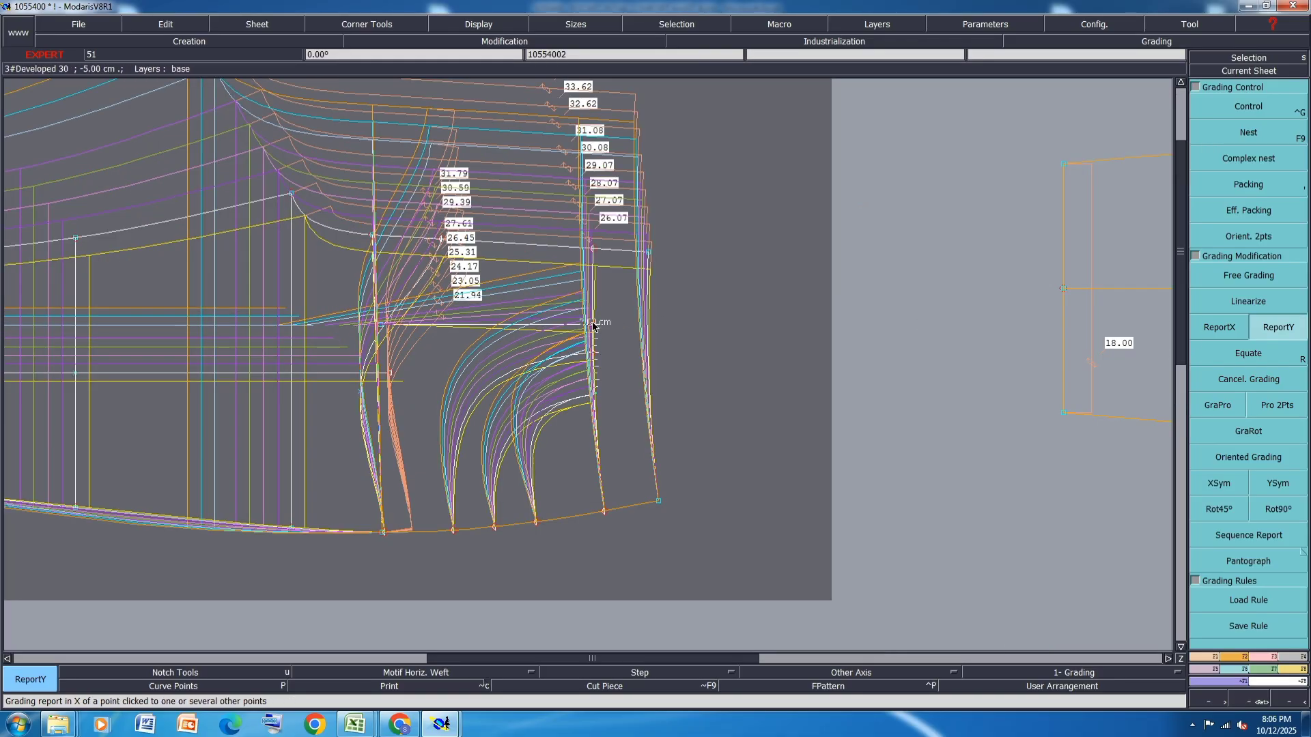
scroll(375, 327, "up", 3)
scroll(399, 314, "down", 4)
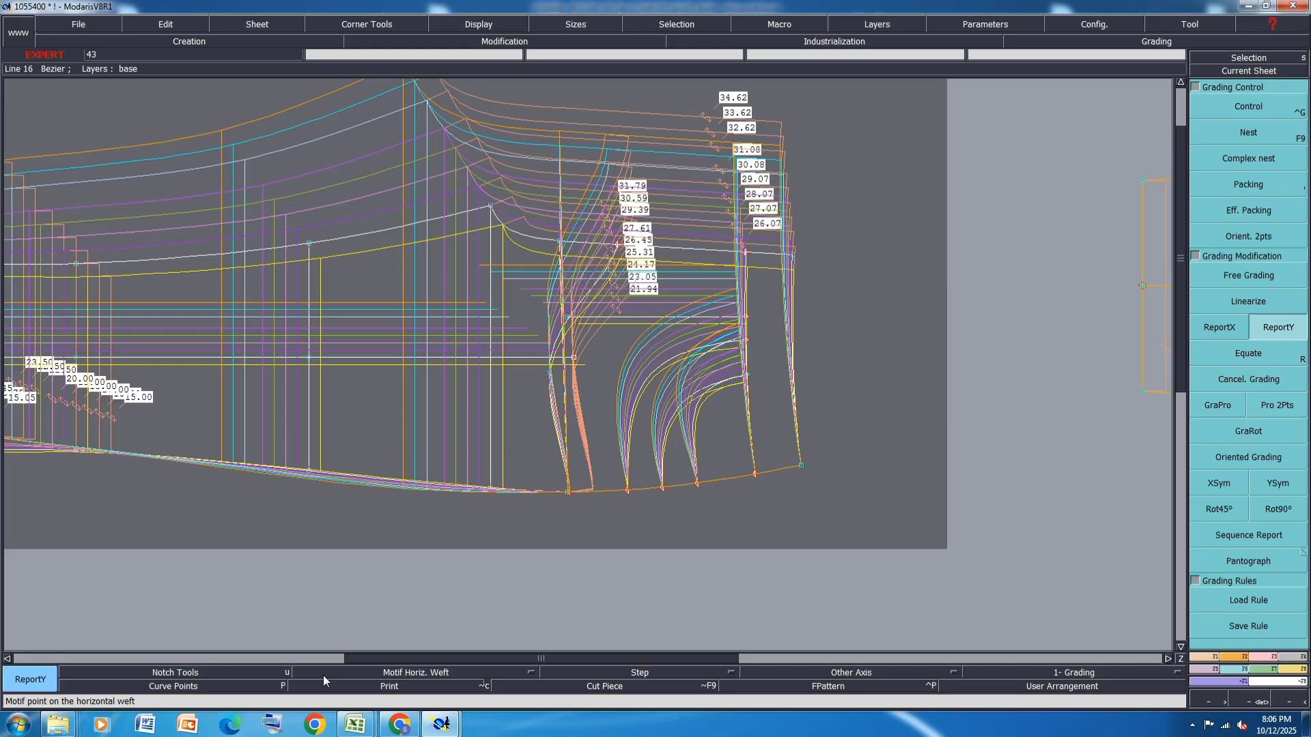
Switch to the Excel size specification and fill the Pocket bag width (CF to s. seam) row with the same dark orange.
mouse_move(355, 725)
left_click(391, 688)
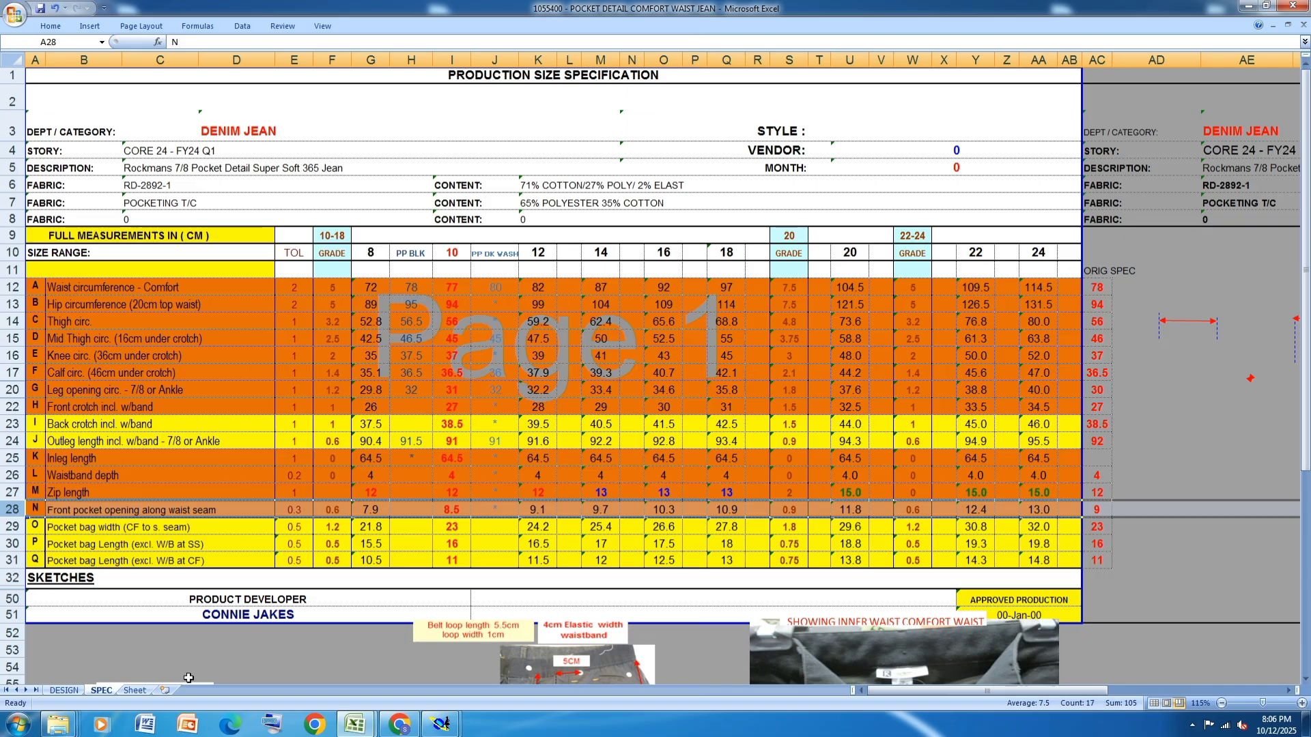
left_click(11, 527)
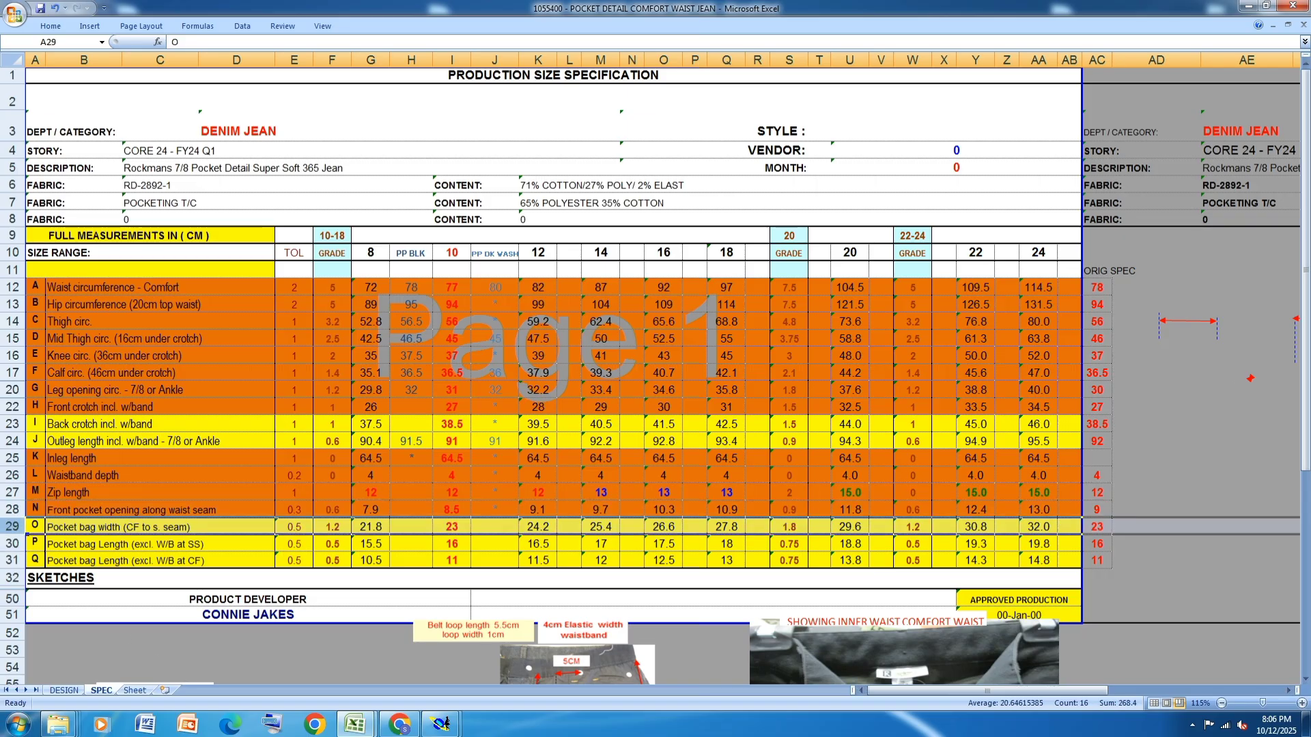
left_click(50, 26)
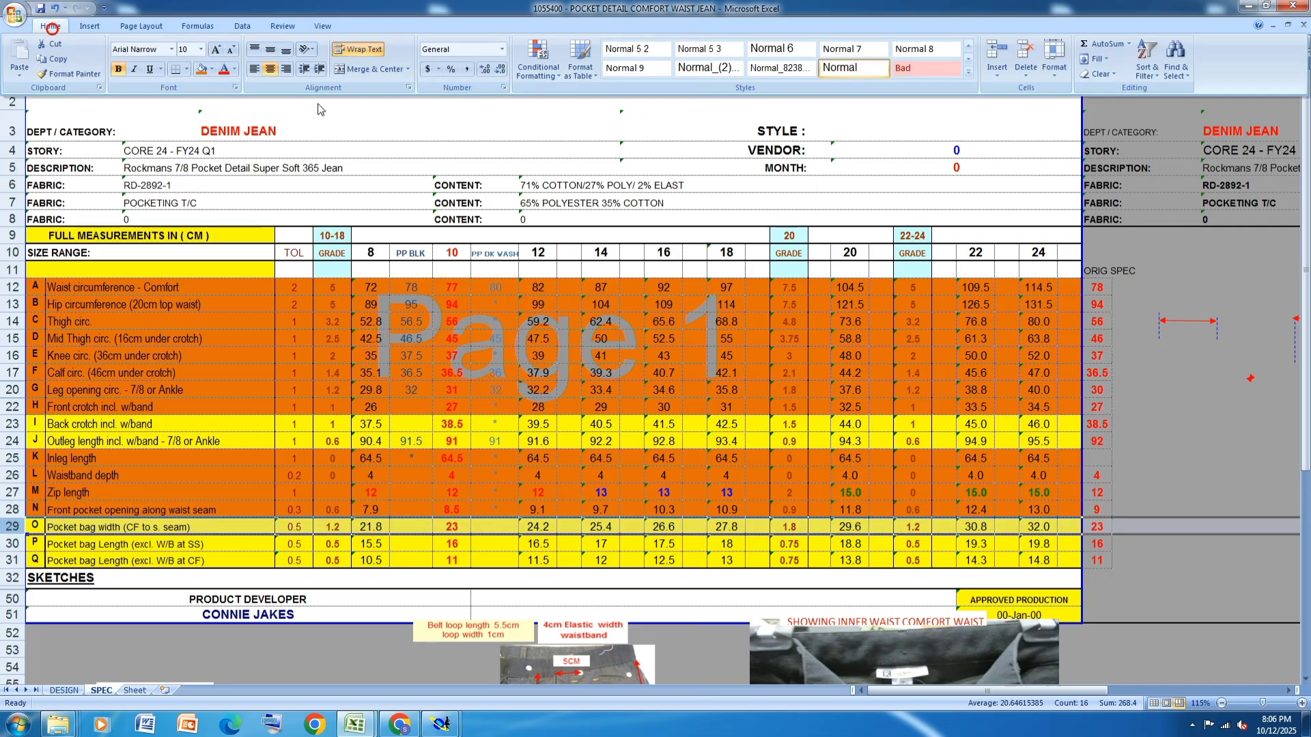
left_click(201, 69)
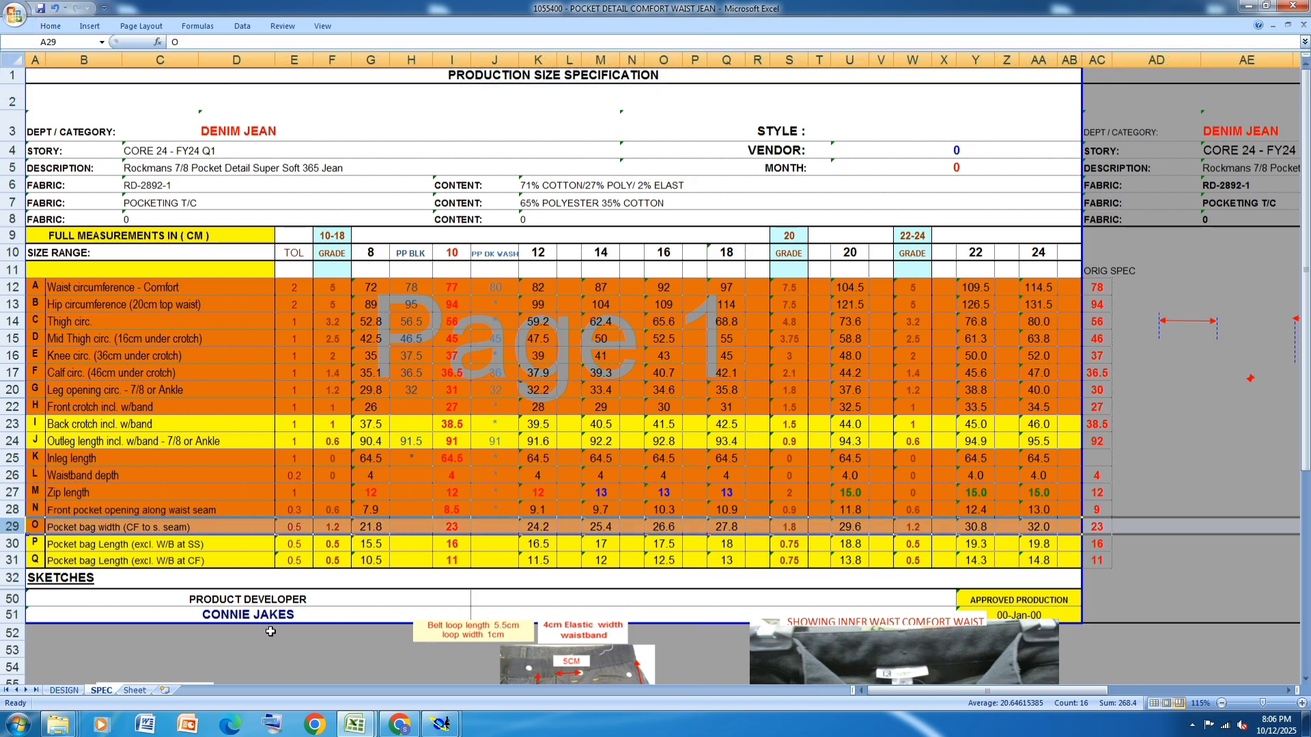
Switch back to Modaris, check the grading of the pocket bag's end point on the centre front seam, and view the front leg nest with Packing.
mouse_move(440, 723)
left_click(381, 665)
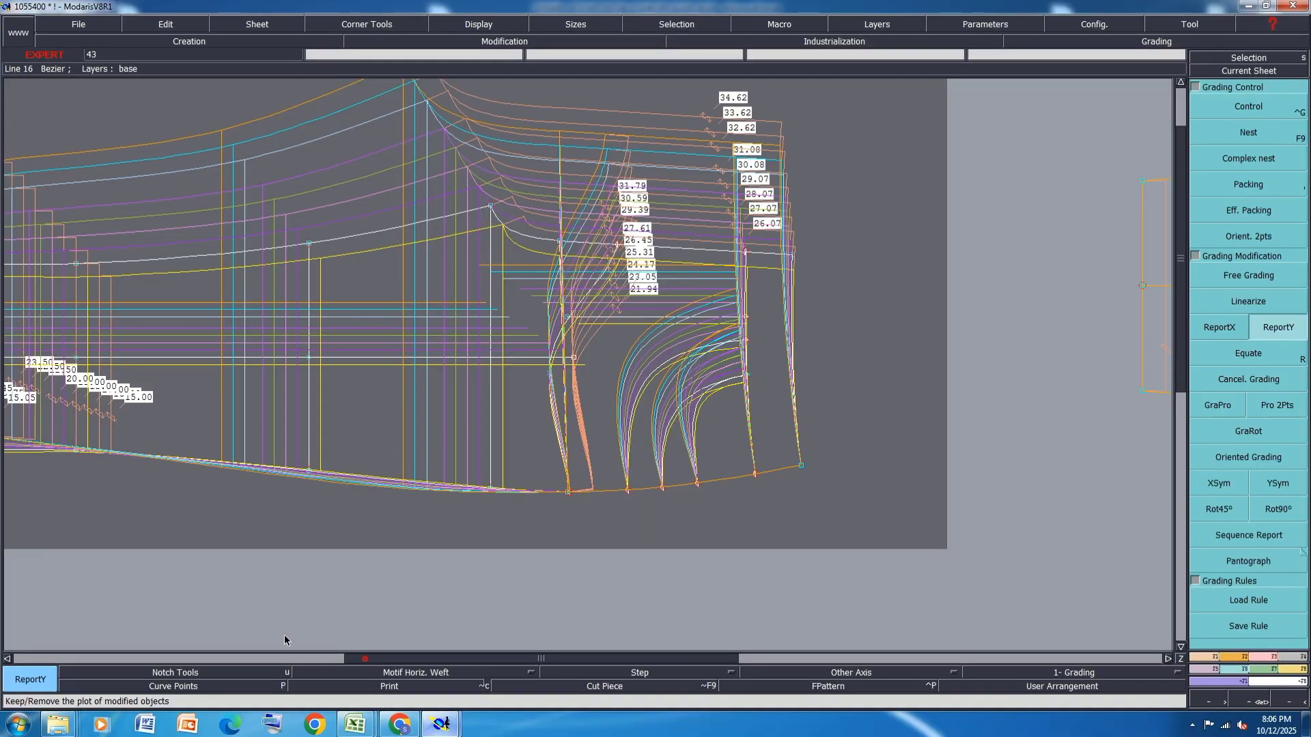
key("ctrl+g")
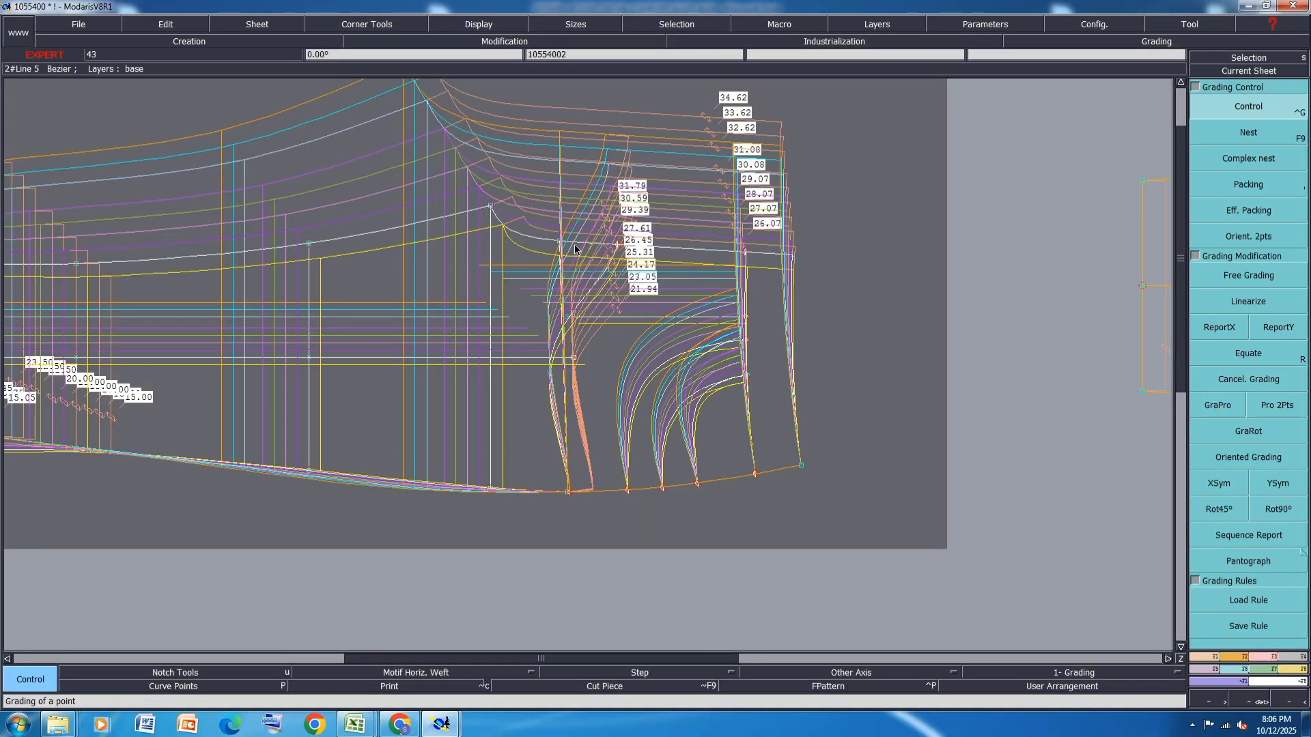
scroll(608, 248, "up", 3)
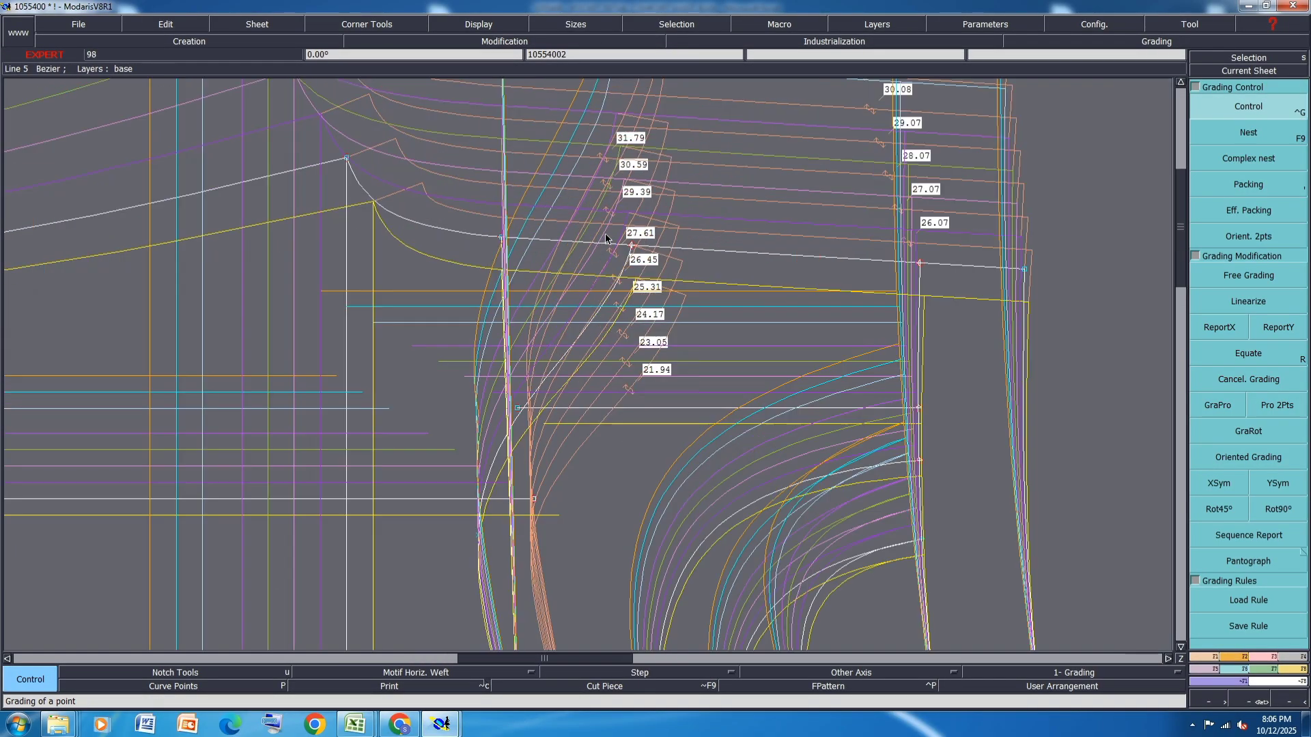
left_click(626, 250)
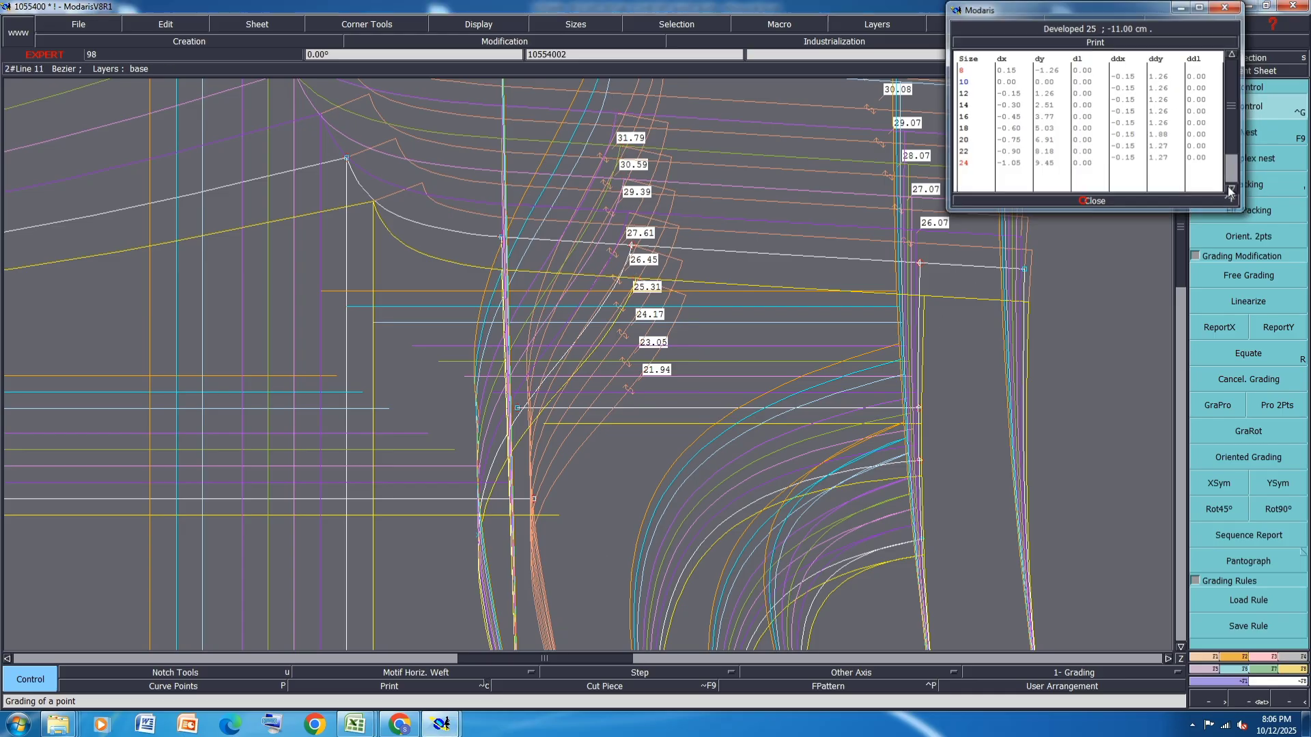
left_click(1112, 202)
left_click(1217, 191)
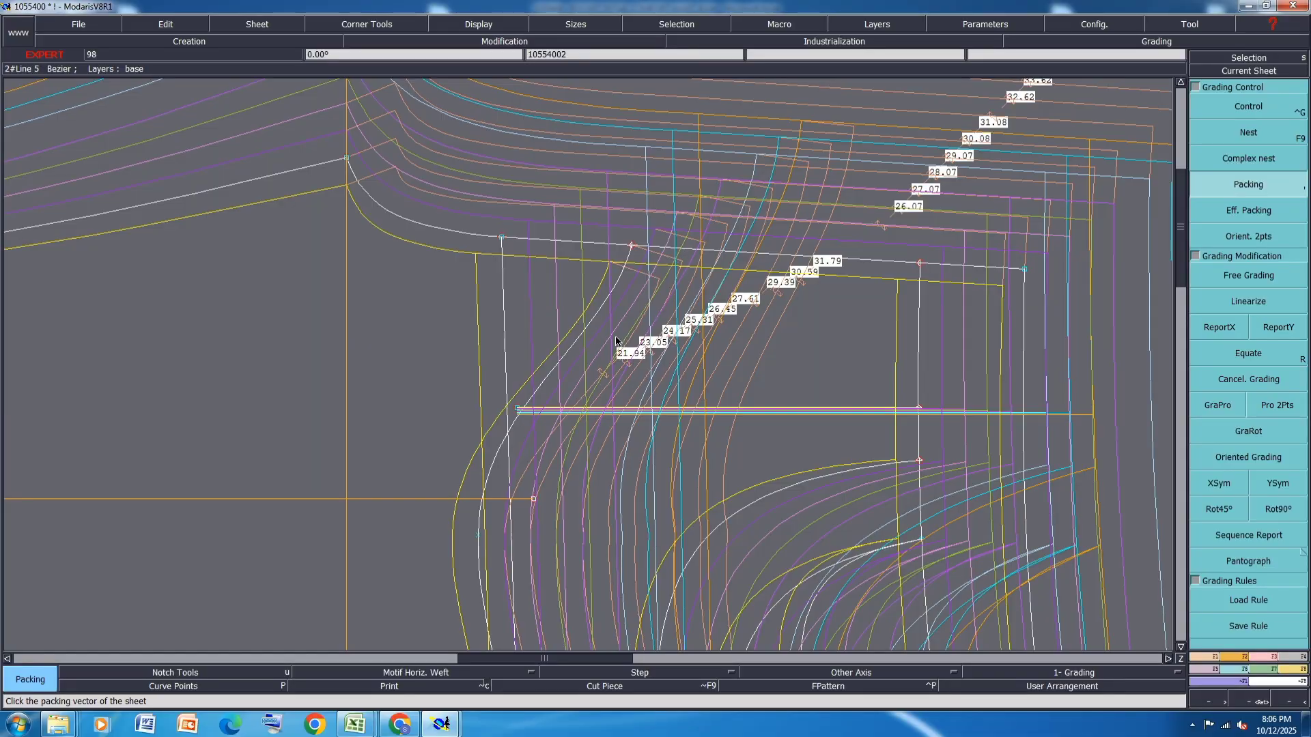
scroll(509, 345, "down", 3)
Switch to the Excel size specification and fill both Pocket bag Length rows (at SS and at CF) with the same dark orange.
left_click(363, 726)
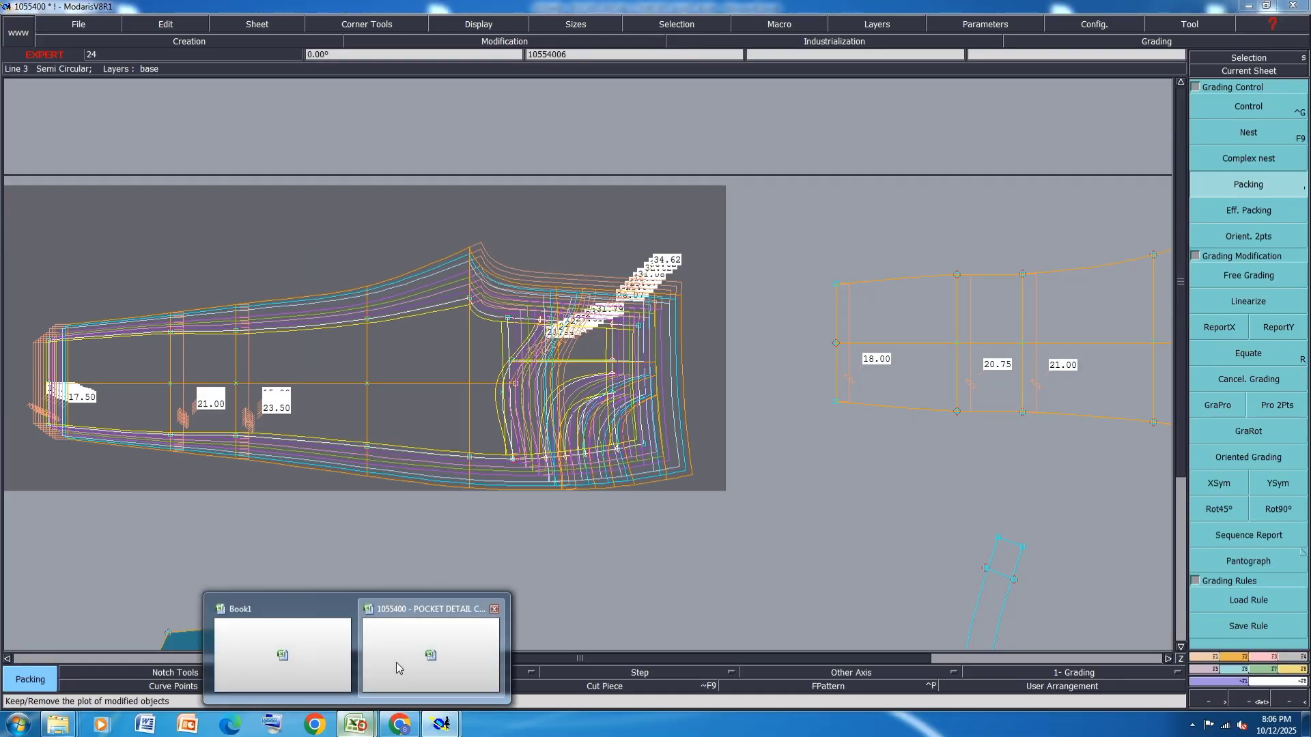
left_click(392, 666)
left_click(335, 529)
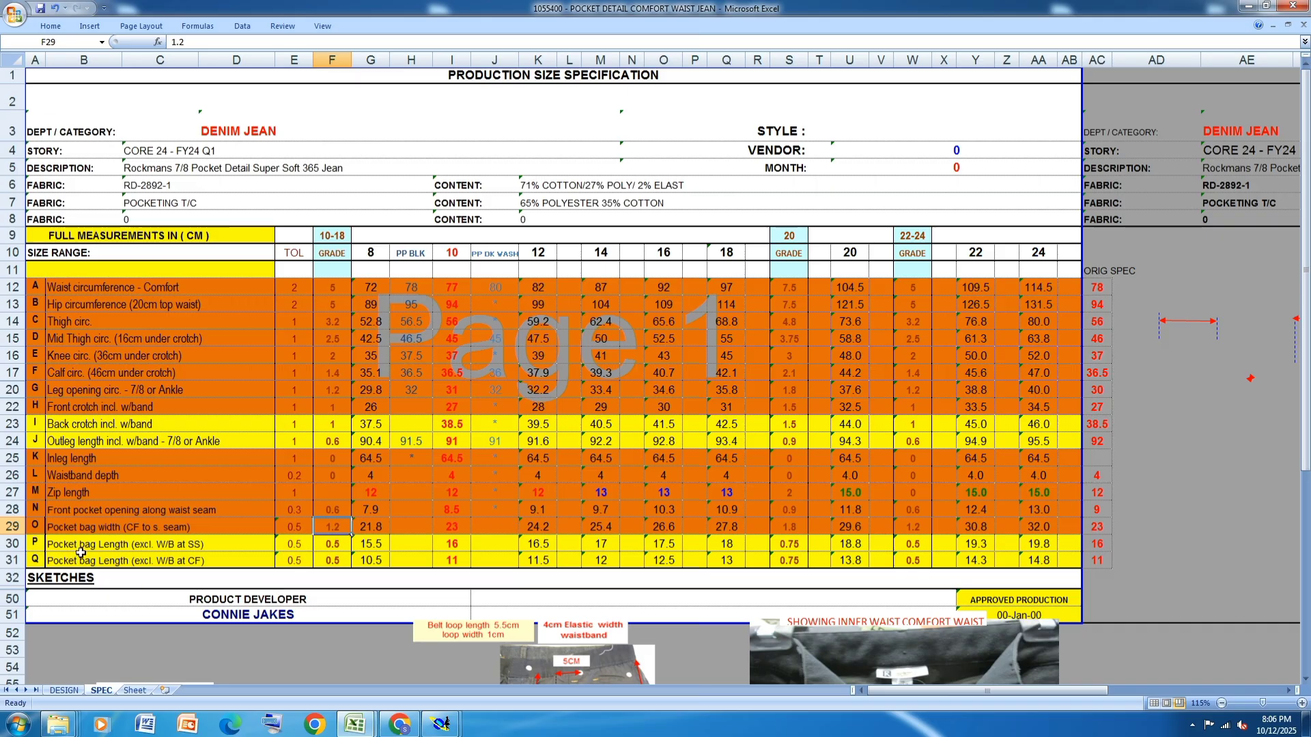
left_click(13, 545)
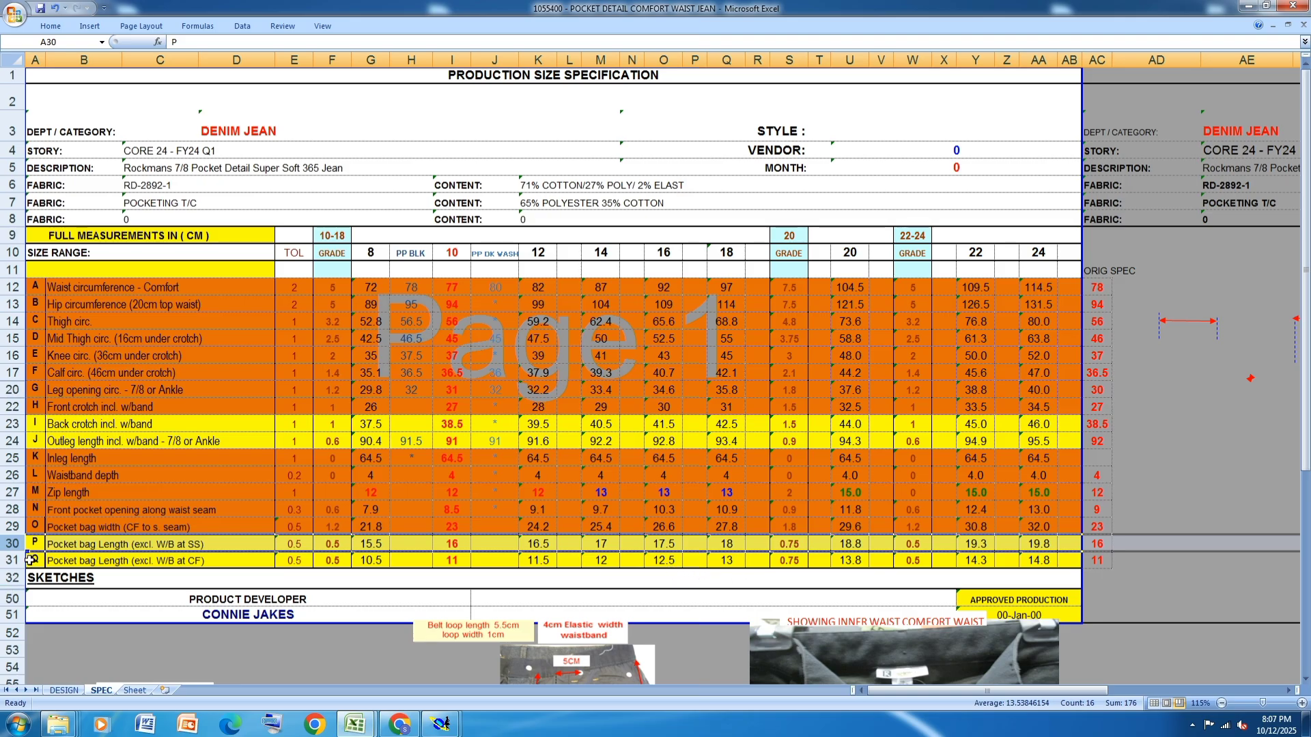
left_click_drag(11, 542, 12, 560)
left_click(50, 26)
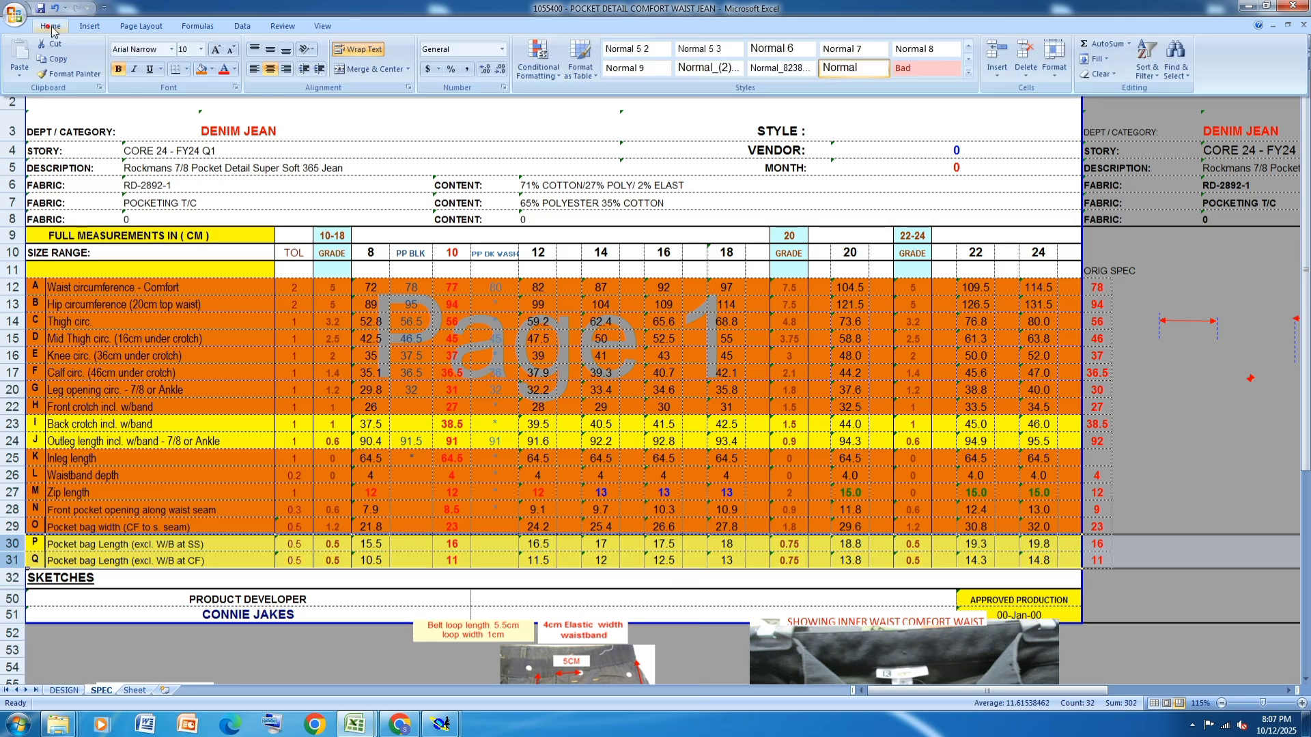
left_click(201, 70)
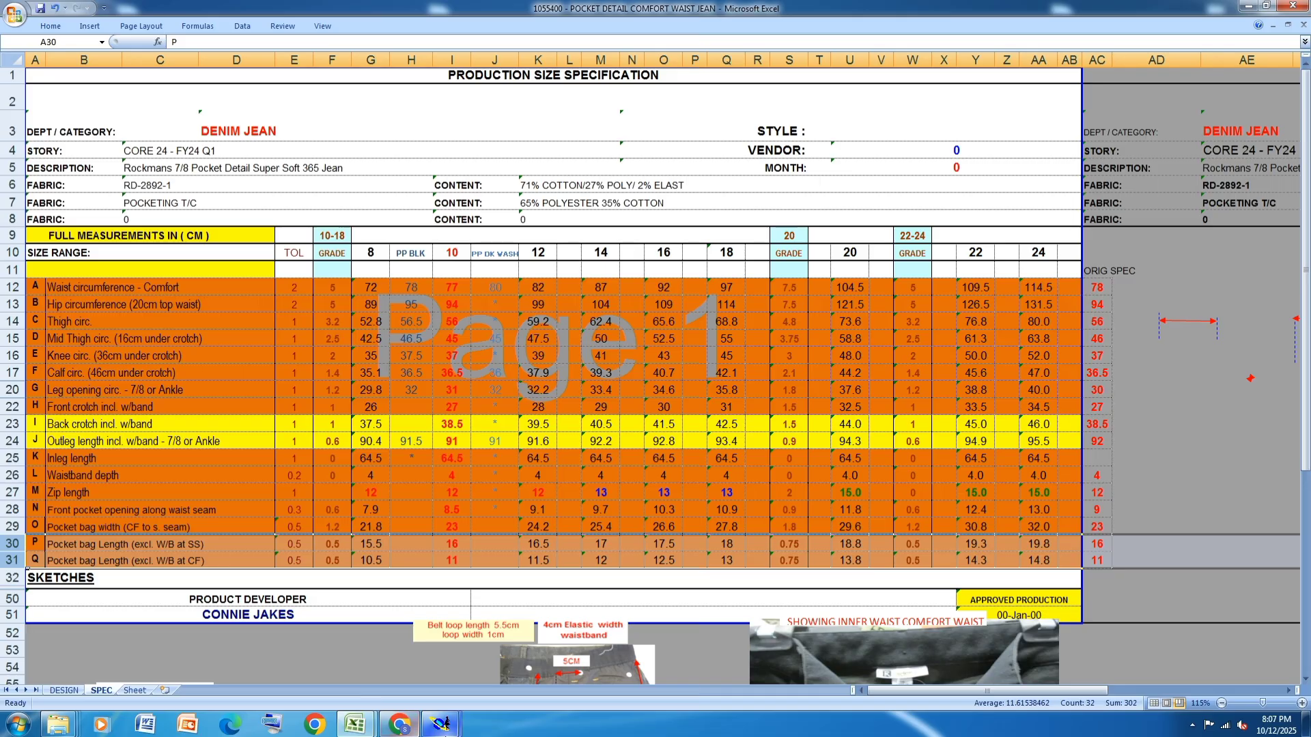
Switch back to Modaris, pack the front leg nest on the side seam's waist corner, and open the grading of the side seam's 5 cm point.
mouse_move(441, 724)
left_click(379, 662)
scroll(1153, 203, "up", 3)
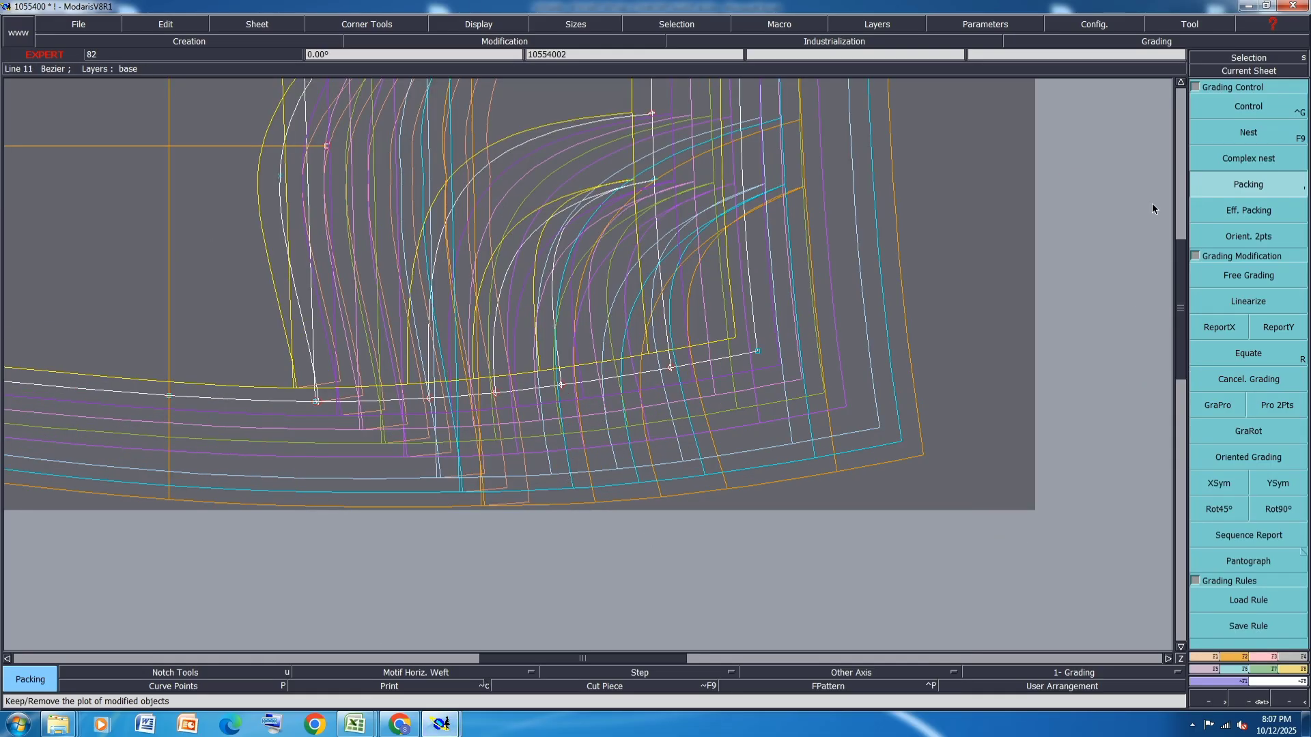
left_click(757, 352)
scroll(581, 361, "up", 1)
left_click(1259, 112)
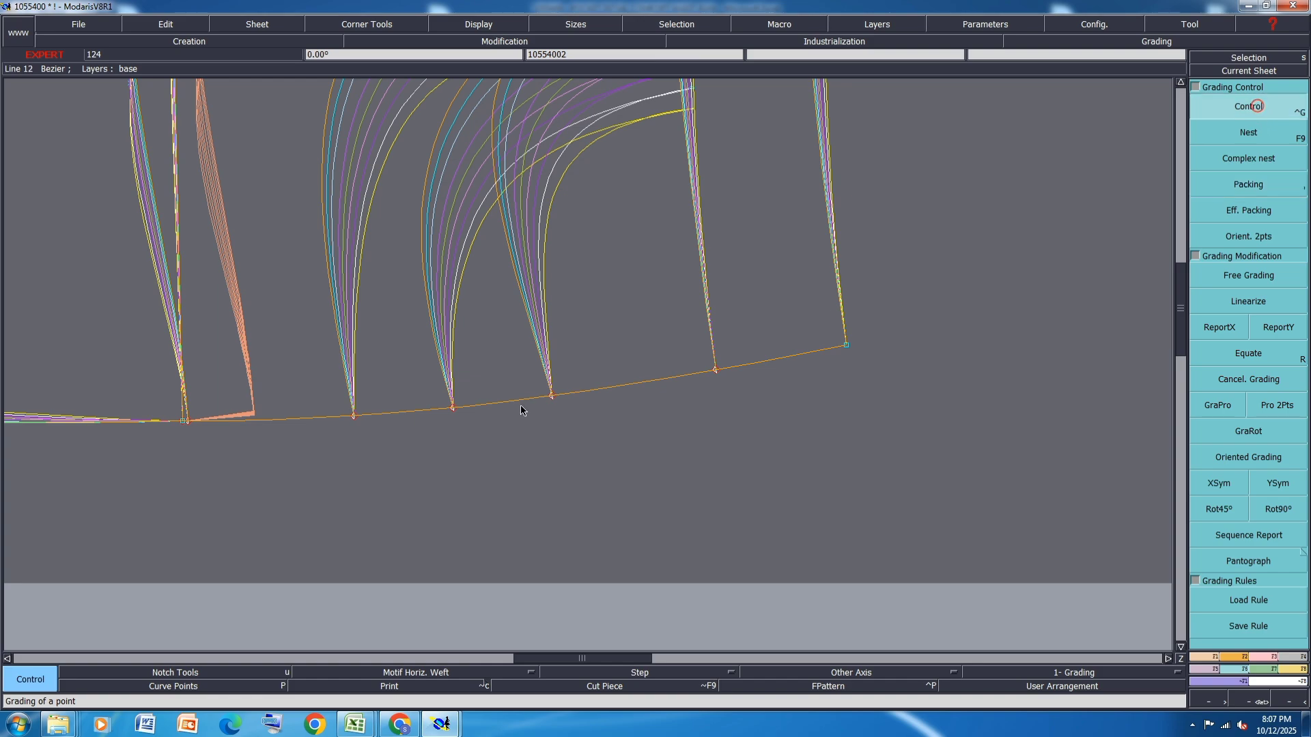
left_click(549, 397)
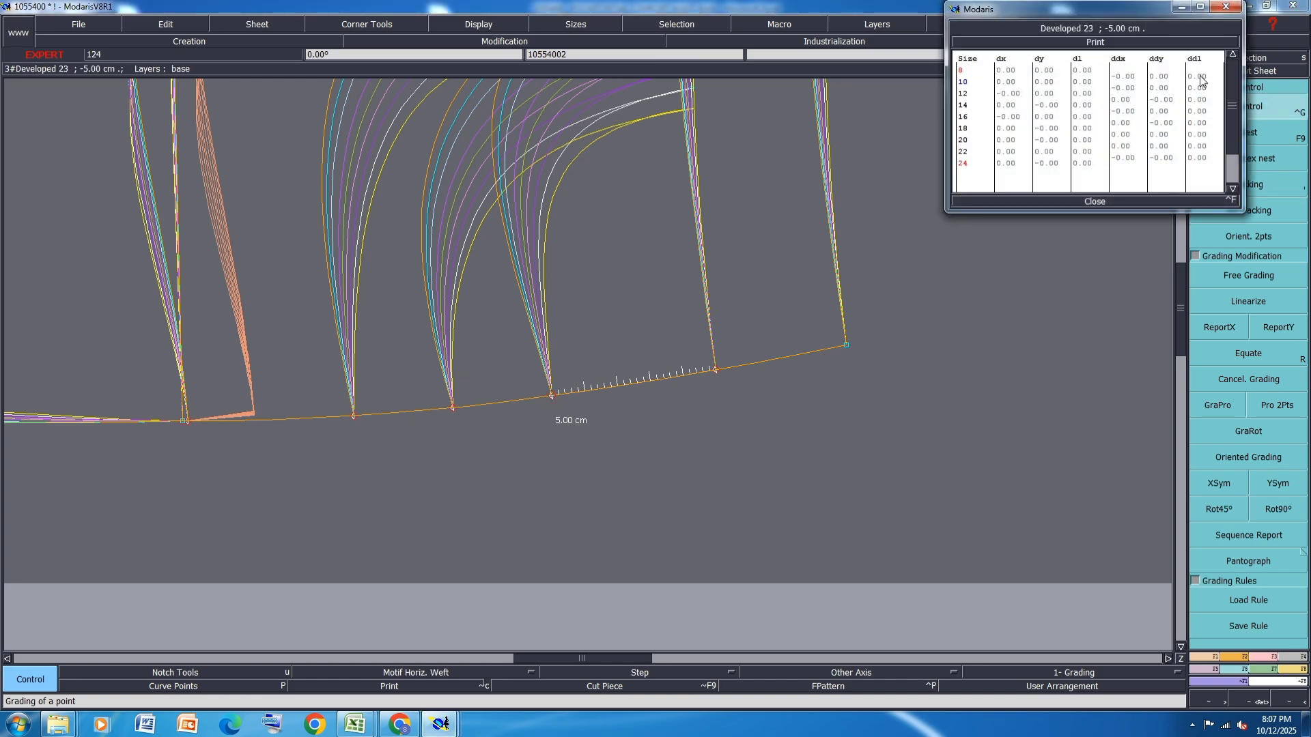
Try a ddl of 0.5 for the 5 cm point's size intervals, with 0.75 for 18–20.
left_click_drag(1203, 101, 1206, 125)
type("0.5")
key("Return")
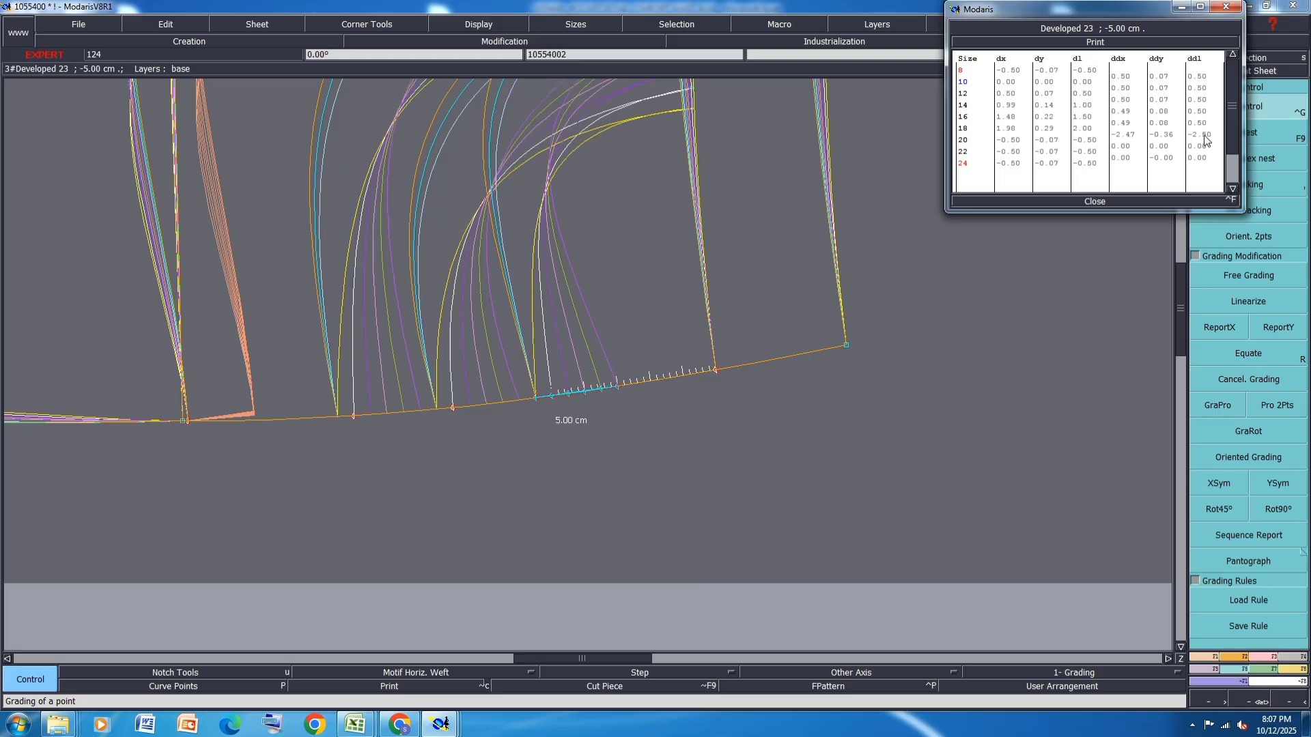
left_click(1202, 135)
type("0.75")
key("Return")
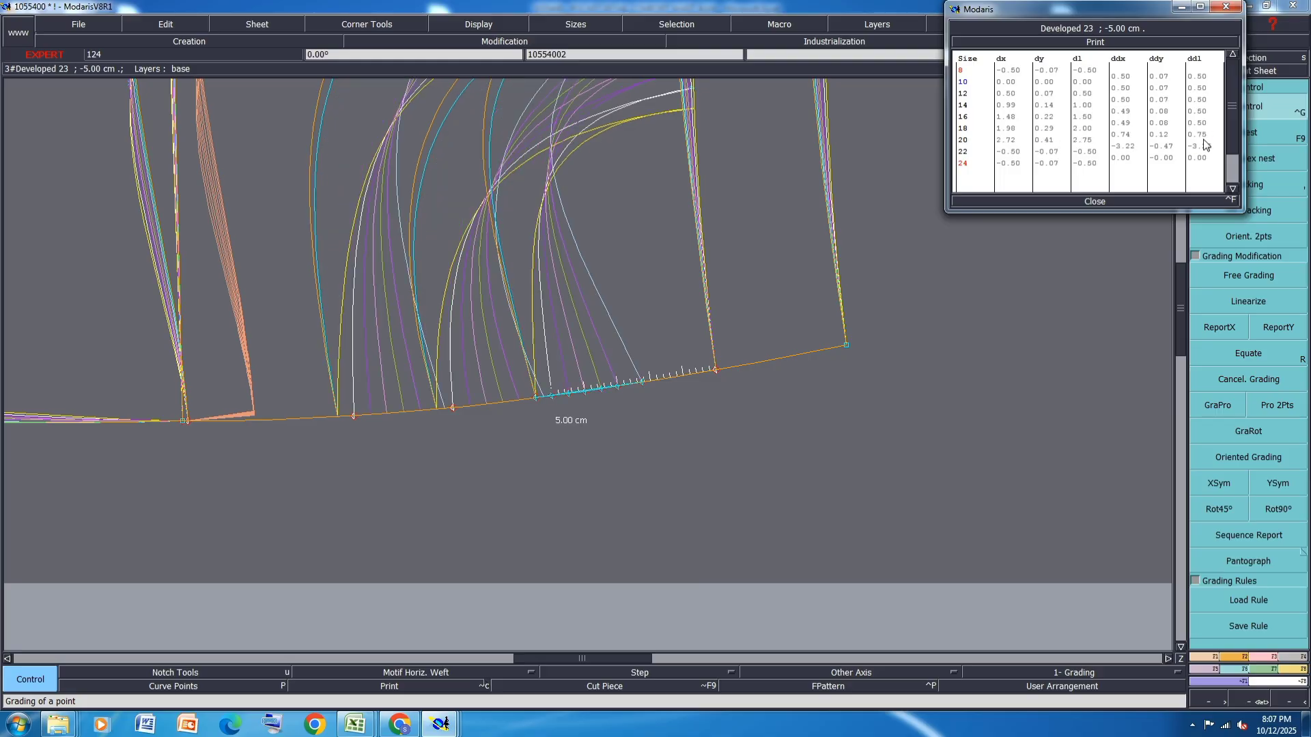
type(".5")
key("Return")
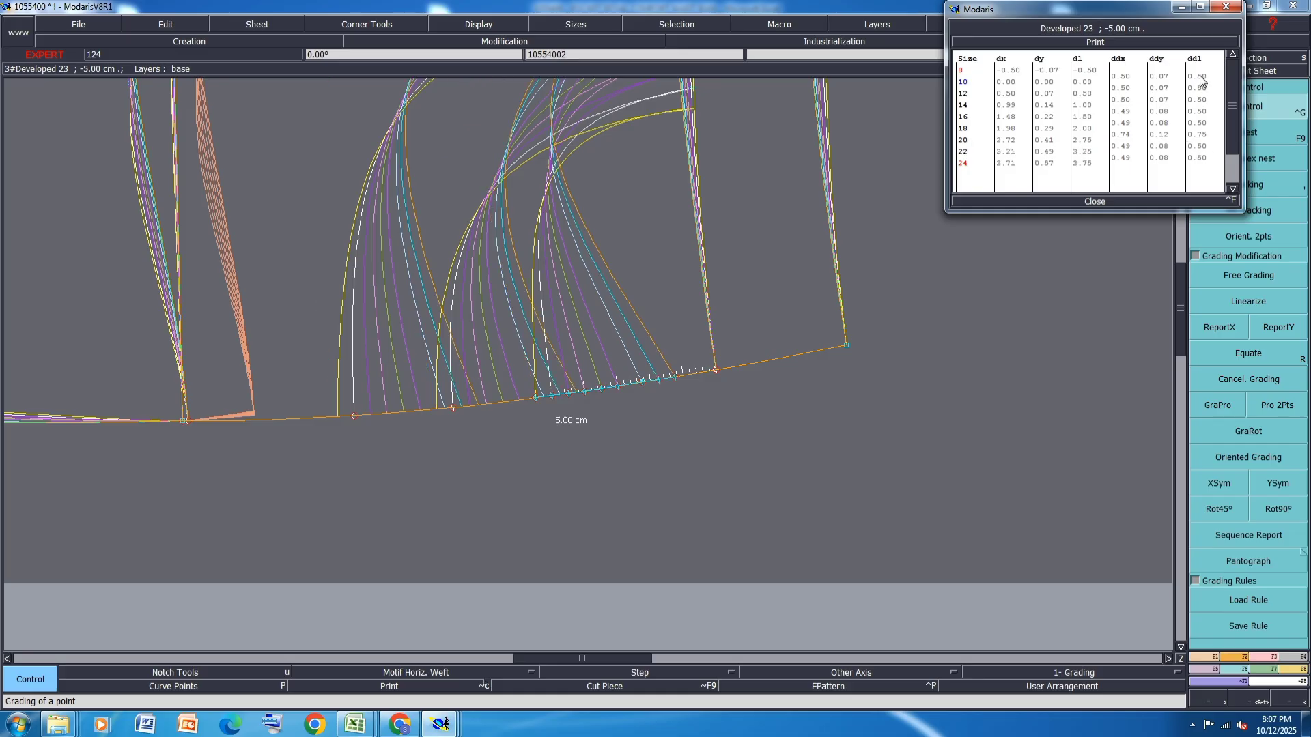
Set the 5 cm point's ddl to -0.5 for every size interval except 18–20, set that one to -0.75, and close the grading table.
left_click_drag(1202, 80, 1202, 119)
type("-.5")
key("Return")
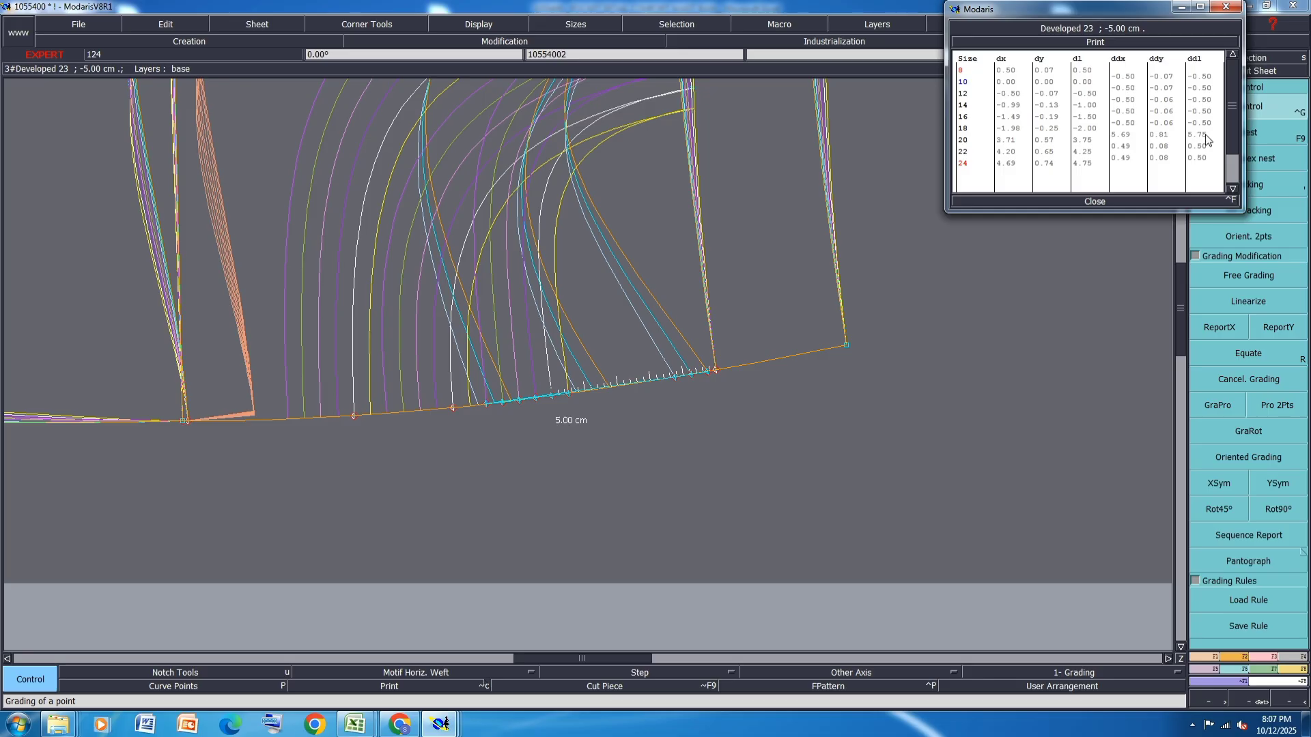
left_click(1205, 137)
type("-0.75")
key("Return")
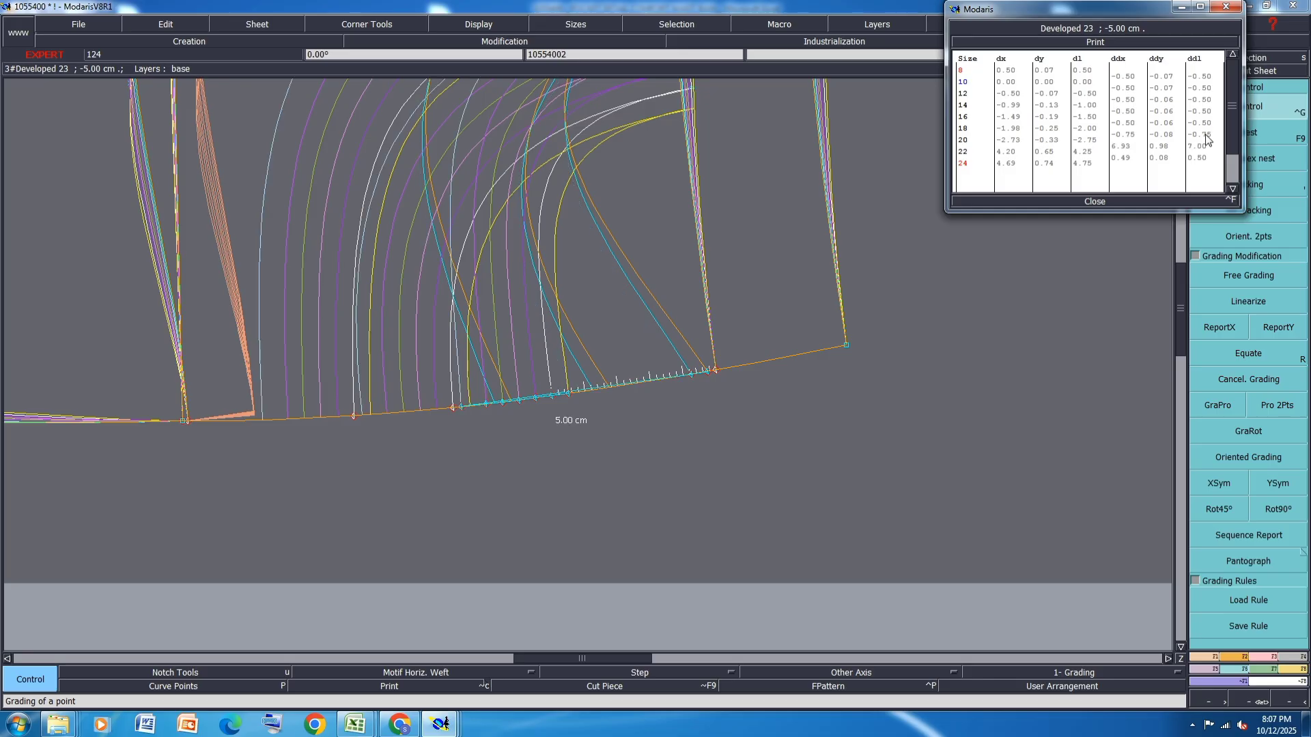
left_click_drag(1198, 147, 1198, 159)
type("-.5")
key("Return")
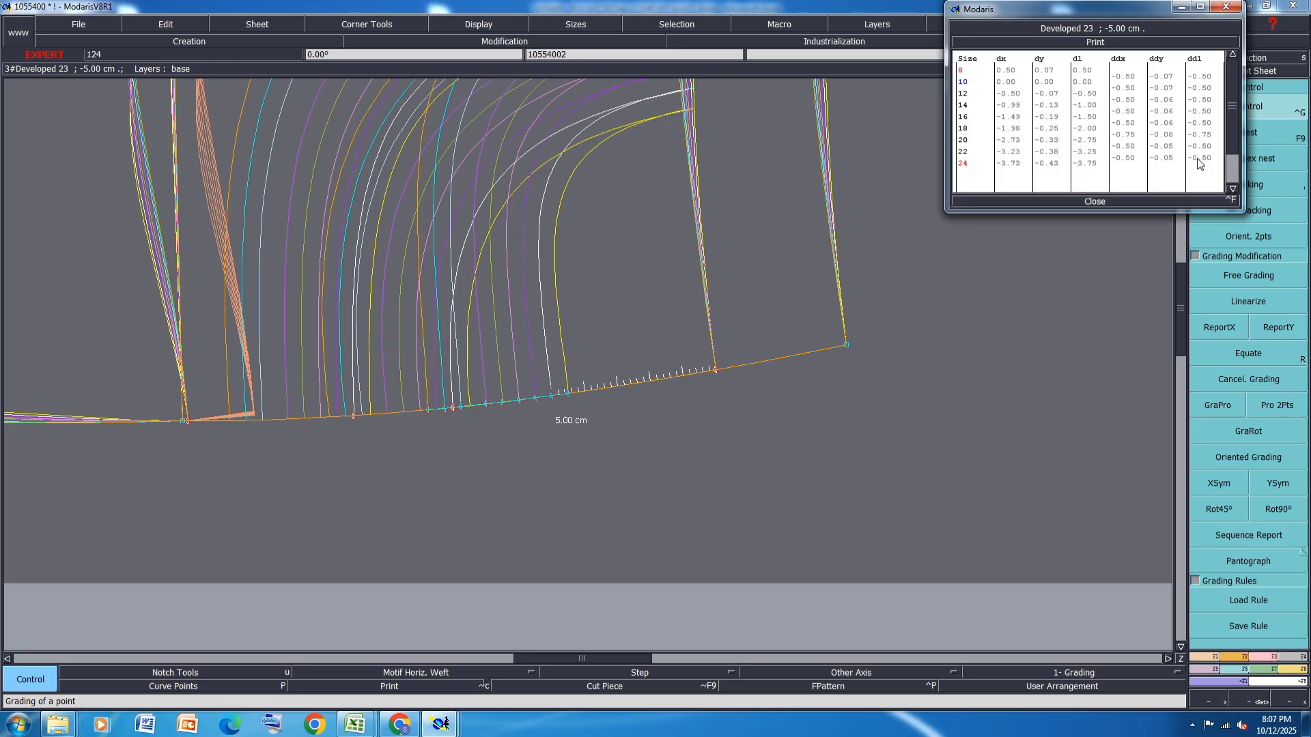
left_click(1095, 202)
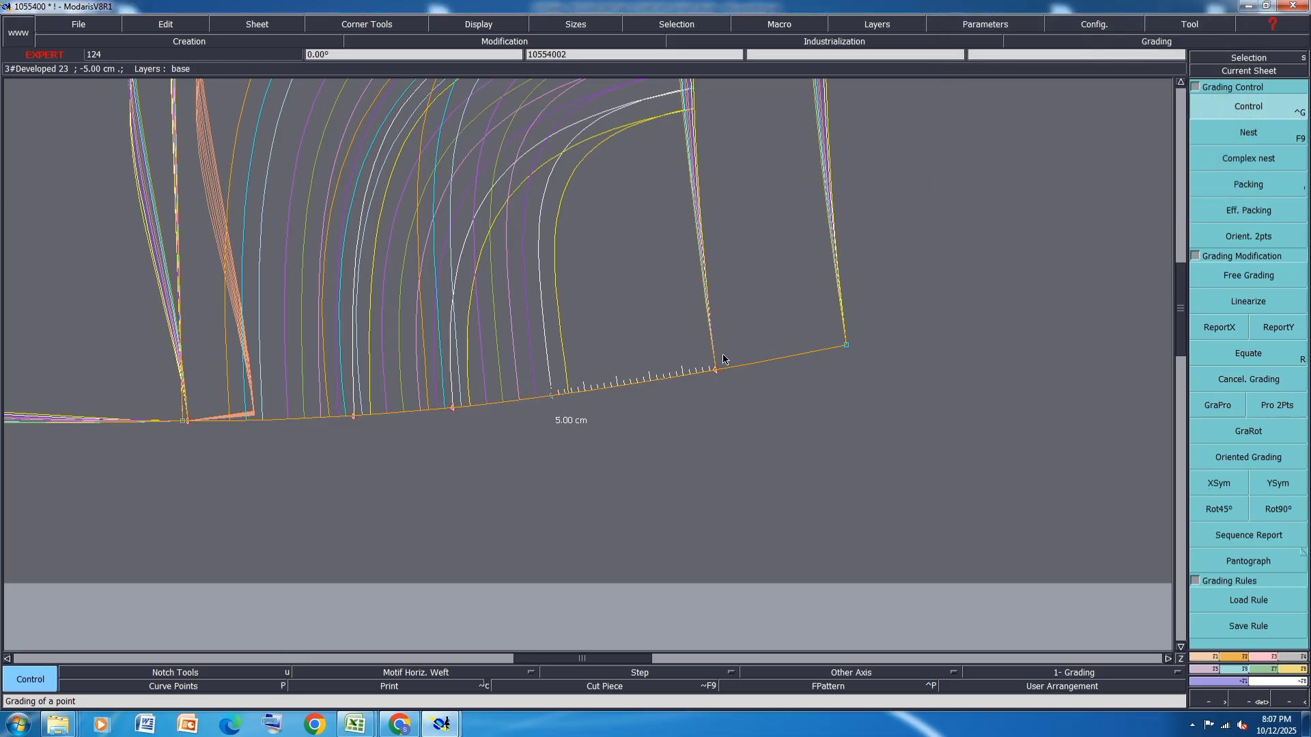
Grade the pocket bag's 16 cm point on the side seam with ddl -0.5 per size interval and -0.75 for 18–20.
scroll(449, 396, "down", 2)
scroll(319, 418, "up", 6)
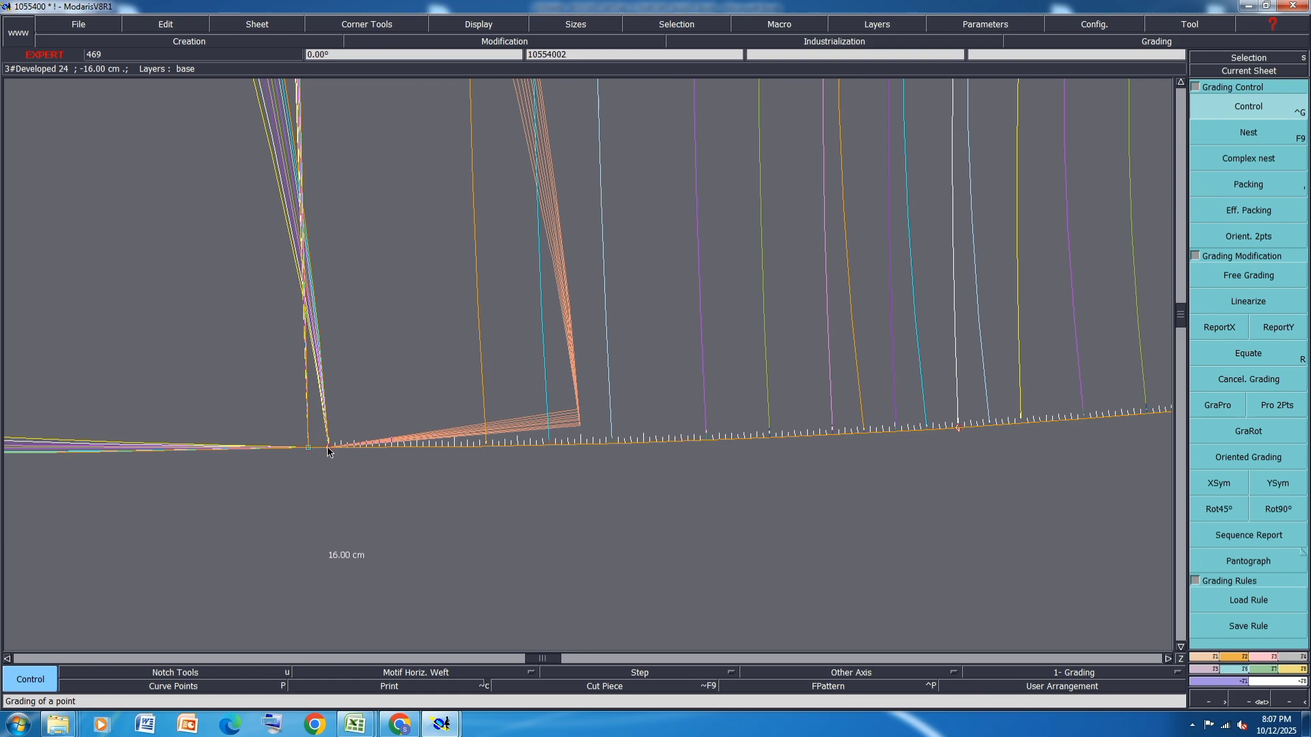
left_click(328, 450)
left_click_drag(1205, 82, 1209, 127)
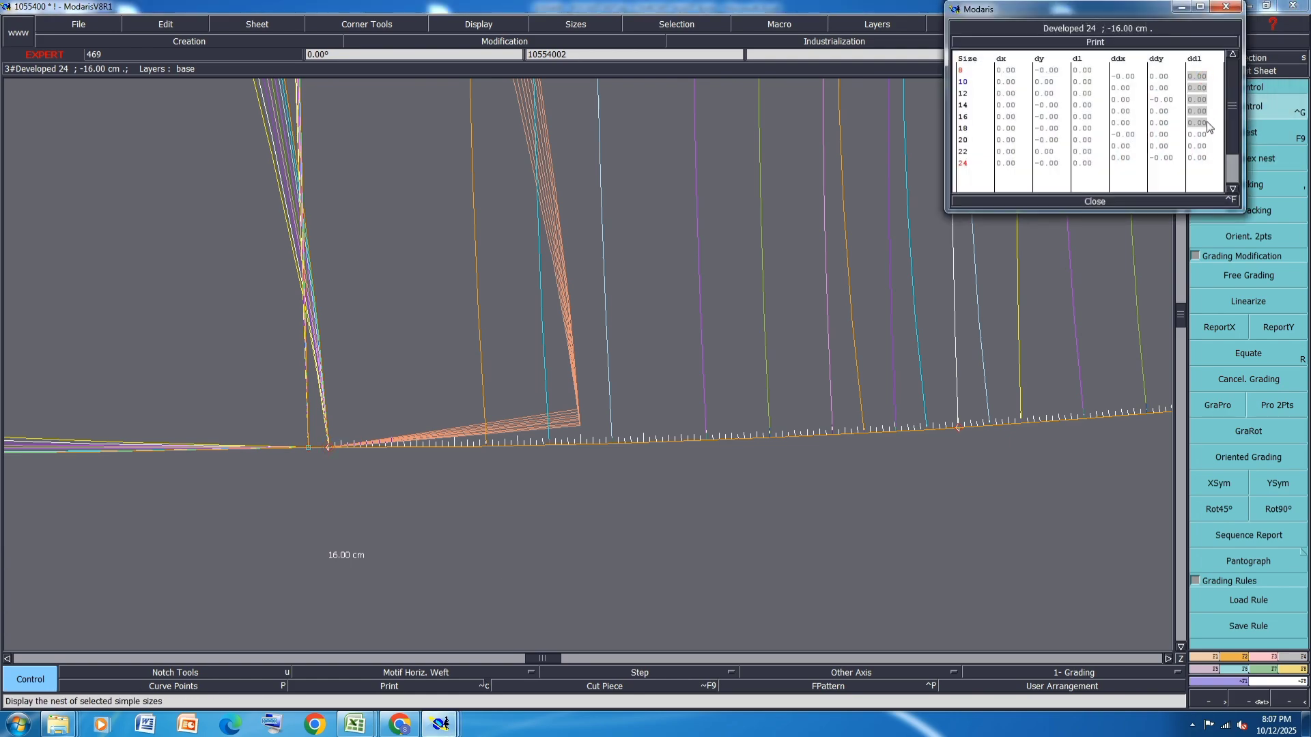
type("-0.5")
key("Return")
left_click(1205, 134)
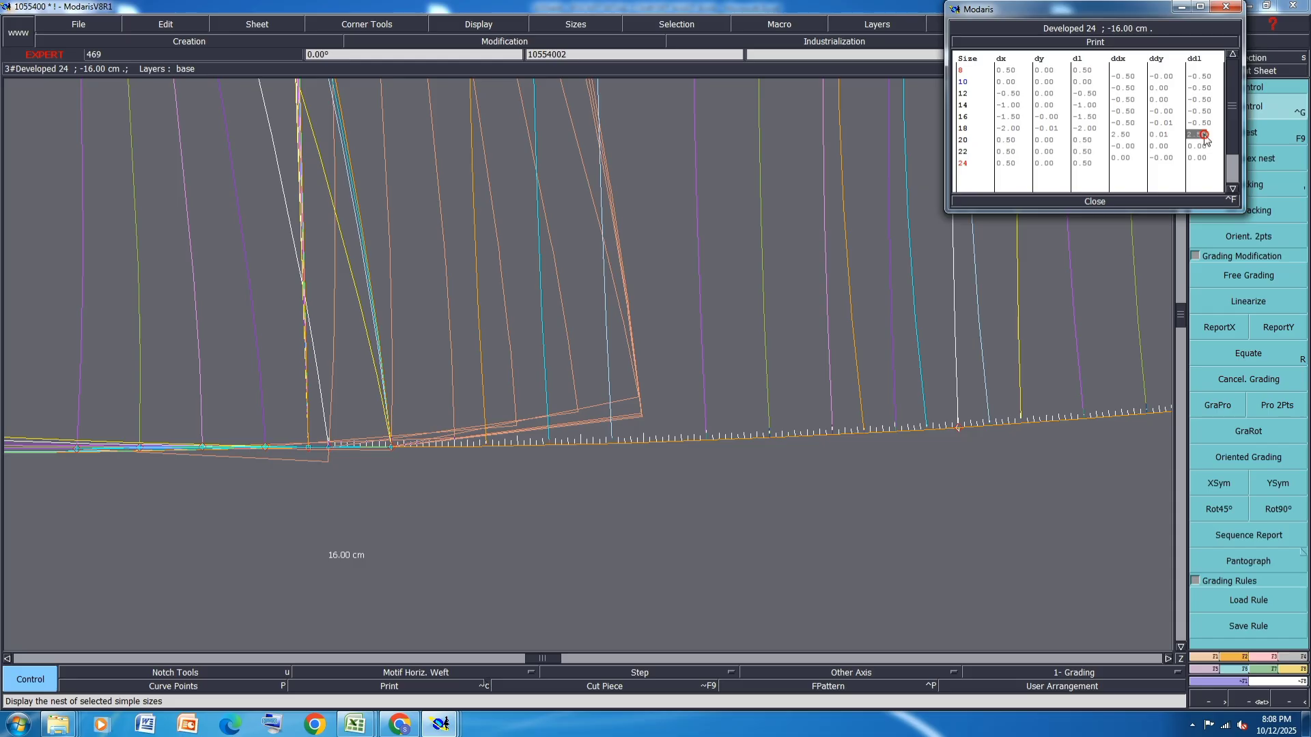
type("-0.75")
key("Return")
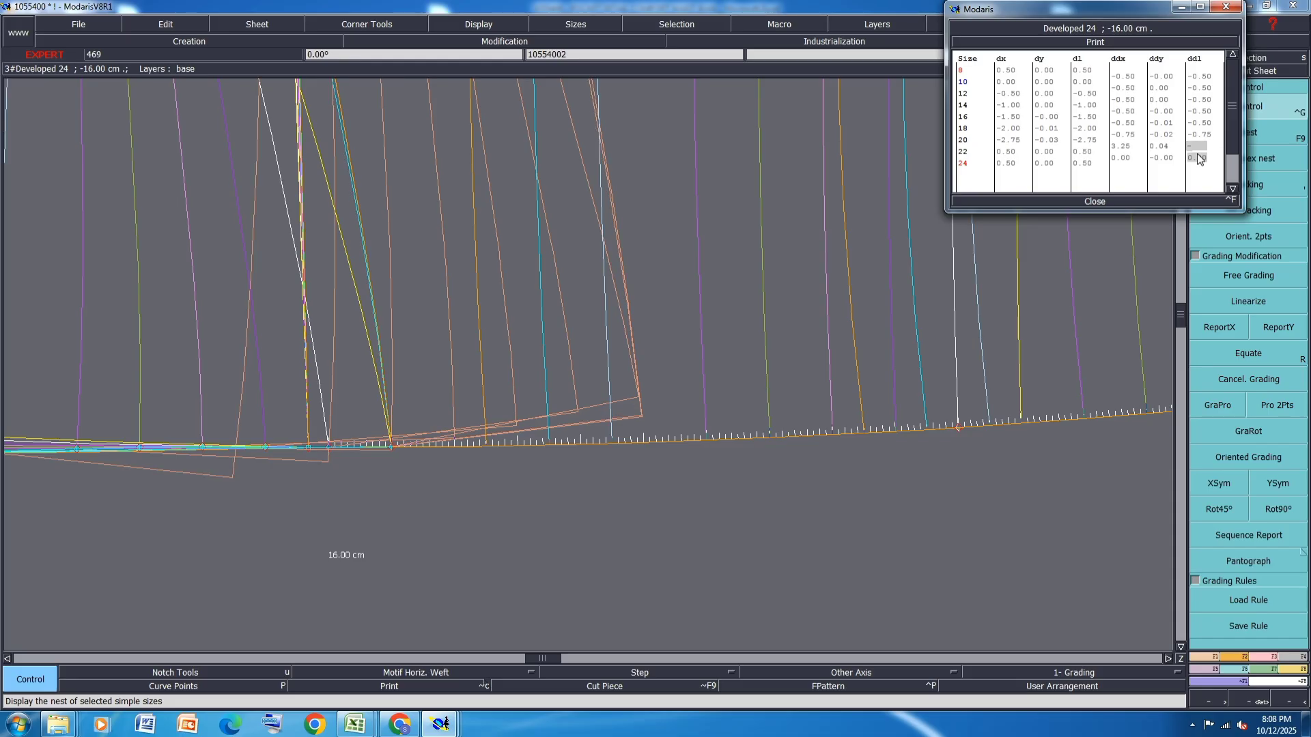
type("-.5")
key("Return")
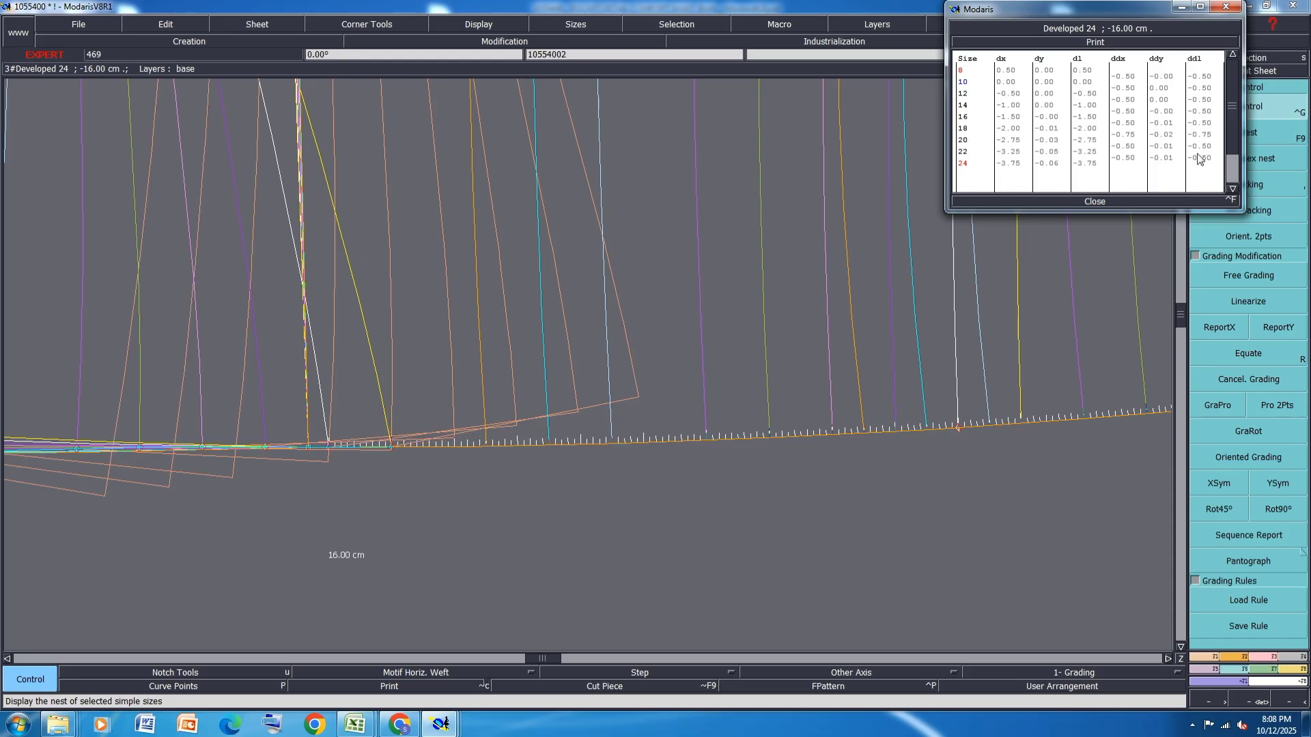
left_click(1091, 201)
Use ReportX to copy the X grading from the pocket bag's side seam end to the inner point of its curved line.
scroll(539, 438, "up", 3)
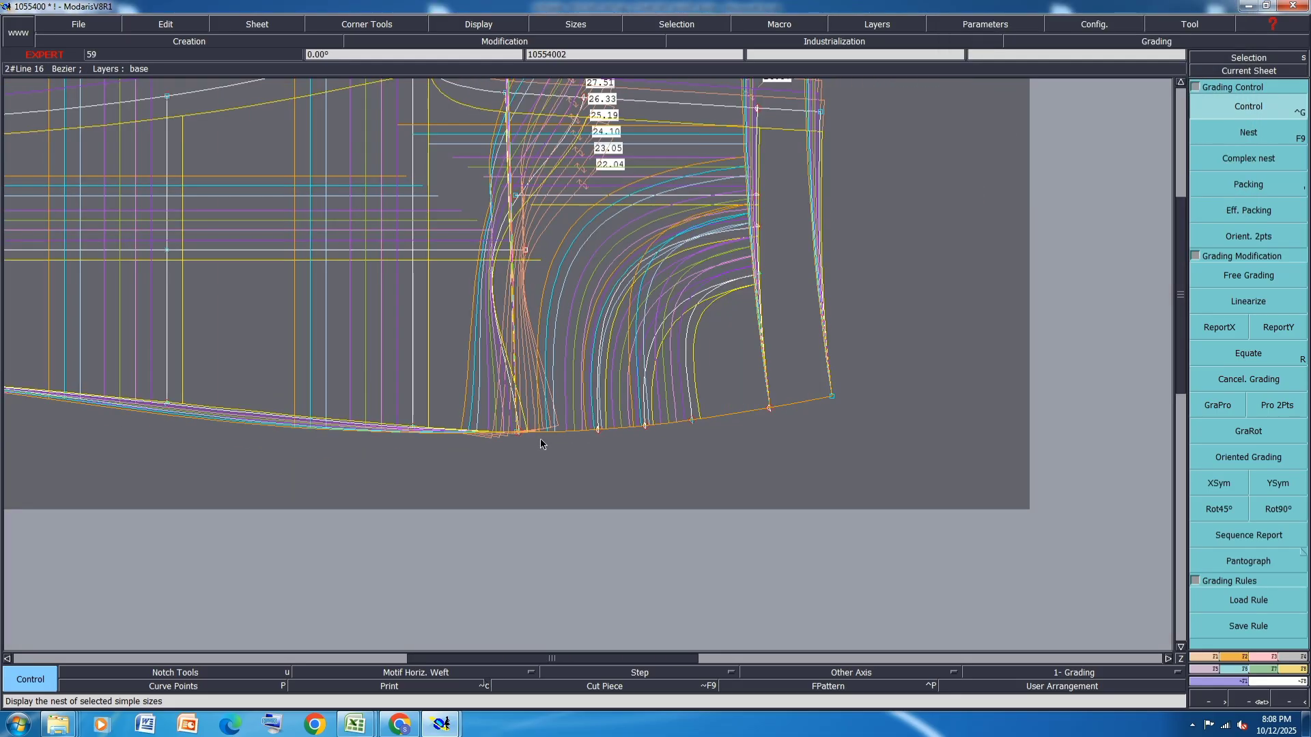
left_click(1219, 327)
scroll(508, 280, "up", 1)
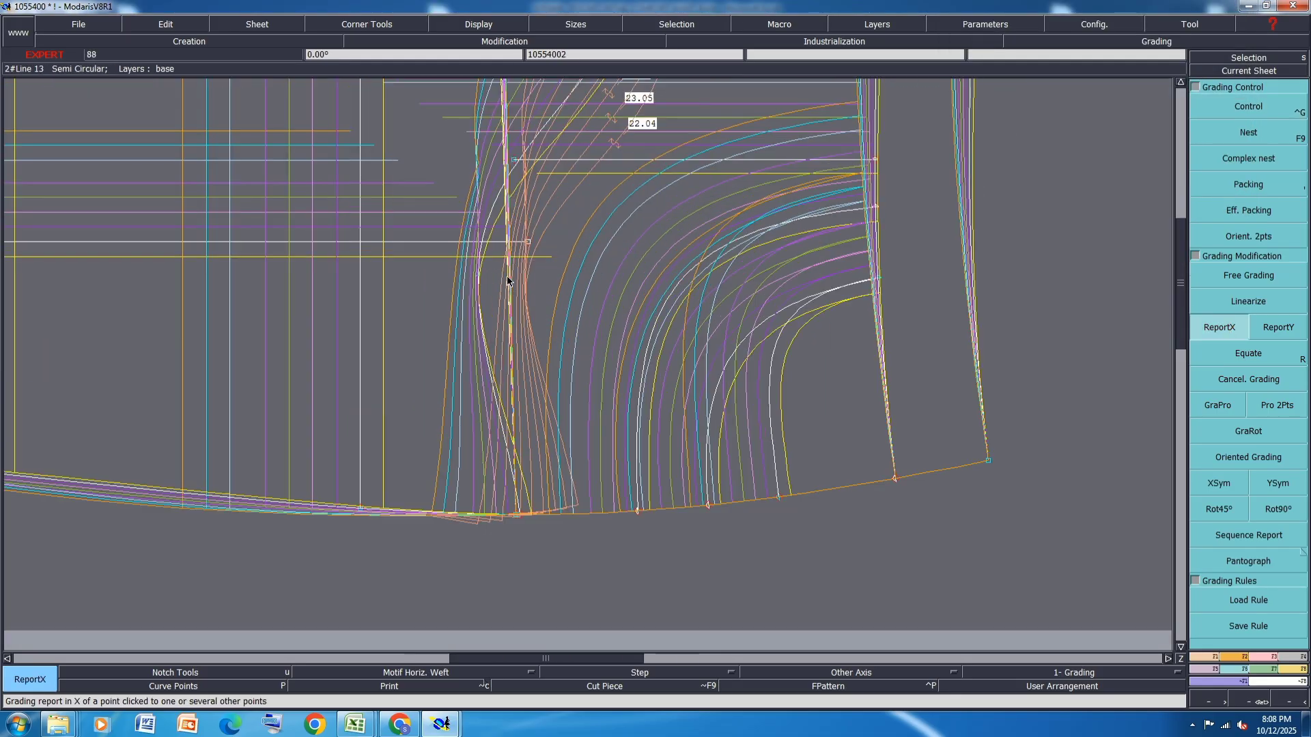
scroll(519, 518, "up", 1)
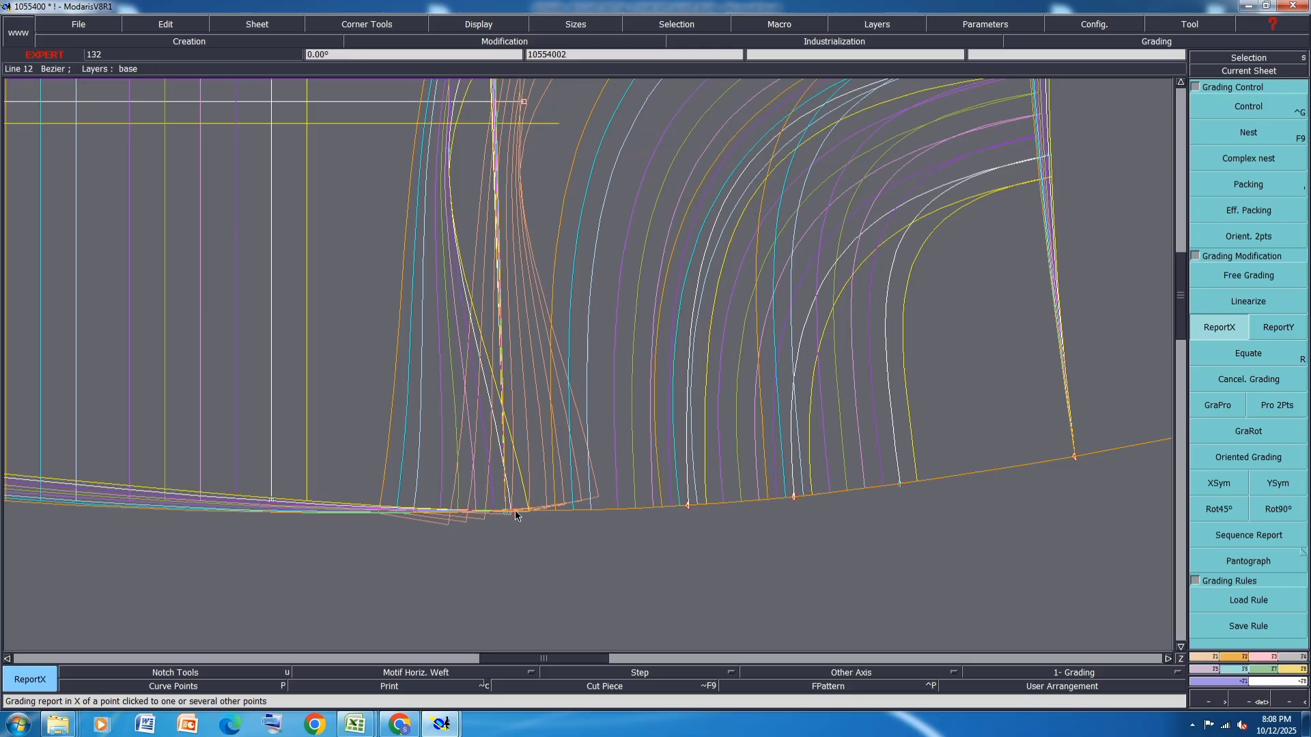
left_click(517, 515)
left_click(449, 150)
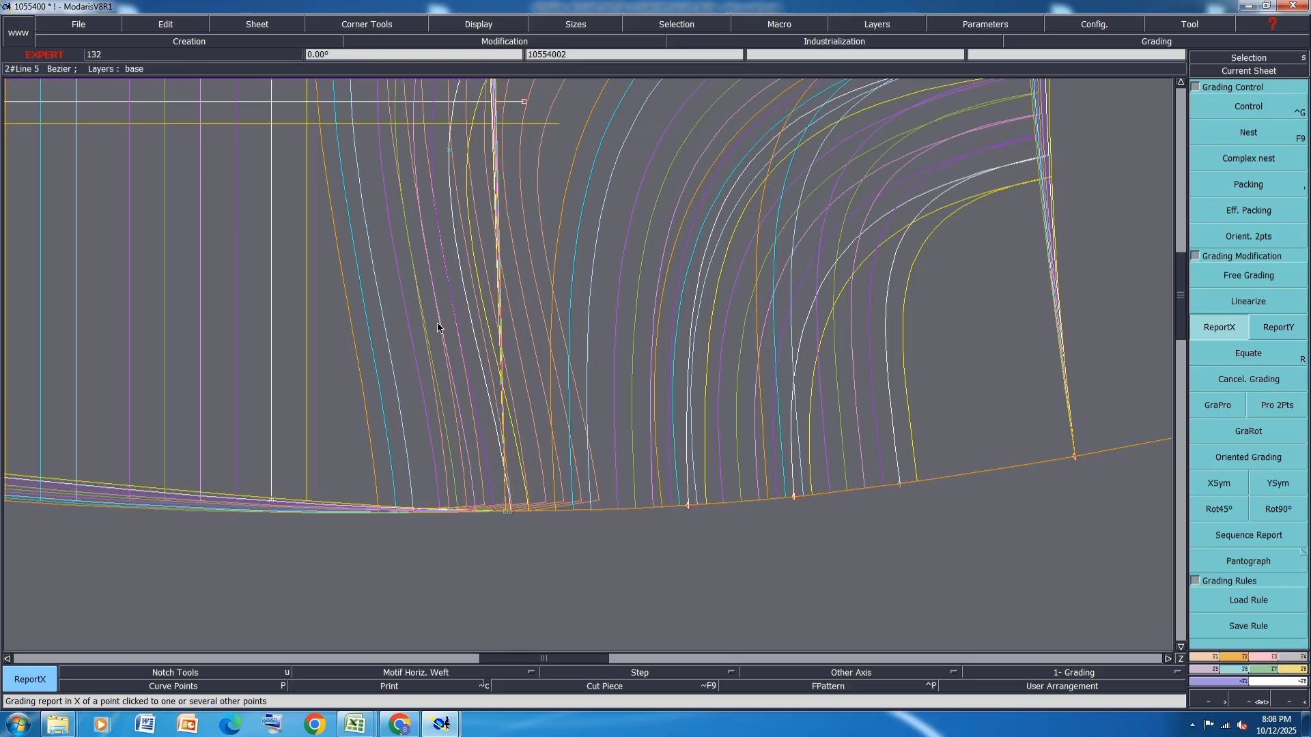
Pack the front leg nest on the waist corner of the centre front seam.
scroll(438, 369, "down", 2)
scroll(563, 137, "up", 2)
scroll(561, 139, "up", 1)
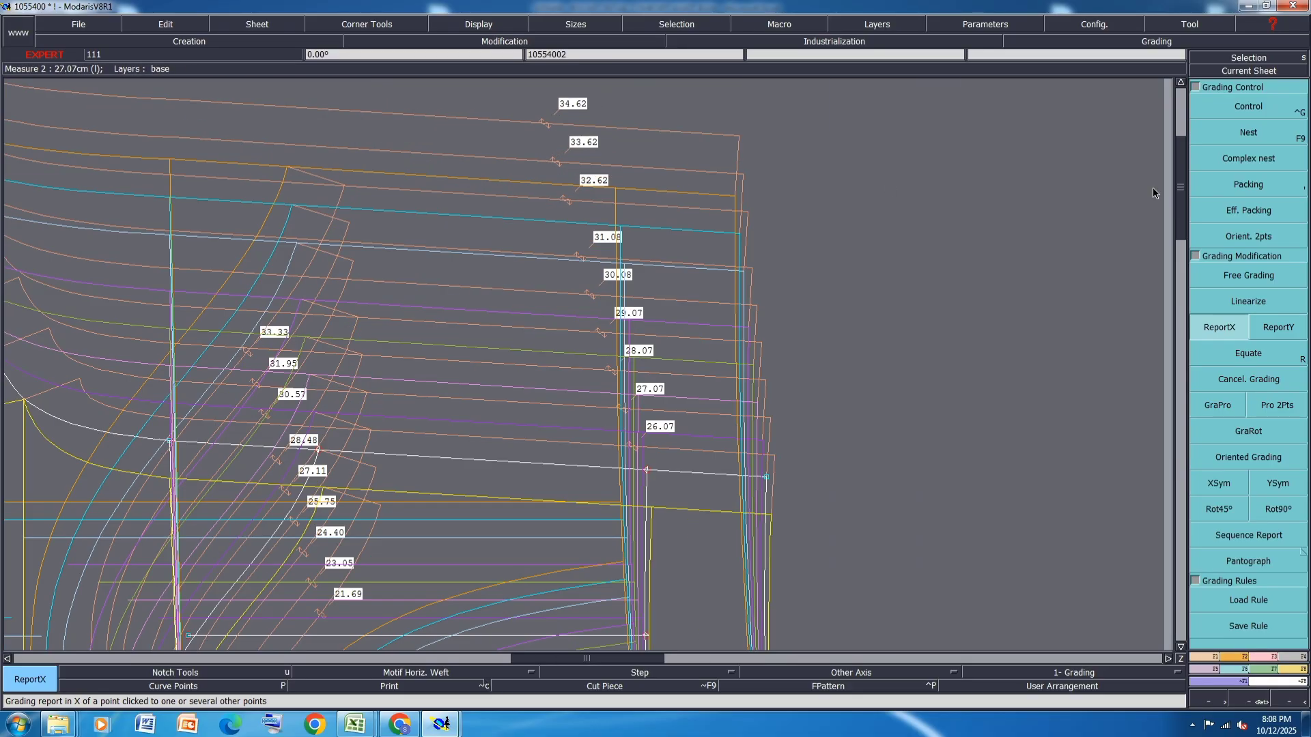
left_click(1232, 185)
left_click(760, 494)
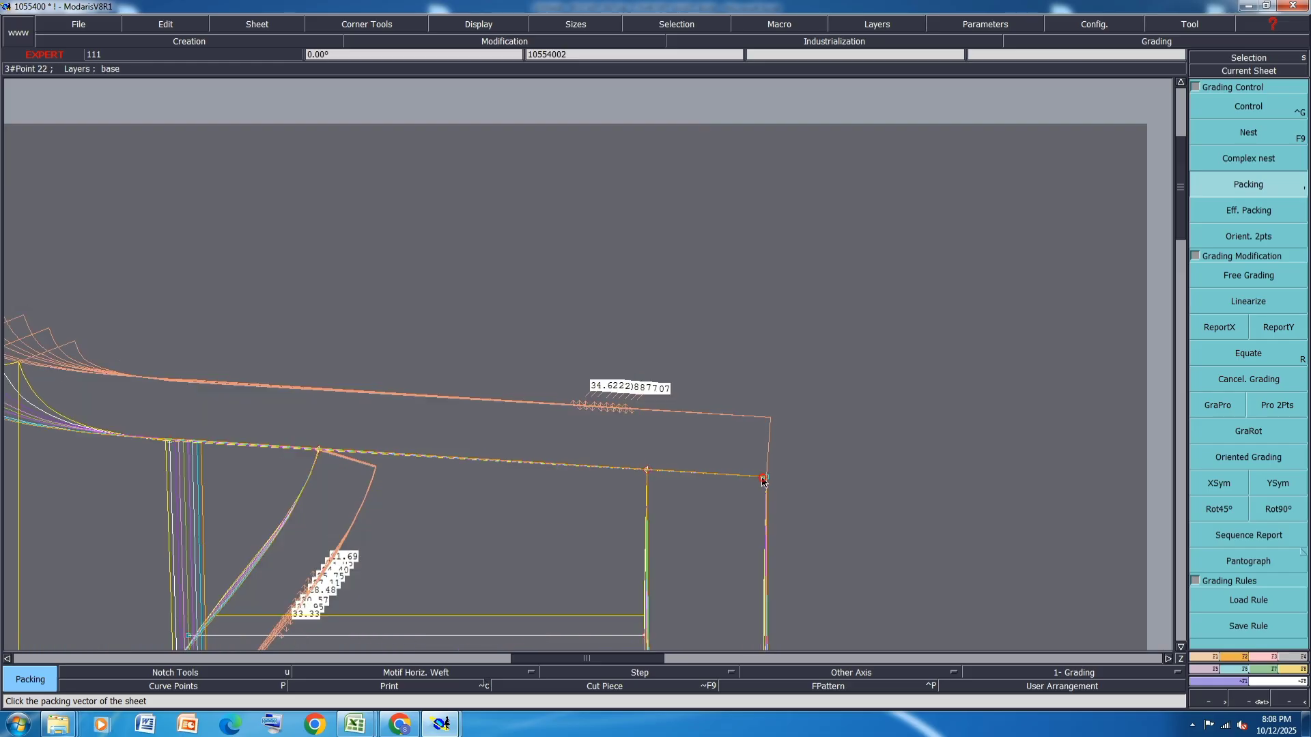
scroll(256, 478, "up", 2)
Grade the pocket bag's 11 cm point on the centre front seam with ddl -0.5 per size interval and -0.75 for 18–20.
left_click(1213, 109)
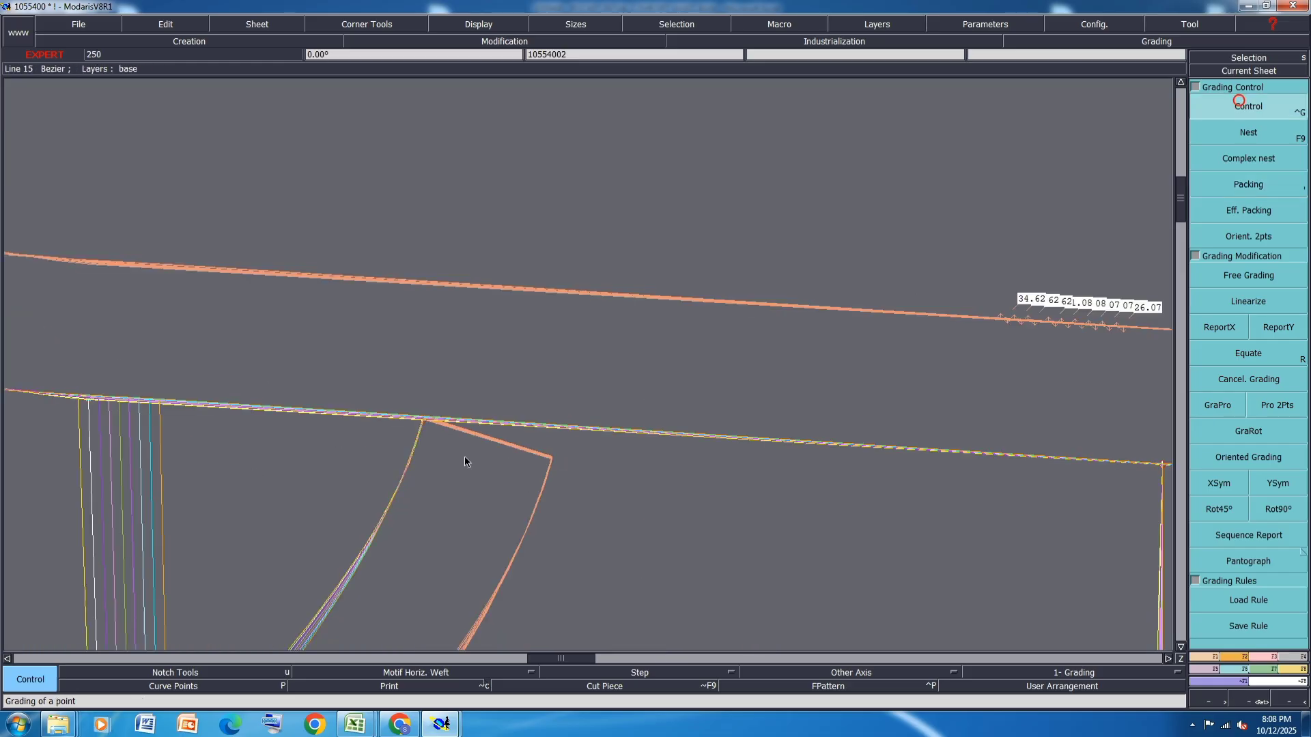
left_click(424, 418)
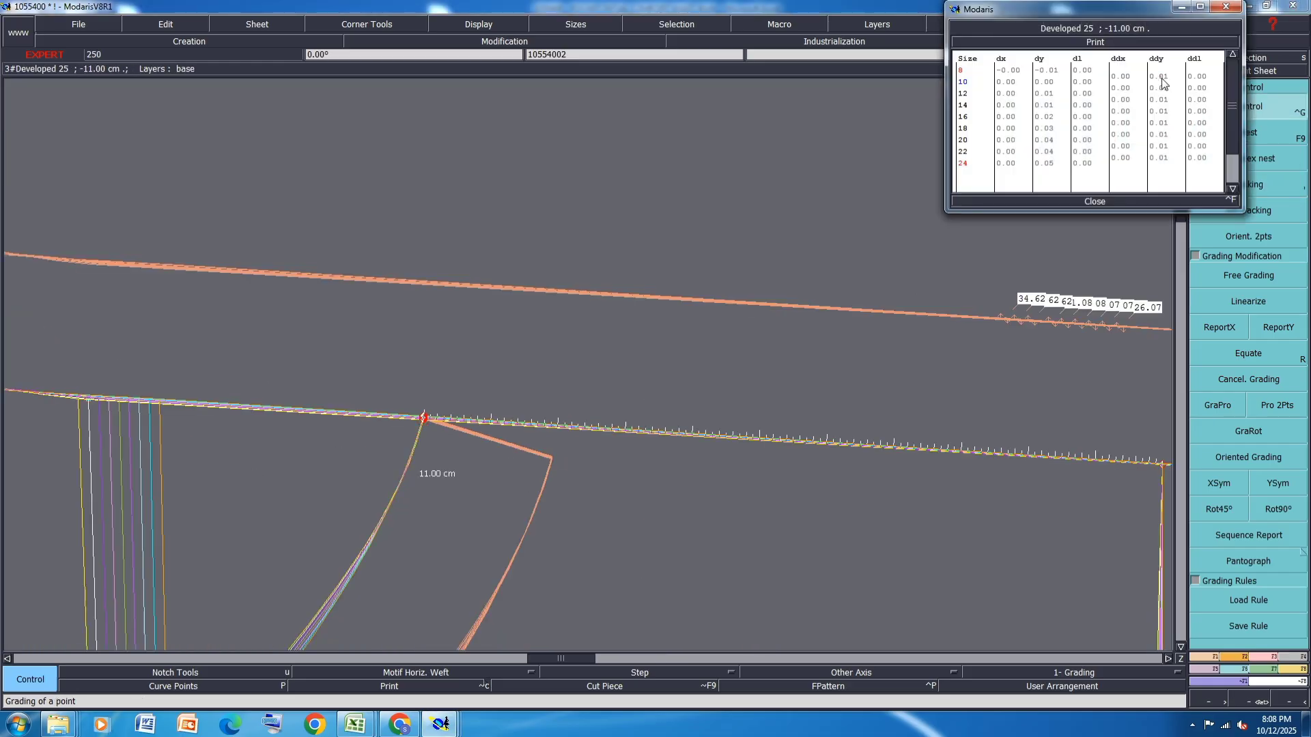
left_click_drag(1162, 76, 1212, 126)
left_click(1206, 77)
type("-")
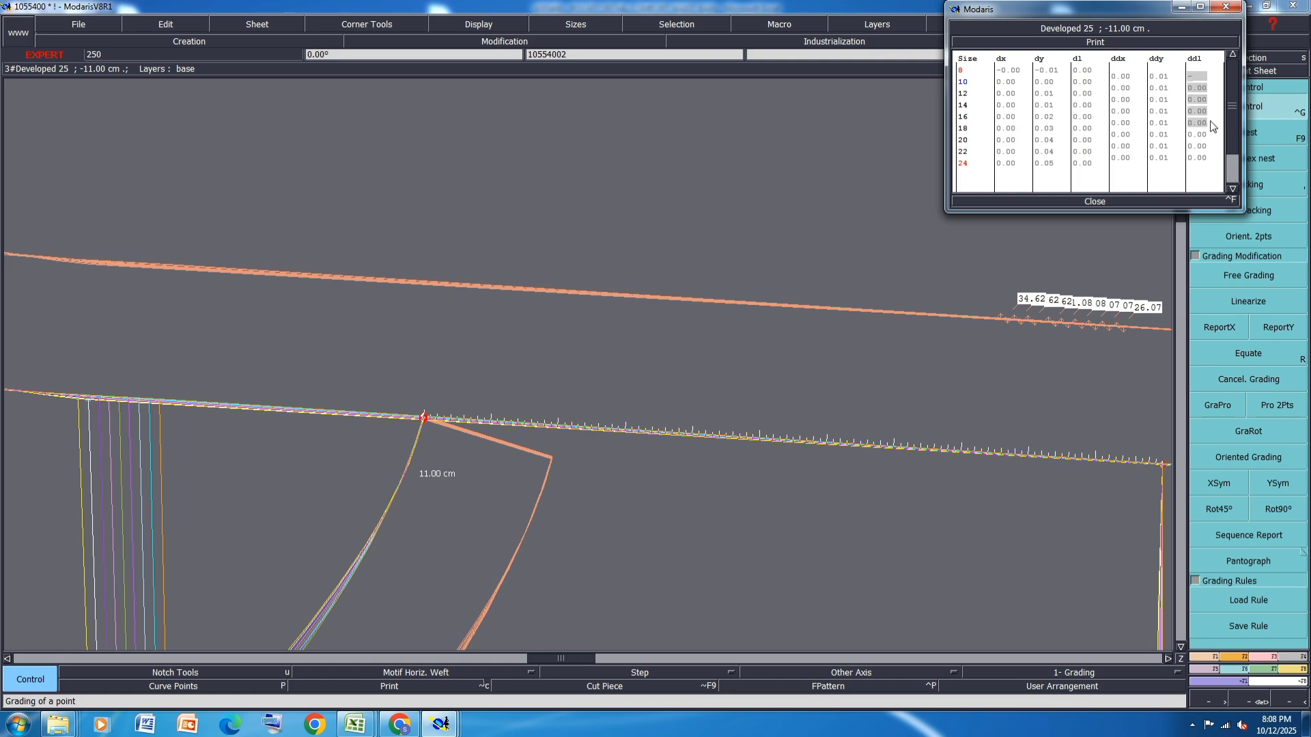
type("0.5")
key("Return")
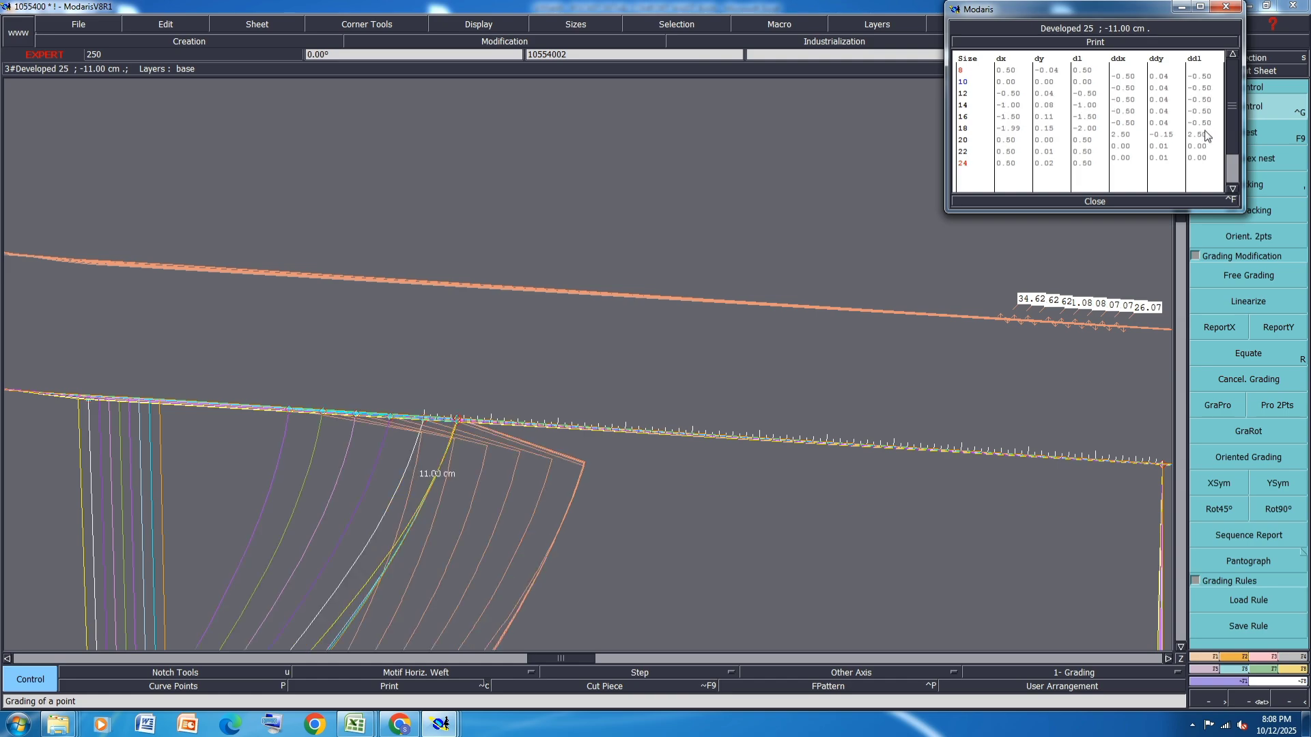
left_click(1202, 135)
type("-0.75")
key("Return")
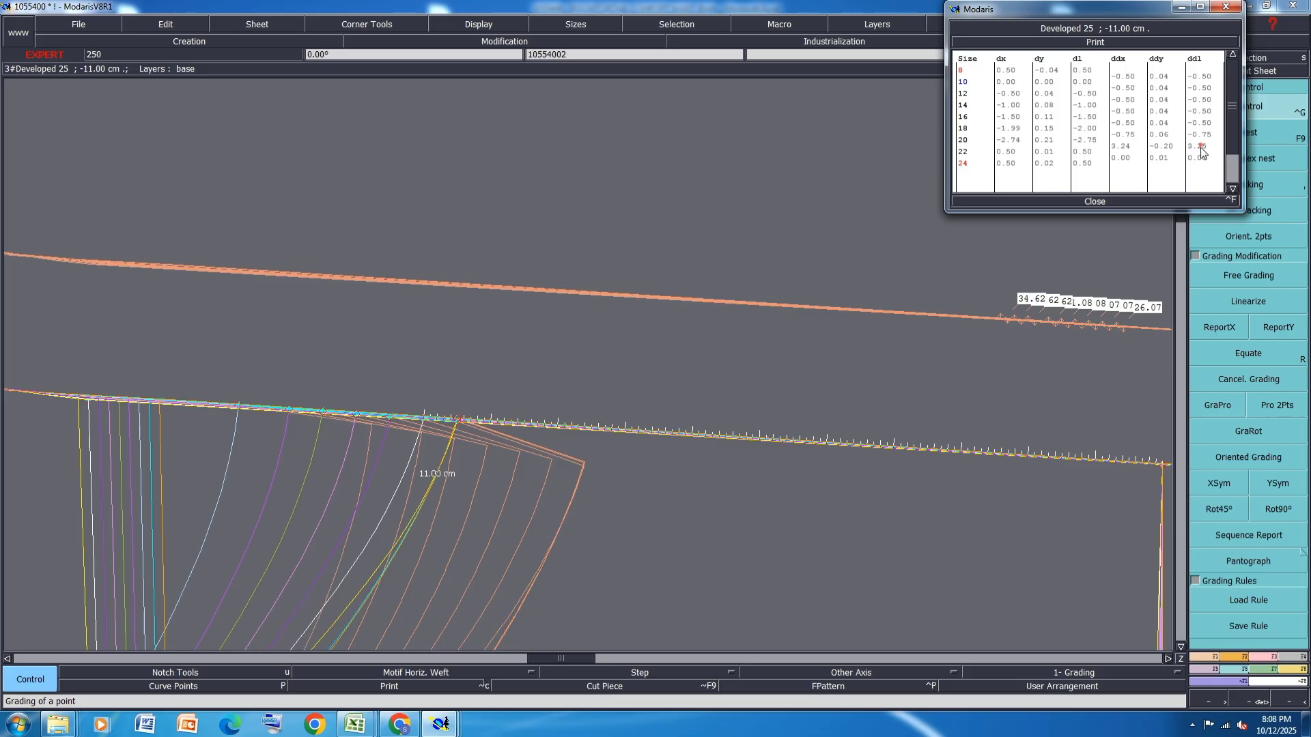
left_click_drag(1201, 149, 1199, 157)
type("-0")
type(".5")
key("Return")
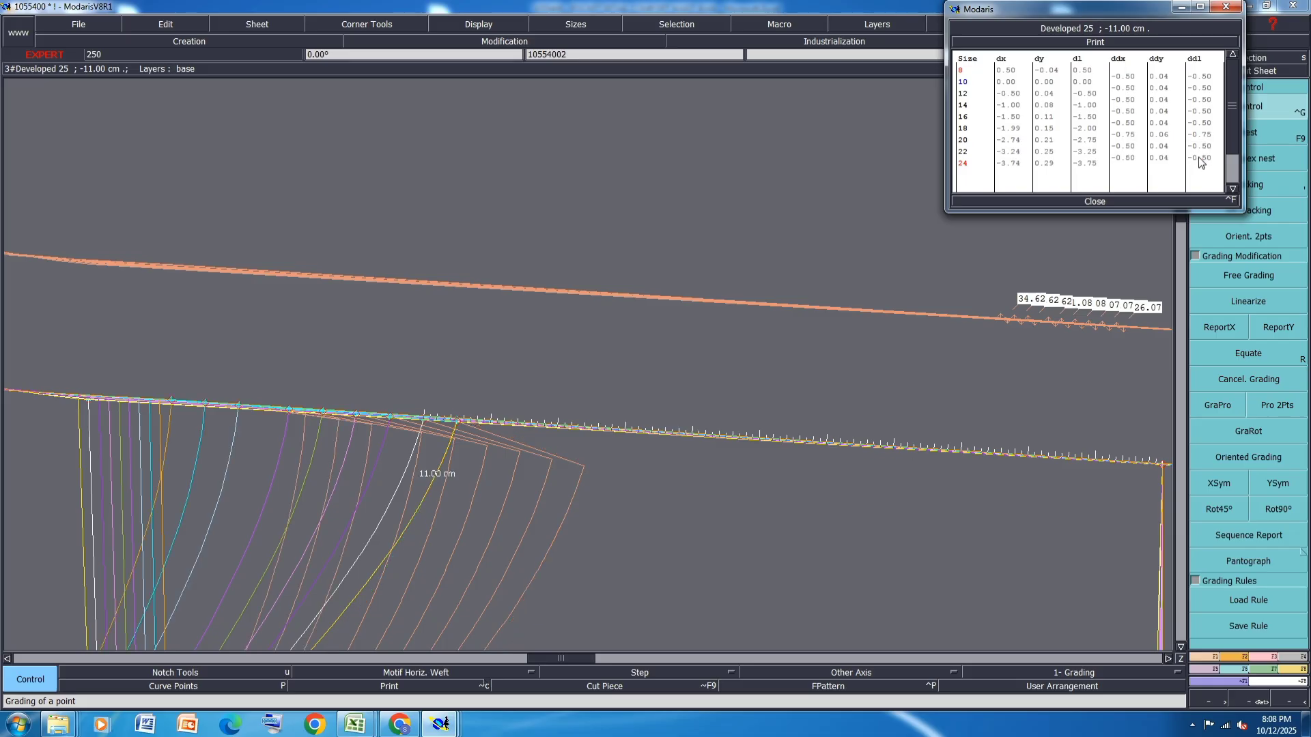
left_click(1087, 201)
Use ReportX to copy the X grading from the pocket bag's 11 cm centre front point to the point on its curved line.
scroll(908, 217, "down", 4)
scroll(638, 246, "down", 2)
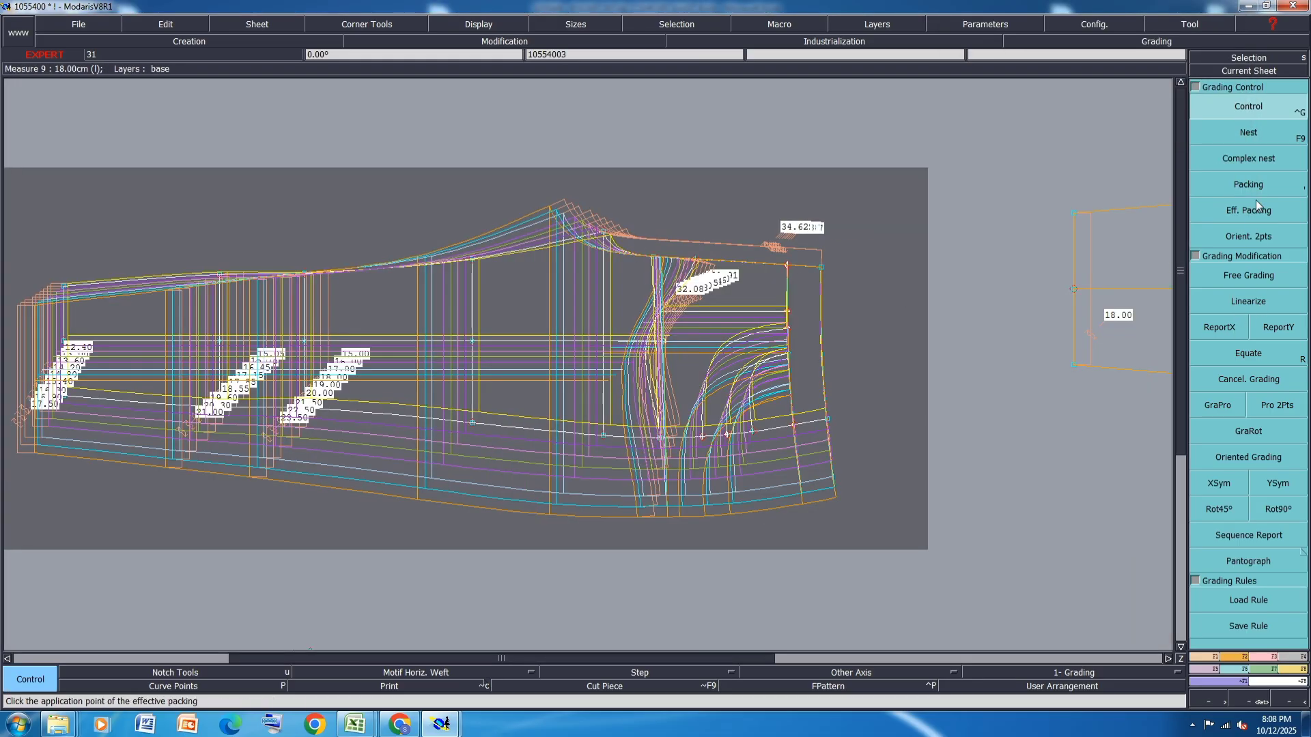
left_click(1223, 329)
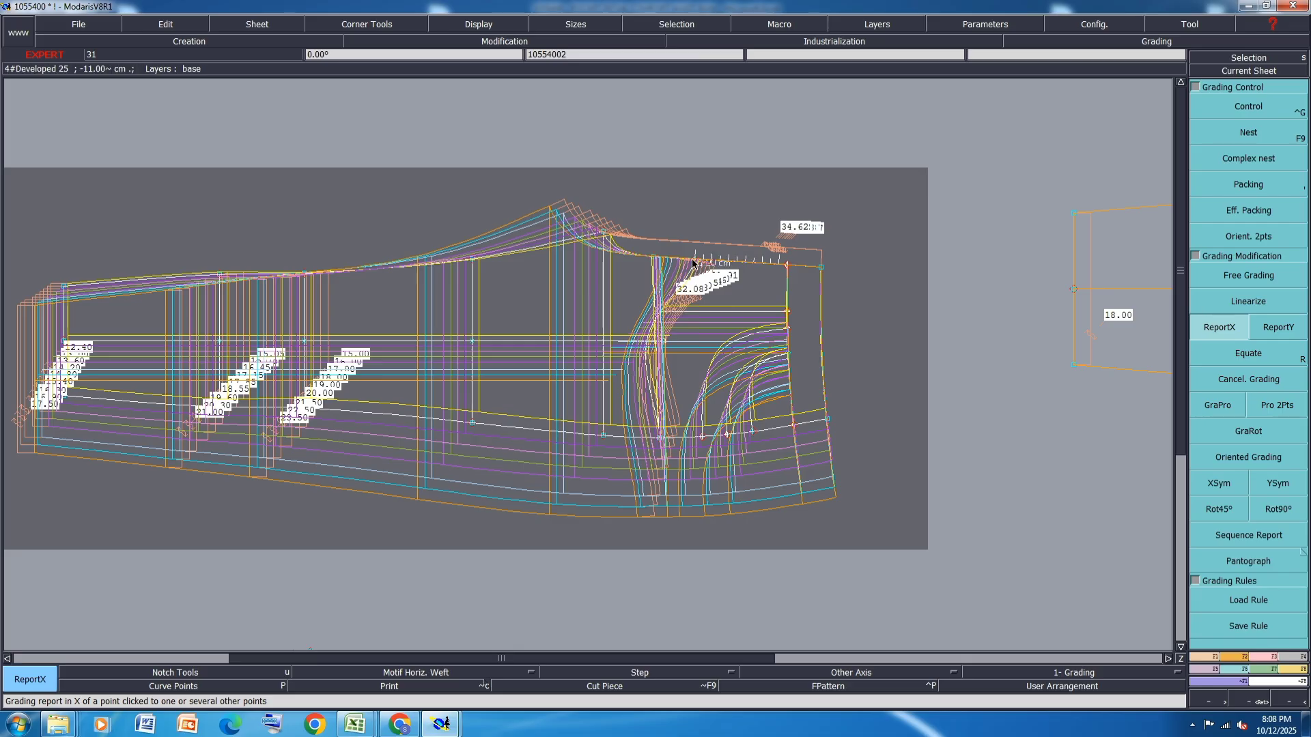
scroll(622, 387, "up", 2)
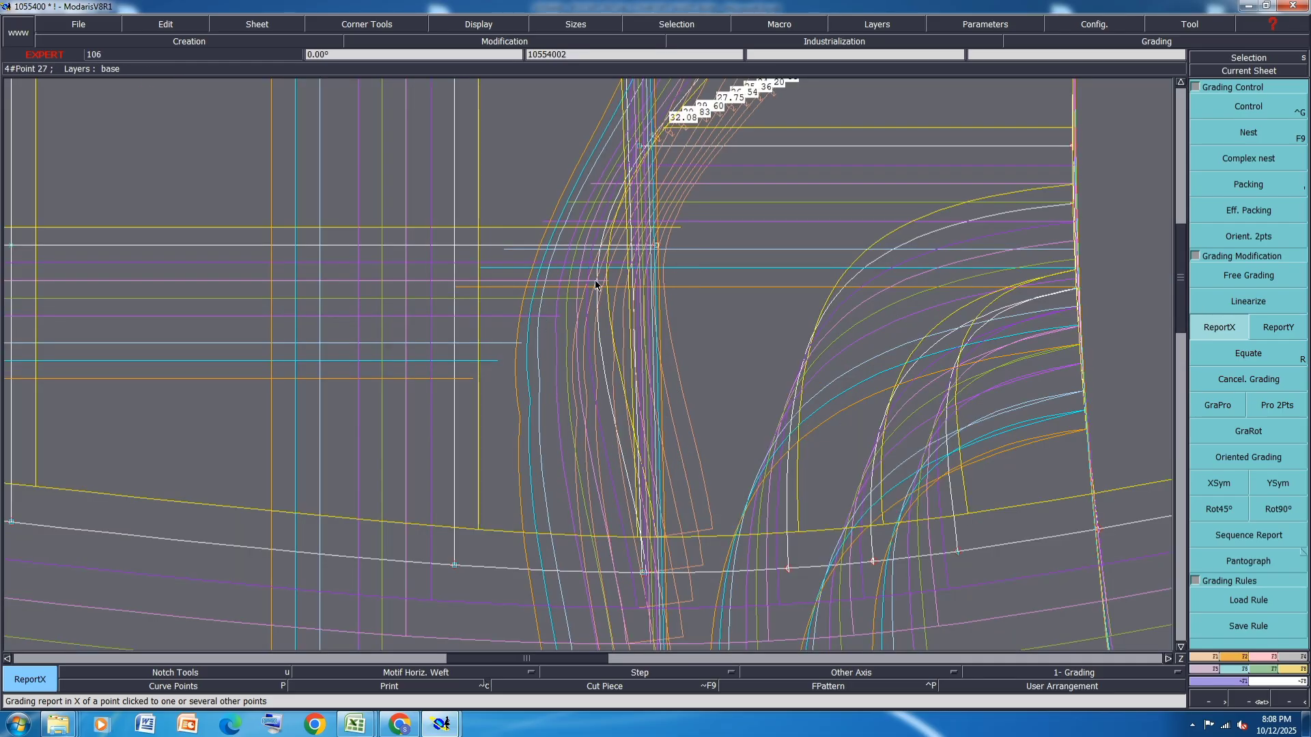
scroll(621, 371, "down", 2)
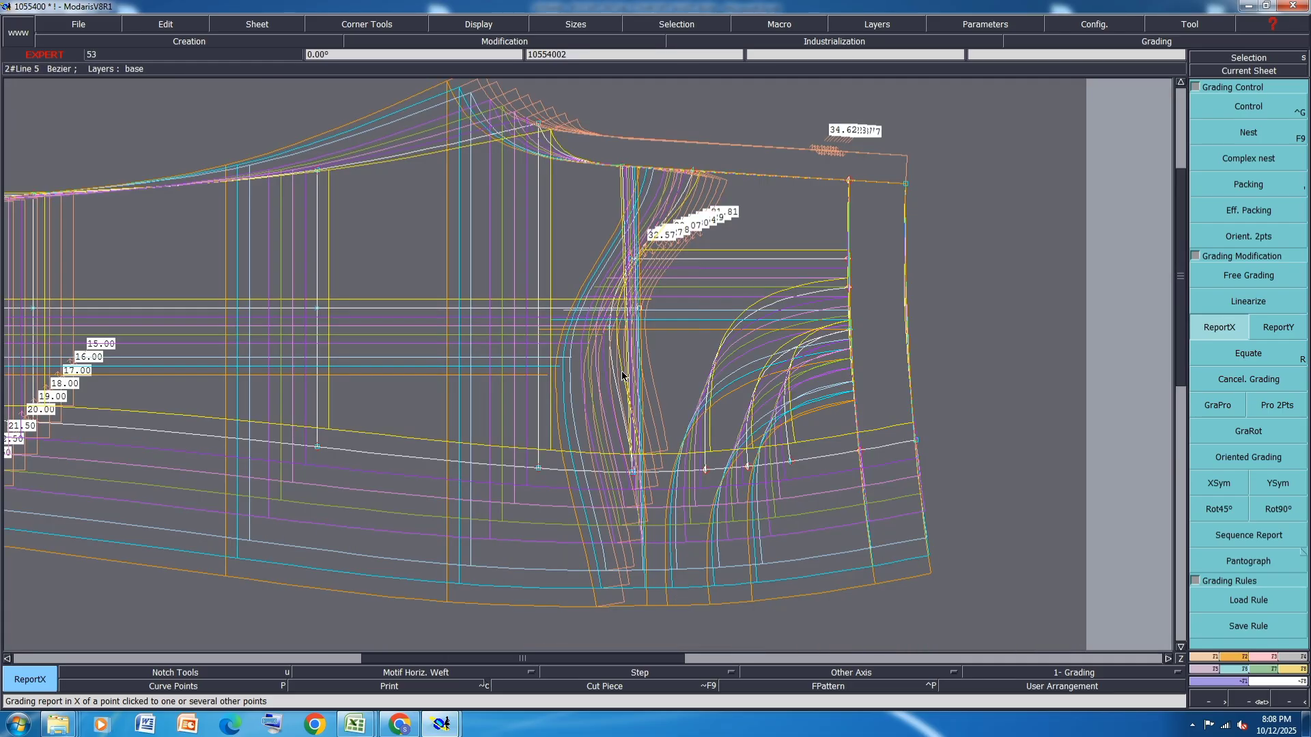
Return the front leg nest from its waist corner packing to the default packing.
left_click(1248, 184)
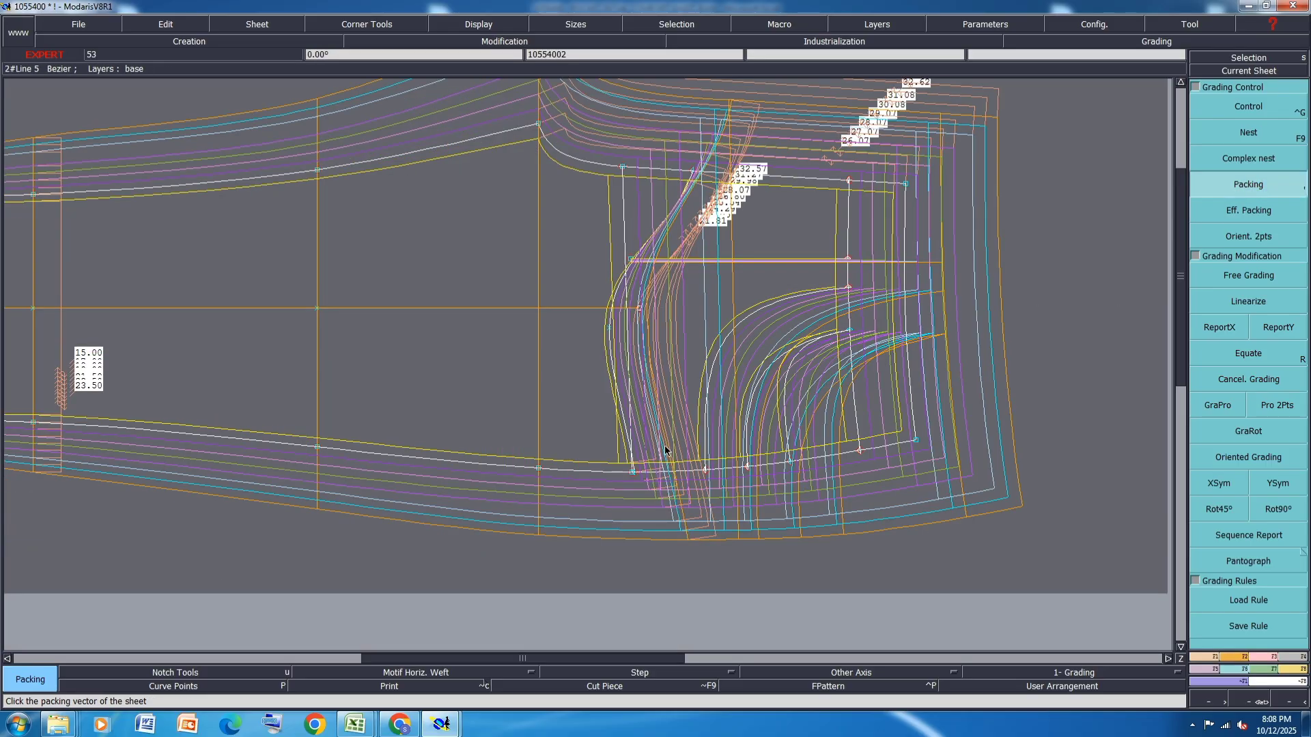
left_click(666, 450)
left_click(576, 439)
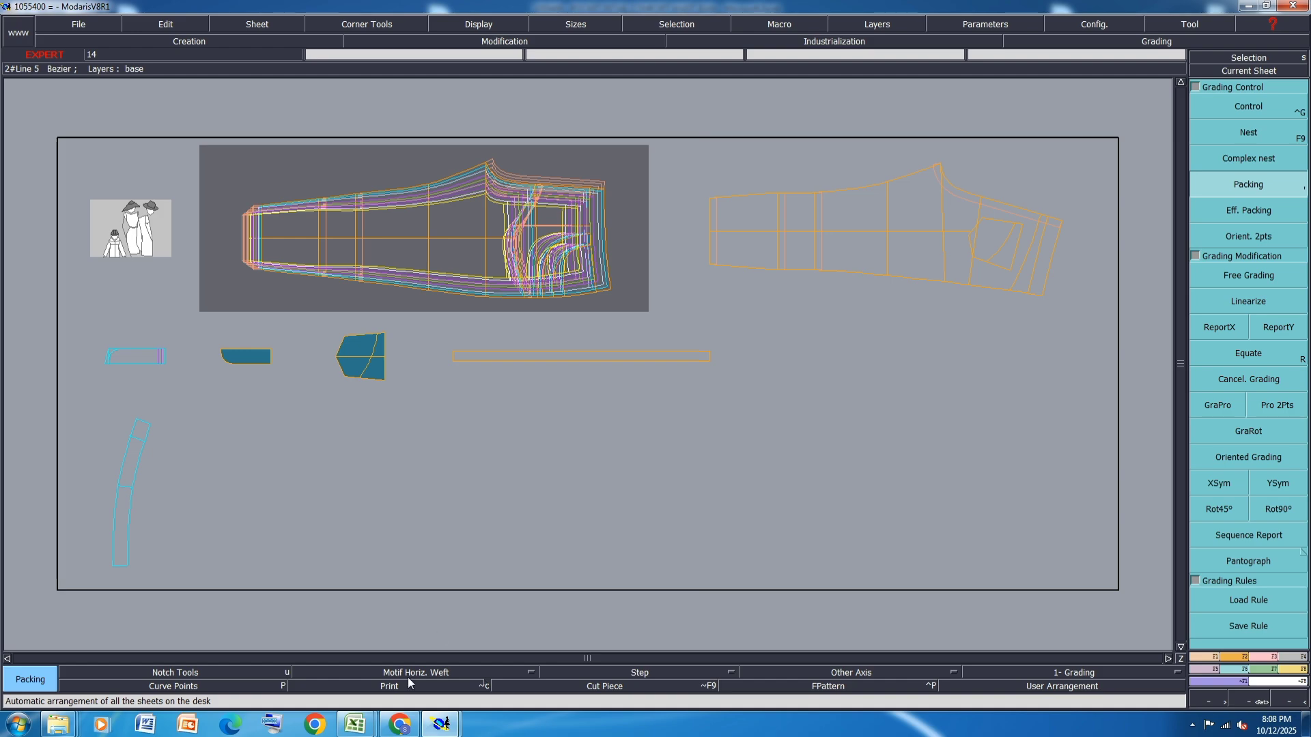
In Excel, fill the Outleg length incl. w/band row of the size specification with orange.
mouse_move(355, 724)
left_click(405, 655)
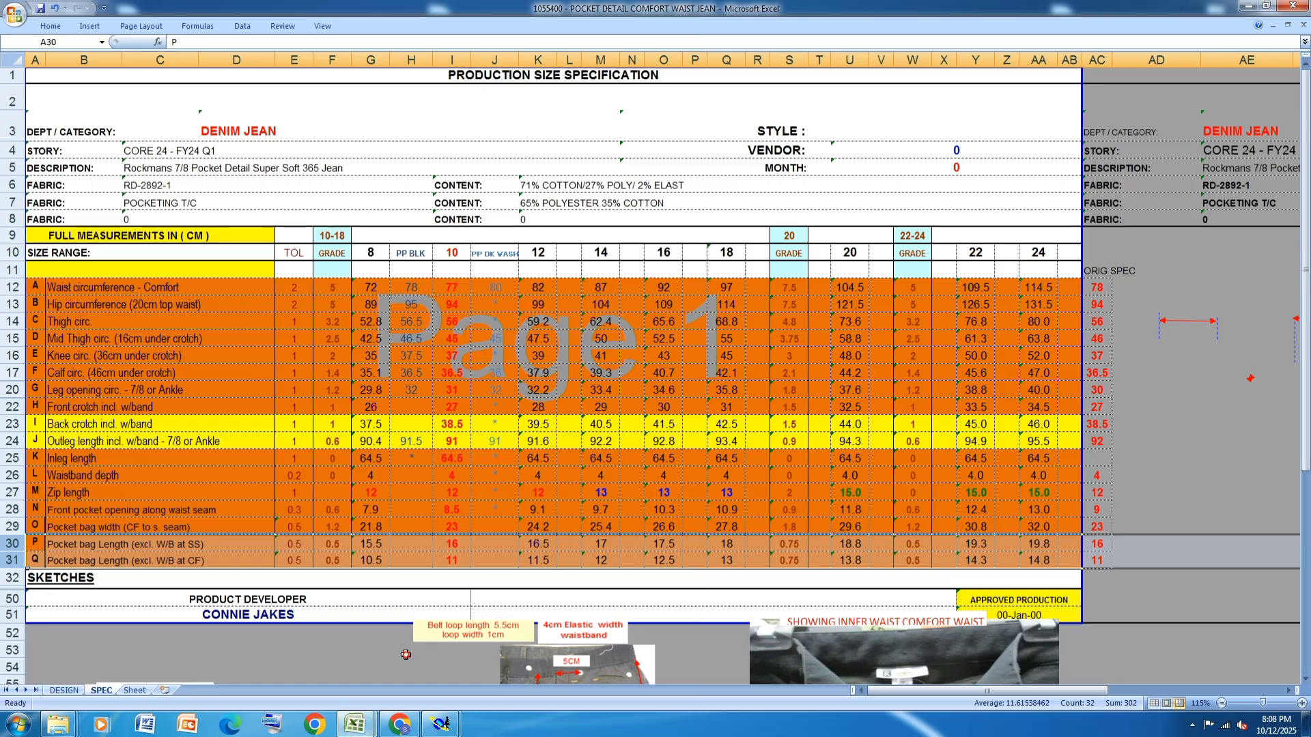
scroll(433, 493, "down", 4)
scroll(433, 493, "down", 2)
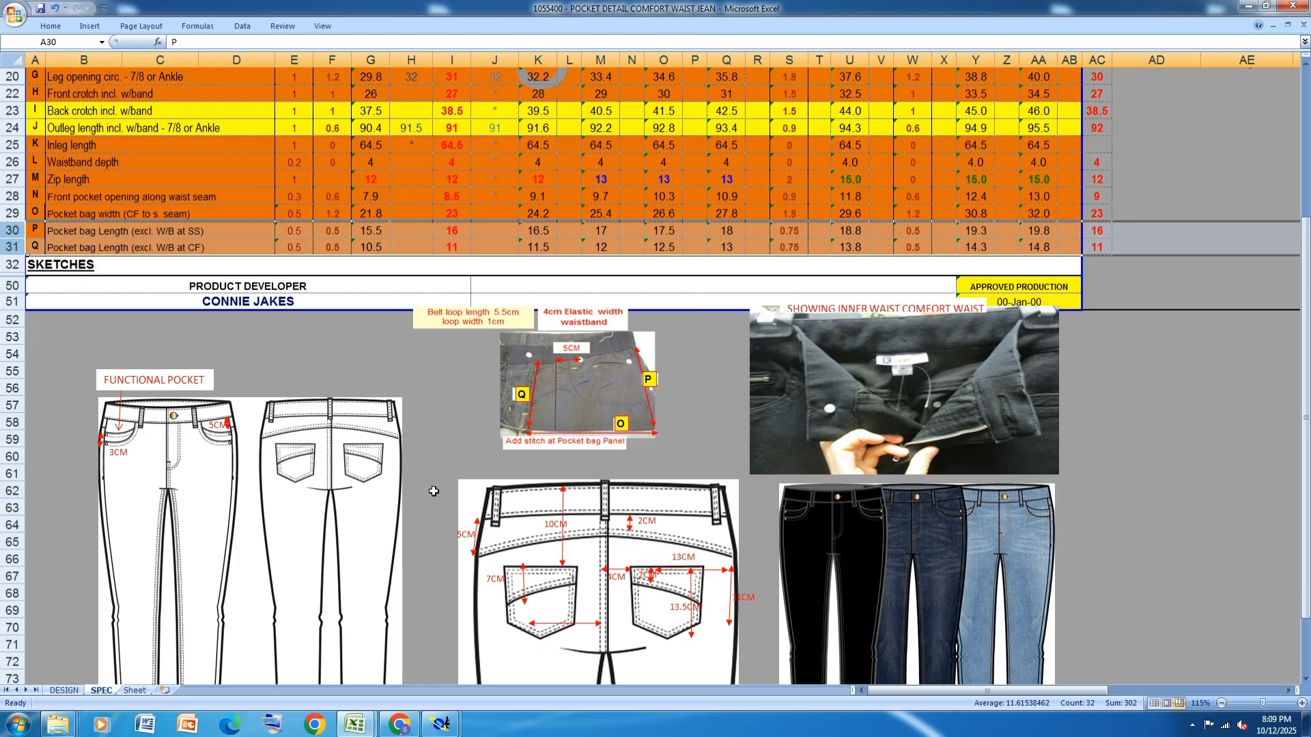
scroll(433, 490, "up", 3)
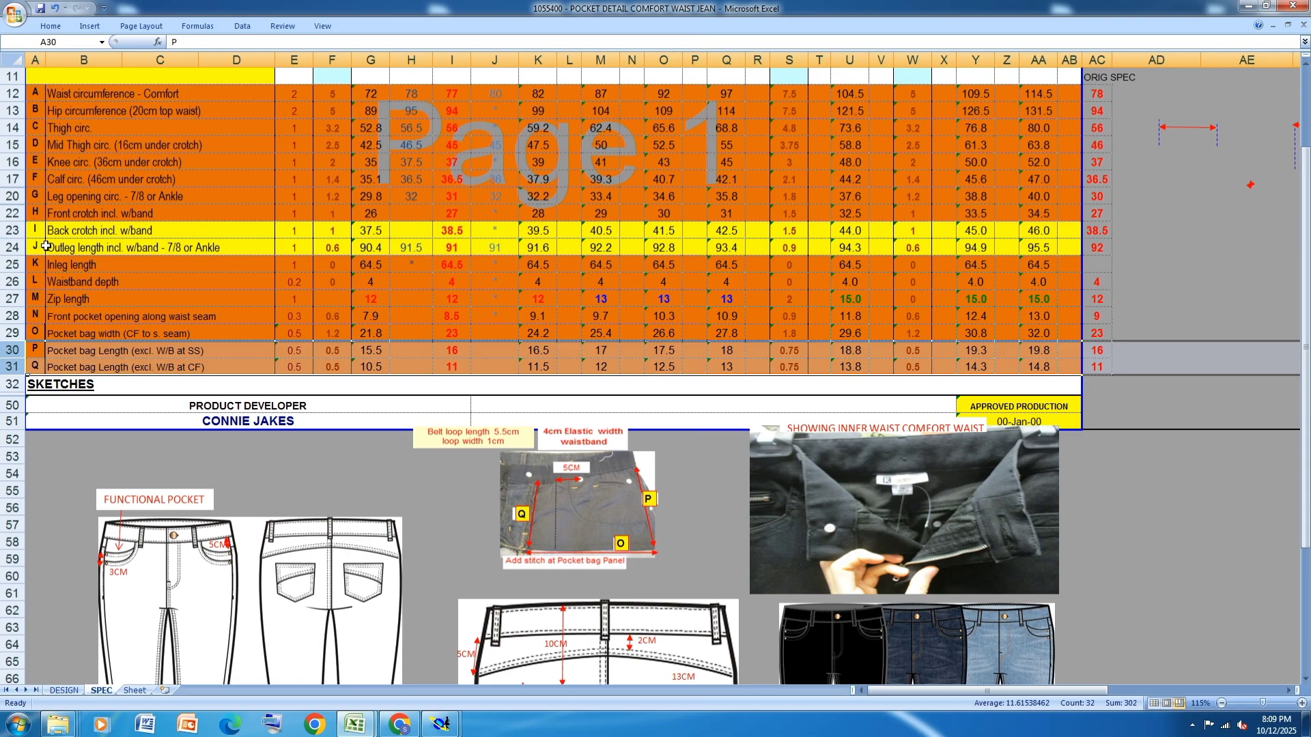
left_click(12, 247)
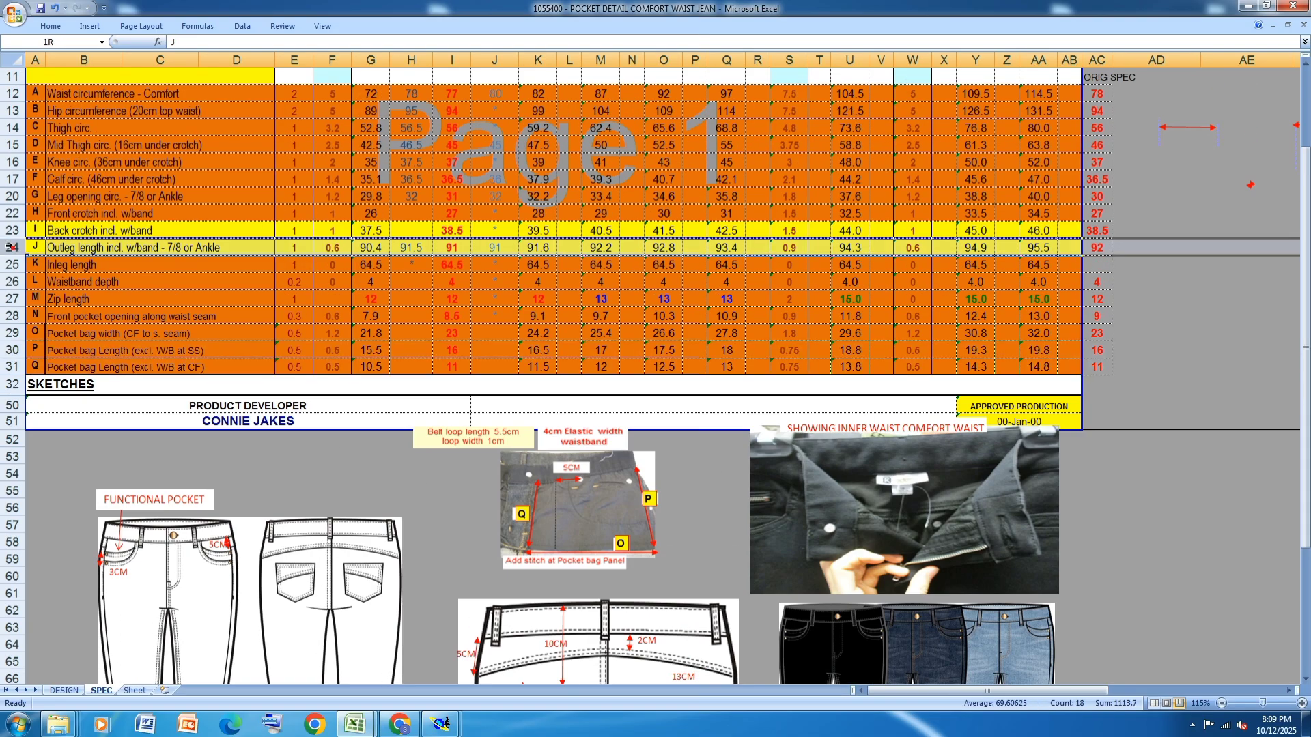
left_click(53, 26)
left_click(205, 71)
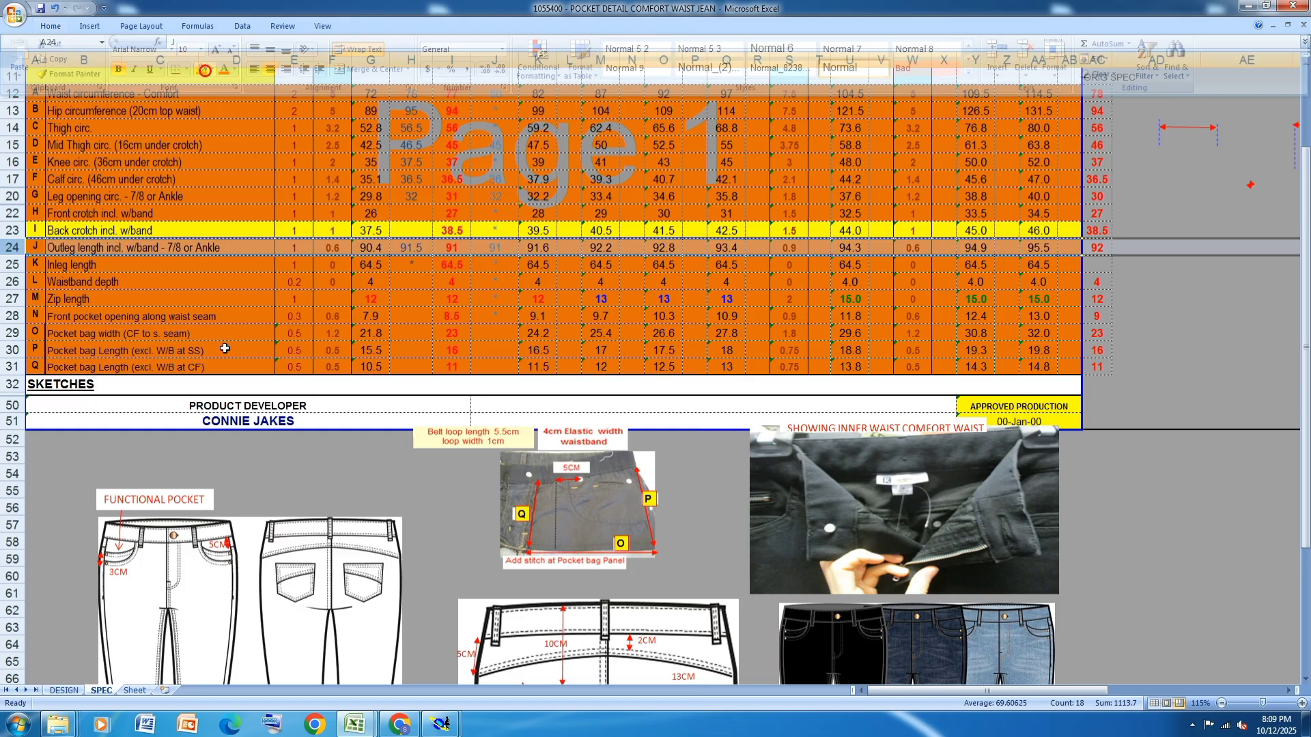
Fill the Back crotch incl. w/band row with orange.
left_click(12, 230)
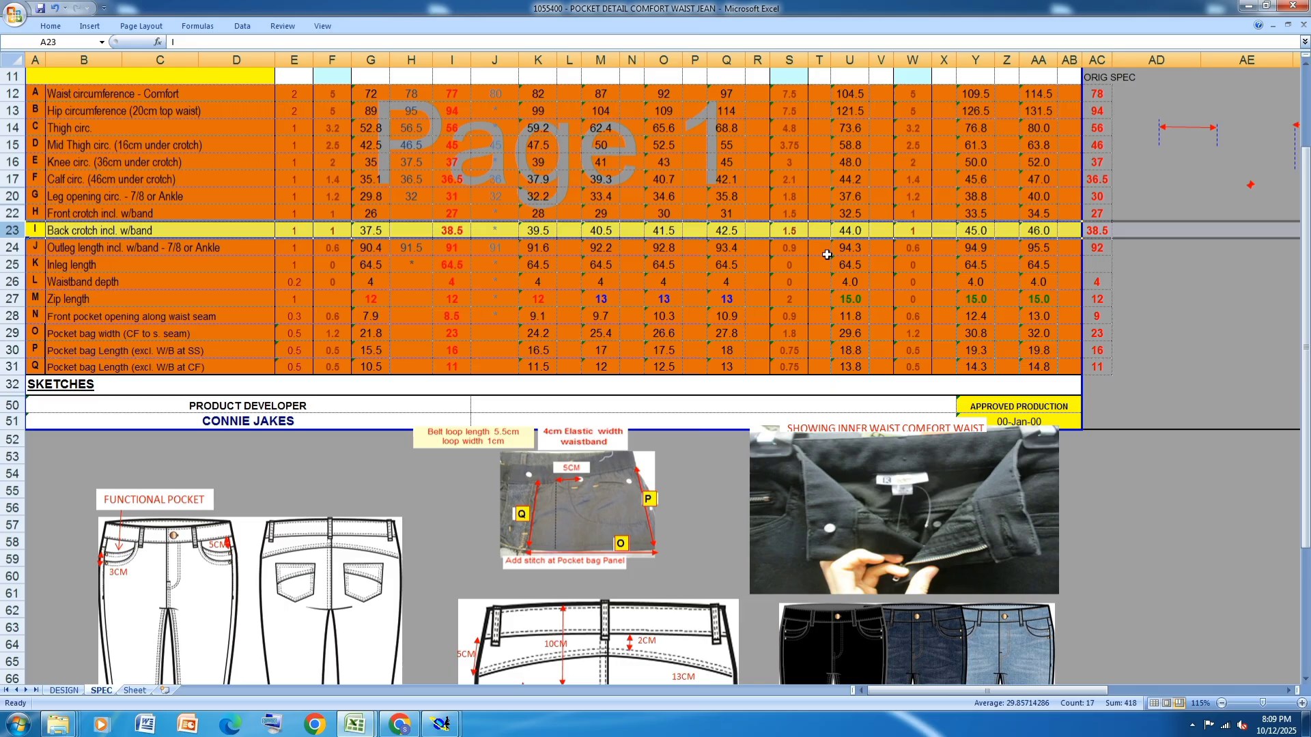
left_click(53, 26)
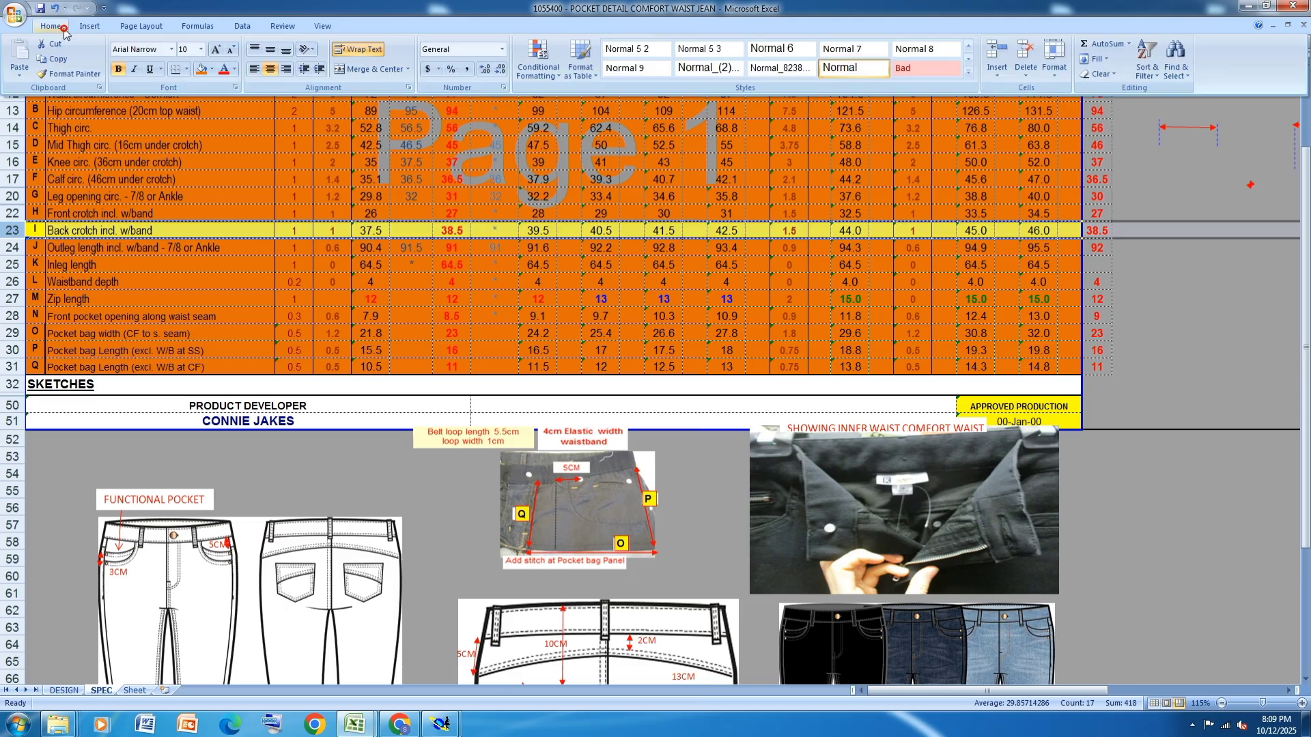
left_click(201, 70)
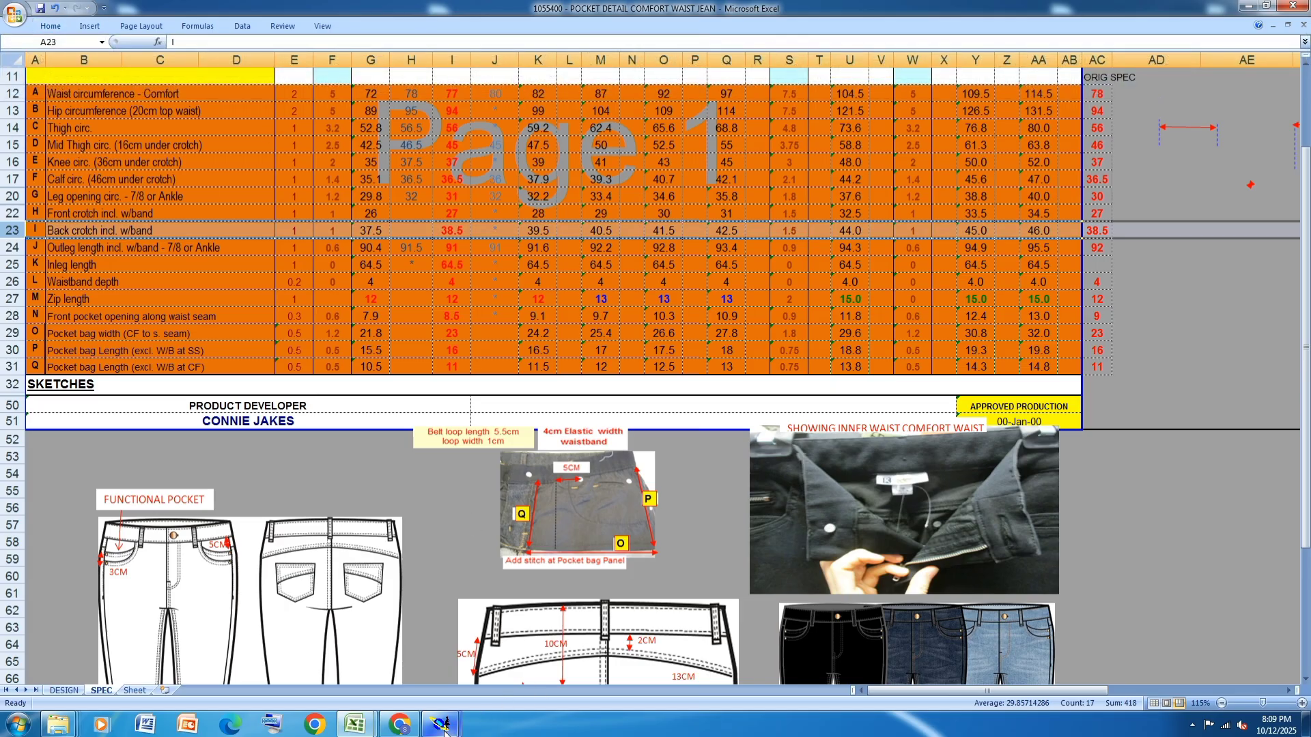
Back in Modaris, use ReportX to copy the front leg's waist and hip grading to the back leg's centre back and side seam points.
mouse_move(442, 723)
left_click(355, 645)
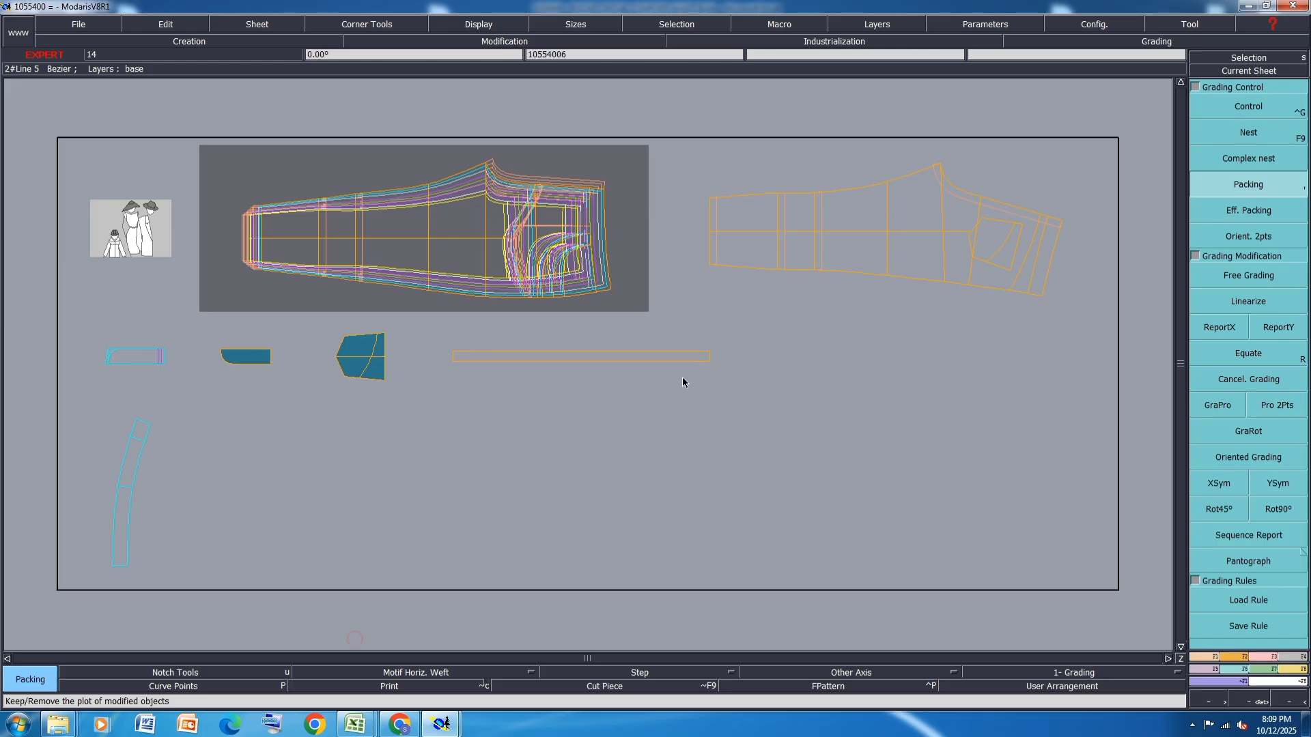
scroll(1027, 146, "up", 1)
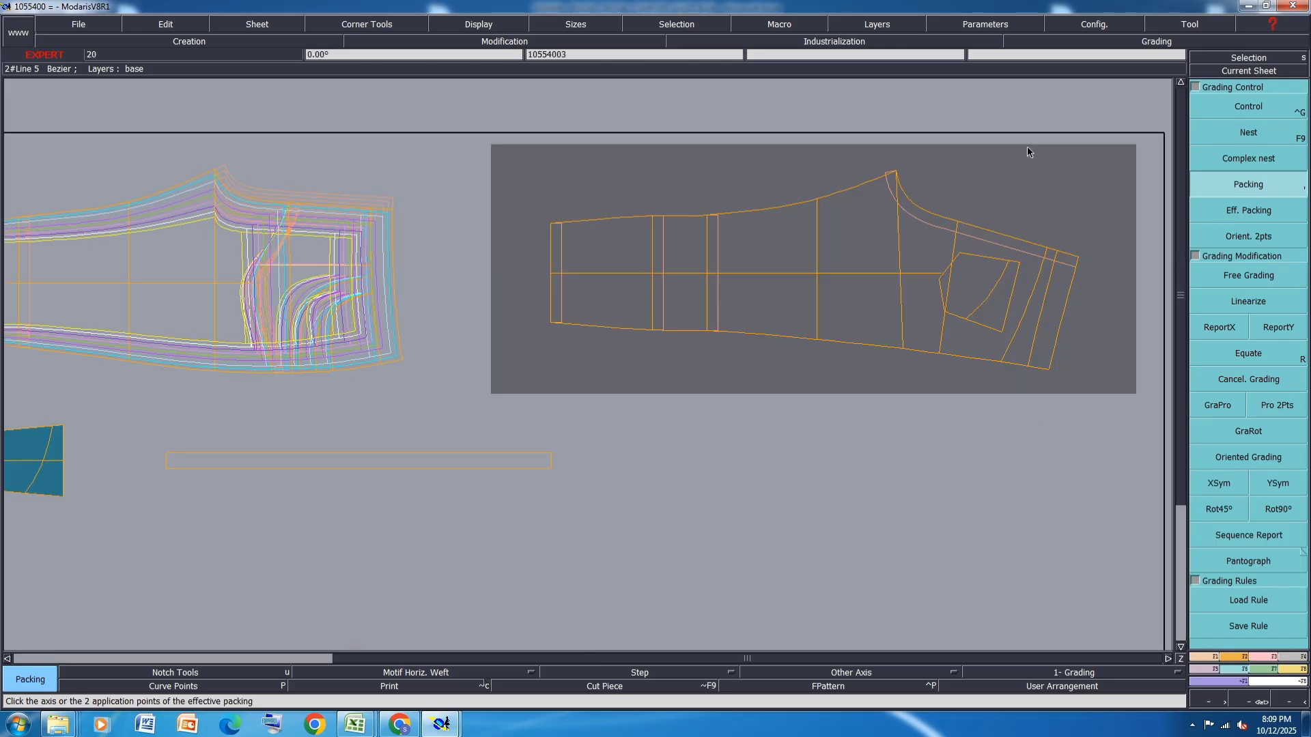
scroll(1027, 146, "down", 1)
scroll(1026, 146, "up", 1)
left_click(1219, 327)
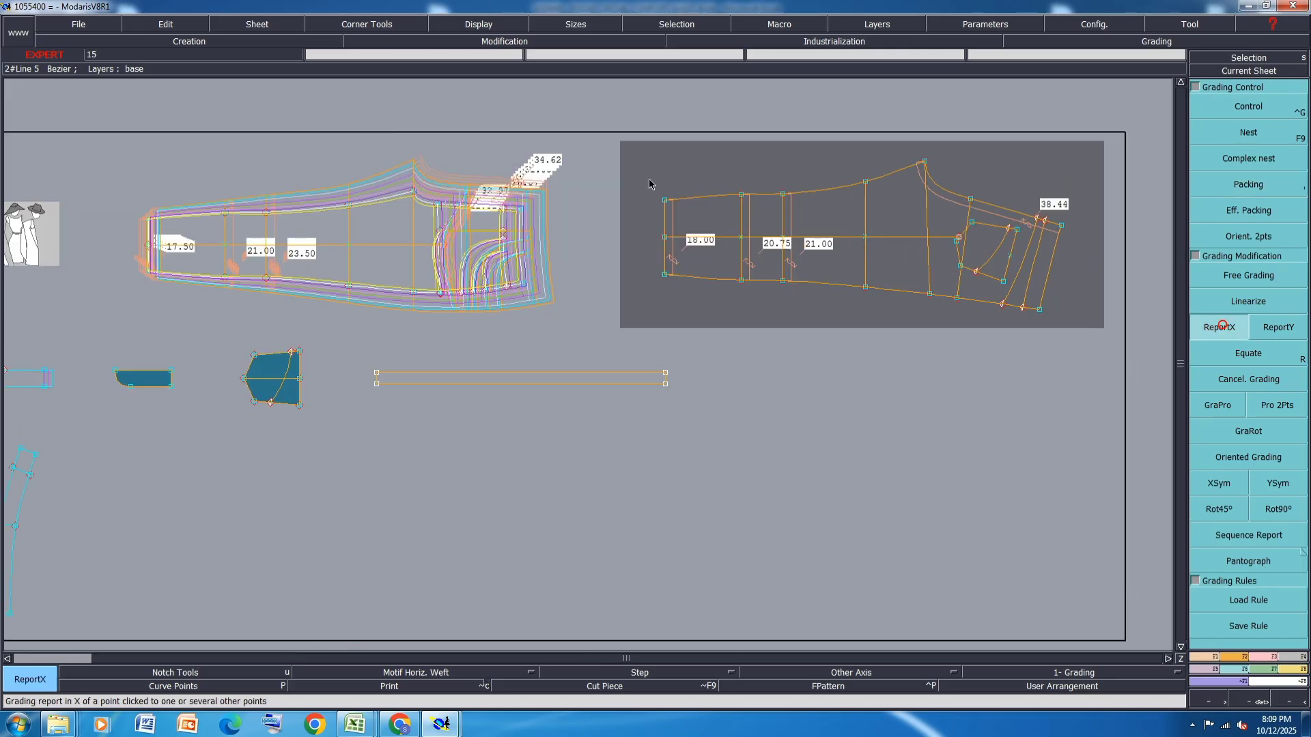
left_click(518, 214)
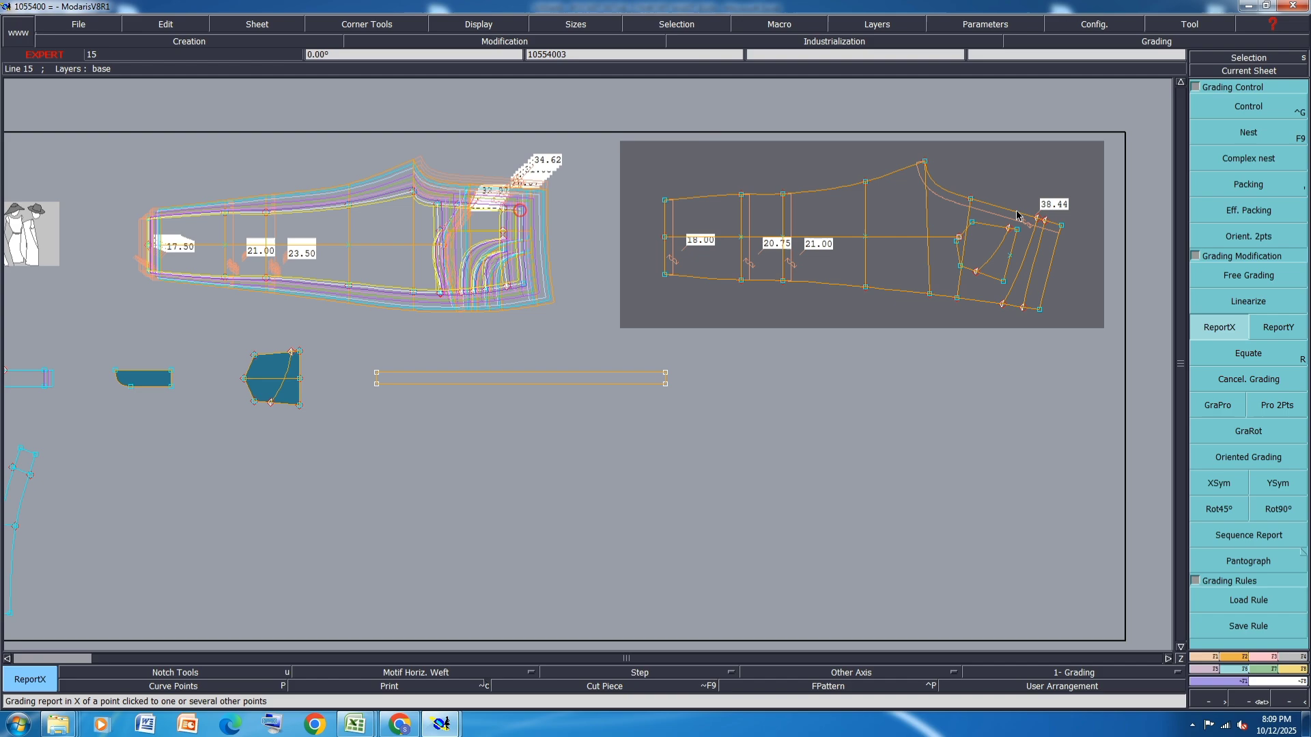
left_click(1062, 226)
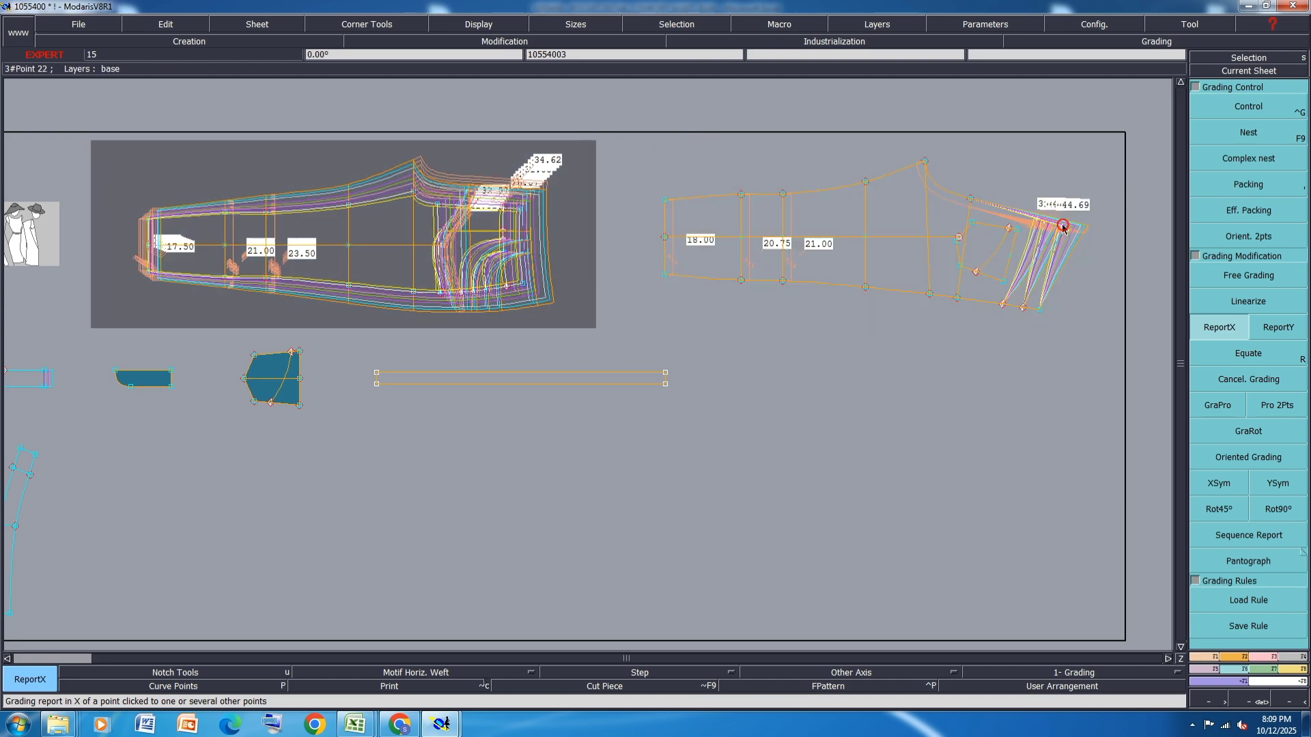
left_click(970, 200)
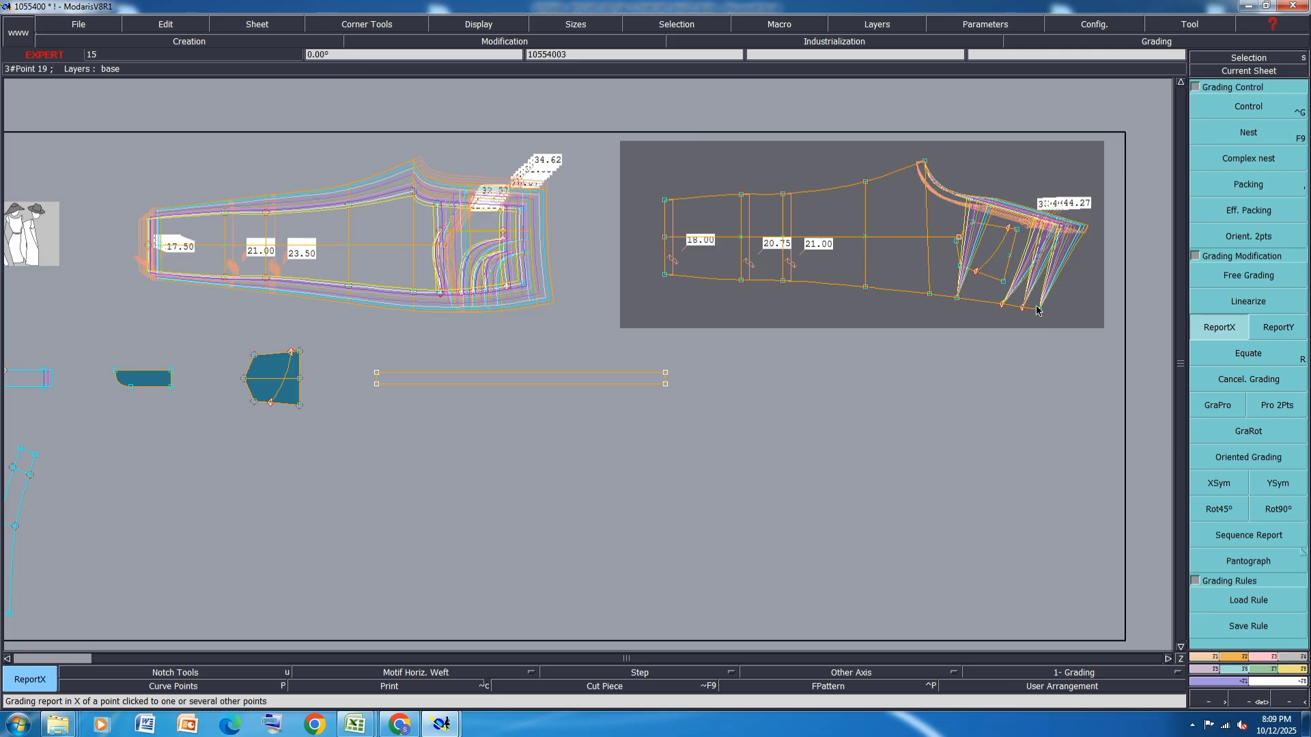
left_click(1038, 311)
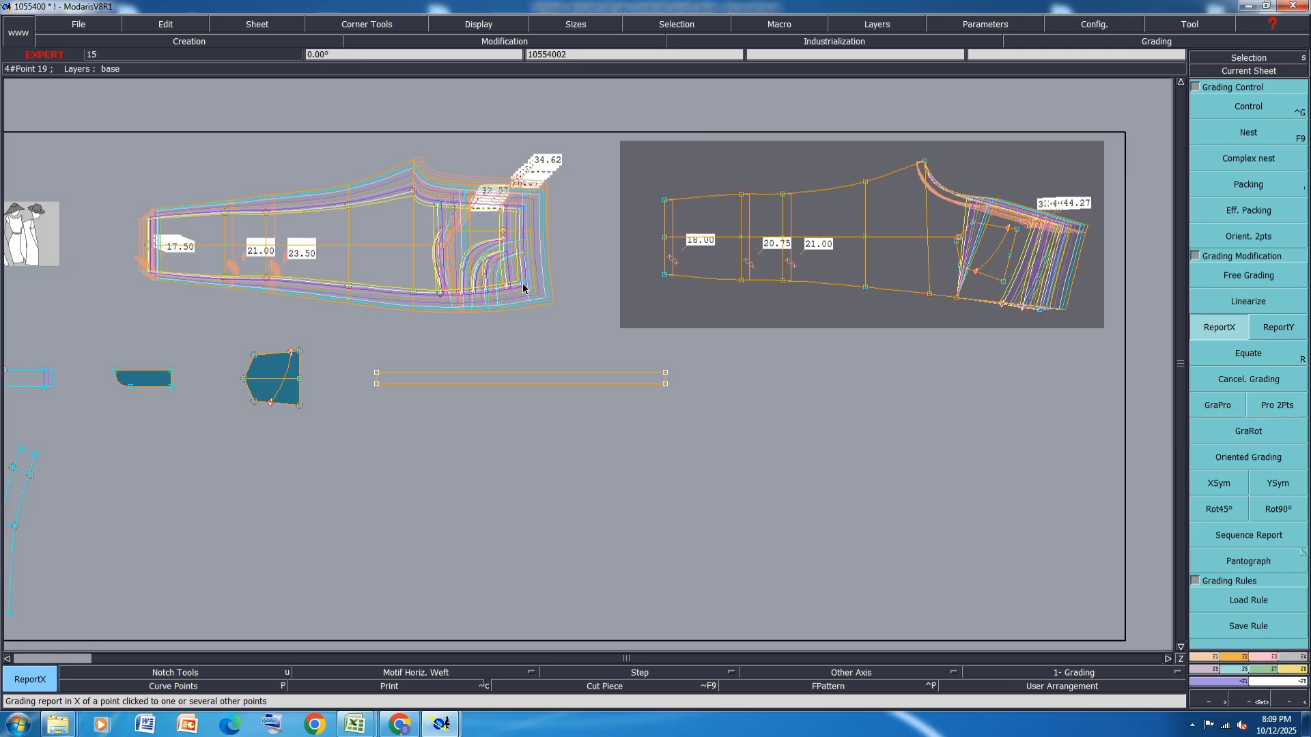
left_click(956, 299)
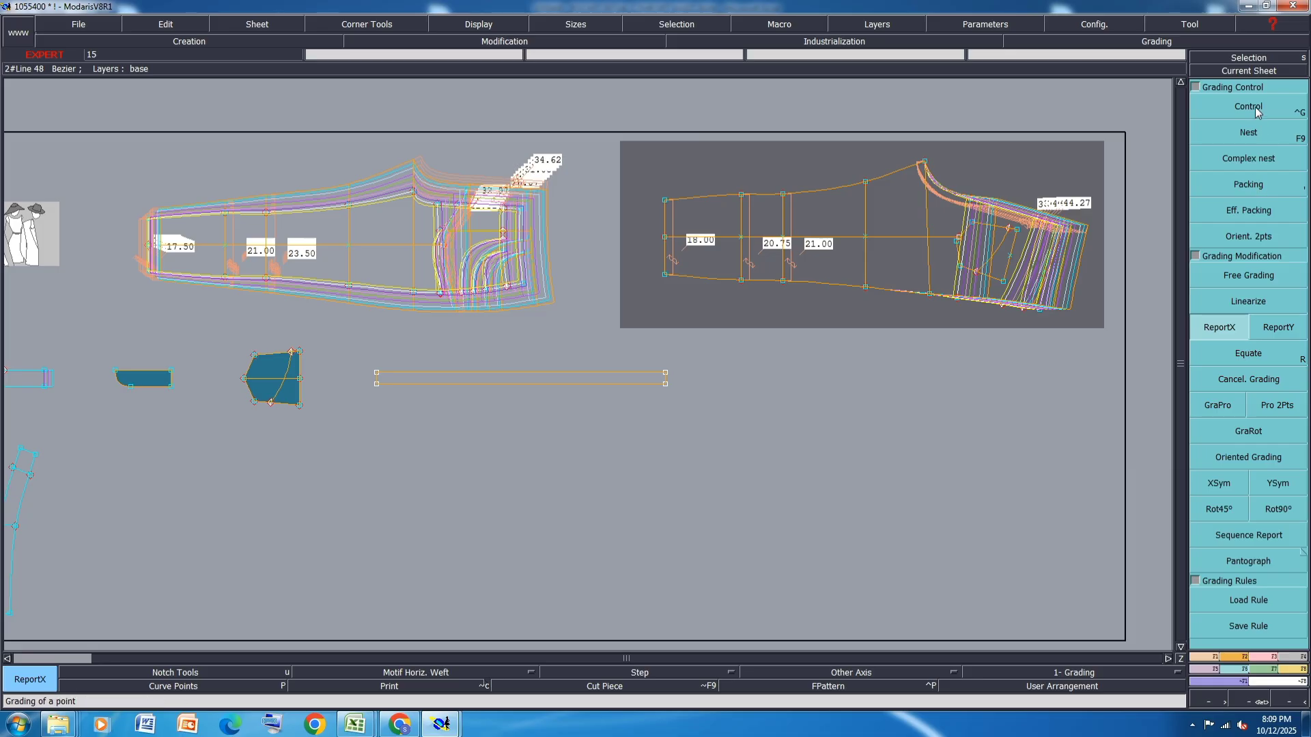
Use ReportY to copy the Y grading of the front leg's side seam waist and hip points to the matching back leg points.
left_click(1278, 328)
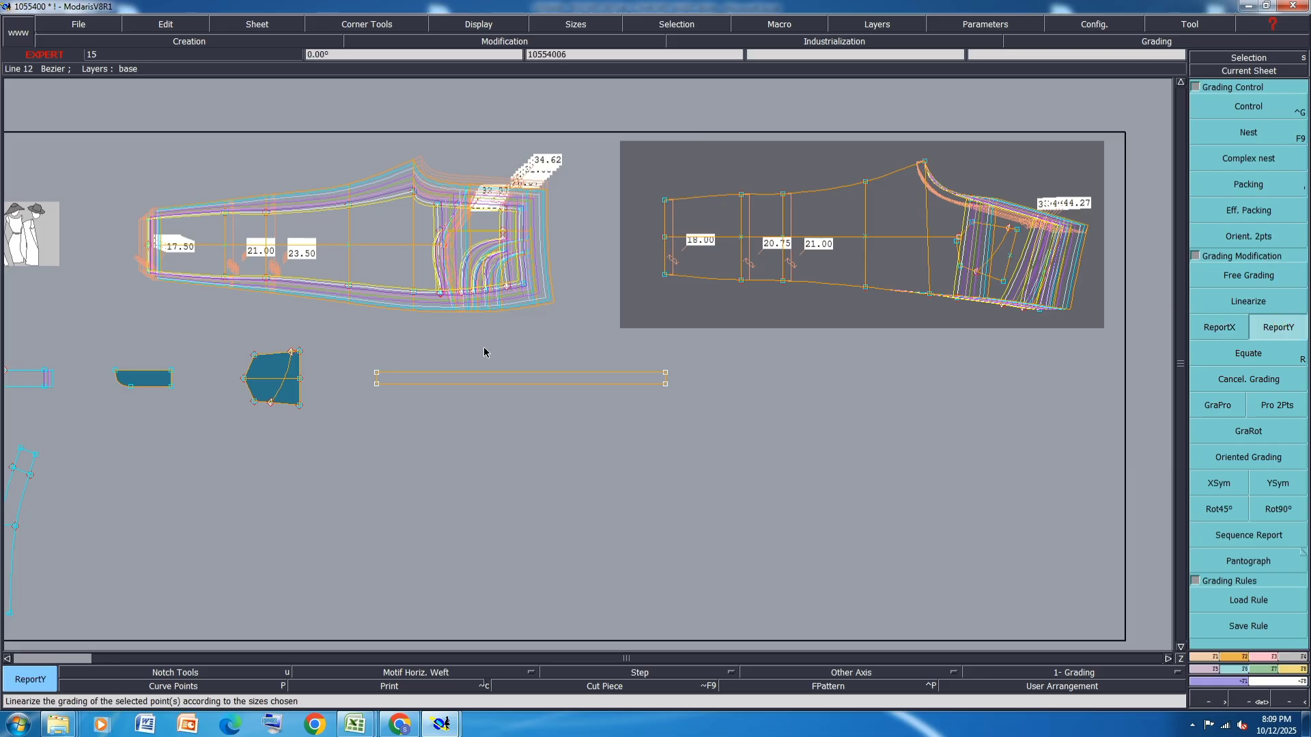
scroll(527, 302, "up", 2)
scroll(645, 298, "down", 4)
scroll(707, 300, "up", 2)
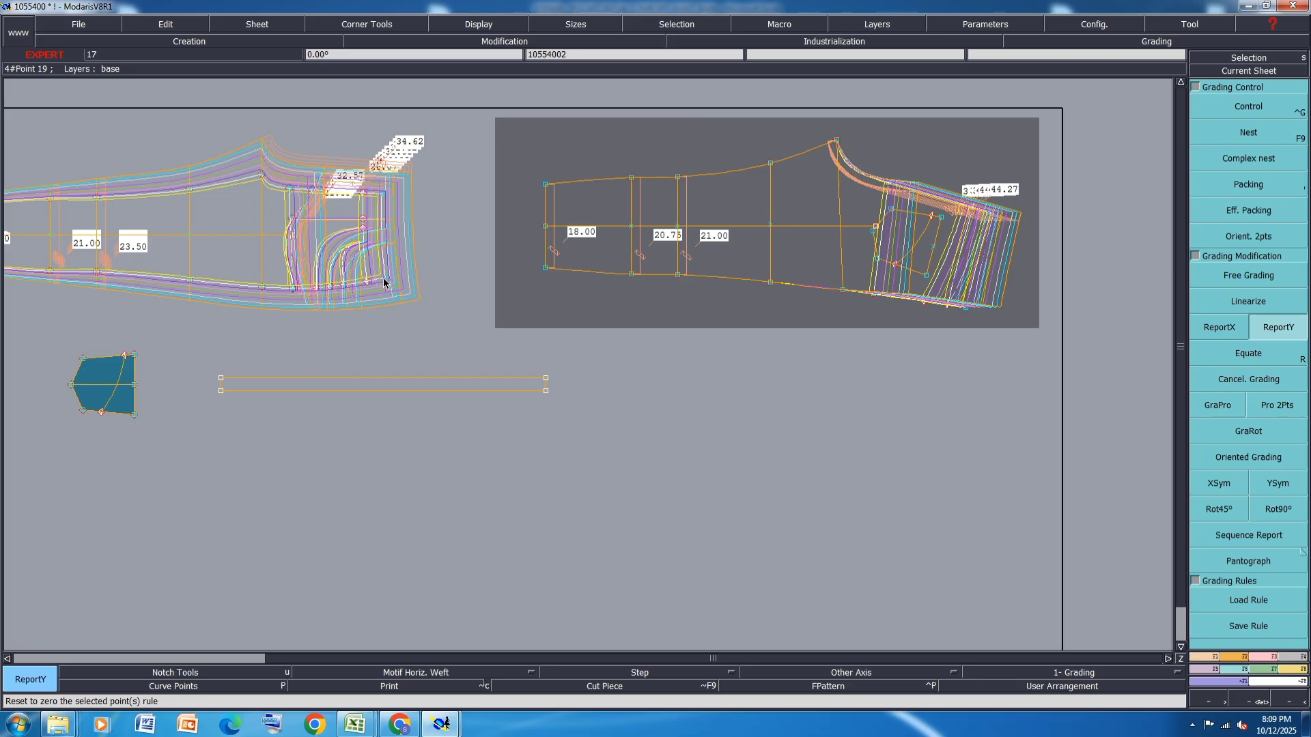
left_click(966, 311)
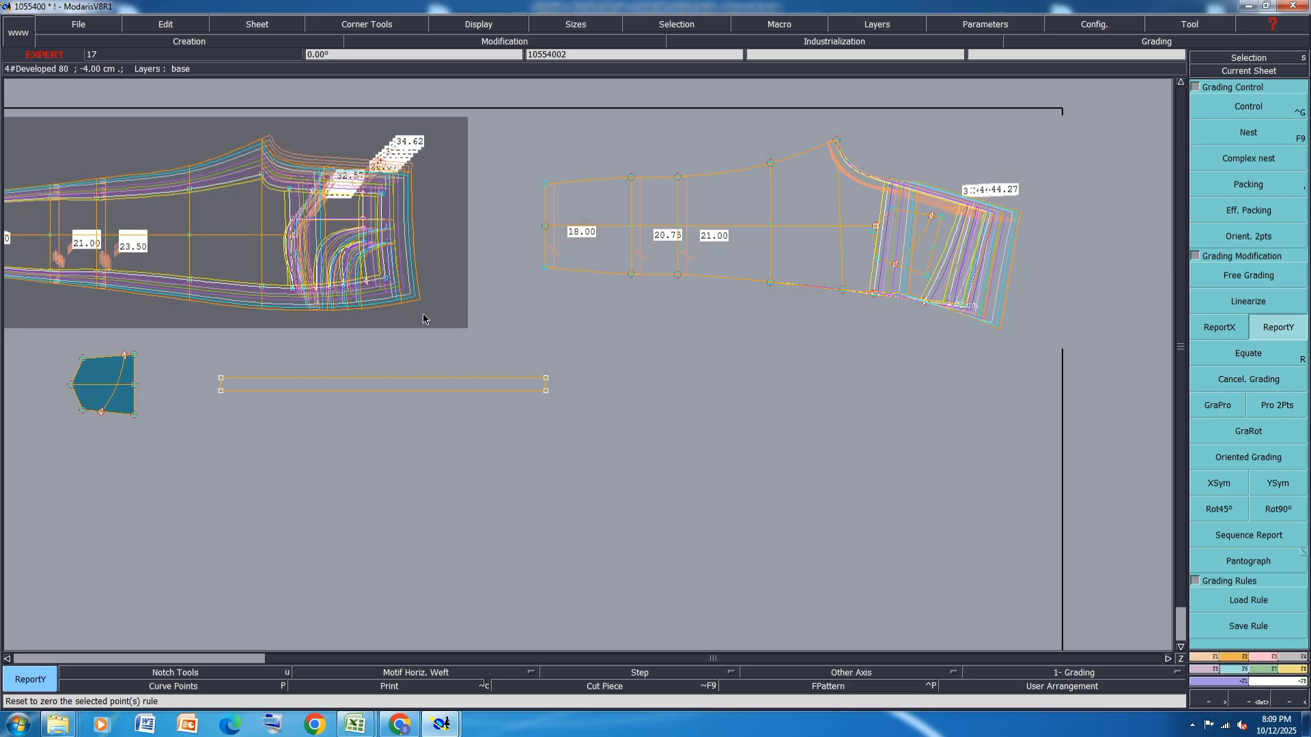
scroll(313, 297, "up", 4)
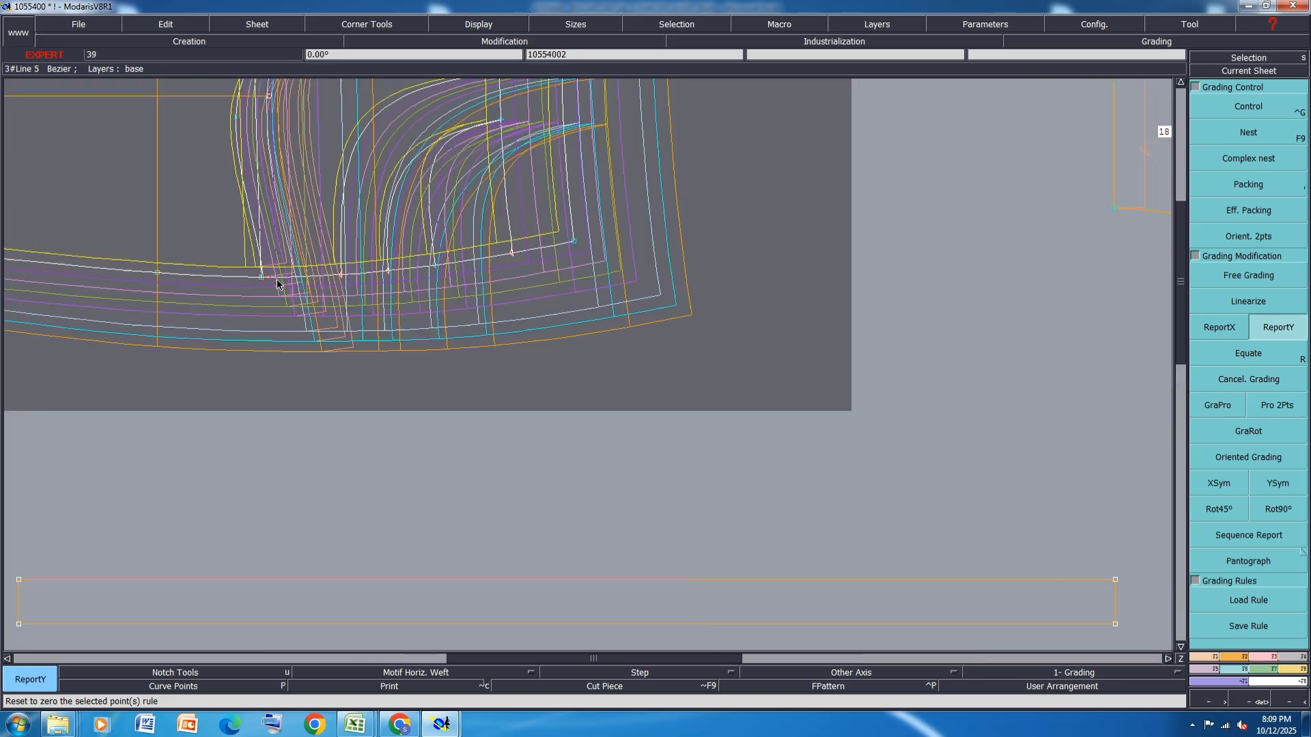
scroll(242, 268, "down", 4)
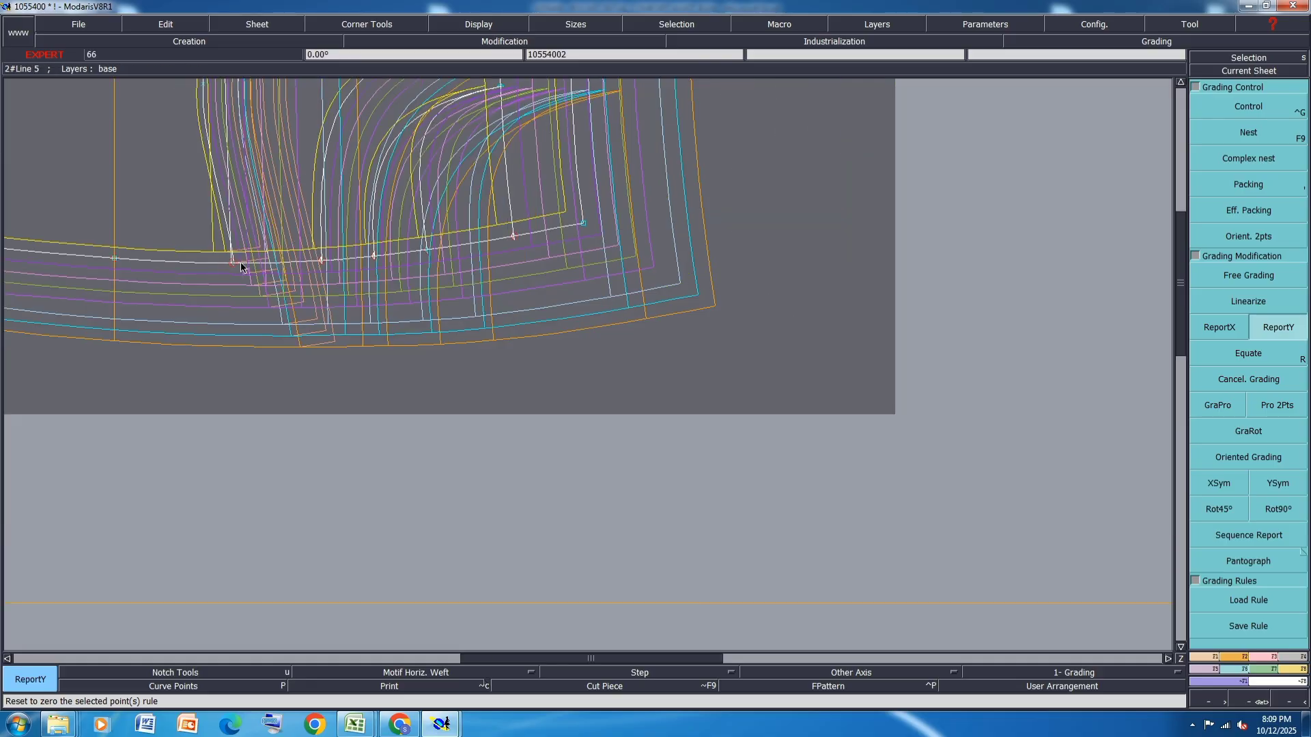
scroll(243, 268, "down", 2)
scroll(691, 263, "up", 4)
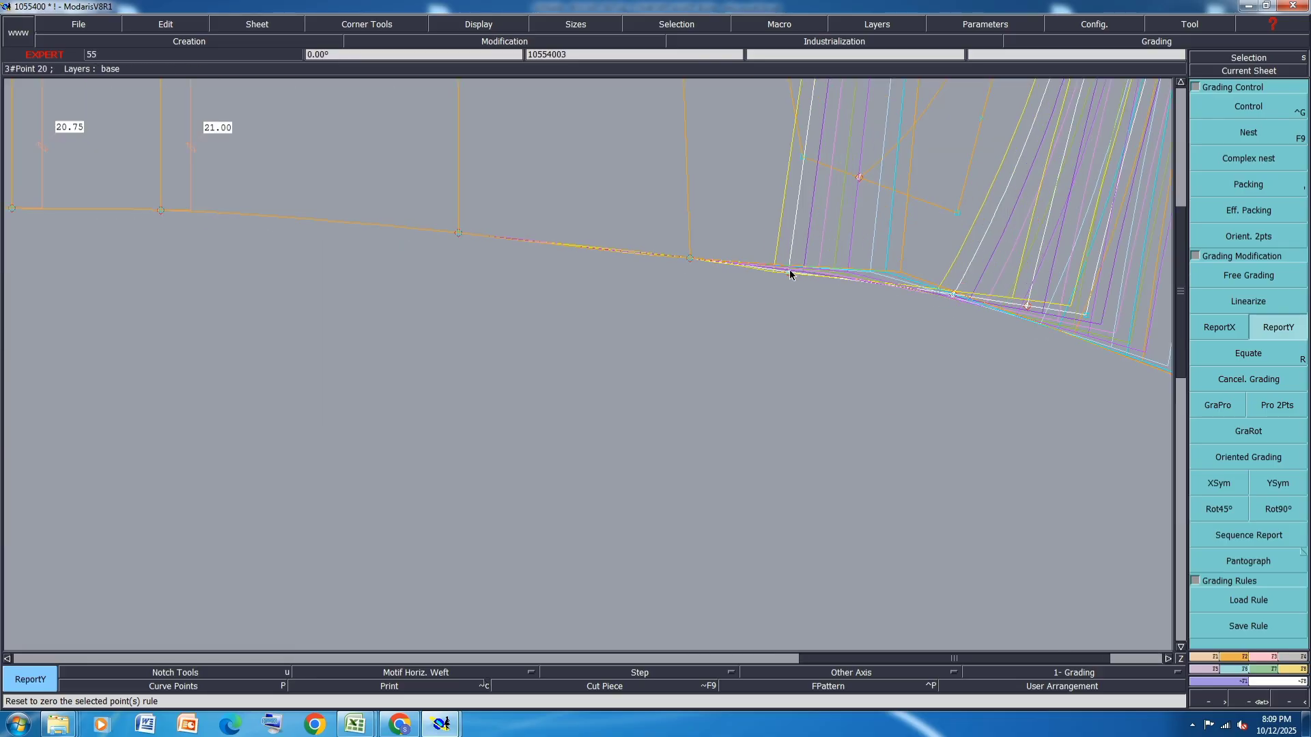
scroll(826, 318, "down", 5)
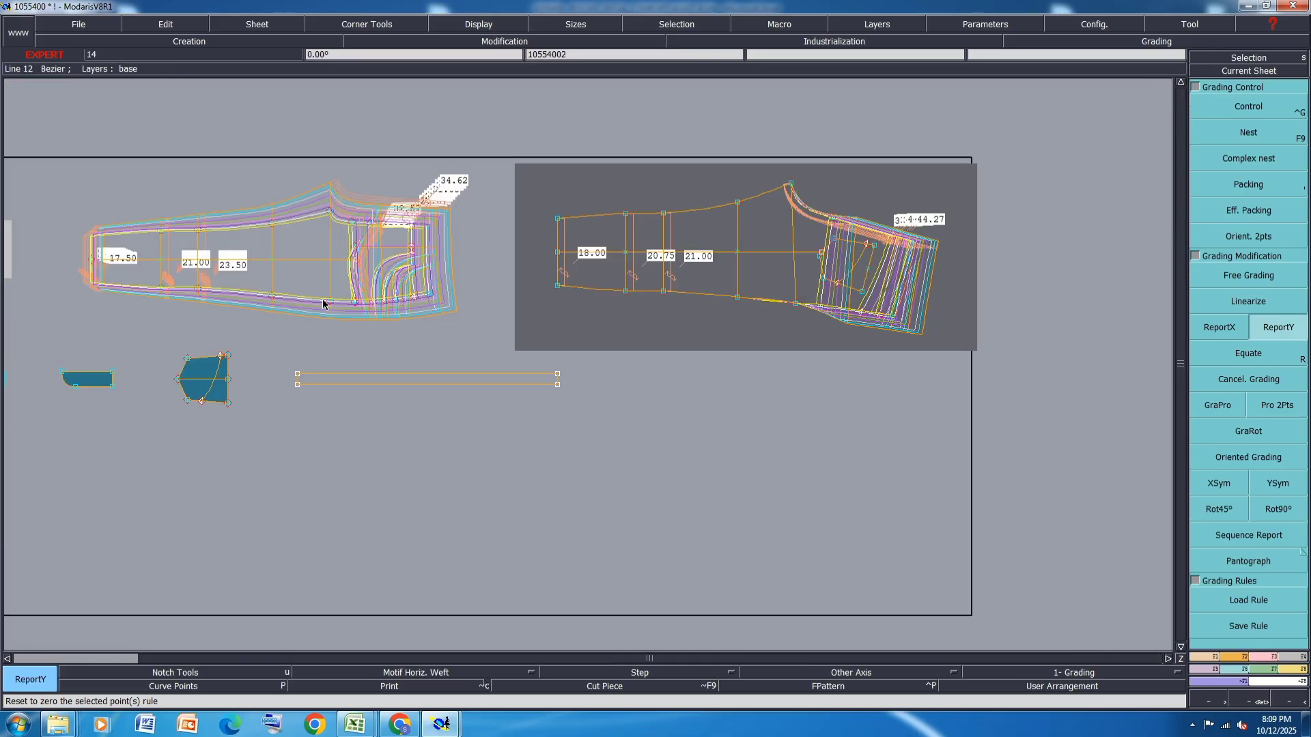
Copy the Y grading of the front leg's side seam at mid thigh, knee, calf and hem to the back leg's side seam.
left_click(271, 296)
left_click(741, 300)
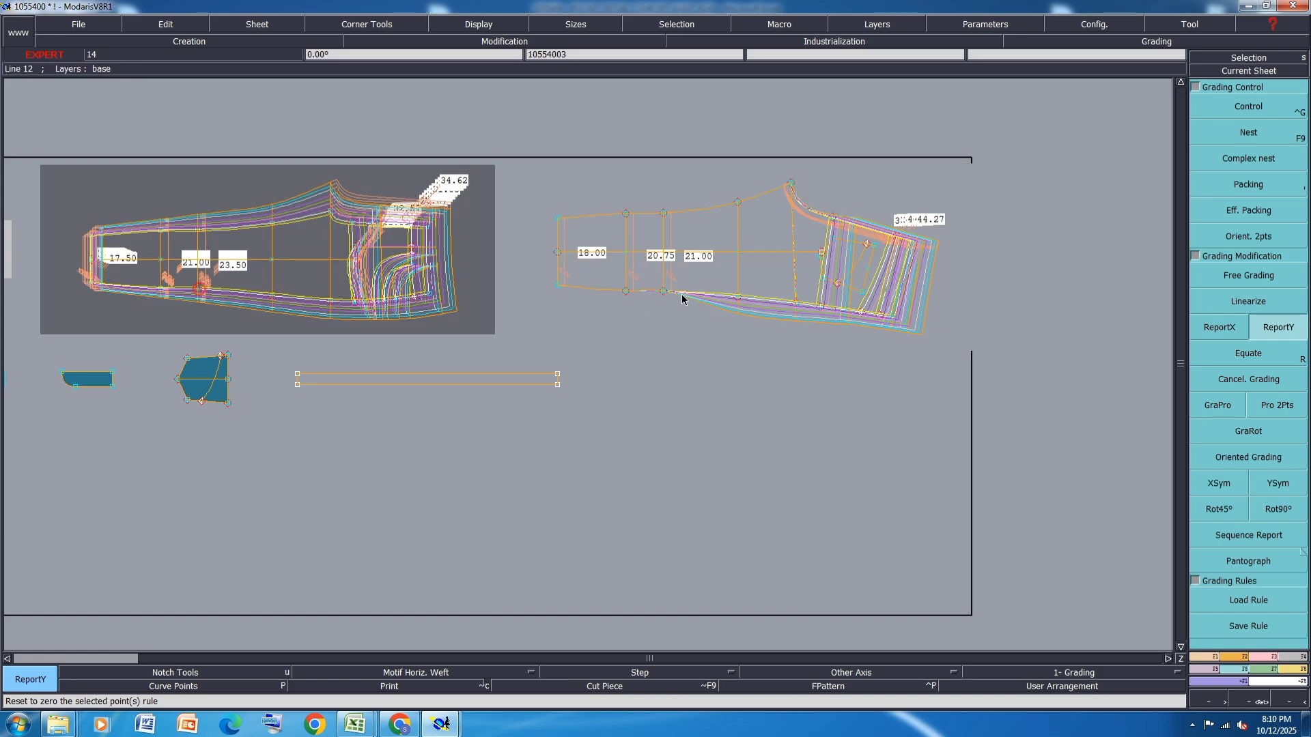
left_click(662, 291)
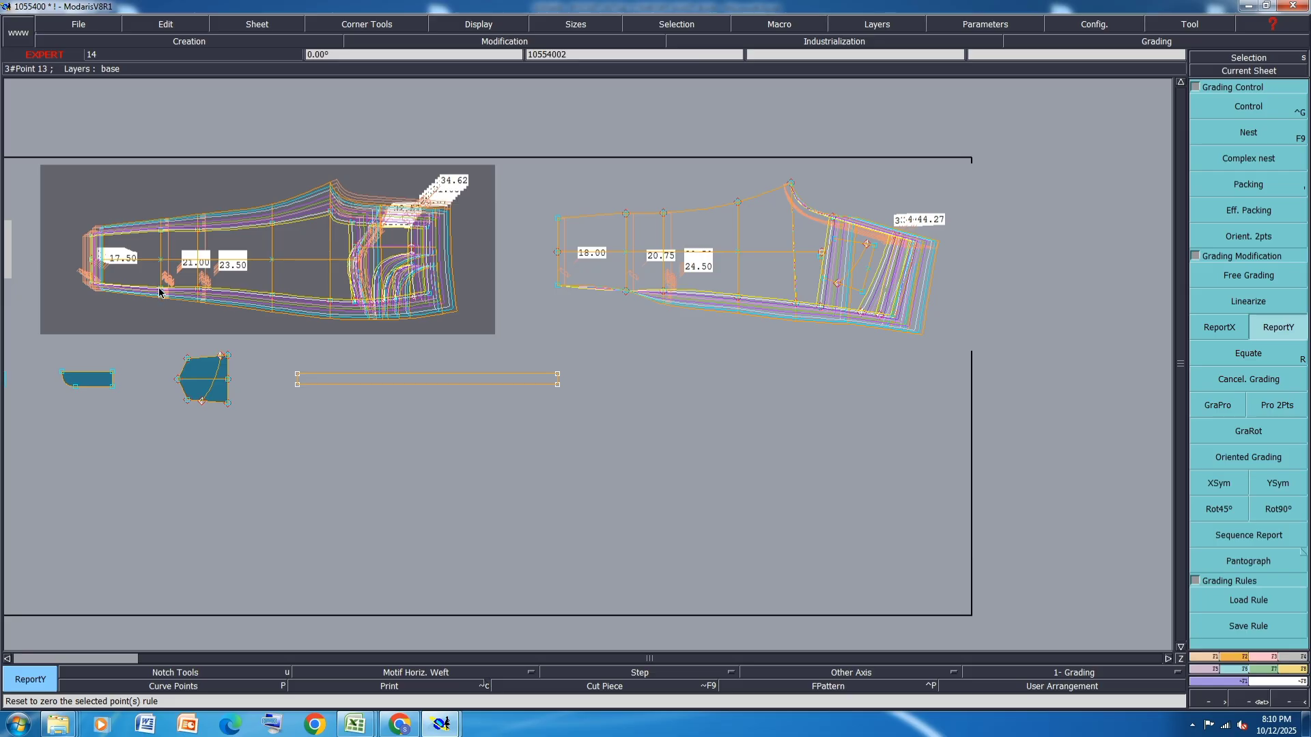
left_click(626, 292)
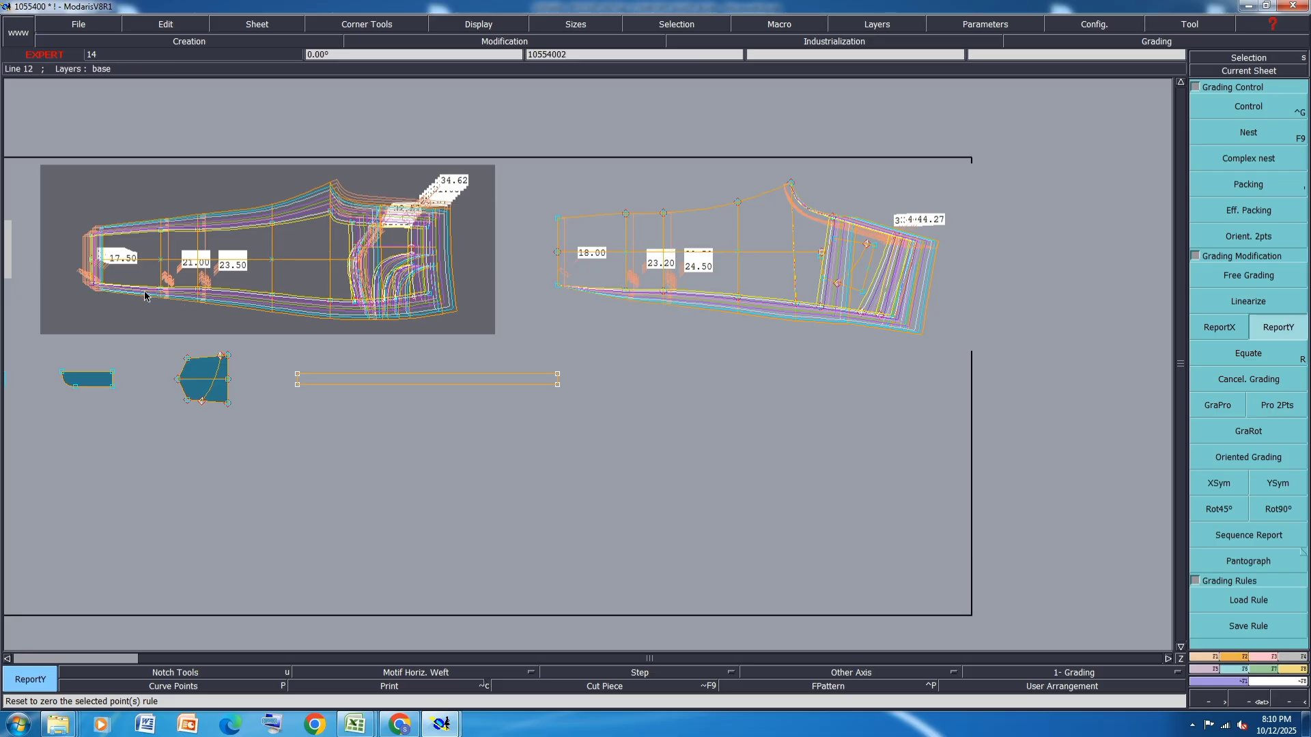
left_click(559, 288)
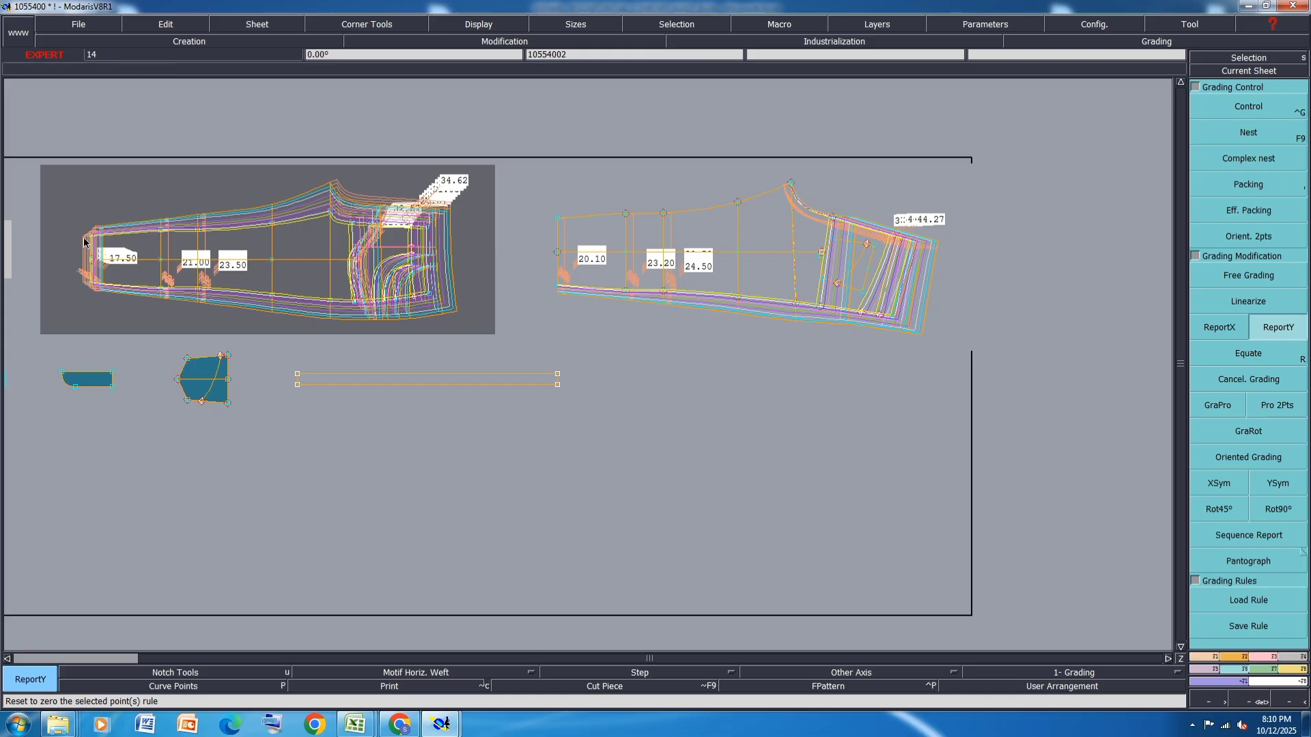
Copy the Y grading of the front leg's inseam hem, calf, knee, mid thigh and crotch points to the matching back leg points.
left_click(557, 220)
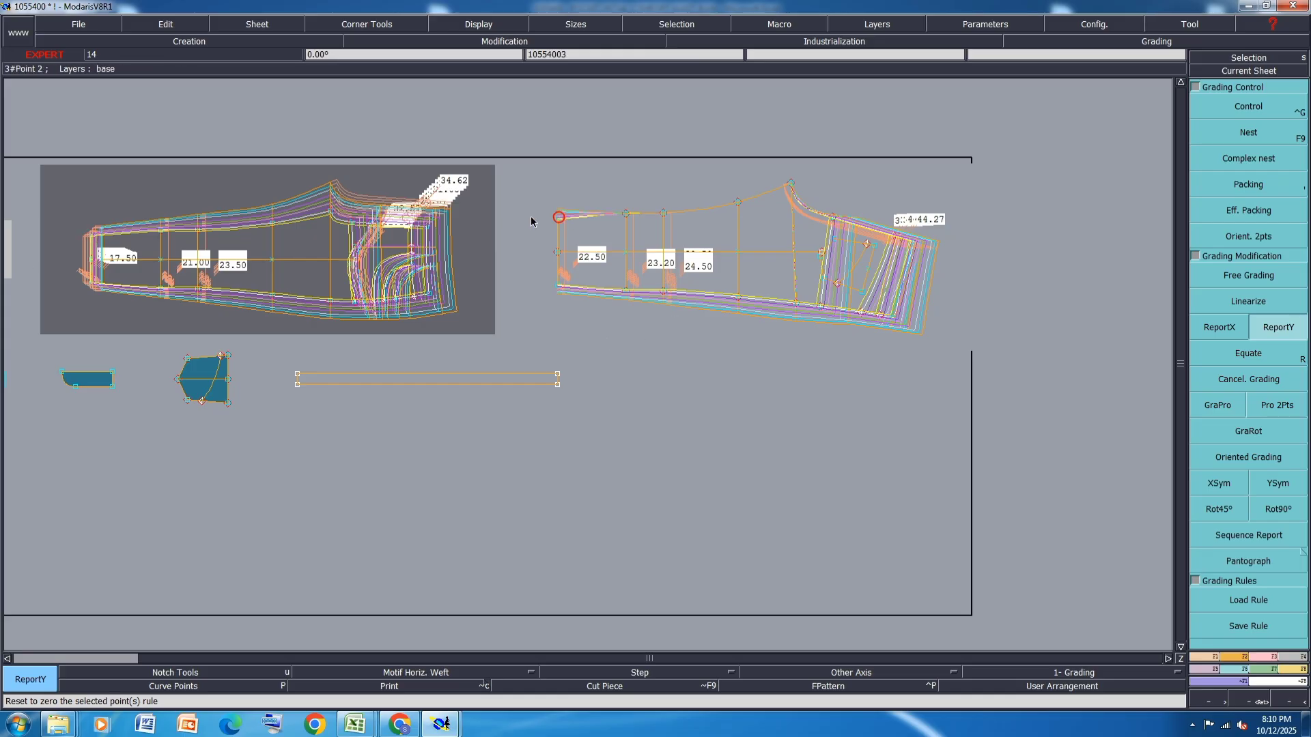
left_click(624, 215)
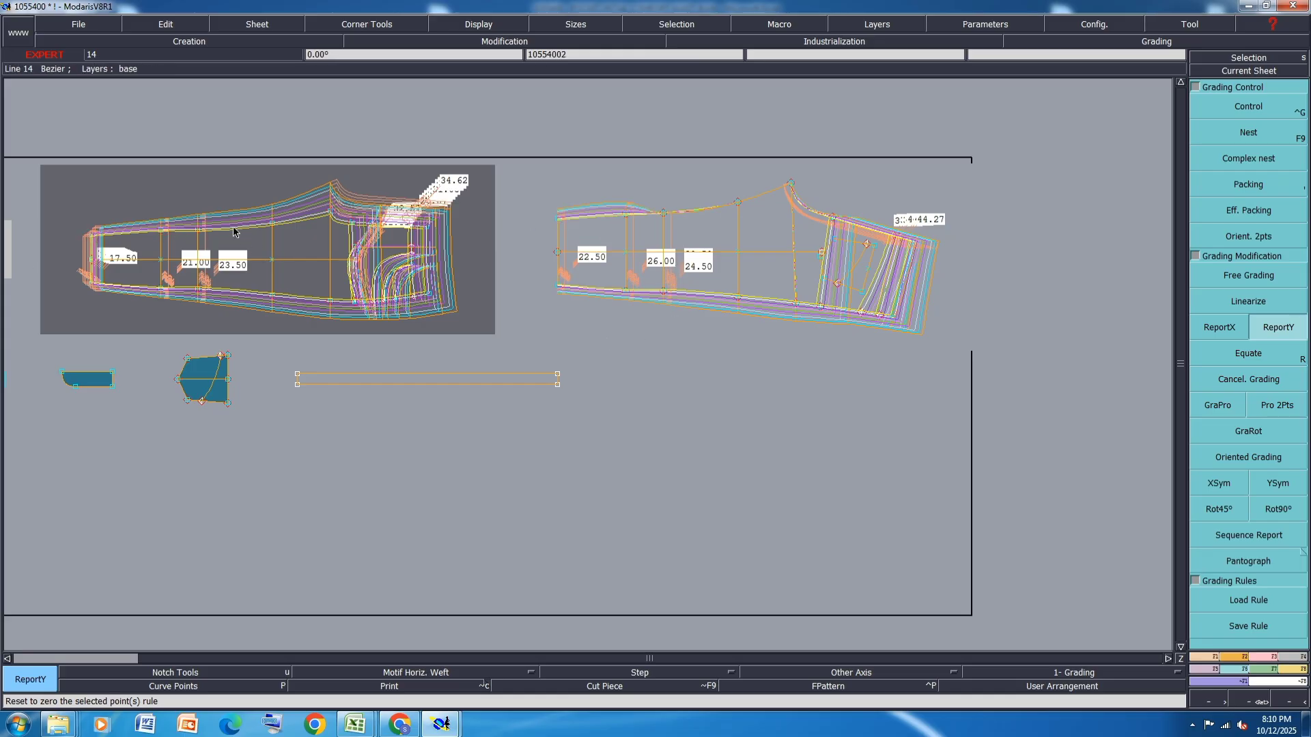
left_click(665, 215)
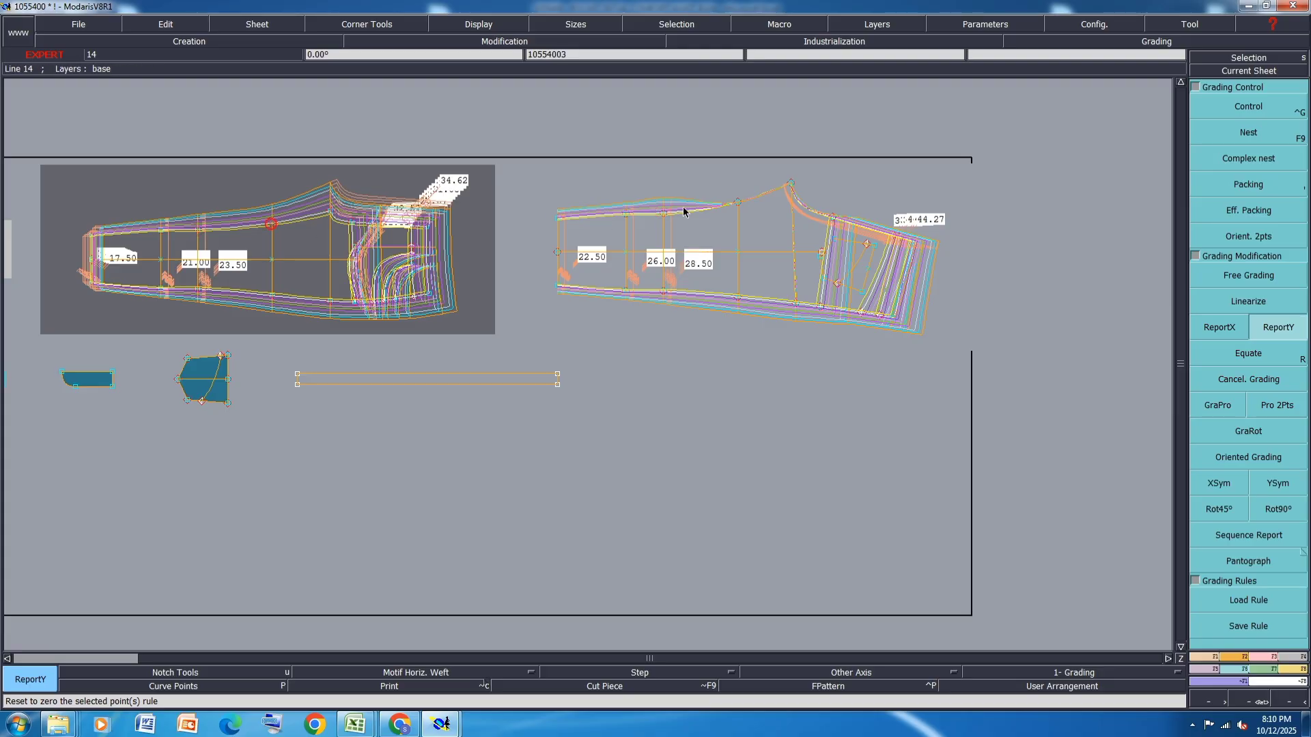
left_click(738, 202)
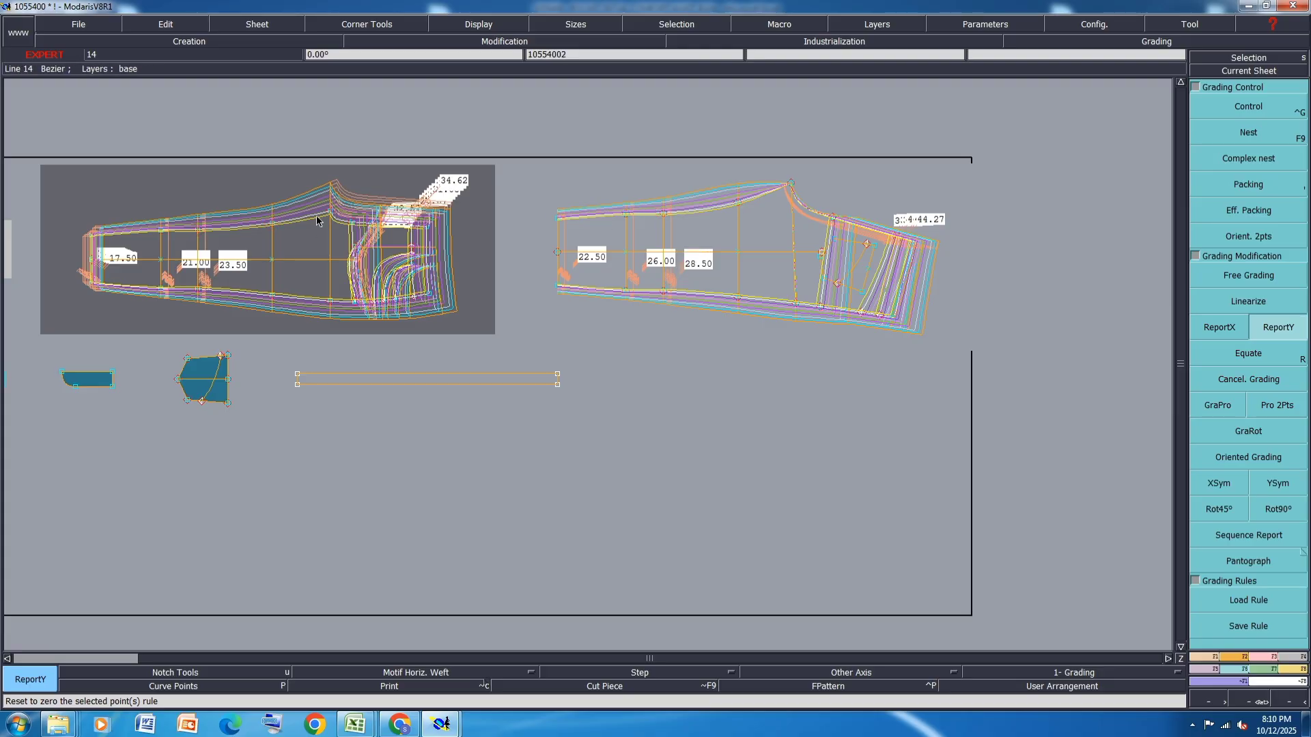
left_click(790, 183)
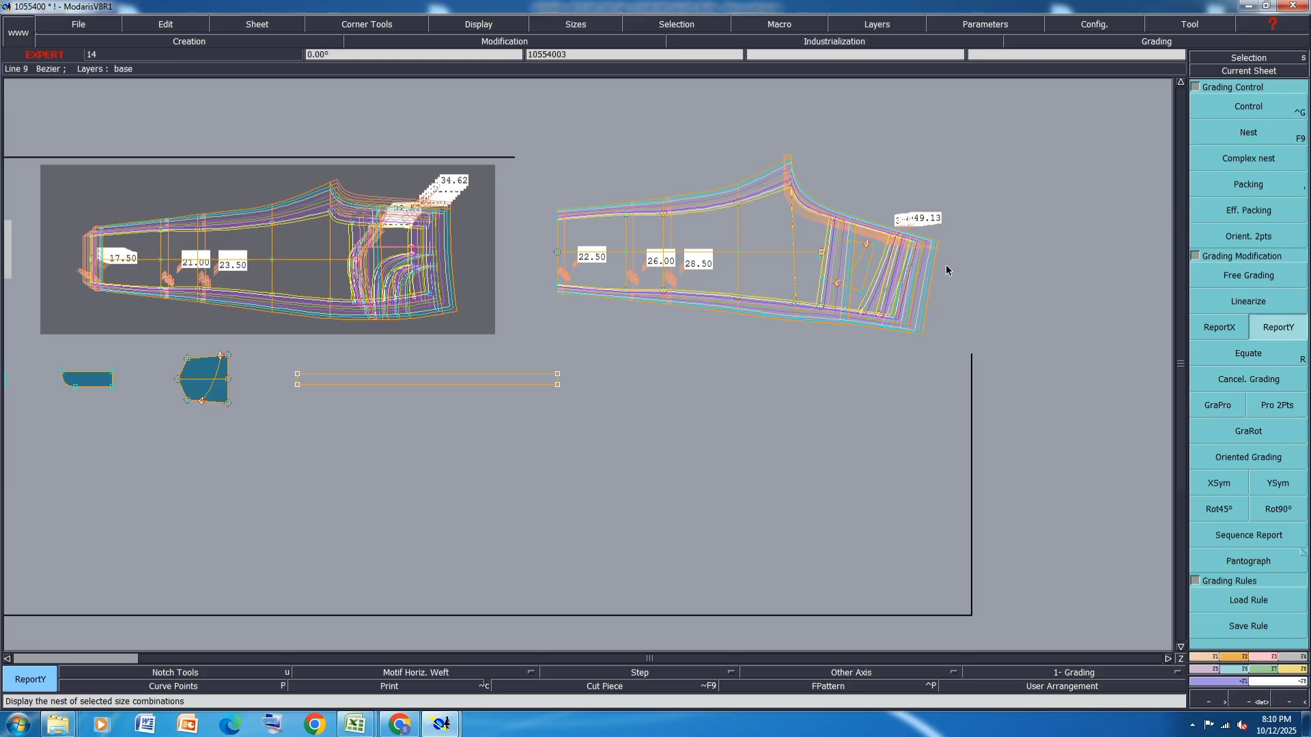
Pack the front leg's graded sizes on its side seam waist point to compare the side seam shapes.
scroll(948, 279, "up", 5)
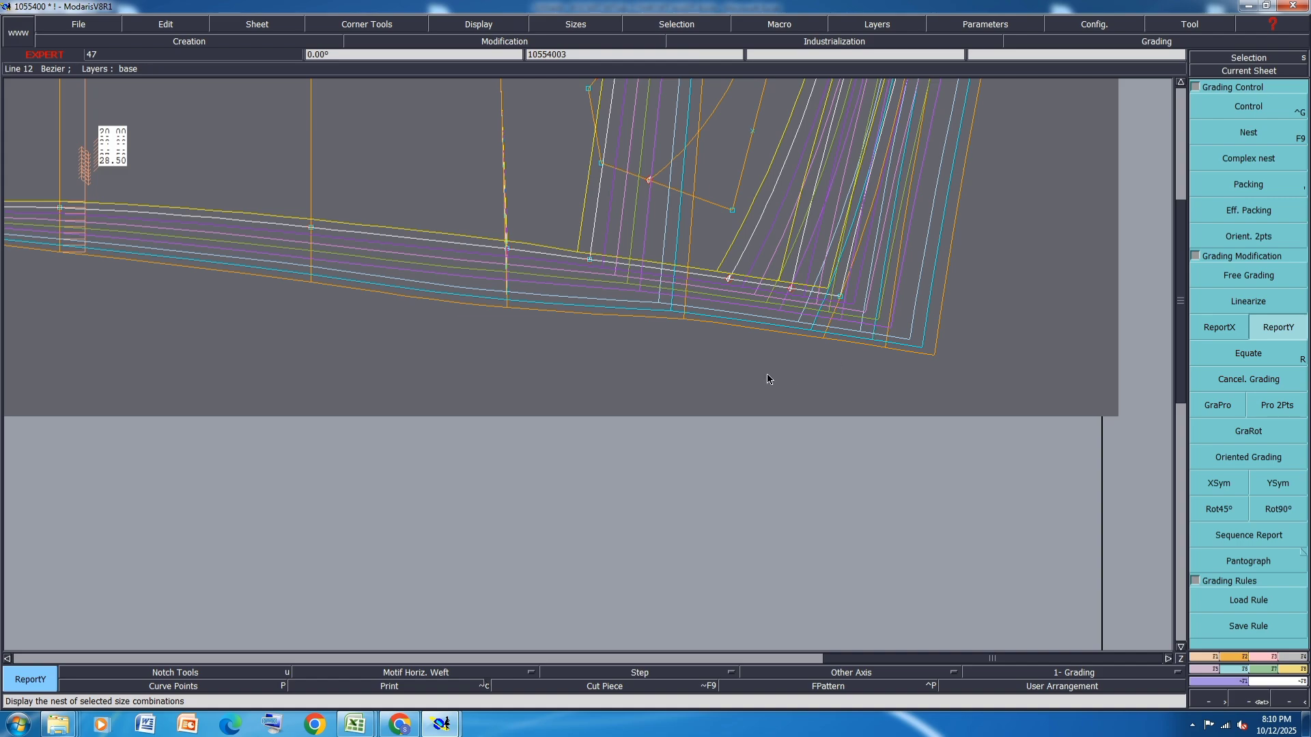
scroll(765, 379, "down", 3)
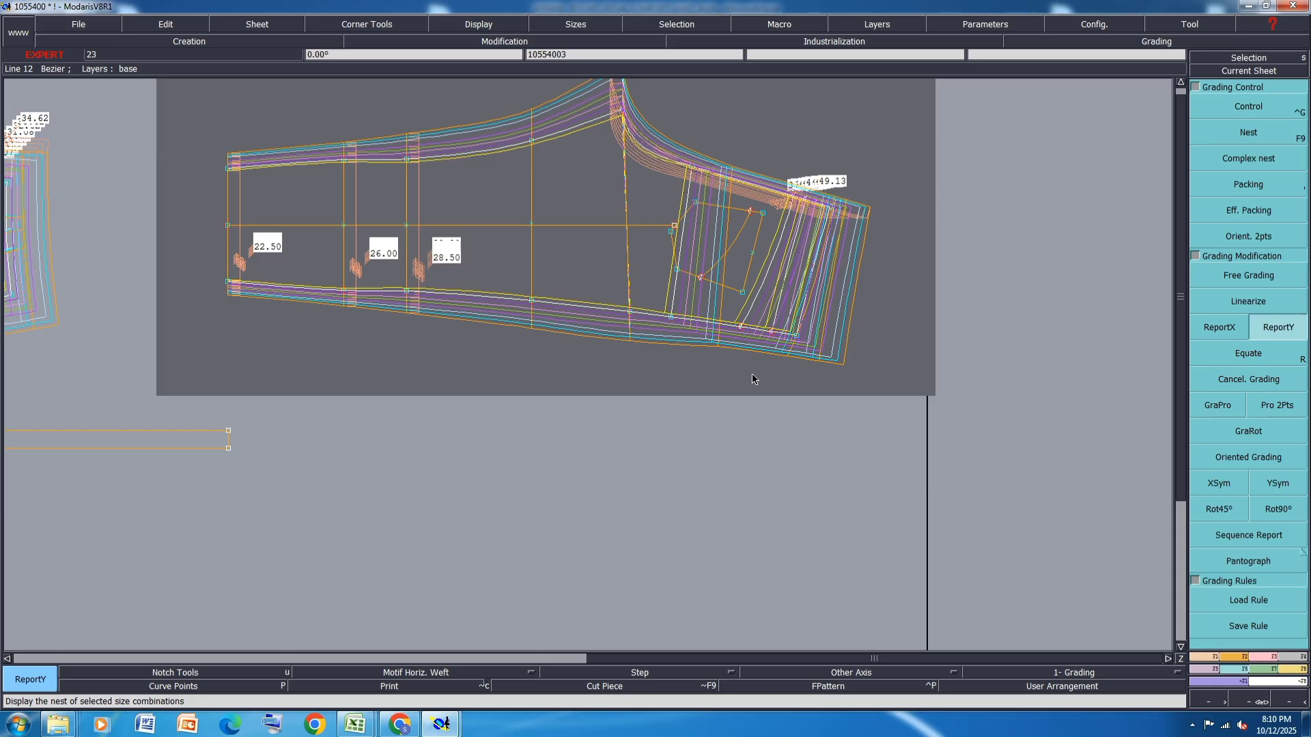
key("comma")
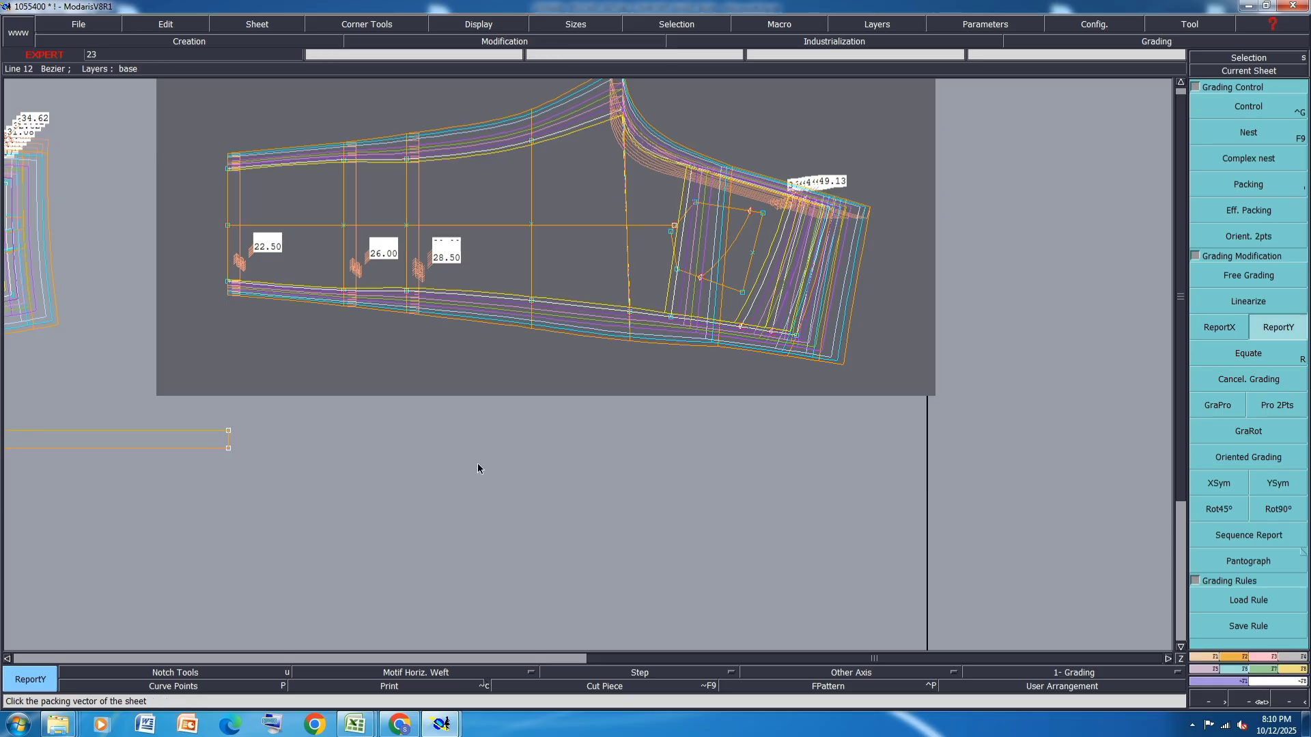
scroll(877, 407, "down", 3)
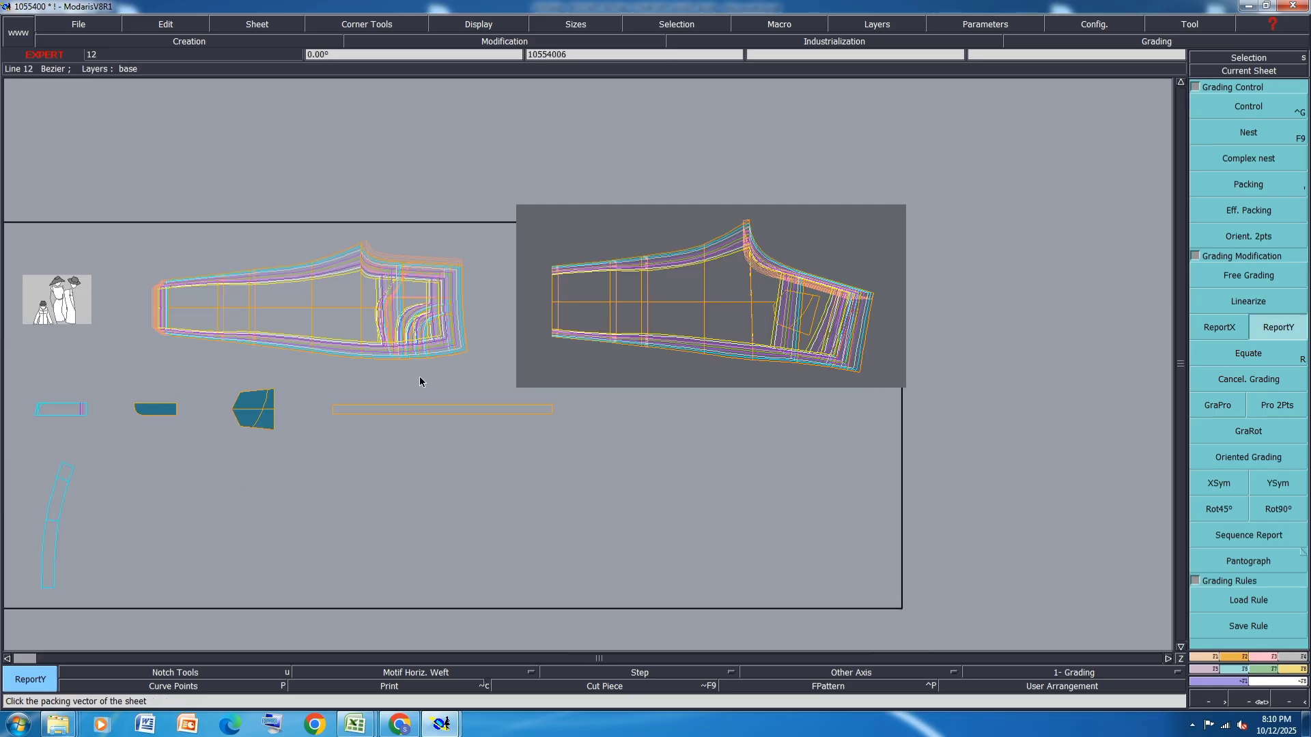
scroll(420, 381, "up", 5)
left_click(1264, 186)
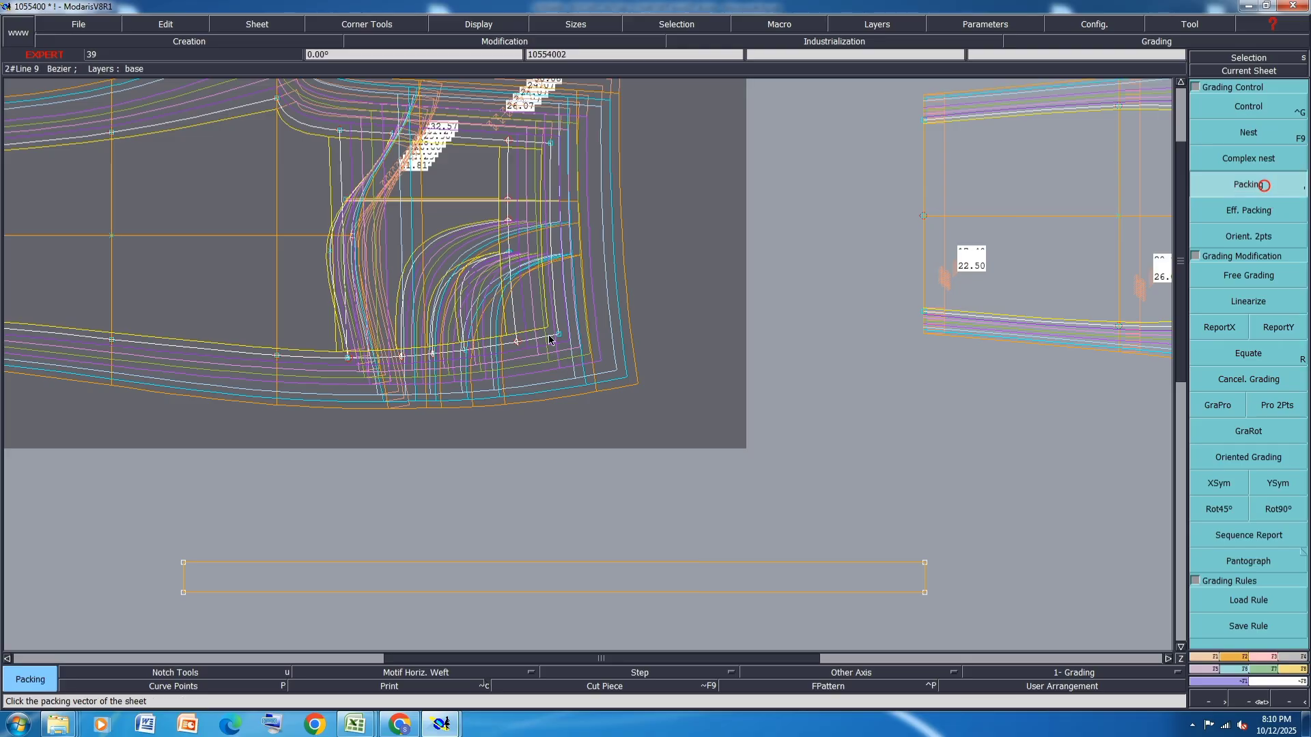
left_click(558, 336)
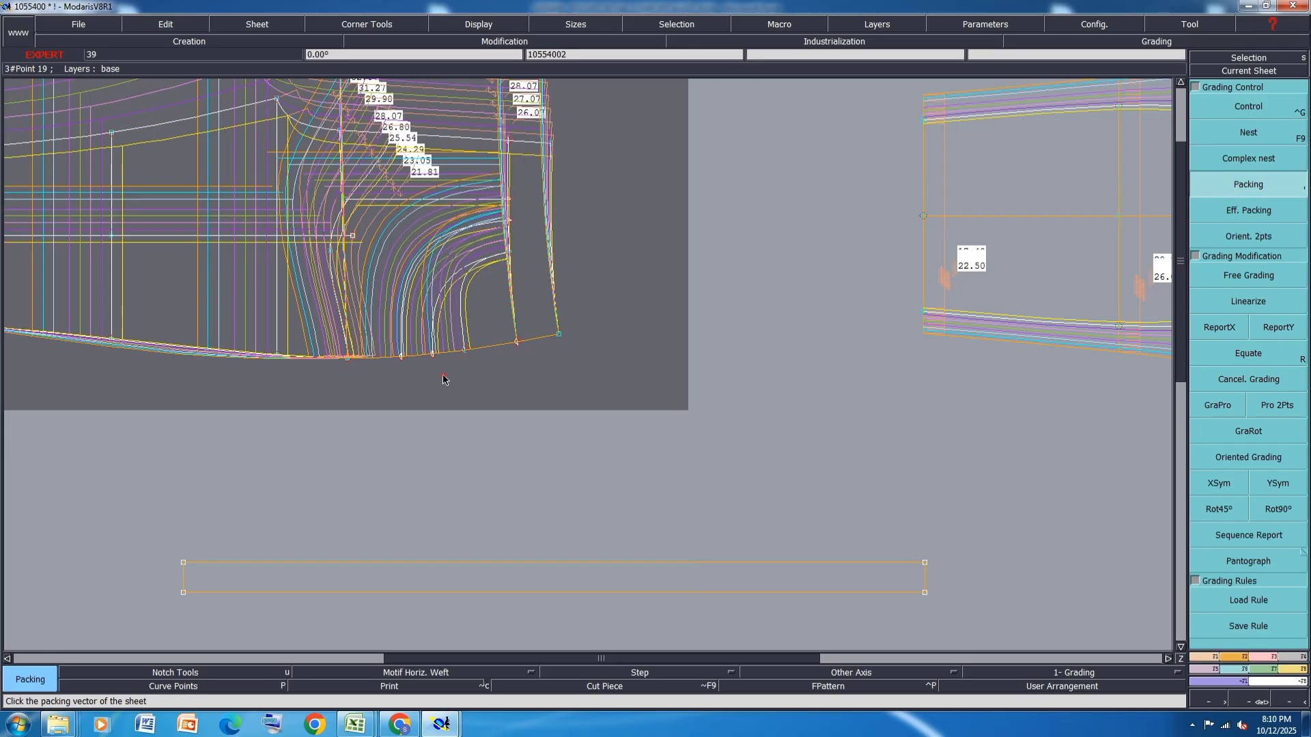
Examine the back leg's nested sizes along the side seam between hip and waist.
scroll(443, 379, "down", 5)
scroll(717, 417, "up", 3)
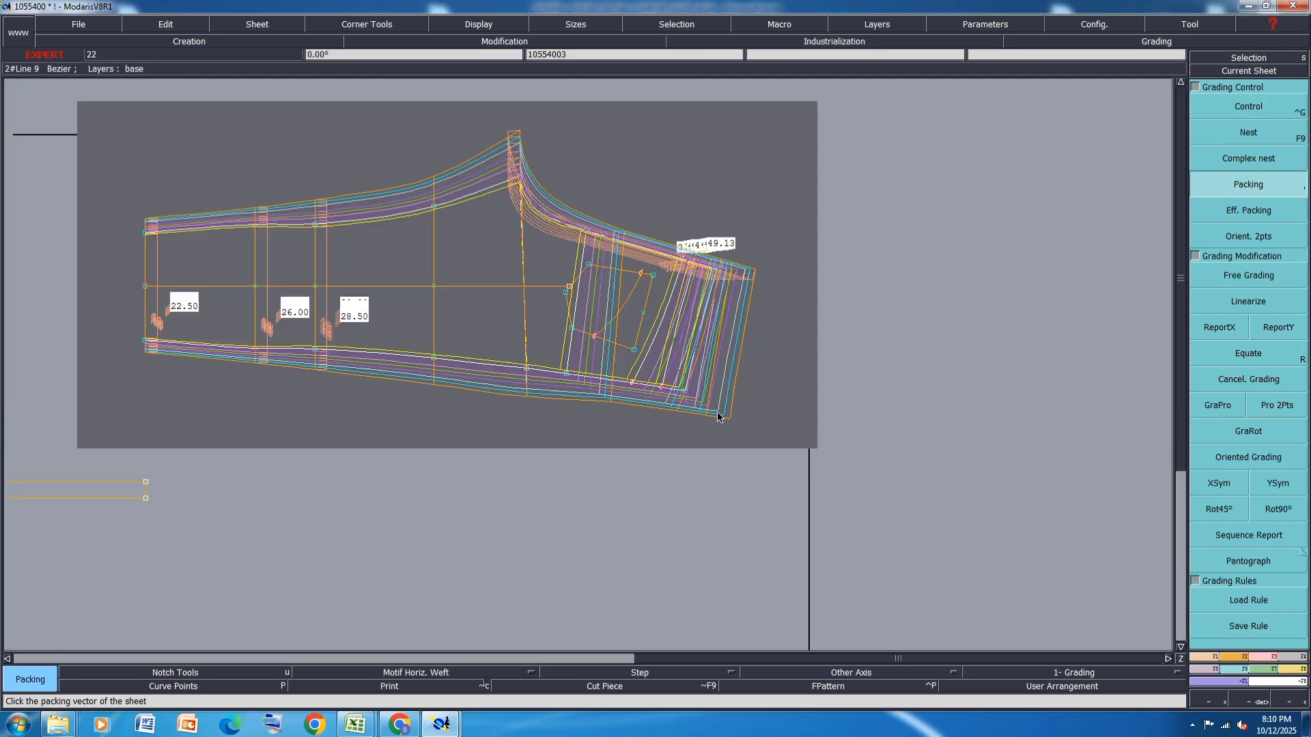
scroll(678, 408, "up", 3)
scroll(691, 332, "down", 5)
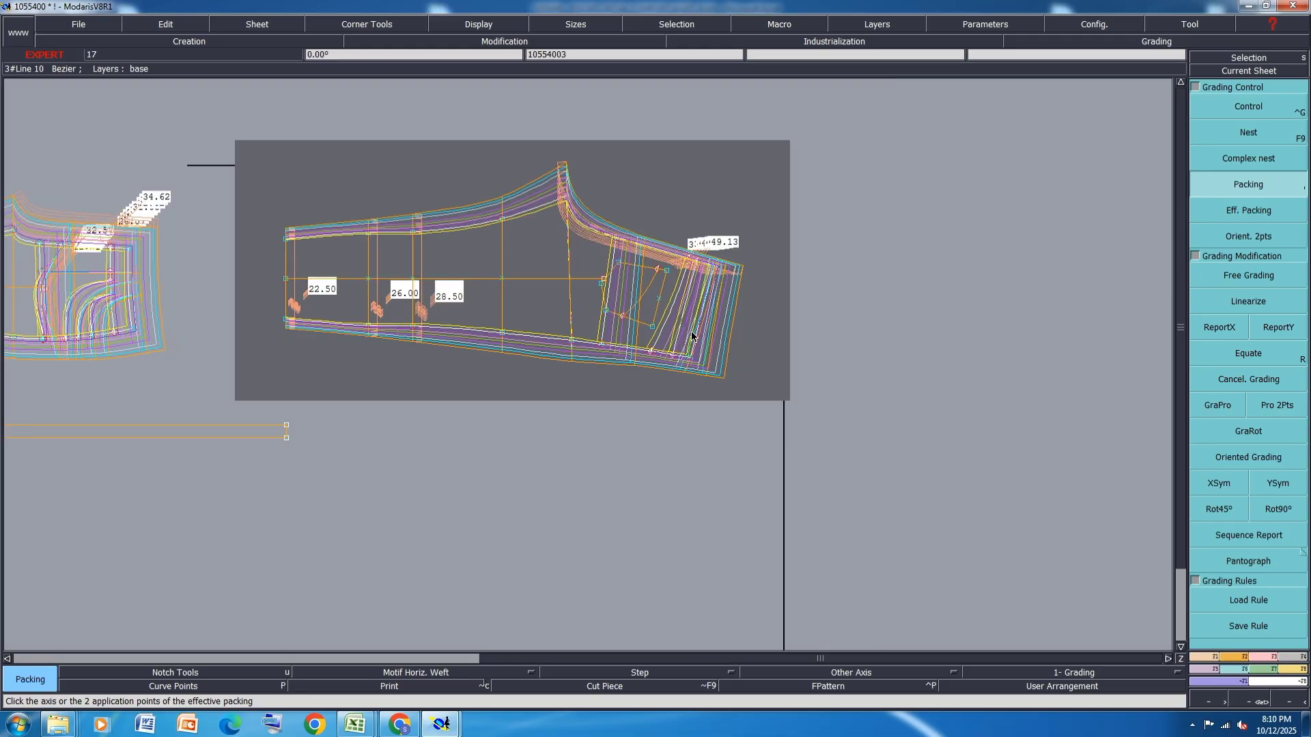
key("F9")
key("F9")
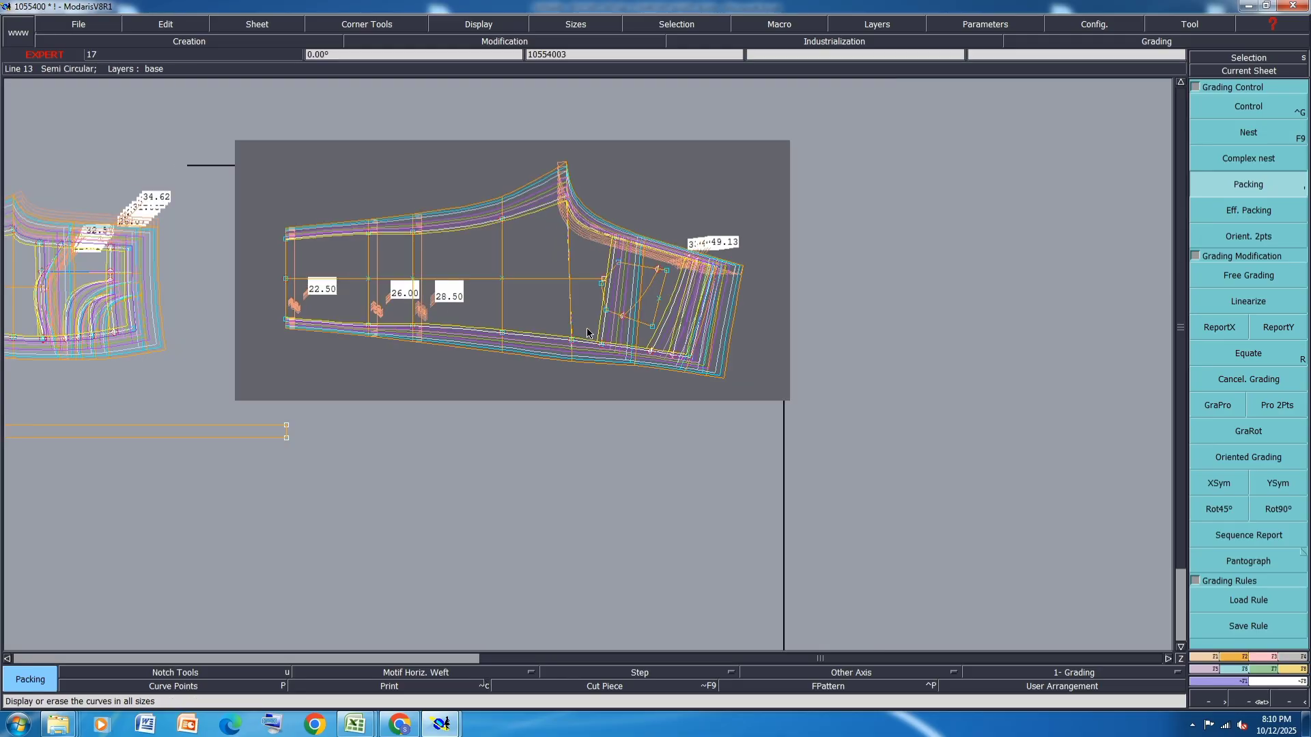
scroll(581, 342, "up", 2)
scroll(553, 362, "up", 2)
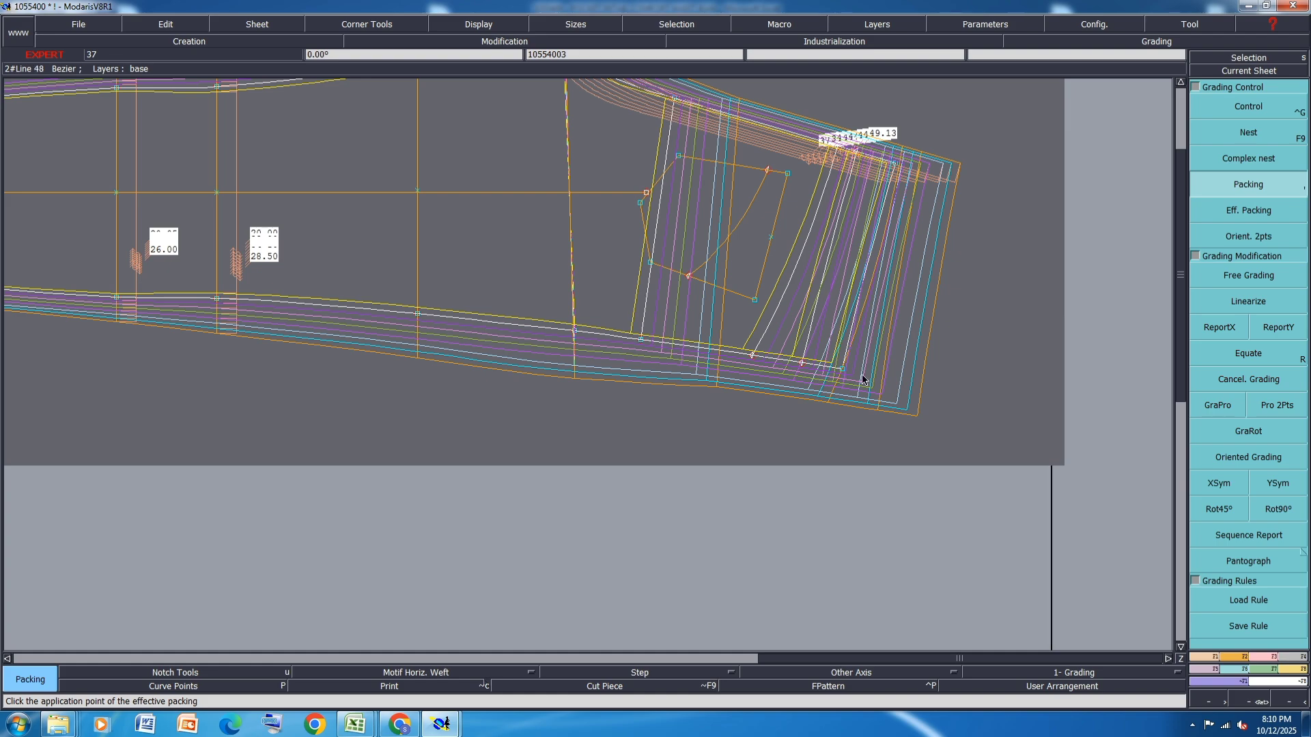
scroll(695, 320, "down", 1)
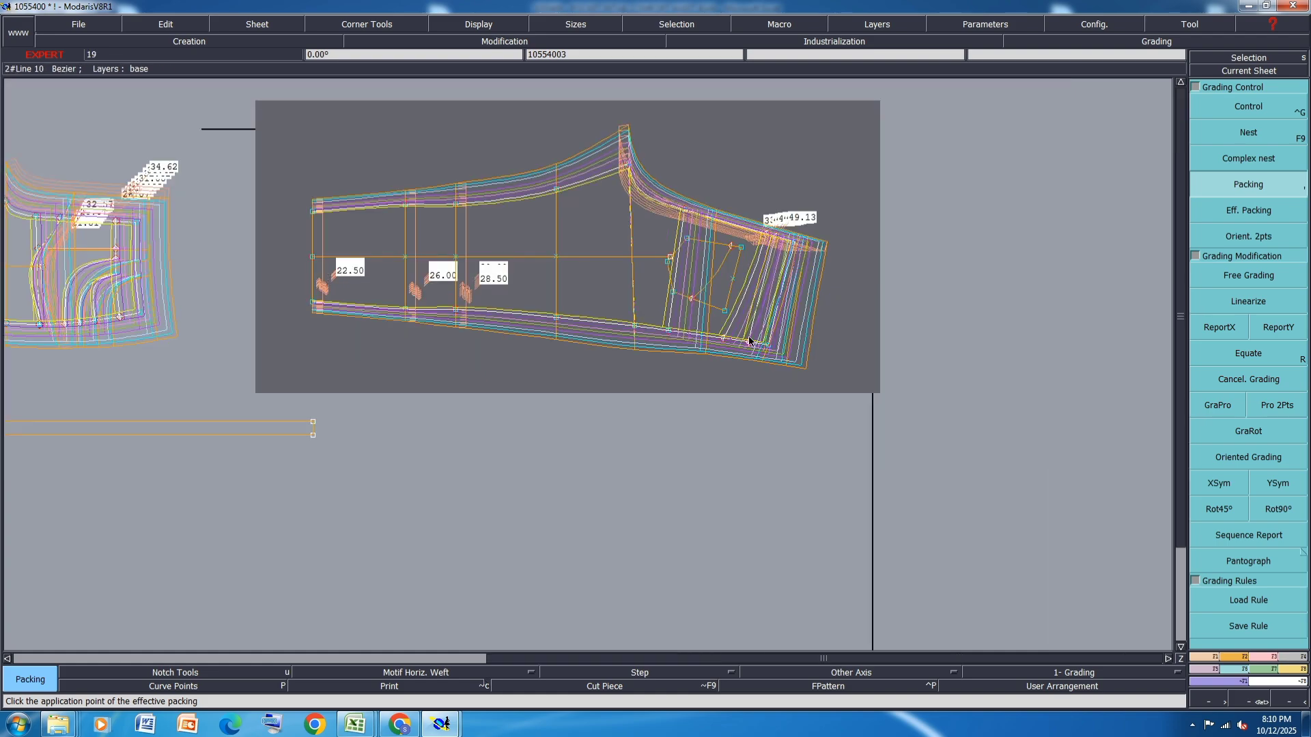
scroll(715, 354, "up", 1)
scroll(714, 356, "up", 1)
scroll(707, 361, "down", 1)
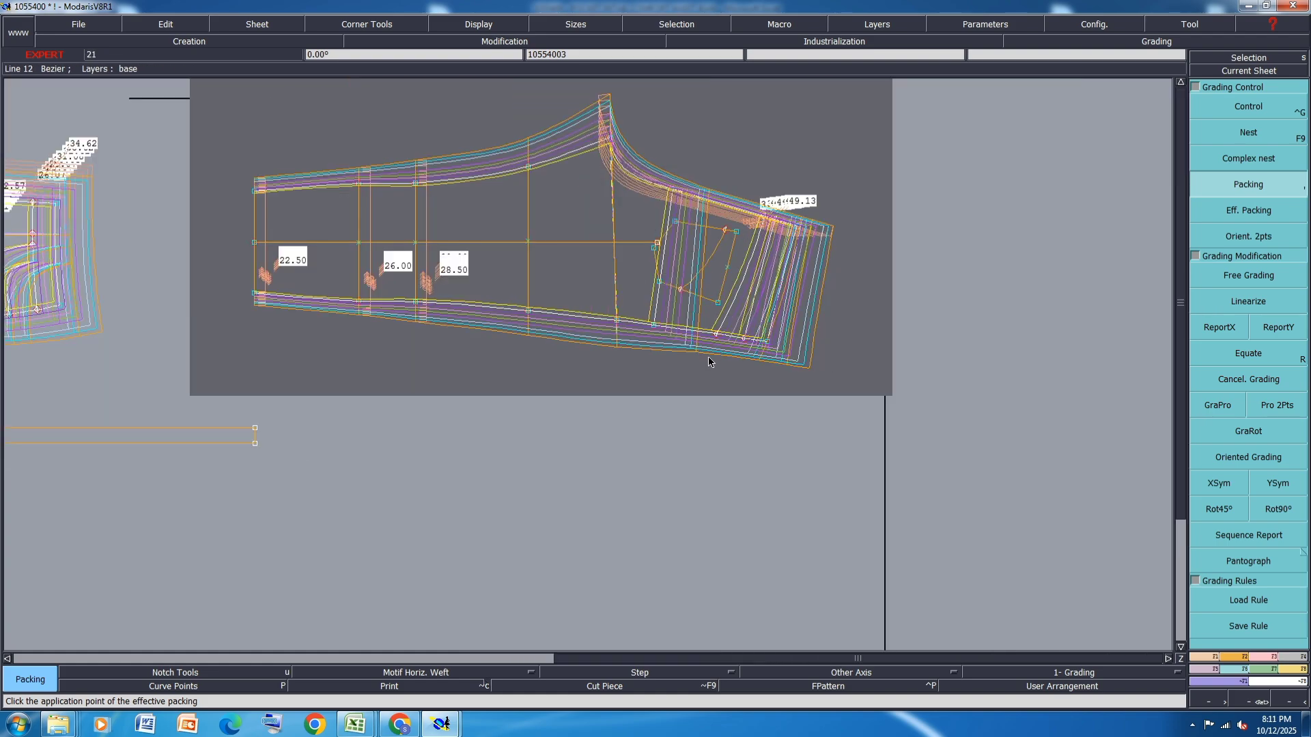
scroll(834, 311, "up", 1)
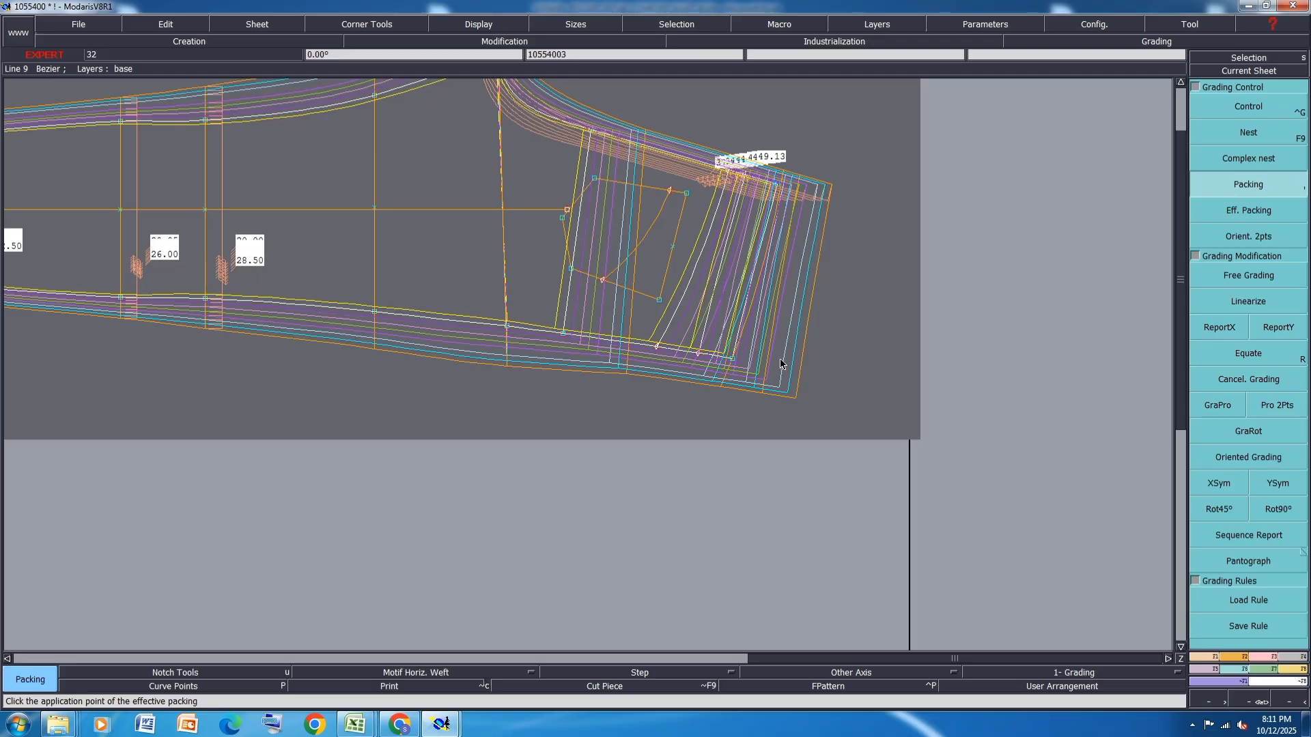
scroll(783, 386, "up", 2)
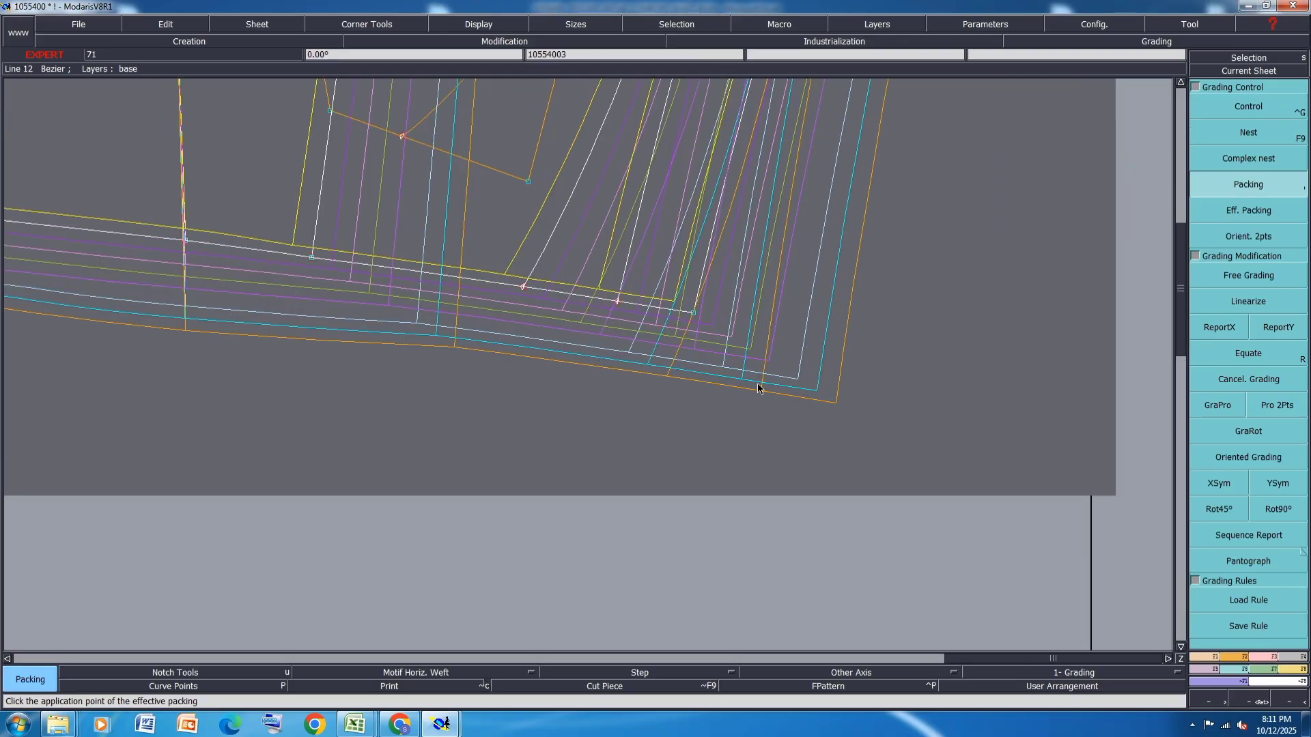
Using Control, regrade the back leg's side seam waist point to dx 1.09, dy -0.28 for size 12 and dx 2.13, dy -0.66 for size 14.
left_click(1267, 108)
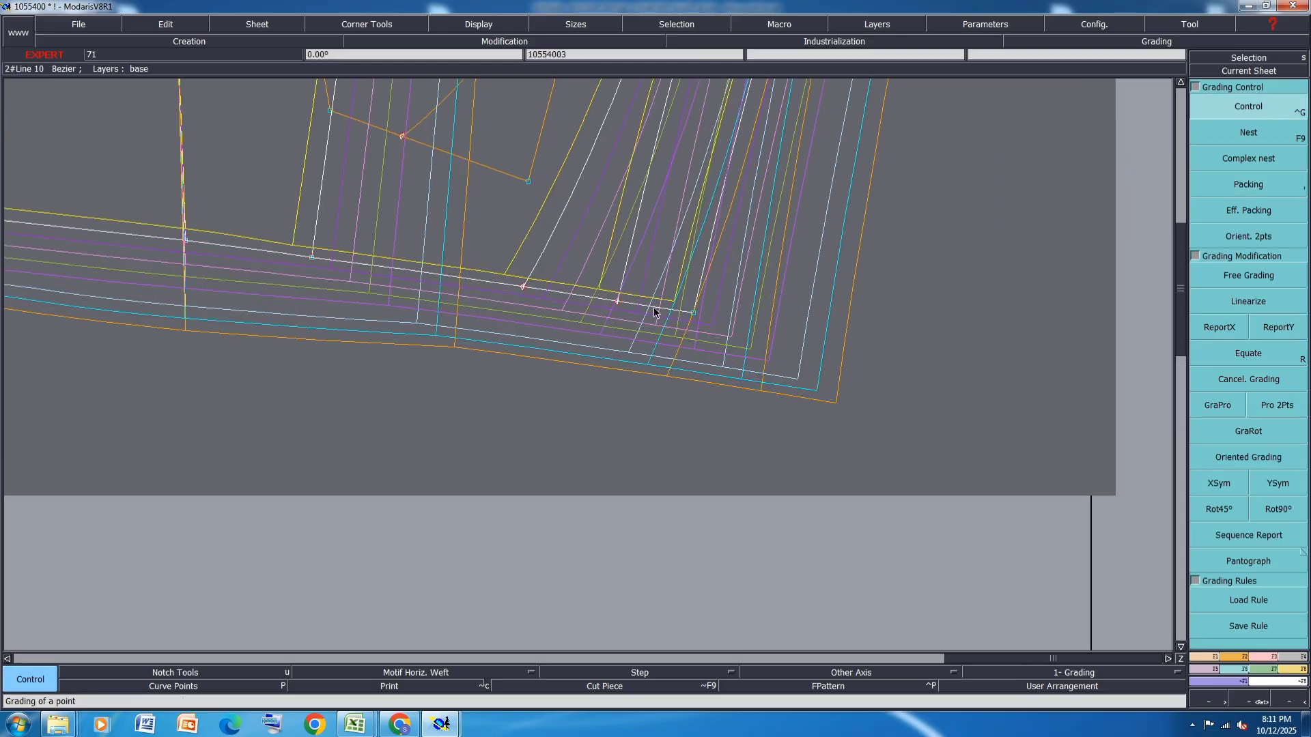
left_click(693, 315)
scroll(731, 322, "up", 1)
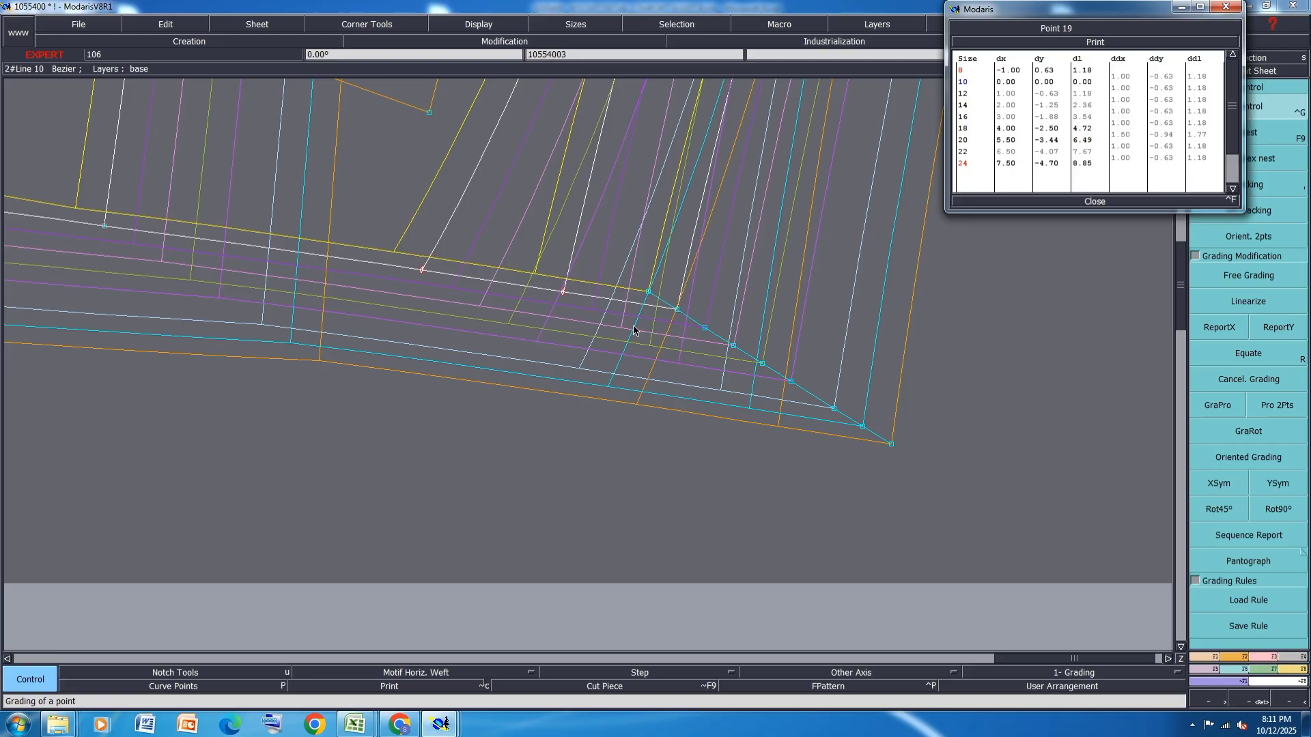
left_click(704, 328)
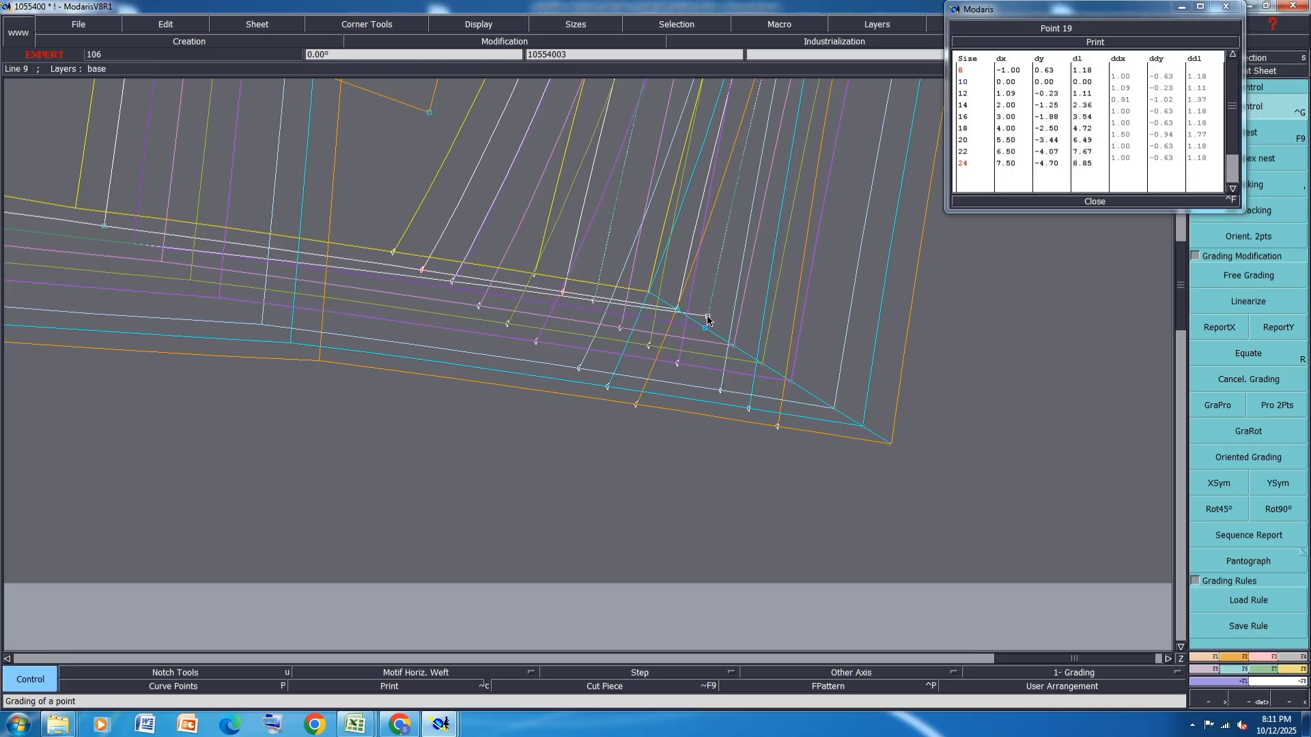
left_click(707, 321)
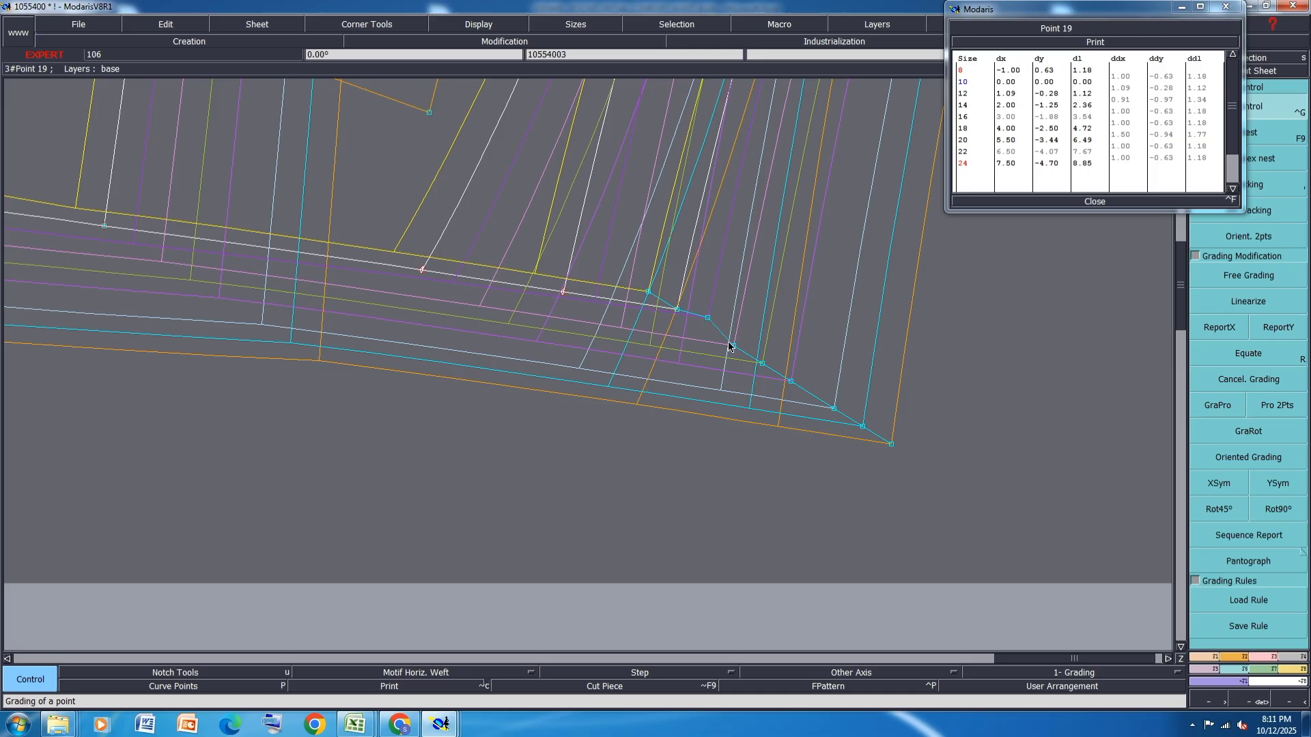
left_click(734, 334)
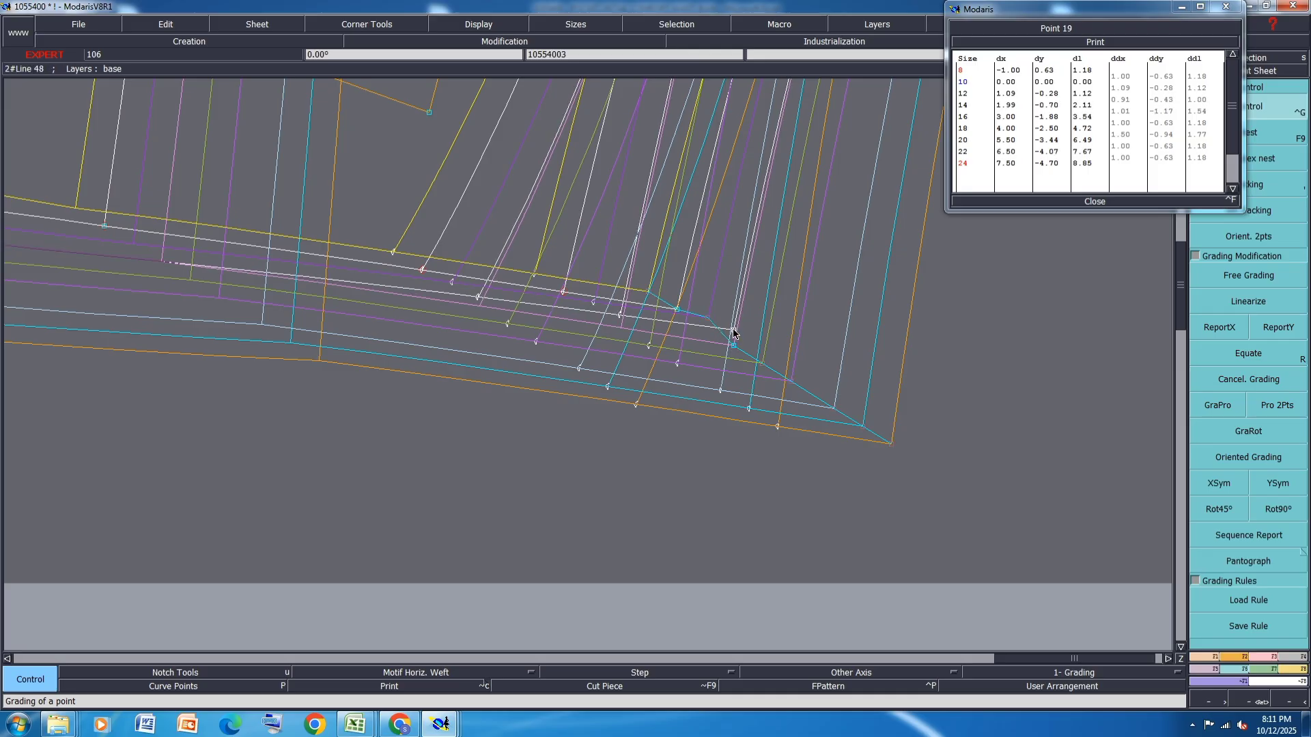
left_click(737, 328)
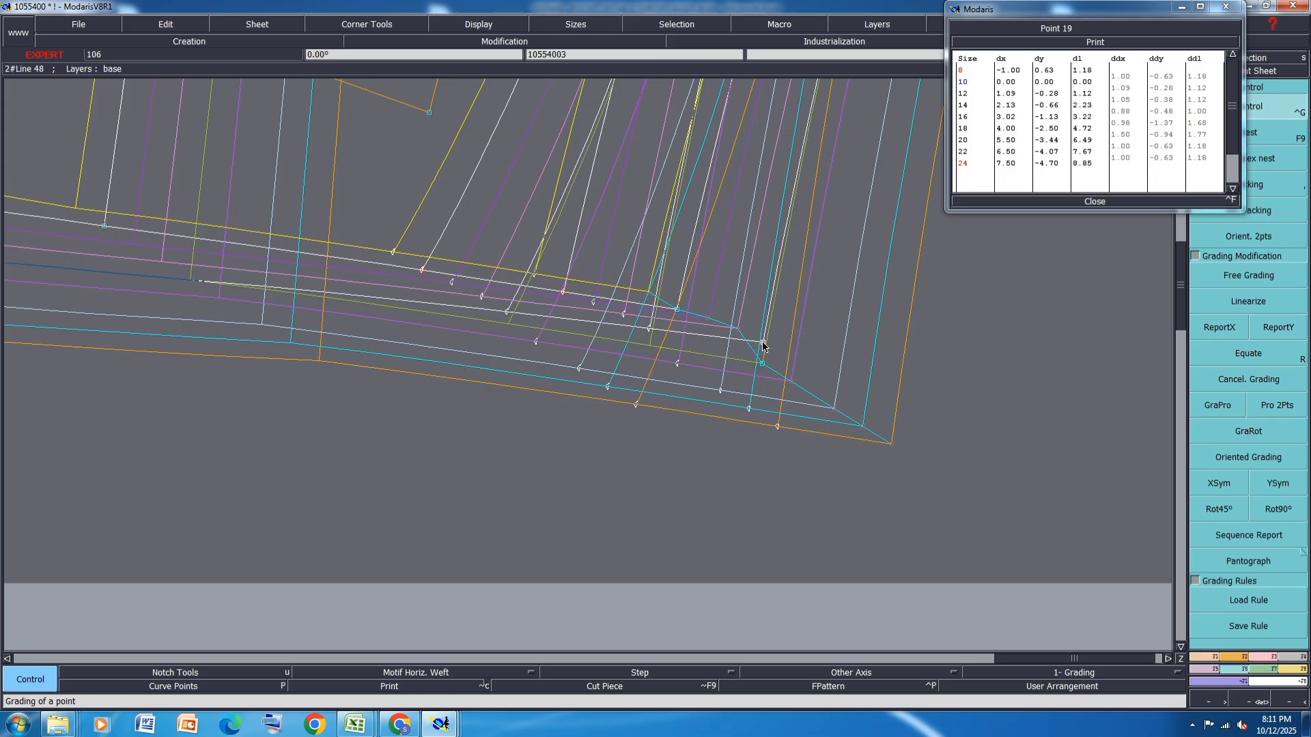
Regrade the same waist point to 3.14, -0.99 for size 16, 4.19, -1.40 for size 18, and 5.69, -1.95 for size 20.
left_click(766, 338)
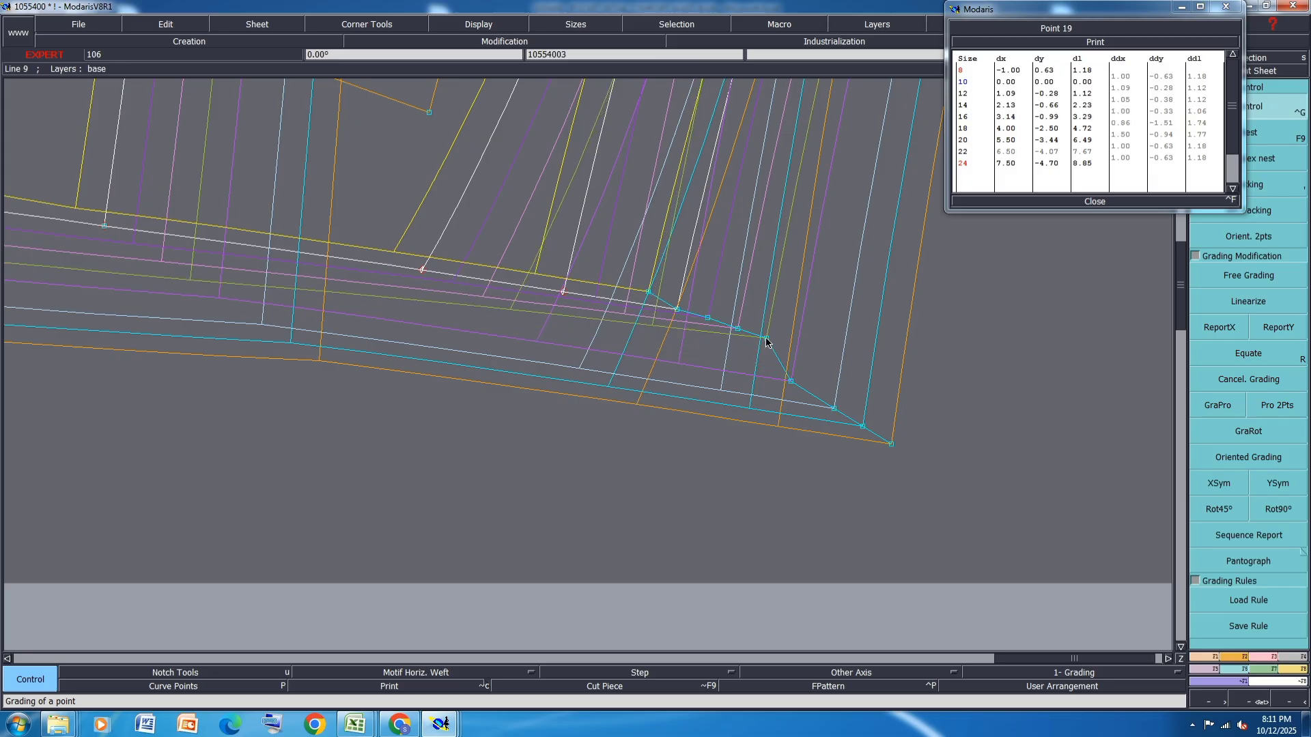
left_click(791, 382)
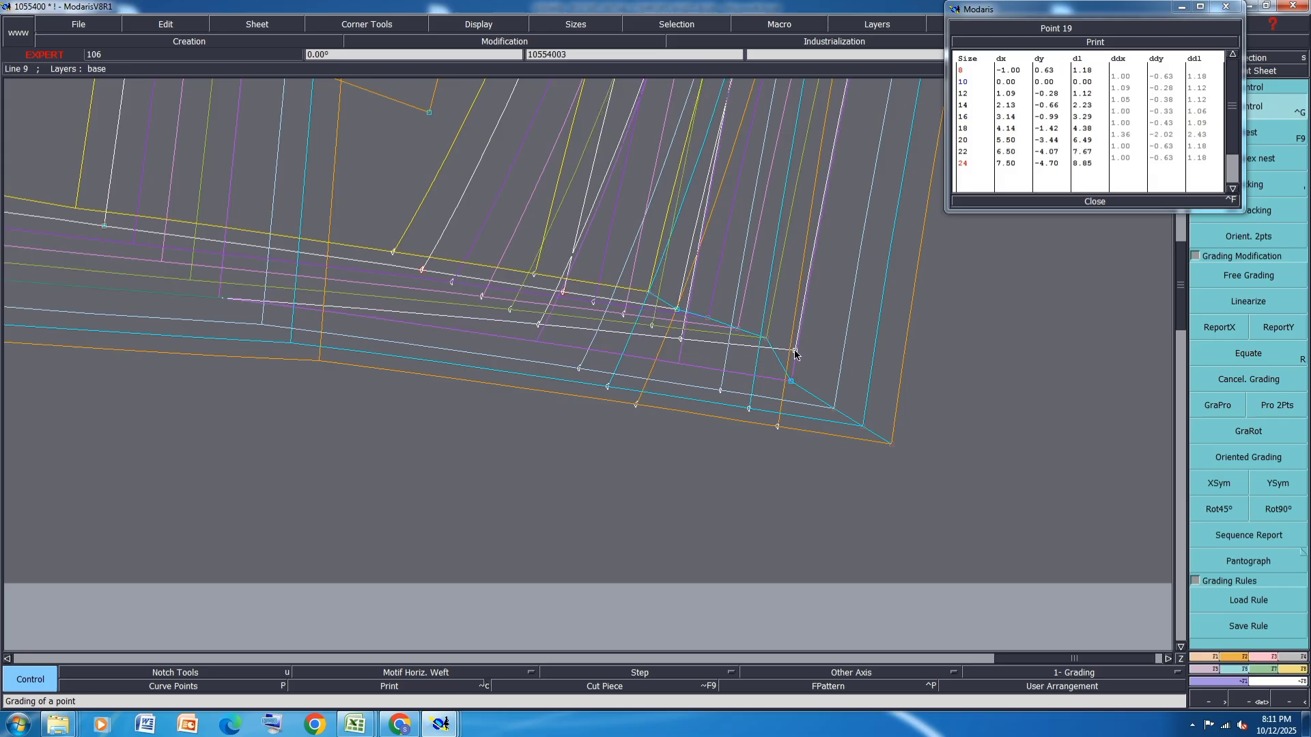
left_click(796, 353)
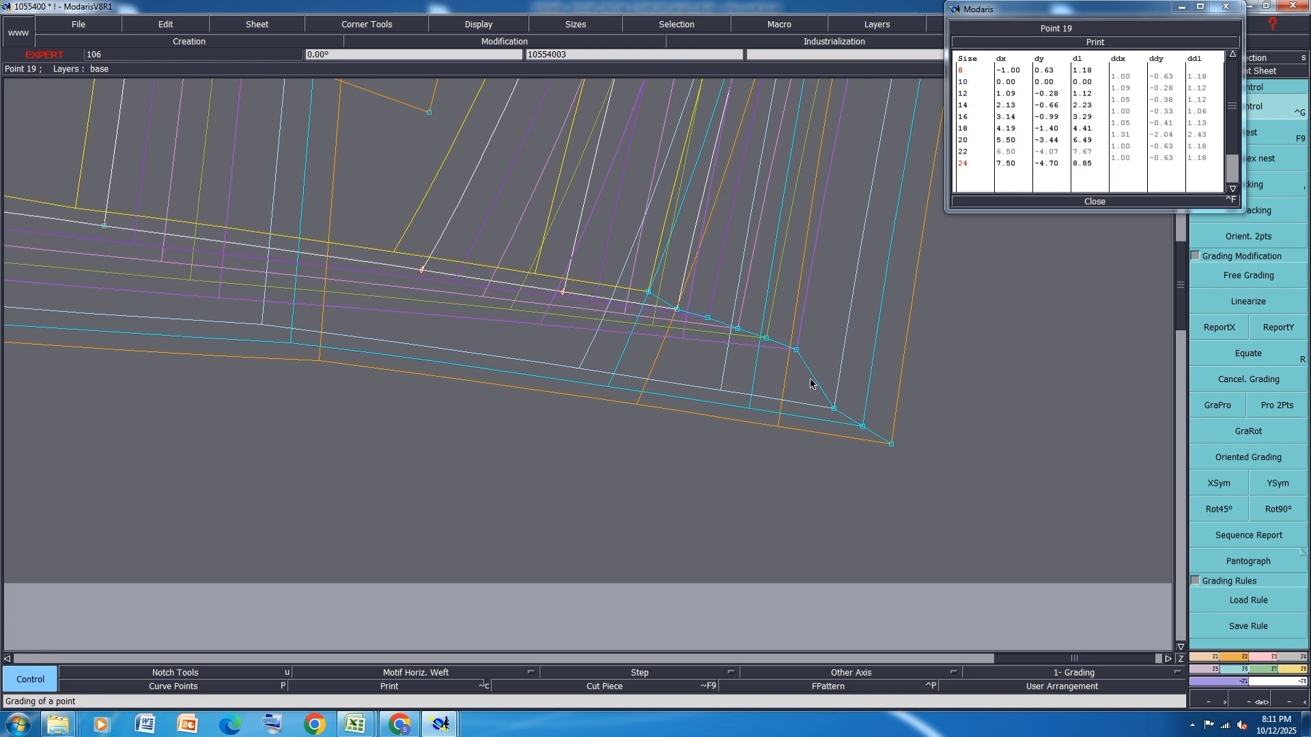
left_click(837, 414)
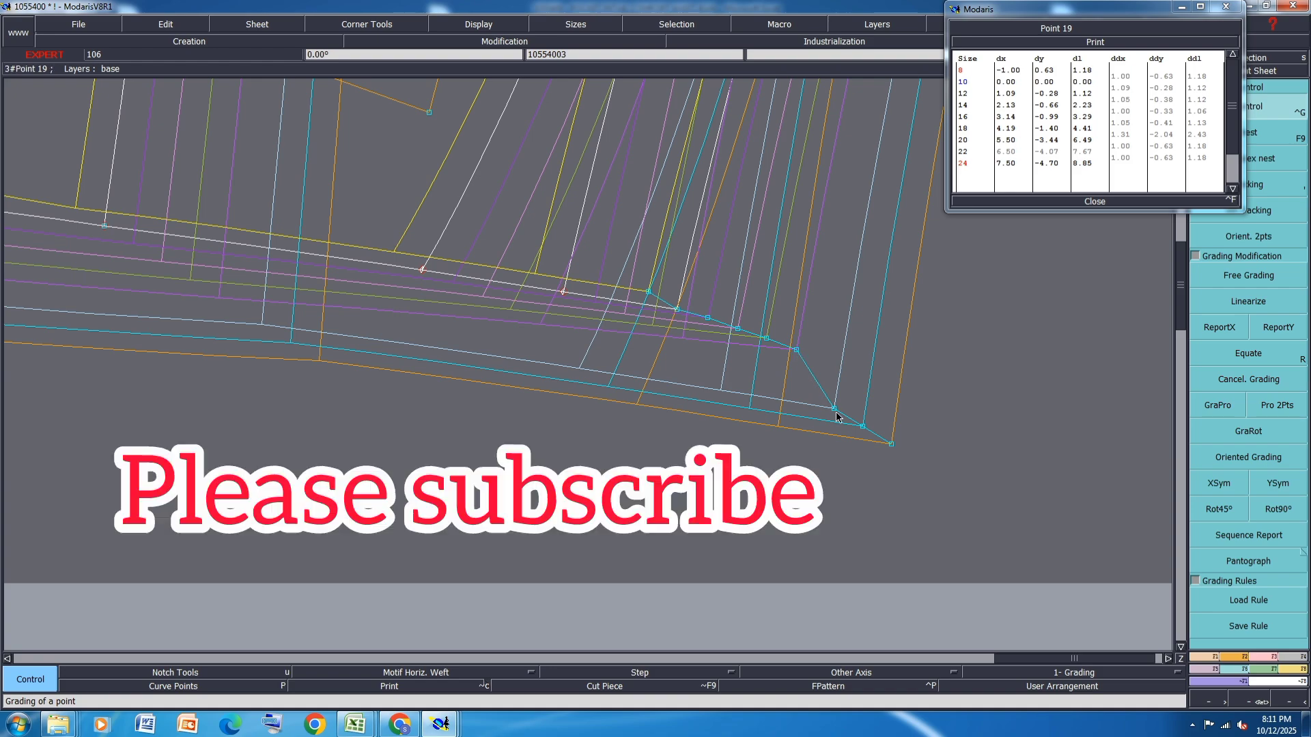
left_click(838, 369)
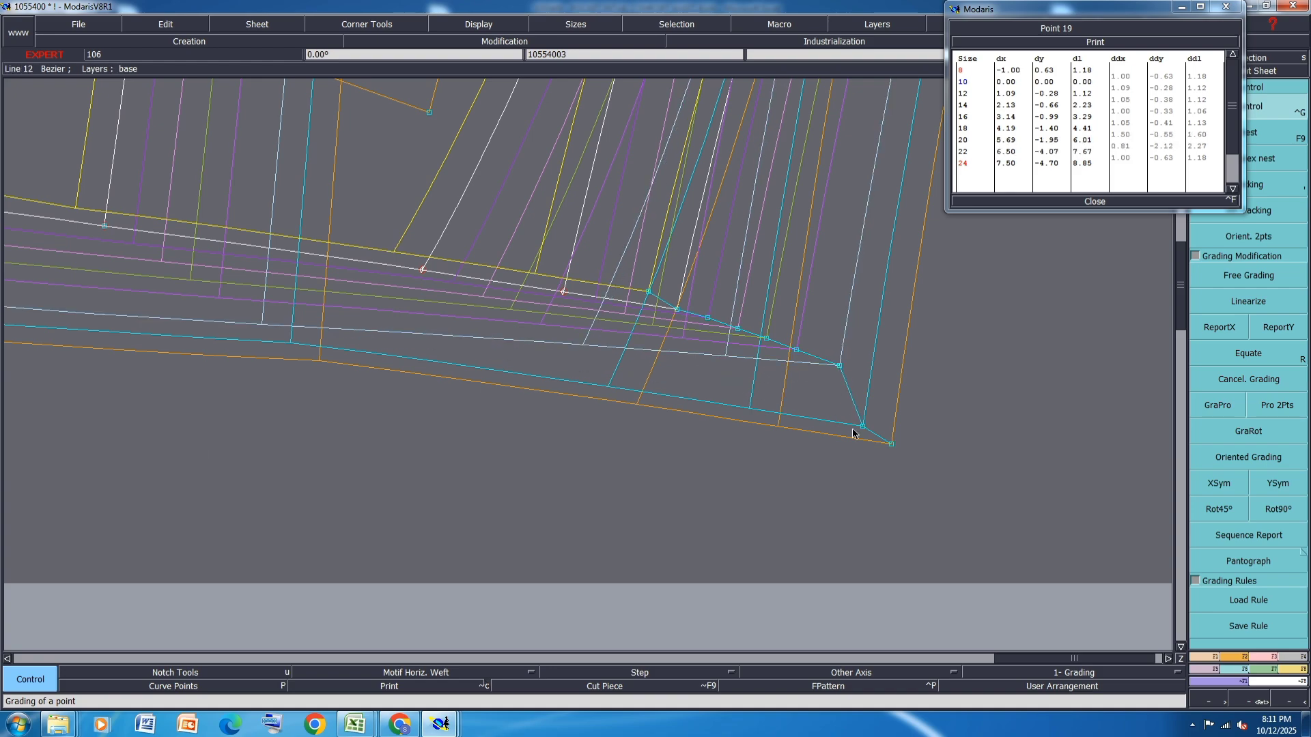
Move the back side seam waist point to dx 6.74, dy -2.33 for size 22 and dx 7.79, dy -2.54 for size 24.
left_click(863, 426)
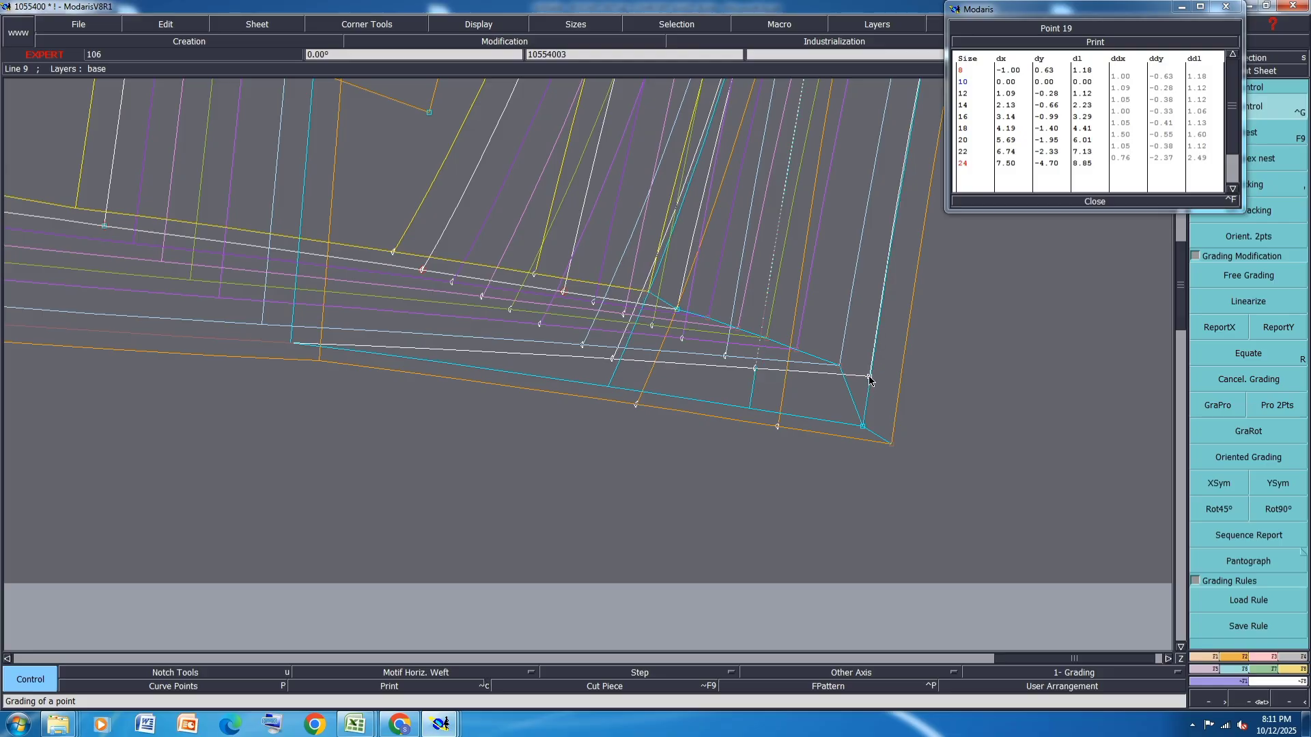
left_click(869, 380)
left_click(892, 444)
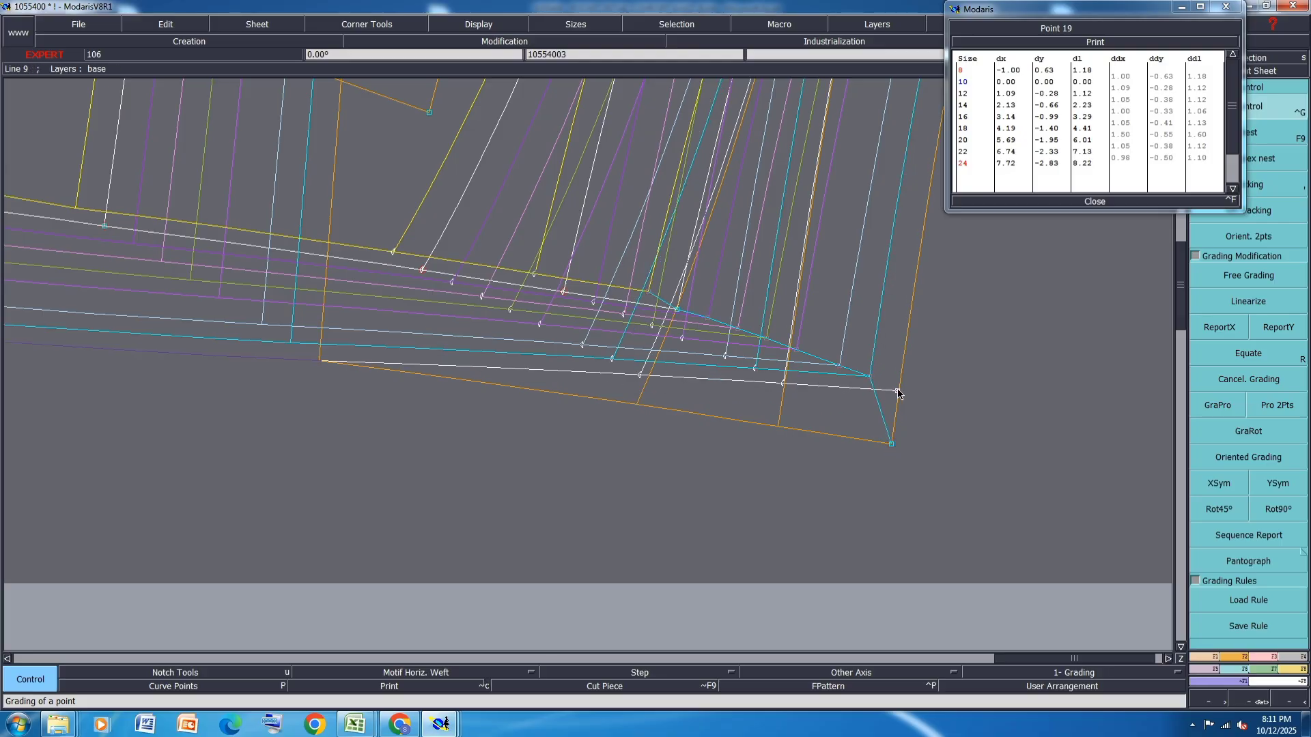
left_click(900, 382)
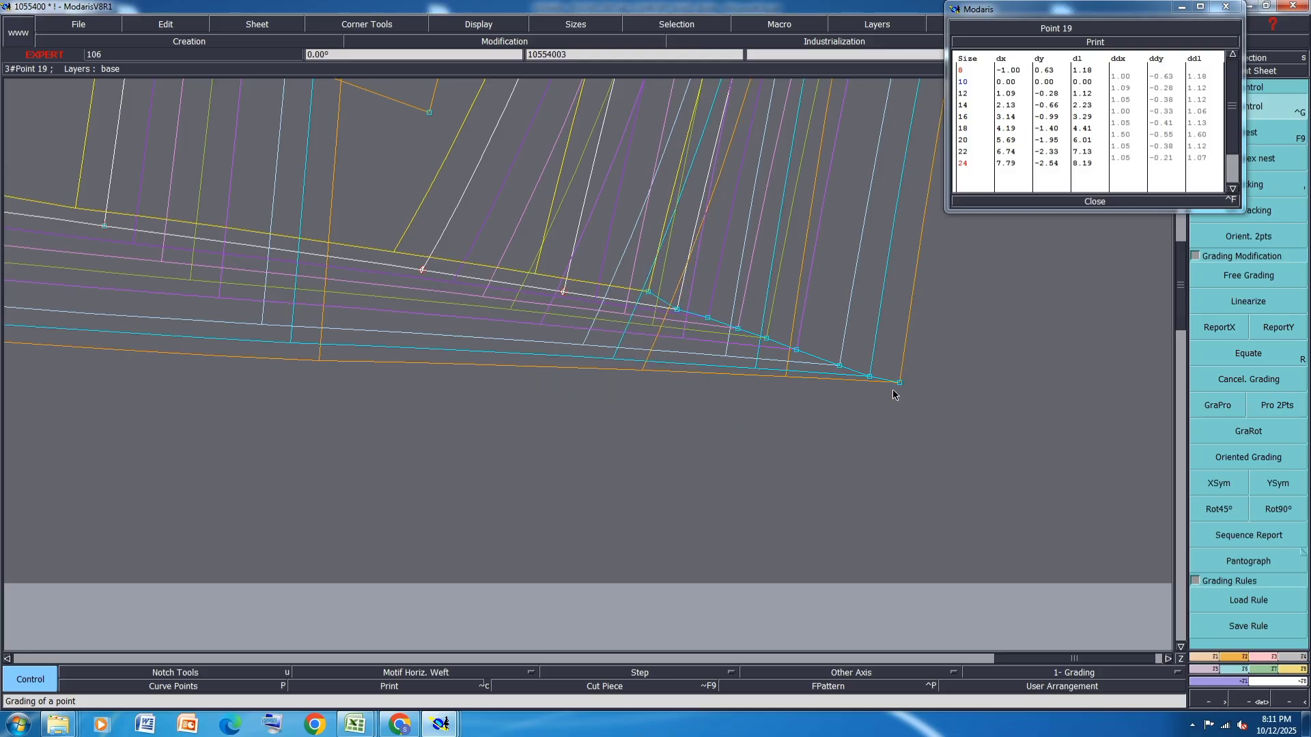
scroll(760, 428, "down", 1)
scroll(742, 428, "down", 1)
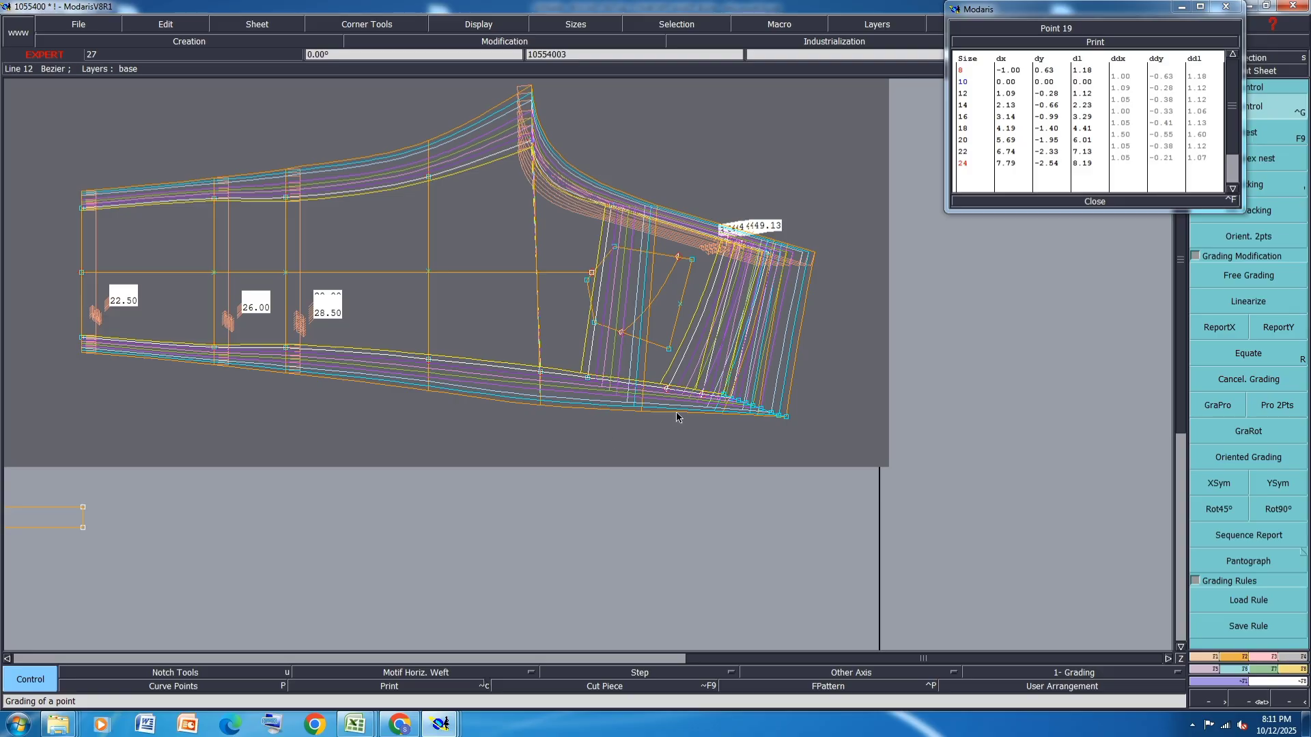
scroll(621, 394, "up", 1)
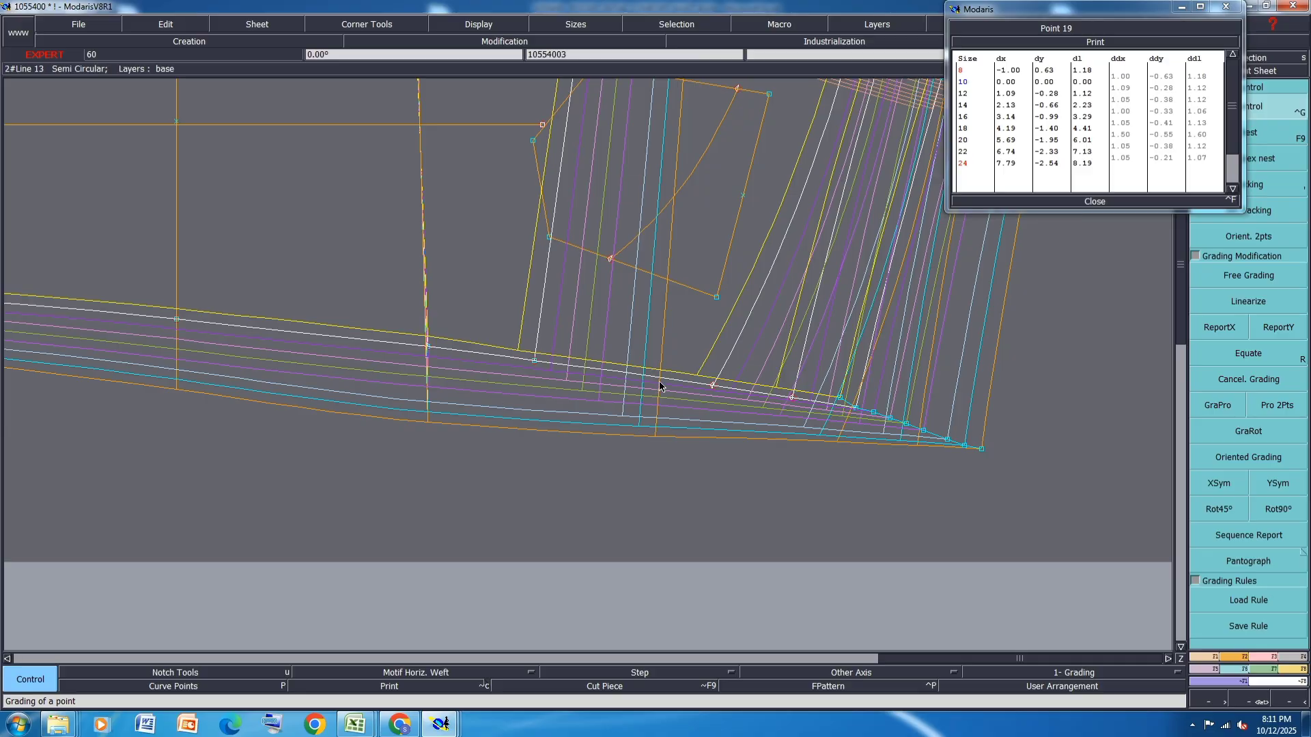
Shift the back leg's side seam point at the crotch line by -0.1 cm in Y on the base size.
scroll(649, 370, "up", 1)
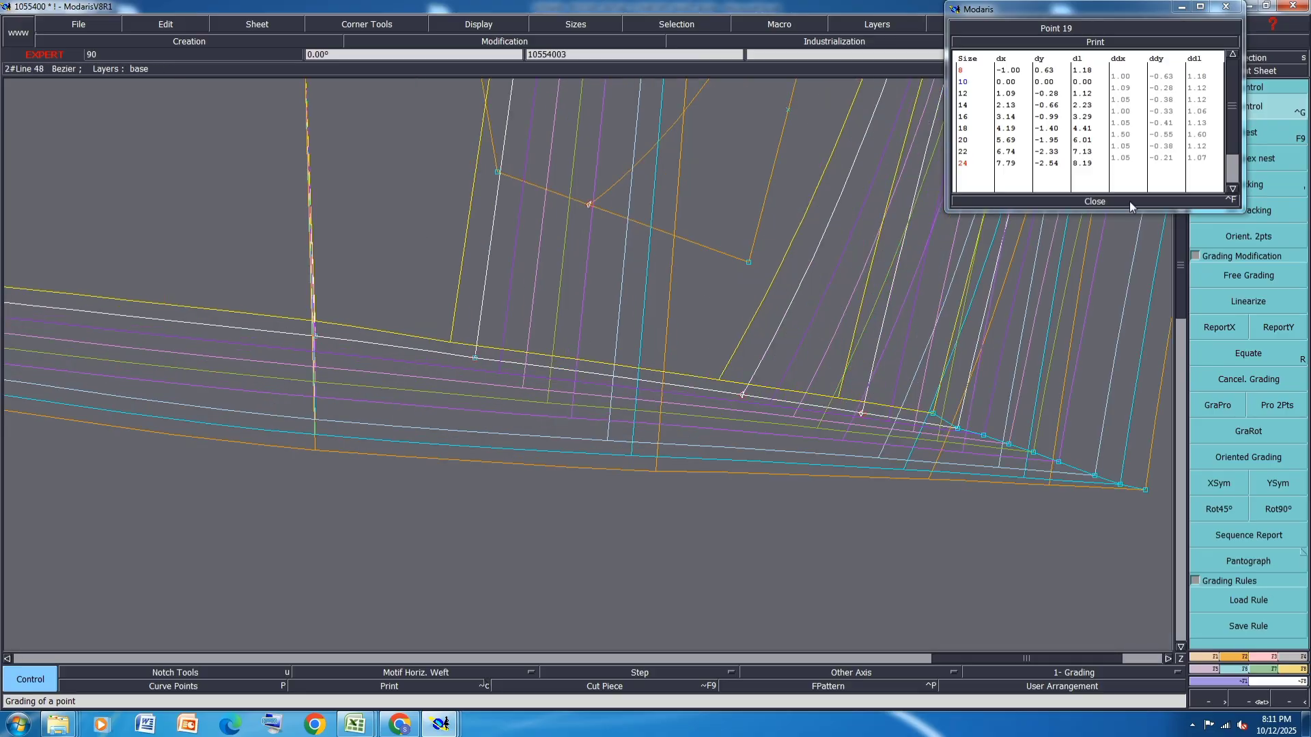
left_click(1098, 199)
key("F9")
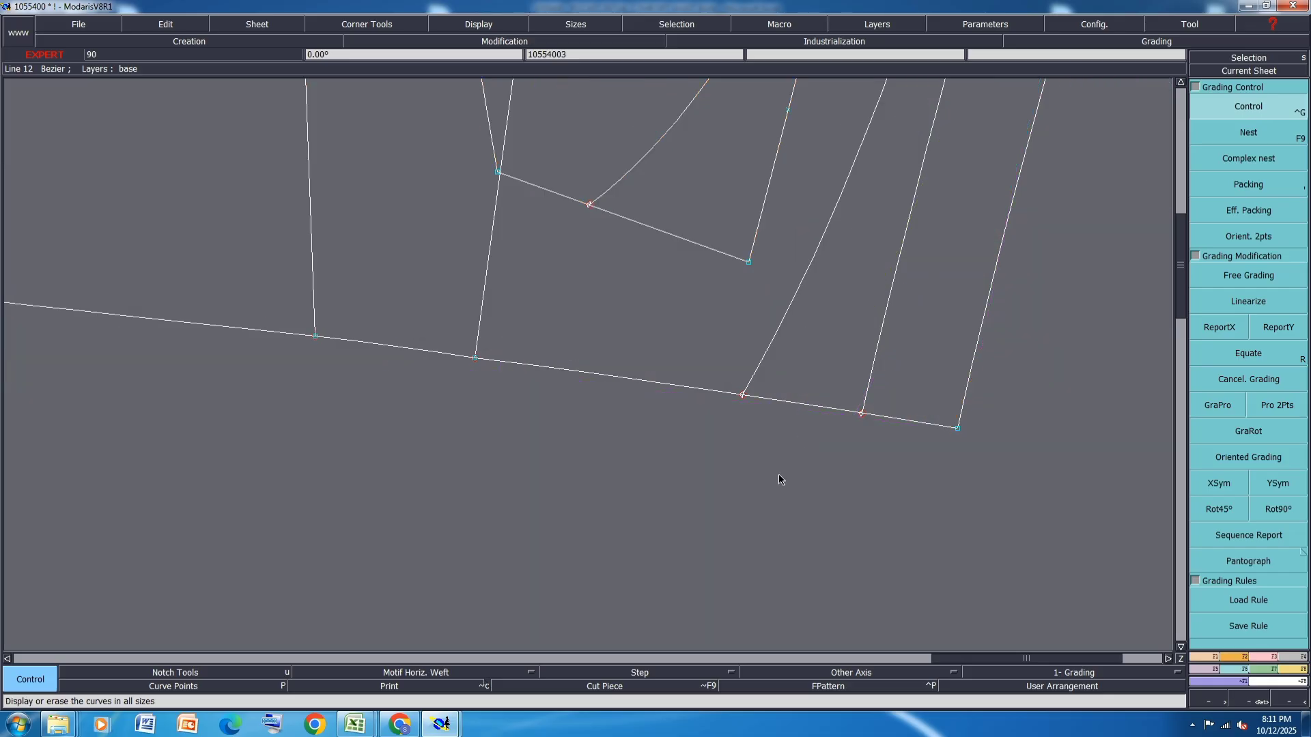
scroll(752, 494, "down", 1)
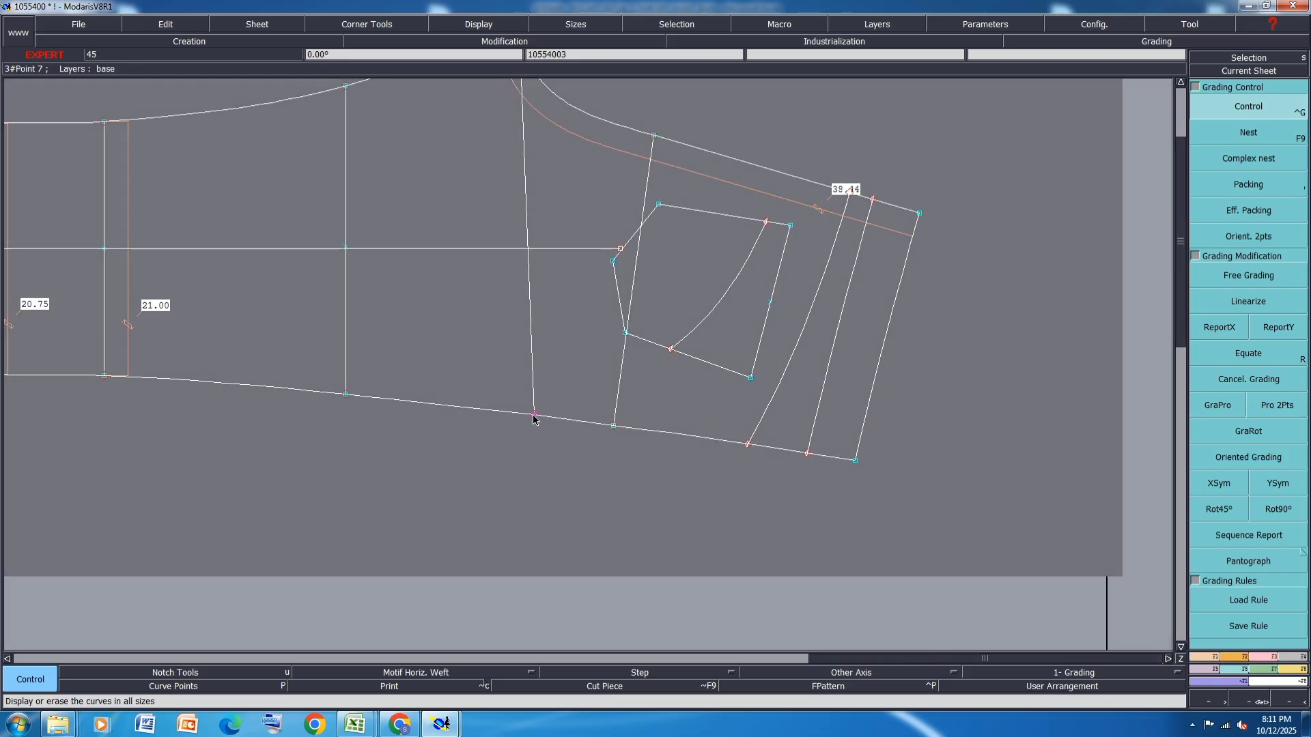
key("m")
left_click(534, 415)
key("Down")
key("Down")
type("-.")
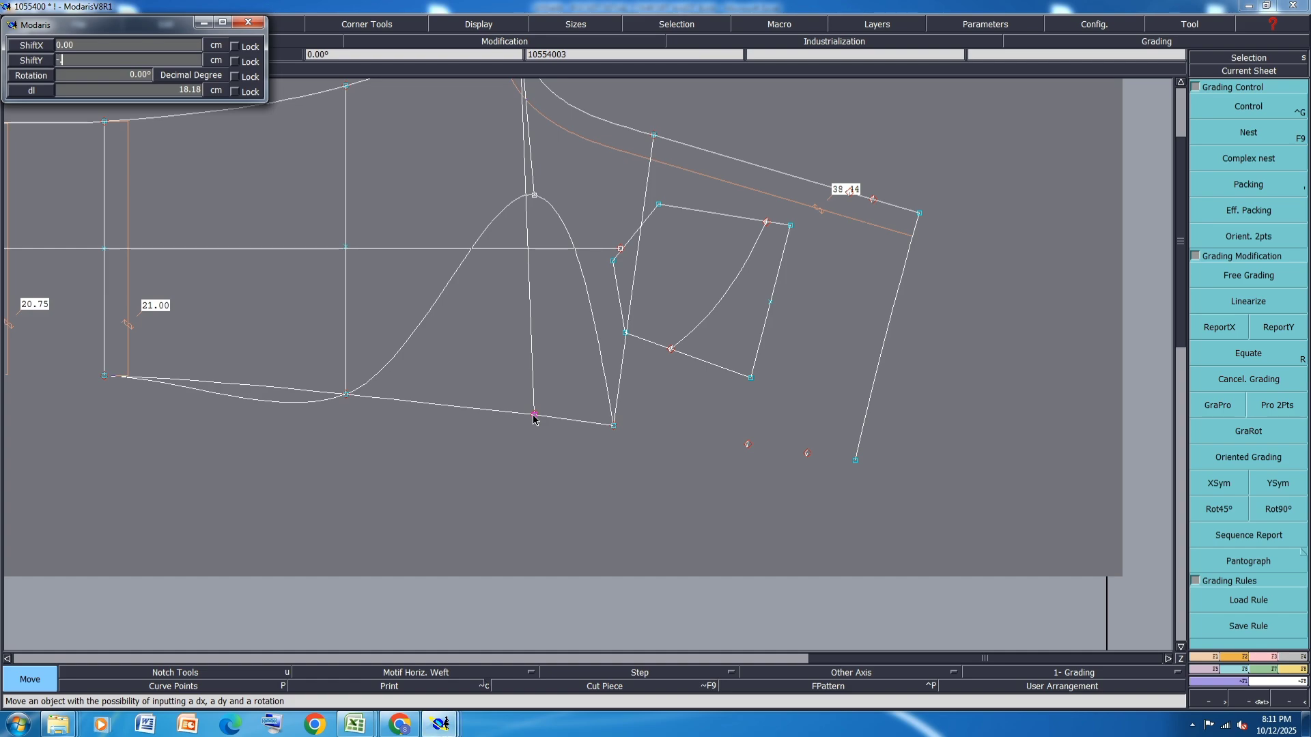
type("1")
key("Return")
key("F9")
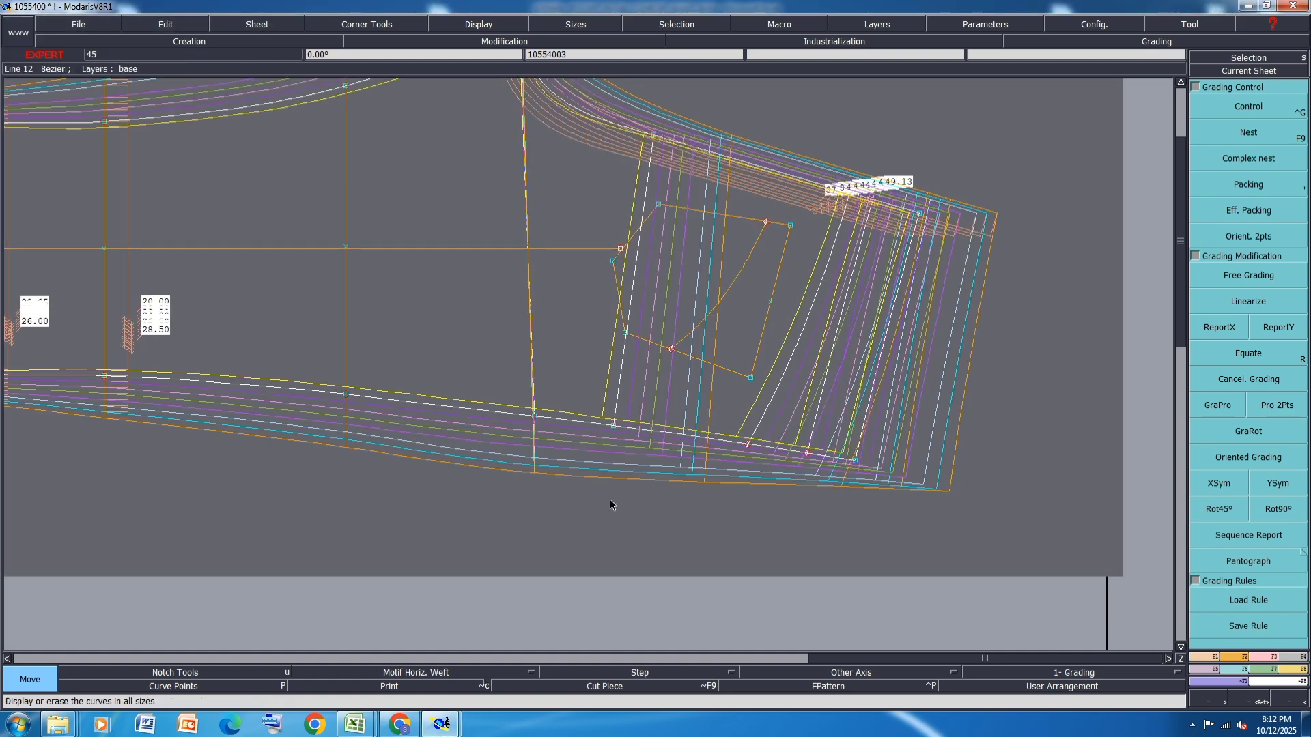
Save the model.
scroll(564, 478, "down", 2)
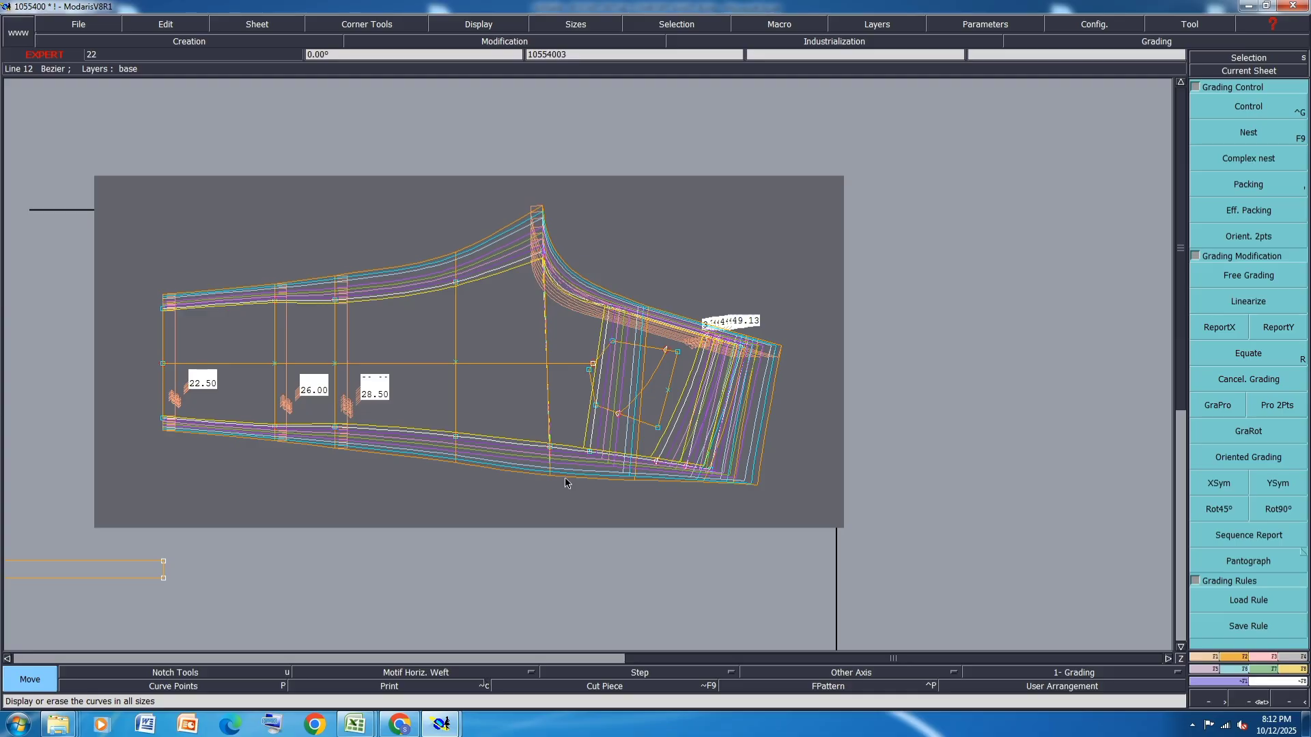
key("ctrl+s")
left_click(559, 443)
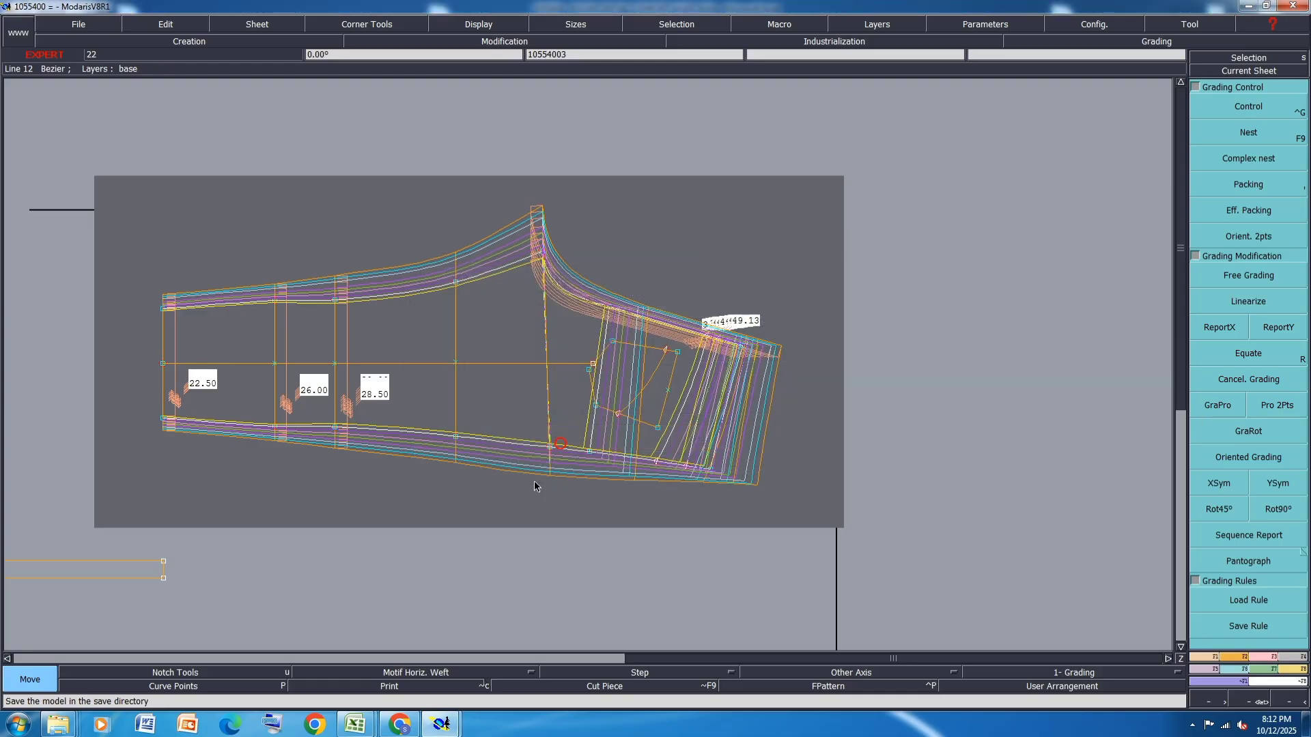
Check the grading values of the back leg's centre back seam point at the hip line with Control.
scroll(533, 478, "up", 1)
scroll(534, 478, "up", 1)
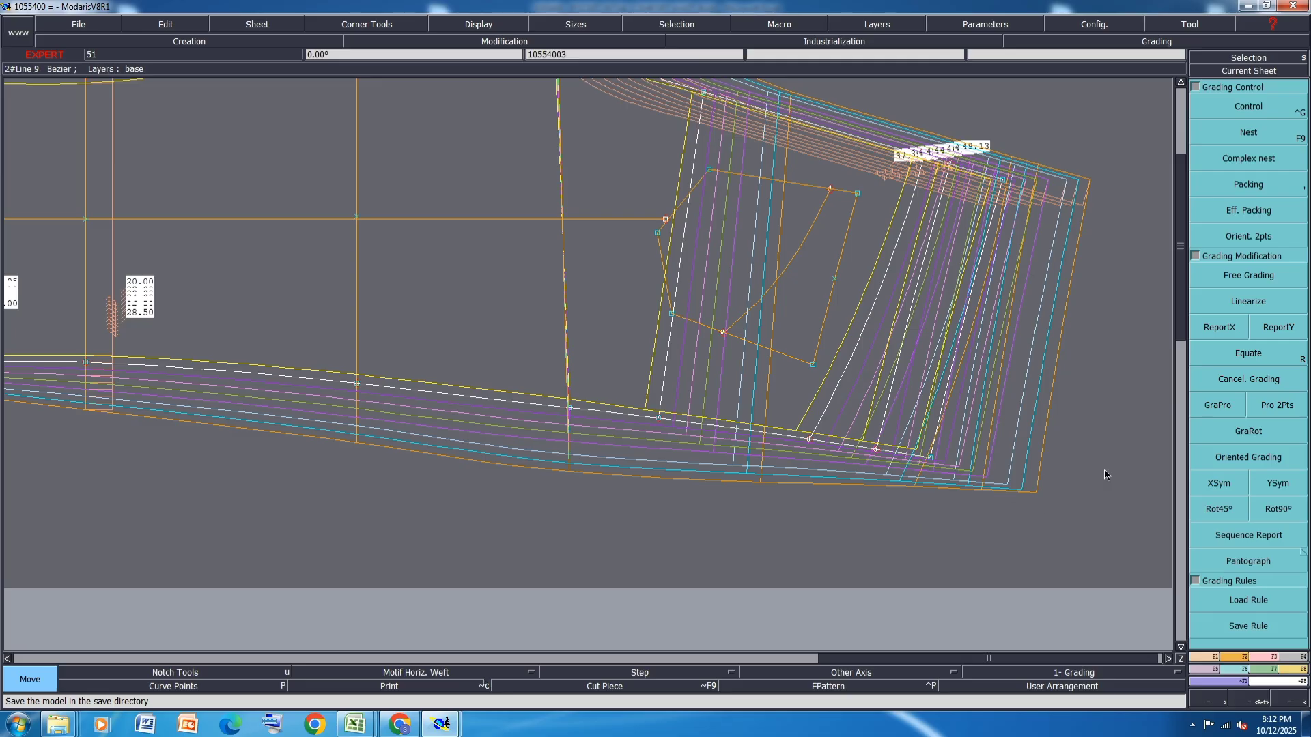
scroll(726, 406, "down", 2)
left_click(1262, 195)
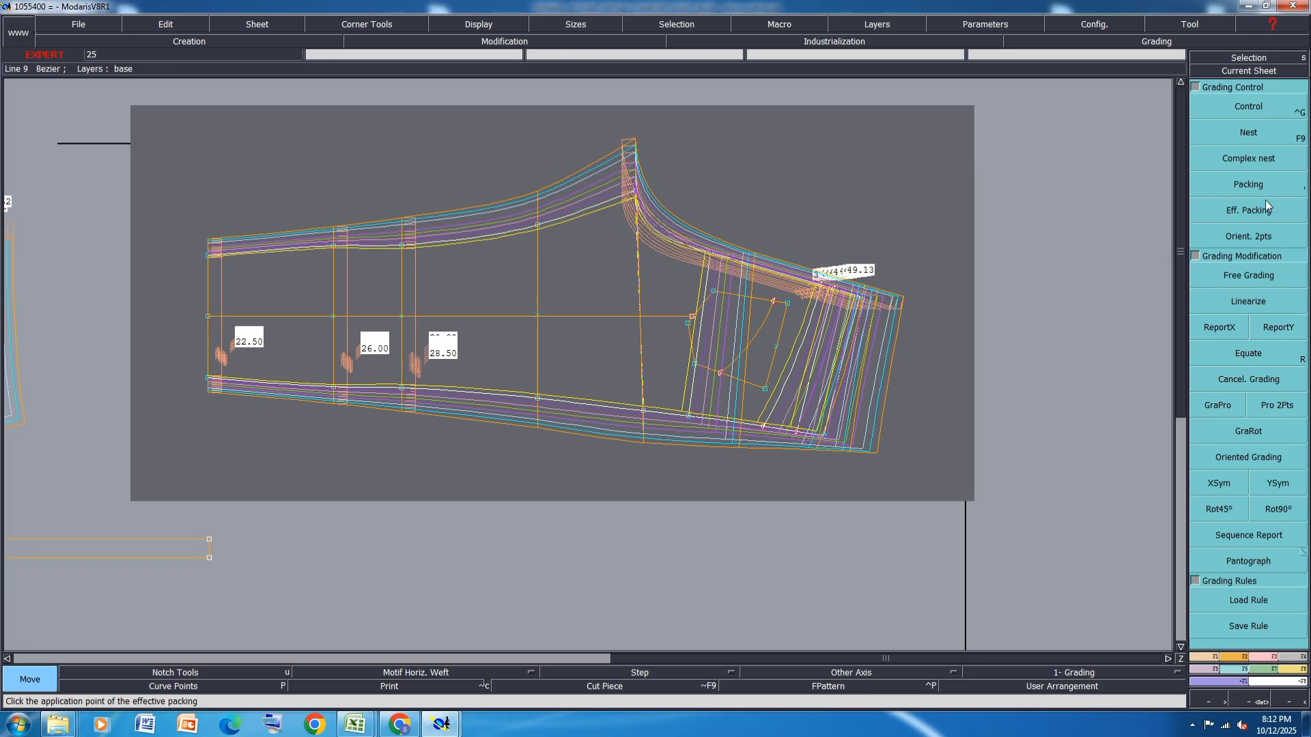
left_click(1248, 107)
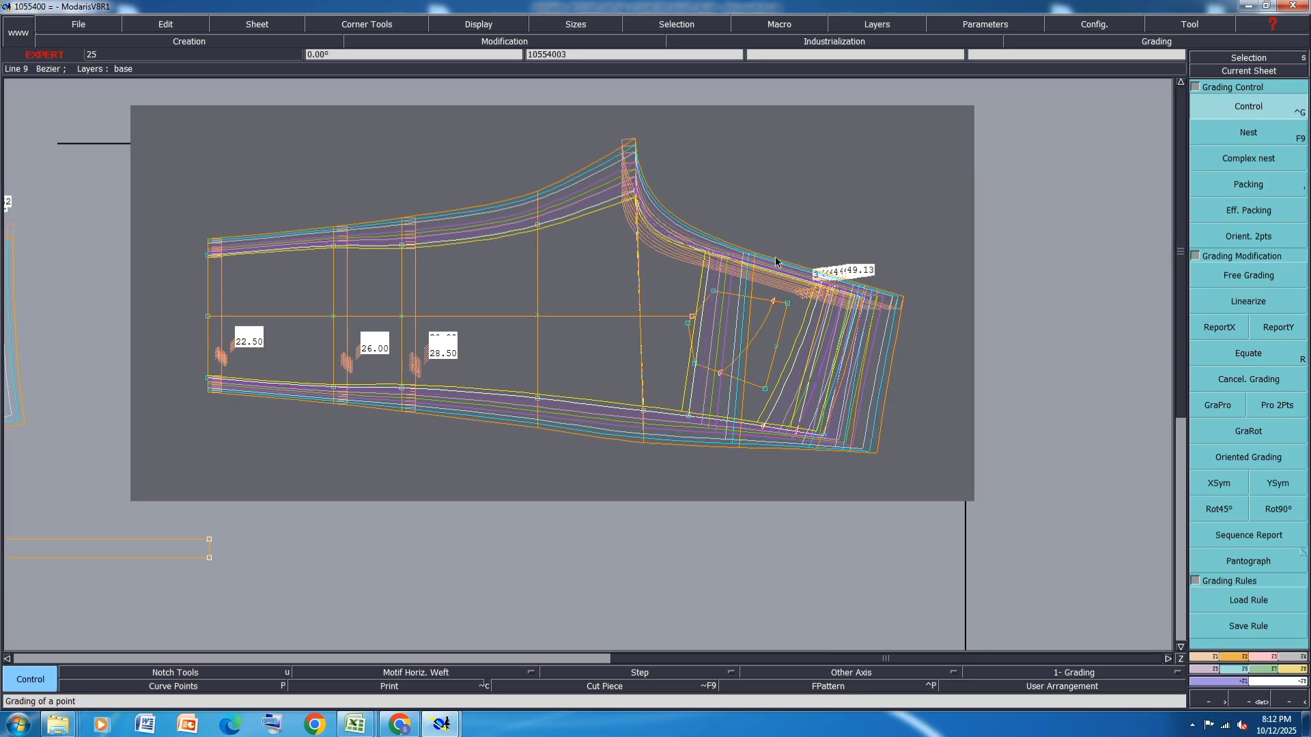
left_click(710, 254)
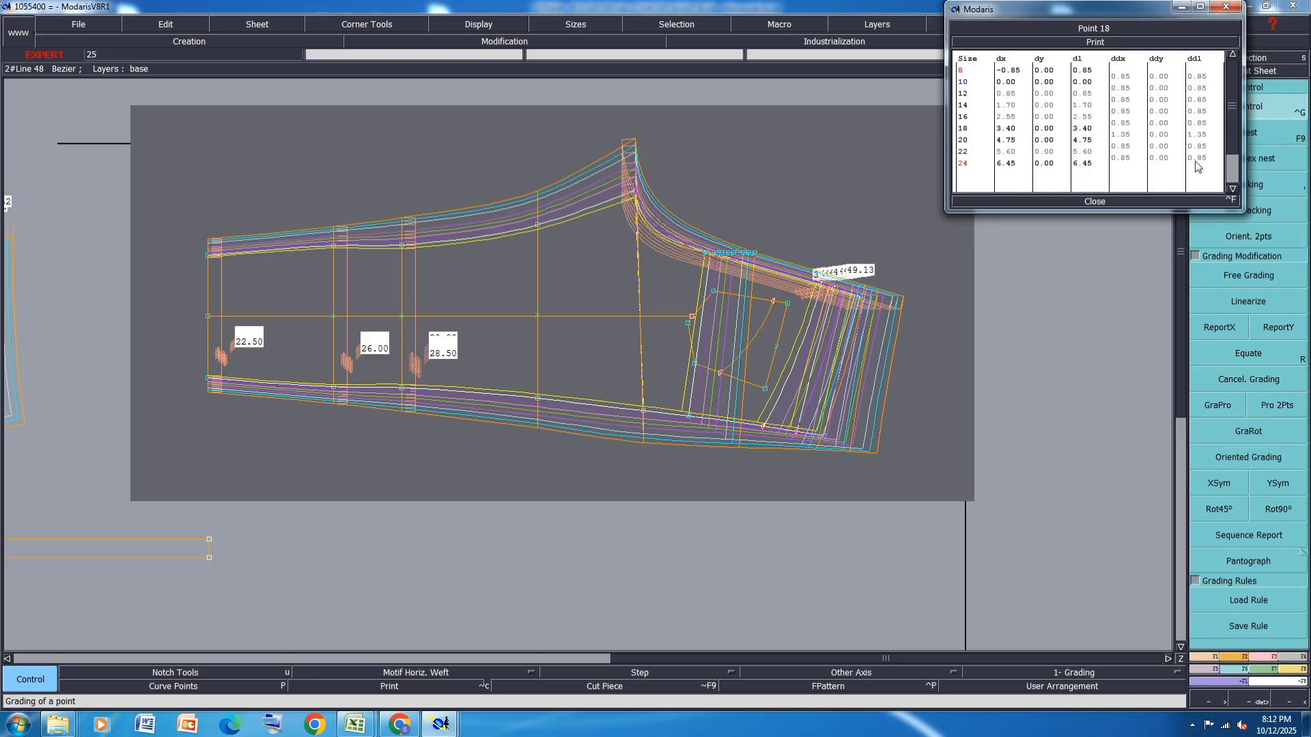
left_click(1093, 201)
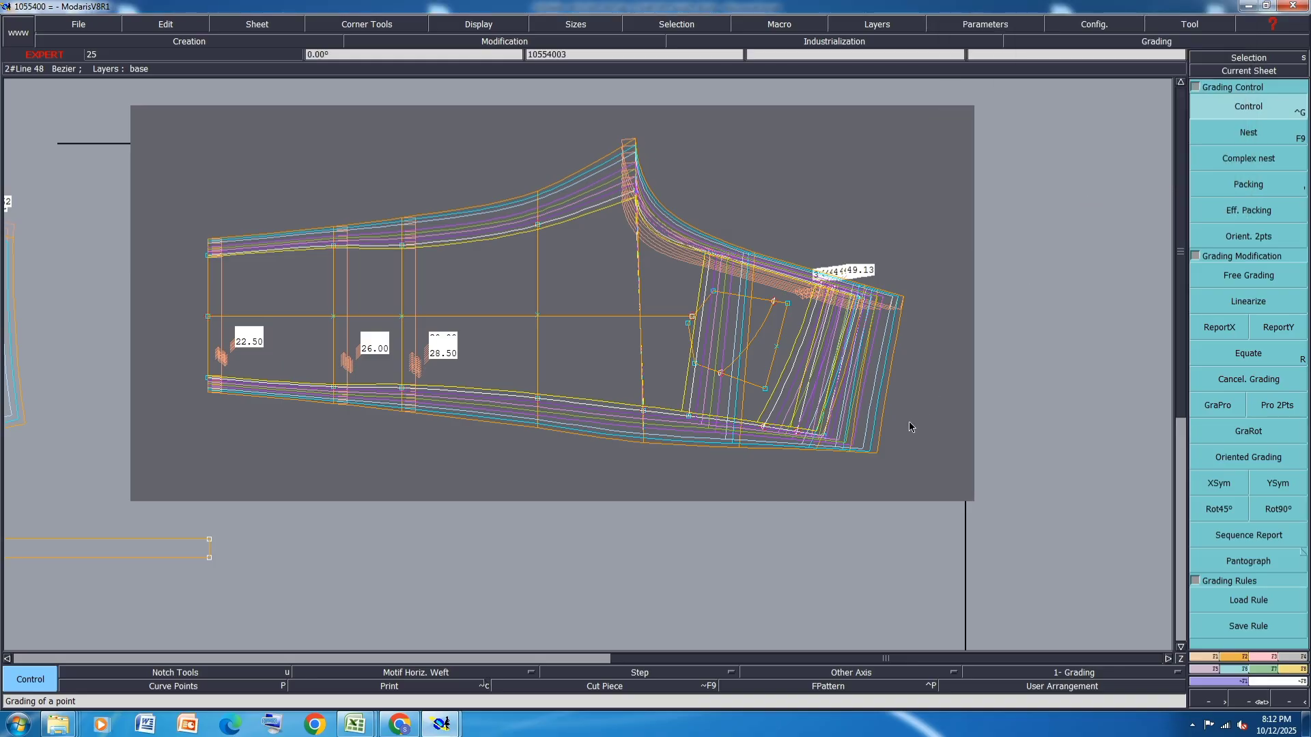
Undo the back leg's side seam waist regrading and the point shift, keeping the crotch point's ReportY grading.
key("ctrl+z")
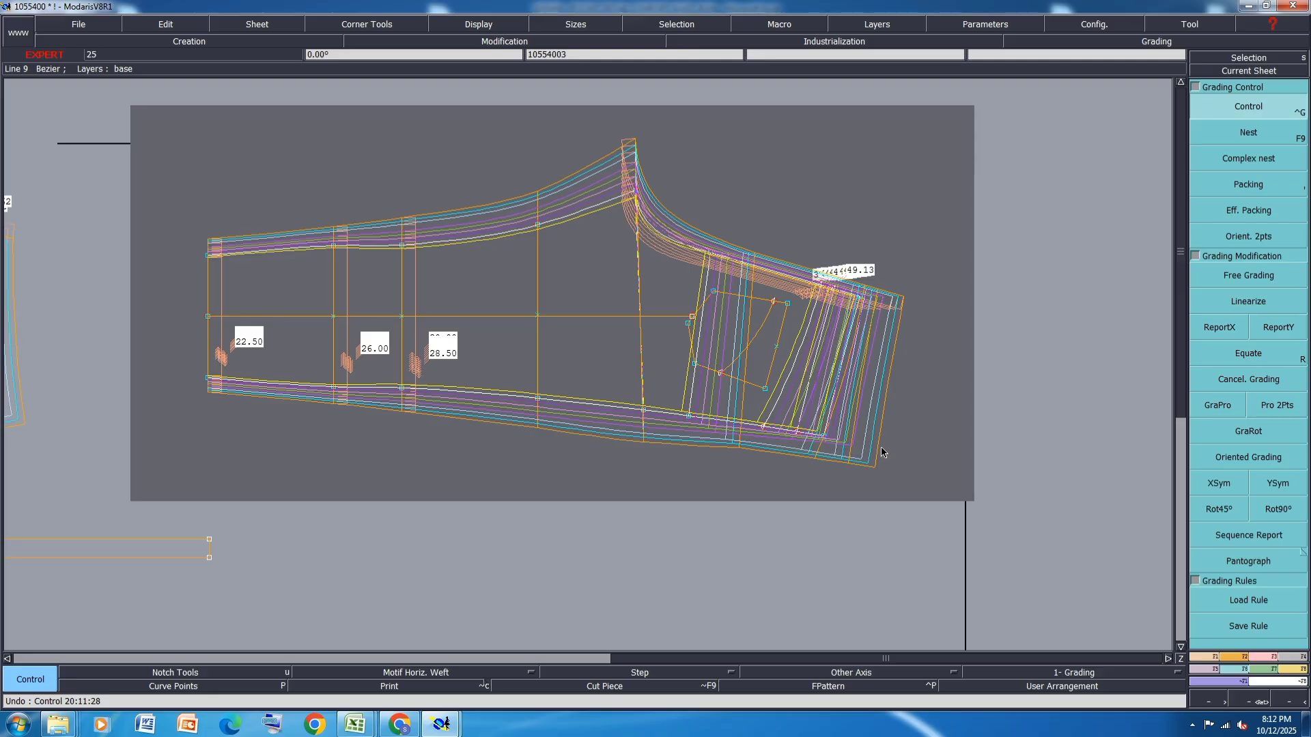
key("ctrl+z")
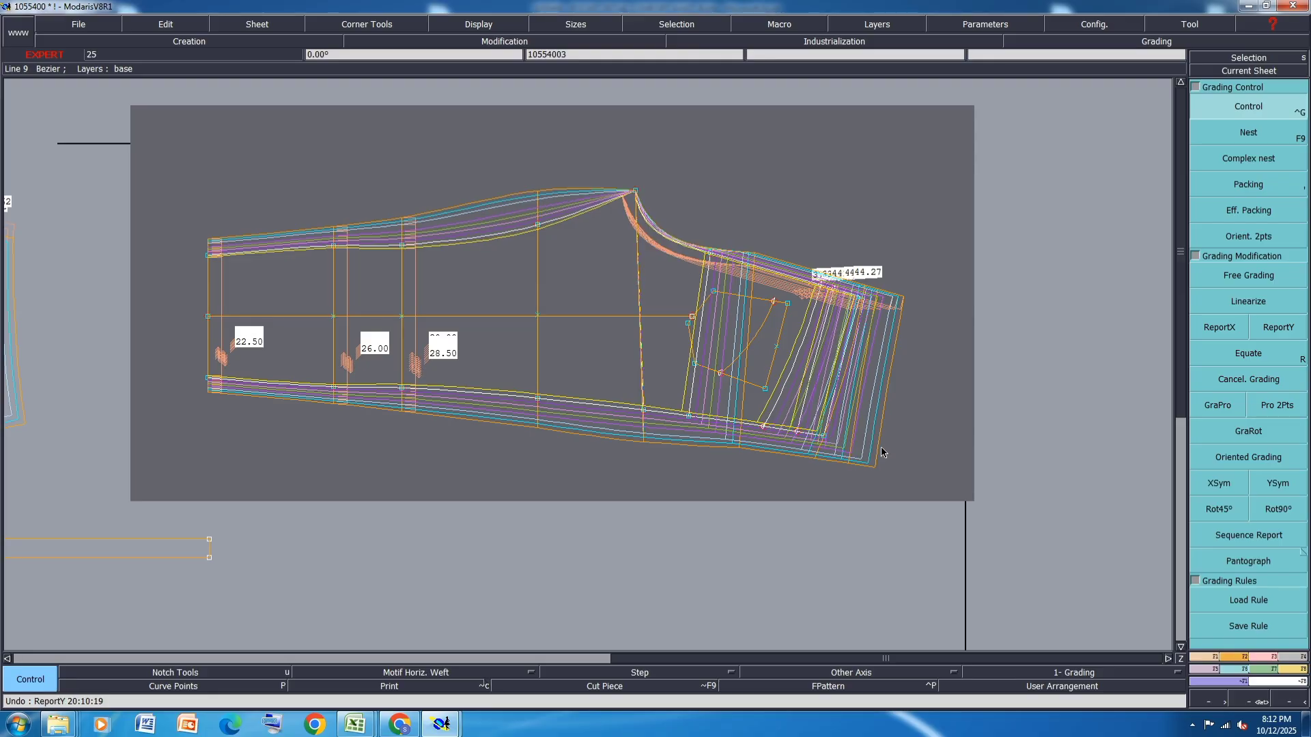
key("ctrl+y")
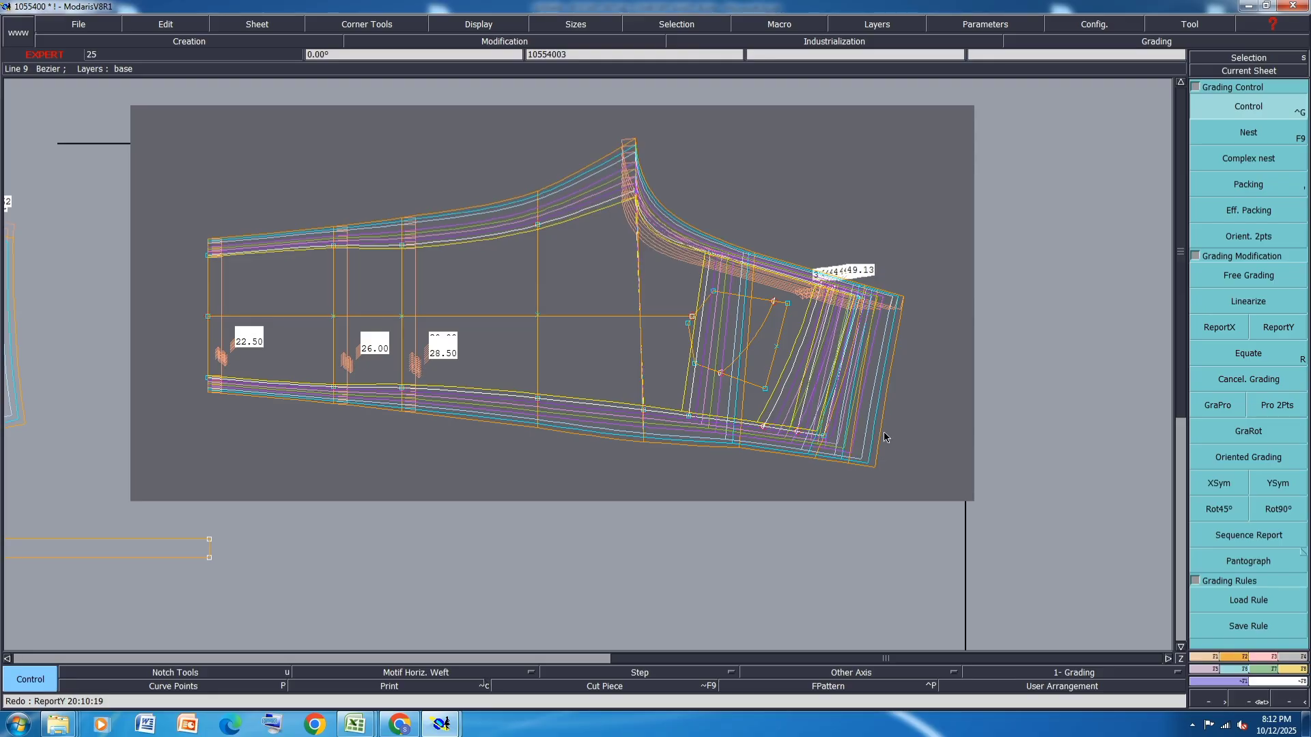
key("ctrl+y")
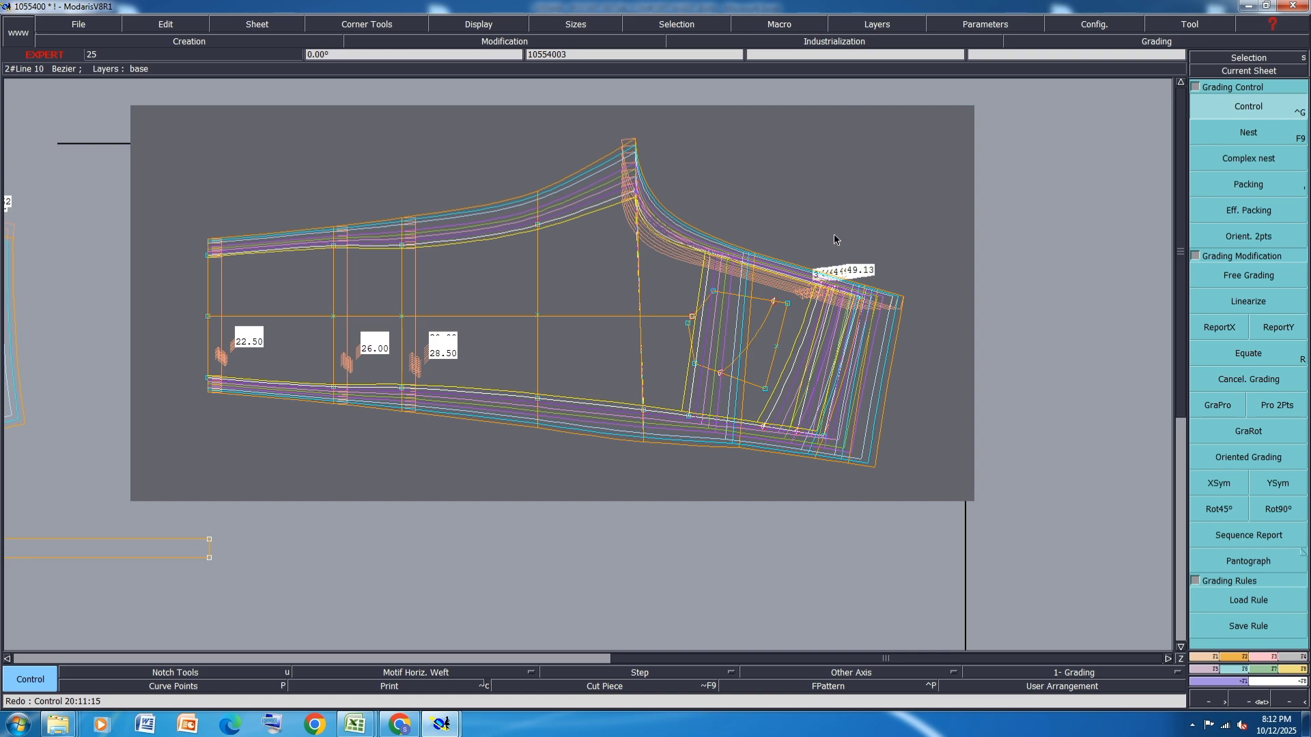
key("ctrl+z")
key("ctrl+z")
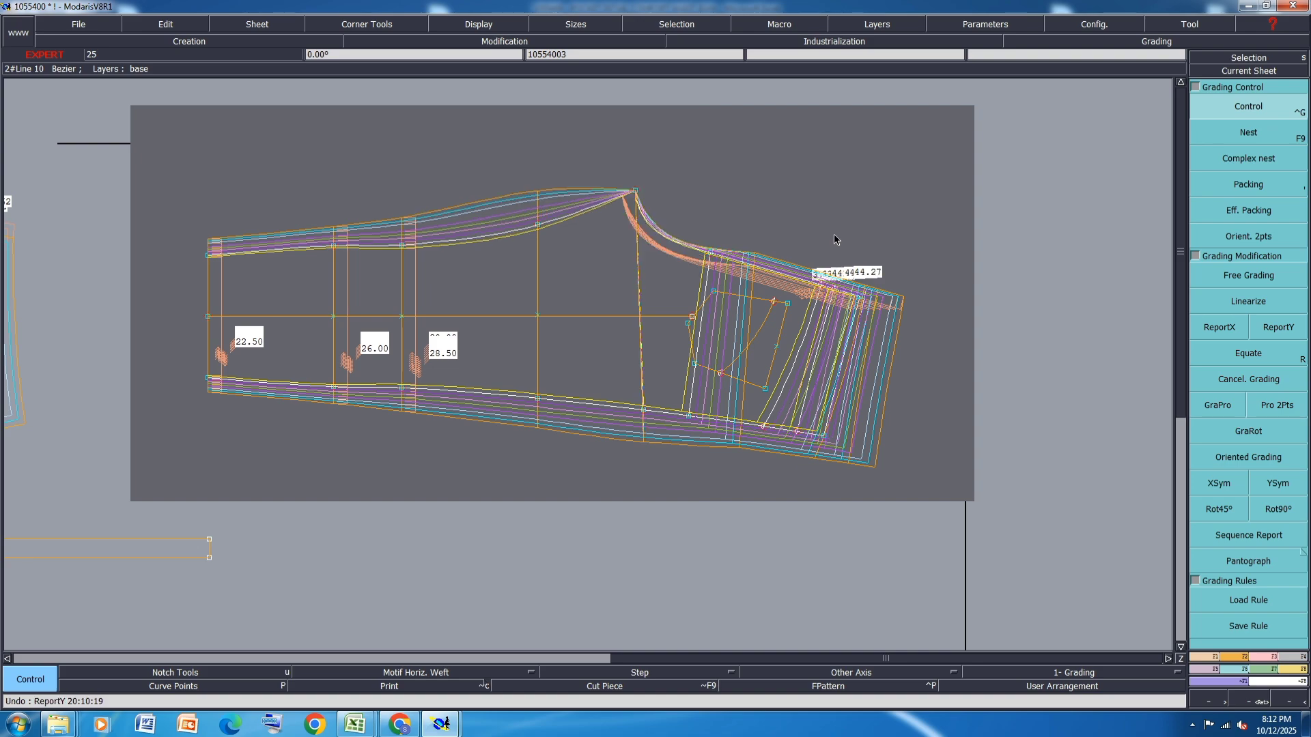
key("ctrl+z")
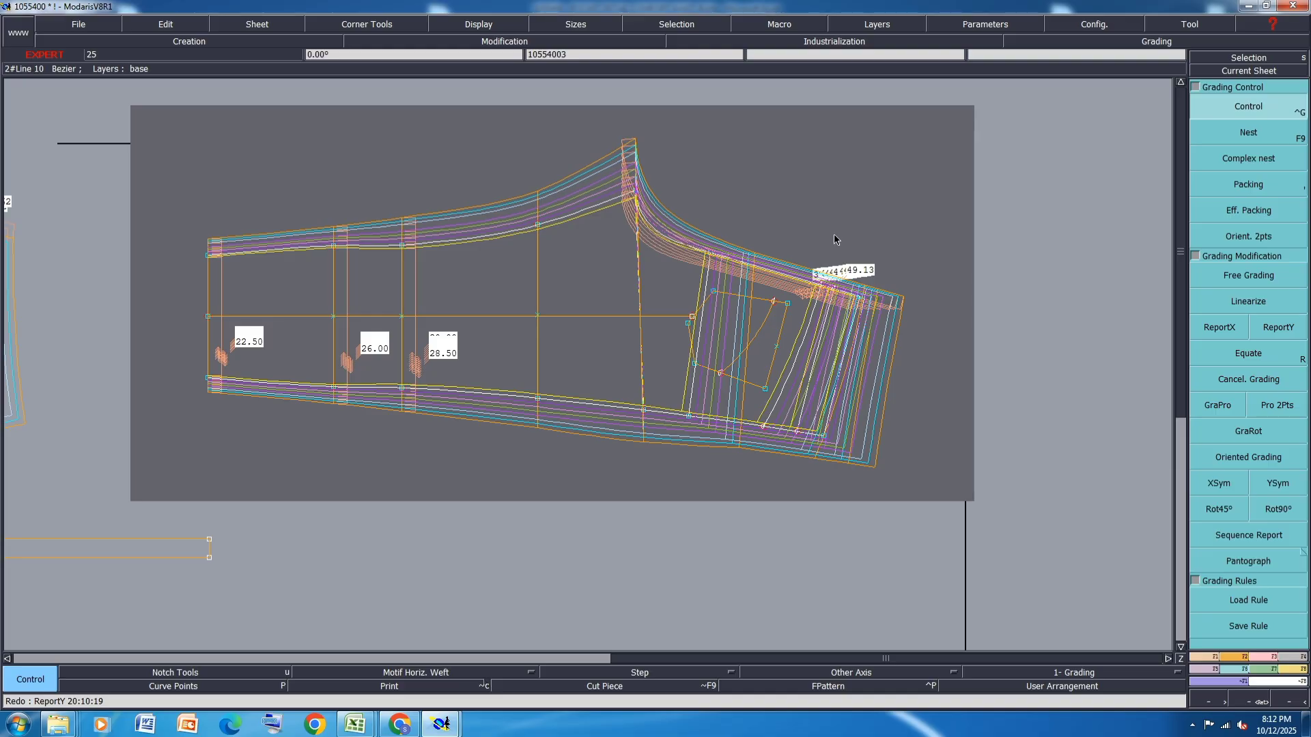
Use ReportY to copy the Y grading of the front leg's centre waist point to the back leg's centre waist point.
scroll(834, 233, "down", 1)
left_click(1278, 327)
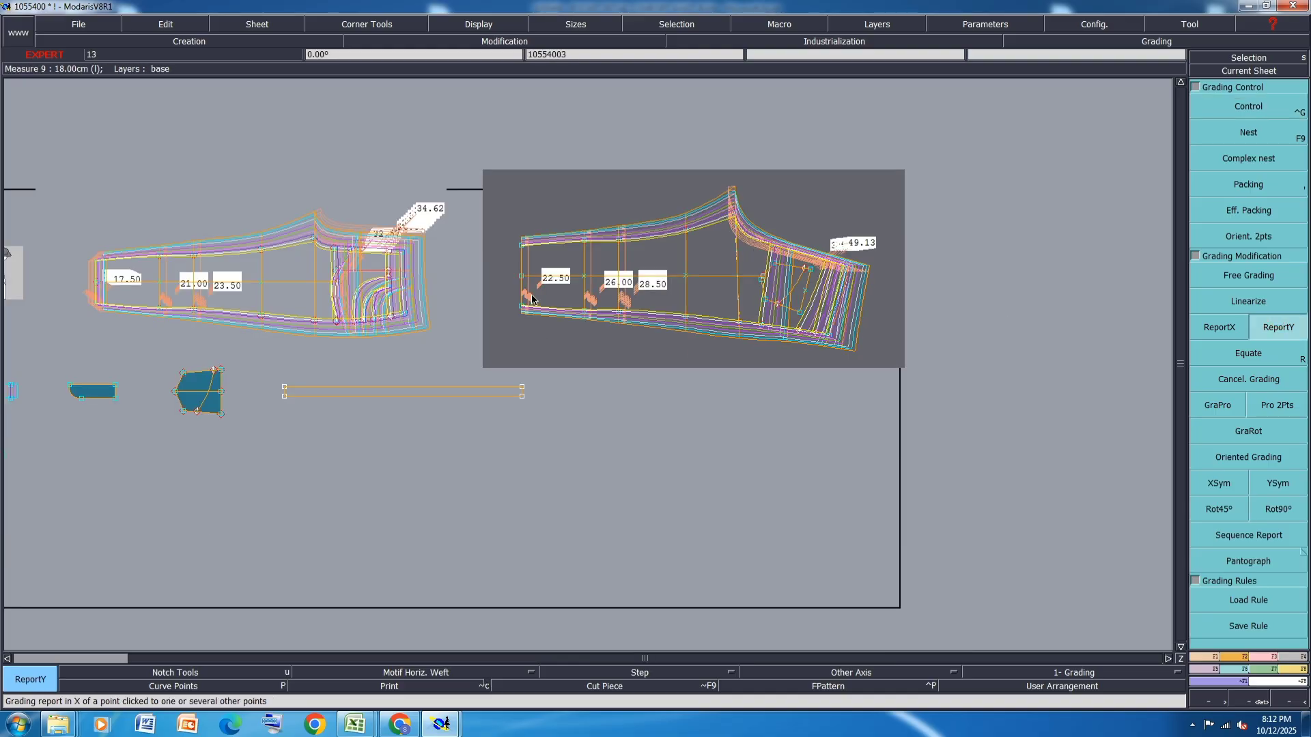
scroll(405, 267, "up", 1)
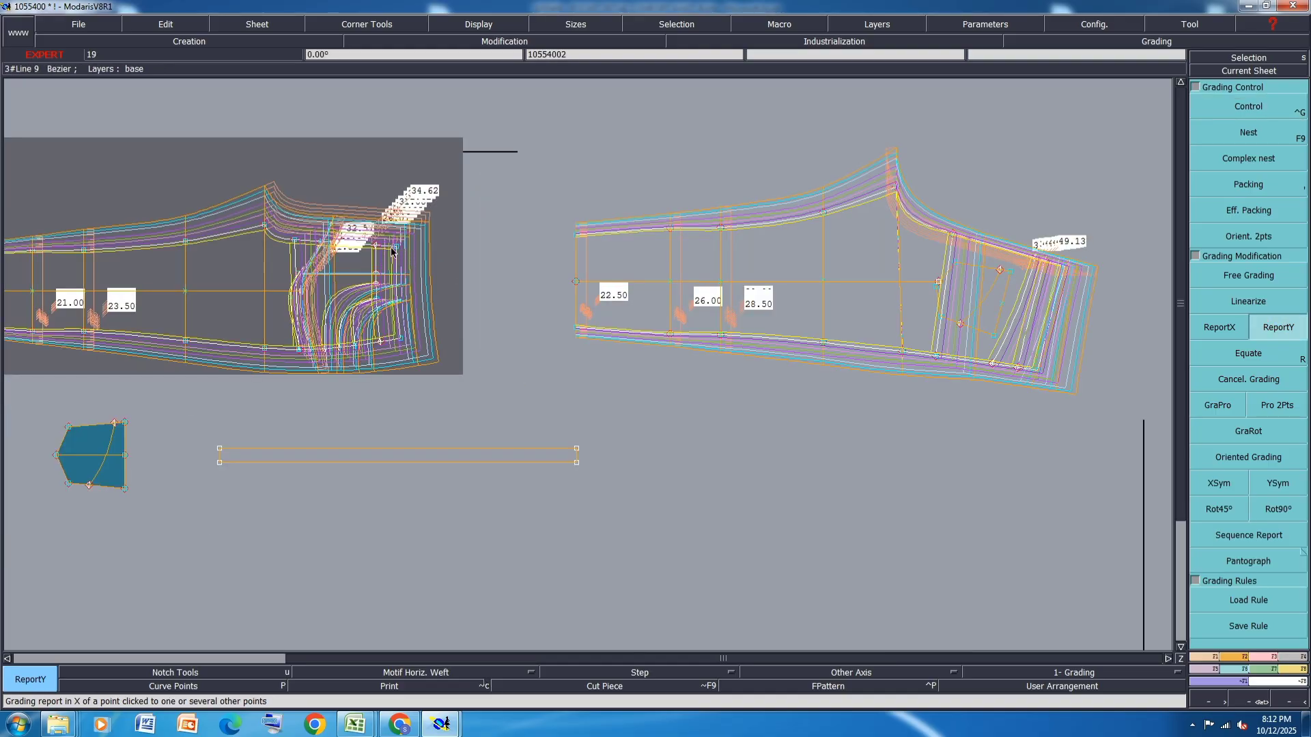
scroll(1099, 270, "up", 2)
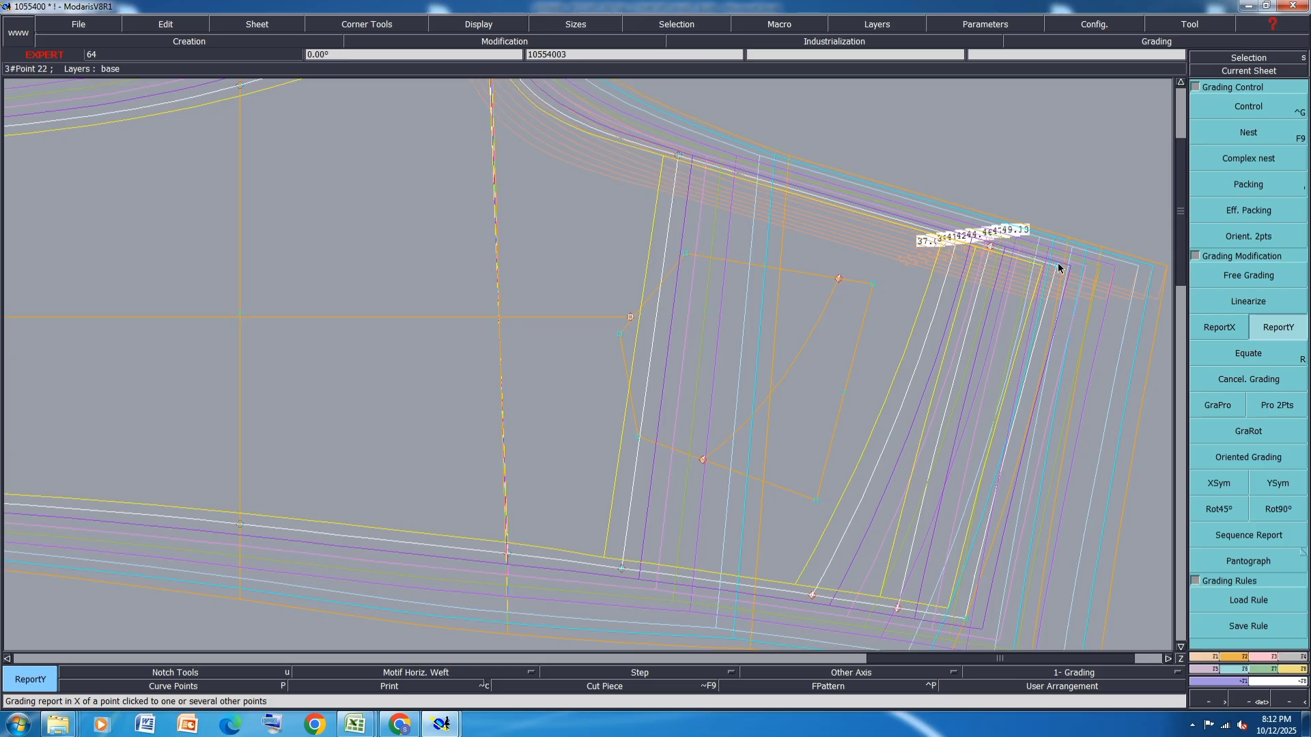
scroll(1056, 263, "down", 2)
scroll(491, 380, "down", 1)
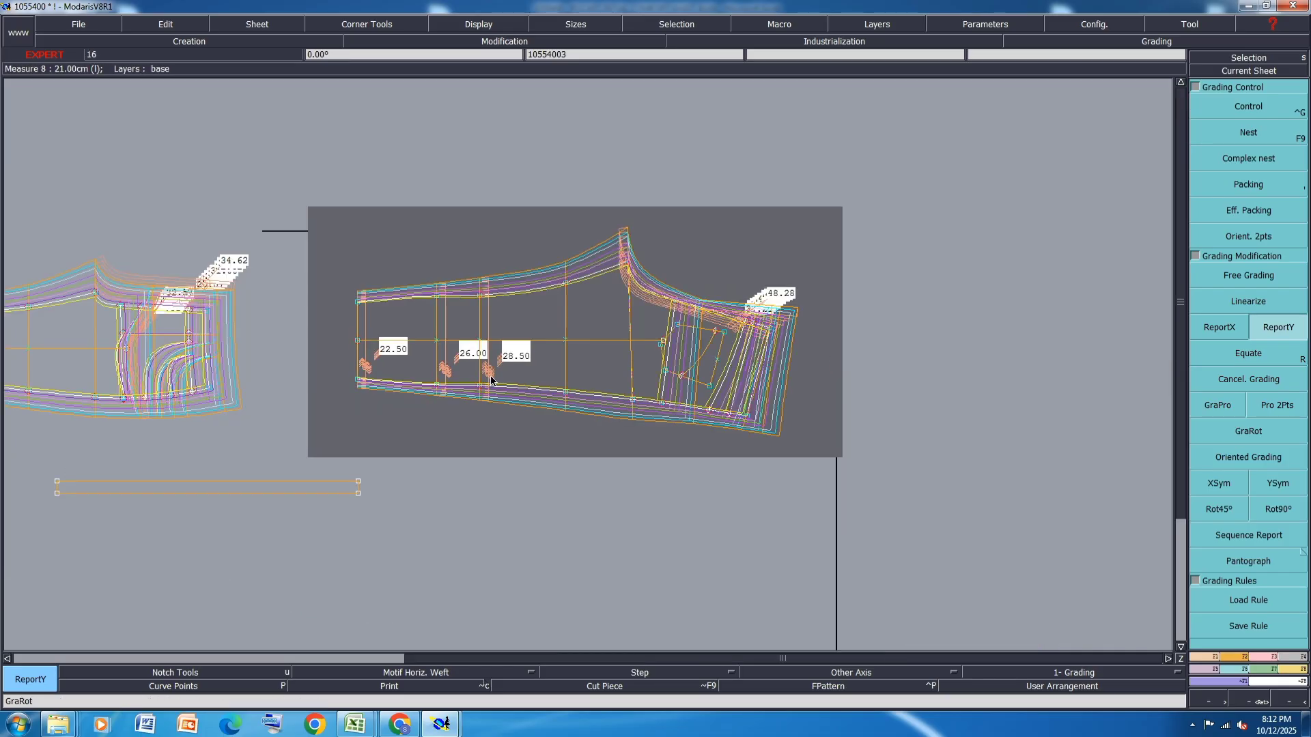
Copy the Y grading of the front rise's hip line point to the matching centre back seam point on the back leg.
scroll(95, 293, "up", 3)
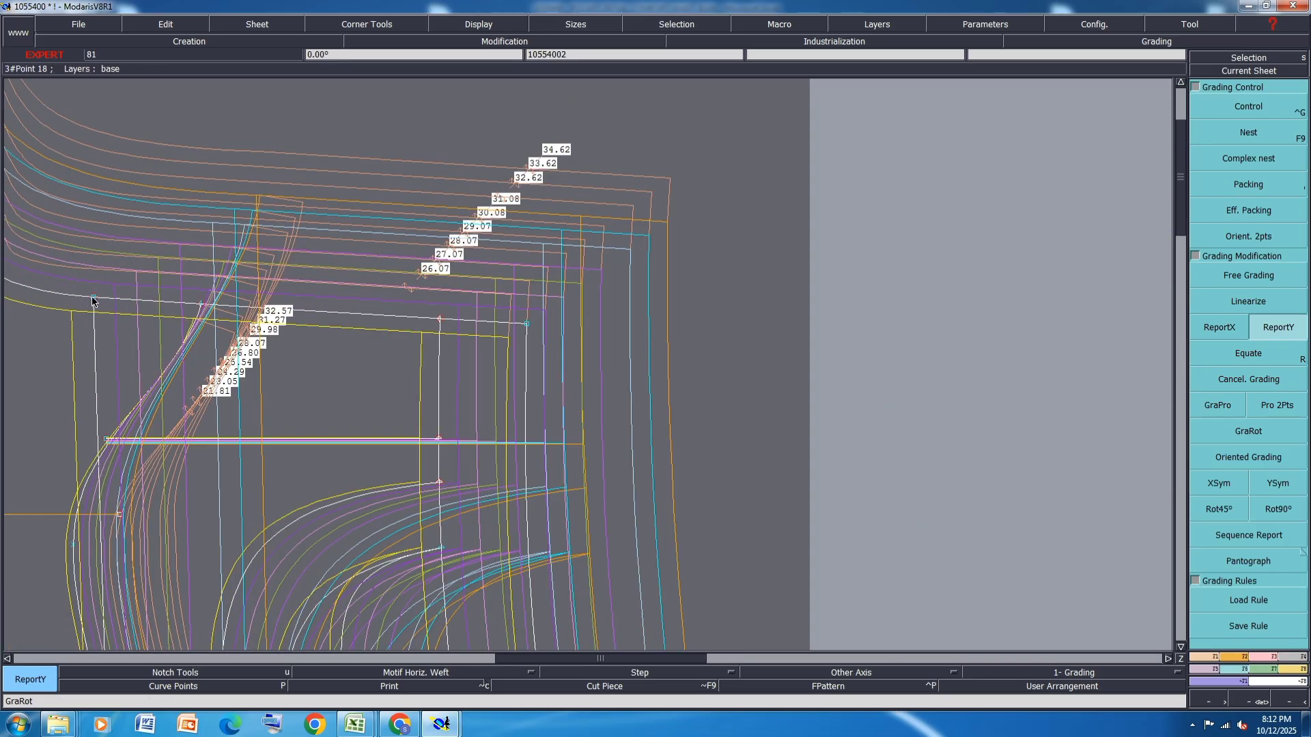
scroll(40, 354, "down", 4)
scroll(333, 321, "up", 4)
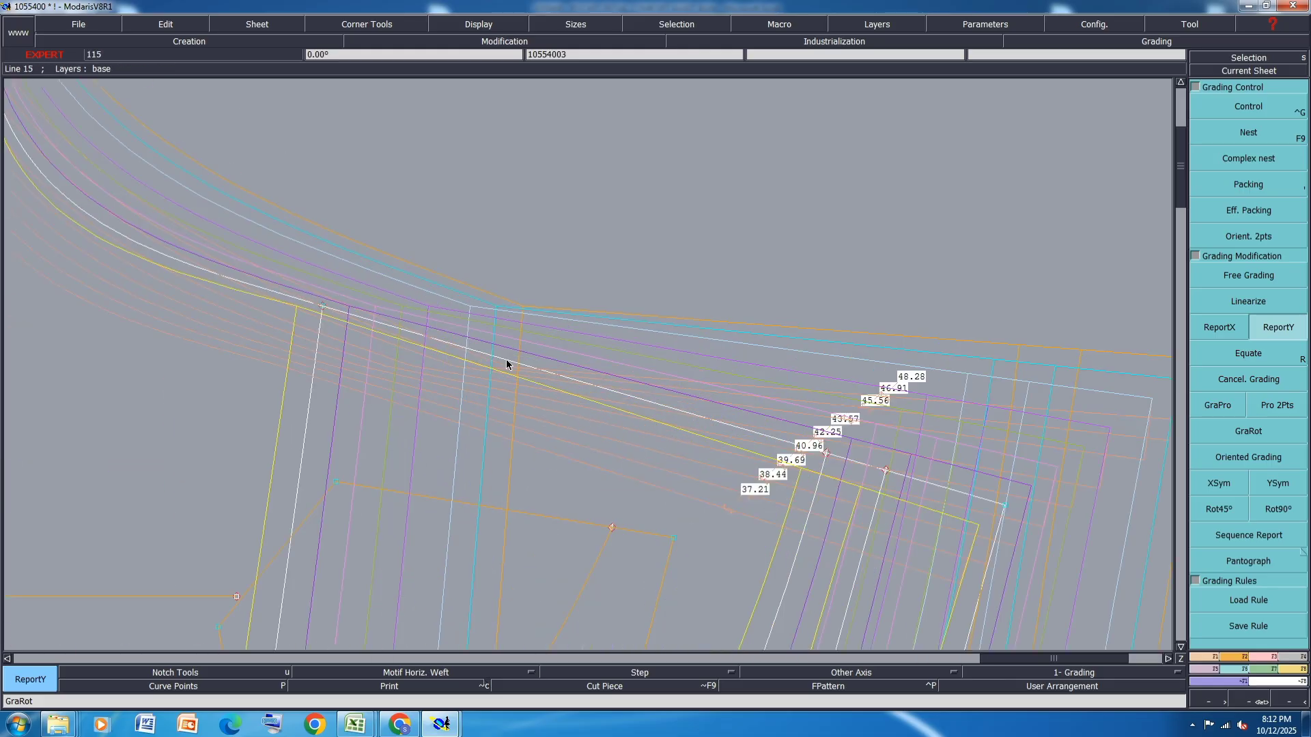
scroll(617, 277, "down", 4)
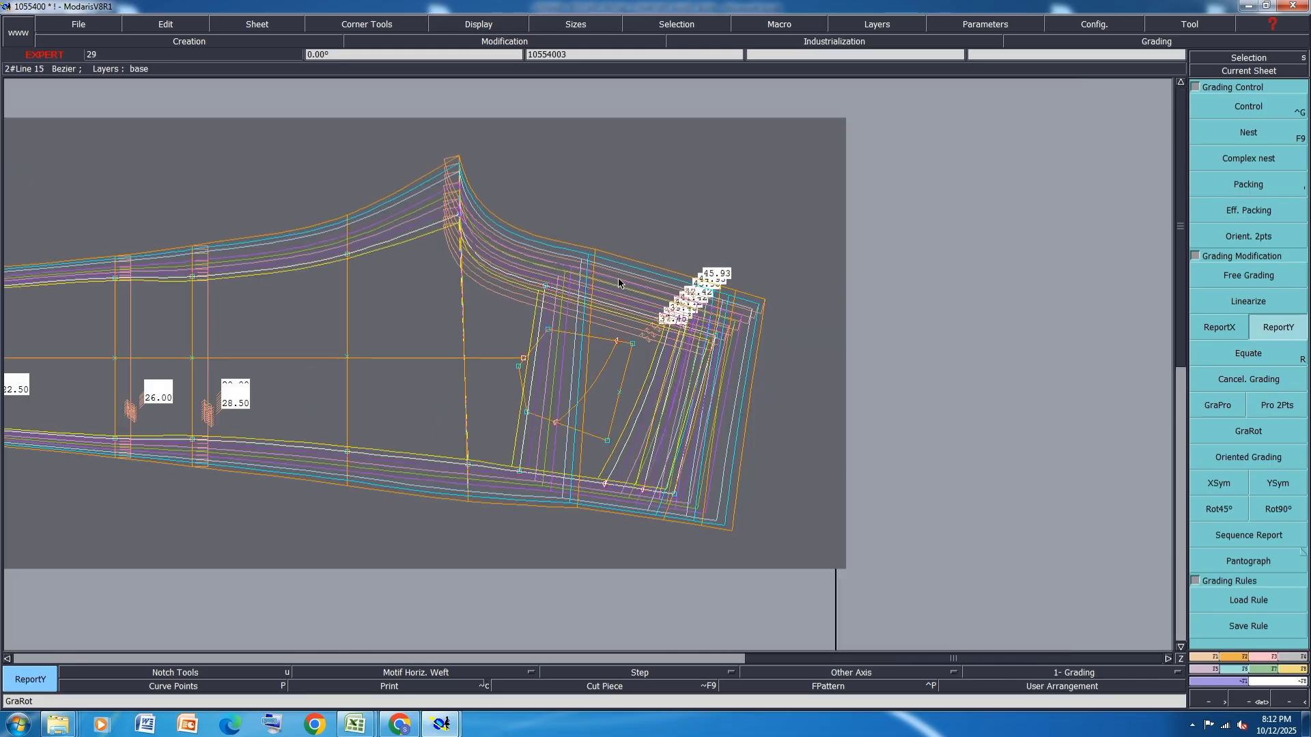
Copy the Y grading of the front leg's side seam waist point to the back leg's side seam waist point.
scroll(127, 396, "up", 2)
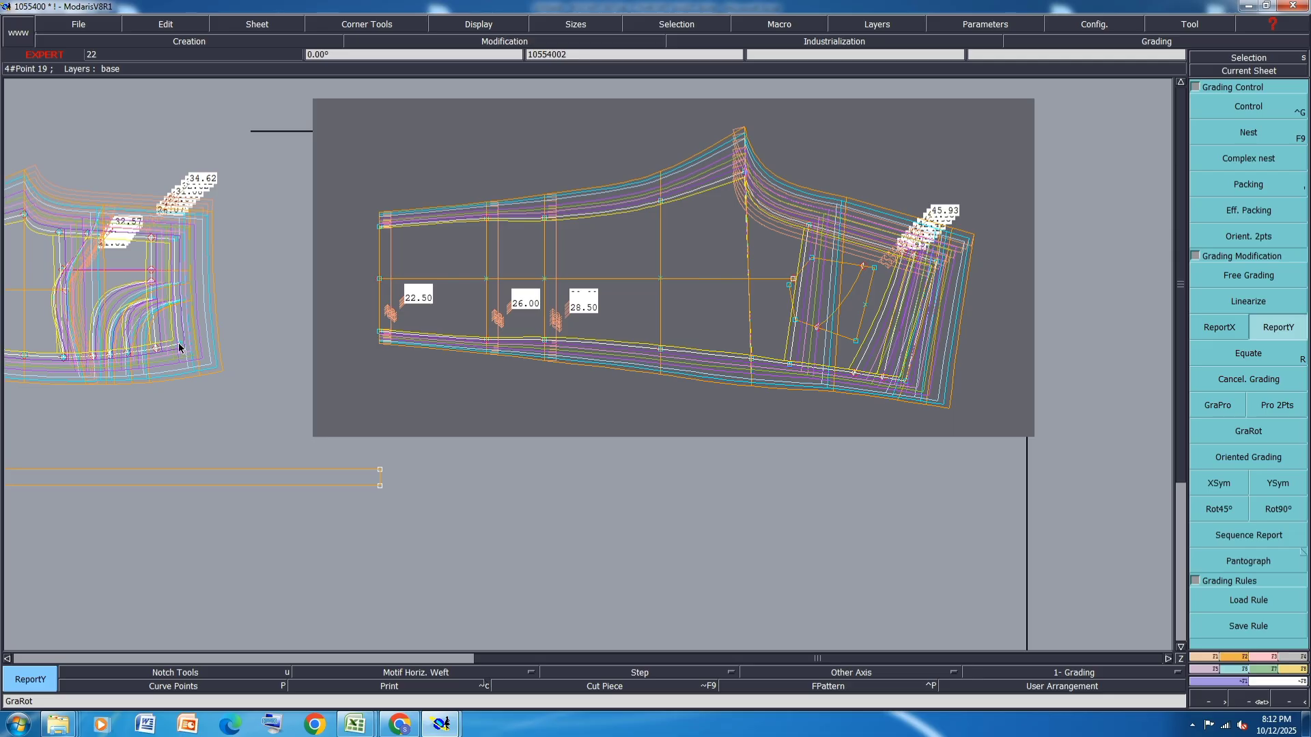
scroll(901, 384, "up", 2)
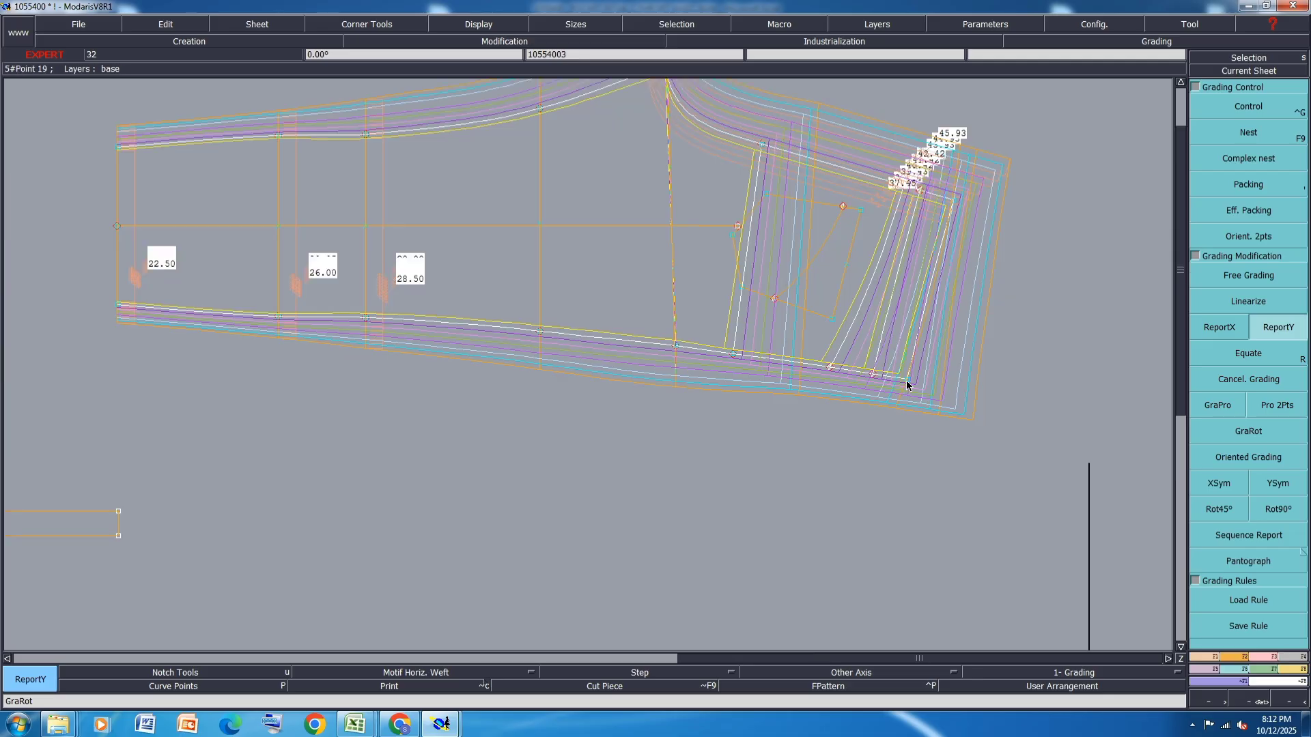
scroll(931, 416, "down", 2)
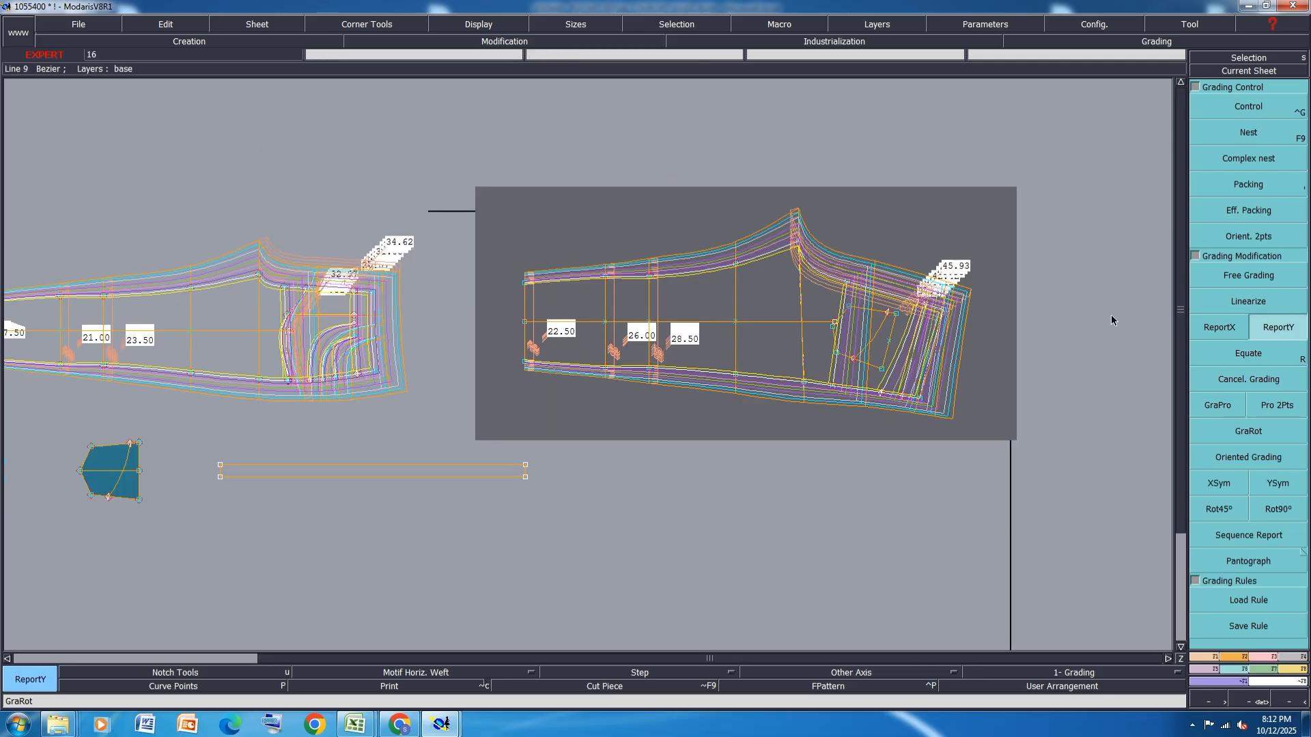
Copy the Y grading of the front leg's side seam hip point to the back leg's side seam hip point.
scroll(379, 387, "up", 3)
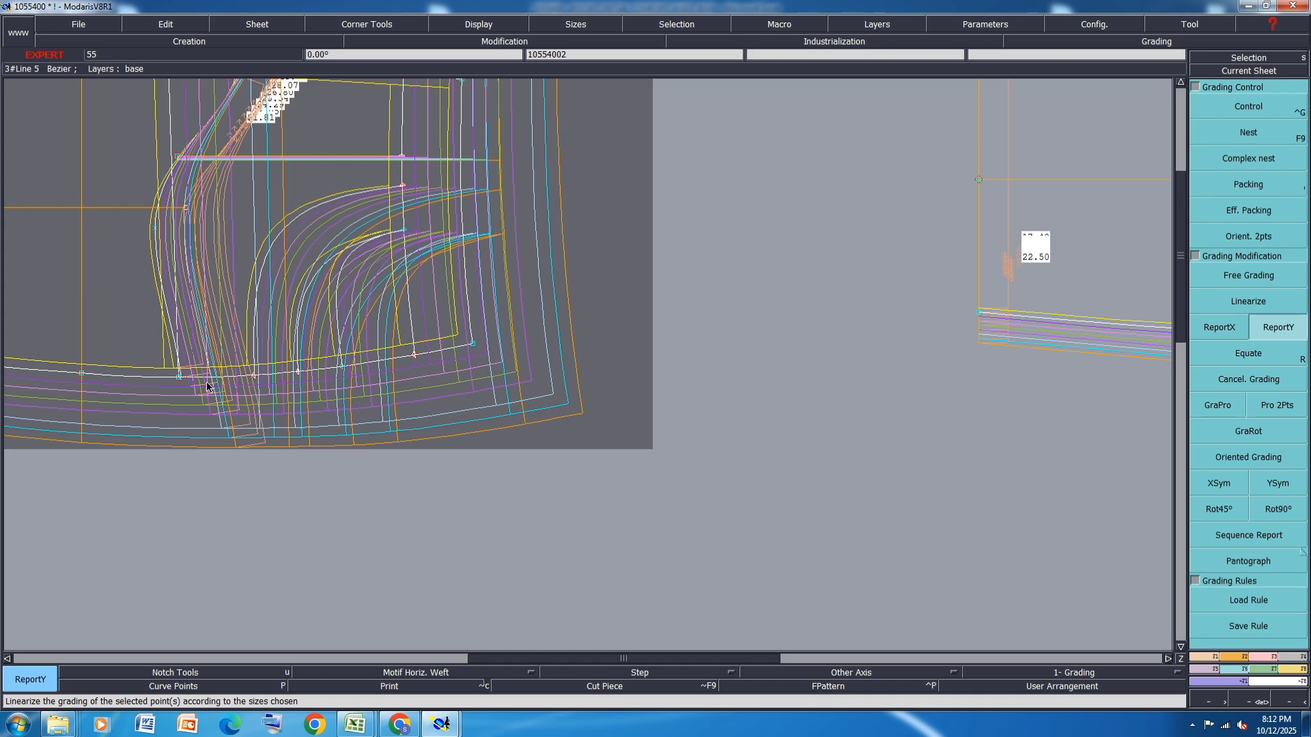
scroll(176, 409, "down", 2)
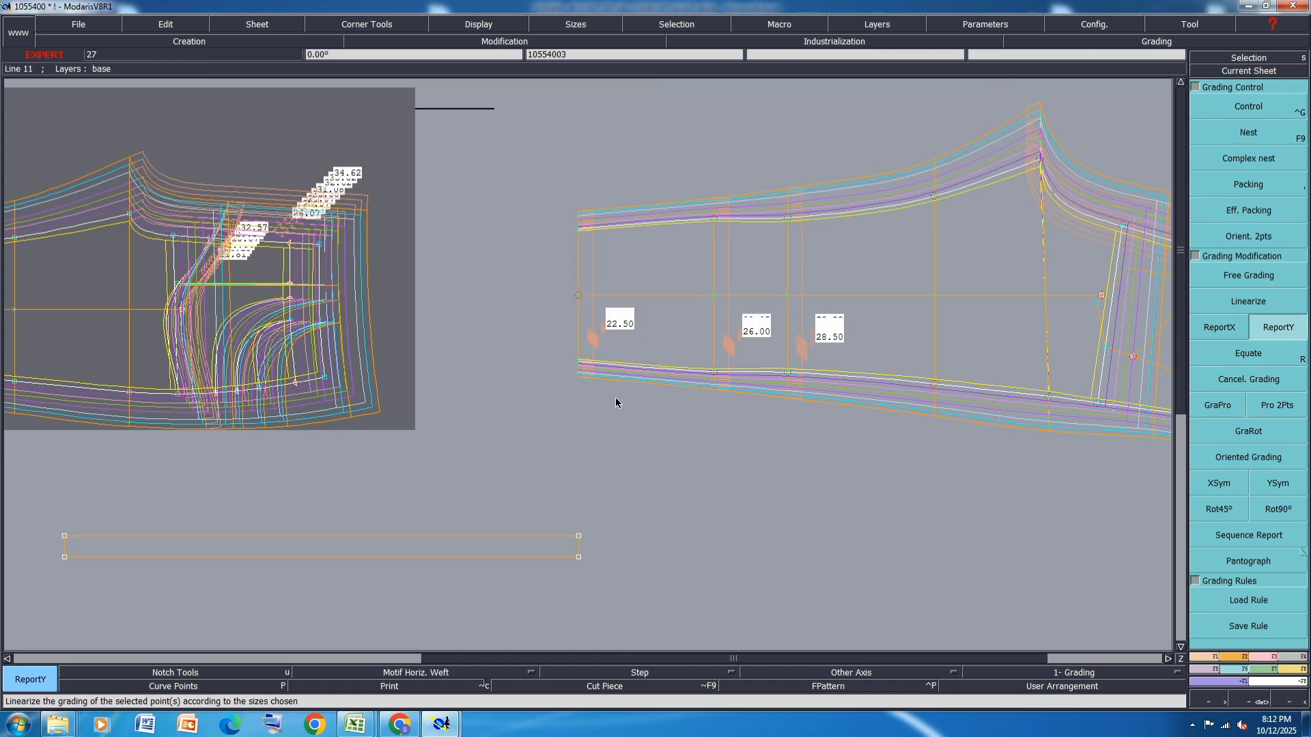
scroll(616, 403, "down", 2)
scroll(662, 407, "up", 4)
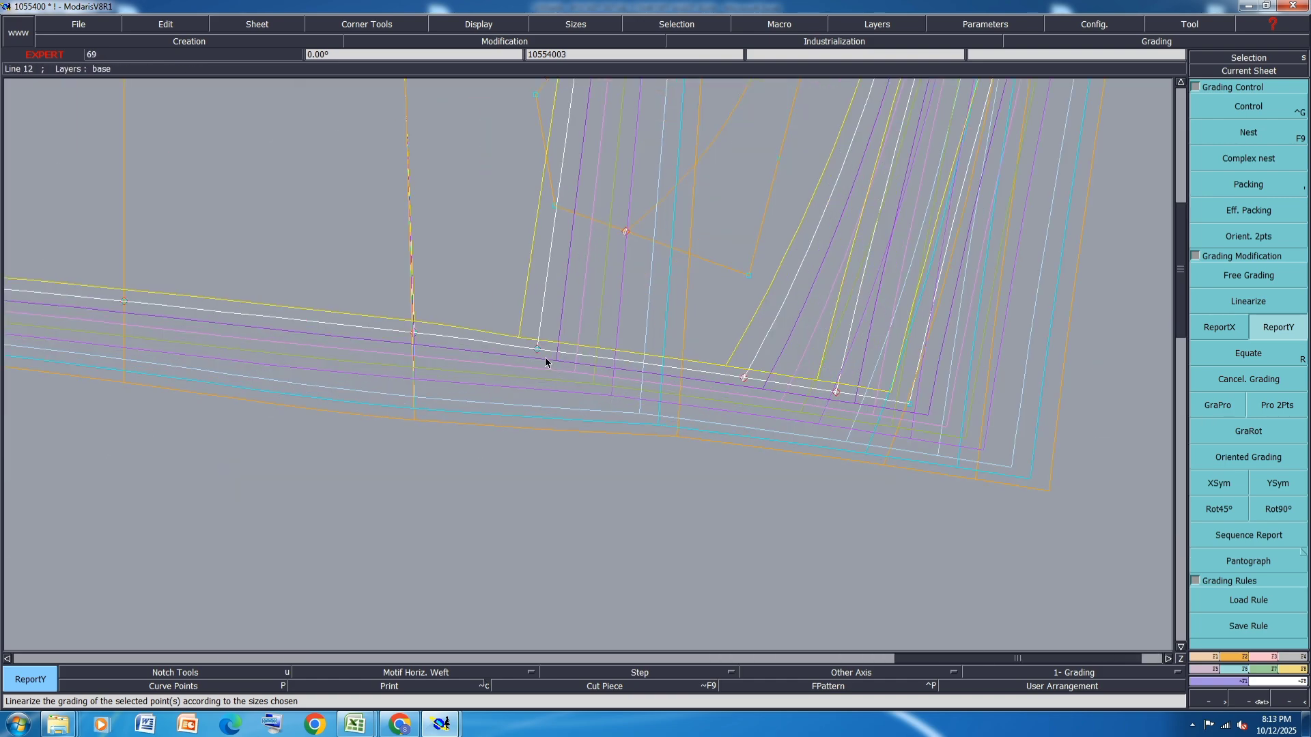
scroll(535, 368, "down", 2)
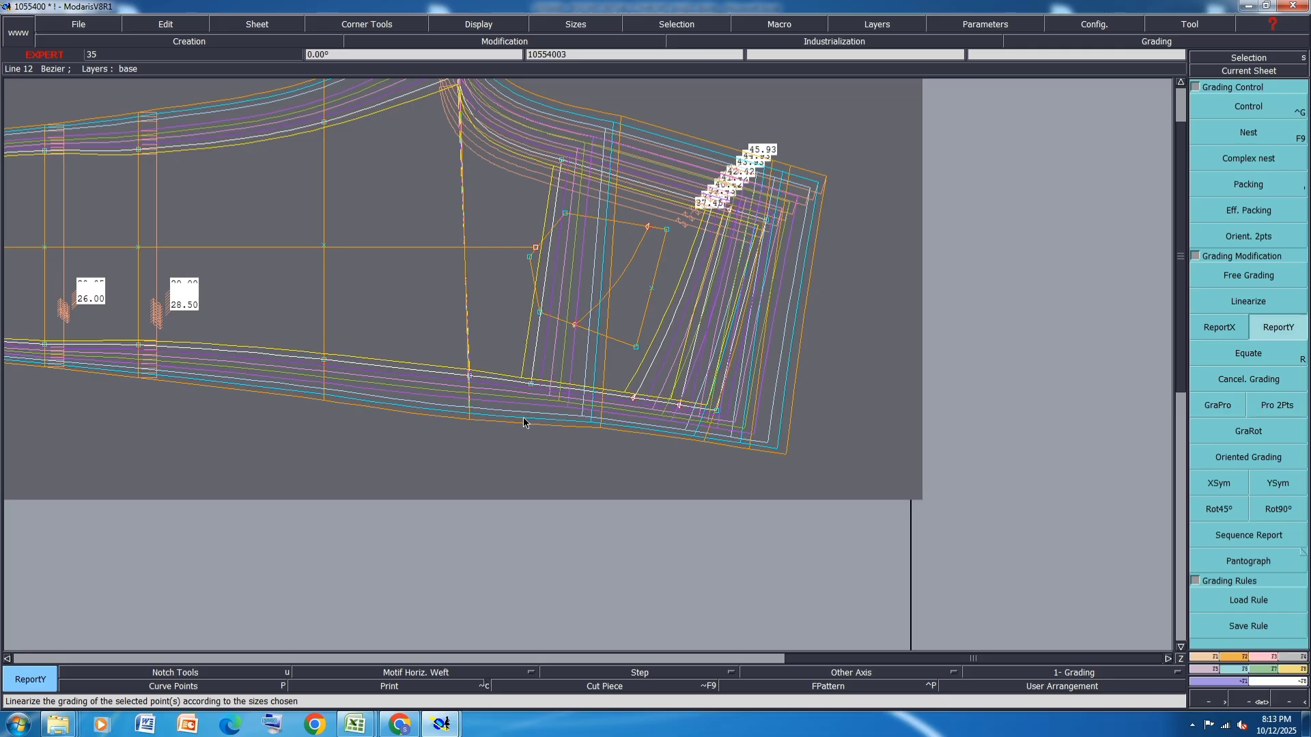
Nudge the base-size side seam point at the crotch line of the back leg with the Move tool.
scroll(523, 421, "down", 2)
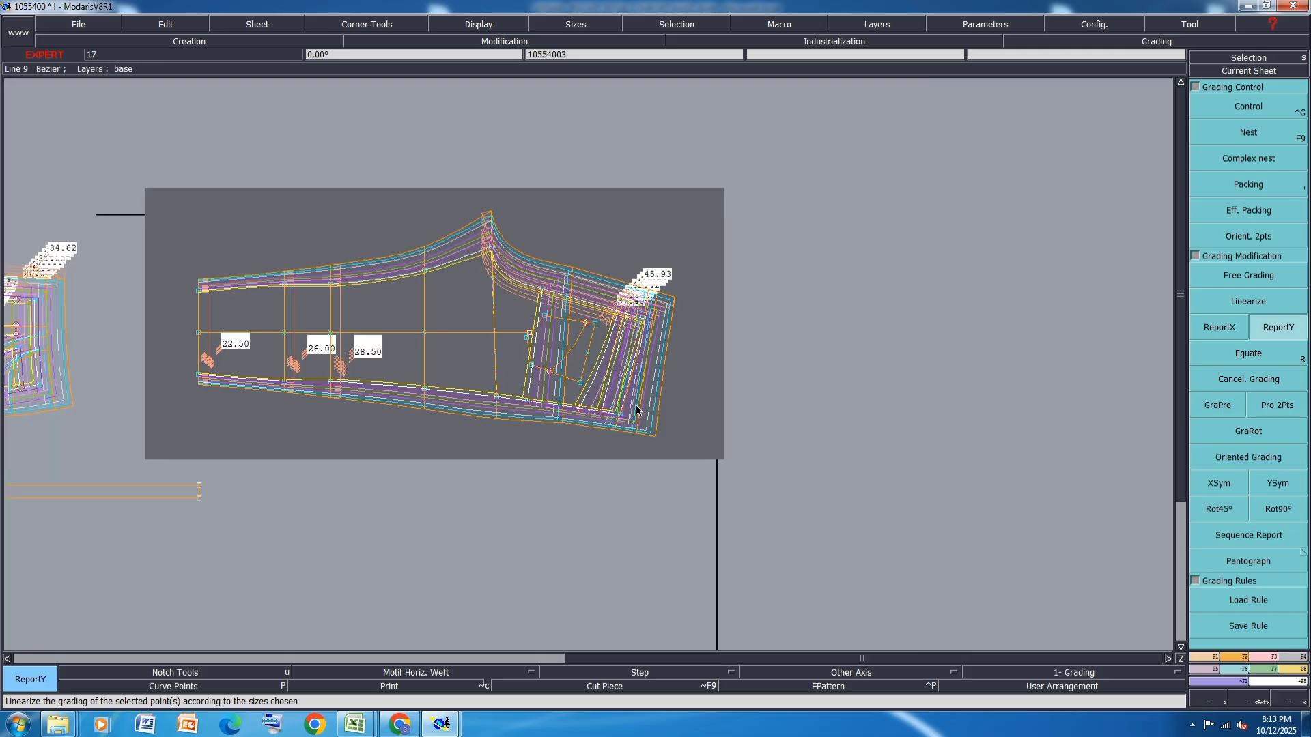
scroll(635, 416, "up", 3)
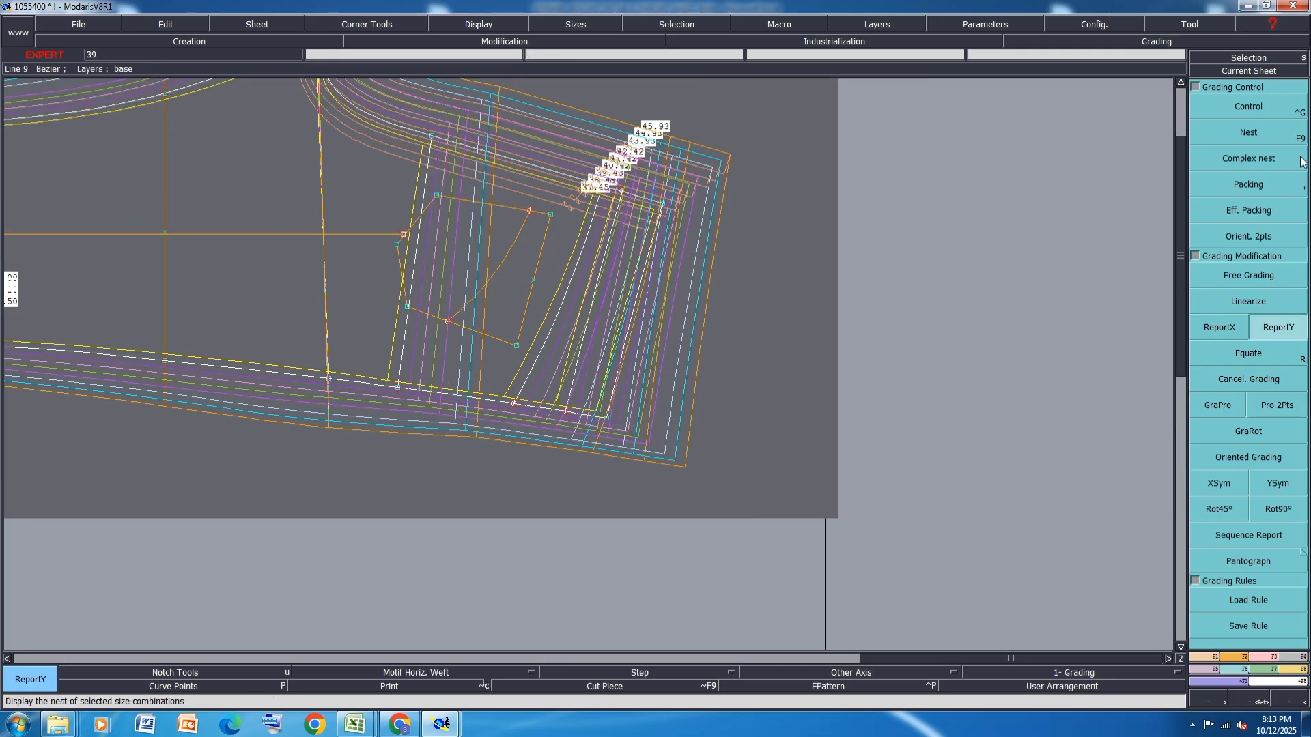
left_click(1268, 105)
scroll(560, 447, "up", 2)
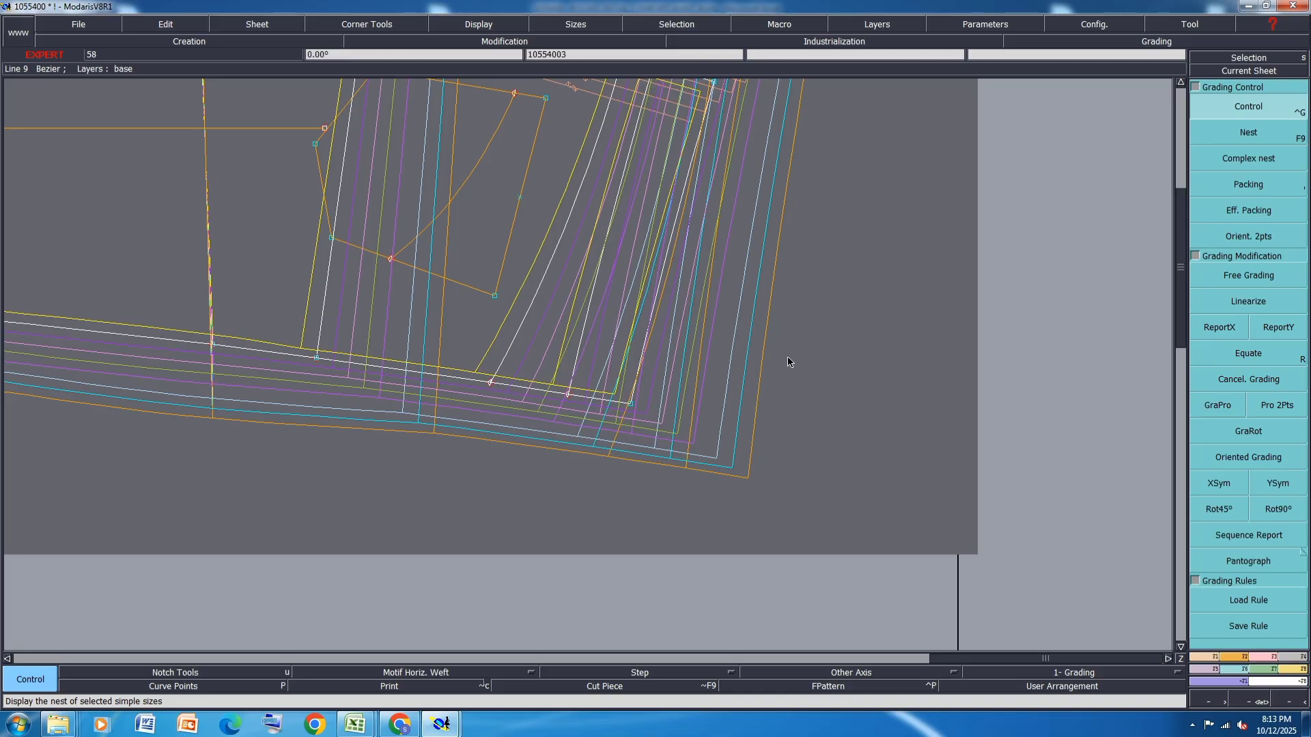
scroll(317, 359, "down", 2)
left_click(317, 359)
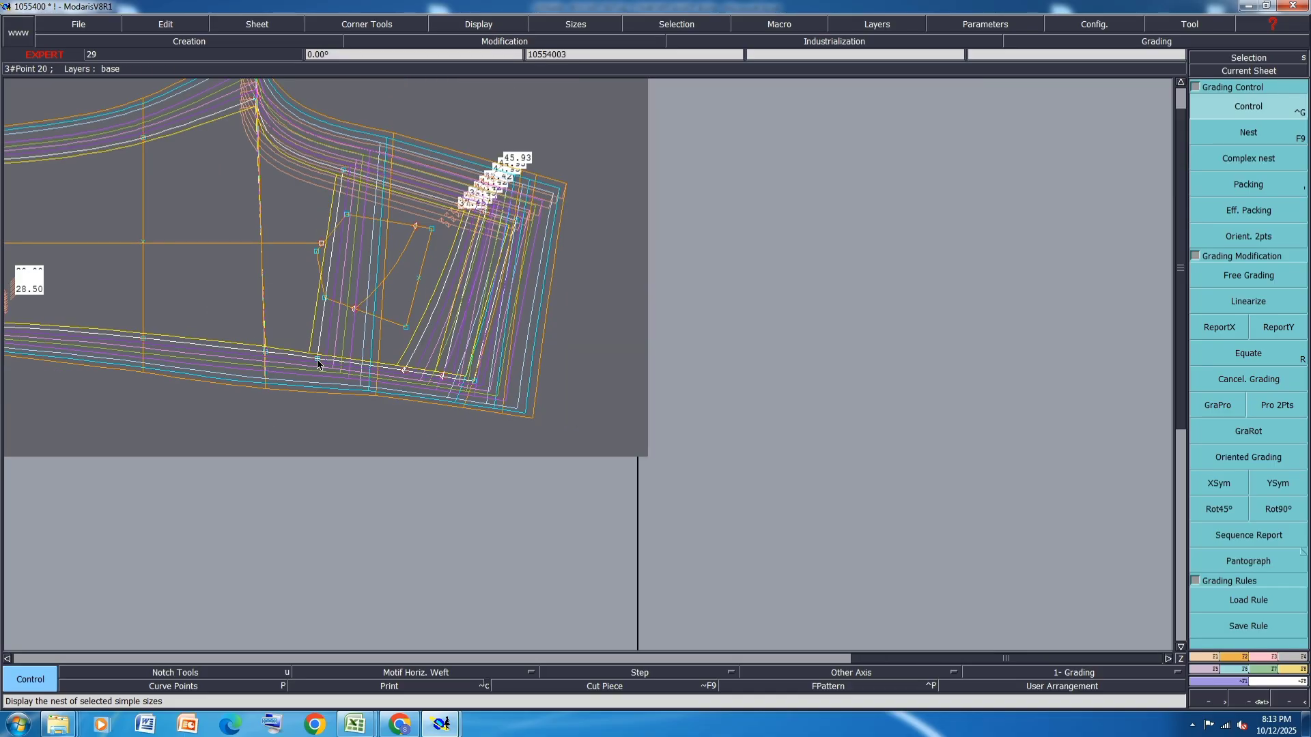
scroll(316, 359, "up", 3)
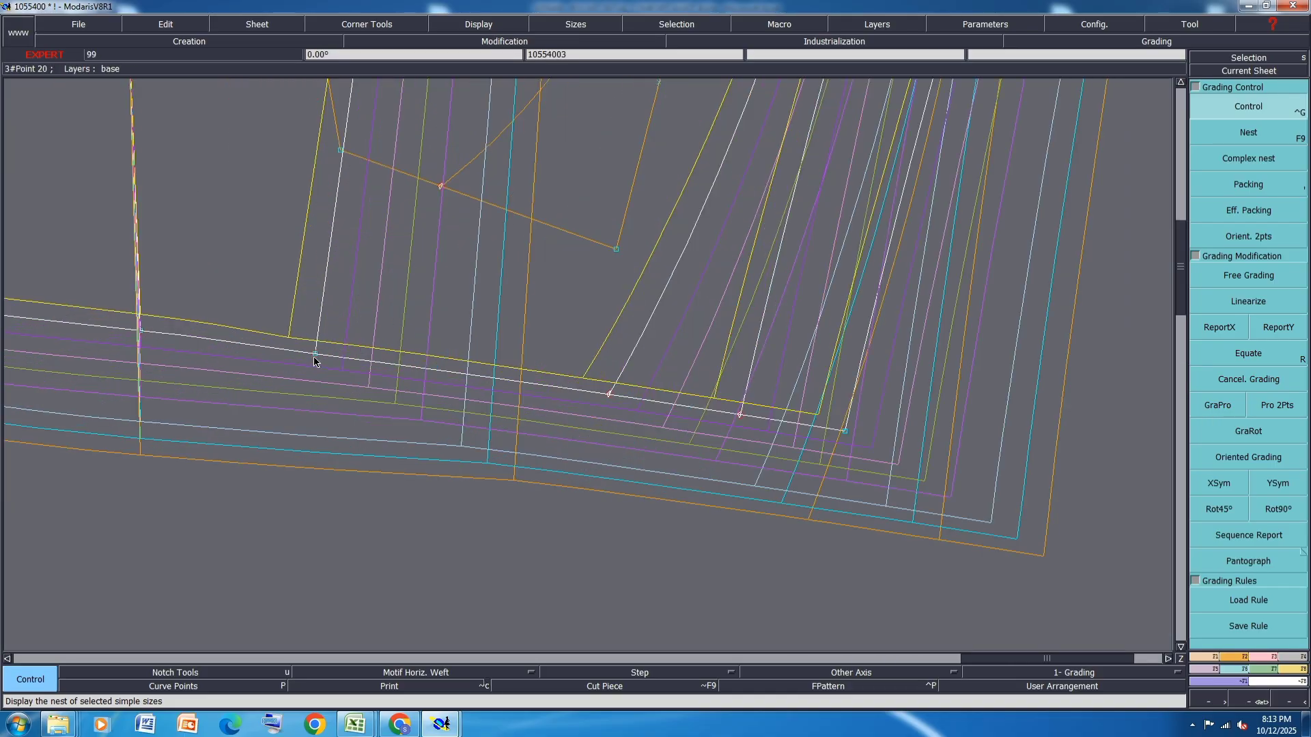
left_click(139, 334)
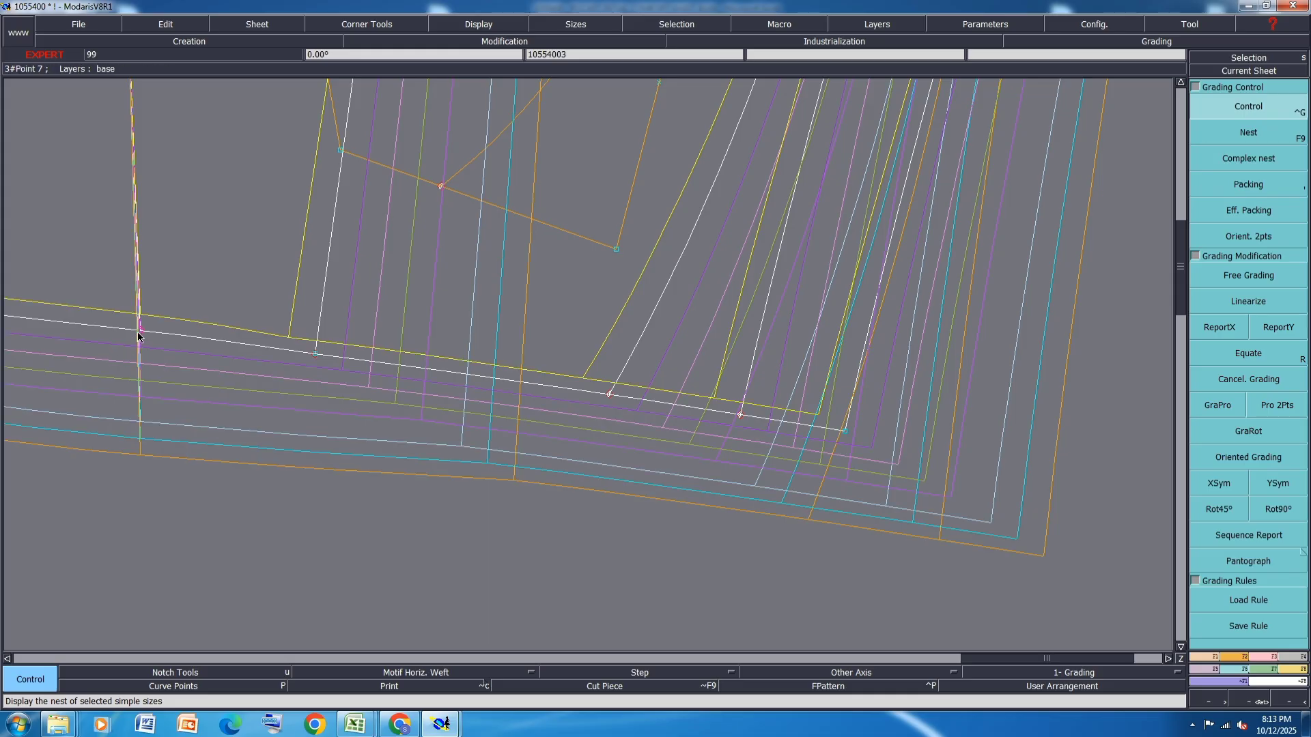
key("m")
left_click(141, 334)
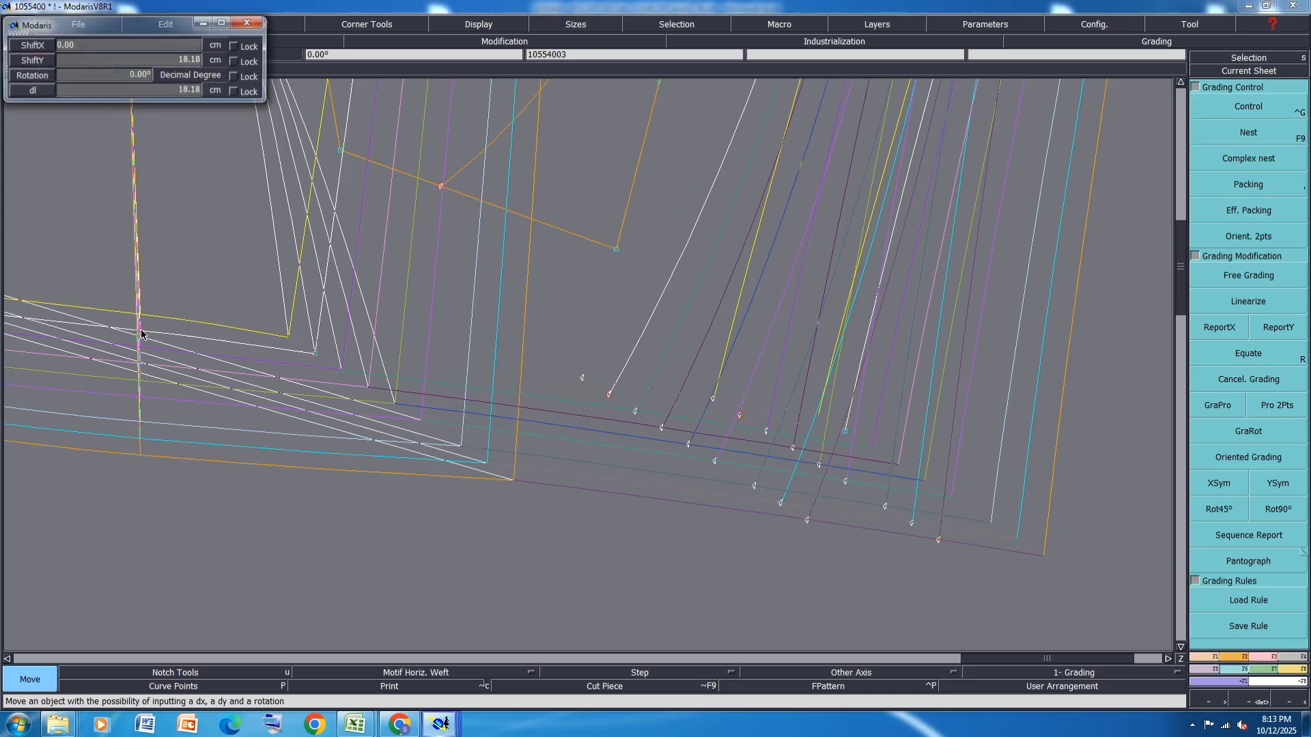
left_click(152, 337)
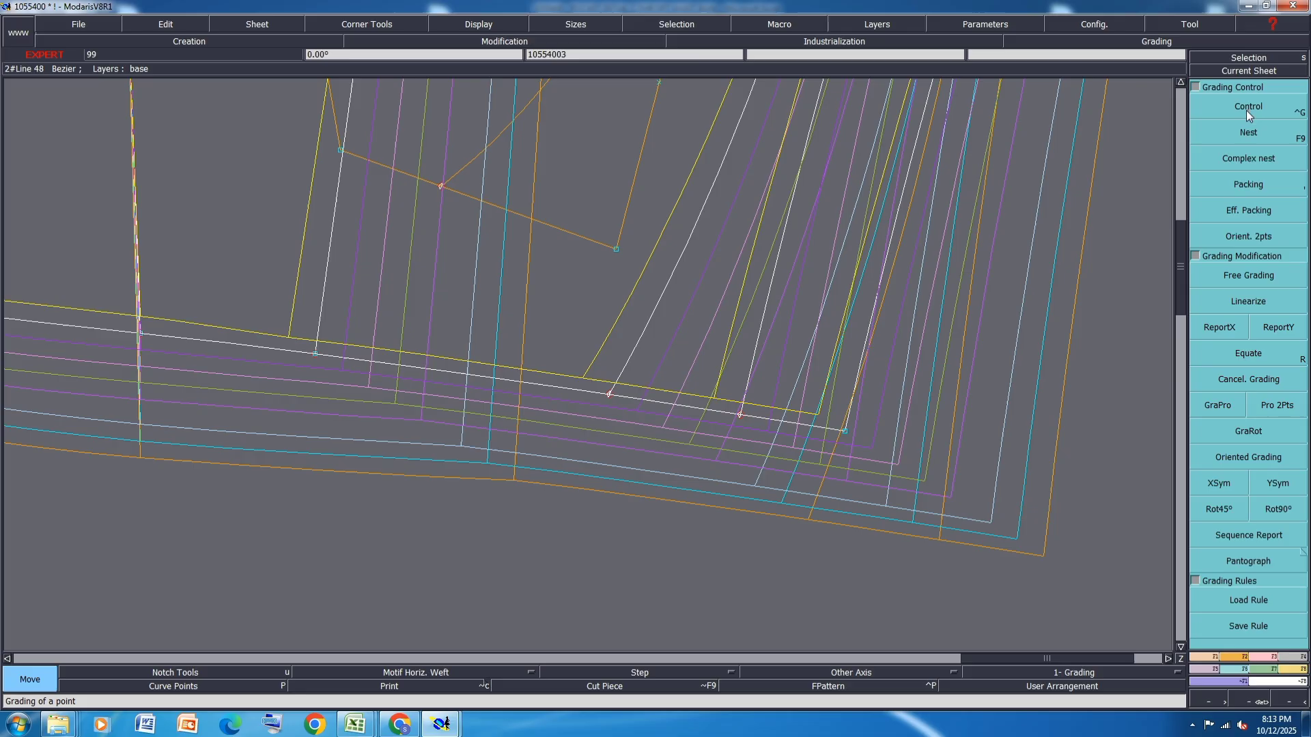
Adjust the grading of the back leg's side seam hip point to dy about 0.78 for size 8 and -0.73 for size 12.
left_click(1248, 108)
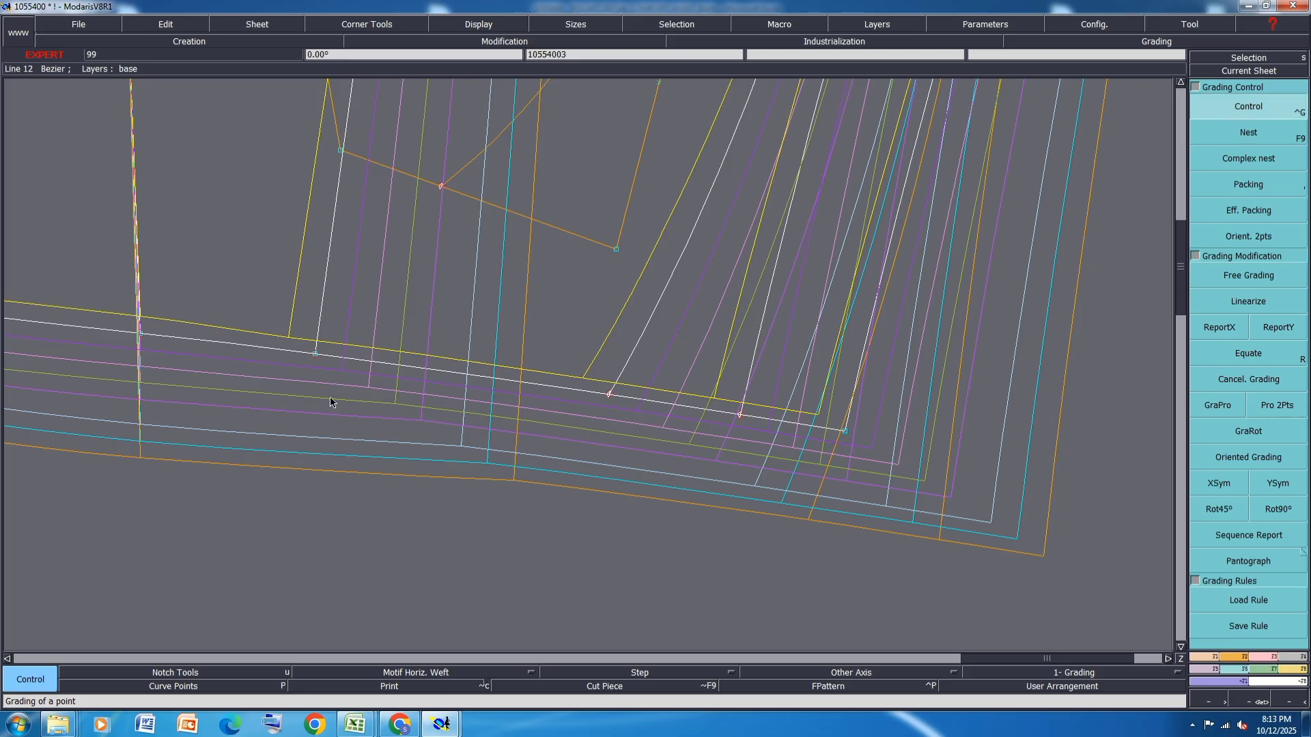
left_click(316, 356)
scroll(321, 350, "up", 1)
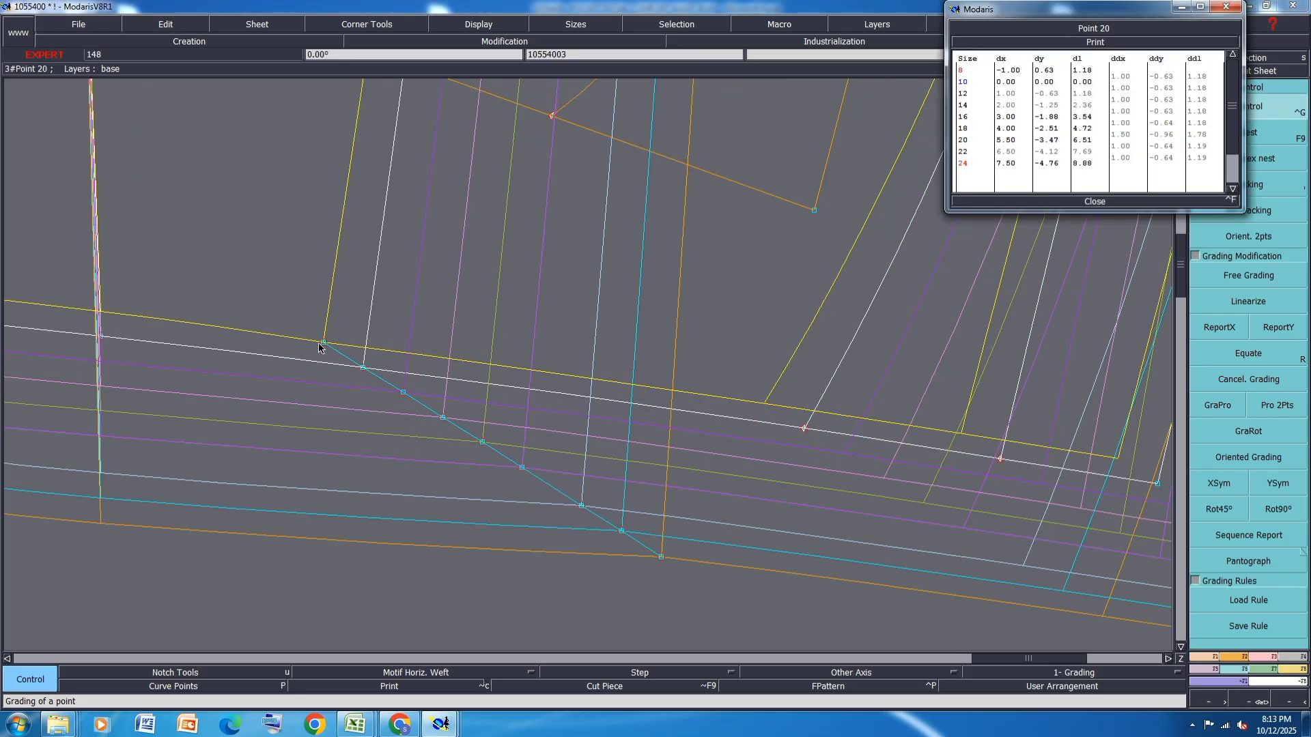
left_click(323, 343)
left_click(325, 336)
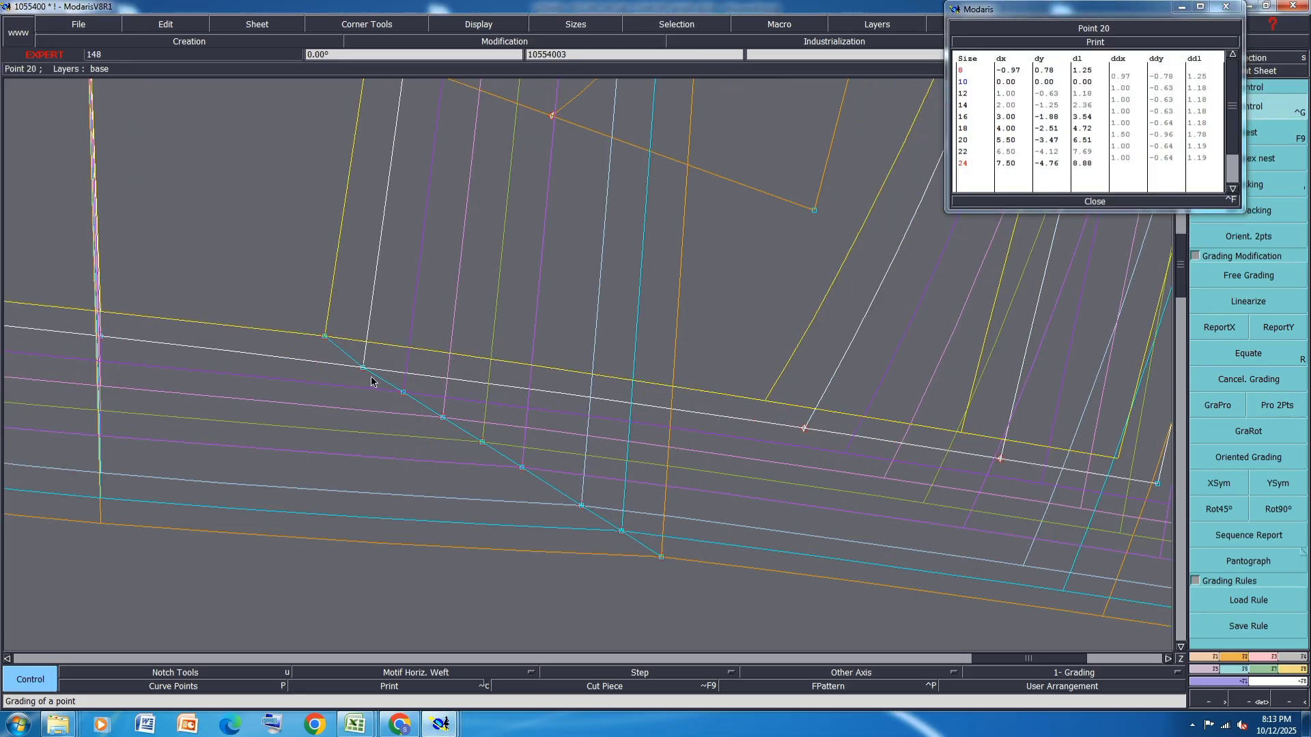
left_click(403, 392)
left_click(403, 397)
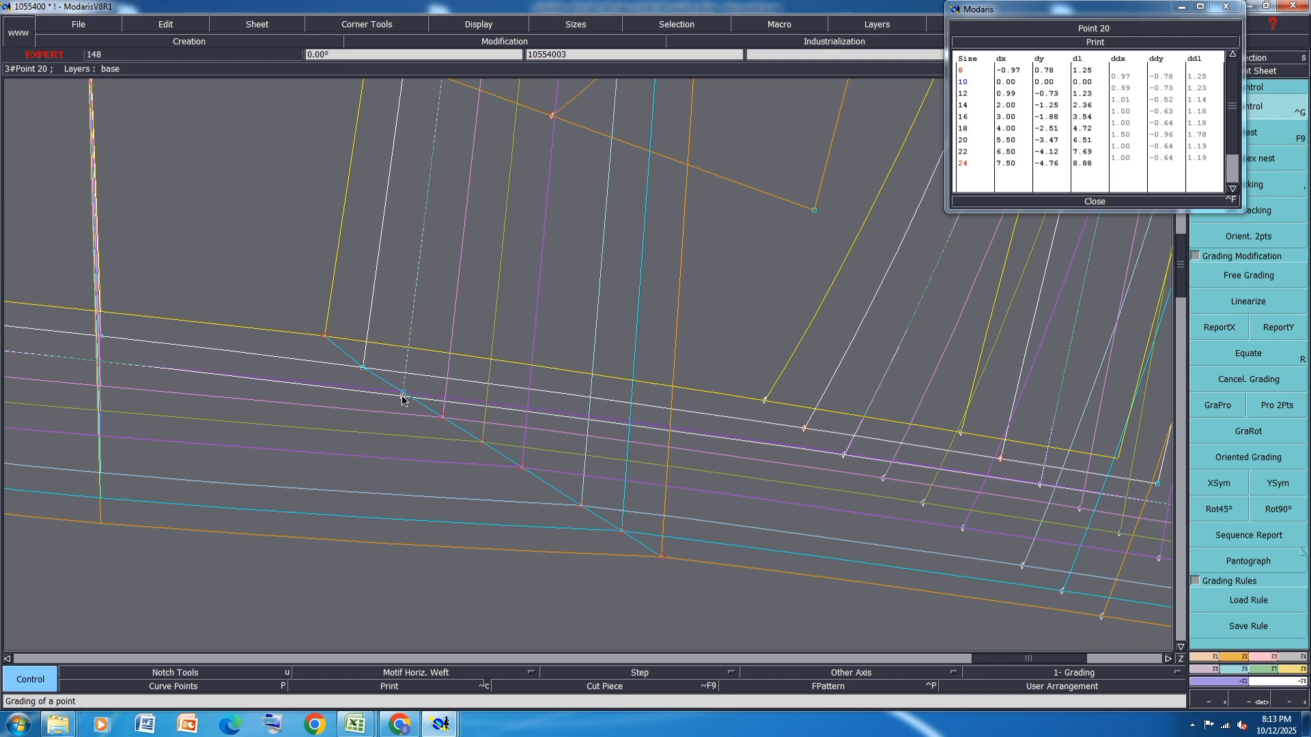
Regrade the side seam hip point to dy about -1.40 for size 14, -2.05 for size 16 and -2.70 for size 18.
left_click(443, 417)
left_click(443, 423)
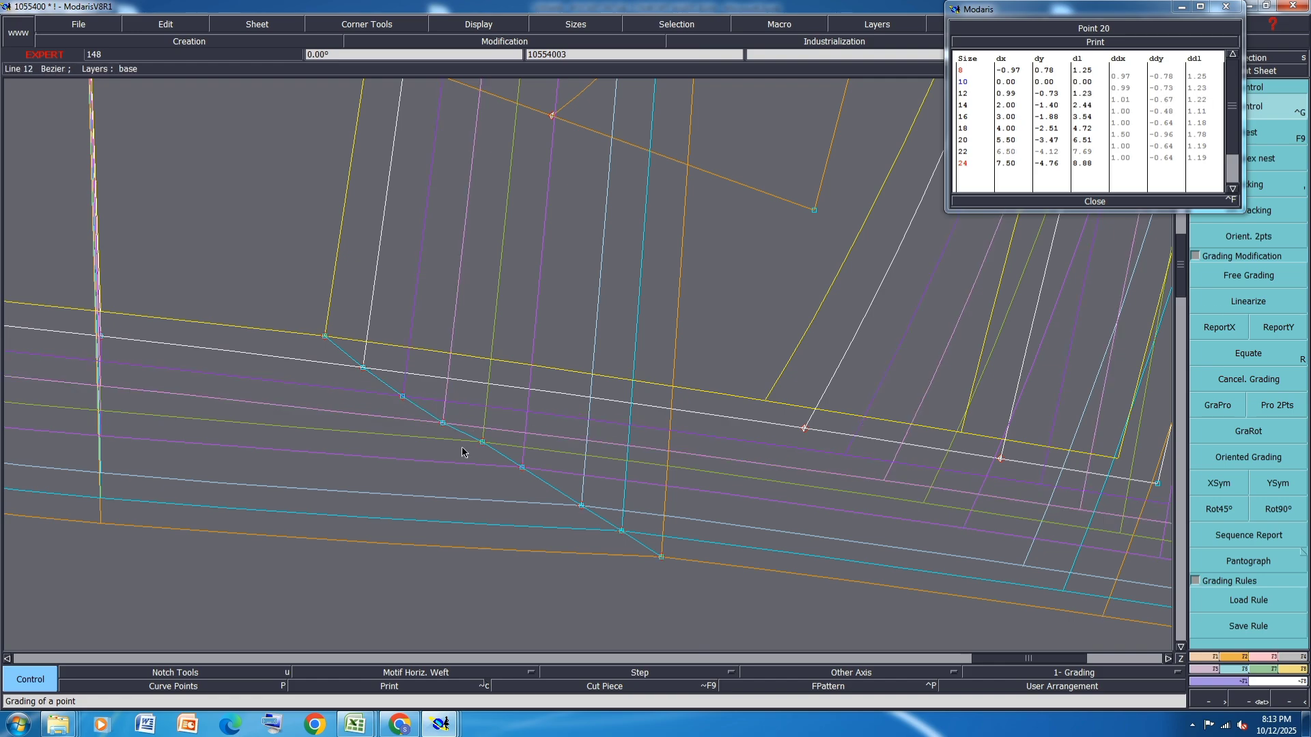
left_click(481, 444)
left_click(482, 449)
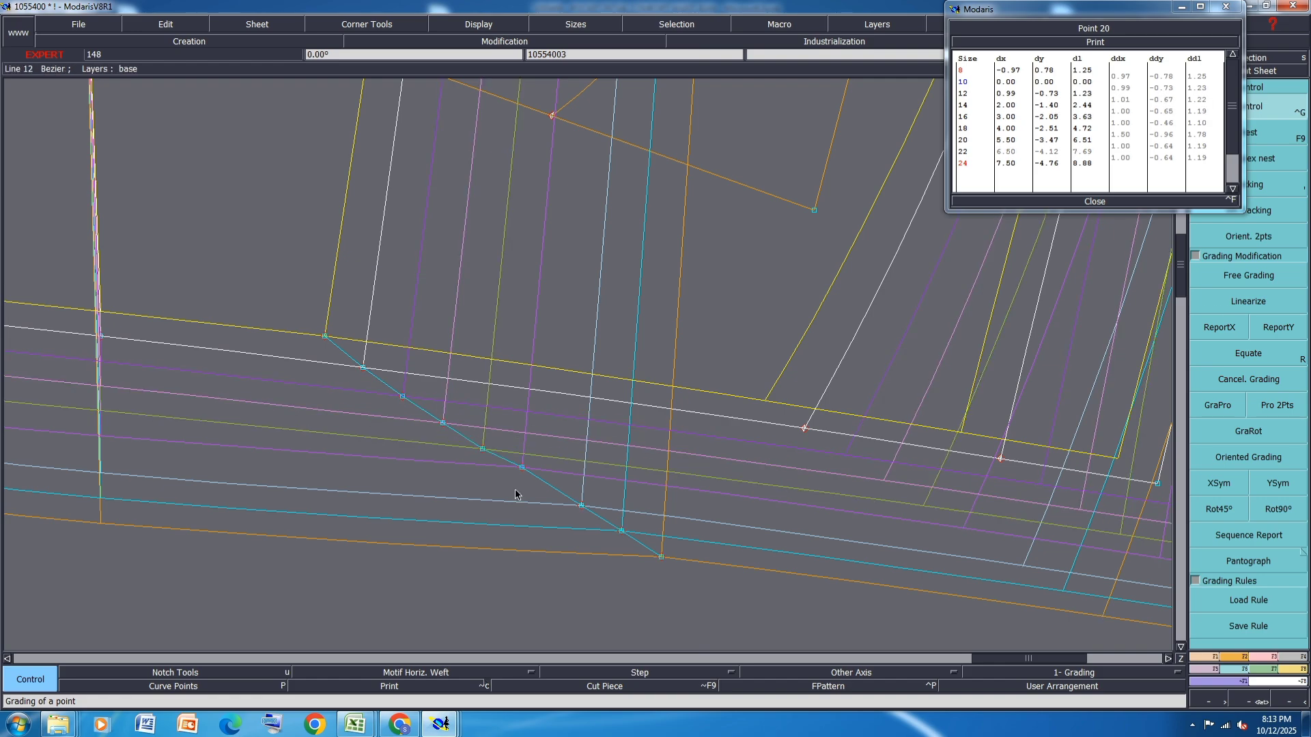
left_click(522, 474)
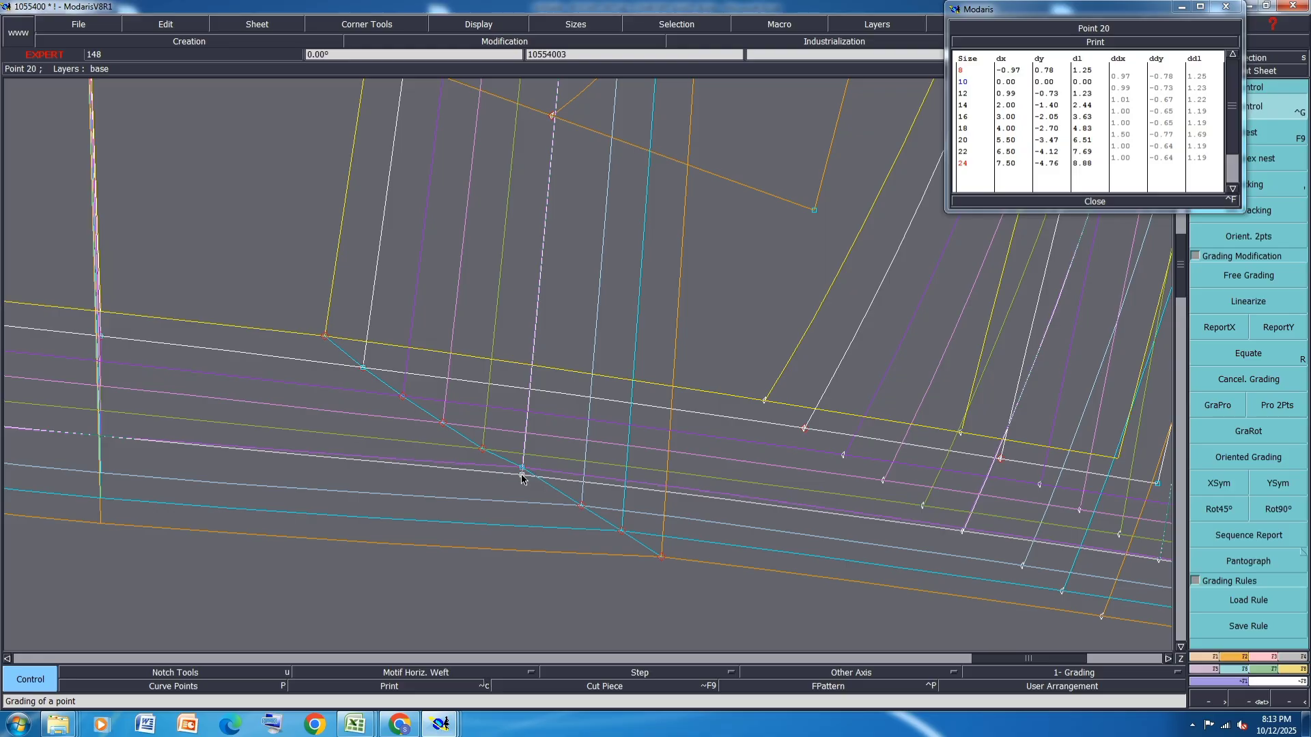
Regrade the side seam hip point to dy about -3.87 for size 20, -4.59 for size 22 and -5.28 for size 24.
left_click(581, 507)
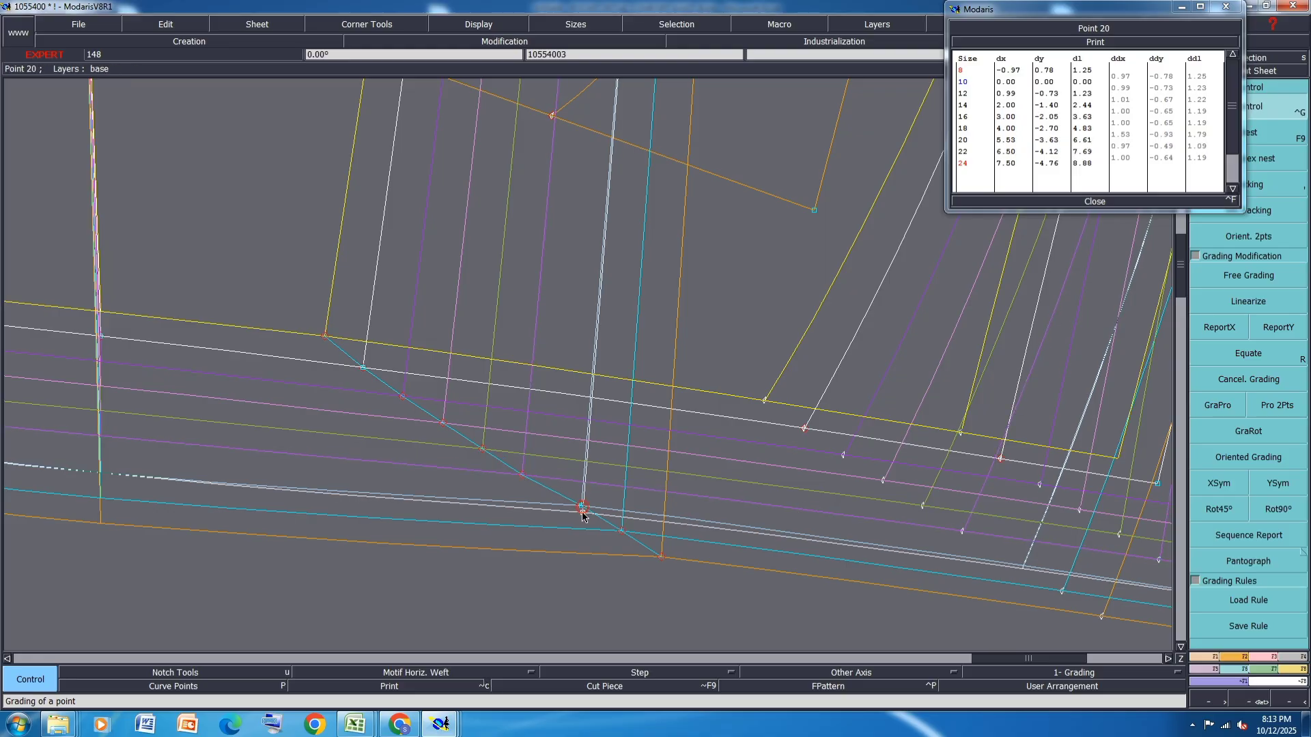
left_click(581, 516)
left_click(621, 531)
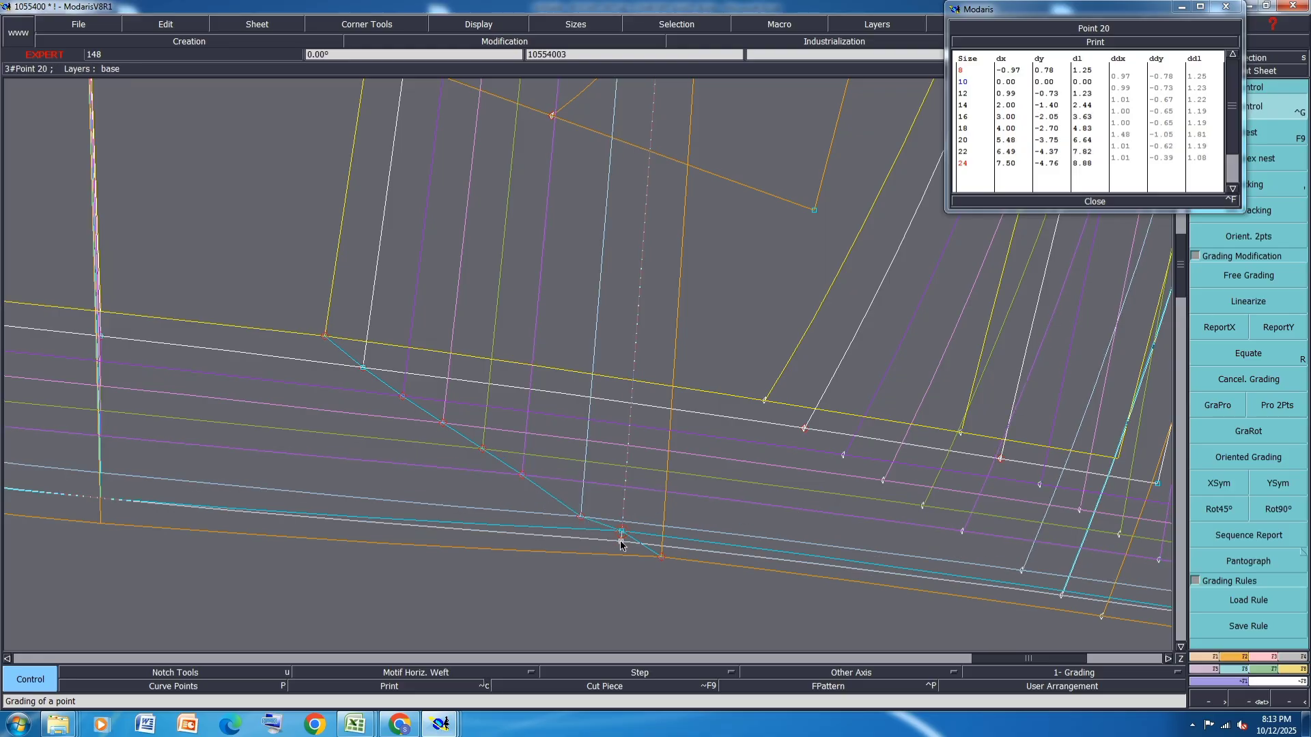
left_click(619, 547)
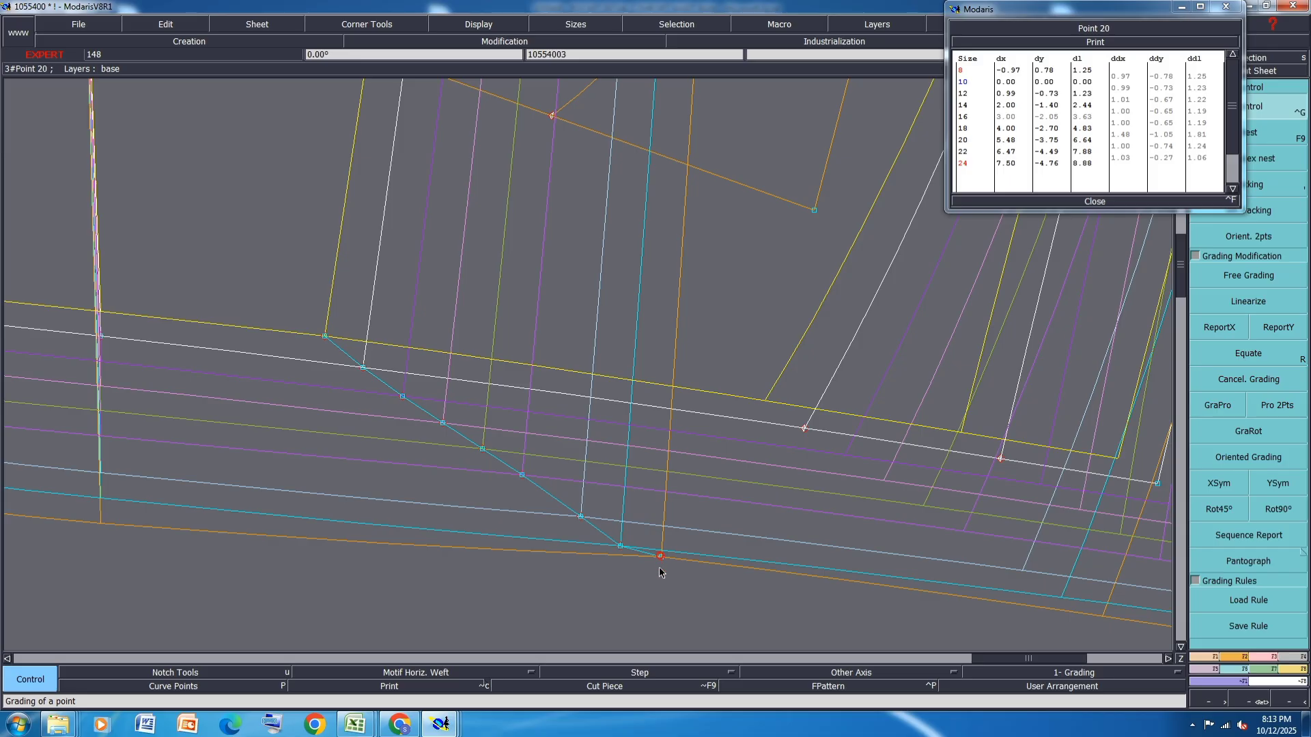
left_click(660, 579)
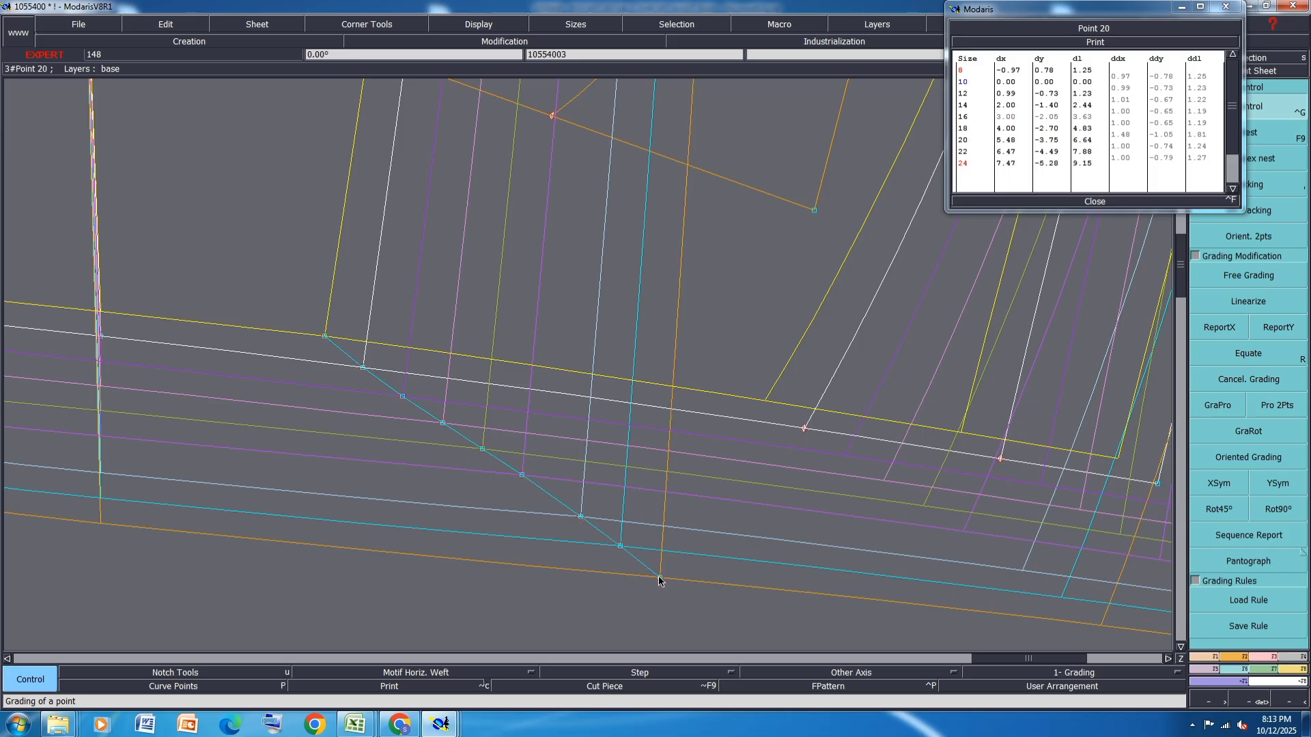
left_click(620, 550)
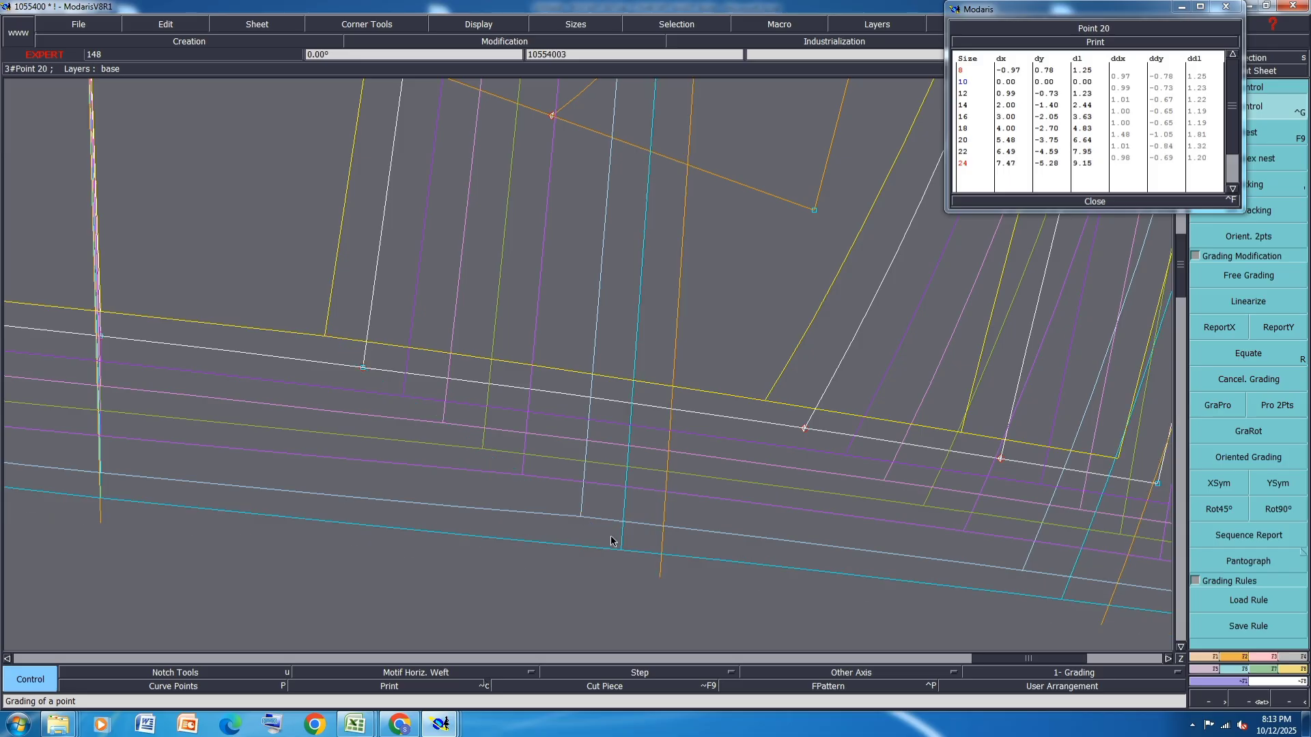
left_click(580, 519)
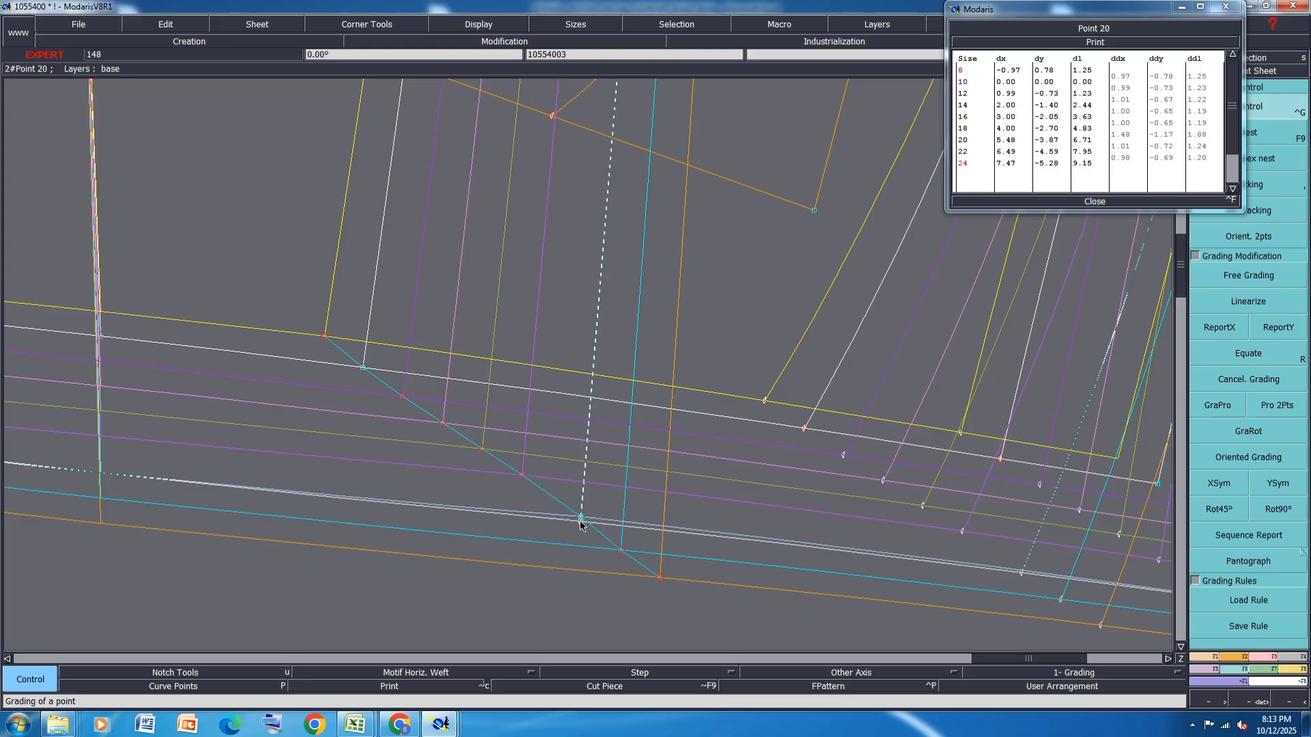
Adjust the grading of the back leg's side seam waist point to dy about -0.41 for size 12 and -0.88 for size 14.
scroll(556, 477, "down", 3)
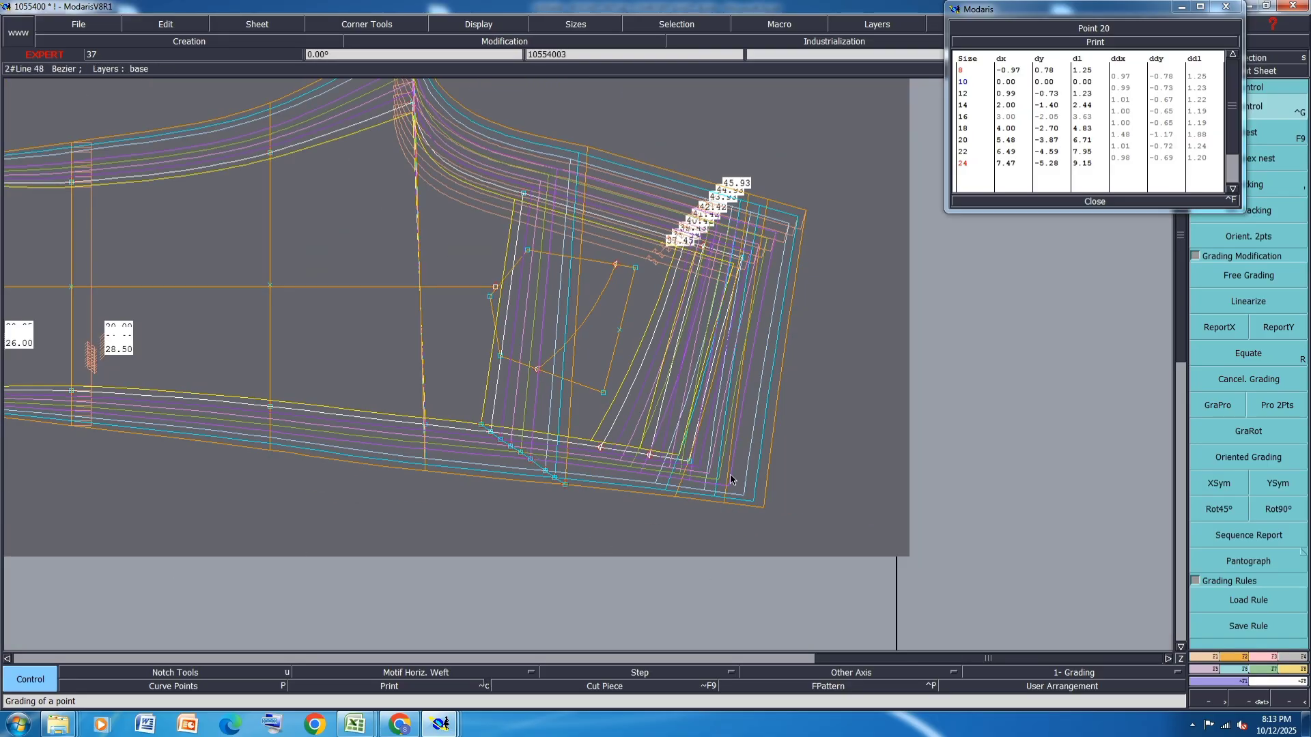
scroll(806, 451, "up", 1)
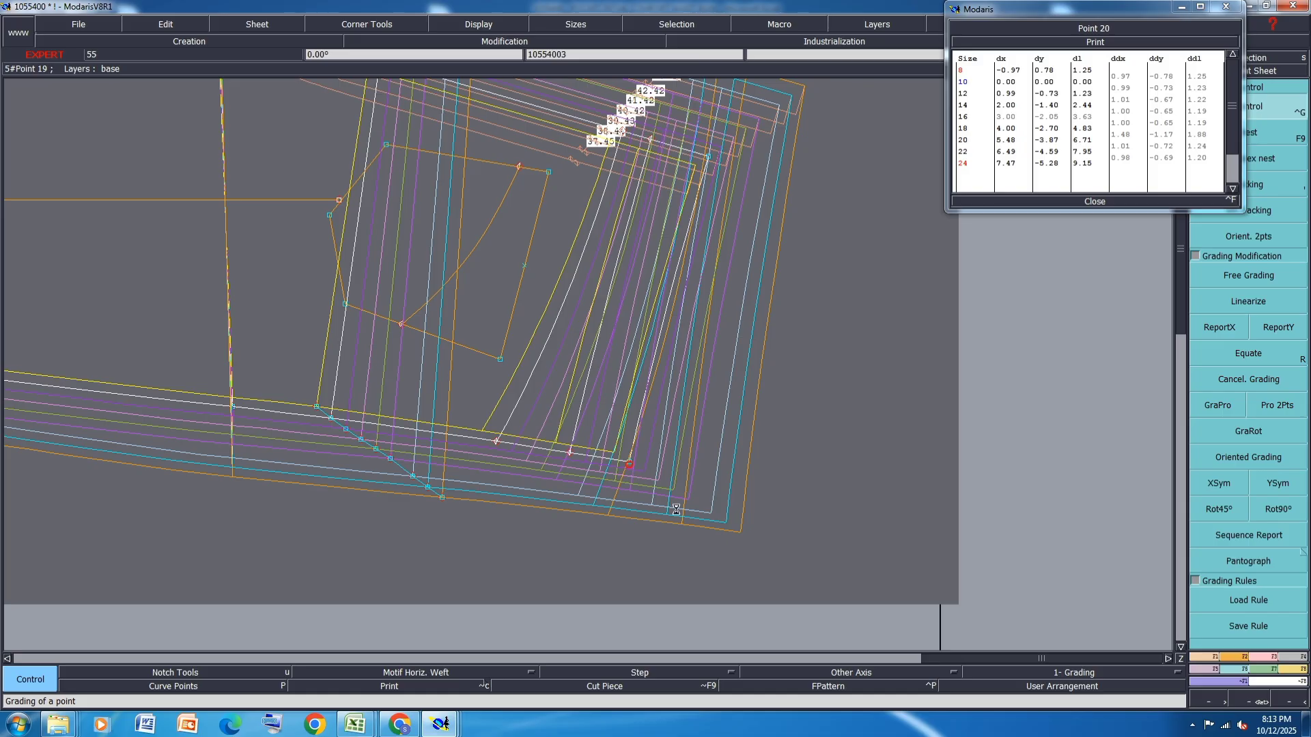
scroll(628, 476, "up", 2)
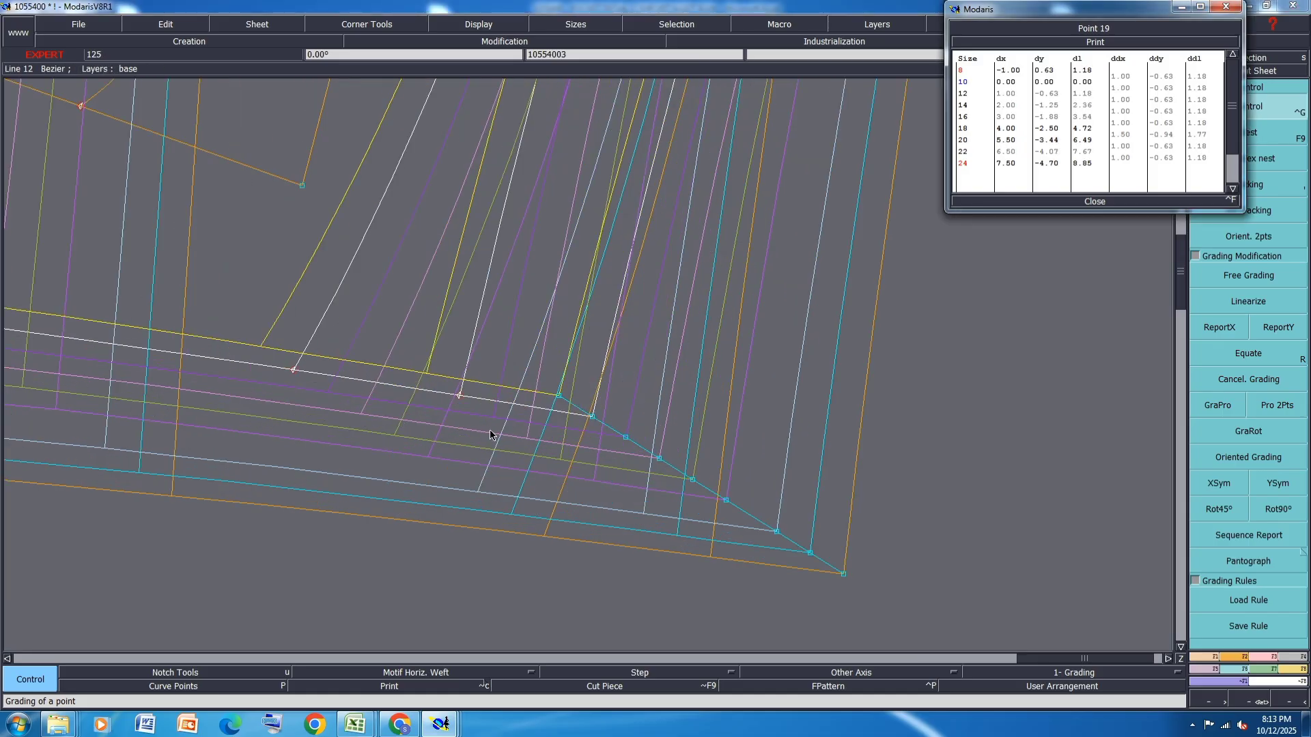
left_click(626, 436)
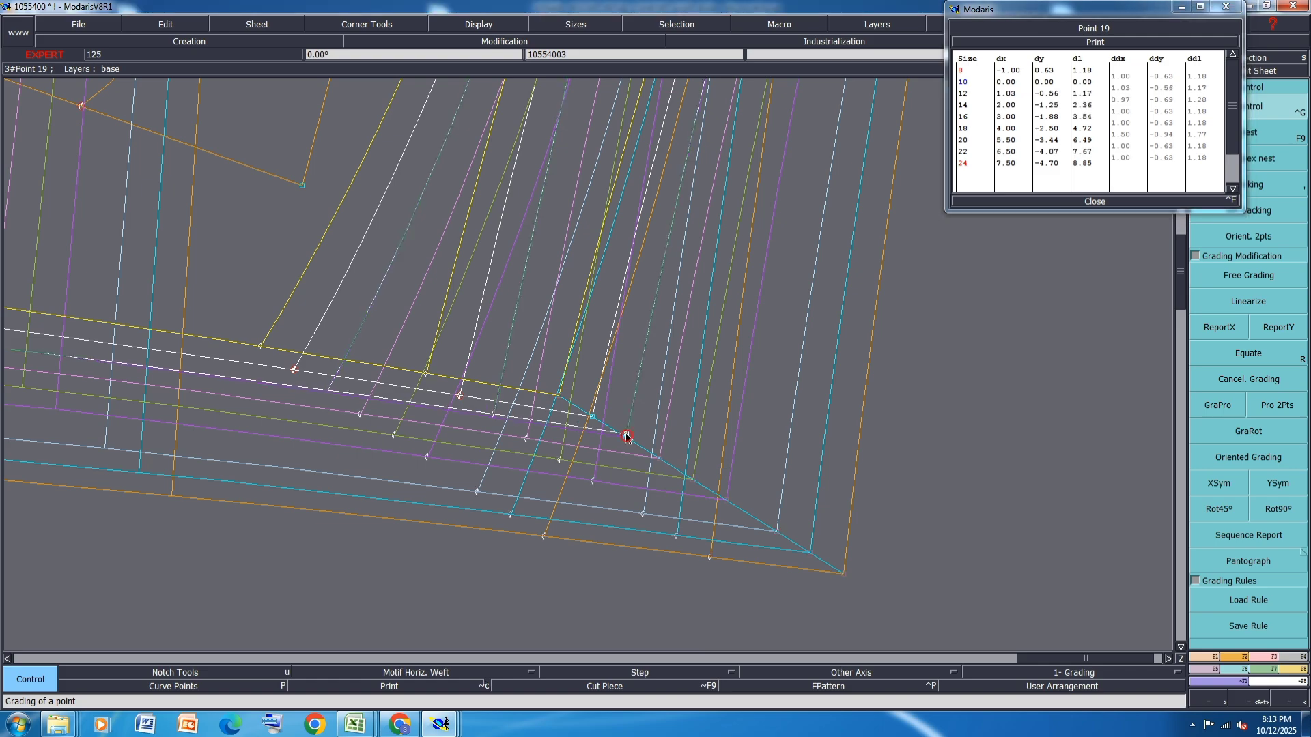
left_click(626, 431)
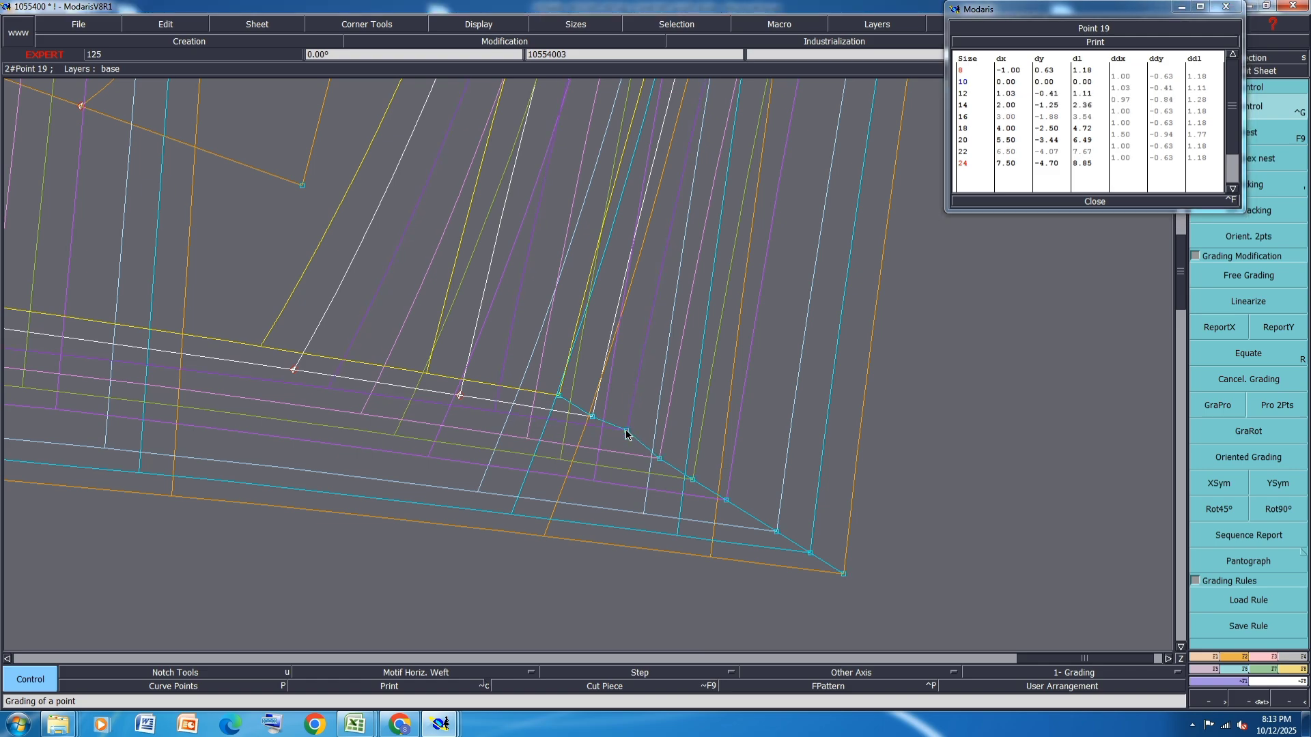
left_click(661, 449)
left_click(661, 449)
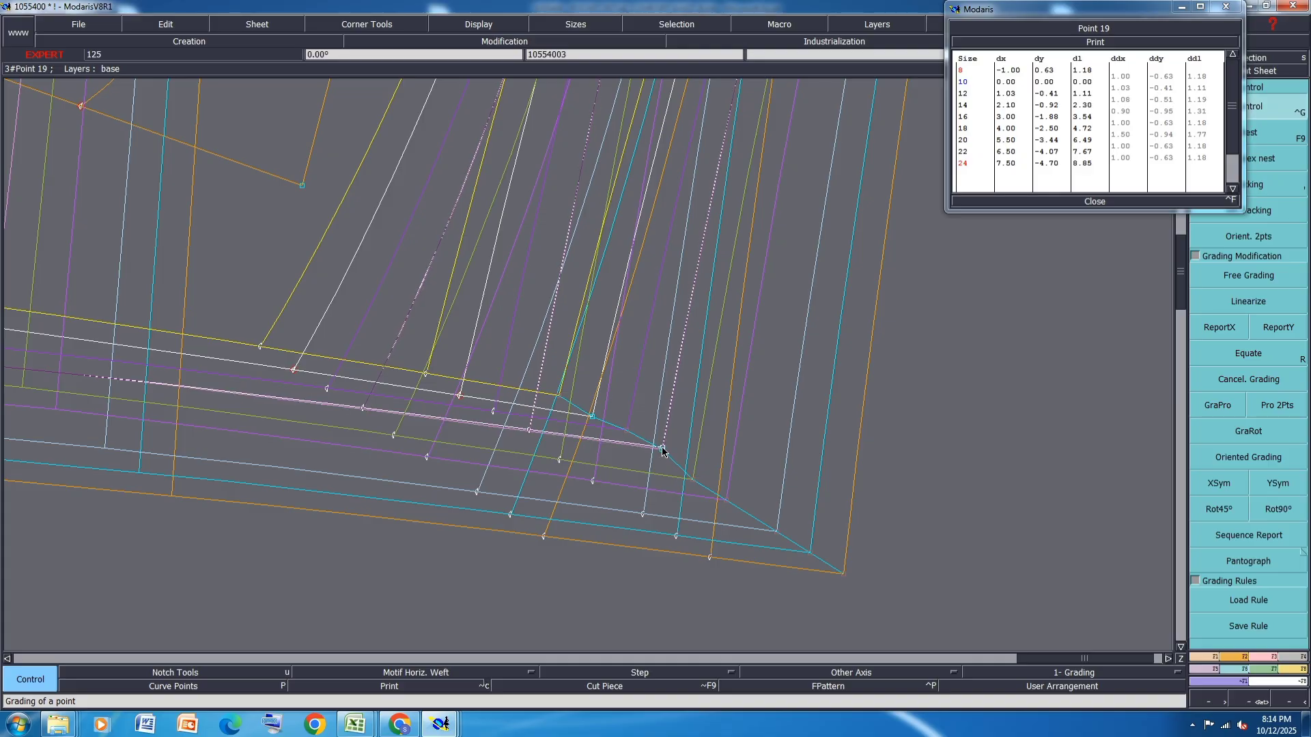
Regrade the side seam waist point to dy about -1.37 for size 16 and -1.92 for size 18.
left_click(692, 480)
left_click(696, 468)
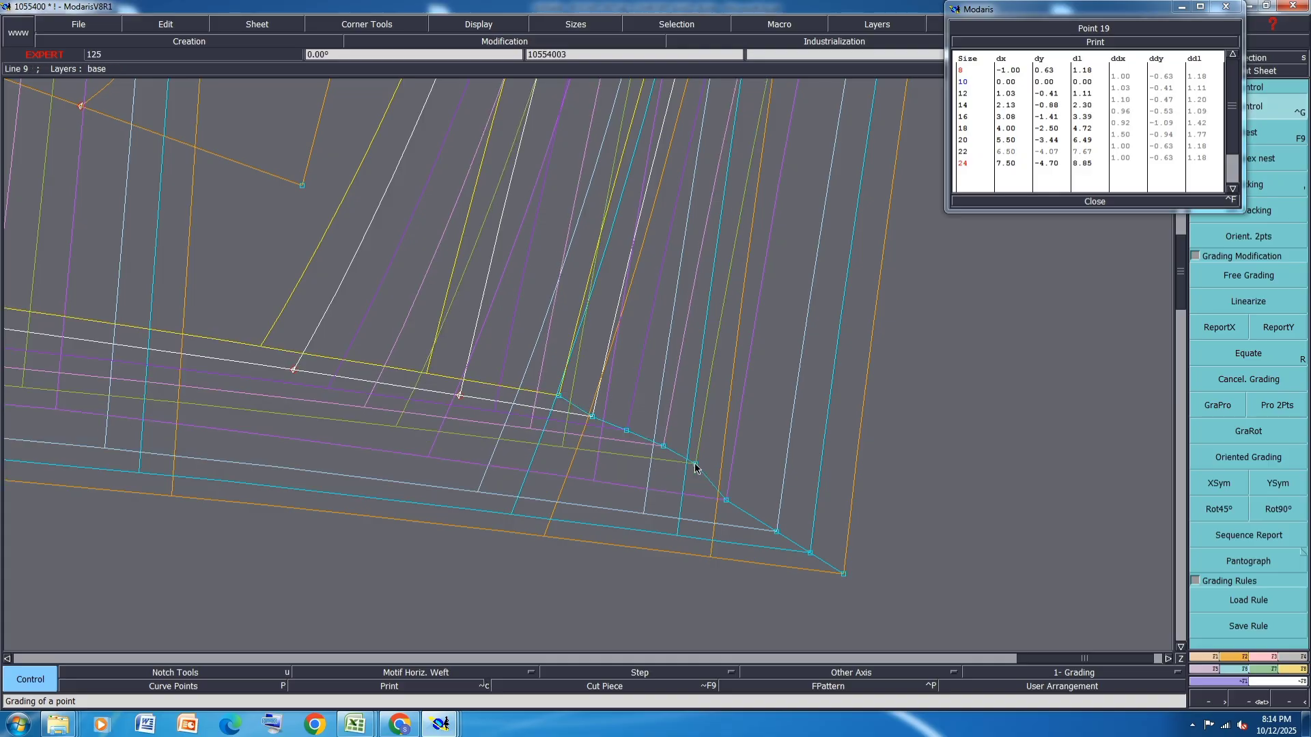
left_click(696, 469)
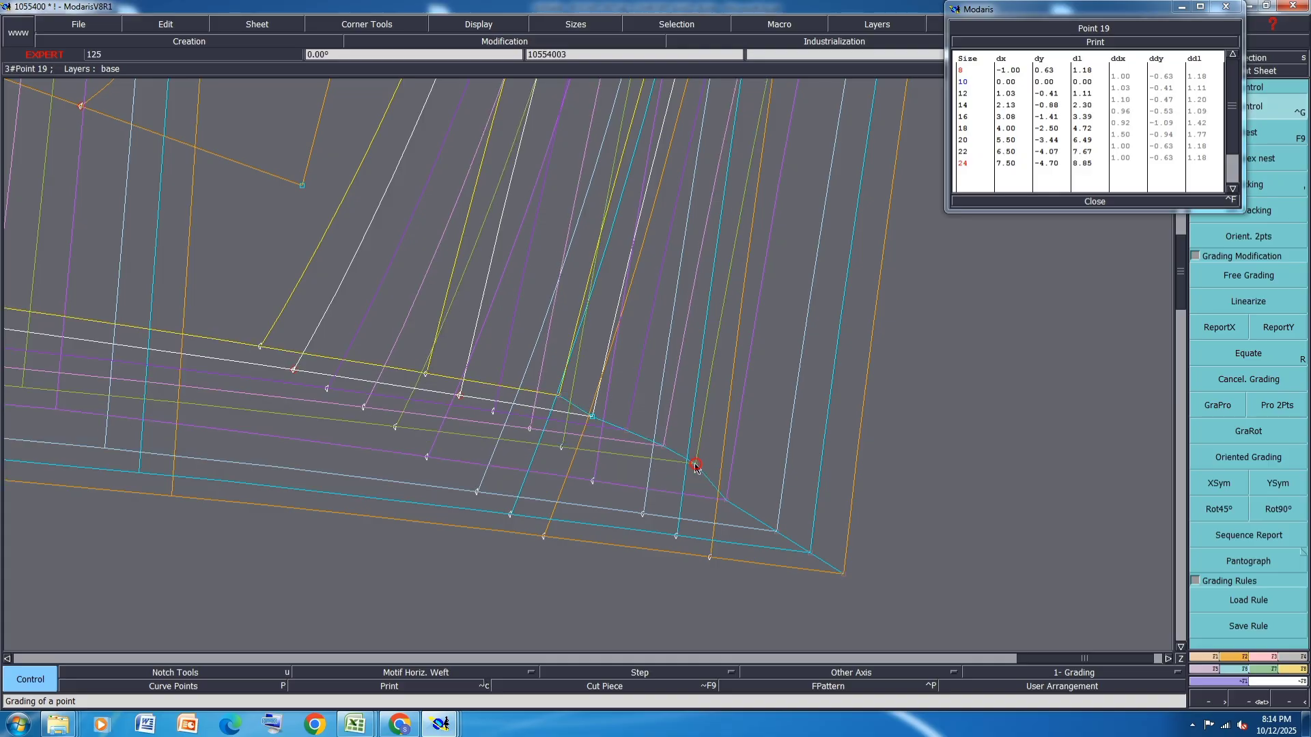
left_click(728, 501)
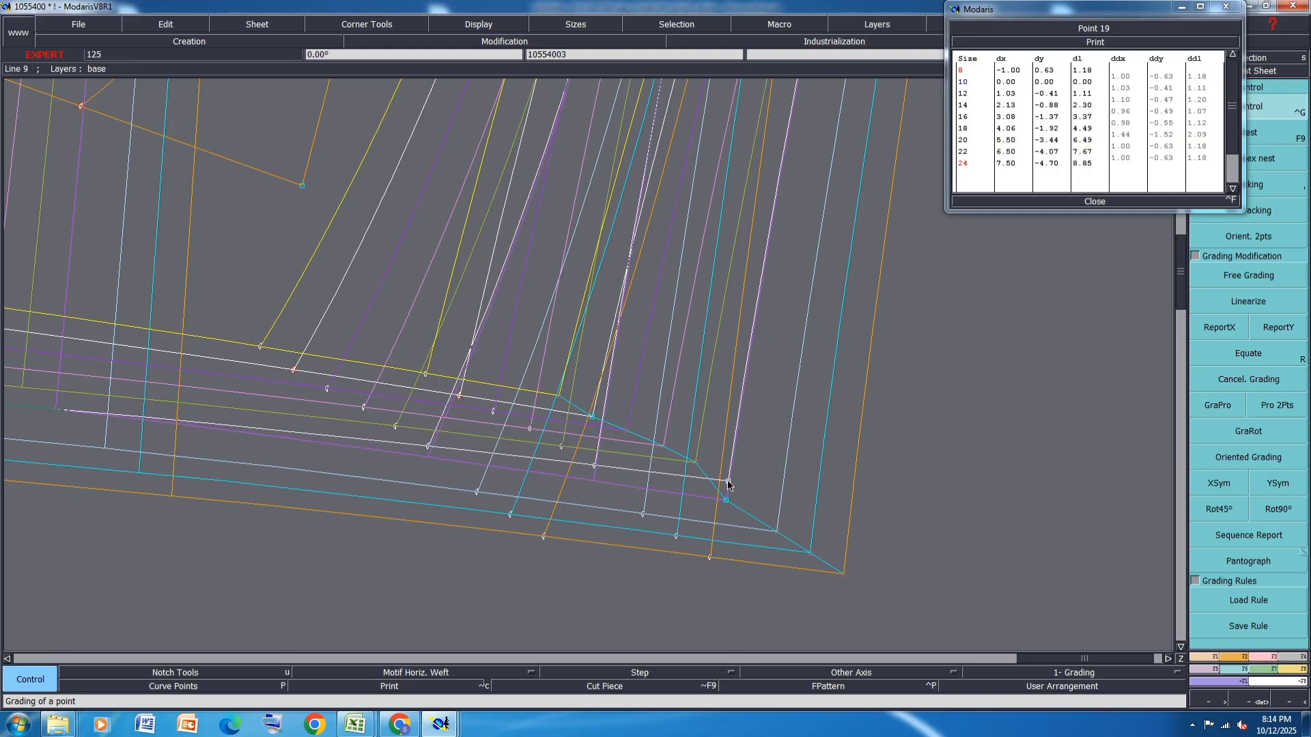
left_click(729, 483)
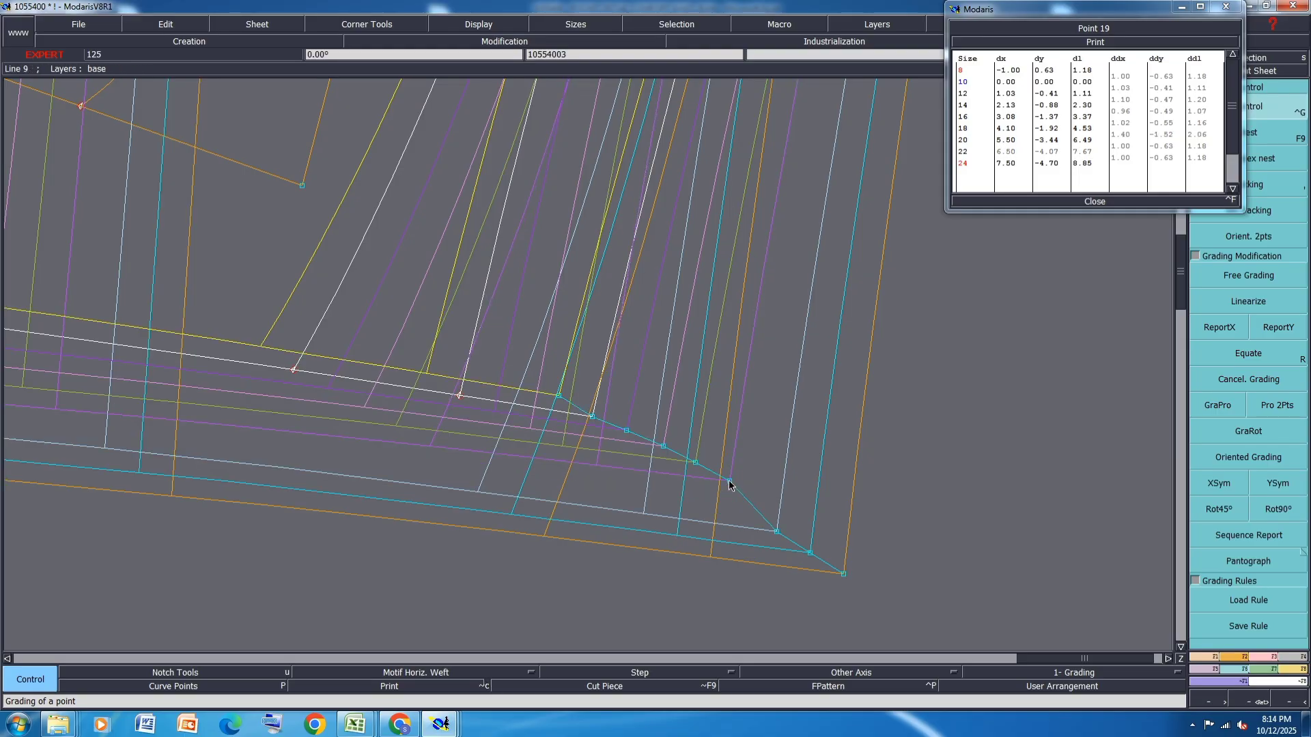
Regrade the back leg's side seam waist point to dy about -2.70 for size 20, -3.39 for size 22 and -4.00 for size 24.
left_click(775, 532)
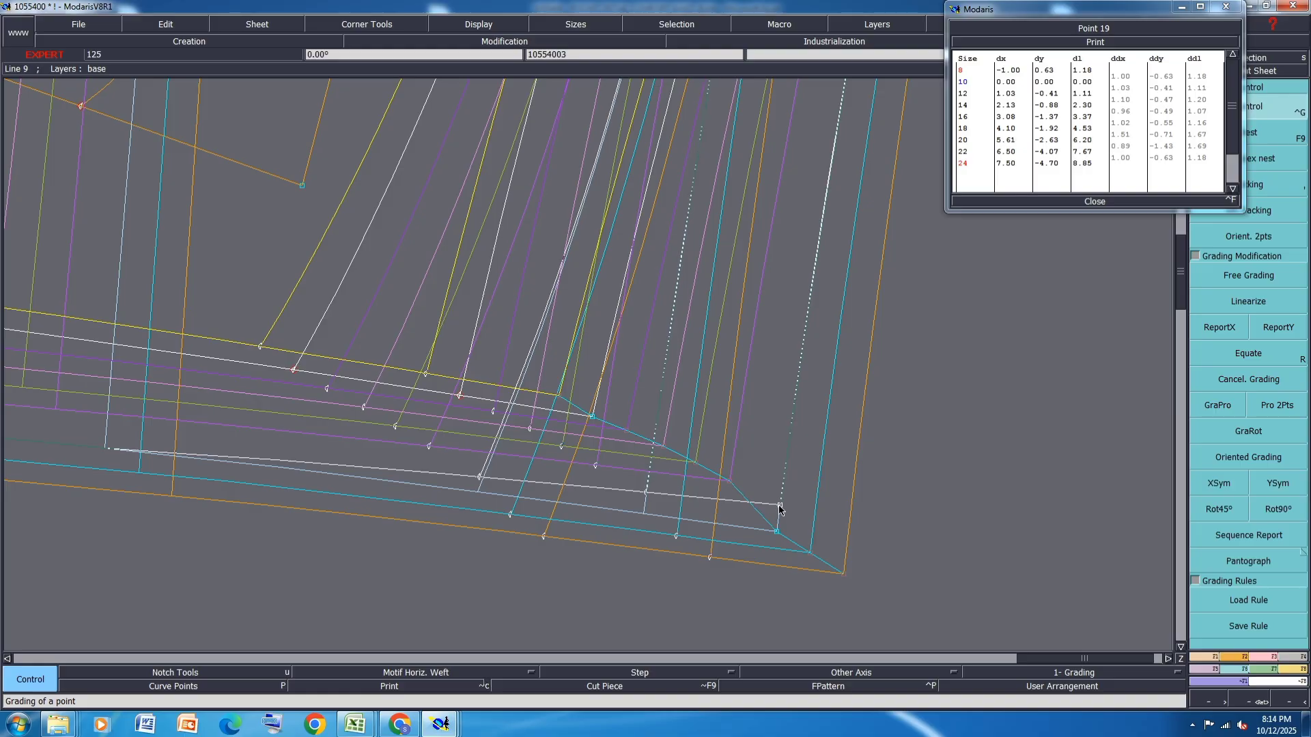
left_click(779, 507)
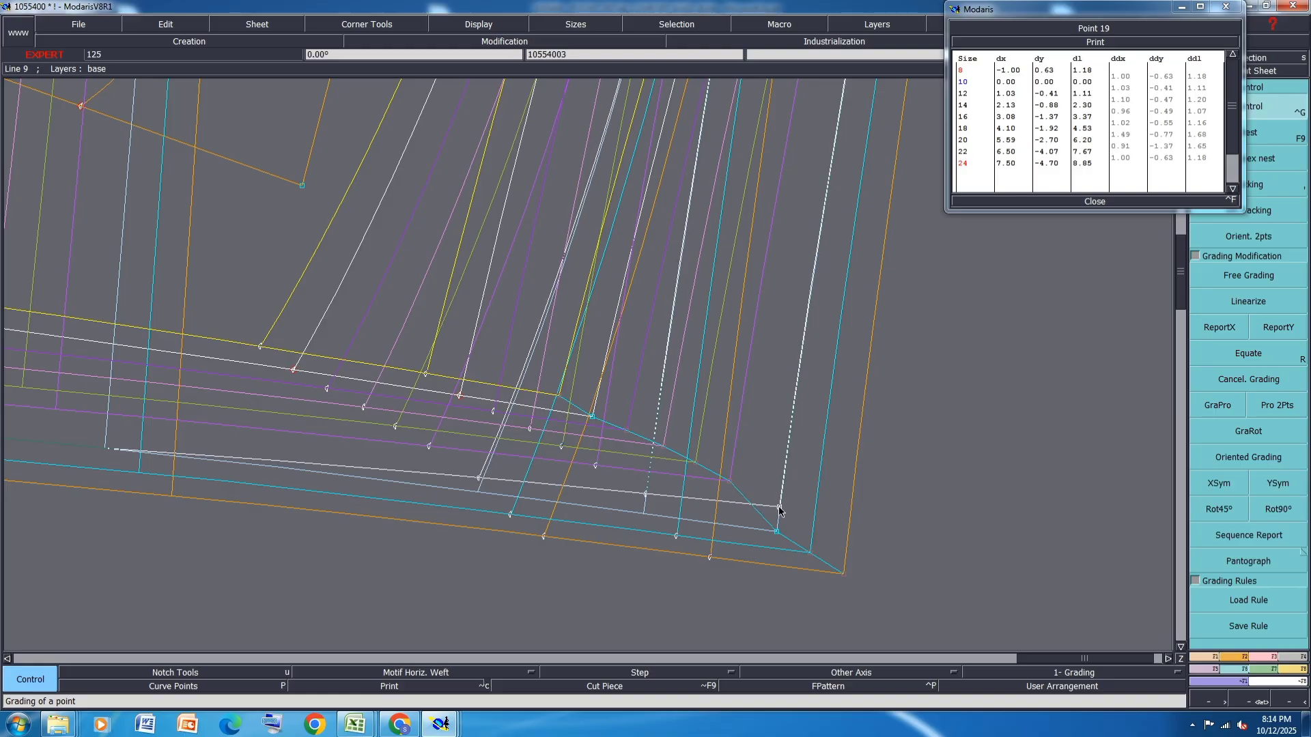
left_click(809, 555)
left_click(811, 531)
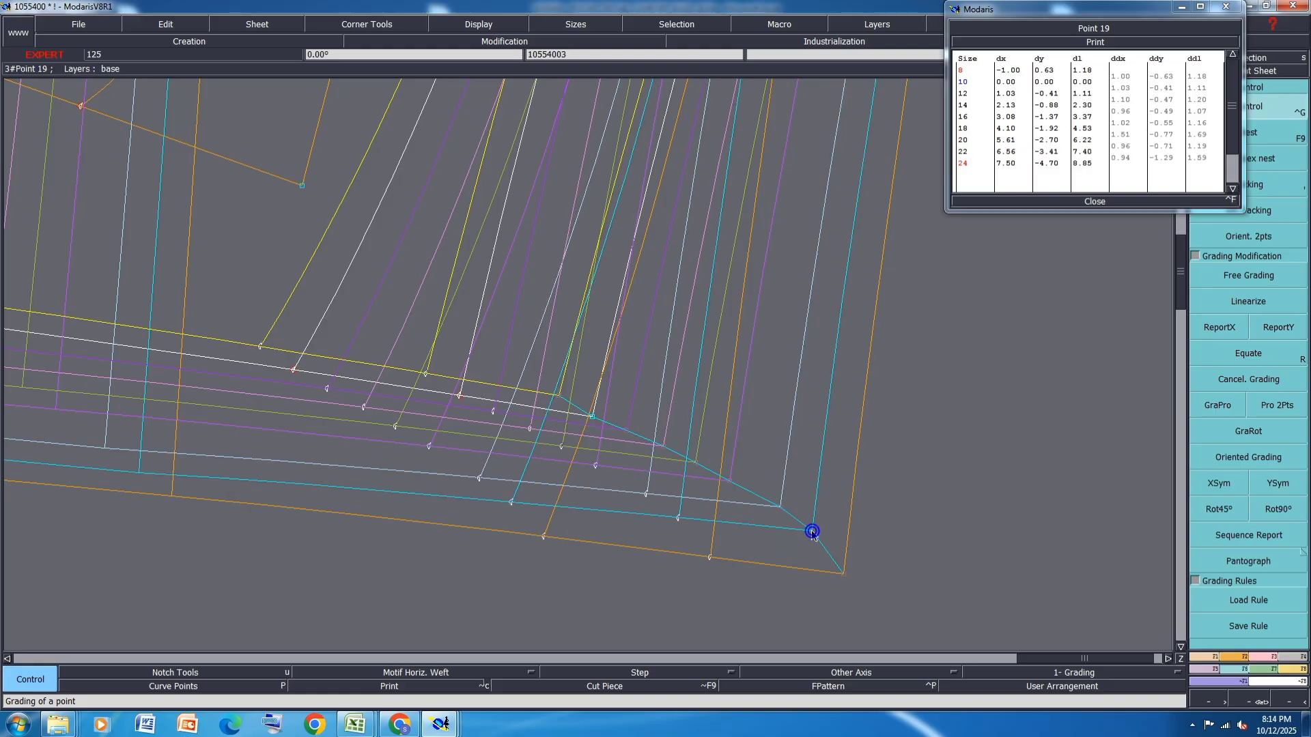
left_click(844, 573)
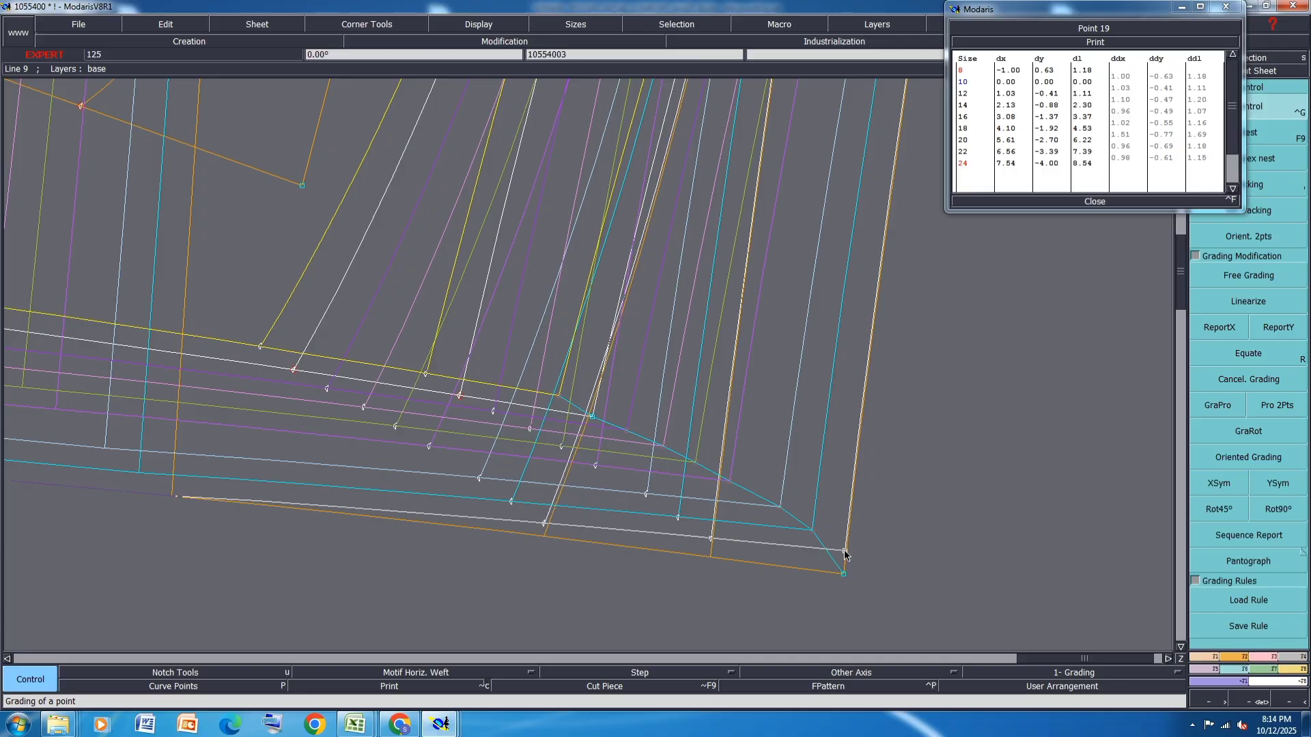
left_click(846, 551)
scroll(863, 534, "down", 2)
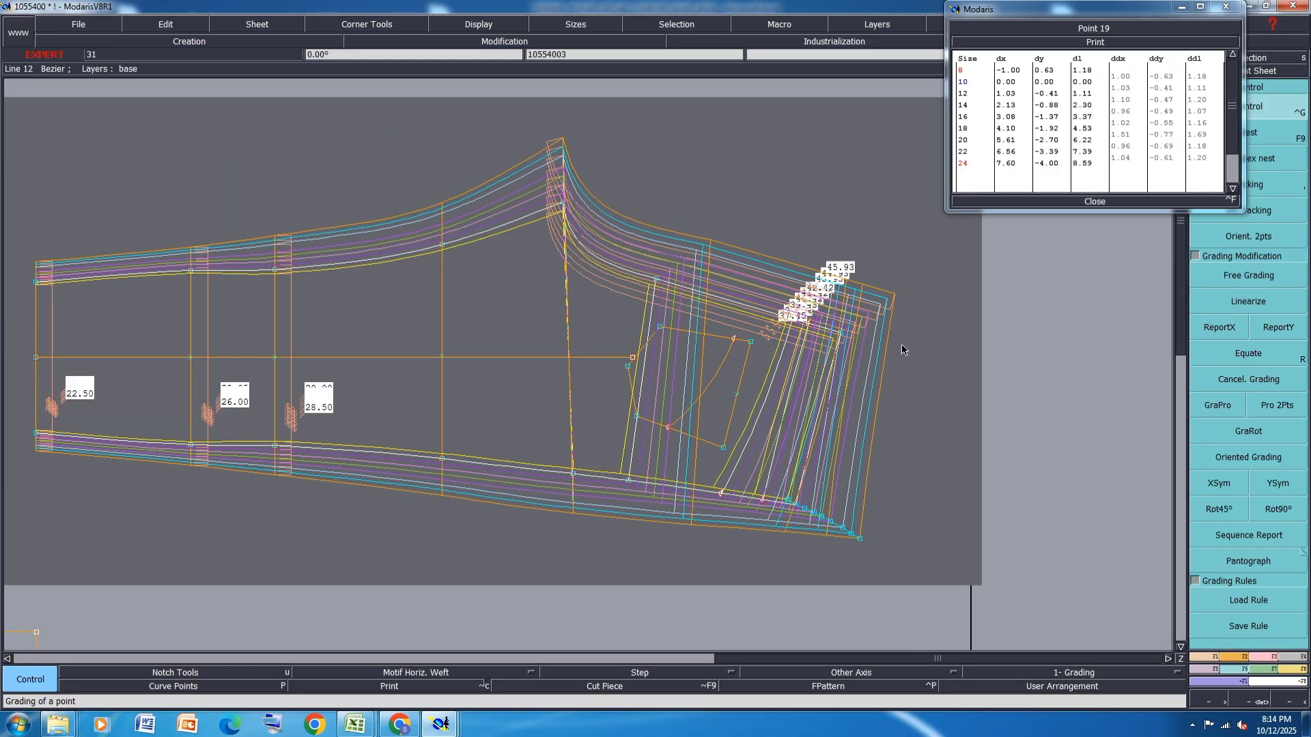
left_click(1092, 203)
scroll(568, 286, "down", 1)
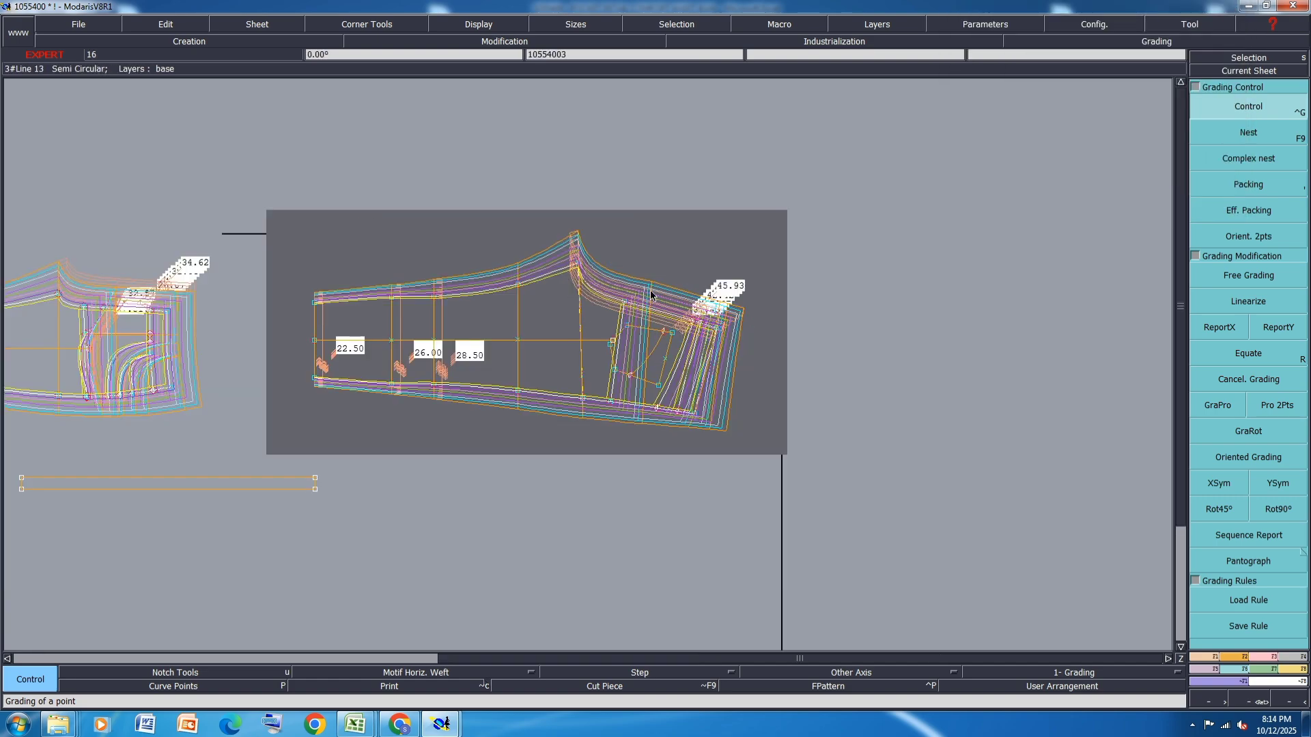
Pack the graded nests of the front and back legs on their side seam hip points.
key("comma")
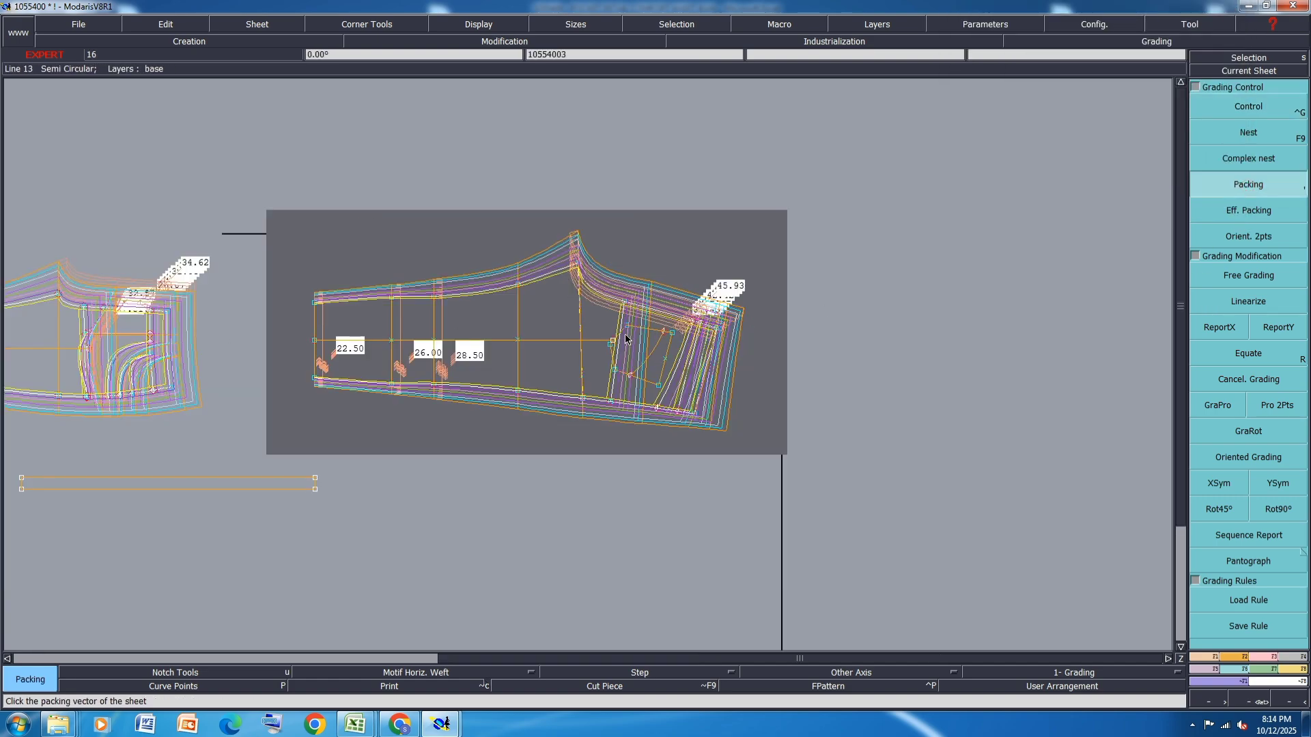
scroll(99, 390, "up", 4)
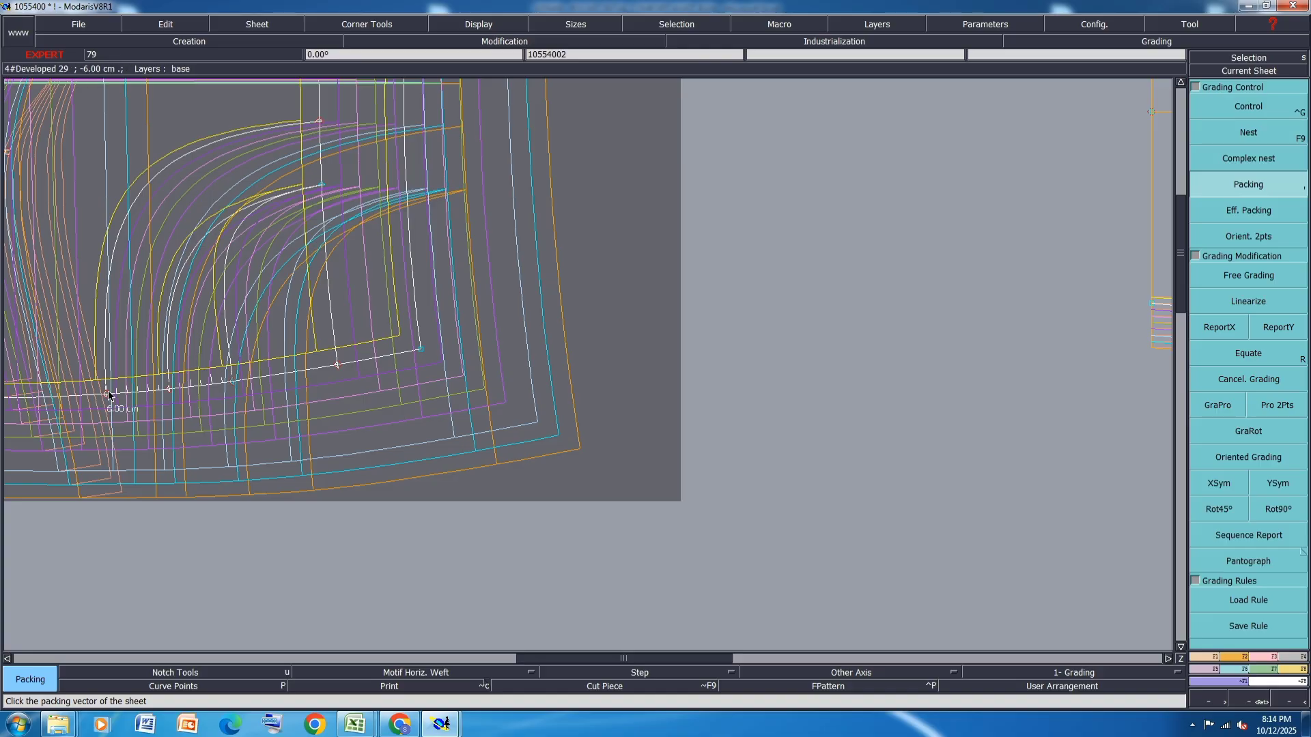
scroll(219, 424, "down", 4)
scroll(164, 410, "up", 3)
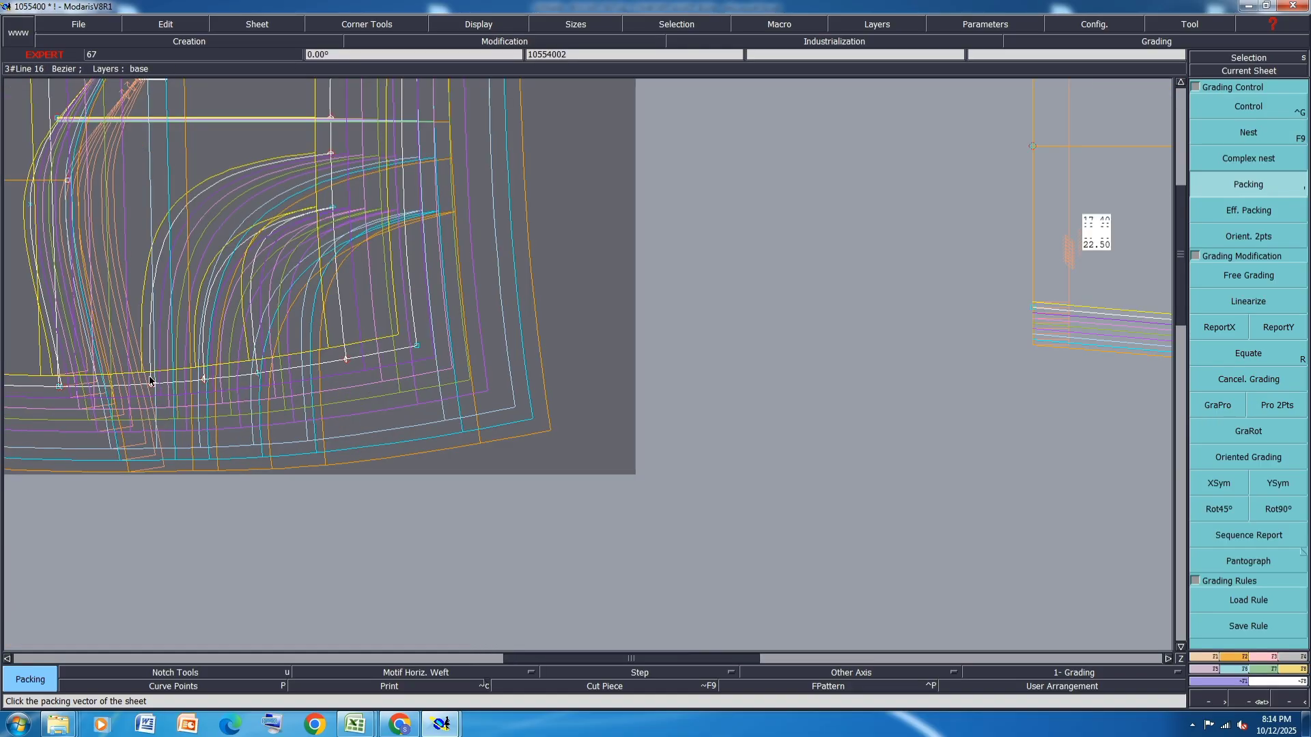
scroll(102, 376, "down", 2)
scroll(320, 459, "down", 3)
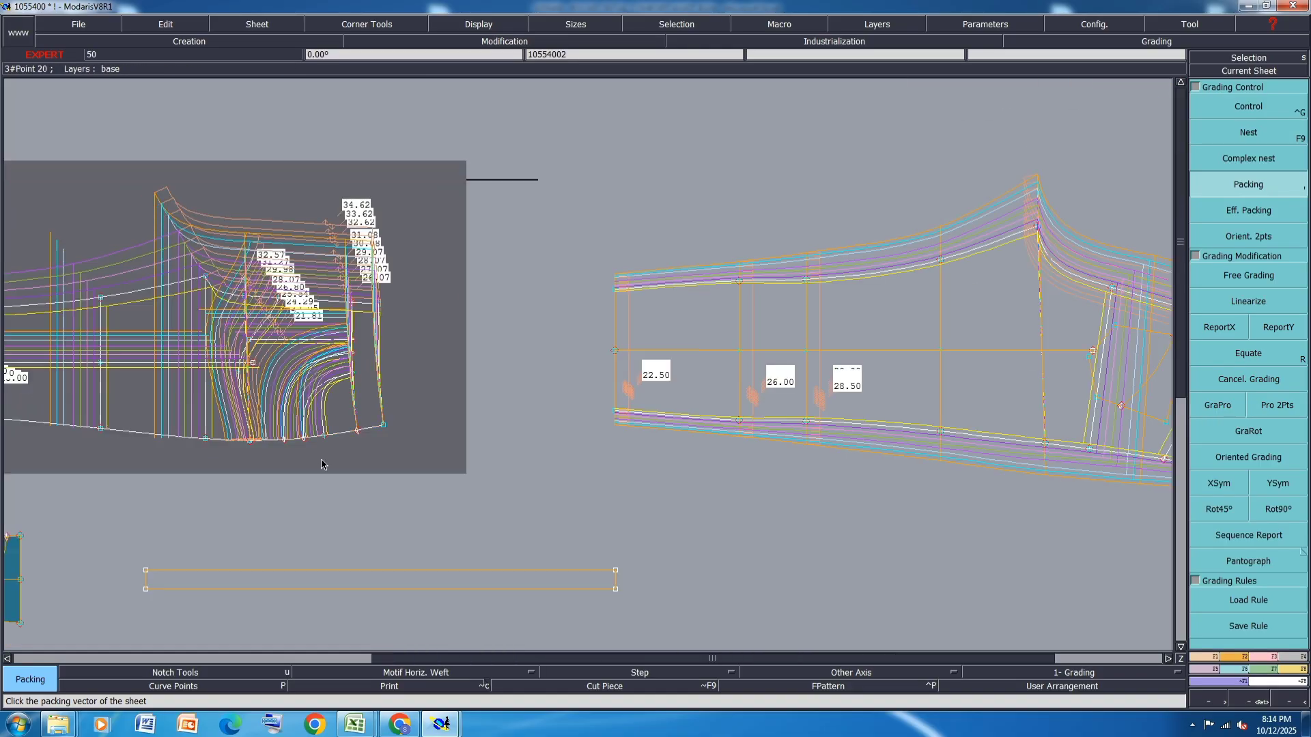
scroll(242, 422, "down", 3)
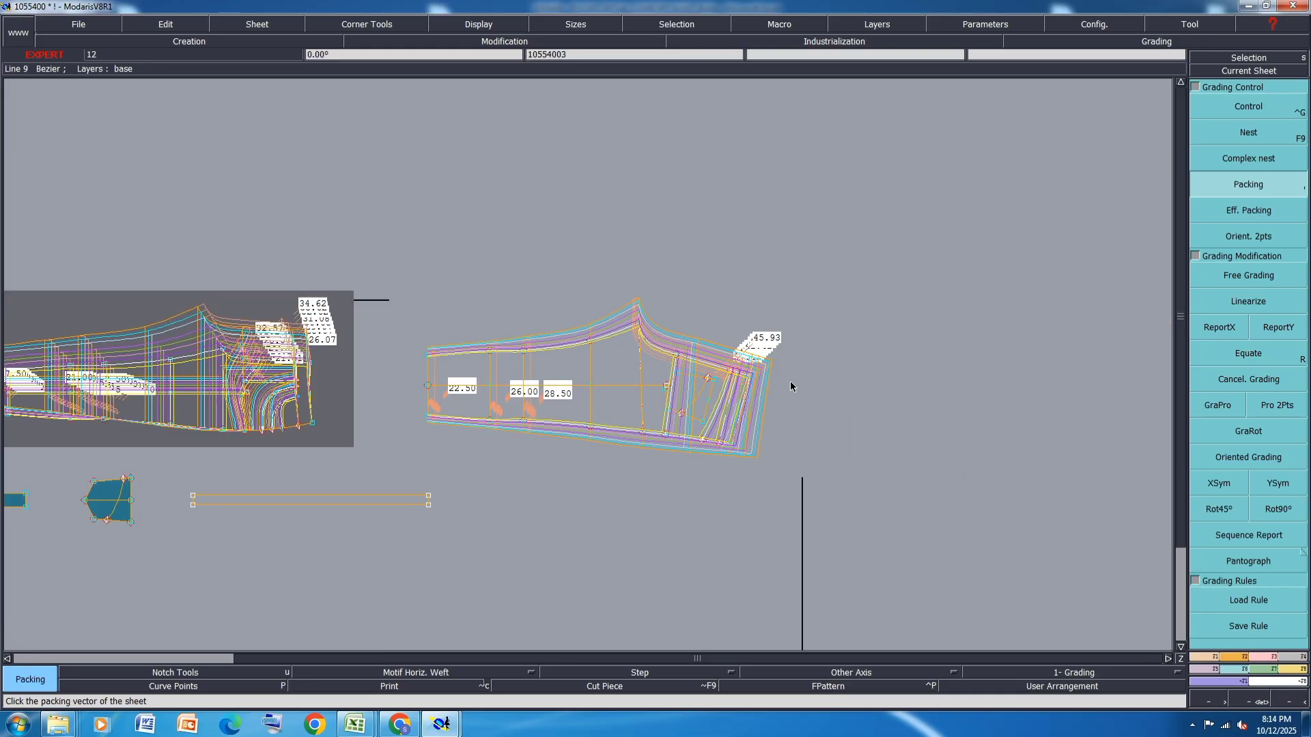
left_click(1278, 327)
scroll(653, 431, "up", 3)
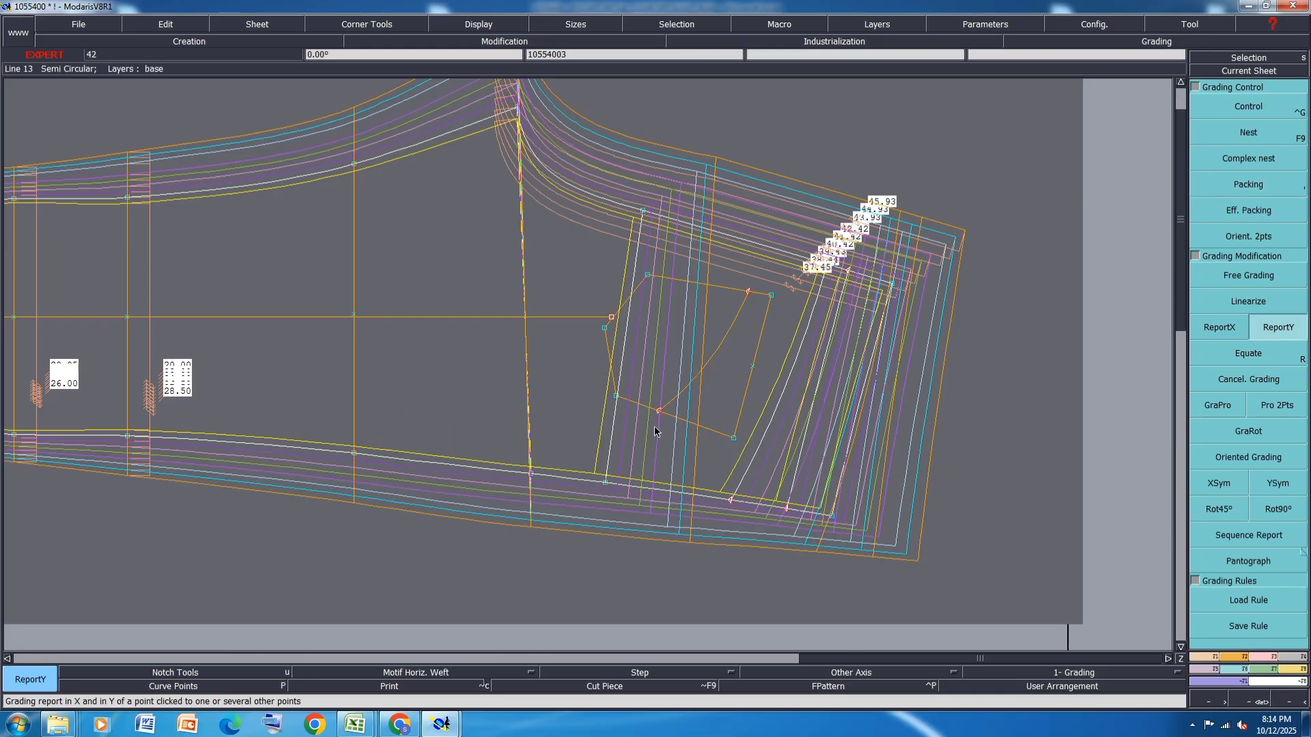
left_click(608, 481)
left_click(1200, 193)
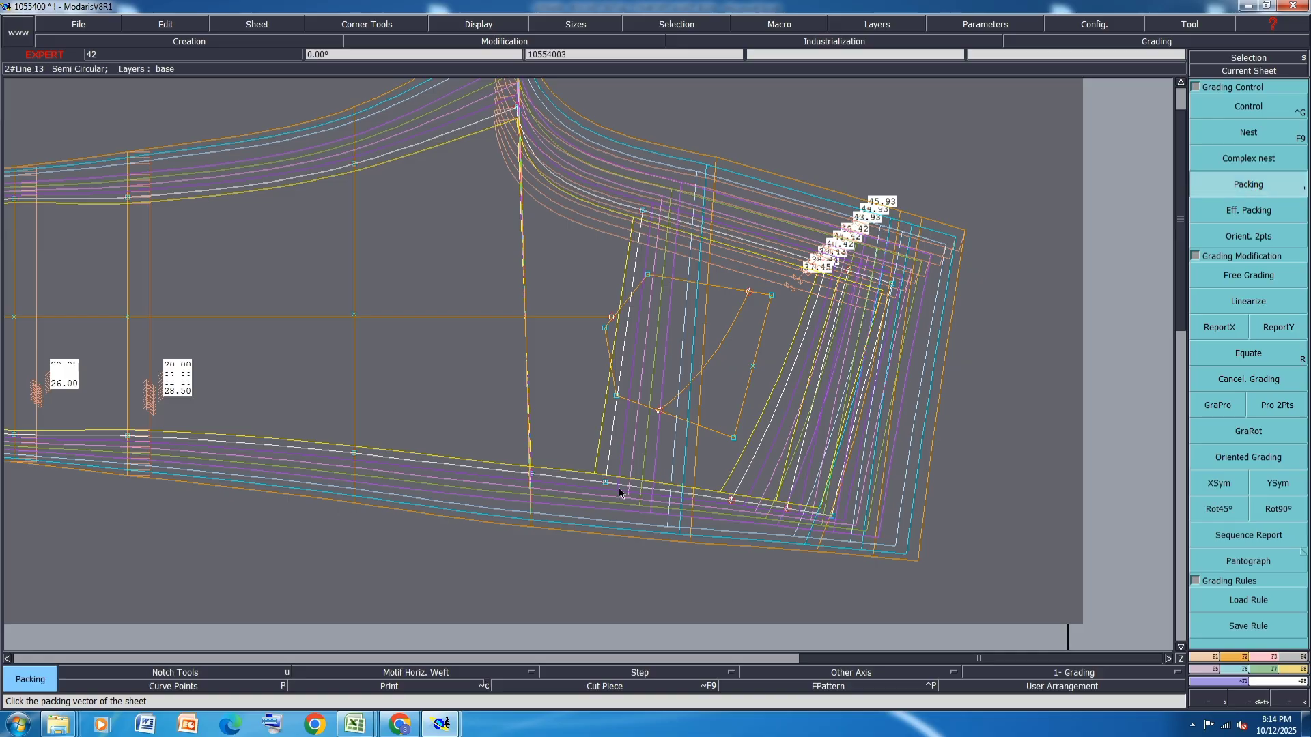
scroll(607, 487, "down", 3)
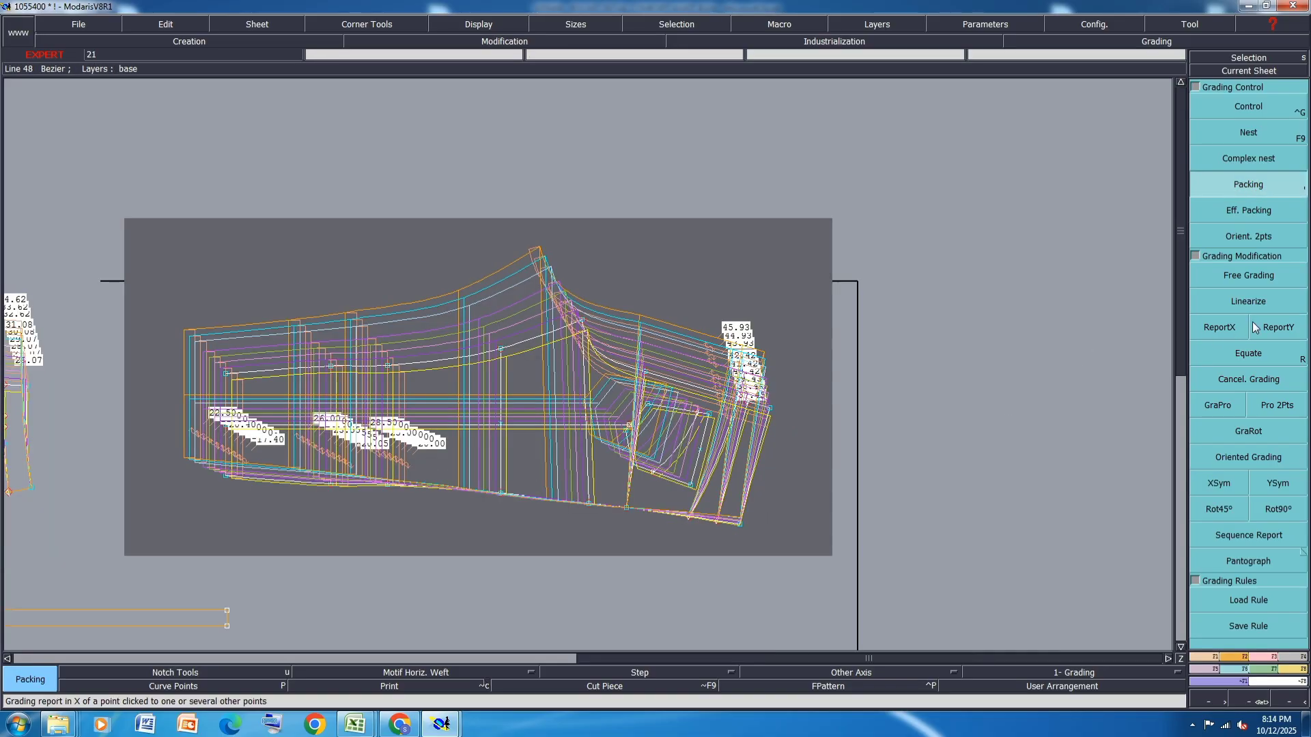
Report the Y grading of the front leg's center front hip point to the back leg's center back hip point.
left_click(1289, 327)
scroll(641, 366, "down", 2)
scroll(282, 334, "up", 5)
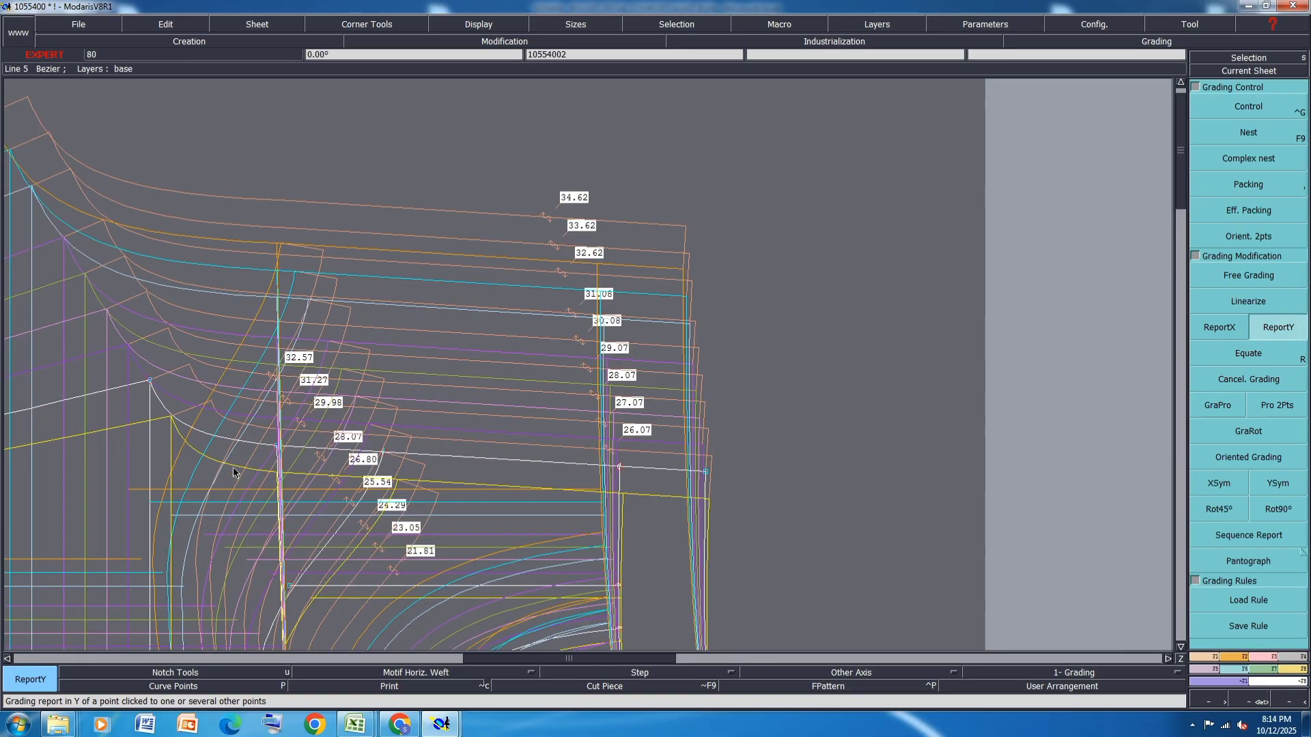
scroll(290, 430, "up", 2)
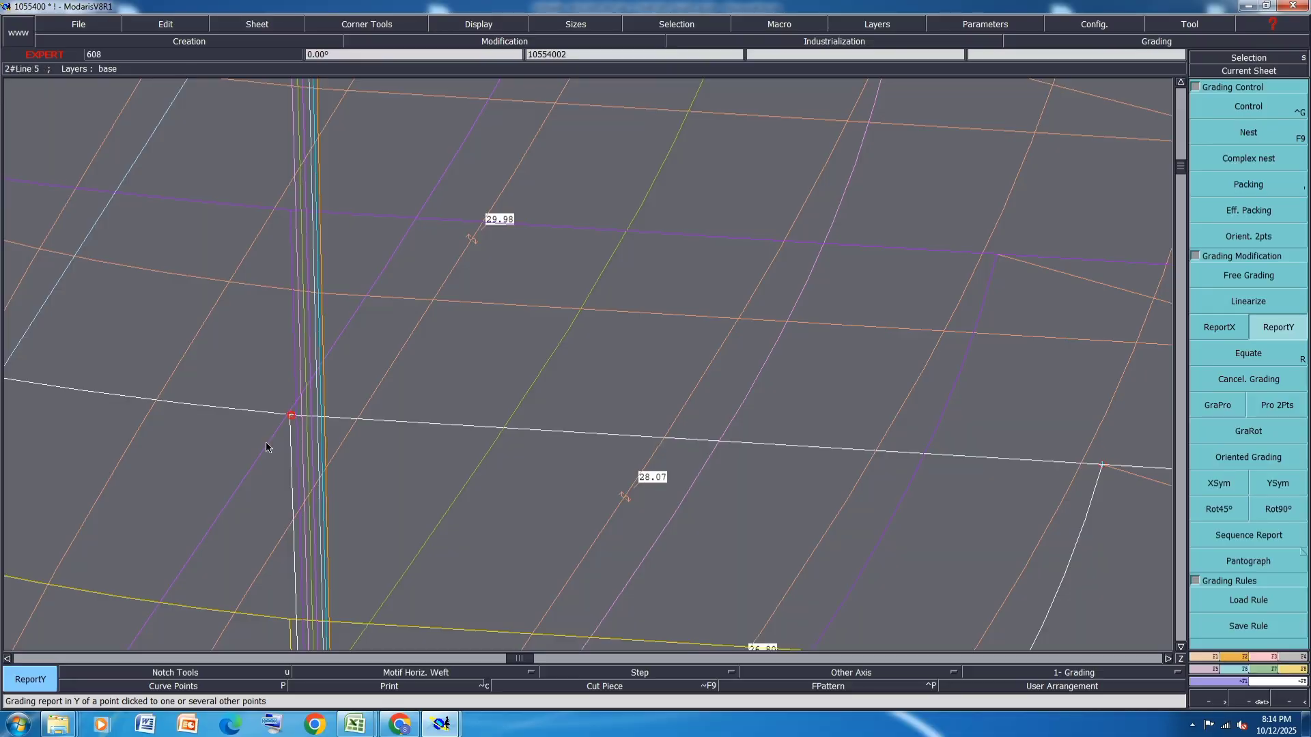
scroll(166, 456, "down", 4)
scroll(154, 472, "down", 3)
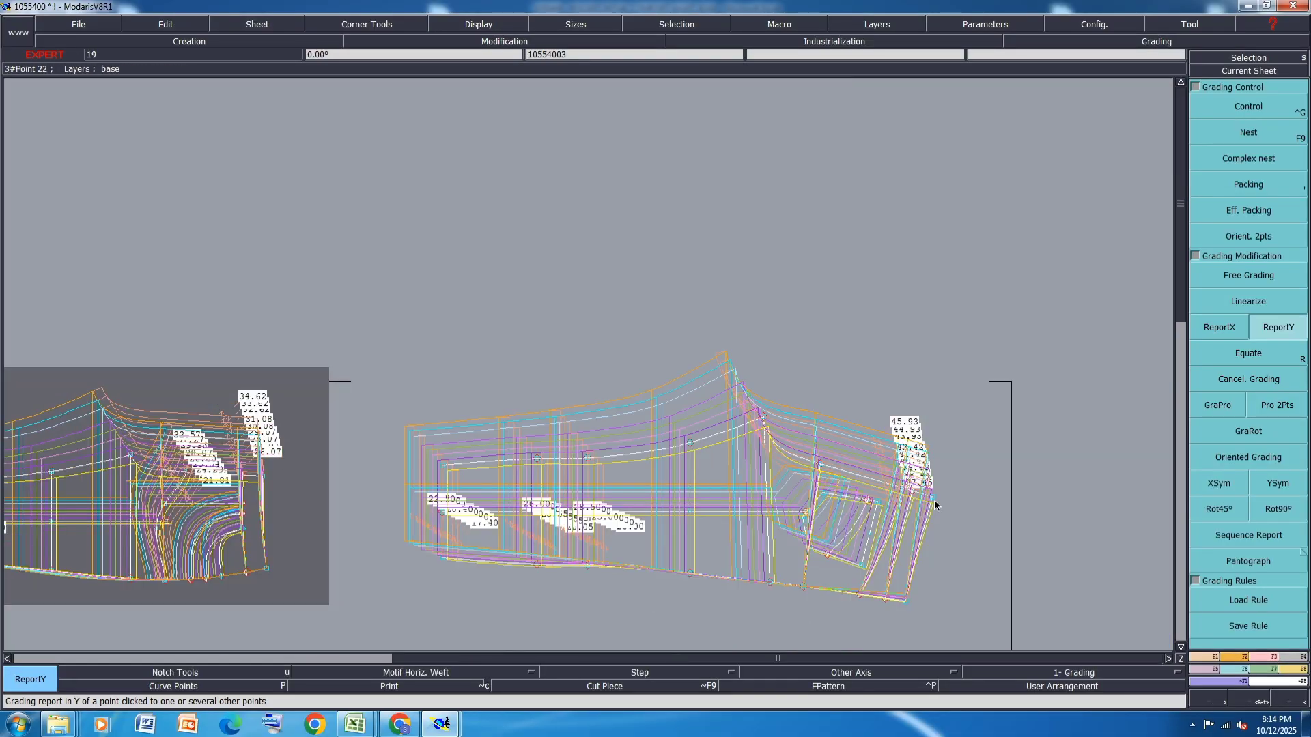
scroll(726, 459, "up", 4)
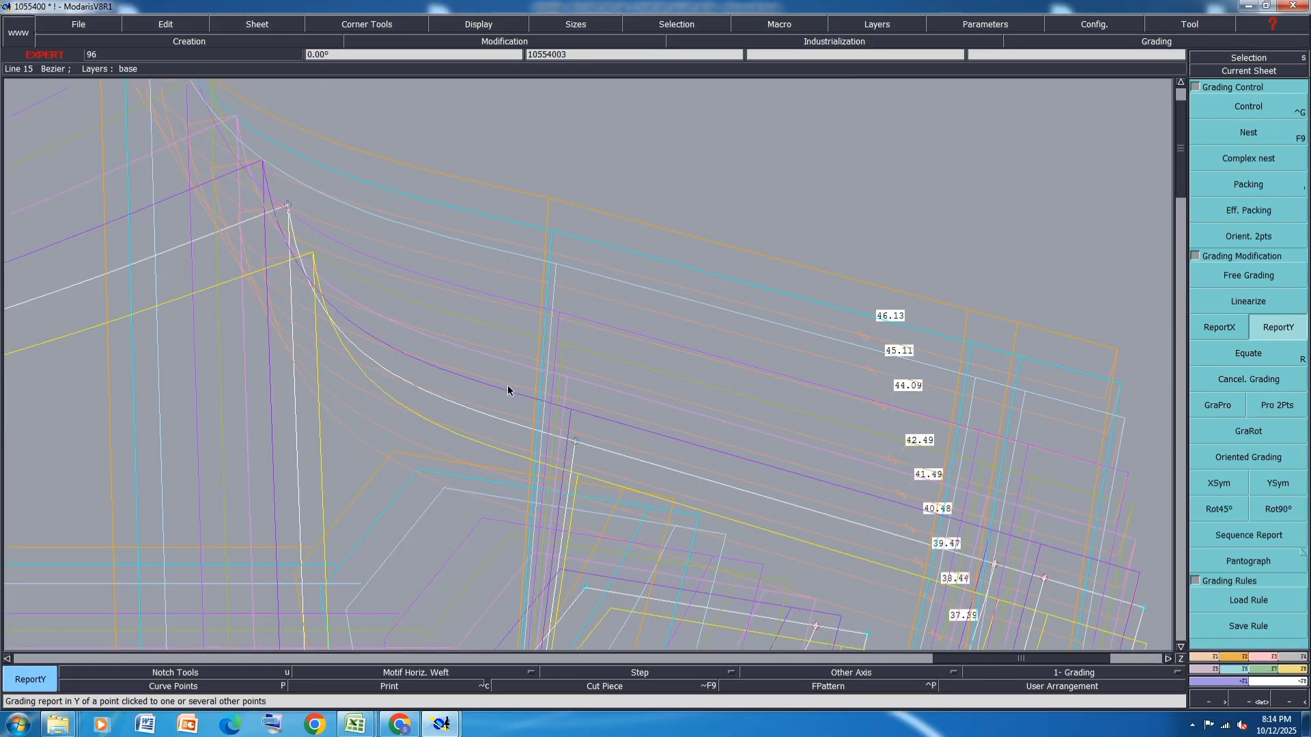
scroll(559, 359, "down", 3)
scroll(585, 339, "down", 2)
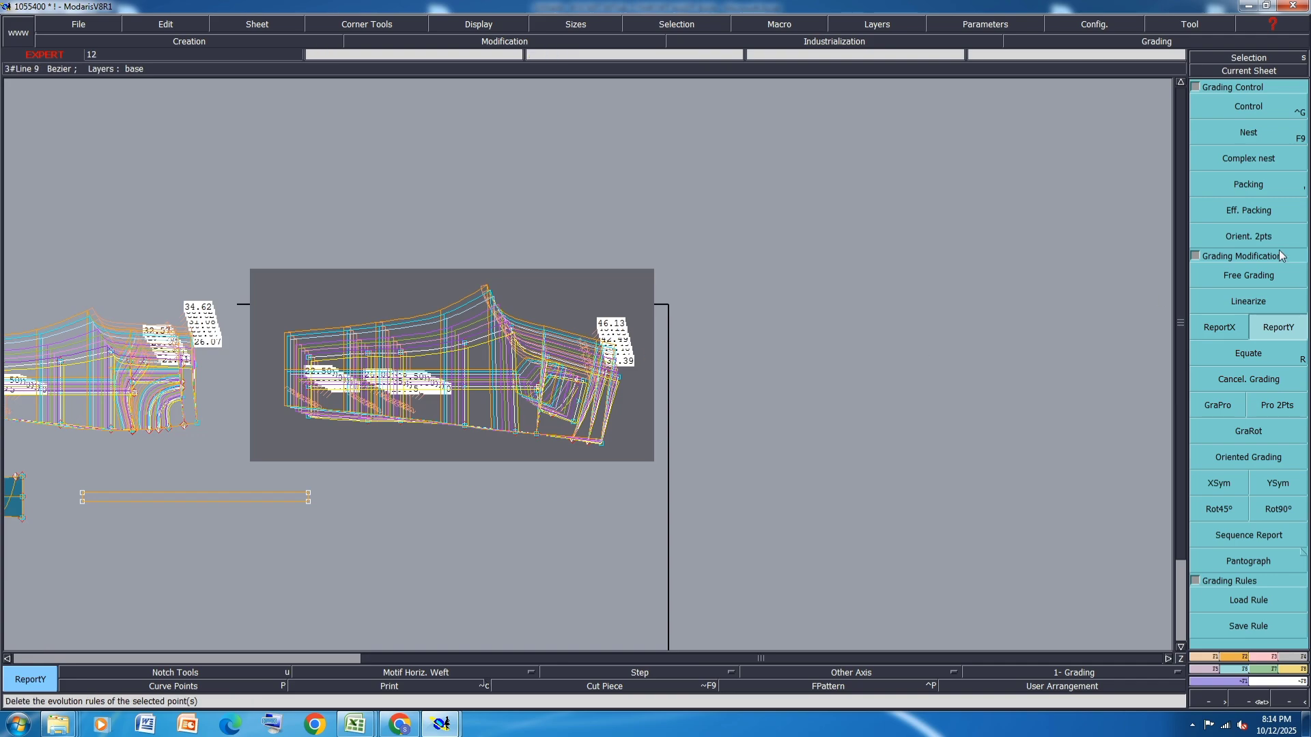
Pack the back and front leg nests on their side seam waist points.
left_click(1254, 187)
scroll(609, 449, "up", 4)
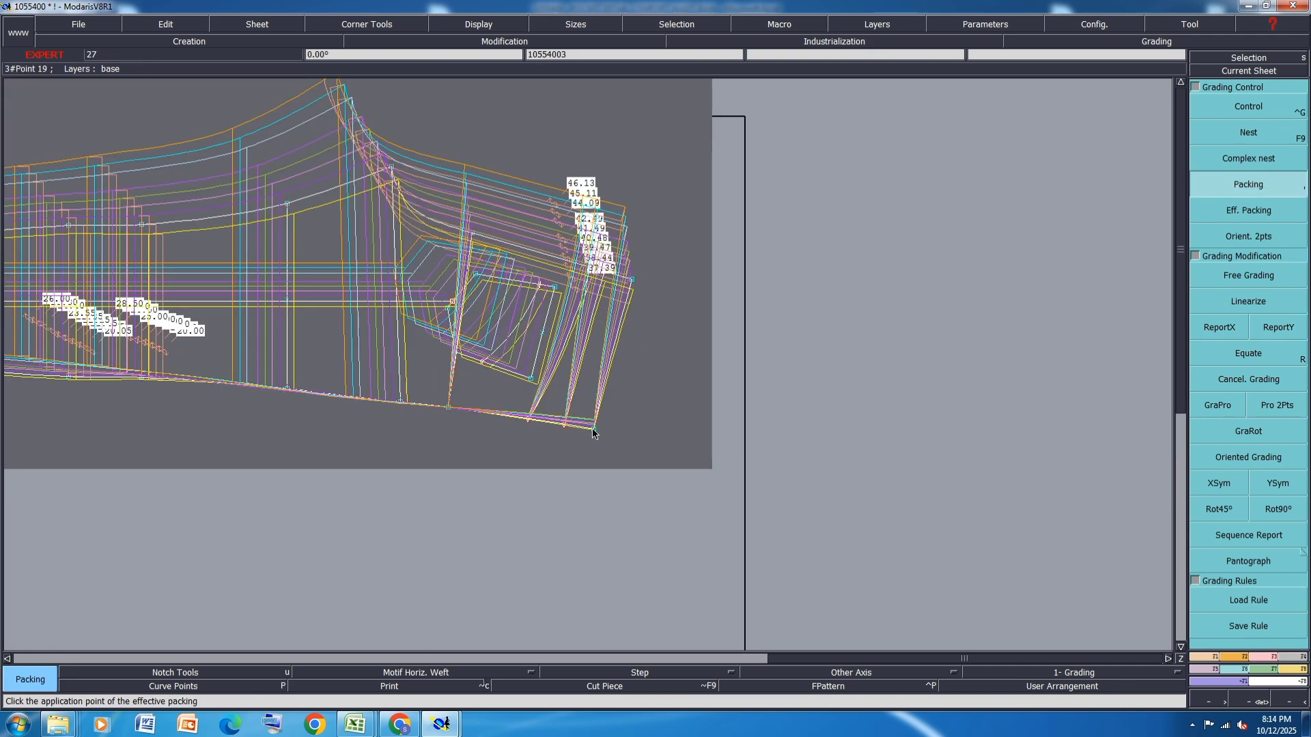
left_click(594, 432)
scroll(651, 448, "down", 3)
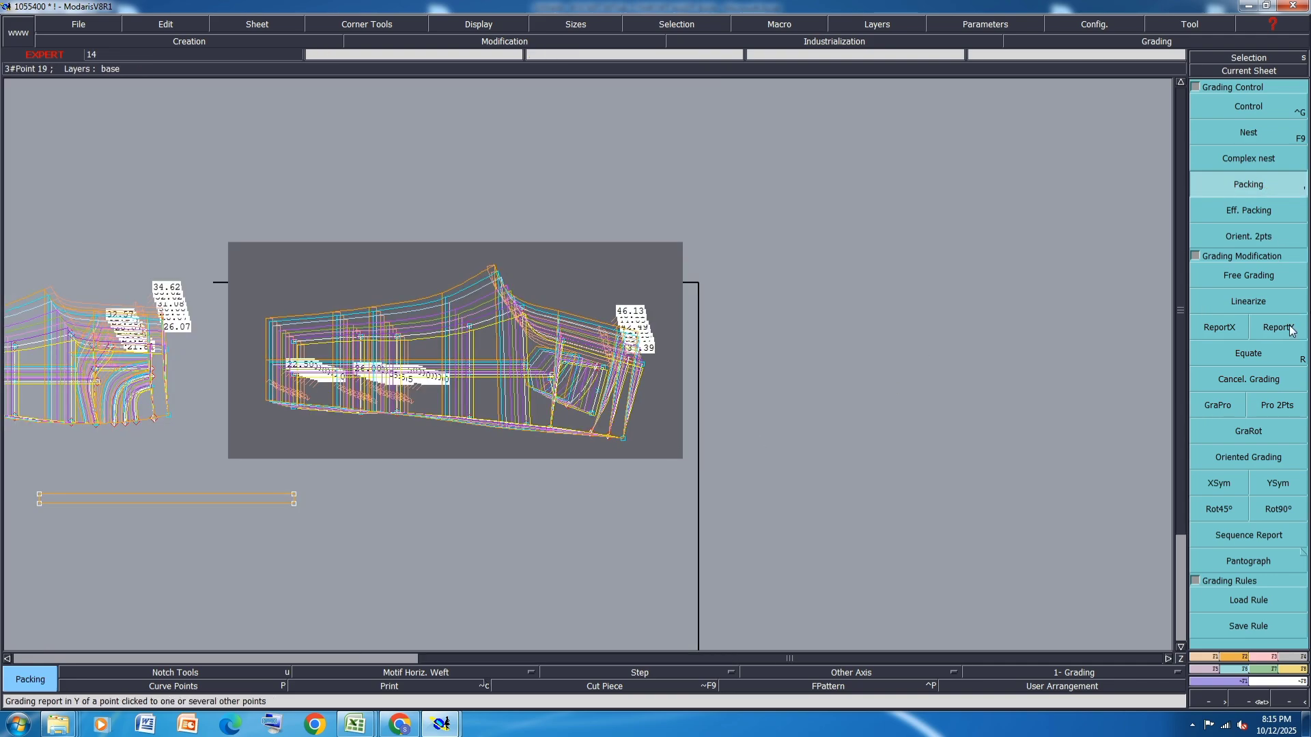
scroll(229, 422, "up", 1)
left_click(140, 416)
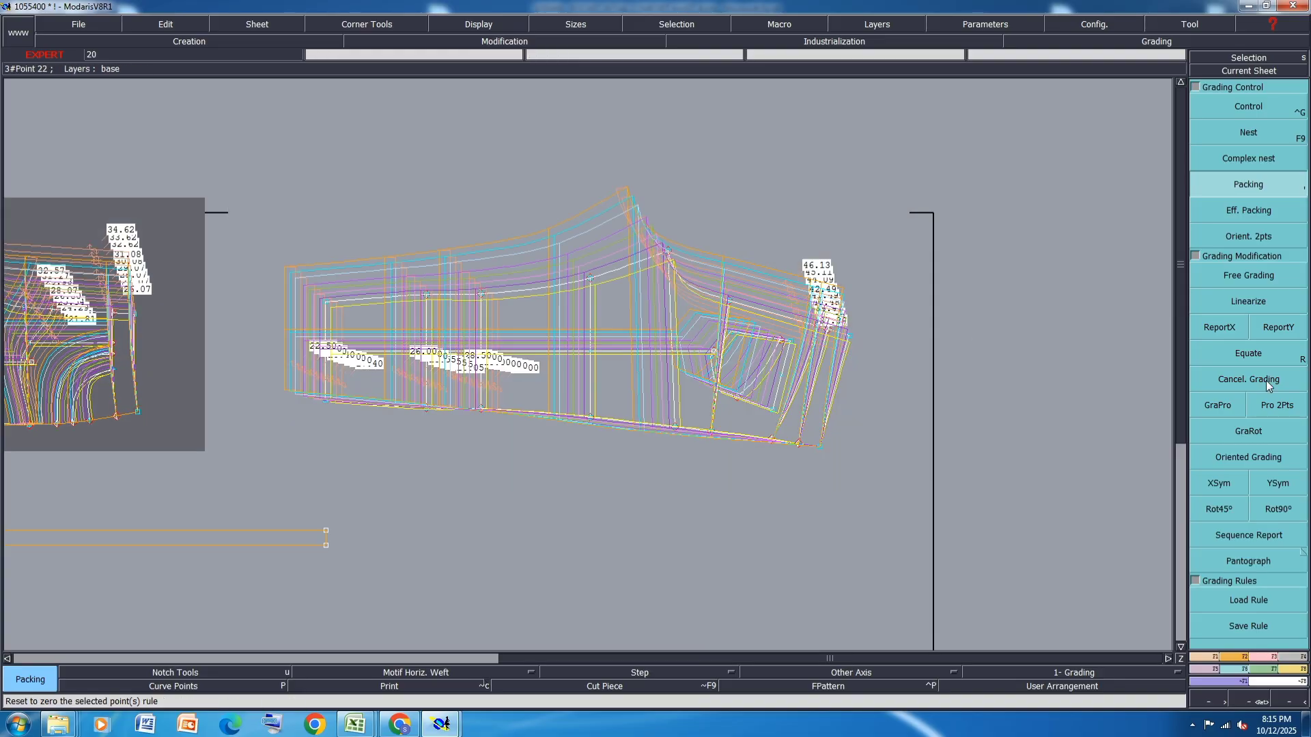
Report the Y grading of the front leg's center front waist point to the back leg's center back waist point.
left_click(1282, 329)
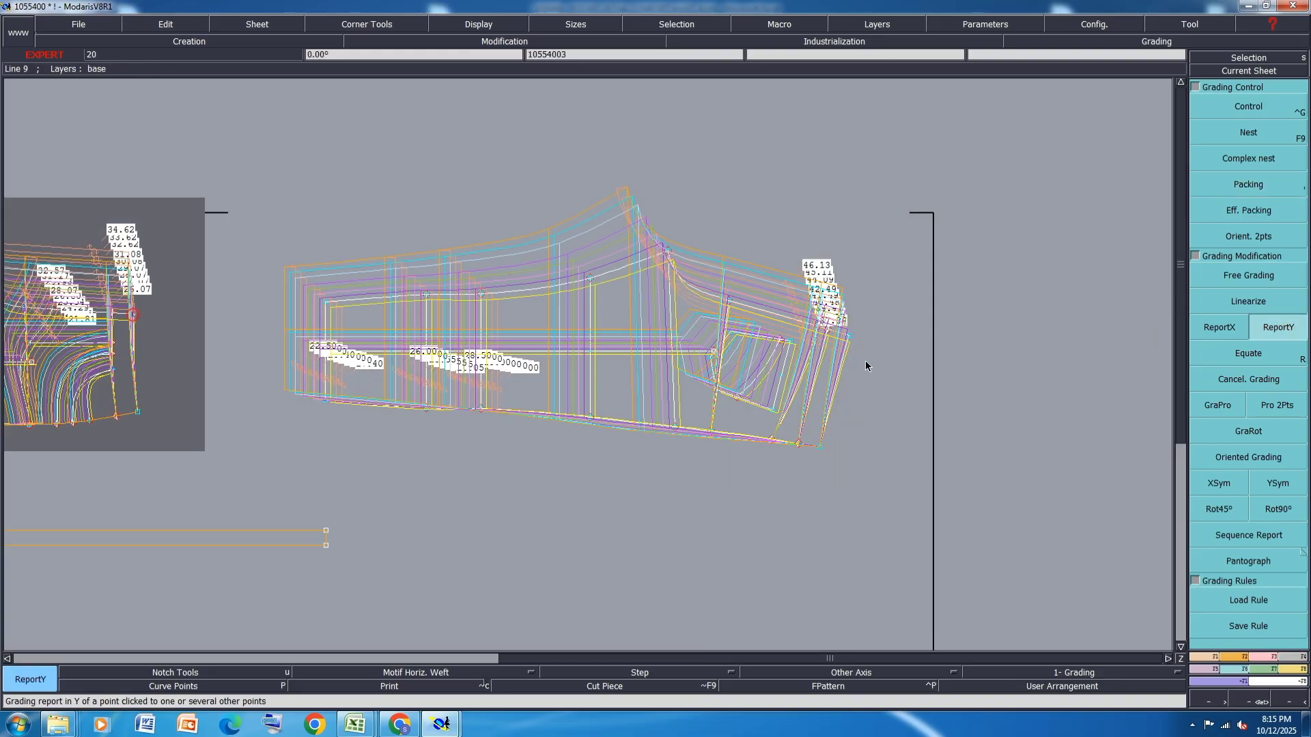
scroll(830, 345, "up", 1)
left_click(851, 339)
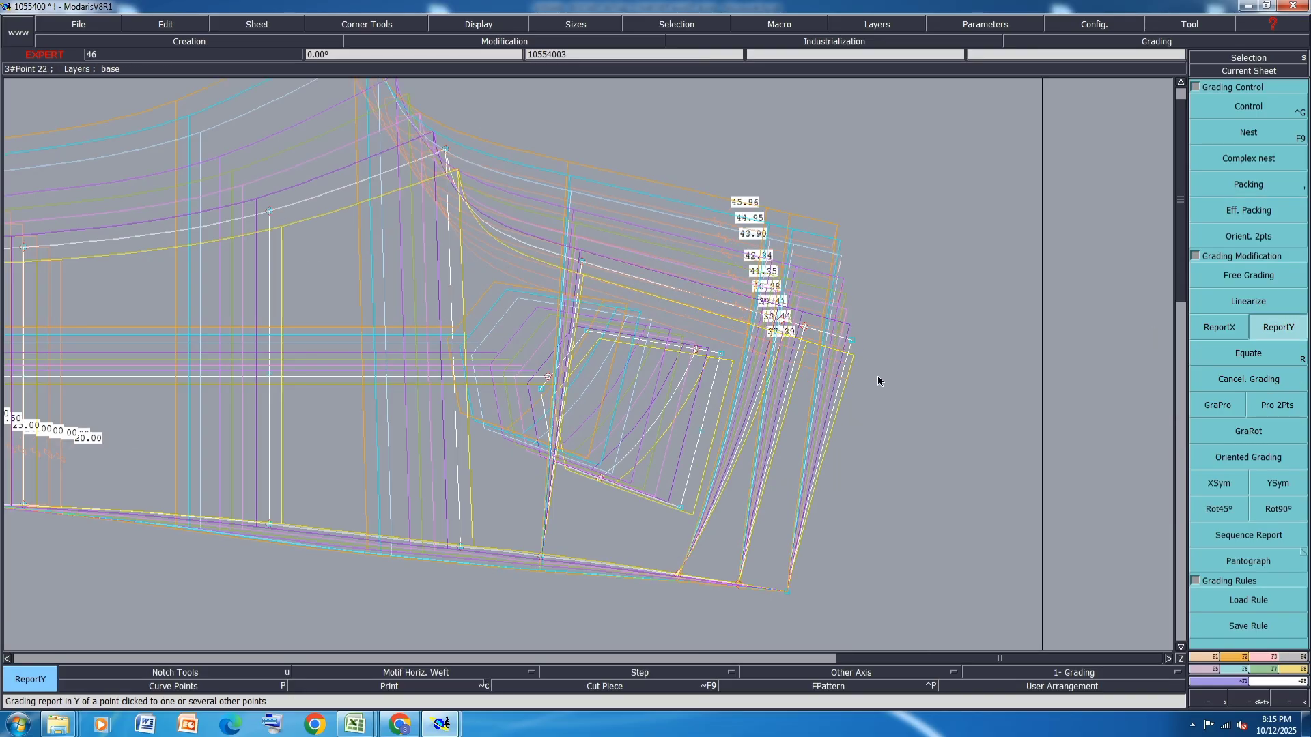
Return the back leg nest to its unpacked position and save the model.
left_click(1264, 186)
left_click(612, 394)
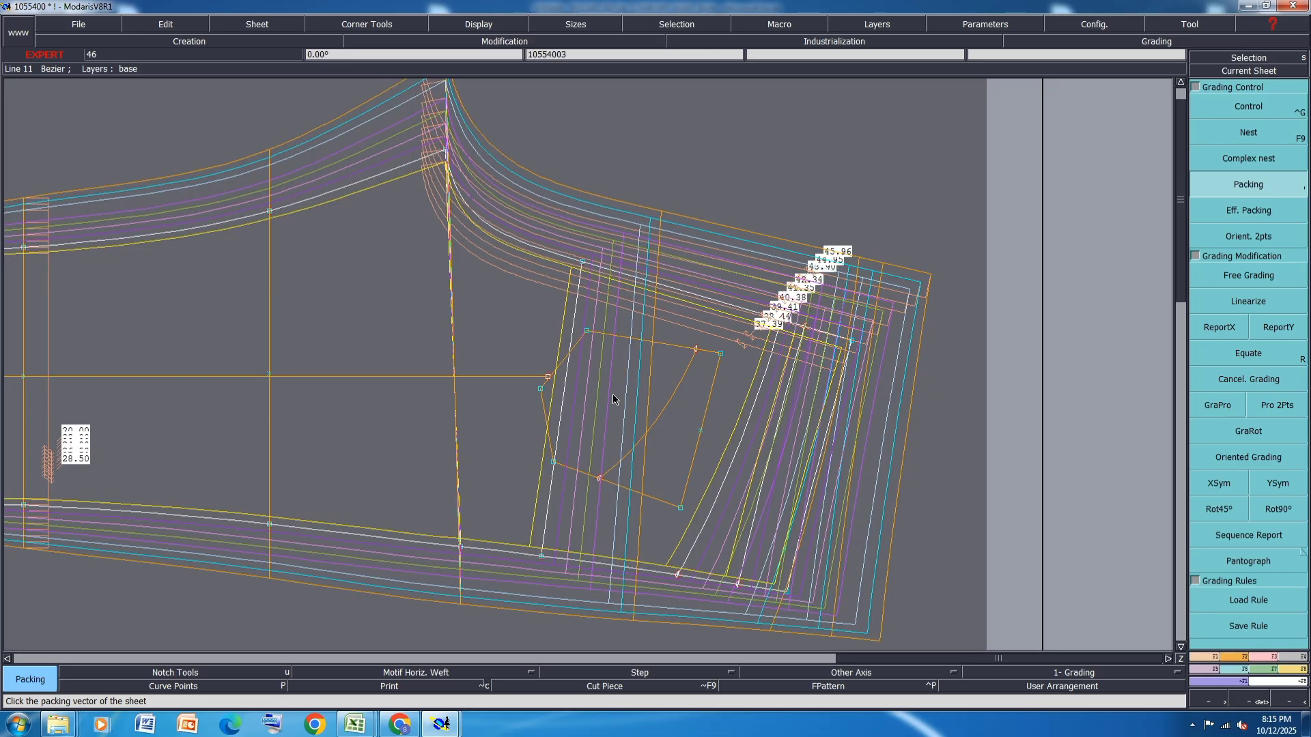
scroll(613, 399, "down", 1)
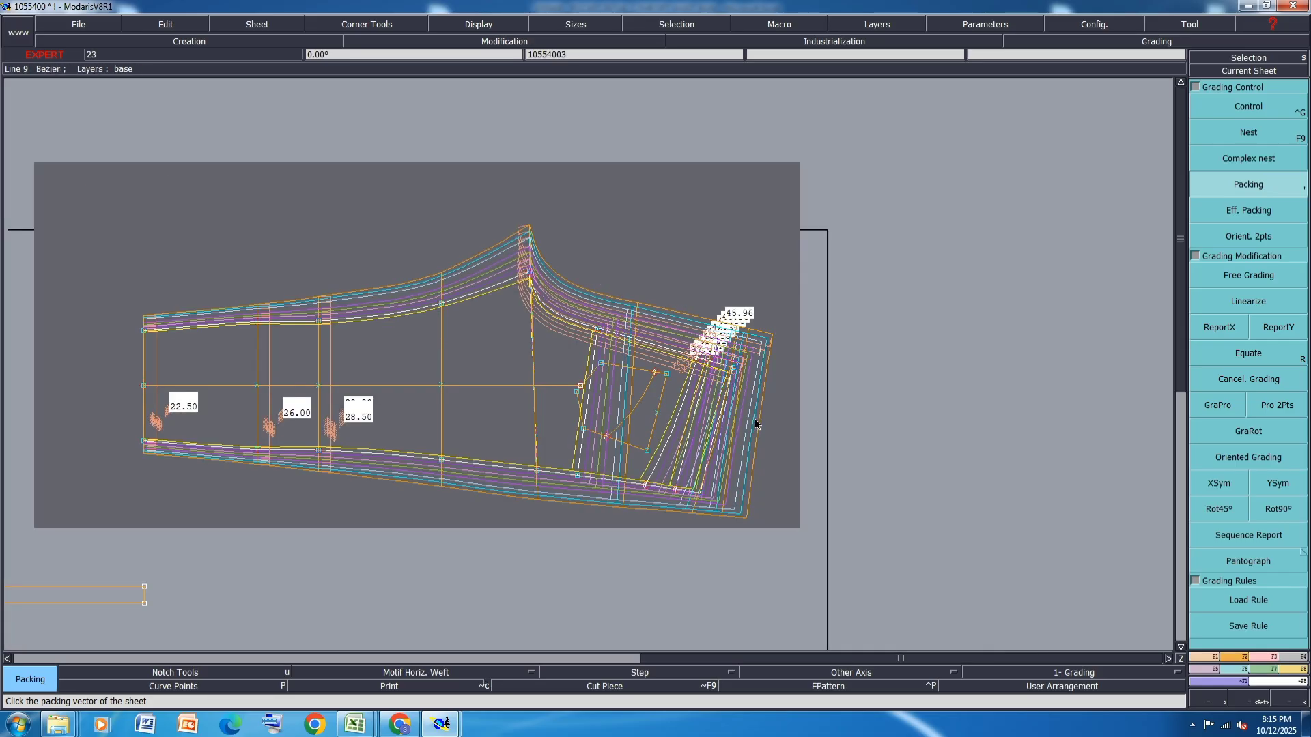
scroll(693, 535, "up", 2)
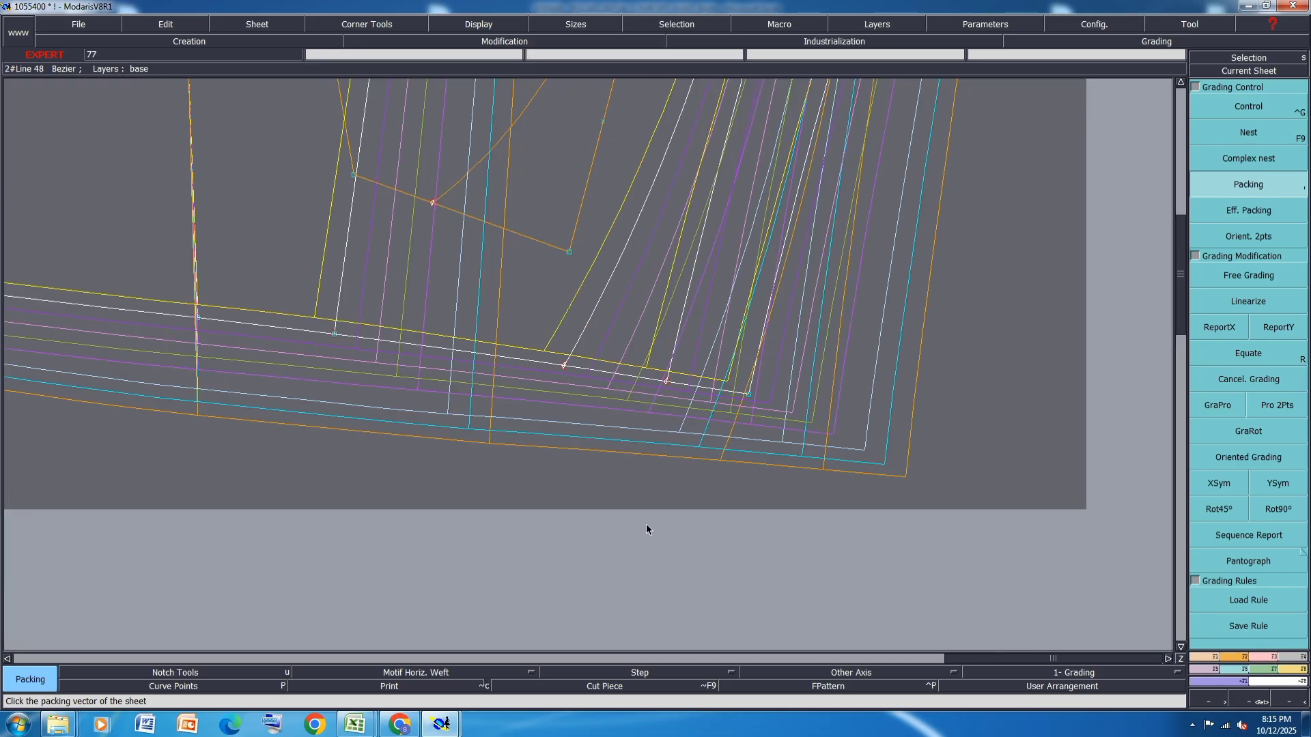
key("ctrl+s")
left_click(563, 432)
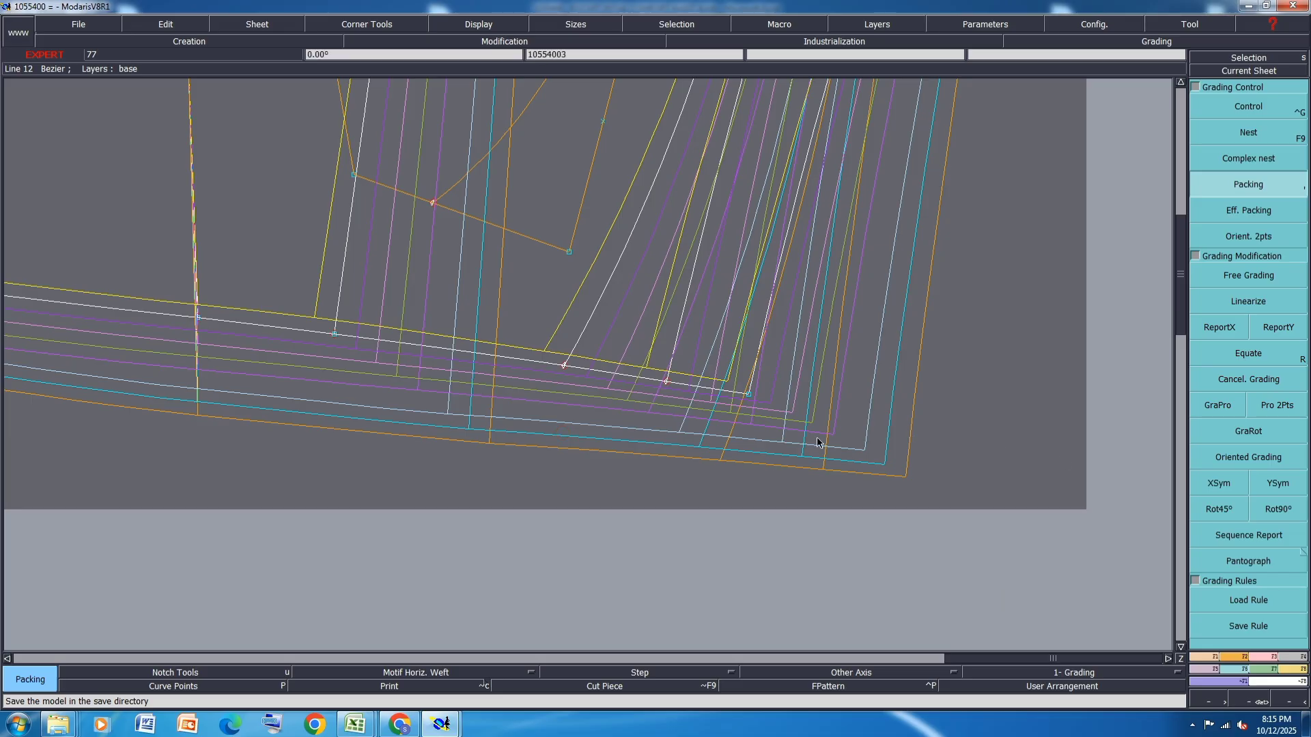
scroll(933, 402, "up", 1)
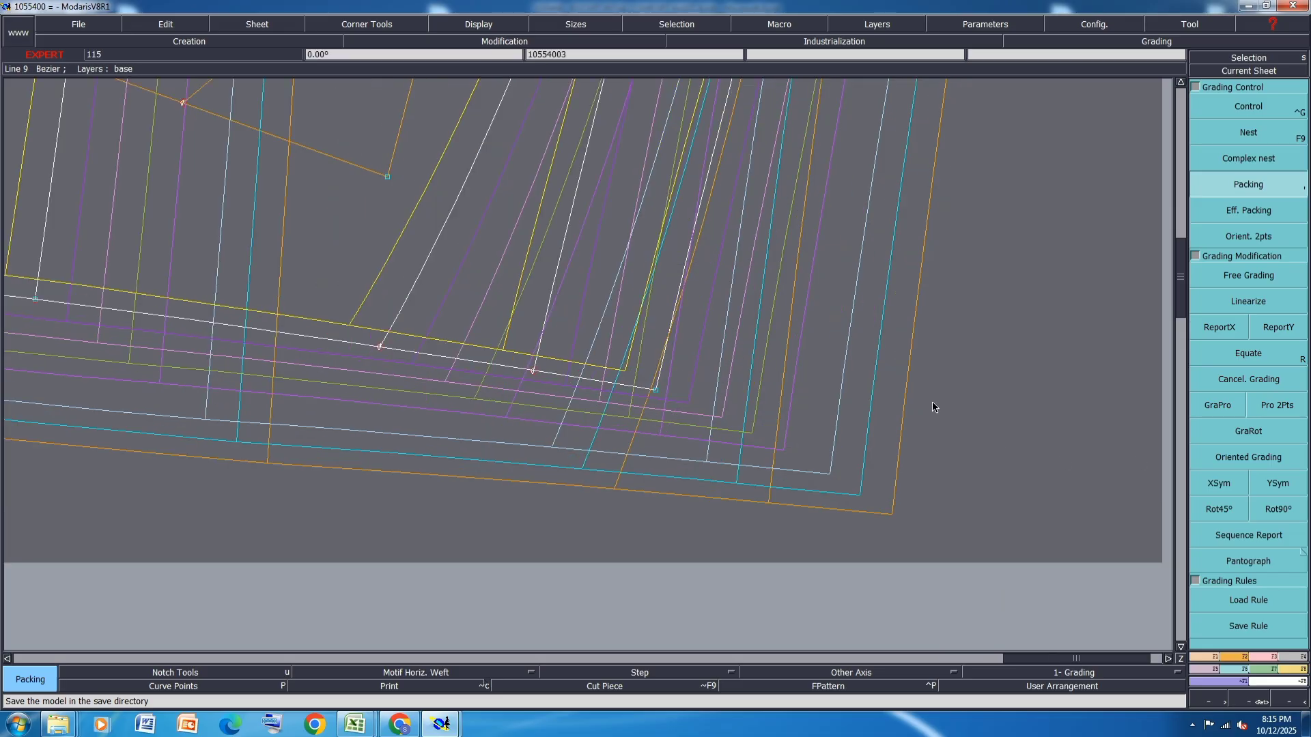
scroll(701, 418, "down", 3)
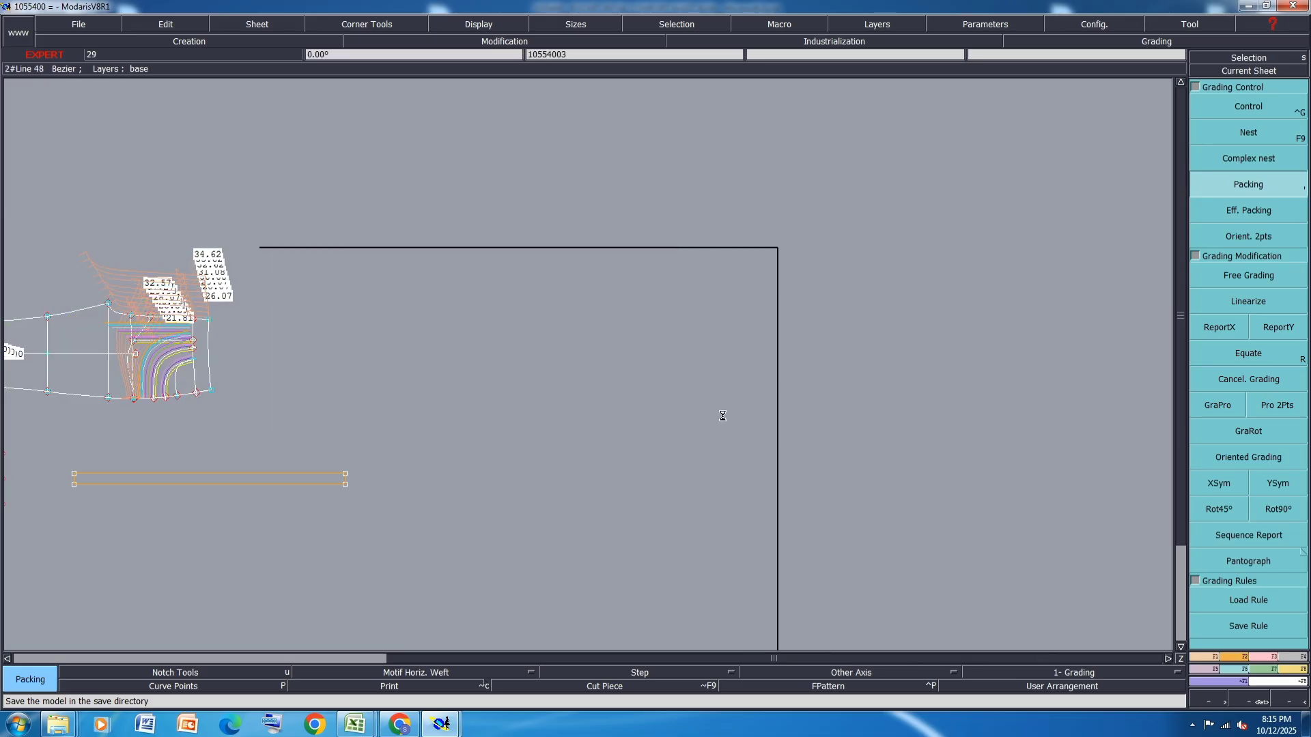
Unpack the front leg nest and report the X grading of its side seam waist point to the back leg's side seam waist point.
left_click(1230, 321)
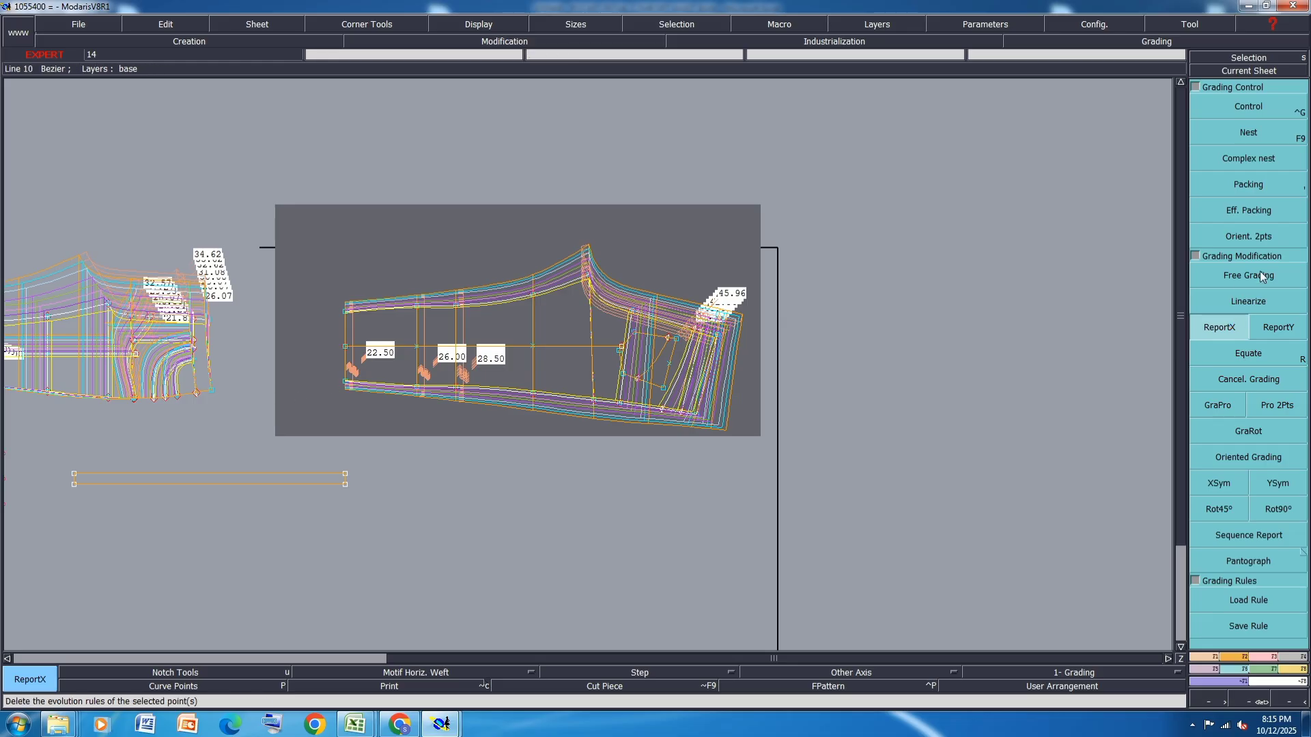
left_click(1267, 185)
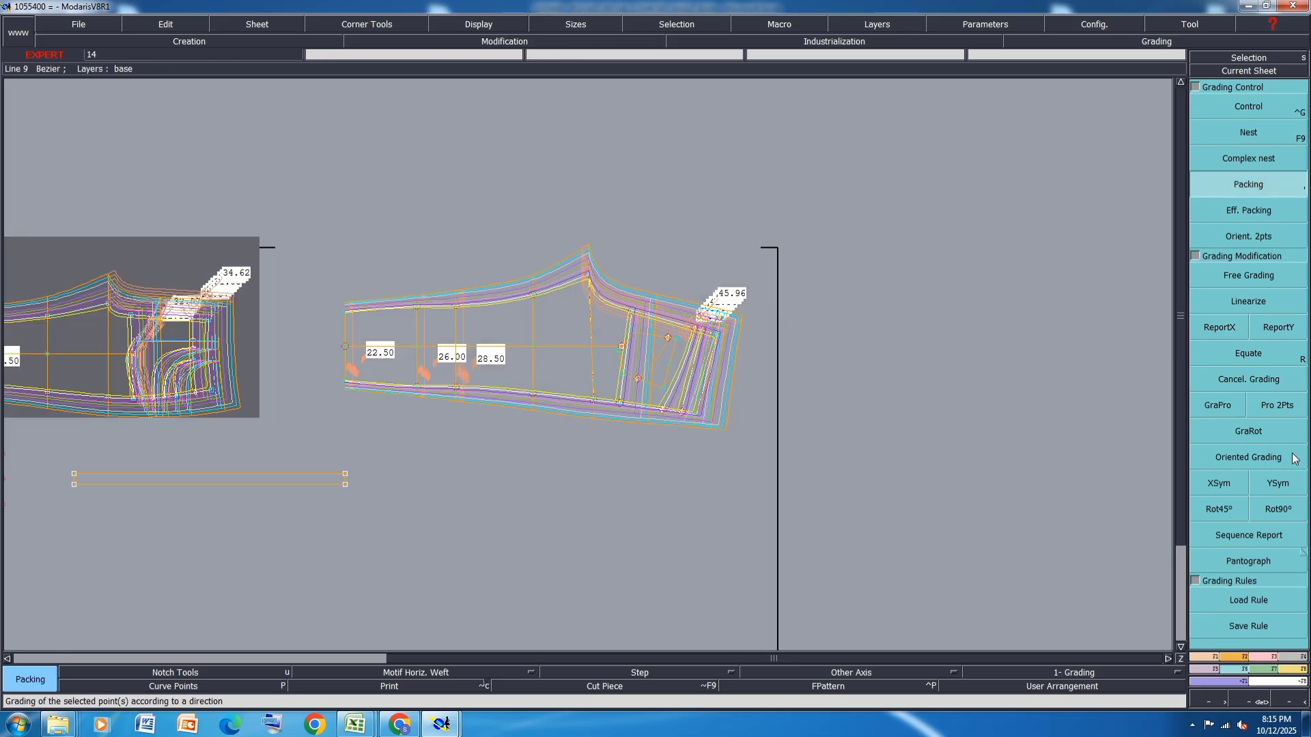
left_click(1230, 328)
scroll(219, 387, "up", 2)
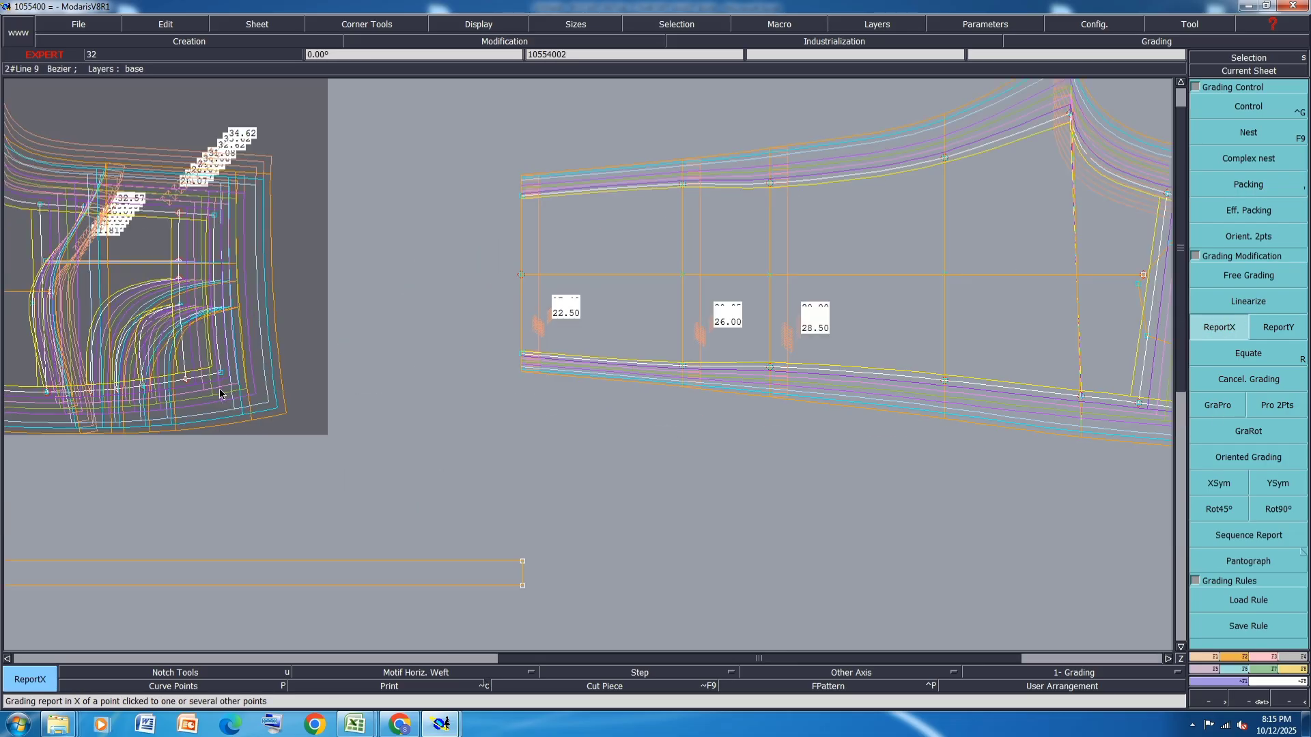
scroll(78, 410, "down", 2)
scroll(695, 426, "up", 2)
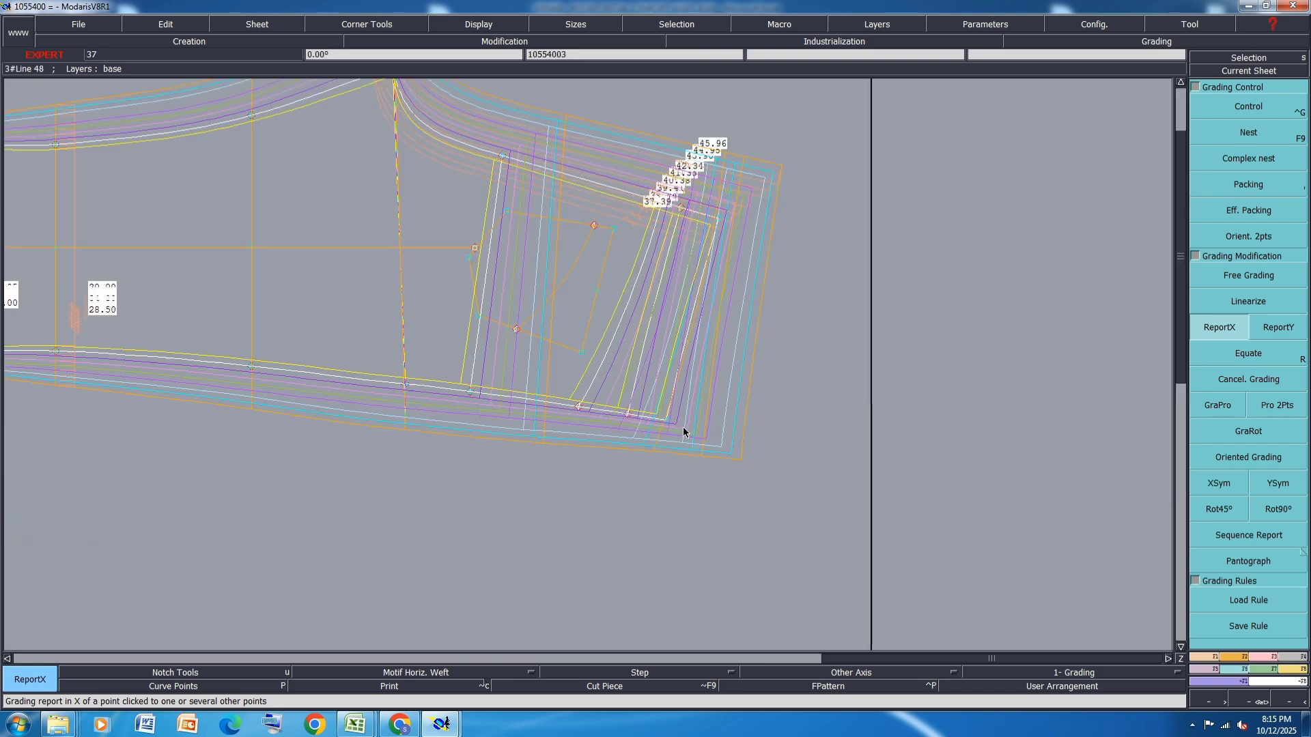
left_click(665, 420)
scroll(764, 448, "down", 2)
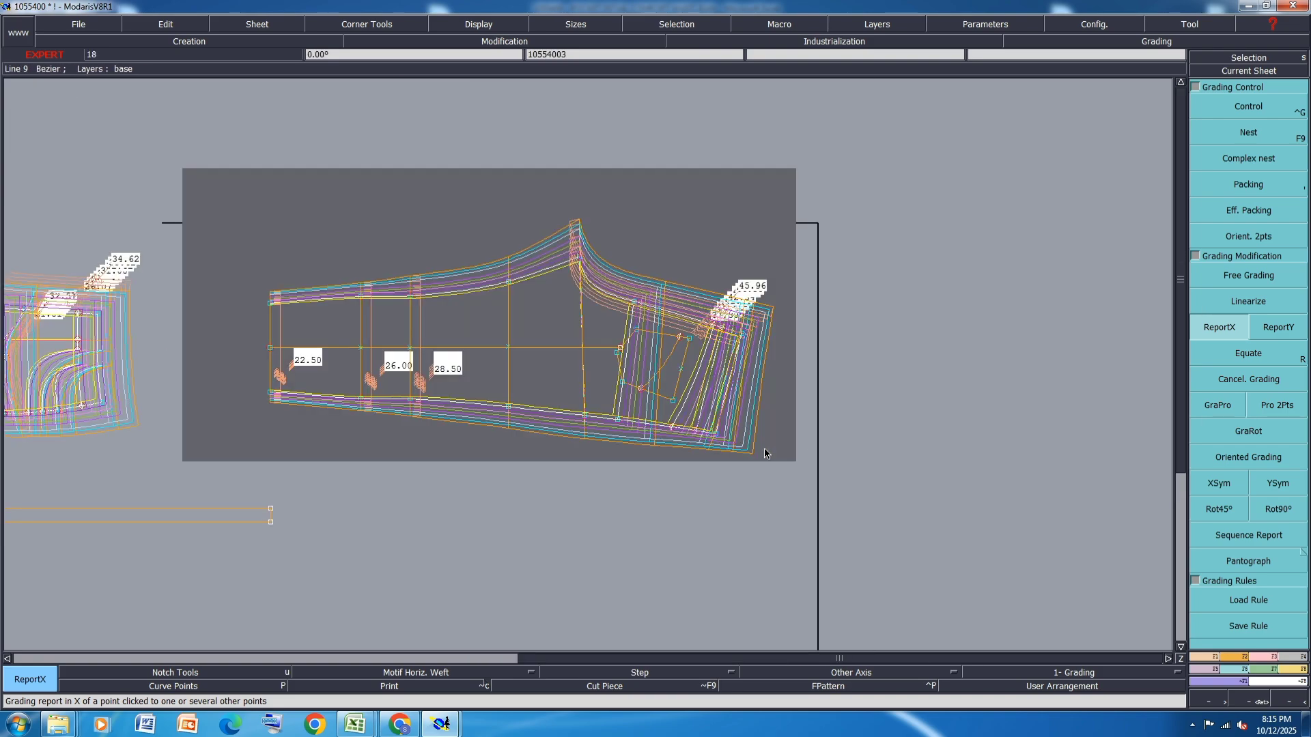
Report the X grading of the front leg's side seam hip point to the back leg's side seam hip point.
scroll(755, 448, "down", 2)
scroll(447, 455, "up", 4)
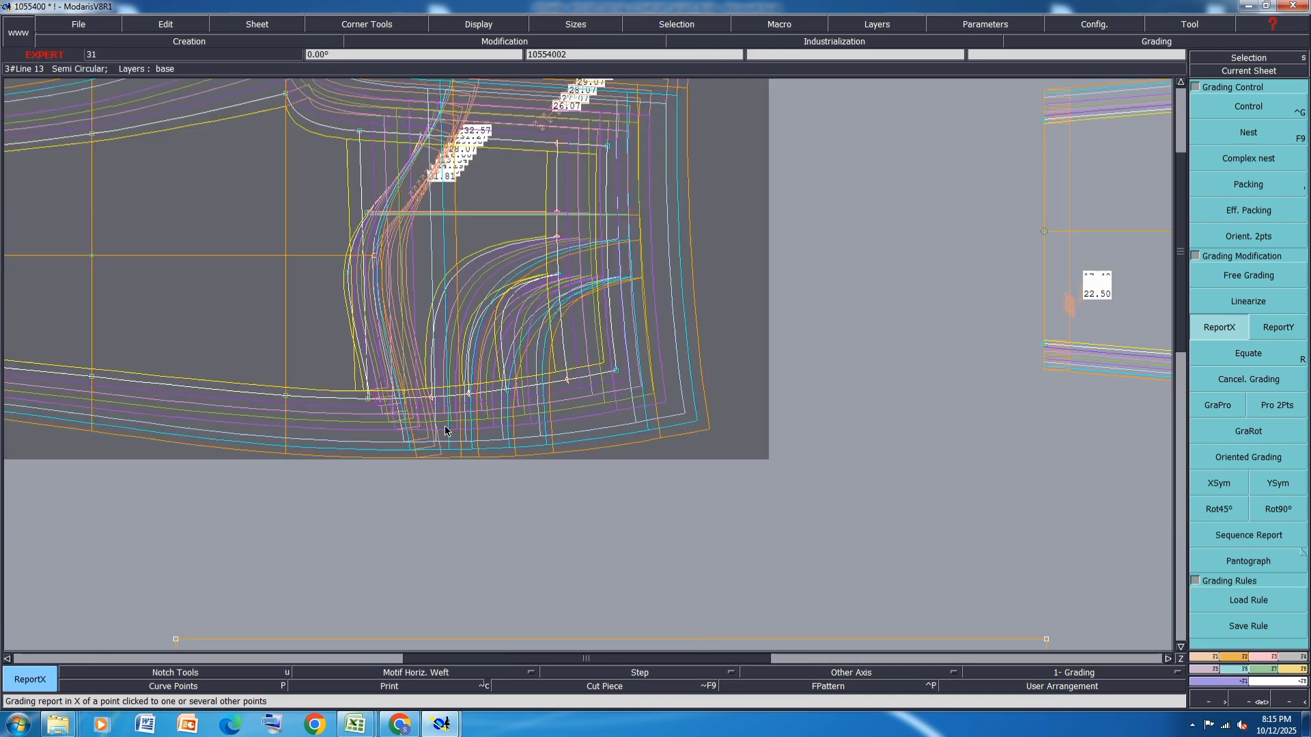
left_click(368, 400)
scroll(242, 438, "down", 1)
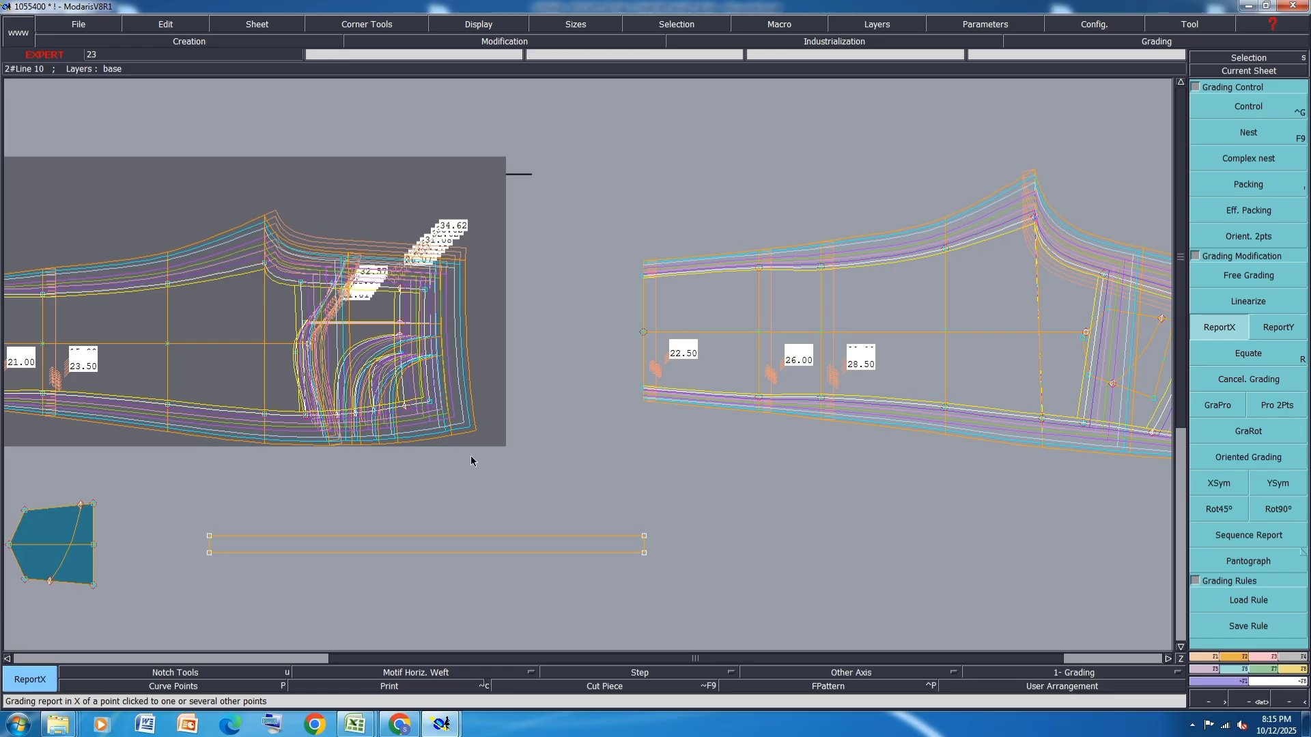
scroll(471, 456, "down", 1)
scroll(838, 450, "up", 4)
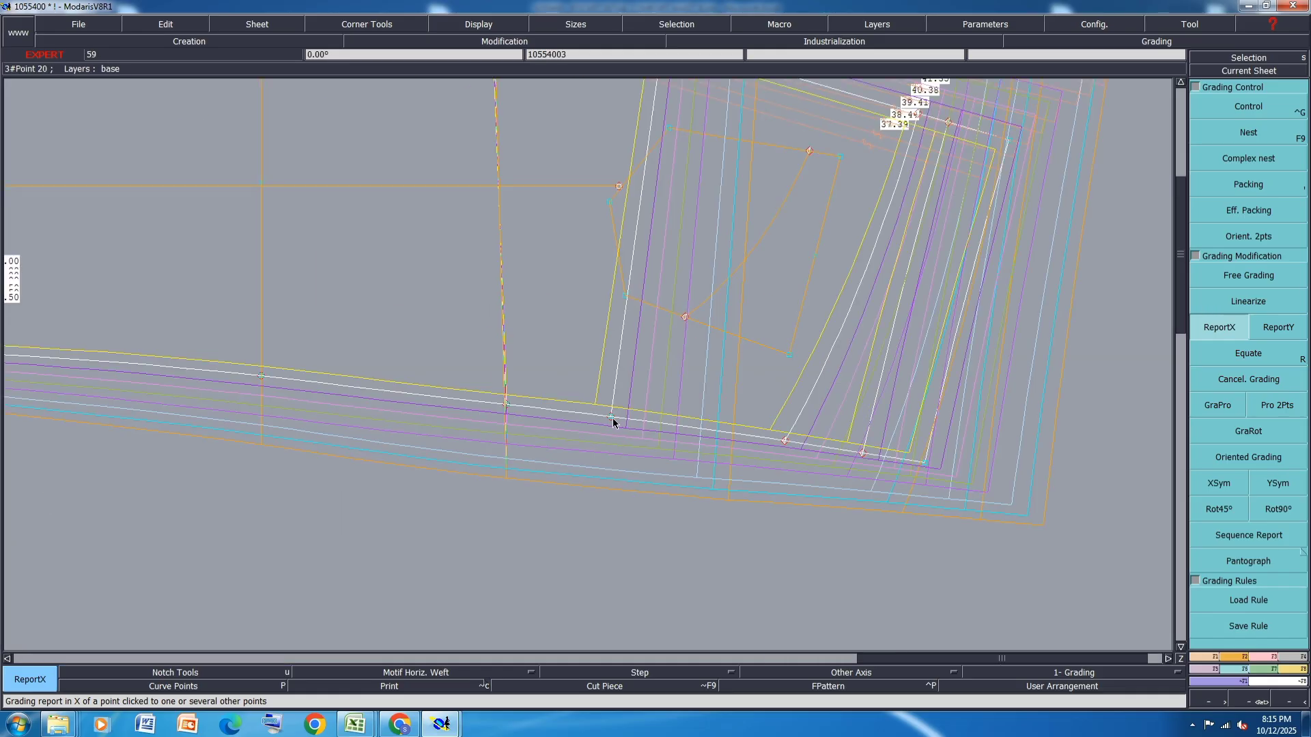
left_click(612, 418)
scroll(723, 467, "down", 1)
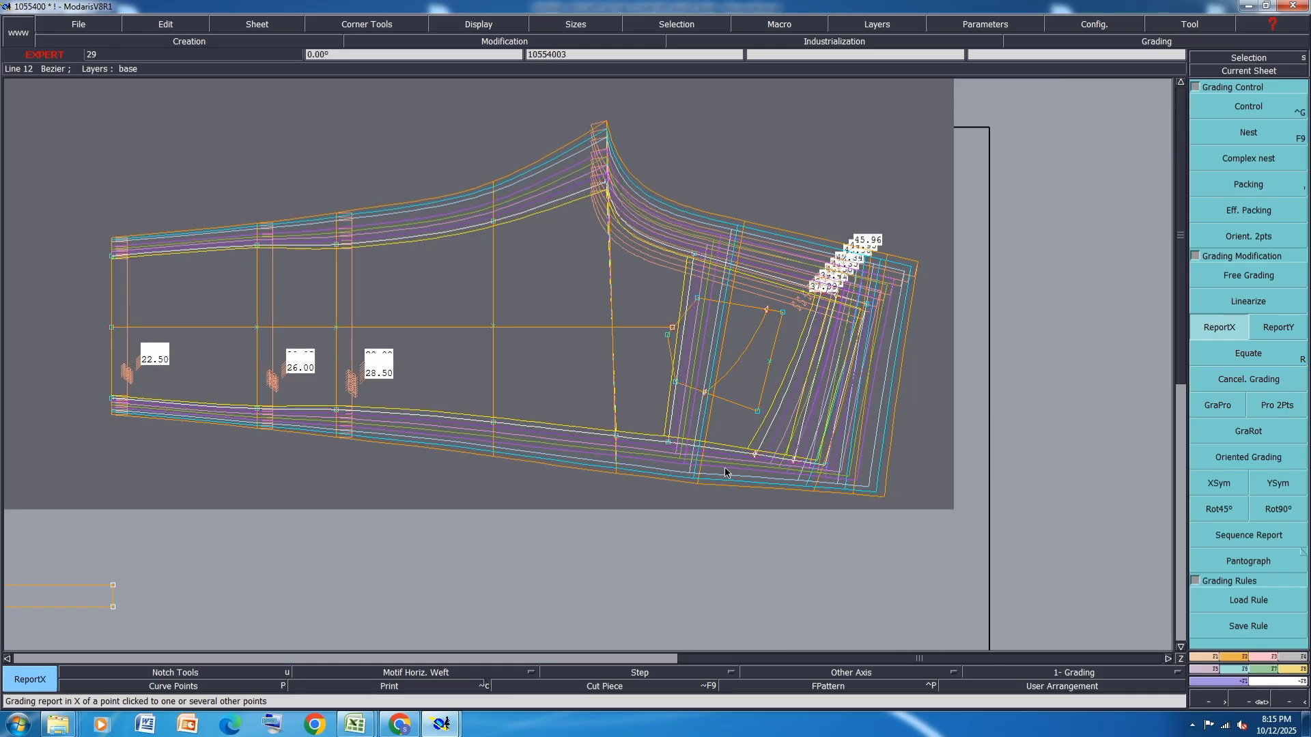
Add a point on the back leg's side seam between hip and waist, about 10.06 cm from the hip point.
scroll(279, 410, "up", 1)
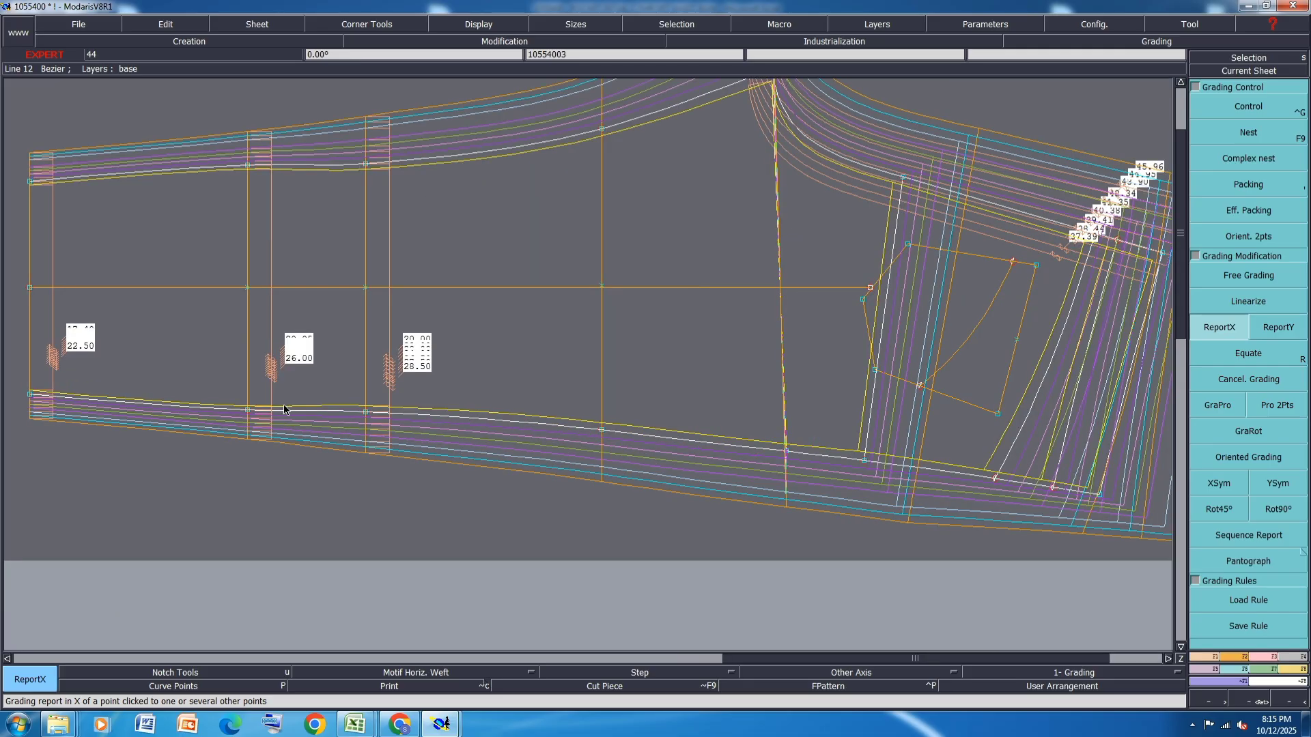
scroll(284, 410, "down", 1)
scroll(379, 451, "up", 1)
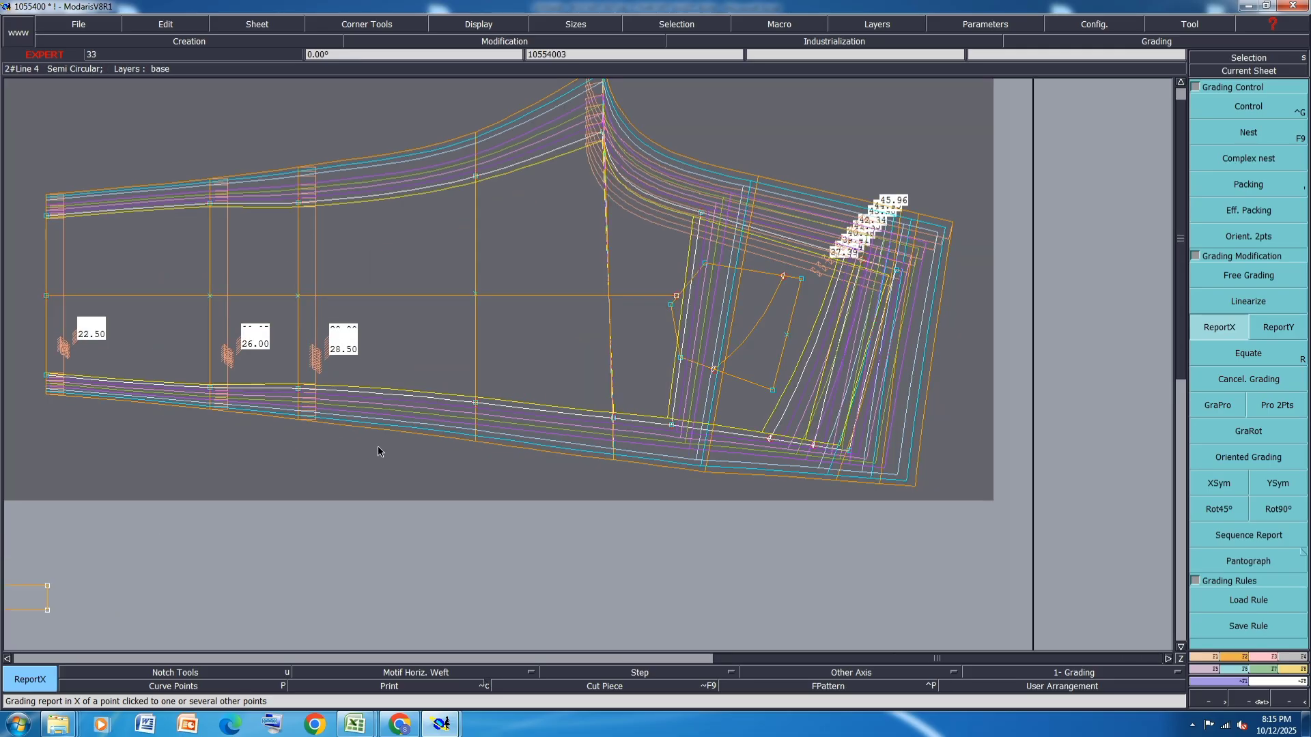
scroll(863, 460, "up", 1)
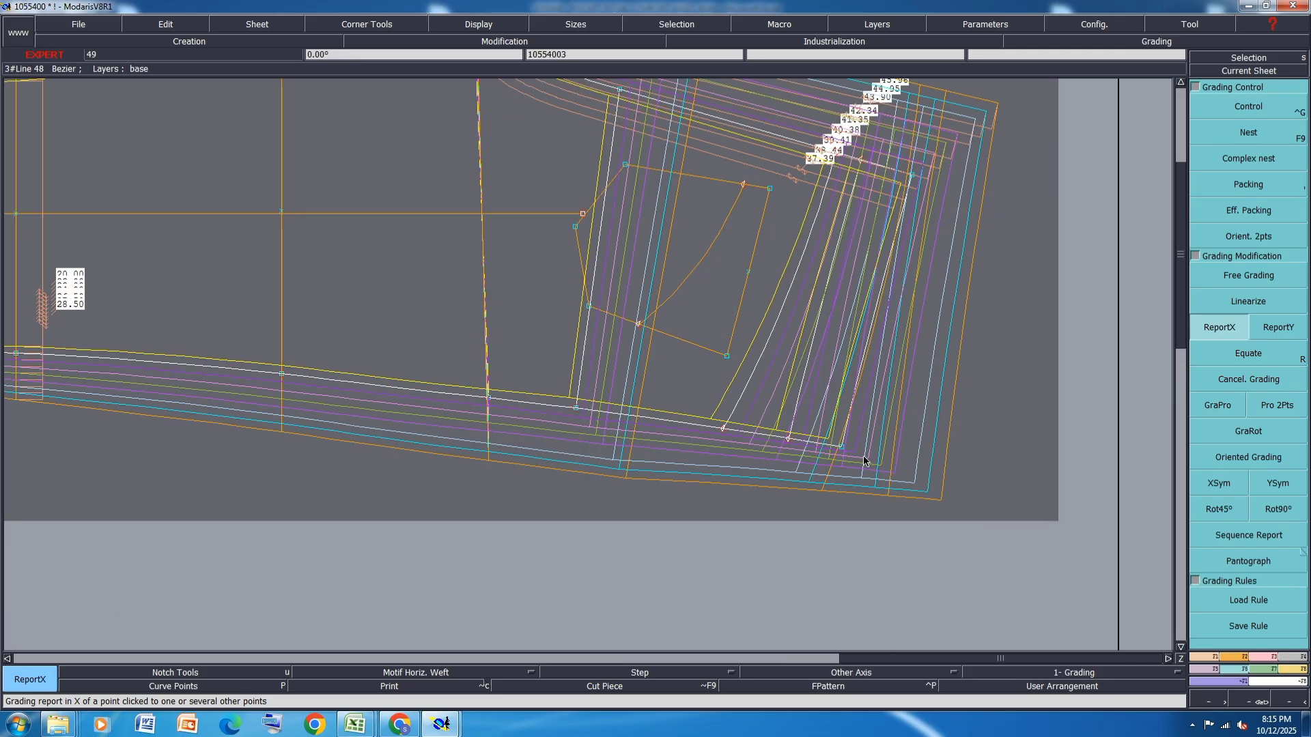
scroll(863, 456, "up", 1)
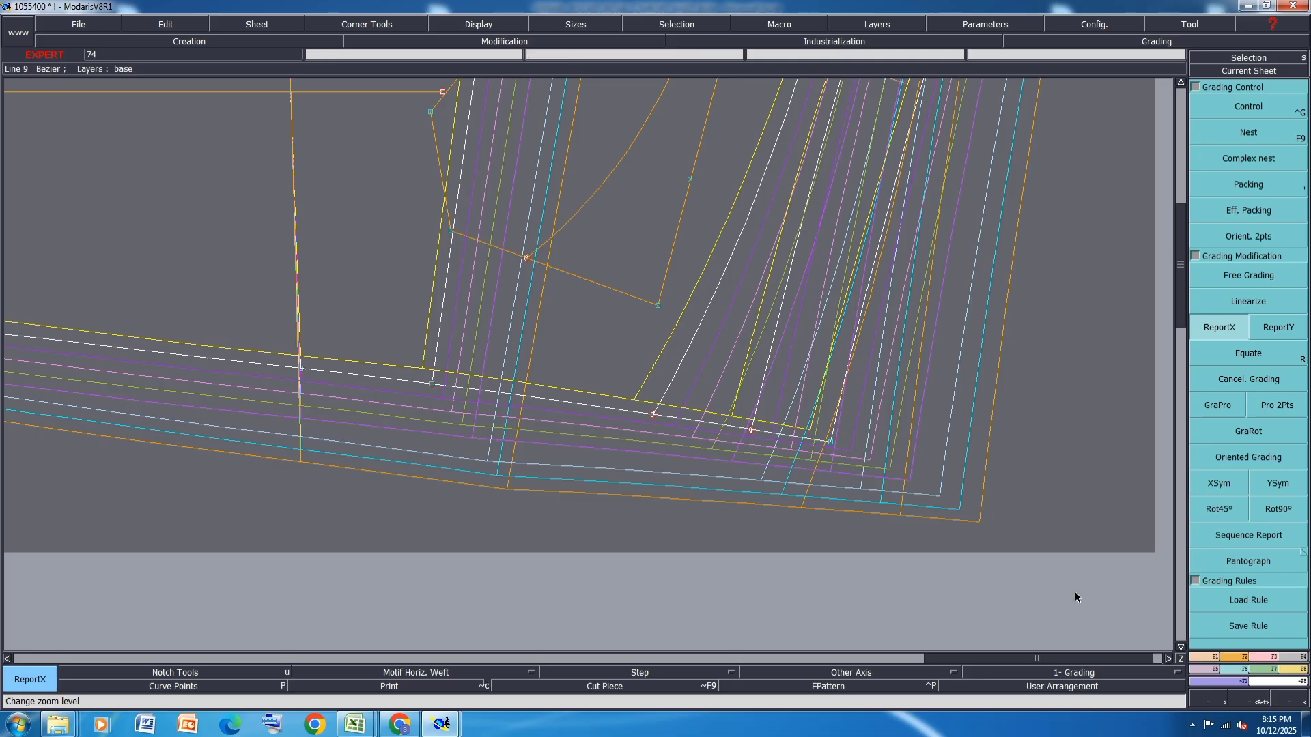
left_click(1202, 657)
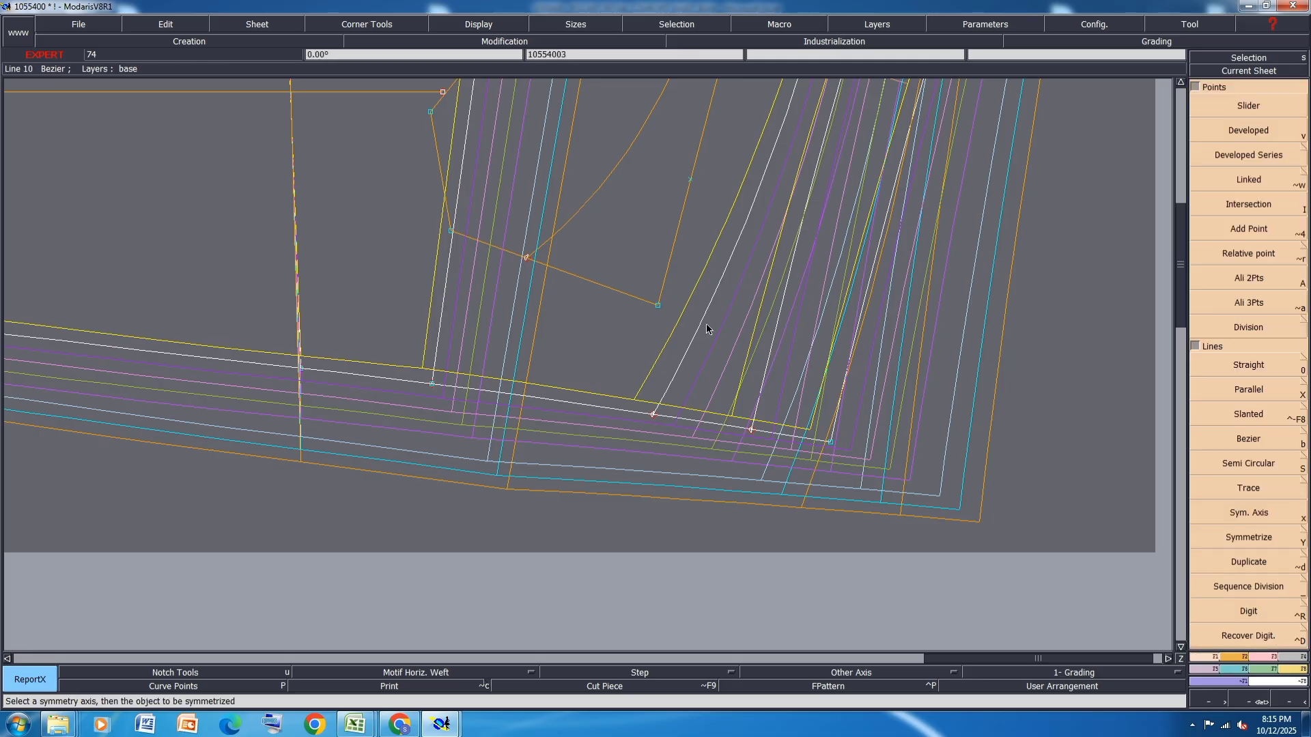
key("alt+4")
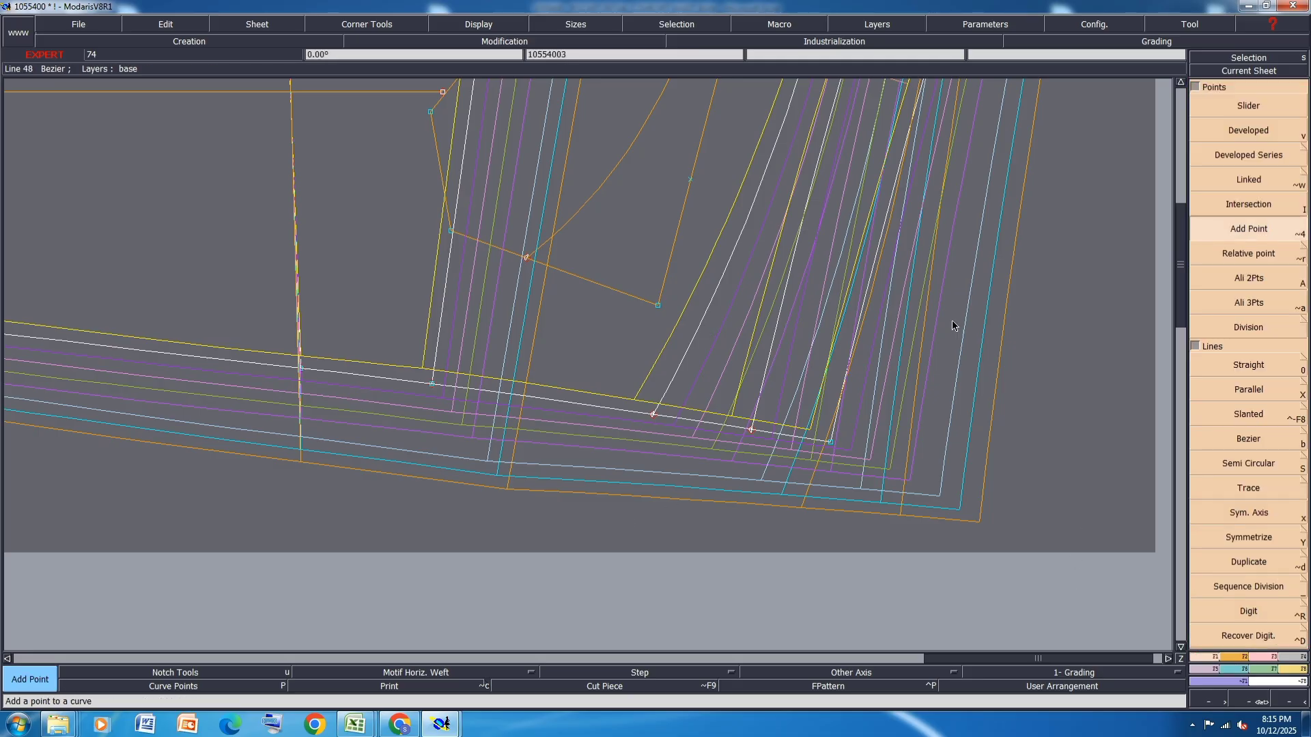
left_click(433, 384)
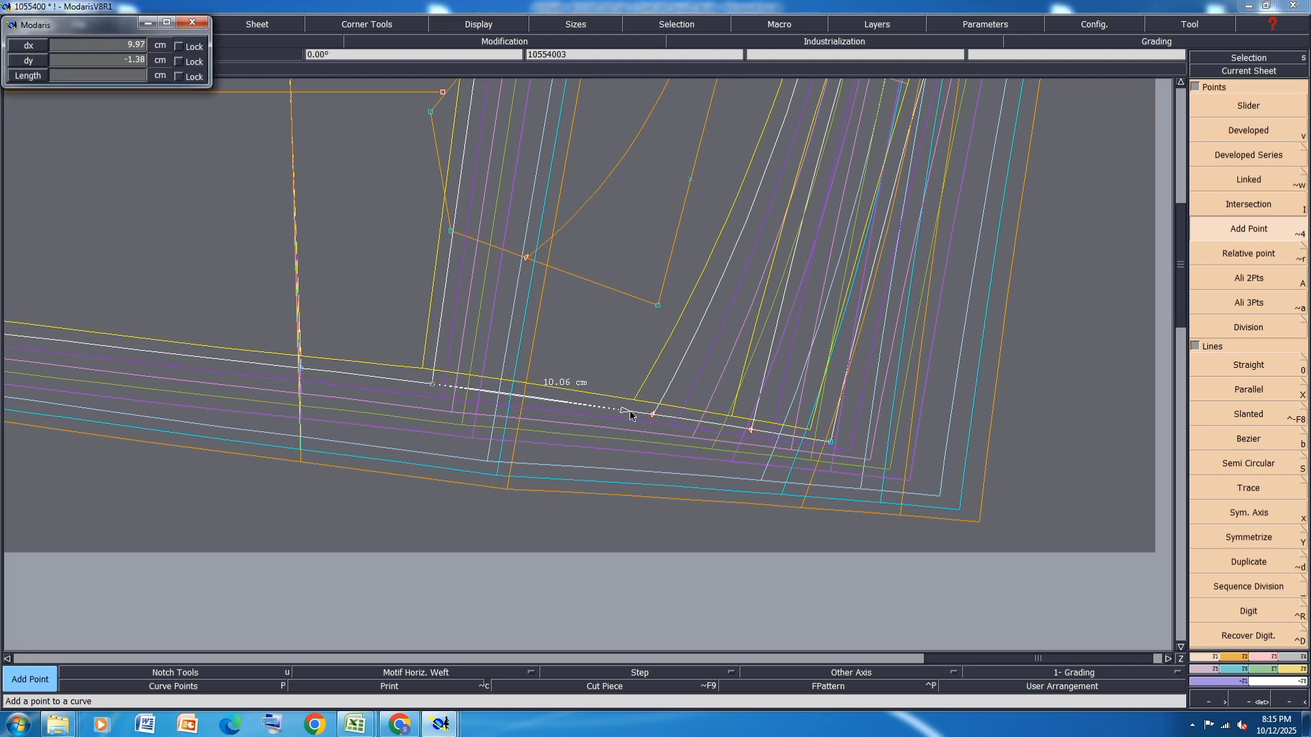
left_click(629, 411)
Show the curve points and regrade the new side seam point to dx 5.69, dy -4.99 for size 24 and dx 4.94, dy -4.30 for size 22.
left_click(1219, 668)
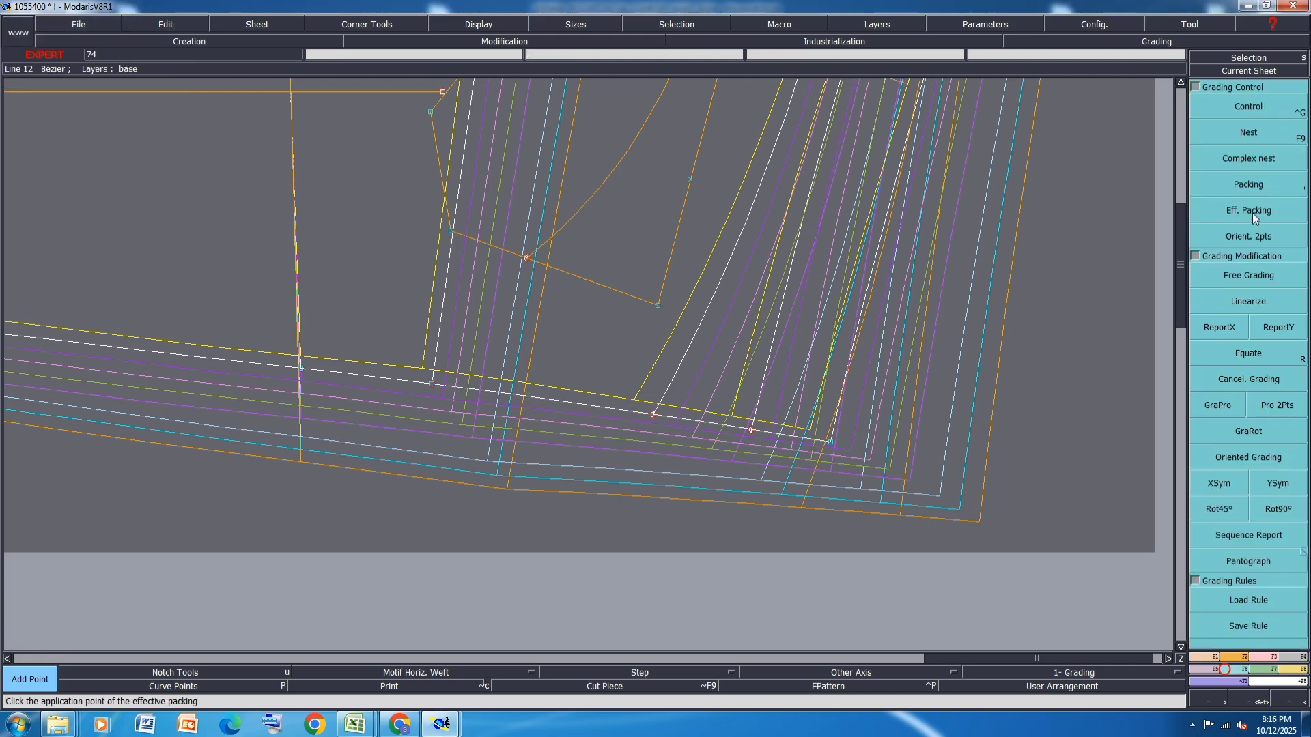
left_click(1248, 110)
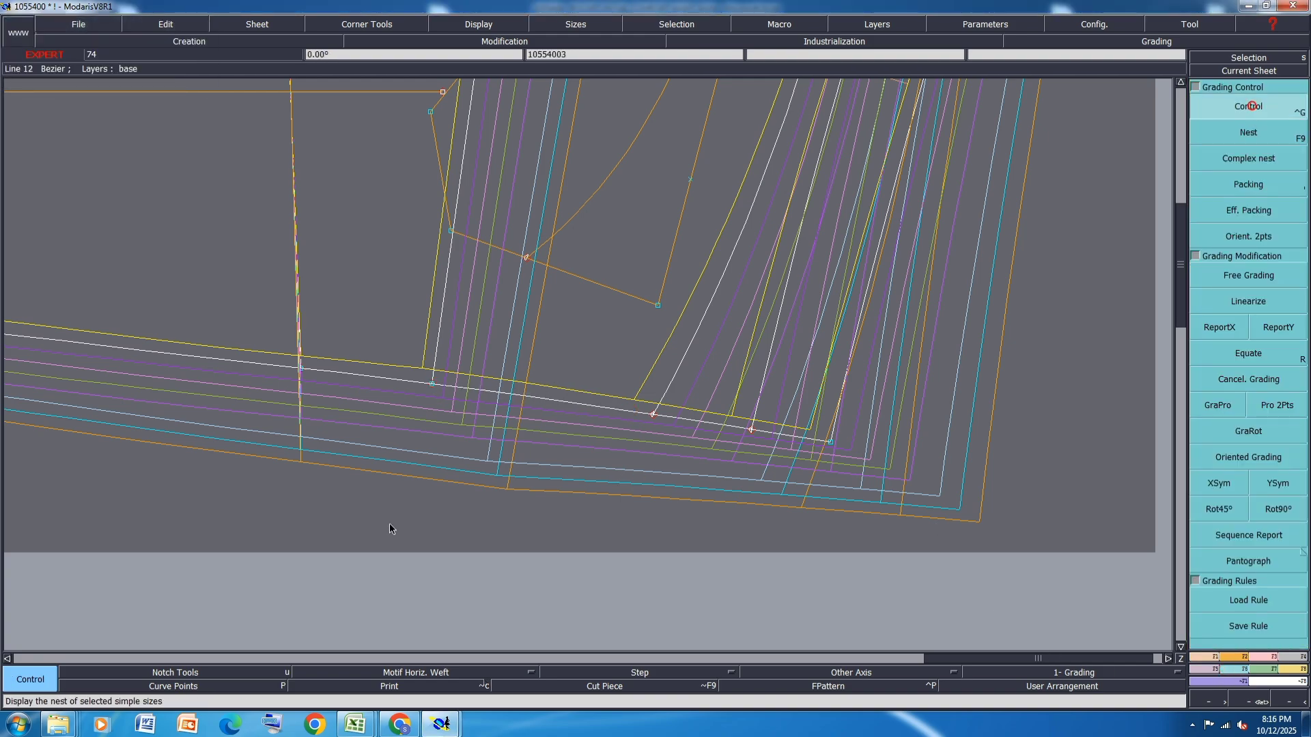
left_click(176, 686)
left_click(630, 415)
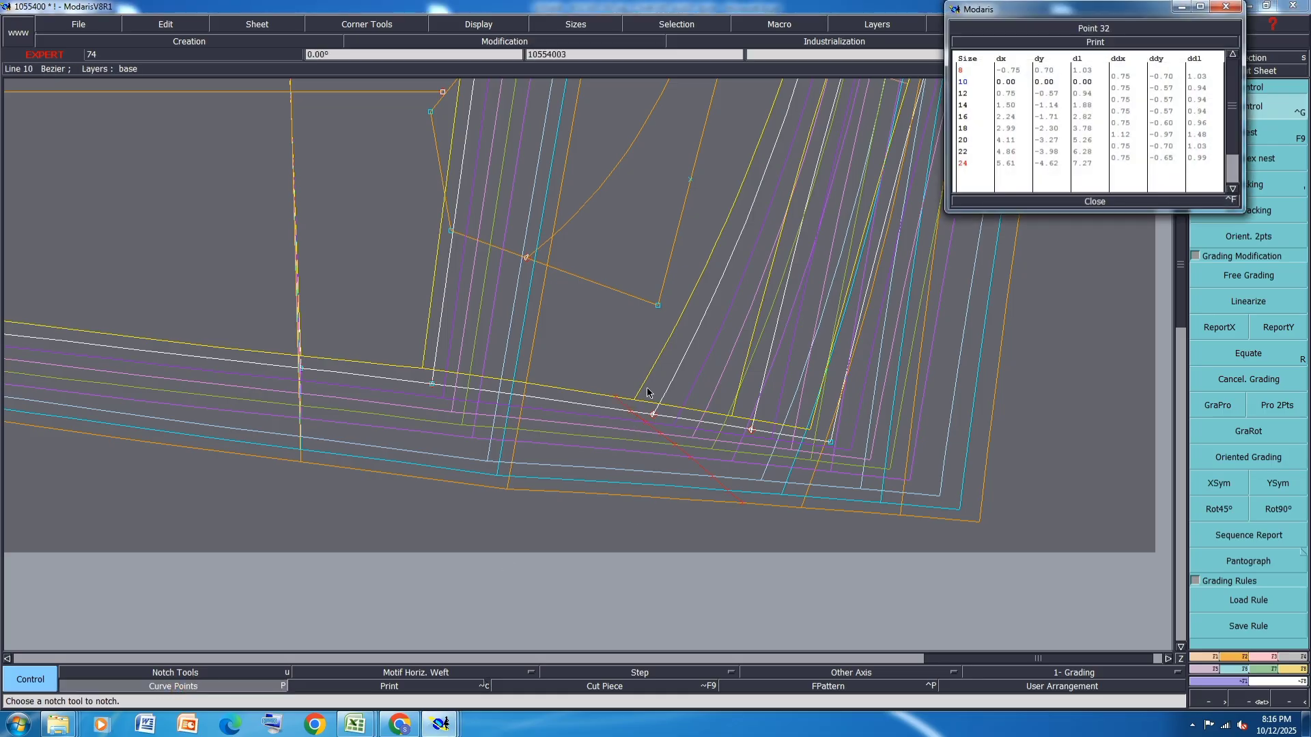
left_click(743, 508)
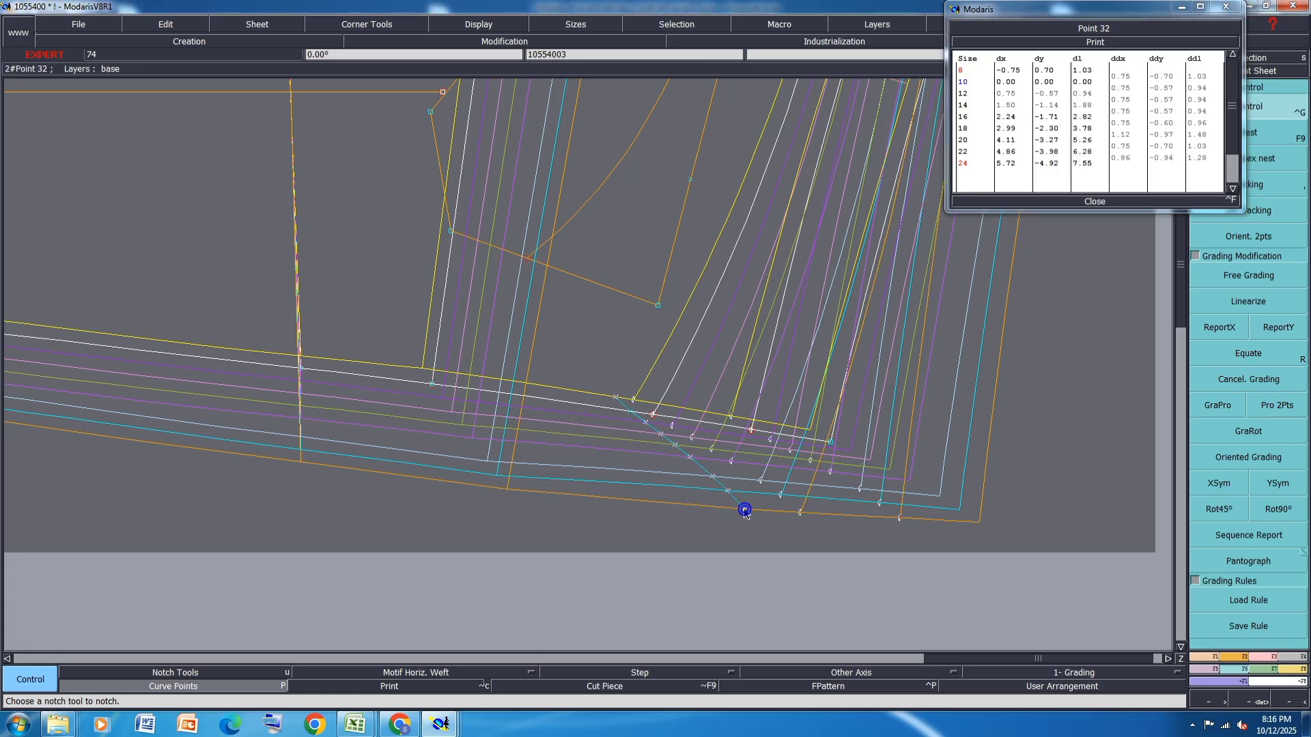
left_click(744, 510)
left_click(727, 491)
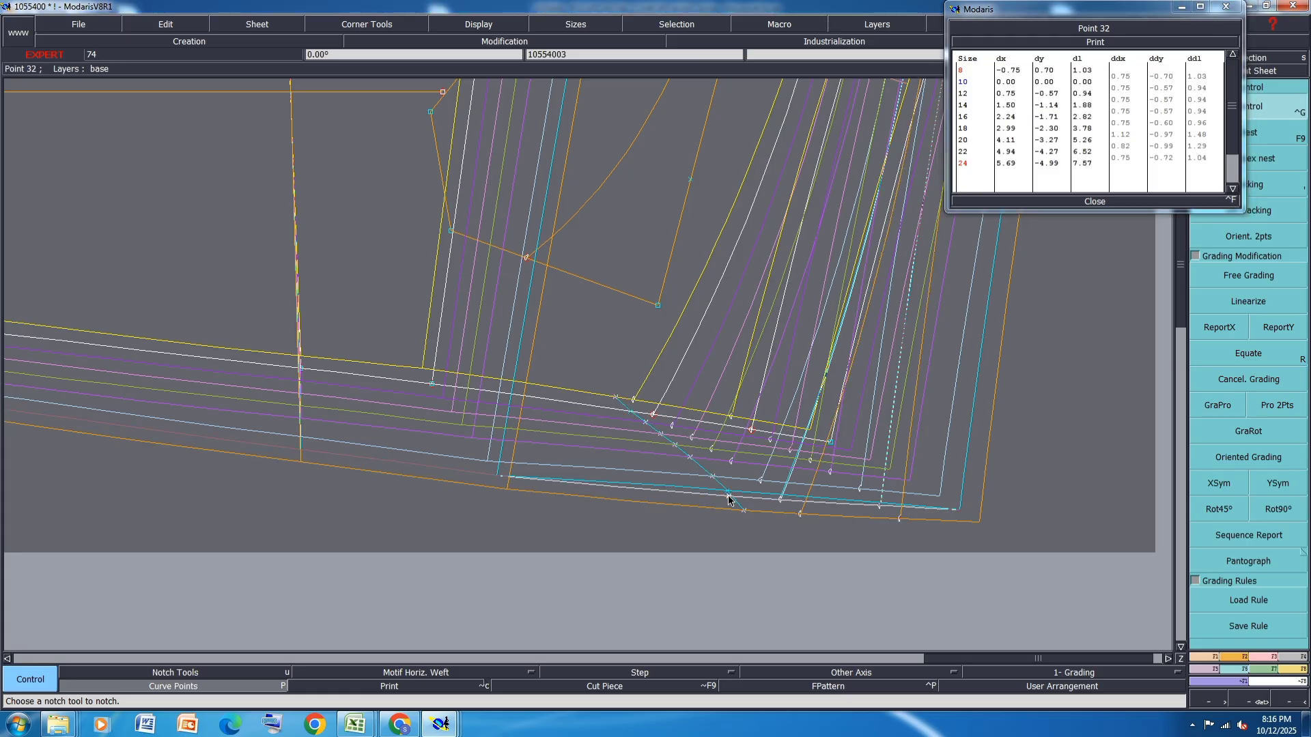
left_click(729, 497)
left_click(729, 497)
left_click(727, 497)
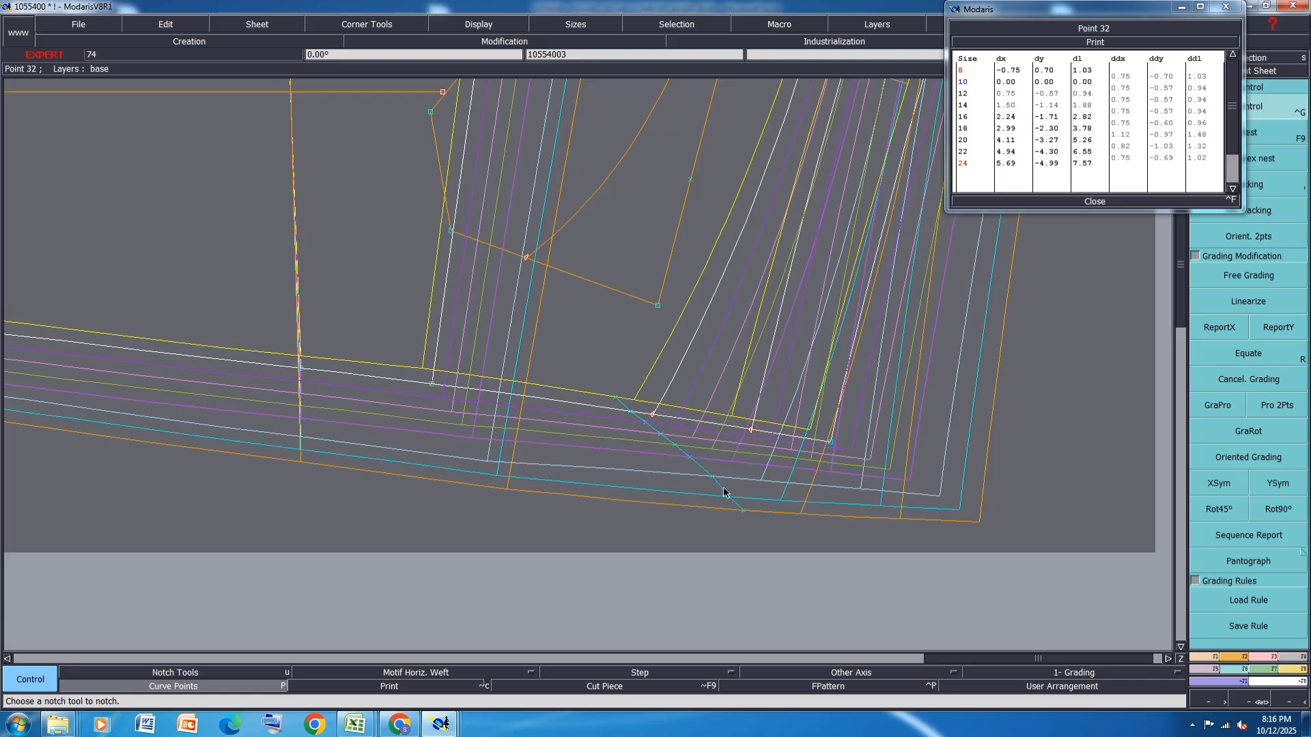
Regrade the side seam curve point to dx 4.25, dy -3.65 for size 20, dx 0.92, dy -2.31 for 18 and dx 0.61, dy -1.66 for 16.
left_click(691, 459)
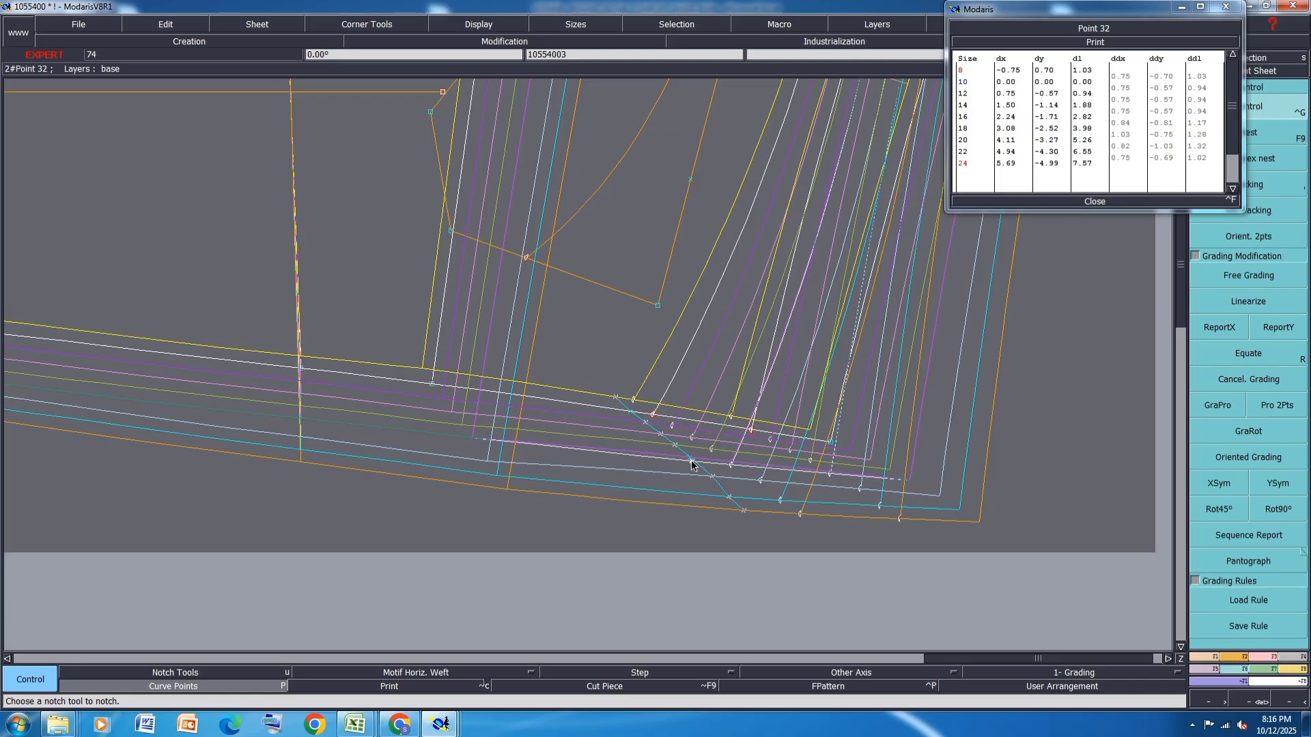
left_click(712, 484)
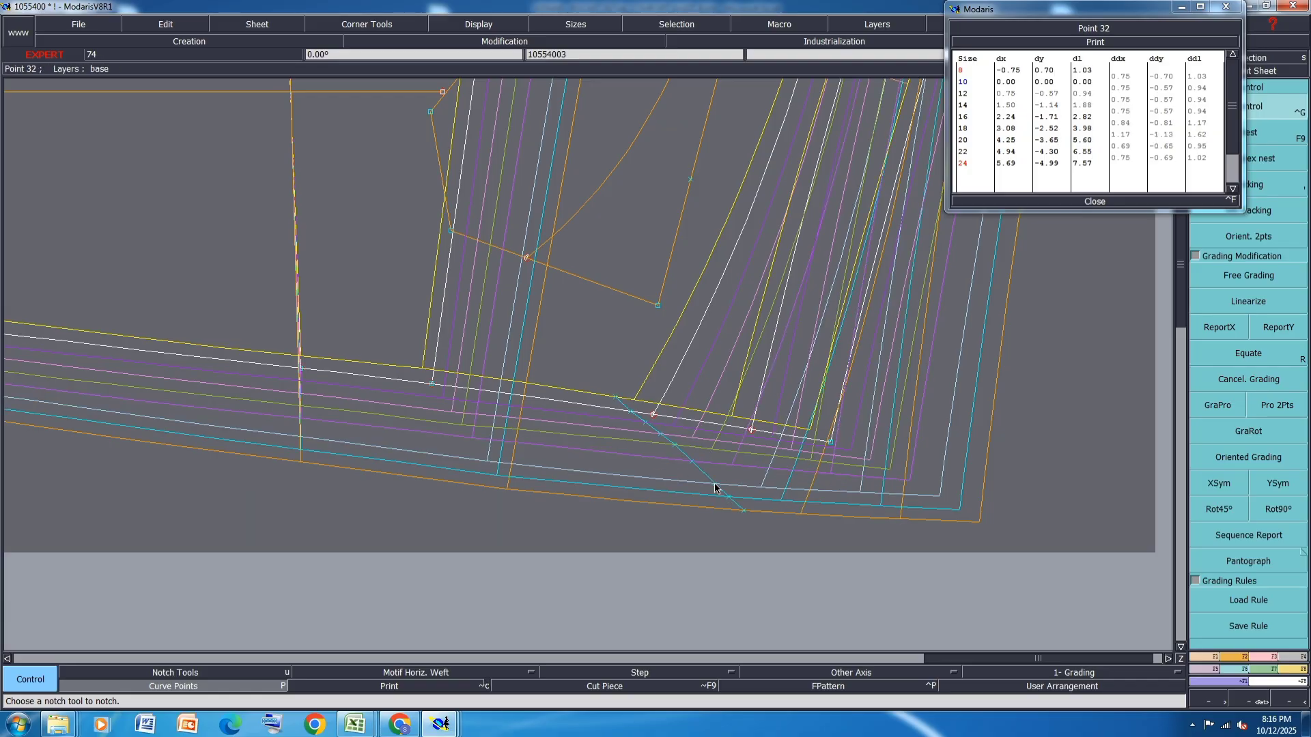
left_click(676, 447)
left_click(644, 444)
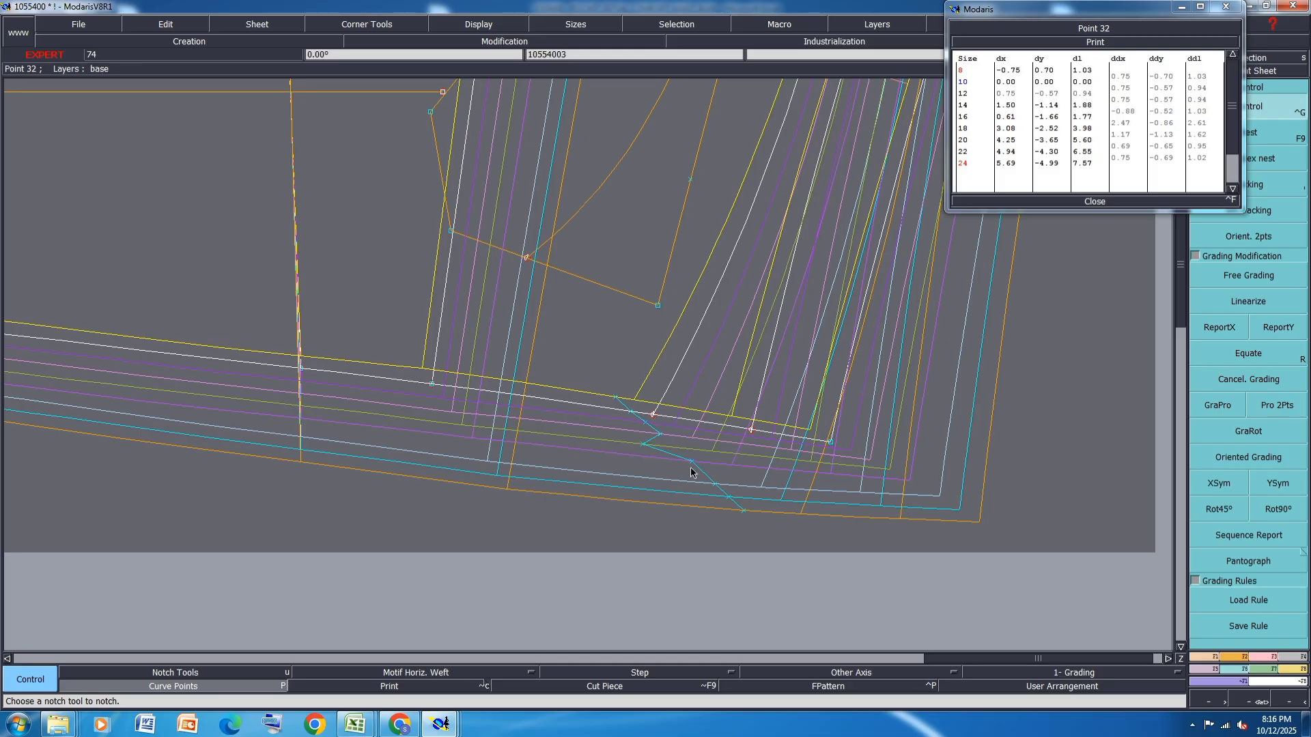
left_click(693, 465)
left_click(648, 459)
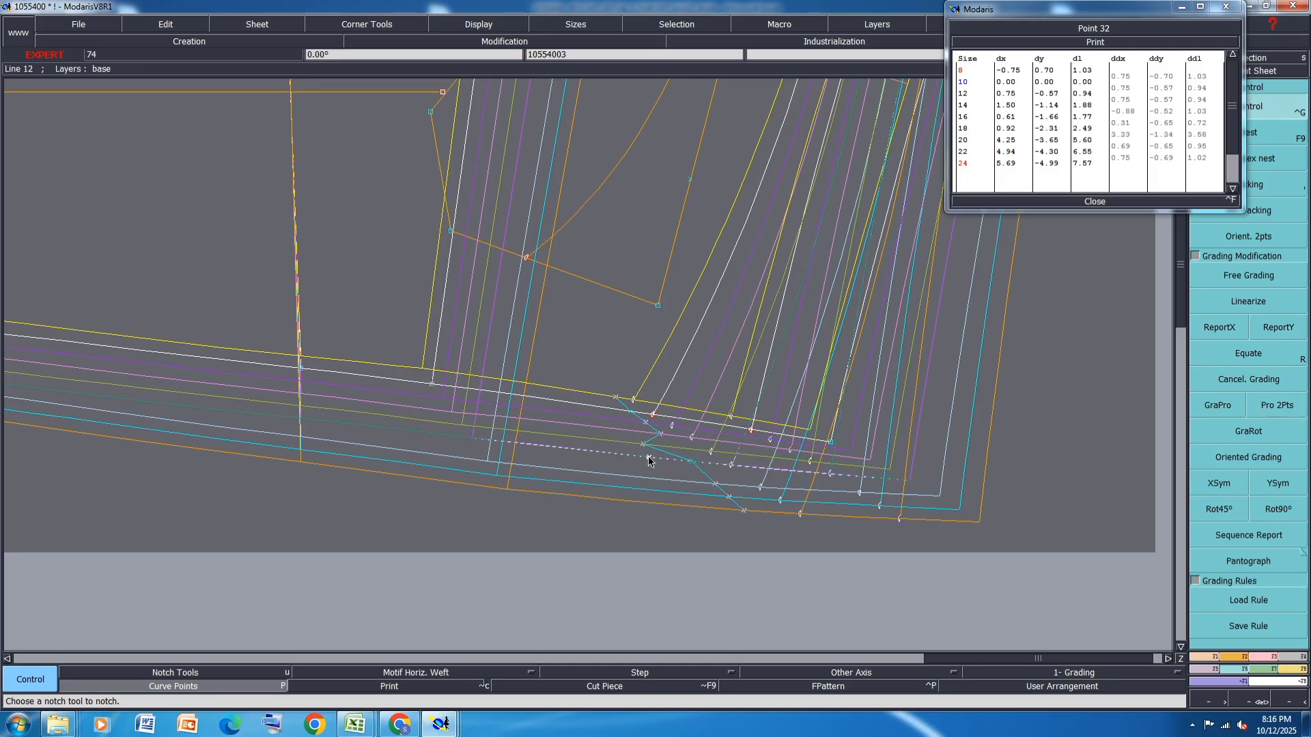
Regrade the side seam curve point to dx 0.51, dy -1.22 for size 14, dx 0.51, dy -0.67 for 12 and dx -1.07, dy 0.81 for 8.
left_click(659, 434)
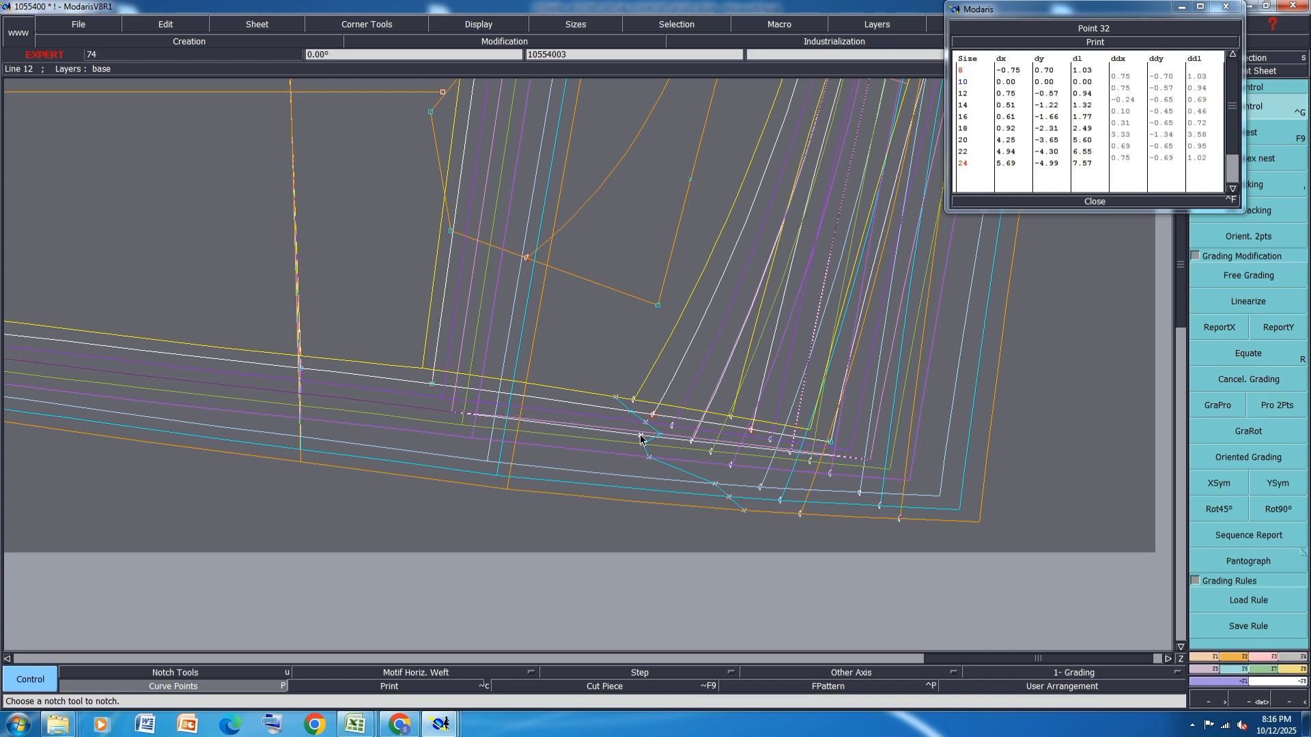
left_click(645, 423)
left_click(656, 424)
left_click(644, 425)
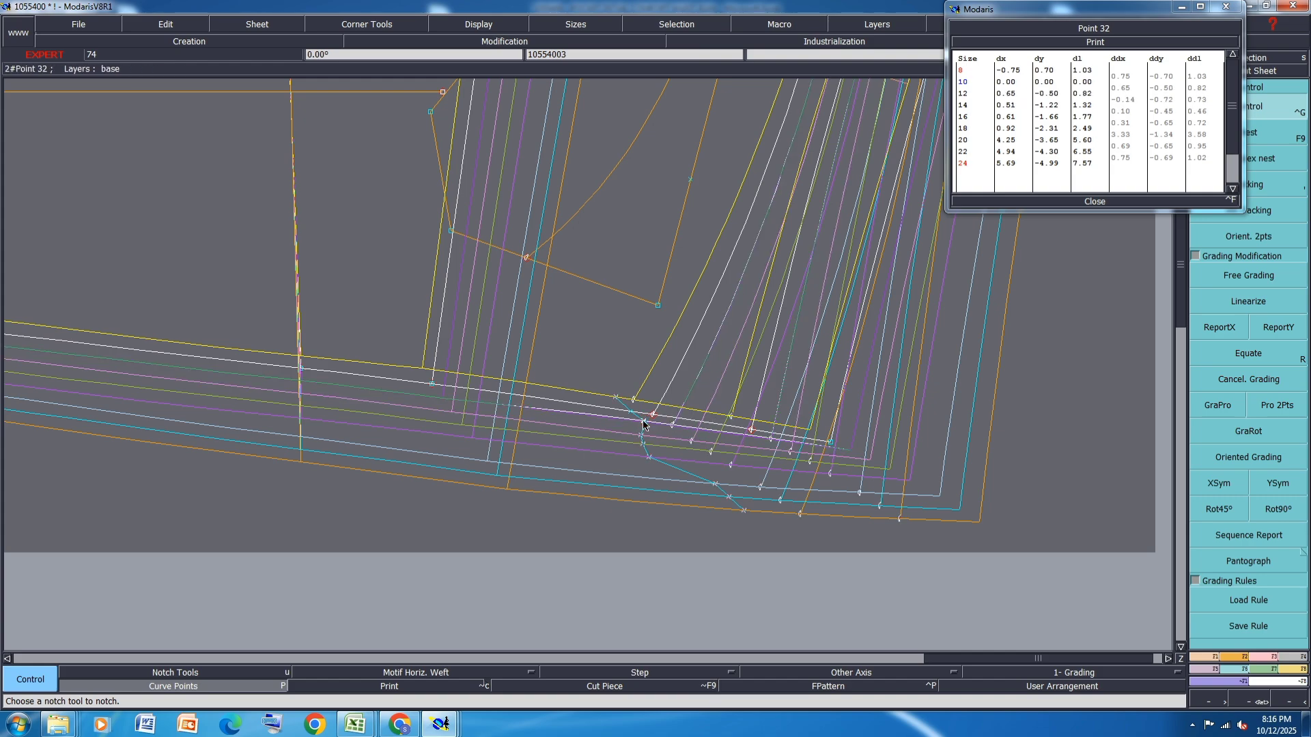
left_click(640, 428)
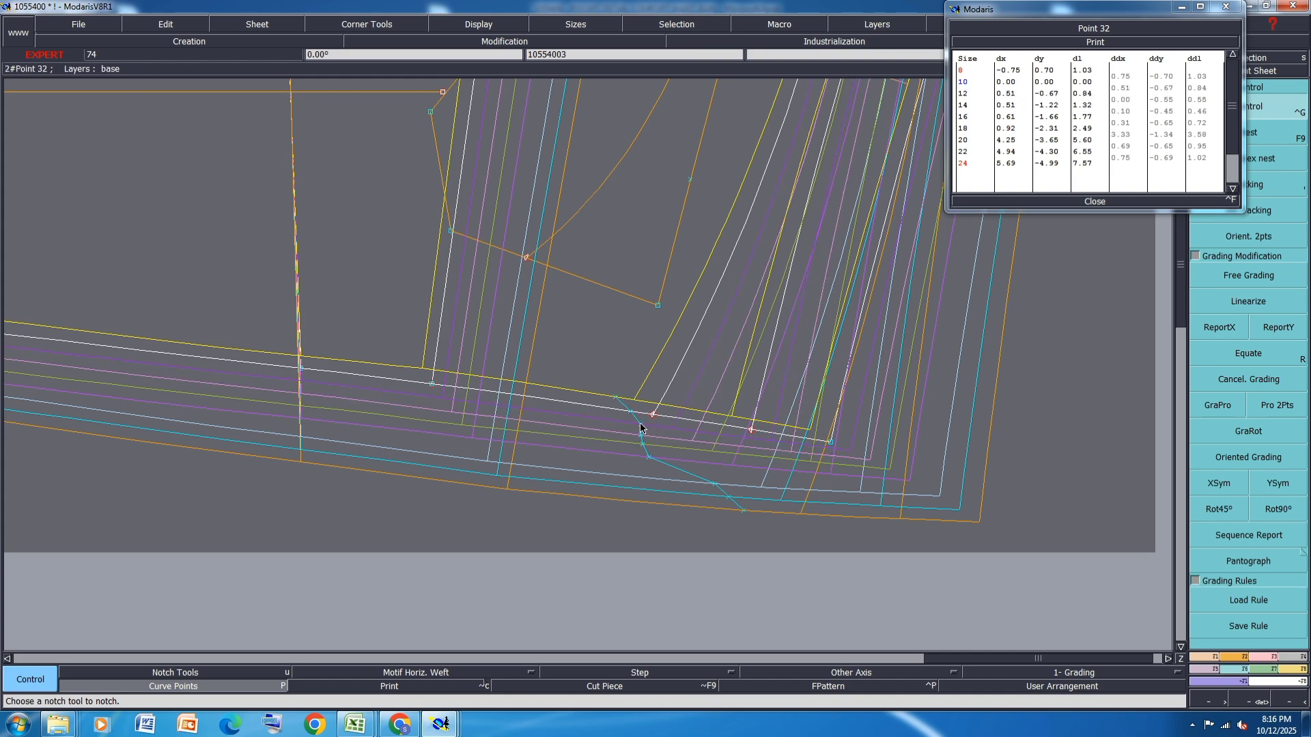
left_click(615, 398)
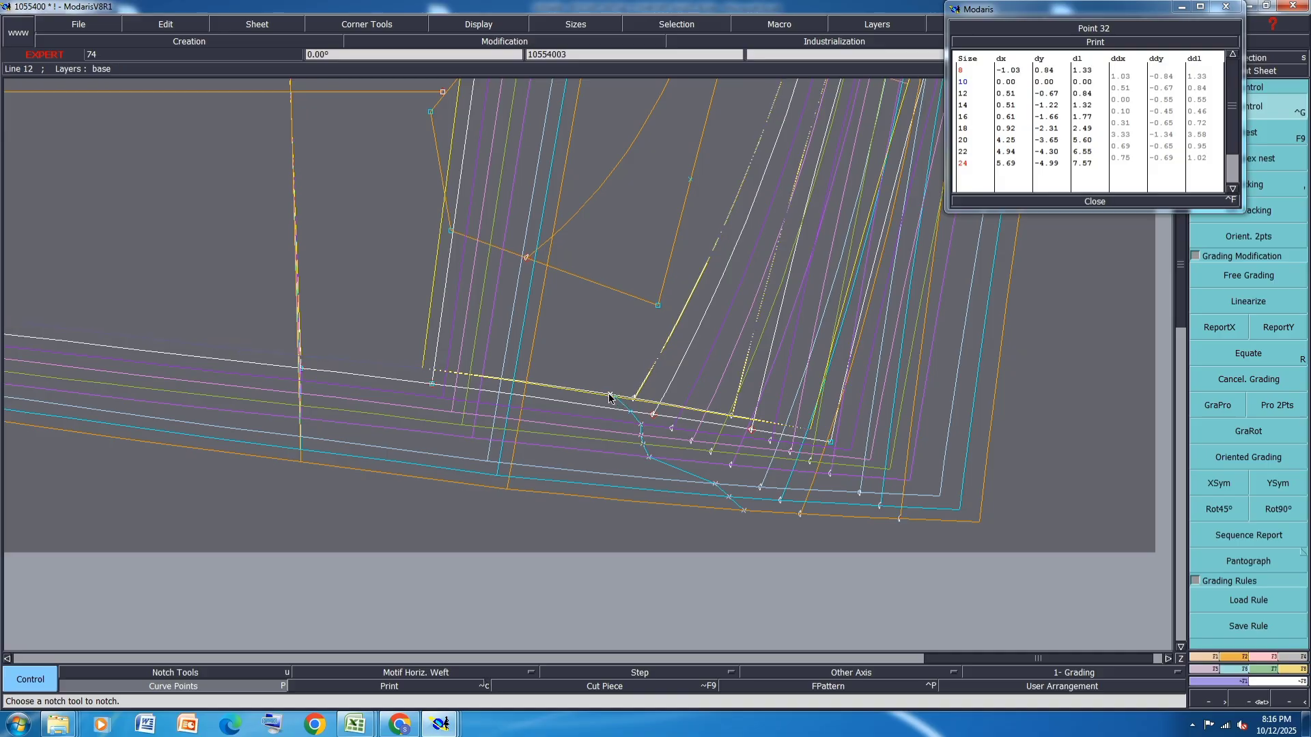
left_click(609, 396)
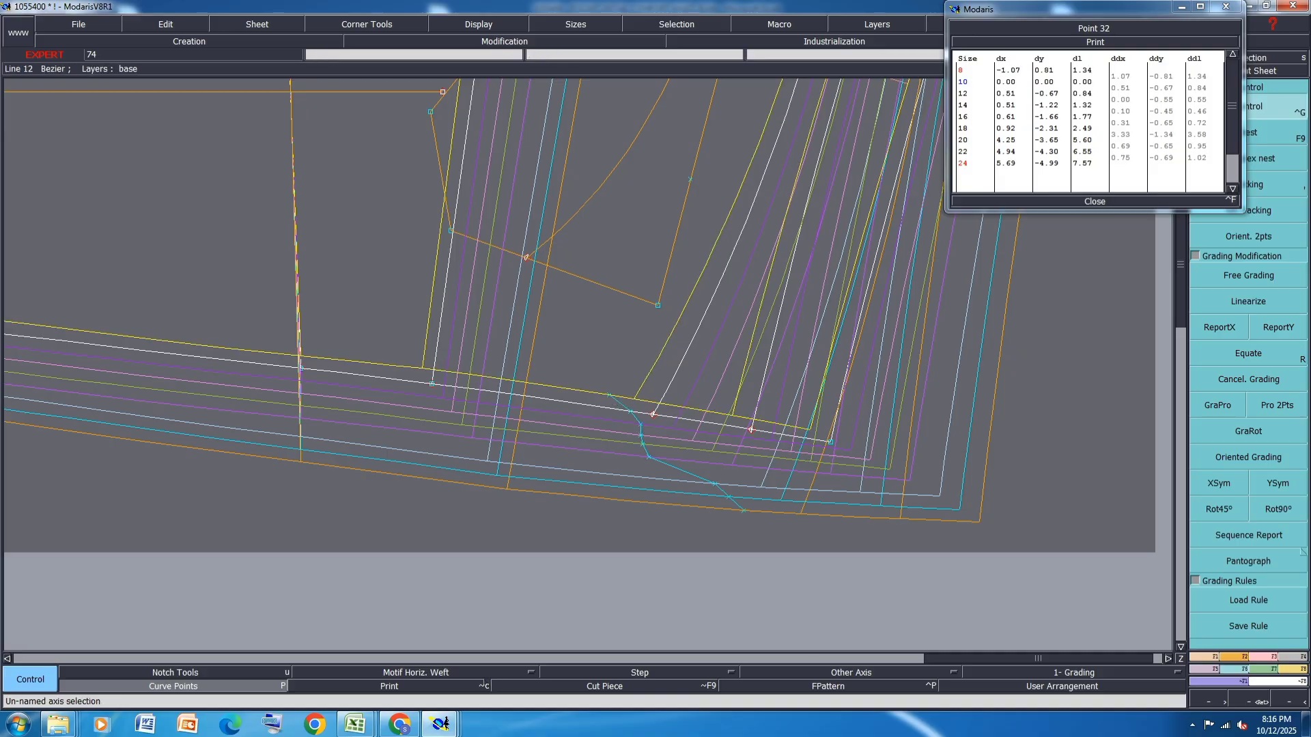
Regrade the back leg's side seam hip point to dx -0.42, dy 0.65 for size 8, 2.77, -3.81 for 20 and 3.28, -4.53 for 22.
left_click(424, 370)
left_click(425, 372)
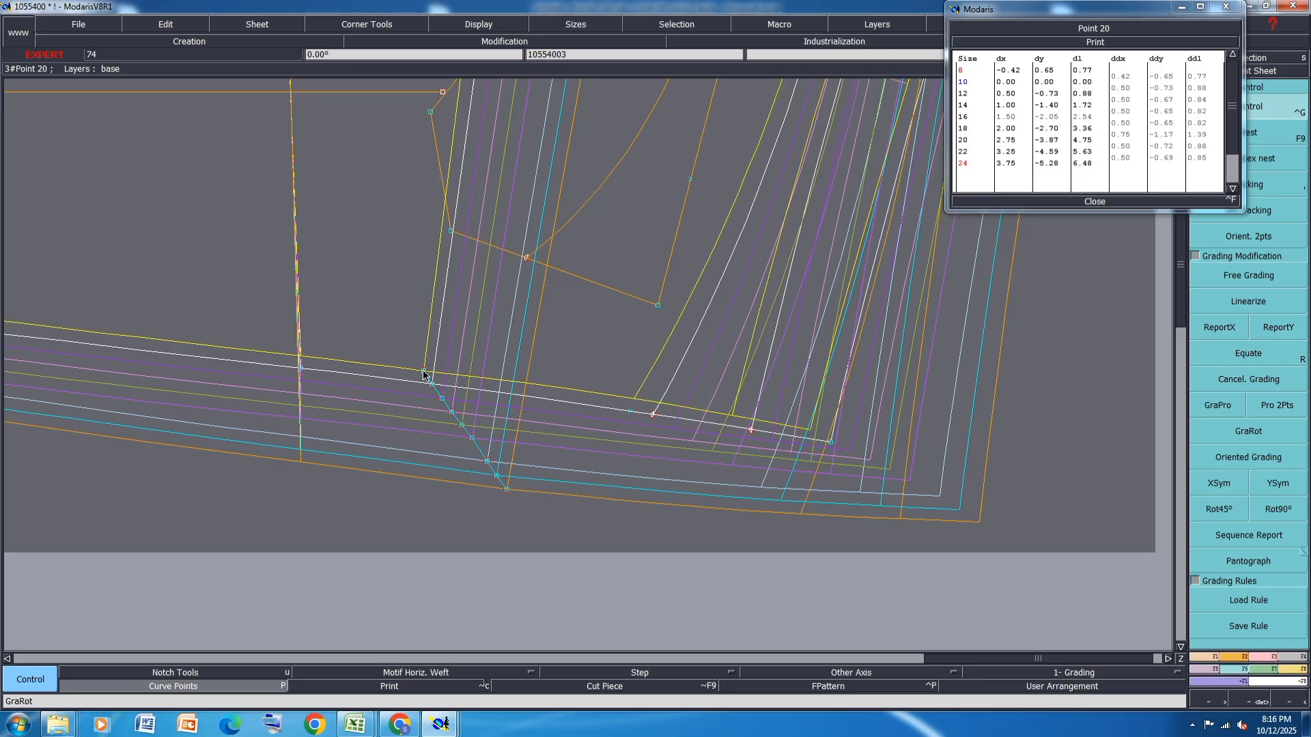
left_click(488, 463)
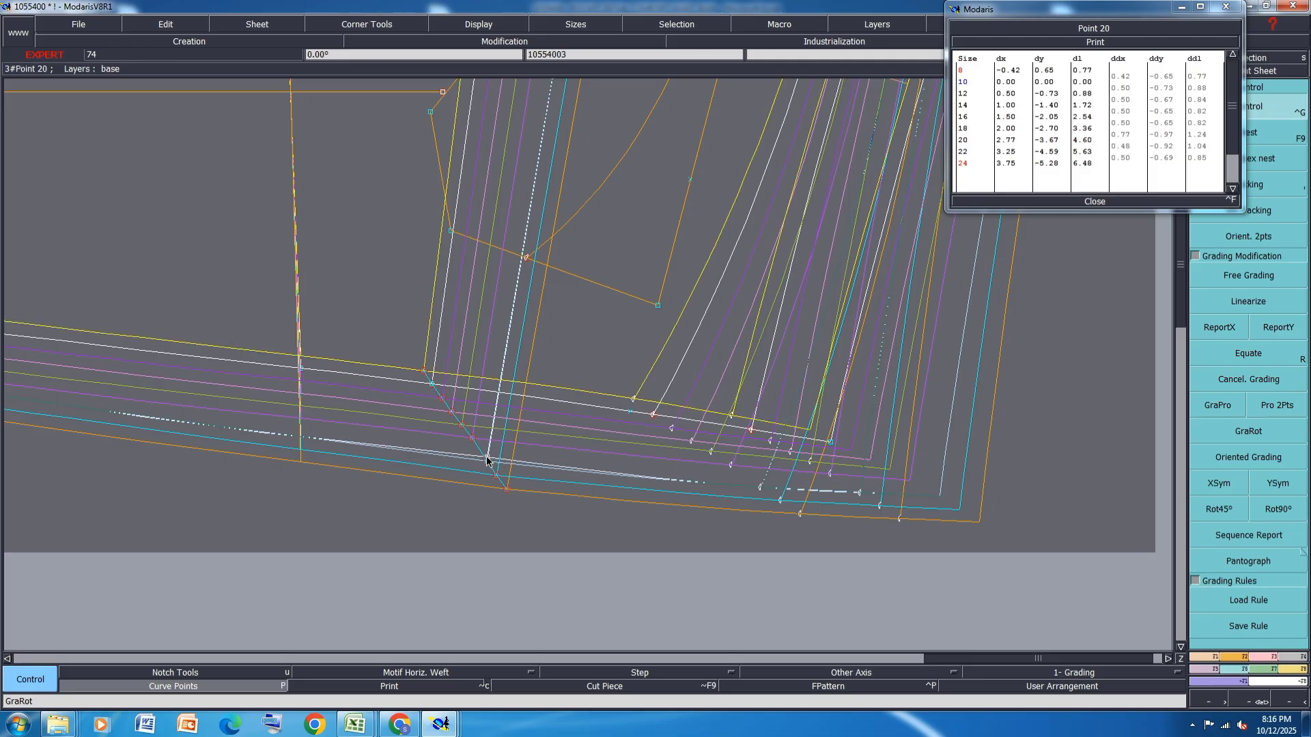
left_click(487, 457)
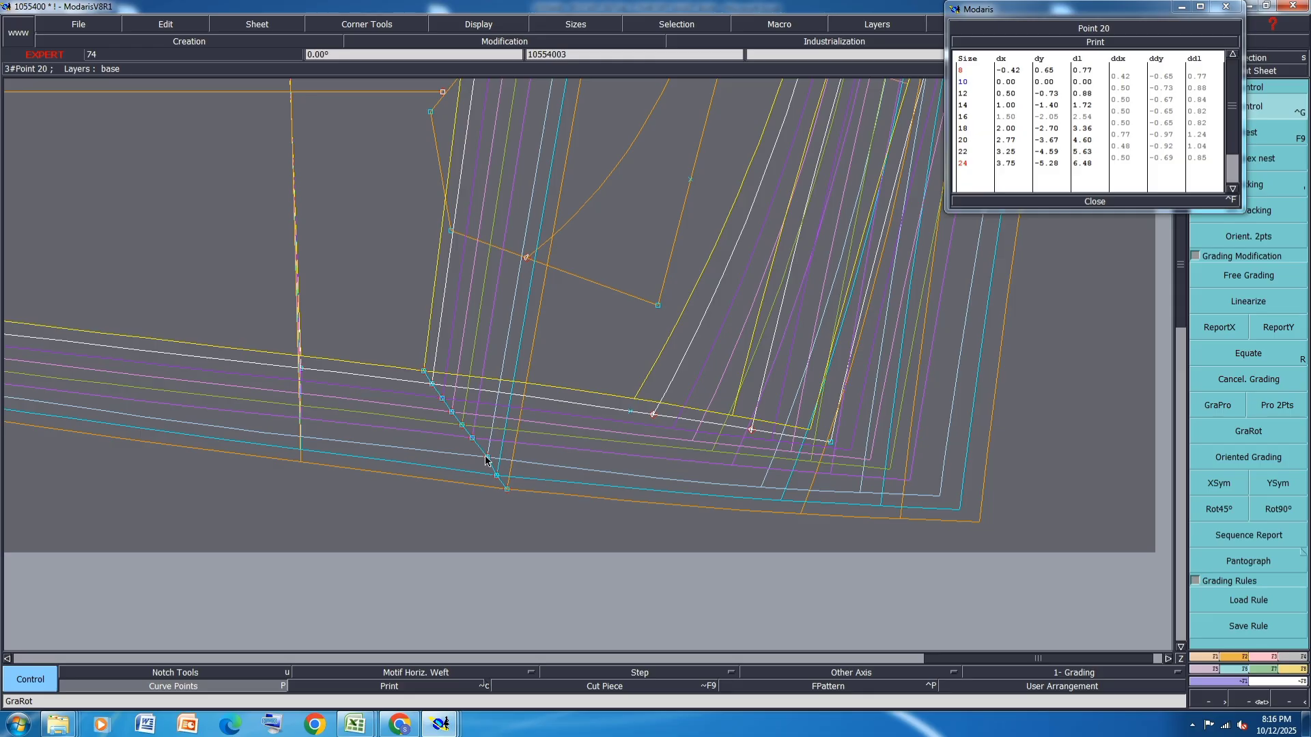
left_click(486, 456)
left_click(487, 459)
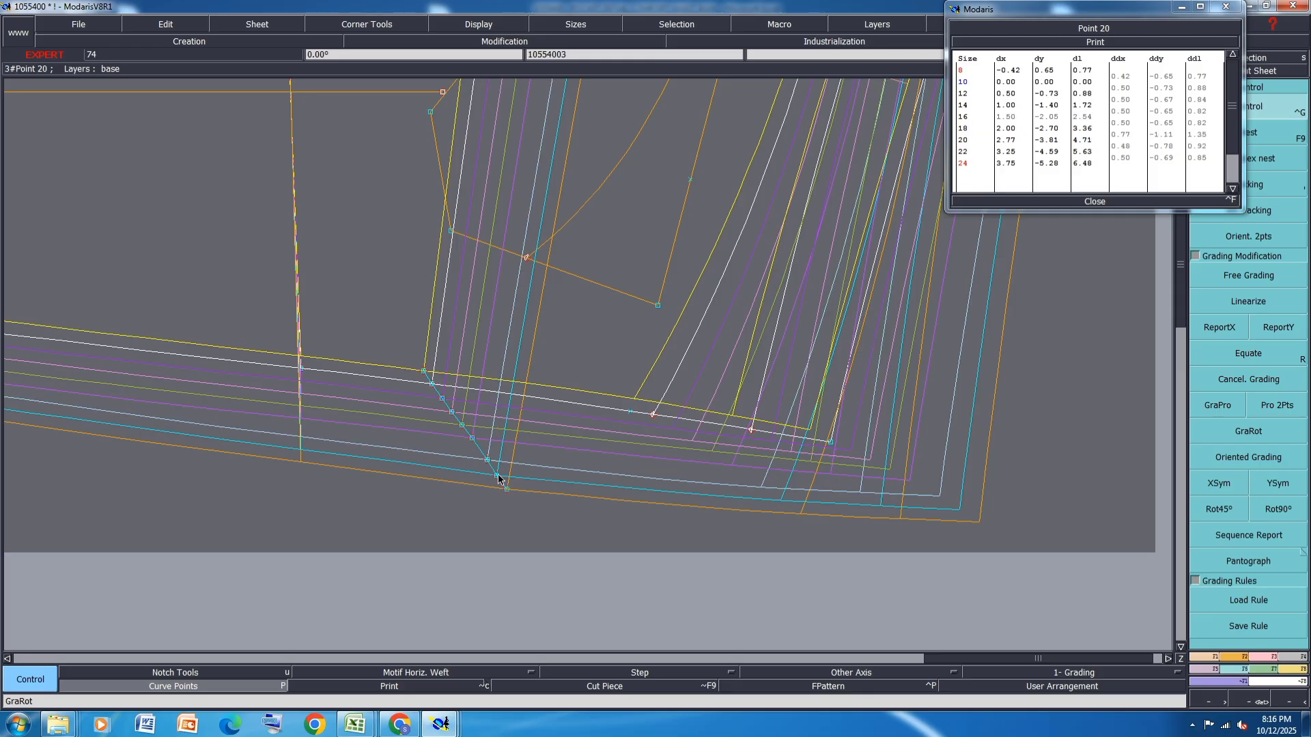
left_click(497, 479)
left_click(499, 482)
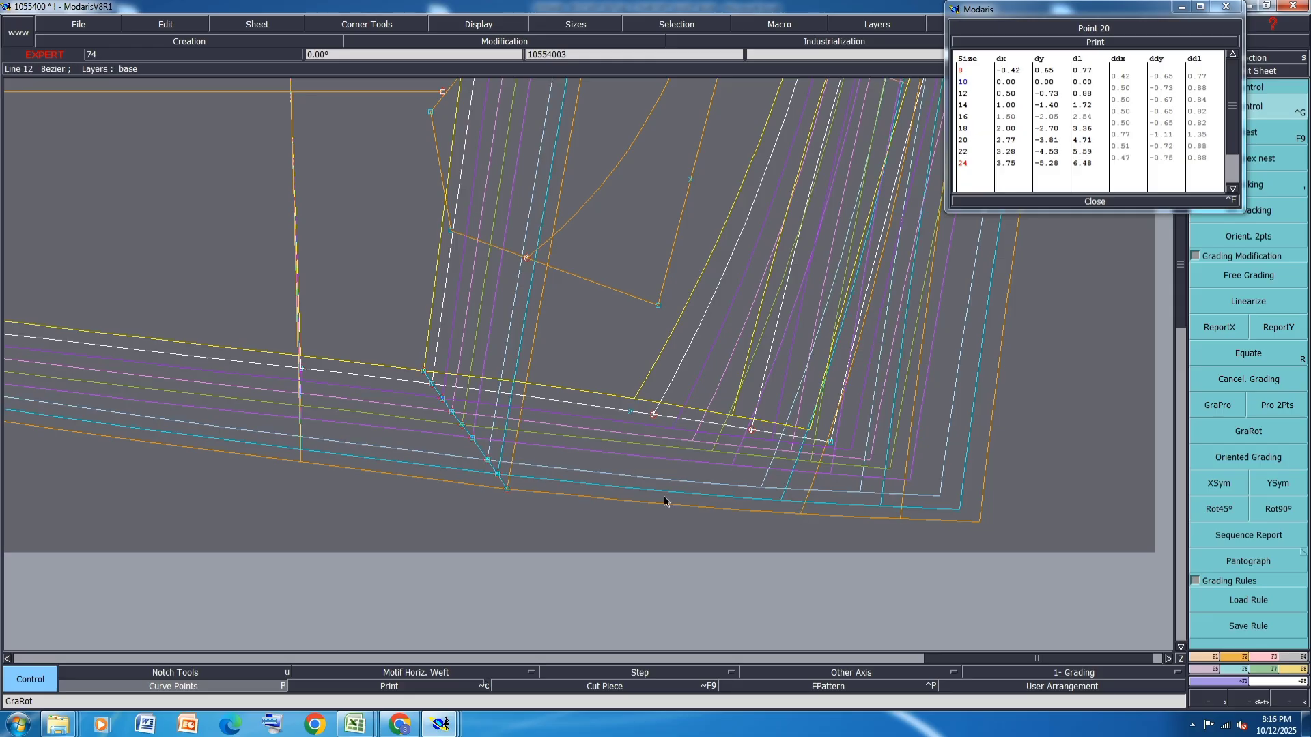
scroll(628, 415, "down", 2)
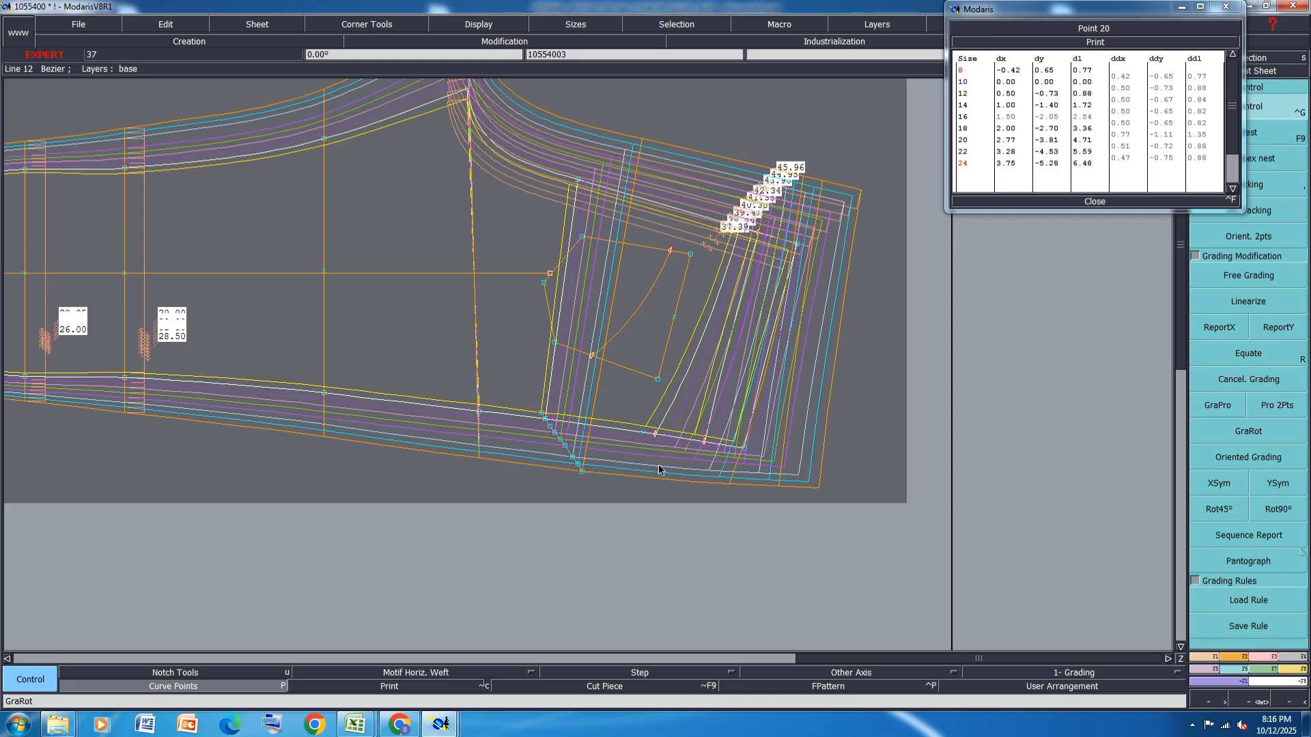
left_click(1097, 202)
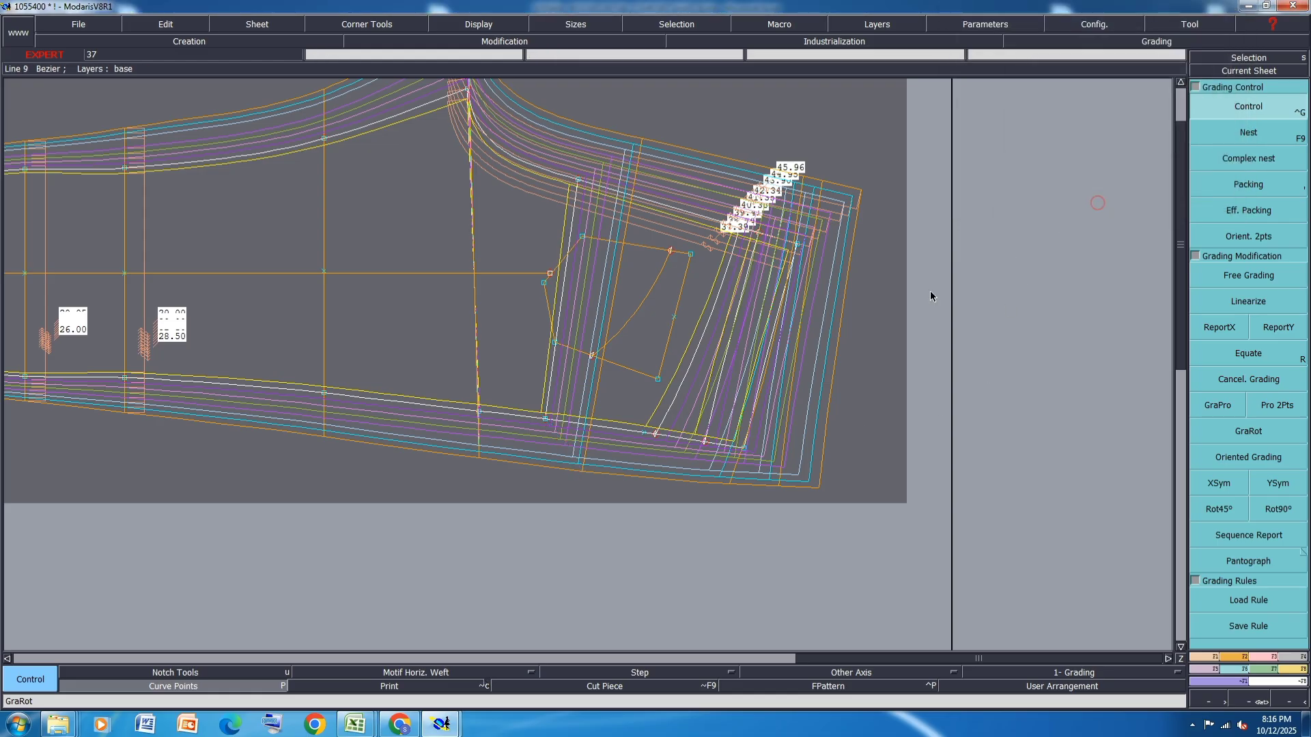
Report the Y grading of the front leg's side seam hip point onto the matching hip point of the back leg's side seam.
scroll(930, 291, "down", 2)
left_click(1286, 333)
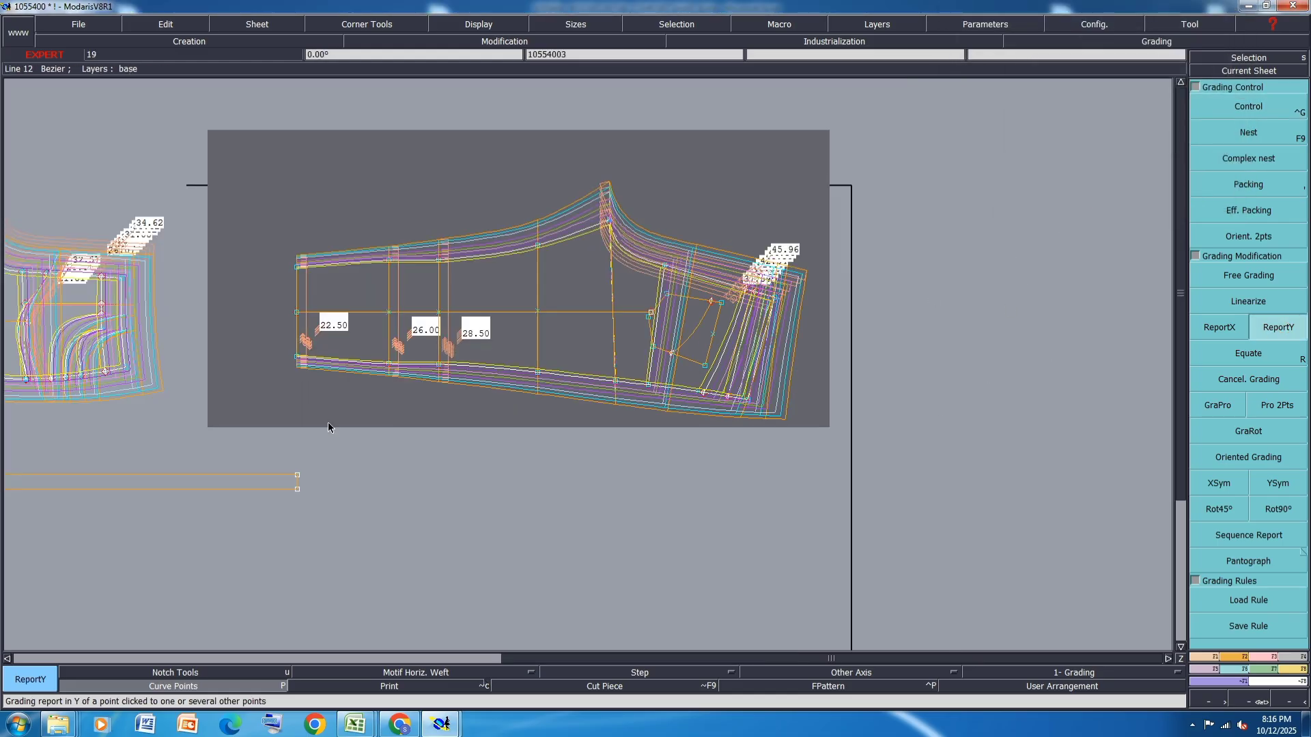
scroll(35, 345, "up", 5)
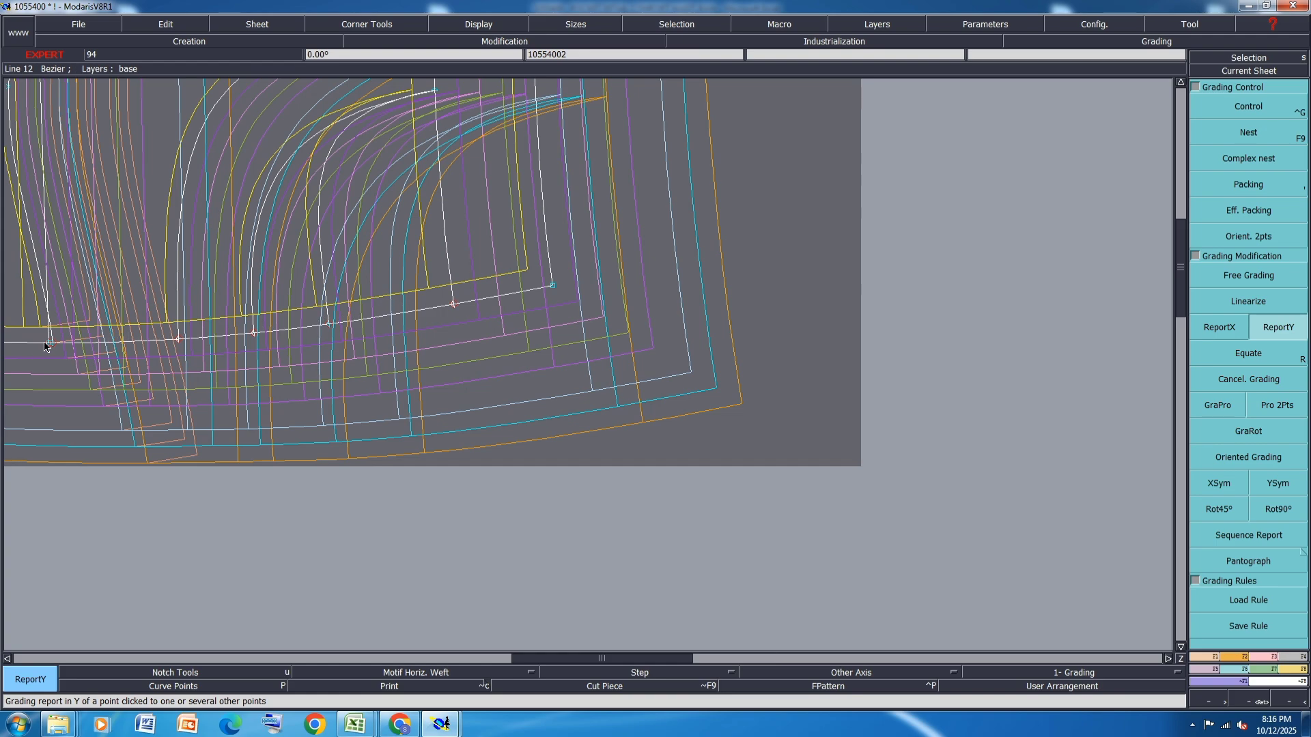
scroll(42, 362, "down", 5)
scroll(939, 378, "up", 5)
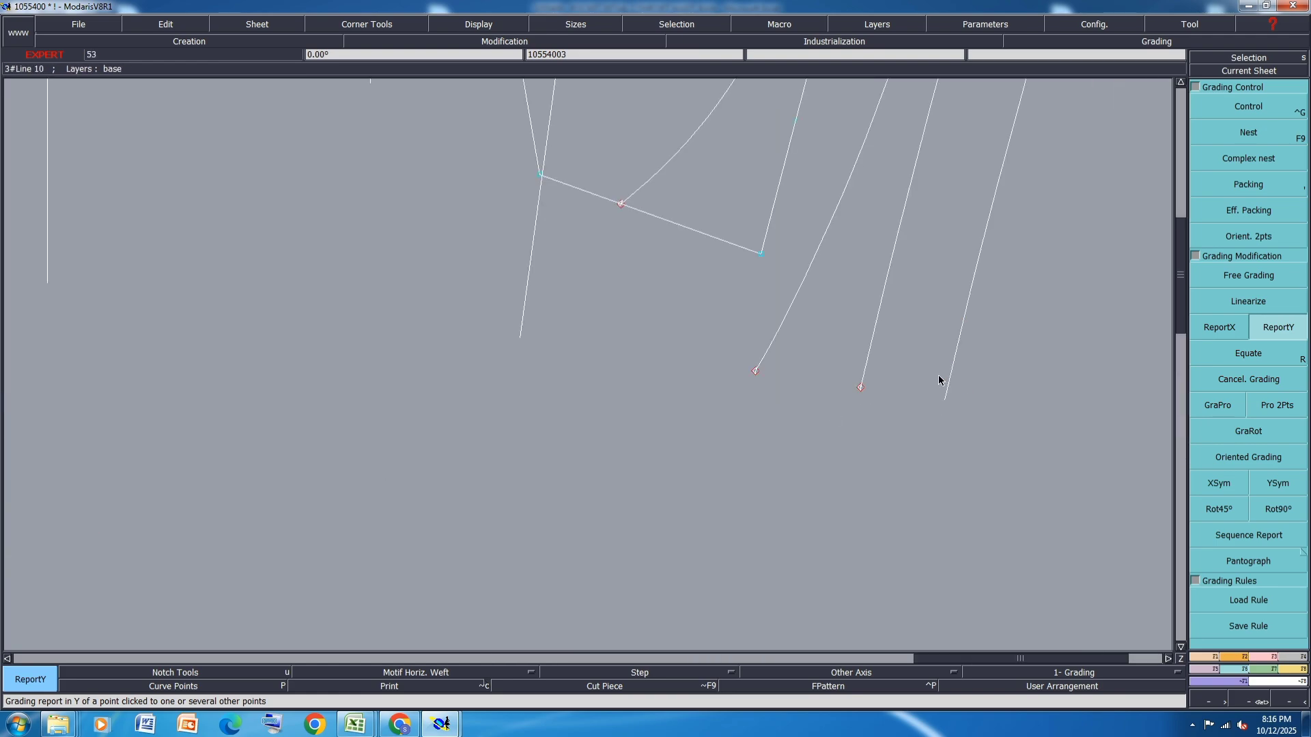
left_click(336, 318)
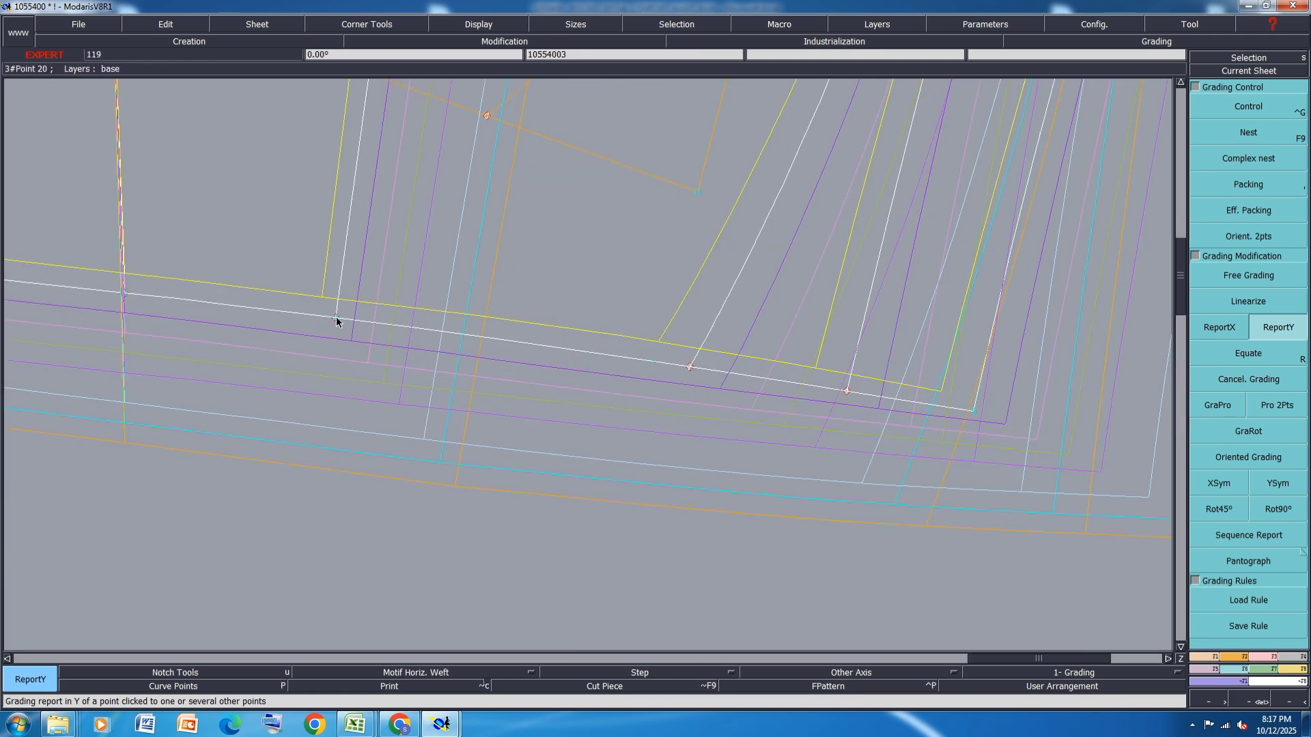
scroll(543, 509, "down", 4)
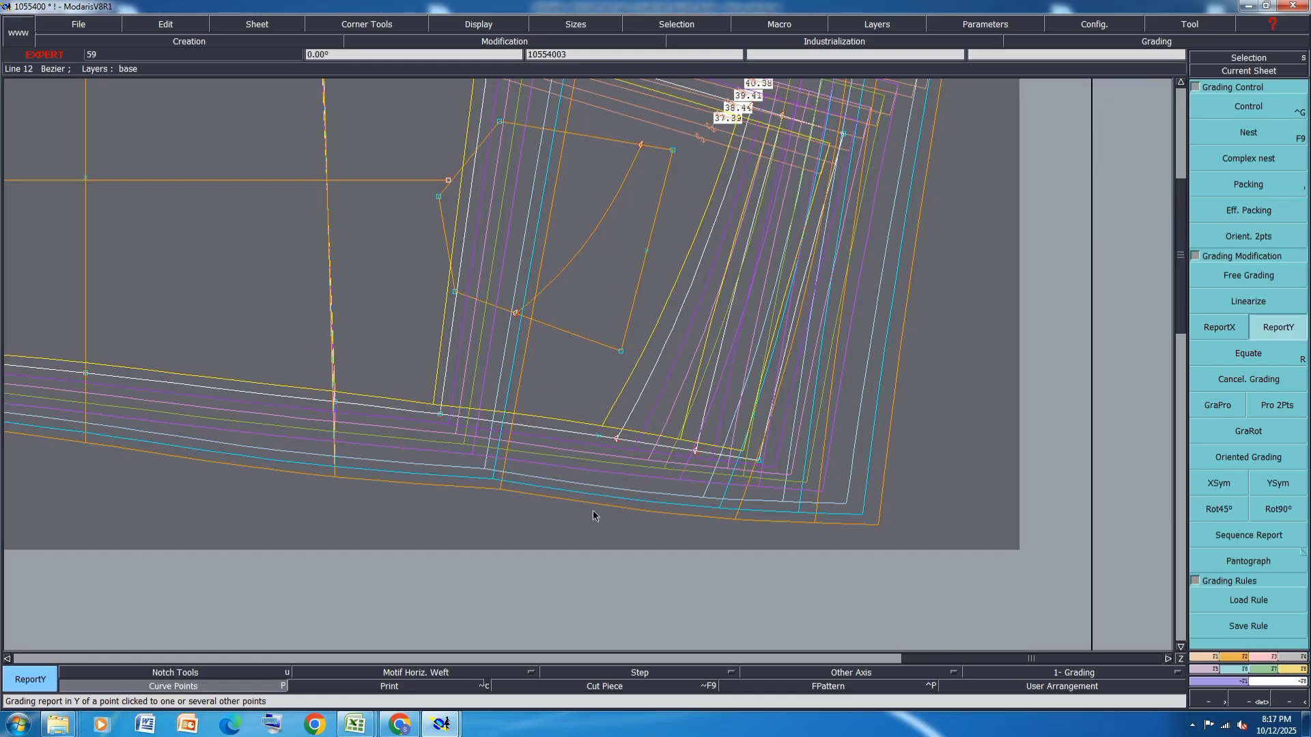
scroll(663, 520, "down", 2)
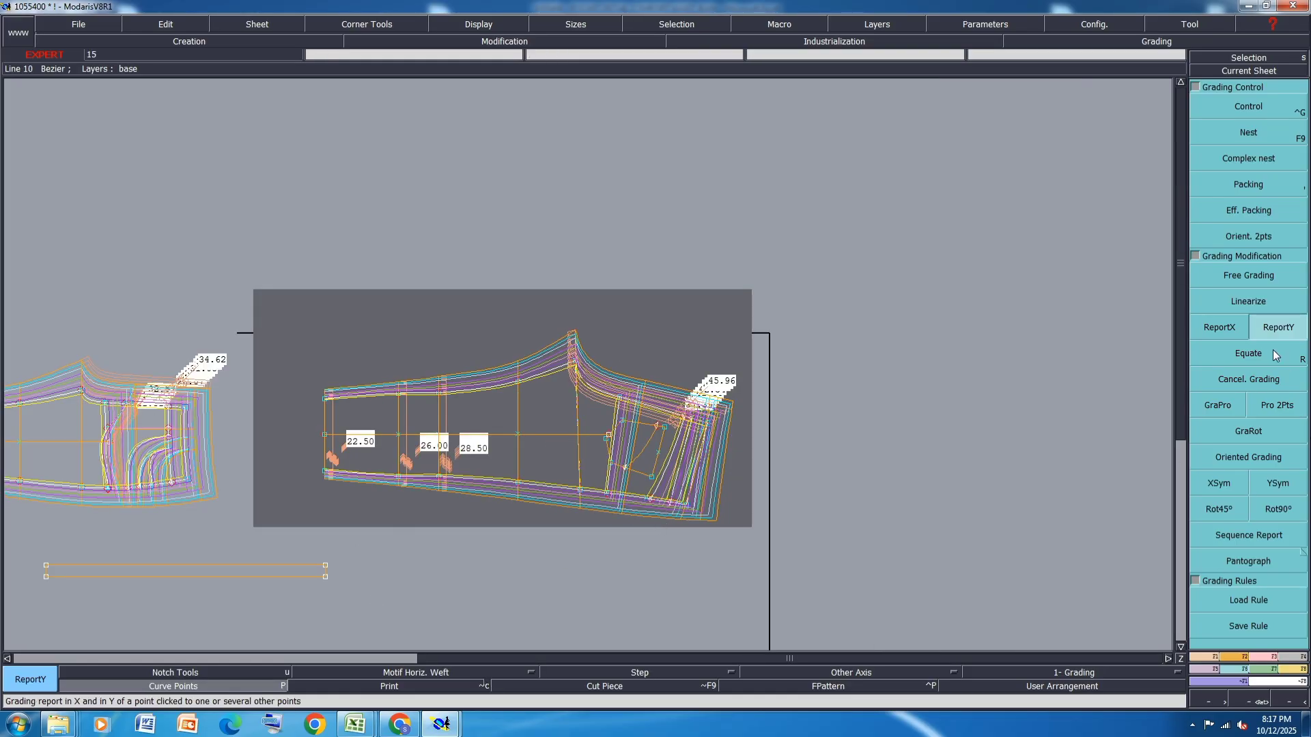
Pack the back and front leg nests on their side seam hip points to compare the grading of all sizes.
left_click(1263, 191)
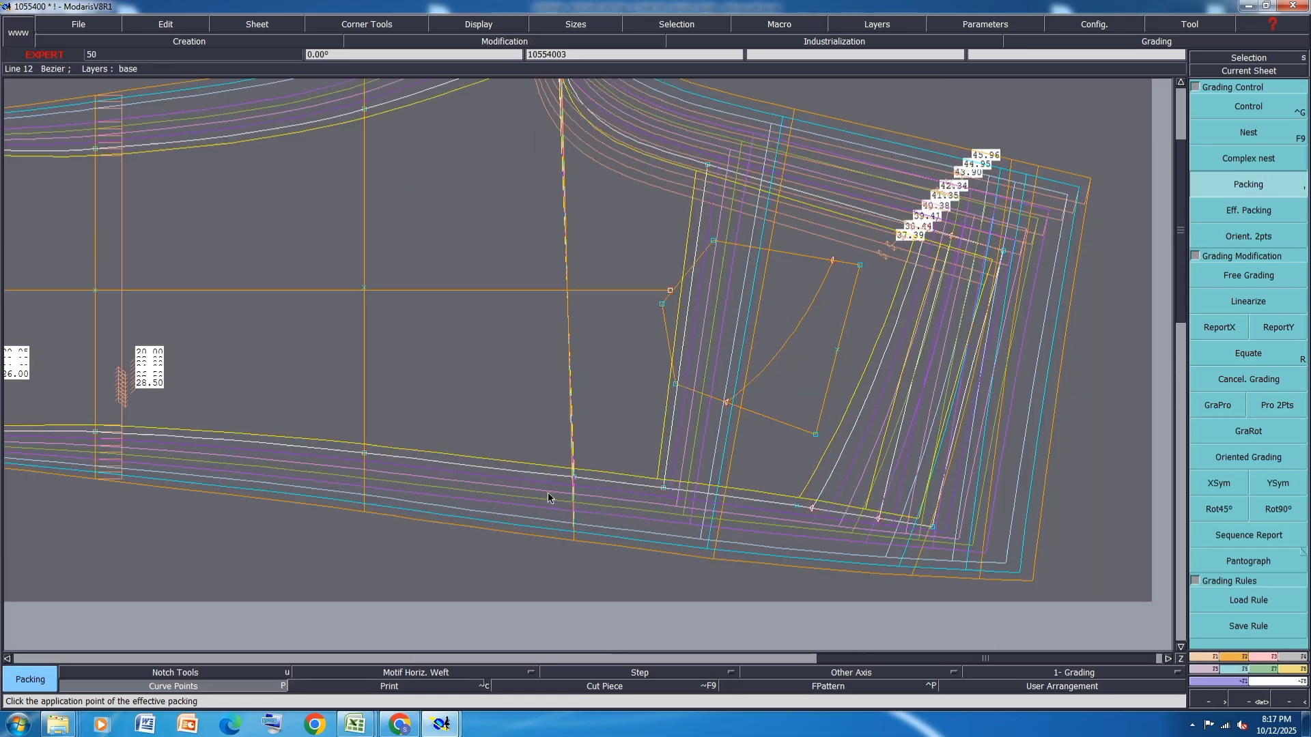
scroll(584, 496, "up", 3)
scroll(665, 487, "down", 3)
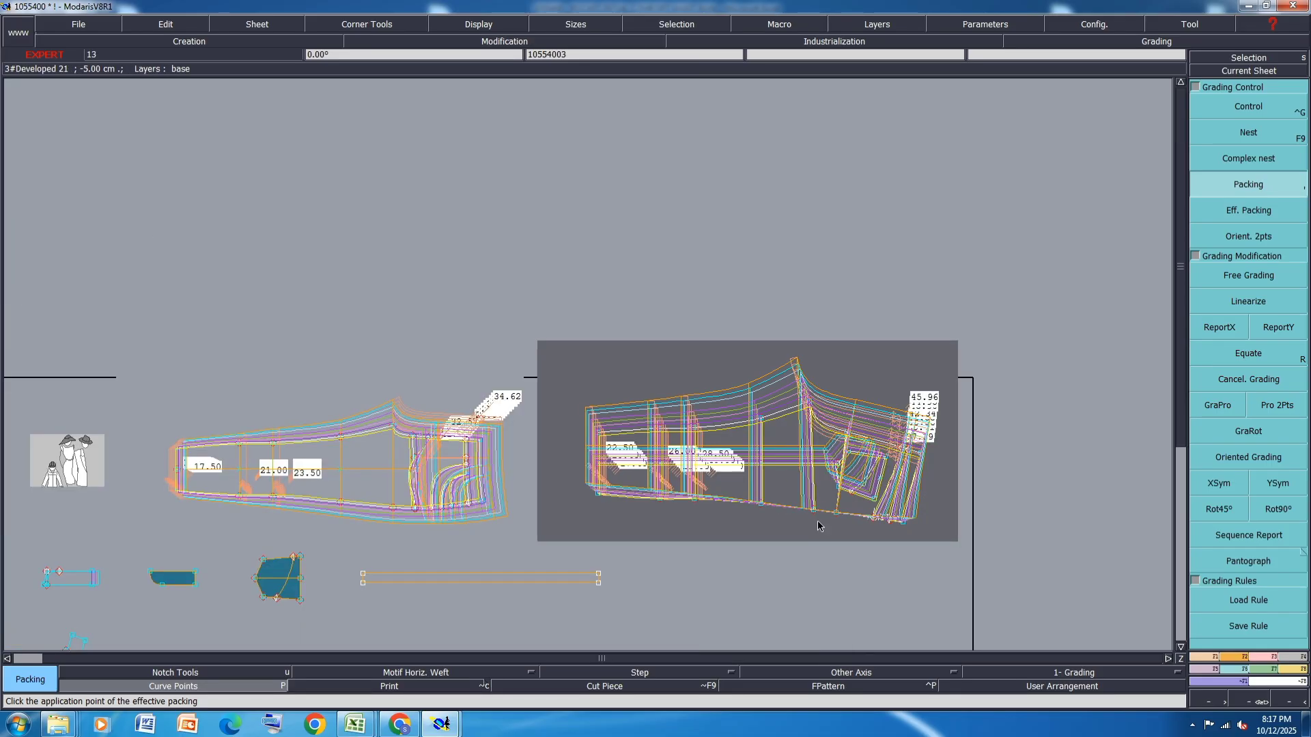
scroll(440, 503, "up", 4)
scroll(270, 469, "down", 2)
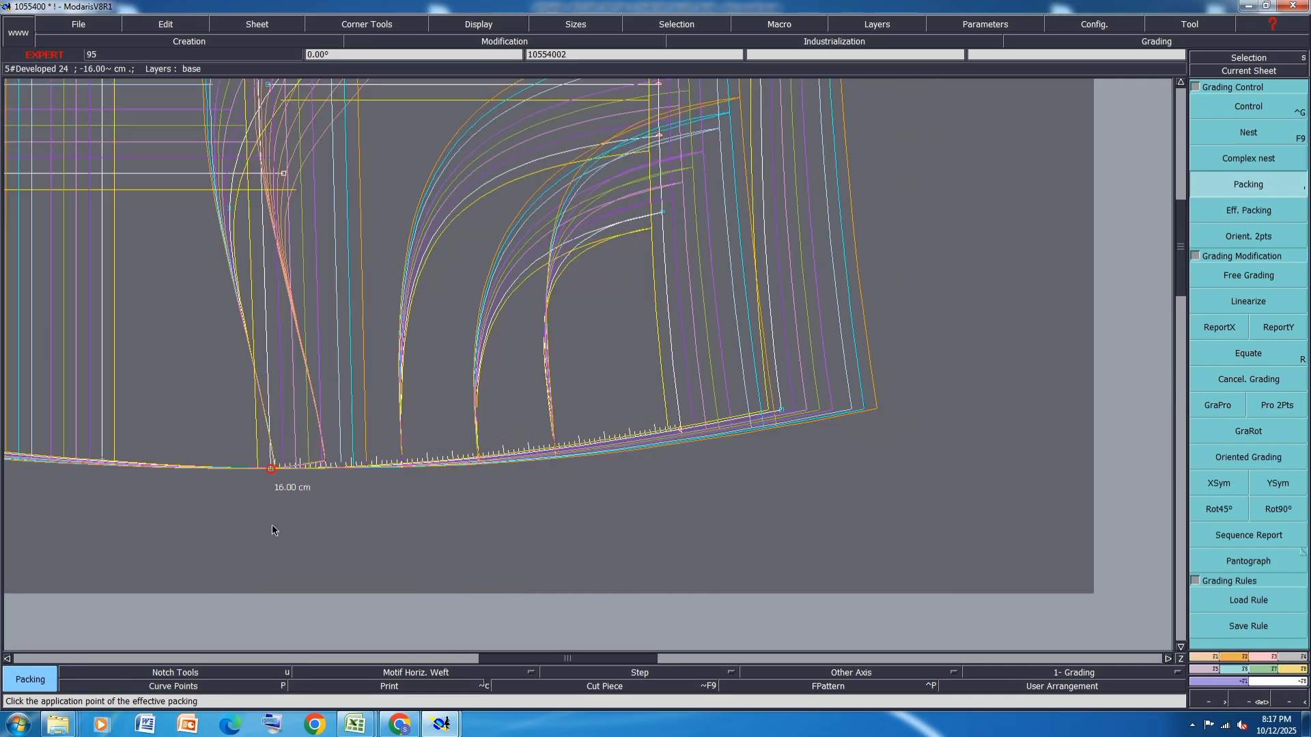
scroll(273, 545, "down", 4)
Report the Y grading of the front leg's hip point on the centre front seam onto the back leg's seat seam hip point.
left_click(1278, 327)
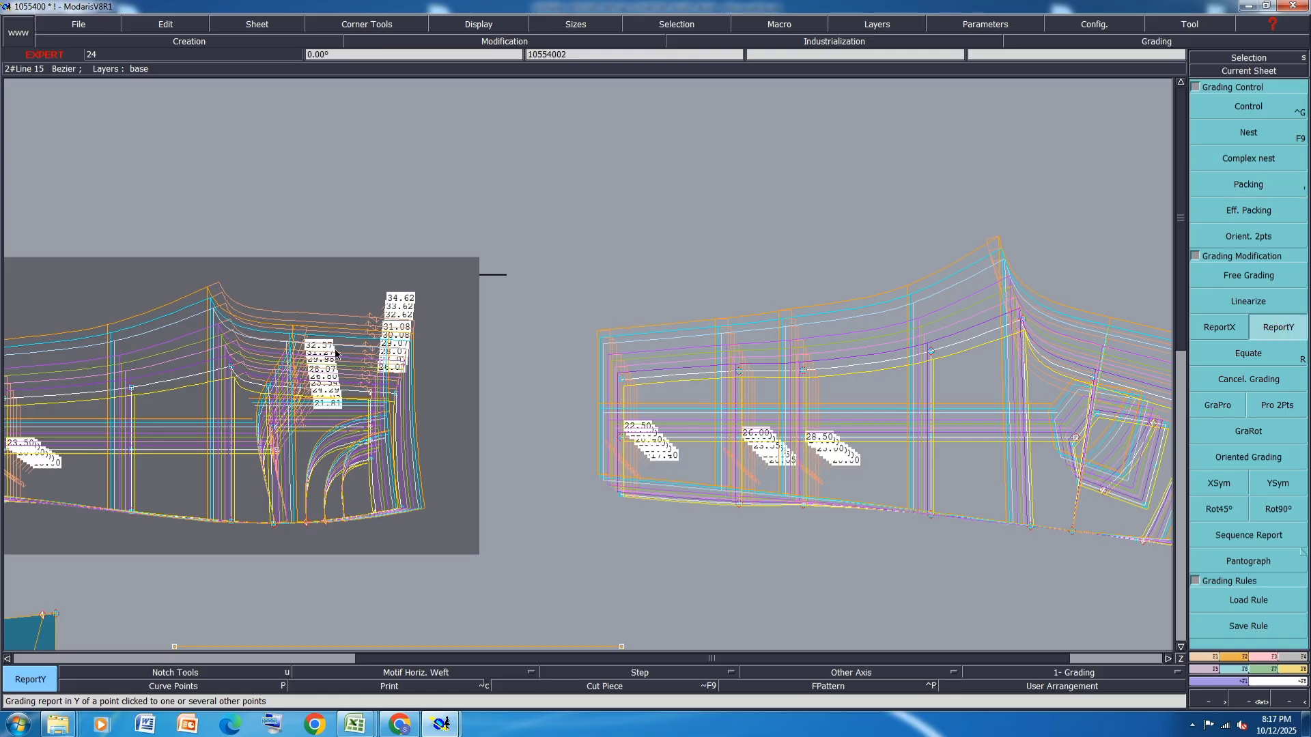
scroll(299, 387, "up", 5)
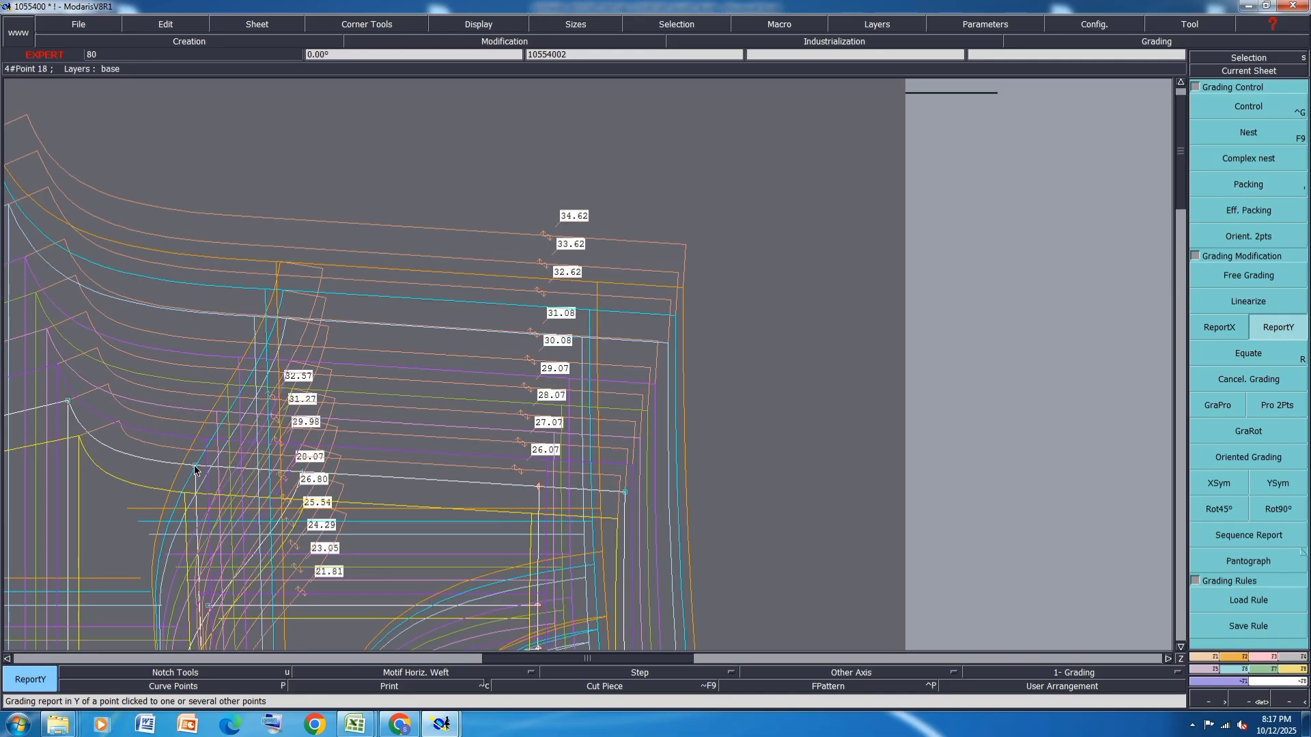
scroll(184, 450, "down", 4)
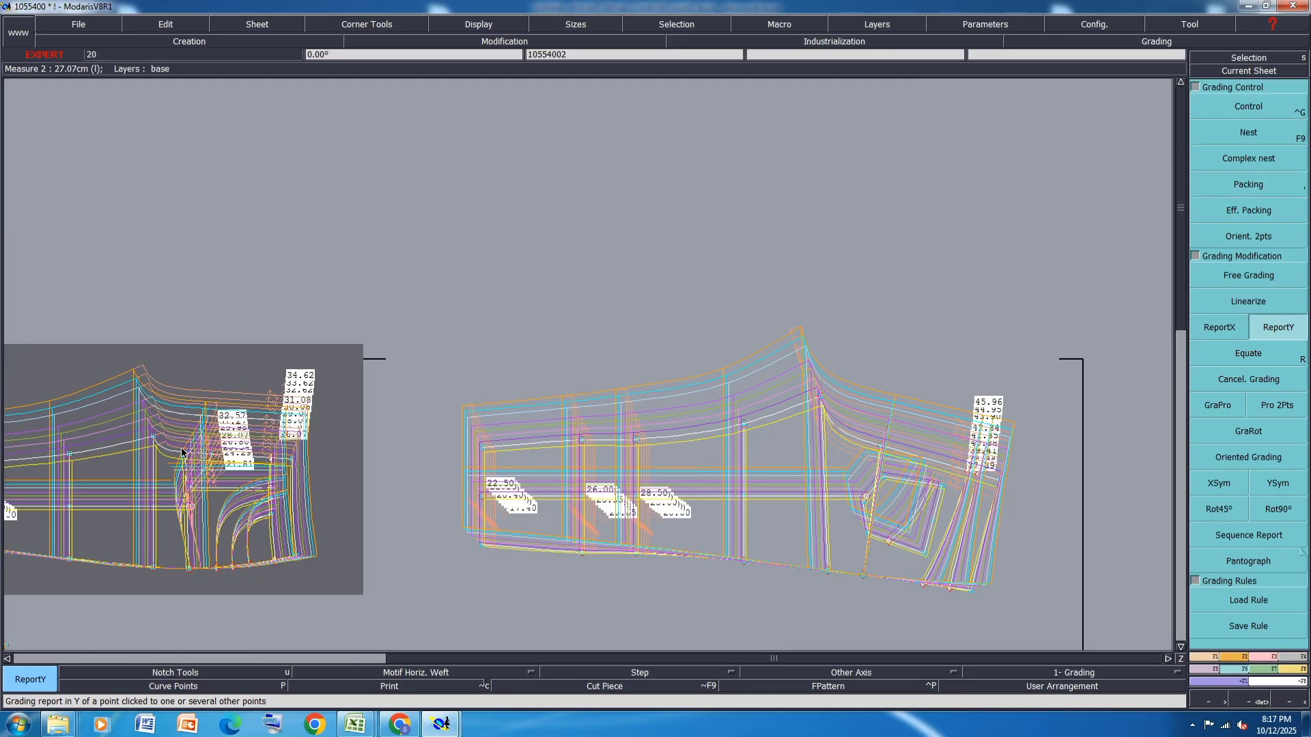
scroll(925, 455, "up", 3)
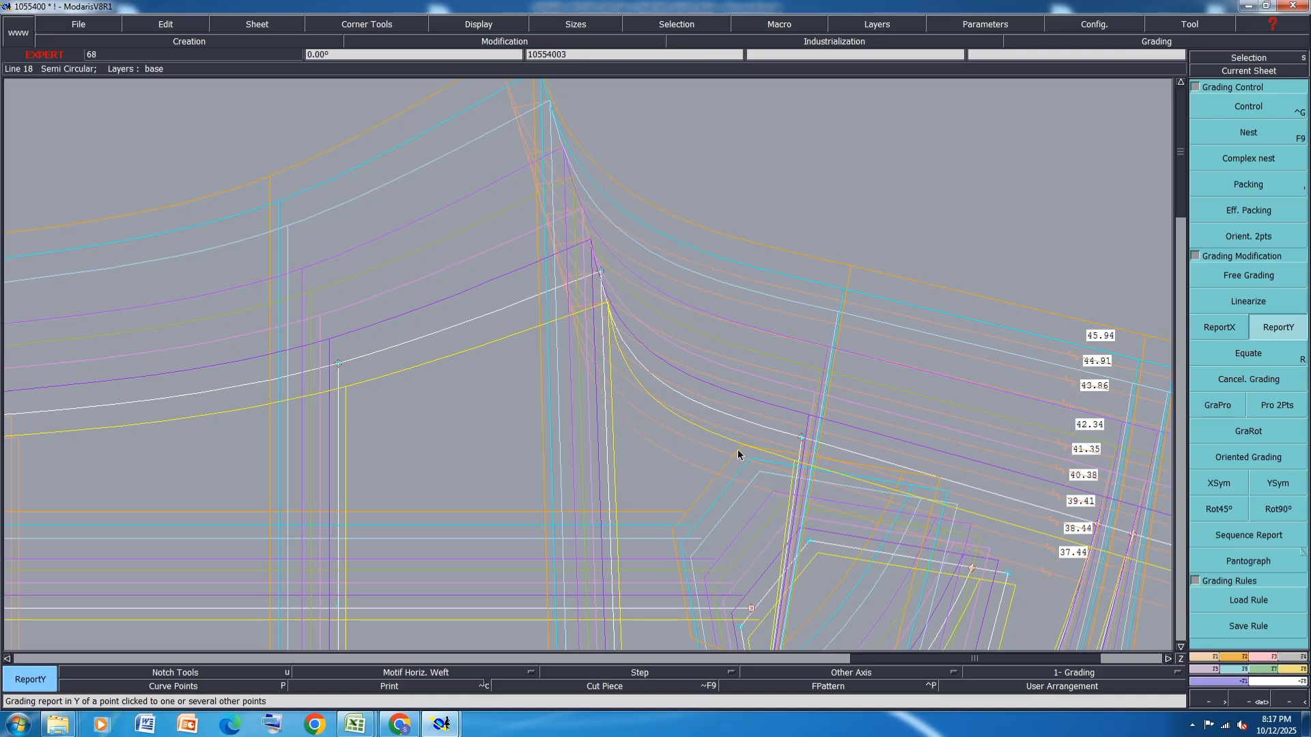
scroll(738, 454, "down", 1)
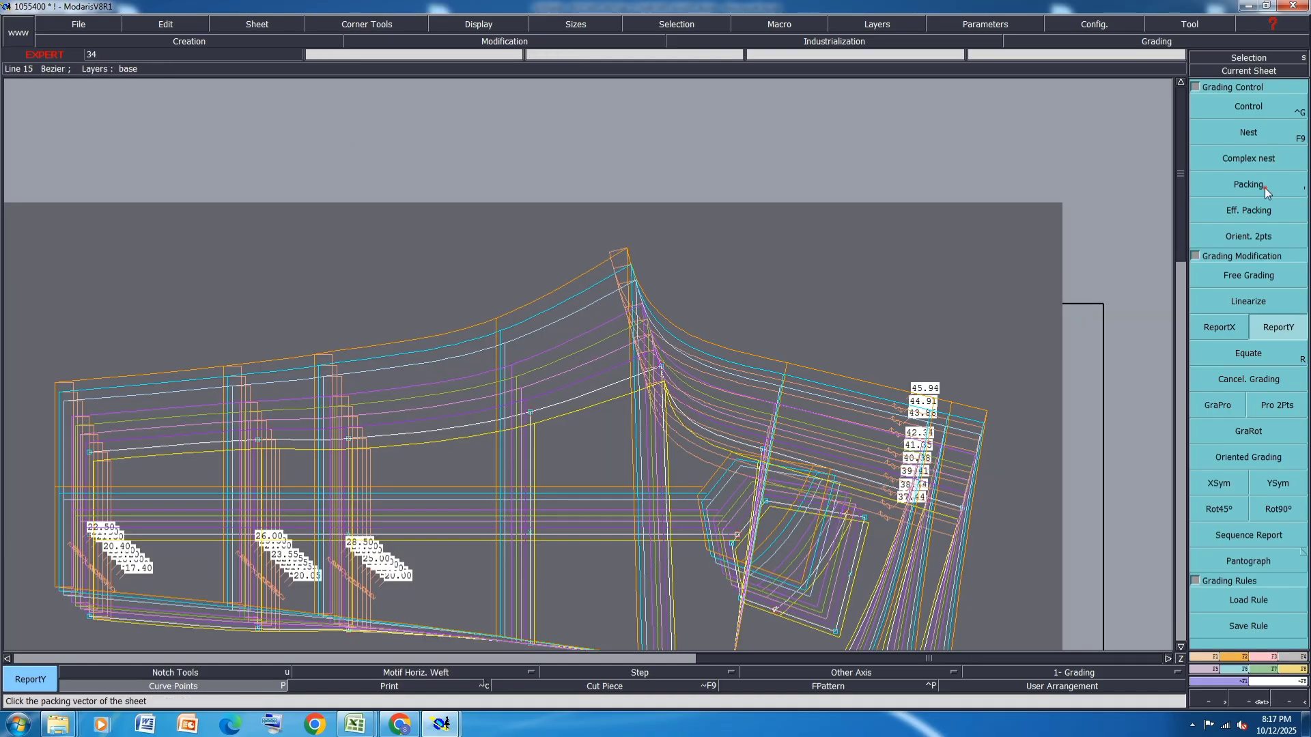
Return the nests to their unpacked display and save the model, continuing past the detected anomalies.
left_click(1262, 186)
left_click(688, 453)
scroll(688, 452, "down", 4)
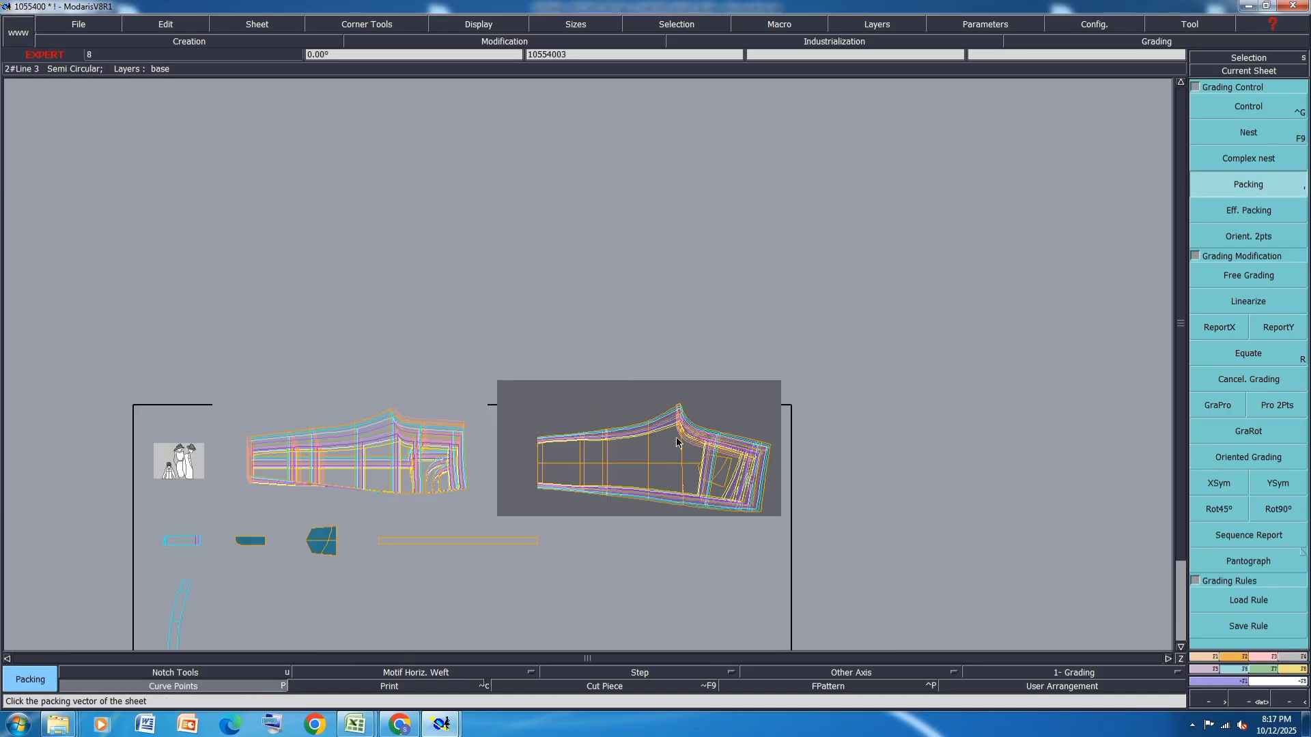
scroll(676, 443, "up", 2)
key("ctrl+s")
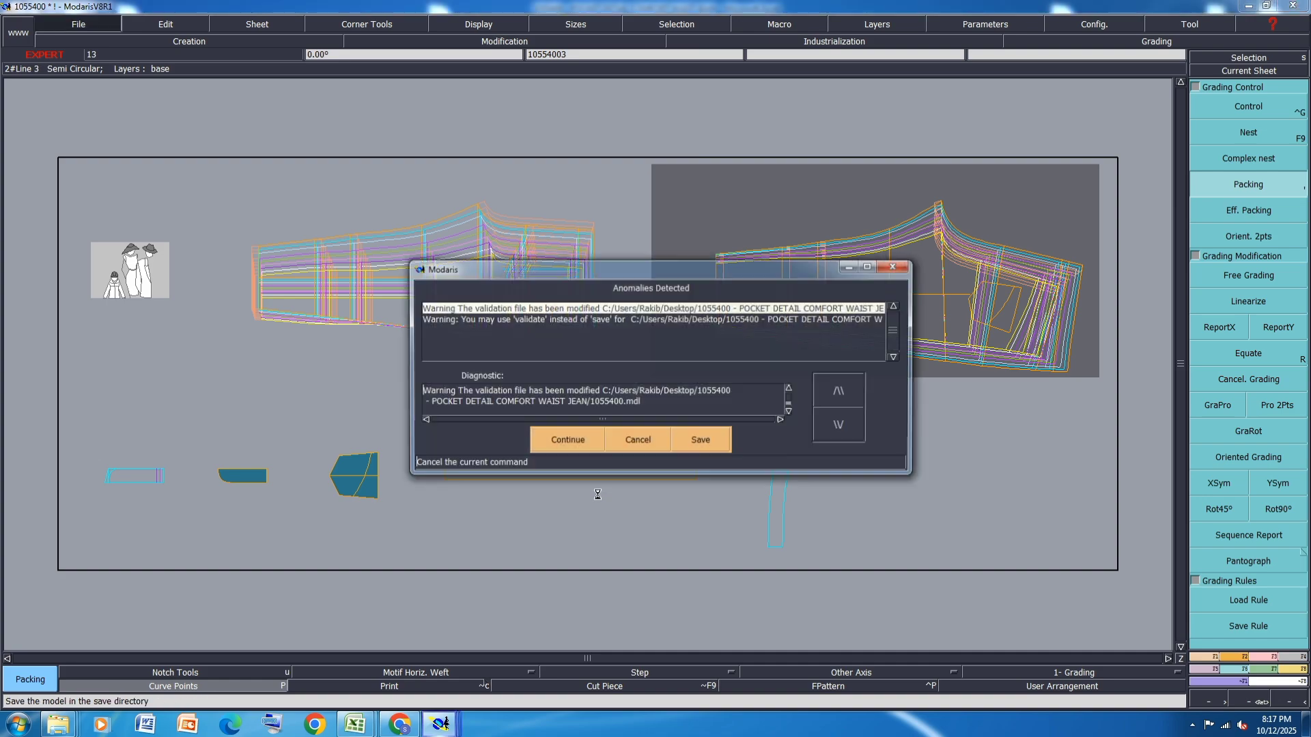
left_click(568, 440)
Shorten the back leg's grain line by reshaping its waist-side end point toward the knee, just past the crotch line.
scroll(1010, 286, "up", 4)
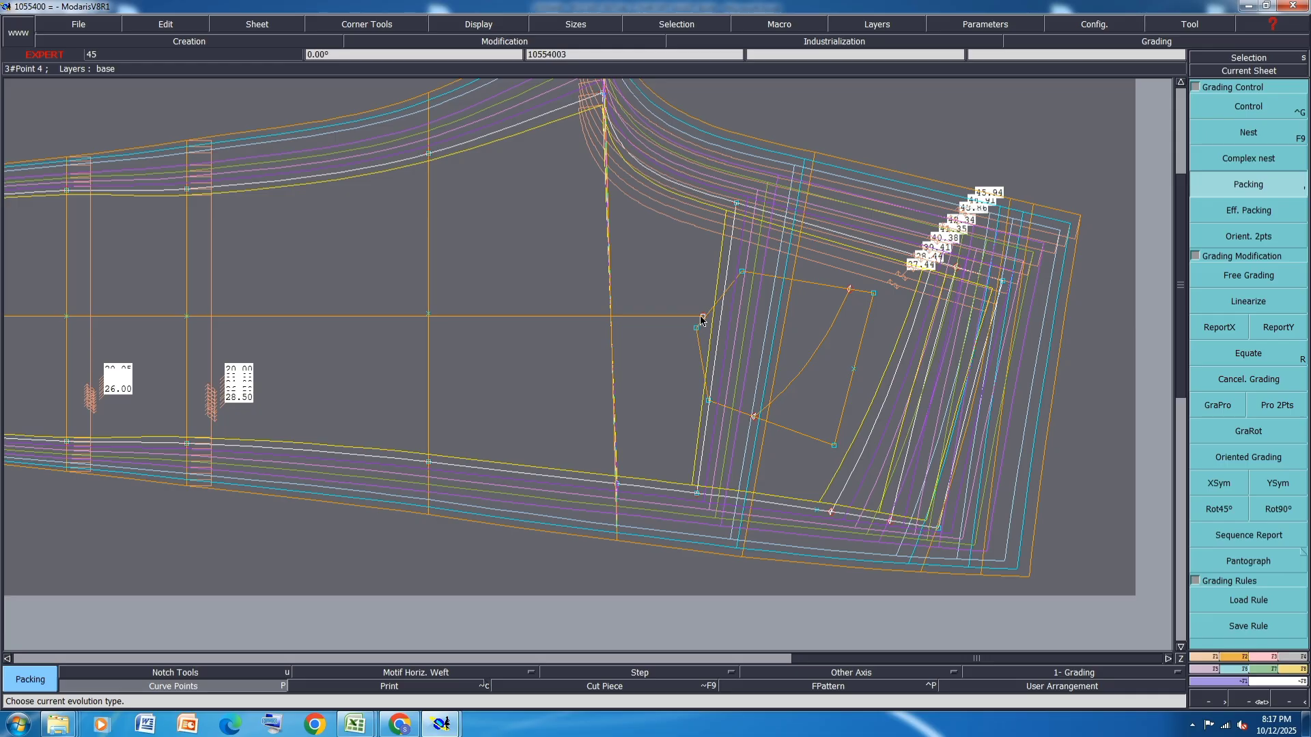
key("r")
left_click_drag(702, 320, 636, 319)
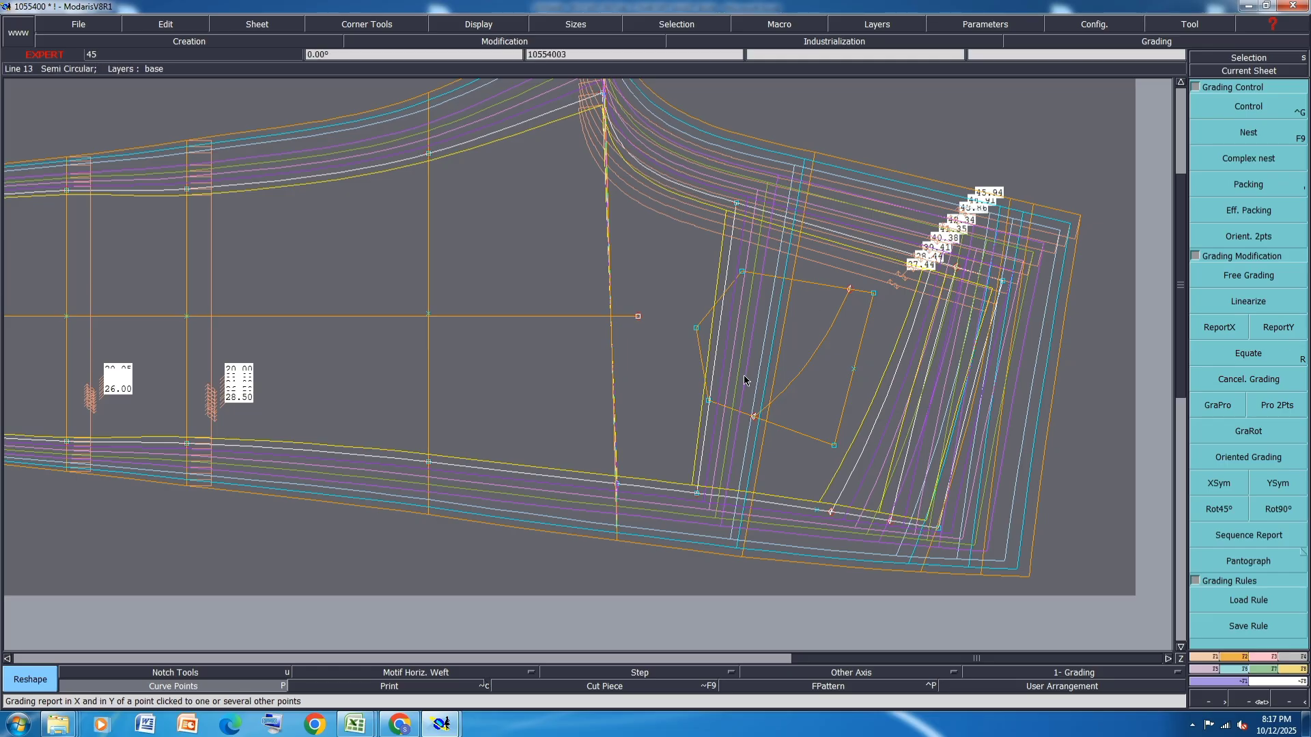
Delete the back pocket's side and bottom lines and its inner curve, keeping only the pocket line nearest the waist.
left_click_drag(882, 248, 679, 468)
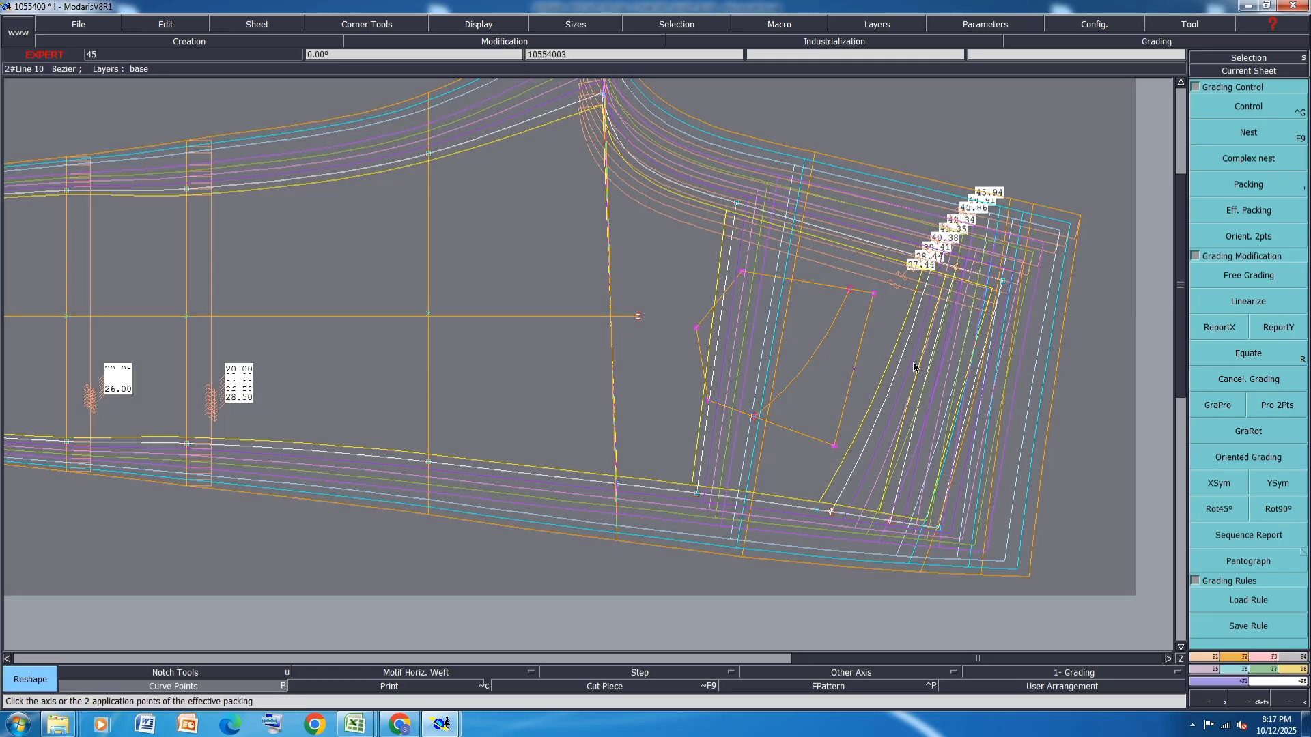
left_click(1030, 122)
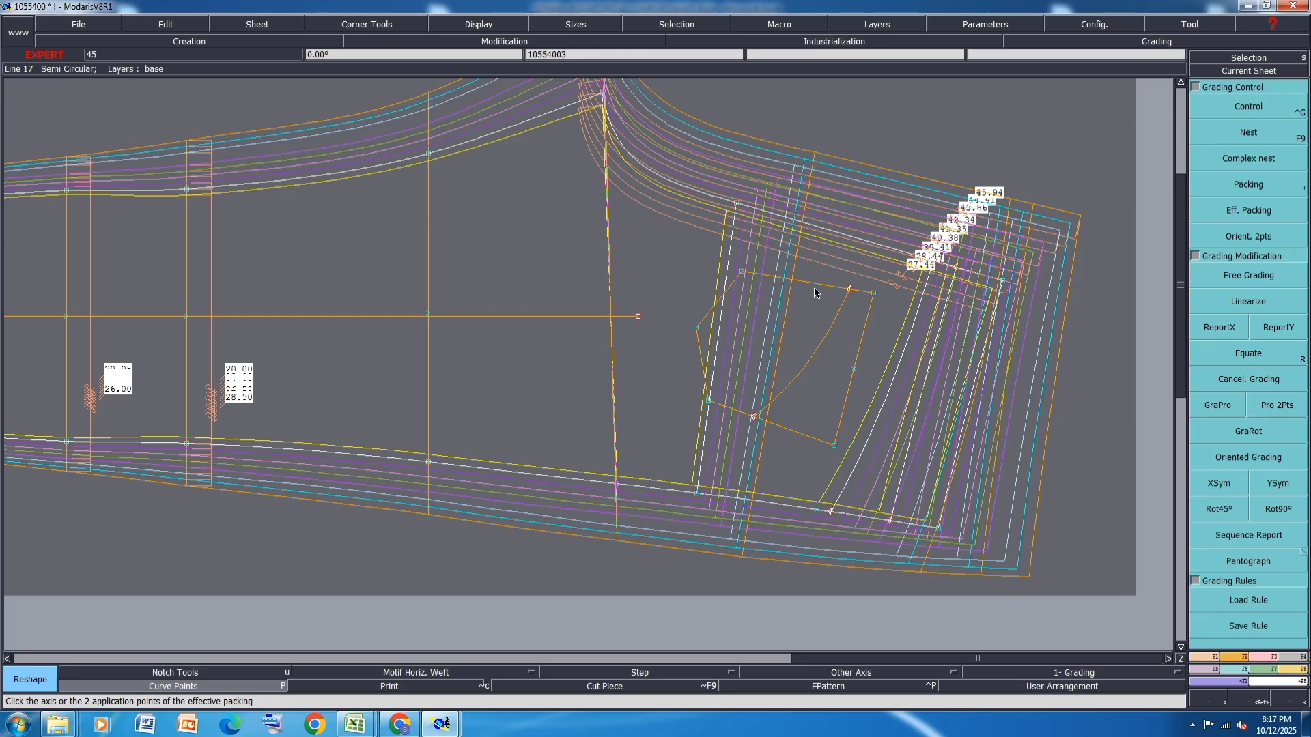
key("Delete")
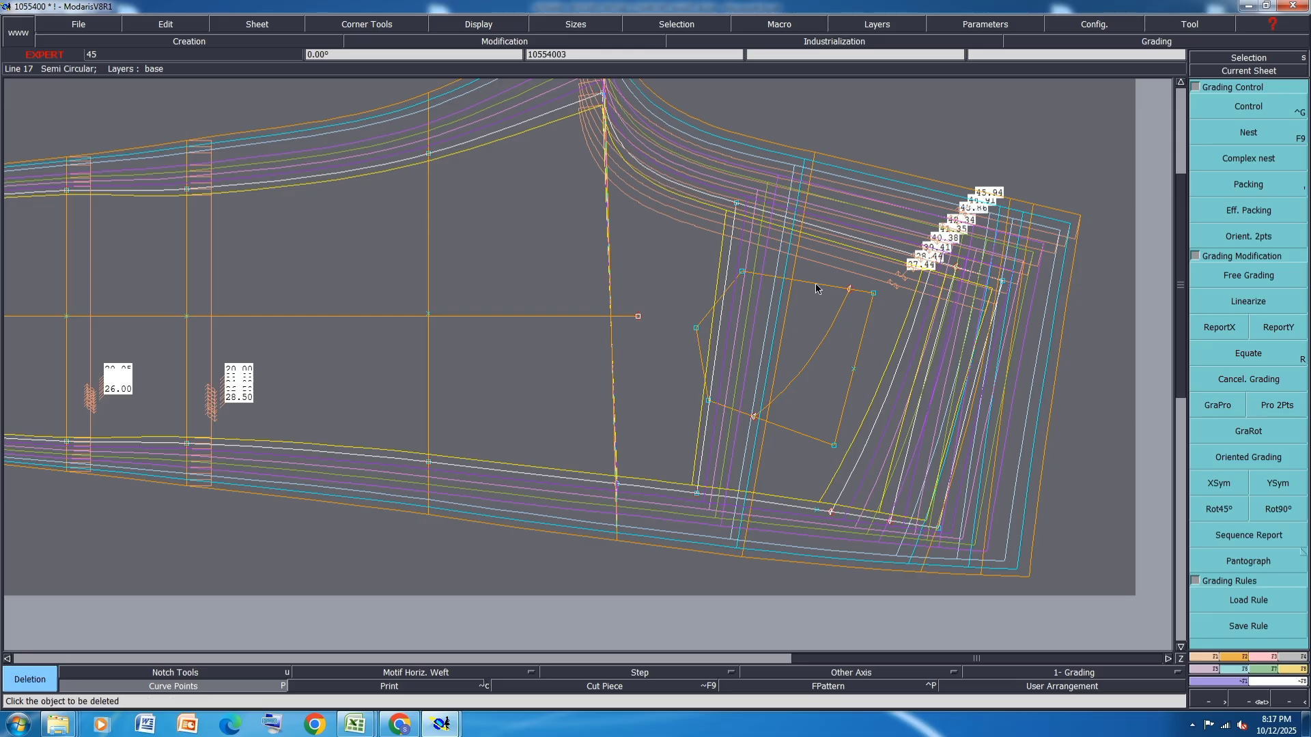
left_click(815, 284)
left_click(823, 345)
left_click(698, 336)
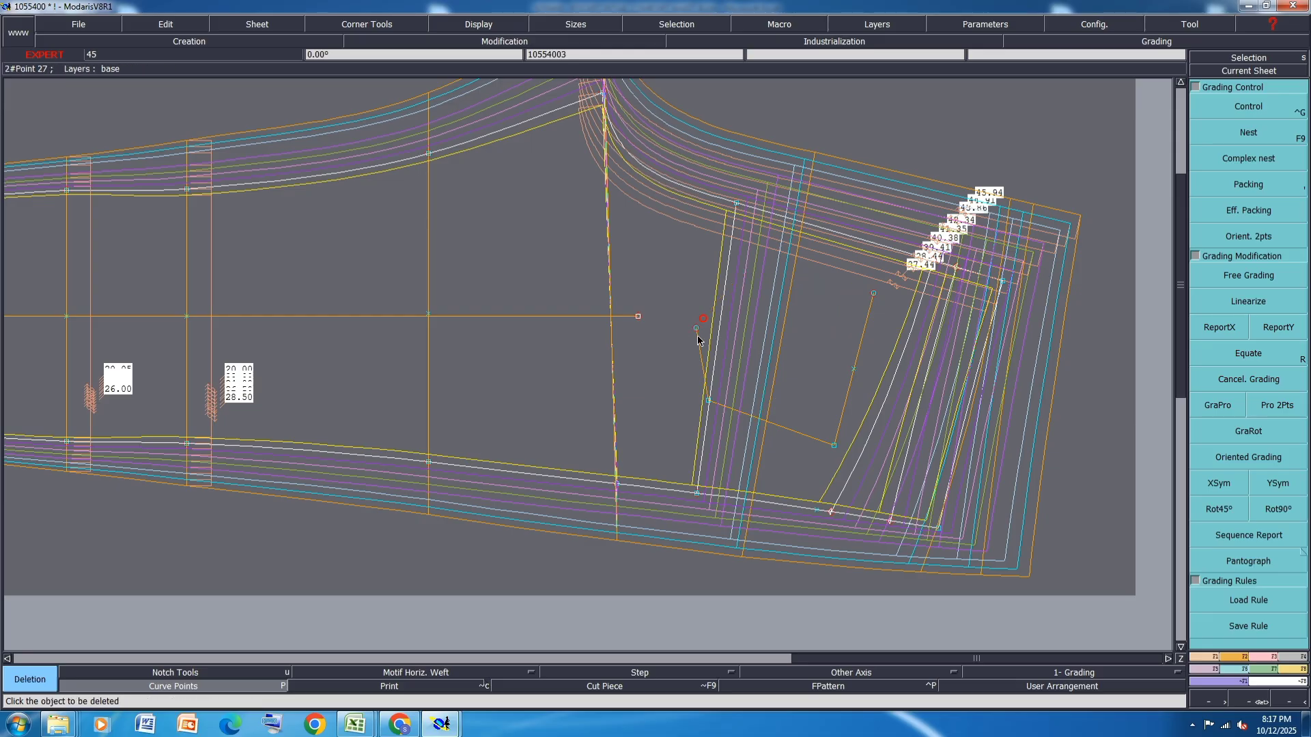
left_click(776, 429)
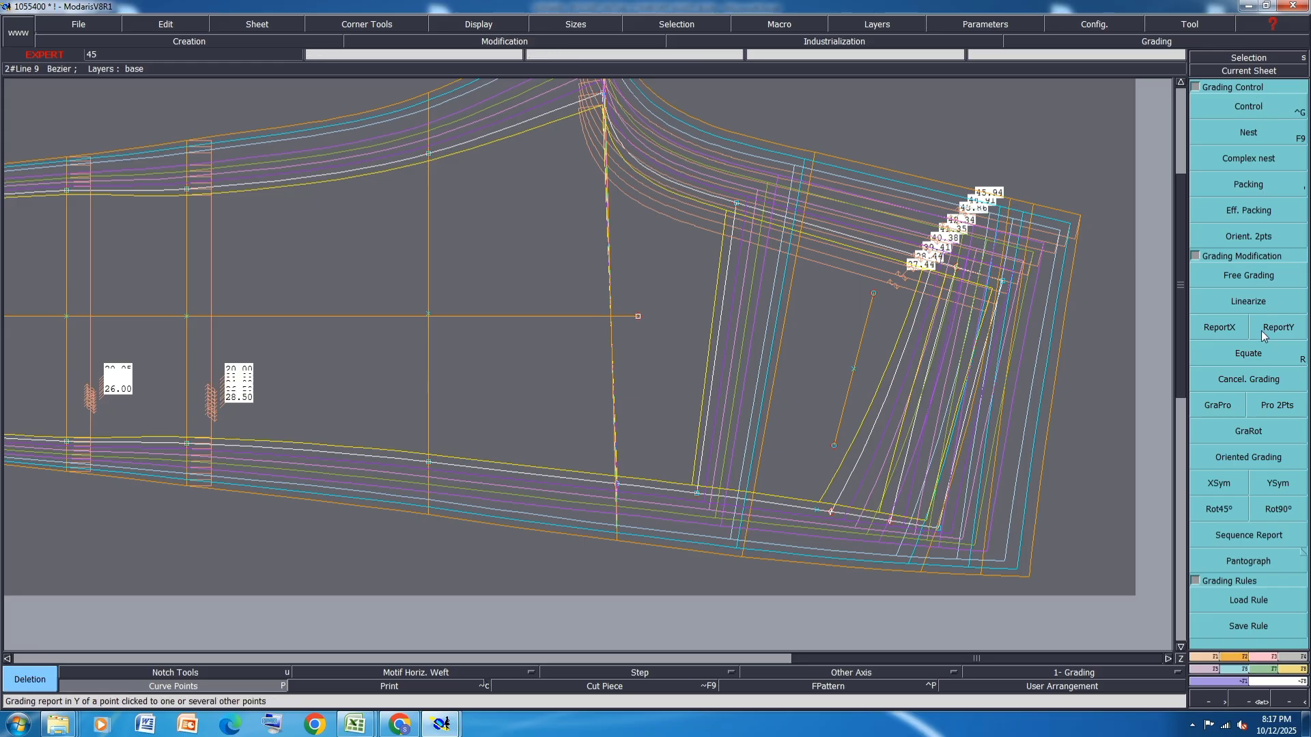
Pack the back nest on the seat seam's yoke point and set the pocket line's seat-side end to ddy 0 for sizes 8 to 14.
left_click(1262, 183)
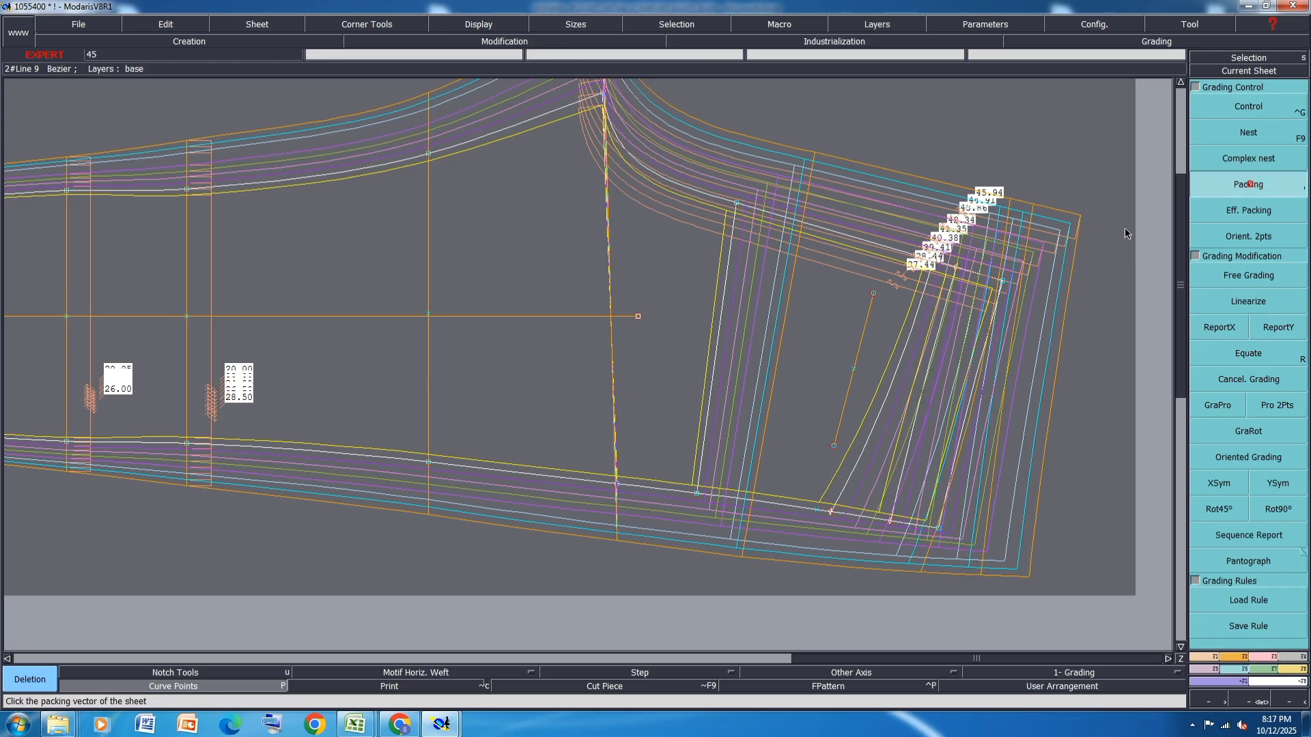
left_click(956, 273)
left_click(1247, 108)
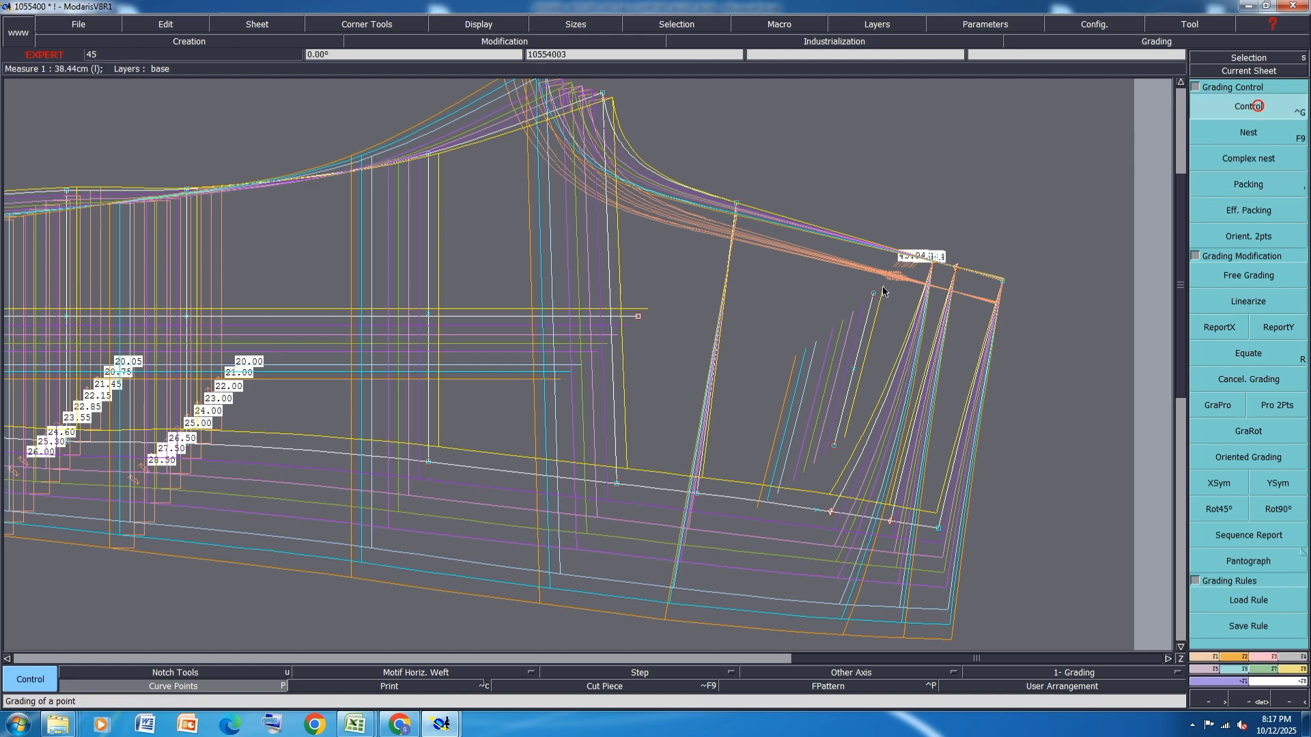
left_click(873, 298)
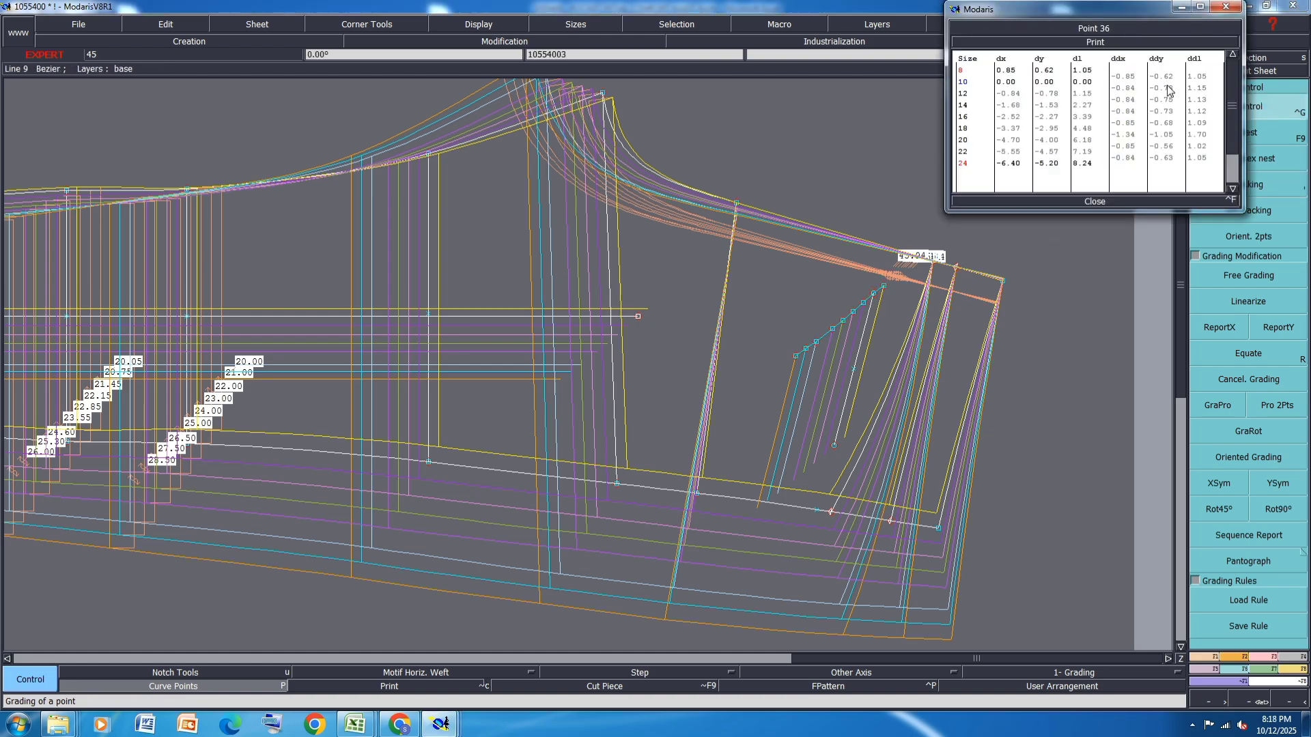
left_click_drag(1168, 78, 1165, 96)
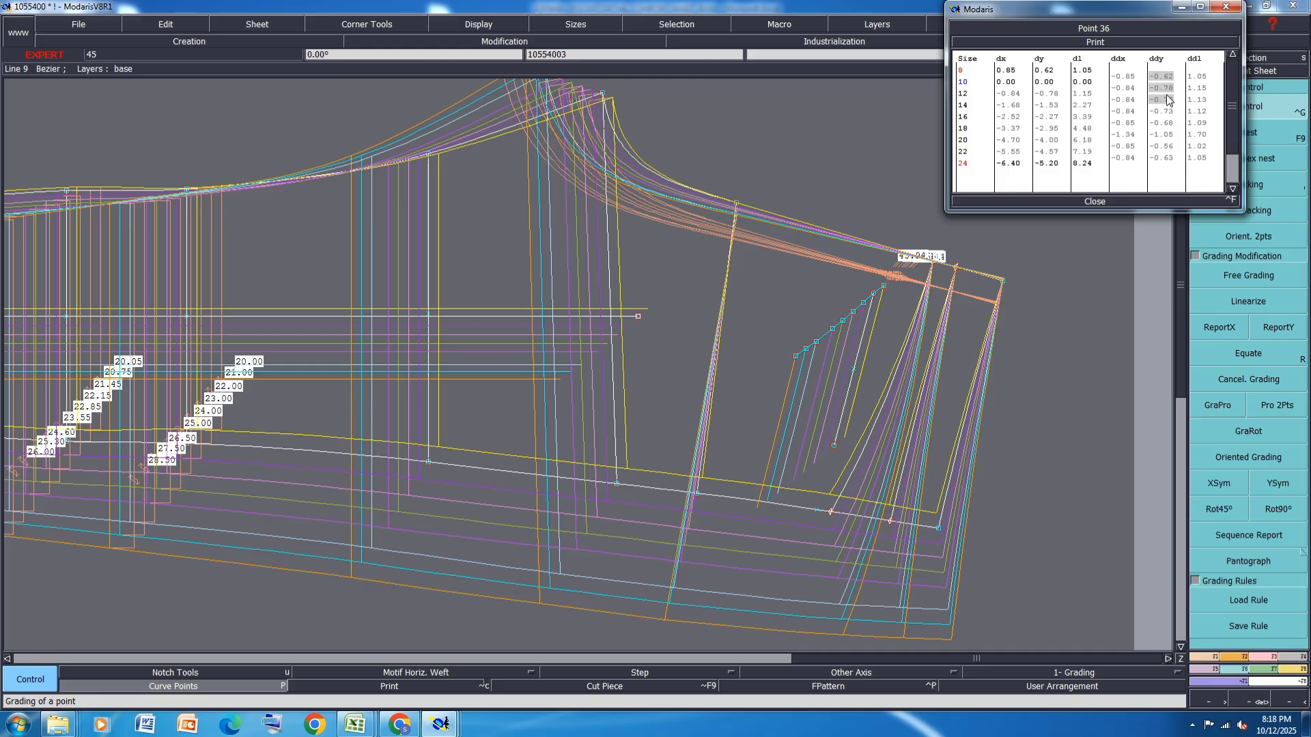
type("0")
key("Return")
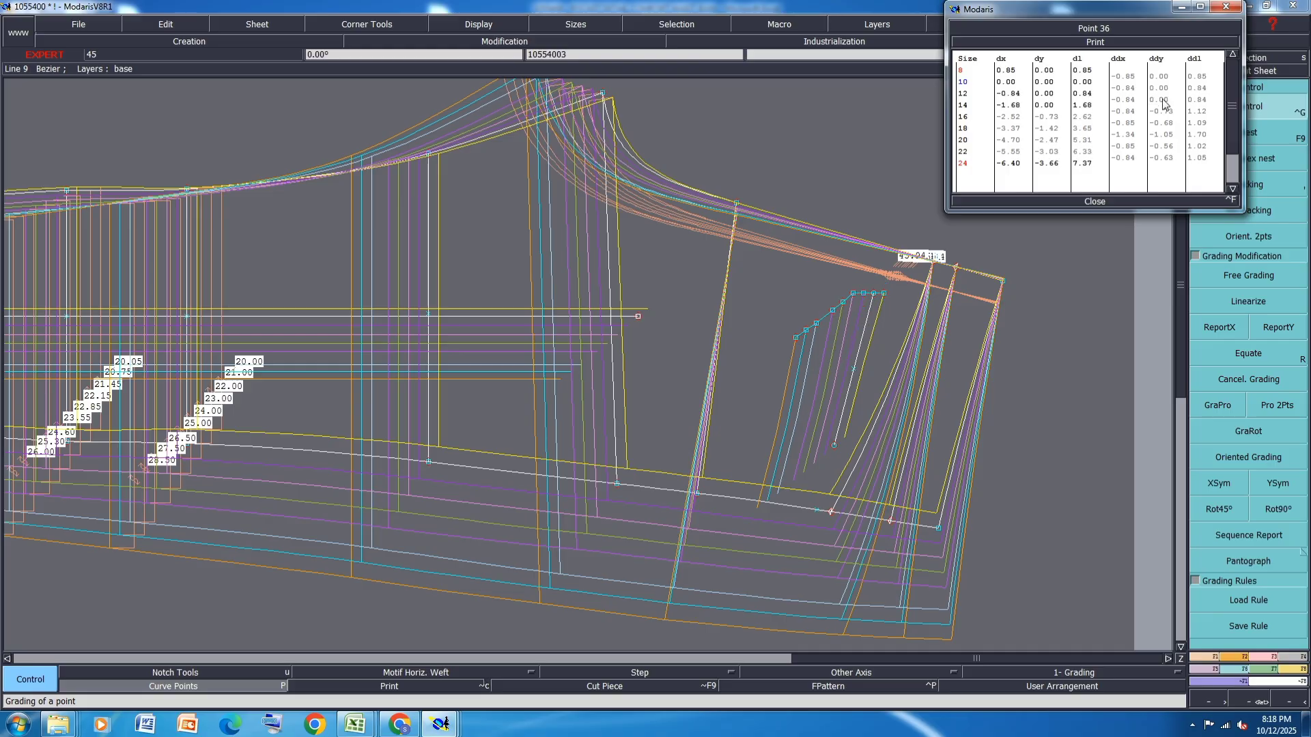
Set the pocket line end point's ddy to 0.5 for sizes 14 and 20, and to 0 for sizes 16, 18, 22 and 24.
type("0.5")
key("Return")
left_click_drag(1163, 112, 1164, 124)
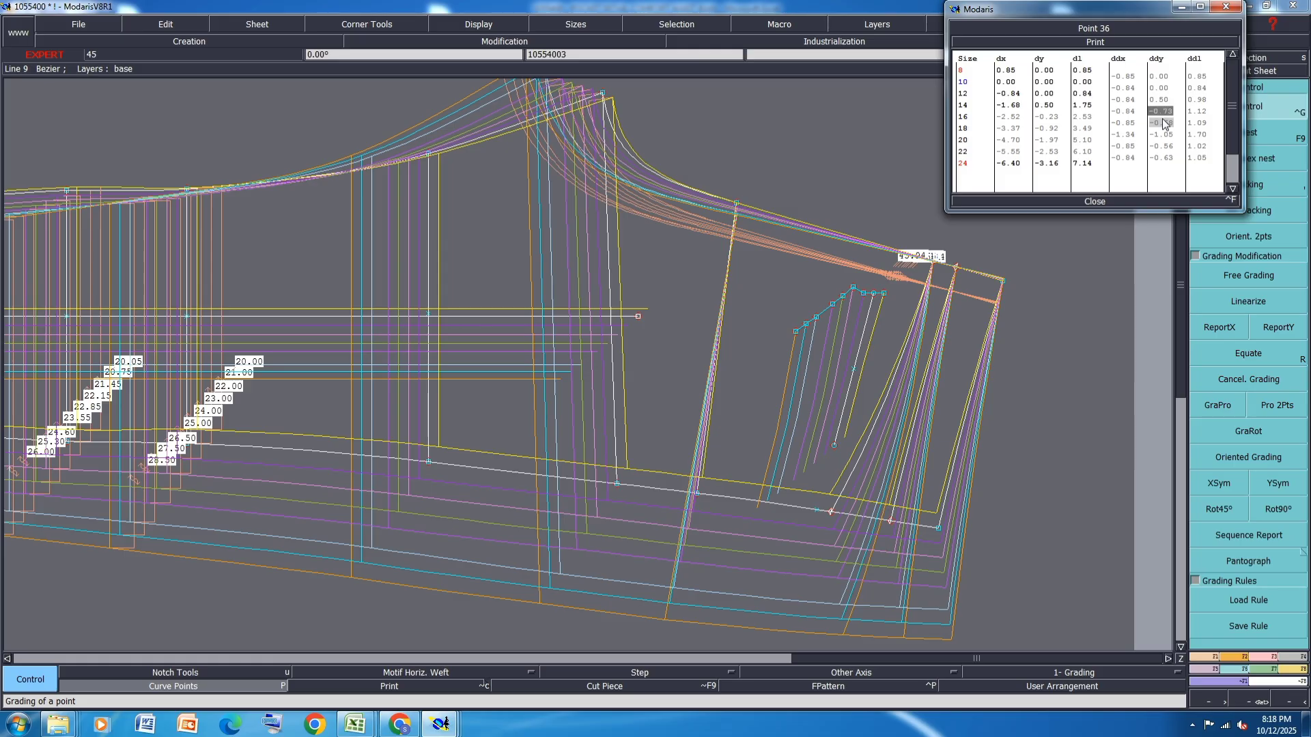
type("0")
key("Return")
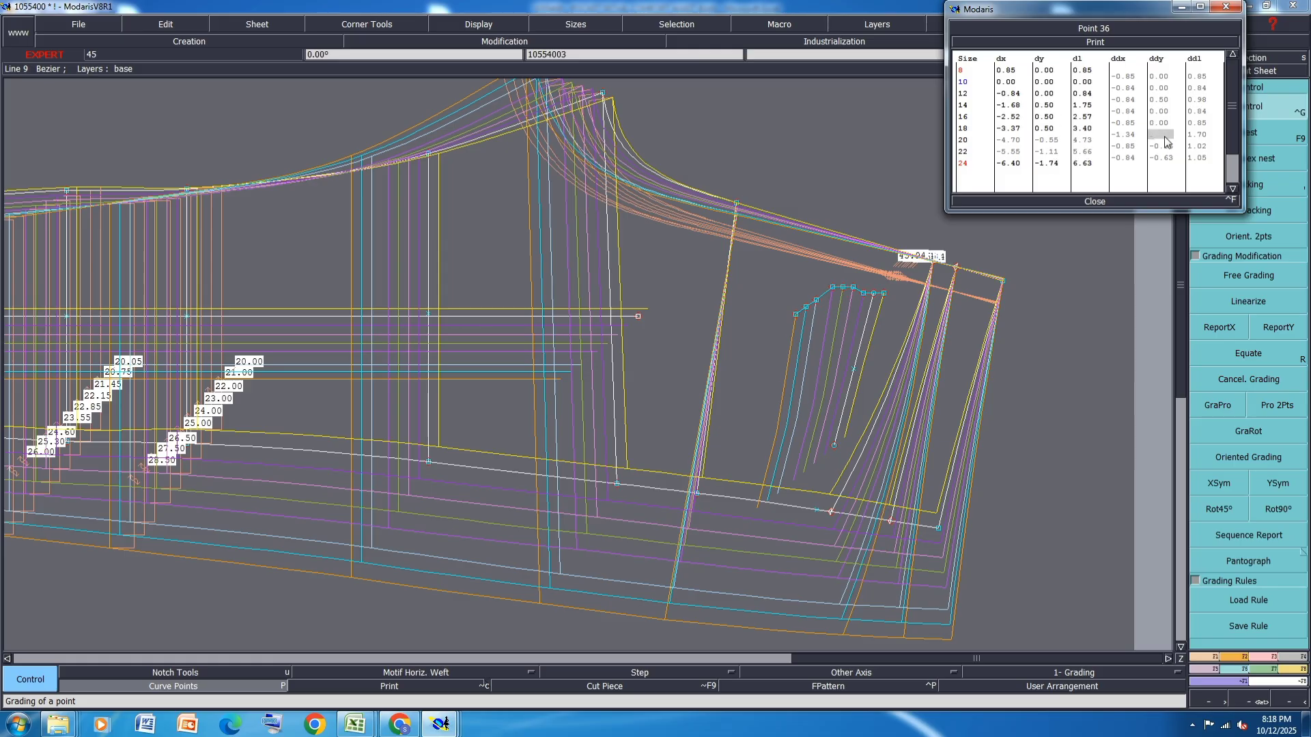
type("0.5")
key("Return")
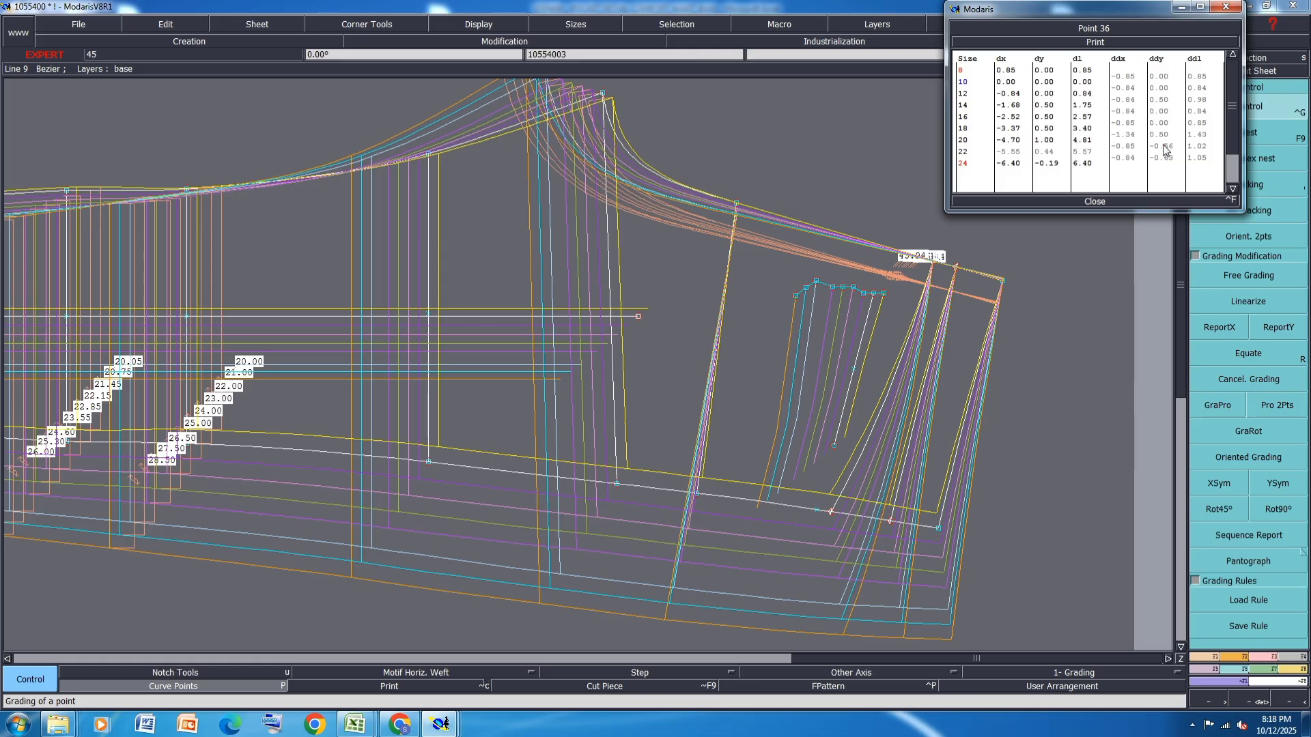
left_click_drag(1164, 149, 1165, 160)
type("0")
key("Return")
Change the pocket line end point's ddy to -0.5 for sizes 14 and 20 and close its grading table.
left_click(1157, 100)
type("-0.5")
key("Return")
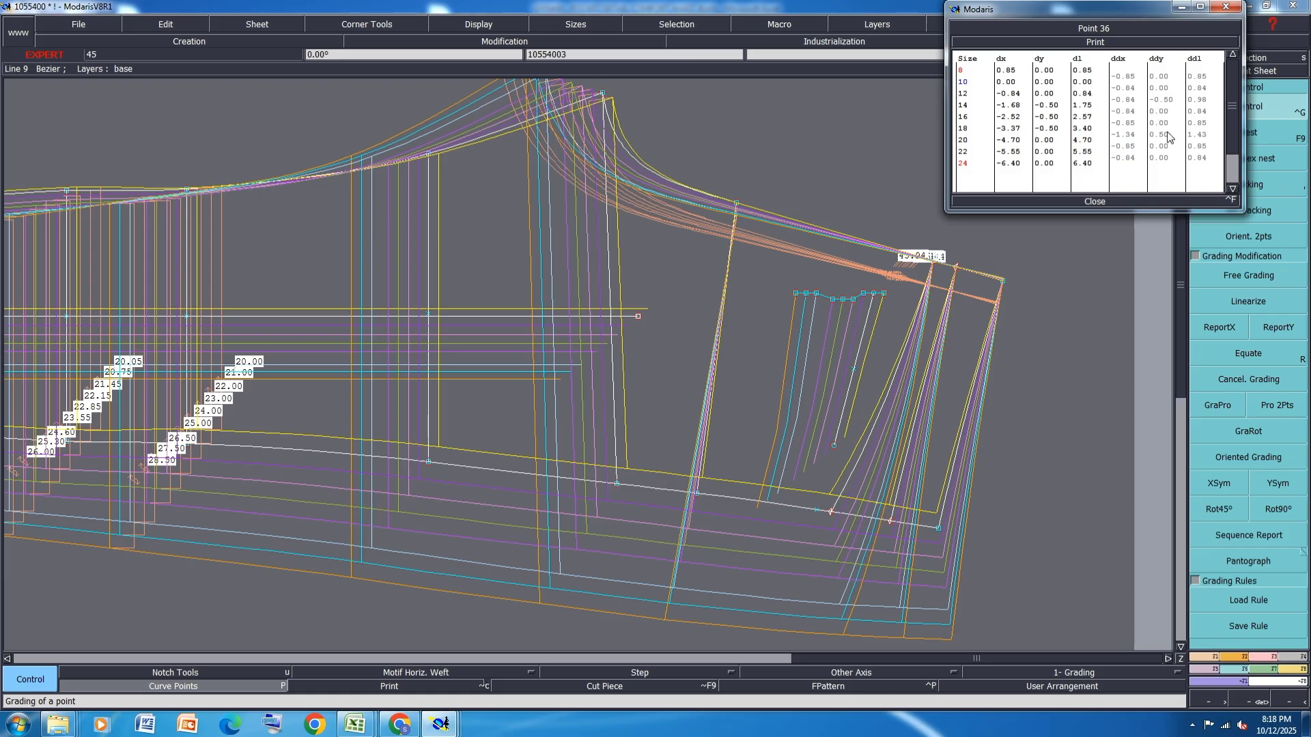
type("-0.5")
key("Return")
left_click(1094, 203)
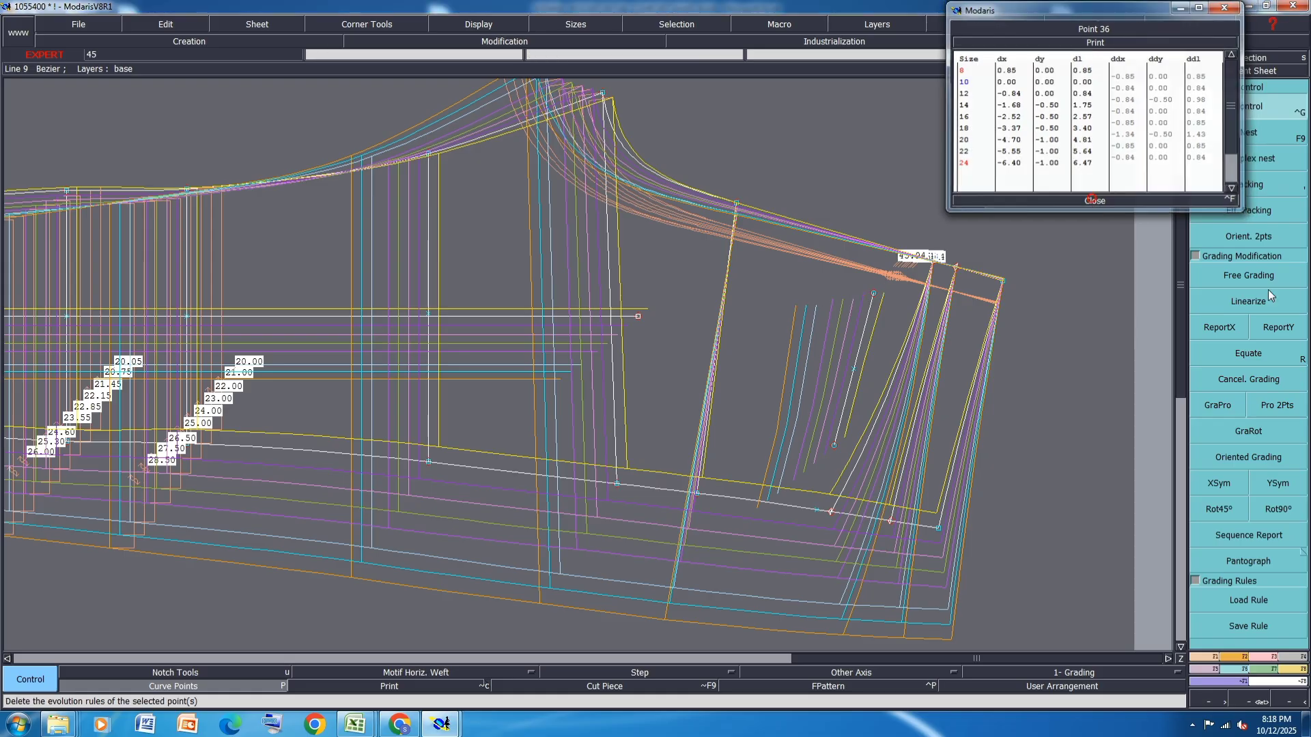
Report the Y grading of the pocket line's seat-side end point onto its side-seam end point.
left_click(1279, 325)
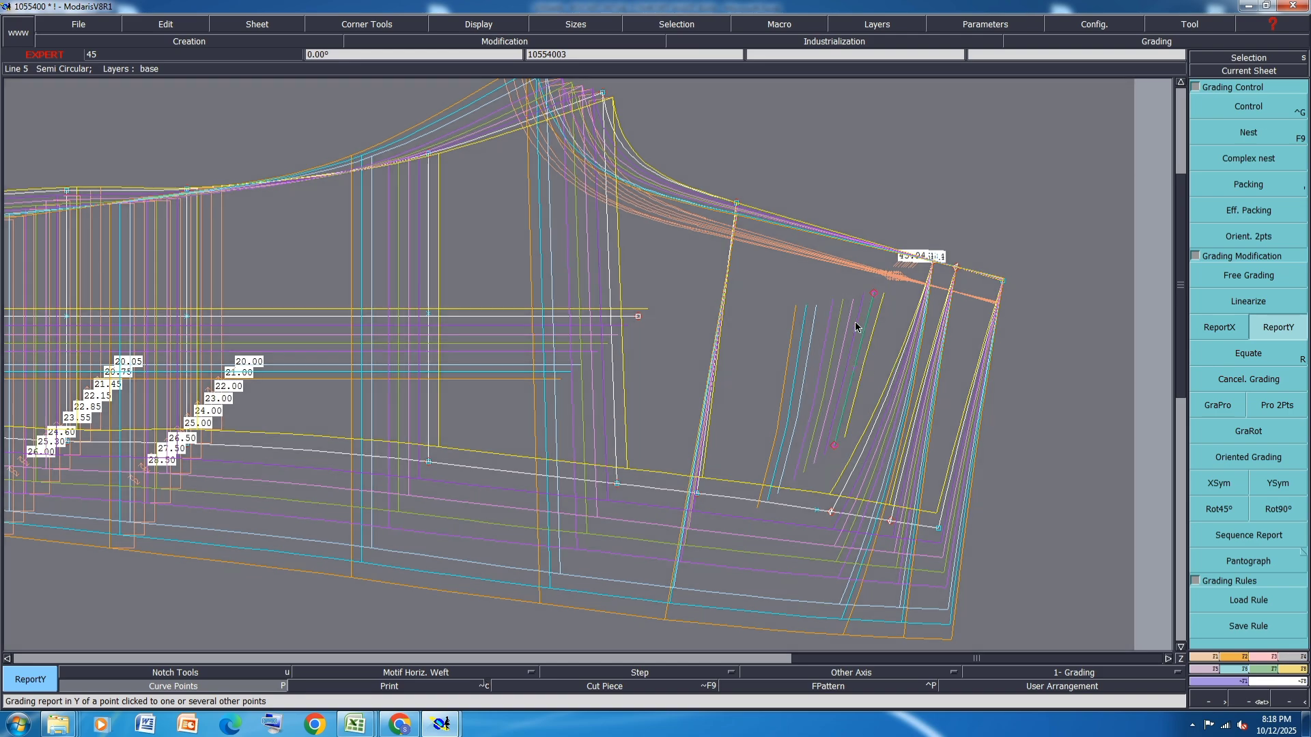
left_click(873, 293)
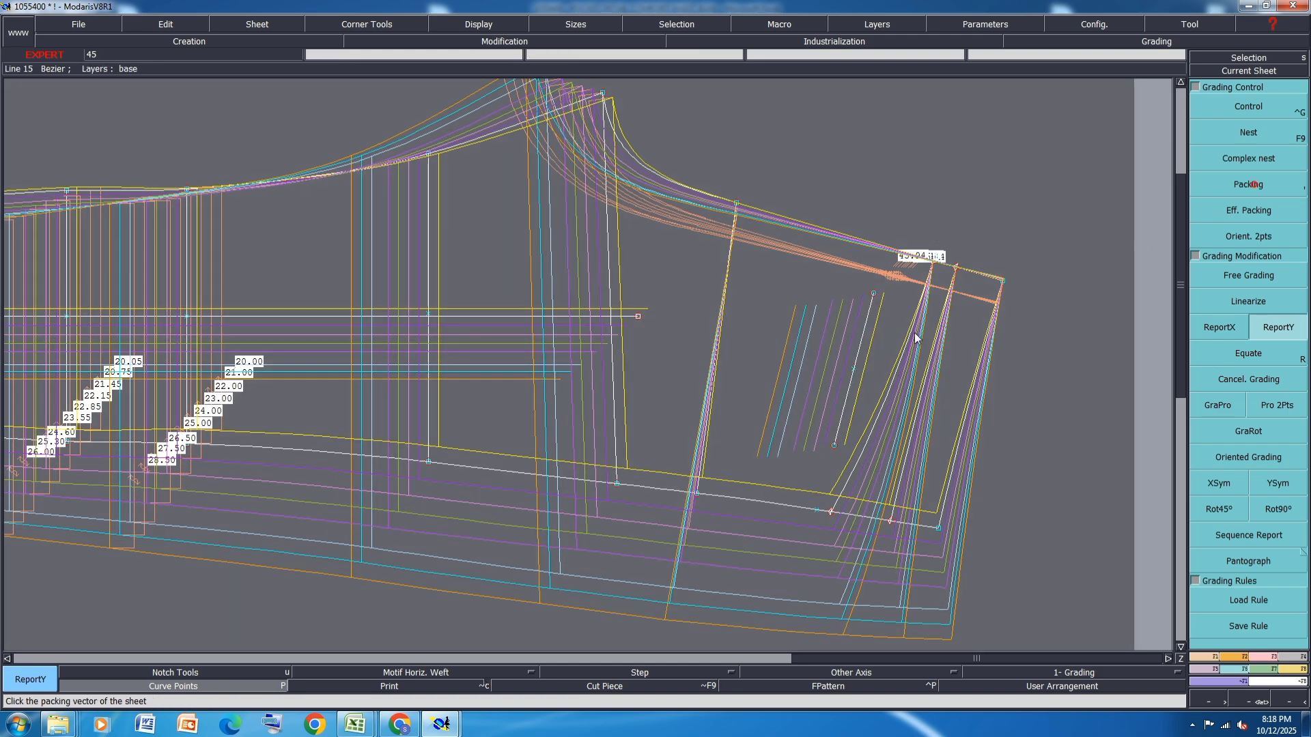
Report the X grading of the seat seam's yoke point onto the pocket line's seat-side end point.
left_click(1253, 185)
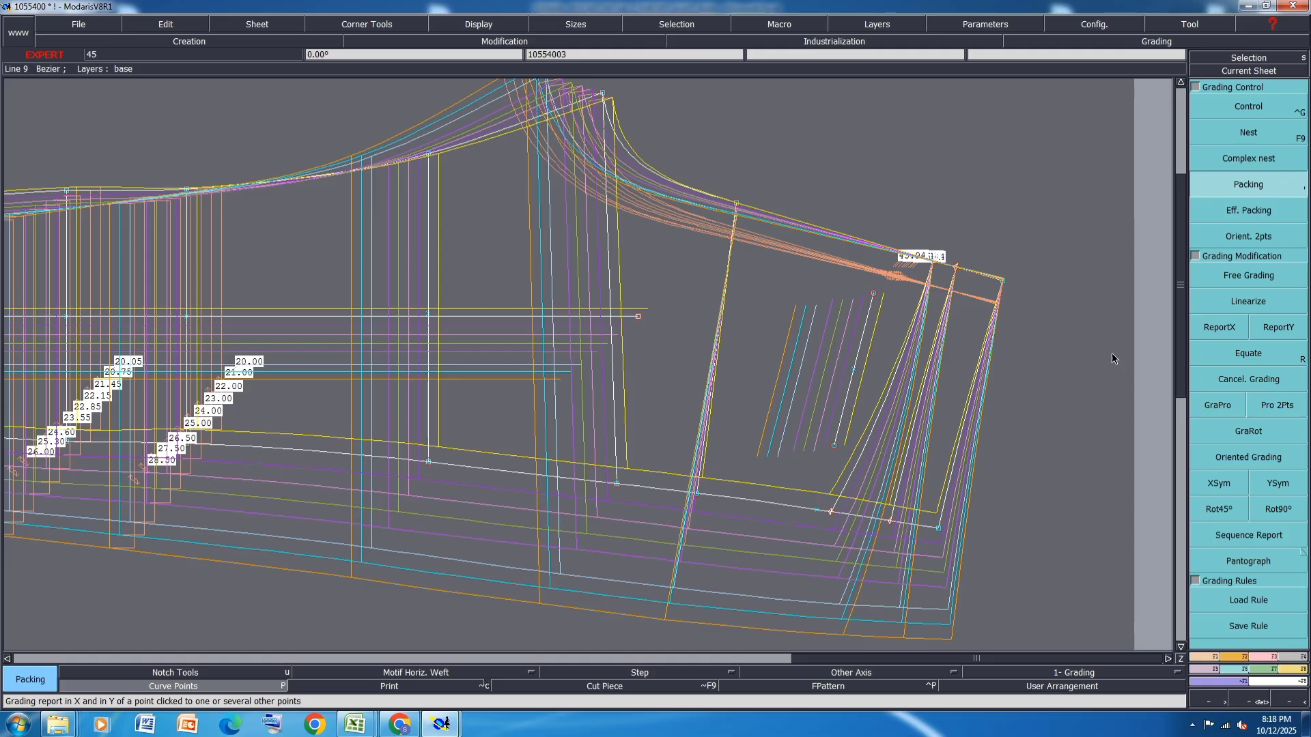
left_click(1214, 329)
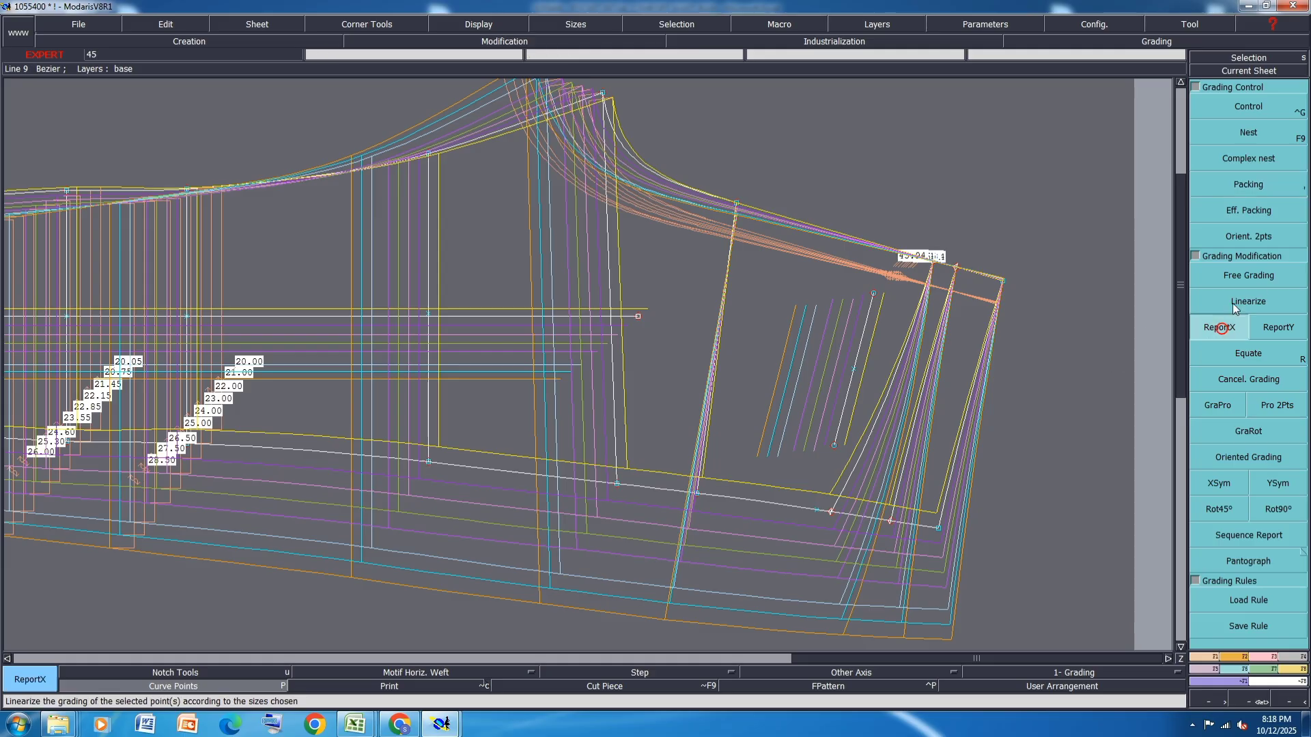
left_click(874, 297)
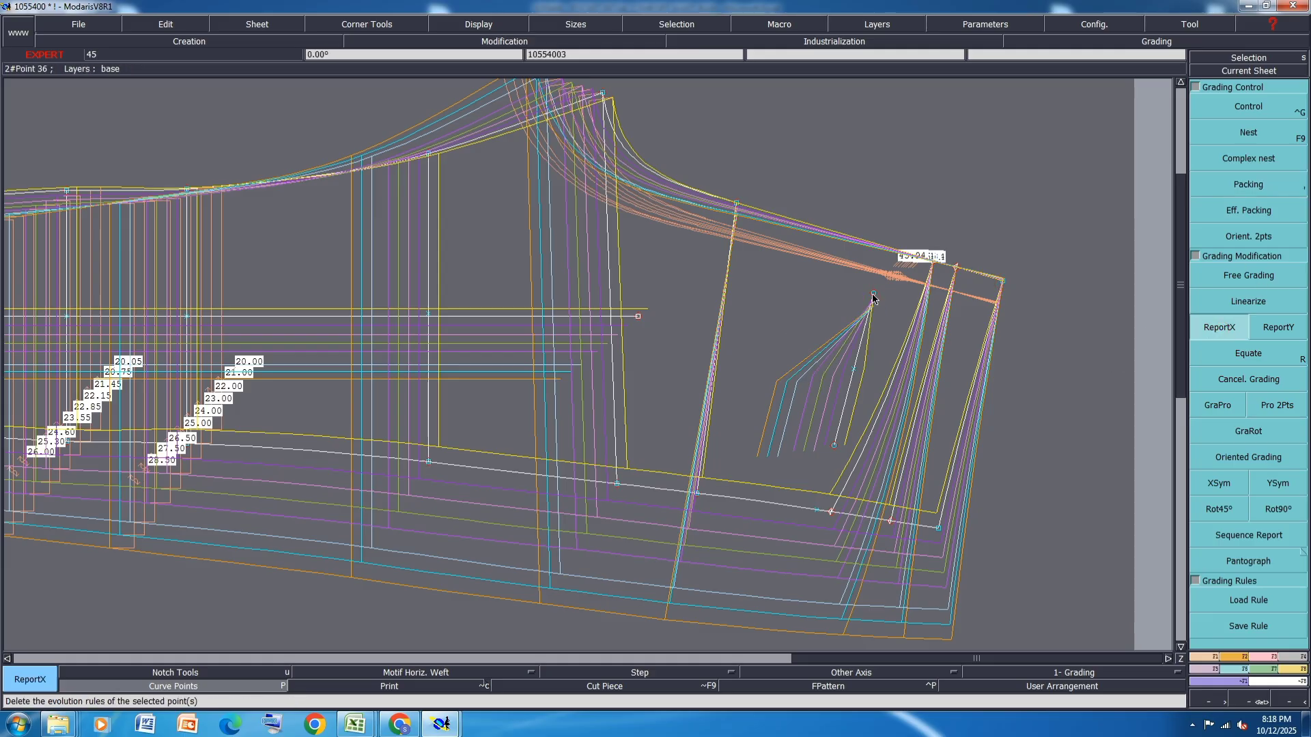
Restore the back nest's unpacked display and report the pocket line's seat-side X grading onto its side-seam end point.
left_click(1242, 186)
left_click(711, 419)
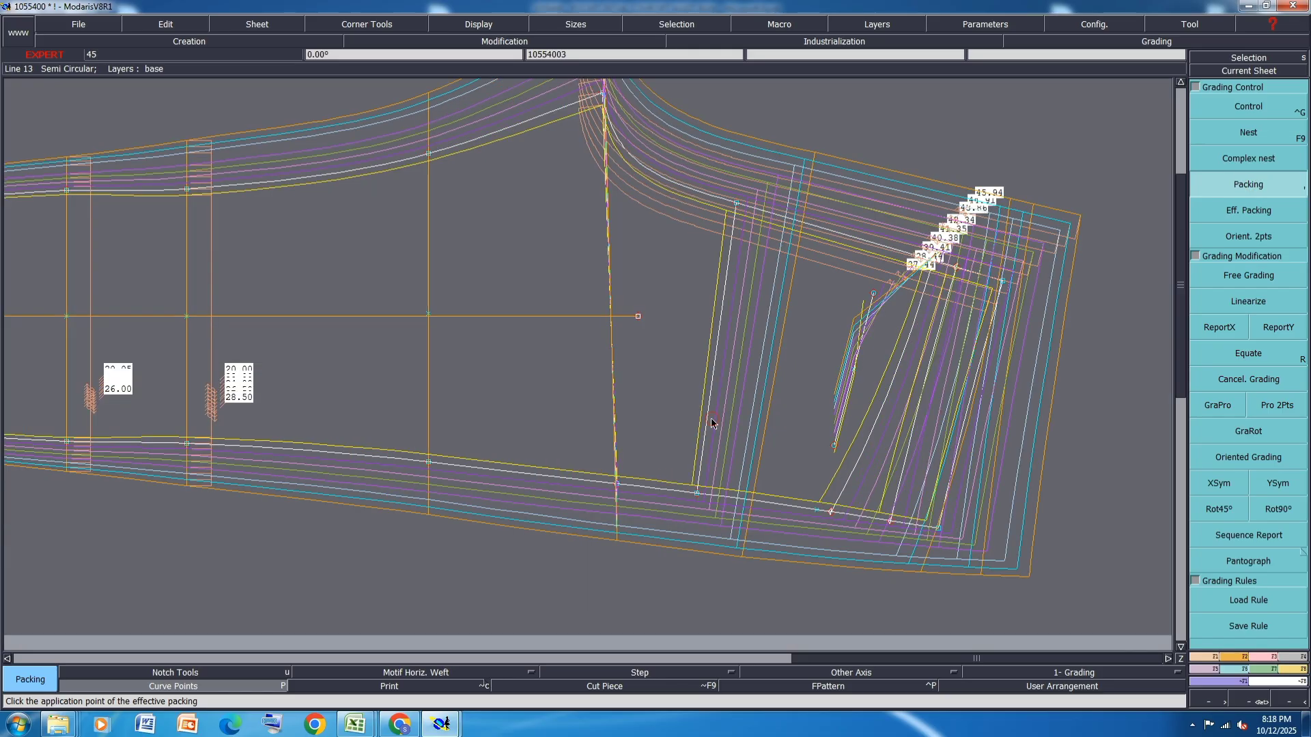
left_click(1219, 328)
left_click(874, 295)
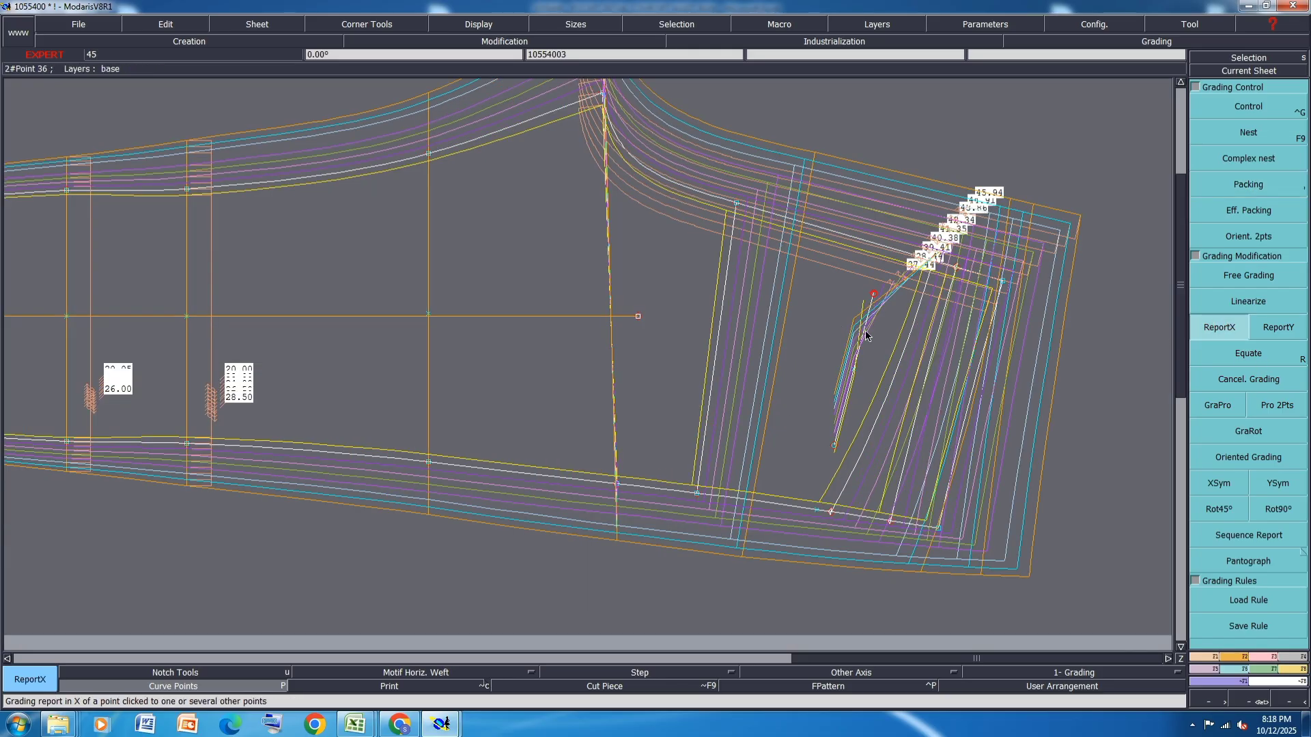
left_click(834, 445)
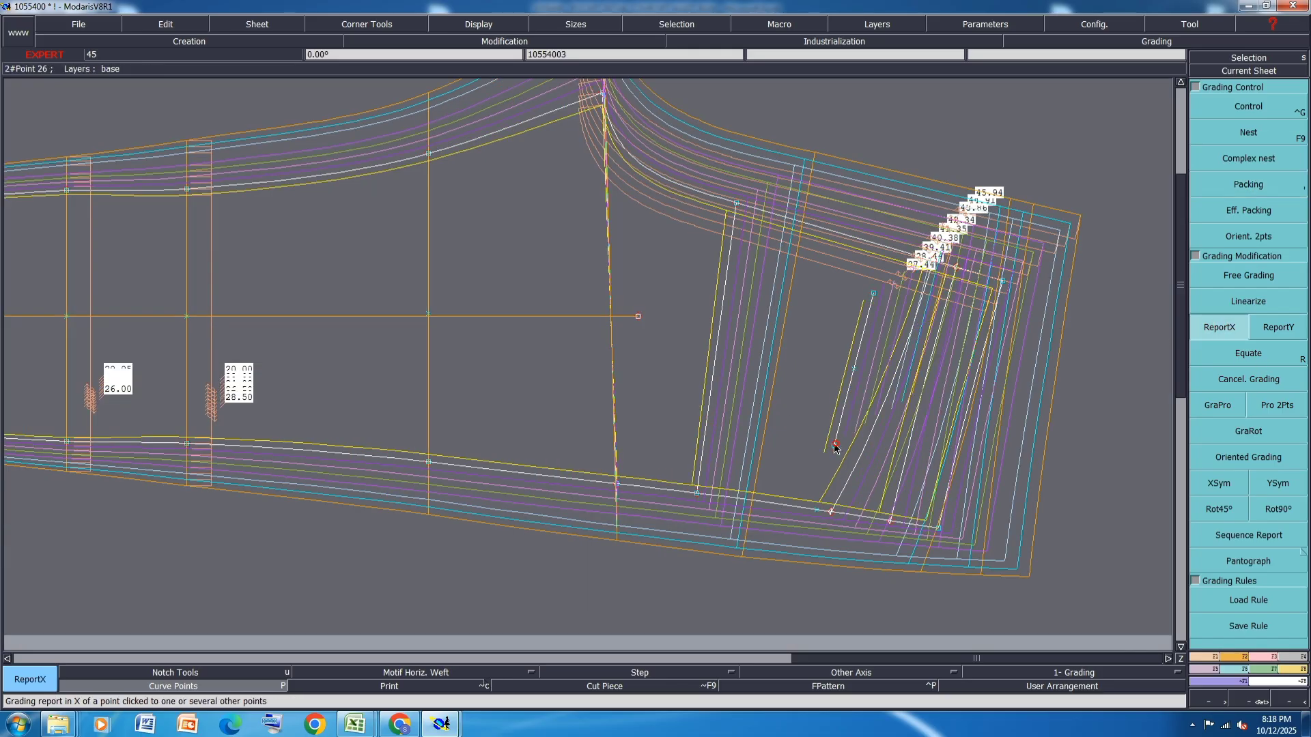
Save the model, then select all sheets and display them in the base size only.
scroll(780, 451, "down", 2)
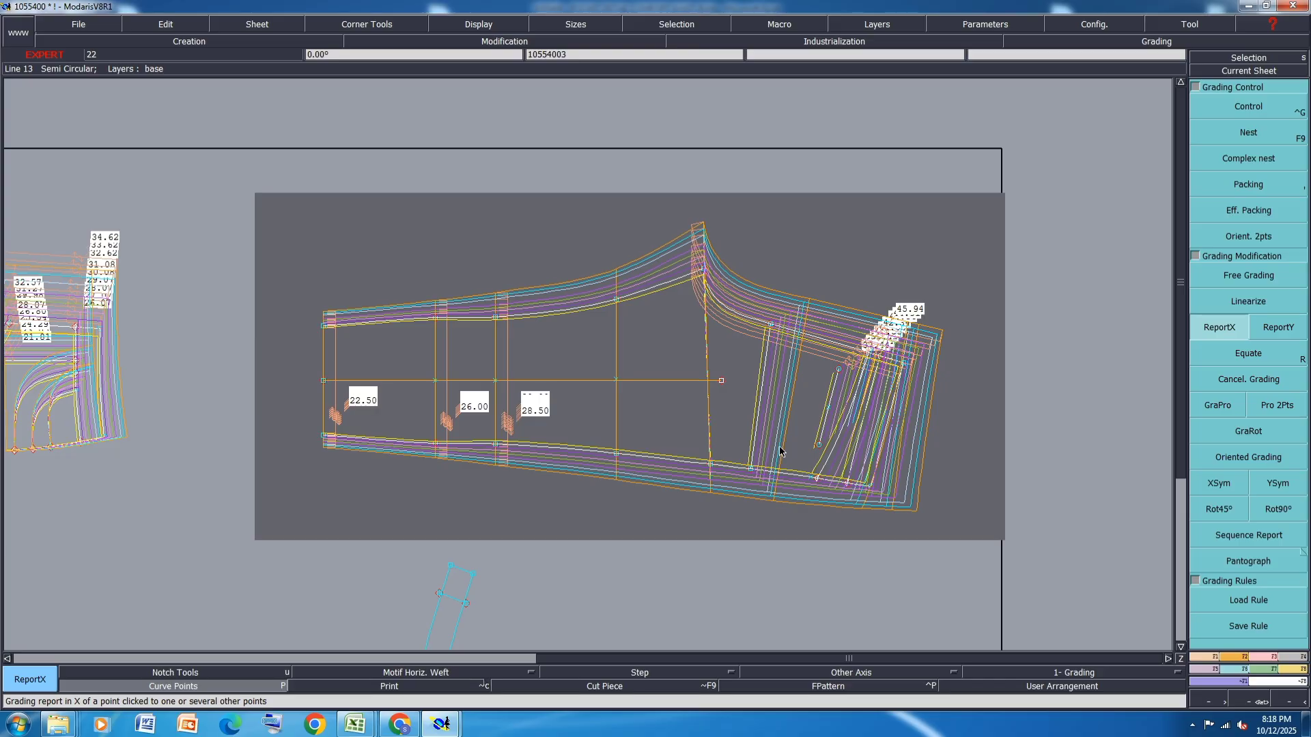
key("ctrl+s")
left_click(566, 441)
key("ctrl+a")
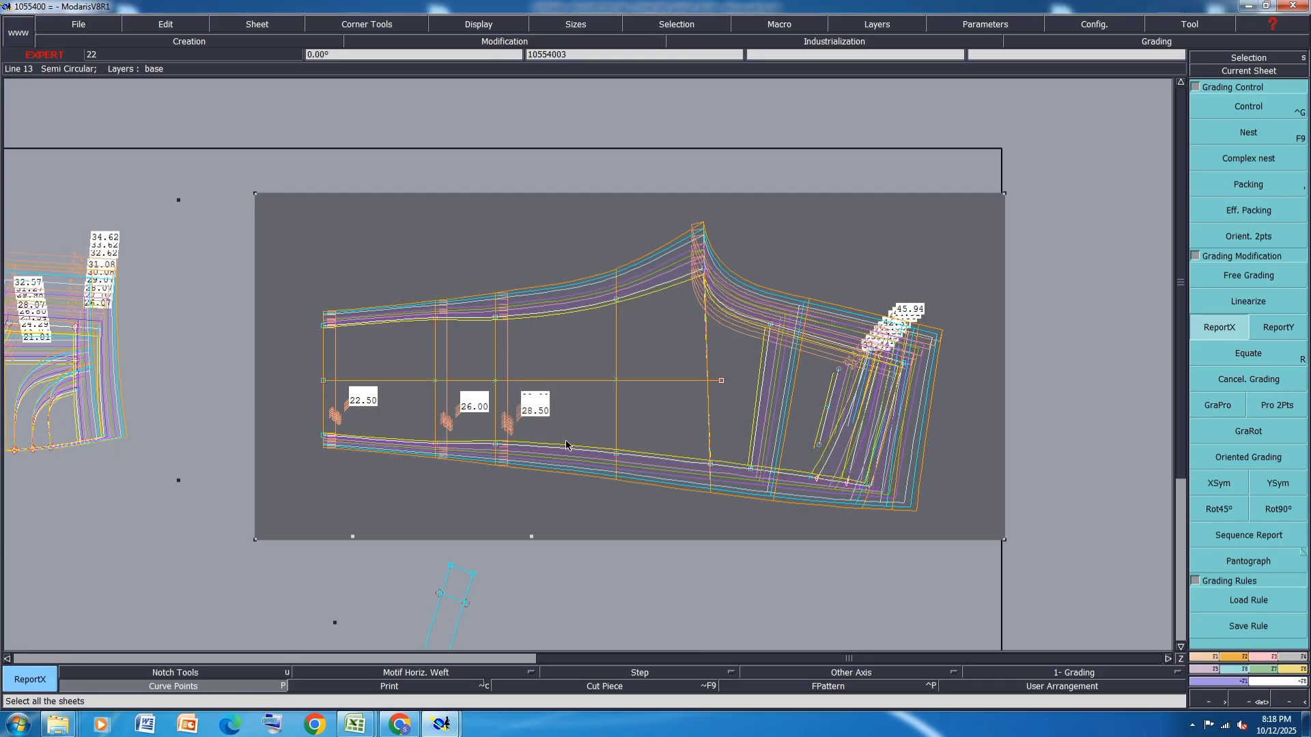
key("F9")
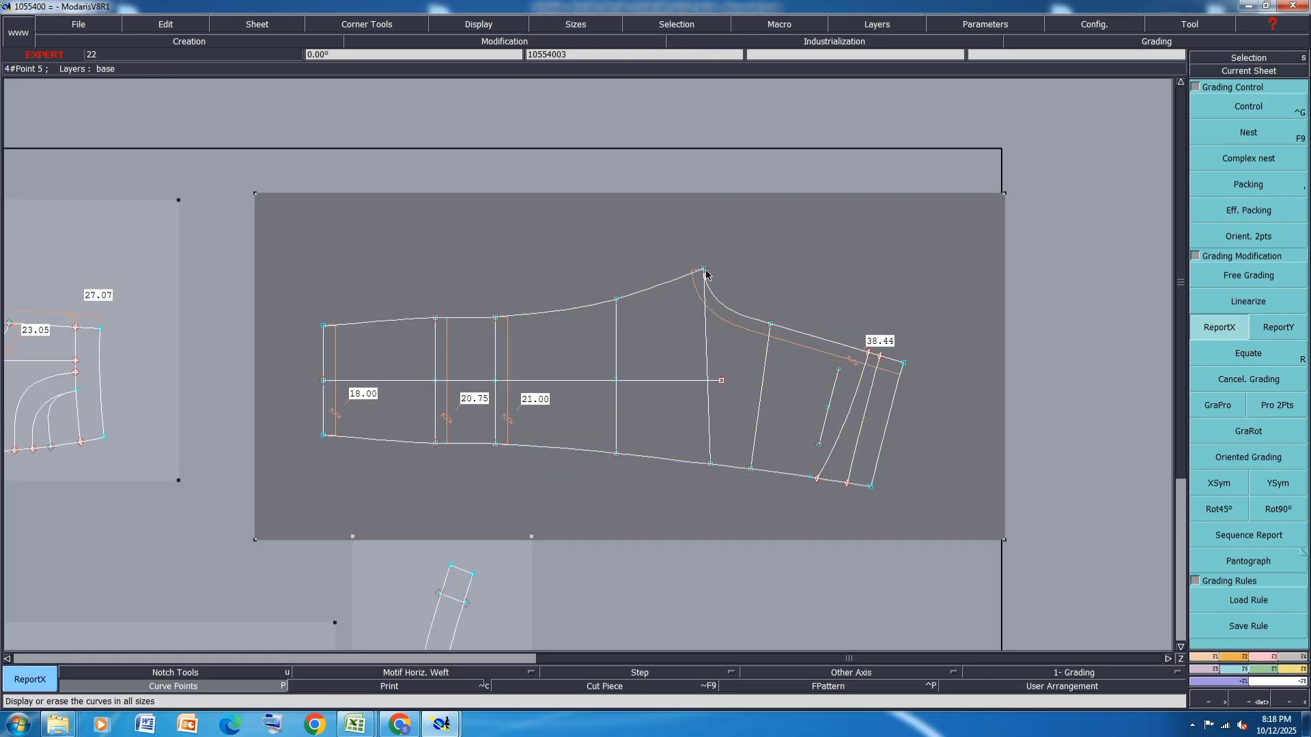
Measure the back rise from the crotch point to the seat-side waist point in all sizes, then erase the measurement table.
key("l")
left_click(705, 270)
left_click(905, 362)
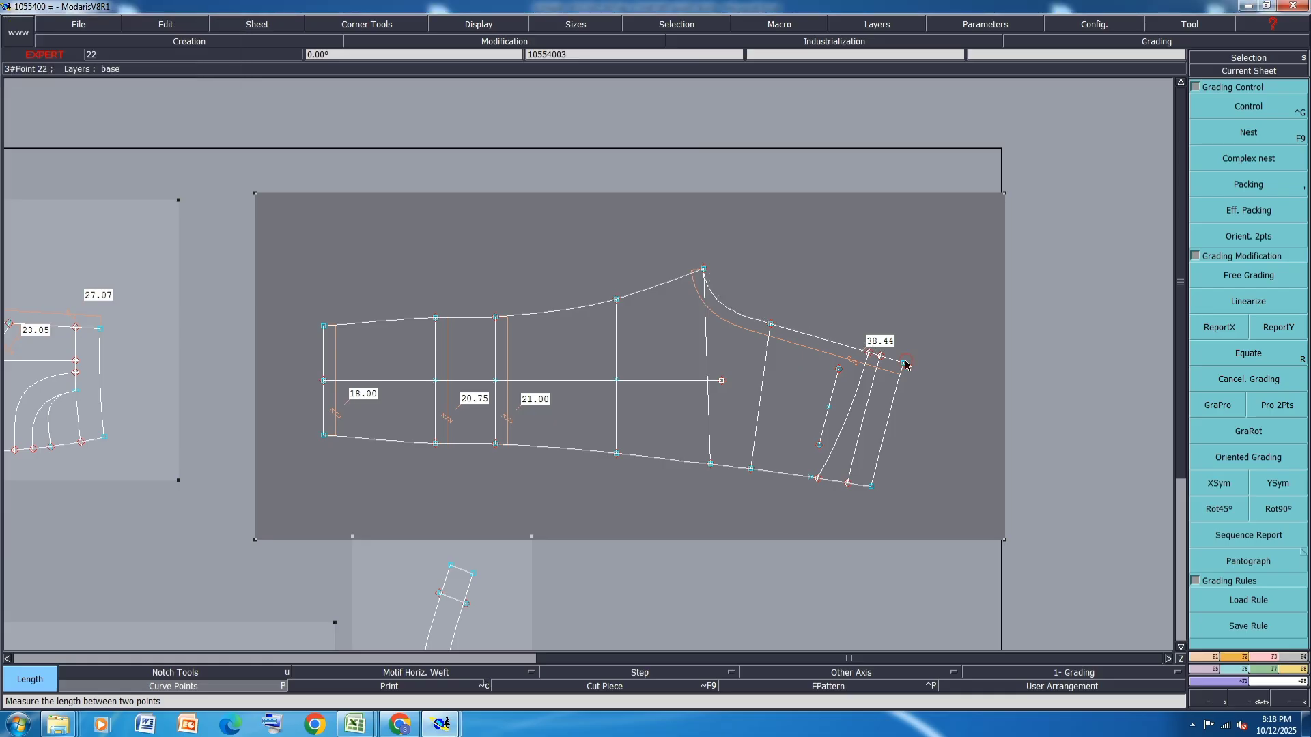
key("m")
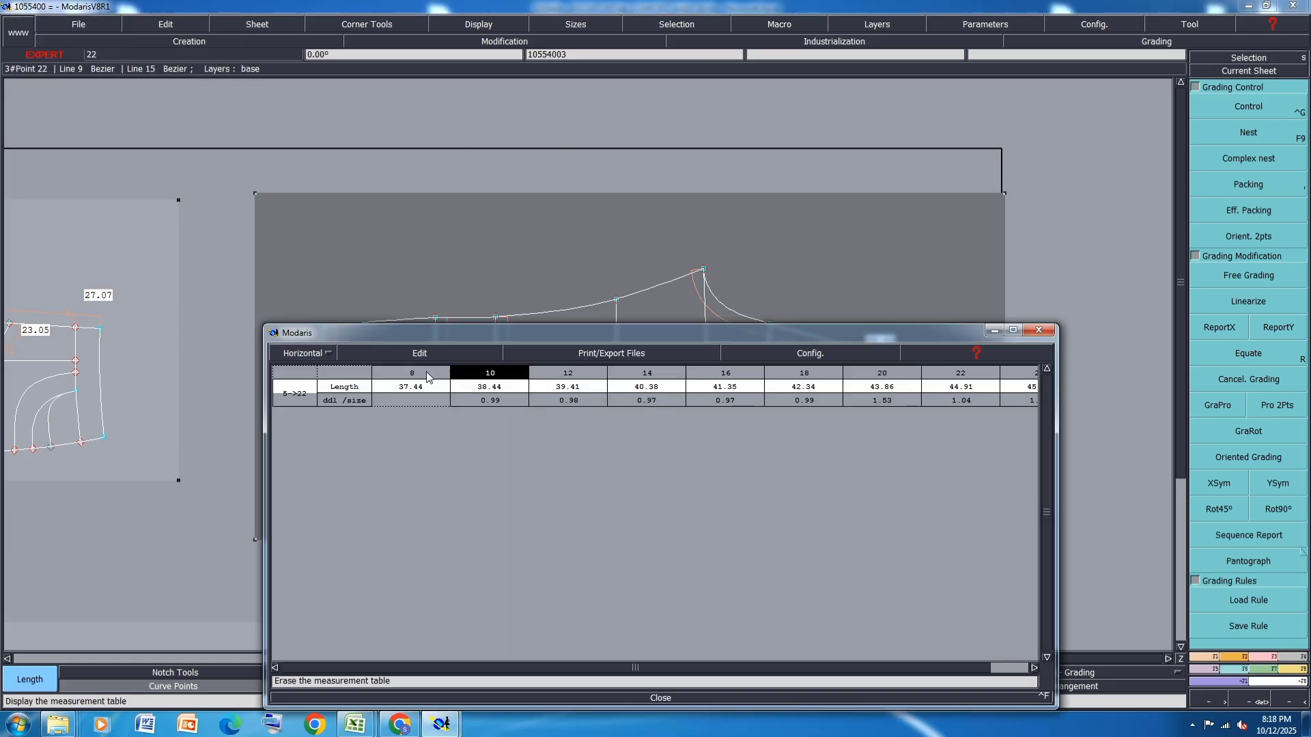
left_click(405, 354)
left_click(662, 697)
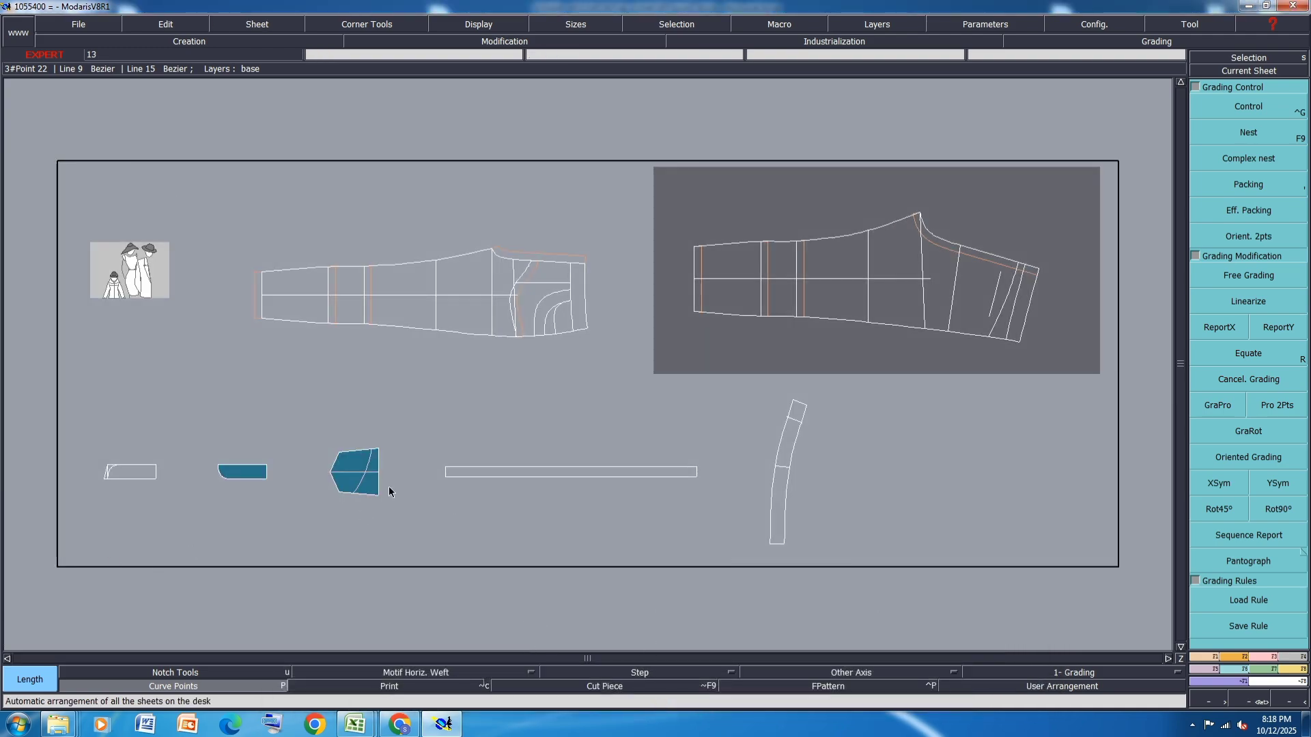
Copy the back pocket piece onto a new sheet.
scroll(380, 449, "up", 2)
key("c")
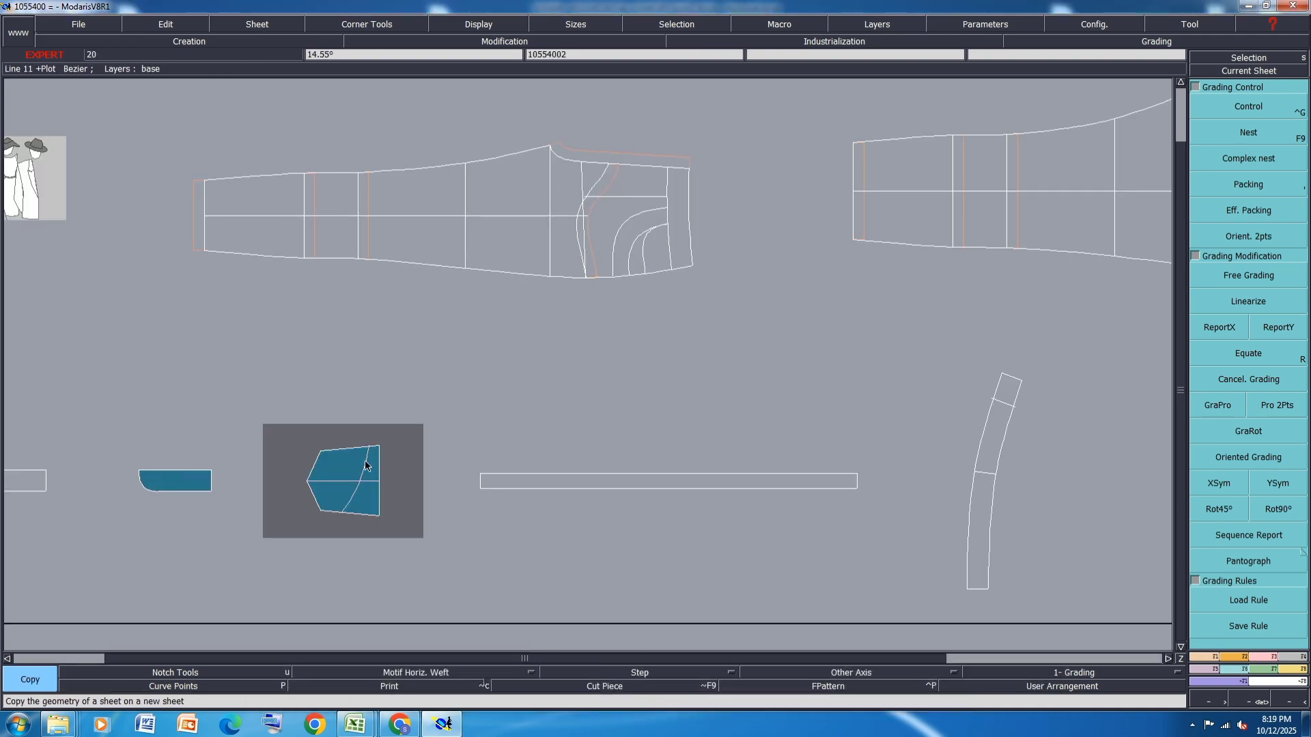
left_click(355, 466)
left_click(527, 376)
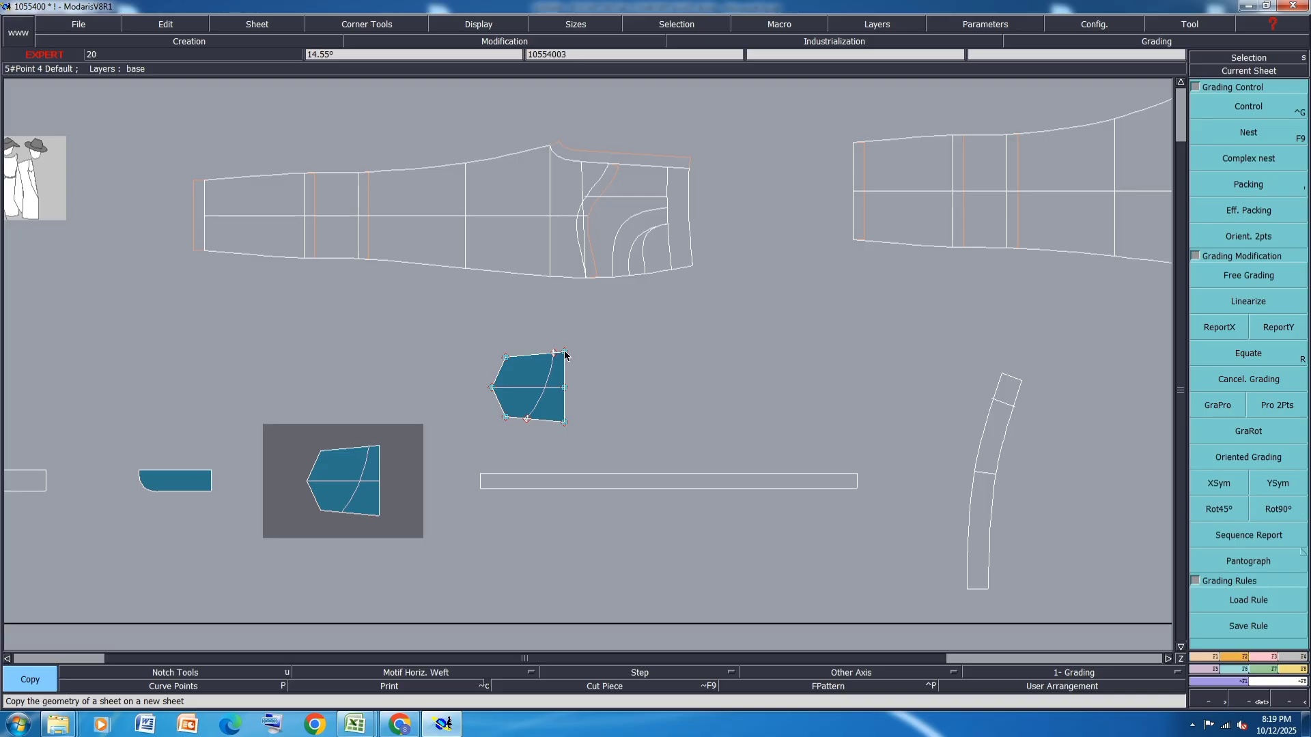
Marry the copied pocket's upper corner to the pocket line's seat-side end and pivot its opening edge onto the line.
key("m")
scroll(283, 414, "down", 5)
scroll(389, 385, "up", 6)
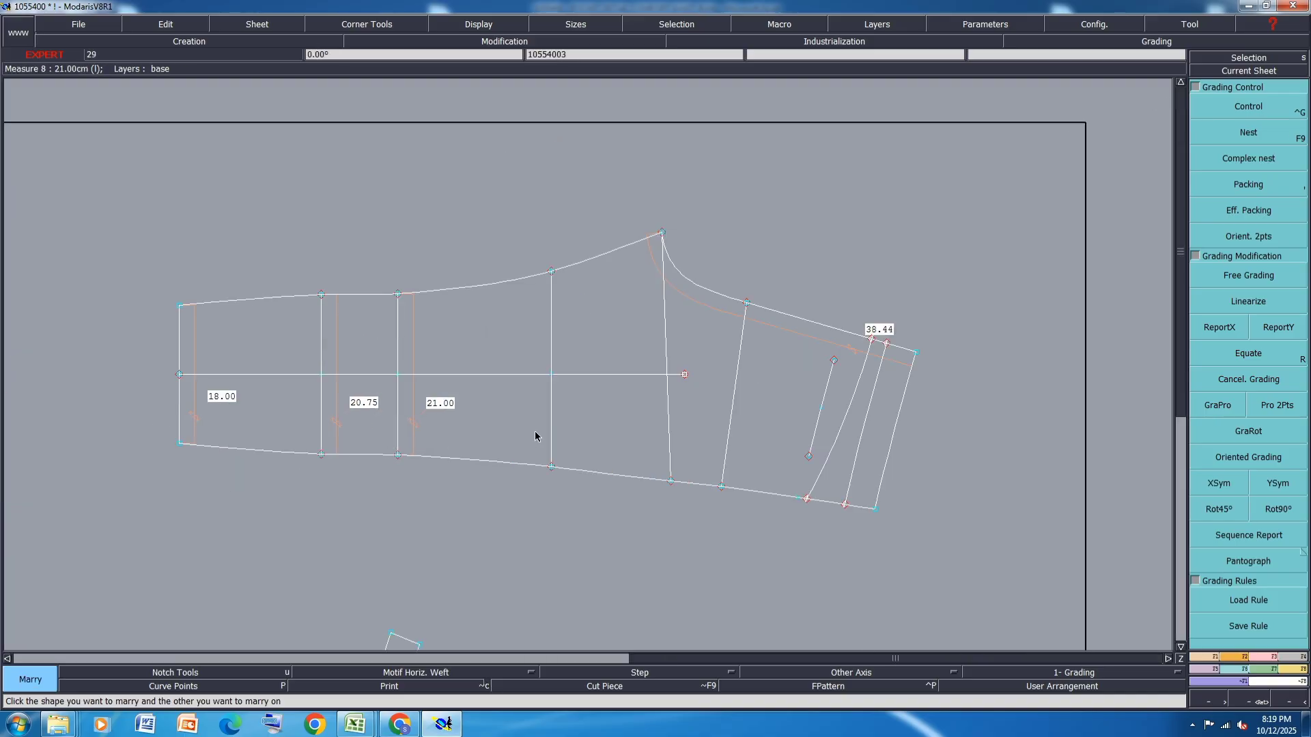
left_click(834, 360)
left_click(834, 361)
scroll(801, 467, "up", 2)
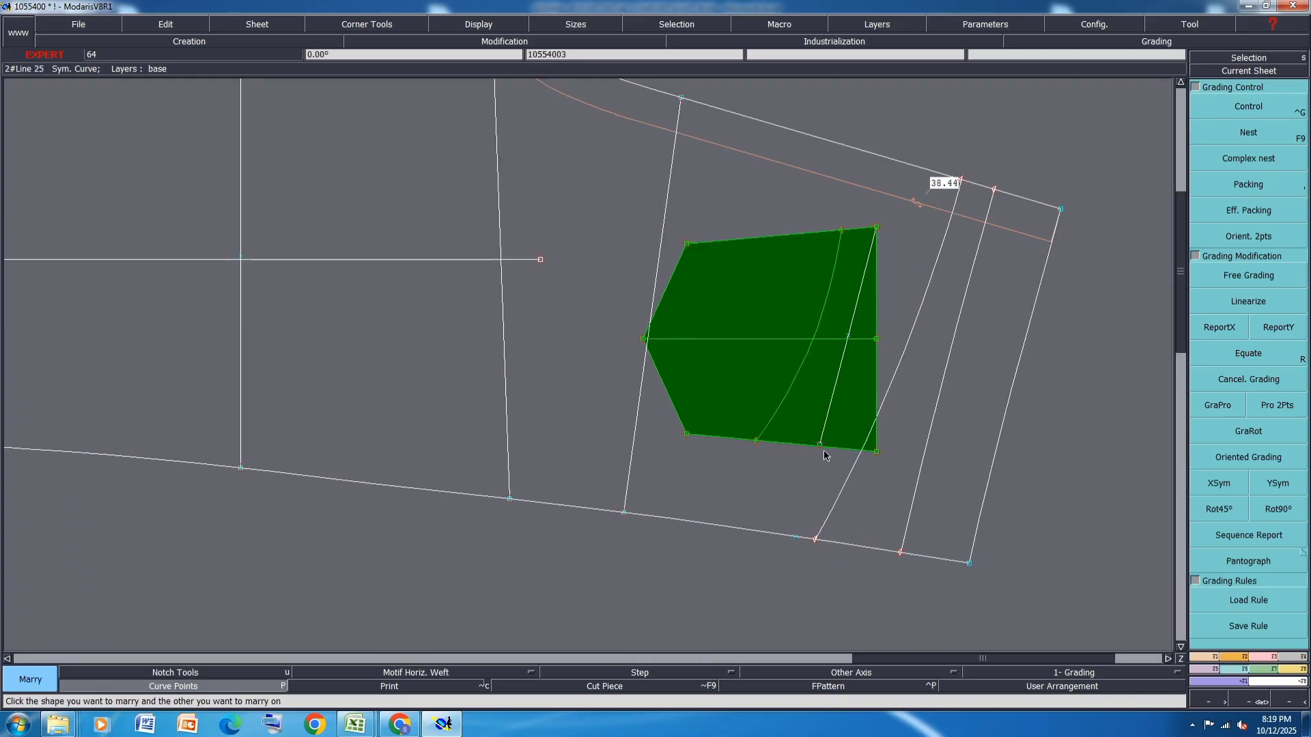
left_click(877, 452)
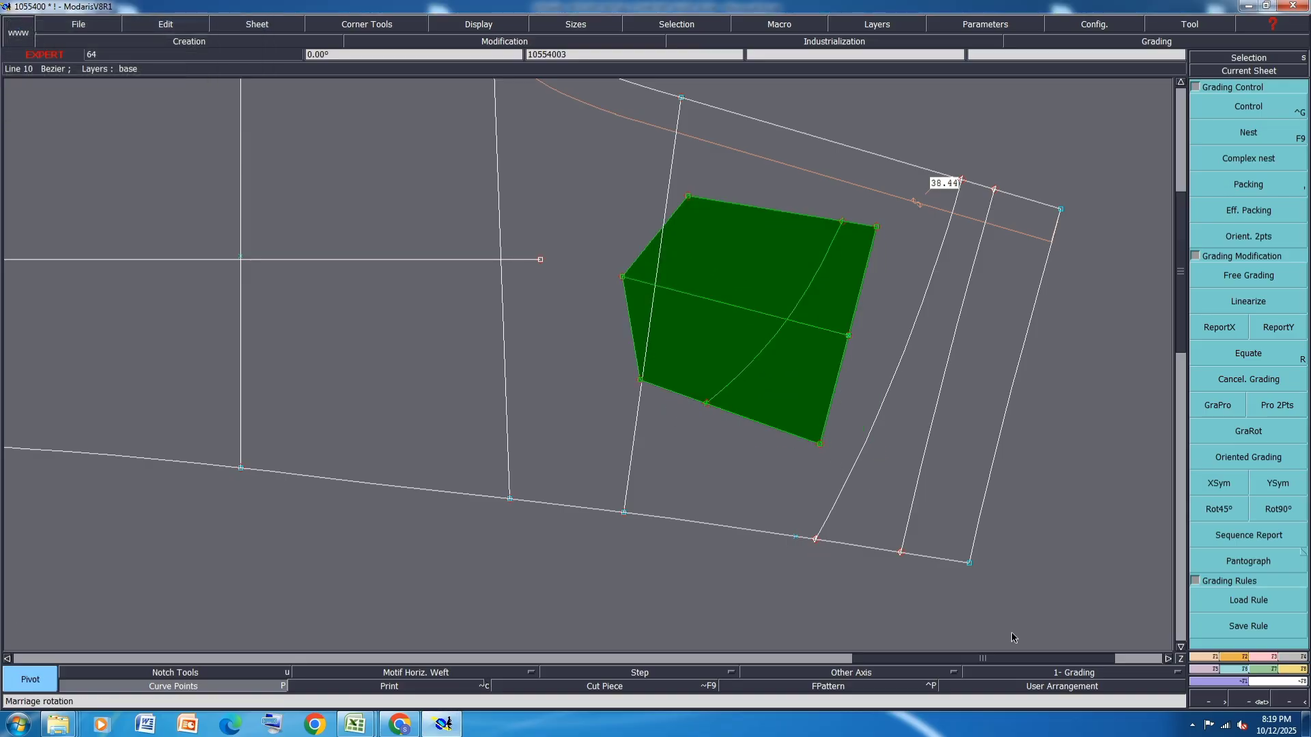
Duplicate the married pocket's outline and internal lines in place onto the back leg with offset values of 0 and 0.
left_click(1219, 658)
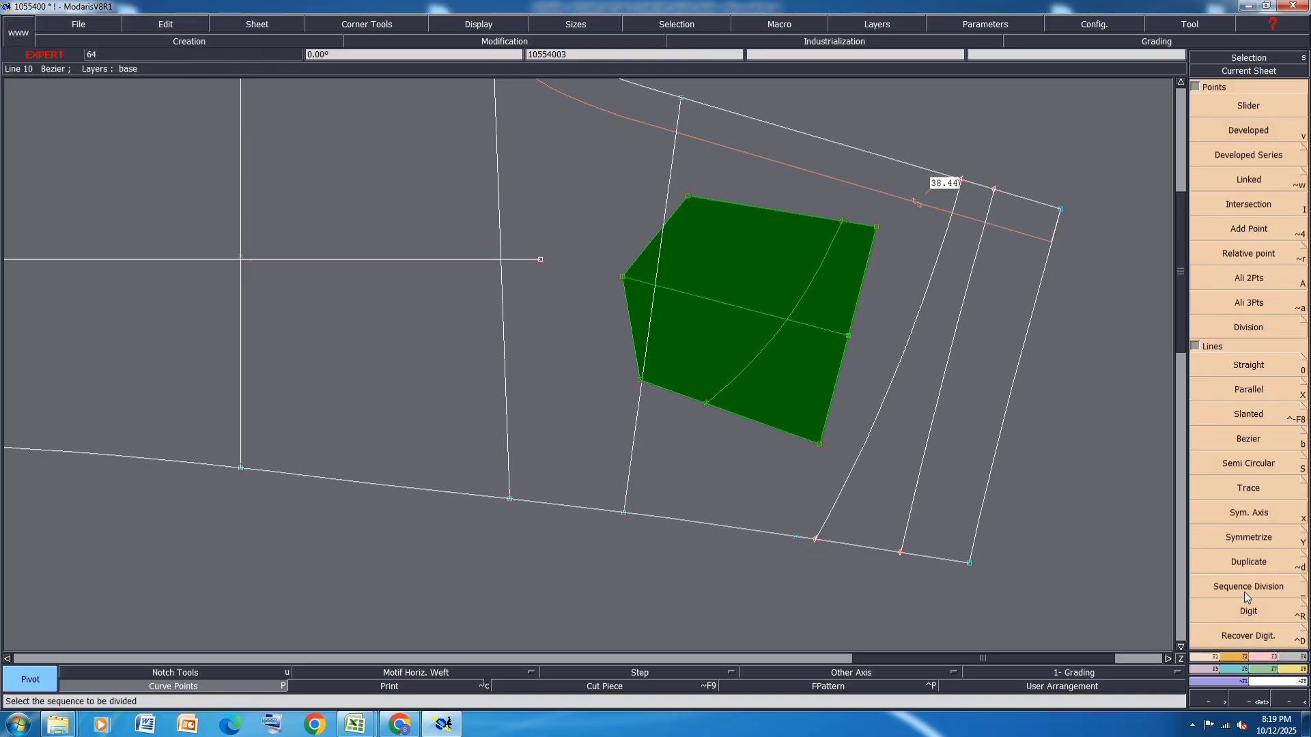
left_click(1255, 559)
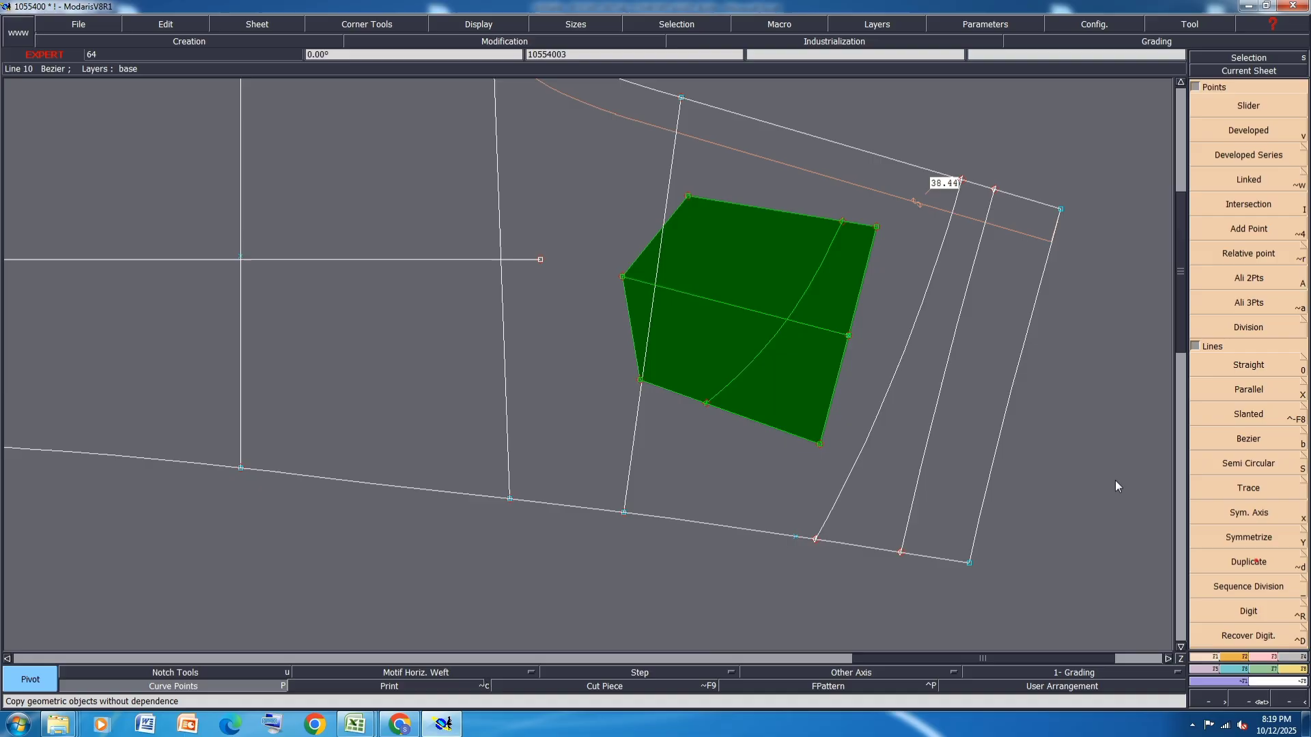
left_click(731, 344)
type("0")
key("Down")
type("0")
key("Return")
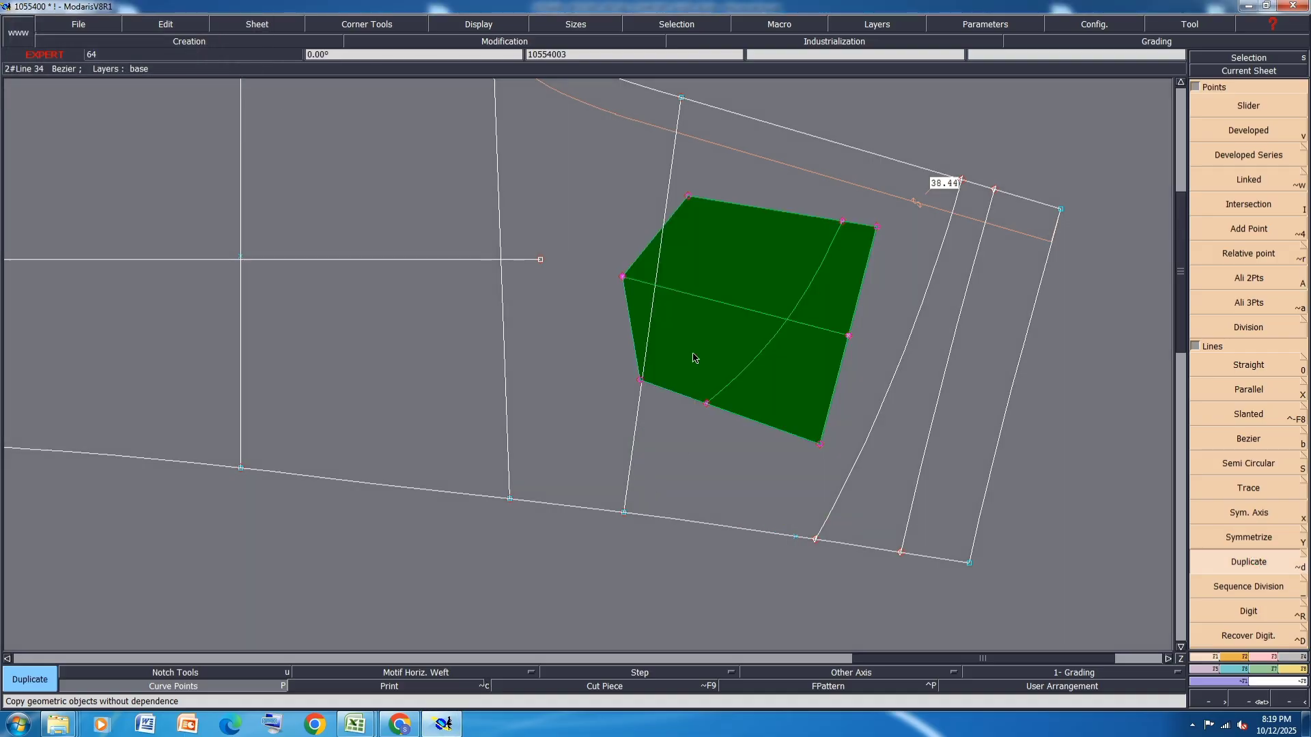
Divorce the pocket sheet from the back leg and display the back leg with its duplicated pocket in all sizes.
key("d")
left_click(692, 353)
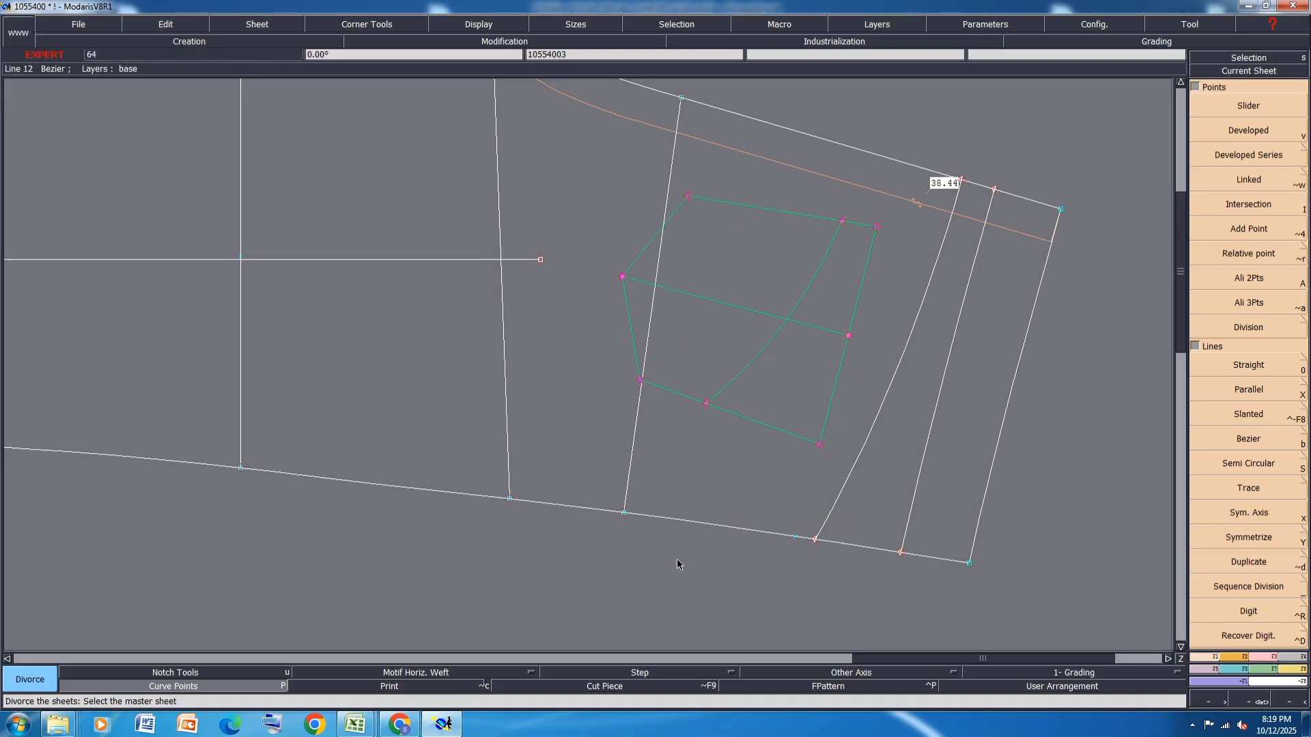
left_click(669, 581)
key("F10")
scroll(731, 420, "down", 1)
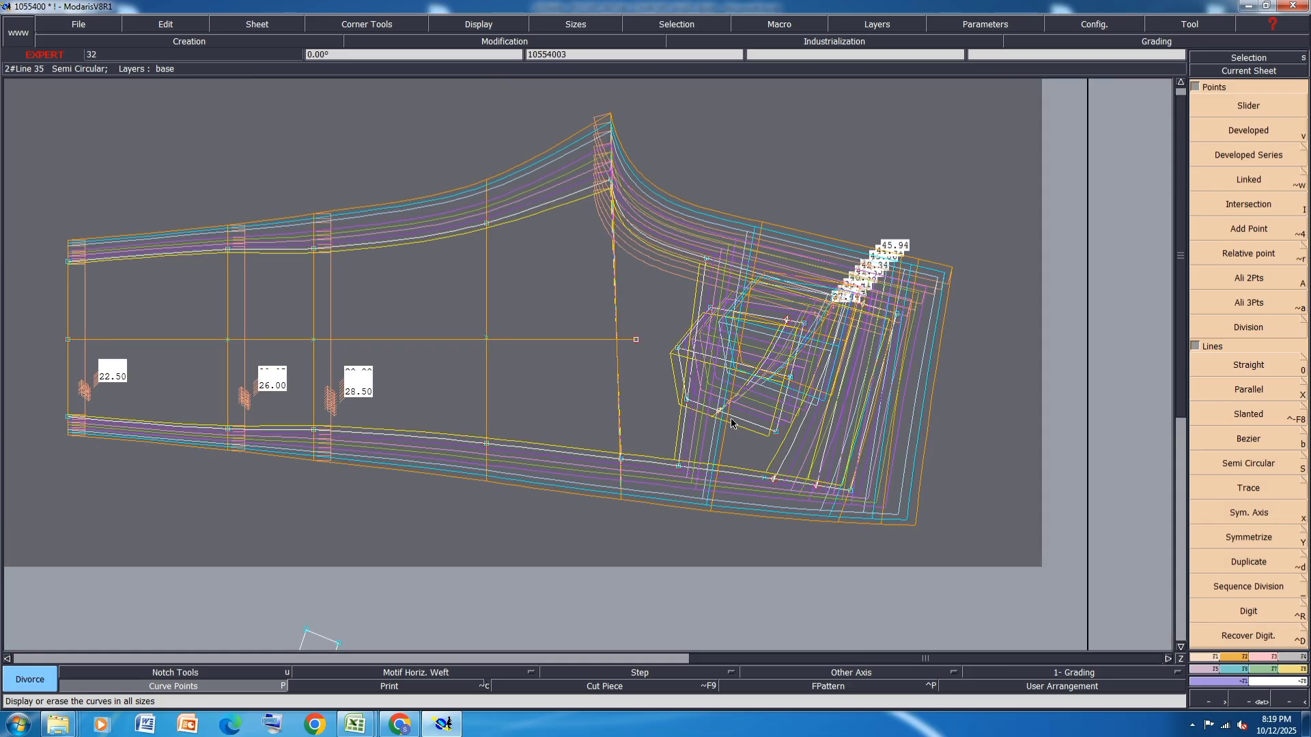
key("7")
key("8")
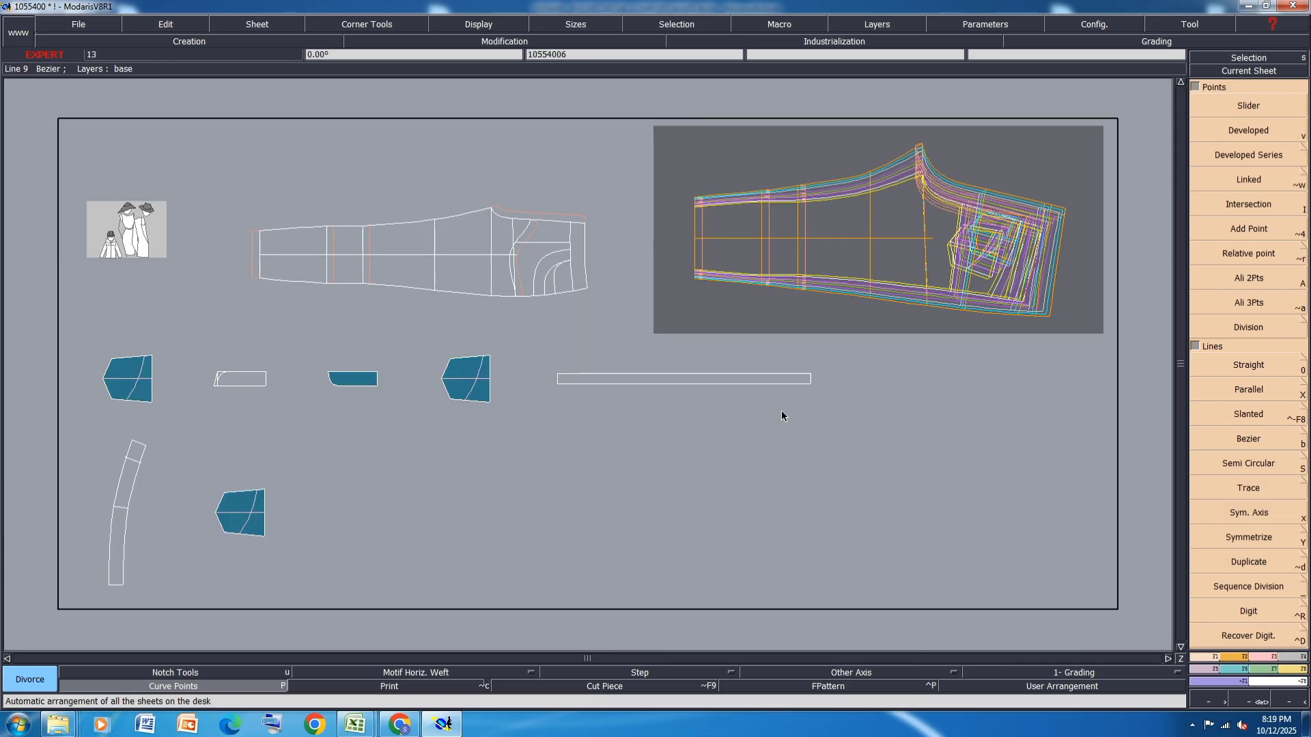
Save the model and delete the extra back pocket sheet beside the small pocket pieces.
key("ctrl+s")
left_click(557, 437)
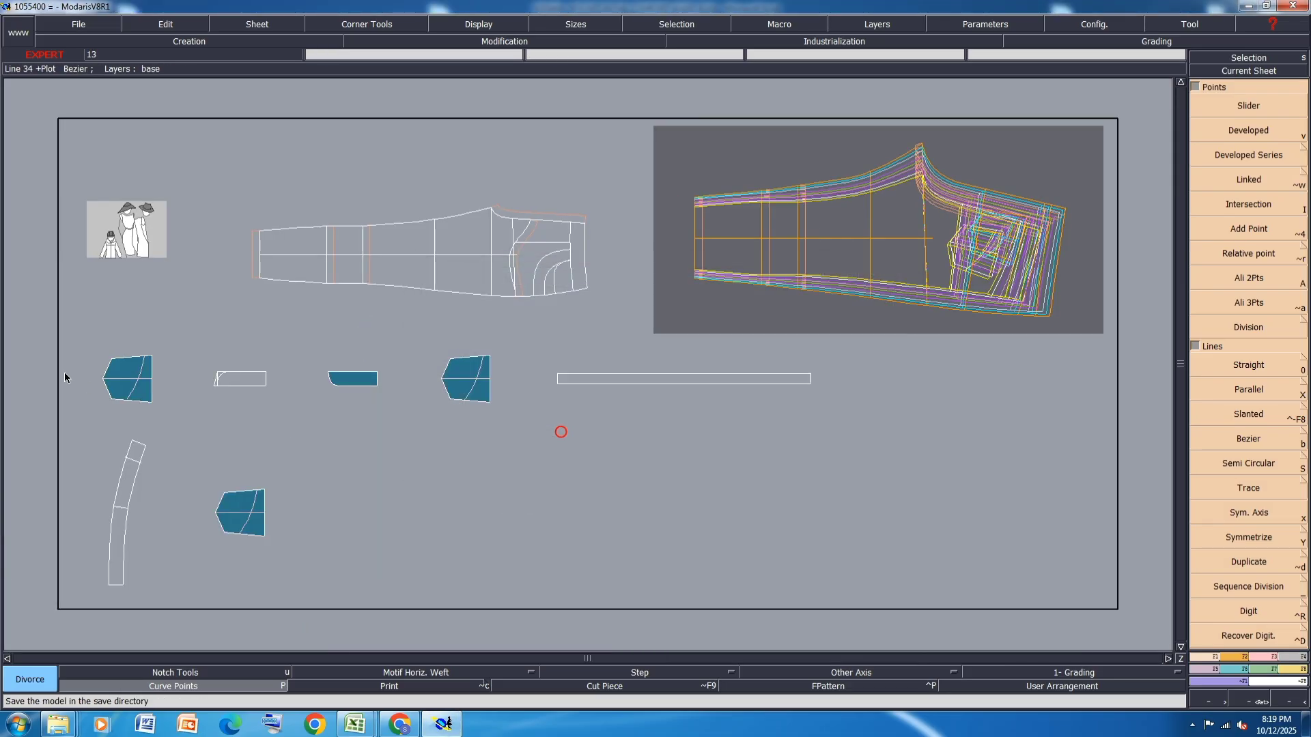
key("Delete")
left_click(138, 397)
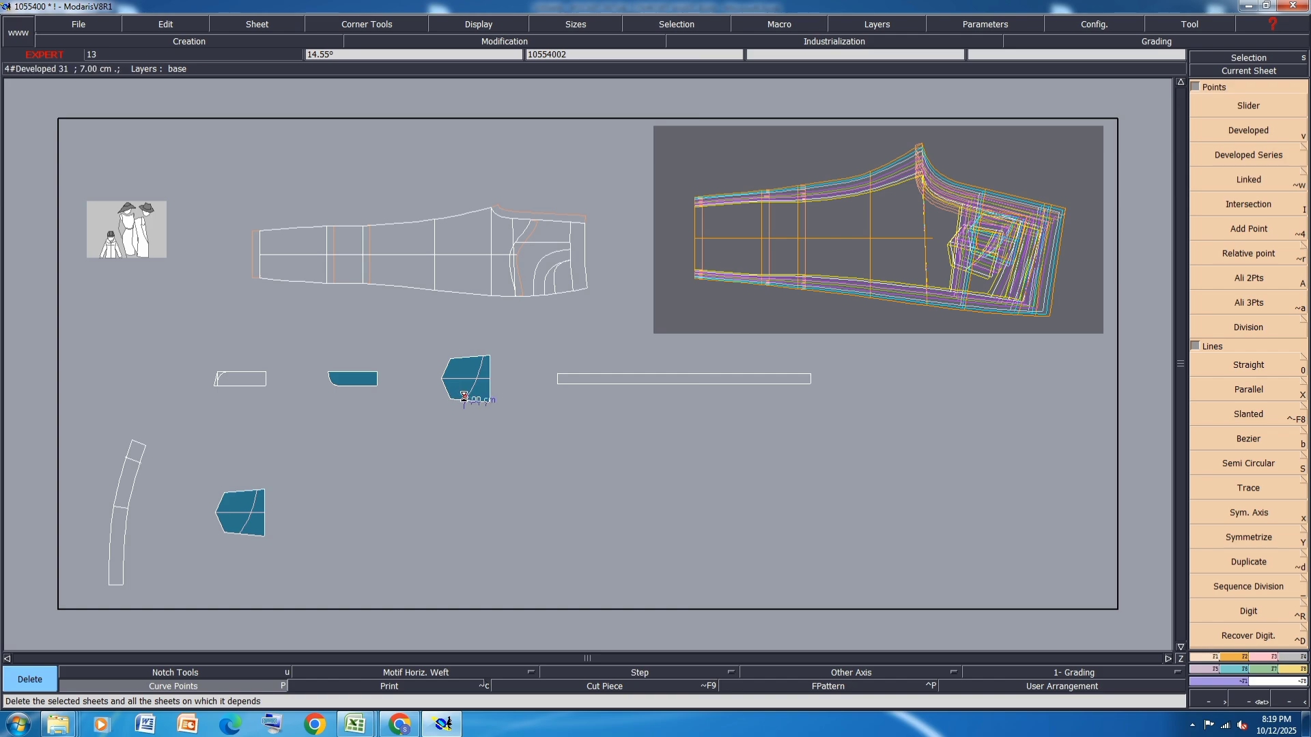
Delete the upper of the two duplicate pocket sheets and automatically arrange the remaining sheets.
left_click(465, 393)
key("Delete")
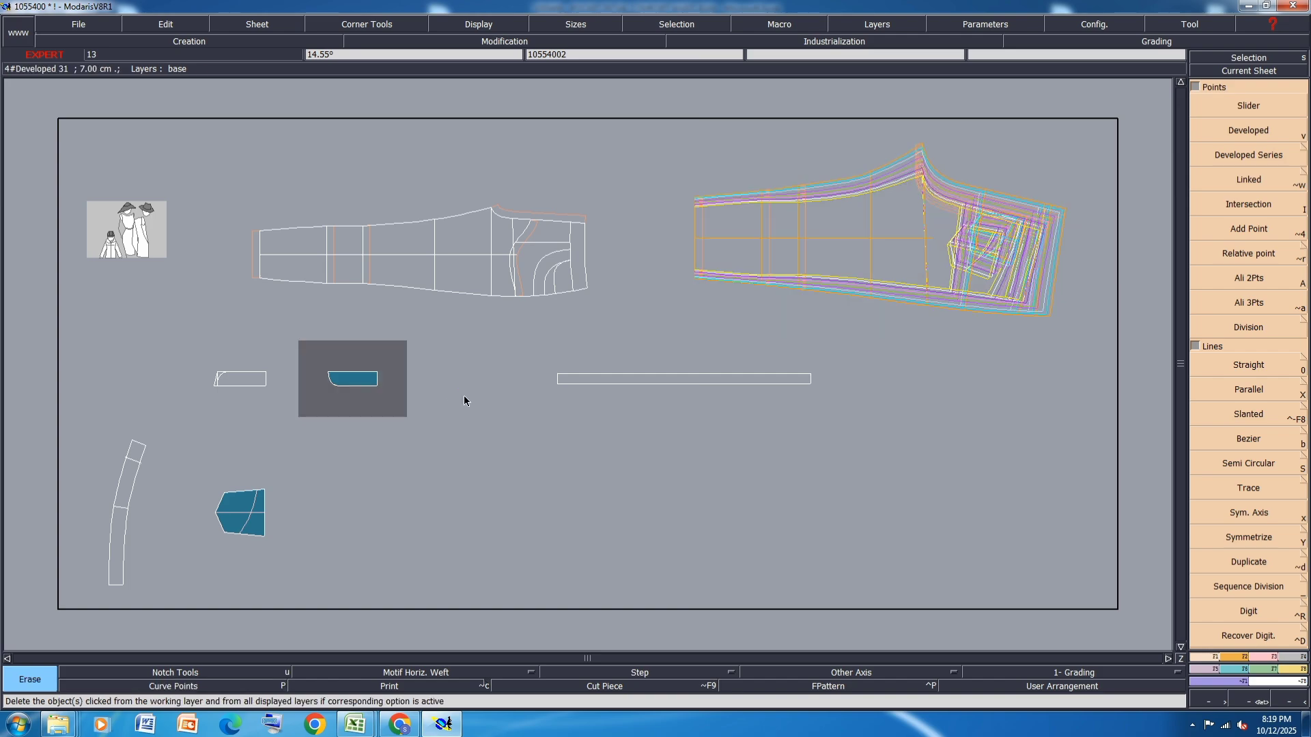
key("8")
key("j")
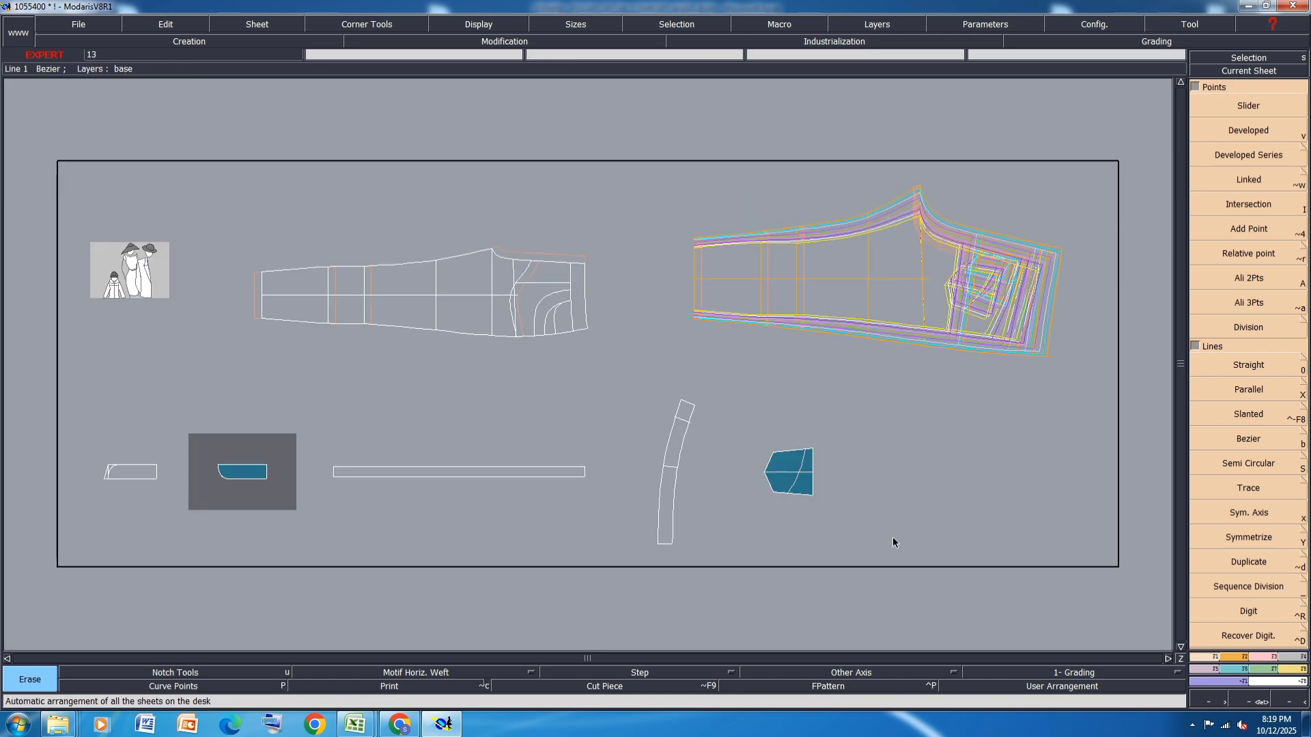
Save the model, overwriting the existing file, and display all graded sizes on every sheet.
key("ctrl+s")
left_click(555, 438)
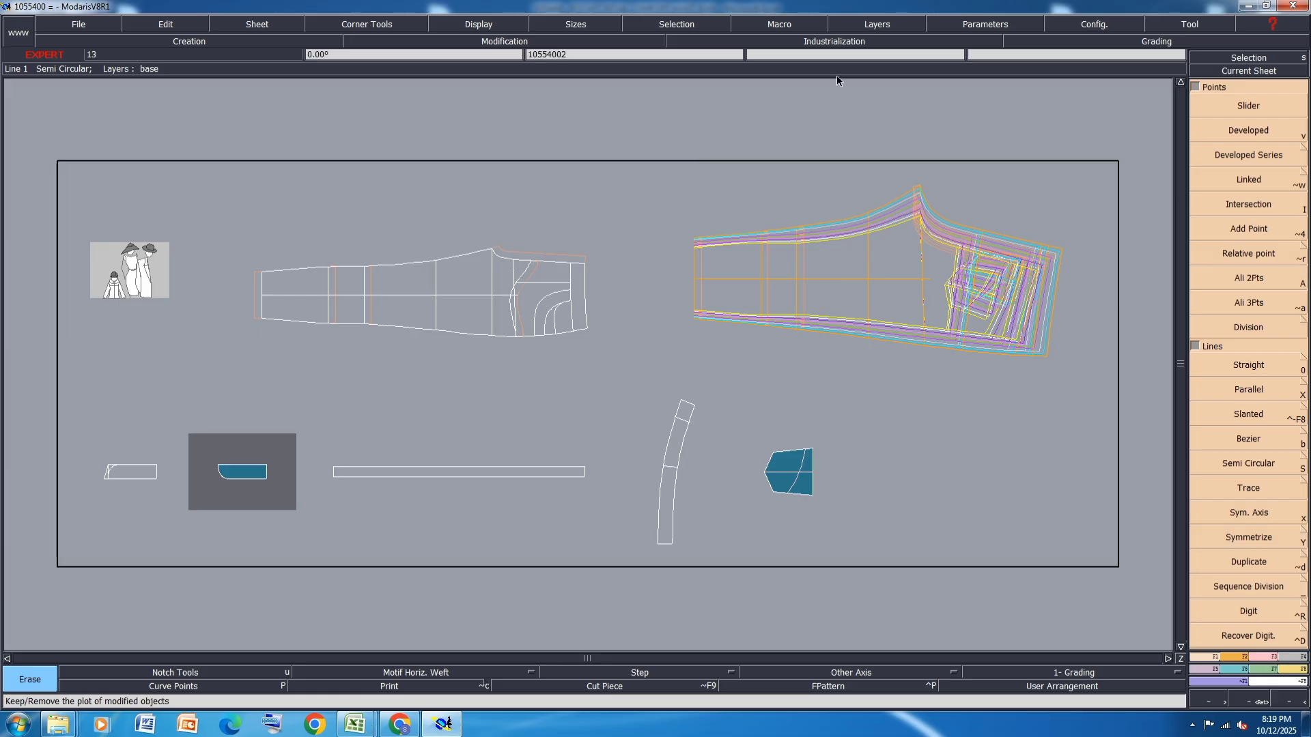
key("b")
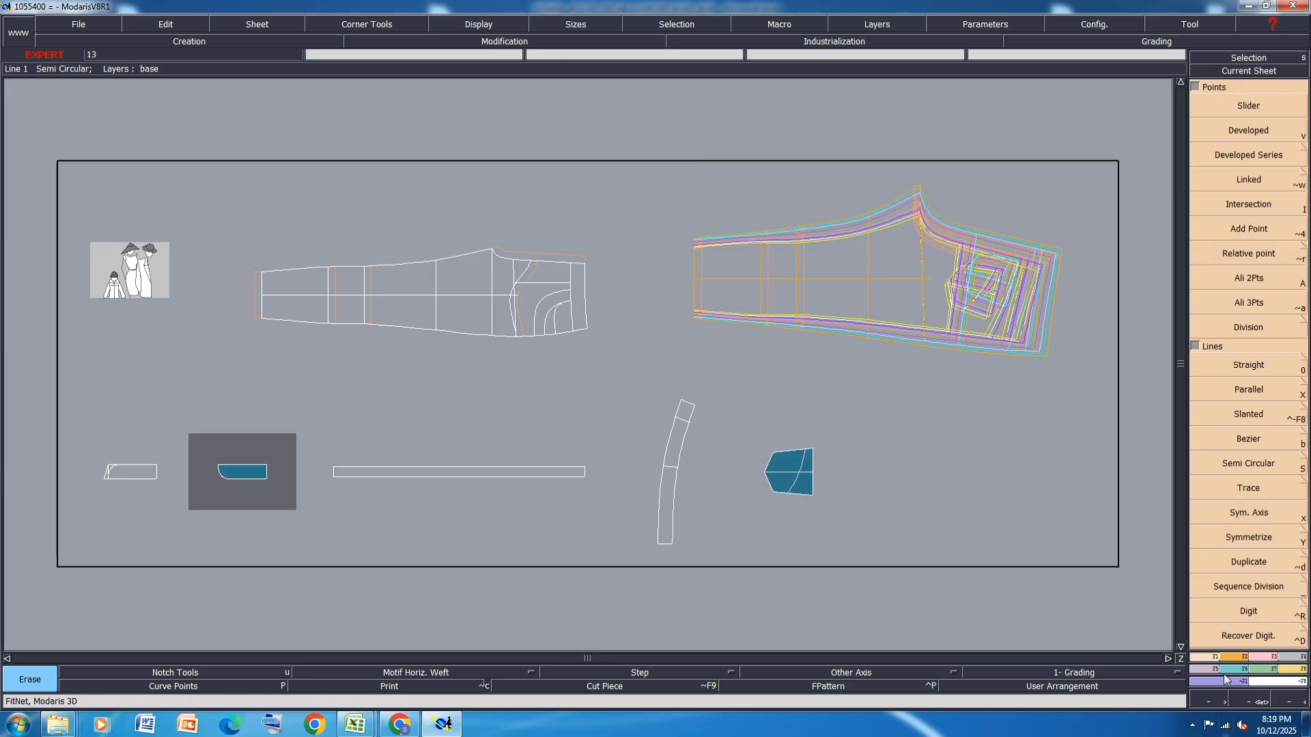
left_click(1296, 657)
key("ctrl+a")
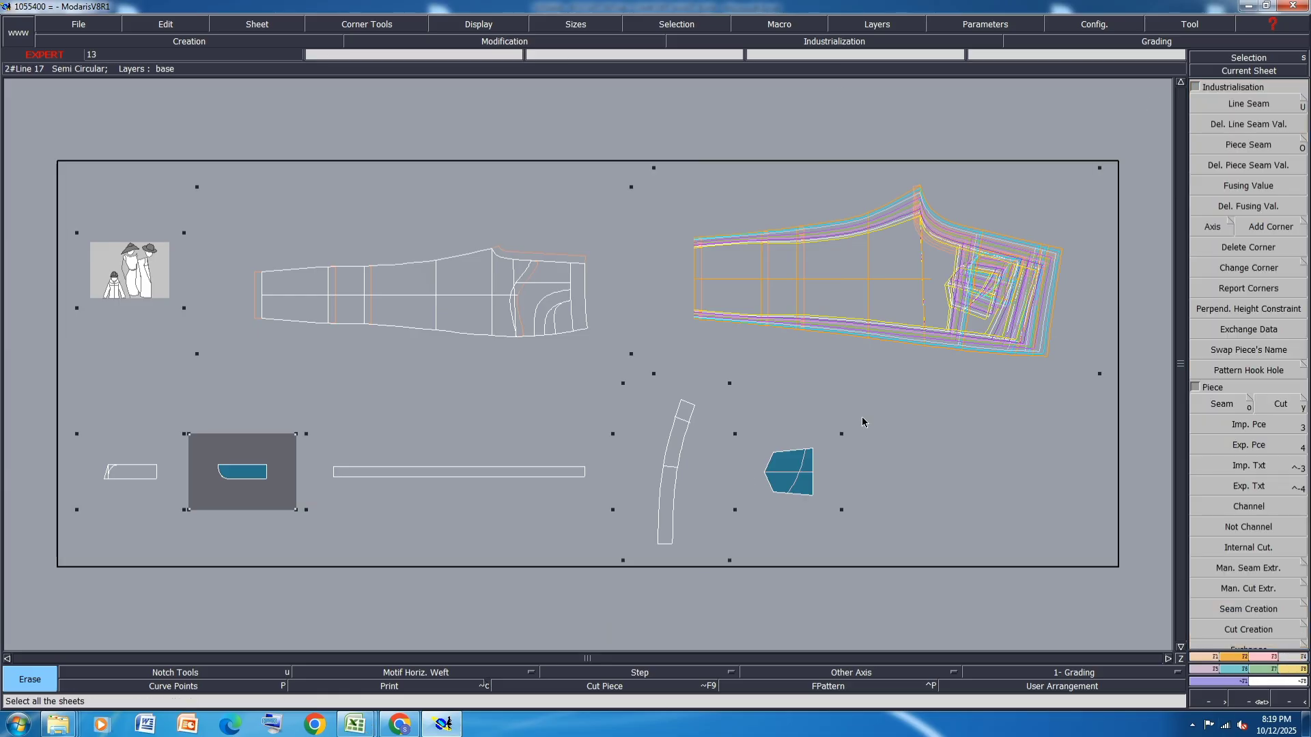
key("F5")
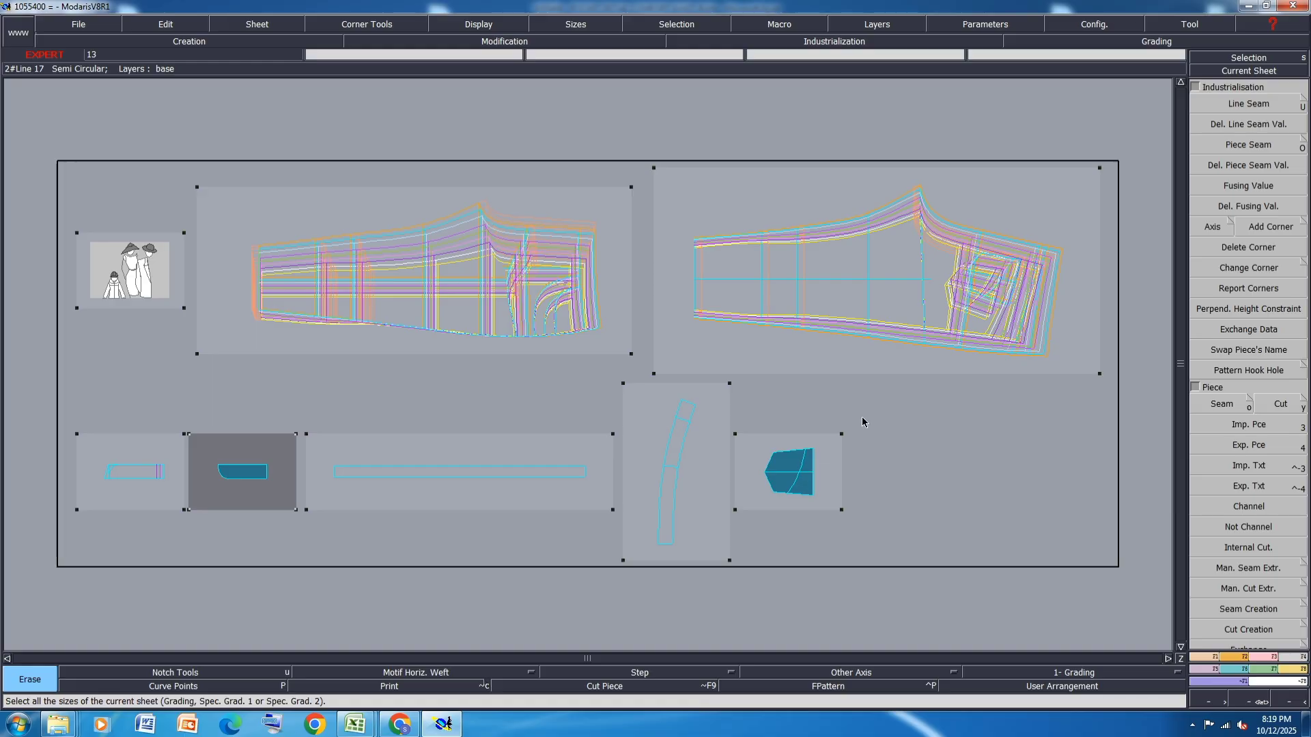
Pack the front trouser's size nest on the lower corner of its waist edge.
left_click(1241, 425)
key("4")
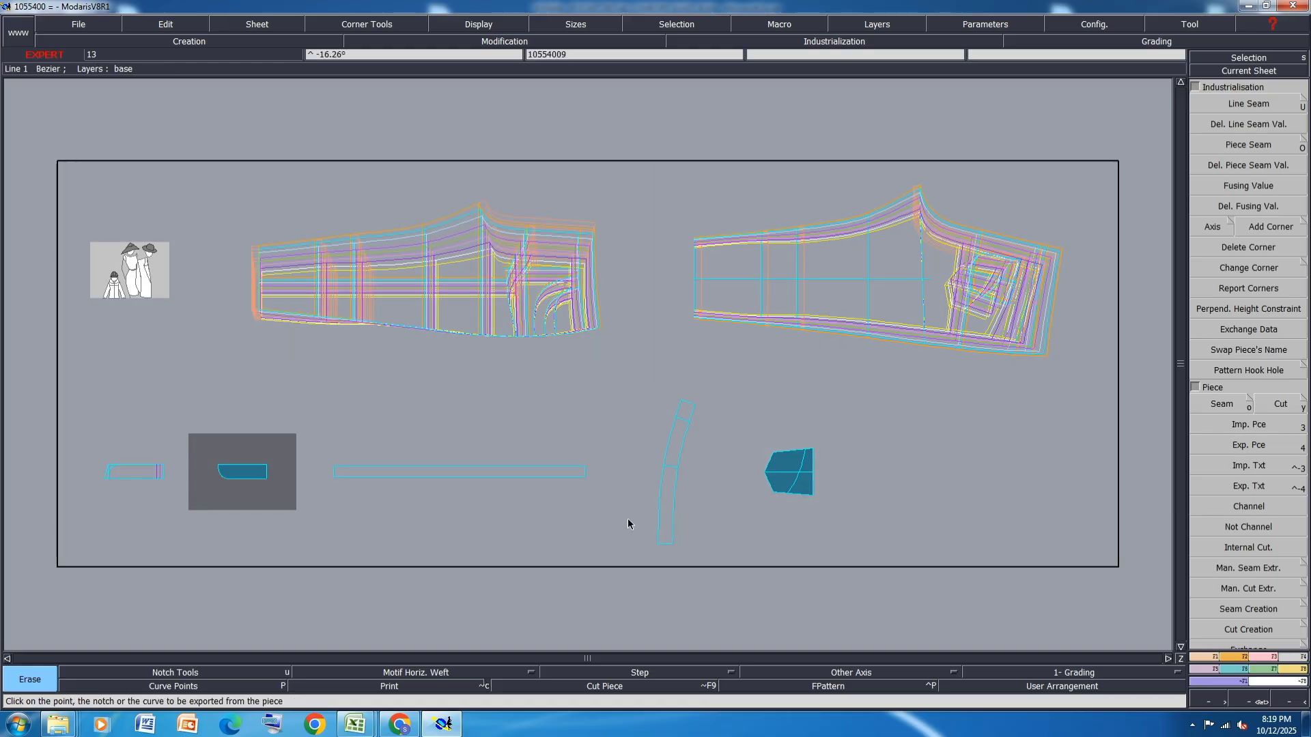
scroll(680, 514, "up", 3)
scroll(676, 520, "up", 3)
scroll(649, 437, "down", 5)
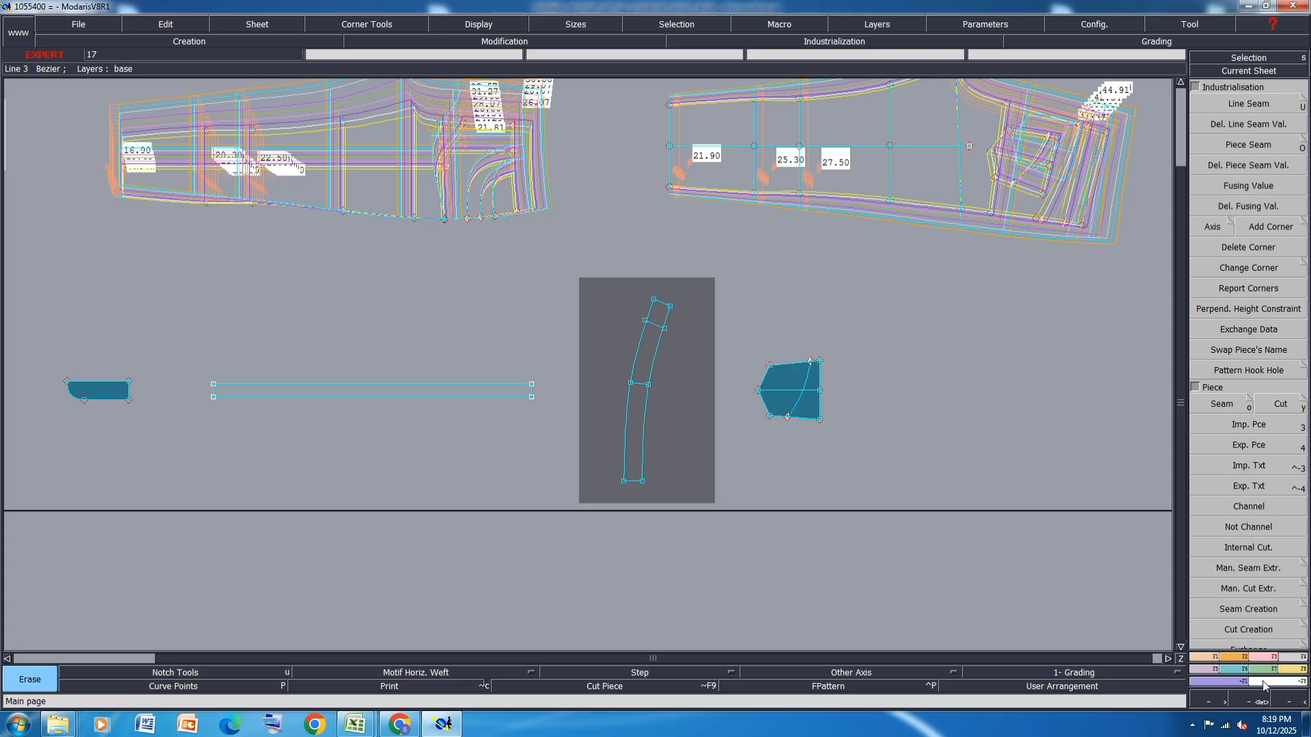
left_click(1277, 328)
left_click(1278, 328)
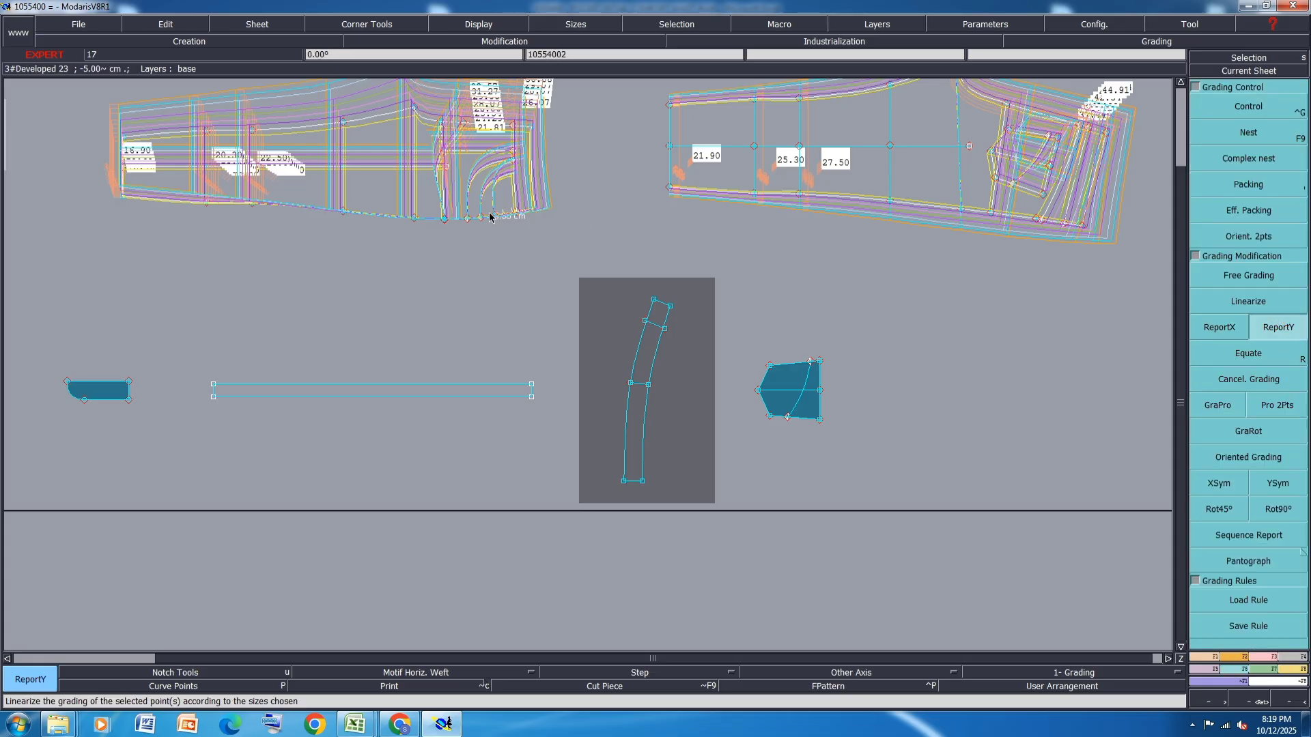
scroll(489, 218, "down", 2)
left_click(1248, 184)
scroll(512, 240, "up", 3)
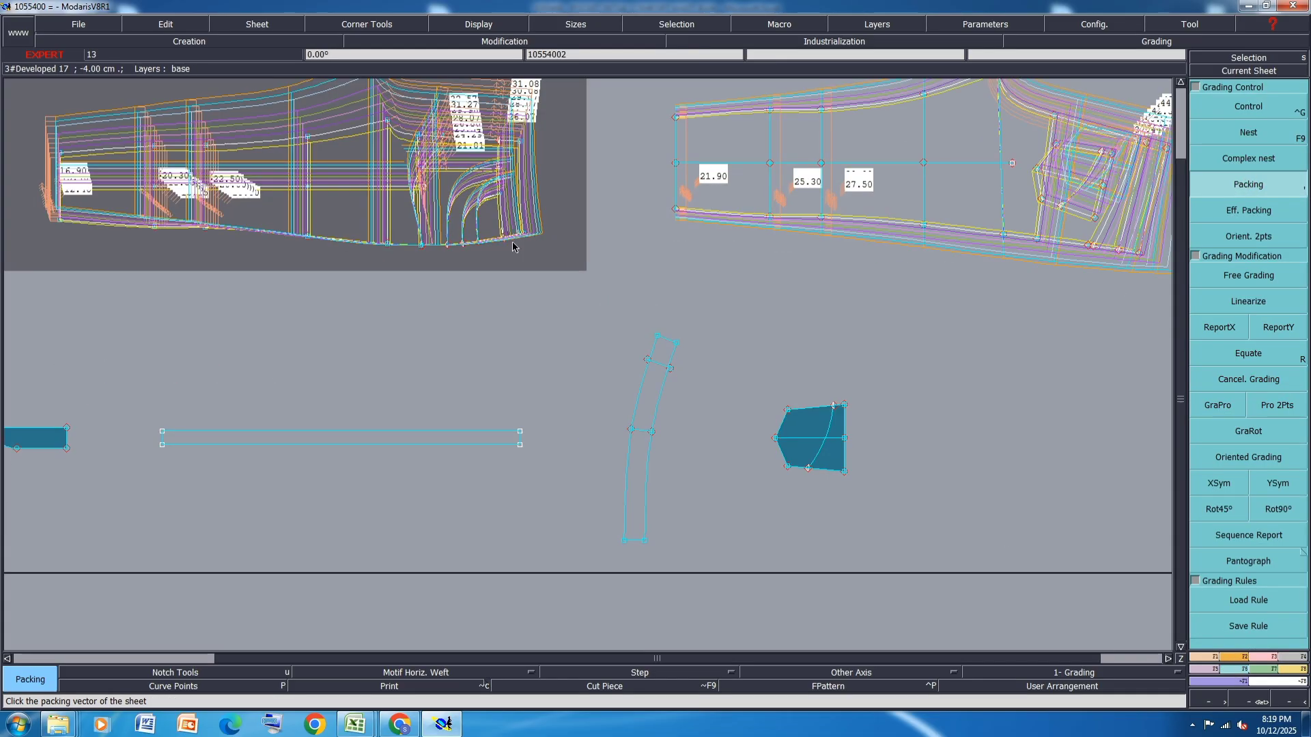
scroll(463, 305, "down", 2)
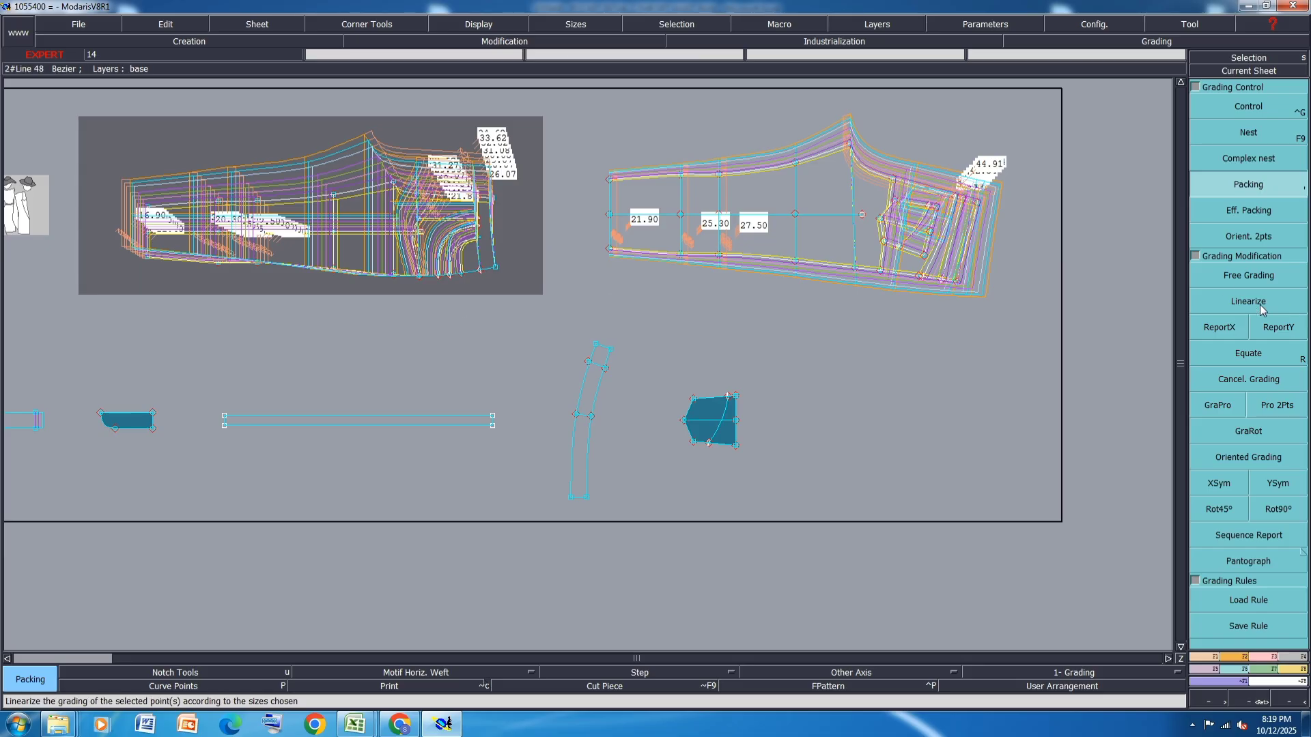
Report the front trouser's Y grading to the curved waistband's two middle seam points and pack the waistband nest on that seam.
left_click(1278, 328)
scroll(588, 416, "up", 4)
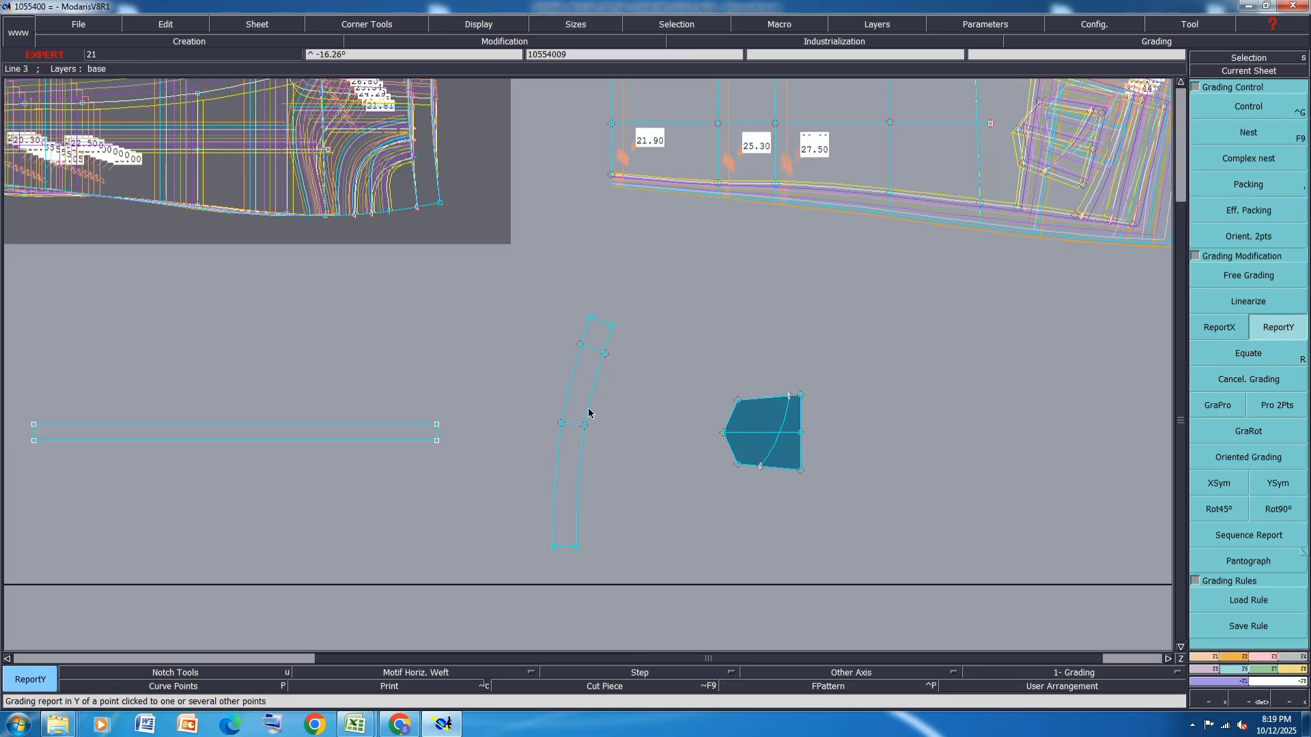
left_click(580, 434)
left_click(550, 430)
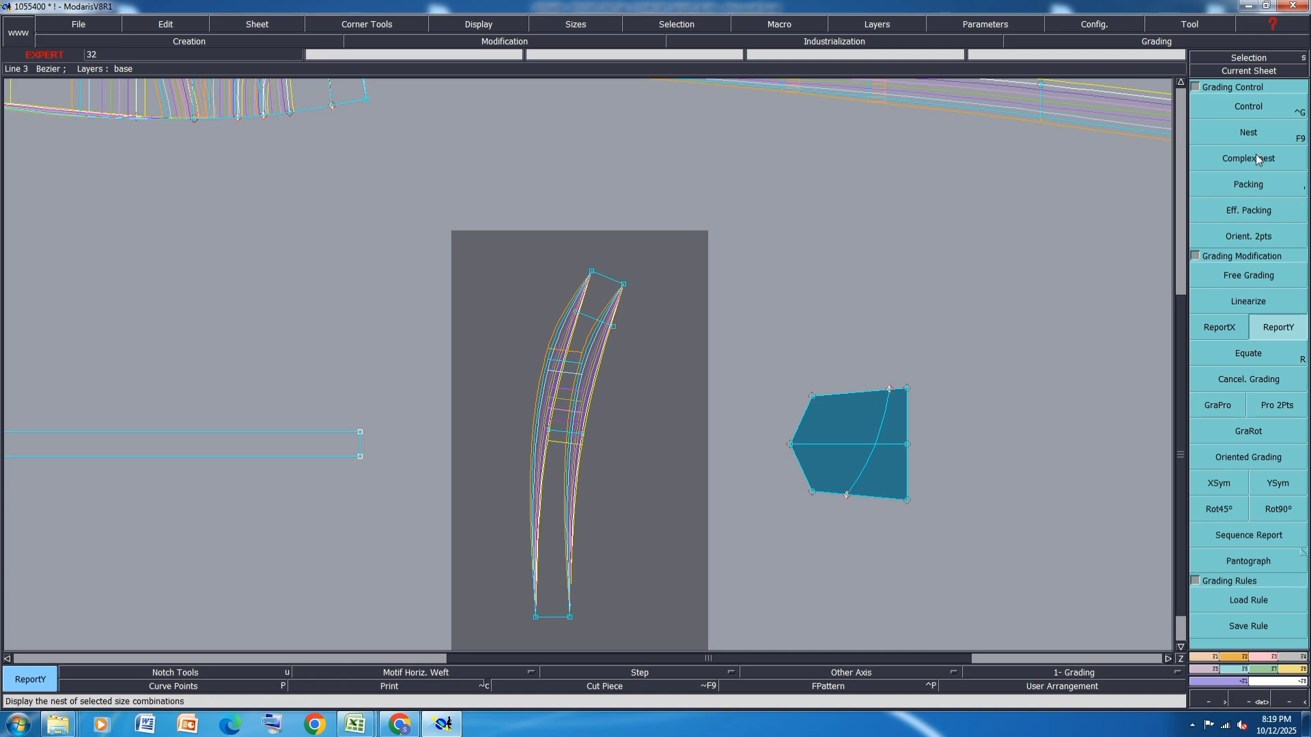
left_click(1257, 181)
left_click(599, 481)
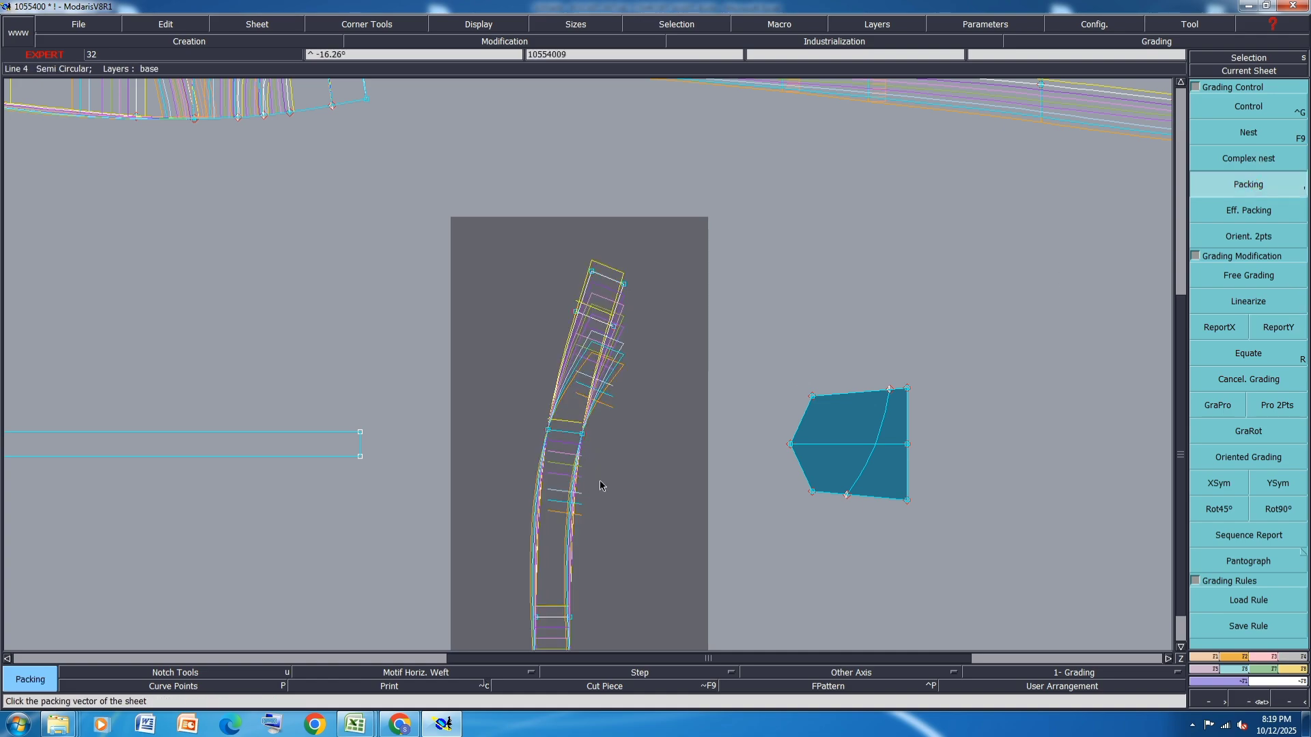
scroll(599, 481, "down", 3)
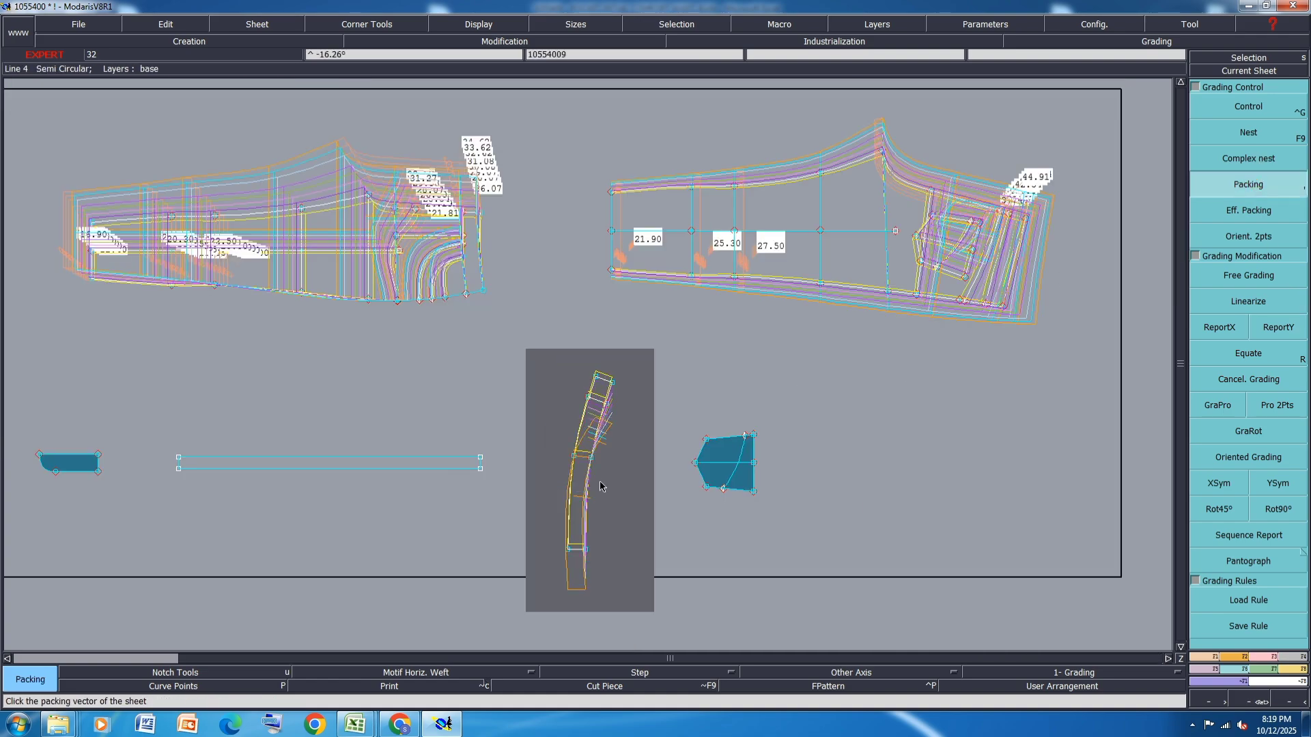
Report the front trouser's Y grading to the waistband's upper end corners and copy the grading to the adjacent seam points.
left_click(1278, 329)
scroll(565, 377, "up", 1)
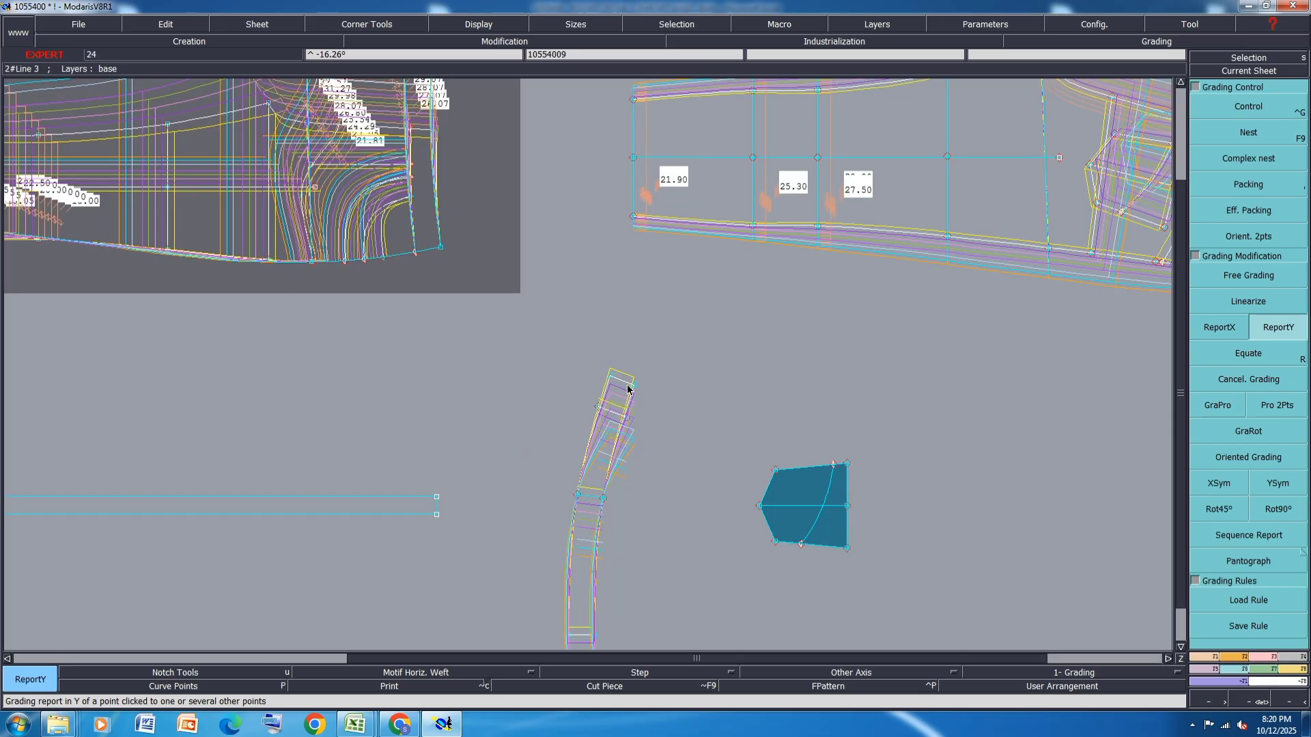
left_click(632, 386)
left_click(611, 377)
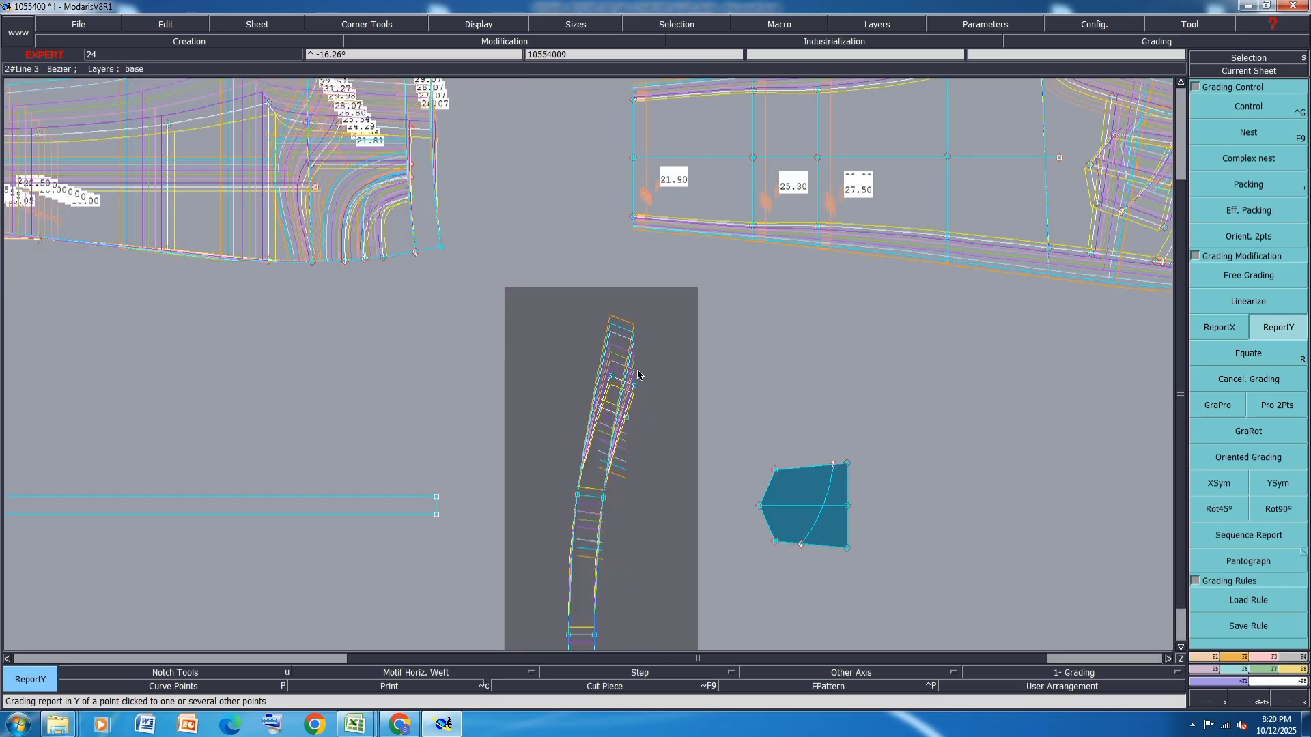
left_click_drag(669, 332, 581, 434)
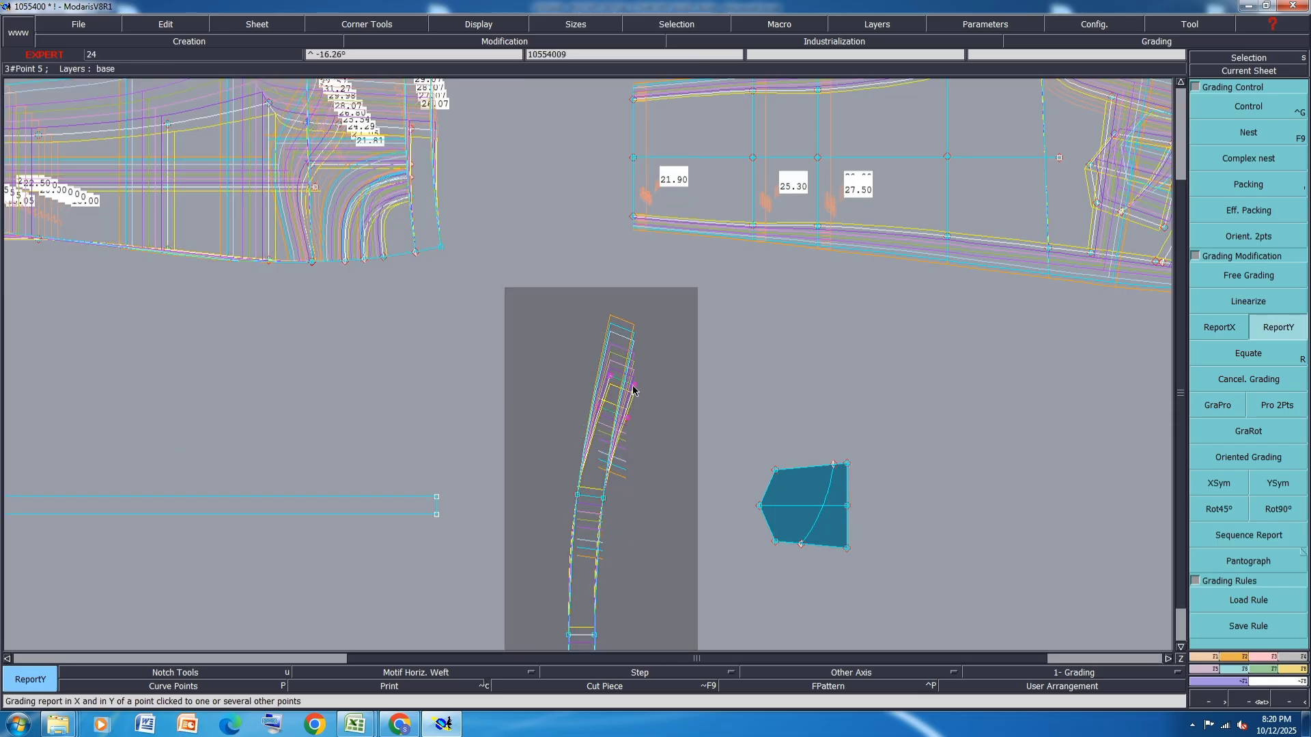
Pack the waistband's size nest on its lower end and save the model, overwriting the existing file.
scroll(628, 361, "down", 2)
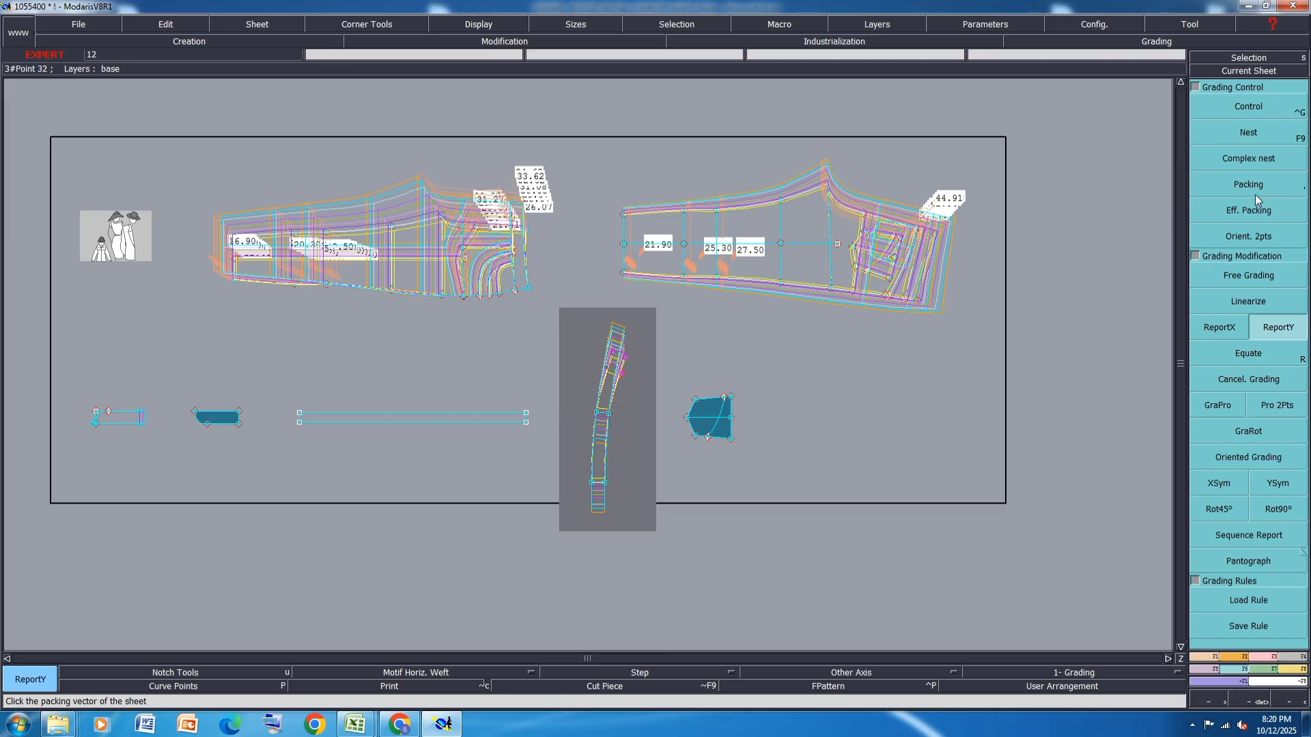
left_click(620, 454)
scroll(611, 457, "up", 2)
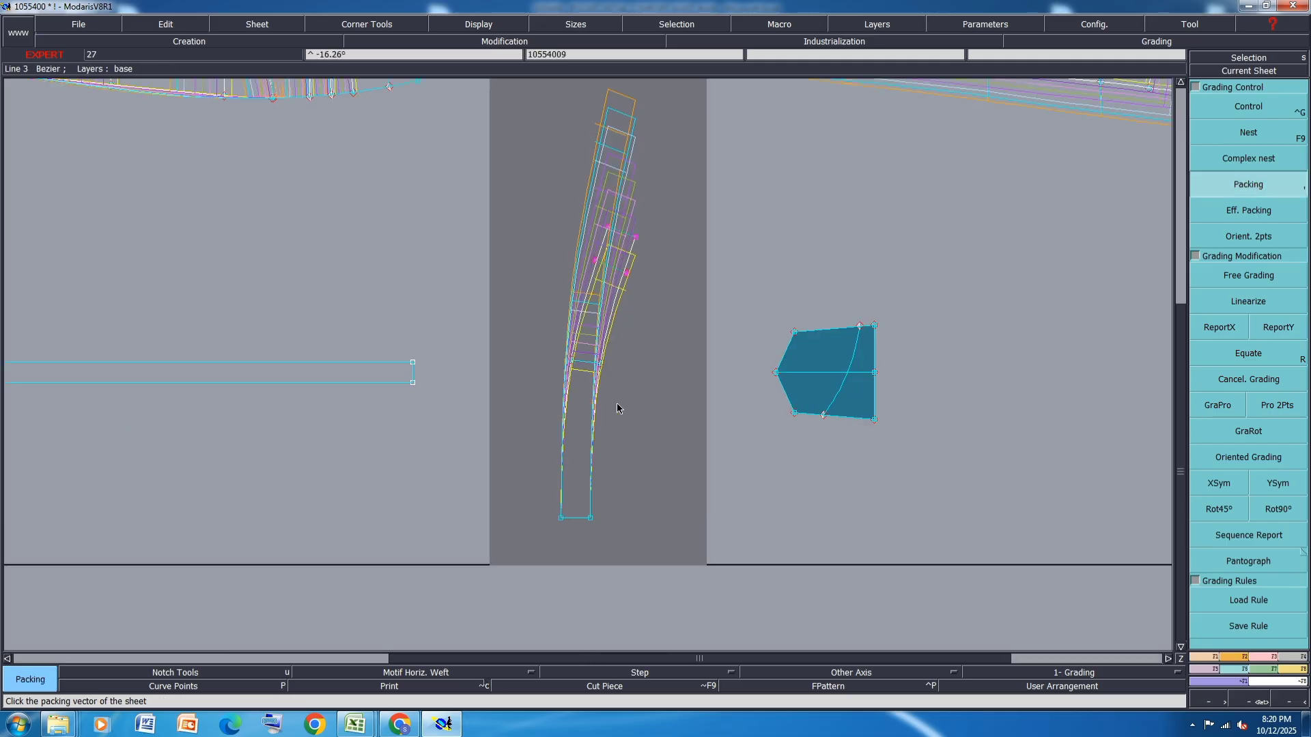
key("ctrl+s")
left_click(561, 438)
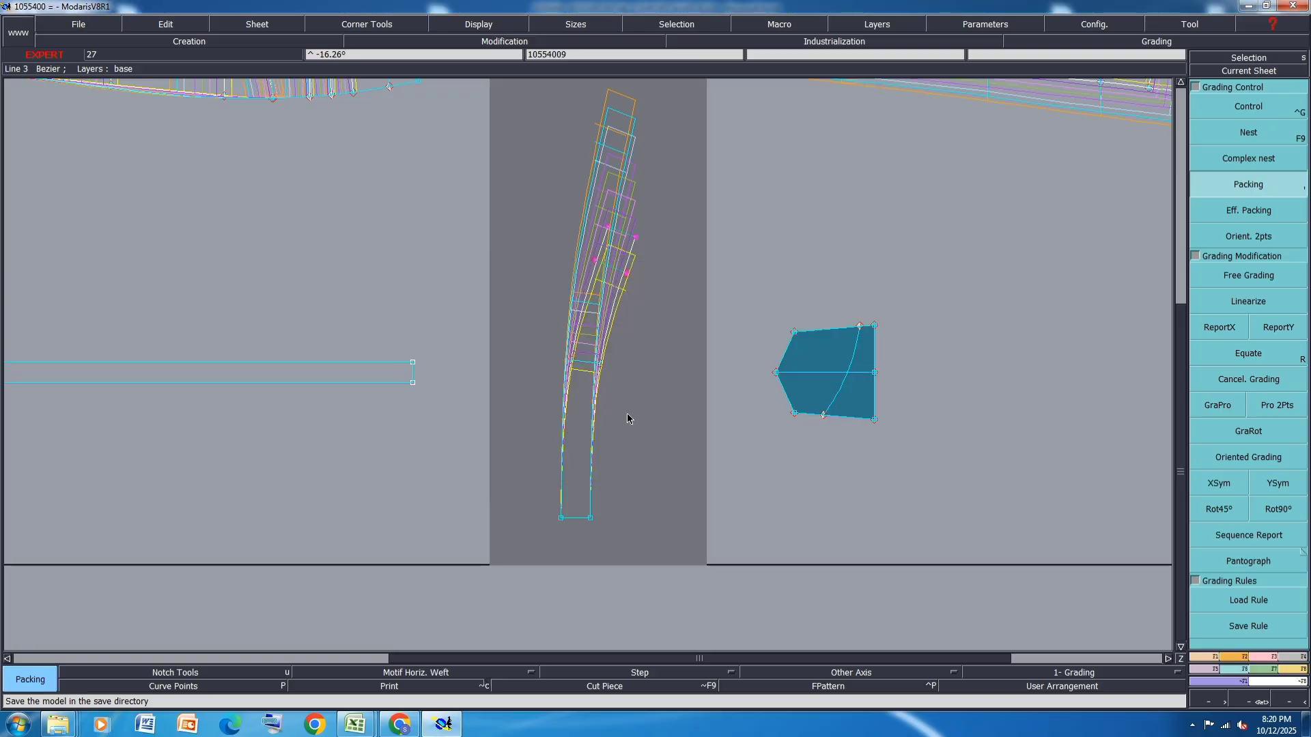
Compare the graded sizes on all sheets, switching between selected sizes, the full size nest and the base size only.
key("ctrl+a")
key("F9")
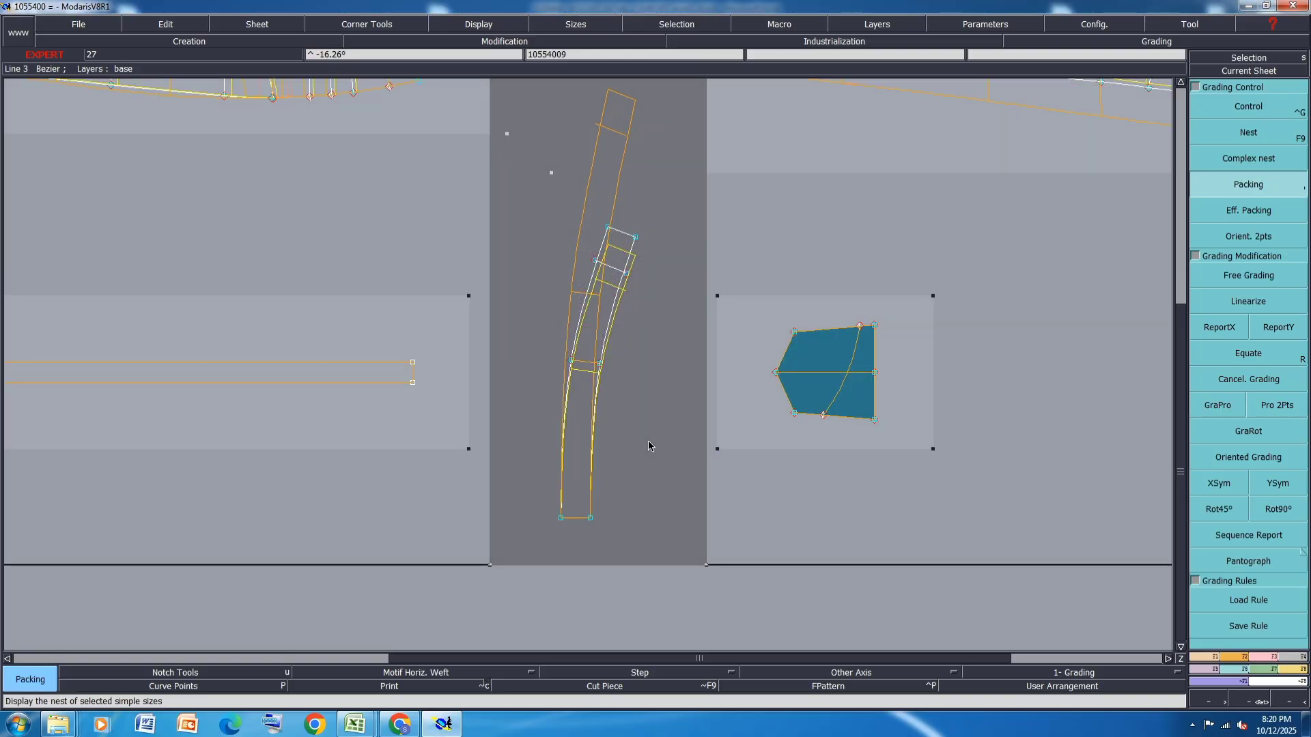
key("F12")
key("F9")
key("F12")
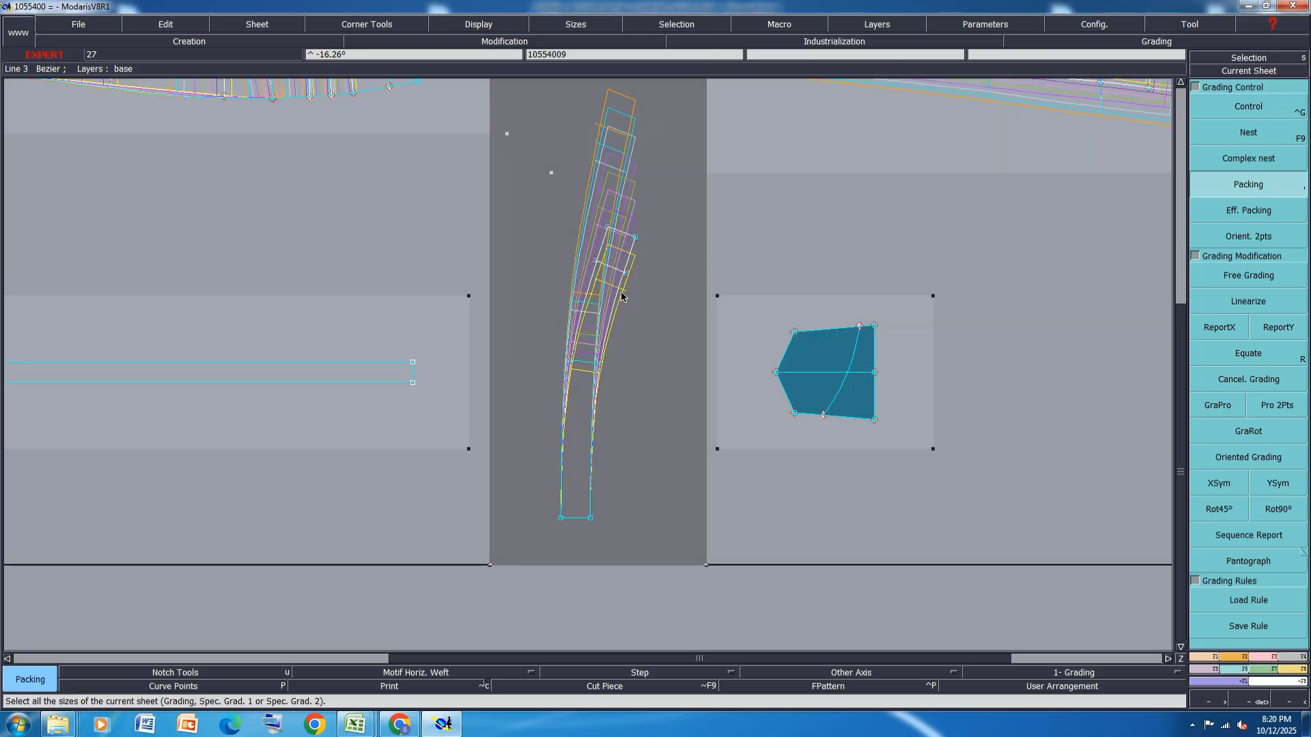
key("F10")
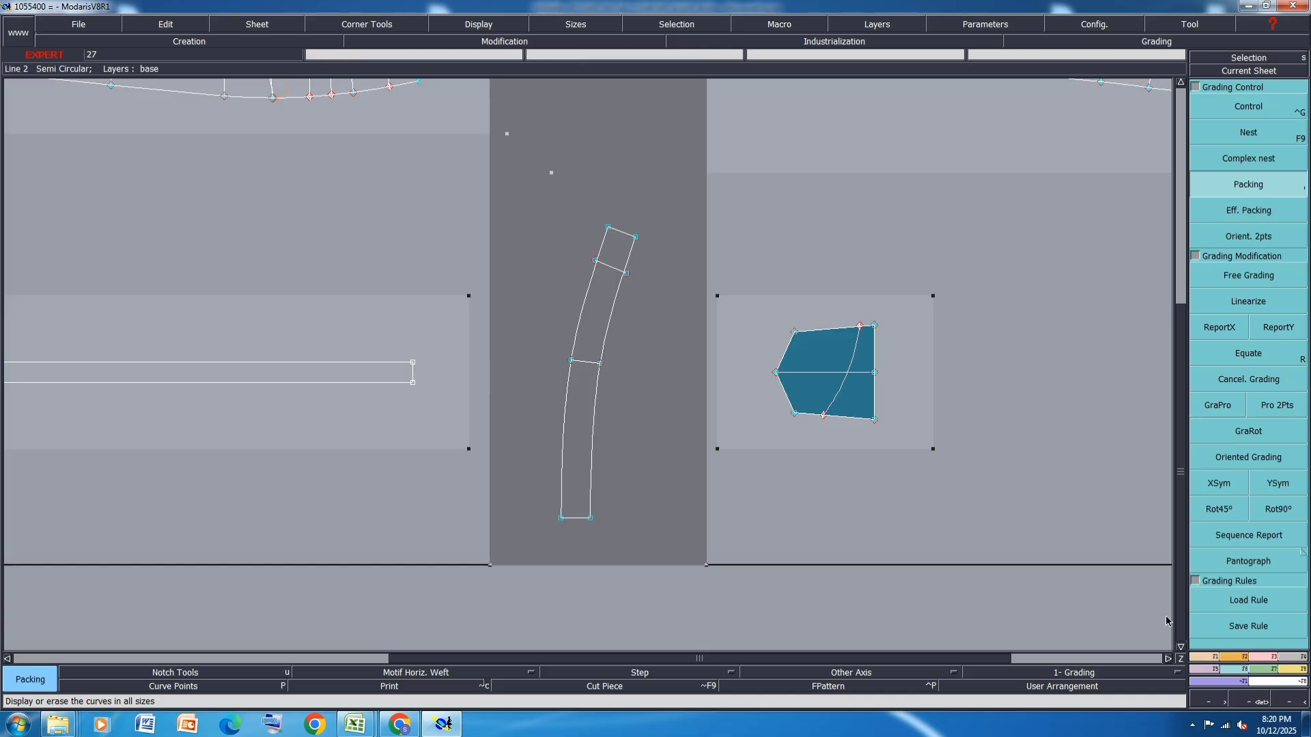
Measure the curved waistband's long outer edge between its end corners in both directions in a measurement spreadsheet.
left_click(1292, 669)
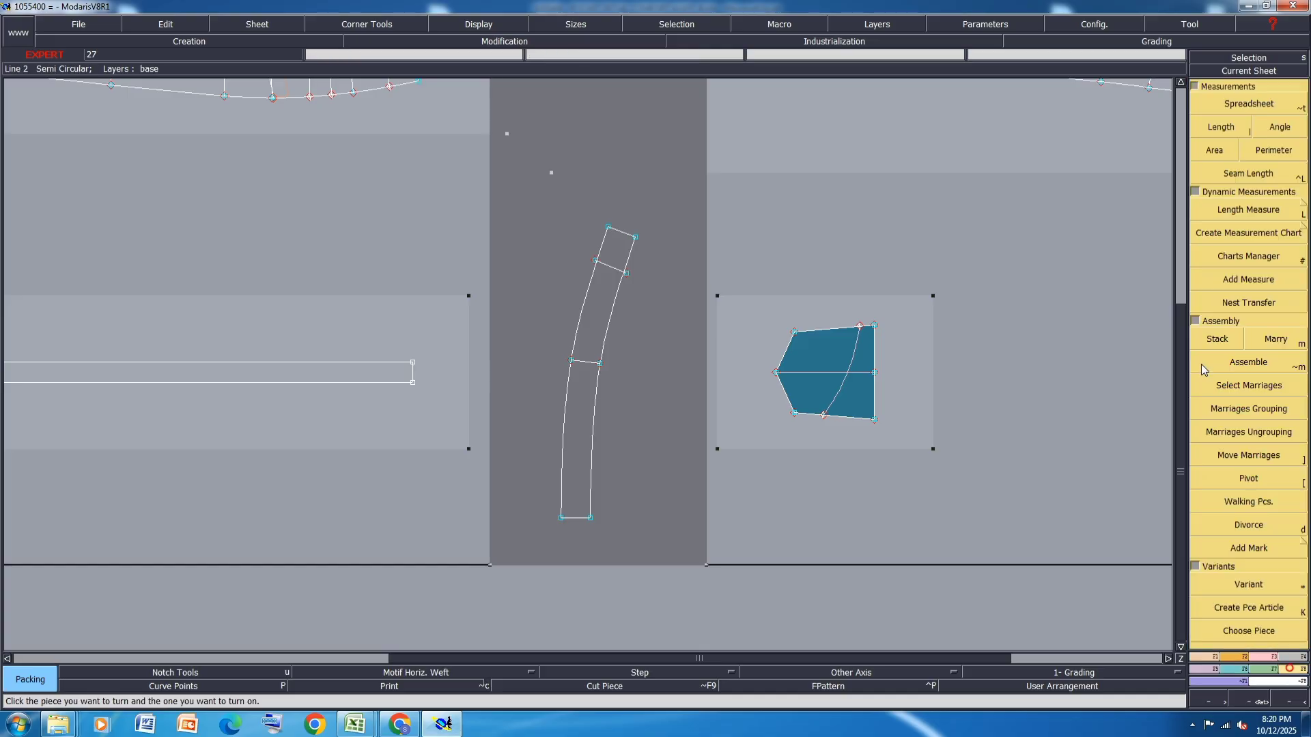
left_click(1242, 104)
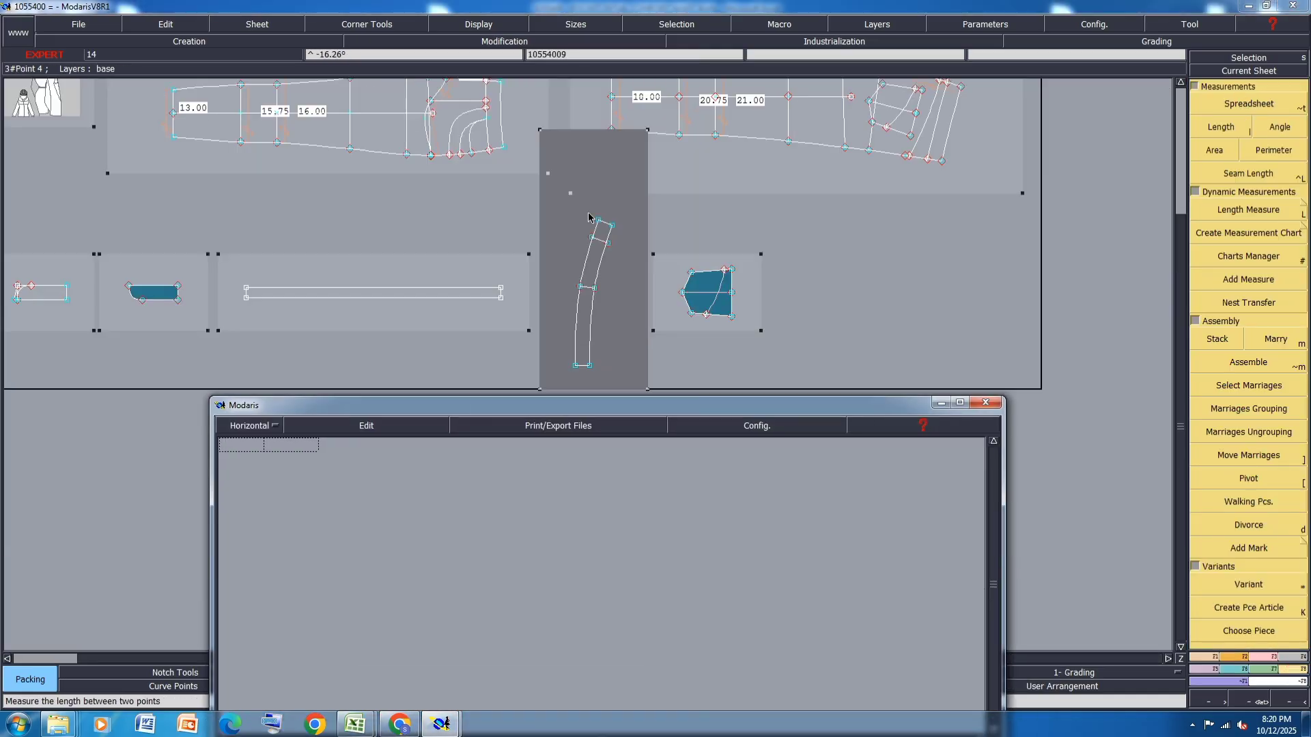
key("l")
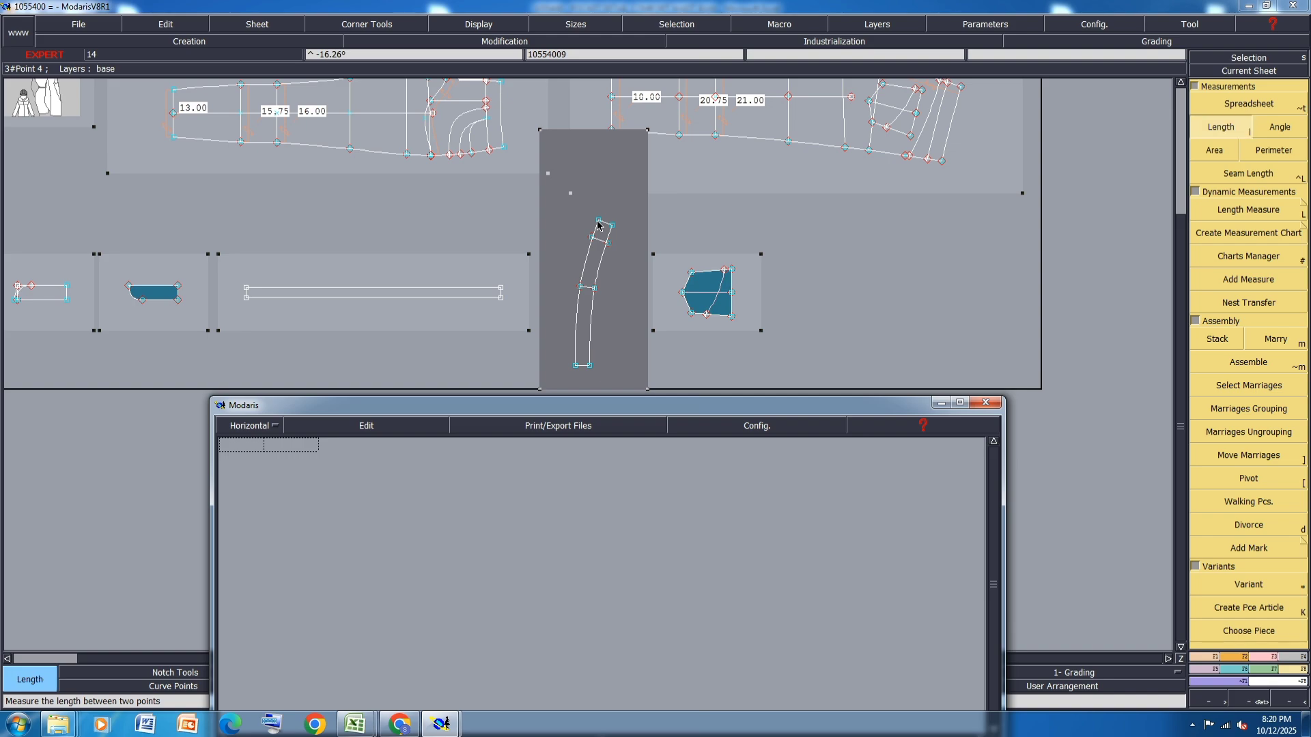
left_click(598, 222)
left_click(575, 366)
left_click(575, 367)
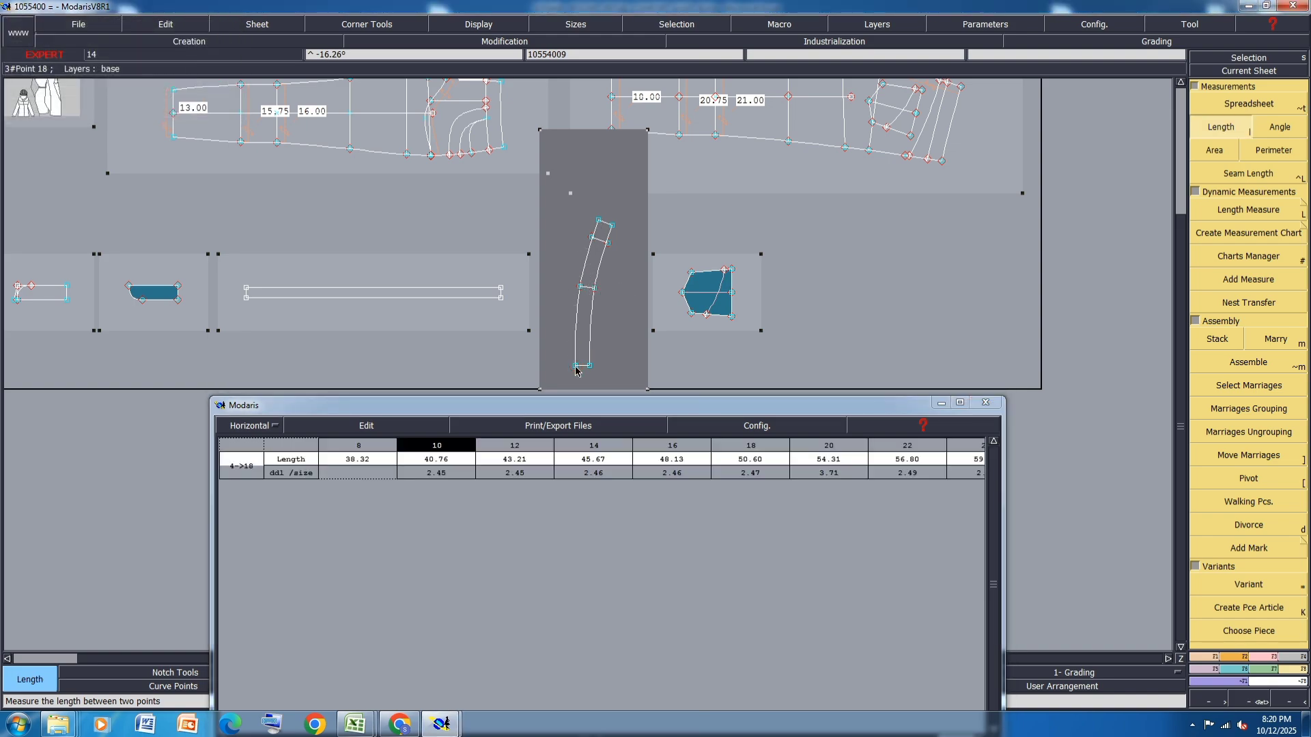
left_click(575, 368)
left_click(598, 223)
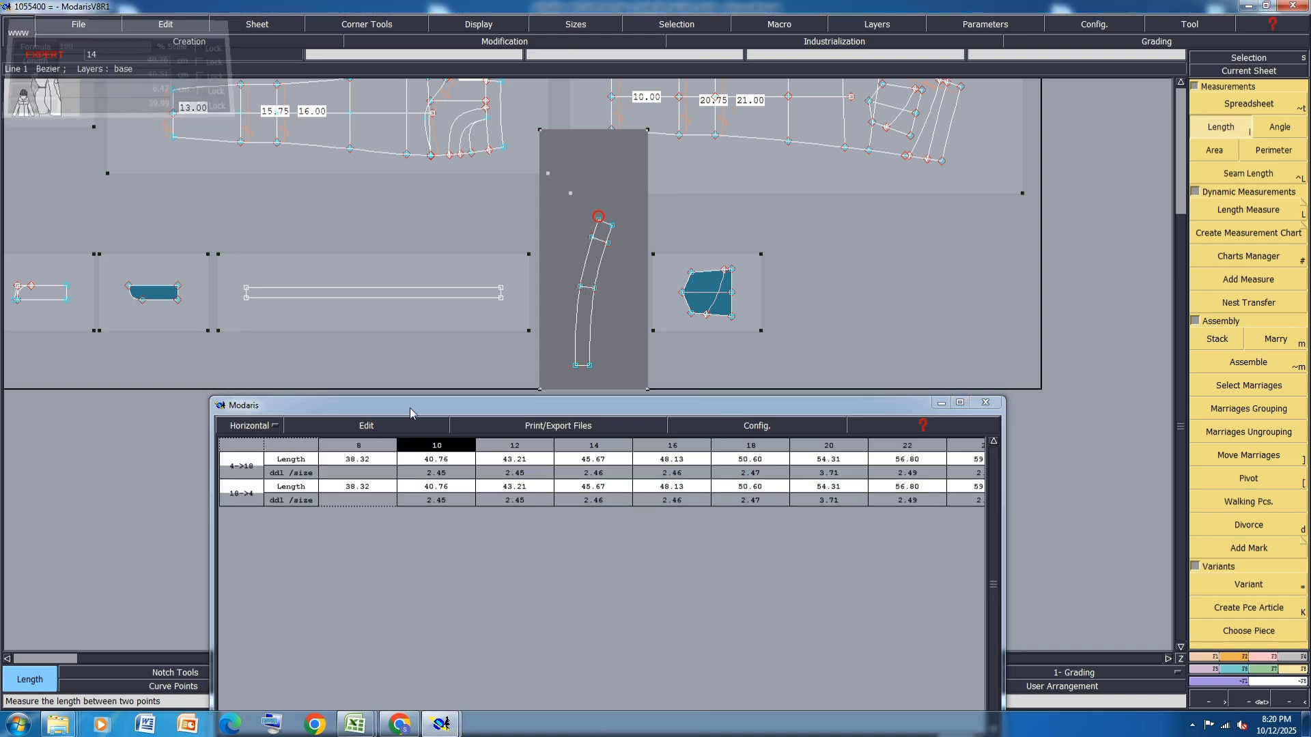
Accumulate the two waistband lengths in the measurement table and enlarge it to examine the totals for all sizes.
left_click(362, 424)
left_click(324, 463)
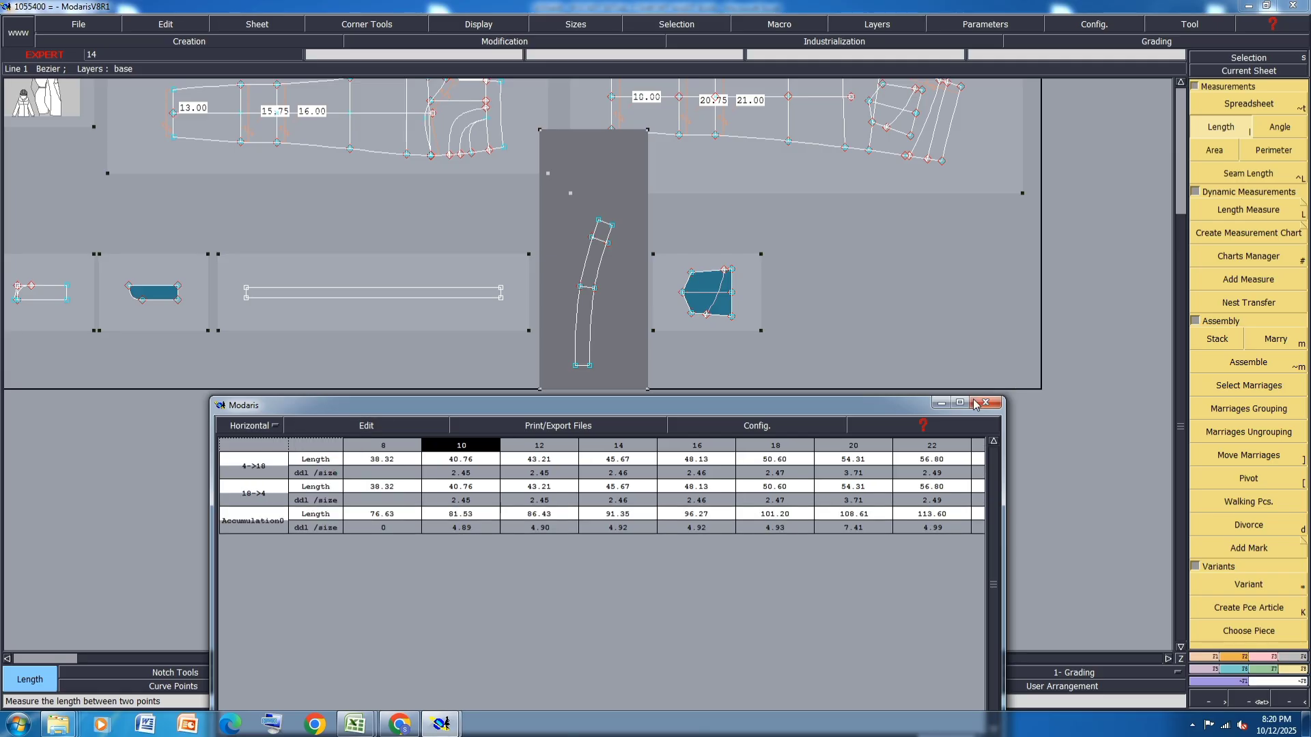
left_click(959, 403)
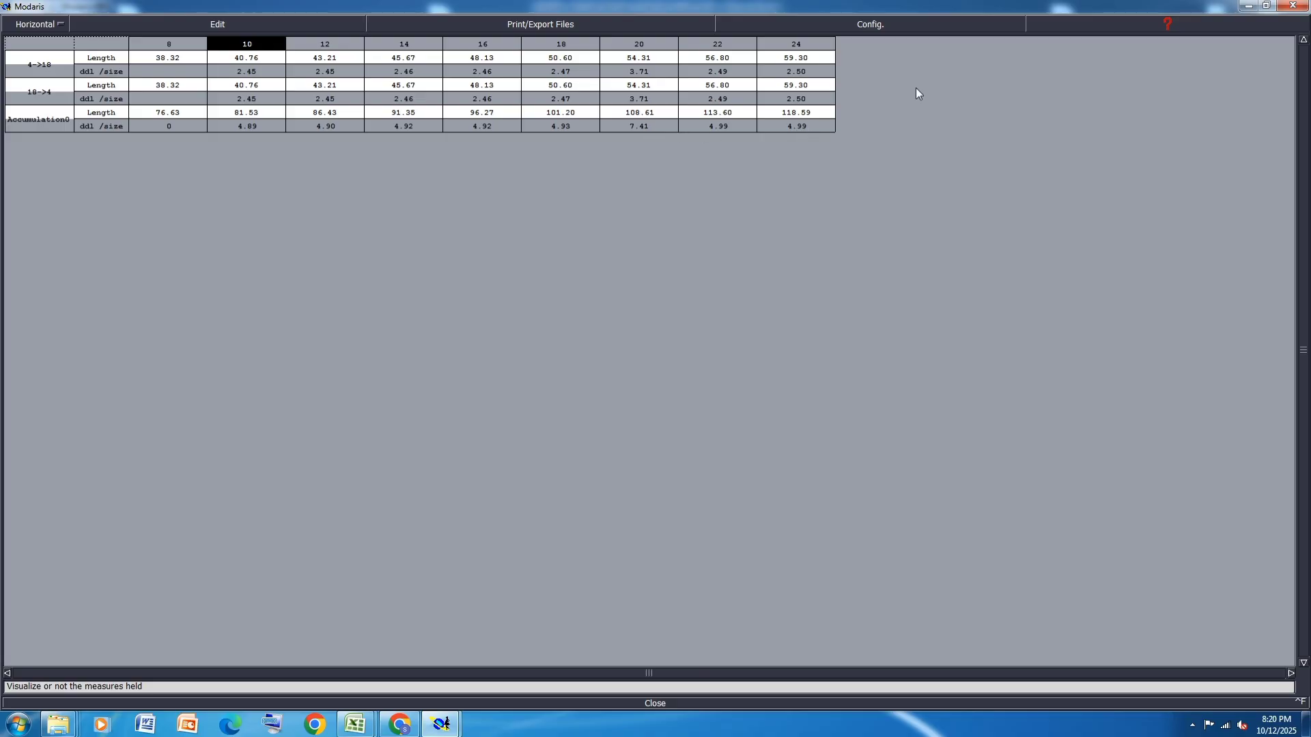
Erase the measurement table's contents and close the measurement window.
left_click(137, 24)
left_click(137, 79)
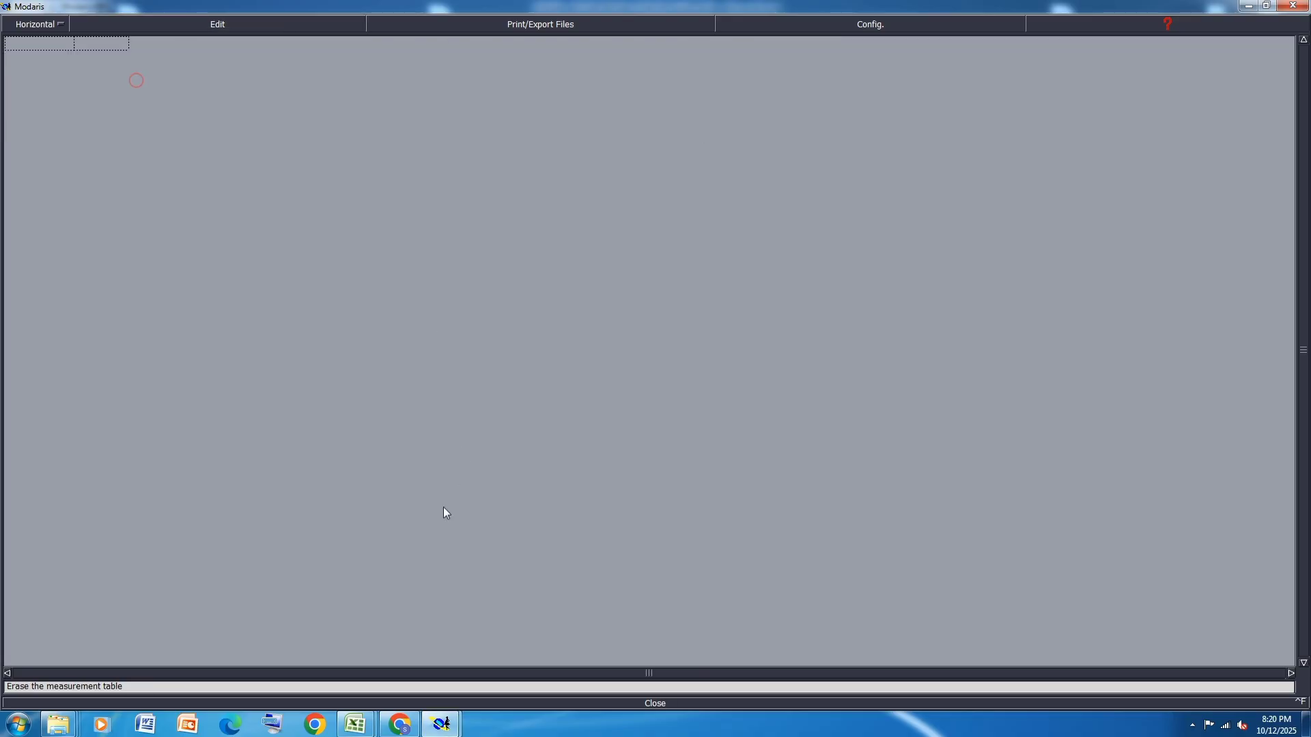
left_click(657, 703)
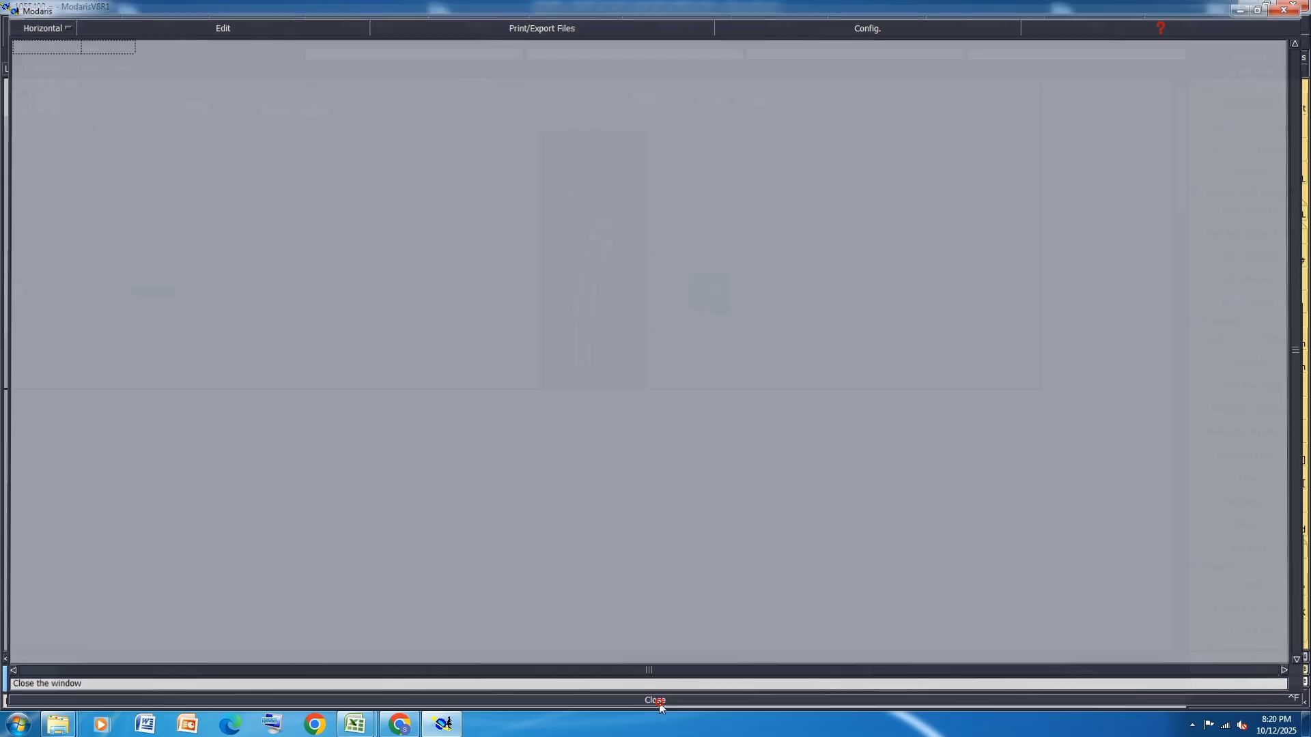
Save the model again, overwriting the existing file, and display the nest of selected sizes on all sheets.
left_click(982, 465)
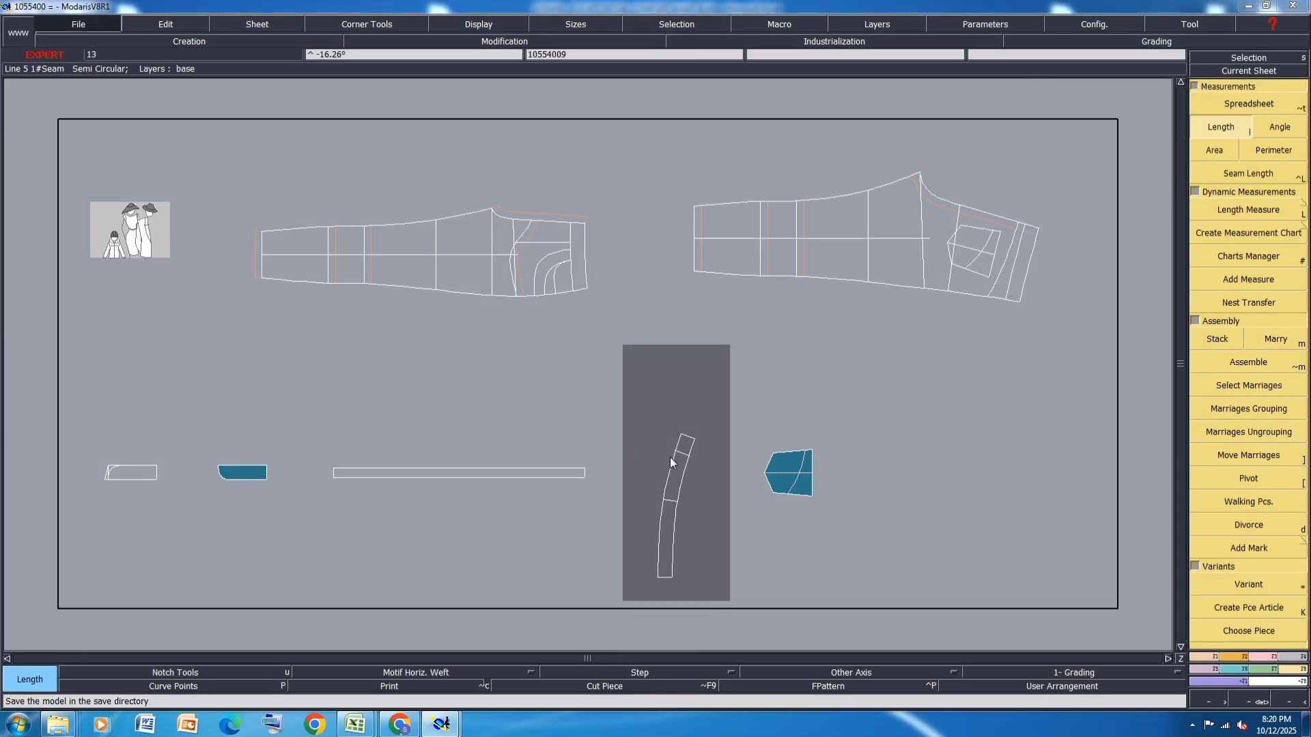
left_click(551, 443)
key("F9")
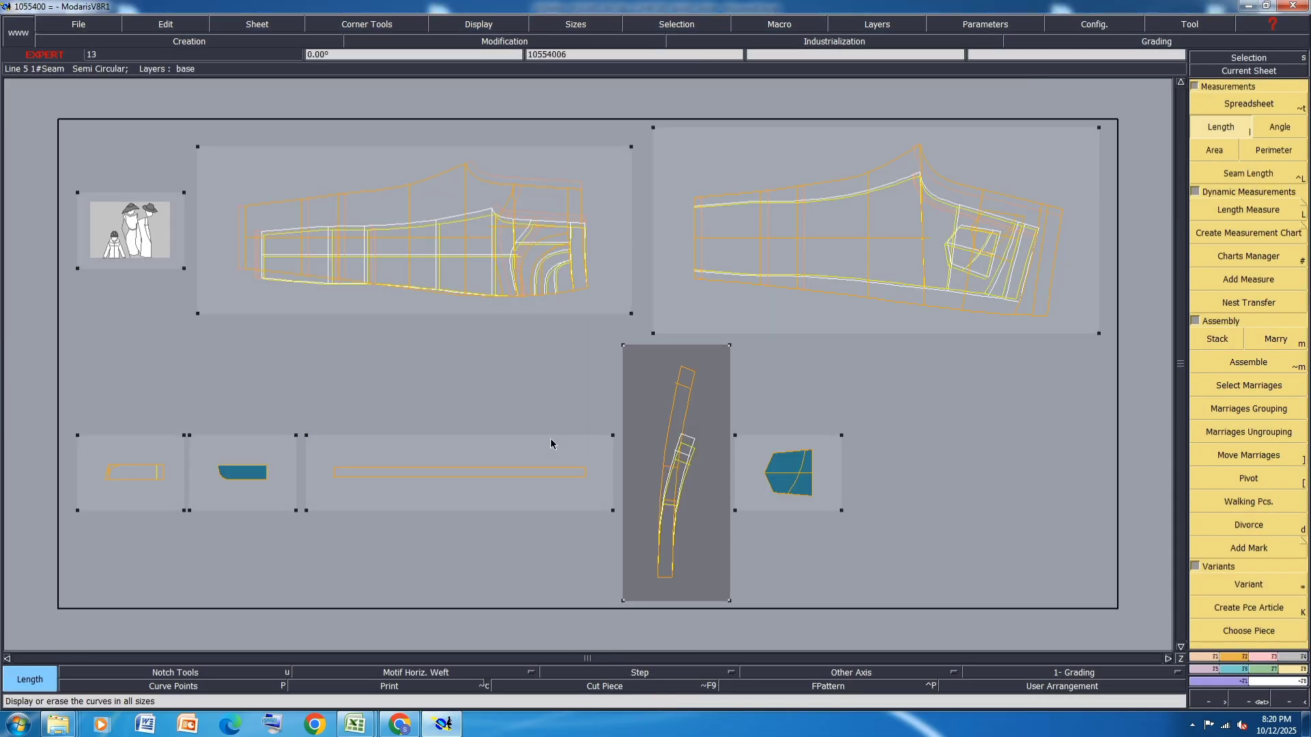
Show all sizes, copy the X grading from the rectangular fly's end to the filled fly piece's straight end, and save over the existing model.
key("F10")
left_click(906, 533)
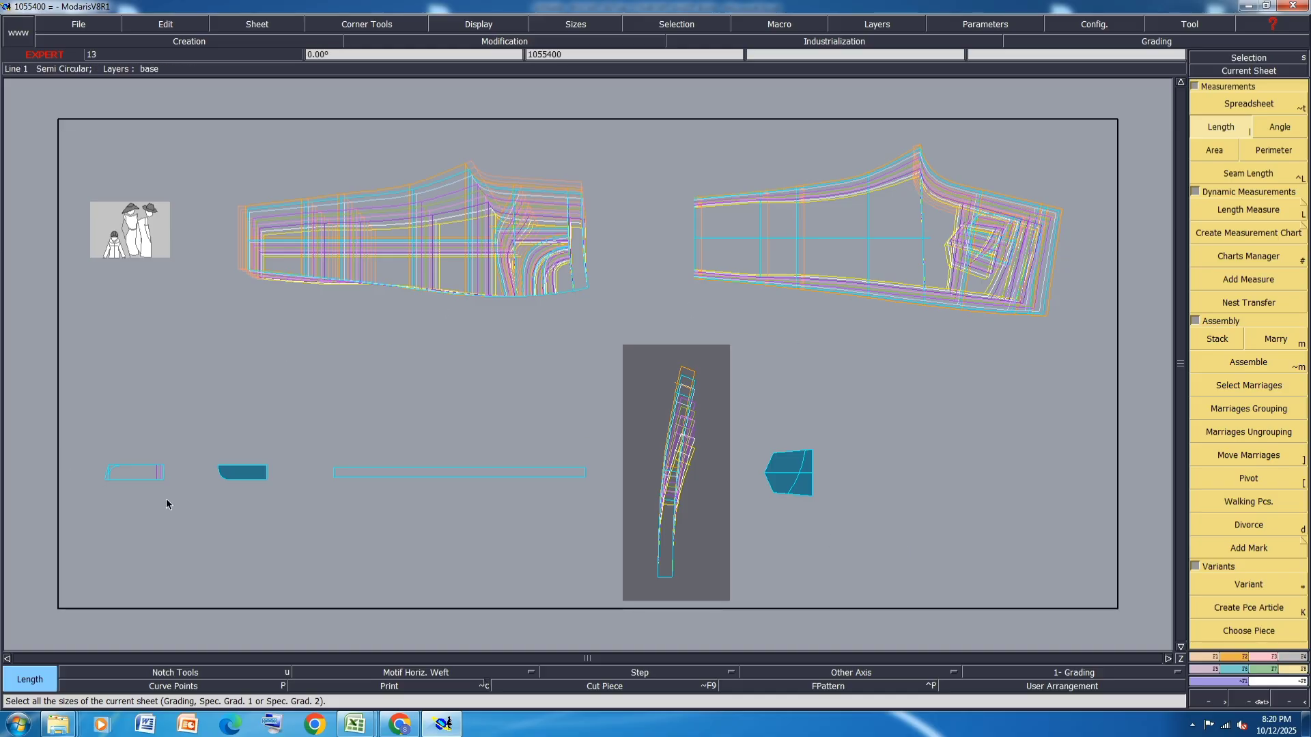
scroll(166, 499, "up", 3)
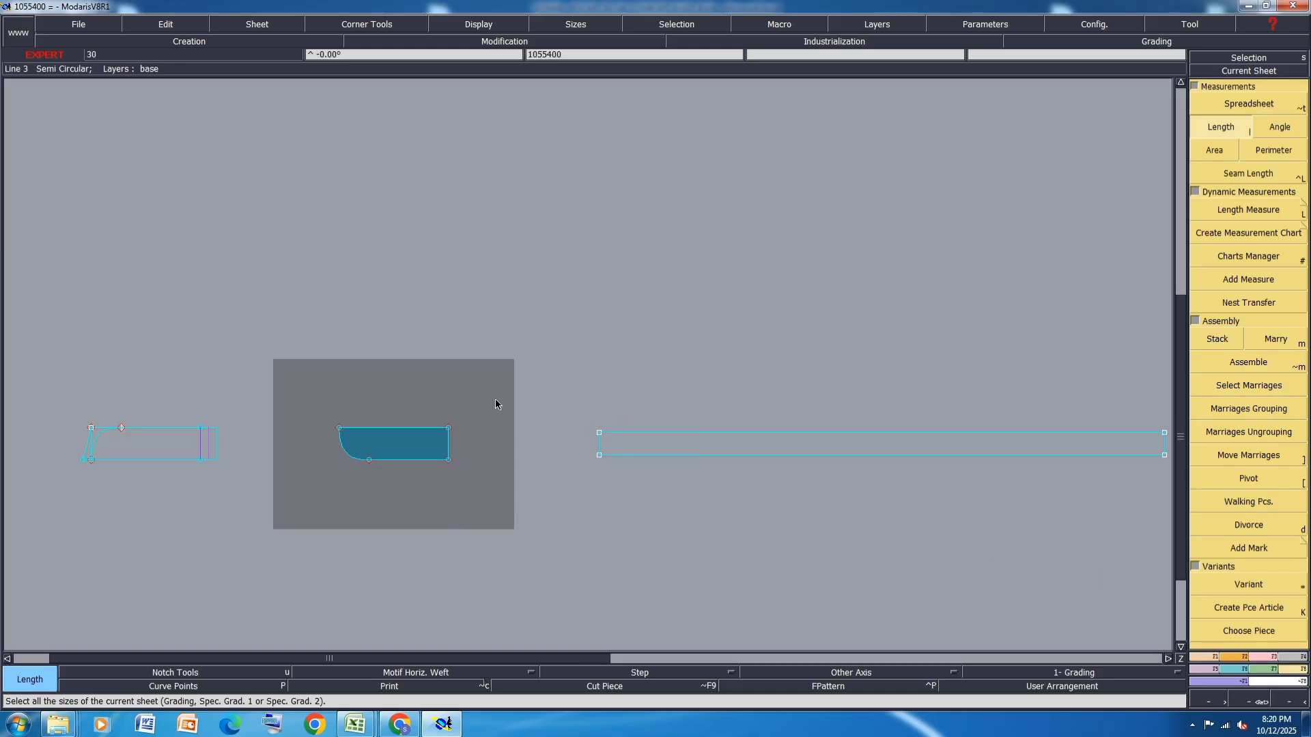
left_click_drag(479, 387, 408, 529)
left_click(1212, 675)
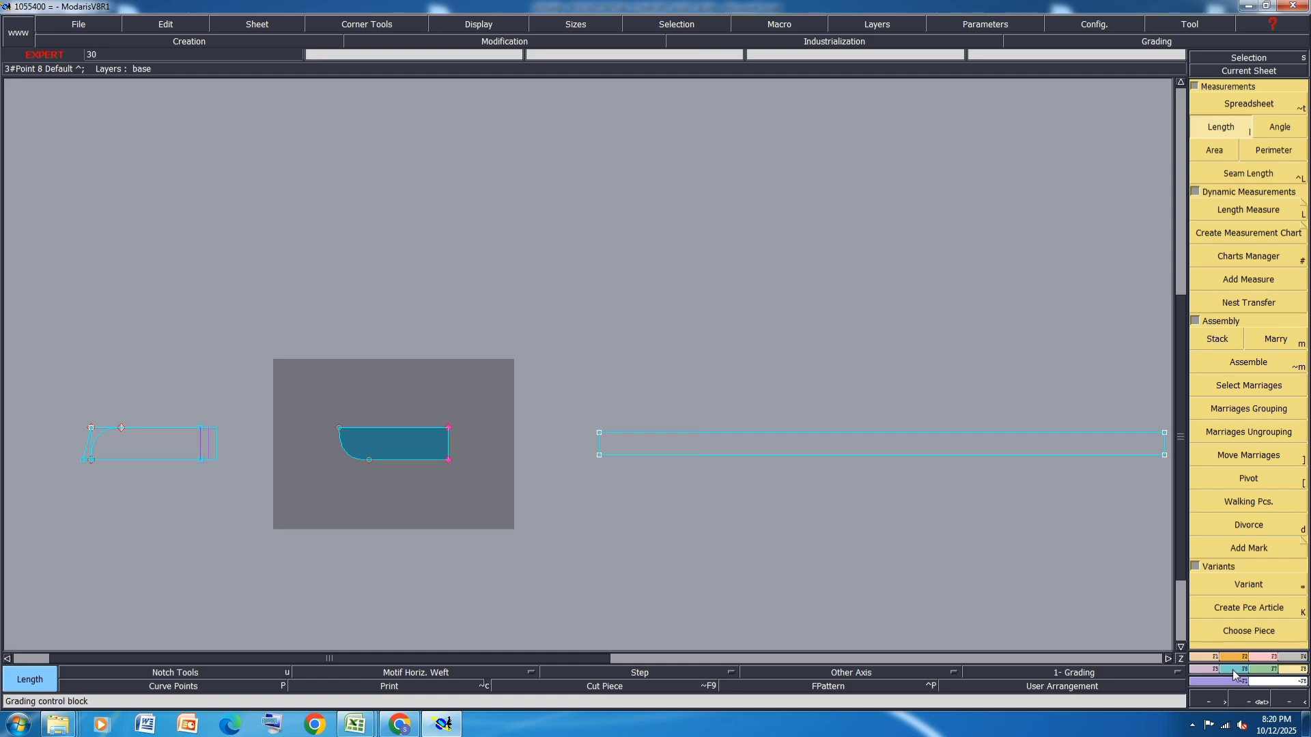
left_click(1222, 328)
left_click(203, 428)
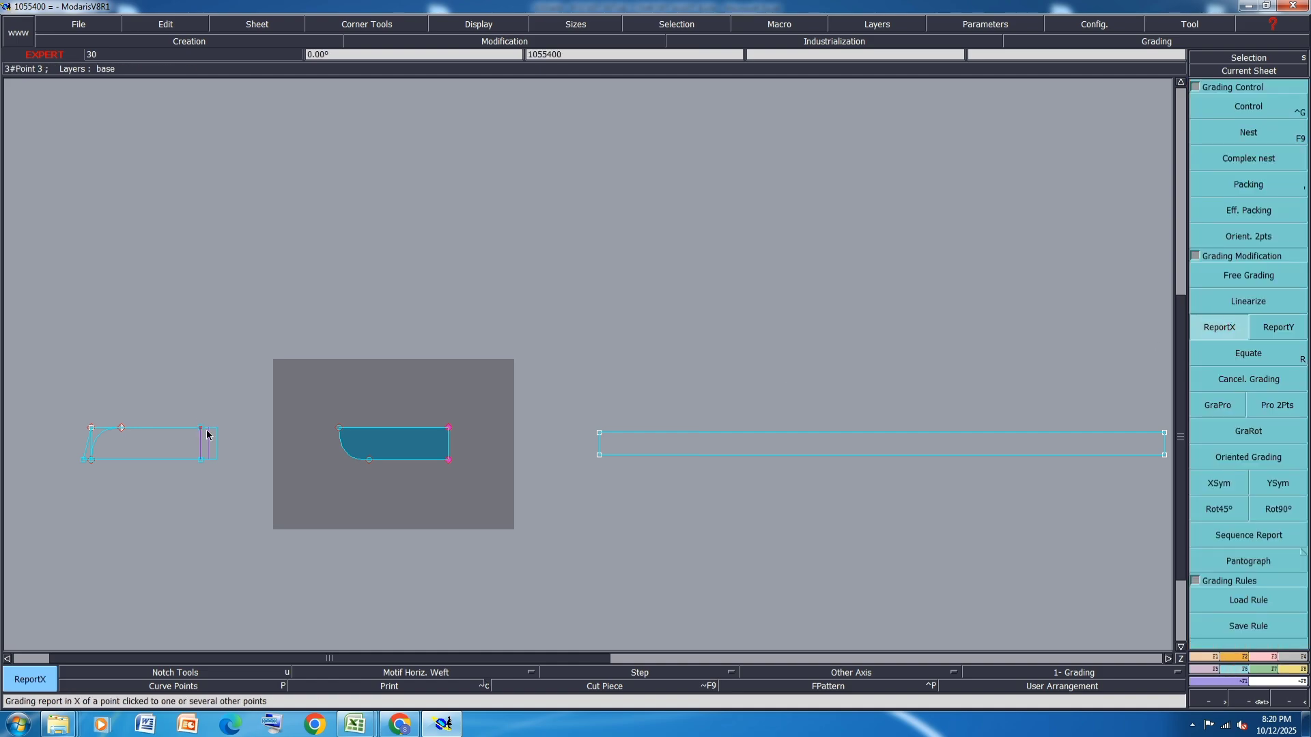
key("ctrl+s")
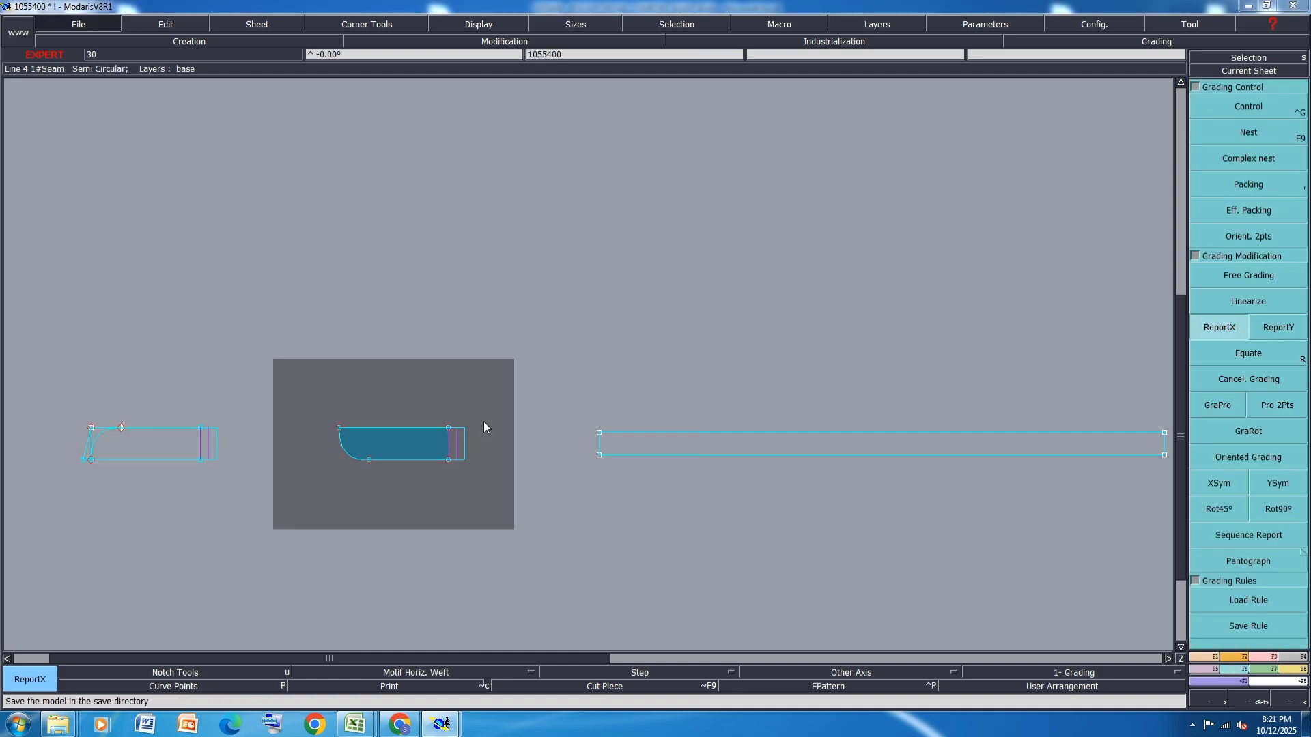
left_click(566, 441)
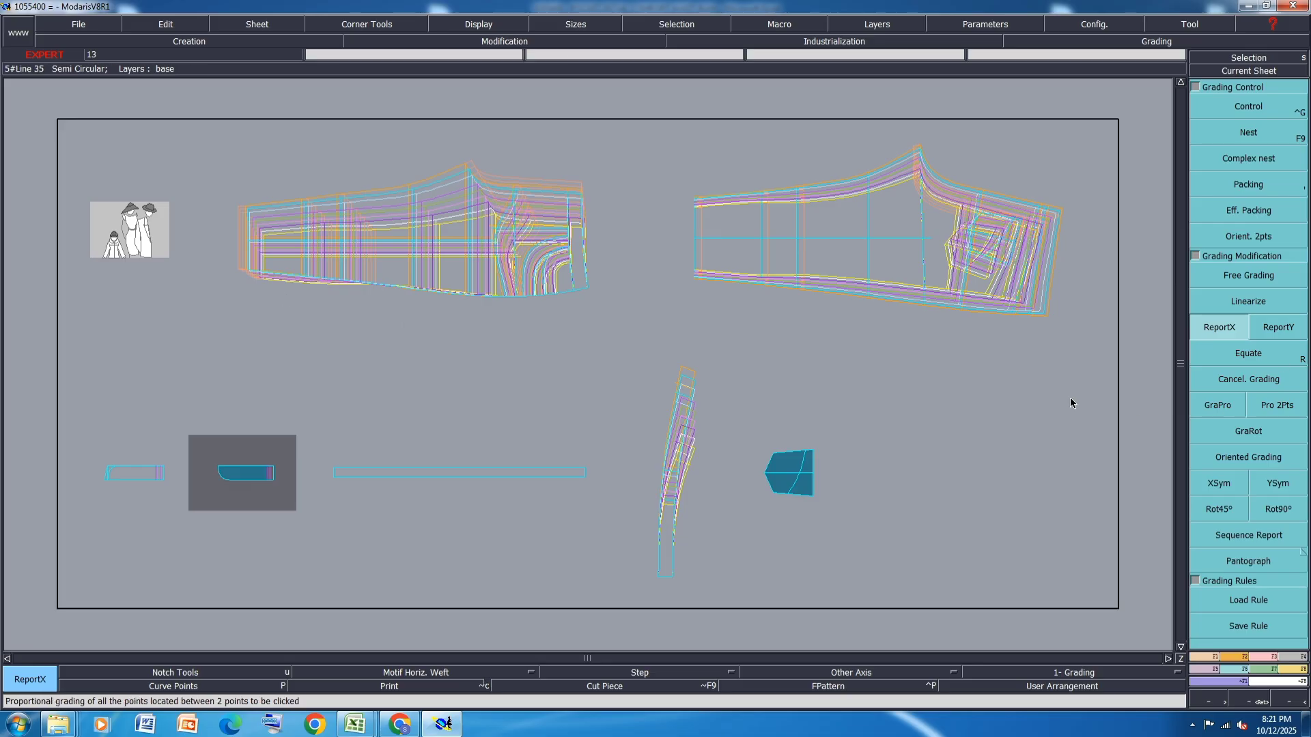
Pack the front panel's nested sizes on its lengthwise grainline and switch all sheets back to the base size.
left_click(1247, 184)
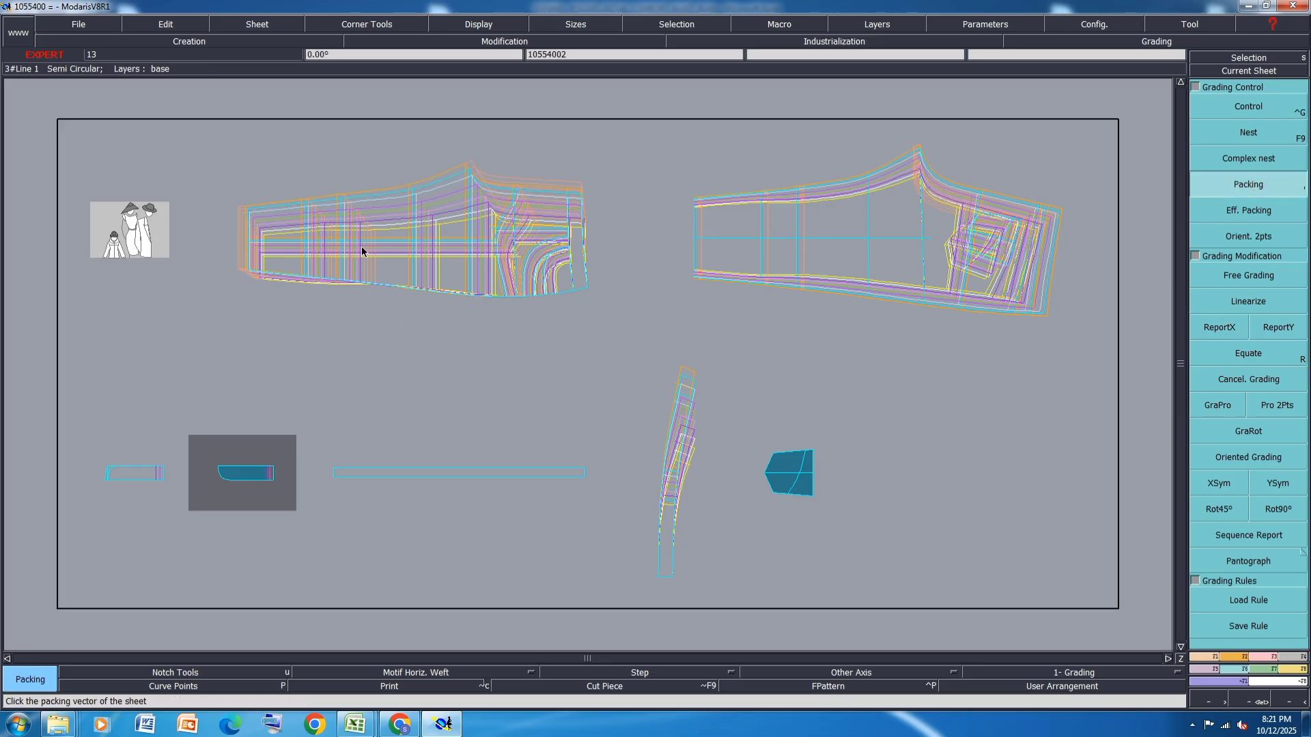
left_click(374, 254)
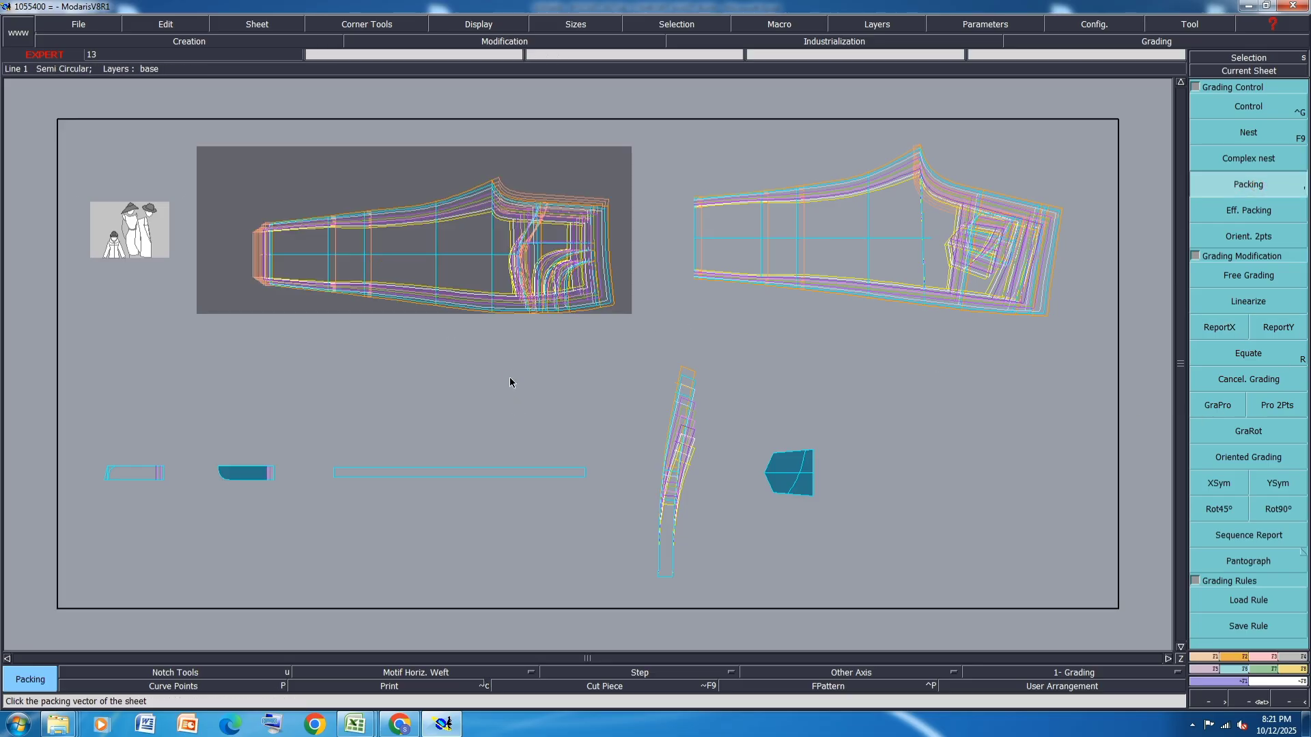
key("ctrl+a")
key("F9")
left_click(1038, 455)
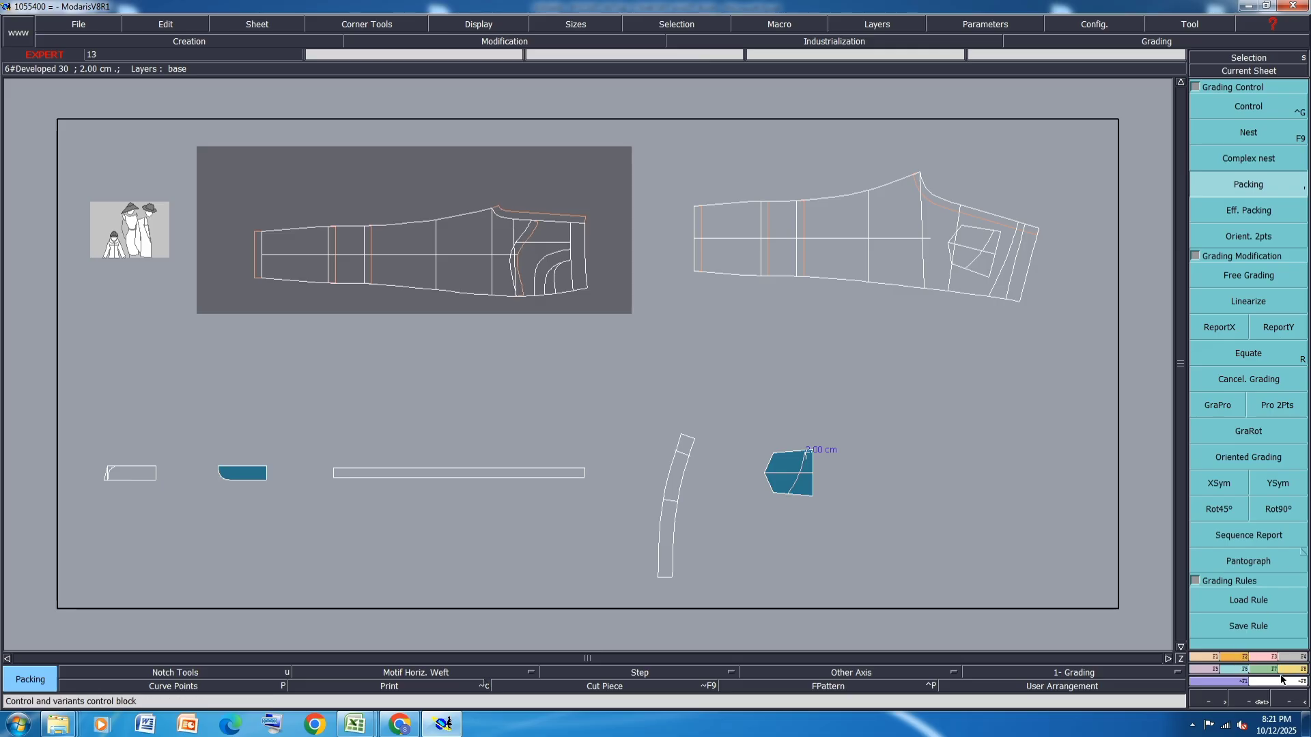
Extract the front panel's pocket bag area outside the innermost pocket curve as a separate seam piece.
left_click(1291, 655)
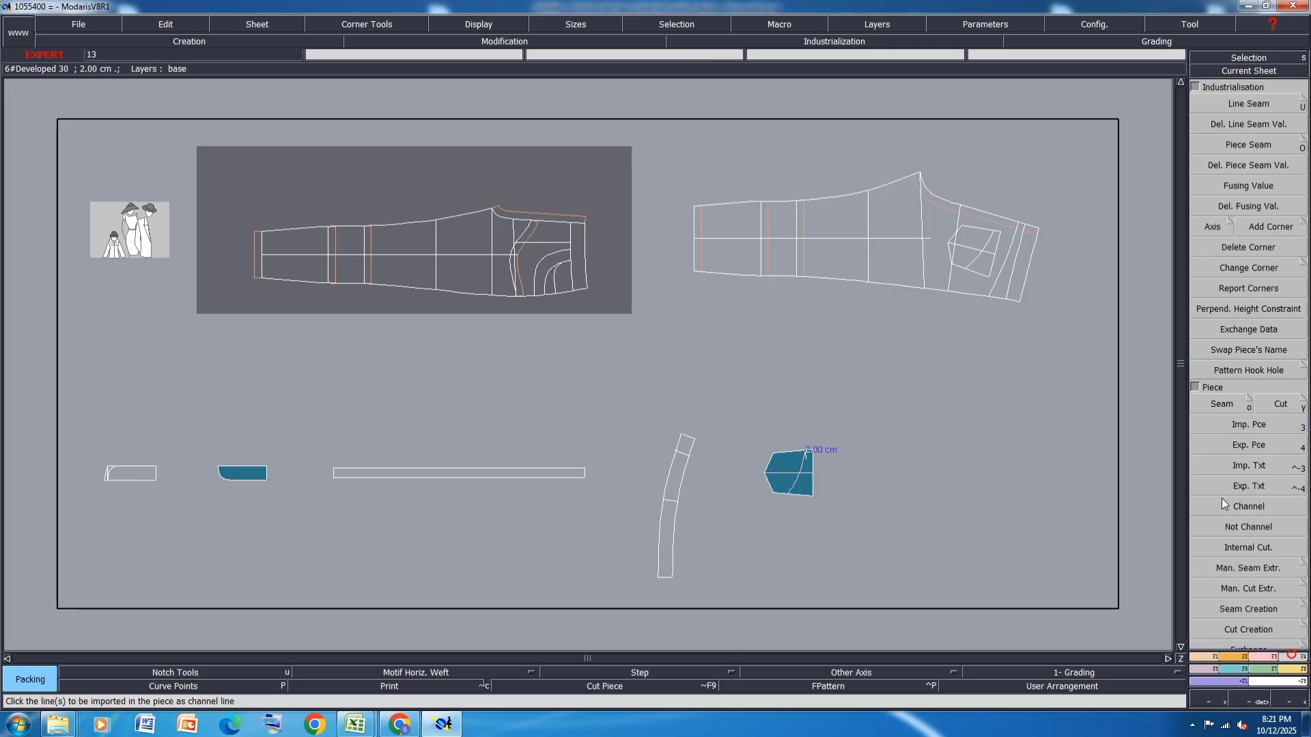
left_click(1222, 403)
scroll(351, 237, "up", 3)
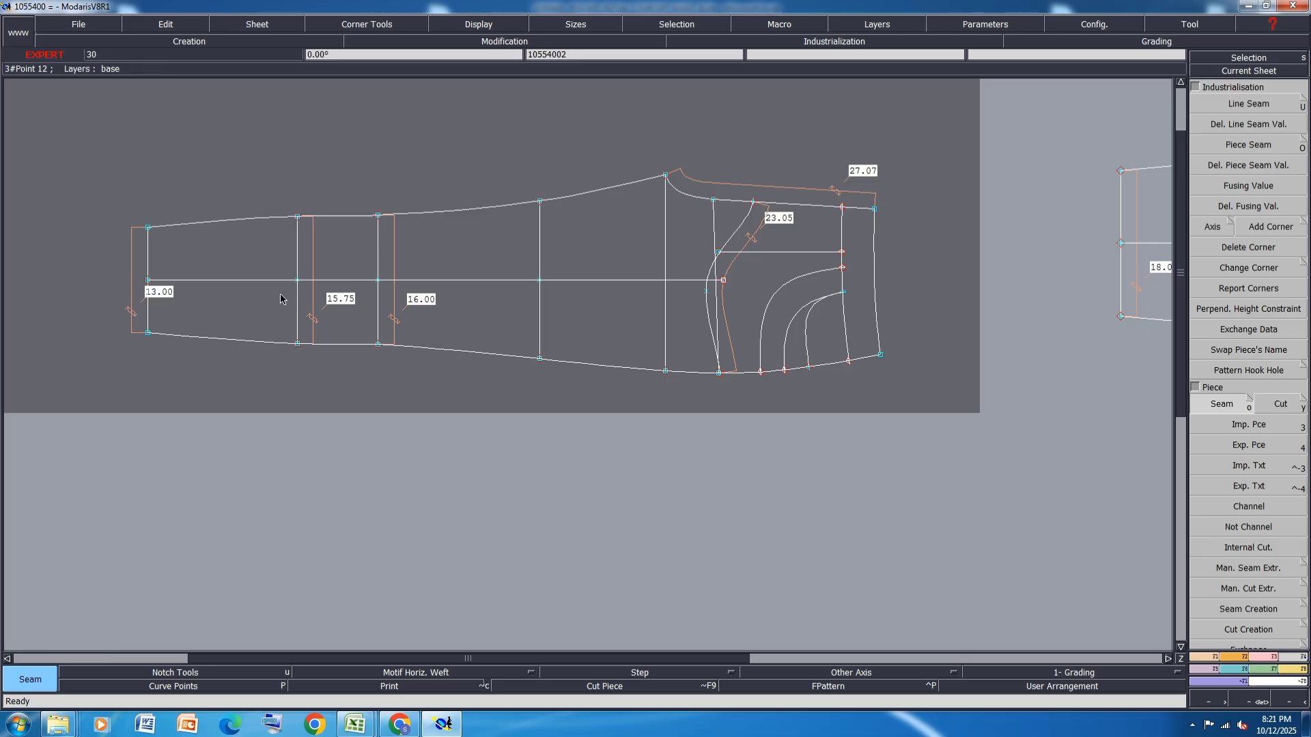
scroll(812, 239, "up", 1)
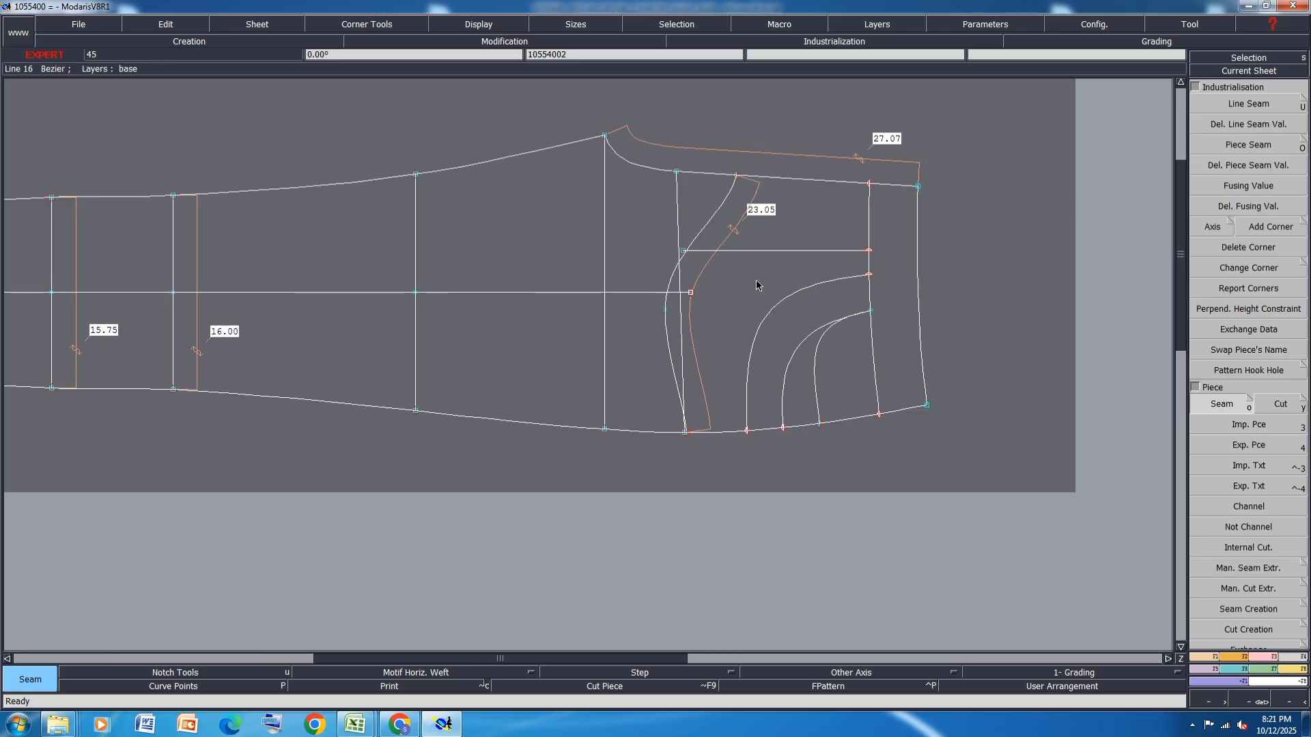
left_click(758, 264)
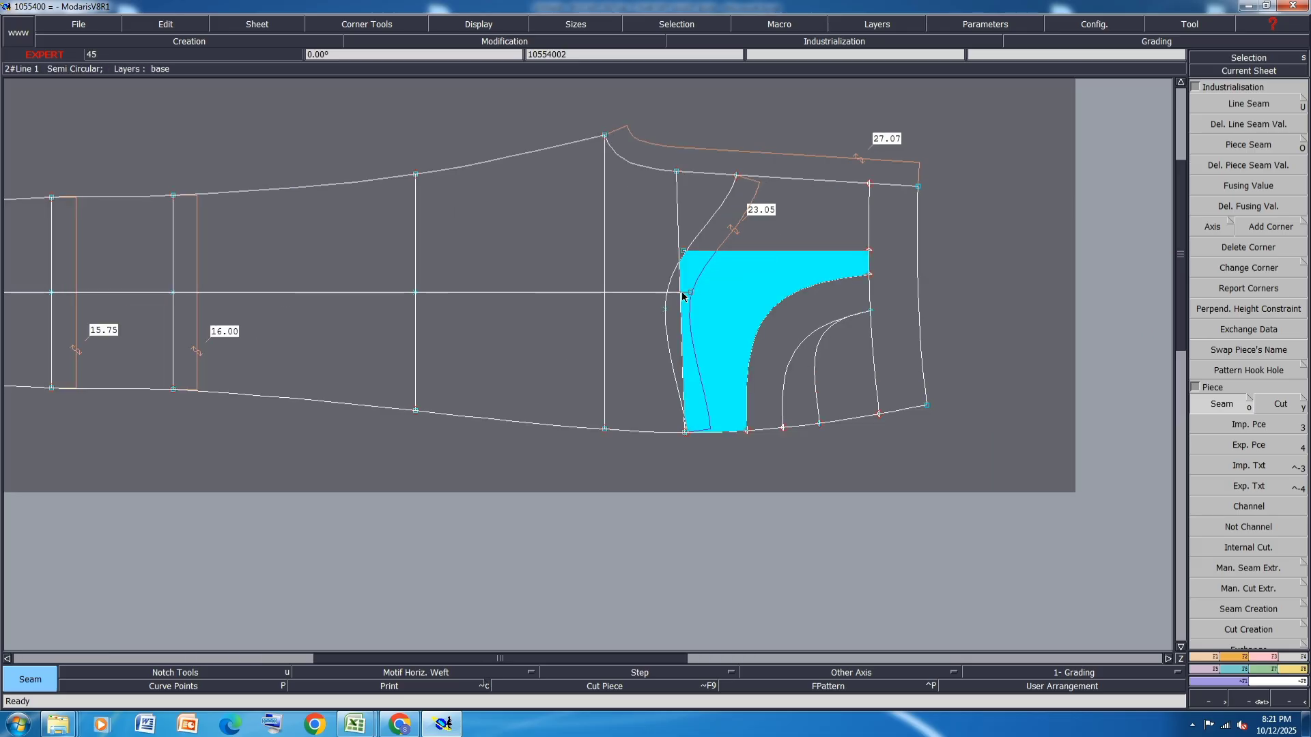
left_click(780, 329)
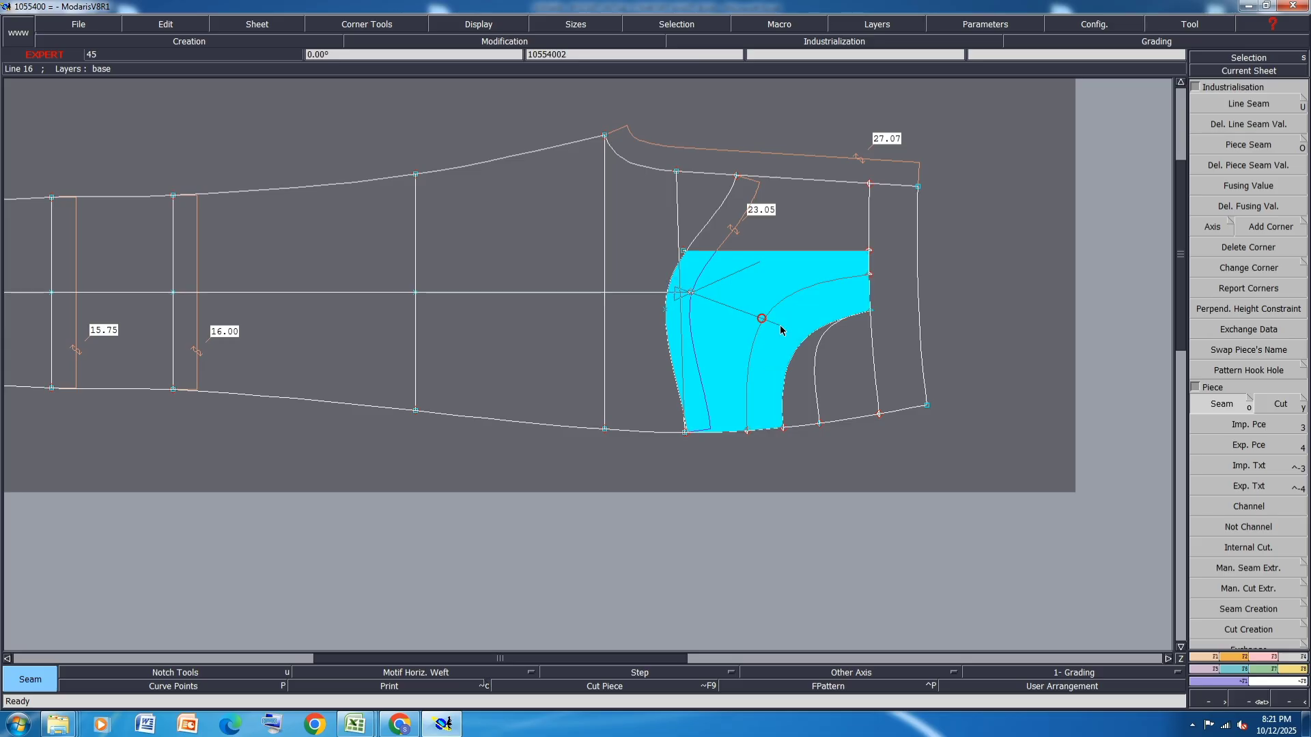
left_click(780, 327)
left_click(793, 371)
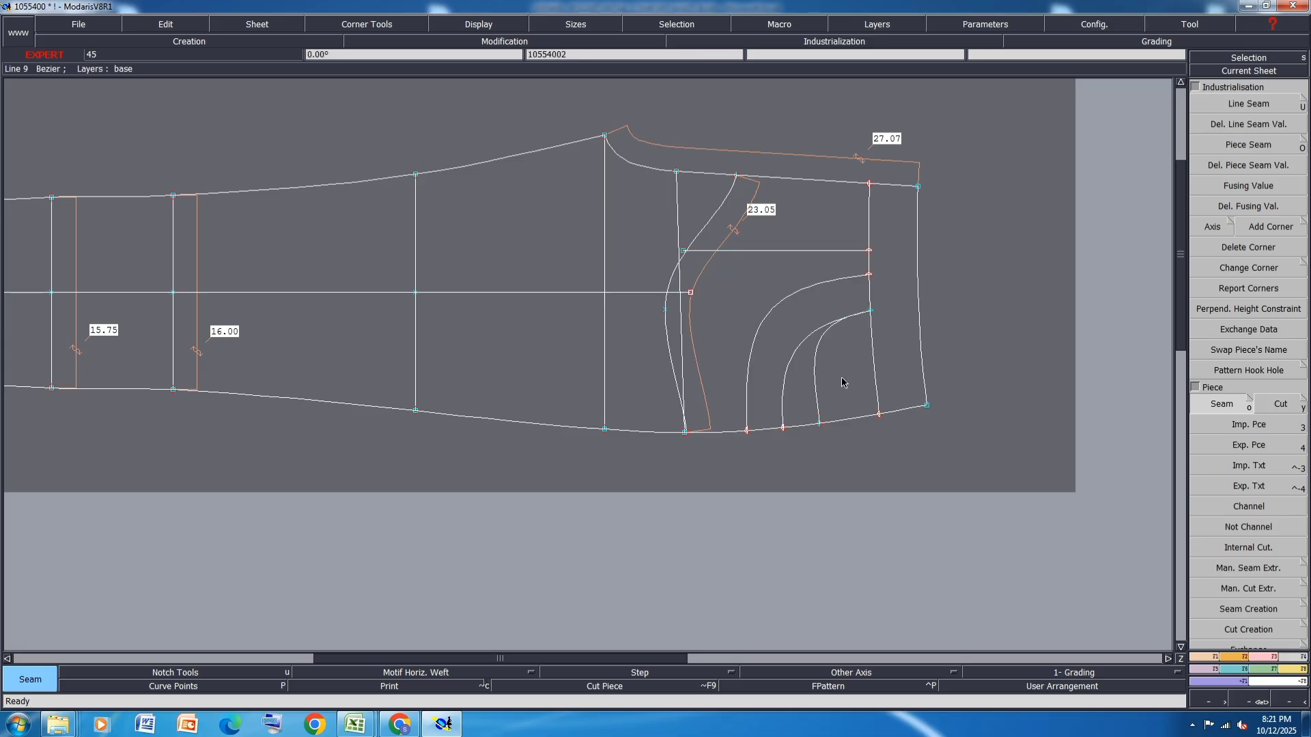
Extract the full pocket bag, including the pocket corner and the section reaching the centre front, as another seam piece.
scroll(842, 382, "up", 2)
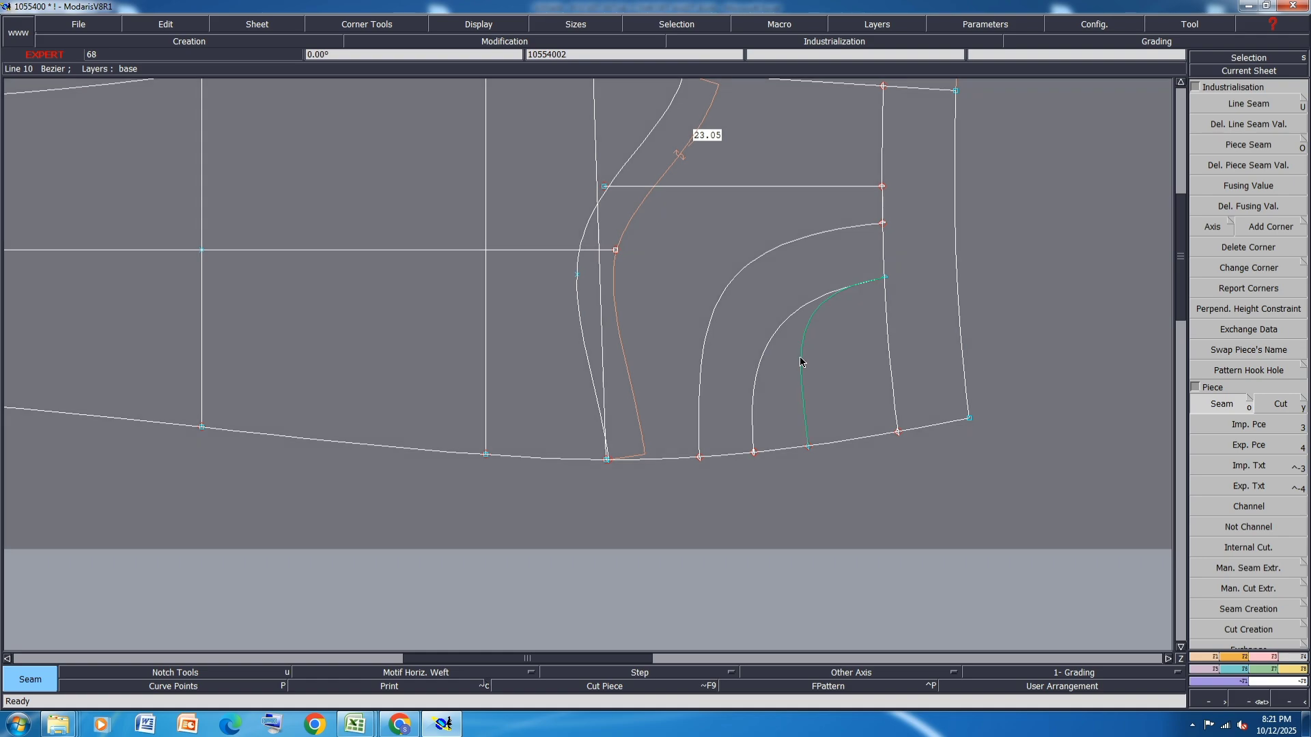
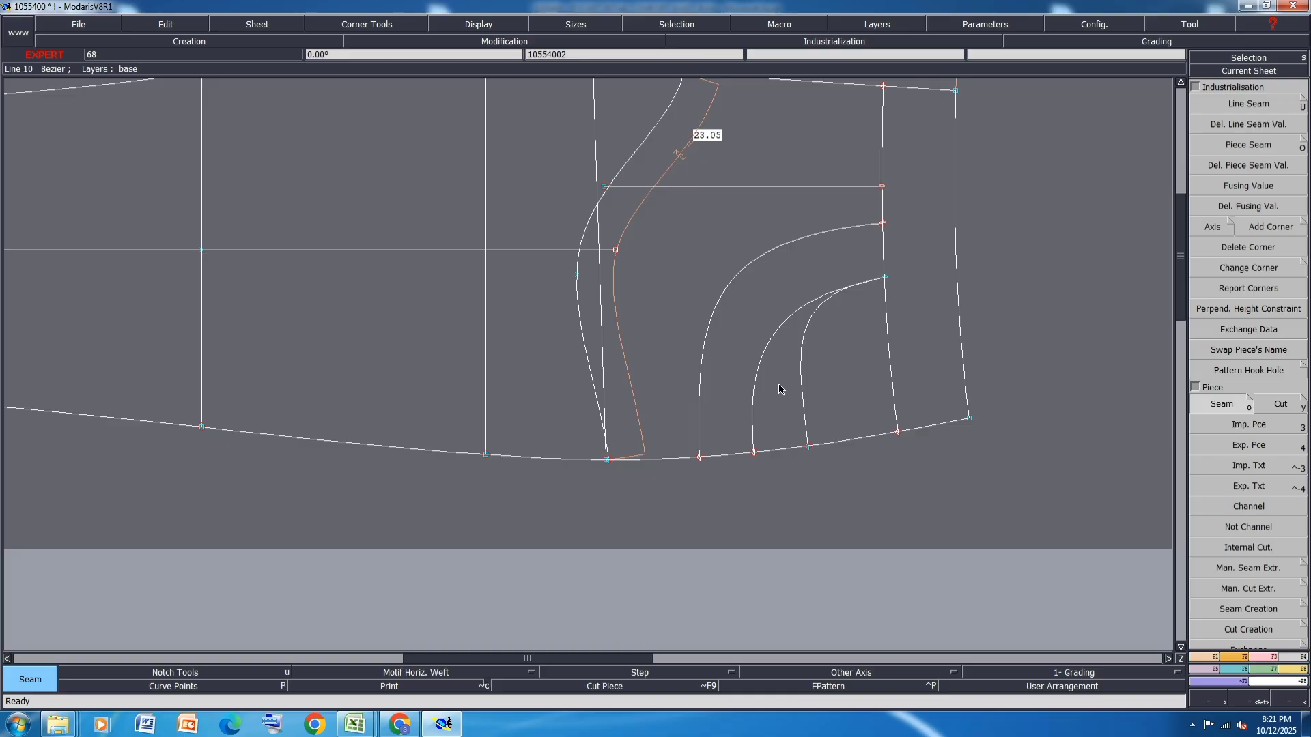
left_click(858, 387)
left_click(698, 264)
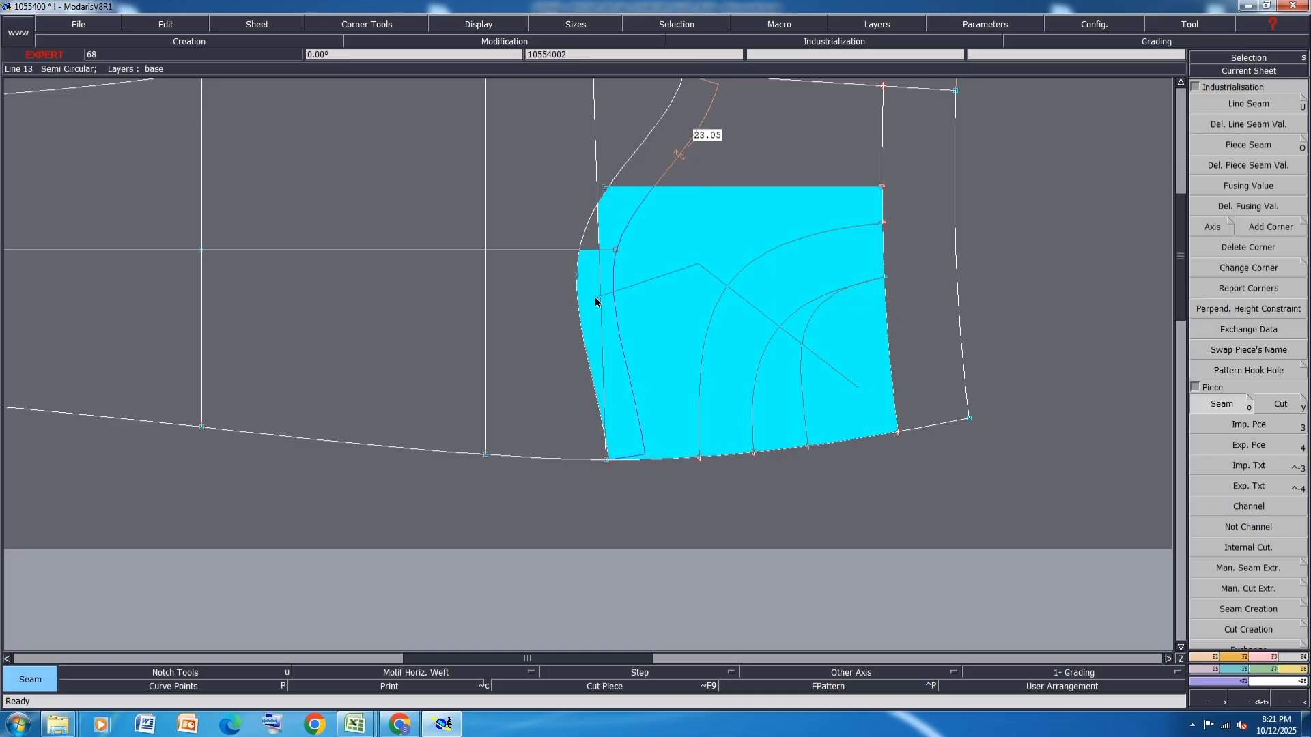
left_click(596, 297)
left_click(596, 239)
left_click(750, 245)
left_click(790, 158)
right_click(775, 244)
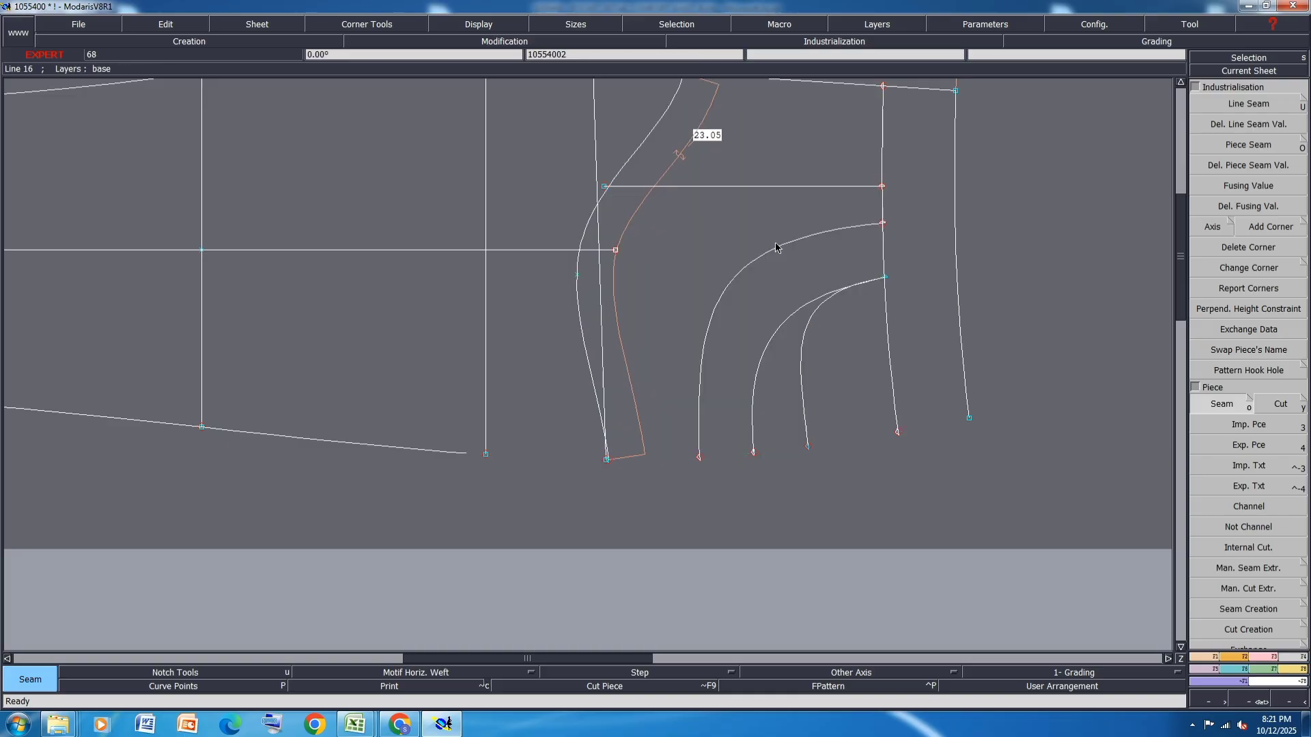
Select the front panel's cross lines and lengthwise grainline to include in its extracted piece.
scroll(879, 431, "down", 1)
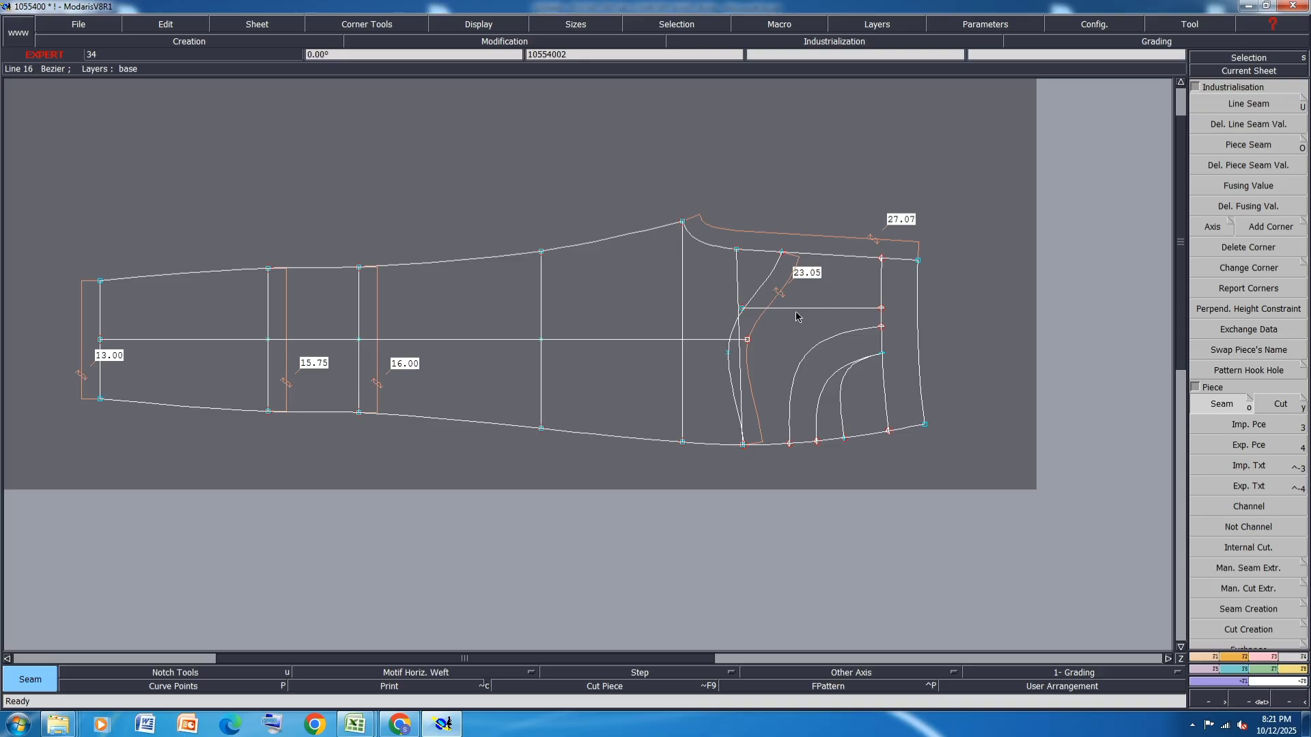
scroll(725, 202, "down", 1)
scroll(734, 222, "up", 1)
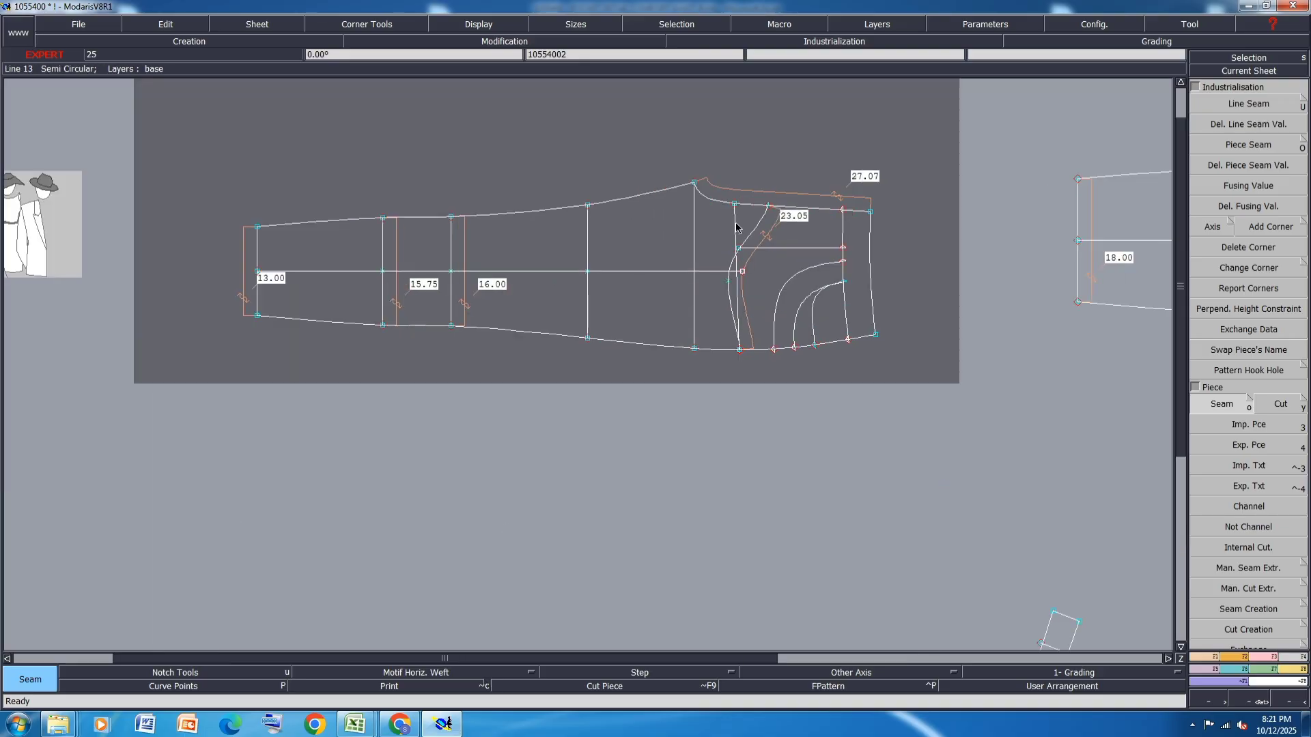
left_click(694, 234, "shift")
left_click_drag(328, 387, 639, 163, "shift")
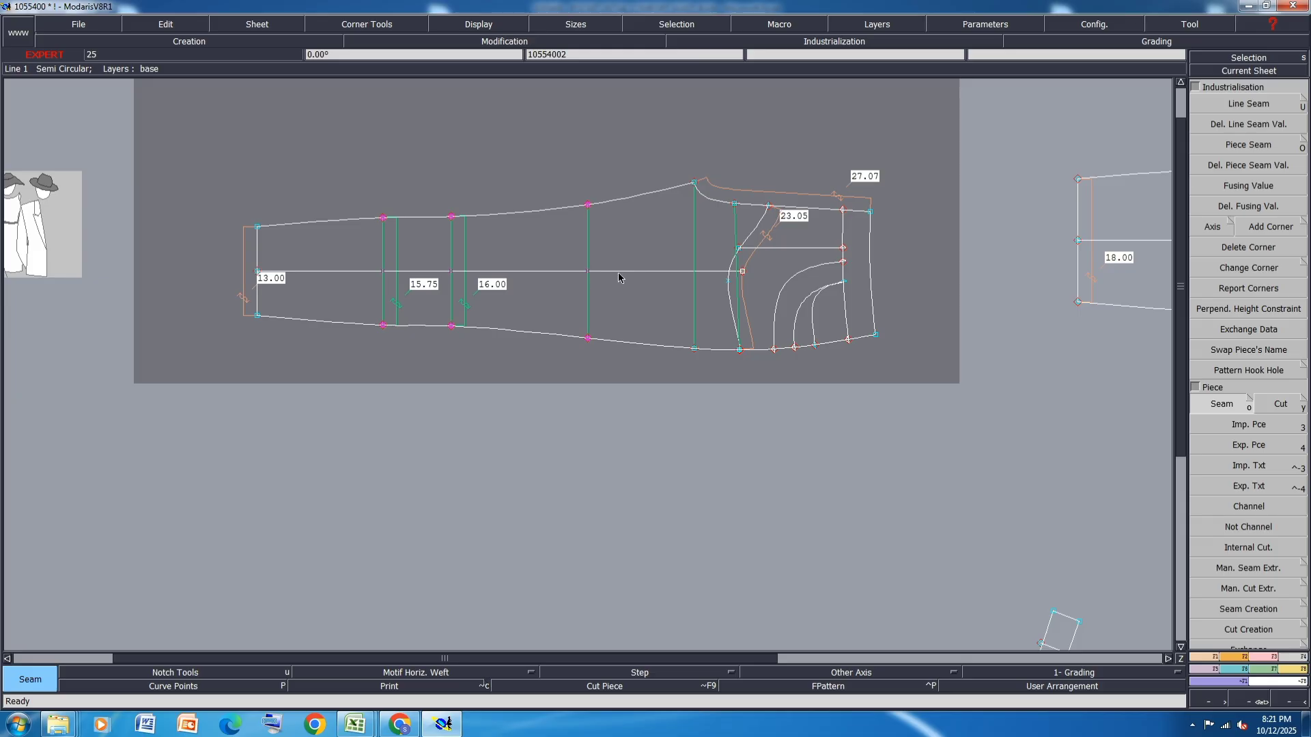
left_click(619, 273, "shift")
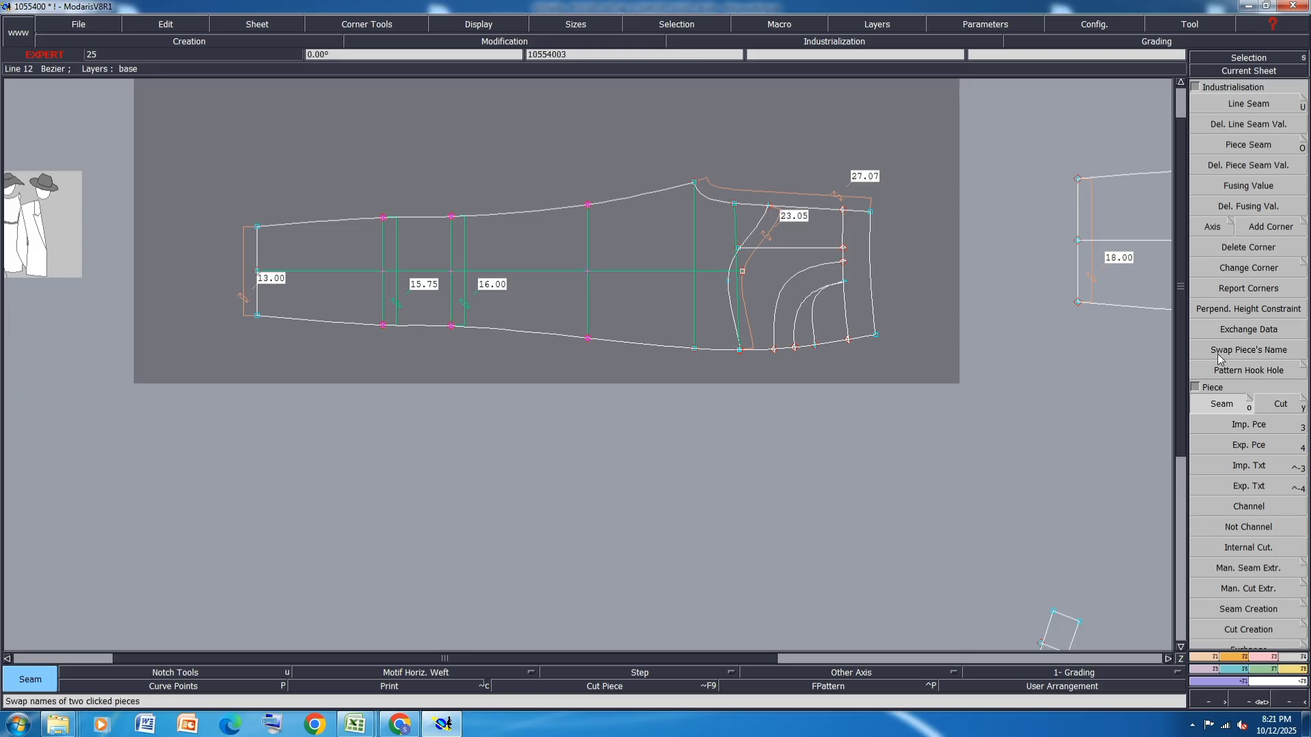
Extract the front panel from hem to yoke line, cut out along the innermost pocket curve, as a seam piece.
left_click(1222, 404)
left_click(355, 258)
left_click(523, 241)
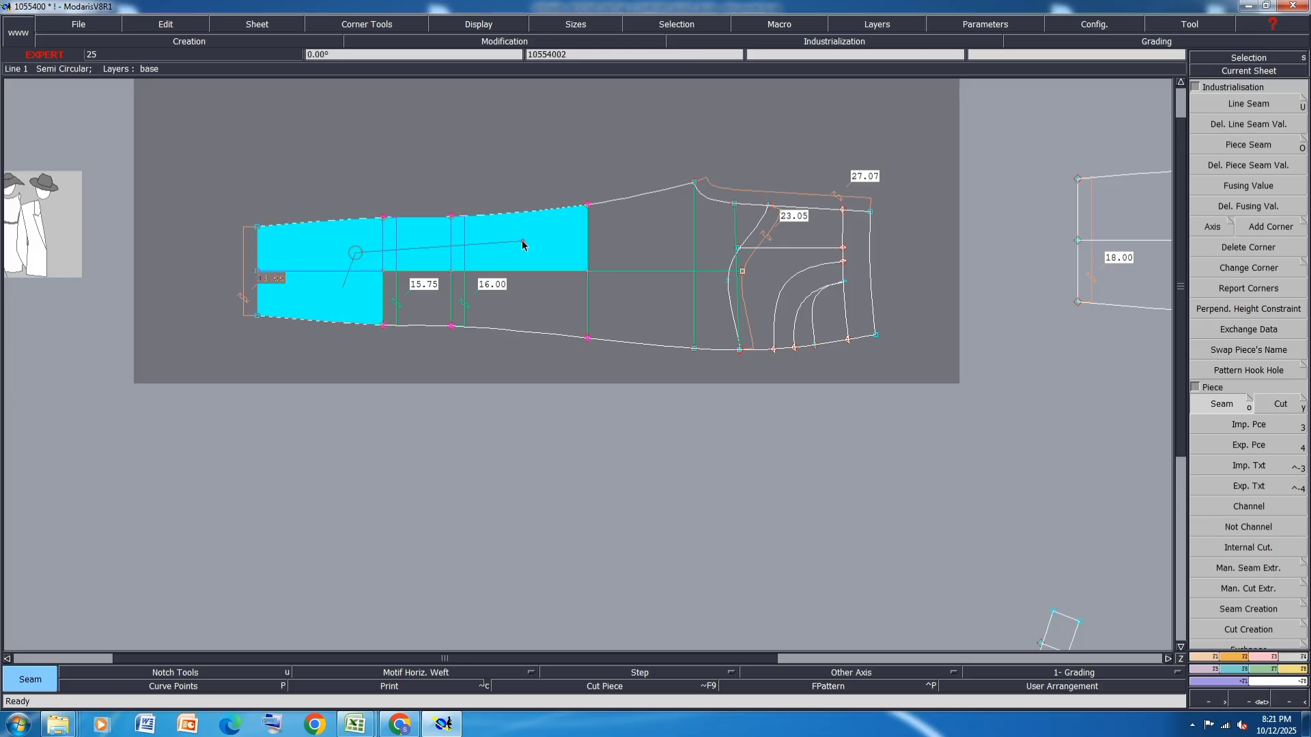
left_click(411, 294)
left_click(664, 276)
left_click(661, 238)
left_click(703, 229)
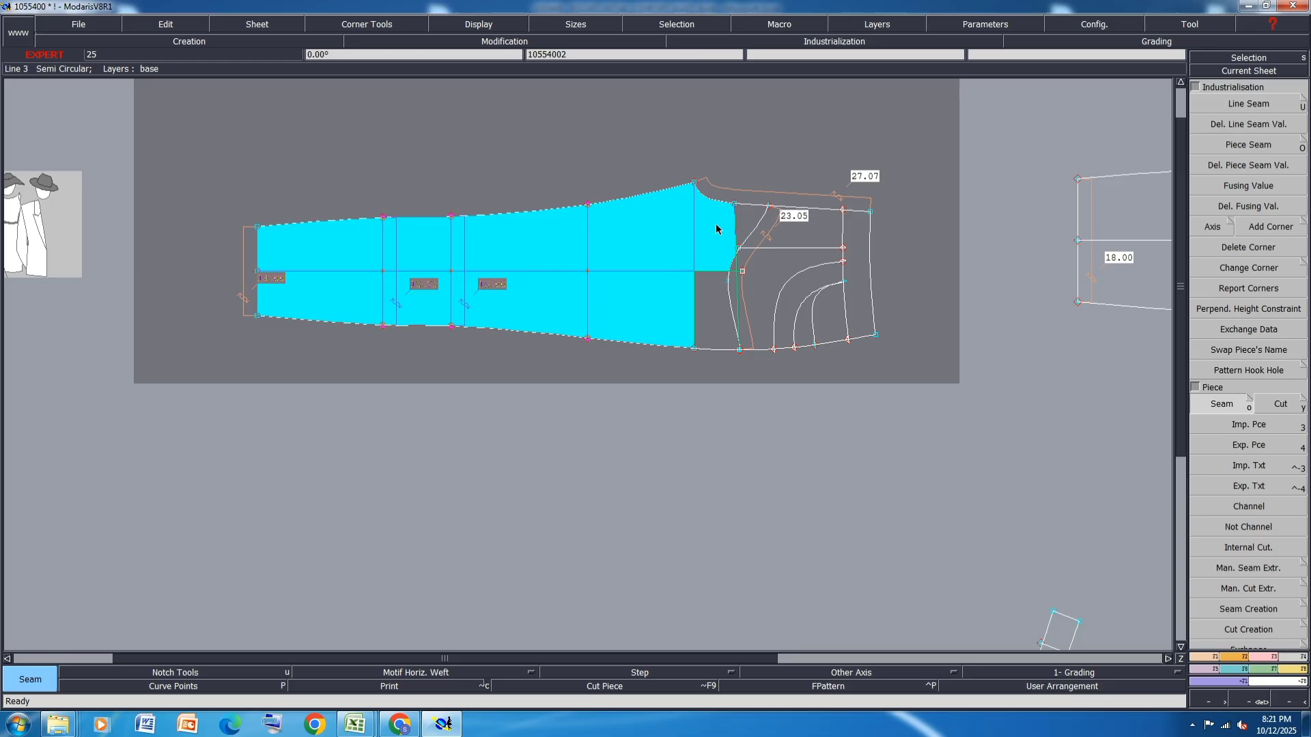
left_click(733, 219)
left_click(699, 295)
left_click(784, 313)
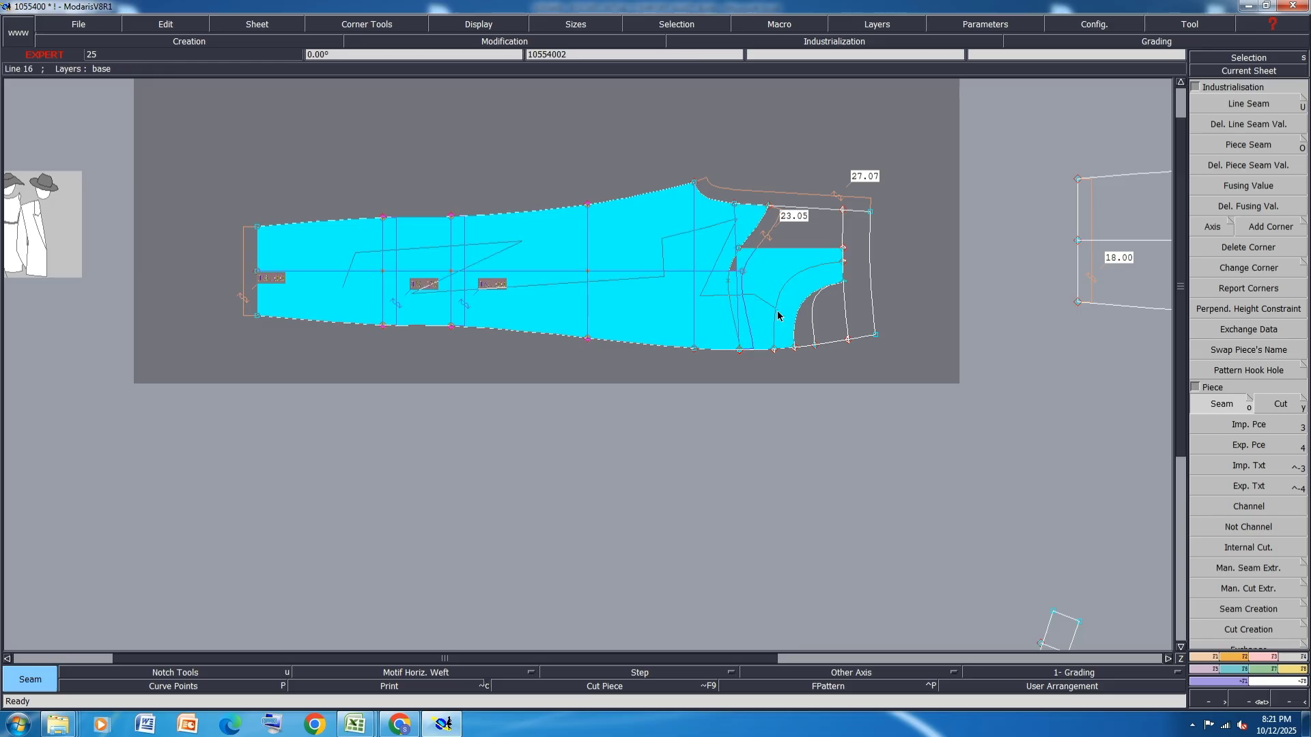
left_click(804, 326)
left_click(790, 229)
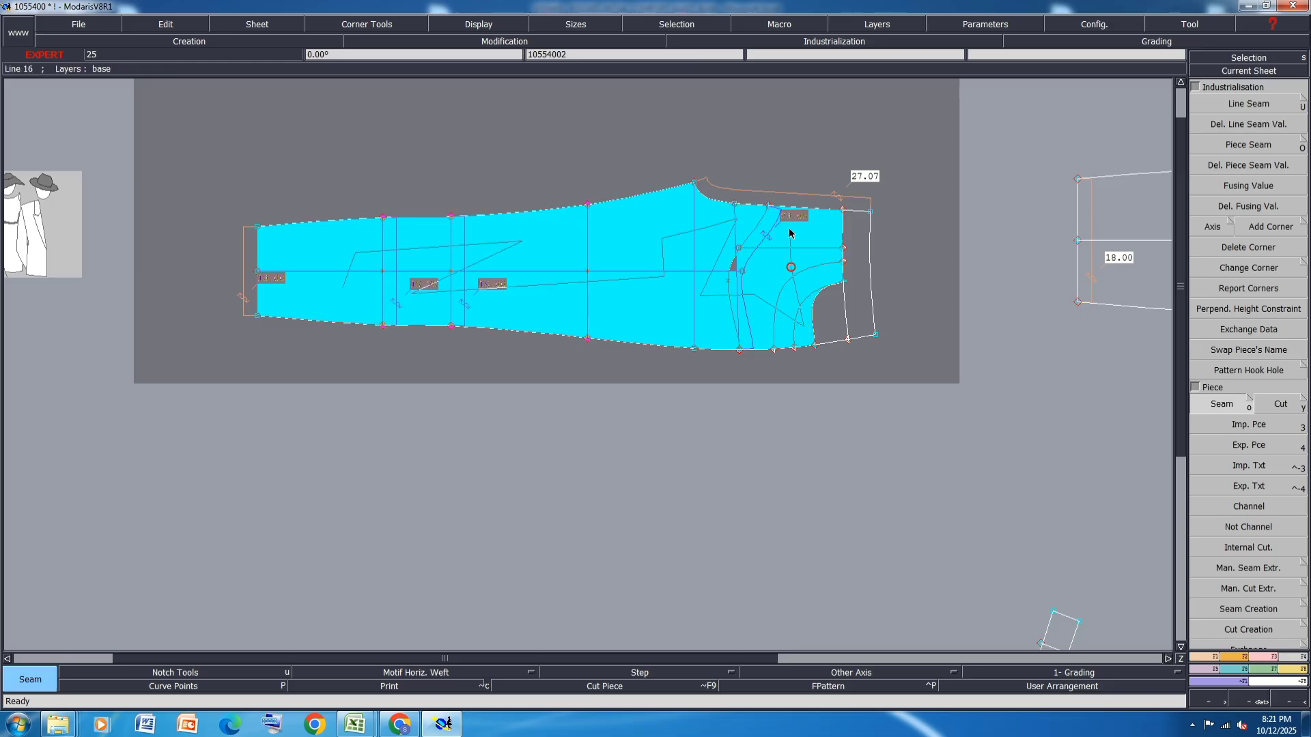
left_click(743, 270)
Arrange all sheets on the desk and delete the newly extracted front panel piece.
scroll(853, 286, "up", 5)
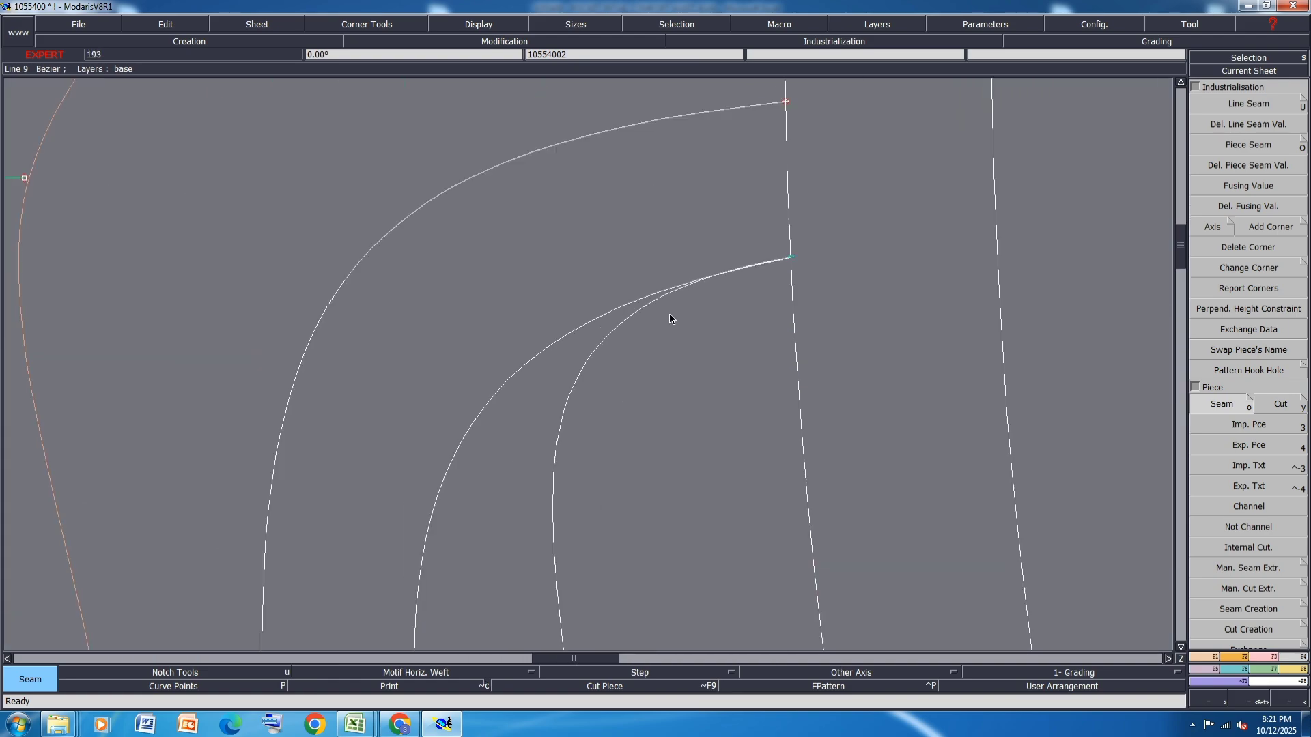
key("j")
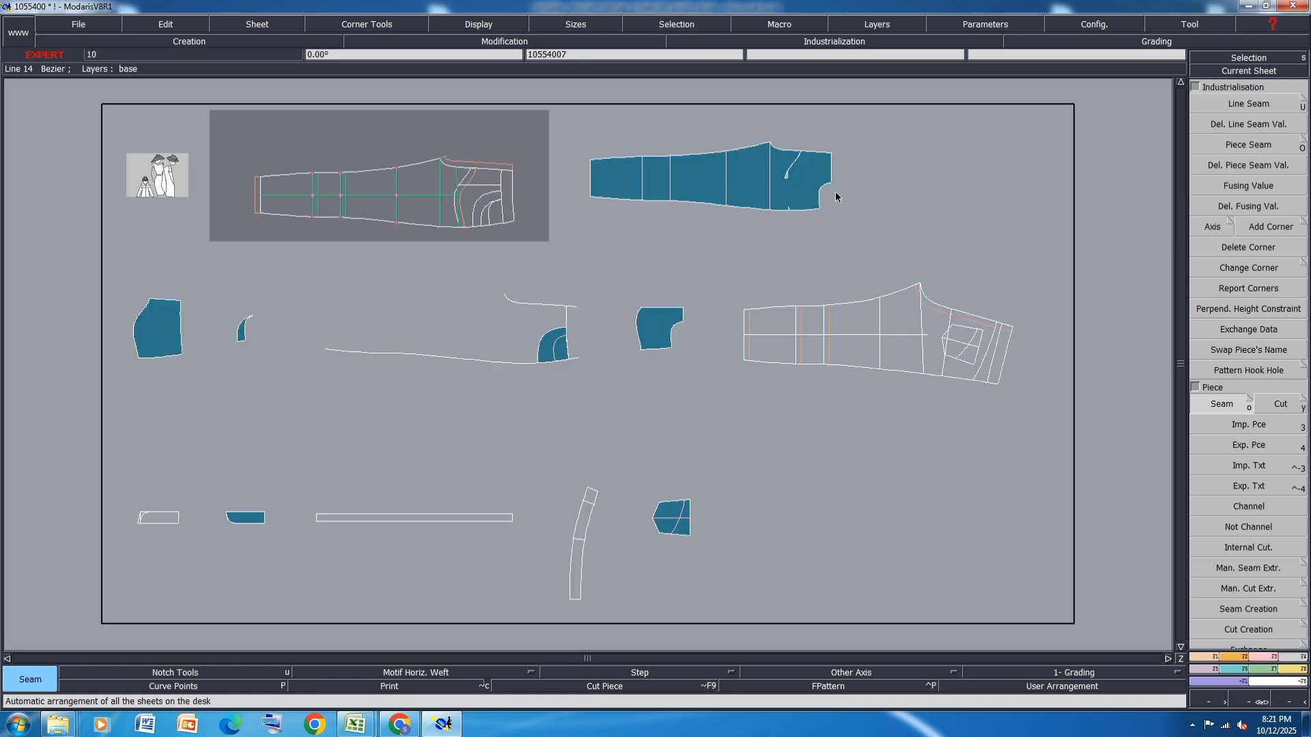
left_click(793, 209)
key("Delete")
left_click(719, 212)
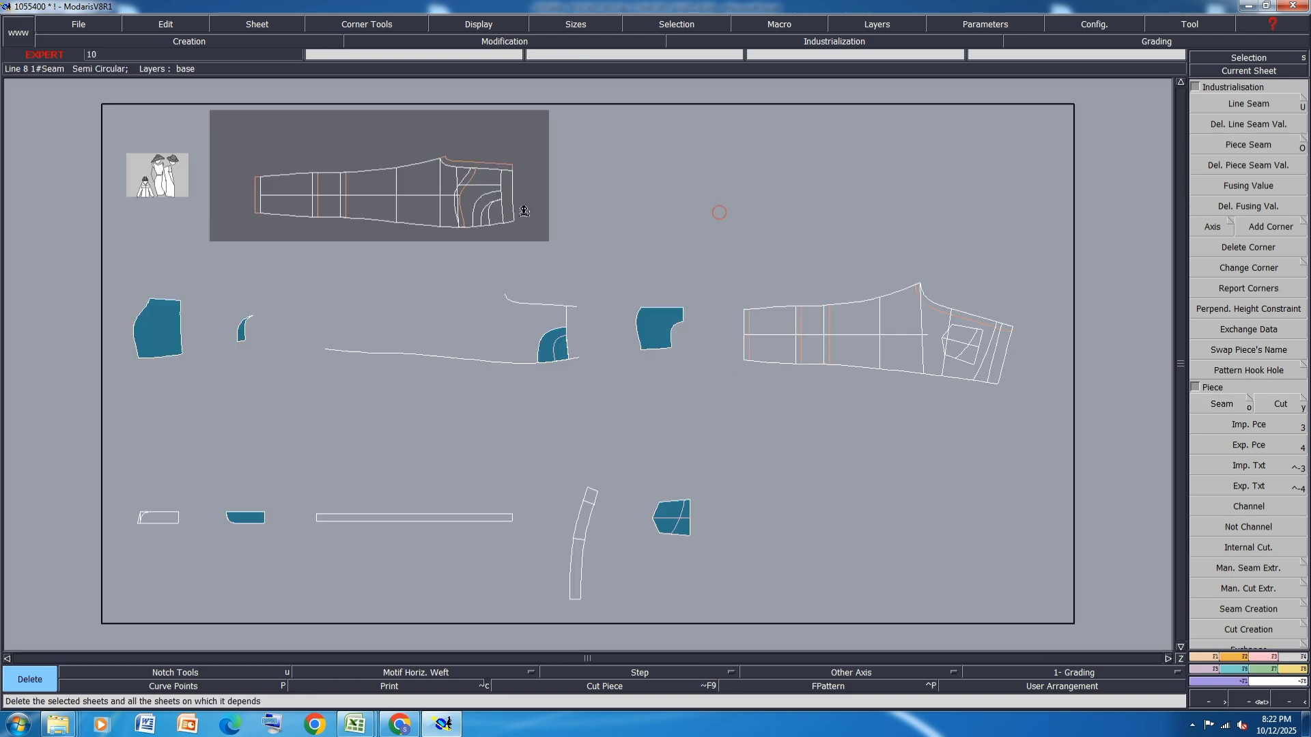
Select all of the front panel's outlines, cross lines and grainline to include in a new extracted piece.
scroll(349, 166, "up", 5)
key("Delete")
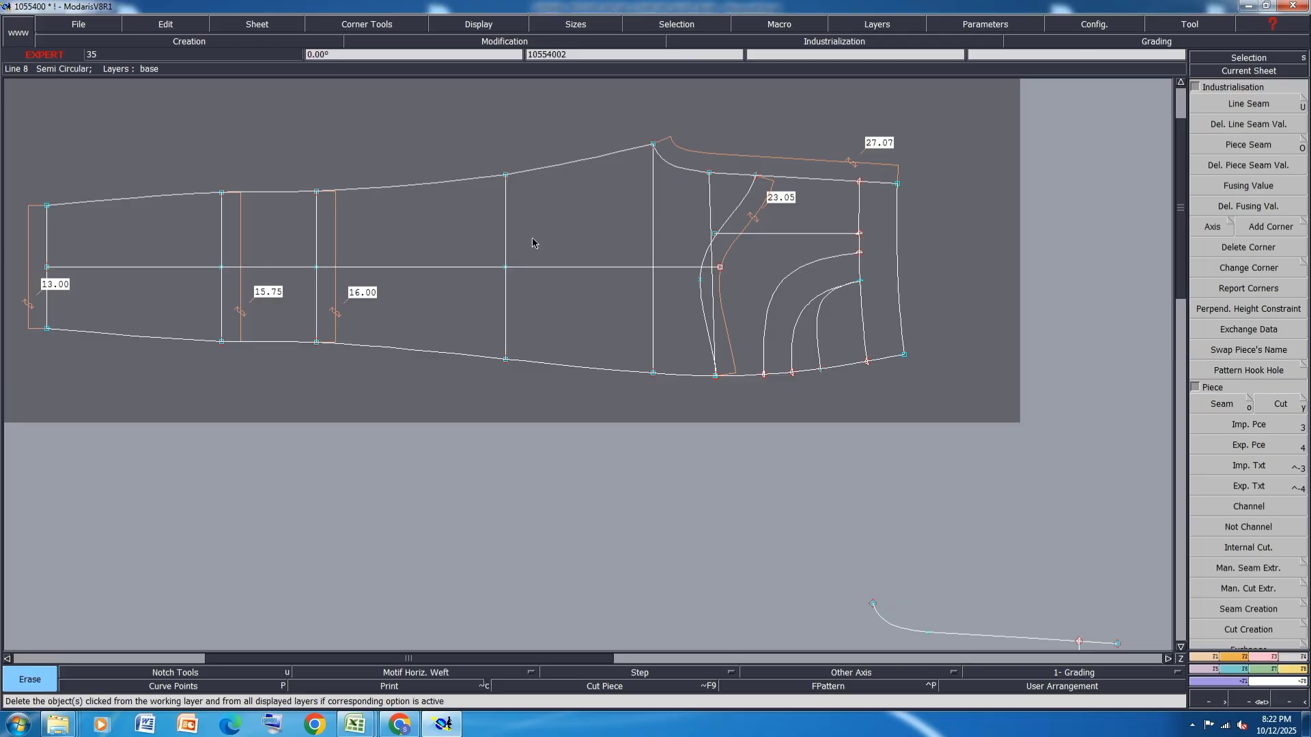
scroll(962, 193, "down", 2)
scroll(959, 193, "up", 1)
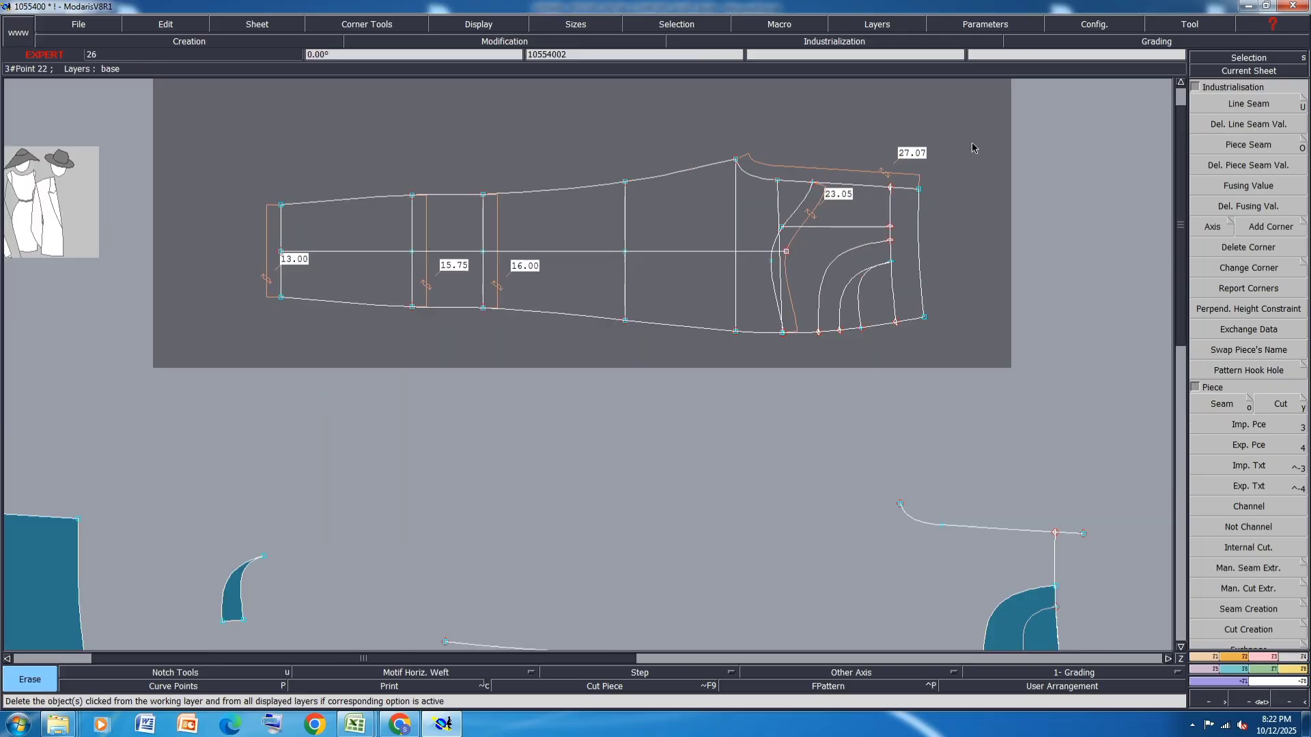
mouse_move(950, 135)
left_mouse_down()
mouse_move(547, 346)
mouse_move(205, 357)
left_mouse_up()
Extract the front panel from hem to yoke line, cut out along the innermost pocket curve, as a seam piece and rearrange the sheets.
key("o")
left_click(366, 275)
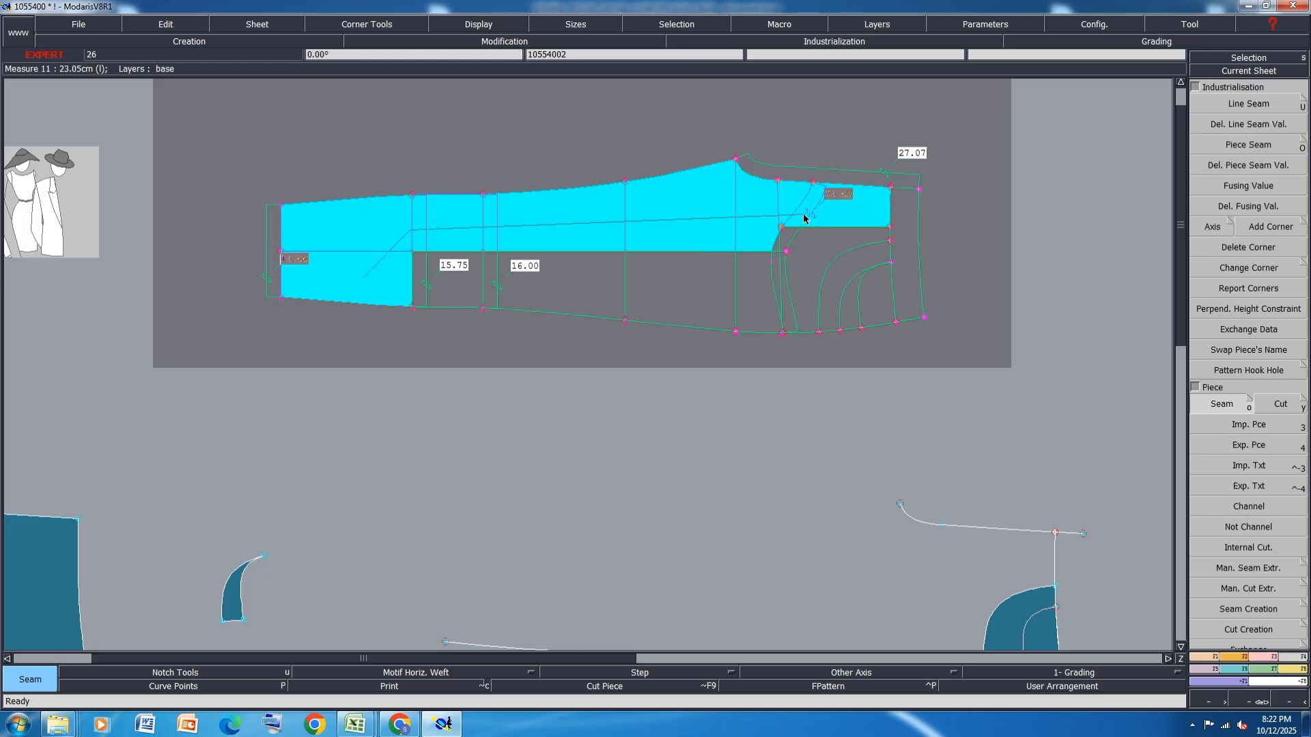
left_click(803, 274)
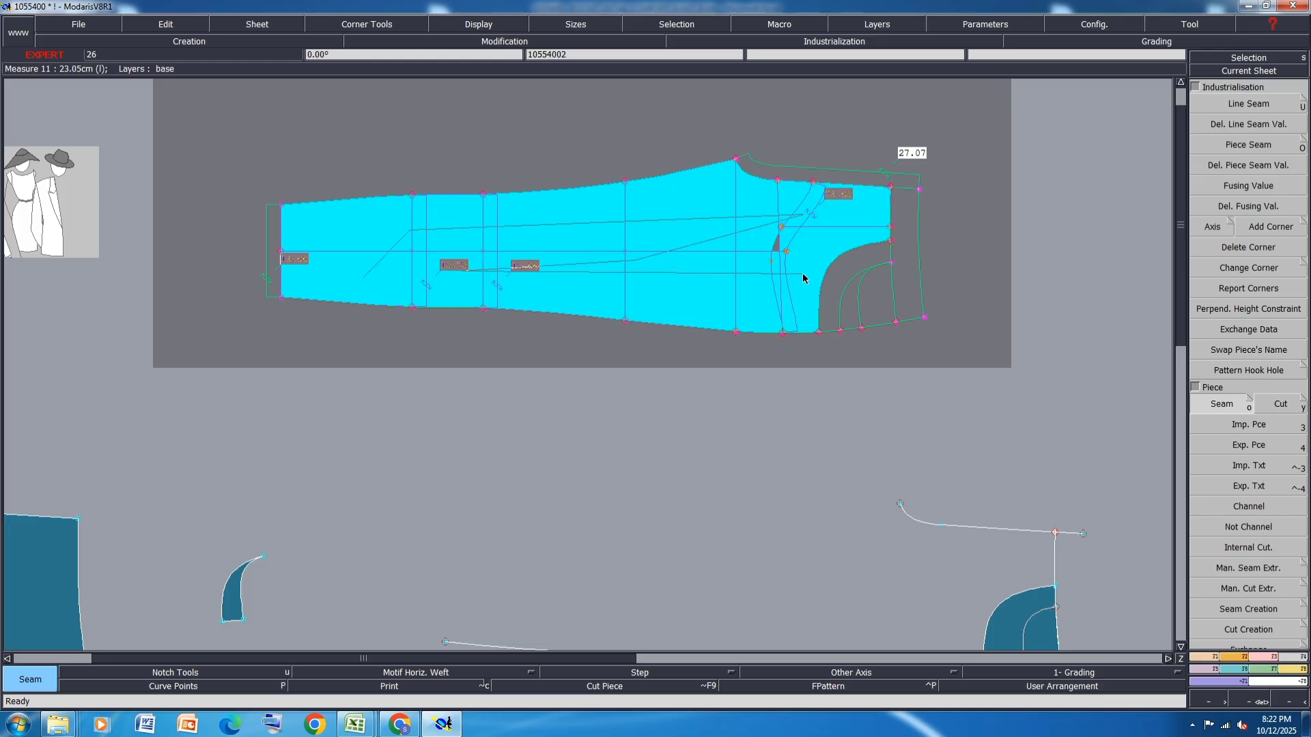
left_click(777, 236)
left_click(757, 270)
left_click(797, 215)
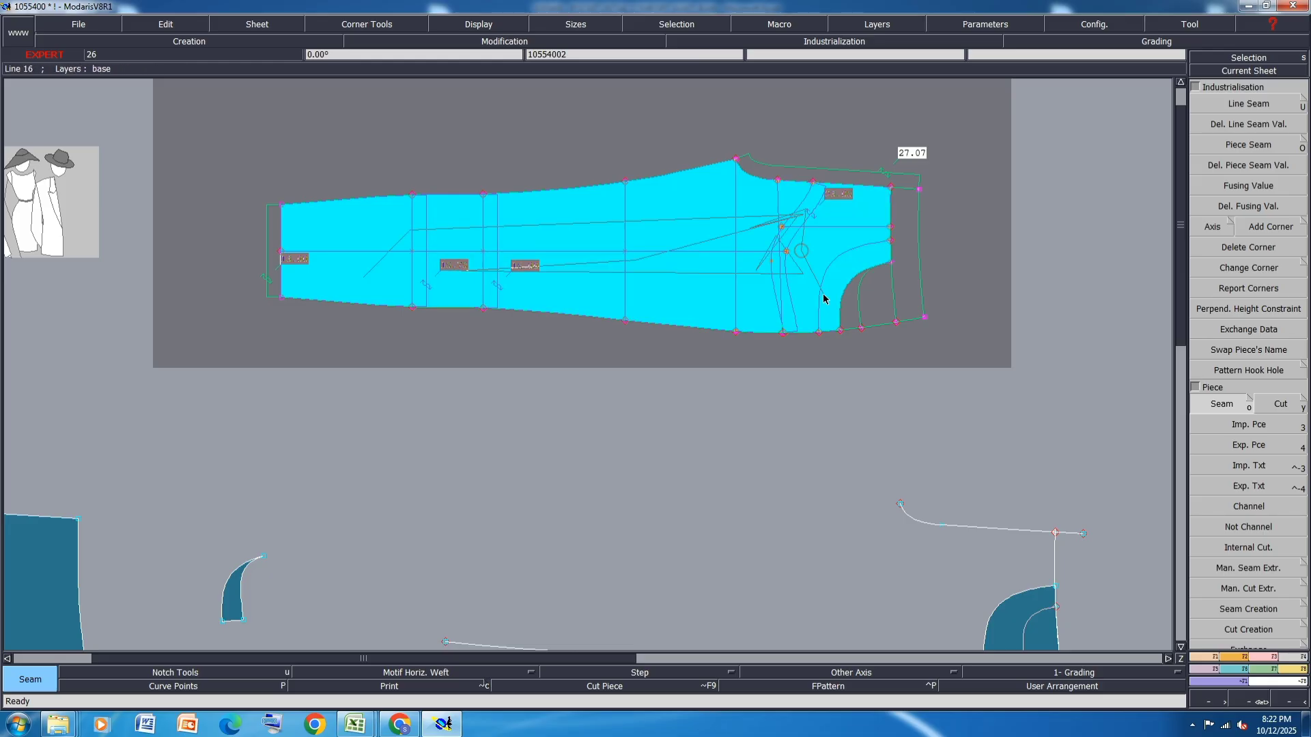
left_click(829, 303)
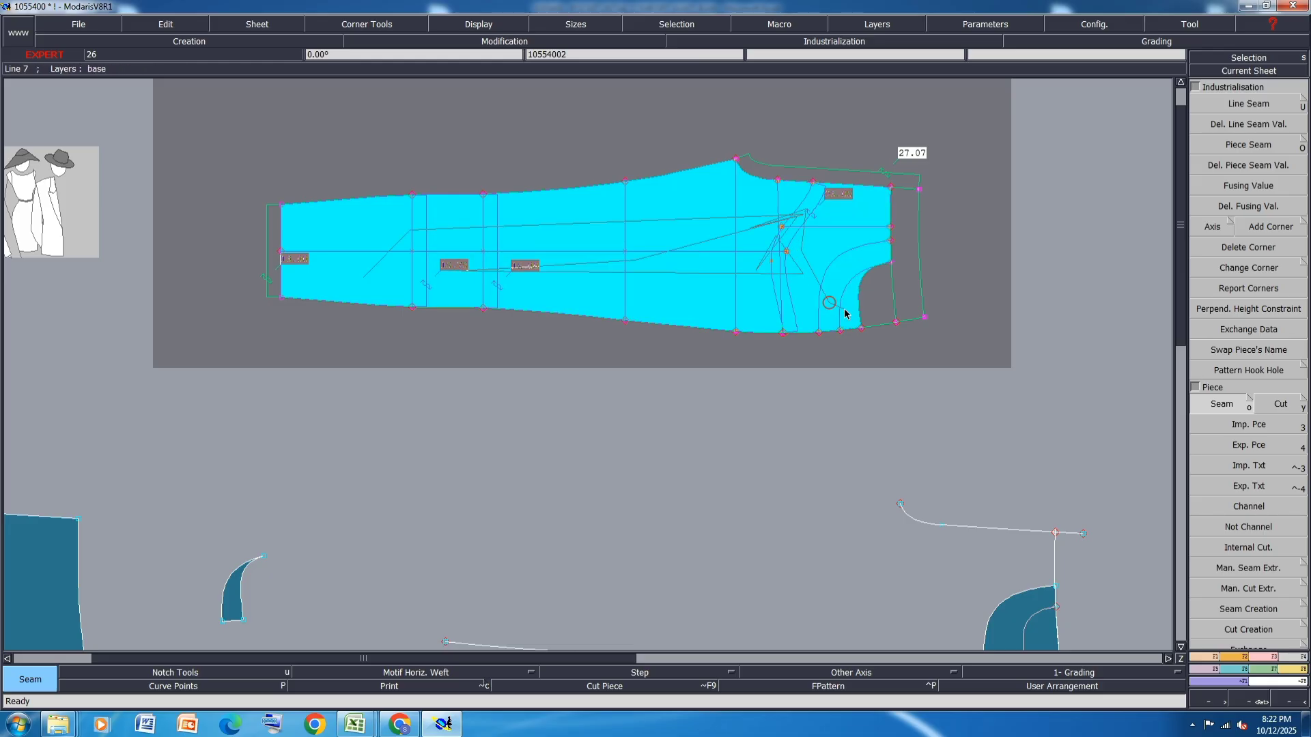
right_click(763, 251)
key("j")
Delete the tip point and the remaining line of the narrow wedge at the extracted panel's side seam.
scroll(828, 199, "up", 2)
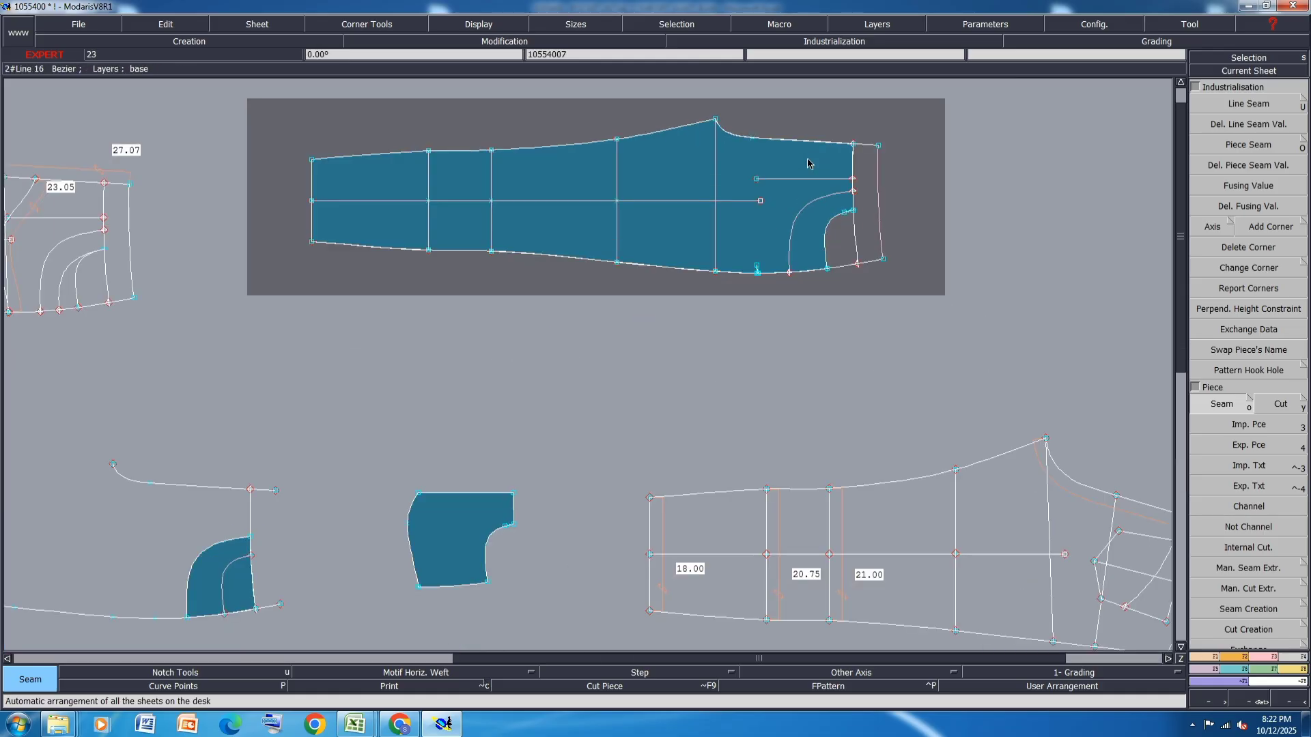
scroll(867, 196, "up", 3)
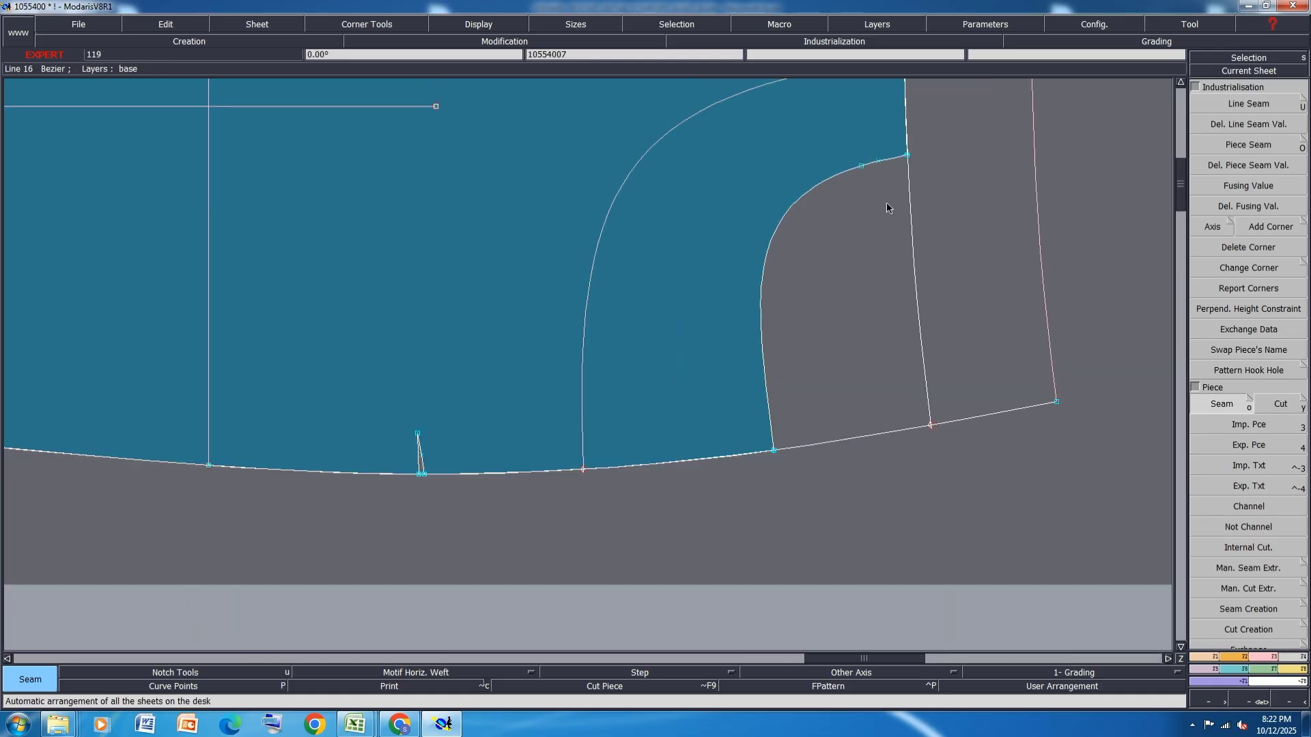
scroll(904, 170, "up", 2)
scroll(916, 184, "down", 1)
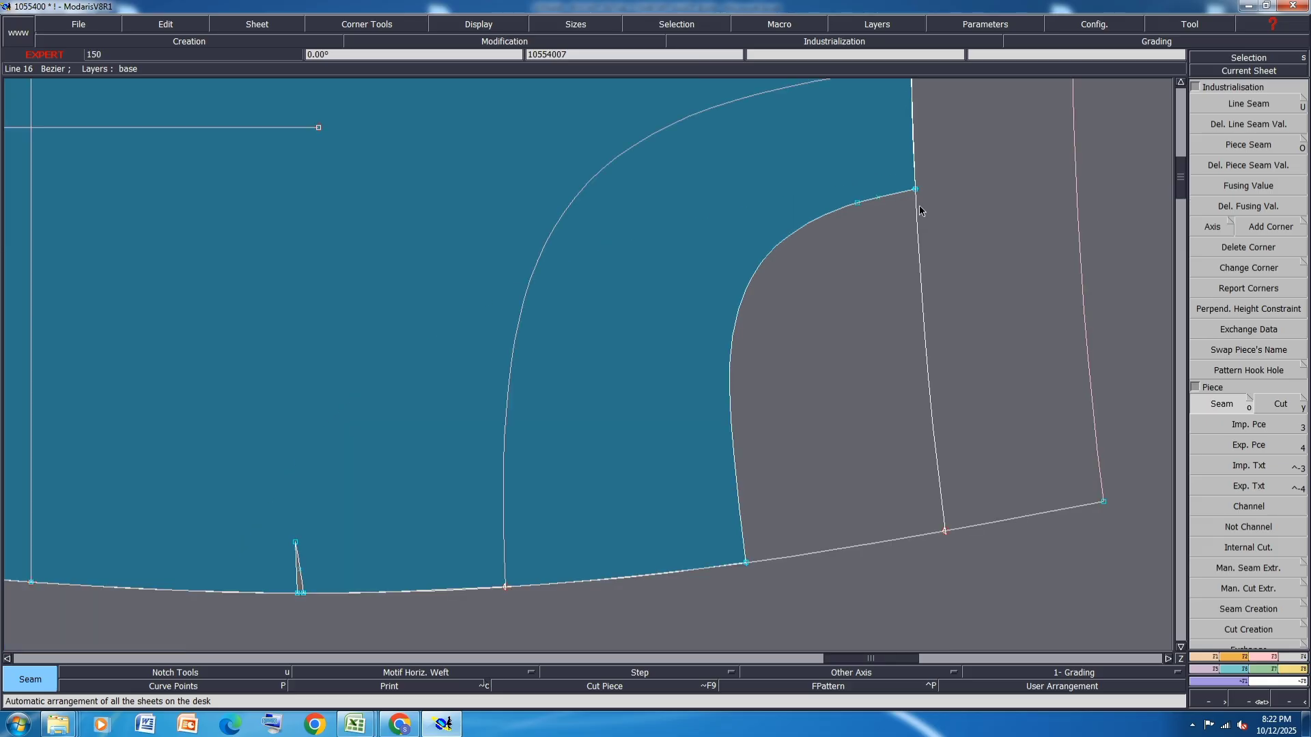
scroll(917, 206, "down", 2)
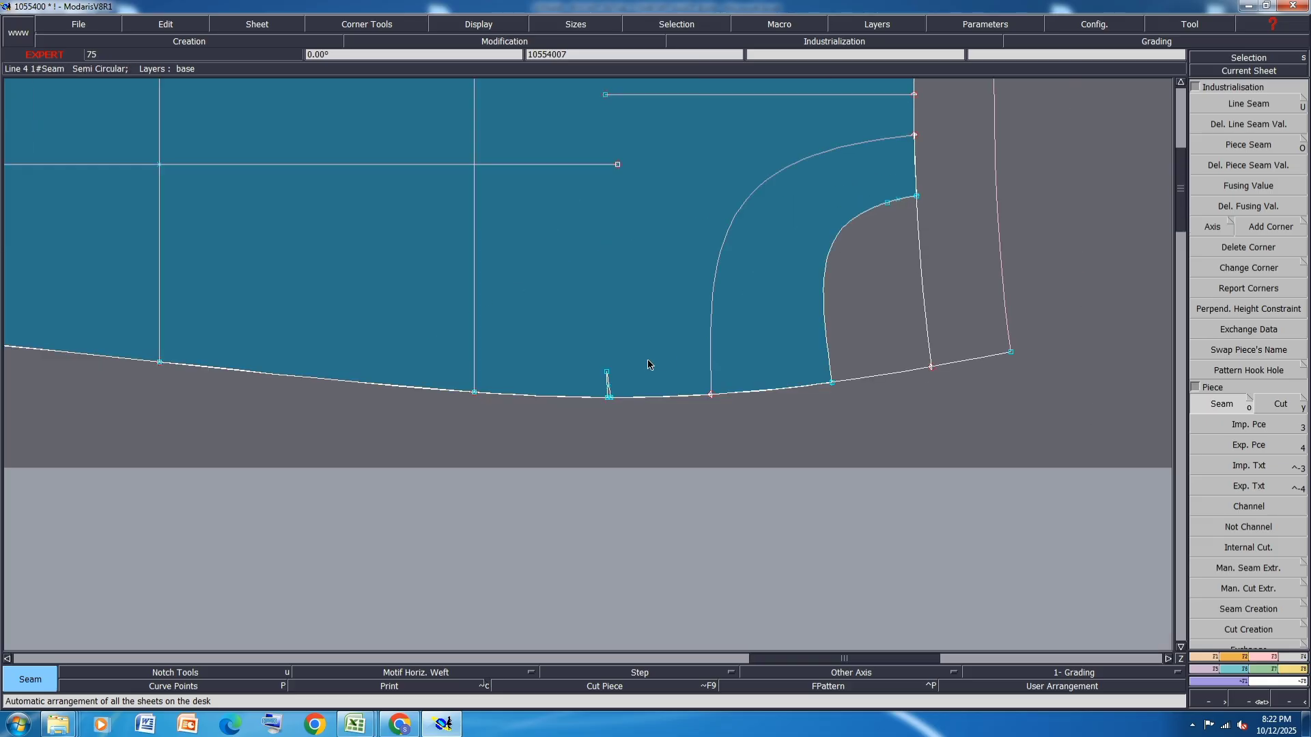
scroll(614, 384, "up", 5)
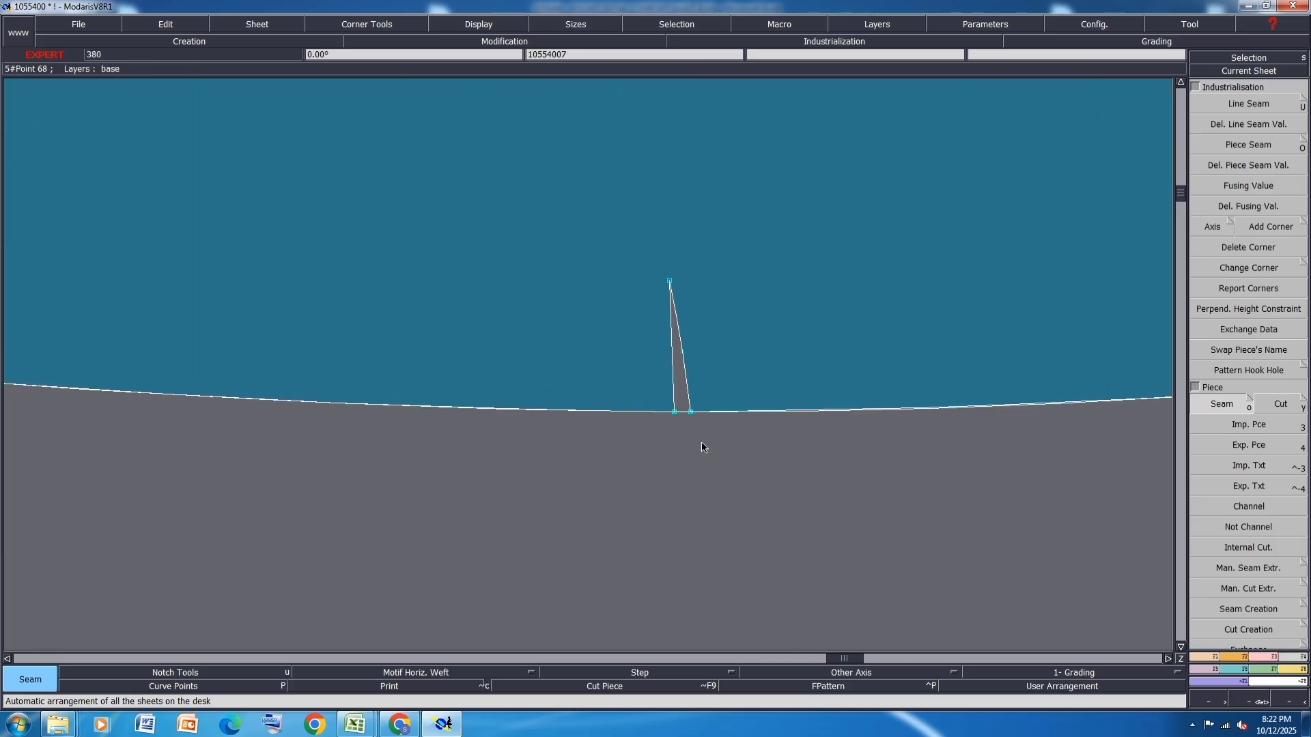
scroll(702, 441, "up", 4)
scroll(666, 417, "down", 2)
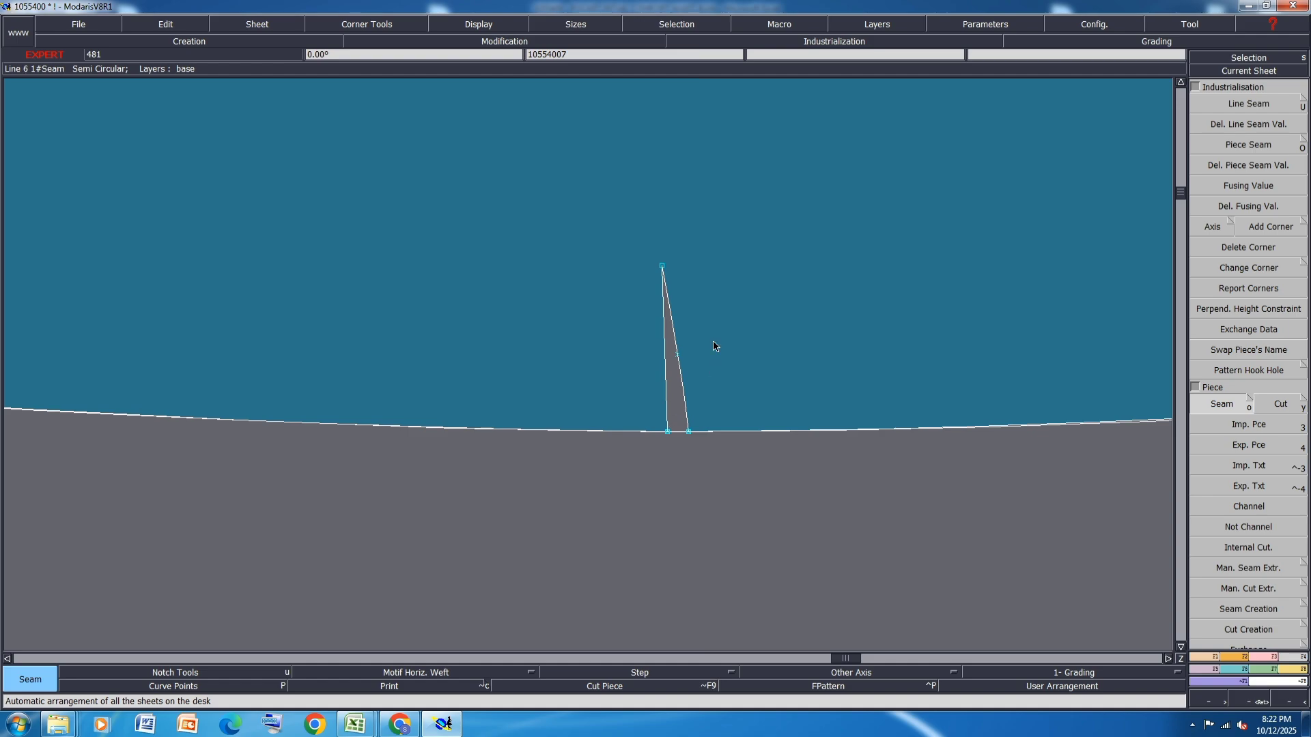
key("m")
key("Delete")
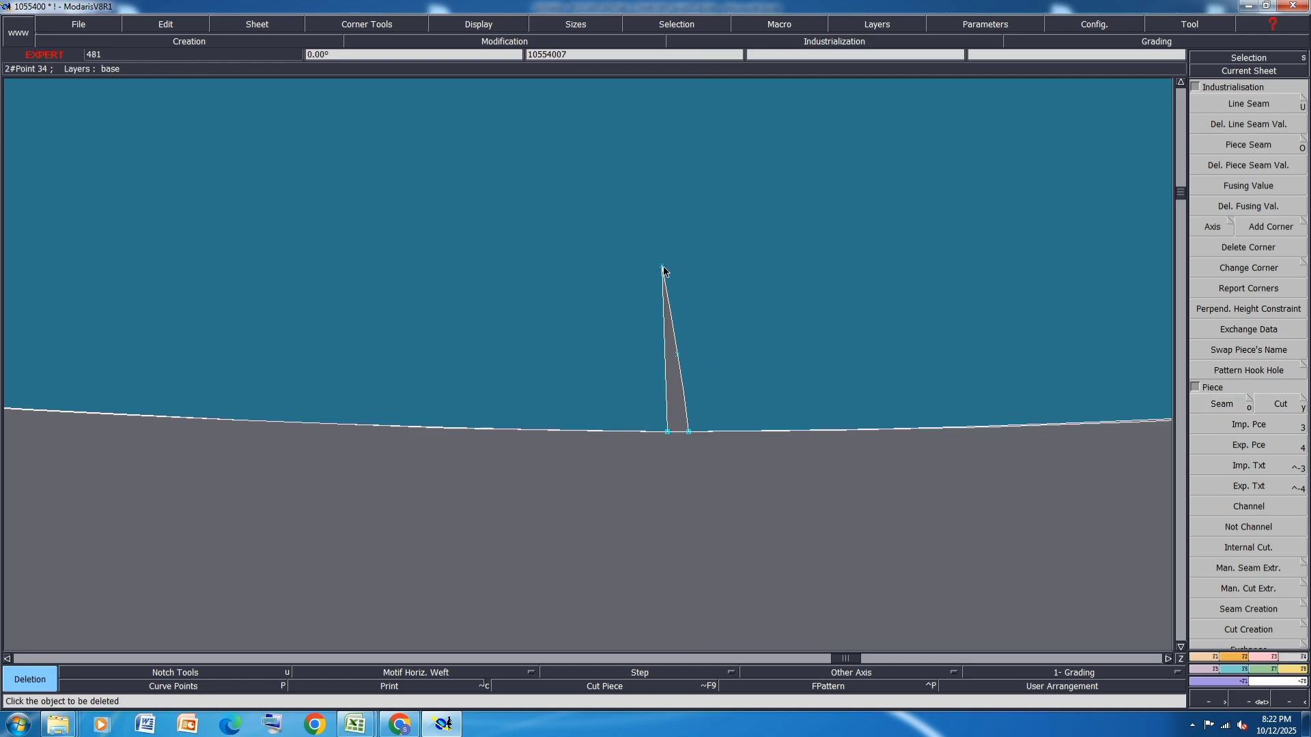
left_click(662, 266)
left_click(677, 355)
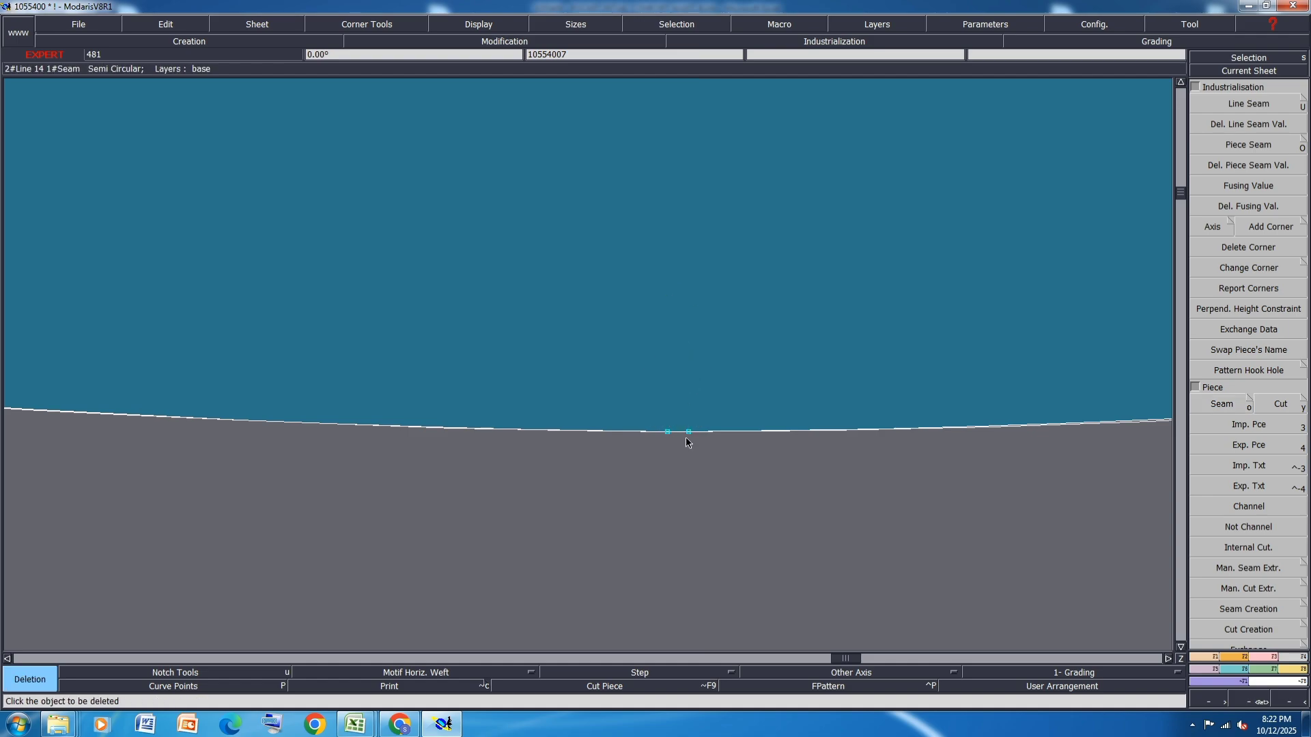
Try to merge the side seam curves at the two neighbouring points where the wedge was.
key("m")
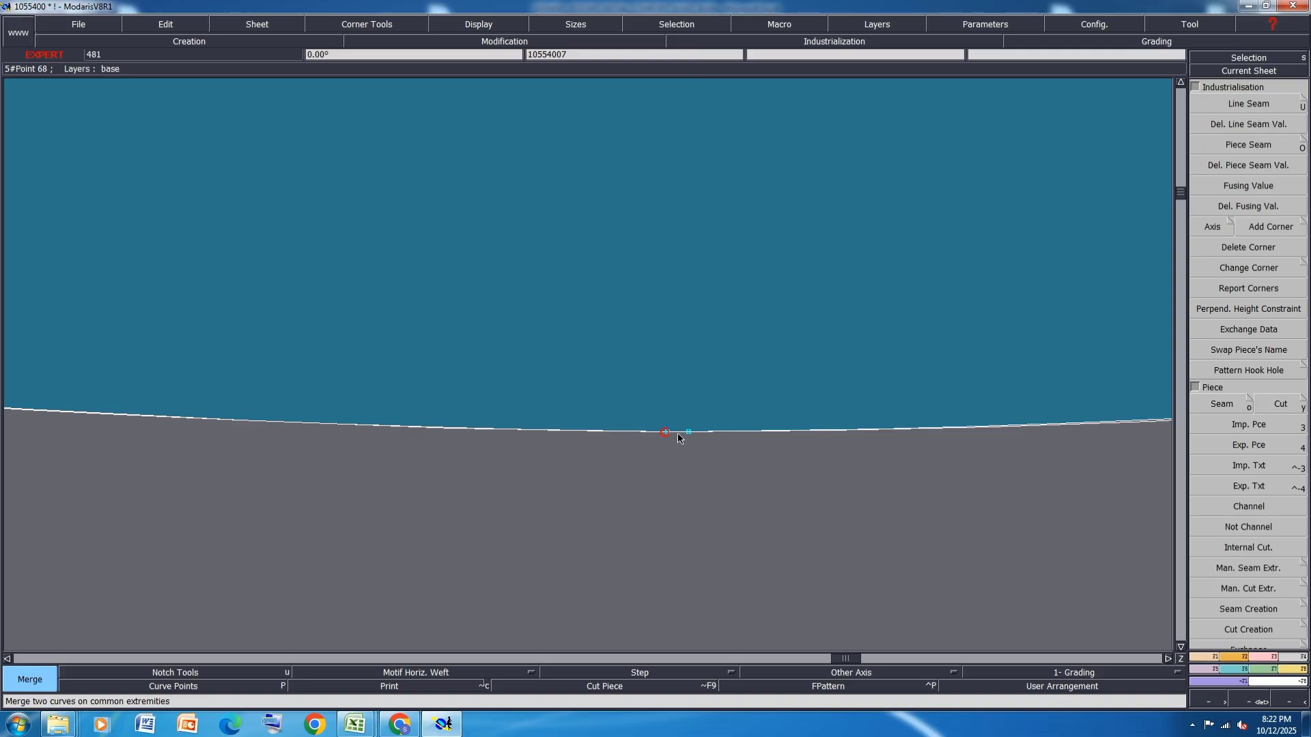
scroll(689, 431, "down", 2)
scroll(682, 426, "down", 1)
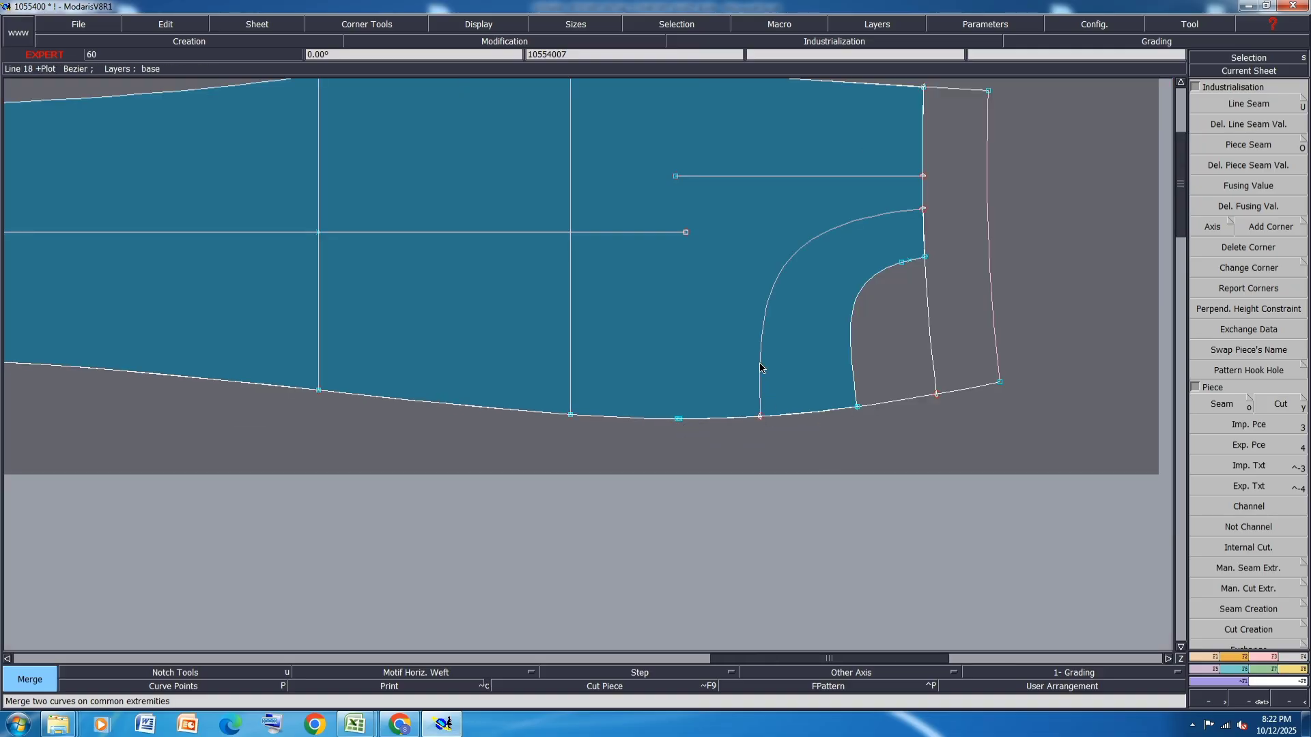
scroll(869, 418, "up", 3)
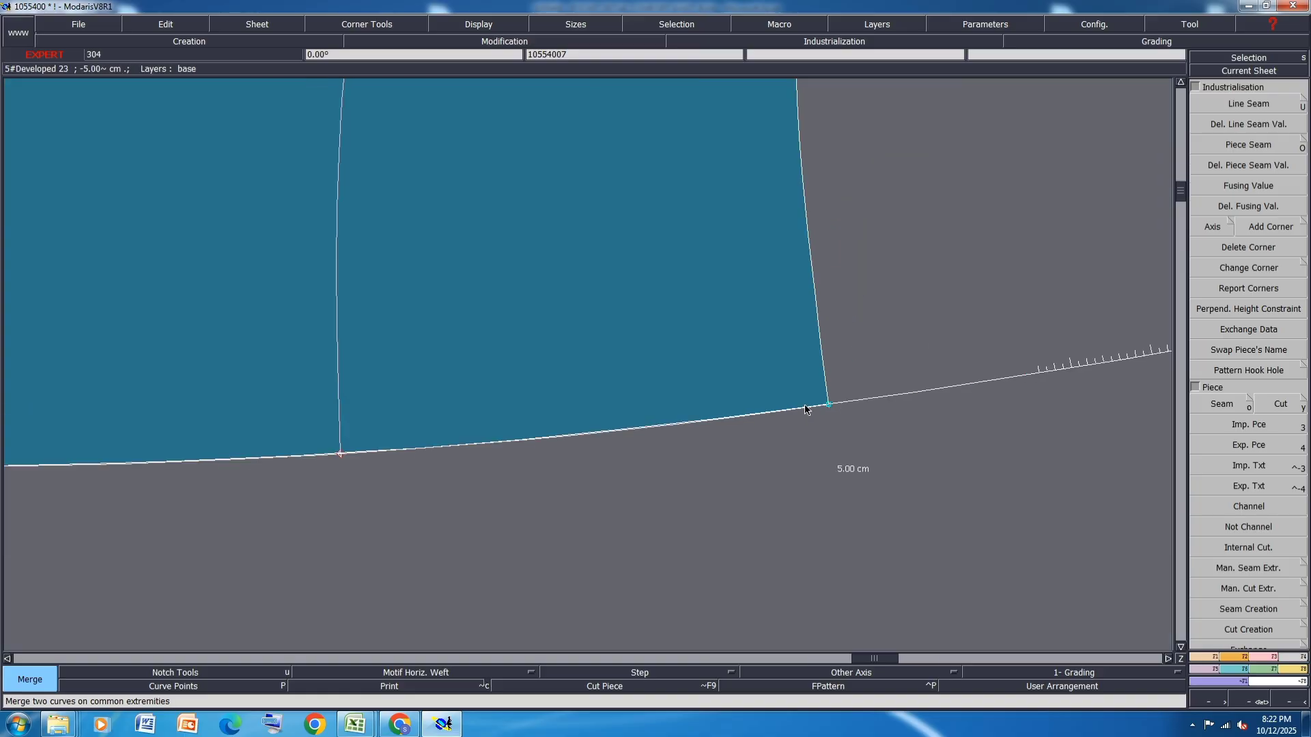
Delete the leftover outer pocket curve, side seam extension, yoke line, waist line and short lengthwise line from the extracted front panel.
scroll(845, 454, "down", 1)
key("Delete")
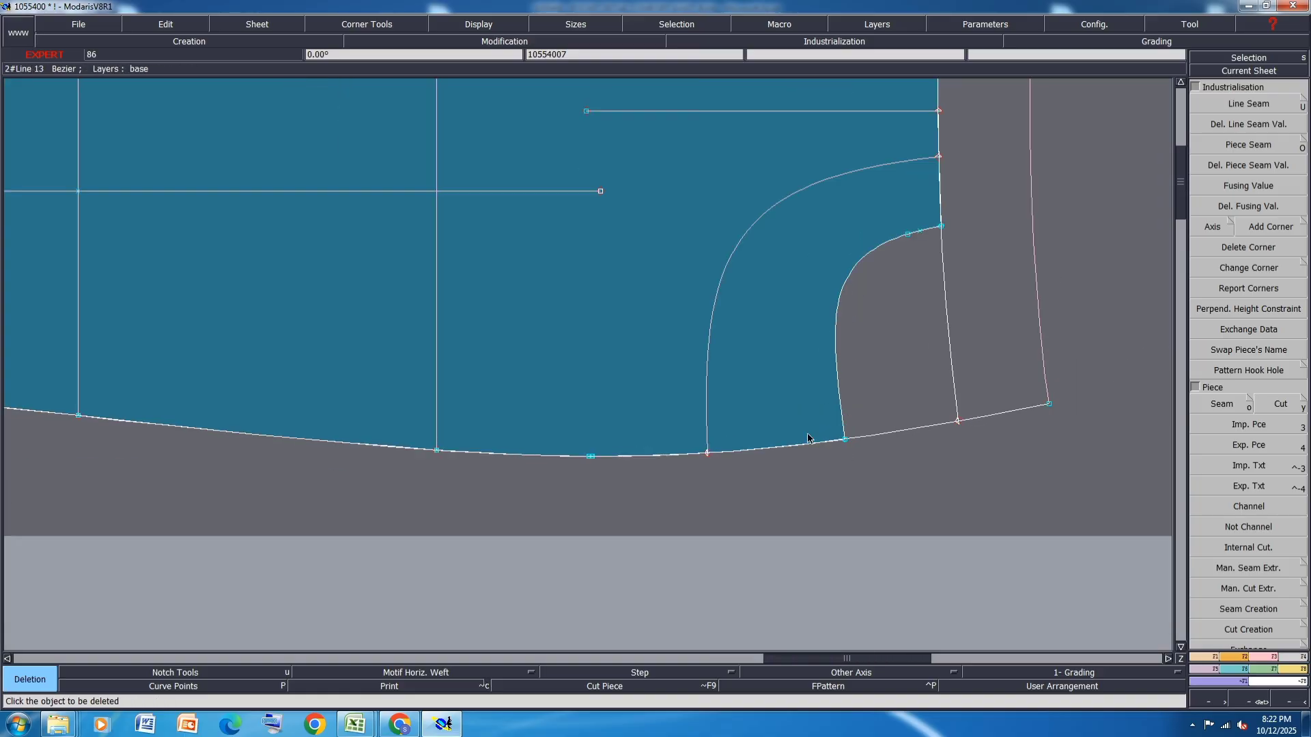
left_click(707, 379)
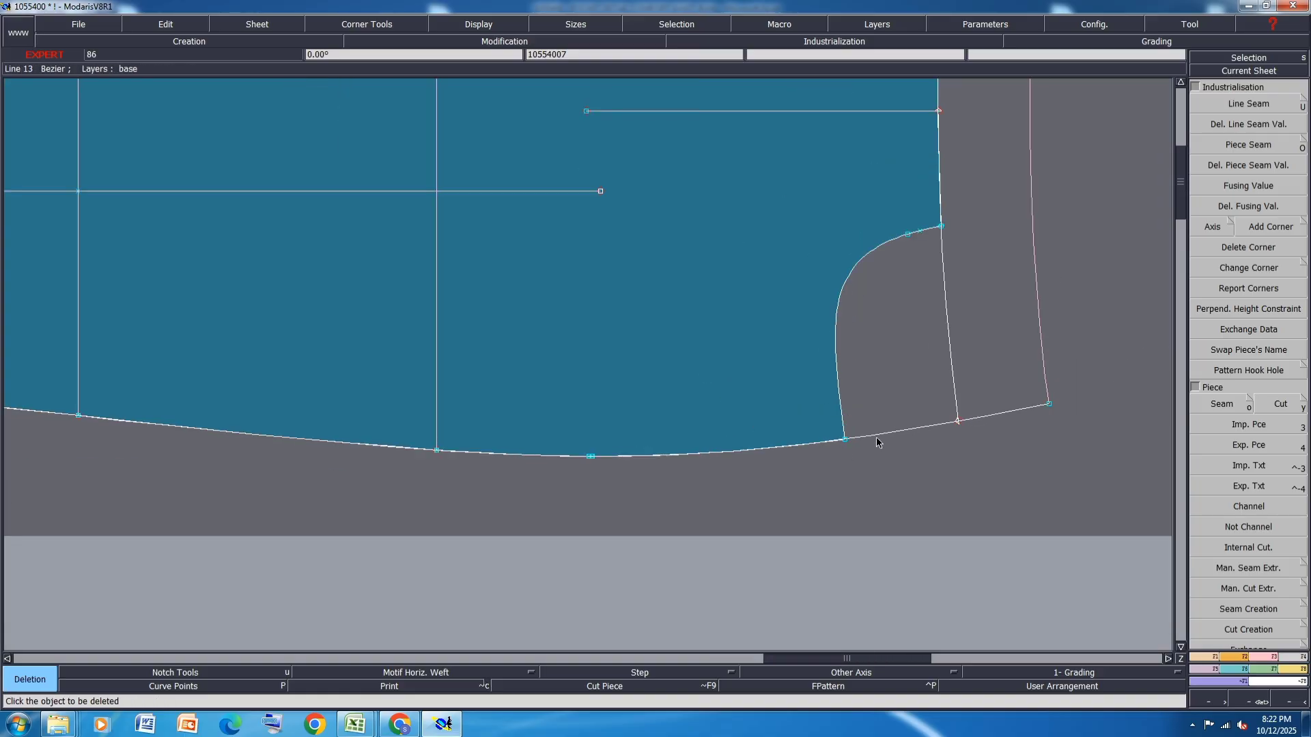
left_click(879, 433)
left_click(956, 410)
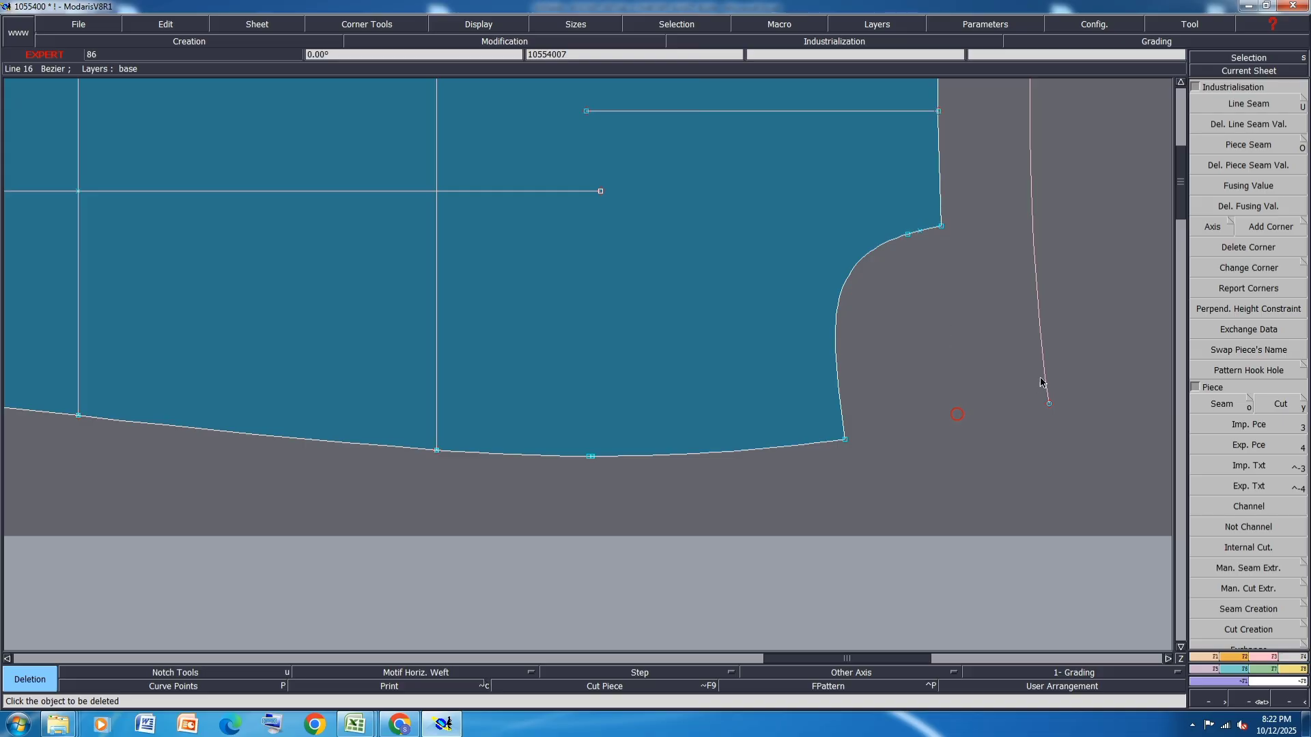
left_click(1046, 372)
left_click(846, 111)
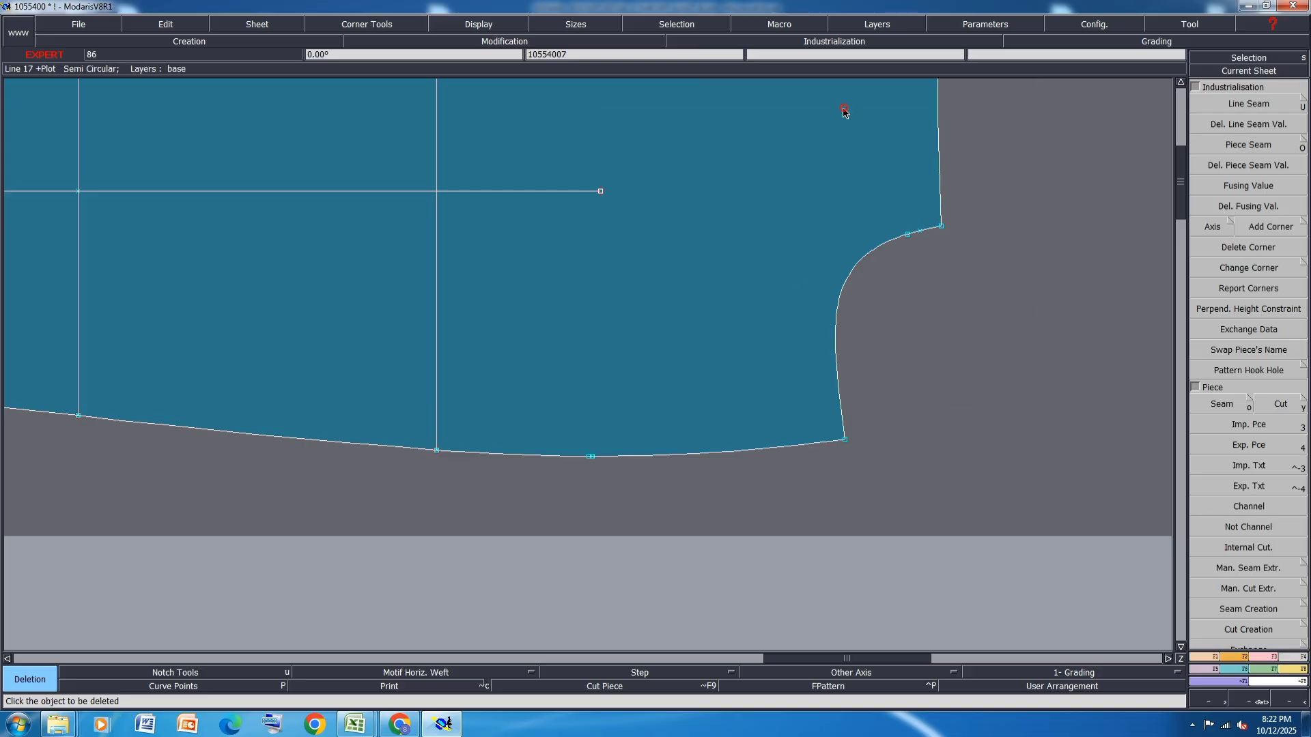
Bridge the small side seam gap with a straight line and merge the segments into one continuous curve.
scroll(659, 495, "down", 1)
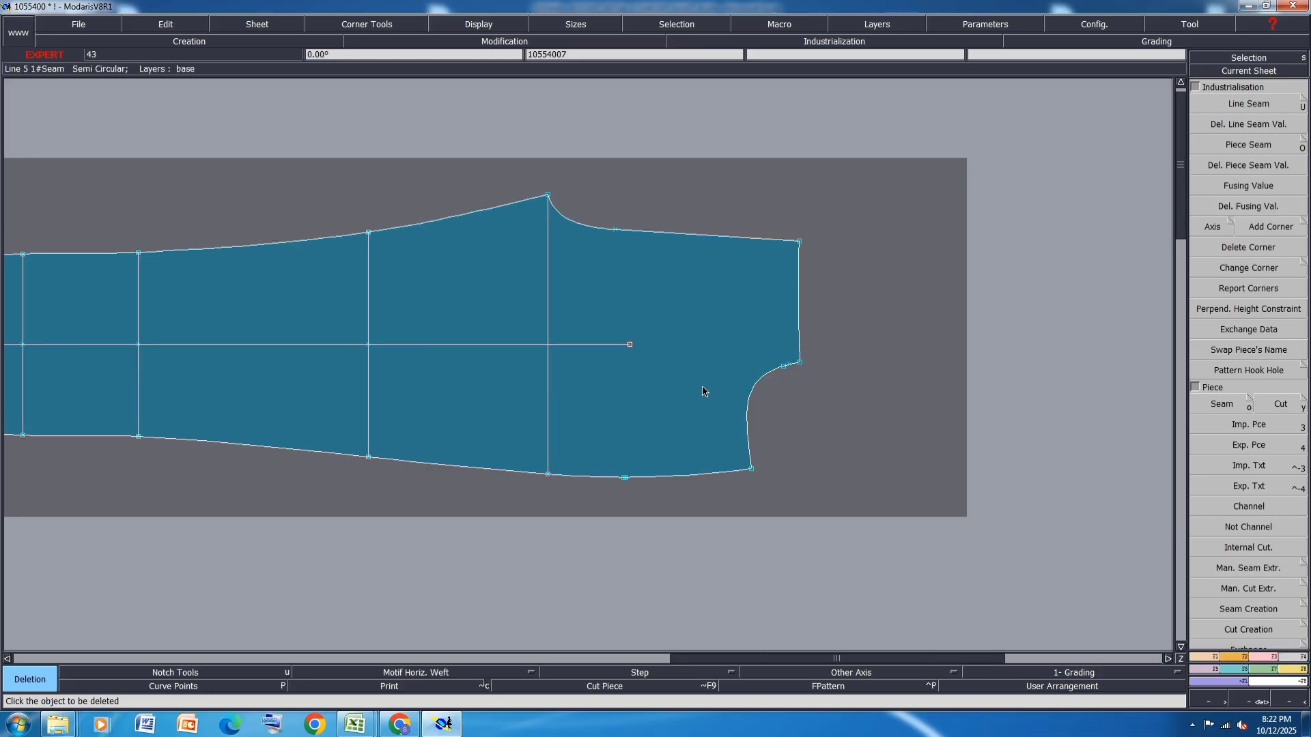
key("d")
scroll(624, 481, "up", 4)
scroll(631, 494, "up", 4)
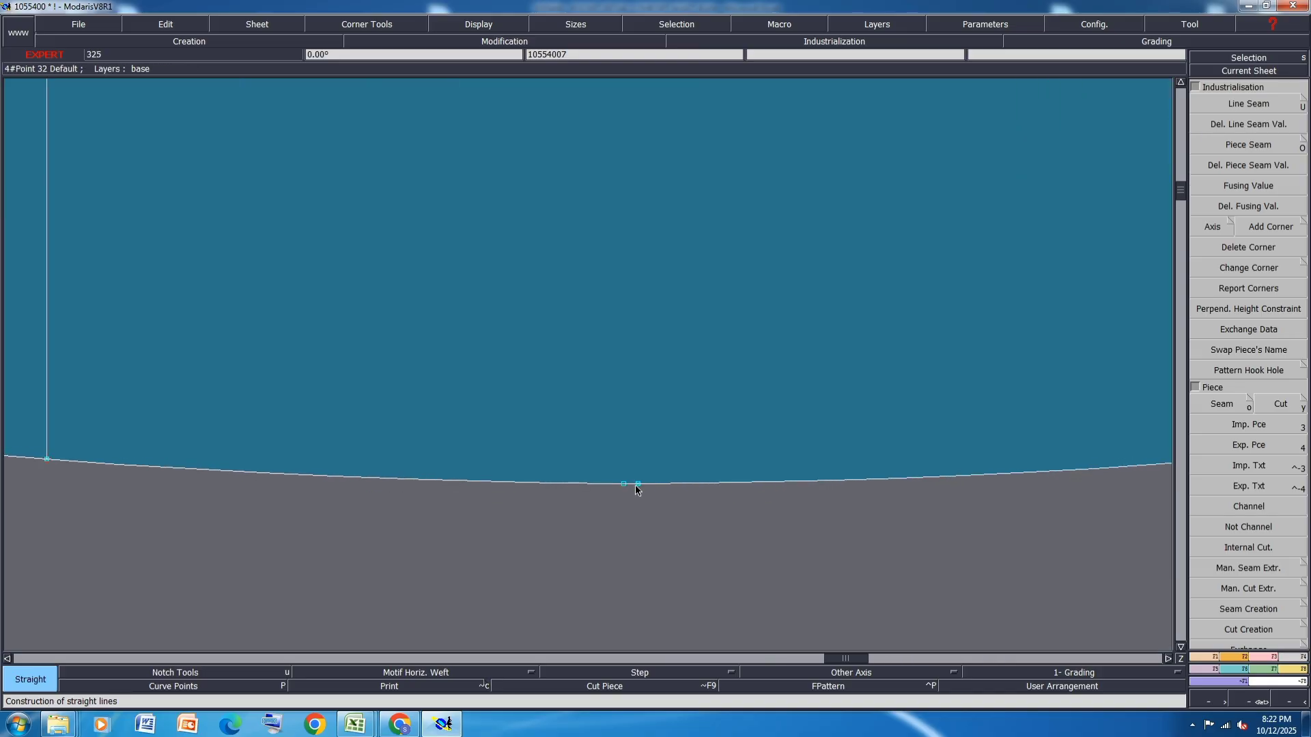
key("m")
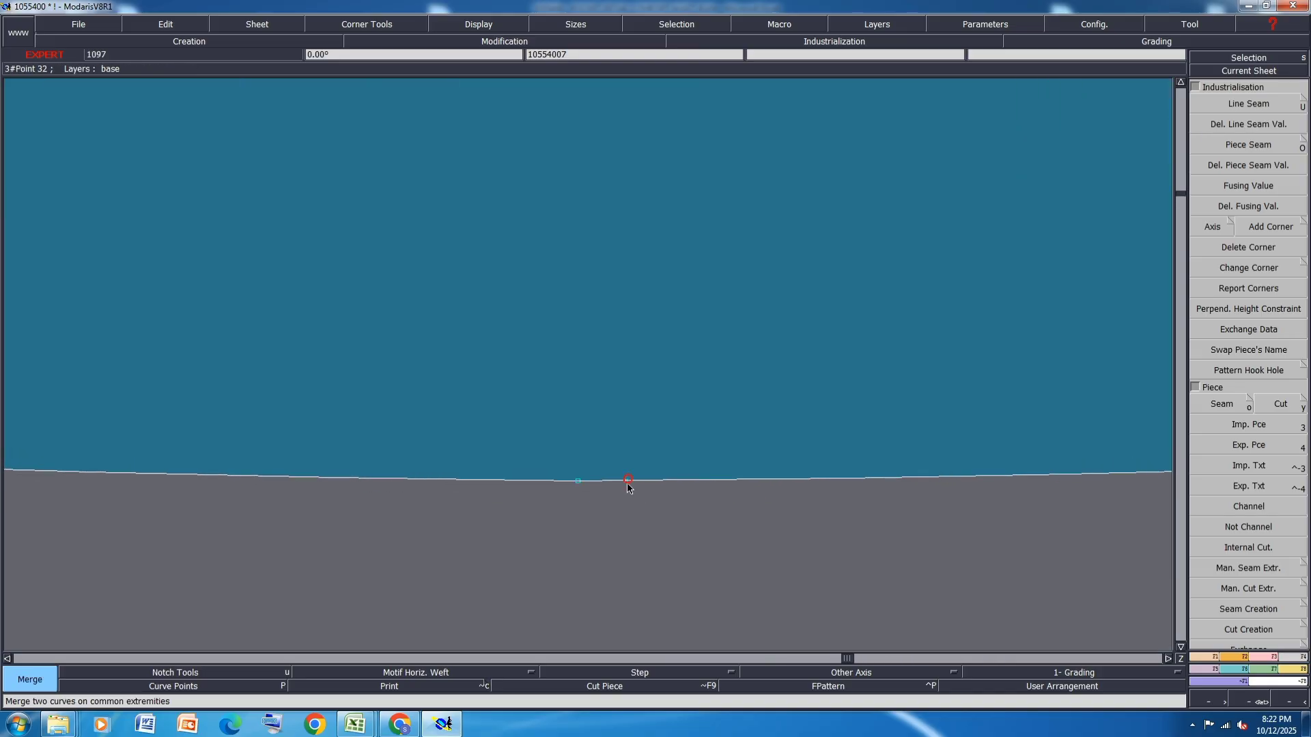
scroll(579, 487, "down", 1)
scroll(579, 492, "down", 2)
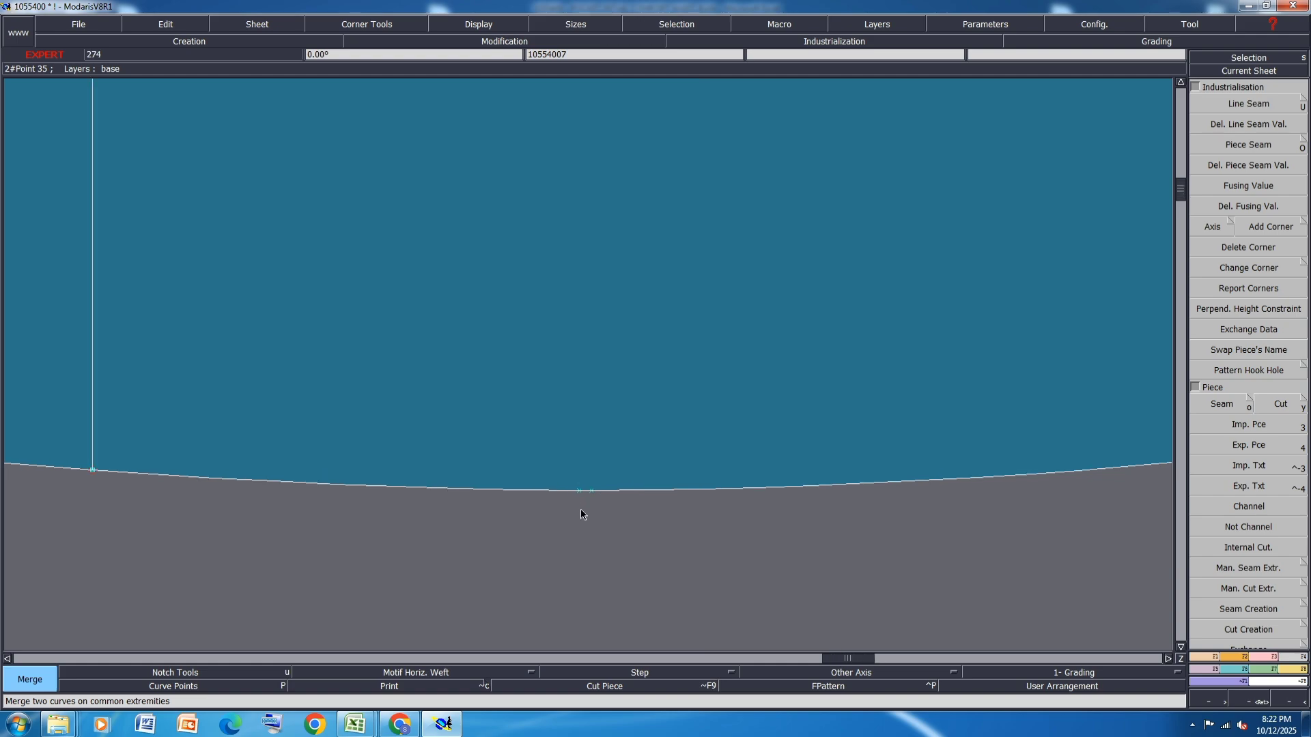
scroll(581, 519, "down", 1)
Display all graded sizes of the extracted front panel and the base front to compare their nests.
key("asterisk")
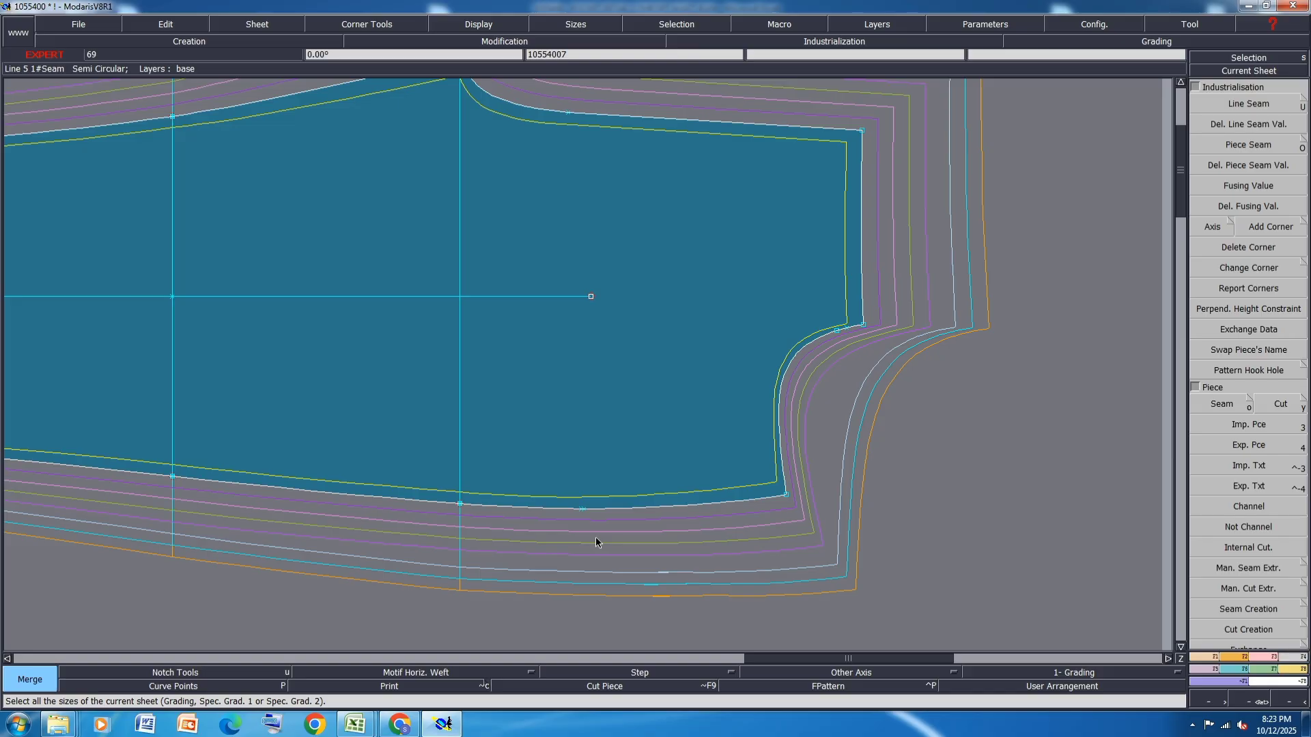
scroll(595, 542, "down", 1)
scroll(482, 426, "up", 1)
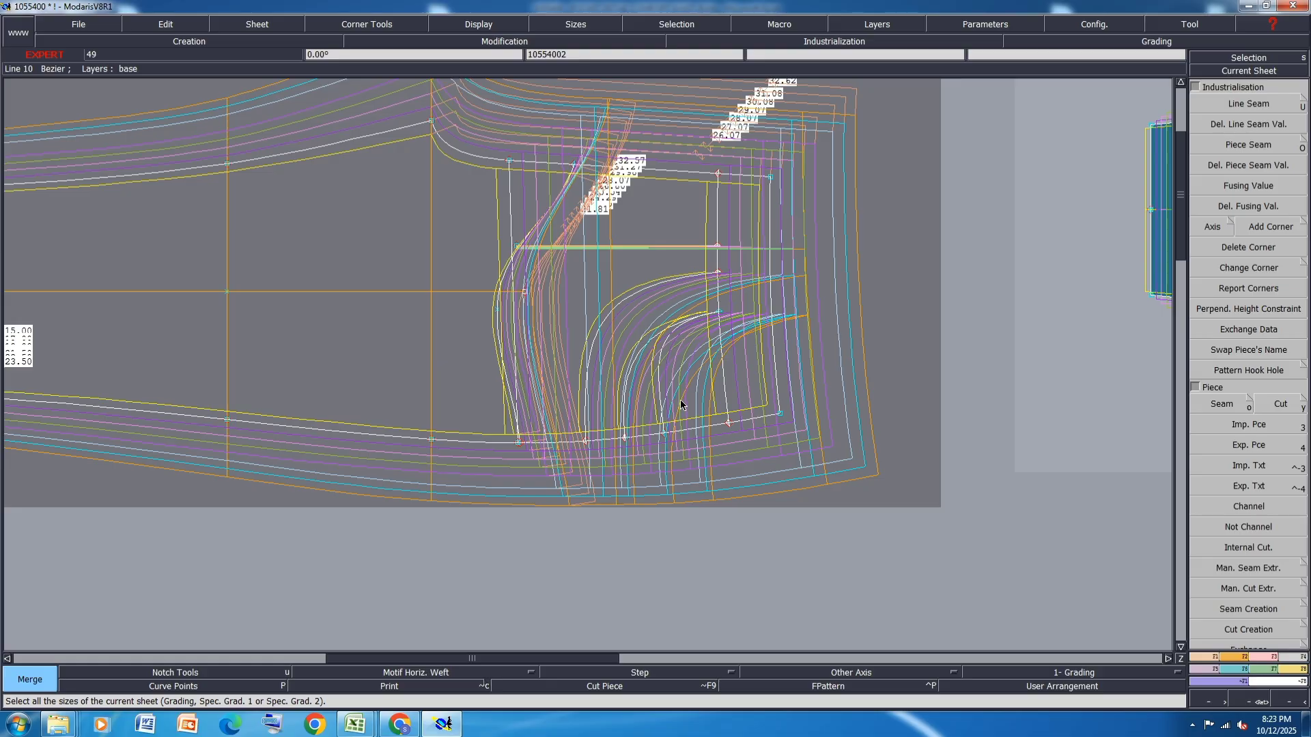
Pack the base front's size nest on its side waist corner, examine the pocket curves, and release the packing.
left_click(1233, 673)
left_click(1248, 184)
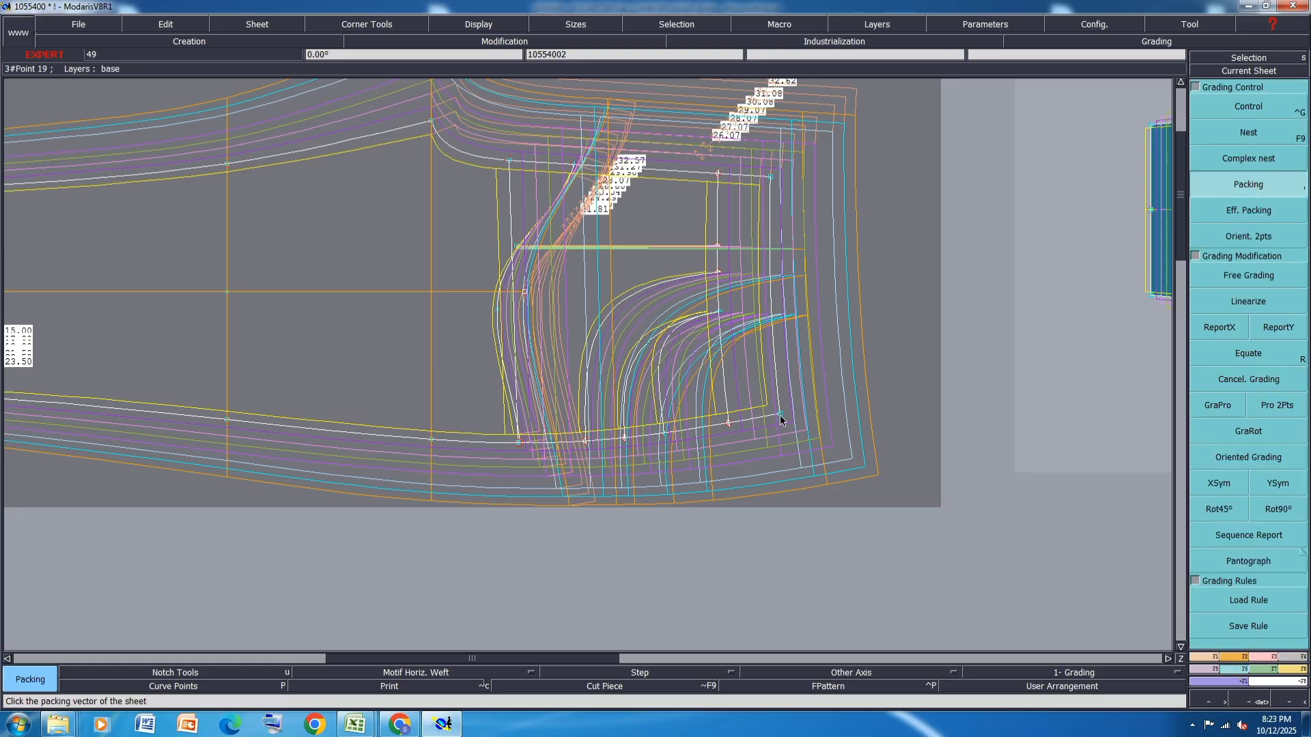
scroll(780, 415, "up", 1)
scroll(641, 363, "up", 2)
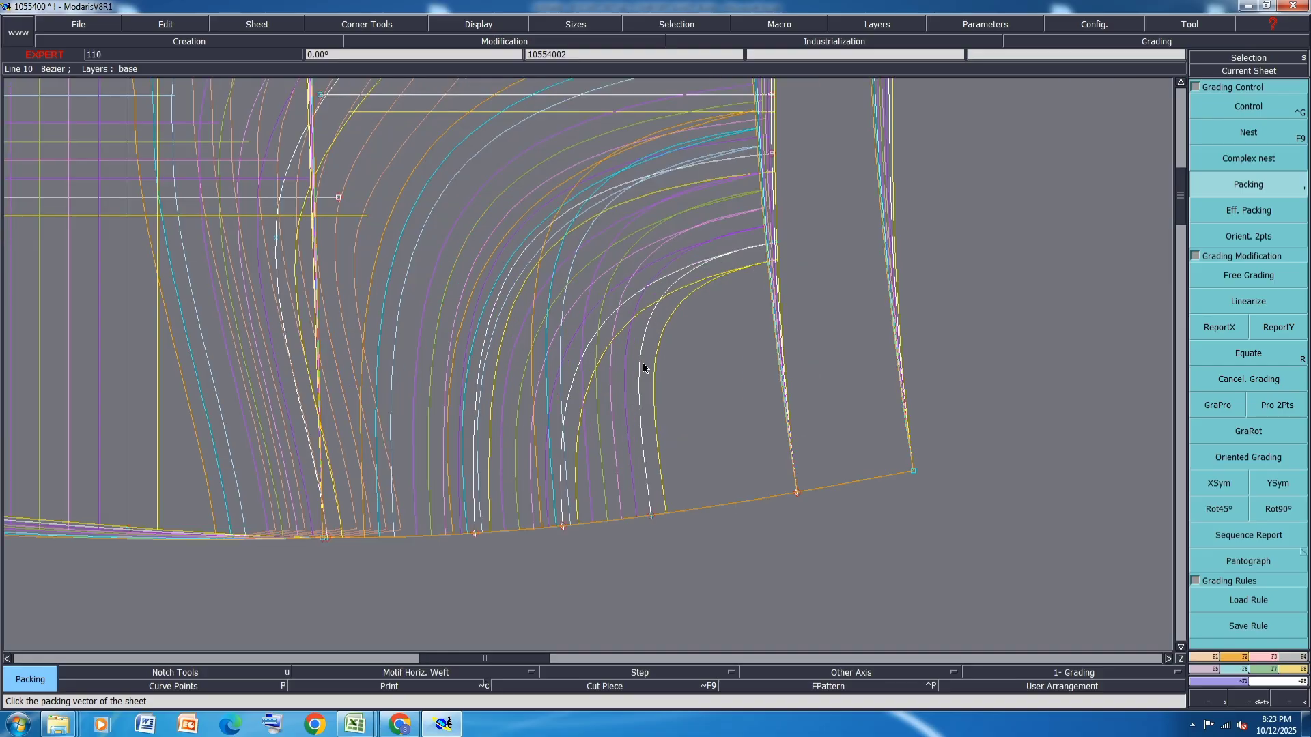
scroll(642, 362, "down", 5)
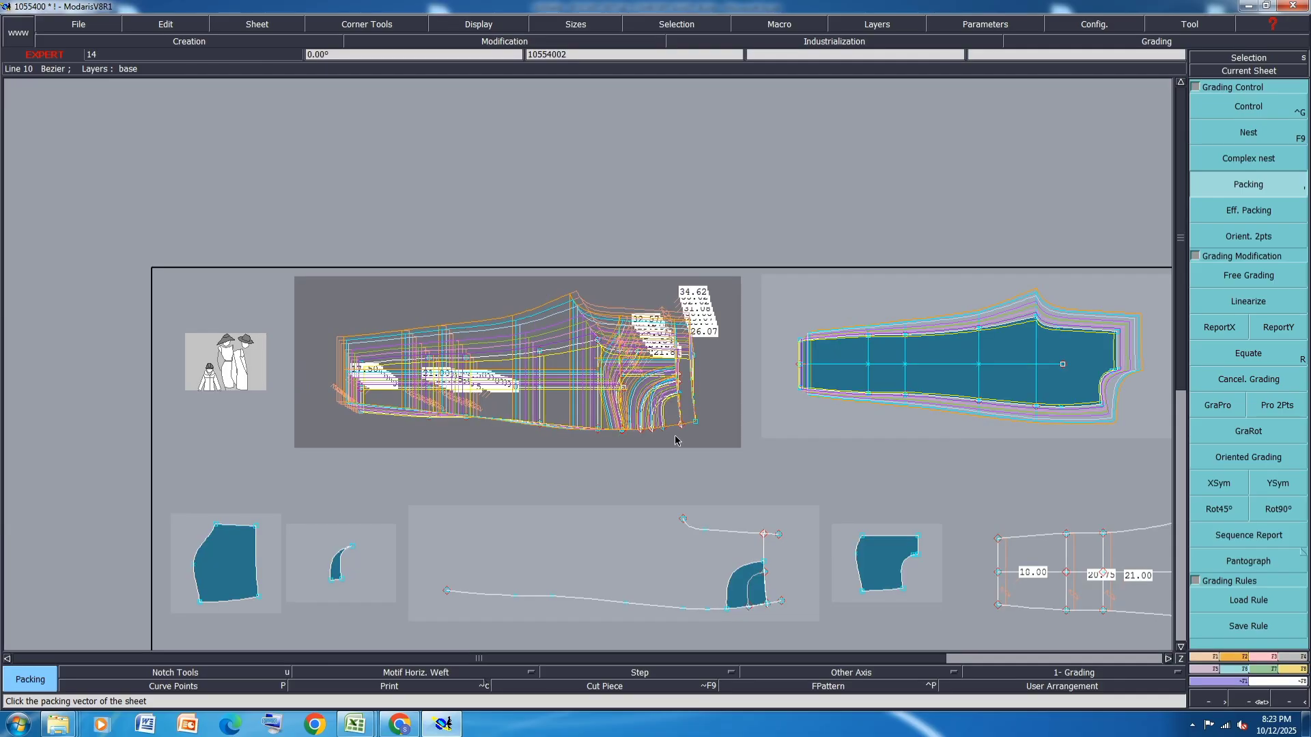
left_click(579, 353)
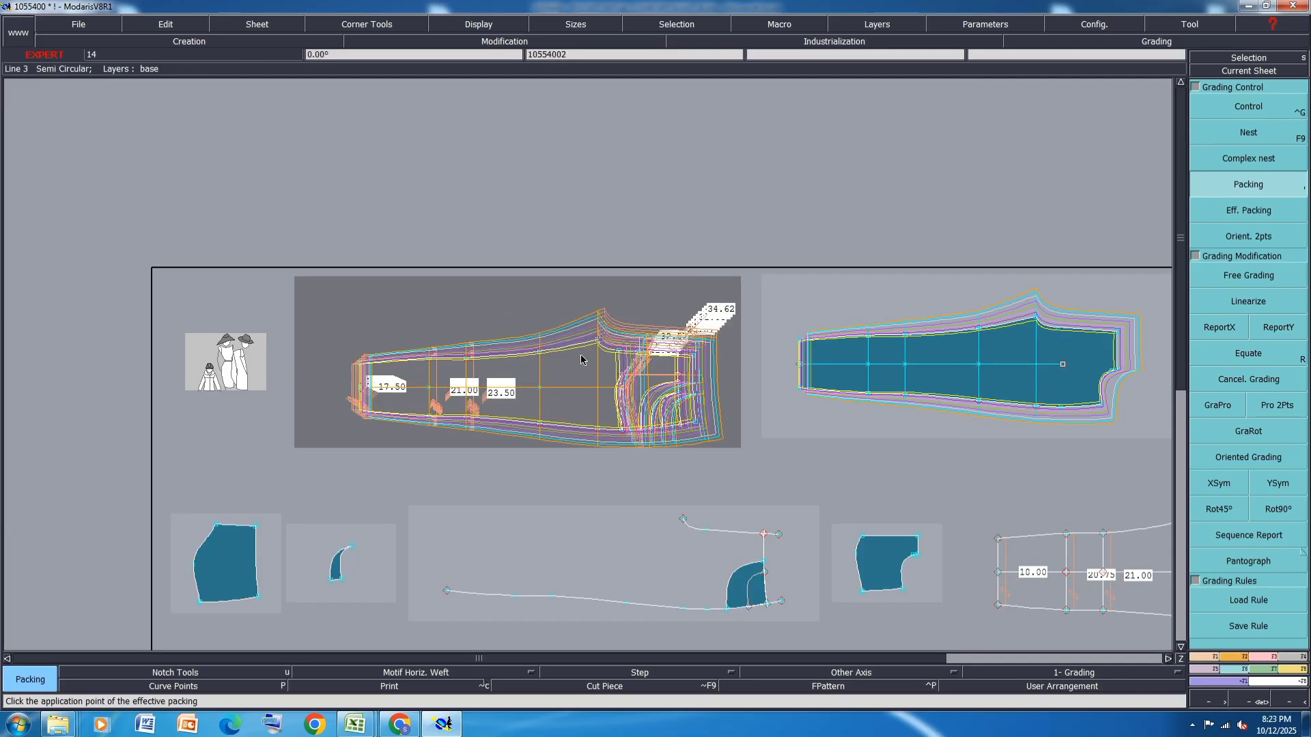
Arrange all sheets on the desk and delete the extracted front panel sheet again.
key("j")
left_click(772, 187)
key("Delete")
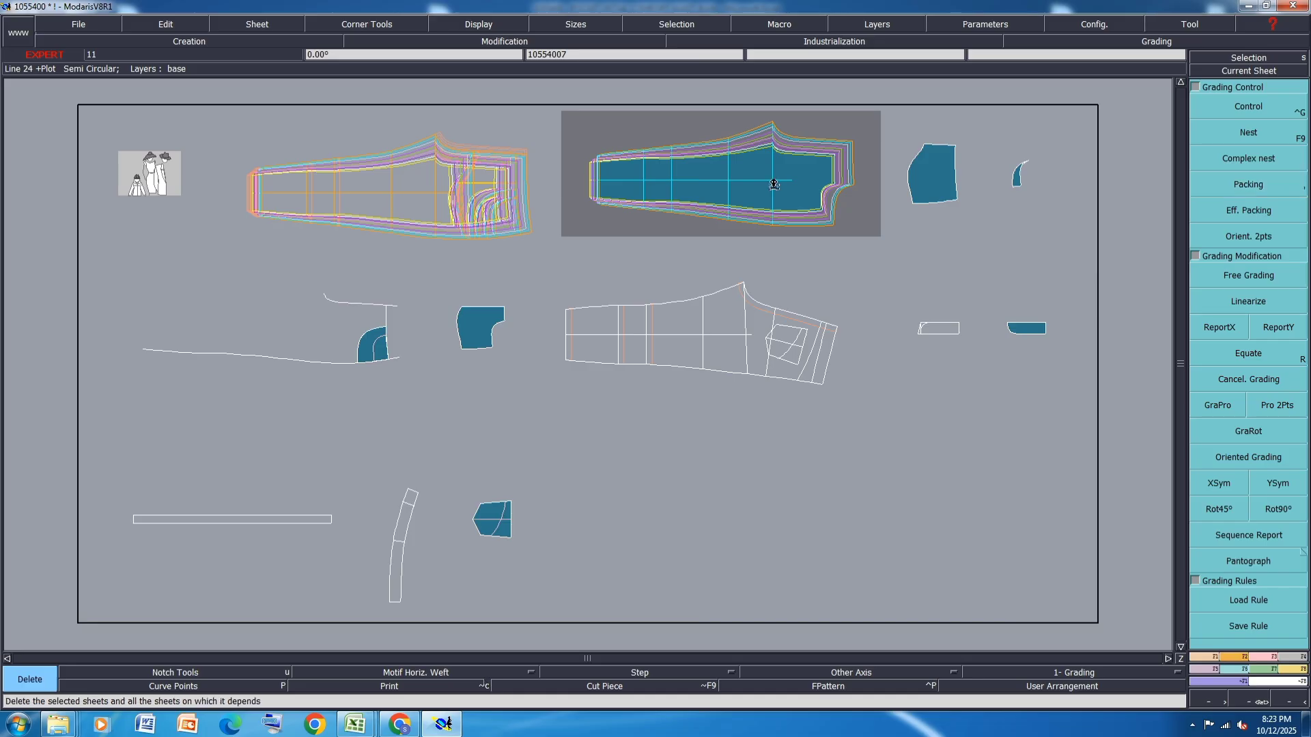
left_click(773, 184)
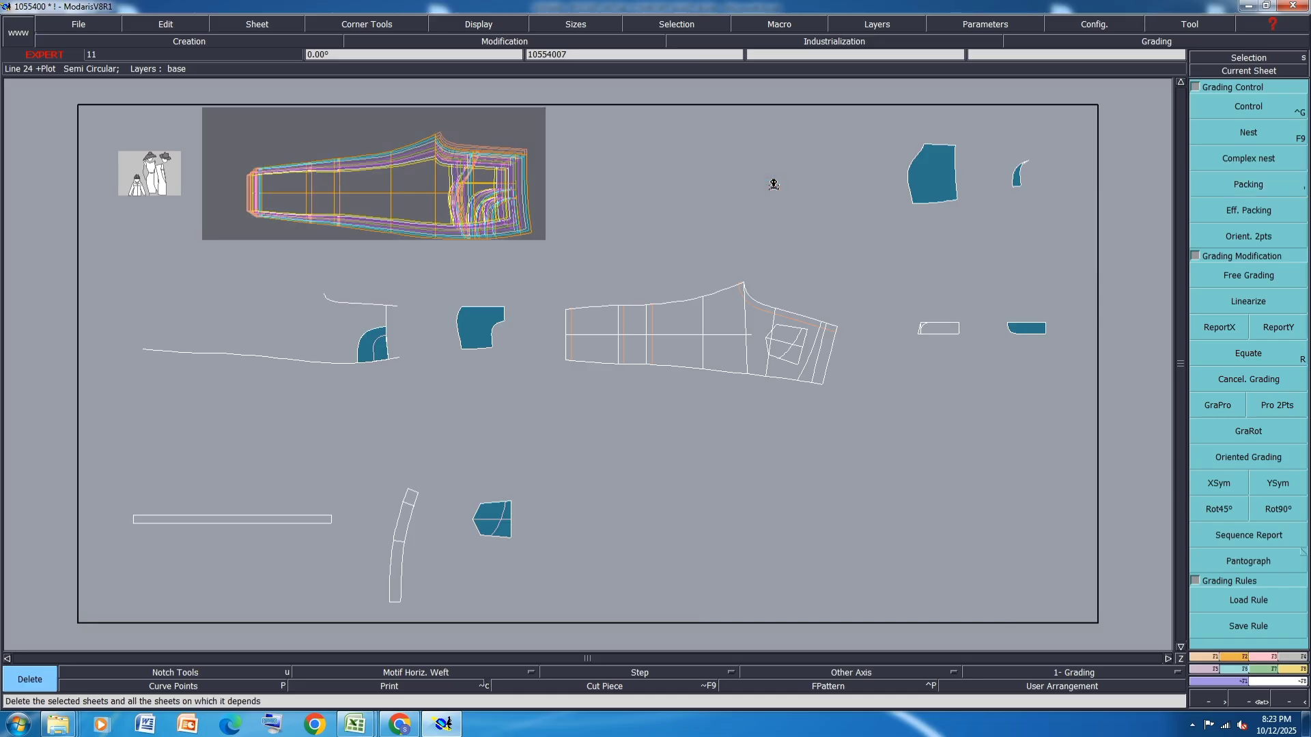
Check the grading of the extracted pocket bag by switching its size nest displays on and off.
scroll(490, 349, "up", 5)
scroll(479, 336, "down", 1)
key("F9")
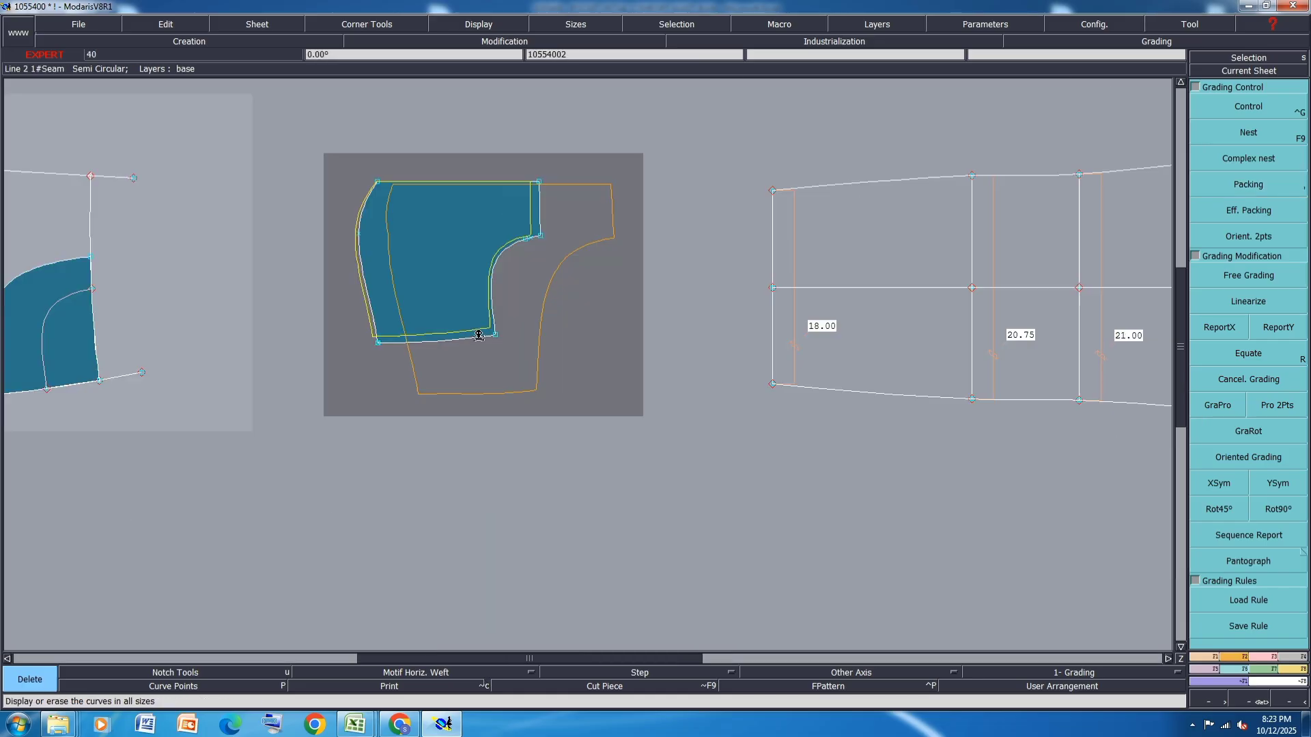
key("F11")
key("F10")
key("F11")
key("F9")
scroll(478, 336, "down", 1)
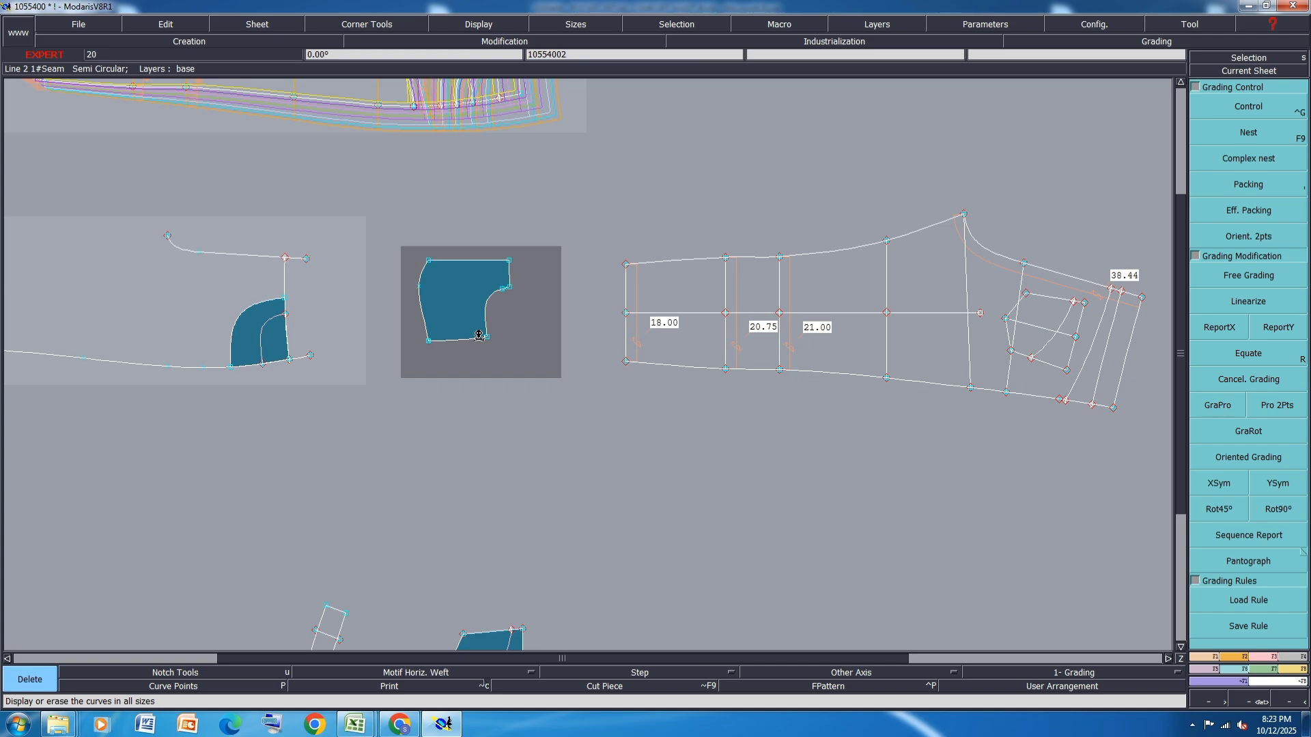
Delete the extracted notched pocket bag sheet and the small curved pocket strip sheet, and rearrange all sheets on the desk.
scroll(478, 336, "down", 1)
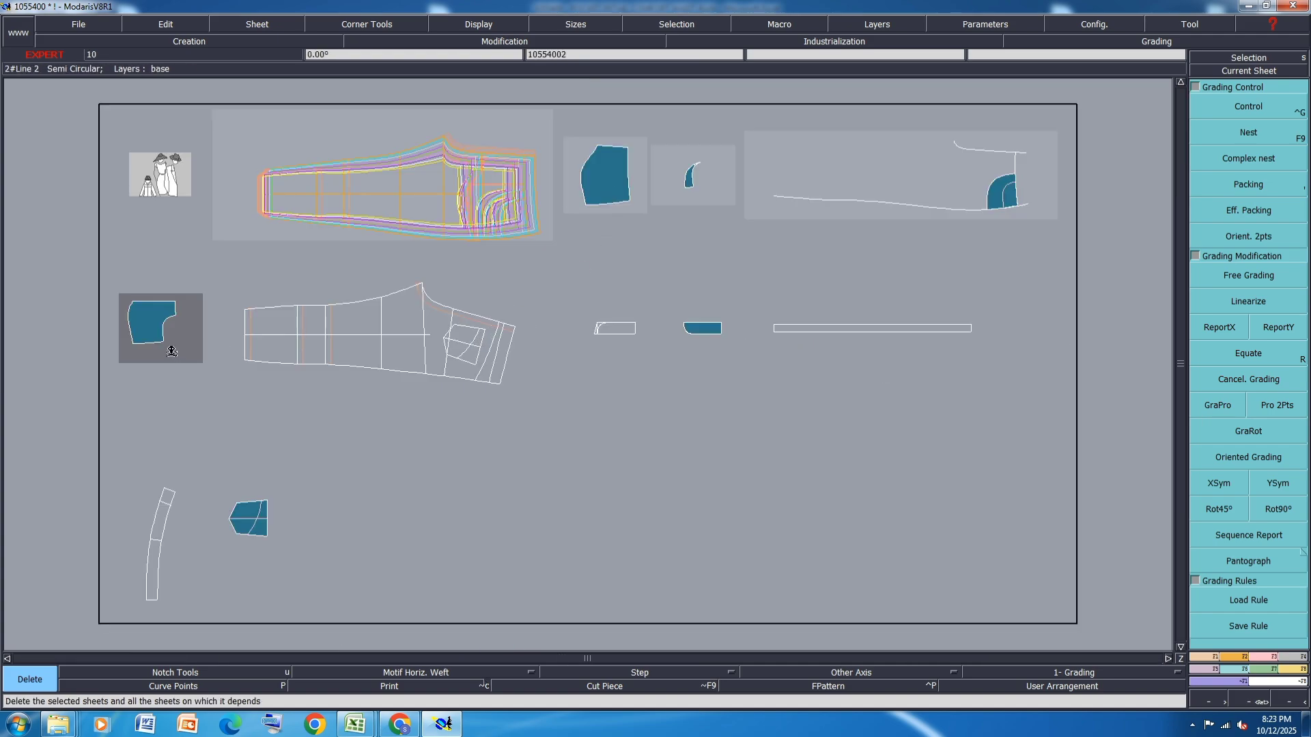
left_click(152, 337)
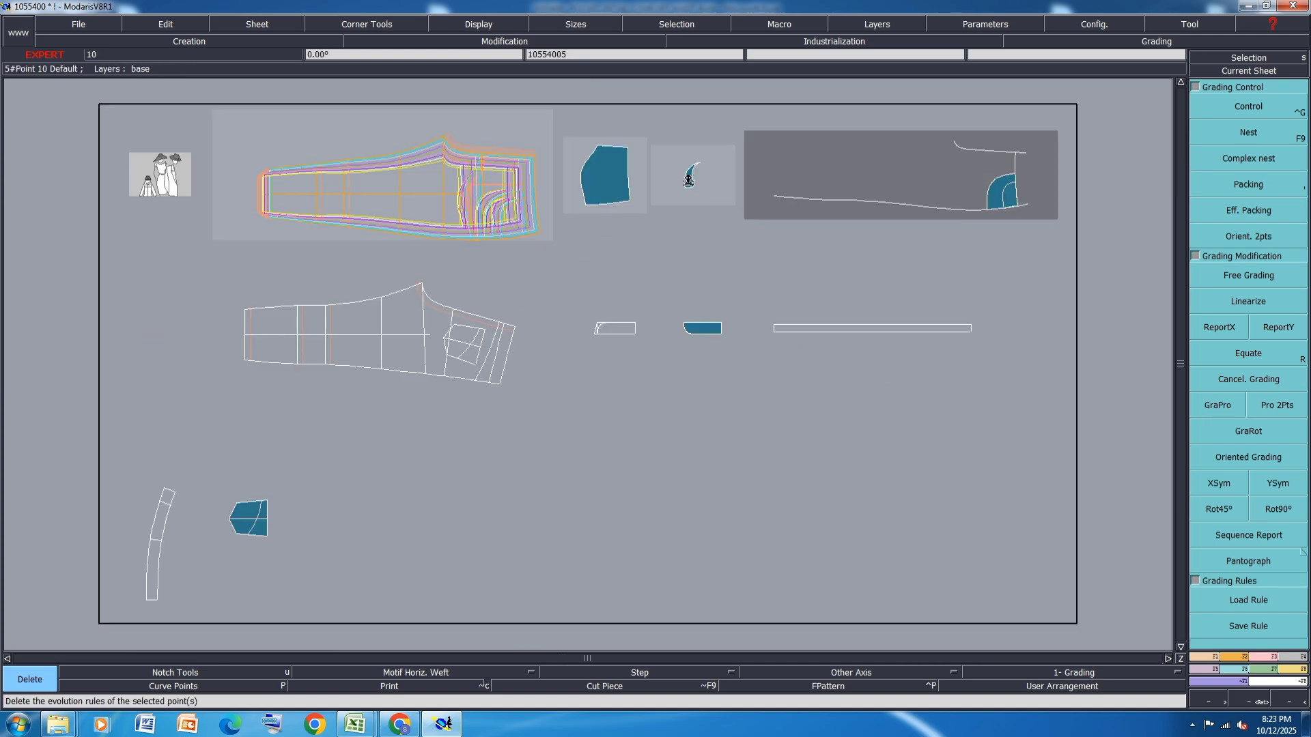
left_click(688, 181)
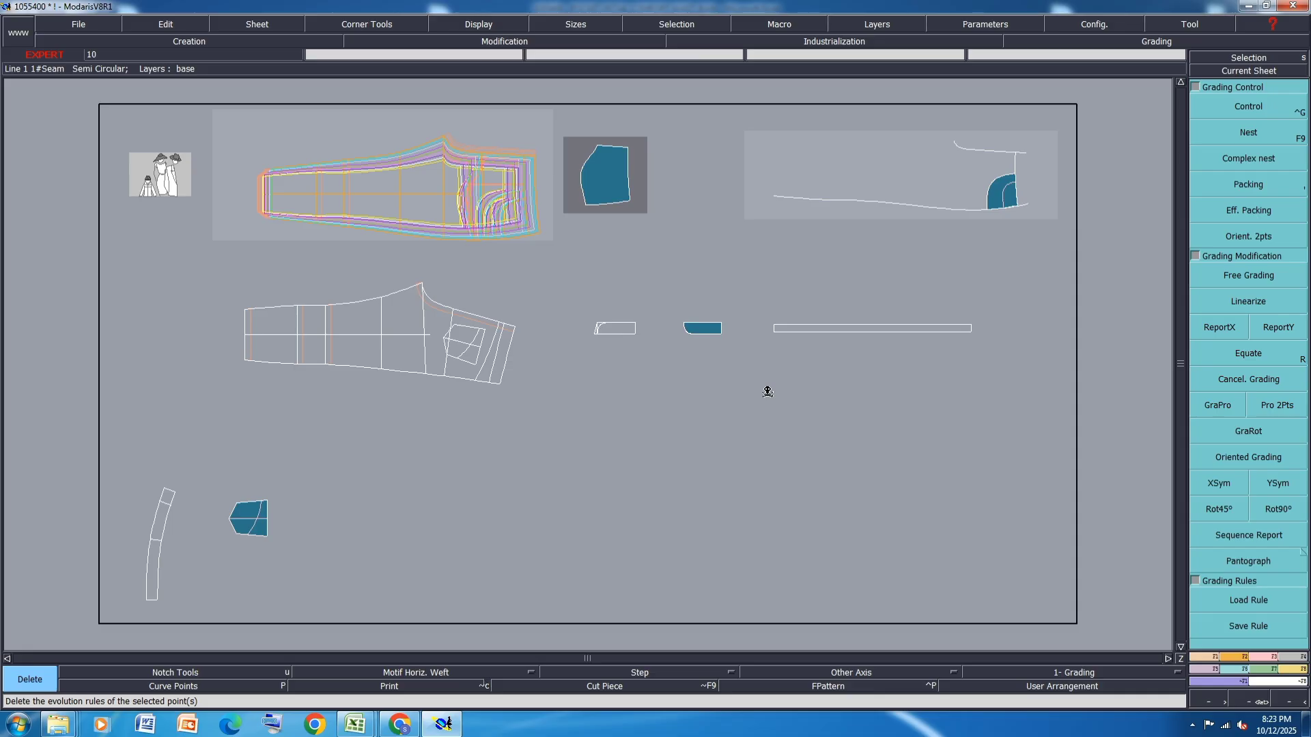
key("s")
key("j")
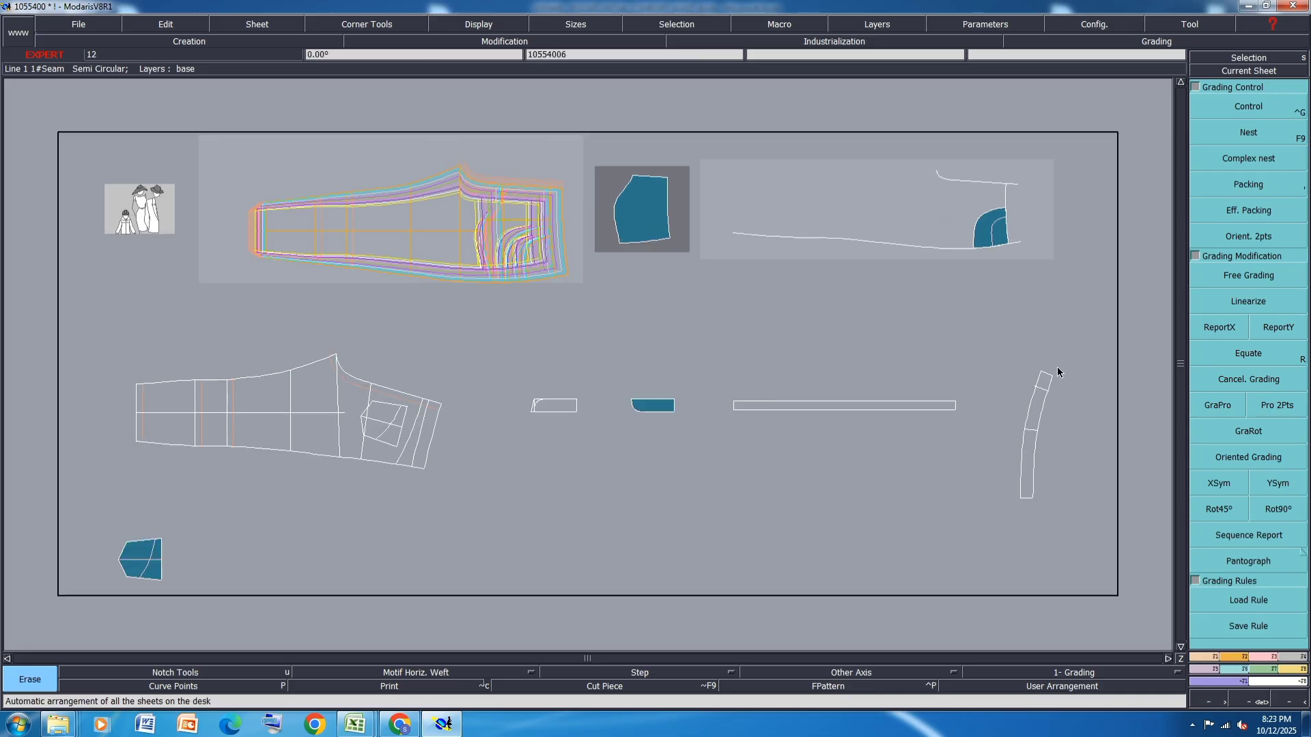
Hide the base front's size nest and insert points where the pocket curves and waist line meet the side seam and each other.
left_click(481, 232)
key("F9")
scroll(512, 194, "up", 4)
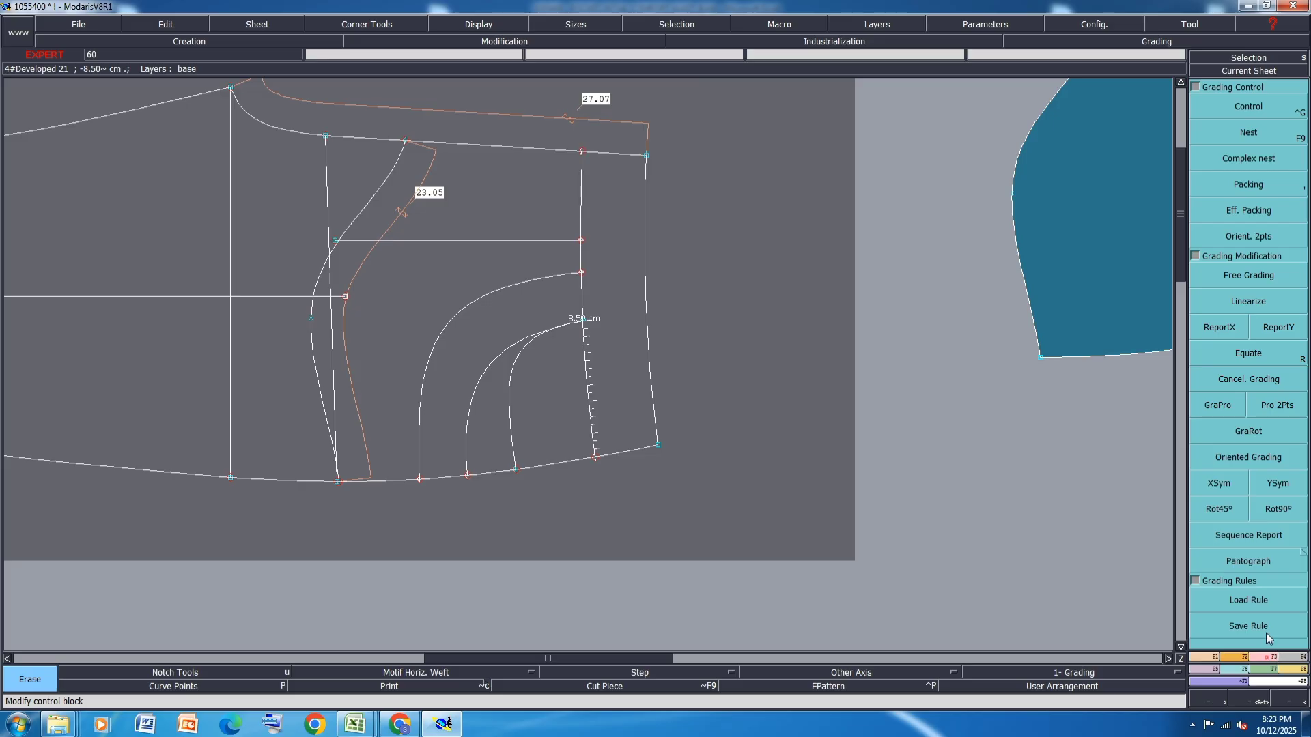
key("F3")
left_click(1248, 390)
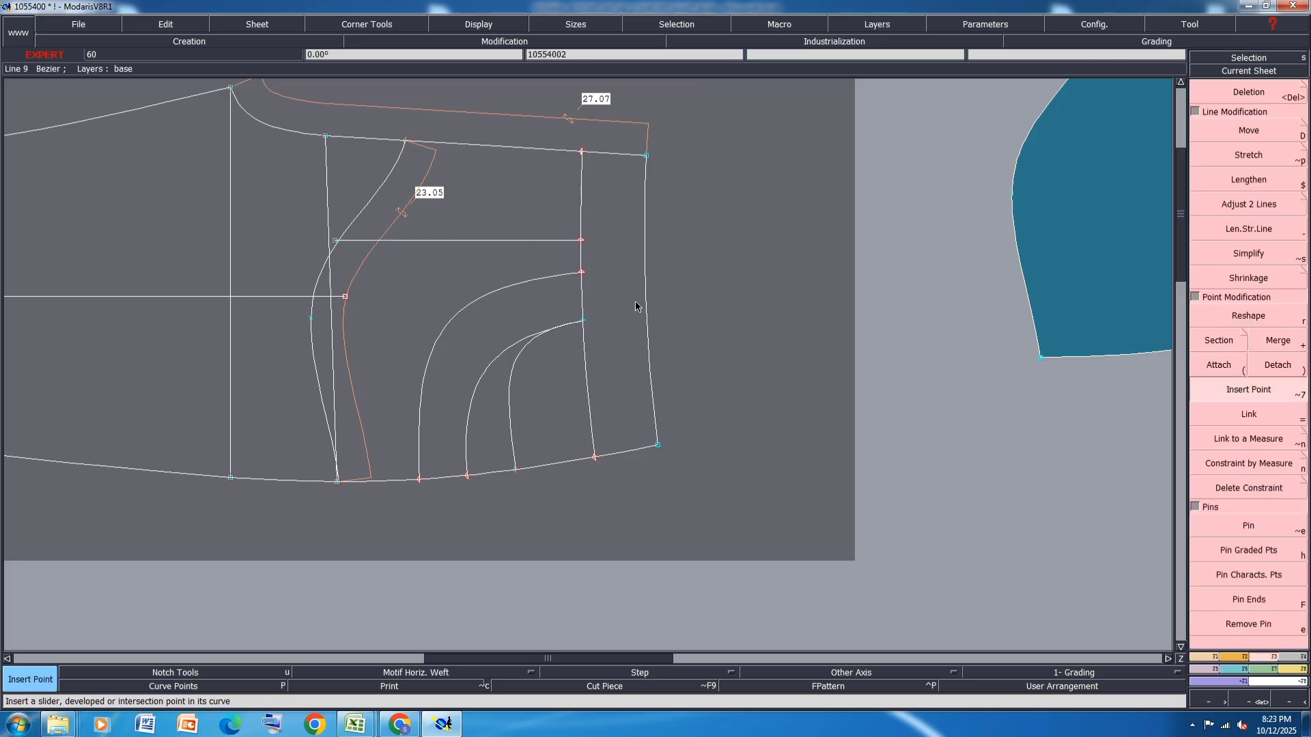
left_click(581, 321)
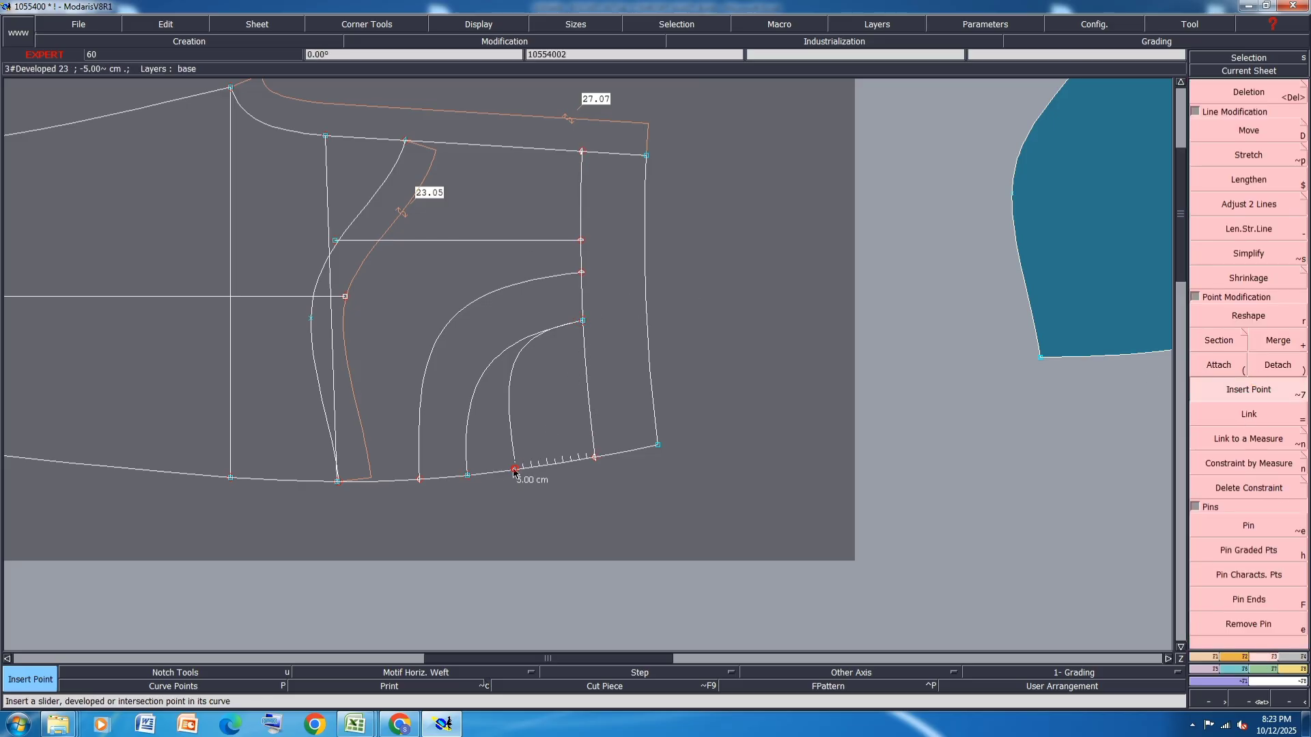
left_click(419, 480)
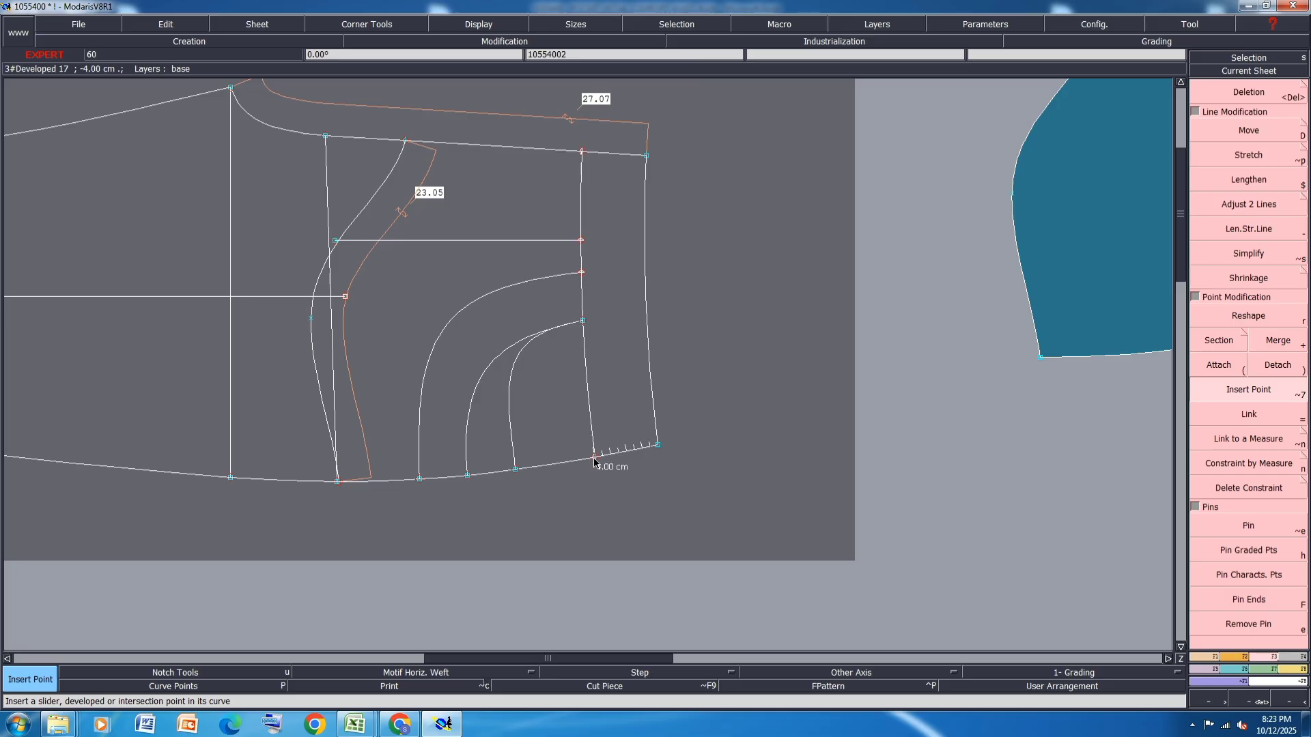
left_click(596, 457)
left_click(582, 272)
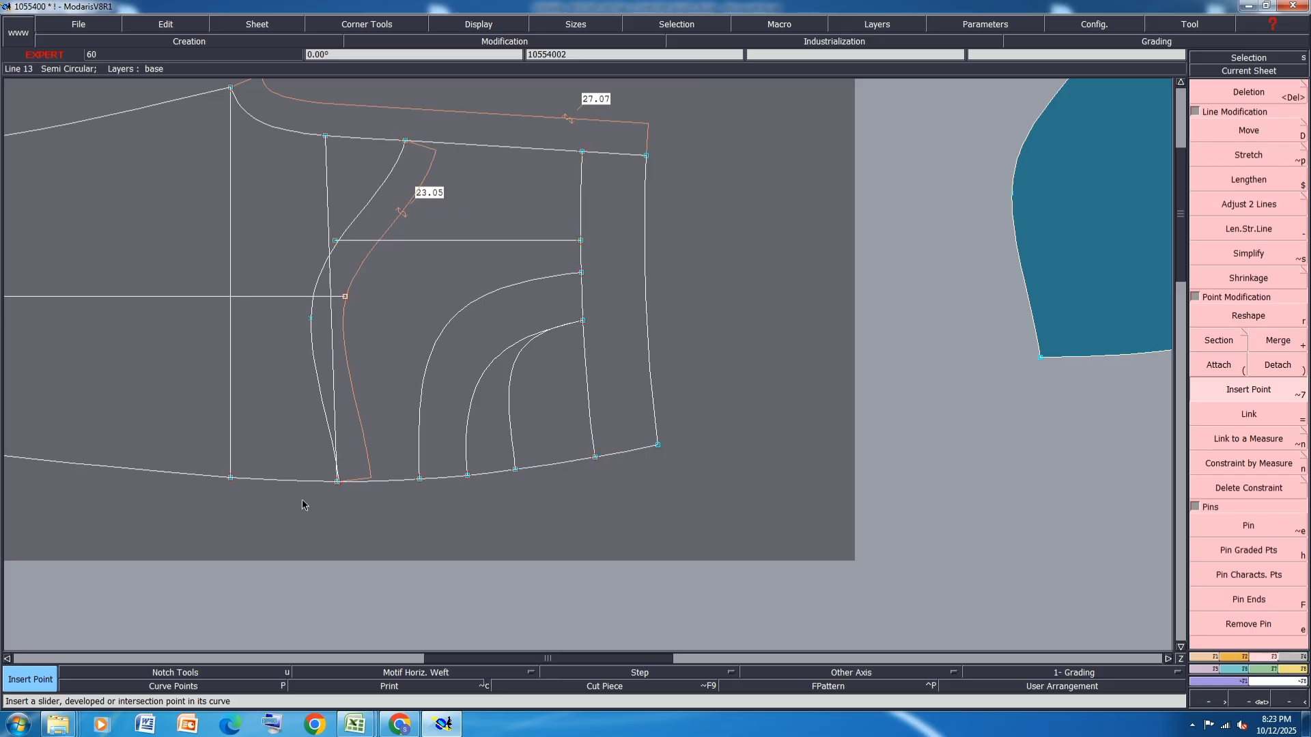
Insert a point on the base front's side seam where the long pocket bag curve ends, 16.00 cm along.
scroll(348, 494, "up", 3)
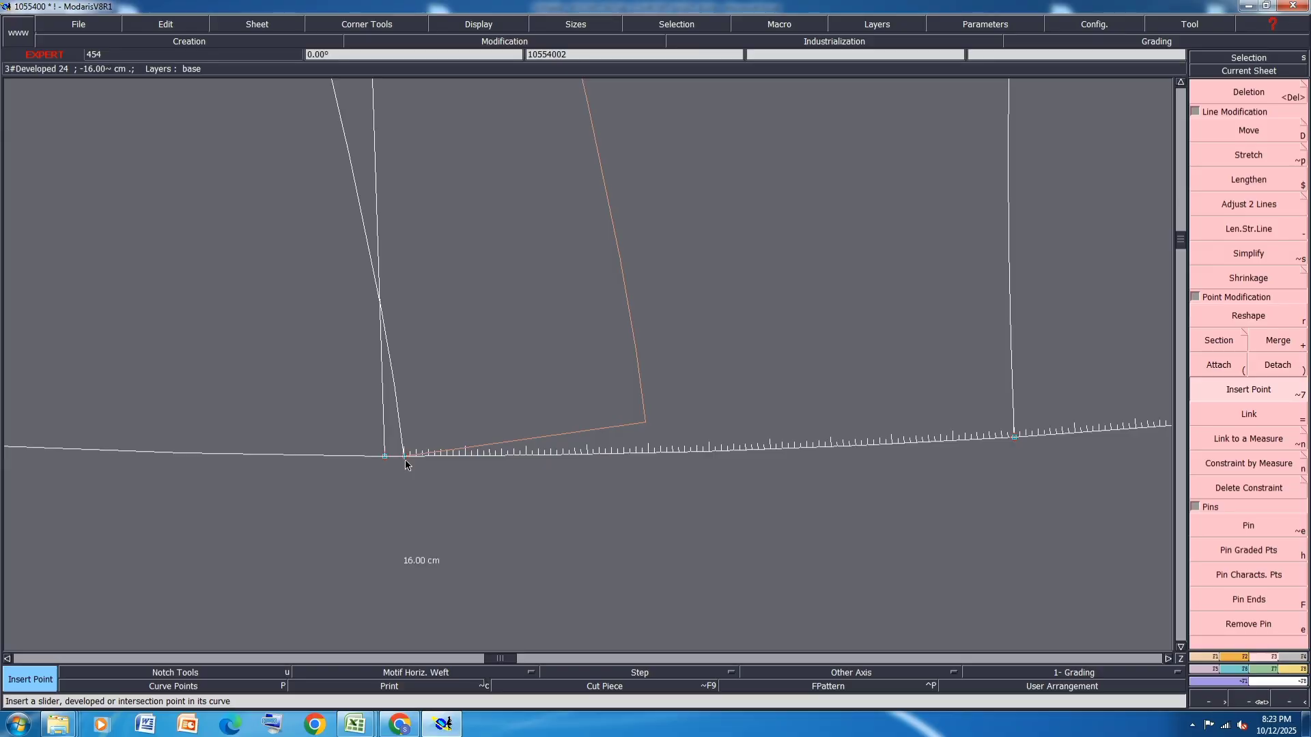
left_click(405, 465)
scroll(433, 539, "down", 5)
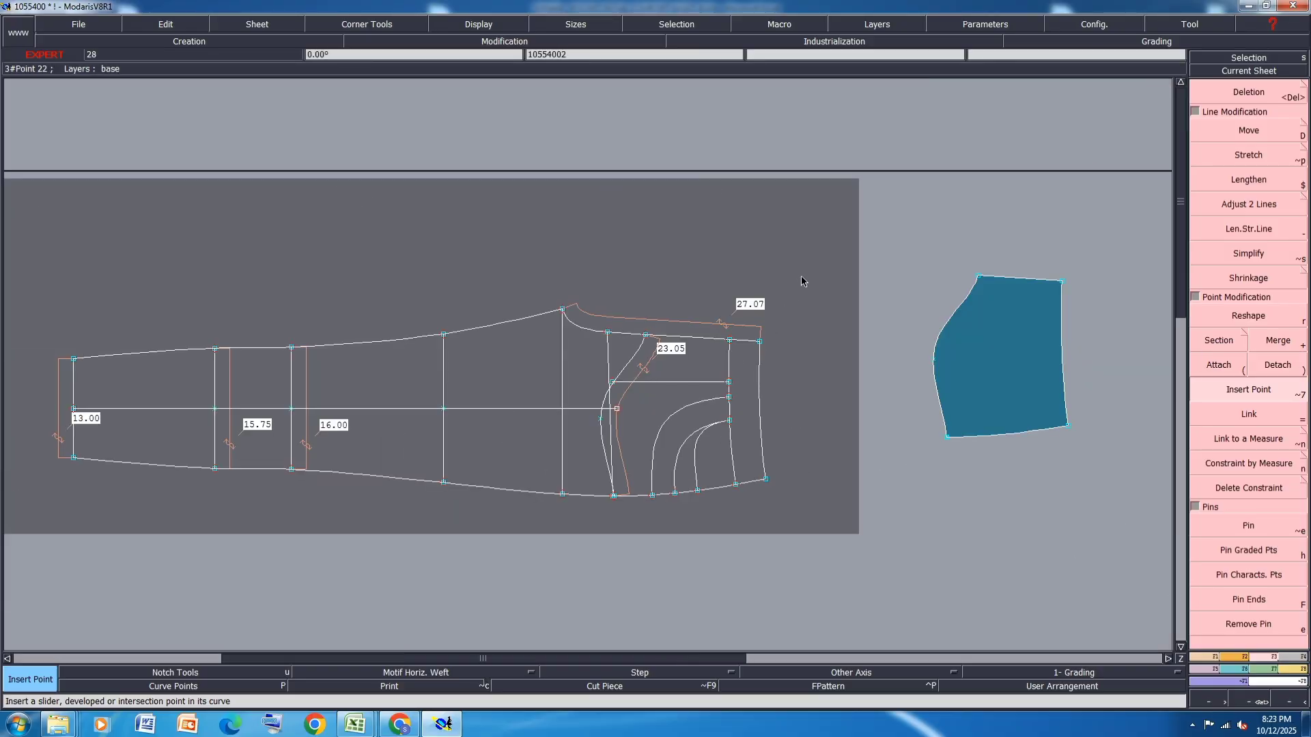
Select the base front's internal lines and start a seam piece from its leg, thigh and upper centre-front areas.
left_click_drag(759, 303, 41, 532)
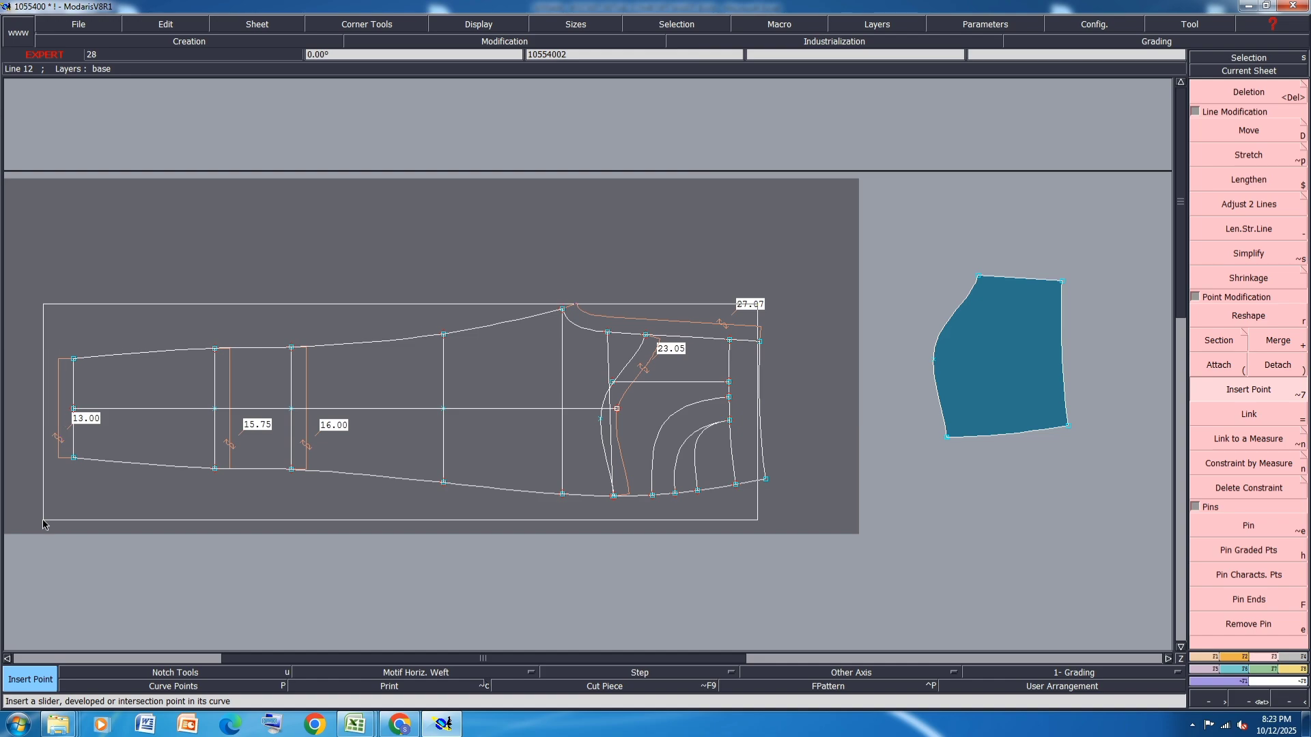
left_click(1290, 661)
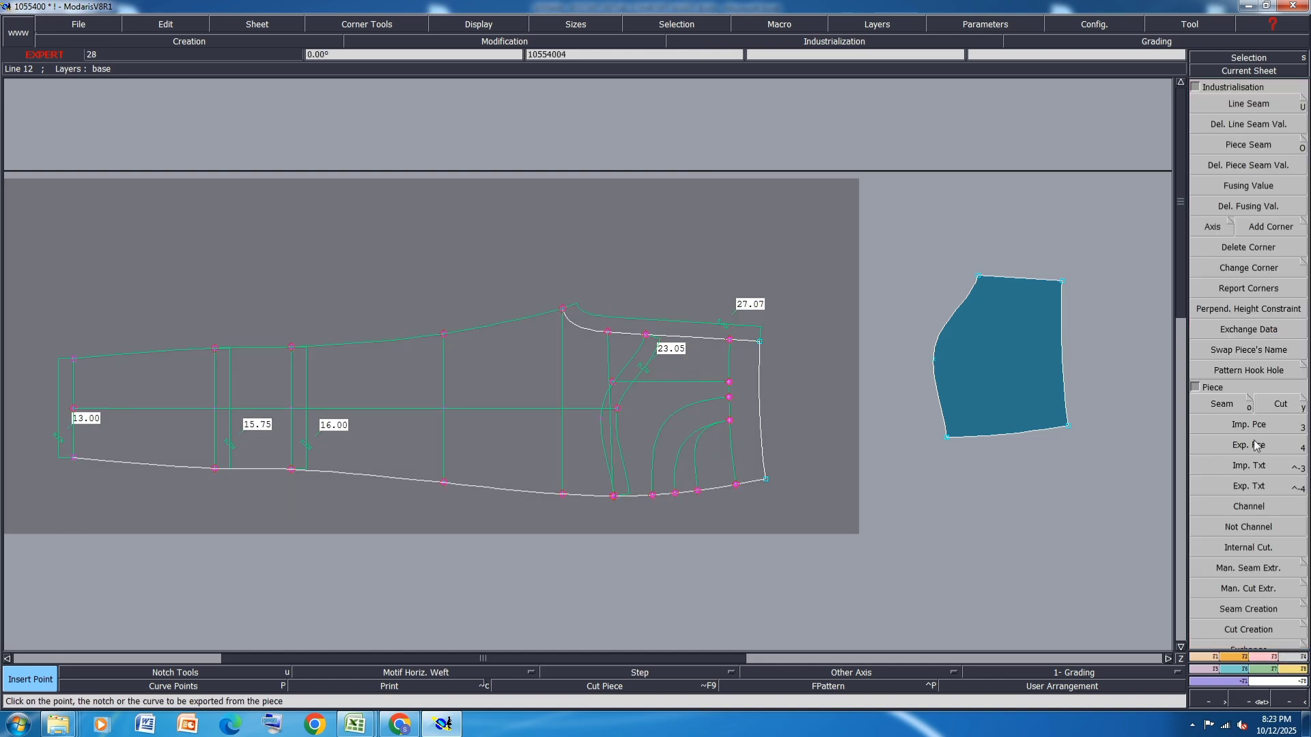
left_click(1222, 403)
left_click(116, 439)
left_click(410, 382)
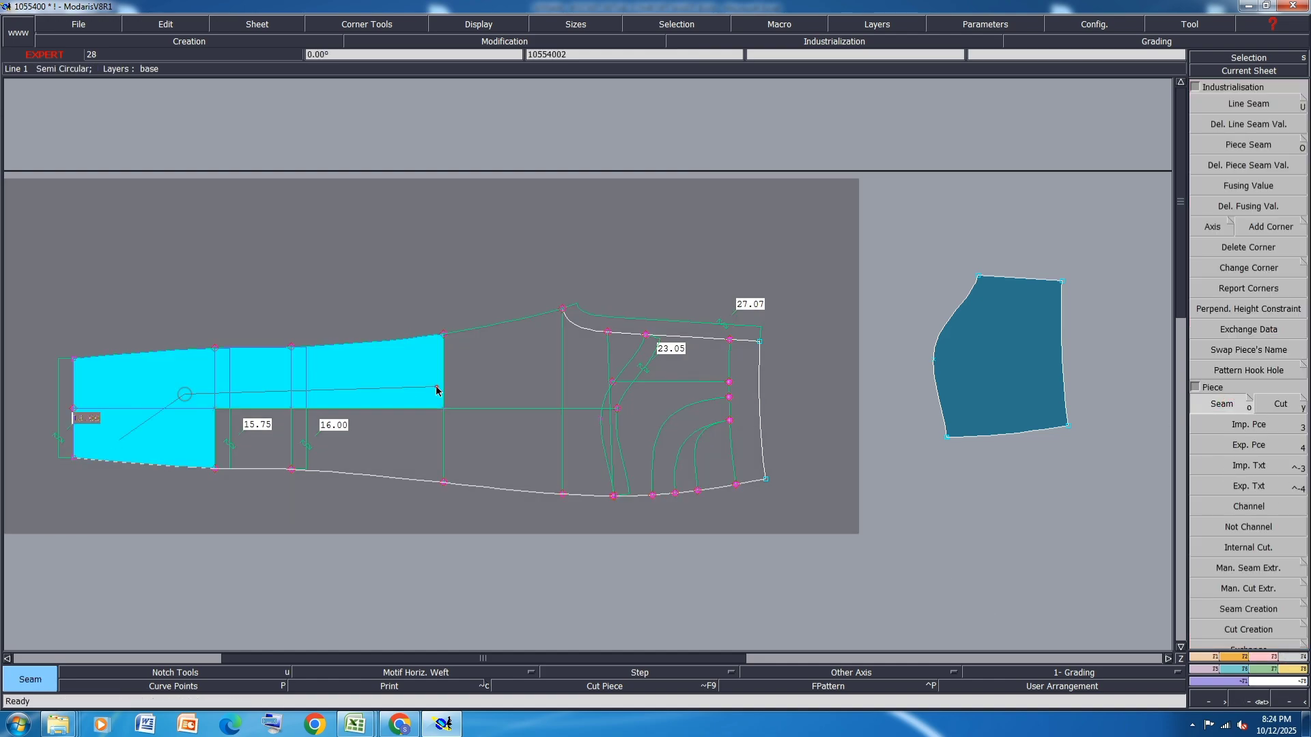
left_click(341, 437)
left_click(254, 431)
left_click(506, 441)
left_click(529, 372)
left_click(664, 370)
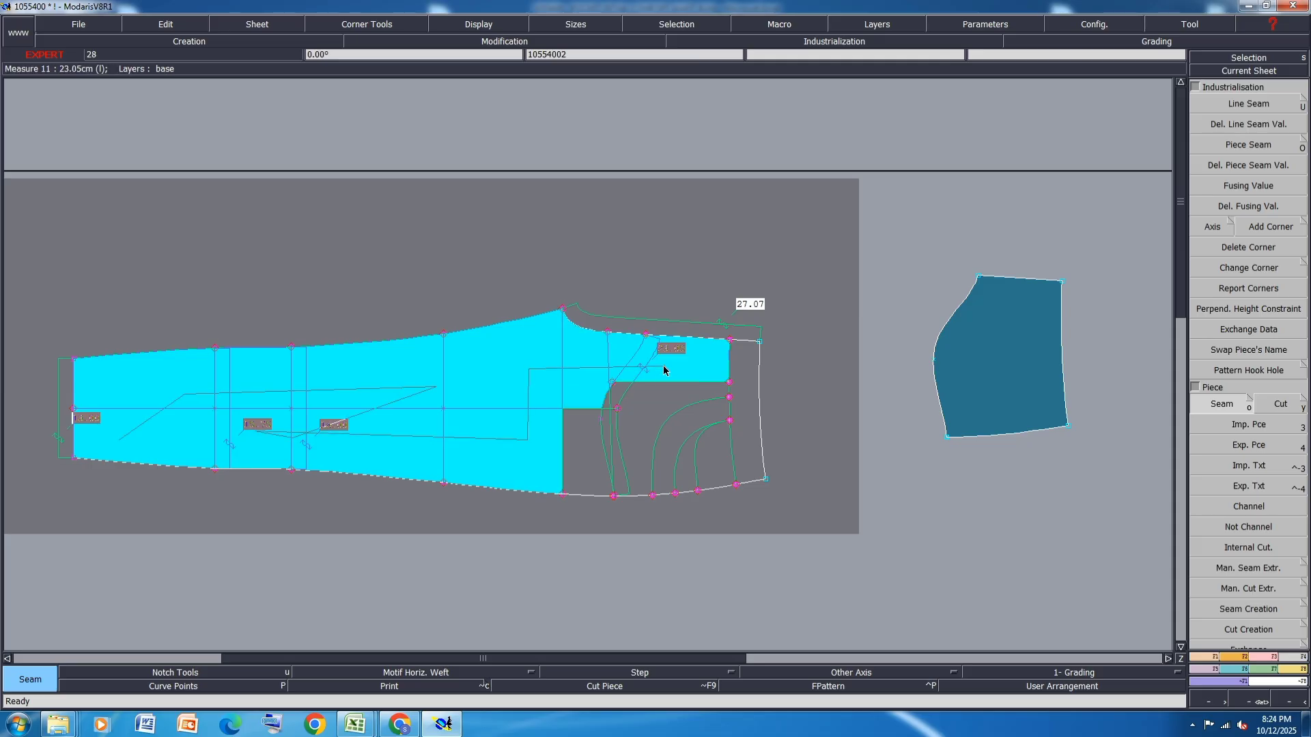
Add the remaining hip and pocket areas up to the innermost pocket curve, including the sliver at the side seam, and create the seam piece.
scroll(679, 379, "up", 3)
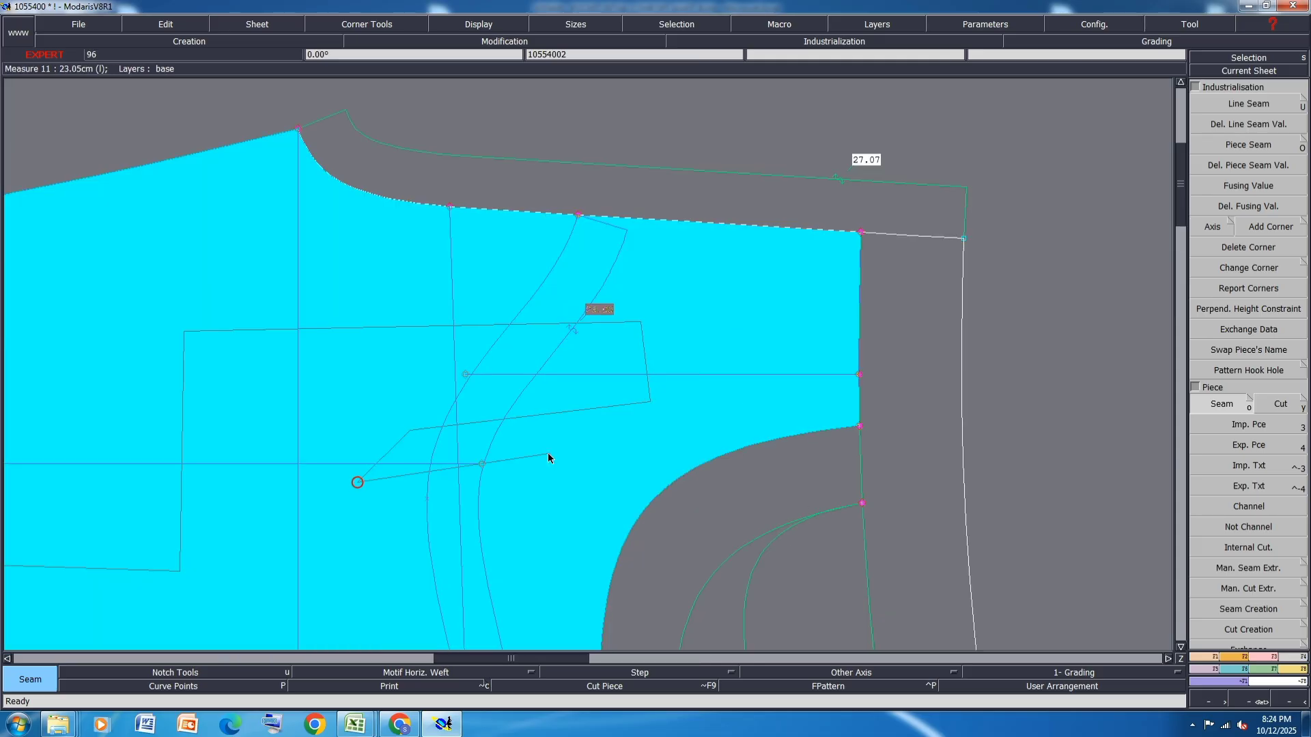
left_click(728, 503)
scroll(752, 388, "down", 2)
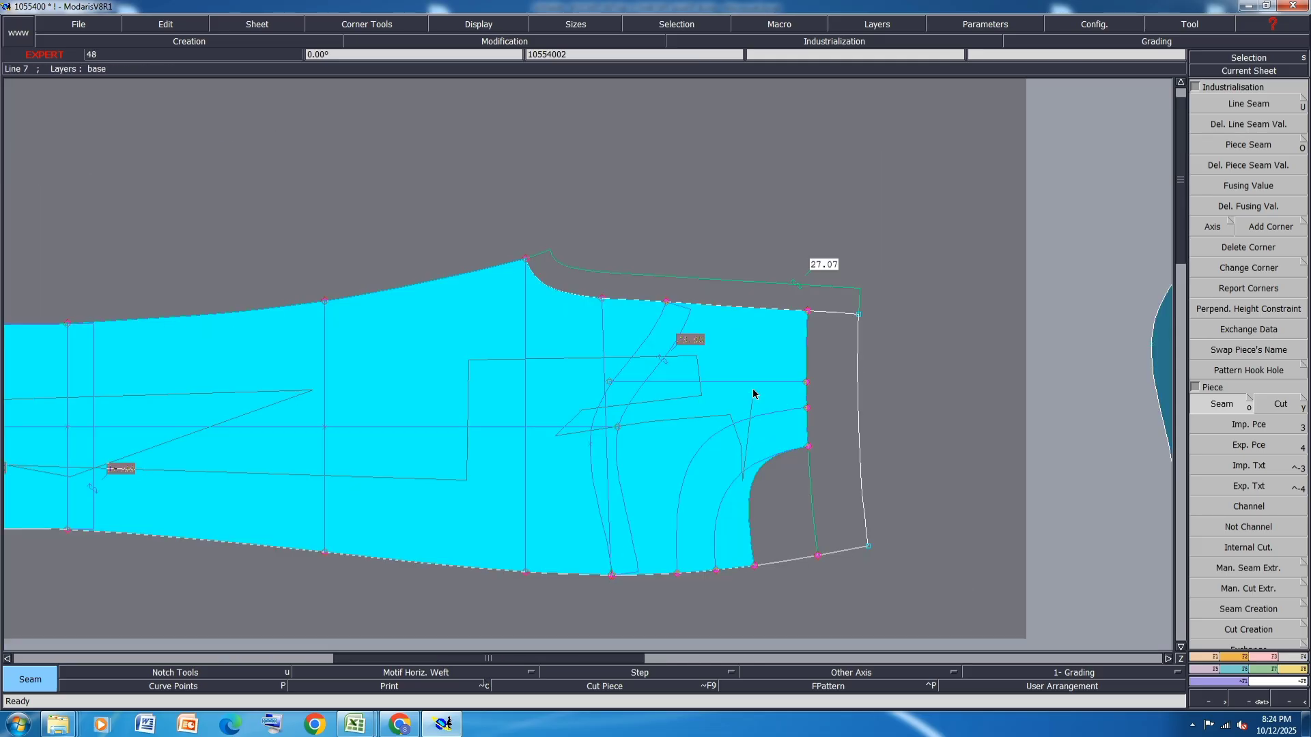
scroll(620, 591, "up", 7)
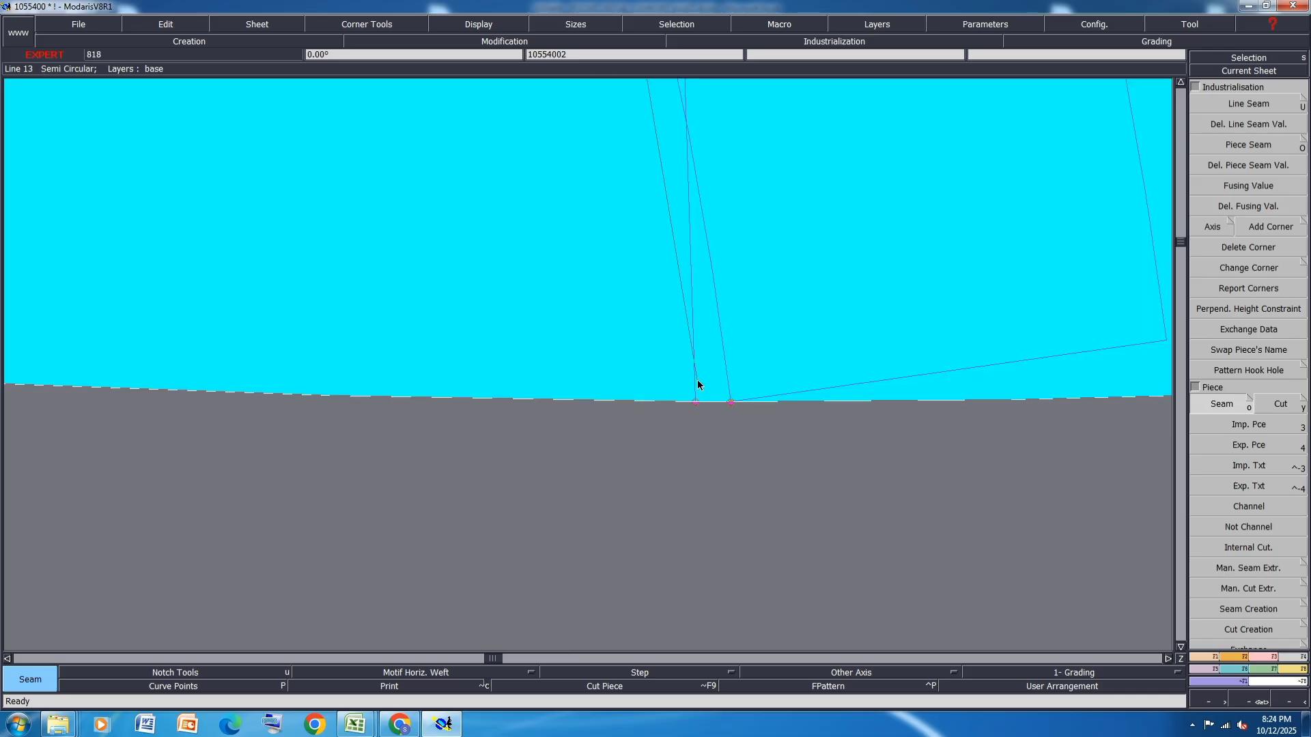
left_click(699, 377)
scroll(96, 305, "down", 6)
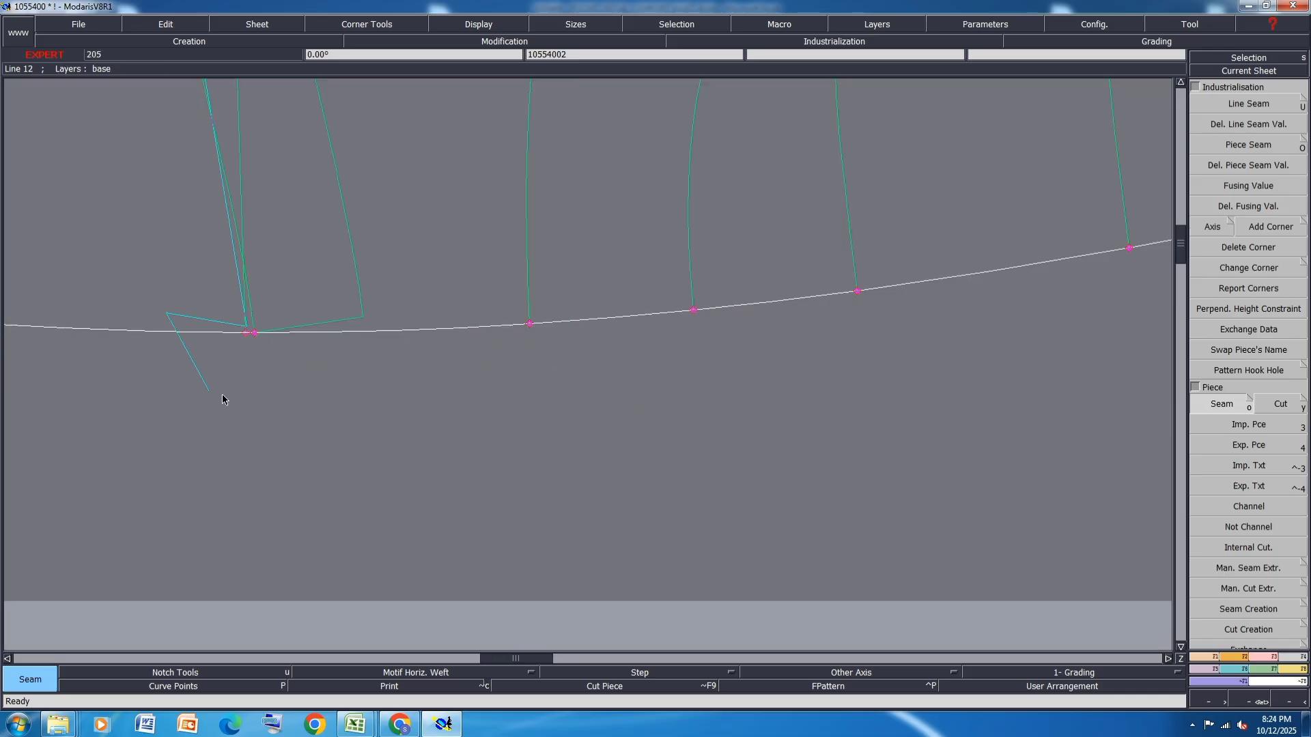
scroll(467, 253, "down", 5)
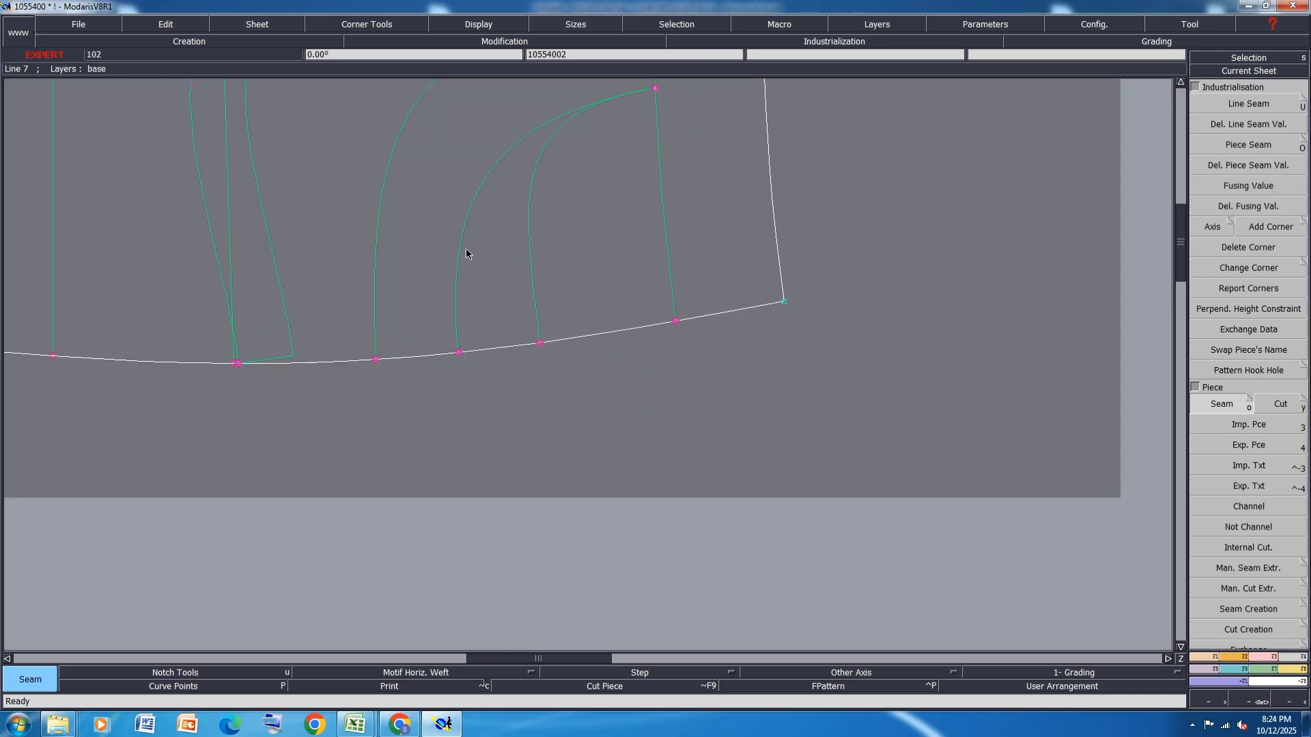
scroll(833, 143, "up", 3)
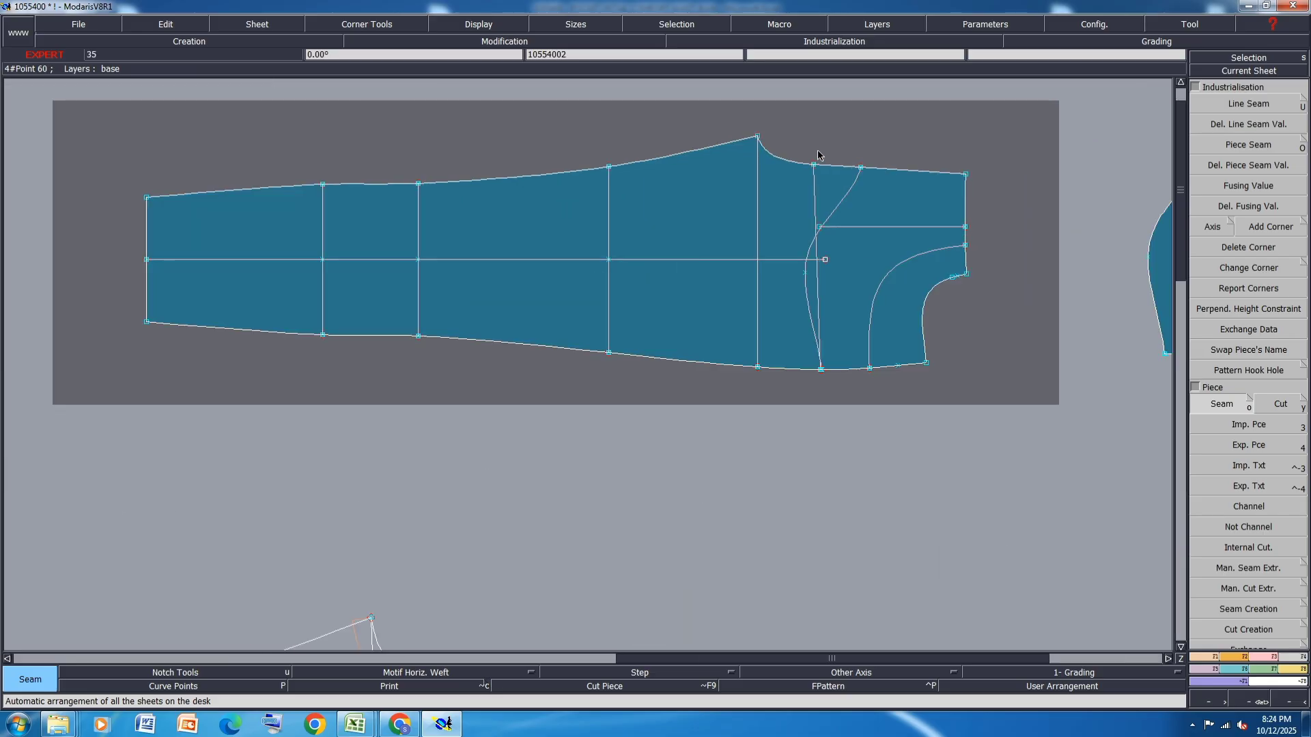
Display all graded sizes of the extracted front panel and merge its two pocket-opening curves at their common point.
key("F9")
key("F11")
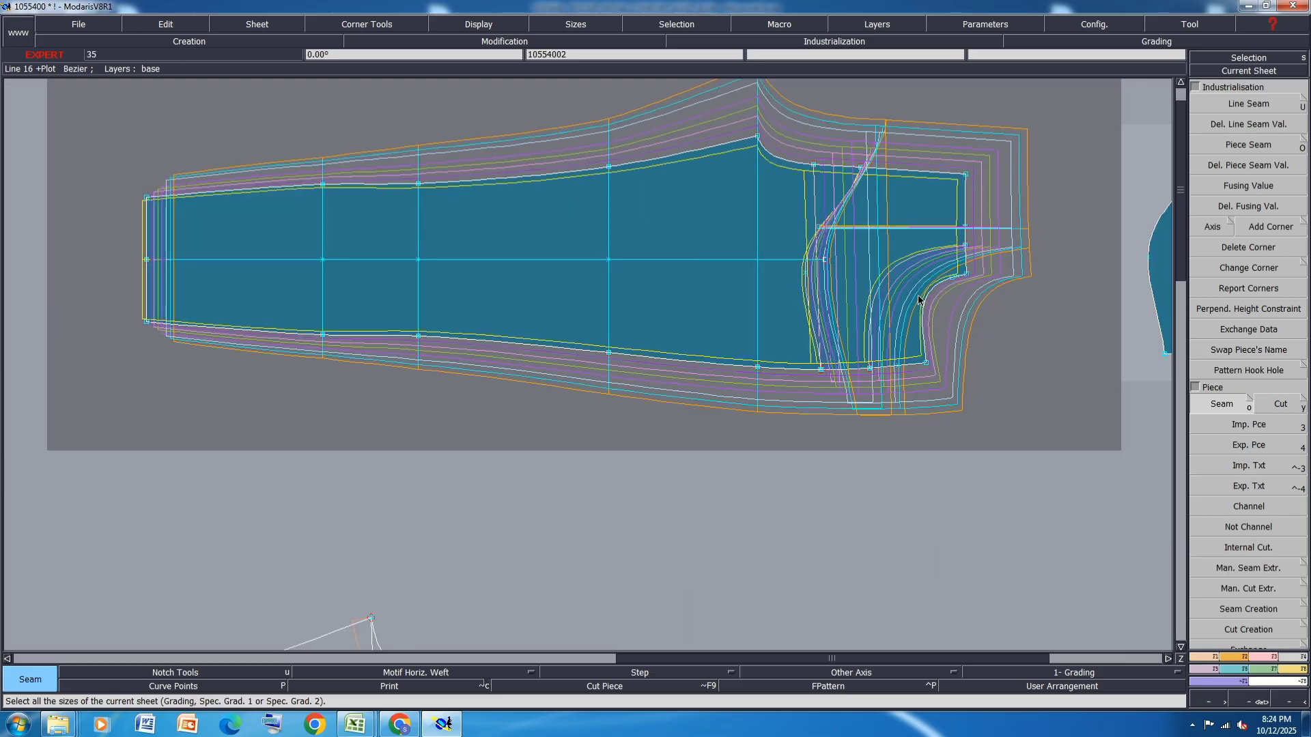
scroll(1031, 294, "up", 3)
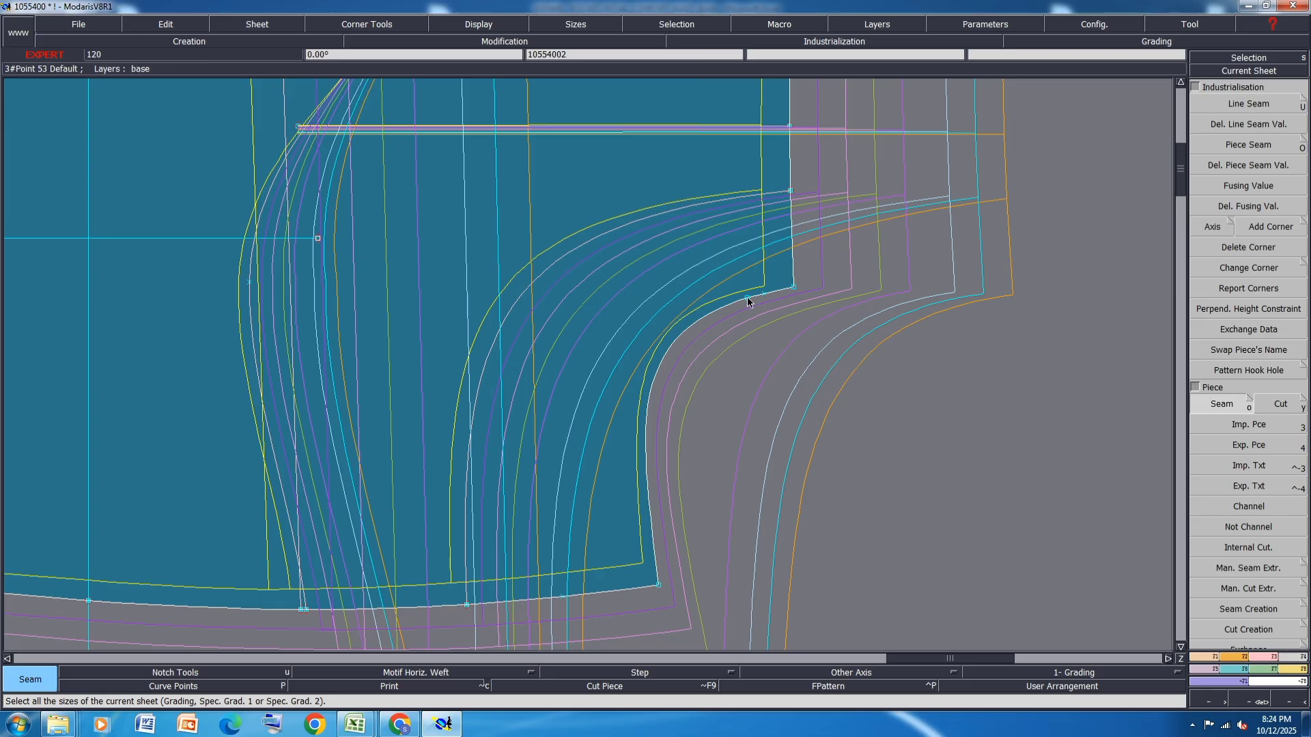
key("m")
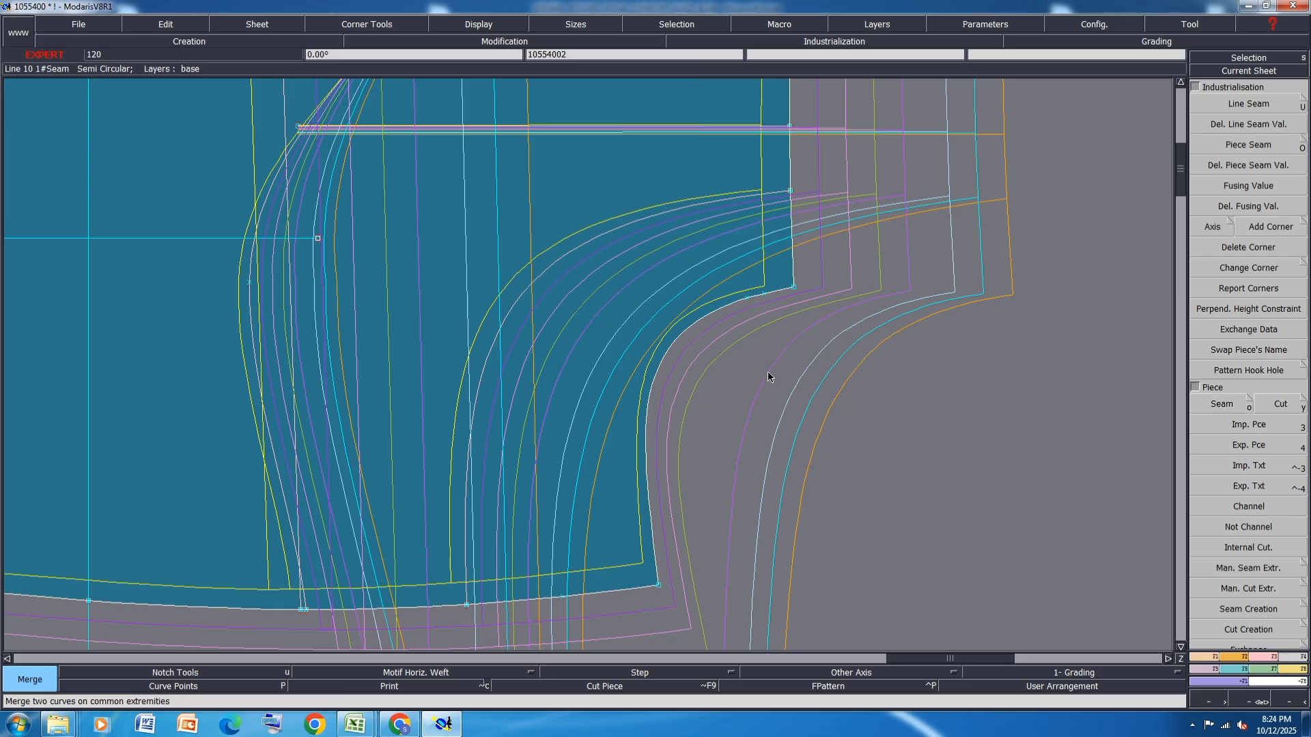
scroll(768, 371, "down", 2)
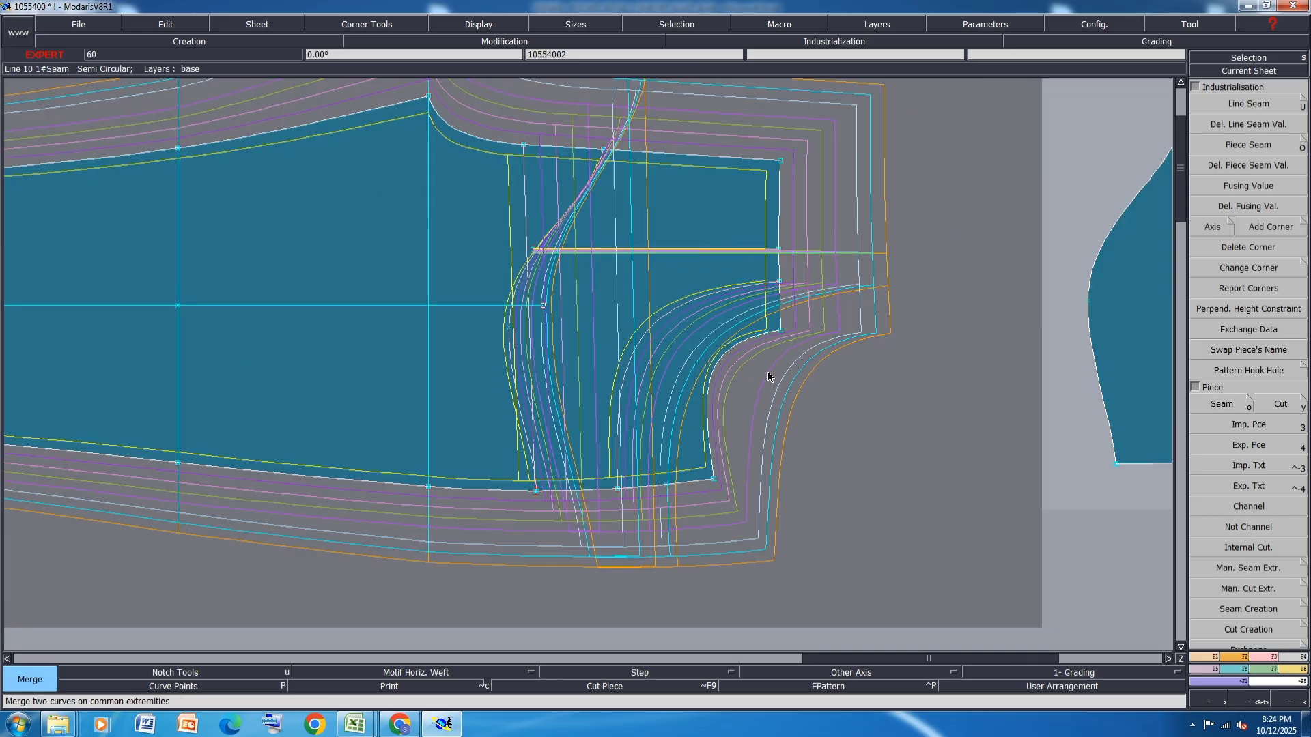
Pack the extracted front's size nest on the pocket opening's side seam corner and on its waist corner to compare the opening curves.
left_click(1228, 669)
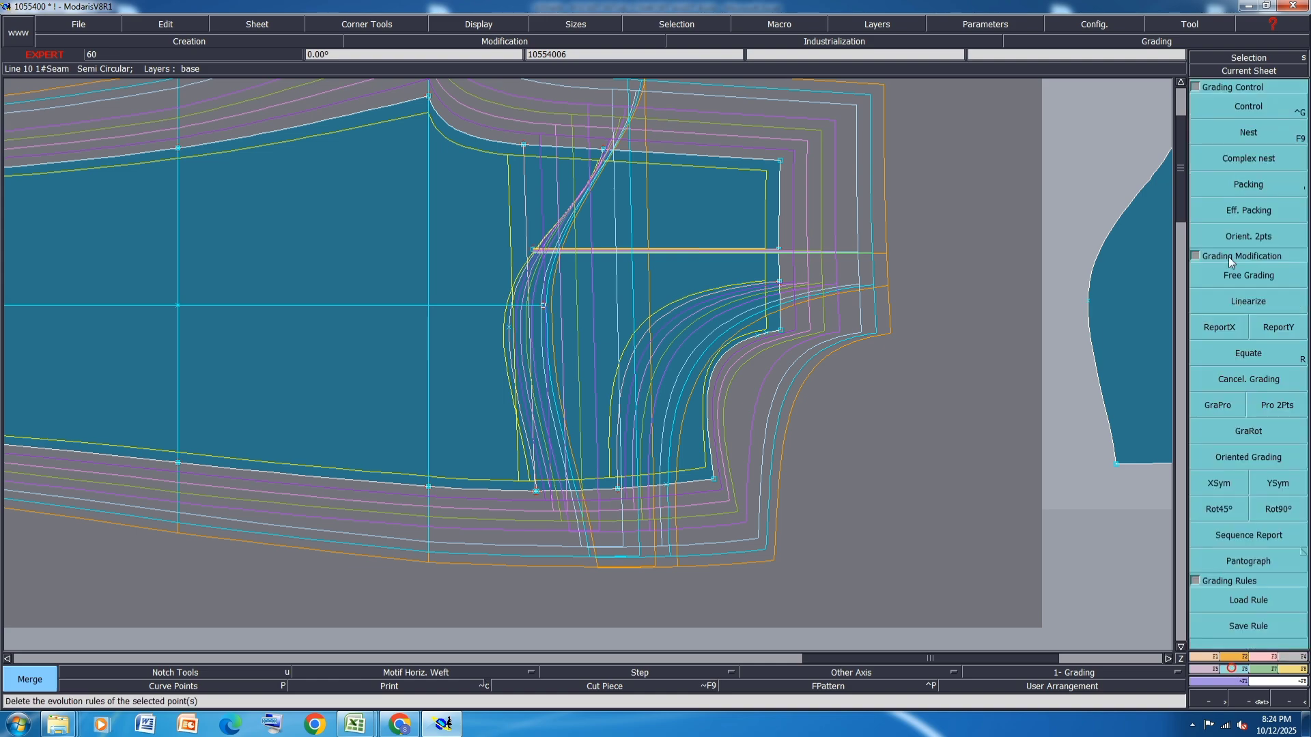
left_click(1245, 185)
left_click(711, 477)
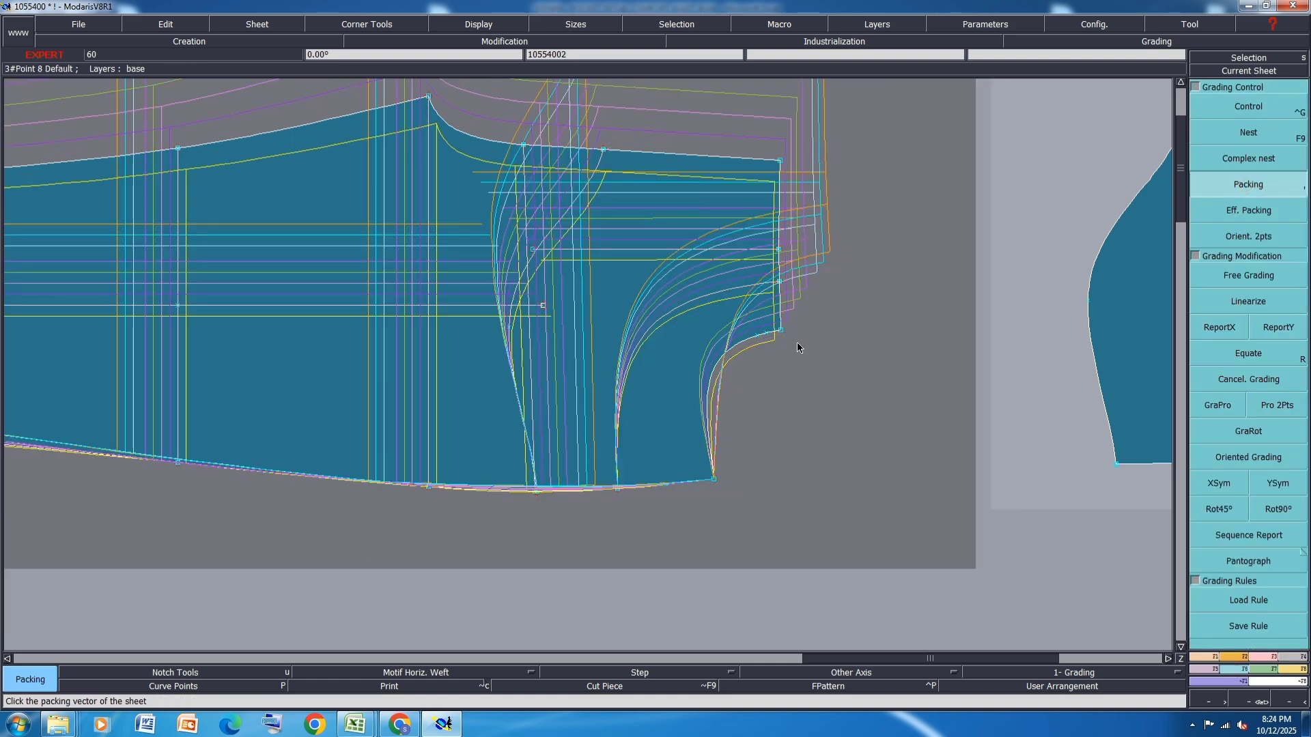
left_click(780, 332)
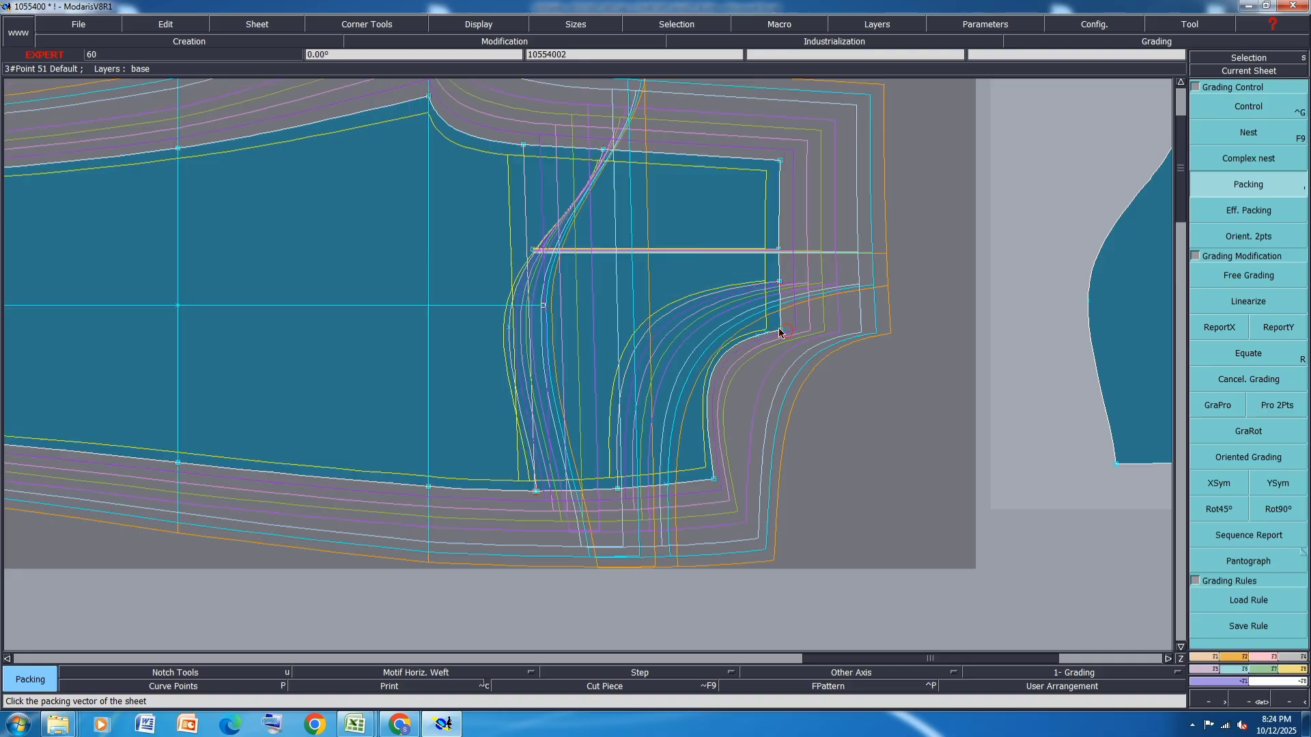
left_click(780, 332)
scroll(720, 522, "up", 4)
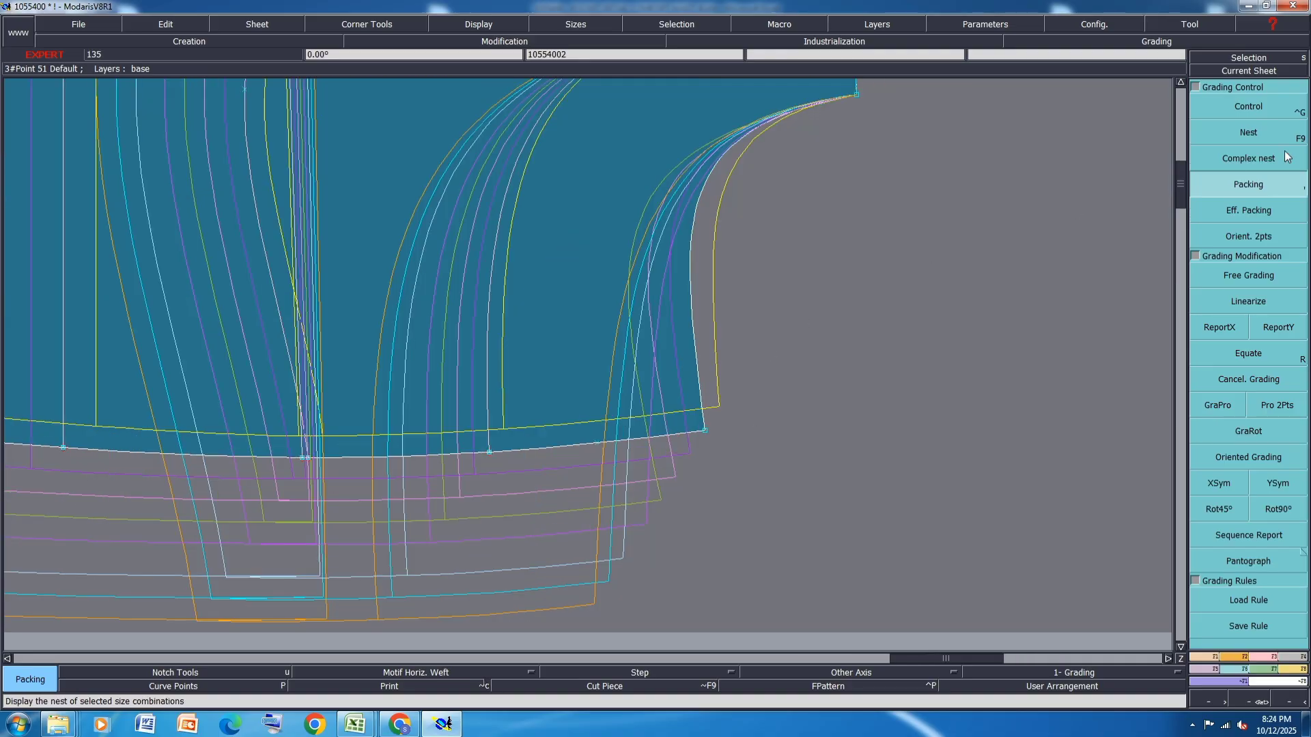
Check the grading values of the pocket opening's side seam corner and close the report.
left_click(1250, 108)
left_click(704, 433)
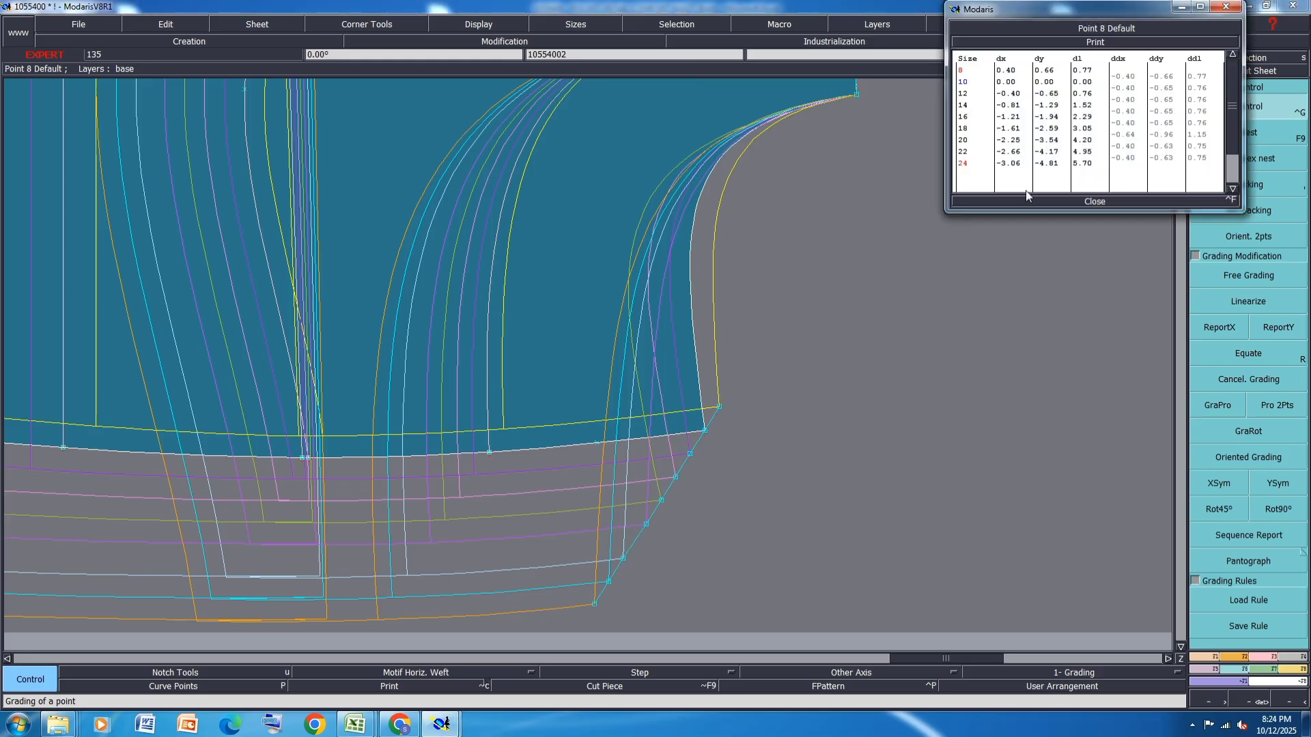
left_click(1093, 201)
Release the packing, arrange all sheets on the desk, and hide the extracted front panel's size nest.
left_click(1247, 184)
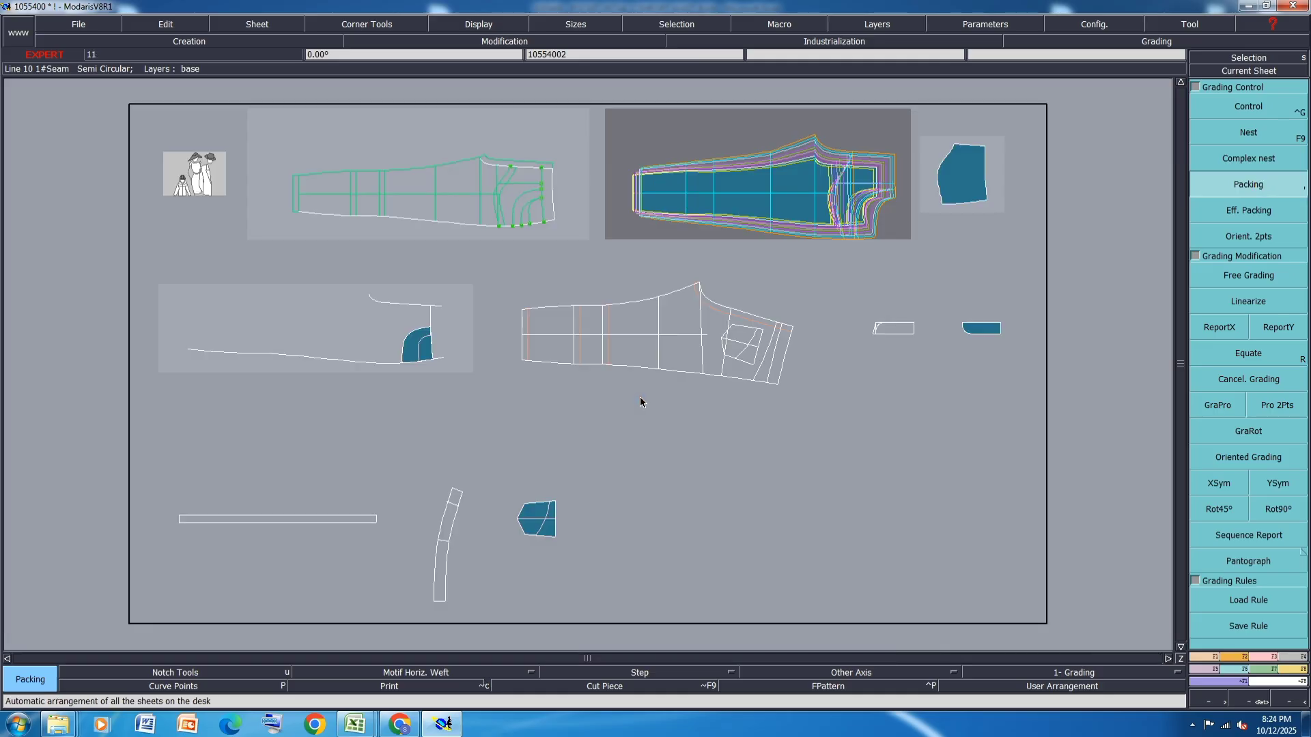
left_click(772, 450)
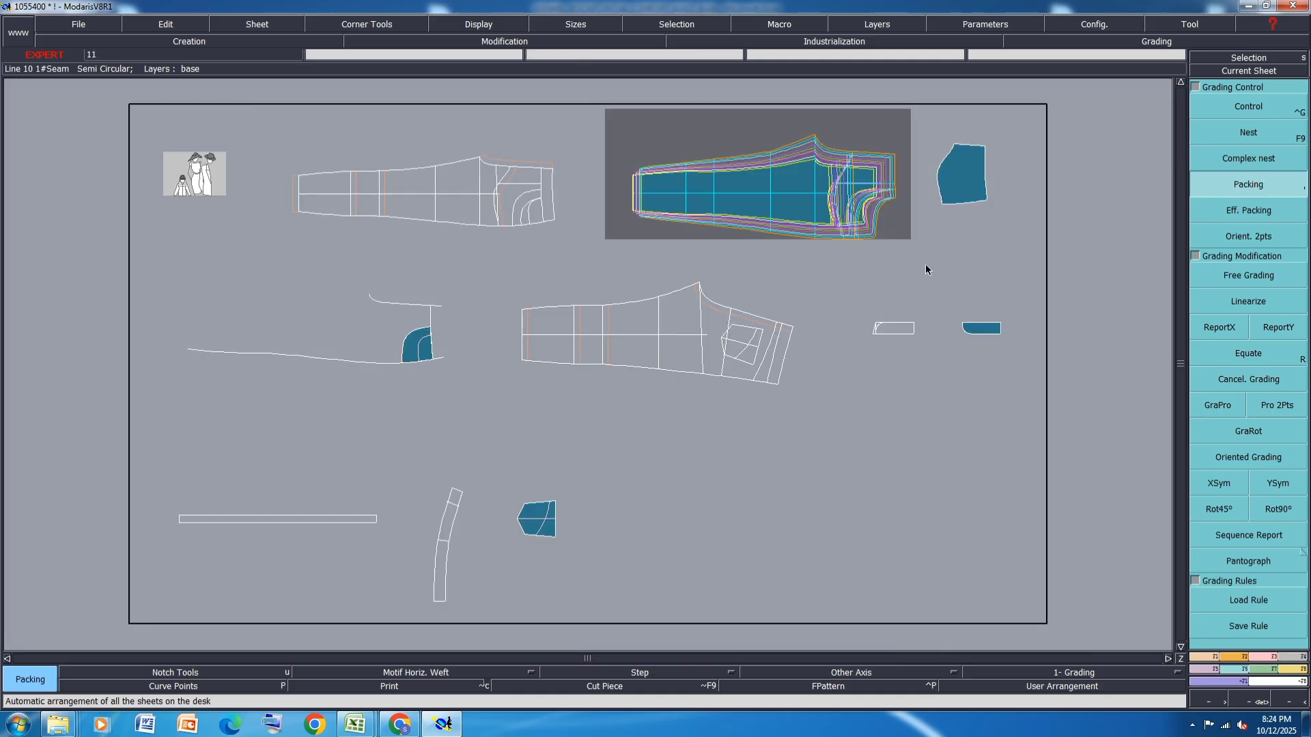
key("F9")
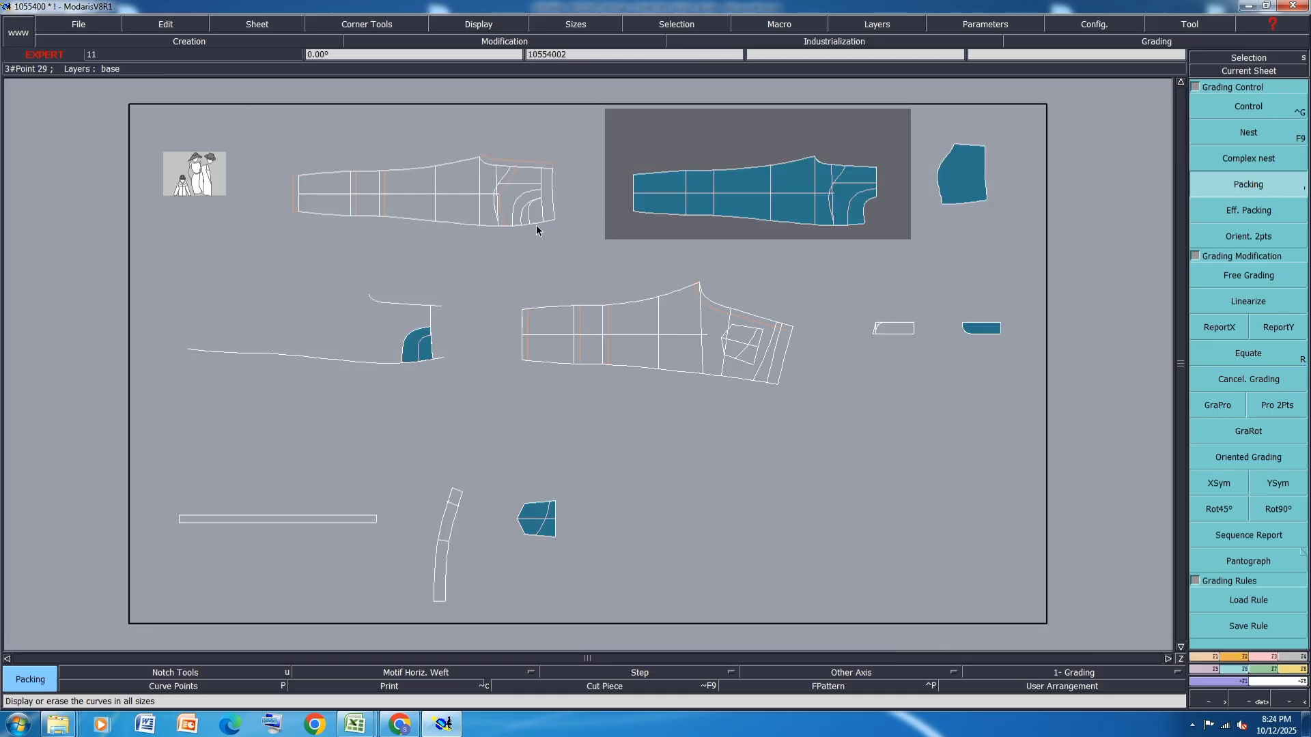
scroll(520, 190, "up", 2)
scroll(520, 228, "up", 2)
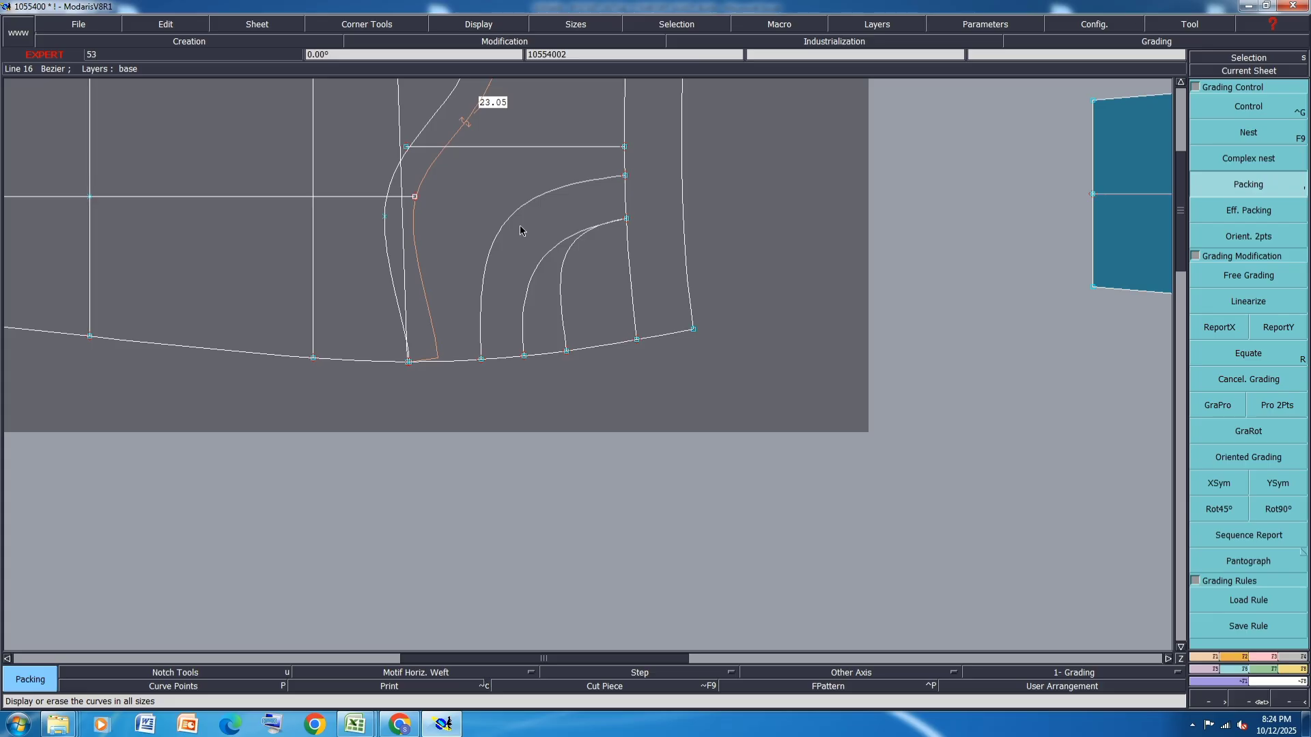
scroll(520, 229, "down", 2)
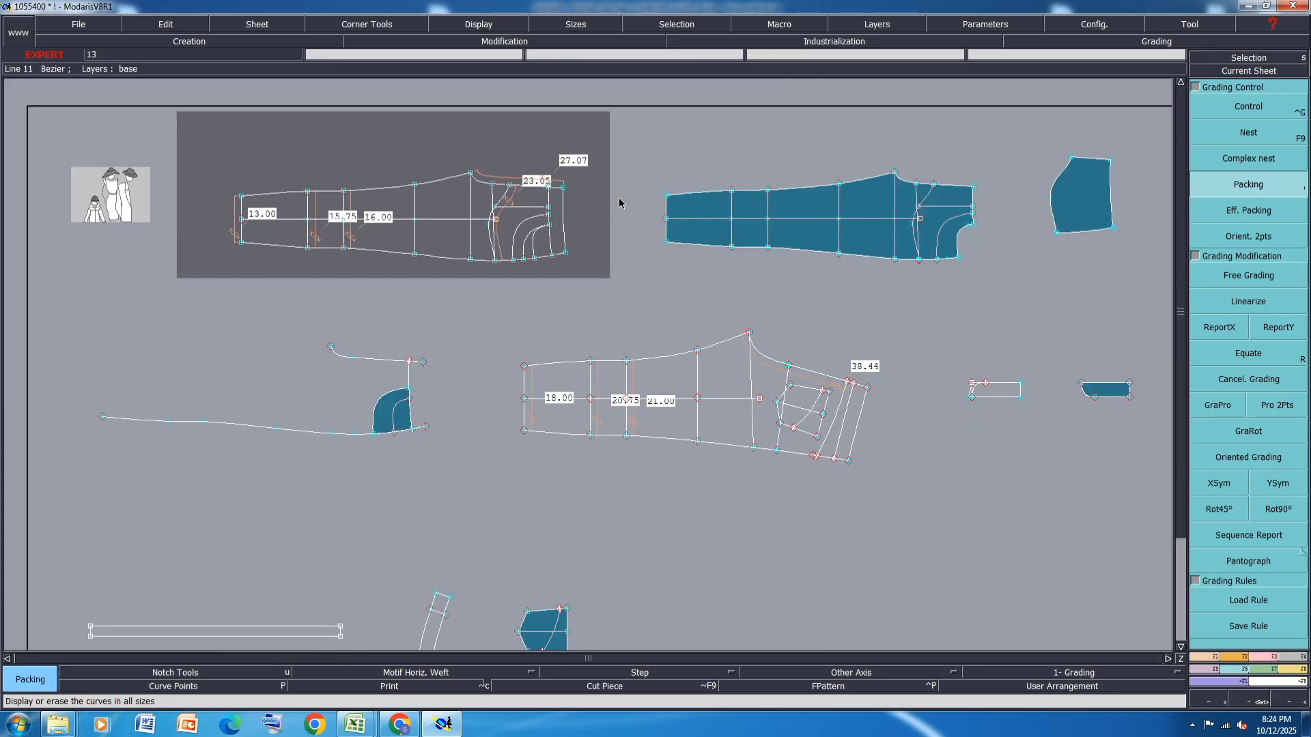
Copy the front base sheet and delete the pocket bag curve, horizontal pocket line and two outer pocket curves from the copy.
key("c")
left_click(513, 542)
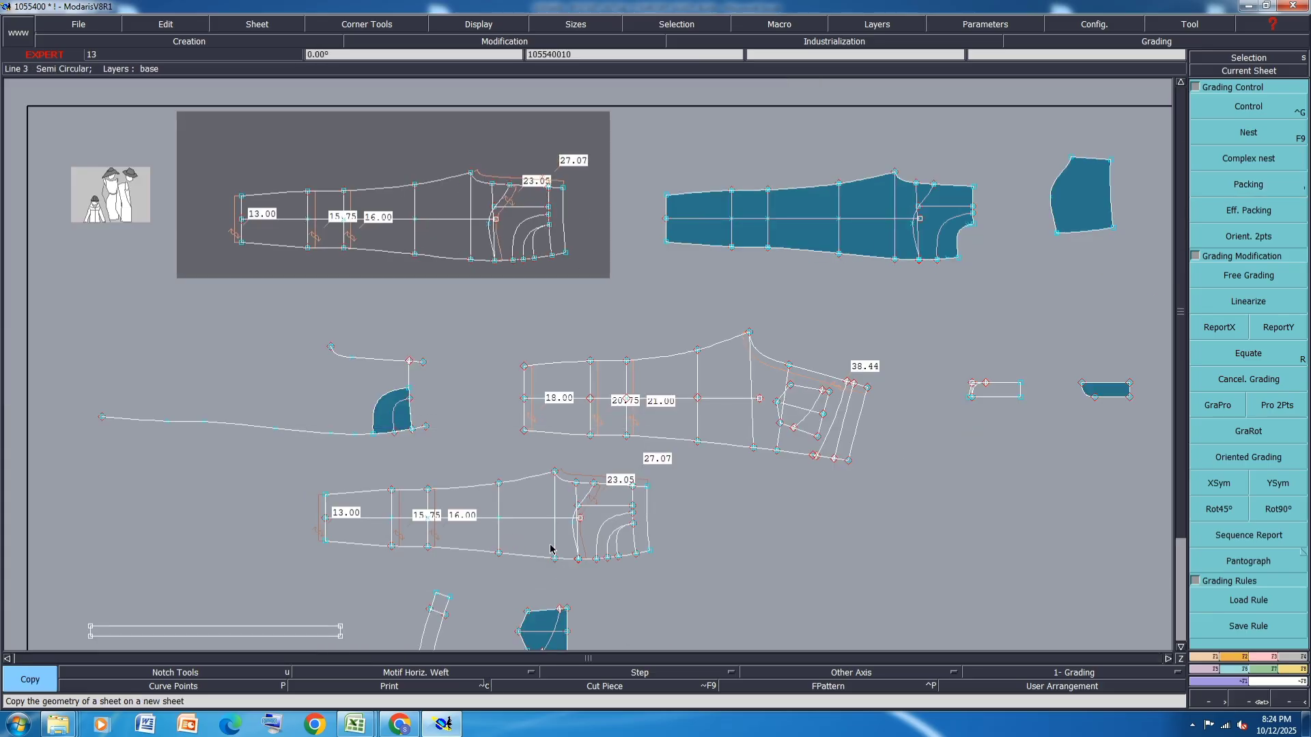
key("Home")
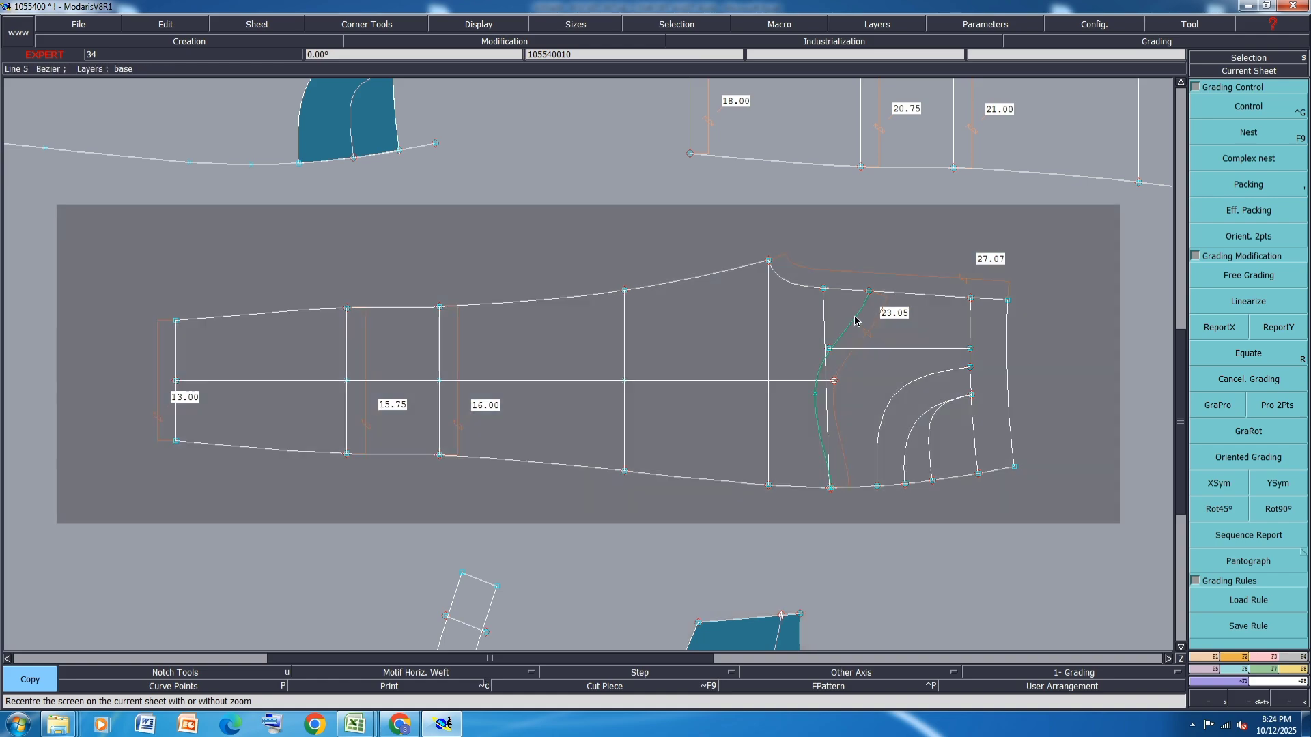
key("Delete")
left_click(855, 321)
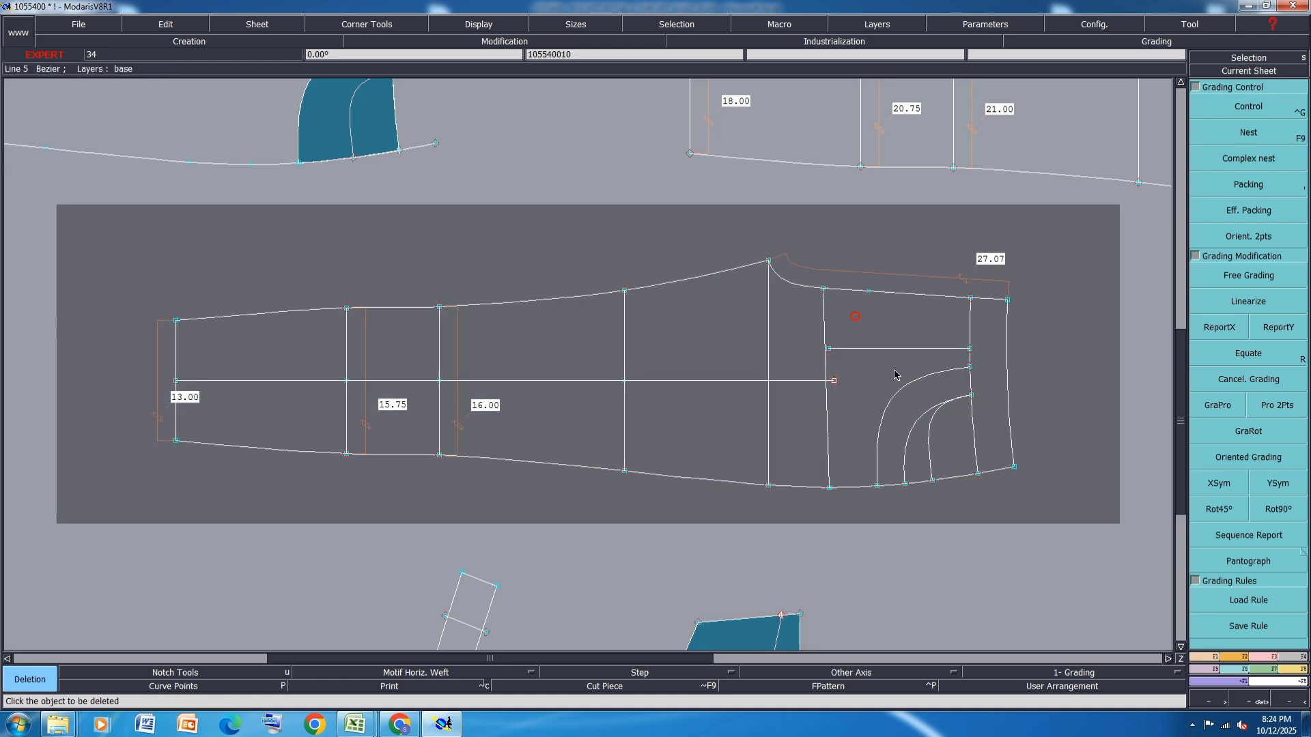
left_click(898, 348)
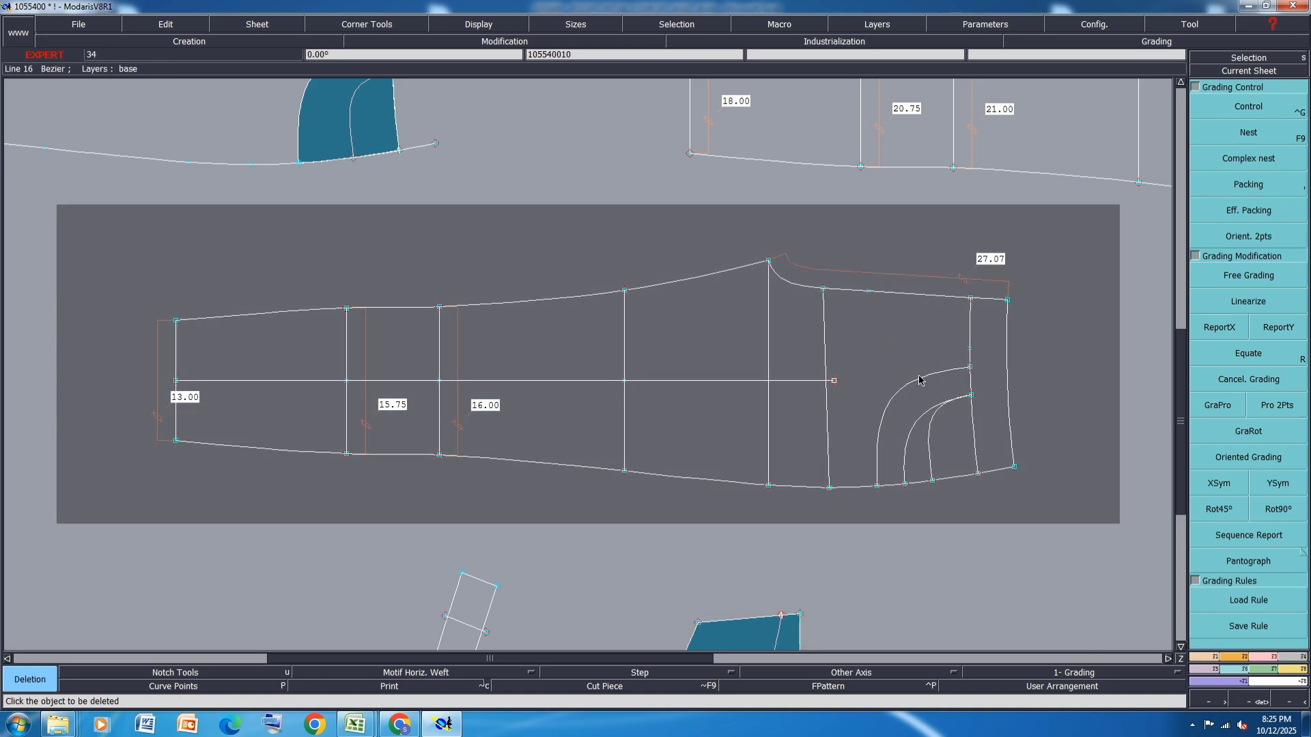
left_click(922, 381)
left_click(913, 435)
Check all graded sizes of the copied front with the remaining inner pocket curve, and hide the size nest.
key("shift+s")
key("F9")
key("F11")
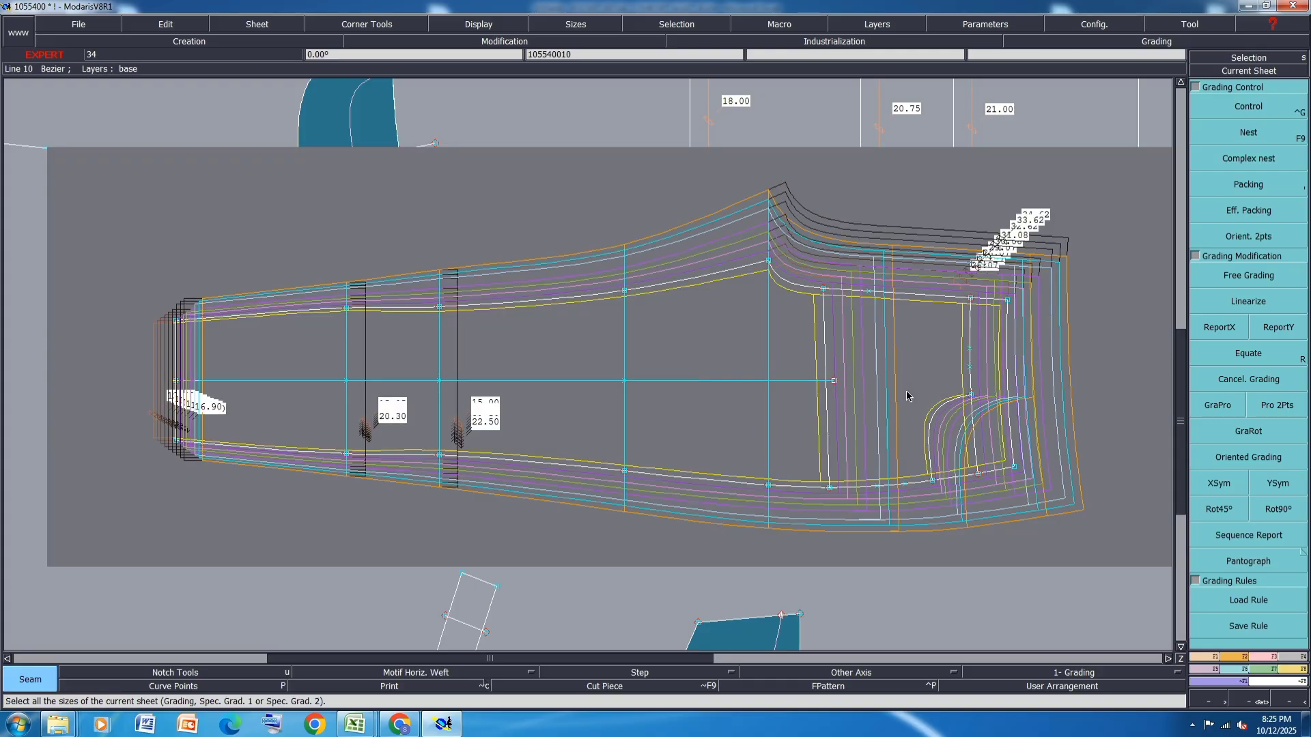
key("F9")
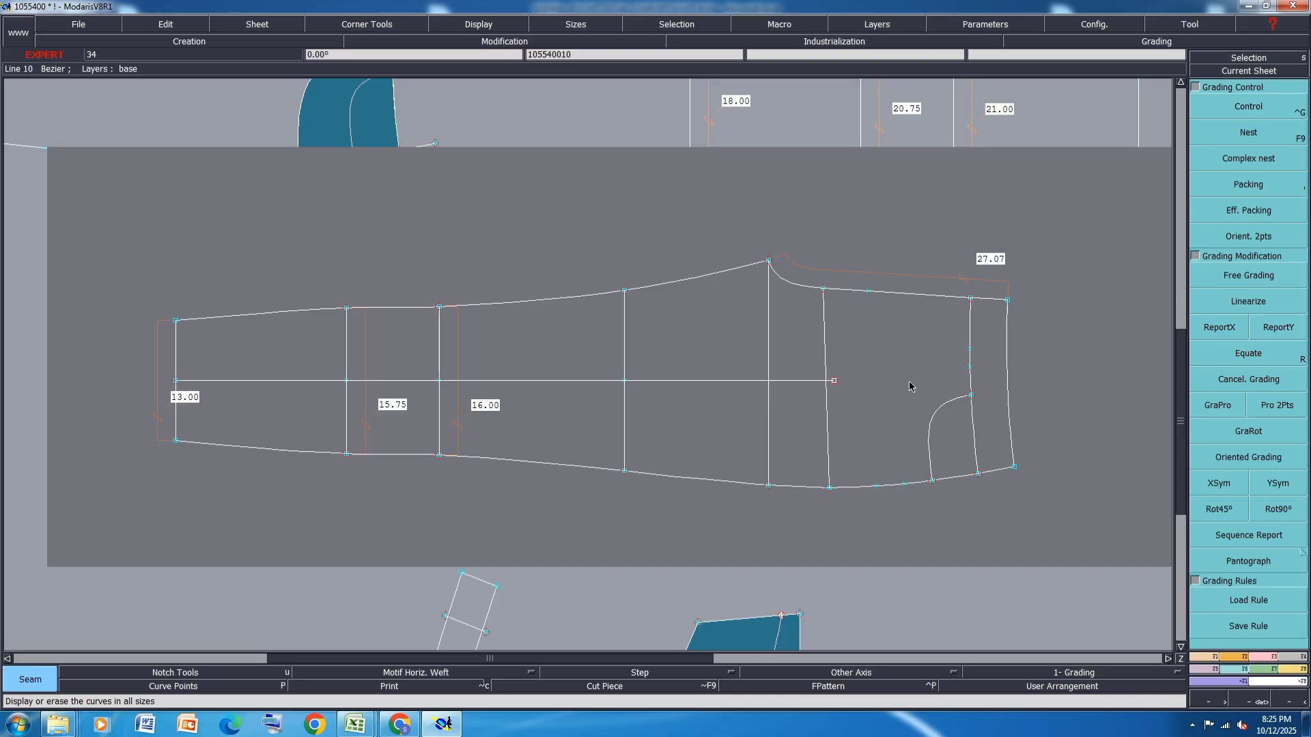
Extract the copied front up to the waist seam and inner pocket curve as a seam piece with its internal lines, and arrange the sheets.
left_click_drag(881, 250, 144, 519)
left_click(933, 362)
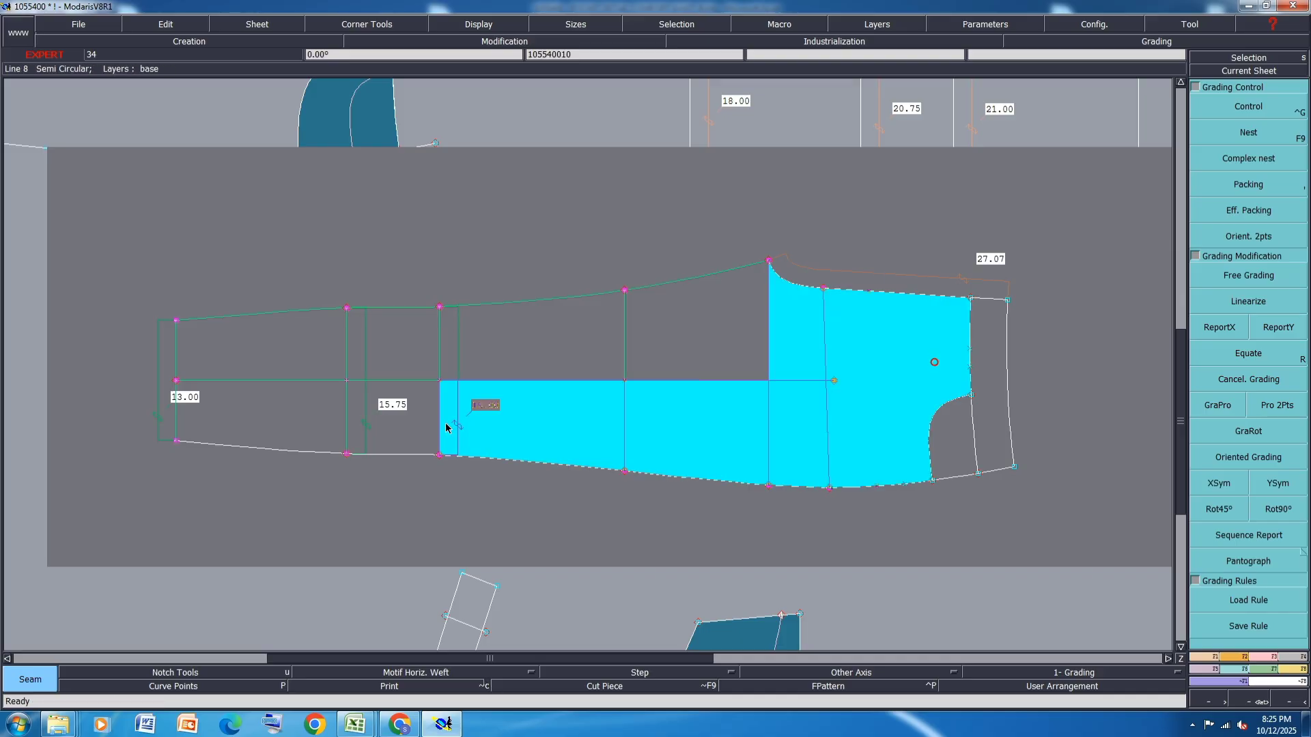
left_click(270, 408)
left_click(332, 352)
left_click(755, 340)
left_click(786, 415)
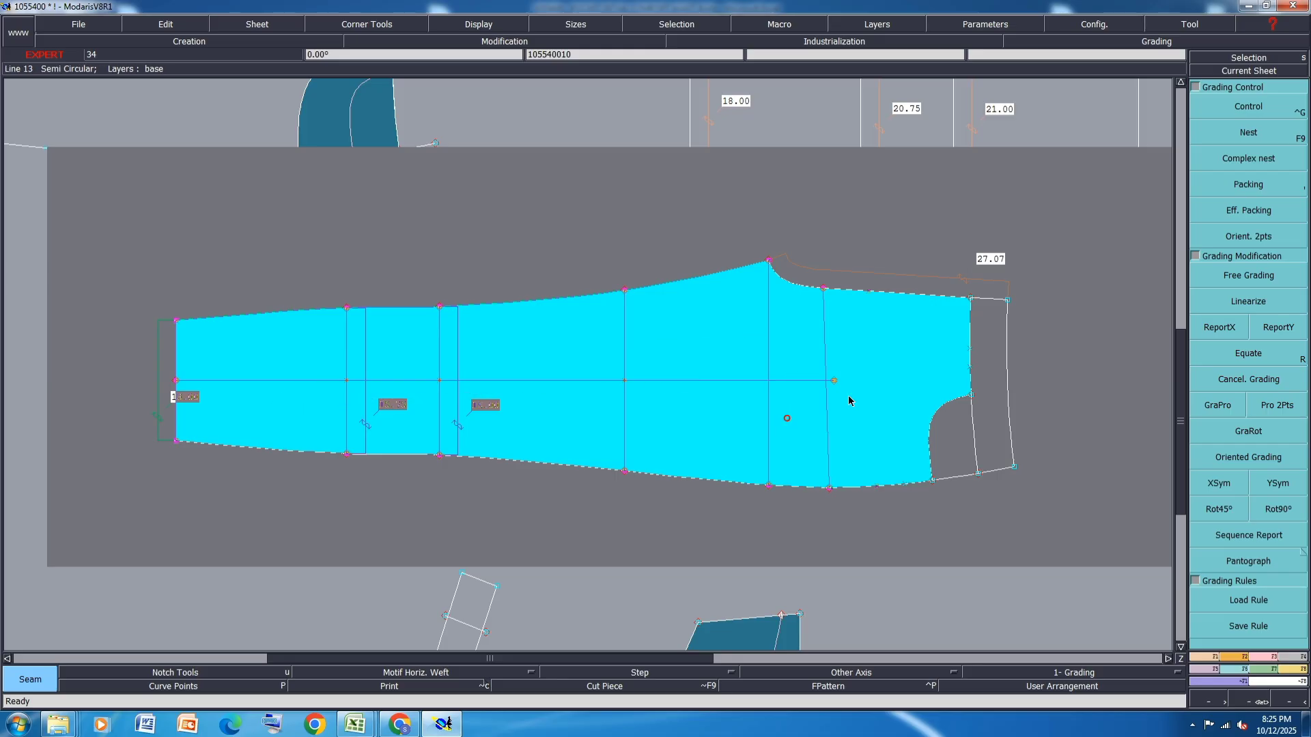
left_click(875, 372)
right_click(746, 382)
key("j")
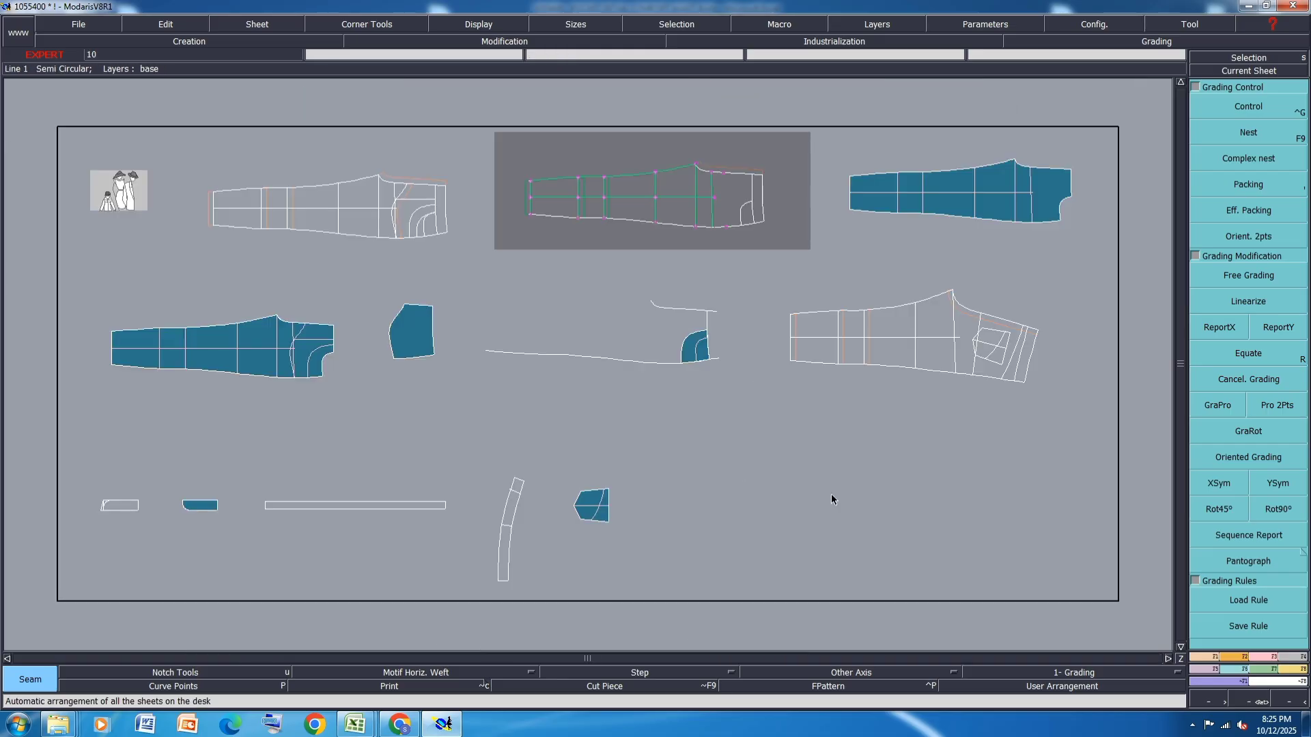
Display all graded sizes of the newly extracted front panel.
left_click(1039, 206)
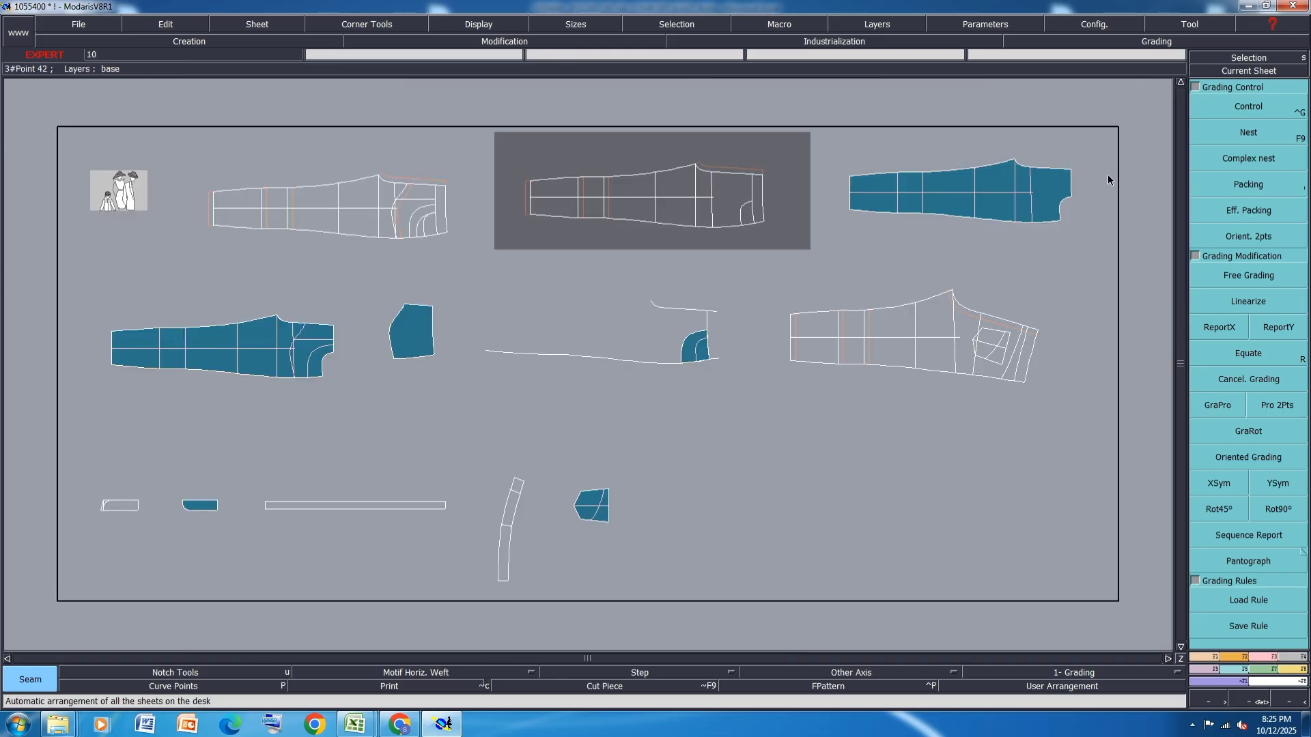
scroll(1028, 184, "up", 3)
key("F10")
key("F9")
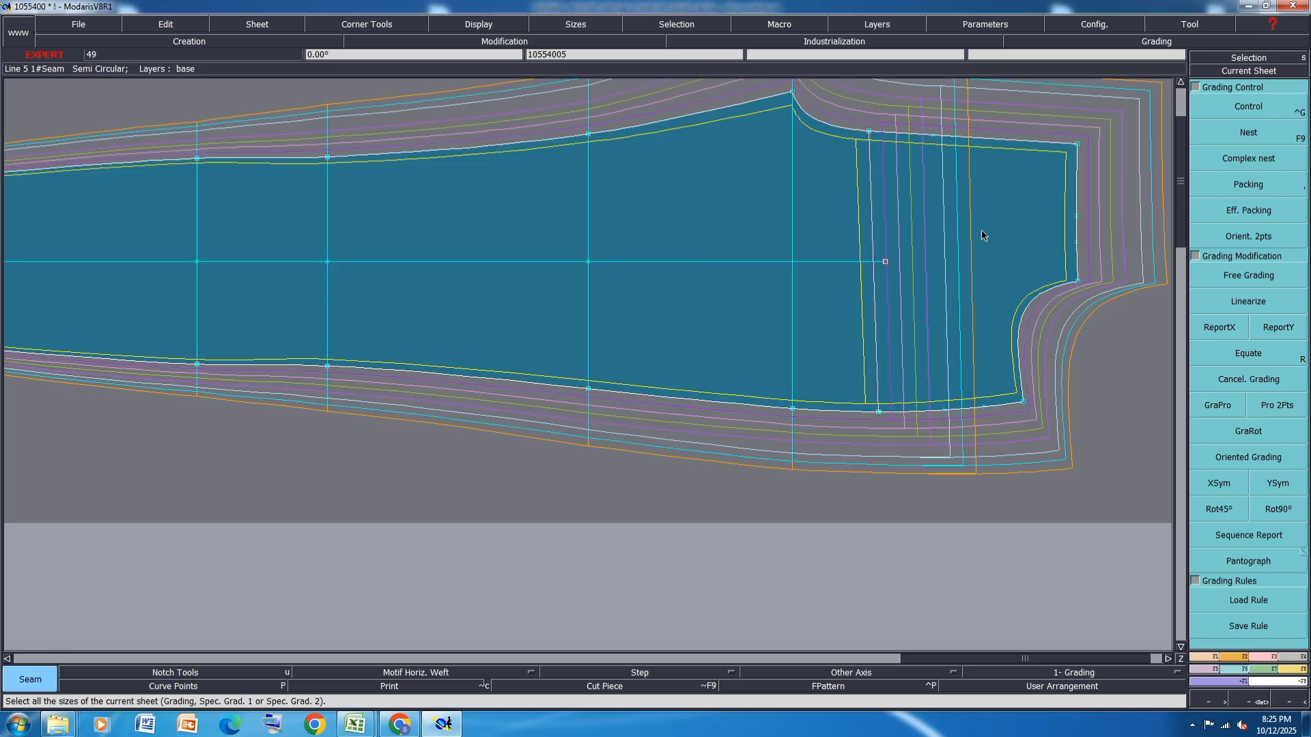
scroll(981, 230, "down", 5)
scroll(1087, 321, "down", 6)
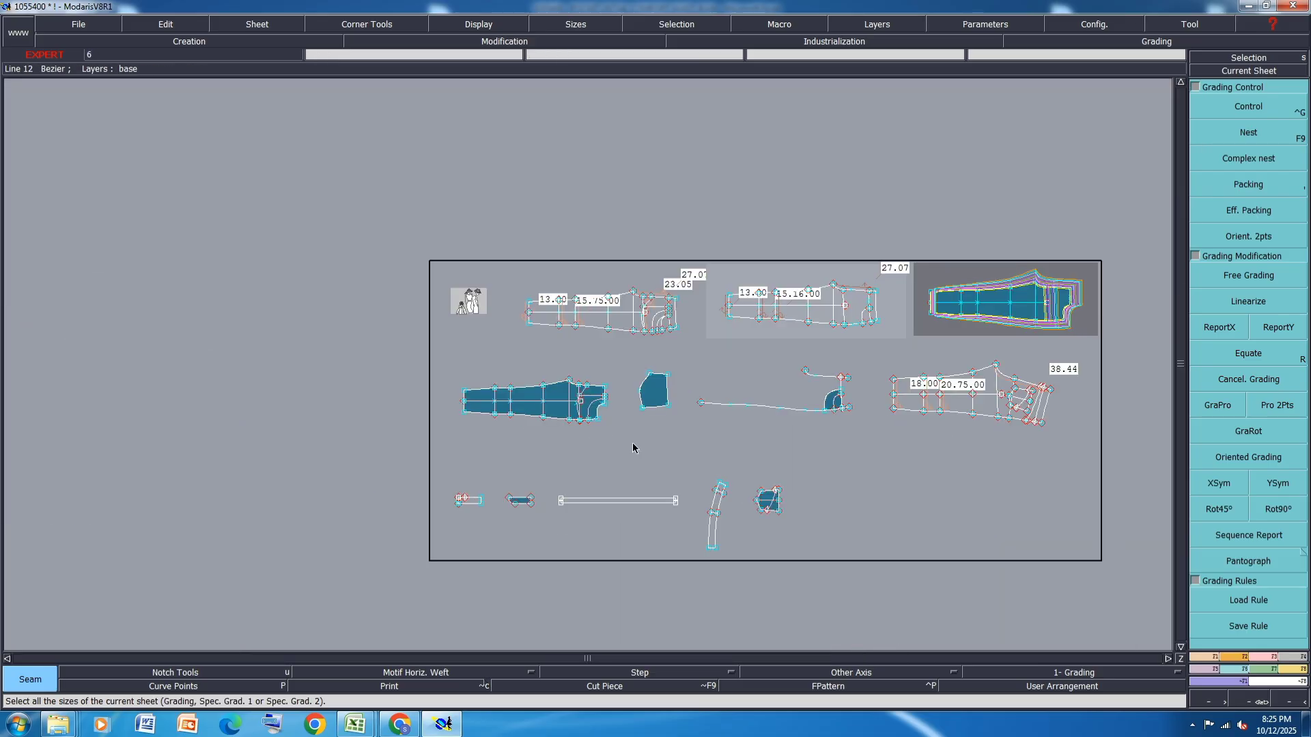
Delete the earlier extracted front panel's sheet and rearrange all sheets on the desk.
left_click(569, 411)
scroll(569, 411, "up", 2)
key("ctrl+Delete")
left_click(572, 404)
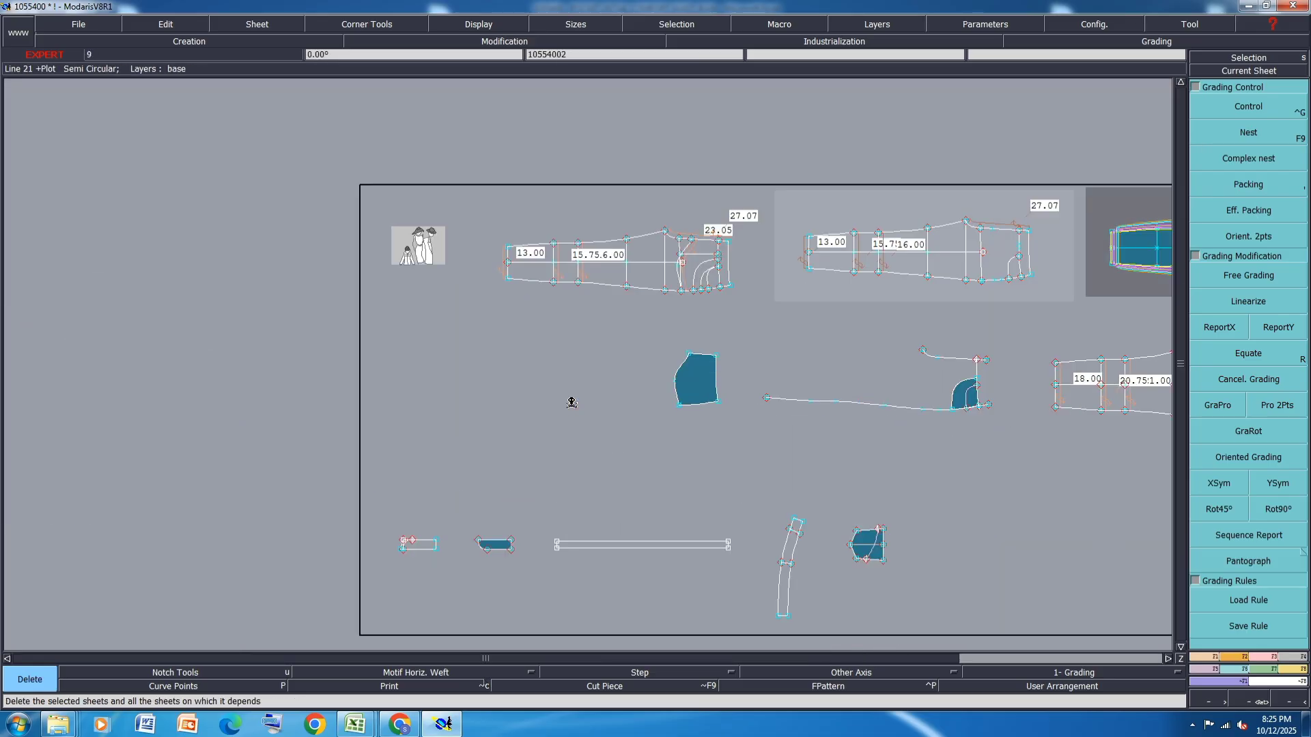
key("Delete")
key("8")
Insert the inner curve's two end points into the pocket facing's outline and clear the leftover construction lines around the piece.
scroll(718, 341, "up", 3)
left_click(718, 342)
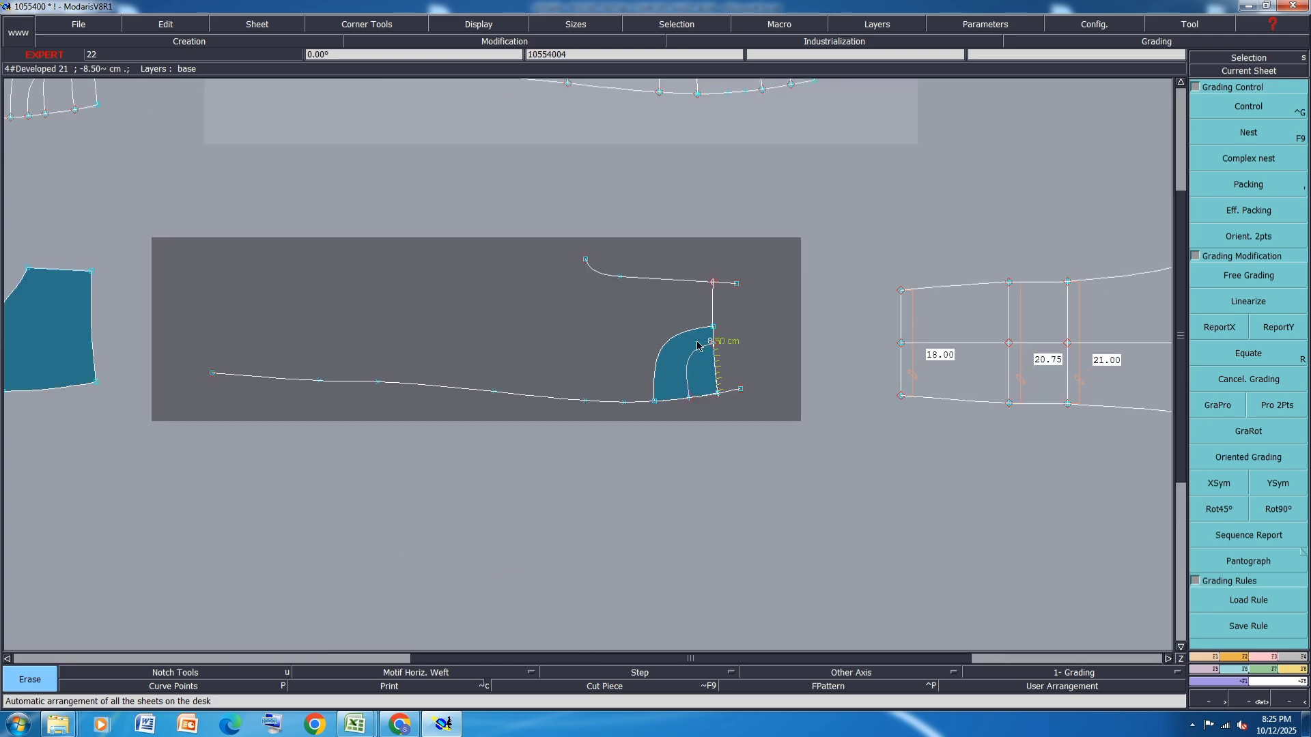
scroll(719, 343, "up", 4)
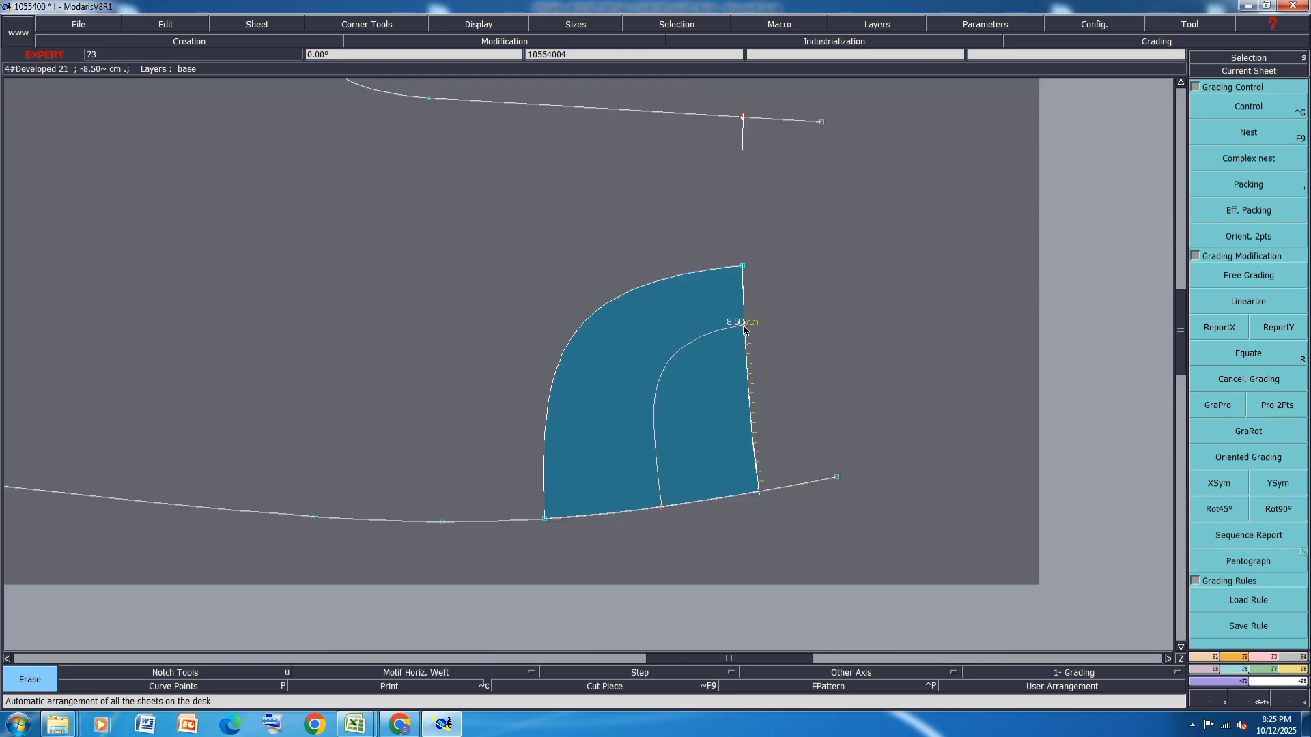
key("i")
left_click(744, 328)
left_click(662, 508)
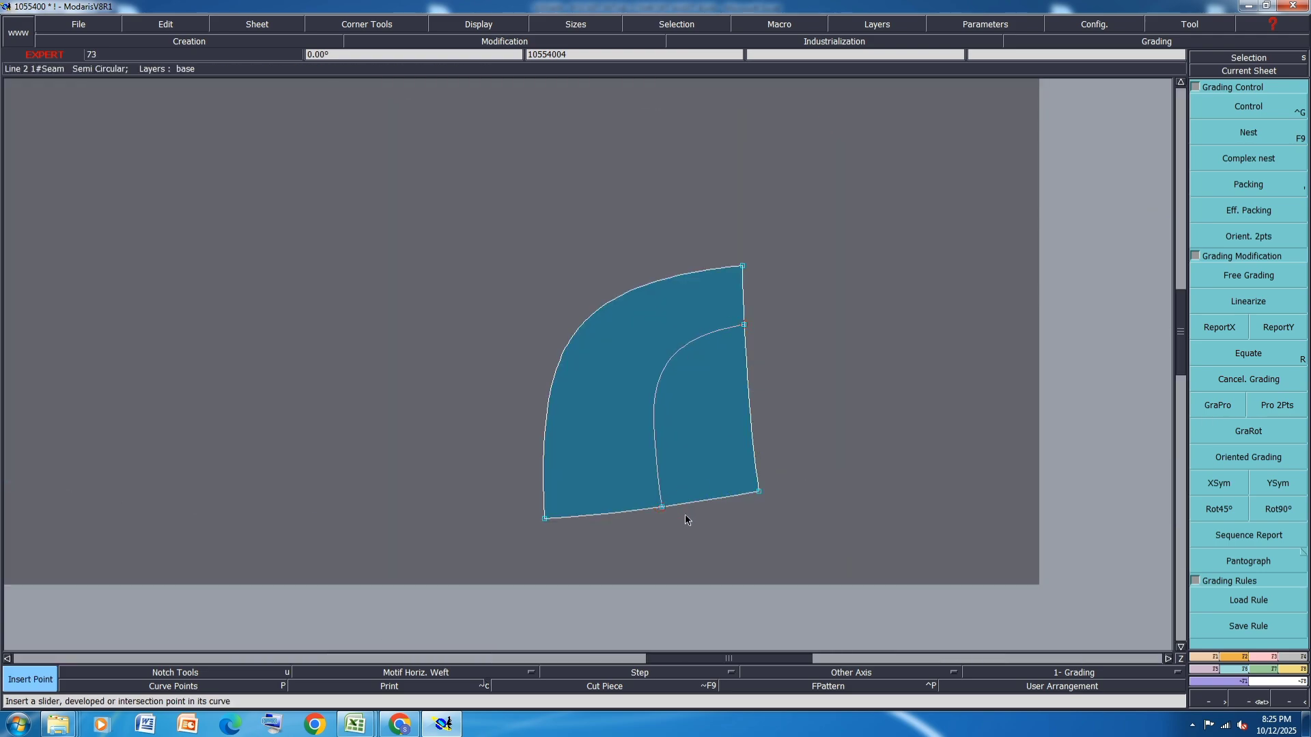
key("F9")
key("F9")
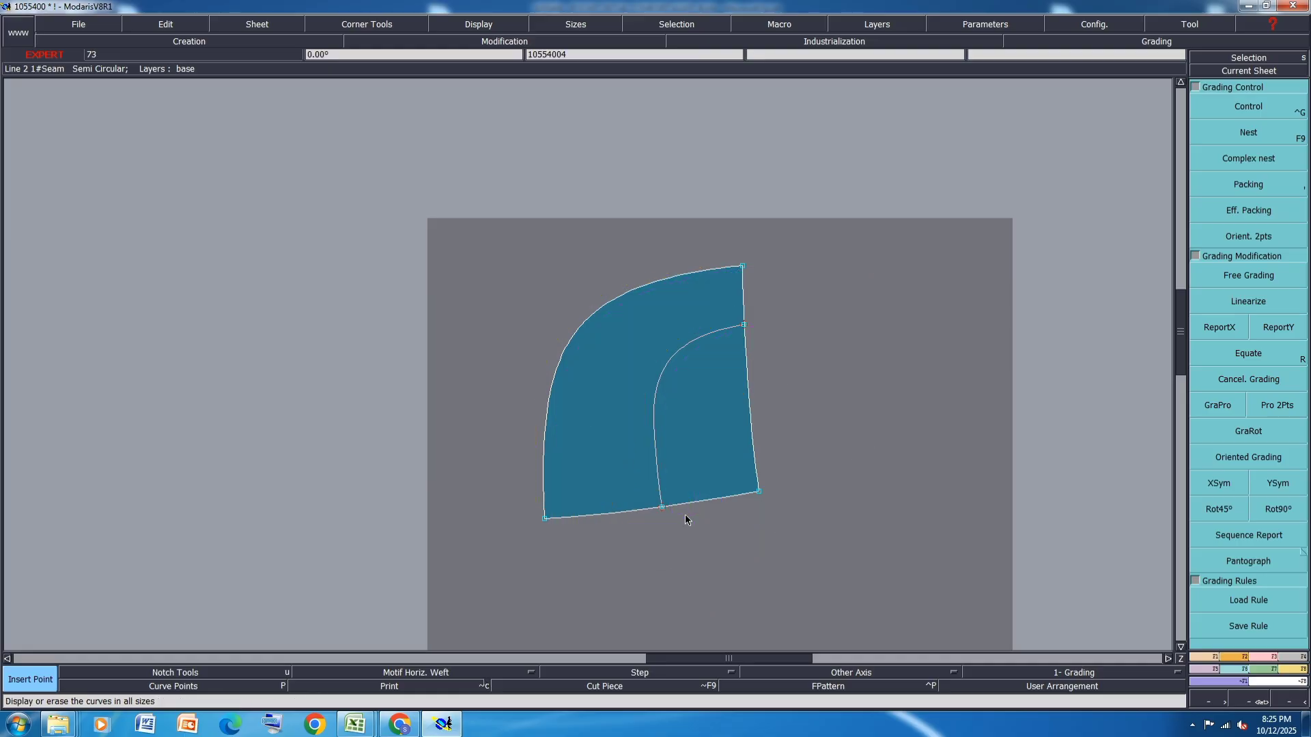
key("7")
key("8")
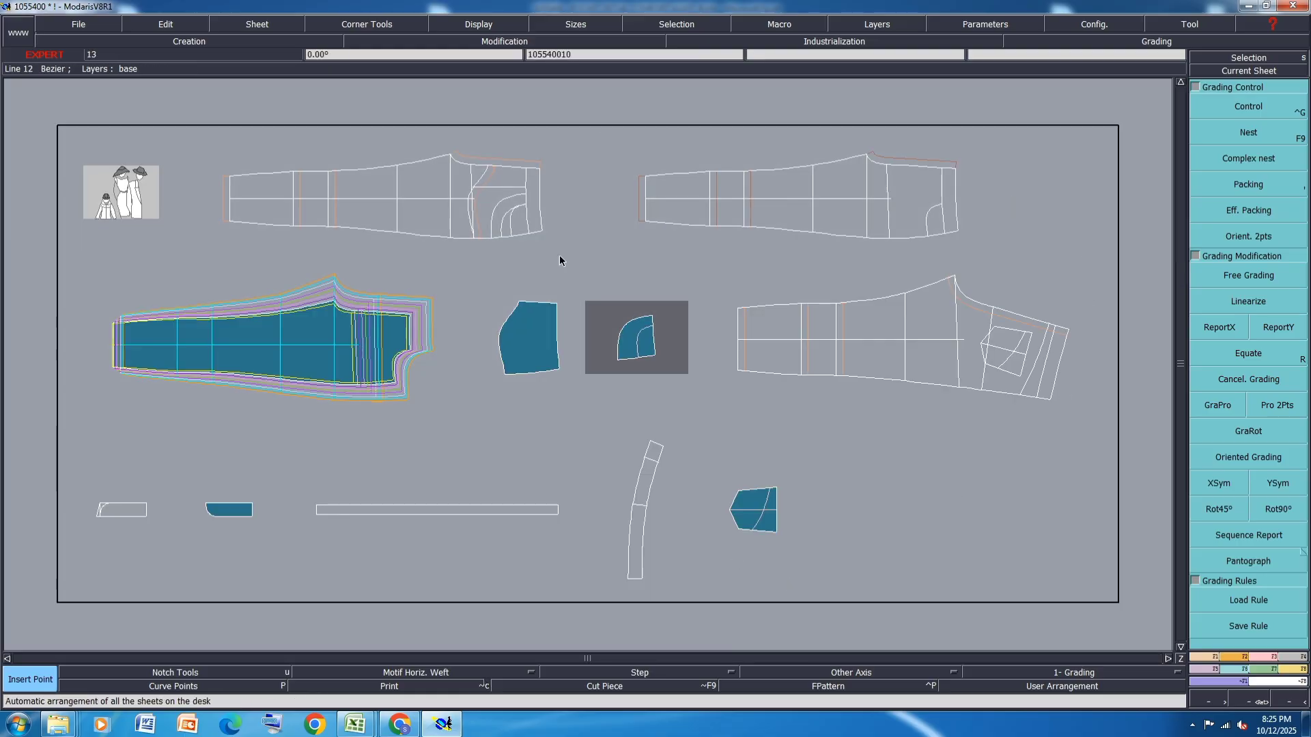
Extract the narrow area between the two pocket-opening curves of the front base sheet as a seam piece, and arrange the sheets.
scroll(519, 219, "up", 5)
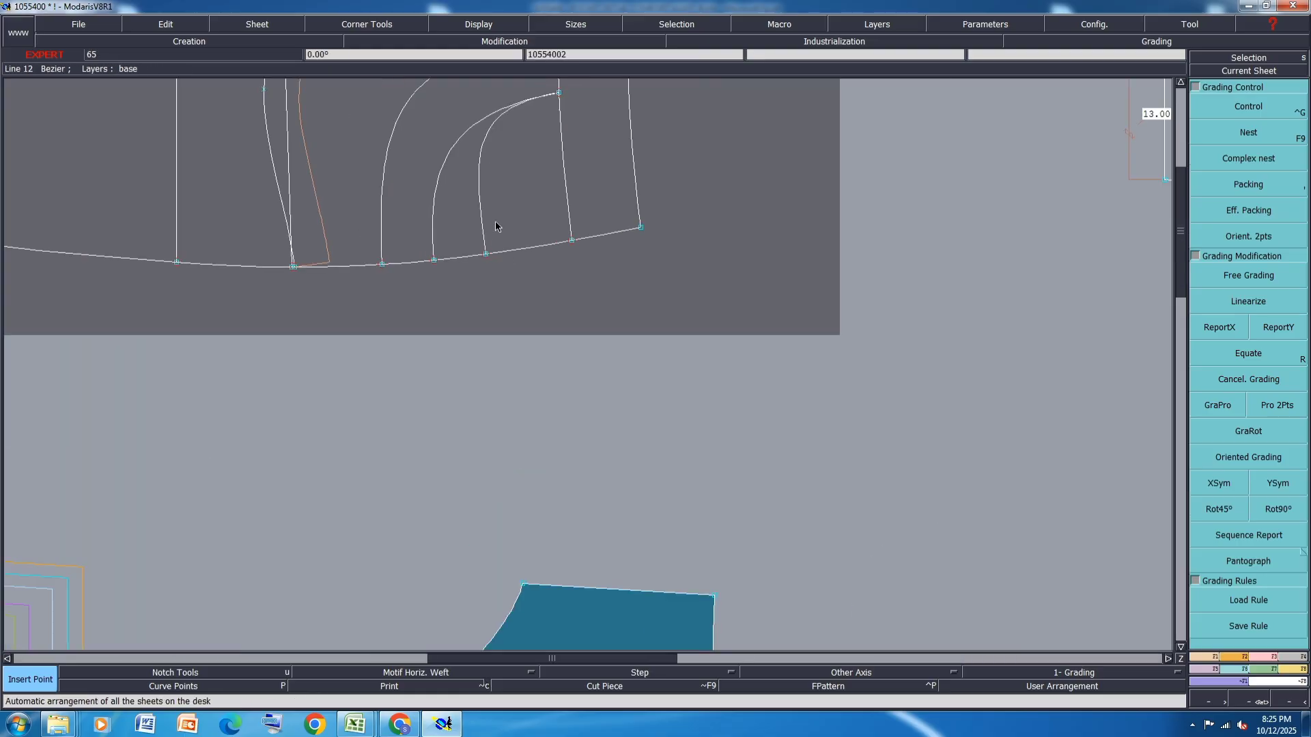
key("x")
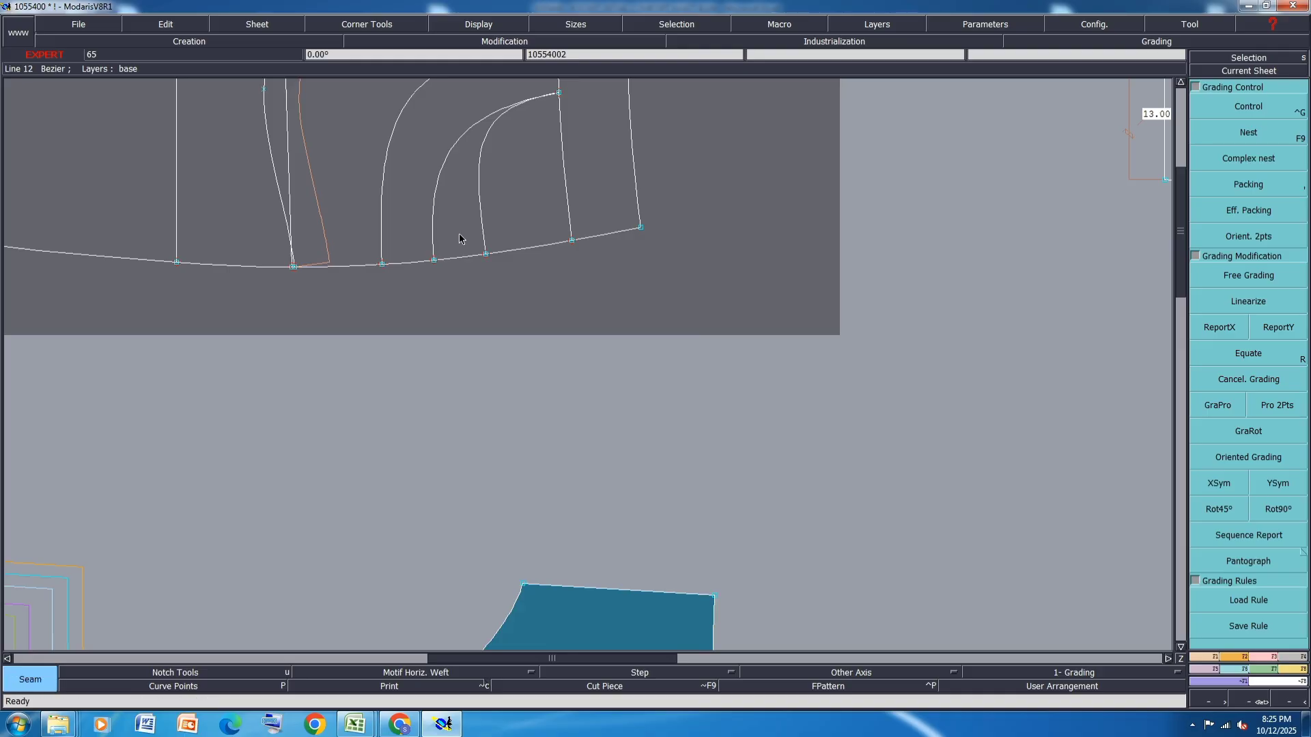
left_click(459, 239)
right_click(460, 238)
key("j")
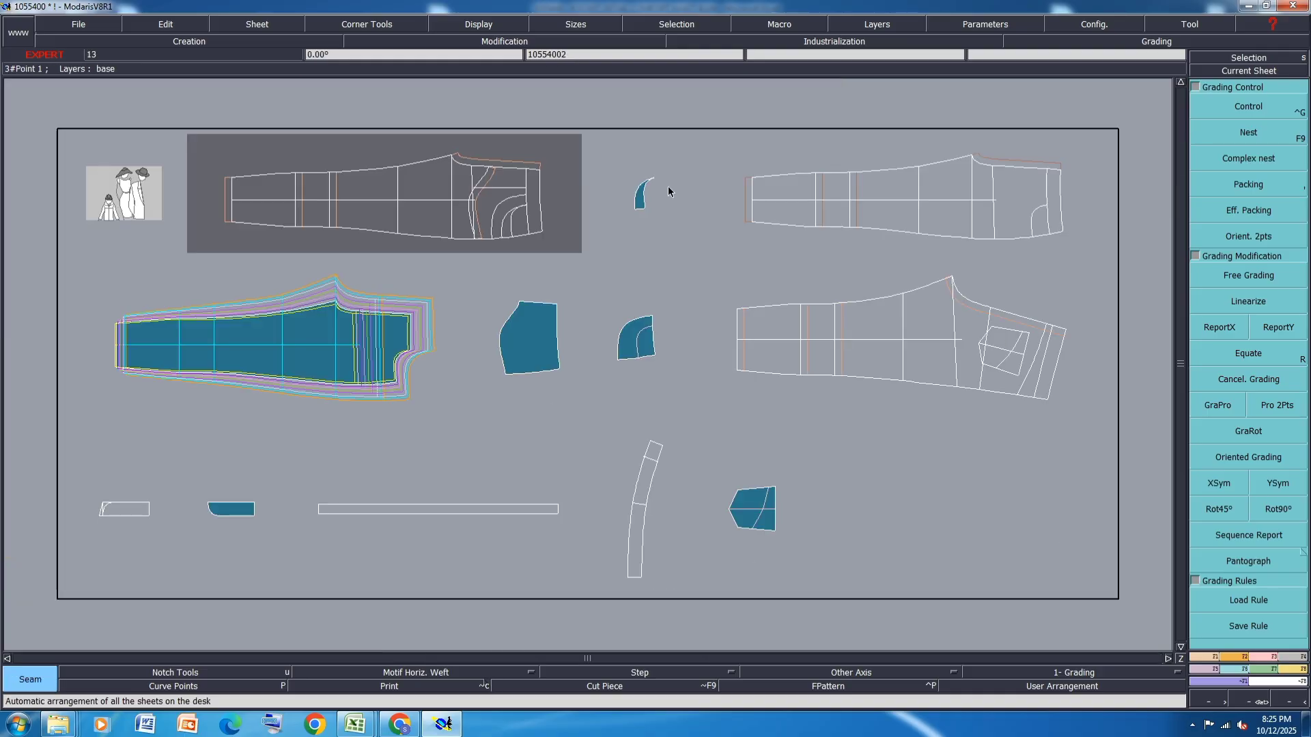
Check all graded sizes of the narrow pocket-opening piece and hide its size nest.
scroll(695, 204, "up", 4)
key("F9")
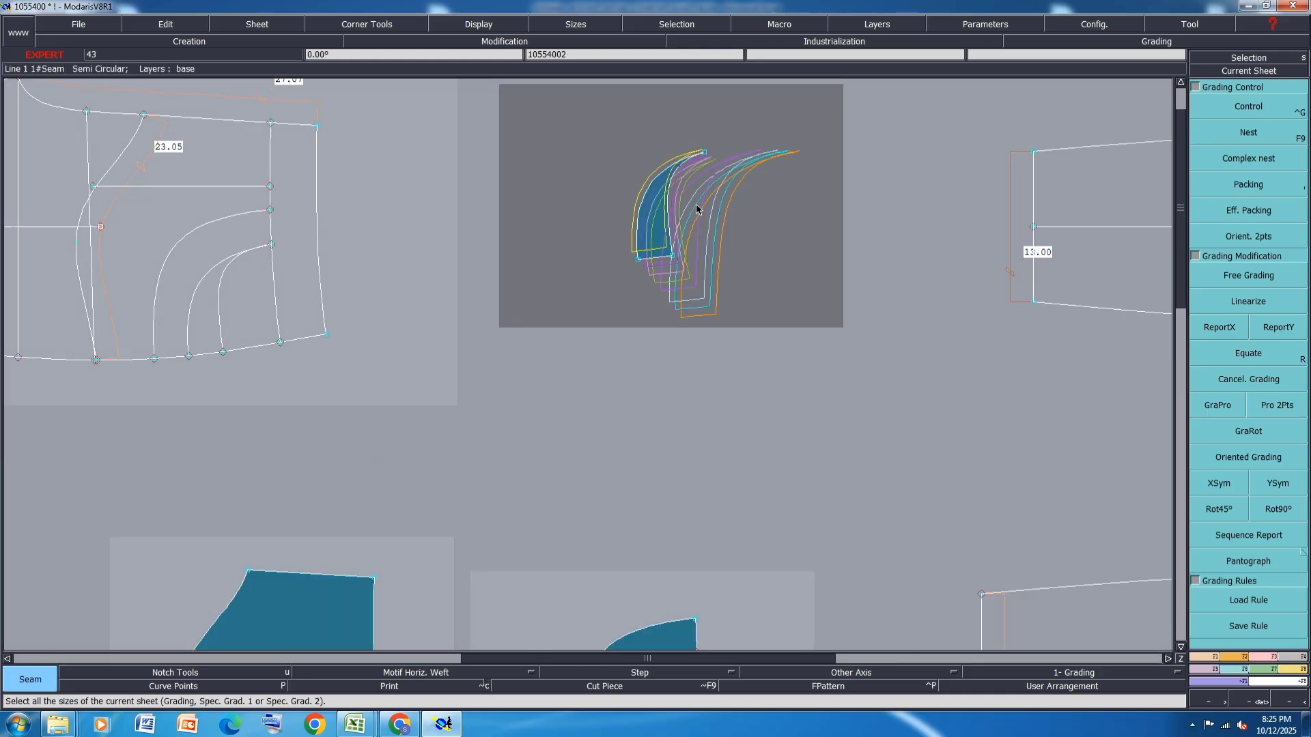
key("F9")
scroll(687, 250, "down", 2)
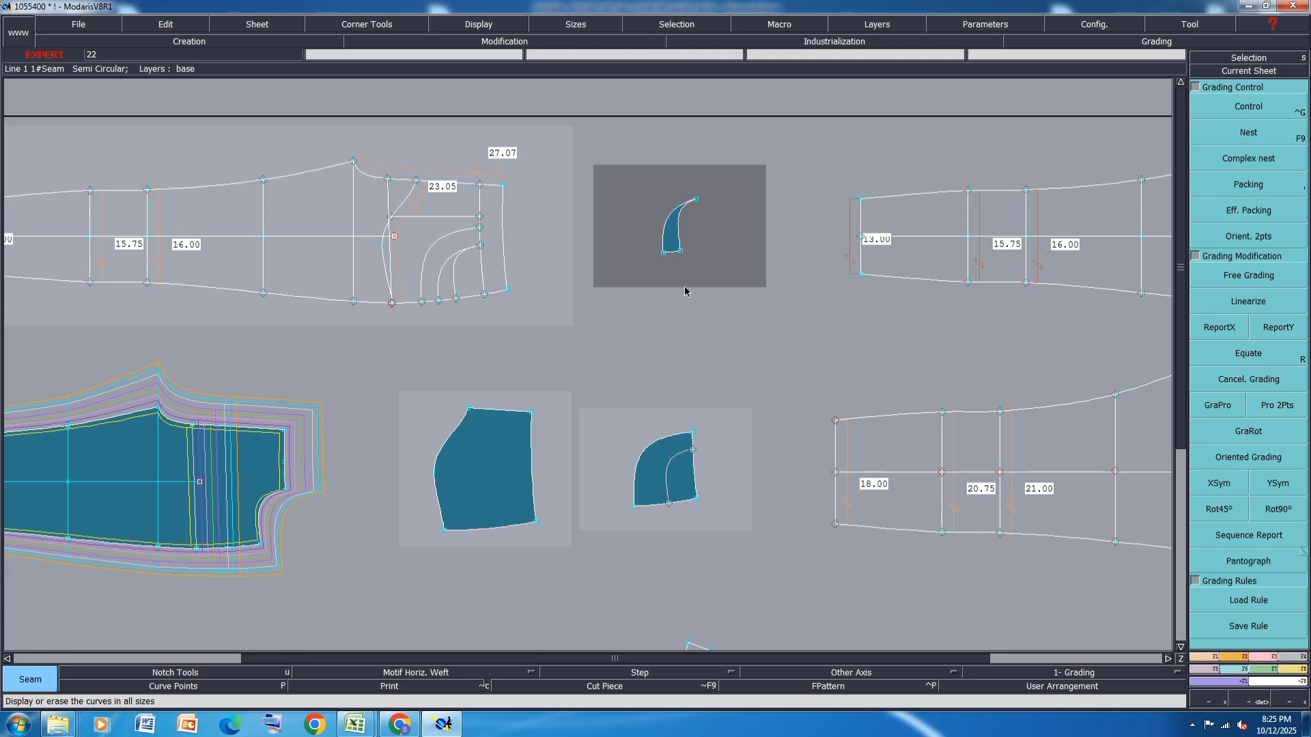
Save the model, continuing past the validation warnings, and arrange all sheets on the desk.
key("ctrl+s")
left_click(561, 441)
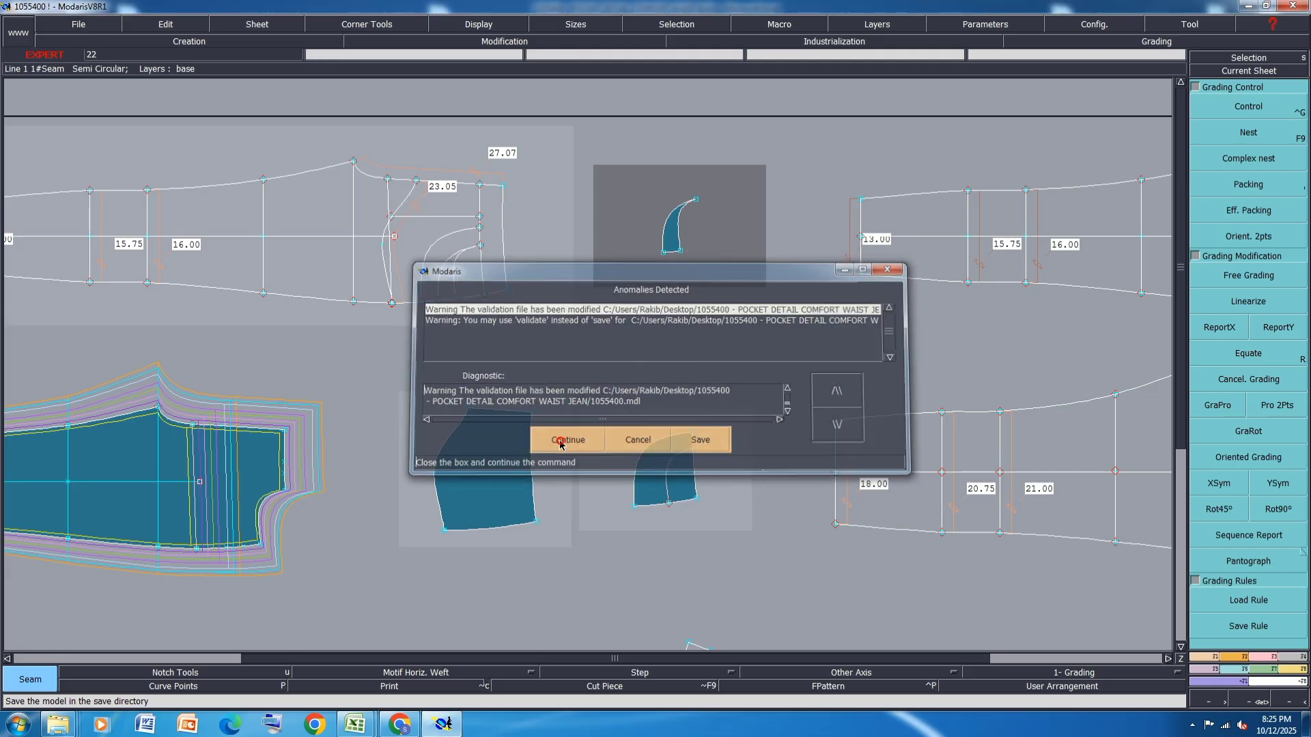
key("j")
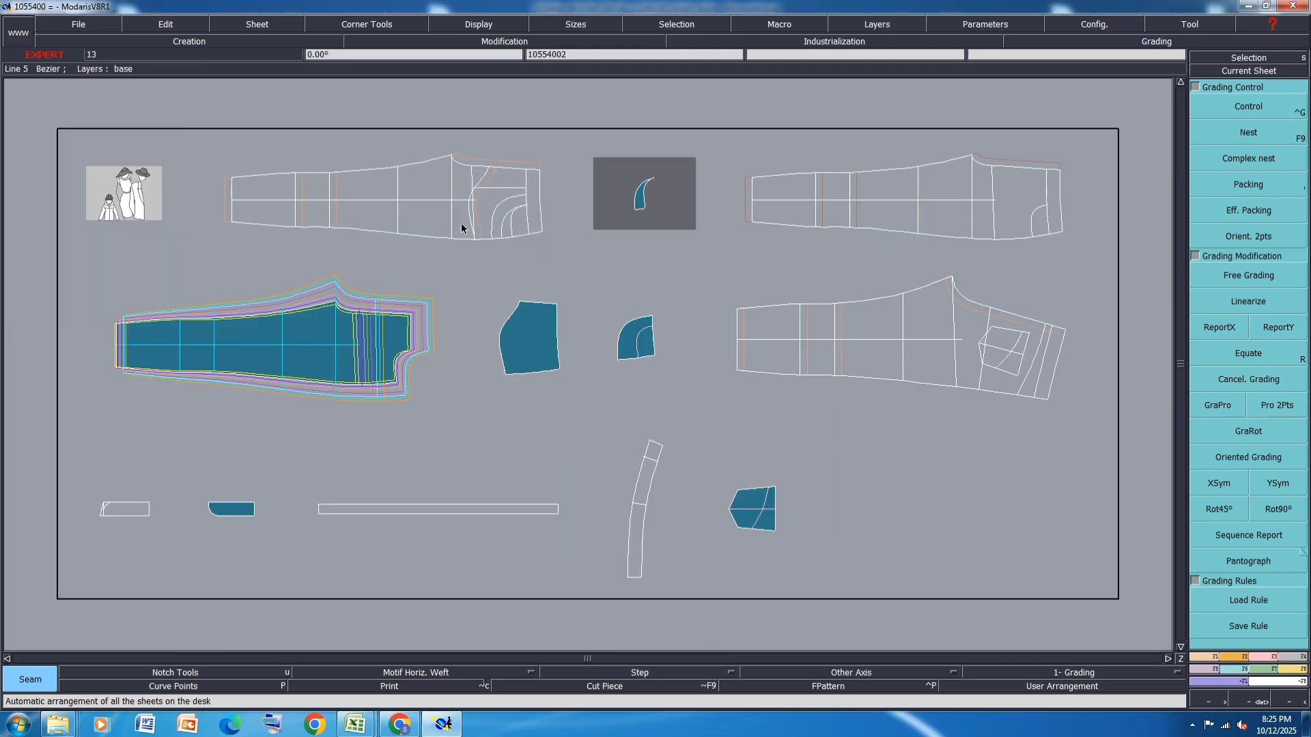
Delete the outer of the two converging pocket-opening curves from the front base sheet.
scroll(512, 200, "up", 7)
scroll(471, 240, "down", 6)
scroll(413, 250, "down", 2)
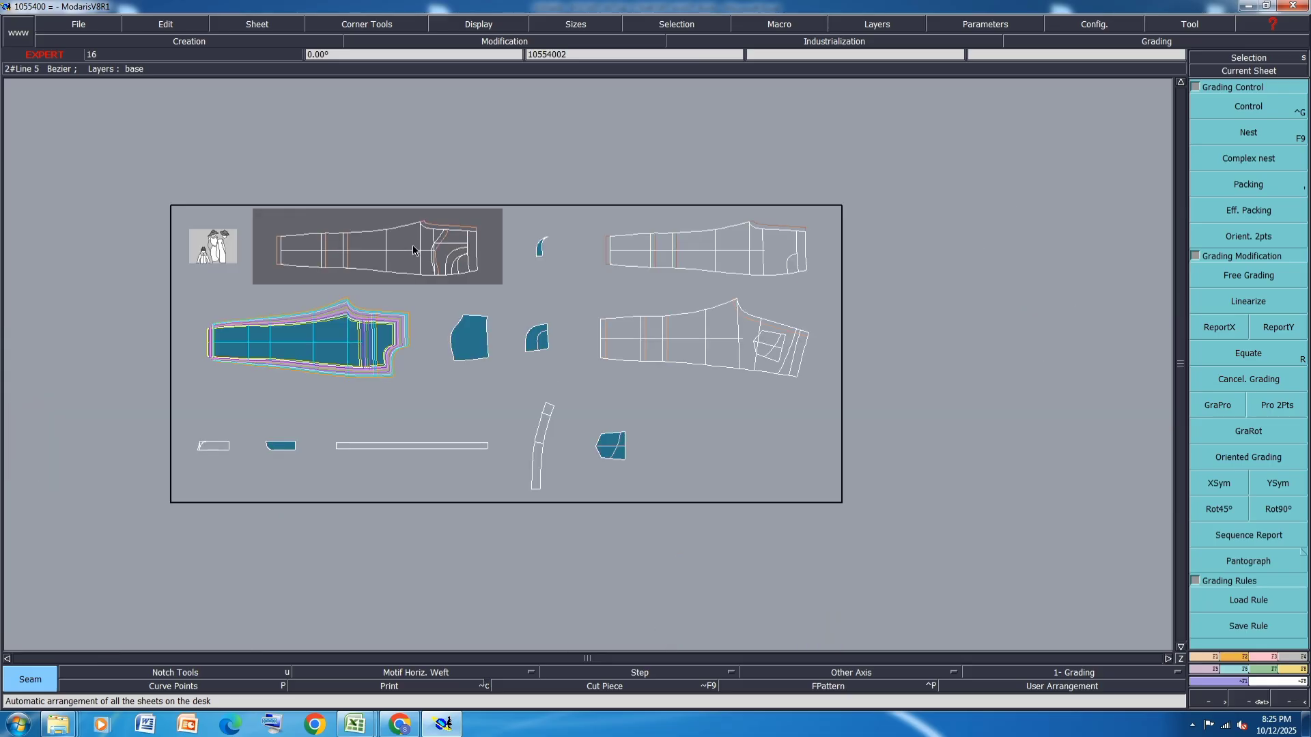
scroll(456, 252, "up", 6)
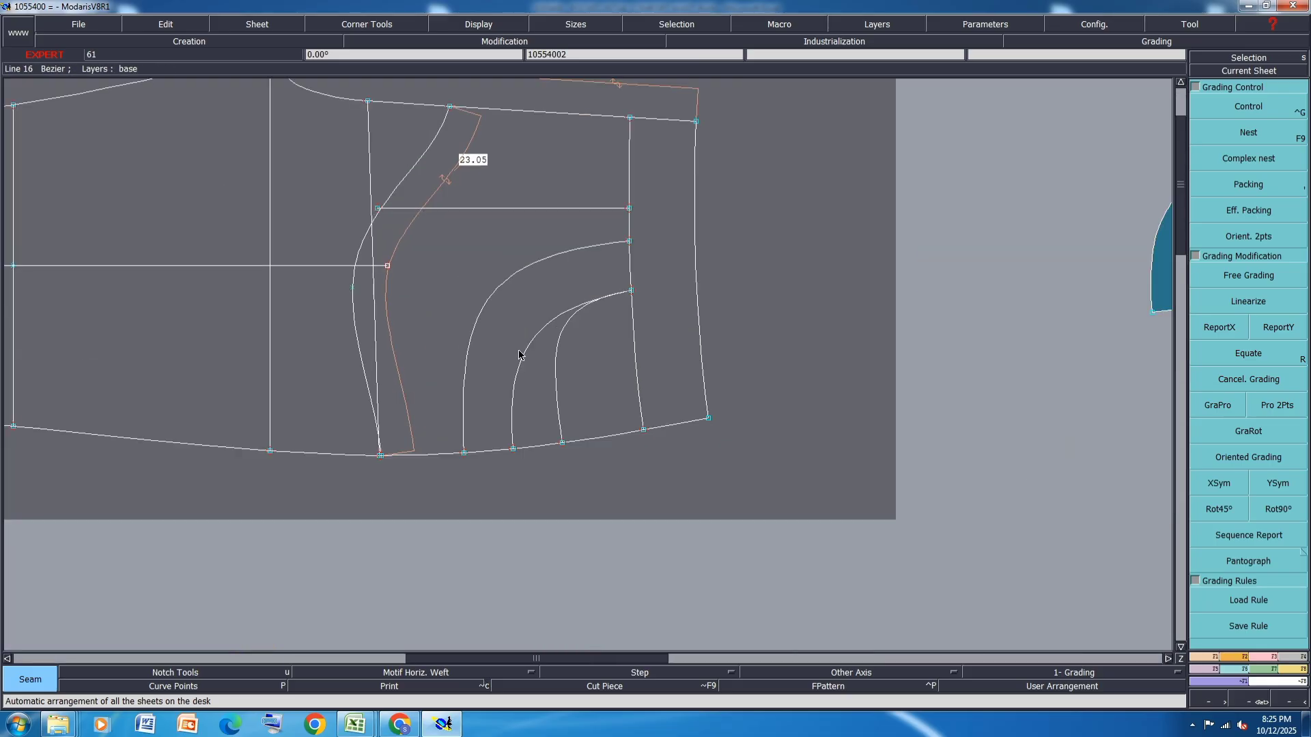
key("Delete")
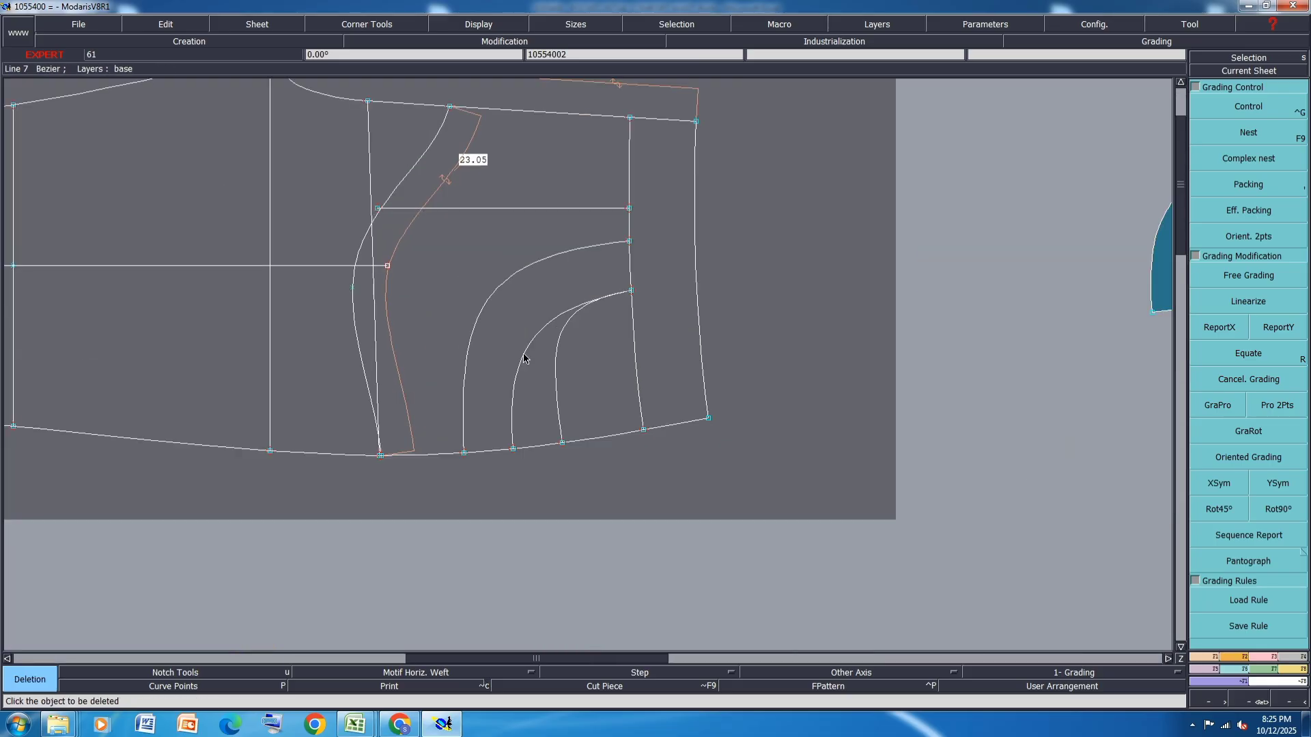
left_click(523, 359)
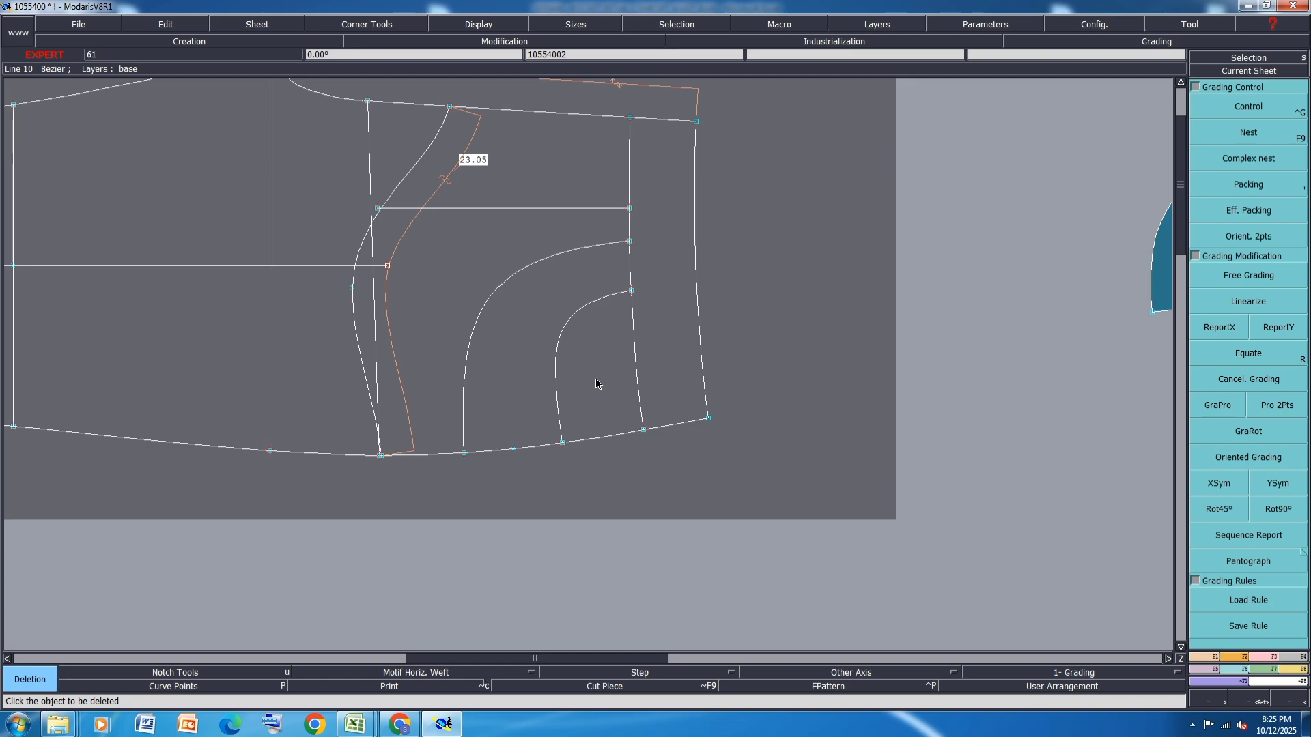
Extract the pocket bag area between the bag curve, horizontal line and remaining pocket-opening curve as a seam piece, and arrange the sheets.
key("Escape")
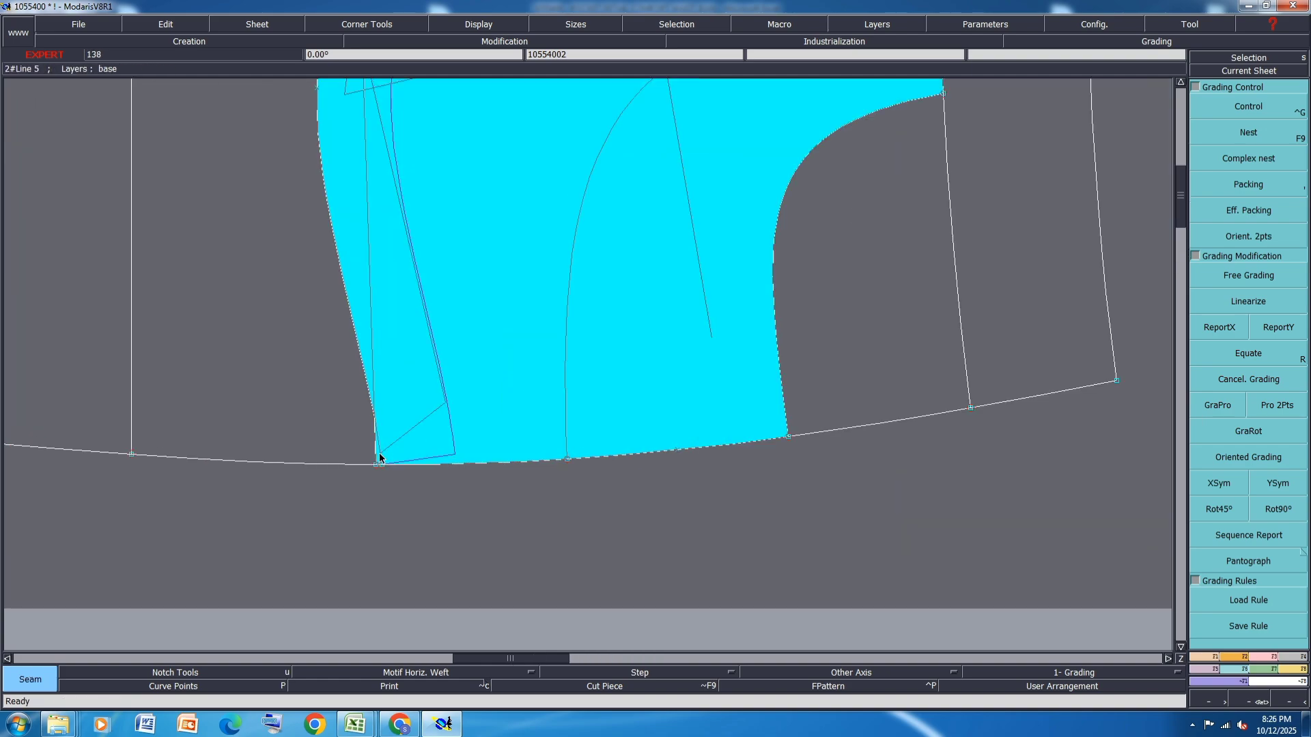
scroll(410, 439, "up", 3)
left_click(410, 441)
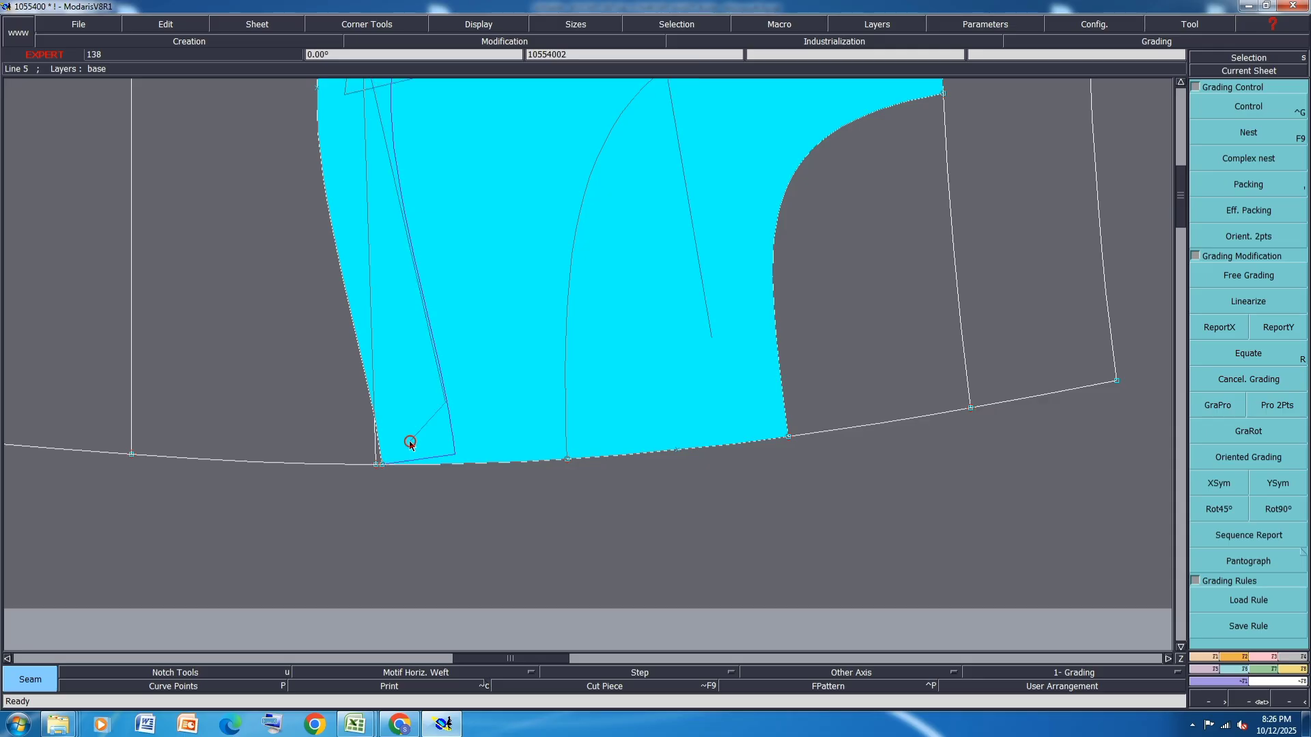
right_click(410, 441)
key("j")
Check all graded sizes of the extracted pocket bag piece and hide its size nest.
scroll(610, 188, "up", 3)
left_click(582, 212)
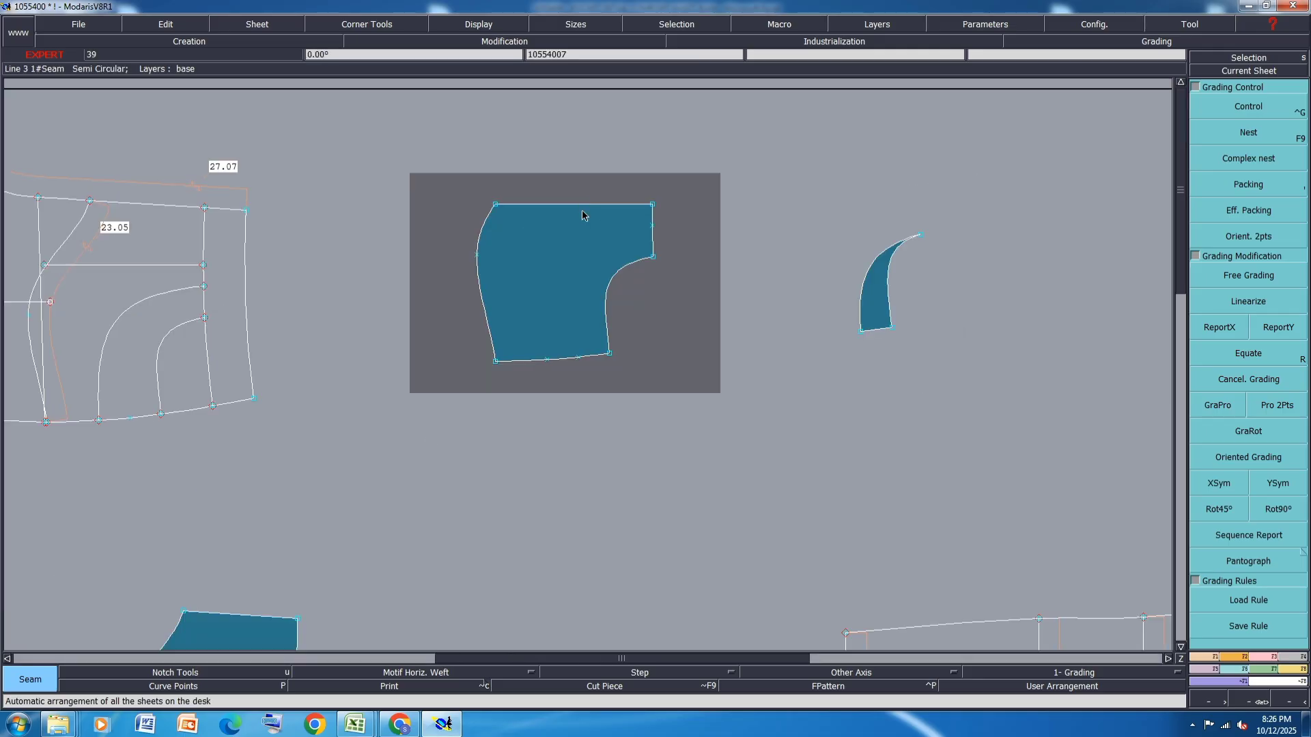
key("F9")
key("F11")
key("F12")
key("F9")
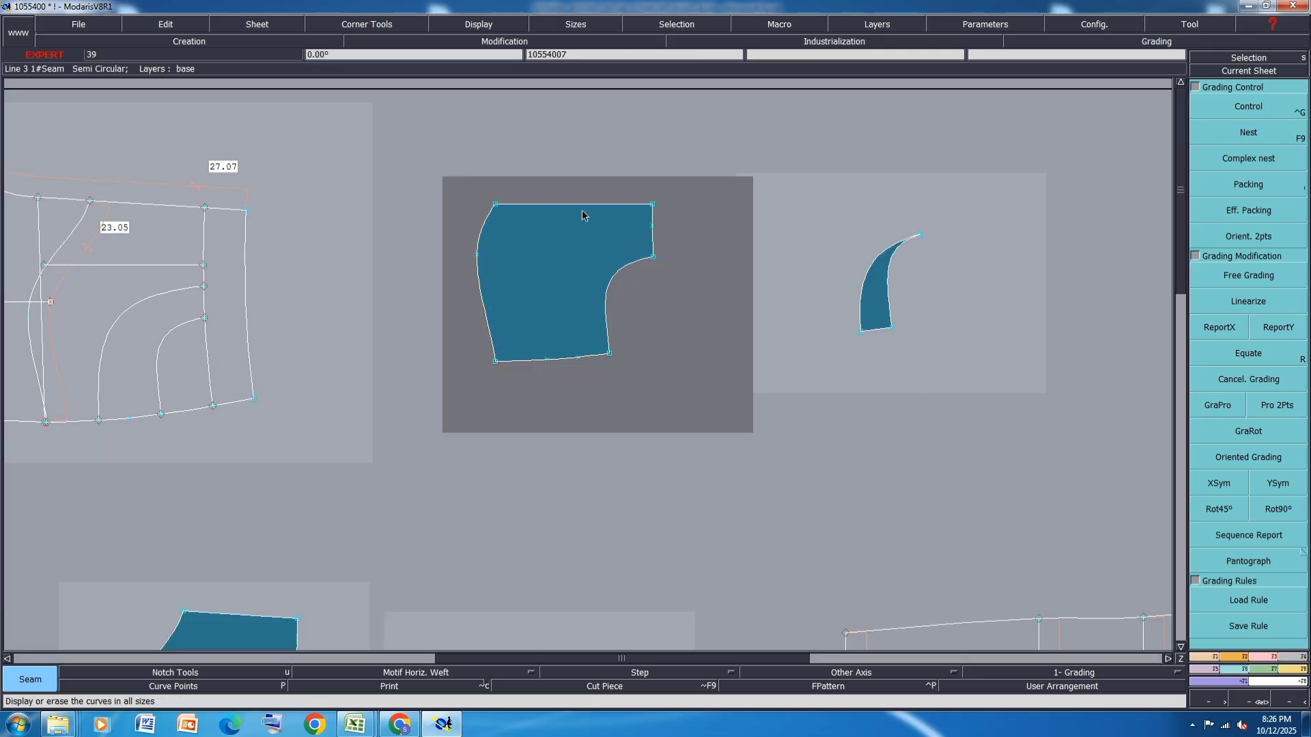
Arrange all sheets on the desk and save the model, continuing past the validation warnings.
key("j")
key("ctrl+s")
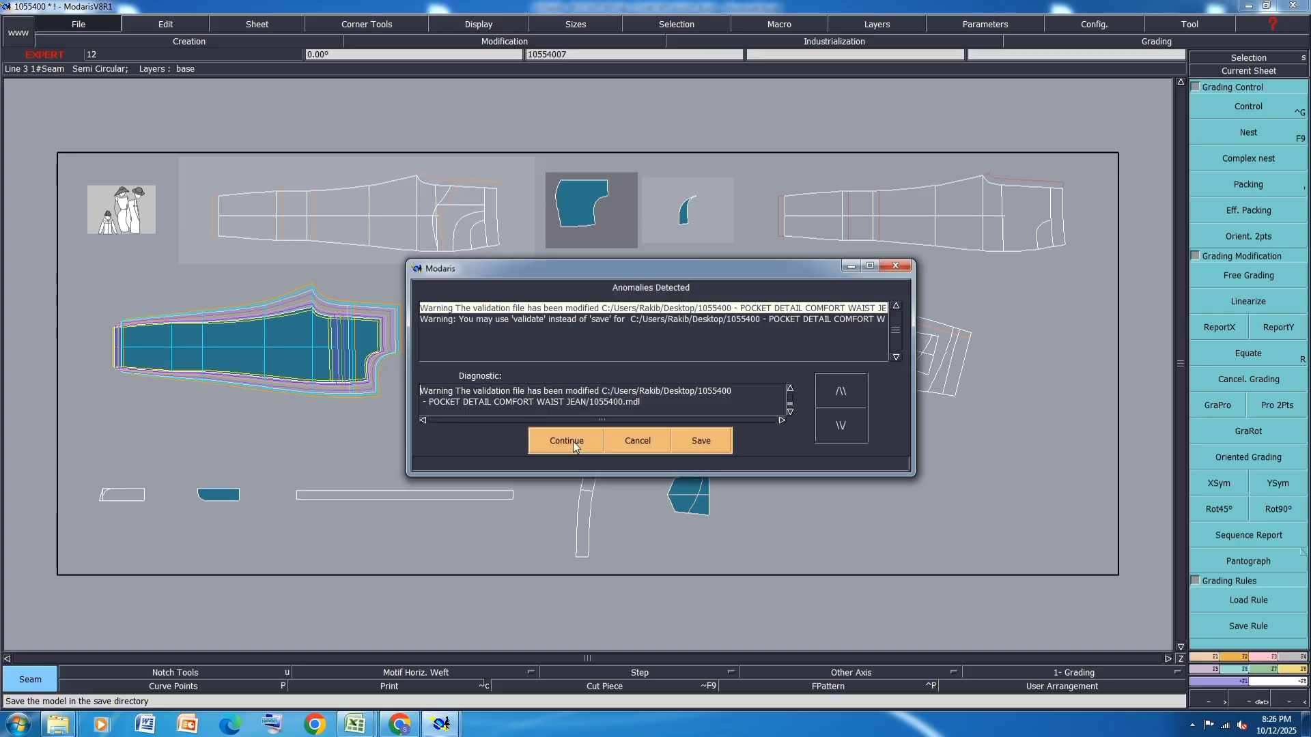
left_click(572, 440)
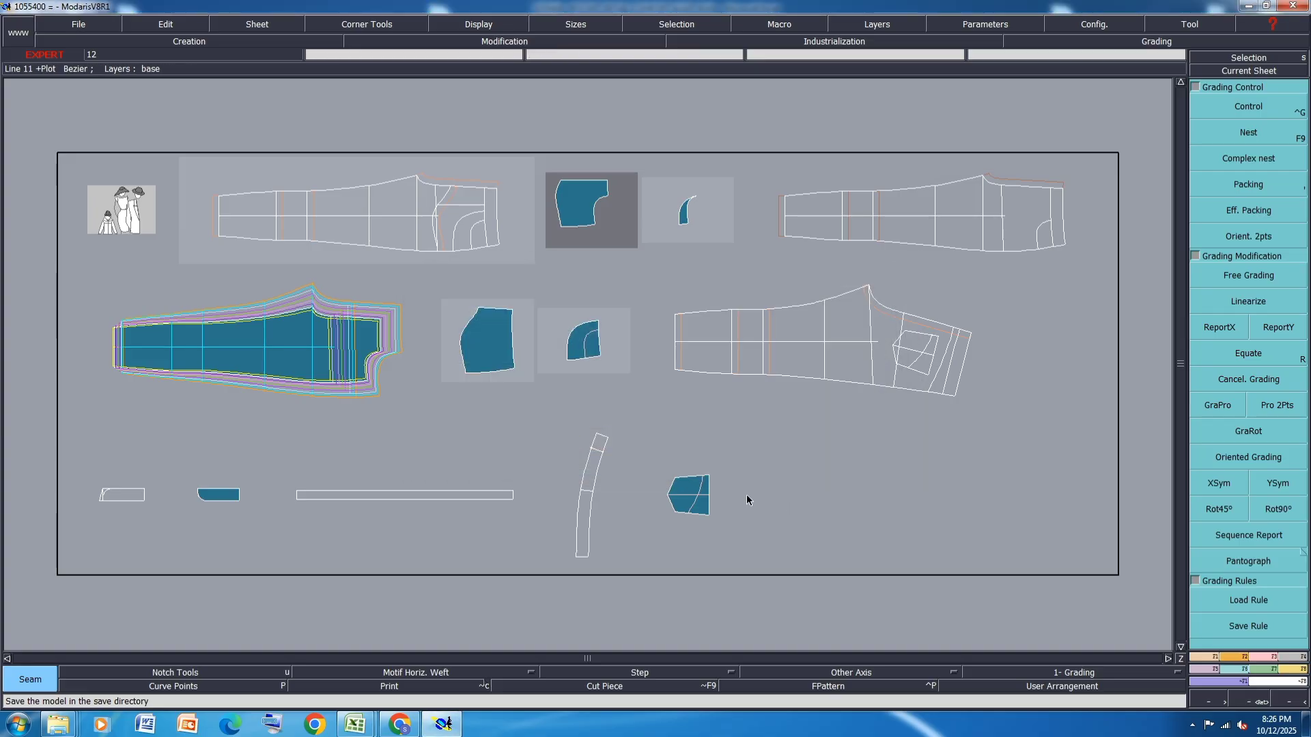
Extract the straight band, the curved waistband and the short slanted-end fly outline as seam pieces, keeping the sheets arranged on the desk.
left_click(453, 496)
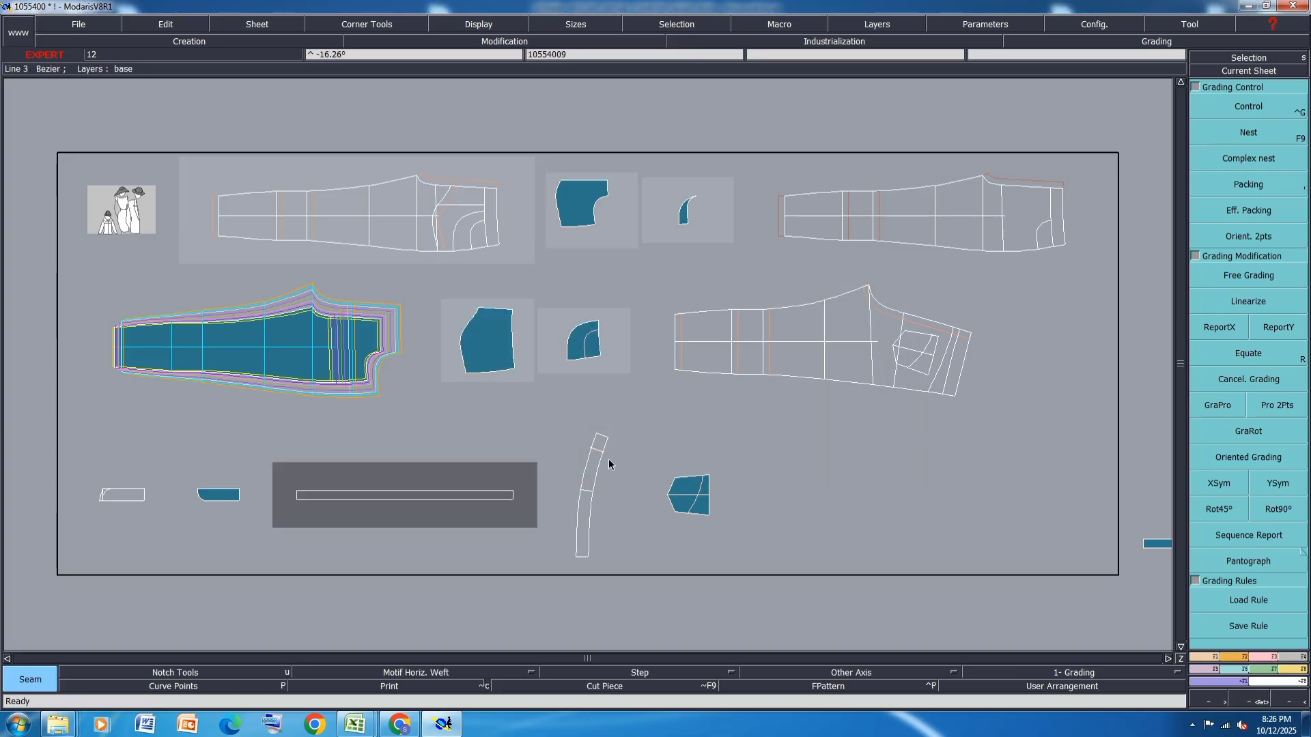
left_click(600, 481)
scroll(600, 480, "up", 1)
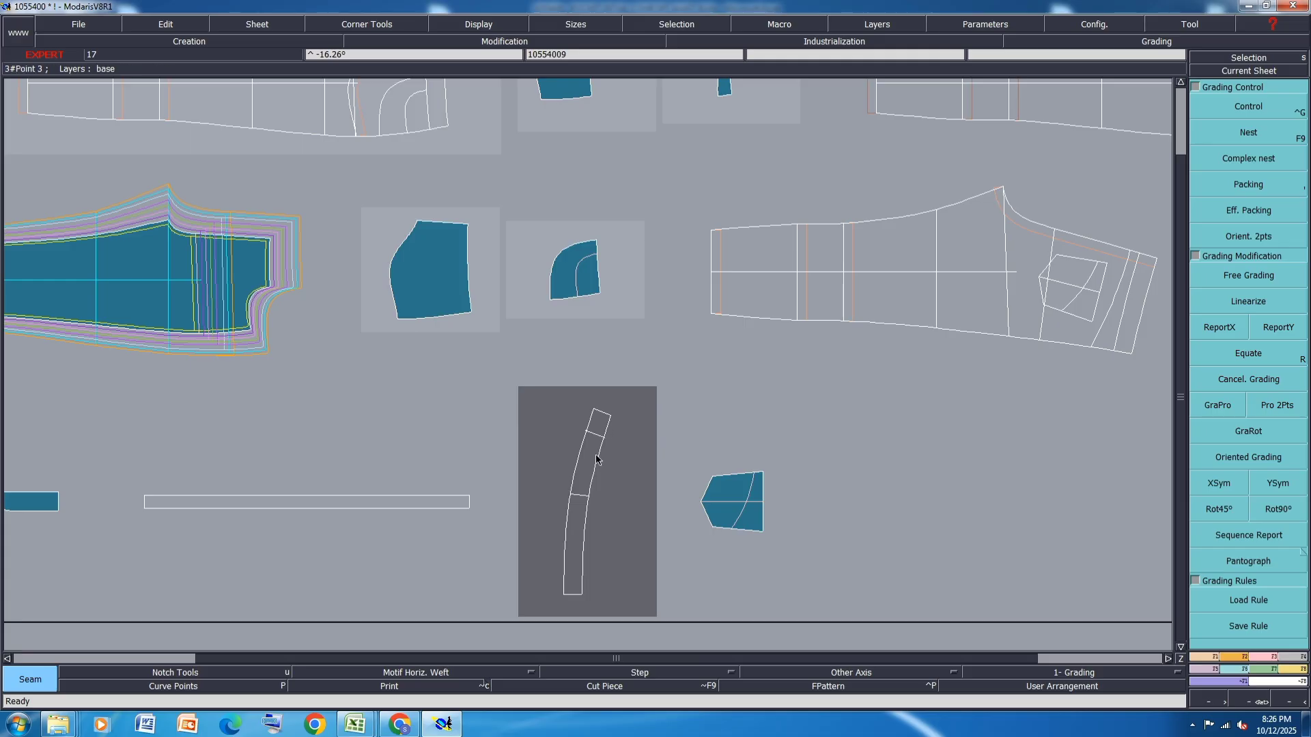
left_click_drag(611, 460, 551, 520)
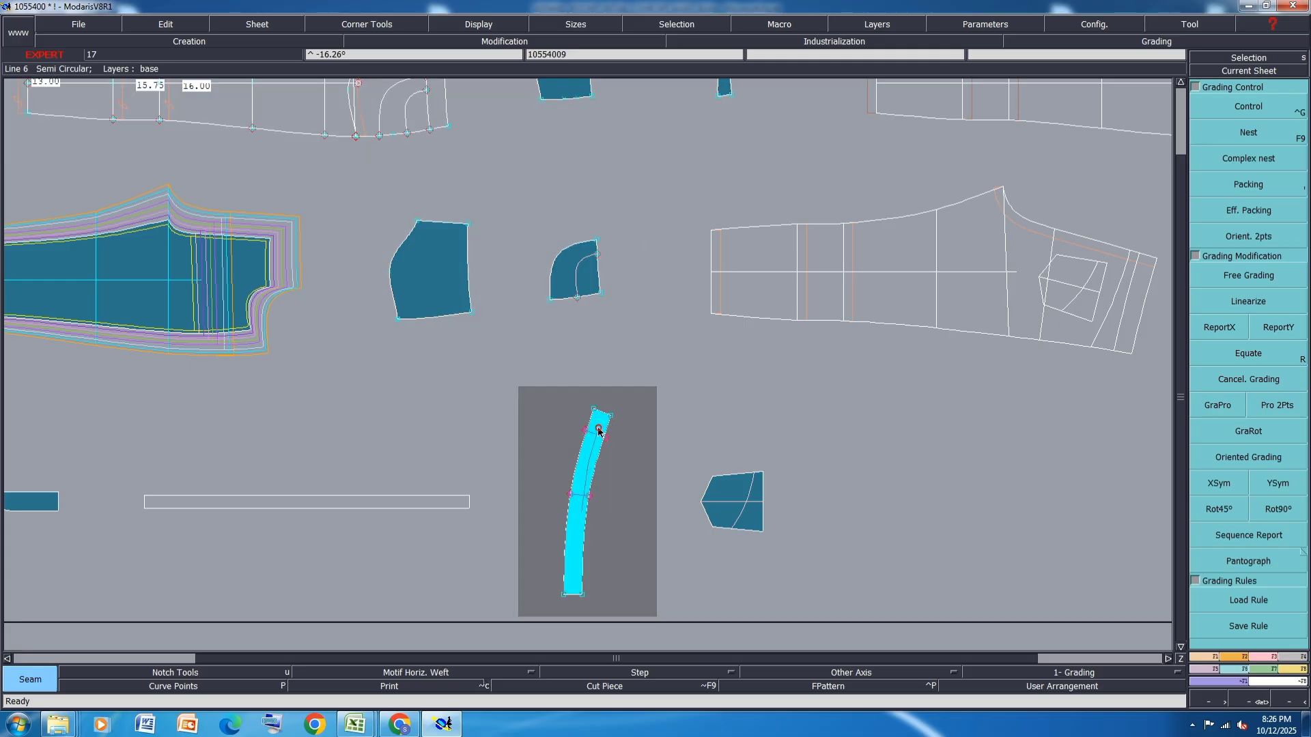
key("8")
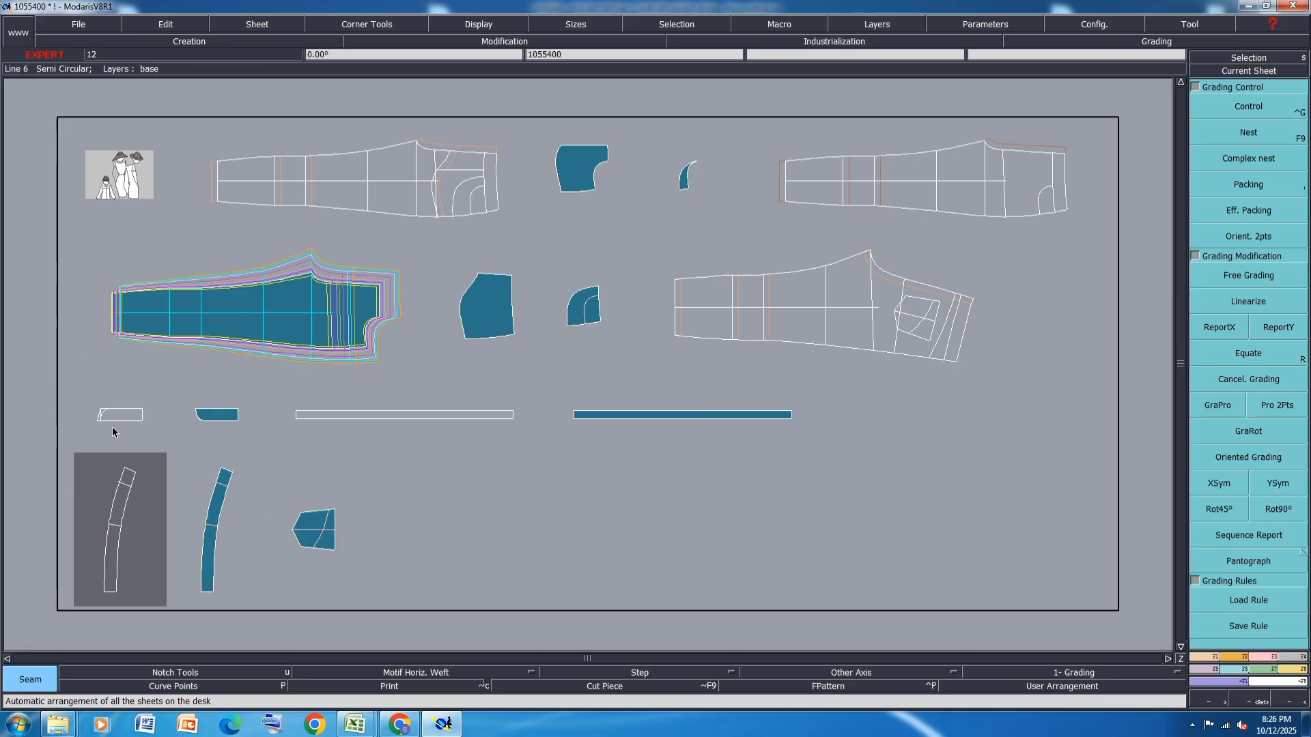
scroll(136, 414, "up", 2)
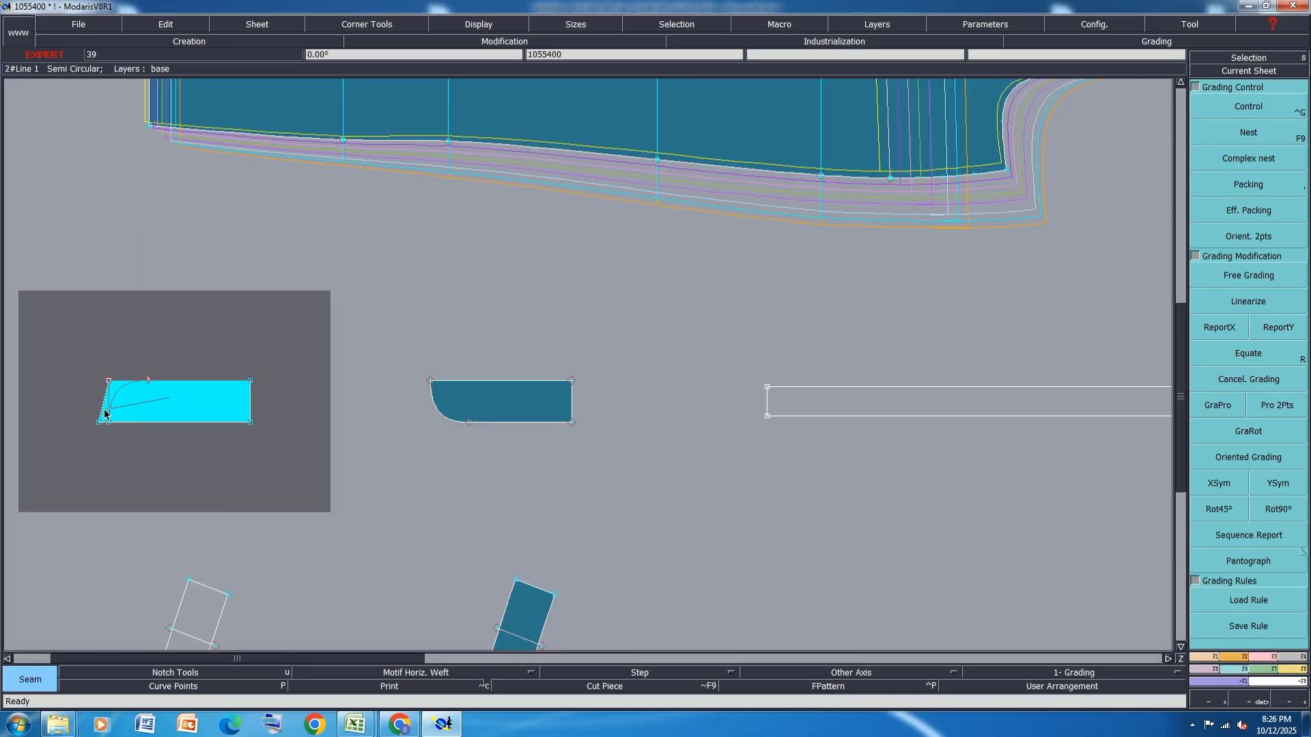
key("8")
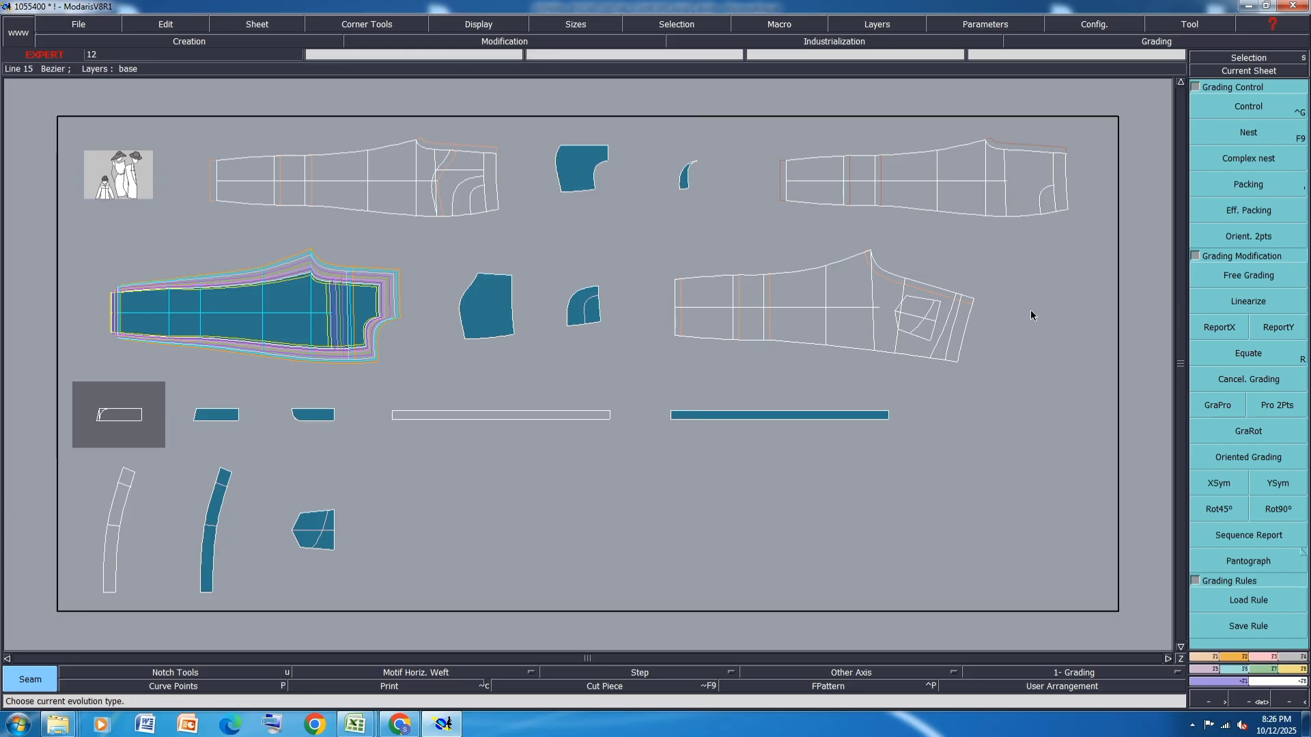
Extract the back panel below the yoke curve from the back base sheet as a seam piece, including its guide lines and pocket placement.
key("9")
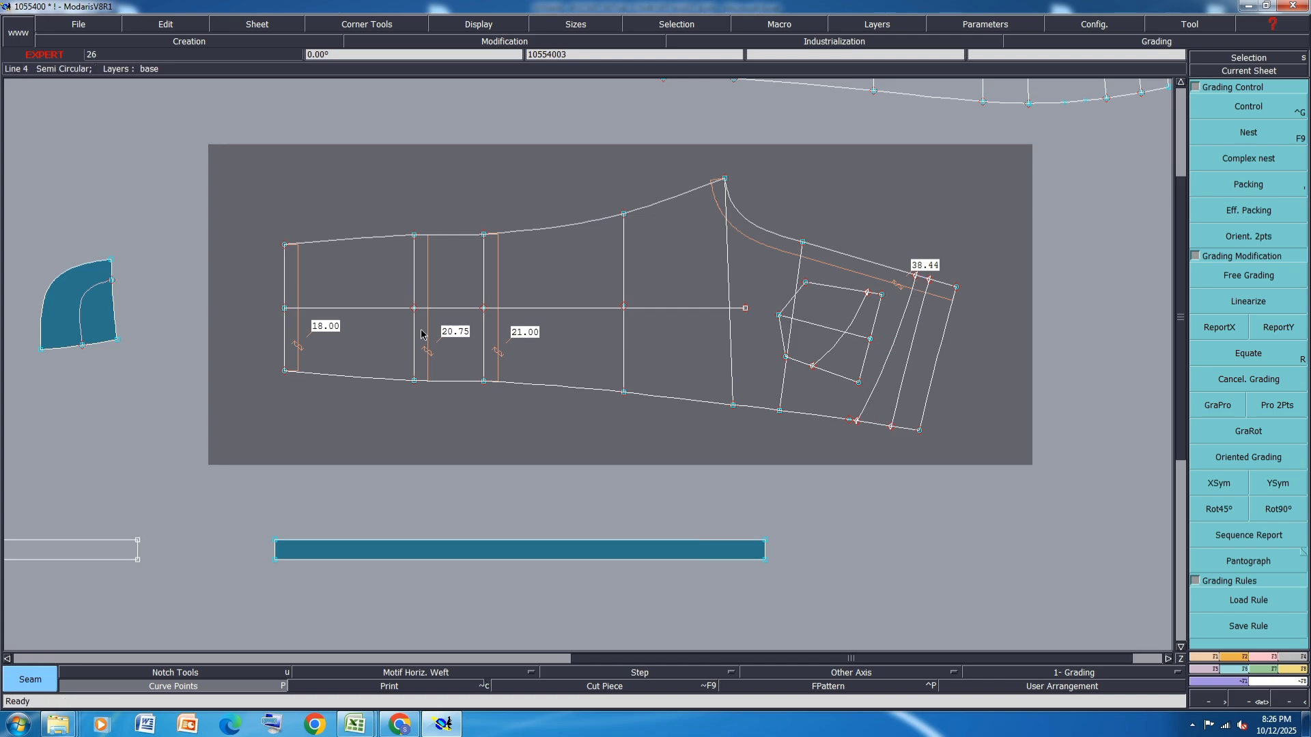
left_click_drag(899, 165, 267, 425)
mouse_move(340, 338)
left_mouse_down()
mouse_move(577, 287)
mouse_move(851, 304)
mouse_move(789, 359)
left_mouse_up()
left_click(786, 357)
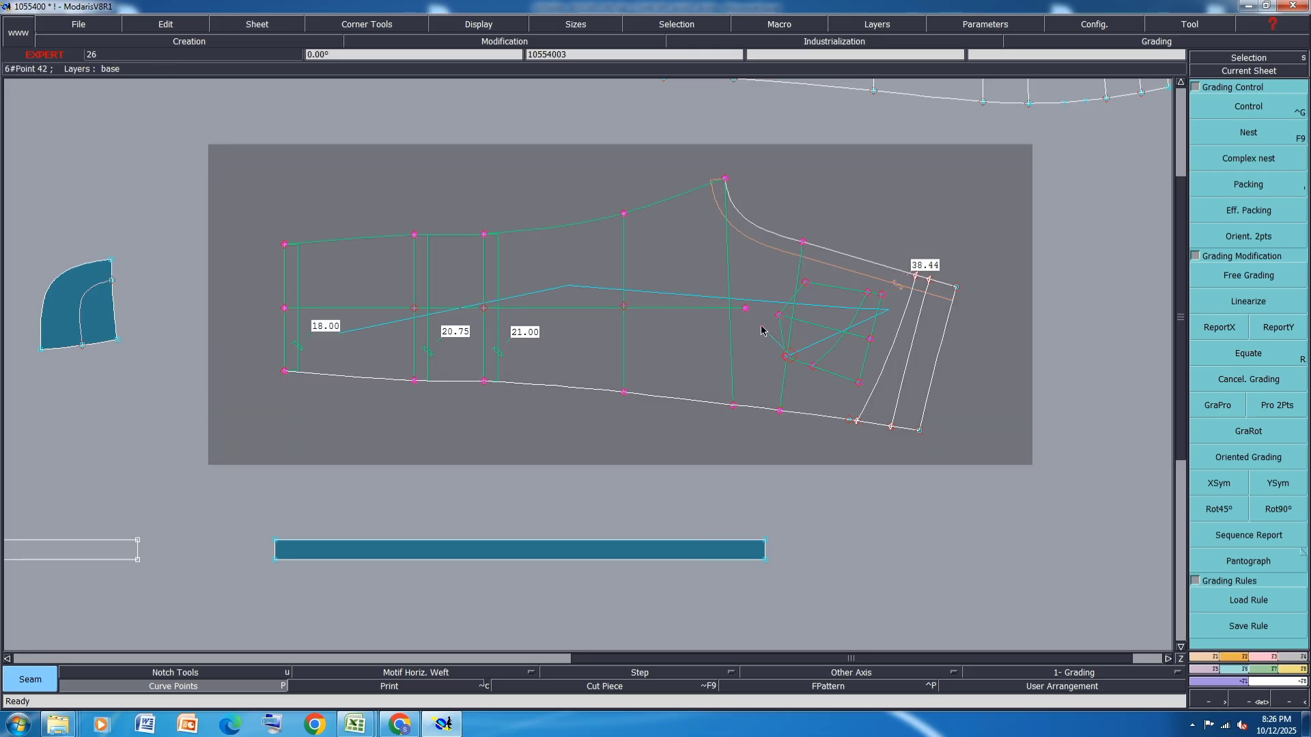
left_click(761, 327)
left_click(848, 350)
left_click(547, 345)
left_click(369, 284)
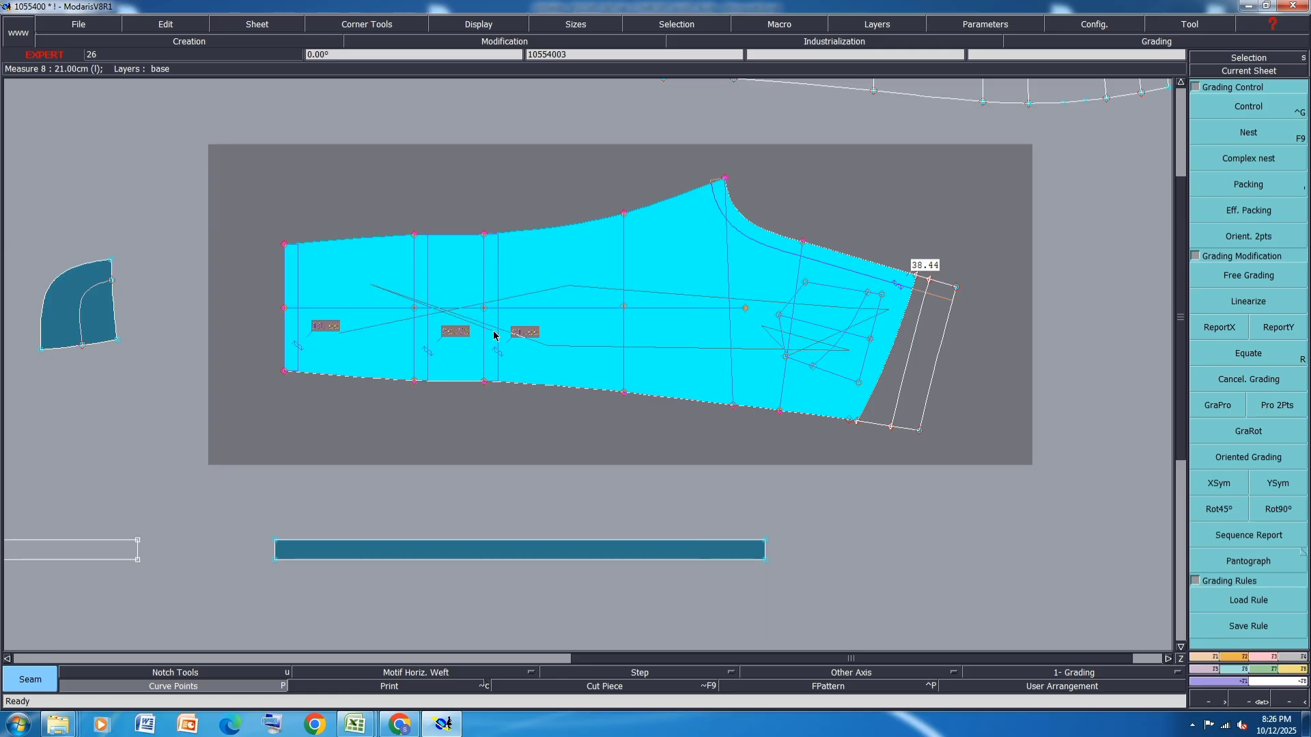
right_click(494, 335)
key("j")
key("i")
left_click(1076, 292)
Display all graded sizes of the extracted back panel to check its grading, and arrange the sheets on the desk.
scroll(1086, 276, "up", 3)
scroll(983, 284, "up", 1)
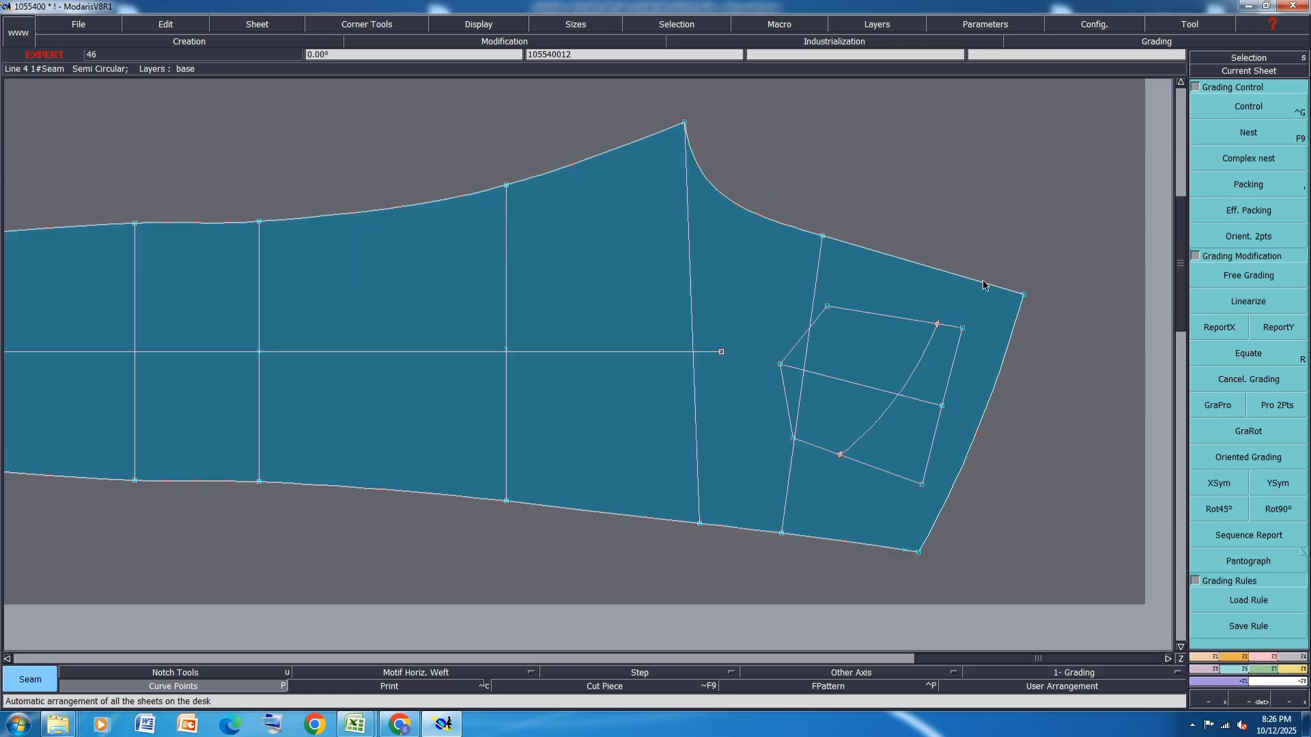
key("F9")
key("F12")
scroll(983, 285, "down", 1)
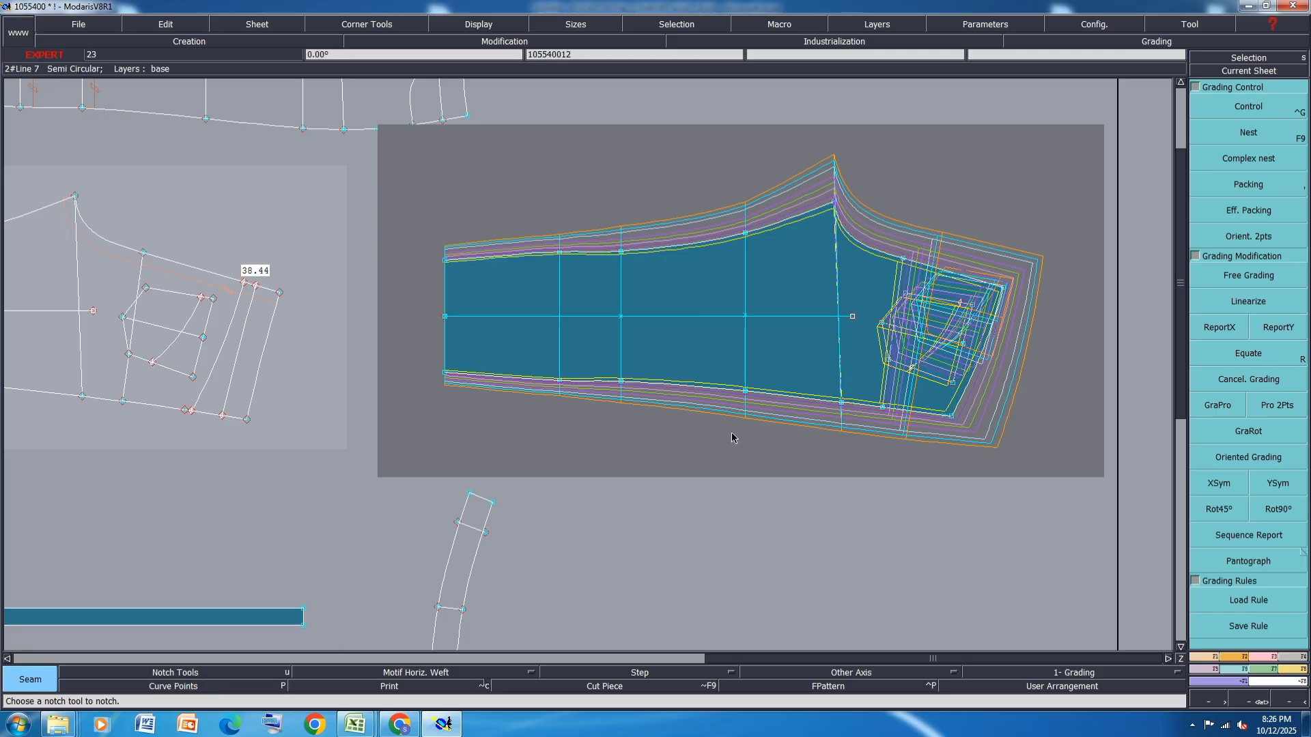
key("j")
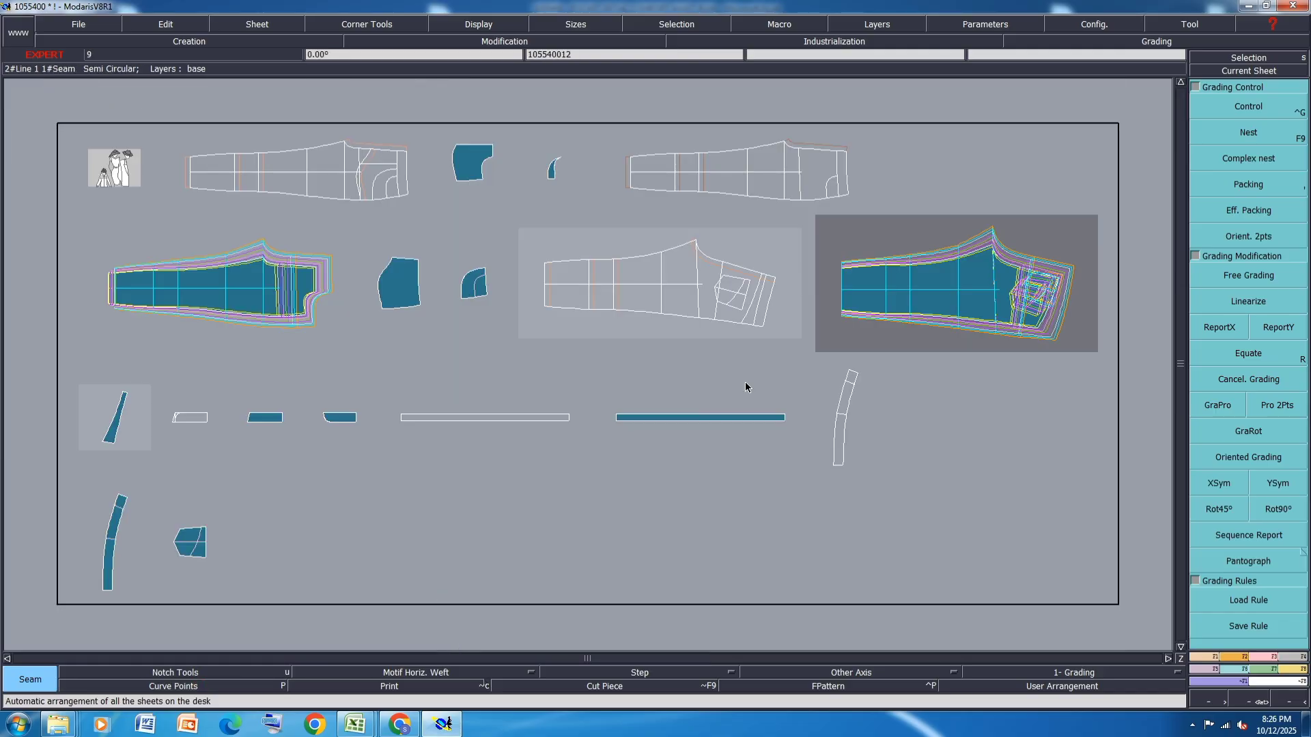
Copy the X grading of the front panel's hem point to the back panel's hem with ReportX.
left_click(1063, 424)
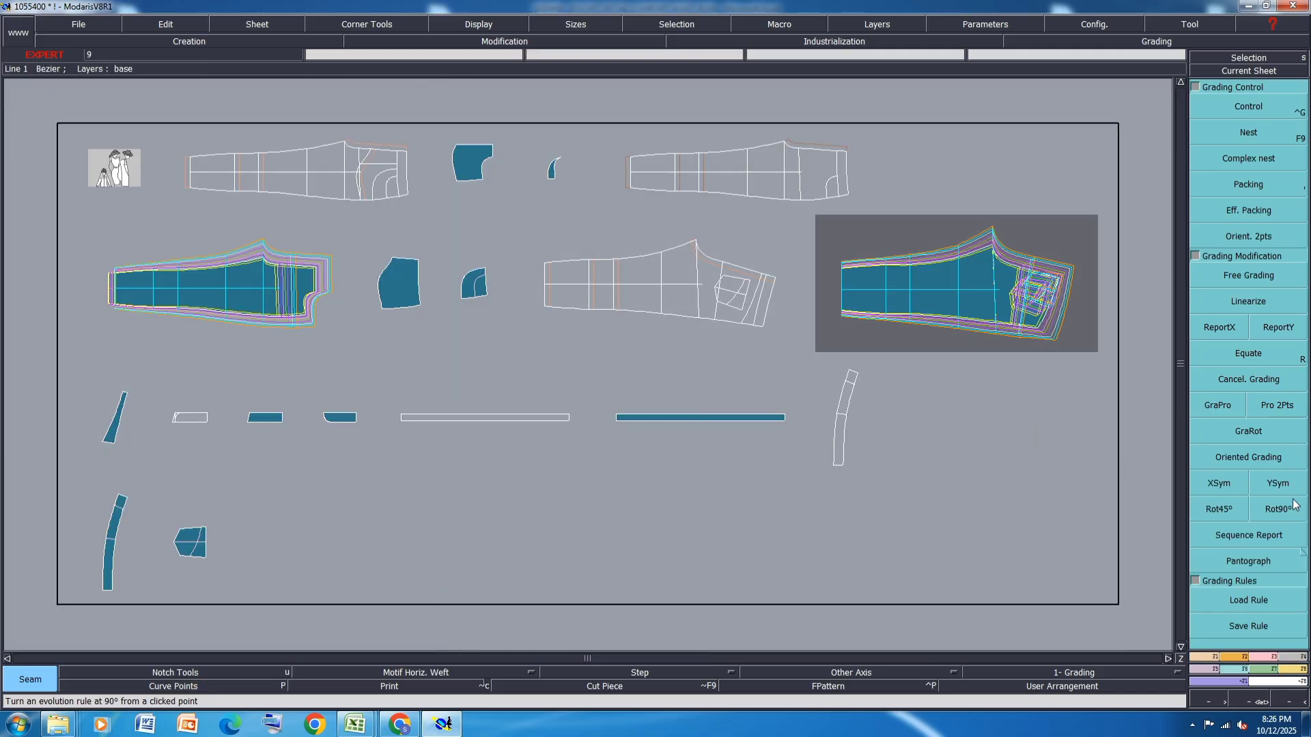
left_click(1219, 327)
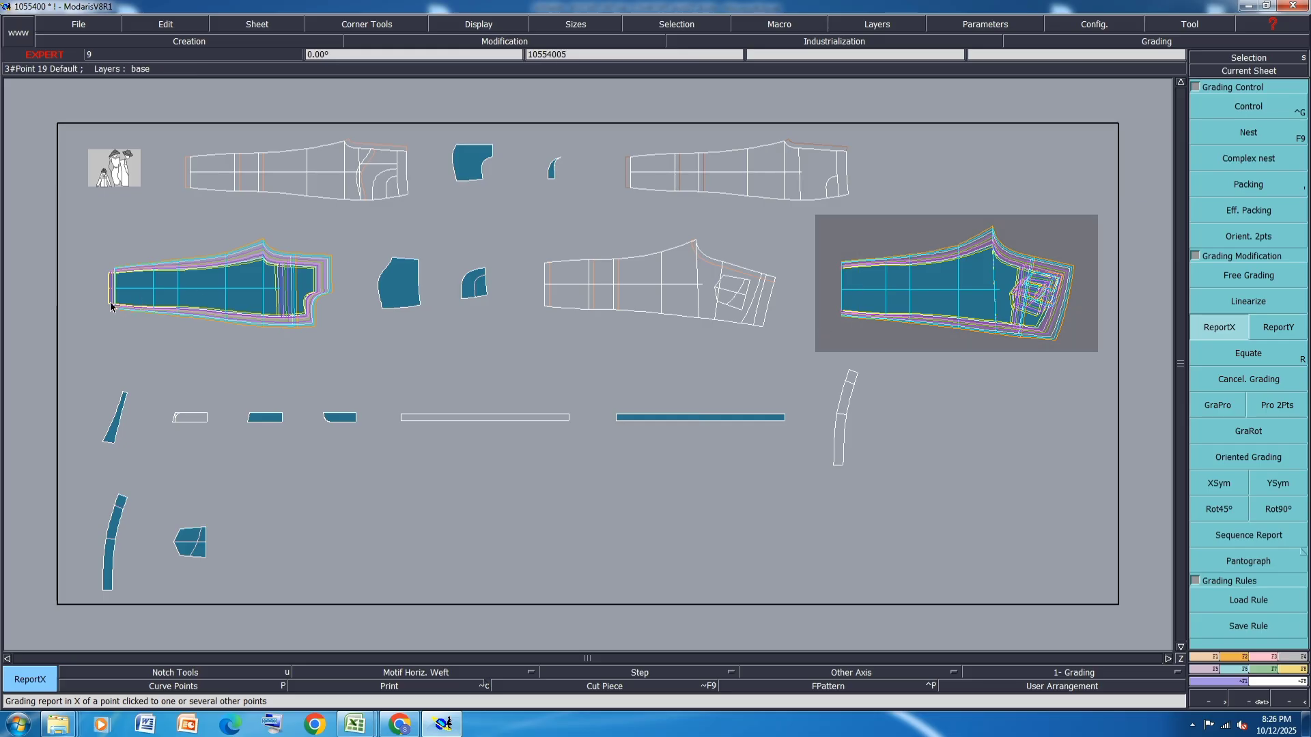
left_click(711, 313)
key("p")
scroll(711, 313, "up", 3)
scroll(712, 314, "down", 5)
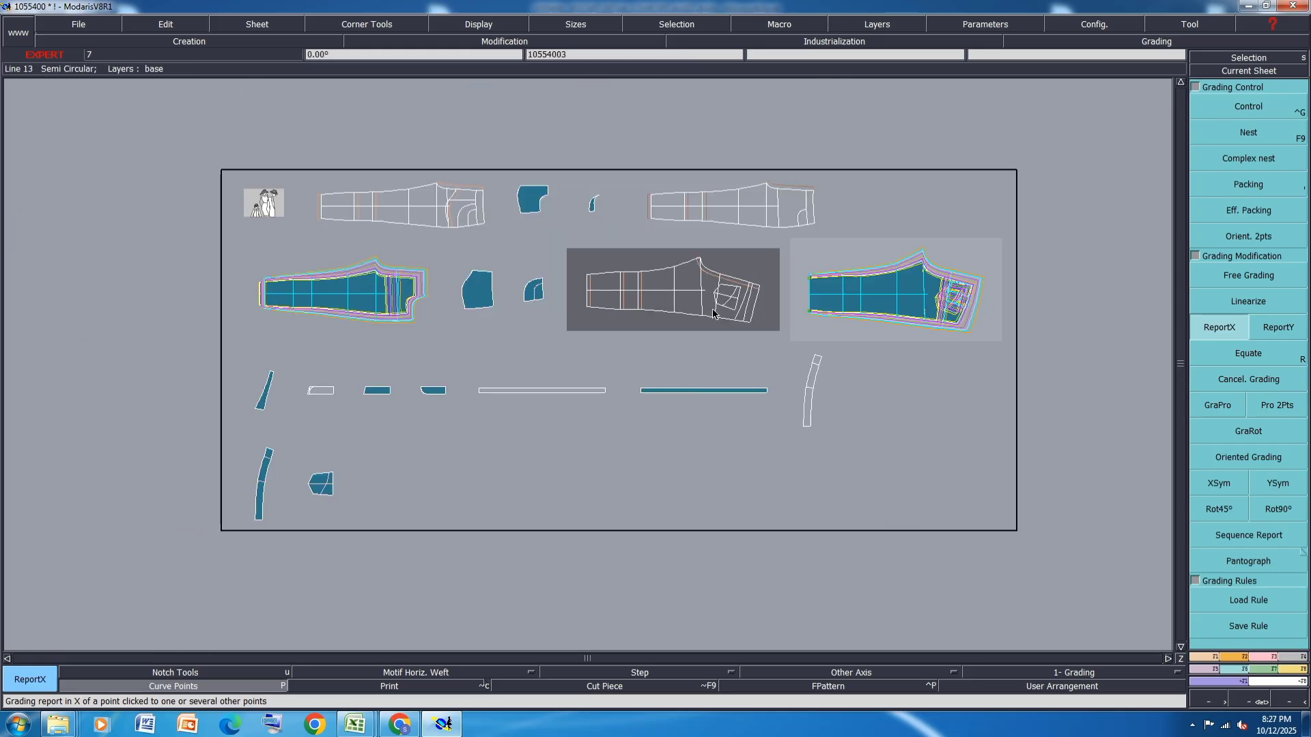
left_click(287, 303)
scroll(287, 303, "up", 3)
scroll(227, 322, "down", 3)
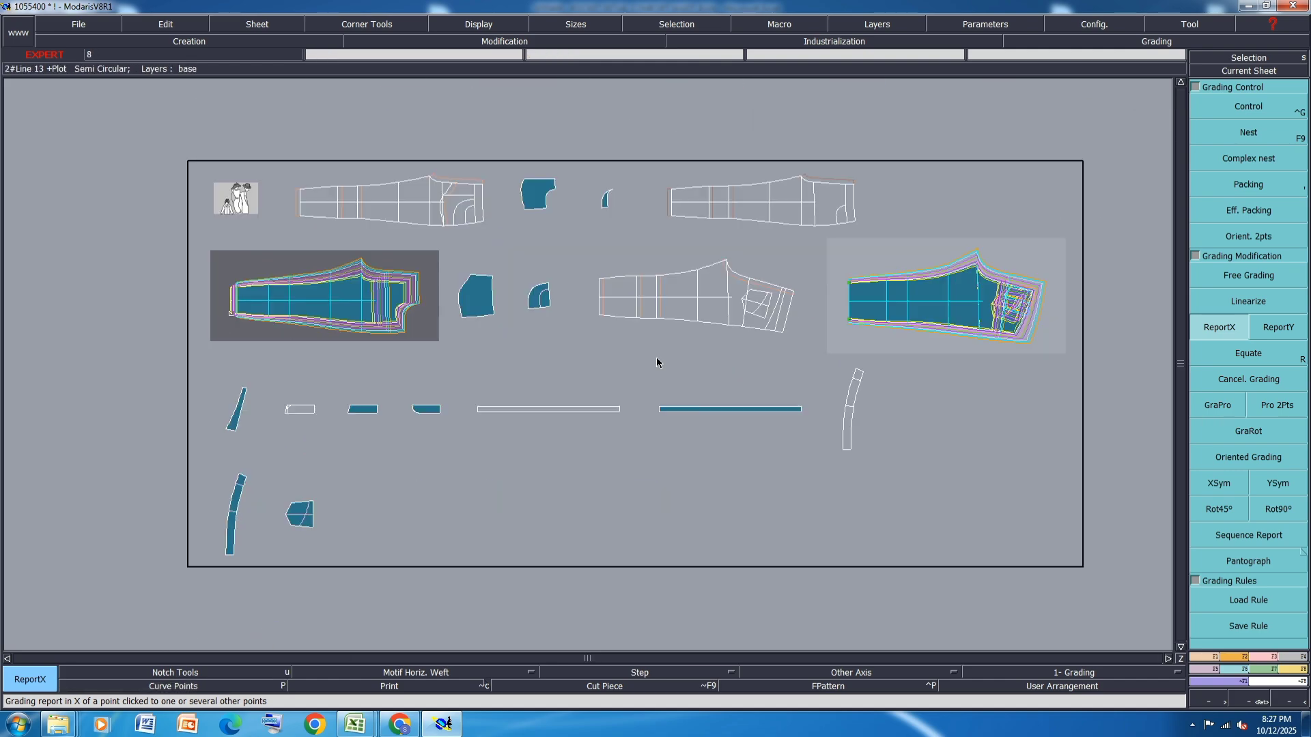
scroll(845, 325, "up", 2)
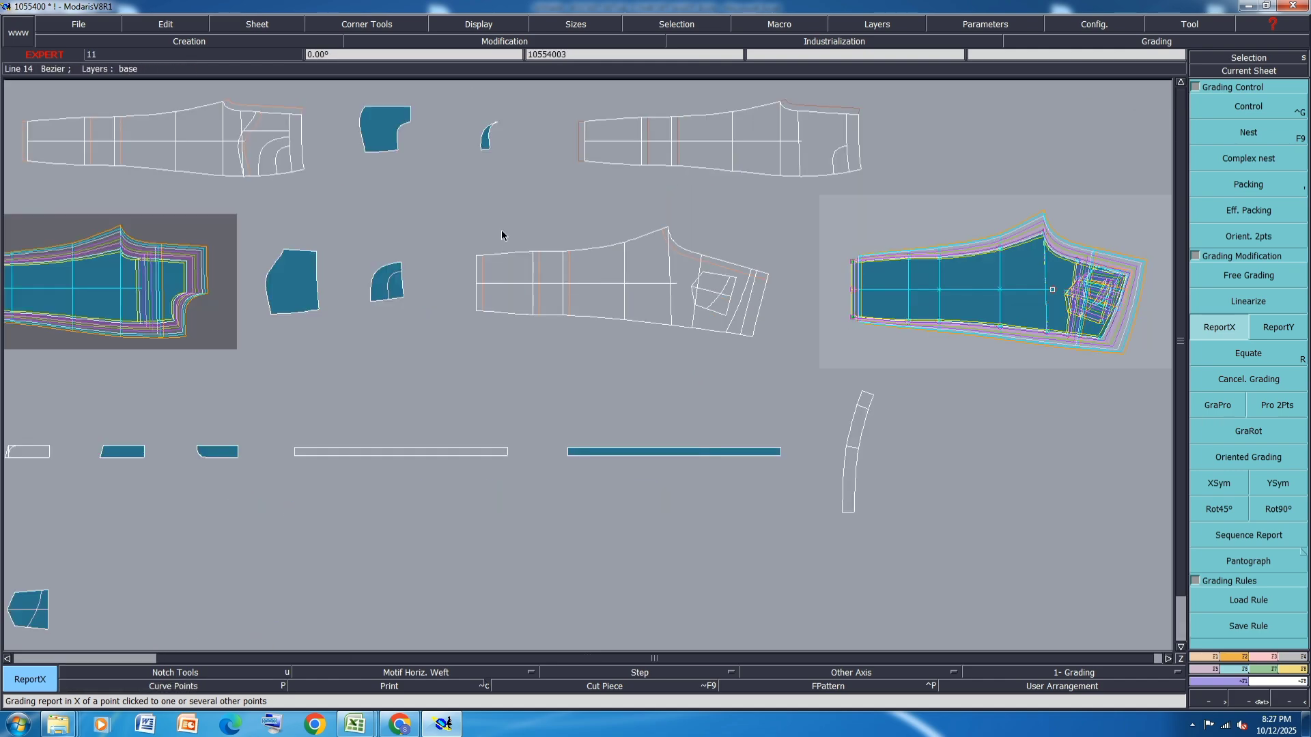
Report the back panel's hem corner X grading to the matching back base hem point and save the model, continuing past the validation warnings.
left_click(539, 330)
left_click(852, 317)
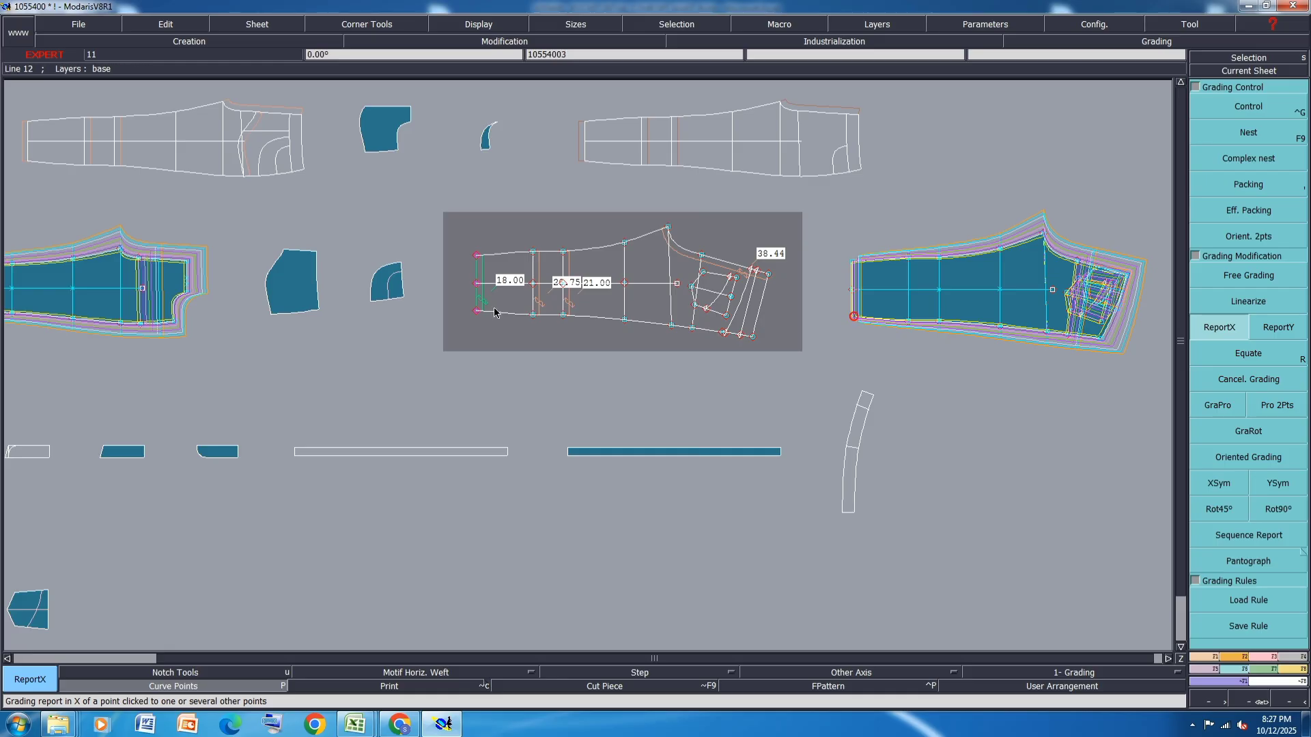
left_click(476, 314)
key("ctrl+s")
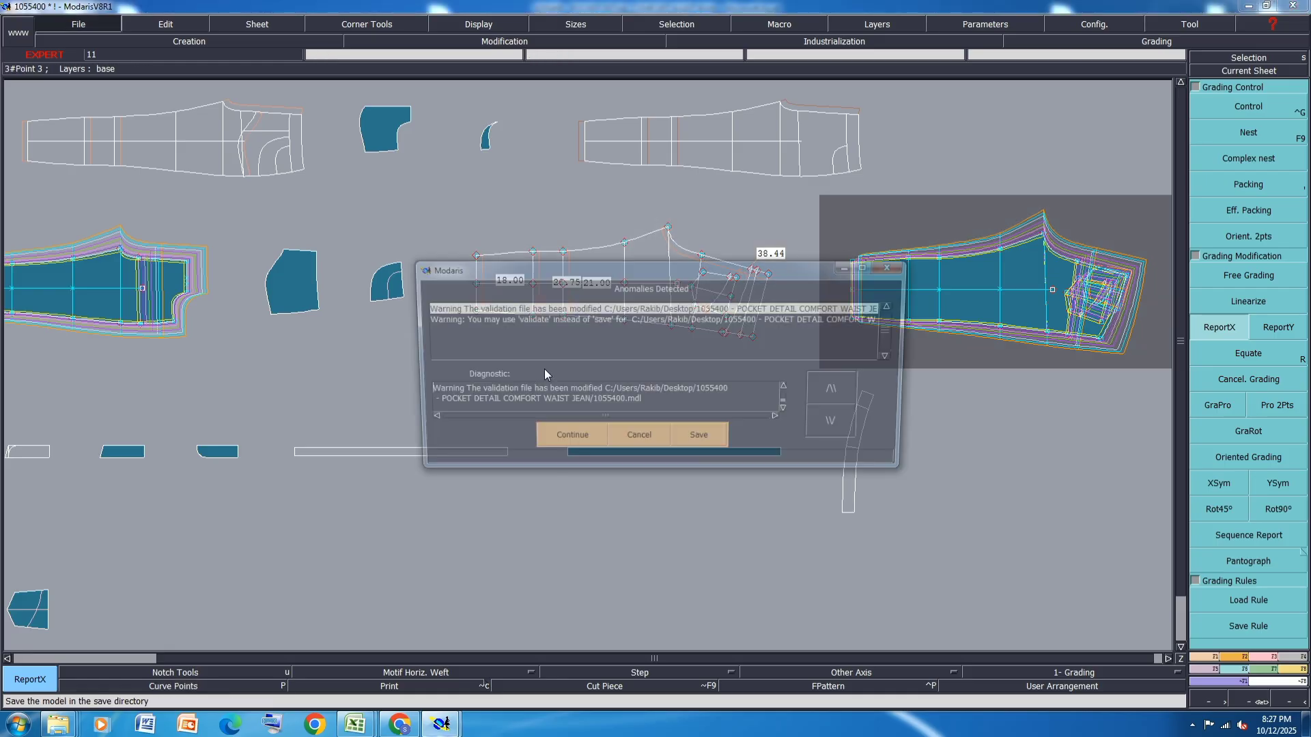
left_click(565, 440)
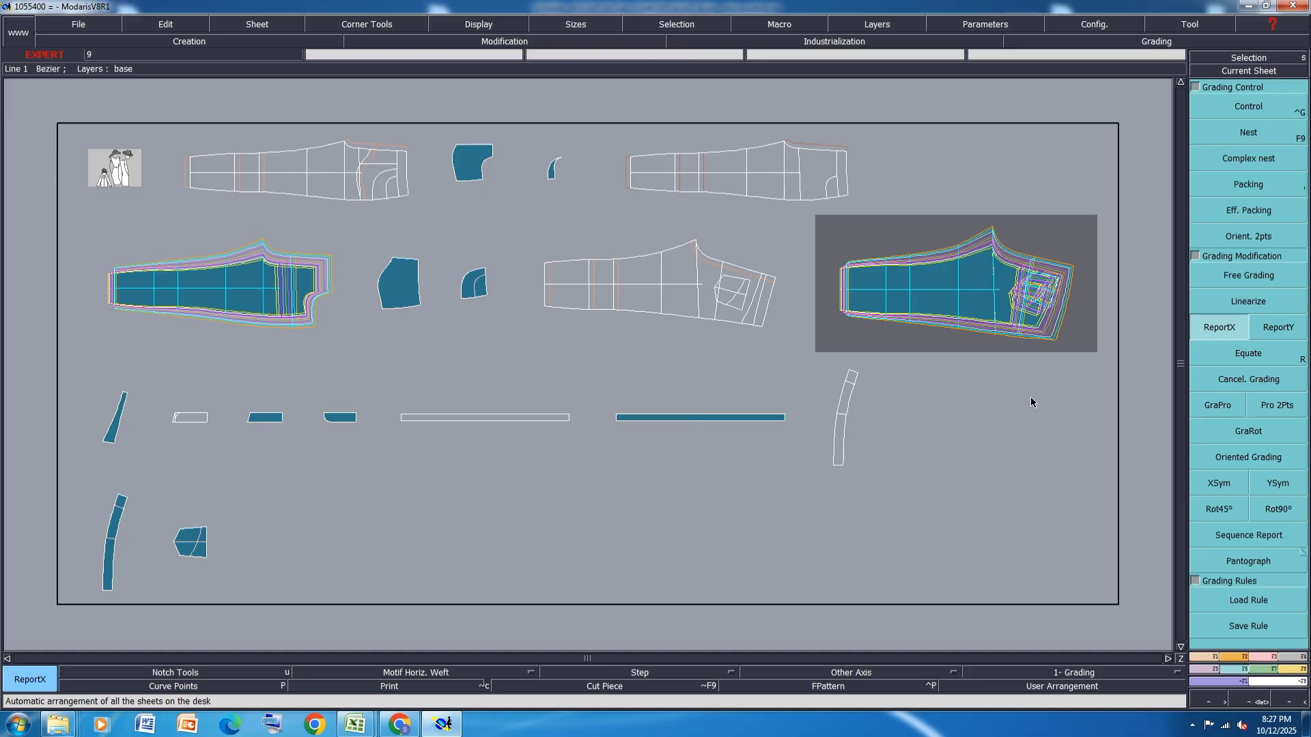
Select all sheets and display their nests in every size to check the grading of the extracted pieces.
scroll(115, 424, "up", 3)
key("ctrl+a")
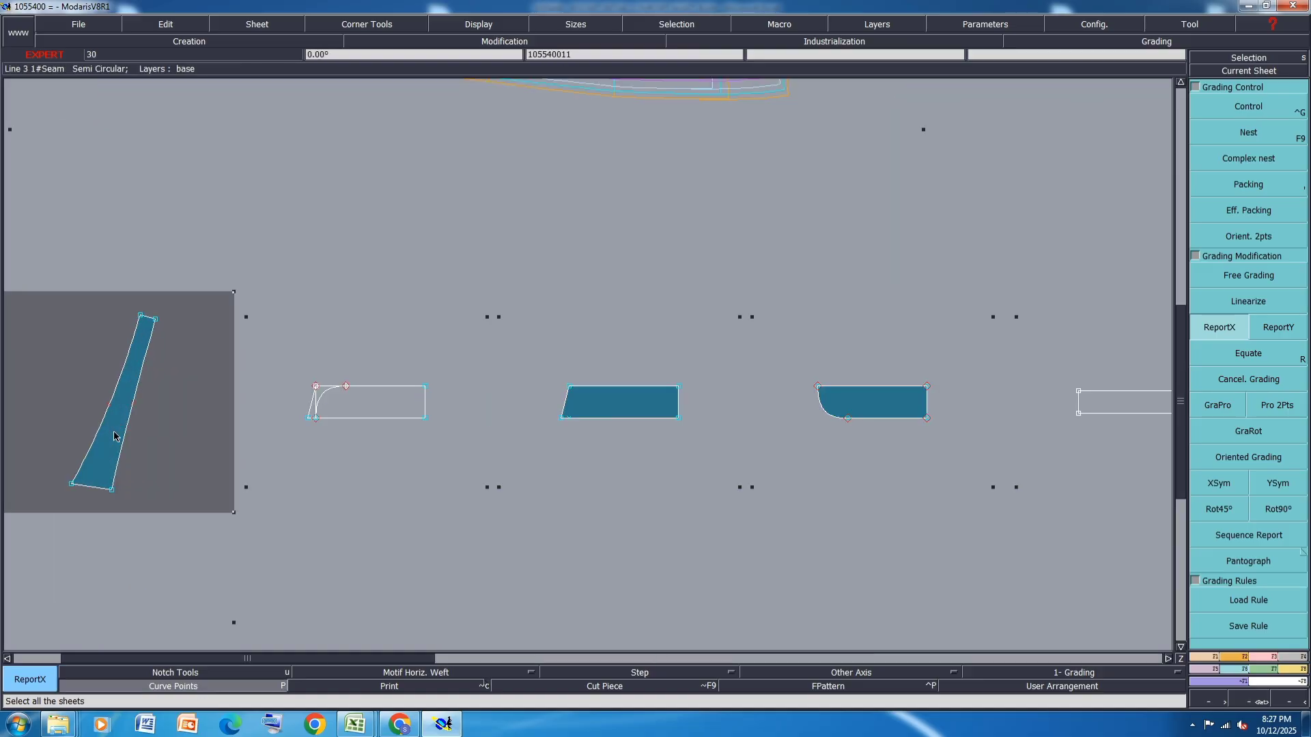
key("F9")
key("F10")
key("F11")
key("F12")
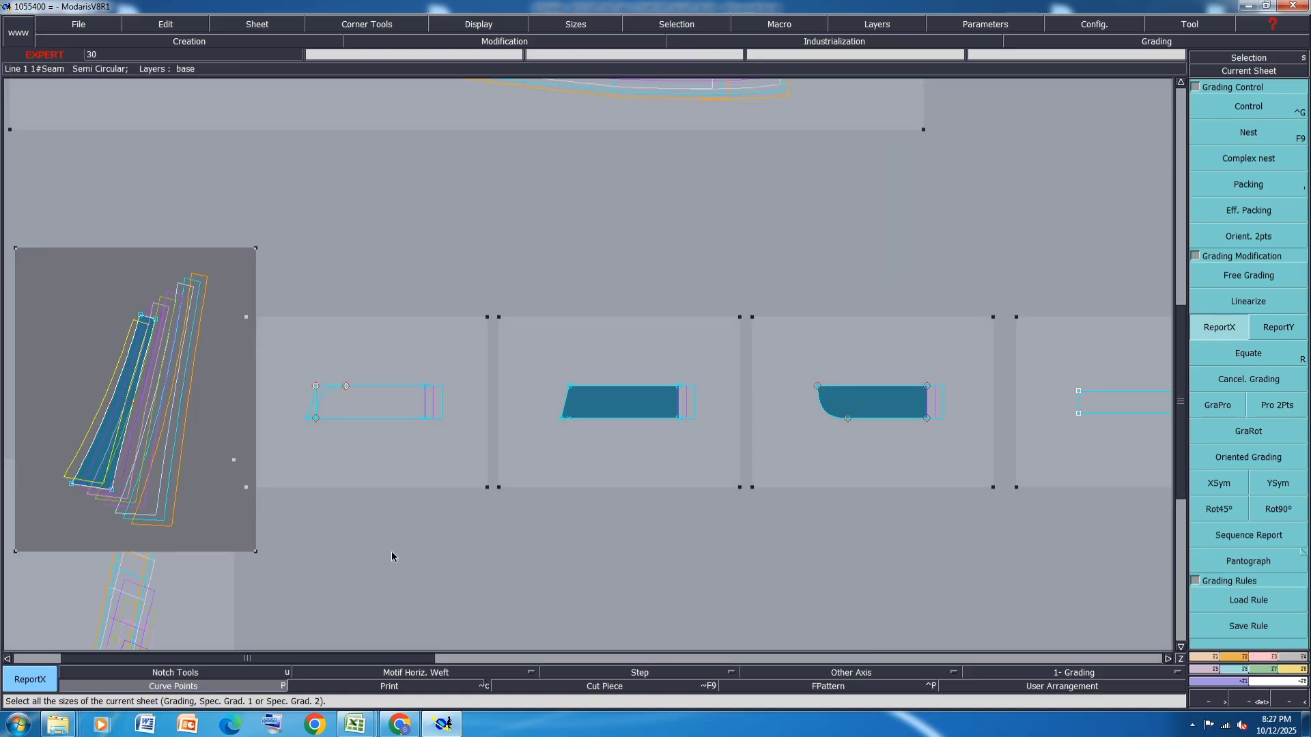
Arrange and save all the sheets, continuing past the validation warning, and hide the size nests.
key("j")
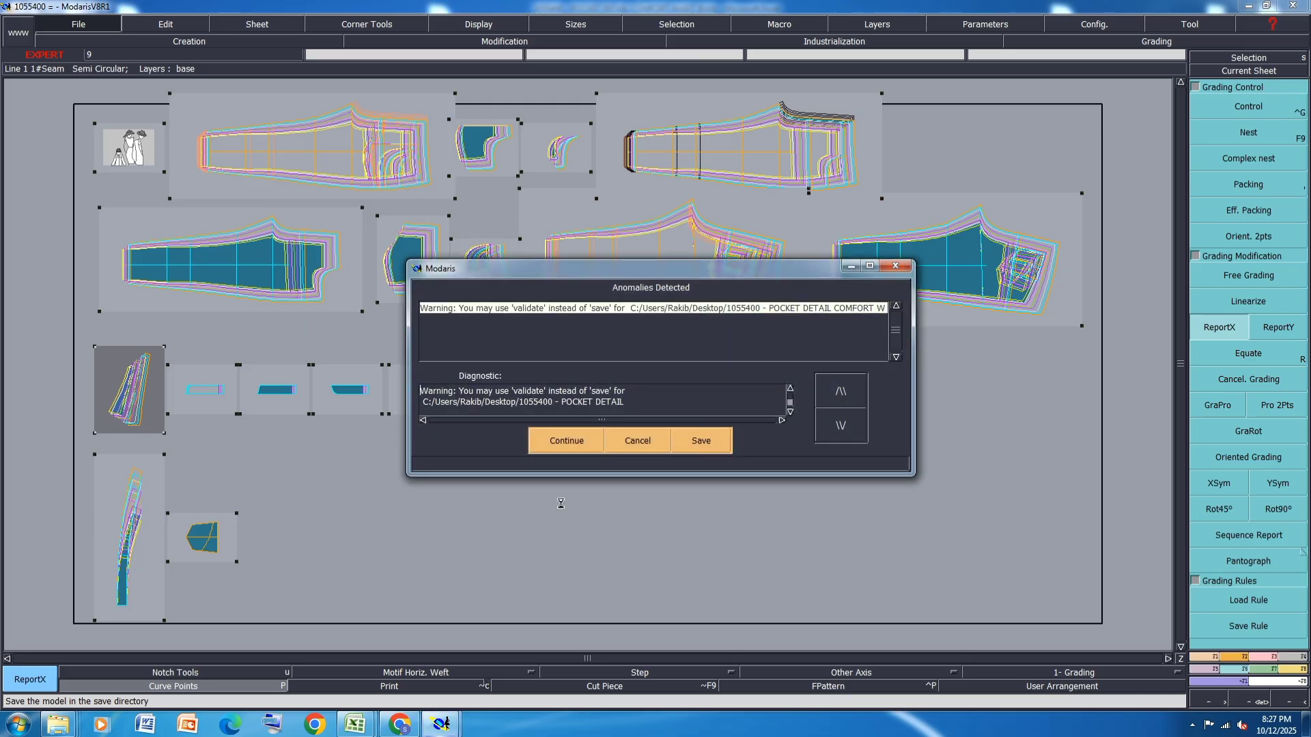
left_click(558, 440)
key("F9")
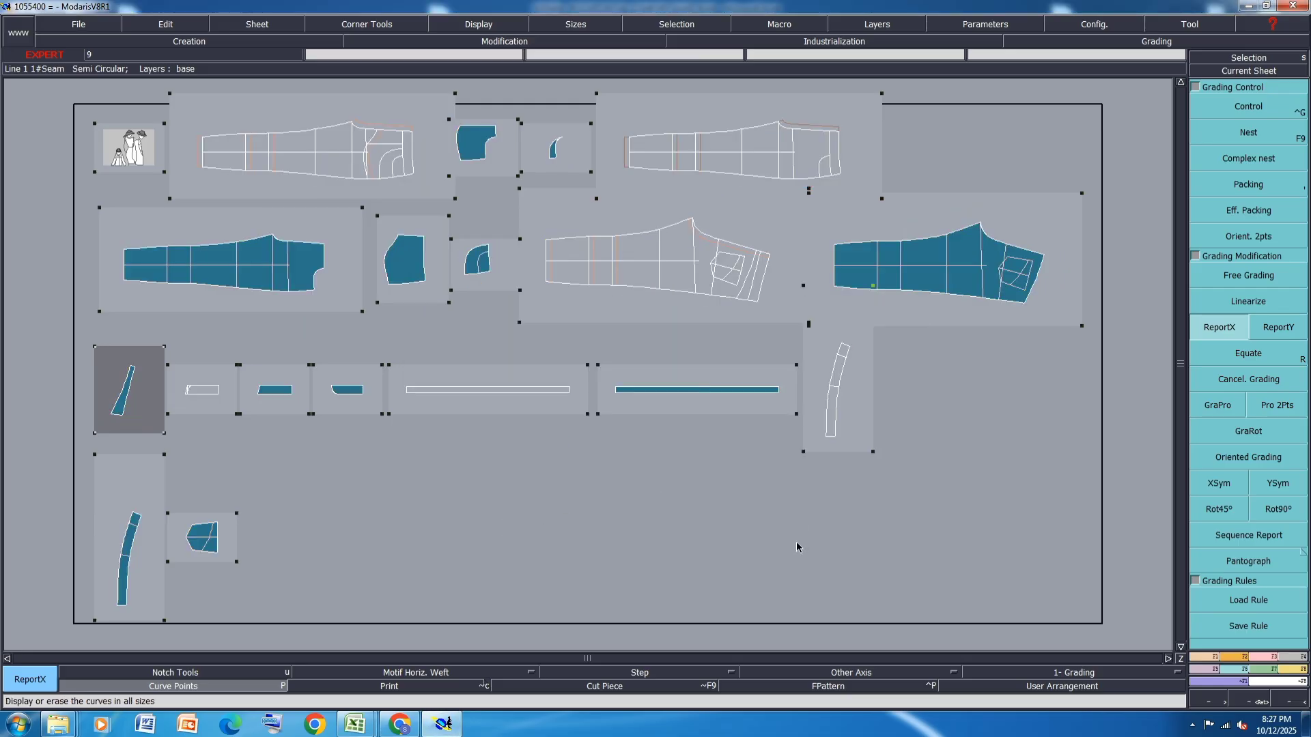
left_click(796, 544)
Add 1 cm Line Seam allowances at beginning and end around the pocket bag piece with the curved cut-out and the narrow pocket-opening piece.
left_click(1288, 656)
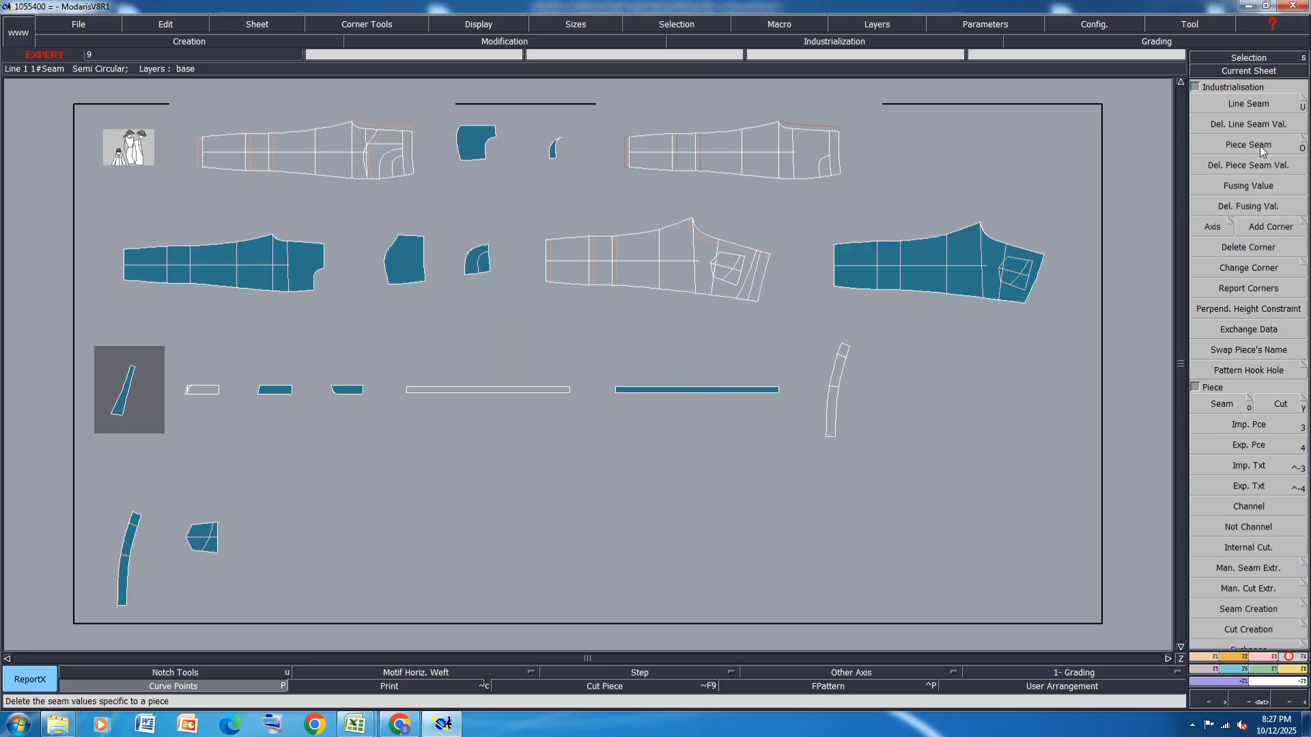
left_click(1248, 105)
left_click(462, 135)
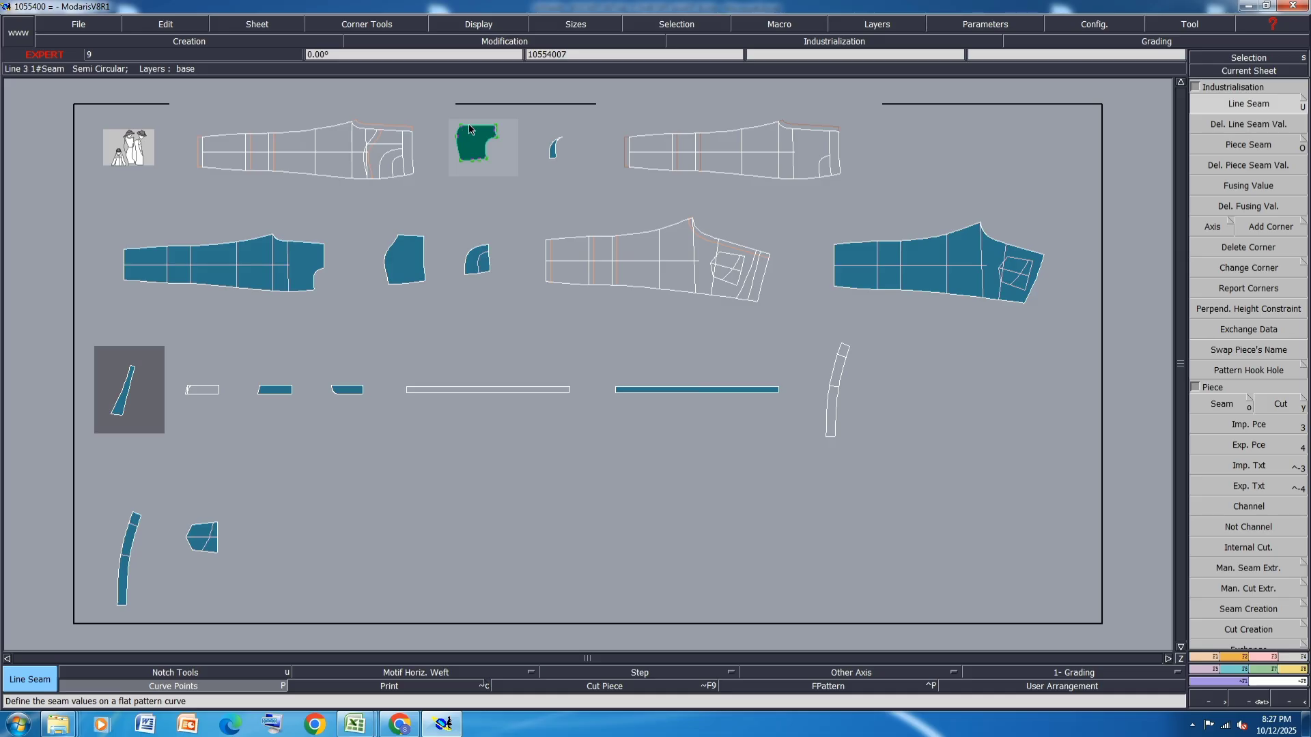
left_click(472, 105)
type("1")
key("Down")
type("1")
key("Return")
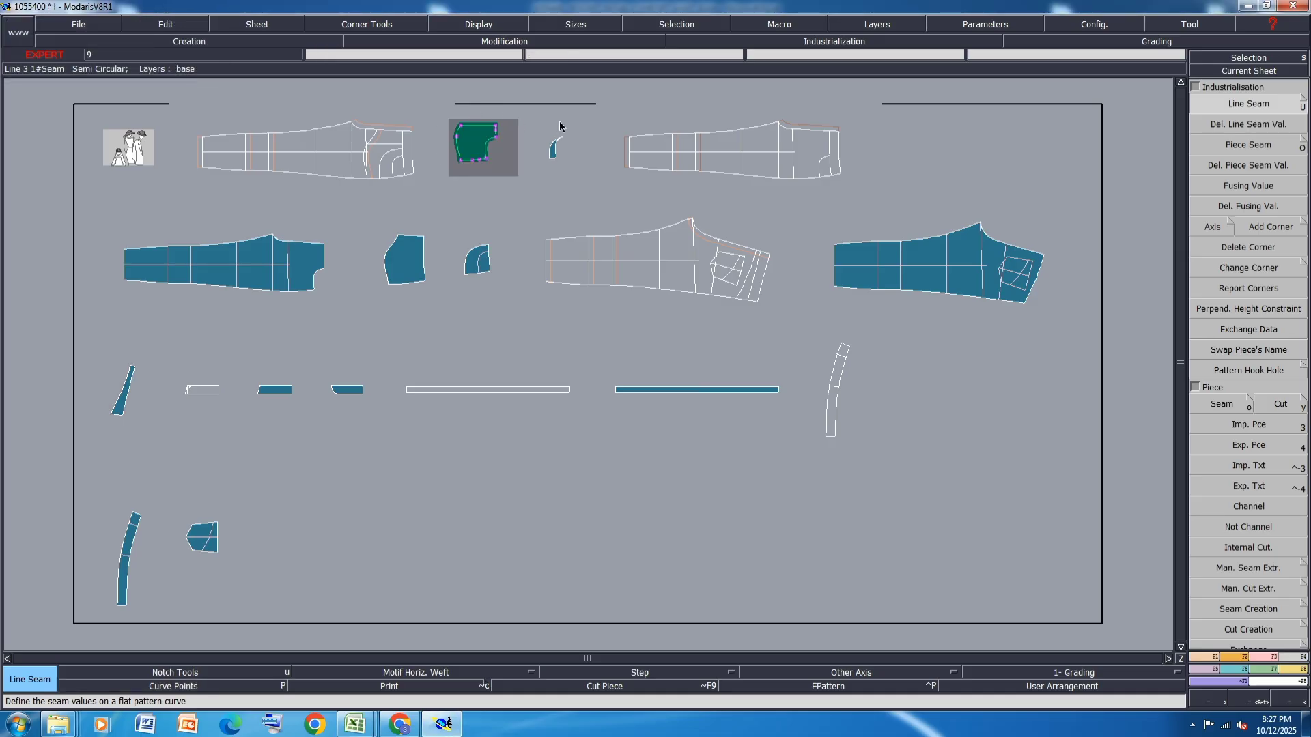
left_click(553, 143)
left_click(553, 148)
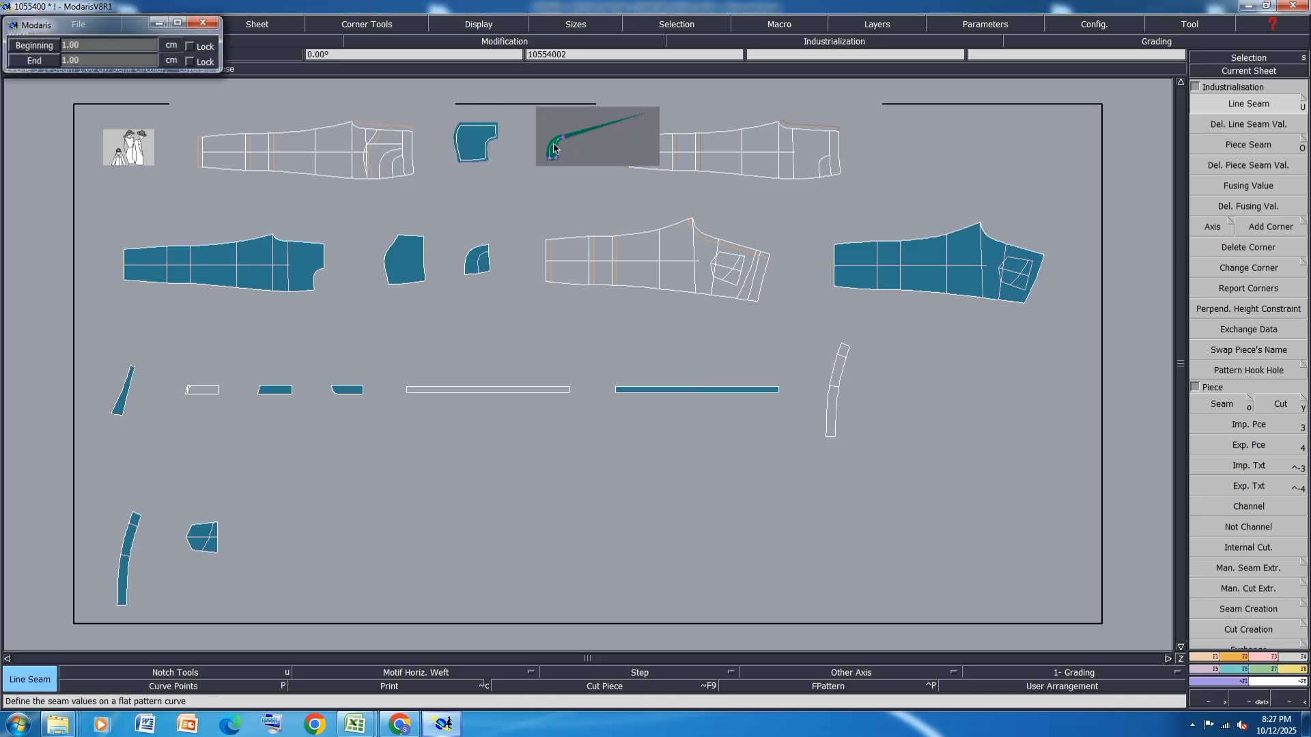
key("Return")
Apply the 1 cm line seam allowance around the back panel and the front panel seam pieces.
left_click(871, 244)
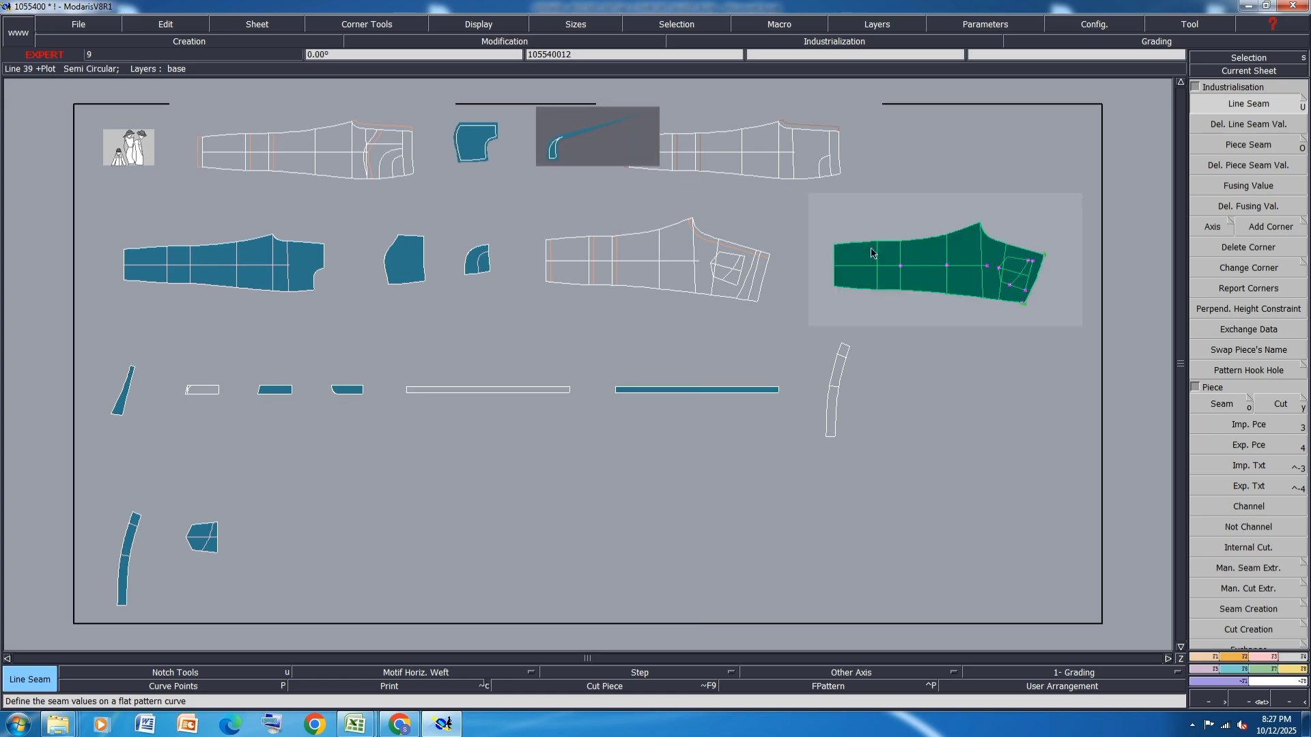
left_click(872, 247)
key("Return")
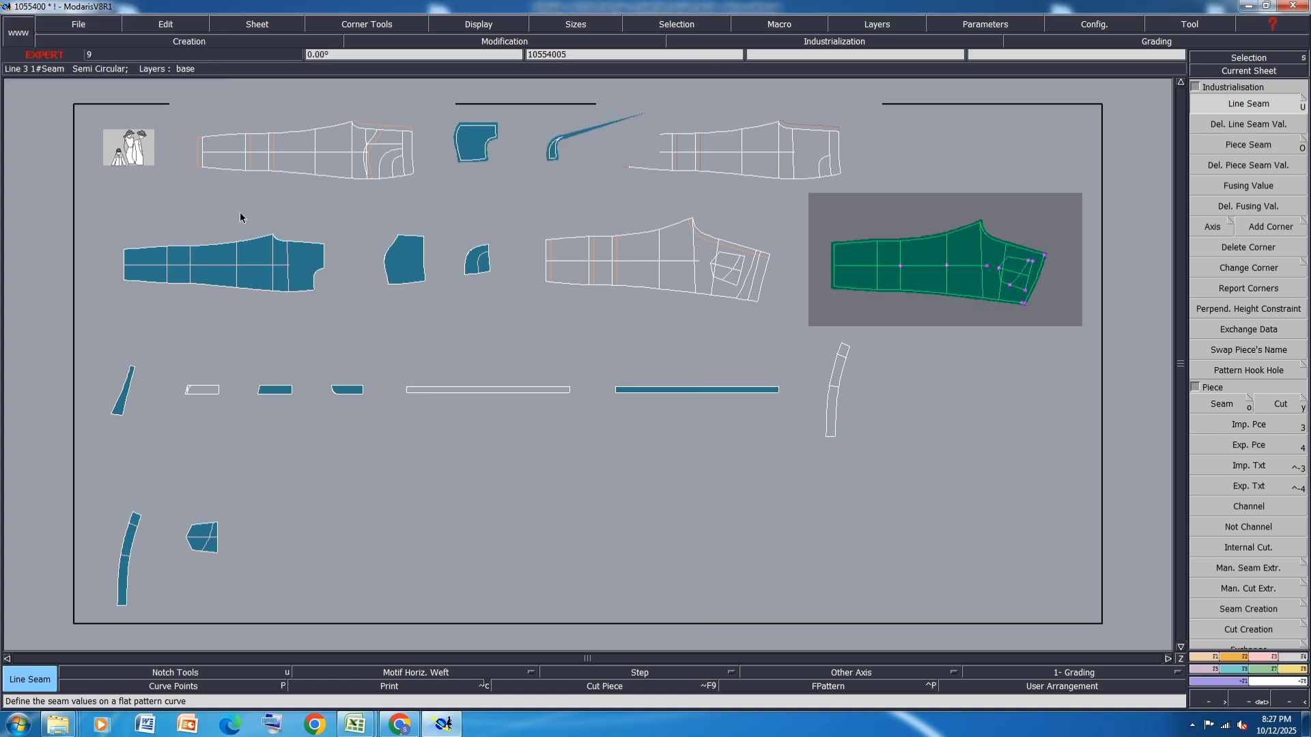
left_click_drag(352, 221, 54, 341)
left_click(147, 248)
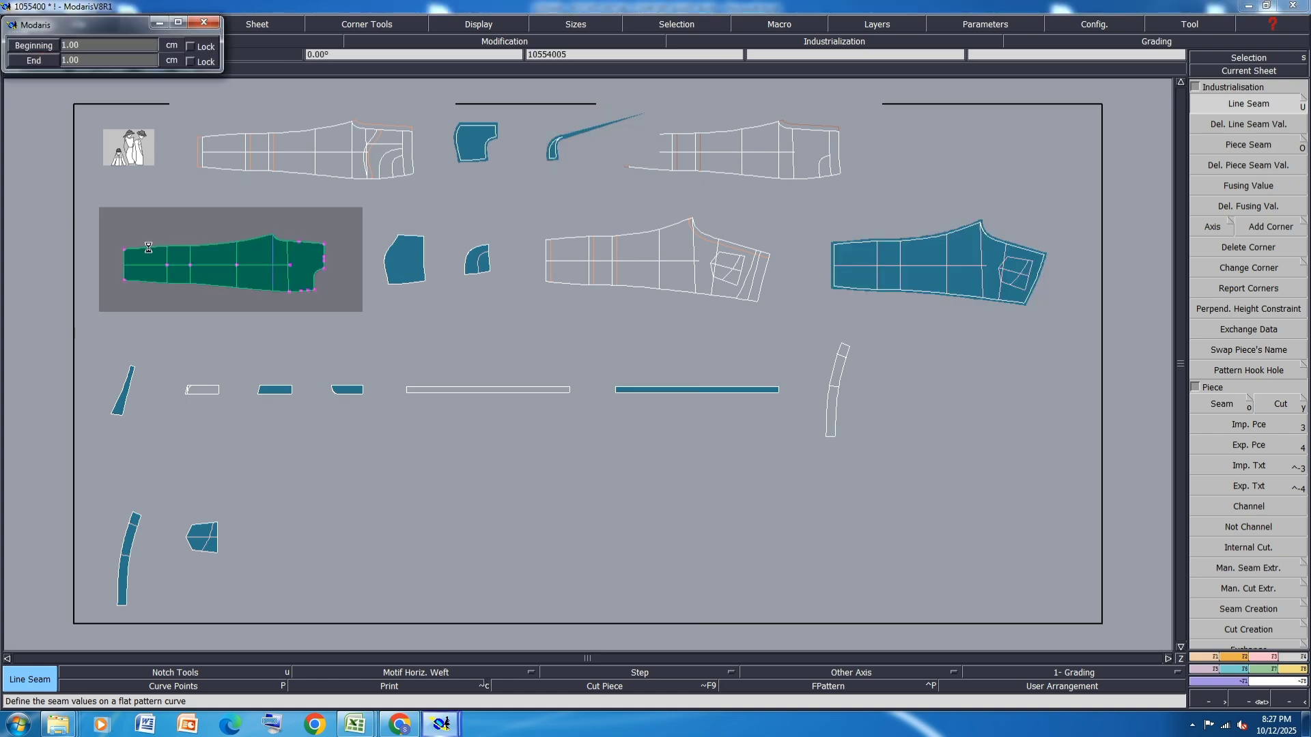
key("Return")
Apply the 1 cm line seam allowance to the full pocket bag, the pocket facing with the inner curve and the narrow back yoke piece.
left_click_drag(369, 307, 506, 226)
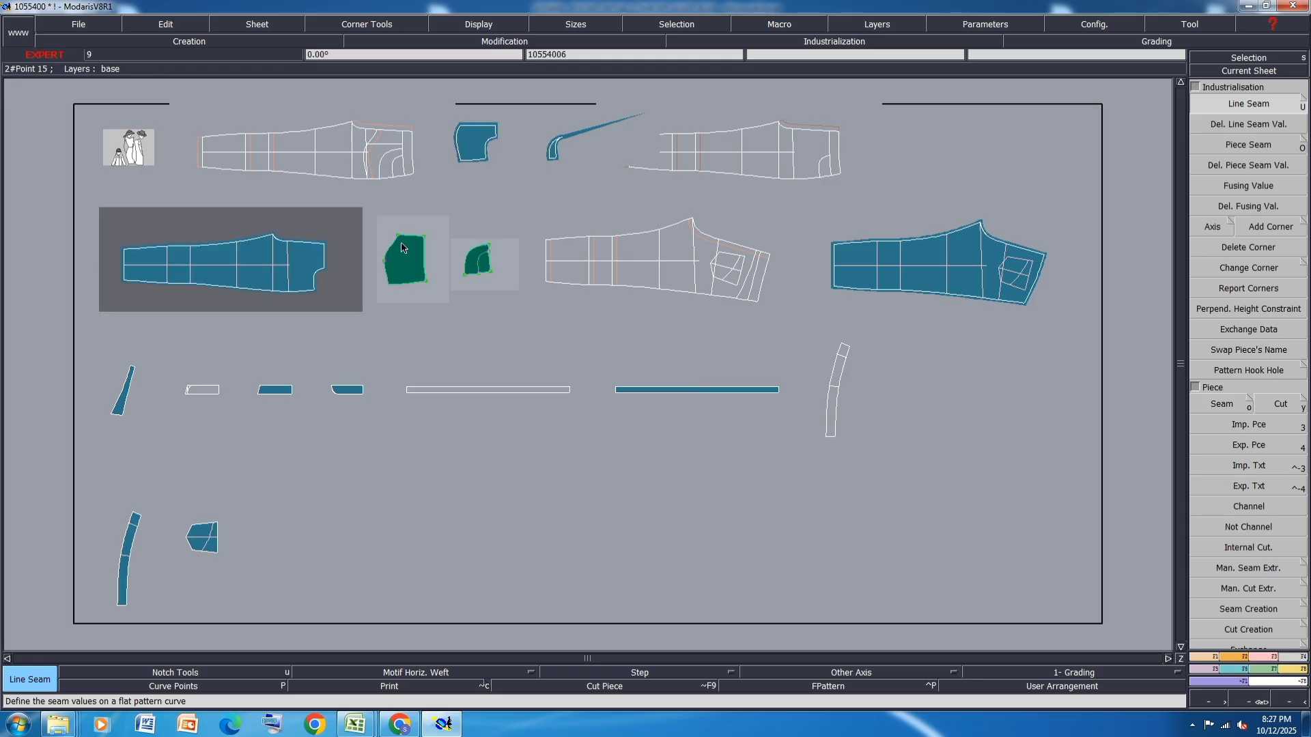
left_click(412, 236)
key("Return")
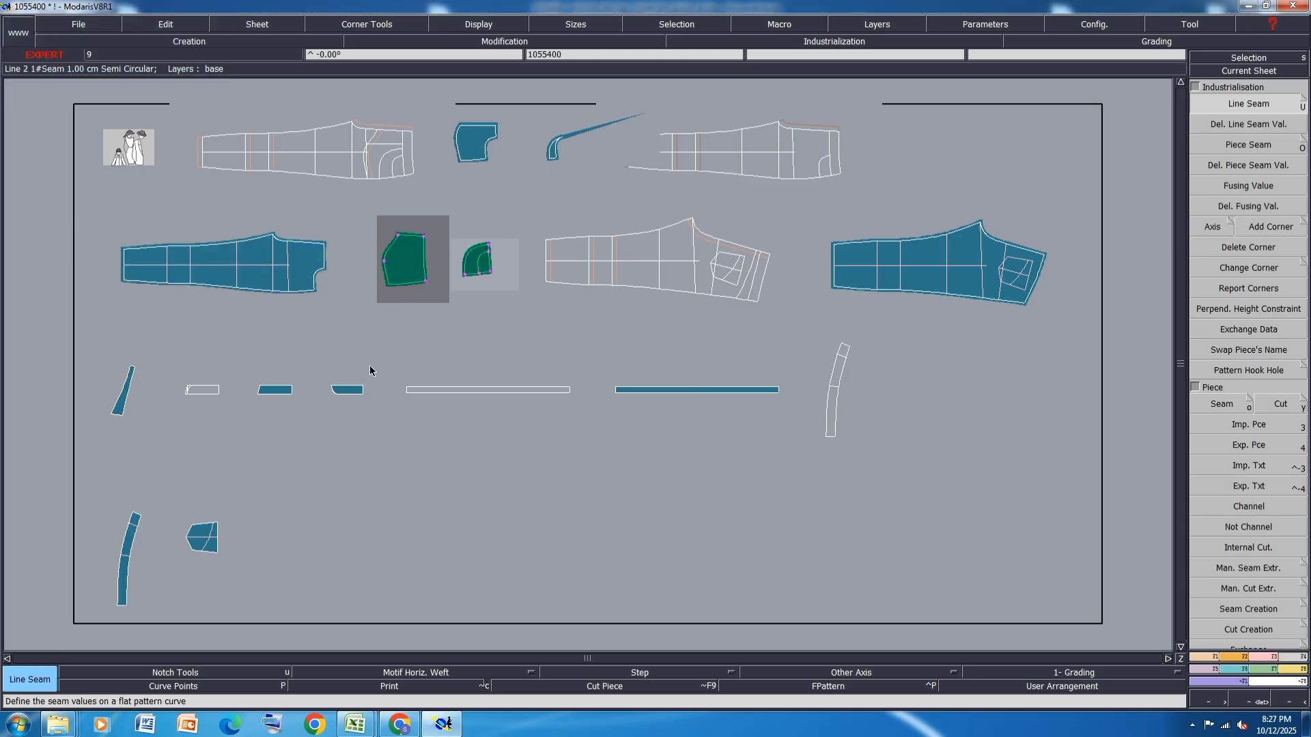
left_click_drag(161, 345, 88, 433)
left_click(113, 402)
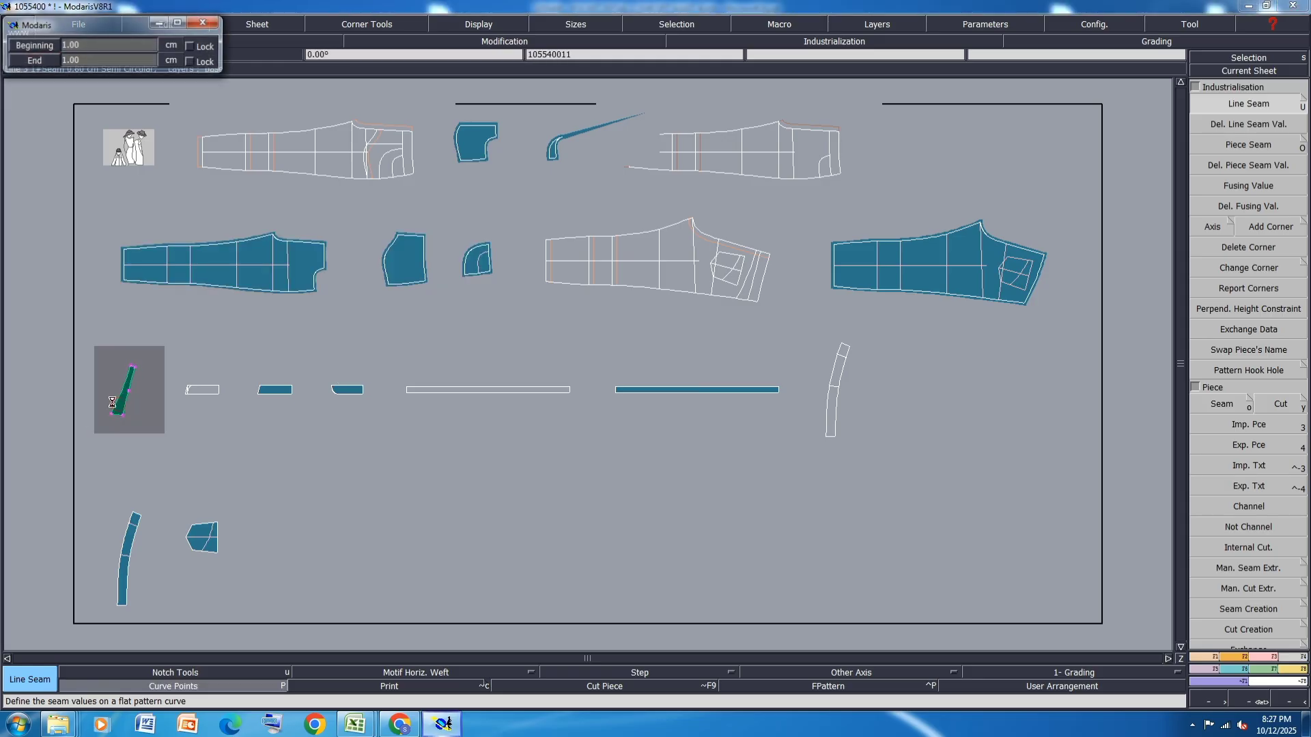
key("Return")
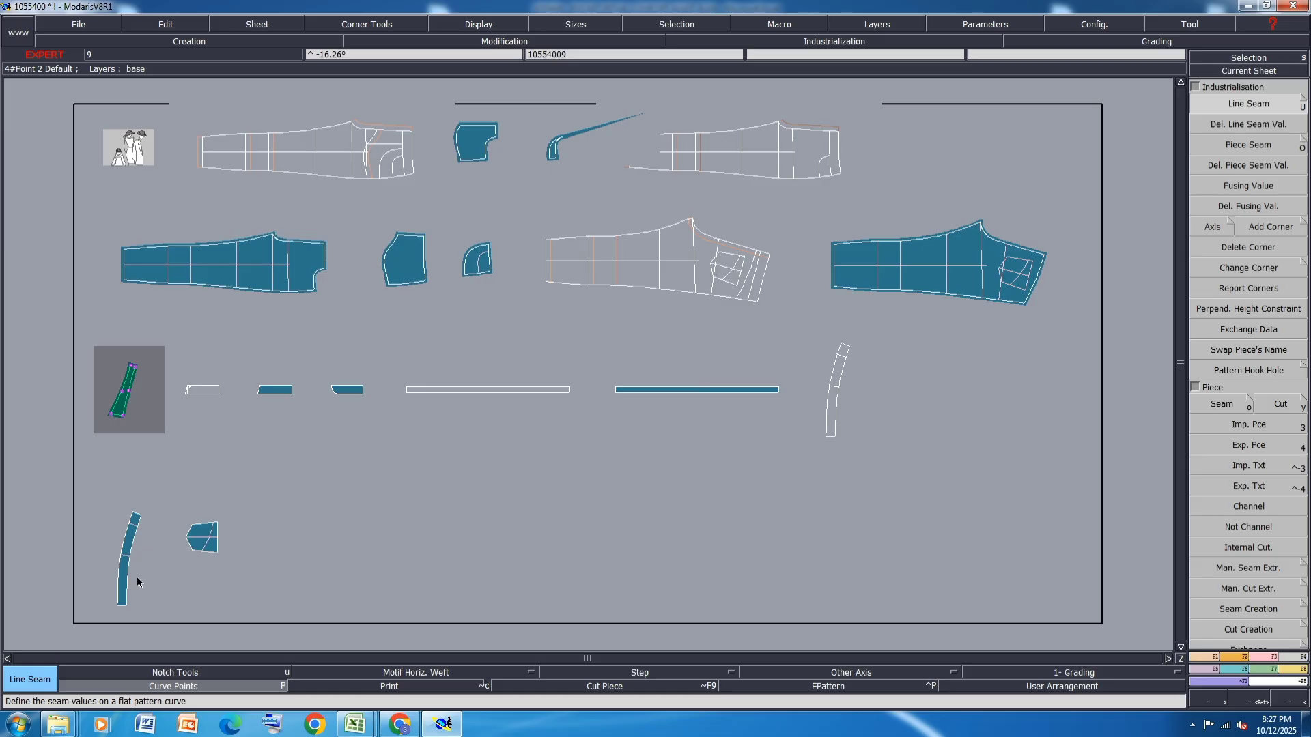
Mirror the short slanted-end piece about its shorter long edge with Sym 2Pts, rearrange the sheets and delete the original half piece.
left_click(346, 541)
scroll(299, 415, "up", 3)
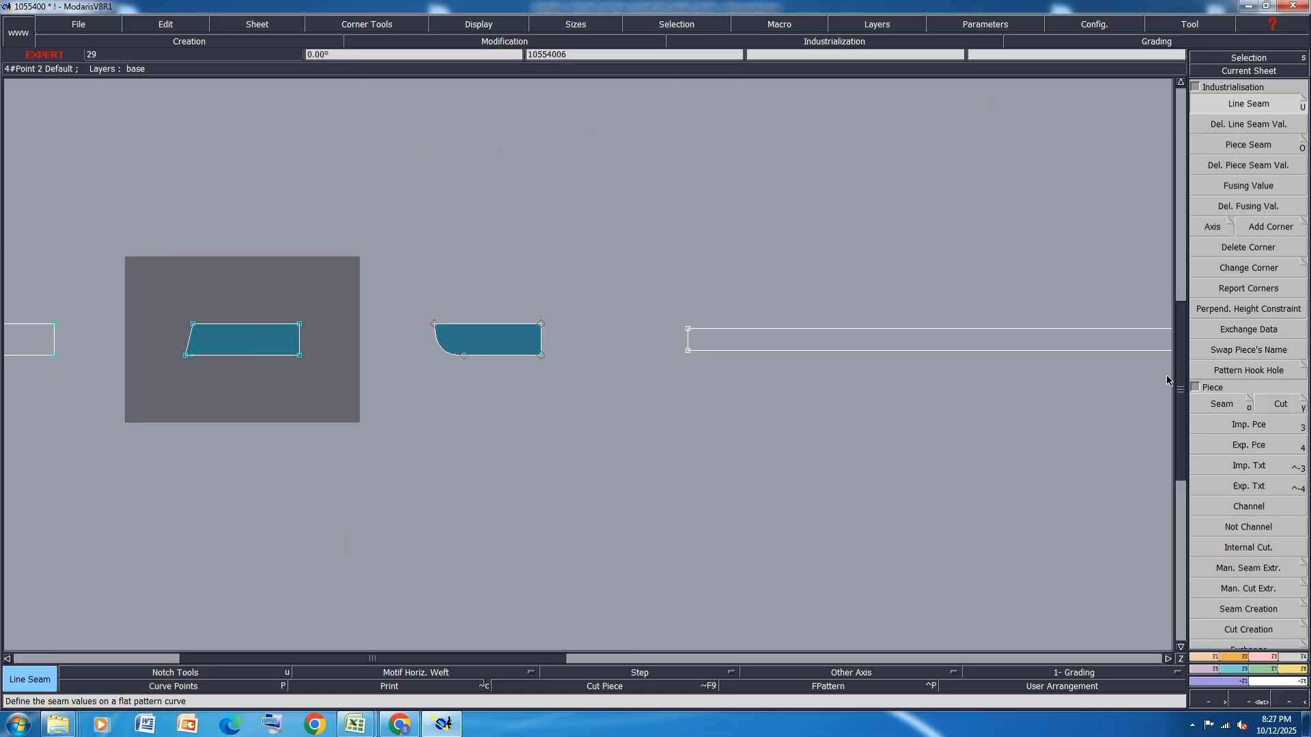
left_click(1207, 674)
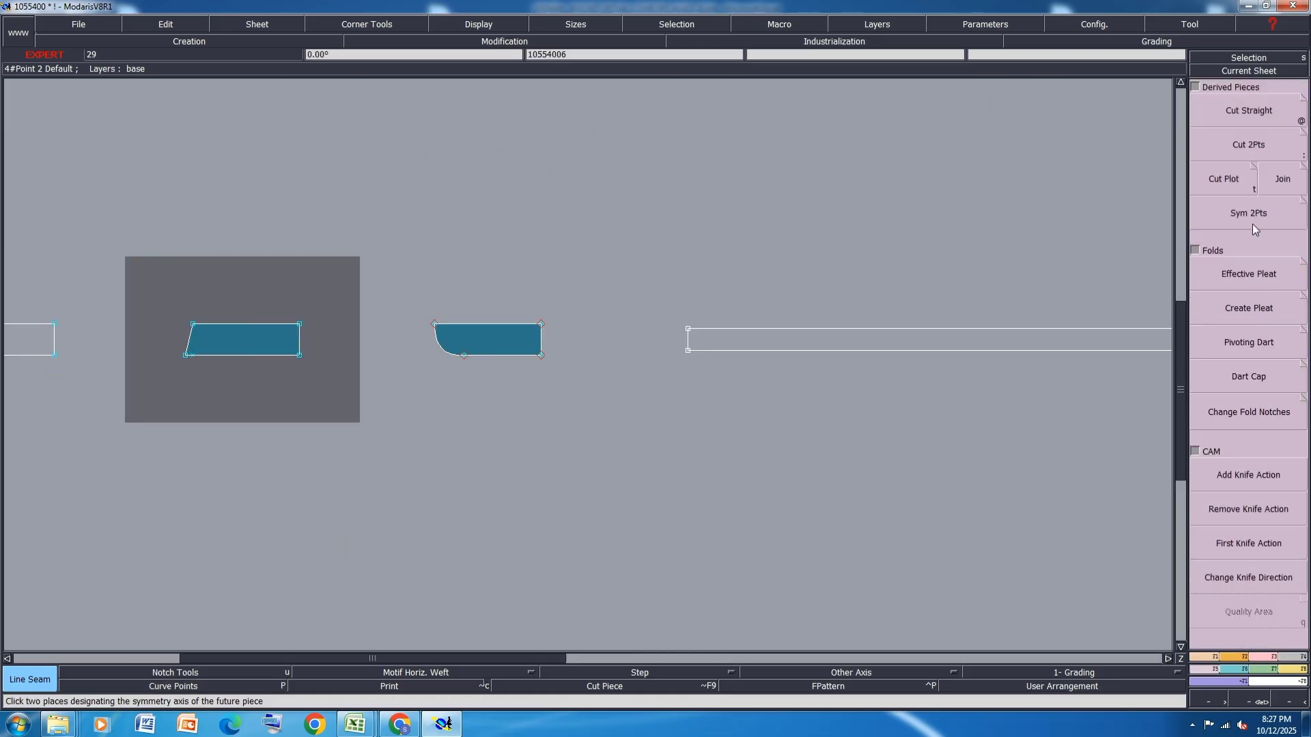
left_click(1258, 207)
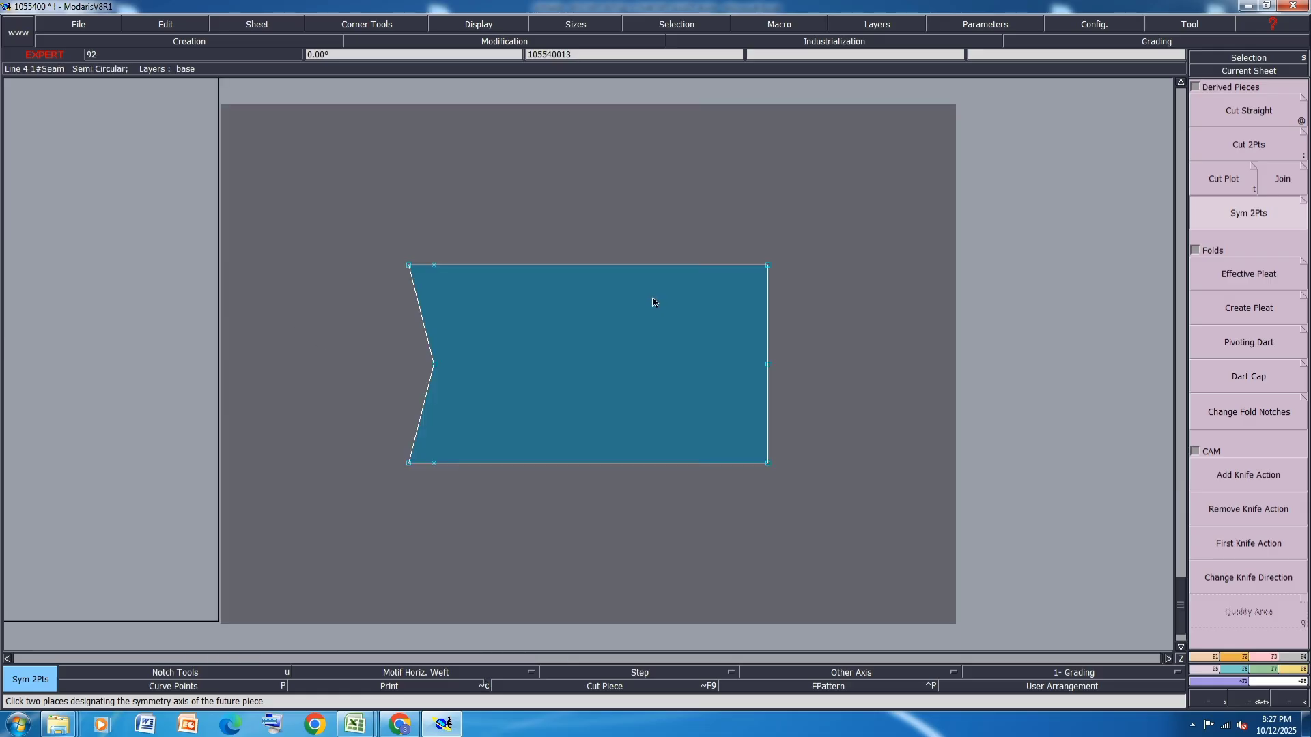
key("8")
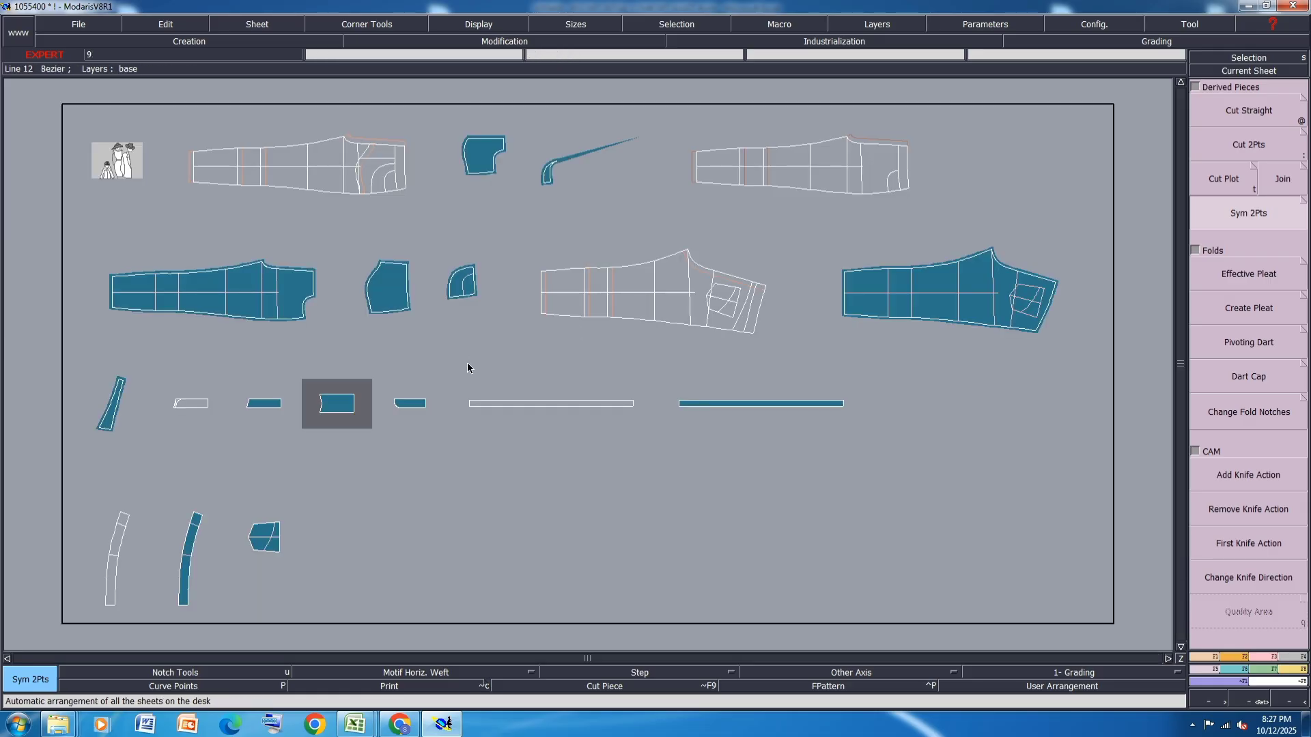
left_click(254, 408)
key("Delete")
left_click(256, 408)
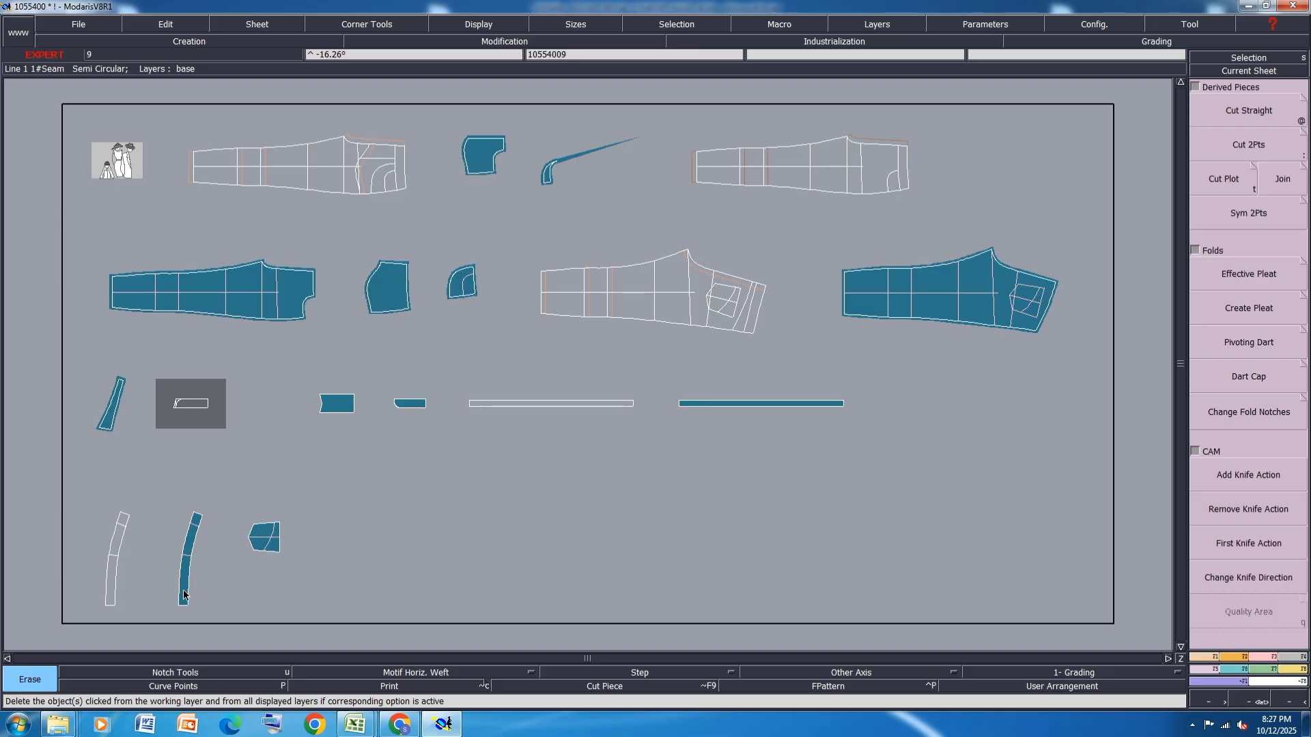
Extract the curved waistband without its end extension as a seam piece and flip its sheet with X Sym.
key("shift+s")
left_click_drag(183, 591, 186, 554)
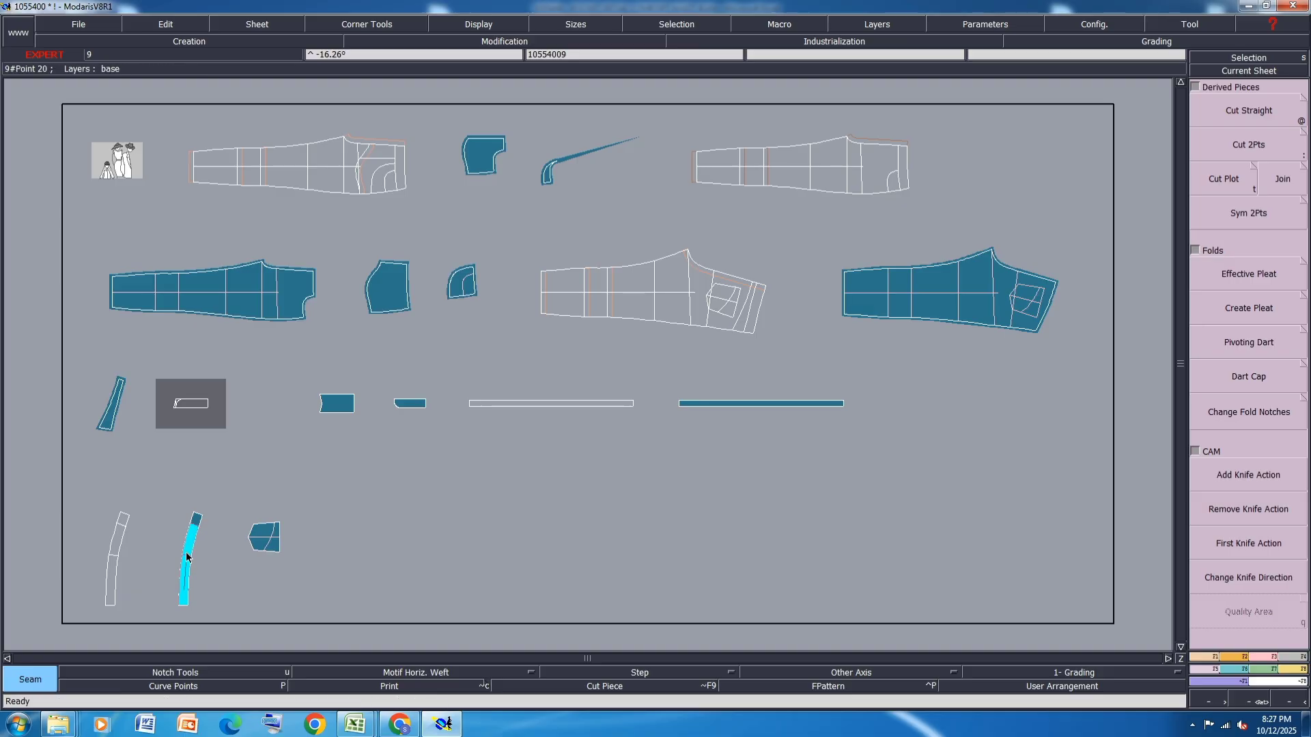
left_click(187, 557)
key("8")
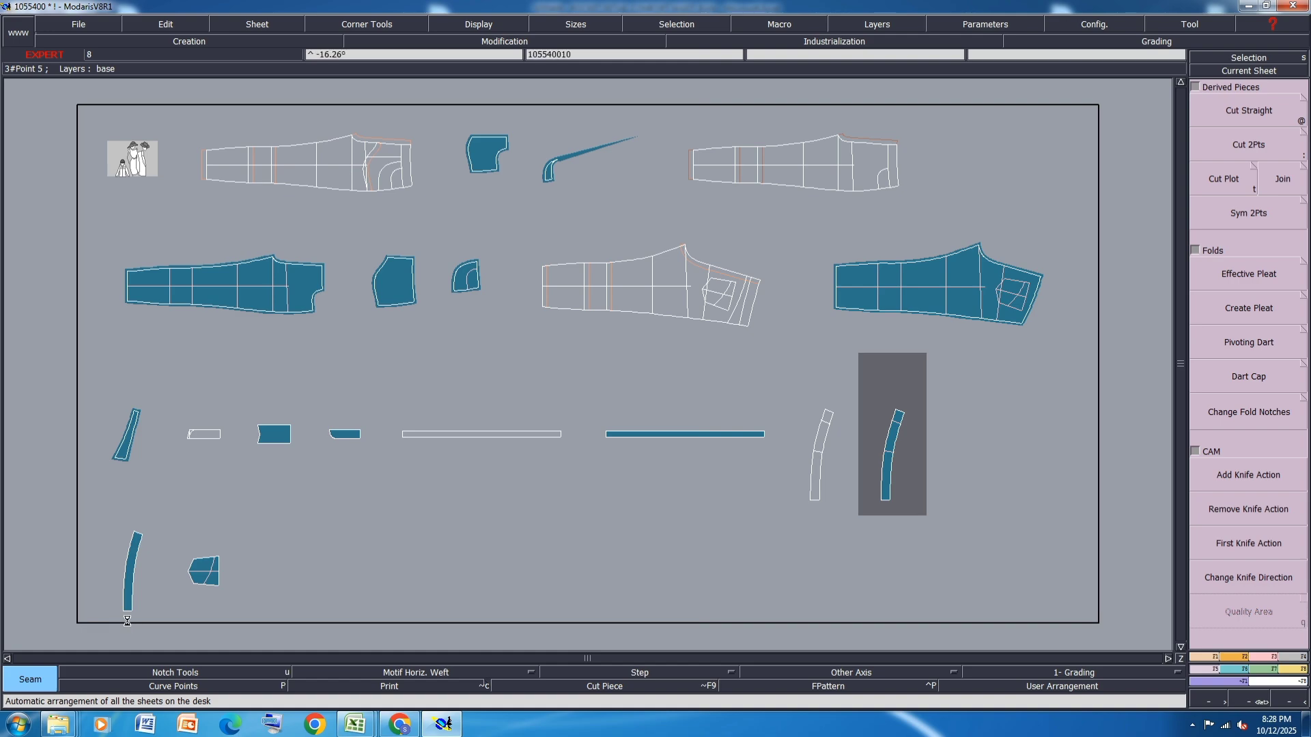
left_click(127, 619)
left_click(1228, 657)
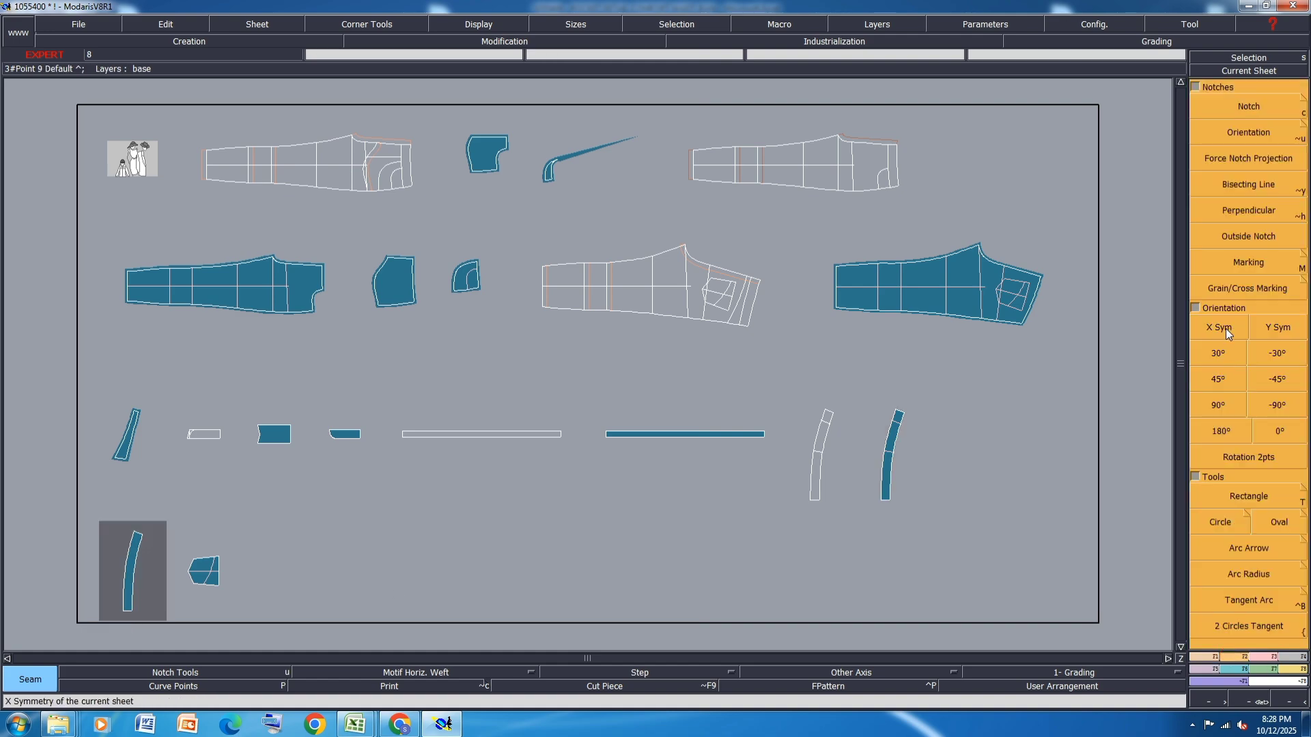
left_click(1226, 329)
key("Delete")
left_click(887, 494)
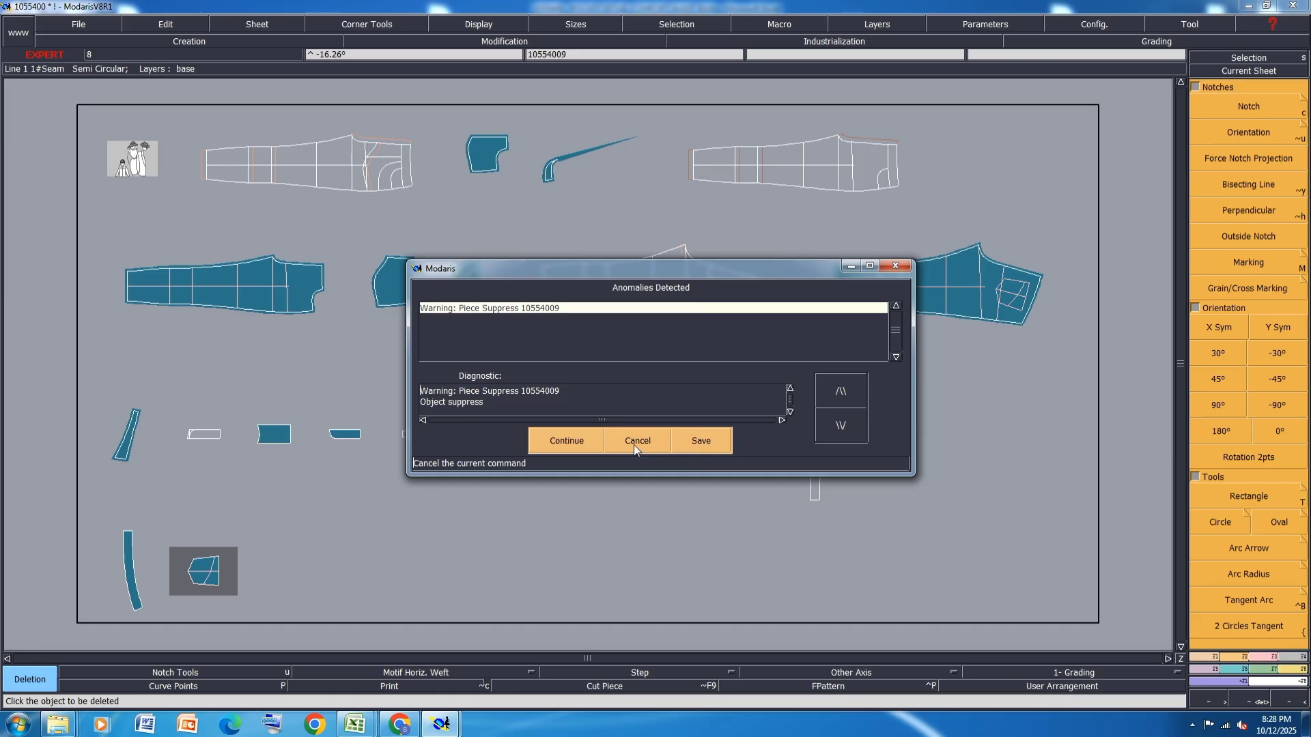
left_click(634, 444)
Move the divided waistband piece to free space, Join it to the flipped half along their straight ends and rearrange the sheets.
key("k")
left_click(887, 446)
left_click(330, 481)
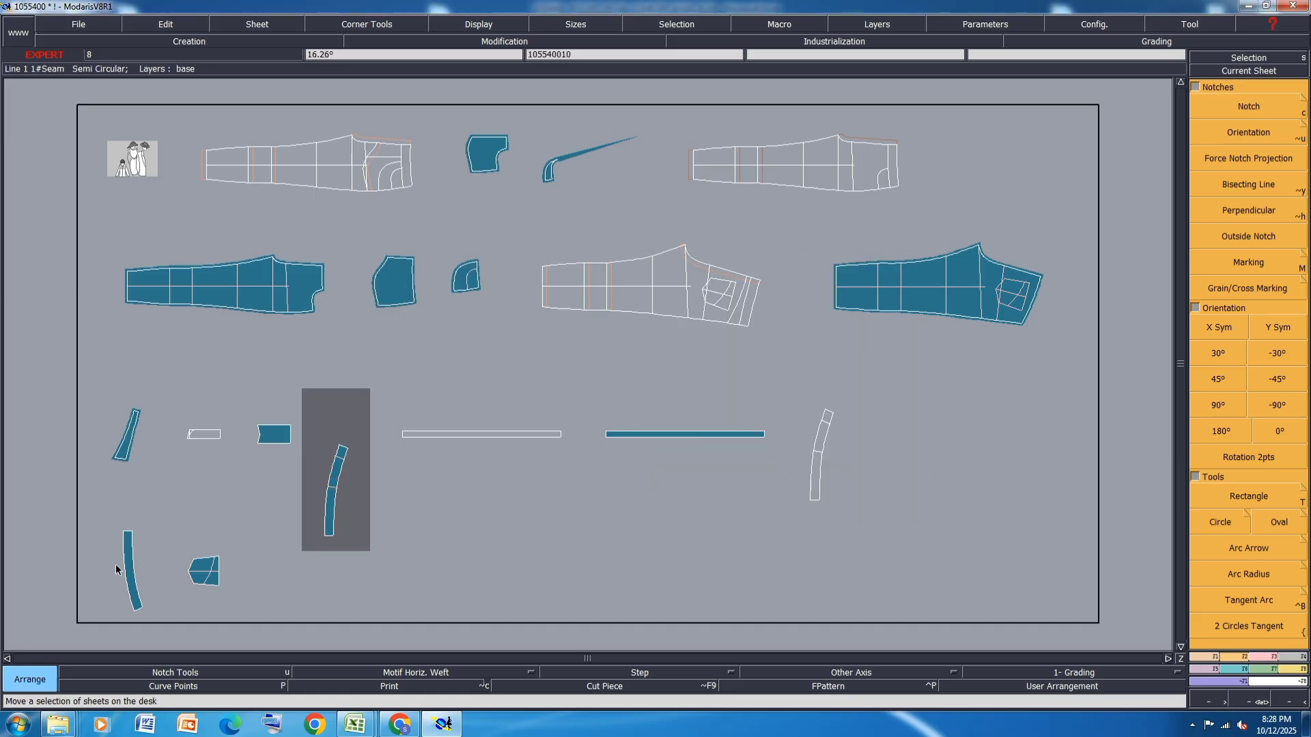
scroll(116, 564, "up", 3)
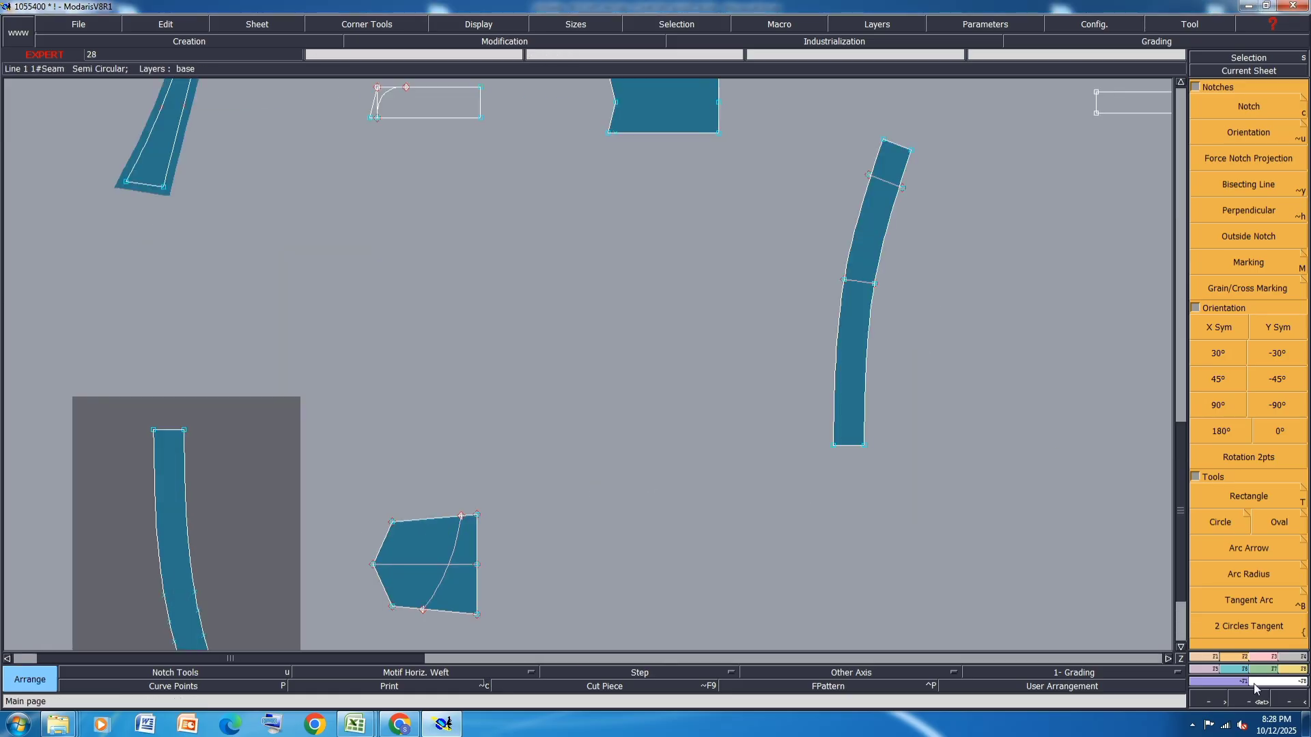
left_click(1214, 669)
left_click(1284, 185)
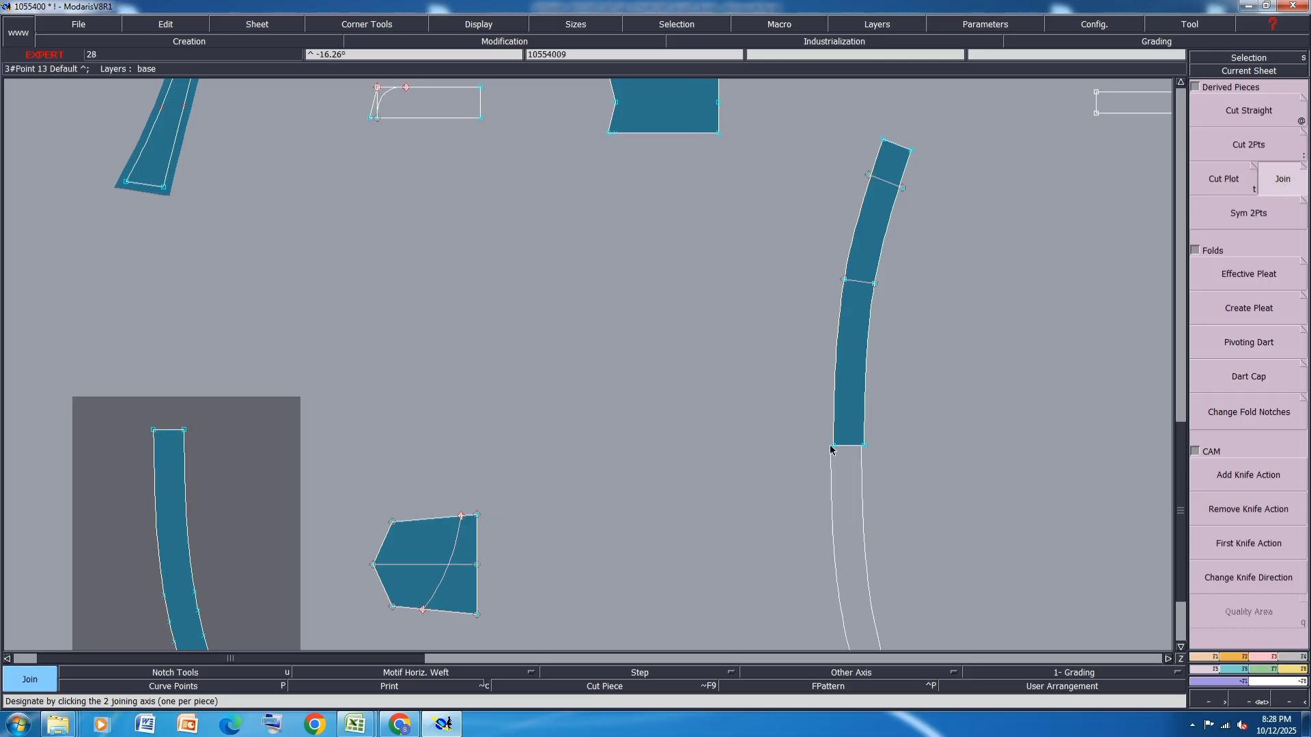
left_click(863, 447)
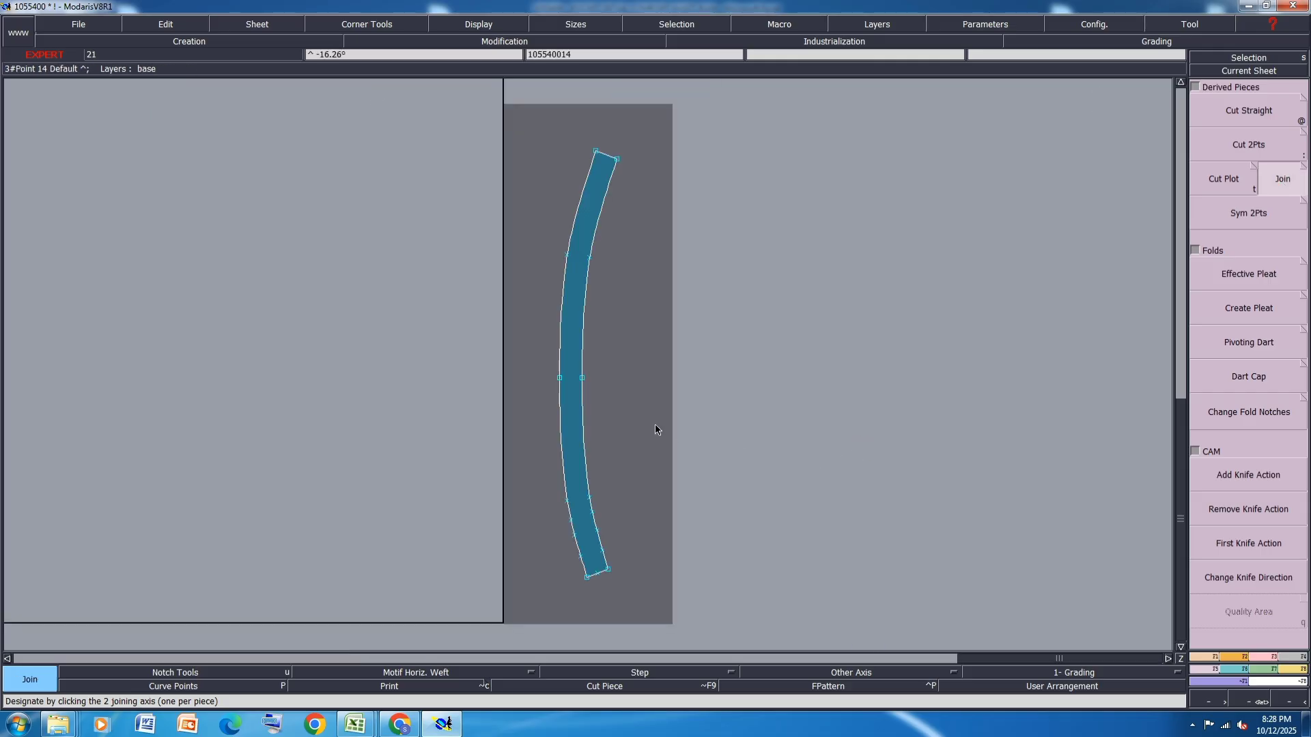
key("j")
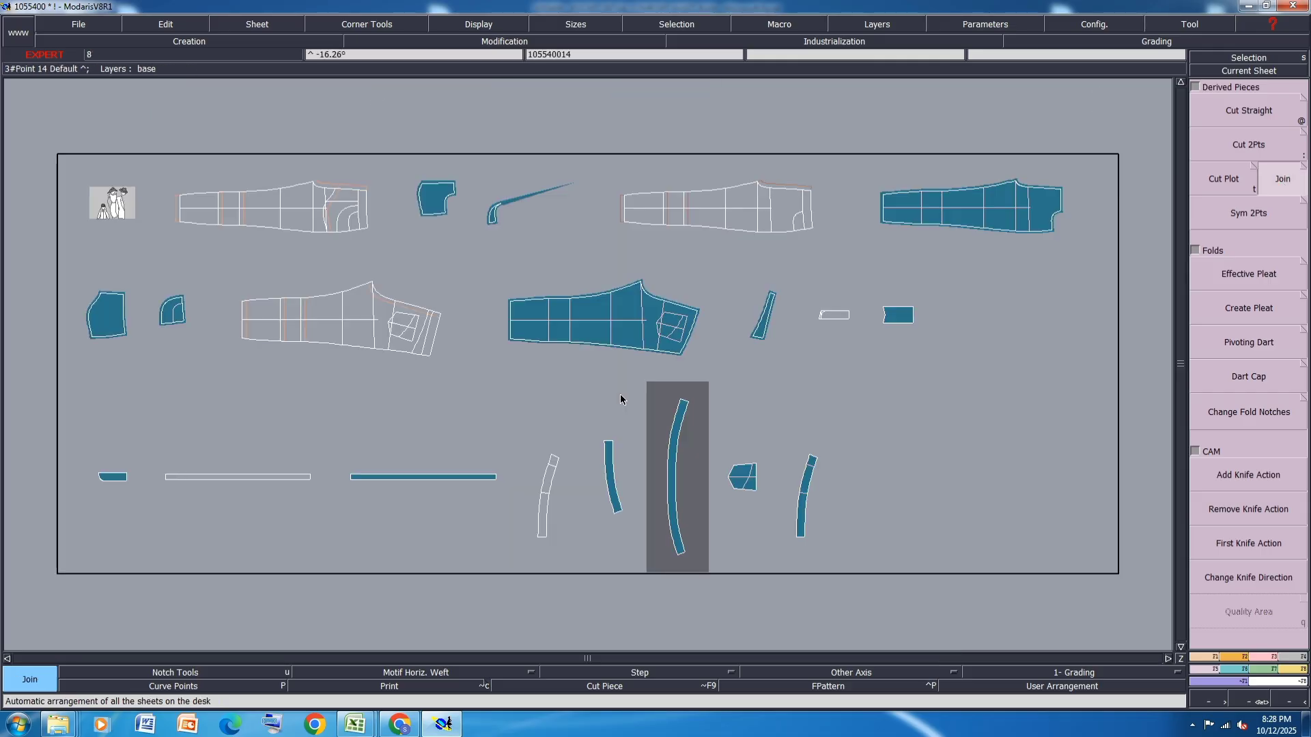
Delete the two waistband halves used for the join: the flipped half and the divided piece with the extension.
key("Delete")
left_click(614, 474)
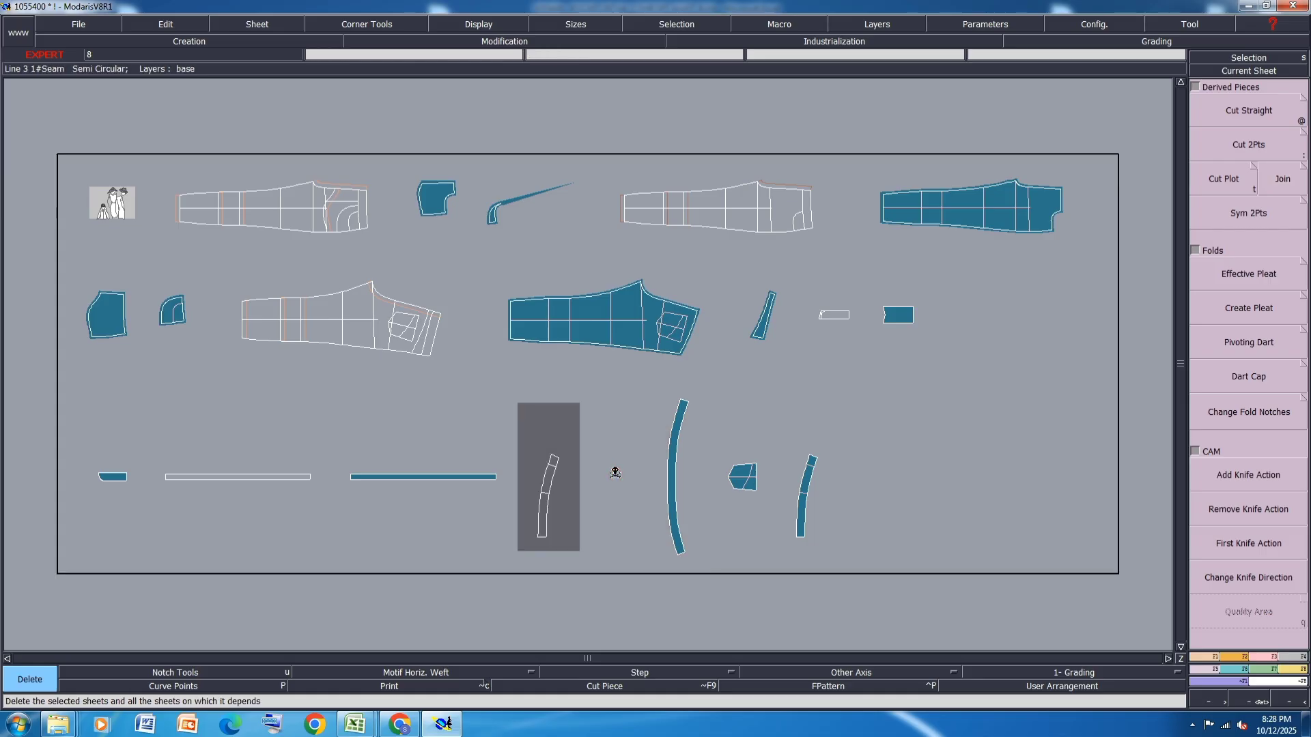
left_click(804, 513)
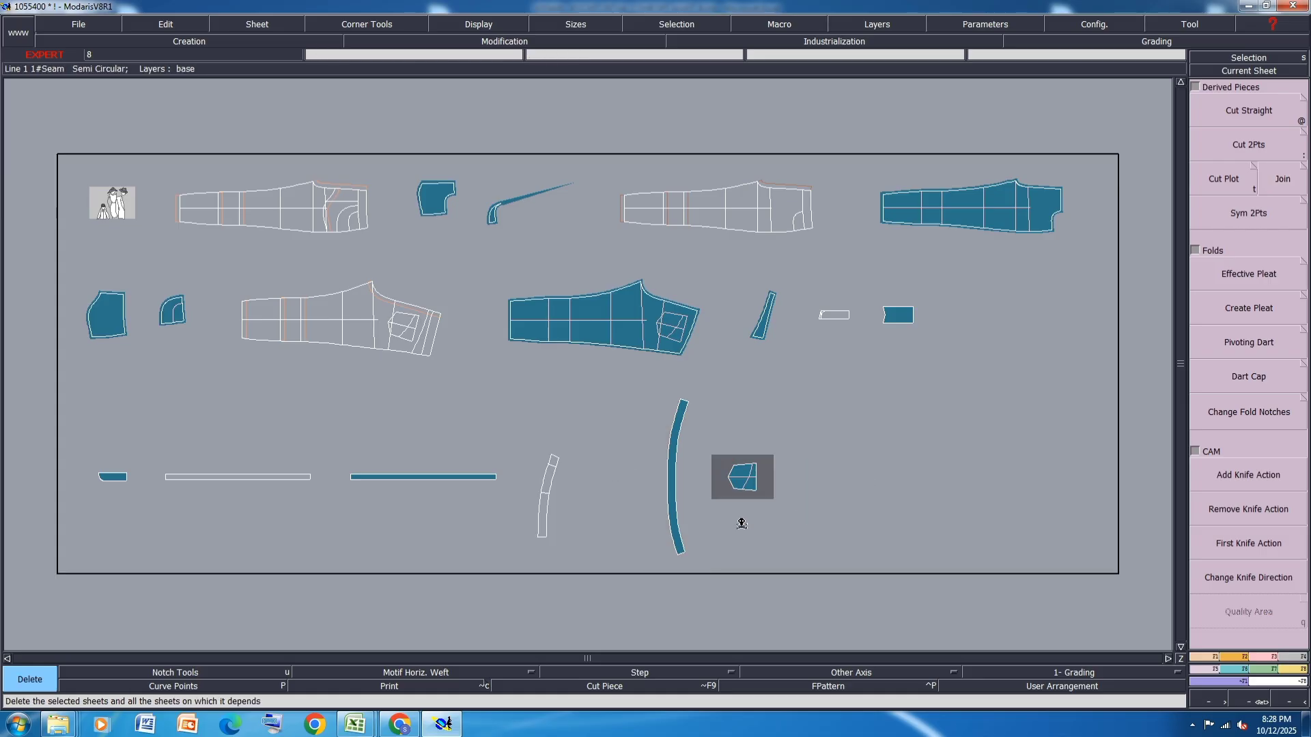
key("Delete")
Marry the long strip, both front base patterns, the small fly outline and the waistband outline onto the back base pattern, and rearrange the sheets.
key("m")
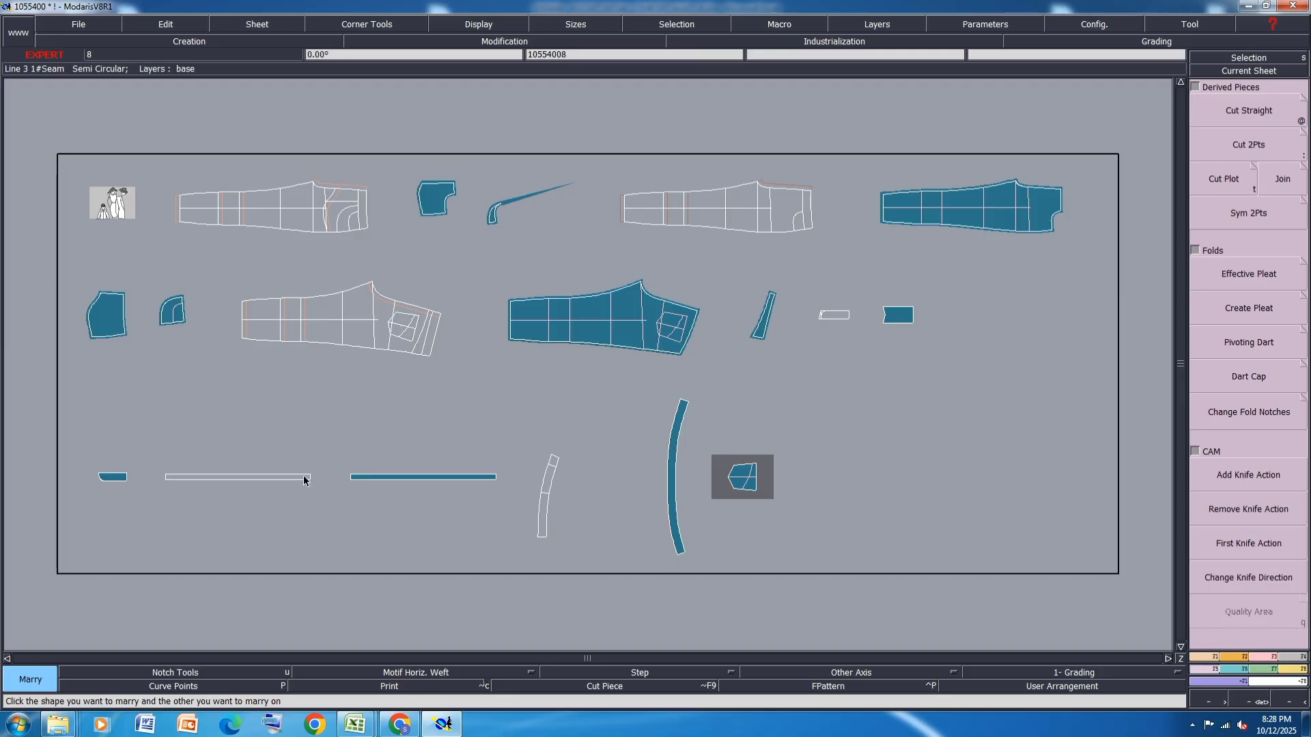
left_click(242, 479)
left_click(330, 213)
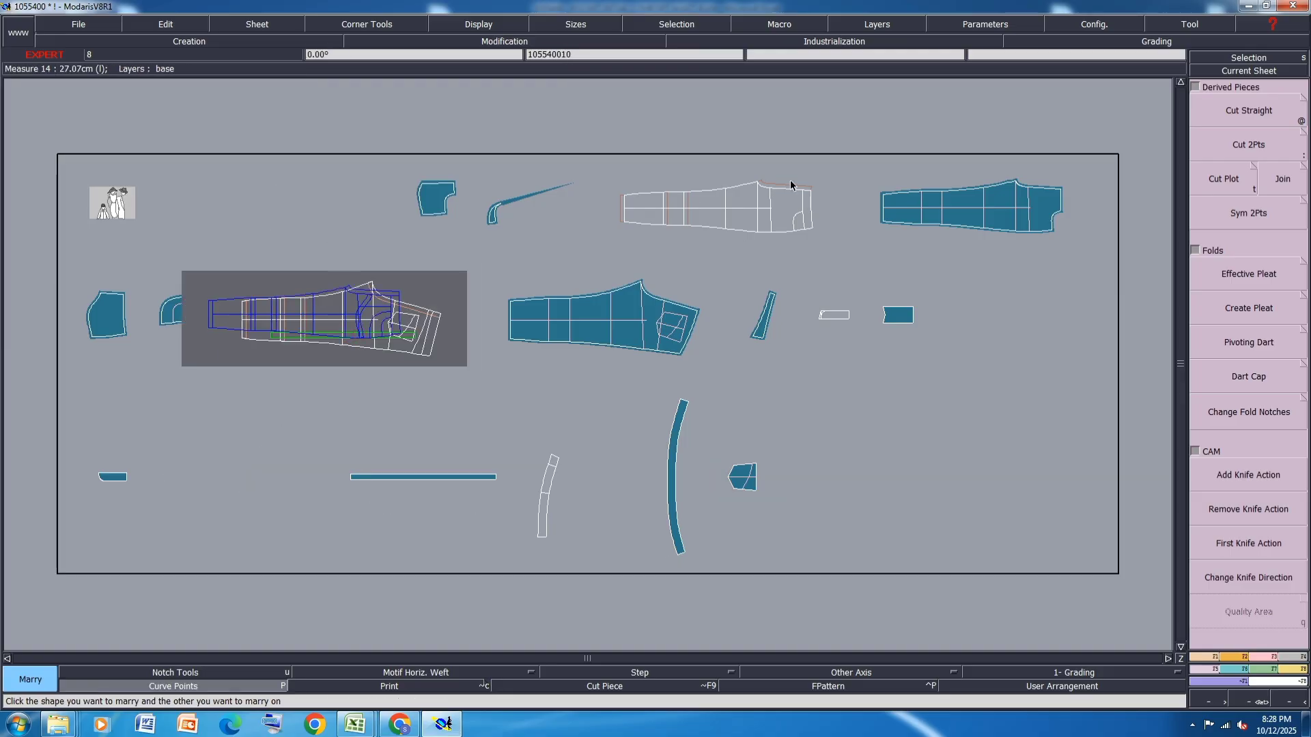
left_click(751, 204)
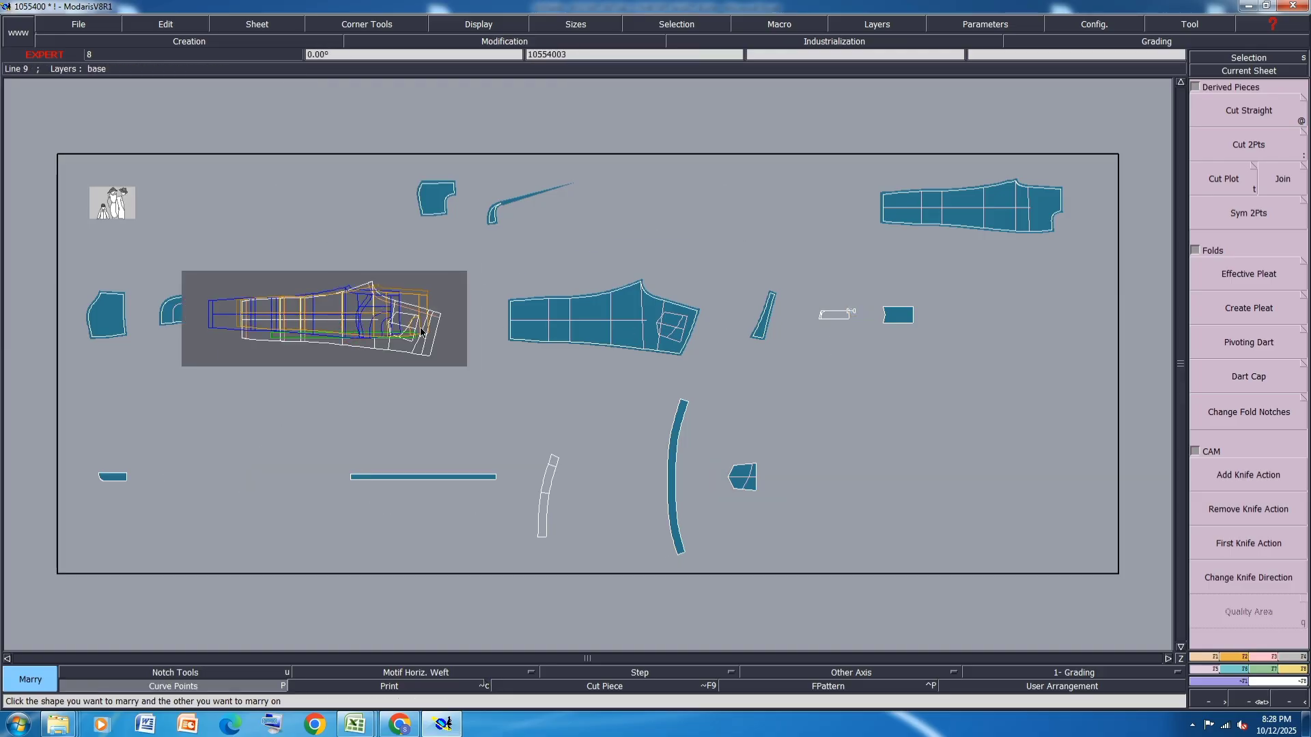
left_click(835, 314)
left_click(547, 494)
left_click(380, 323)
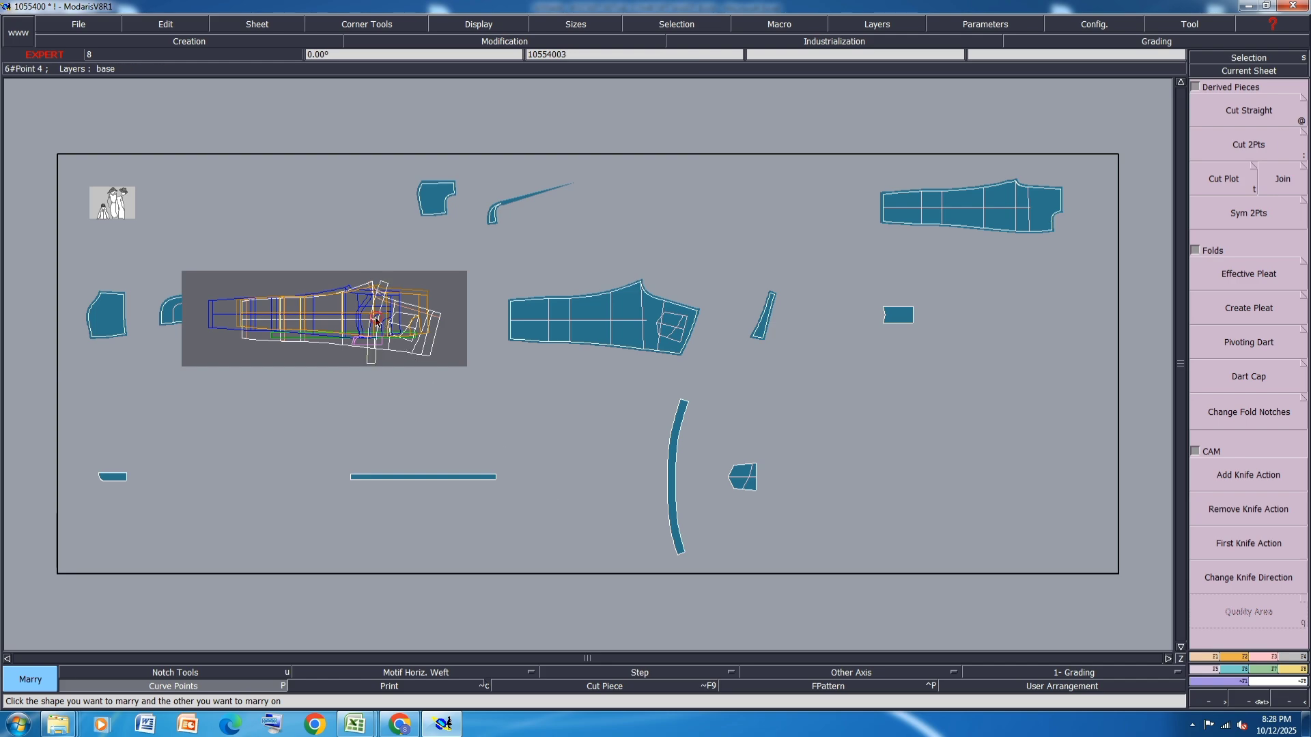
key("j")
Try the Void and Next Bevel corner types on the pointed tip of the narrow pocket-opening piece, and undo them.
scroll(350, 190, "up", 4)
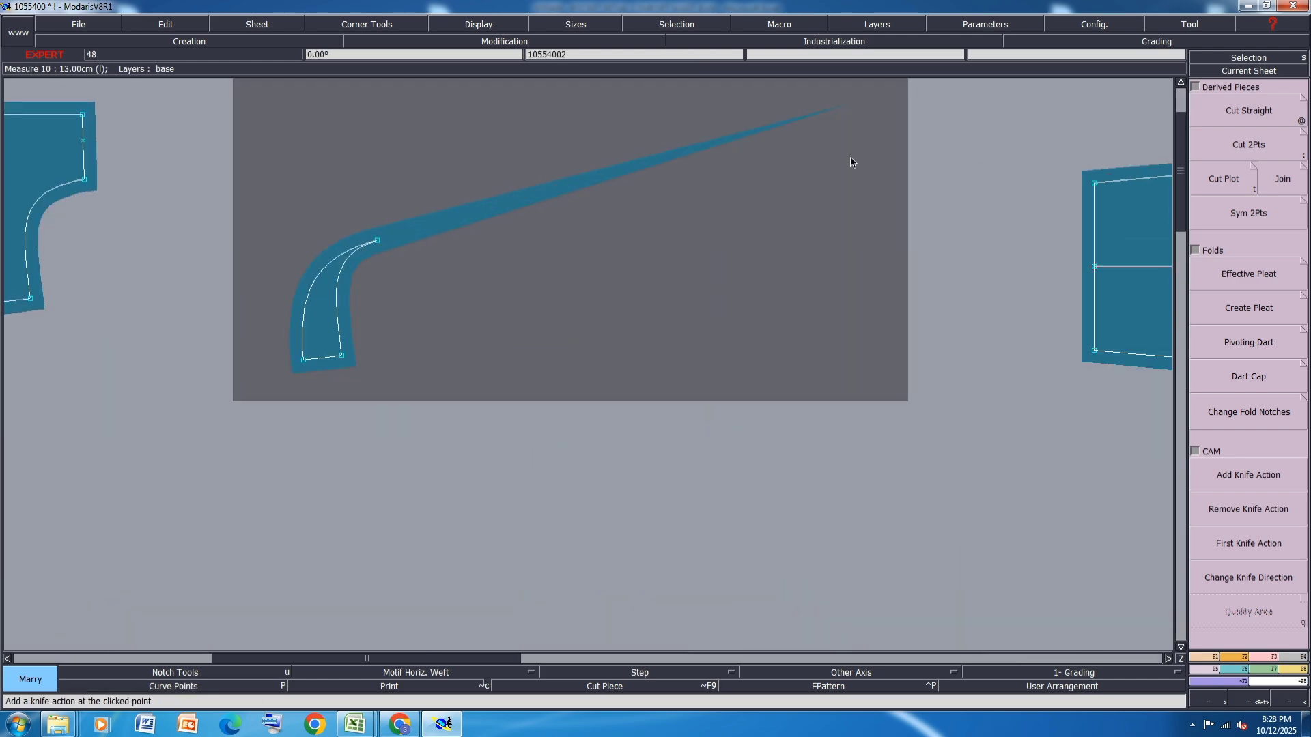
scroll(1275, 273, "up", 5)
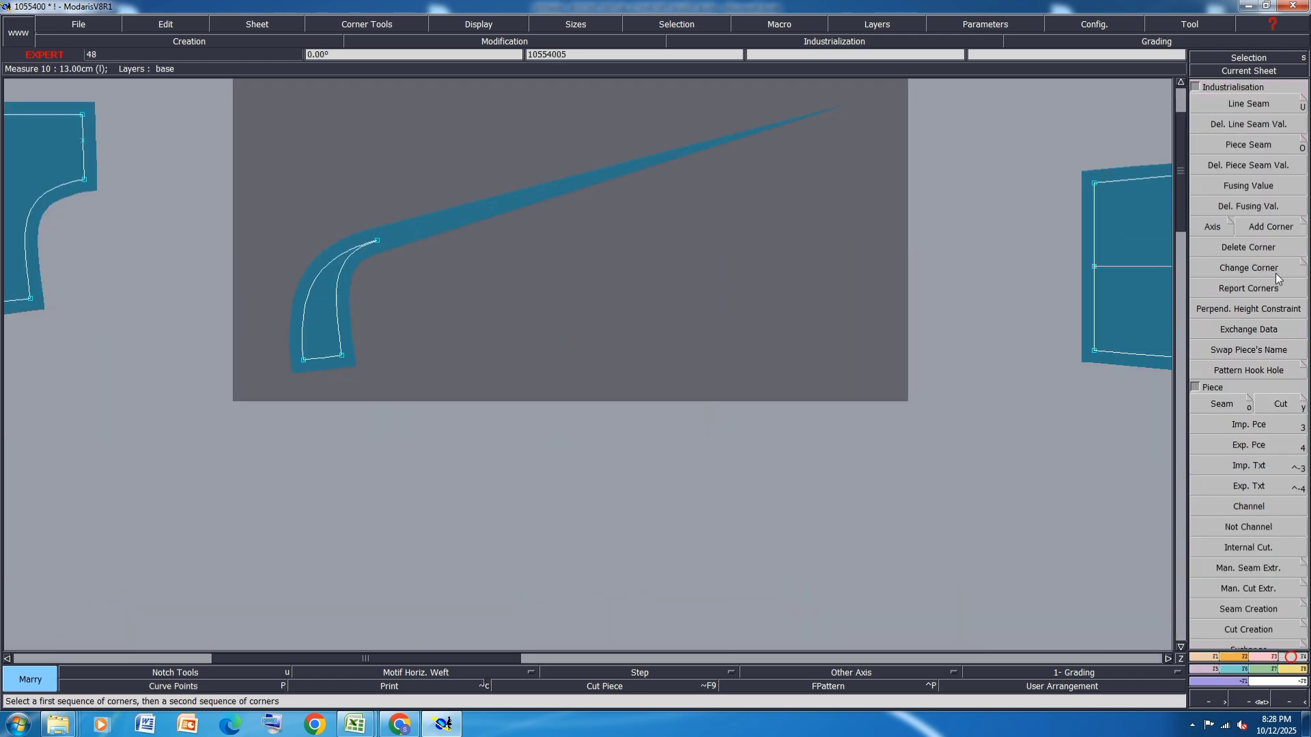
left_click(1270, 226)
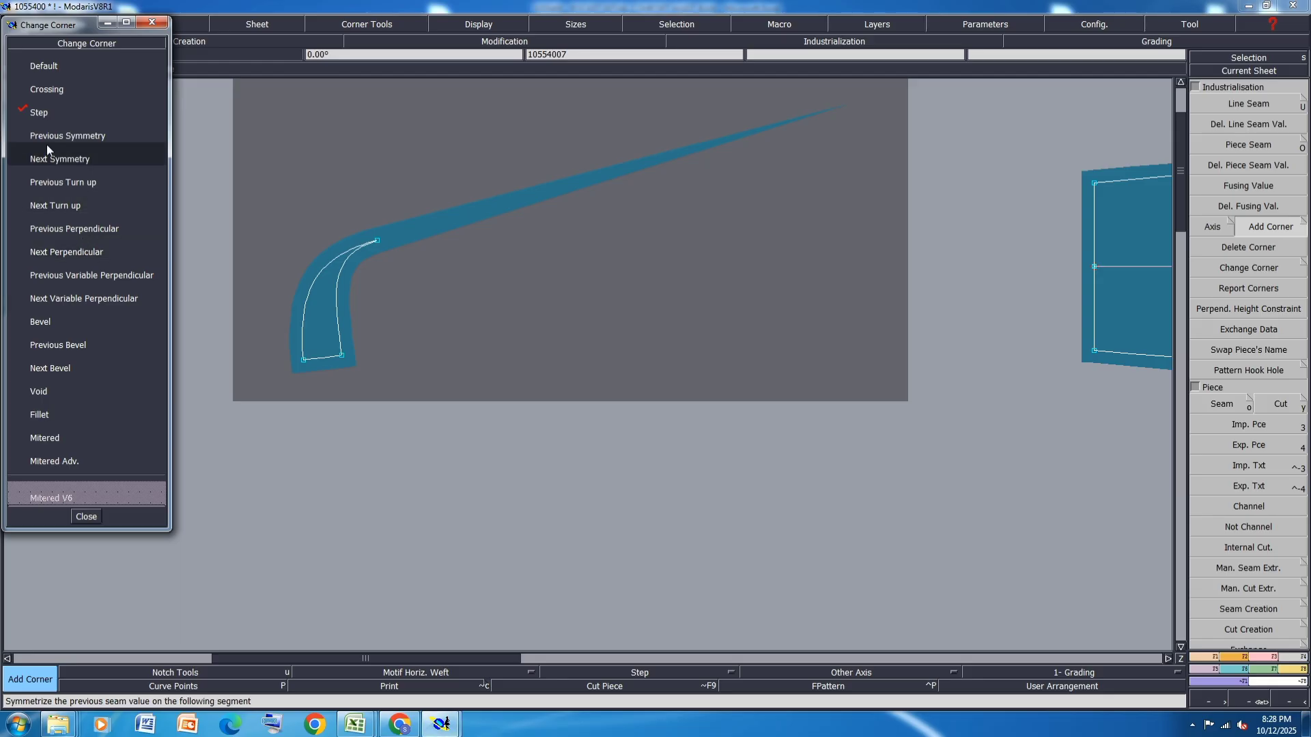
left_click(43, 388)
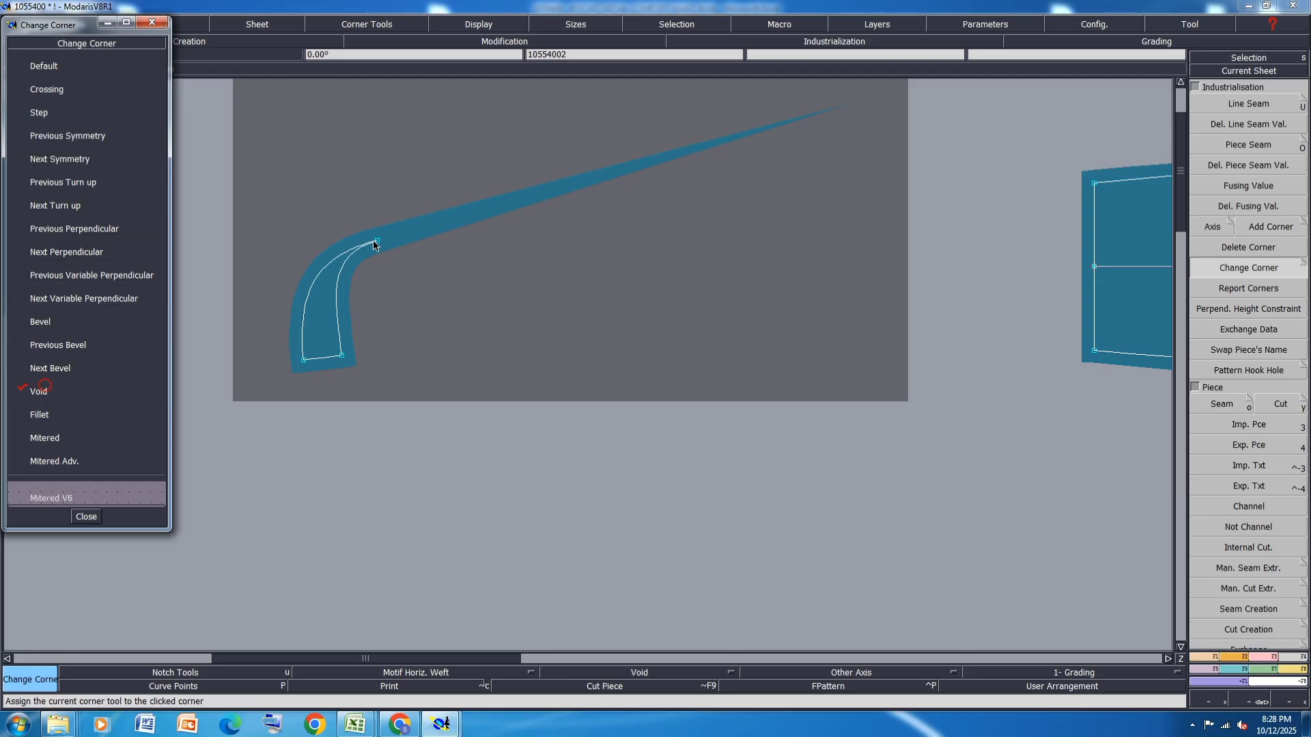
left_click(378, 243)
left_click(50, 368)
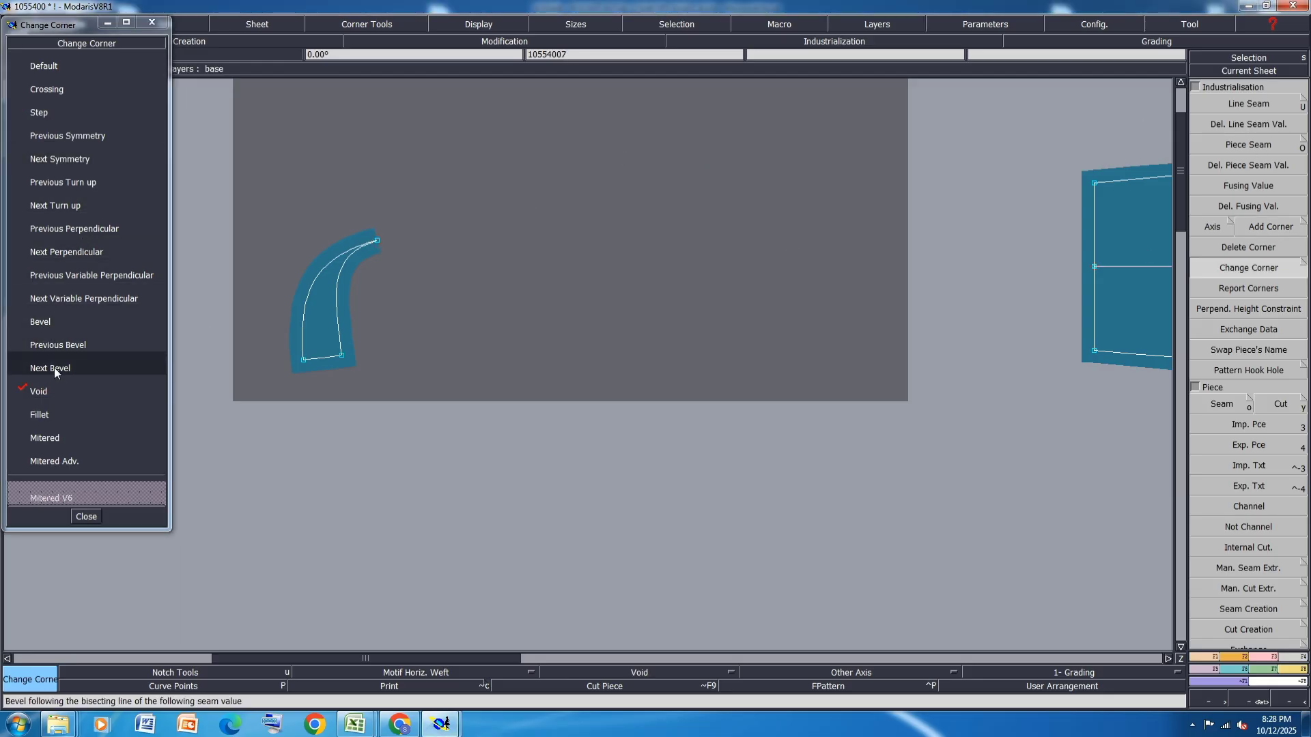
left_click(378, 243)
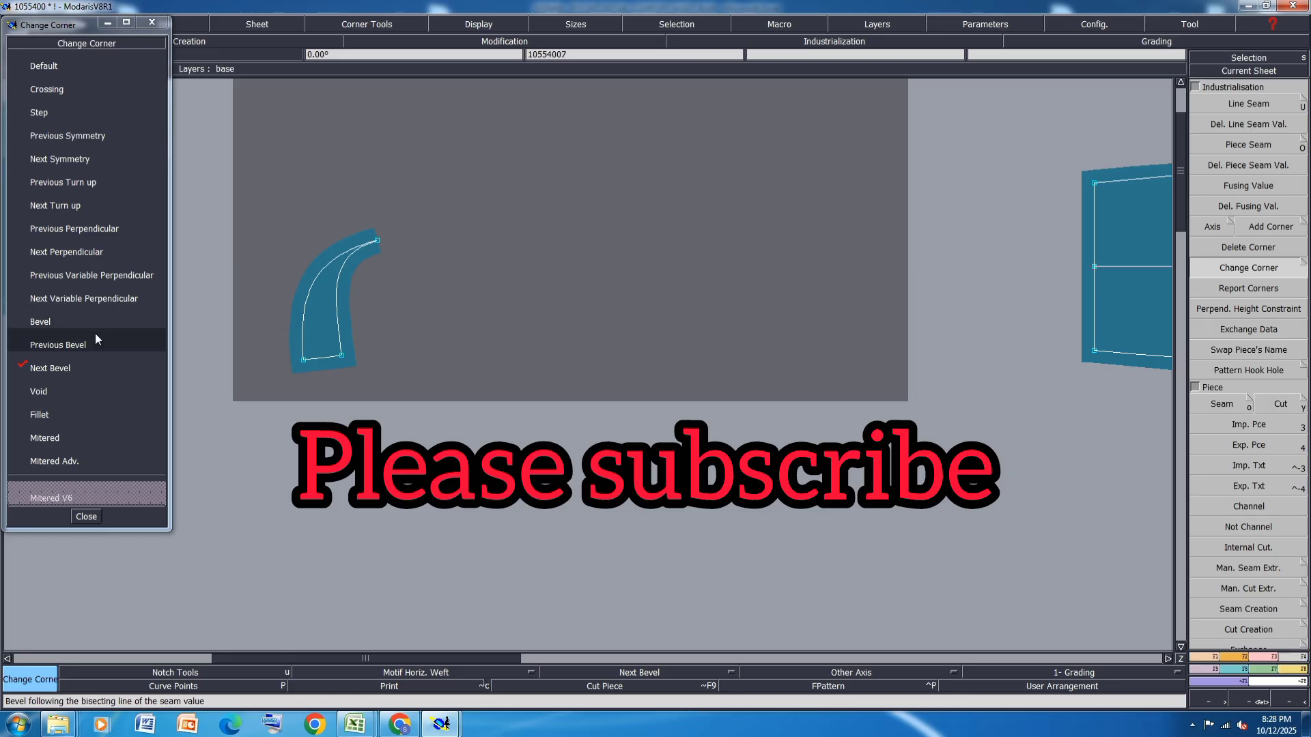
key("ctrl+z")
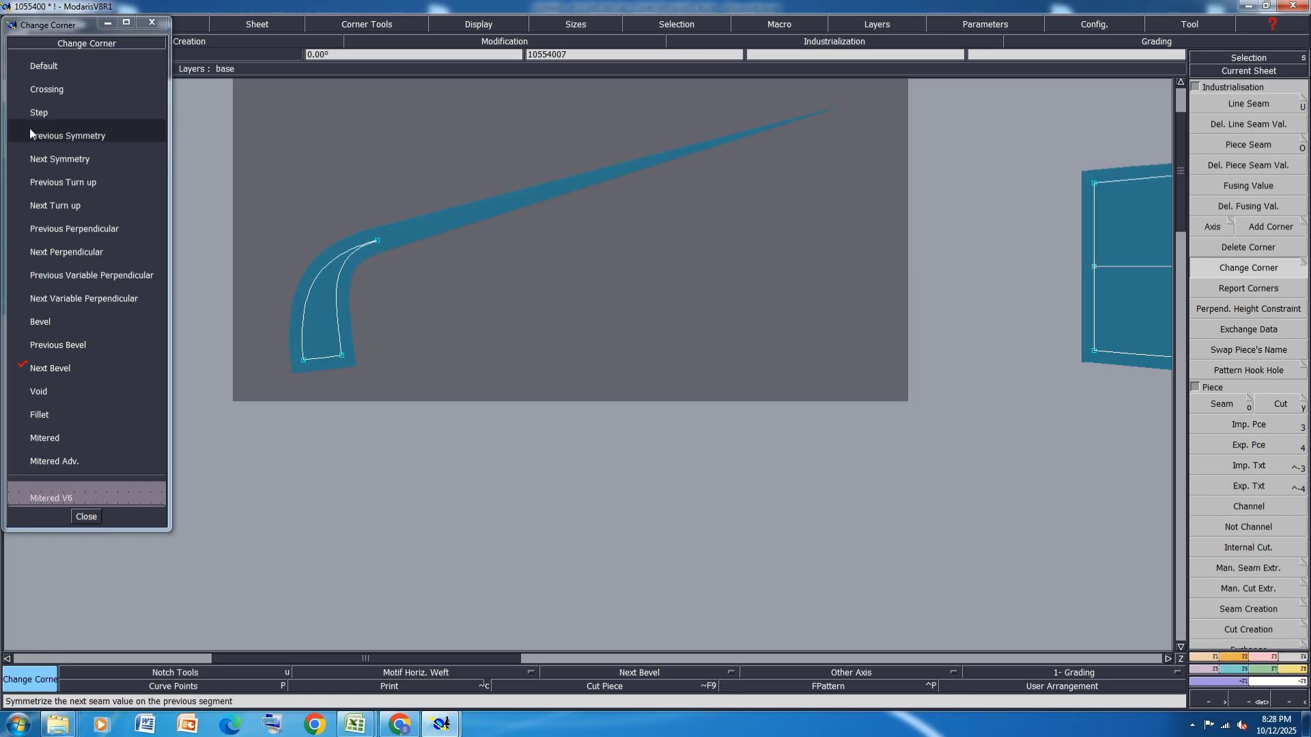
Try the Previous Symmetry, Next Symmetry, Previous Turn up and Bevel corner types on the pocket-opening piece's pointed tip.
left_click(42, 114)
left_click(54, 134)
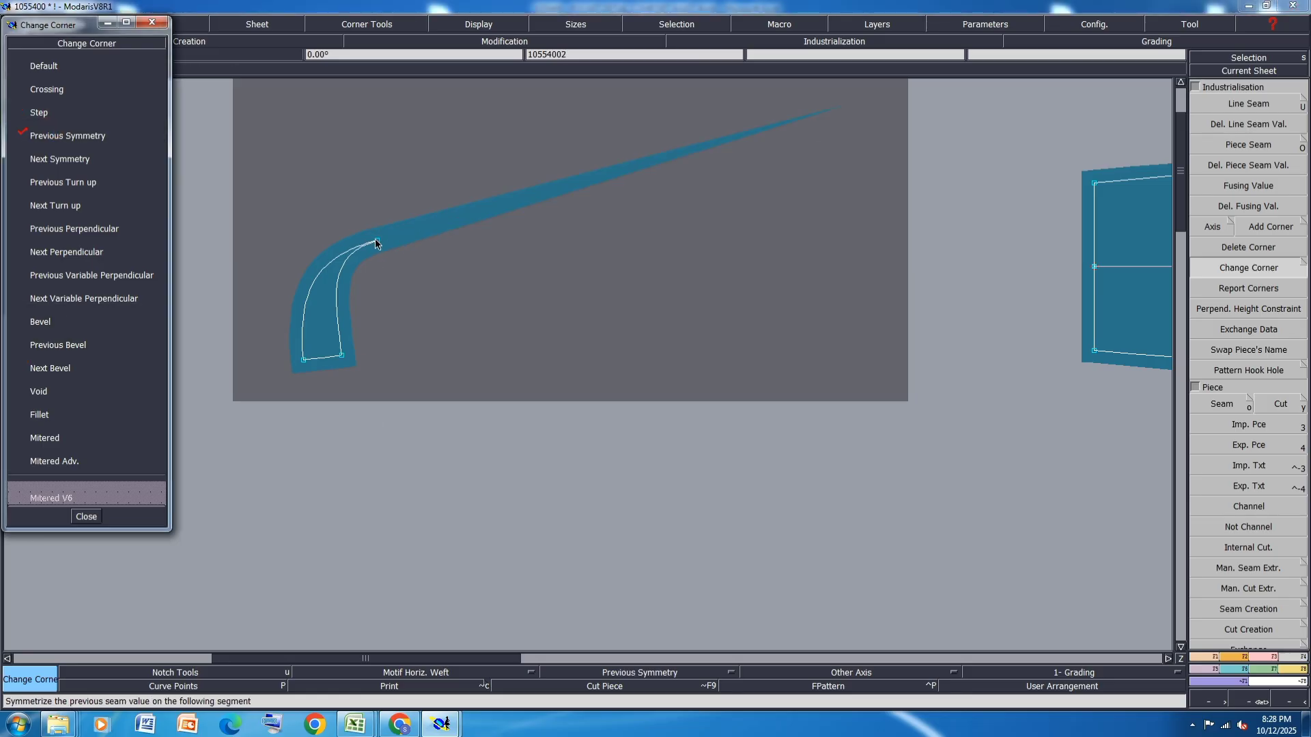
left_click(59, 159)
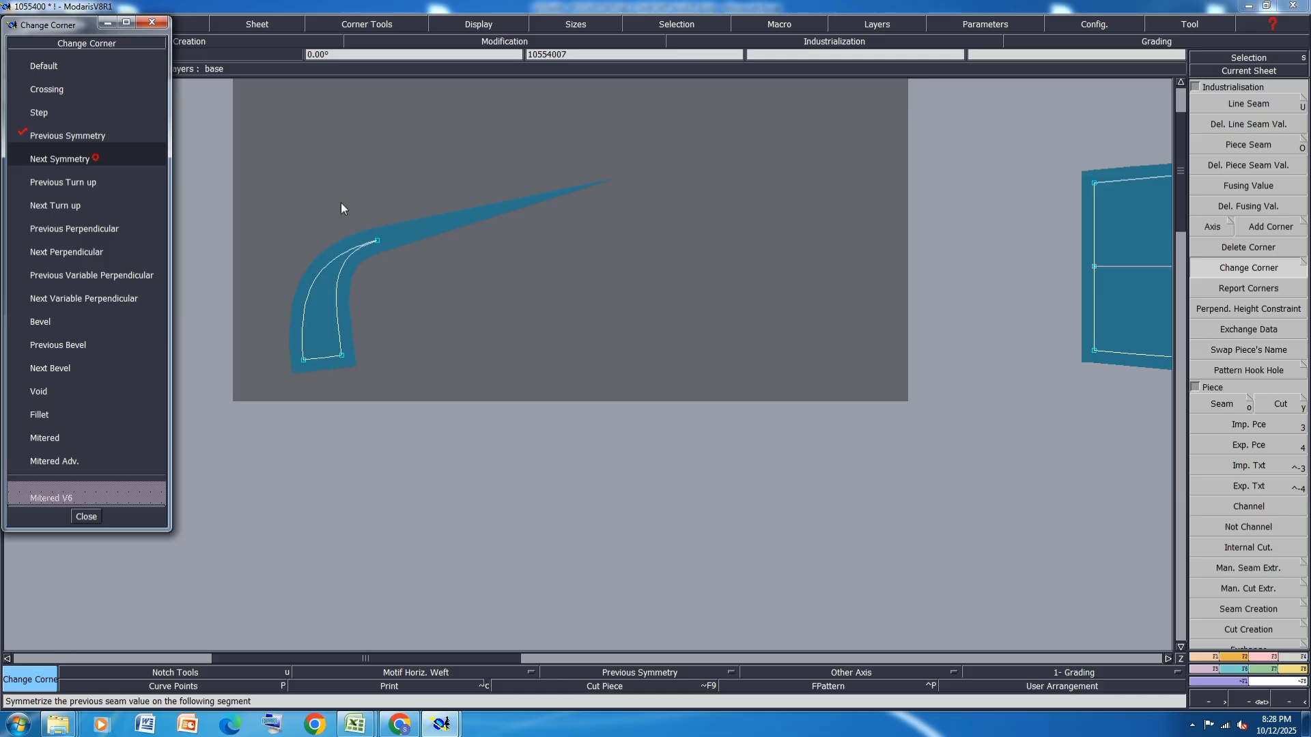
left_click(382, 243)
left_click(63, 181)
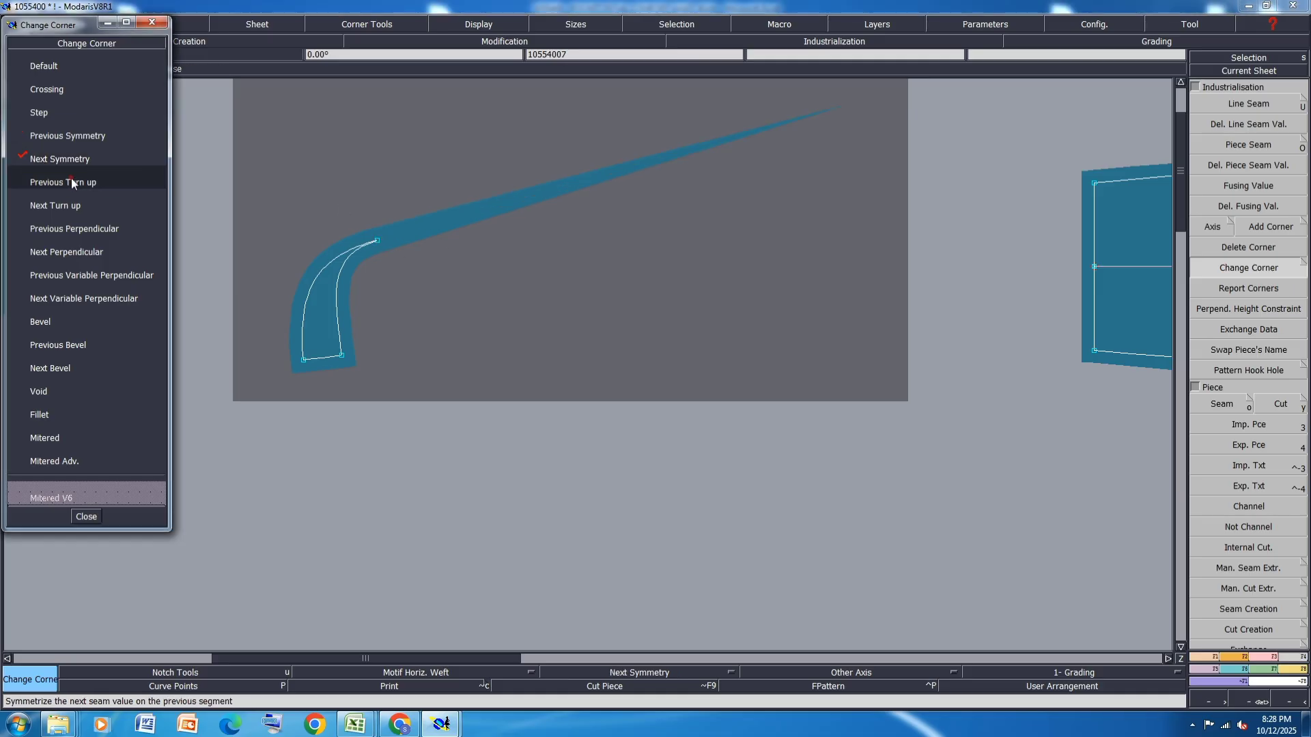
left_click(382, 242)
left_click(56, 318)
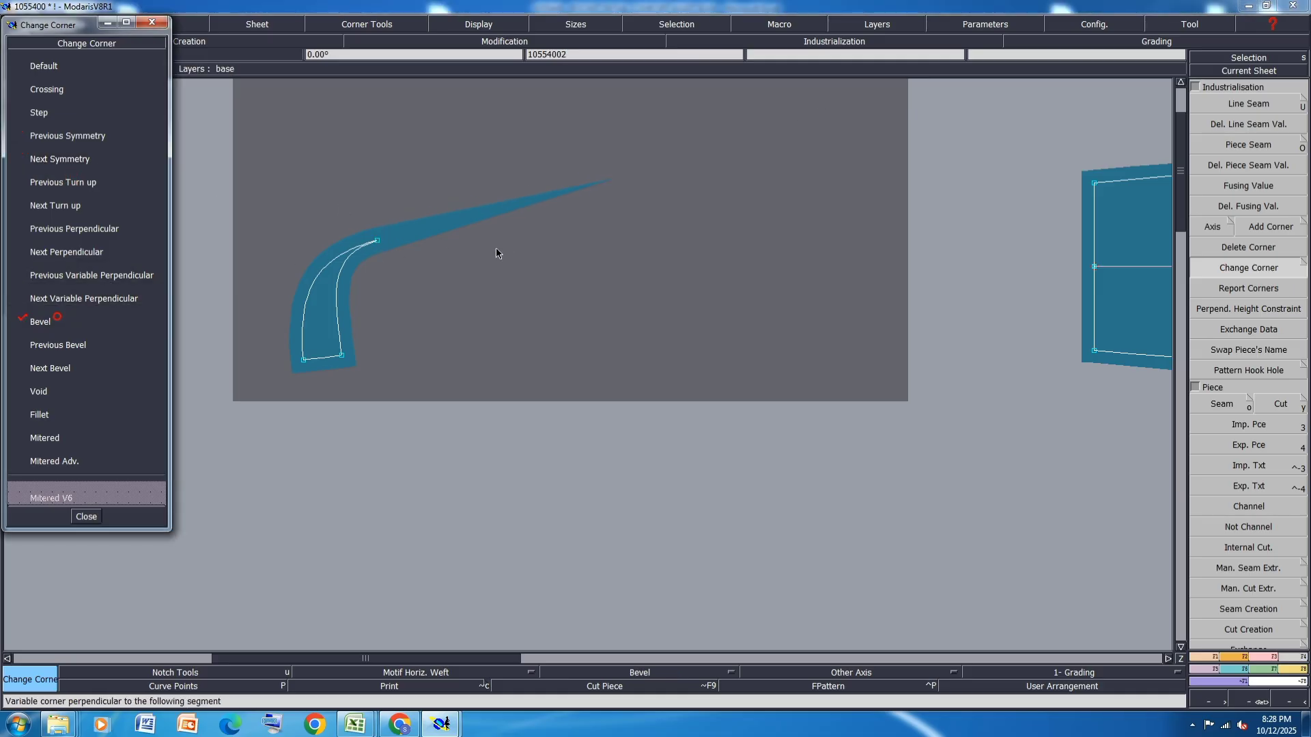
left_click(383, 243)
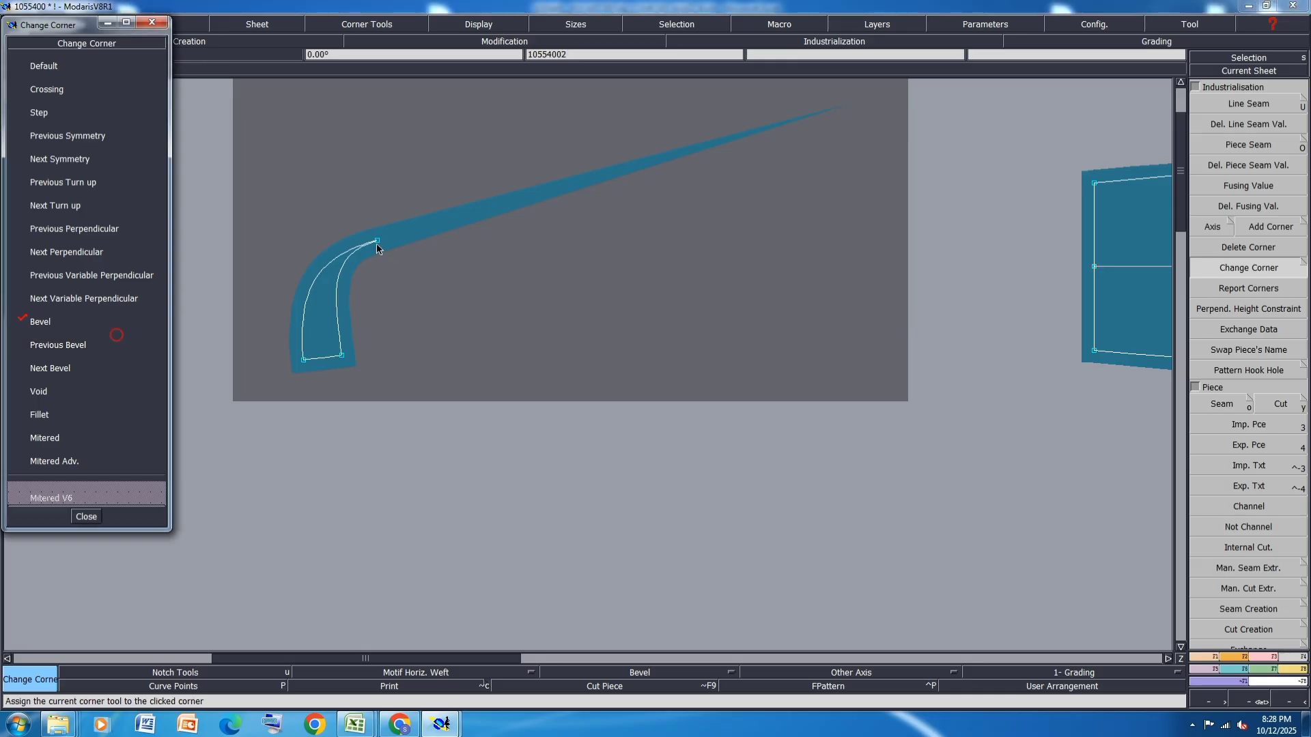
Apply a Previous Bevel corner to the pointed tip of the narrow pocket-opening piece and close the corner type list.
left_click(60, 345)
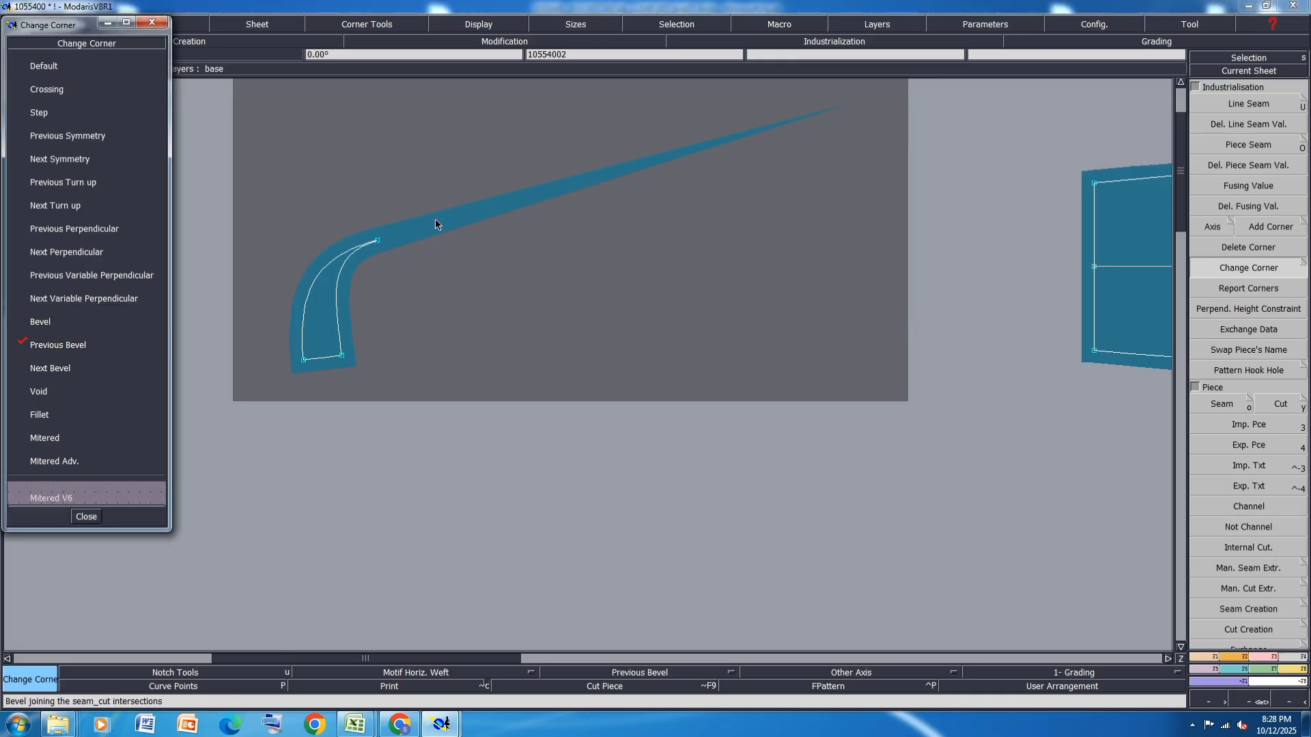
left_click(374, 243)
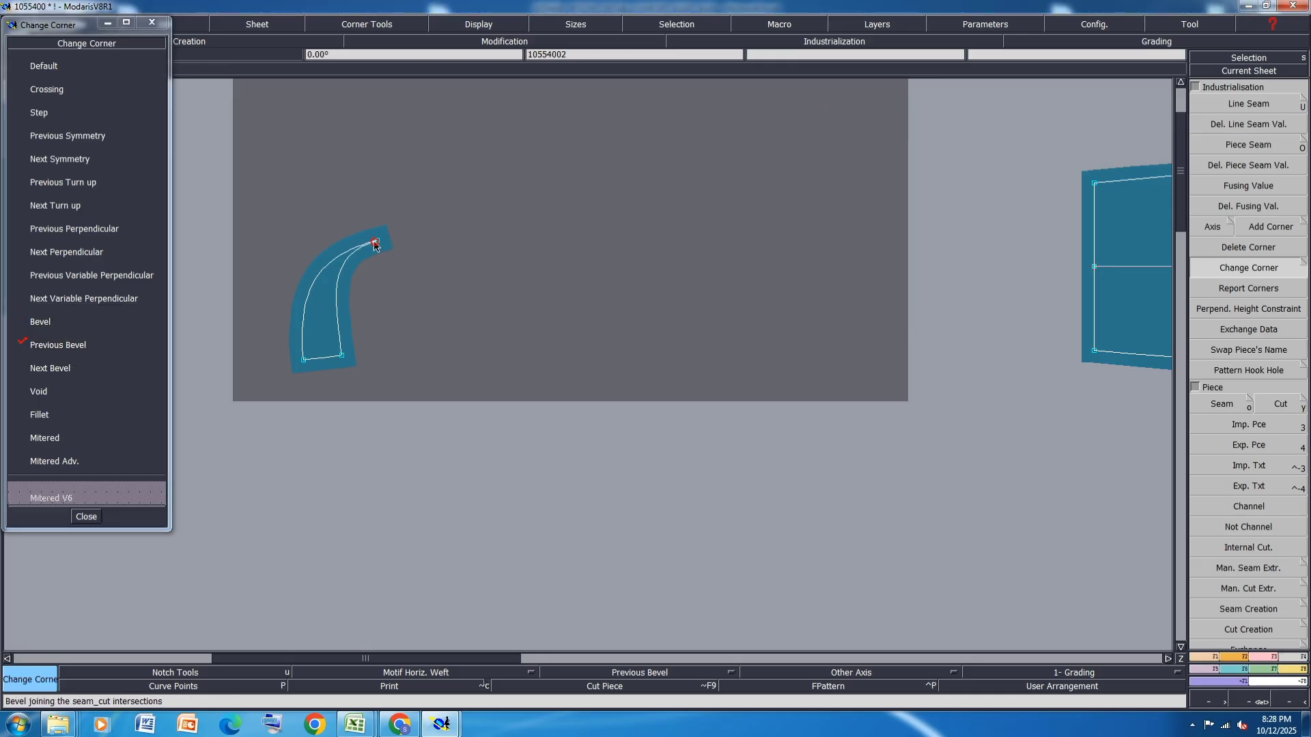
left_click(86, 516)
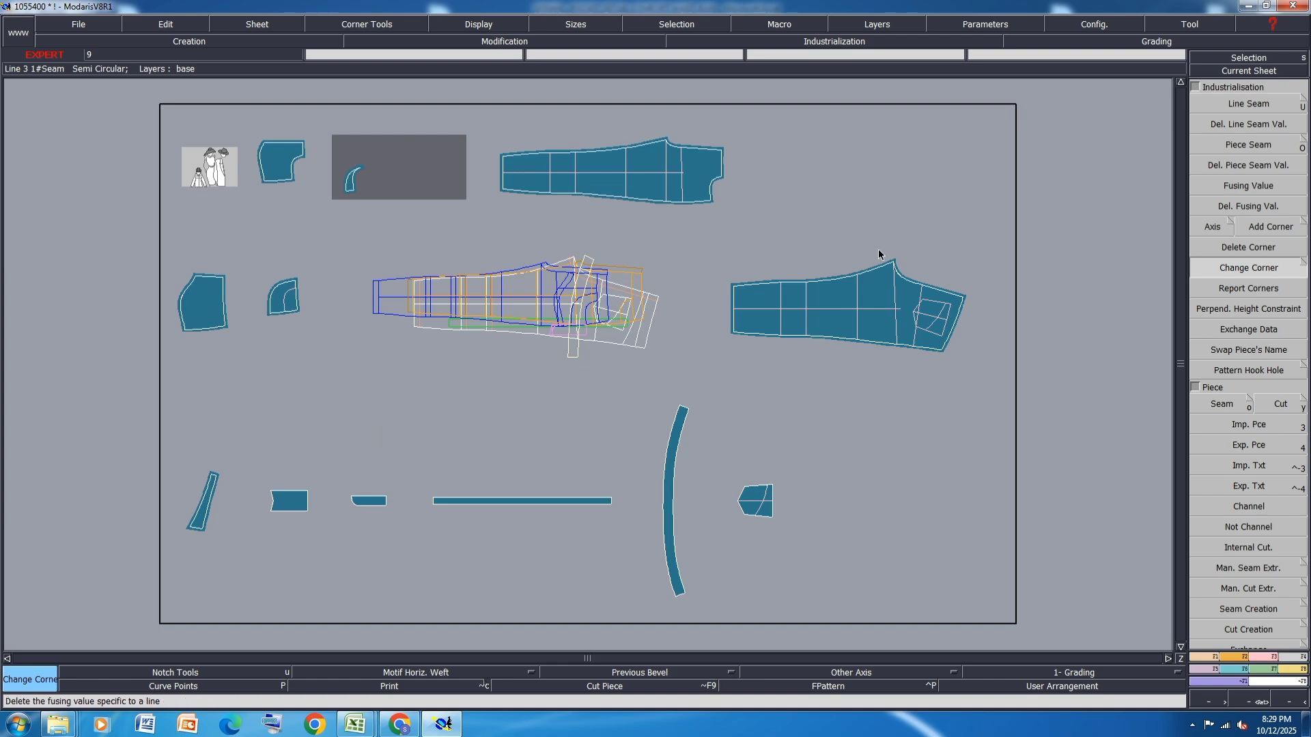
Apply line seam allowances around the small rectangular piece with the indented edge.
left_click_drag(245, 546, 339, 458)
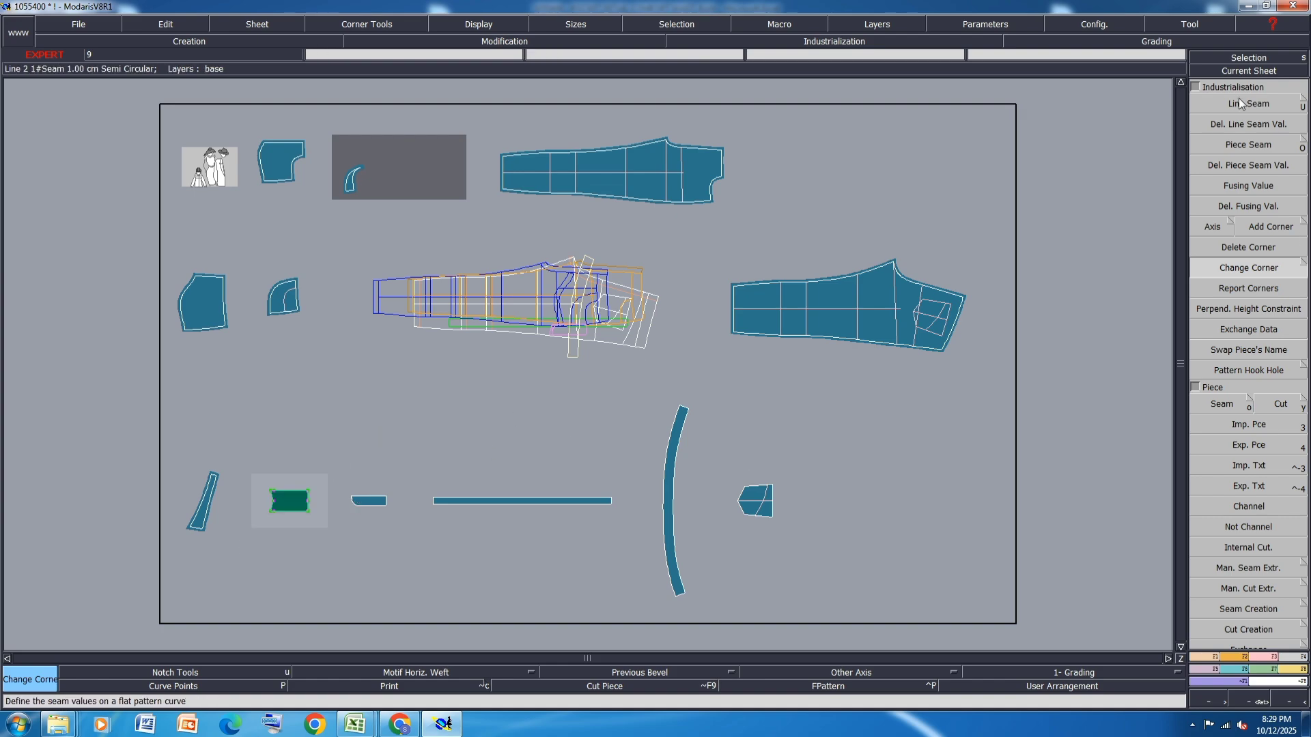
key("u")
left_click(290, 490)
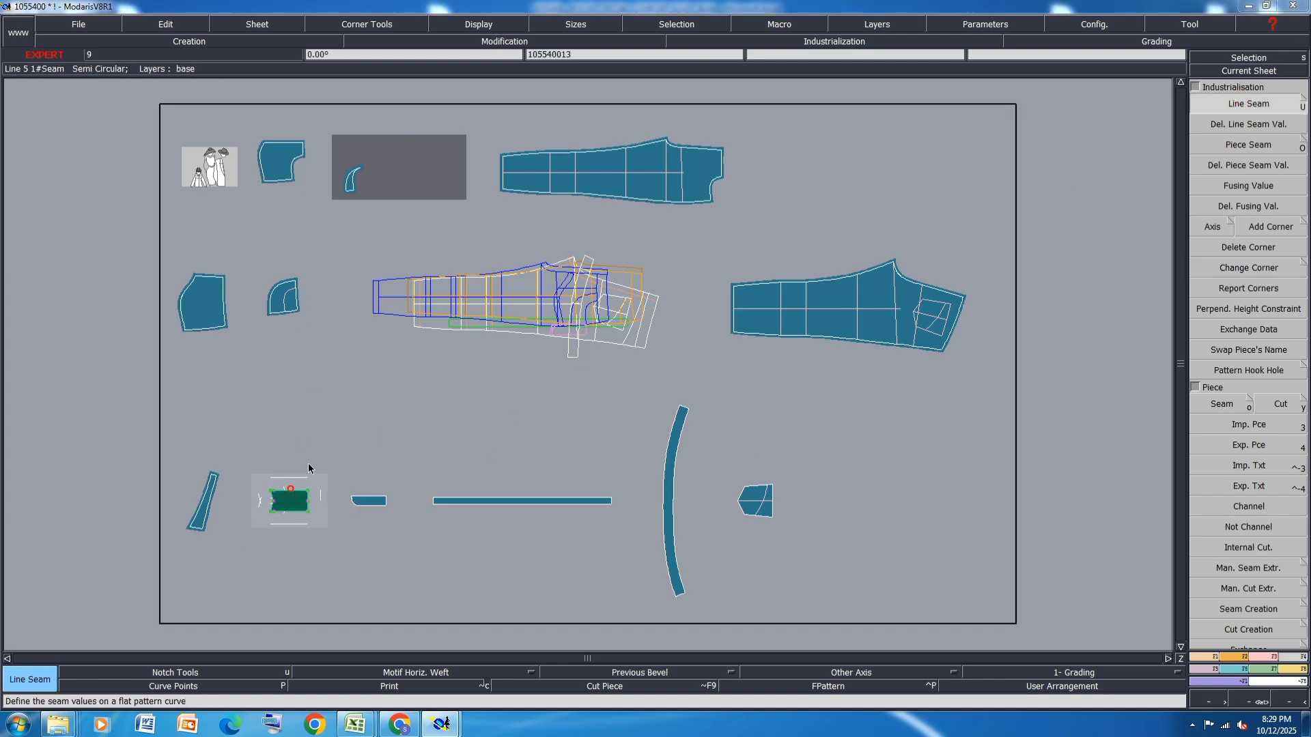
key("Return")
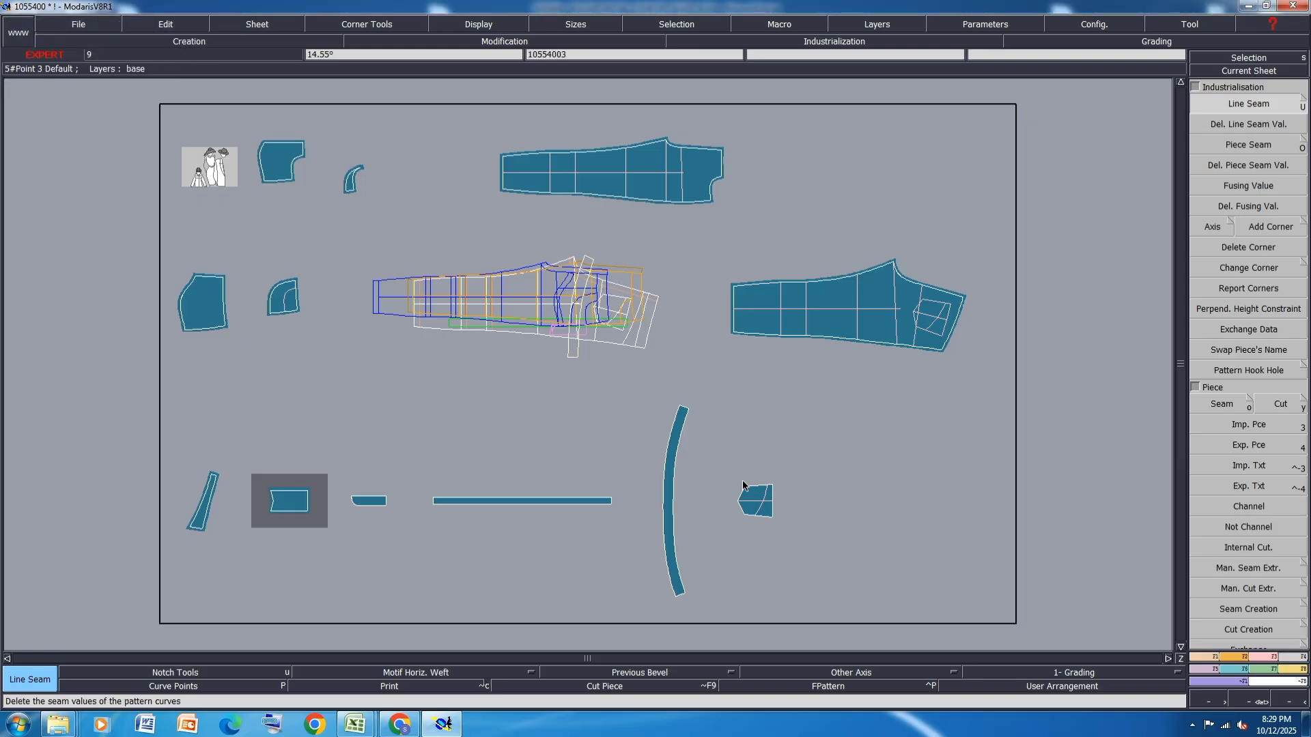
Draw straight lines across the curved waistband piece, one near its lower end and one joining its two middle points.
scroll(678, 593, "up", 3)
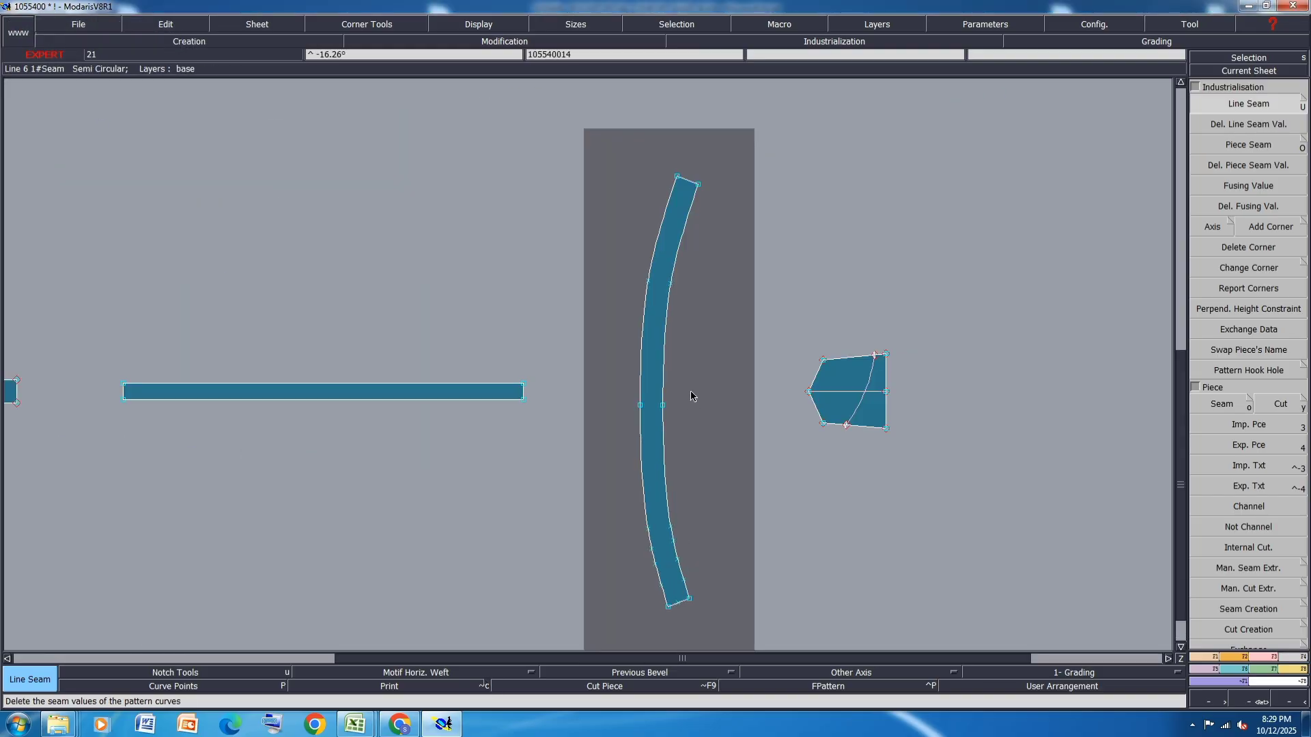
key("l")
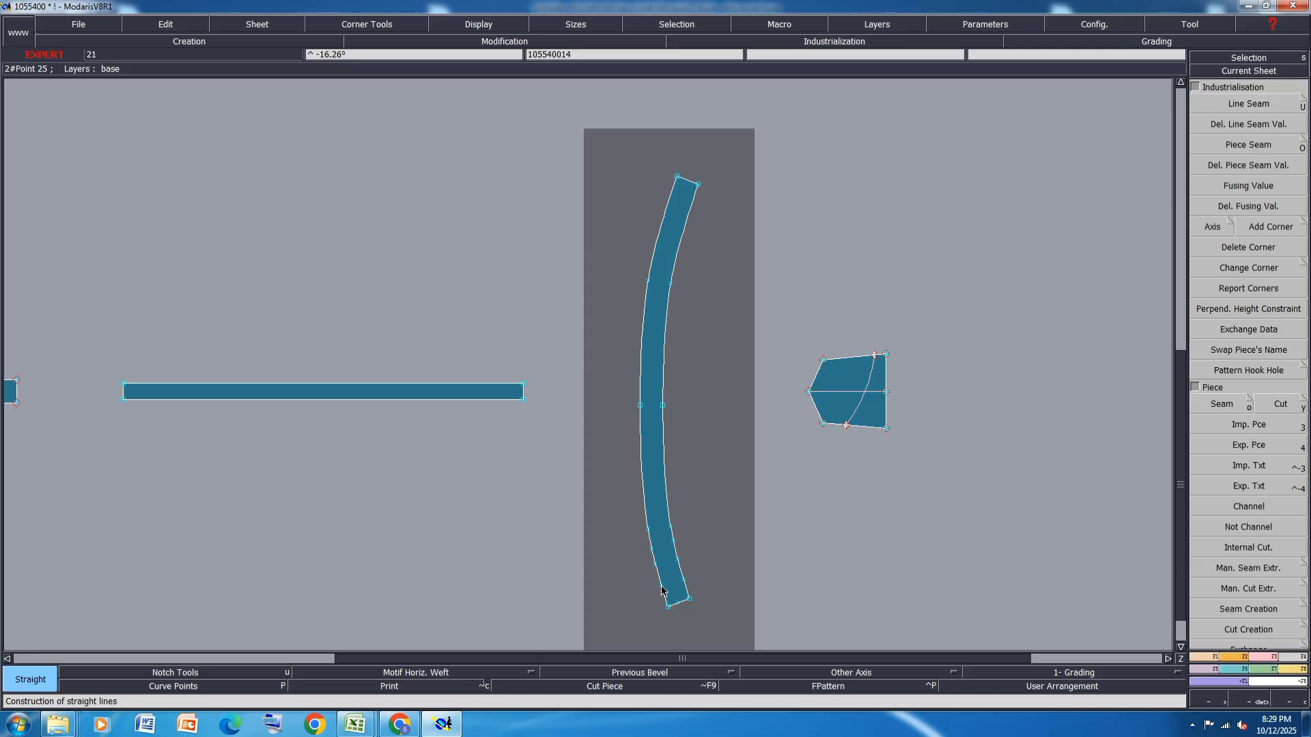
left_click(661, 586)
left_click(684, 579)
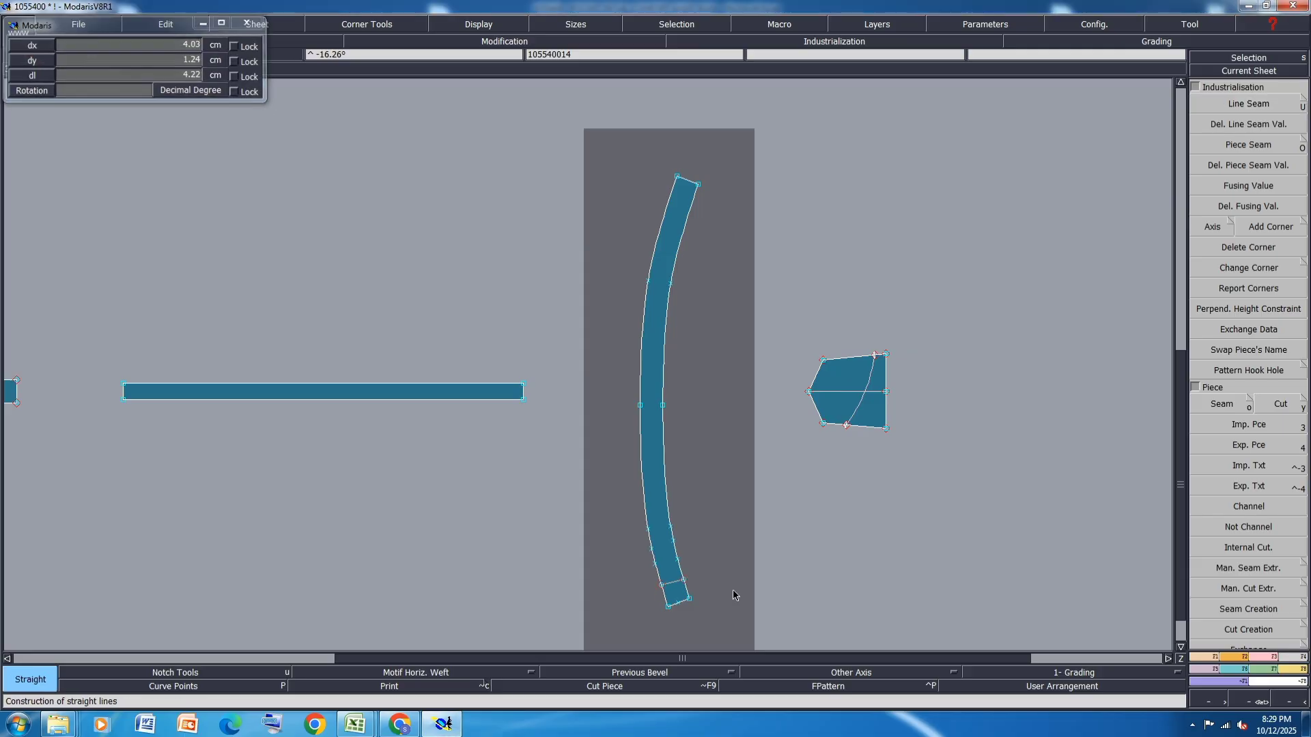
scroll(673, 606, "up", 2)
scroll(759, 529, "down", 1)
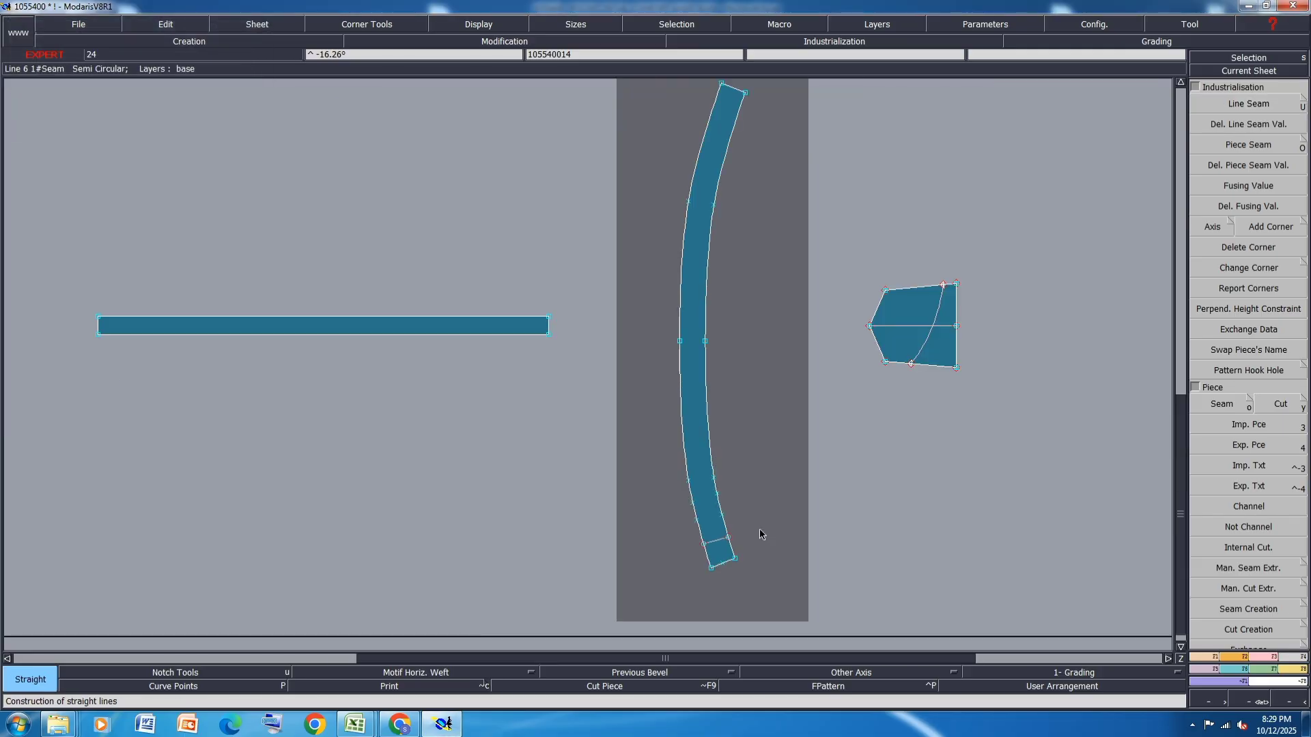
scroll(760, 530, "down", 1)
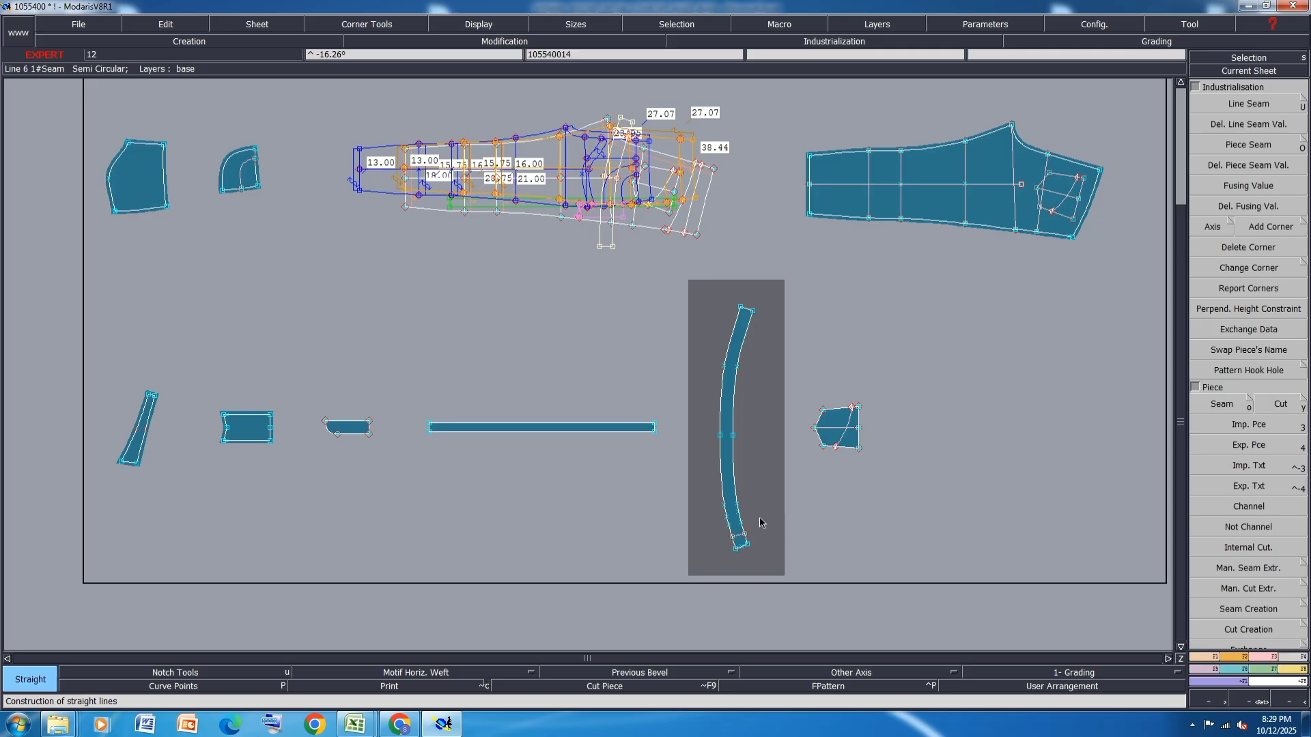
scroll(734, 438, "up", 1)
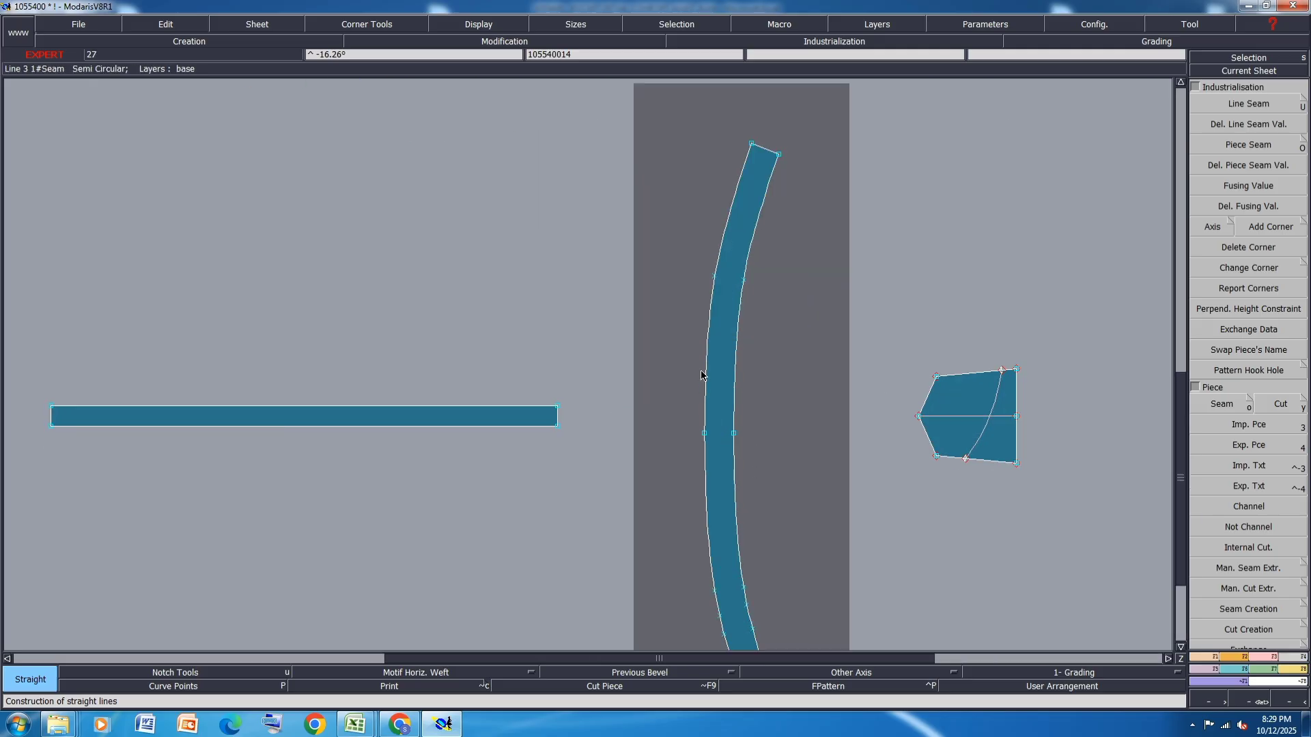
scroll(698, 360, "down", 1)
scroll(696, 372, "up", 1)
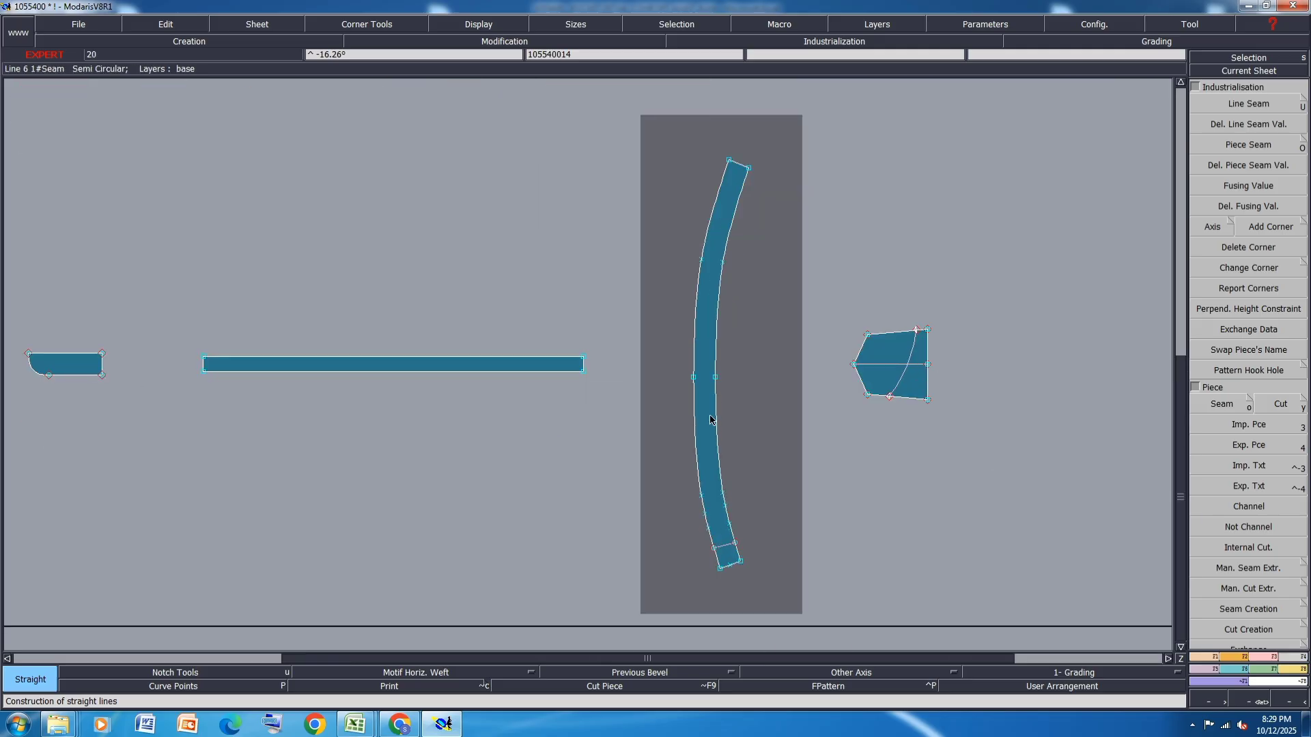
left_click(693, 378)
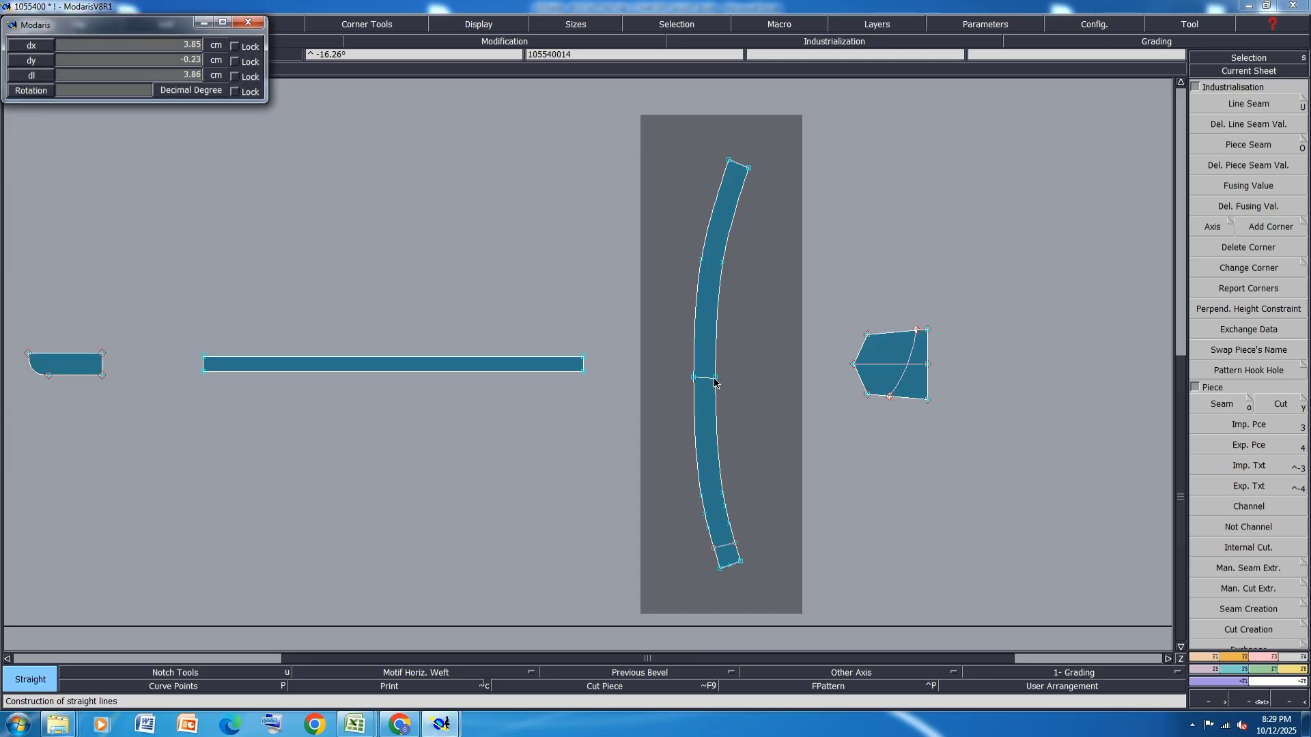
left_click(715, 377)
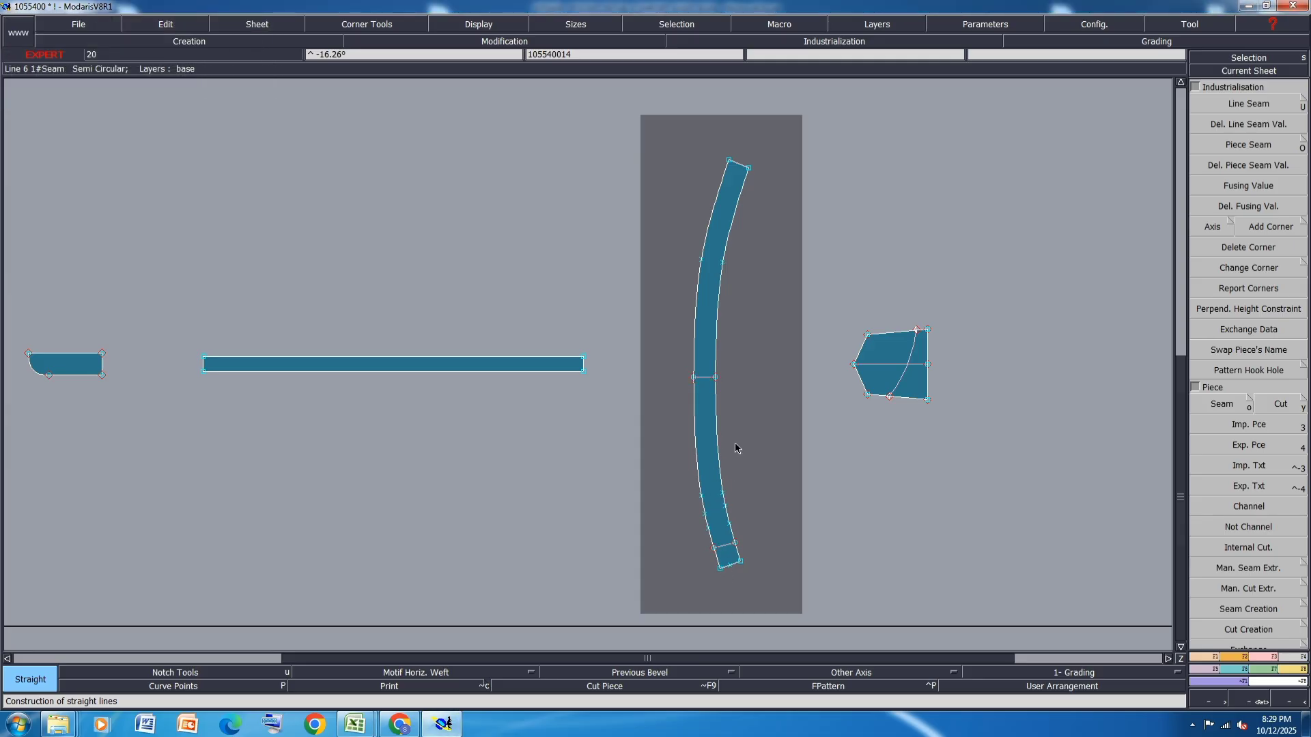
Divorce the waistband outline from the married base pattern and erase the existing curved waistband piece.
scroll(734, 447, "down", 1)
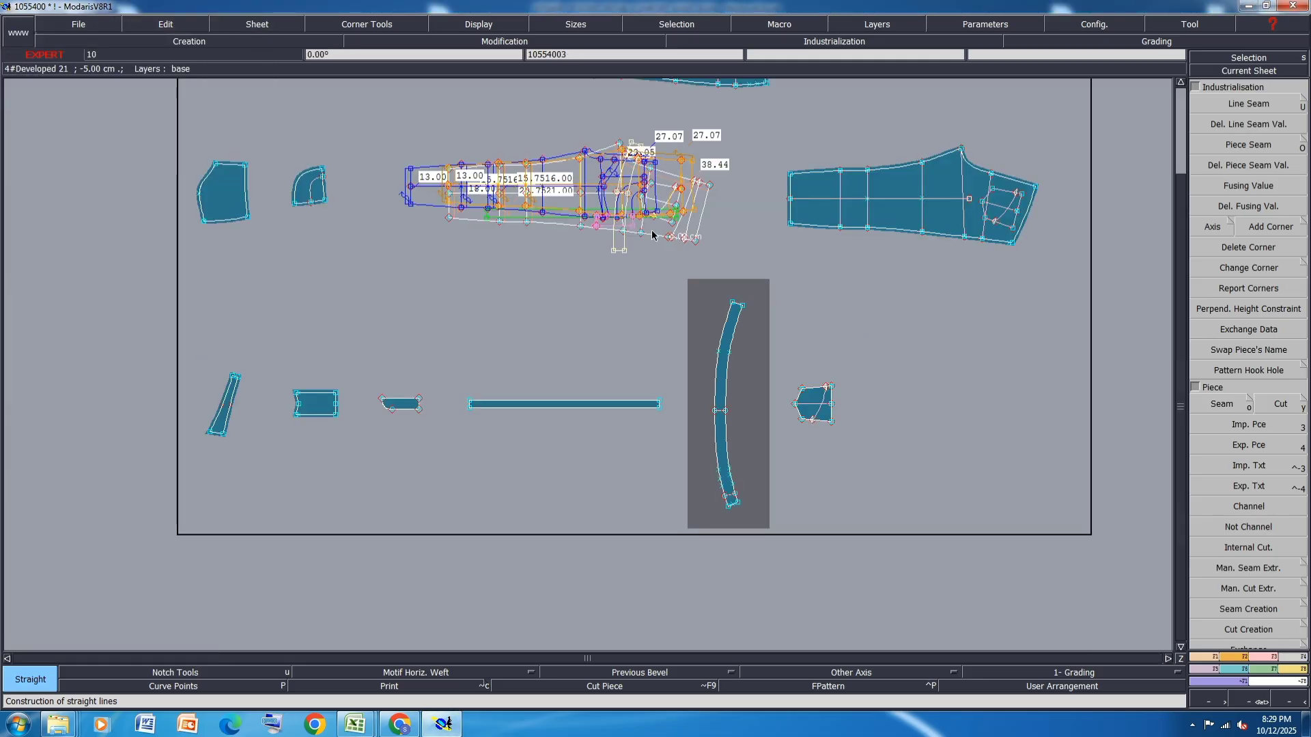
key("d")
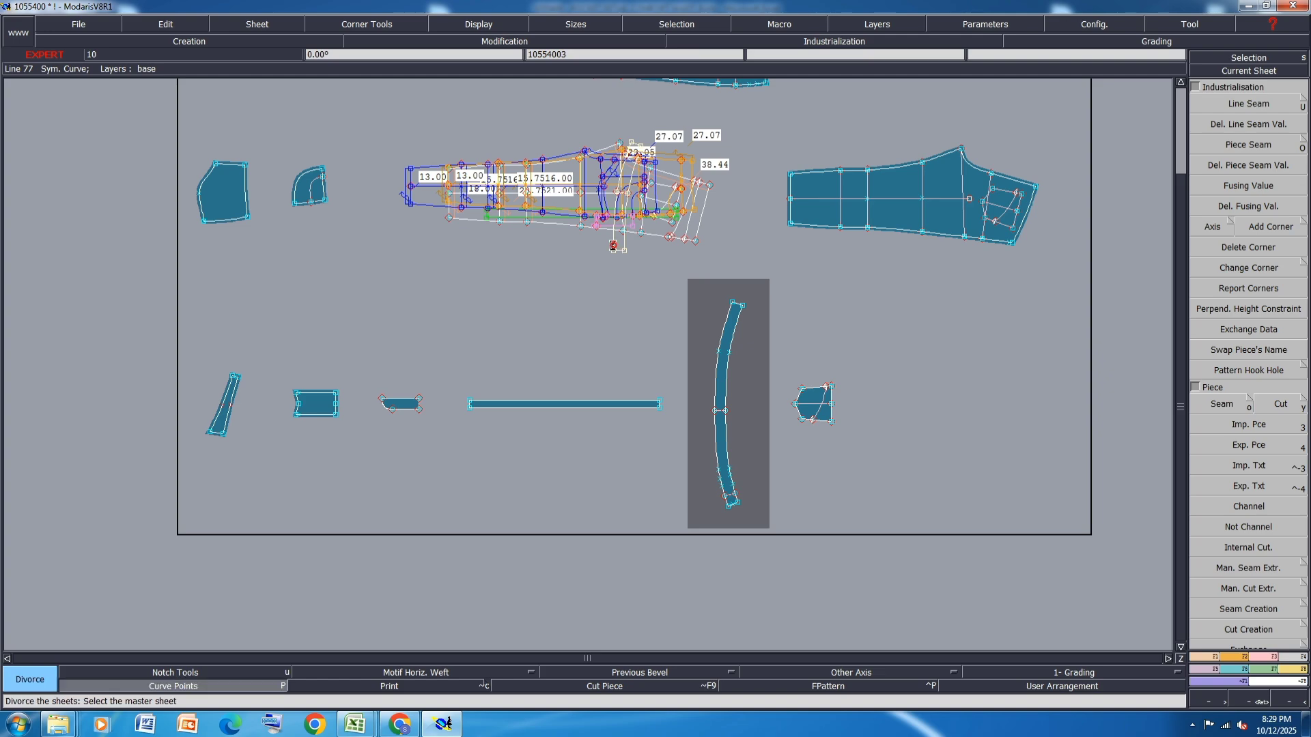
left_click(613, 246)
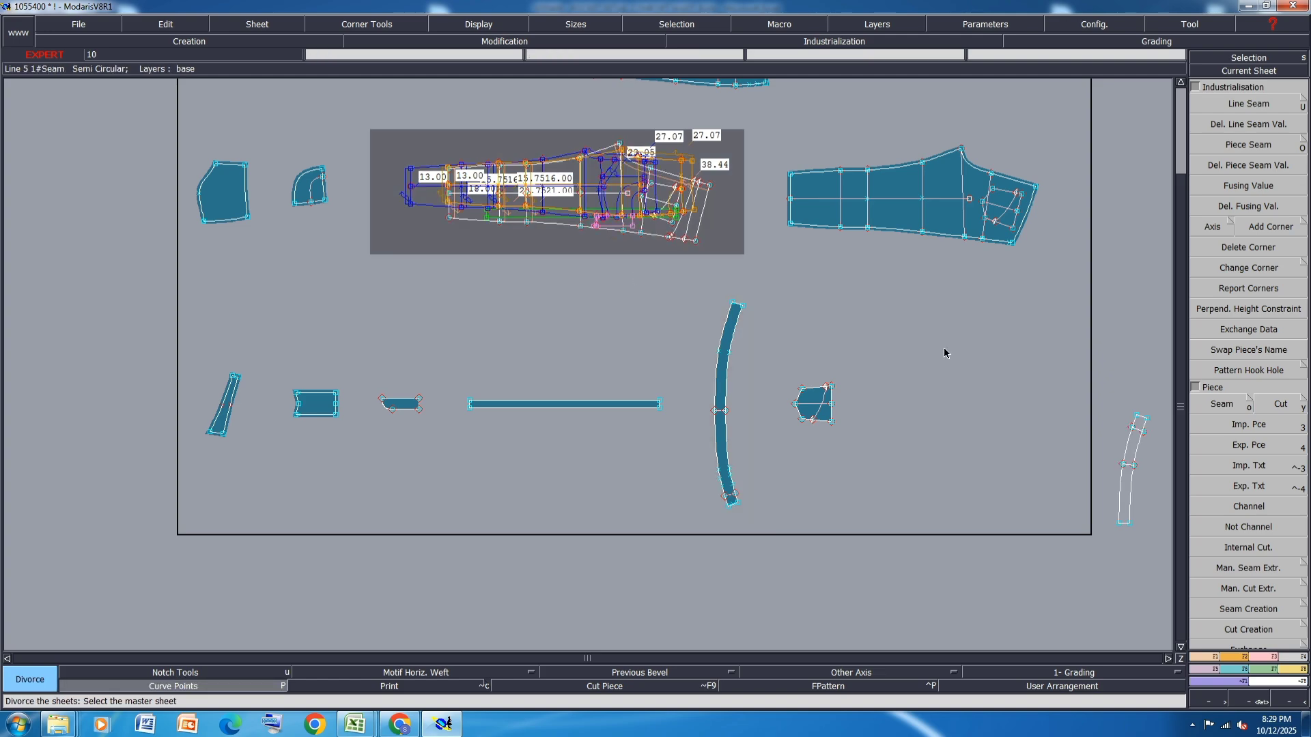
key("Delete")
left_click(721, 450)
key("Delete")
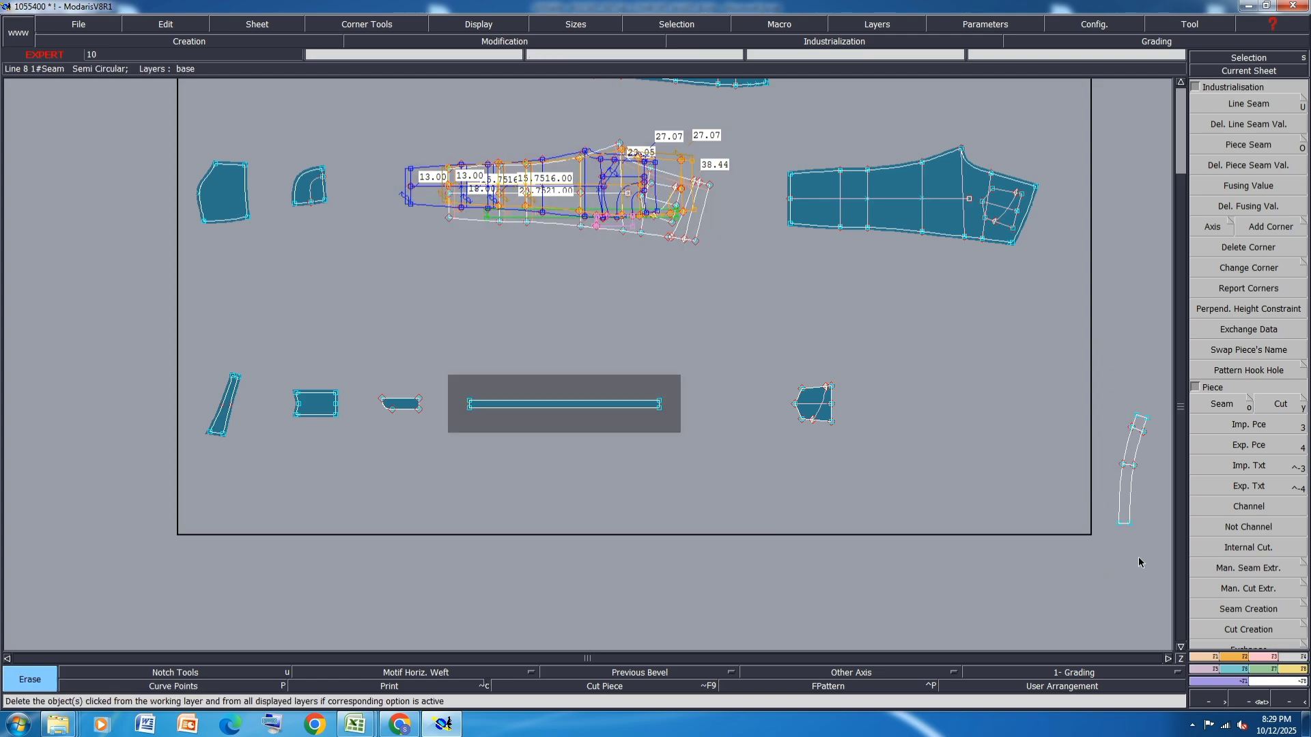
Create a symmetry axis across the lower end of the waistband outline and mirror its long edges and cross lines over it.
scroll(1126, 532, "up", 3)
scroll(774, 393, "down", 2)
scroll(921, 448, "up", 1)
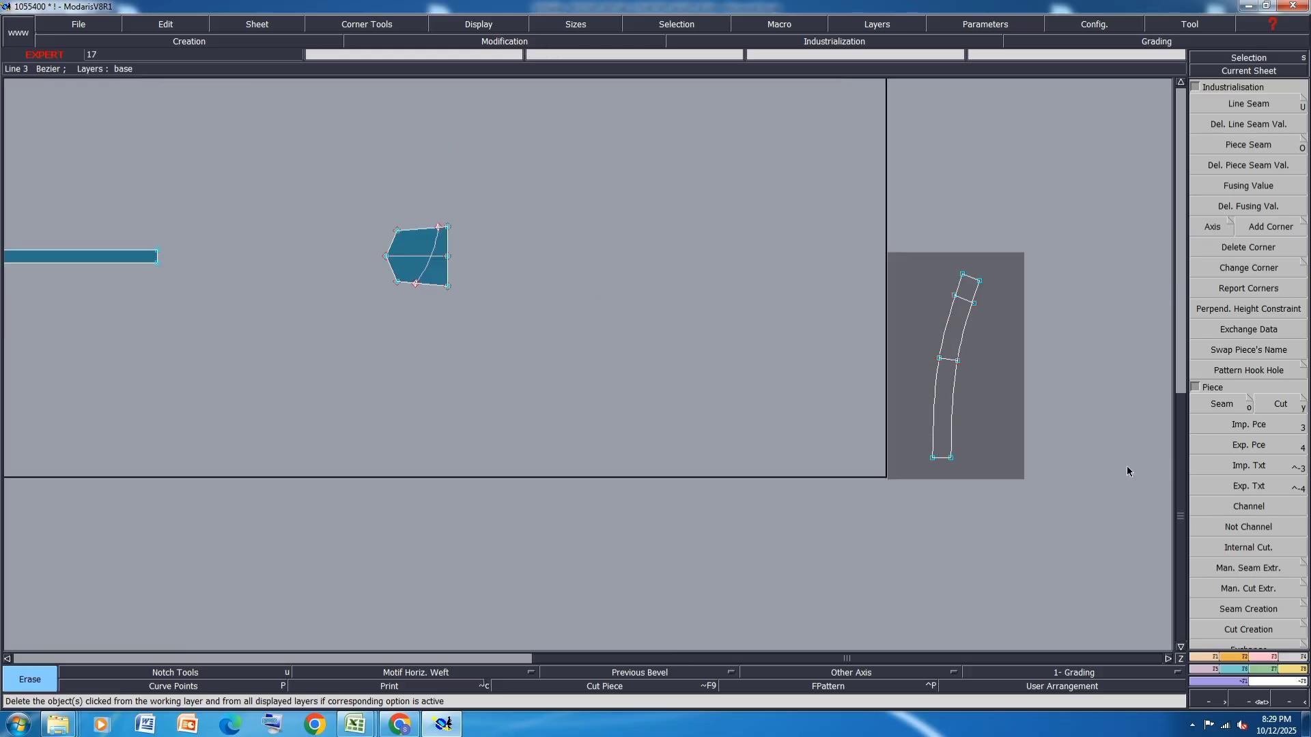
left_click(1214, 657)
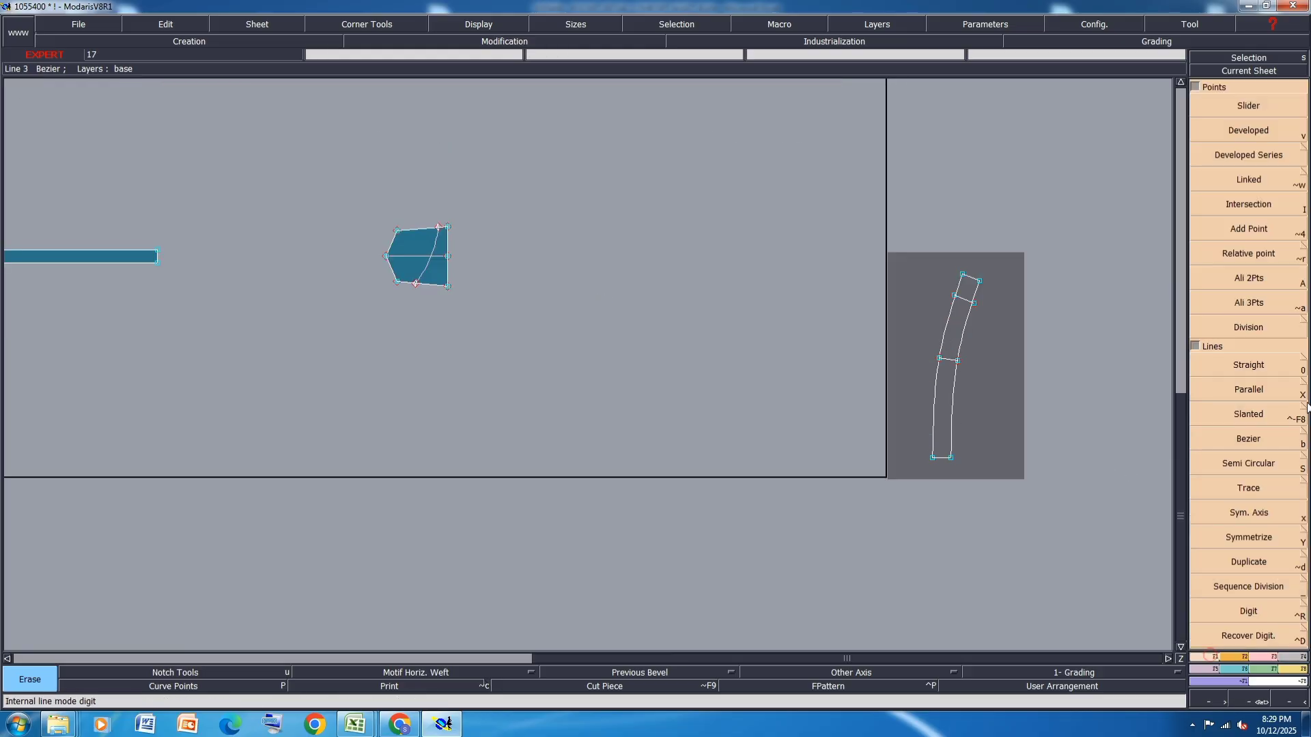
left_click(1259, 511)
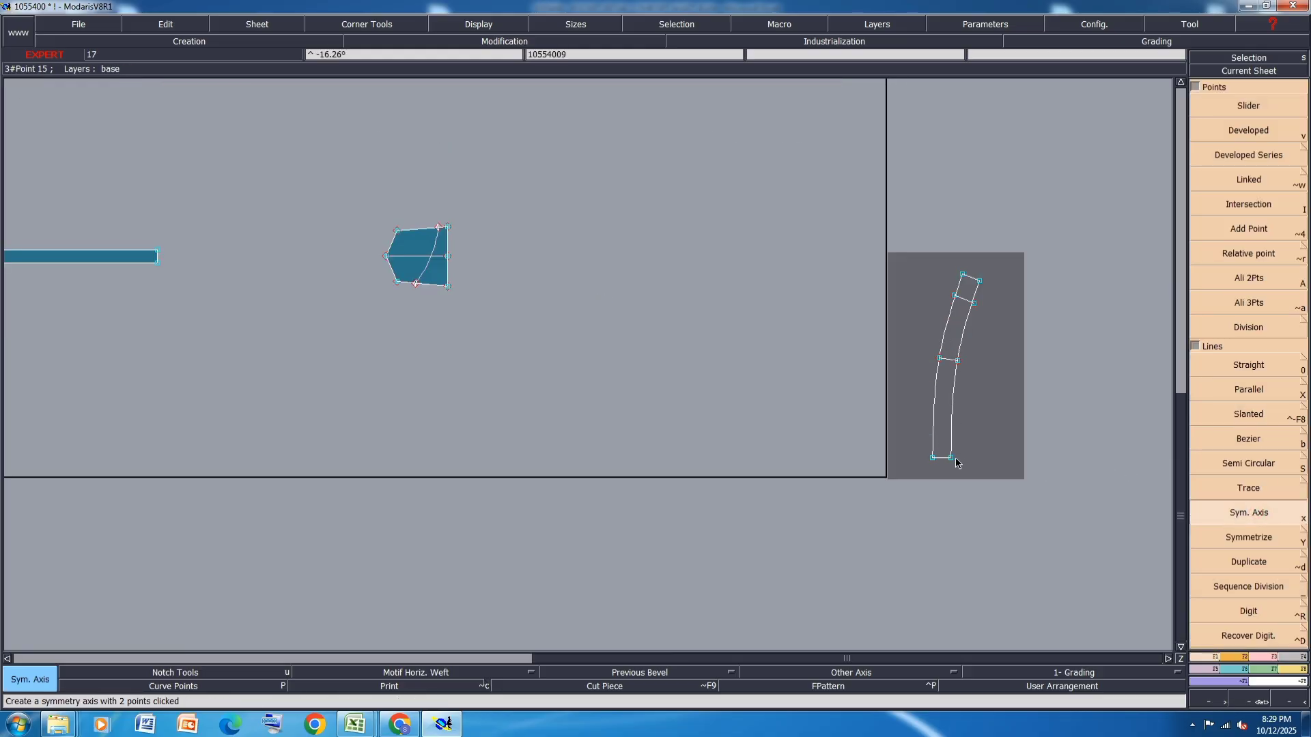
left_click(934, 459)
left_click(1237, 536)
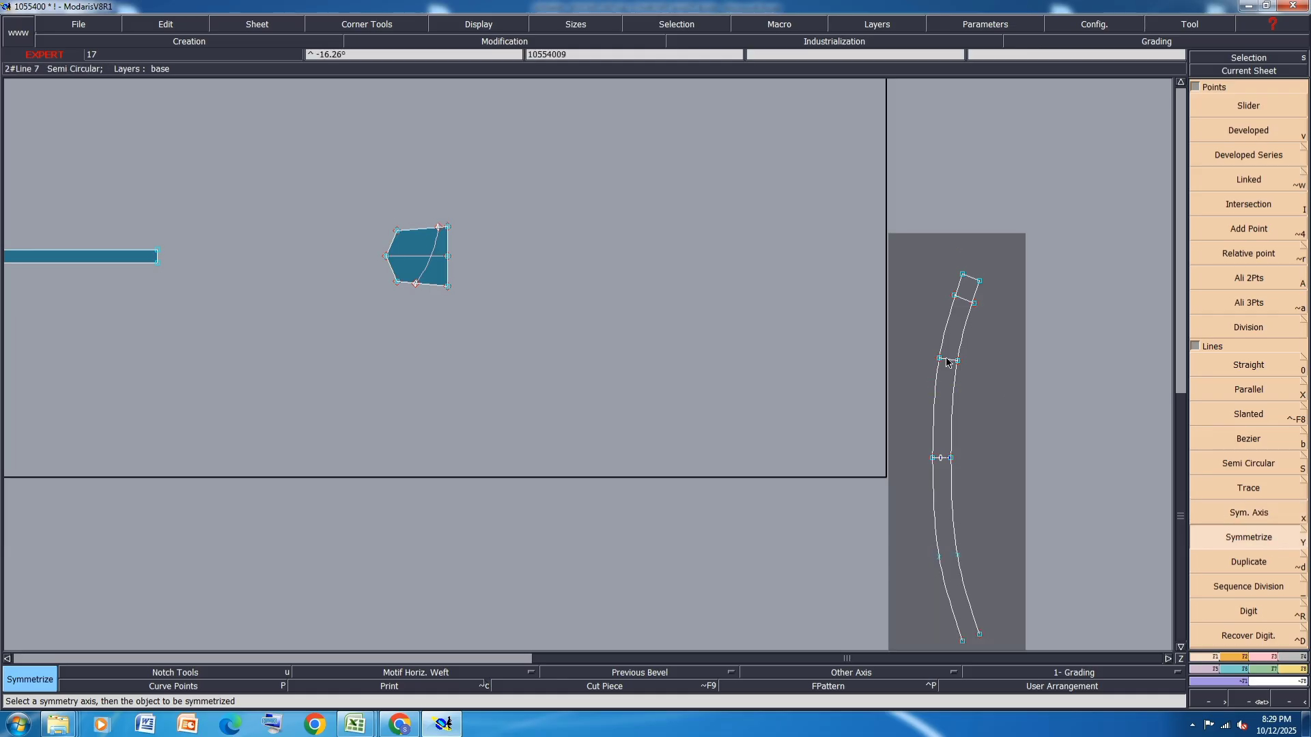
left_click(962, 300)
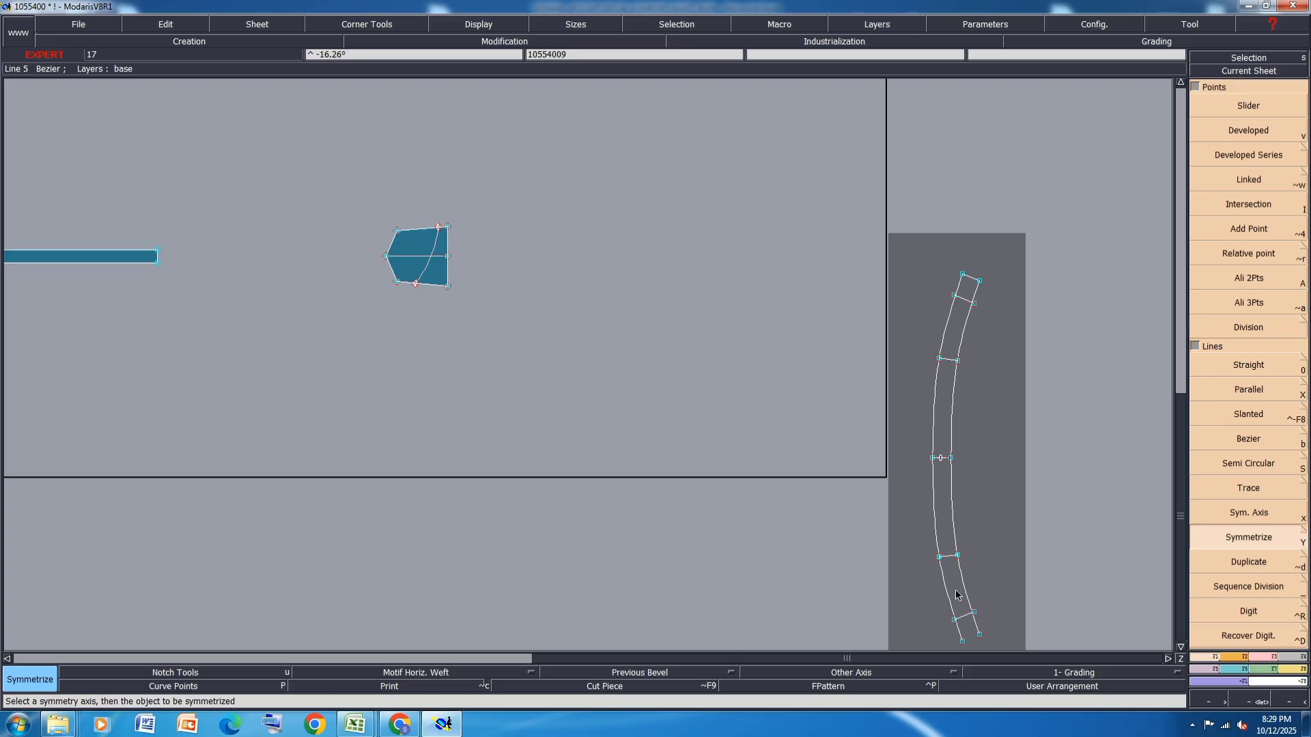
Extract the full mirrored waistband as a seam piece and rearrange all sheets.
key("e")
mouse_move(956, 589)
left_mouse_down()
mouse_move(940, 443)
mouse_move(965, 293)
left_mouse_up()
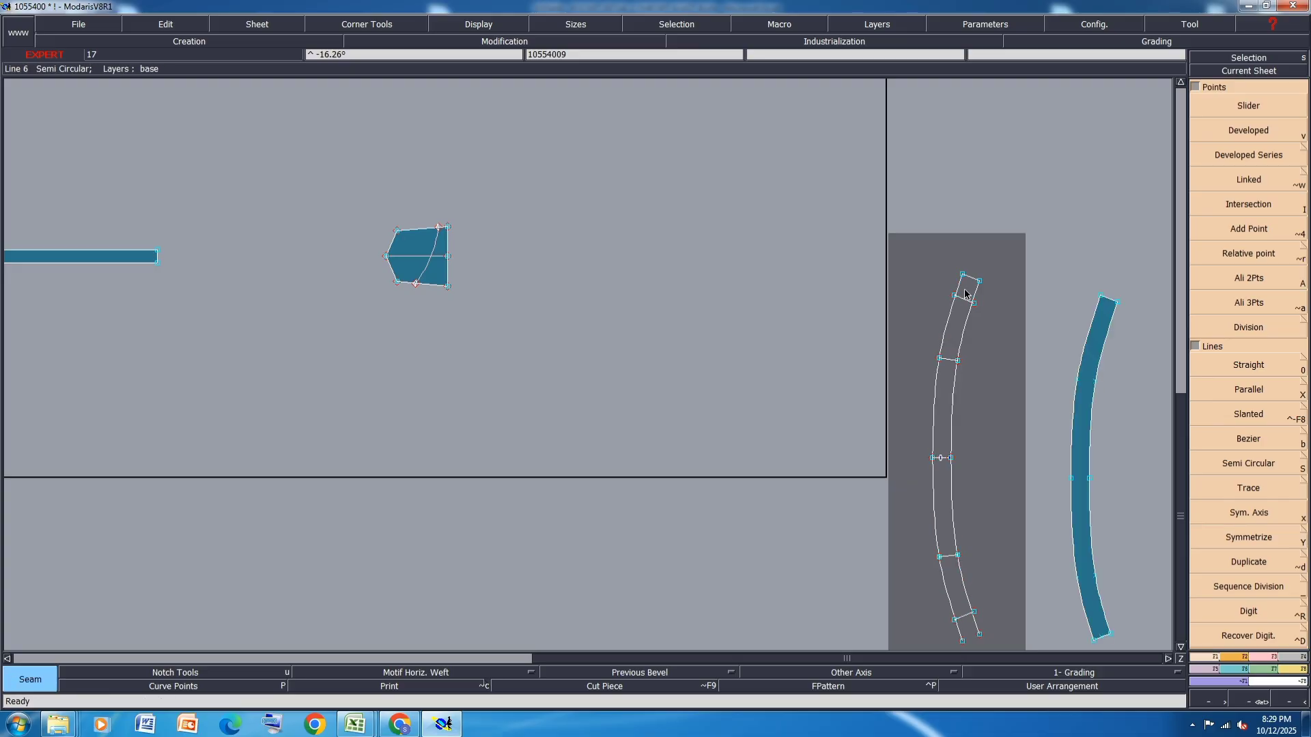
key("j")
scroll(66, 507, "up", 3)
scroll(373, 476, "down", 3)
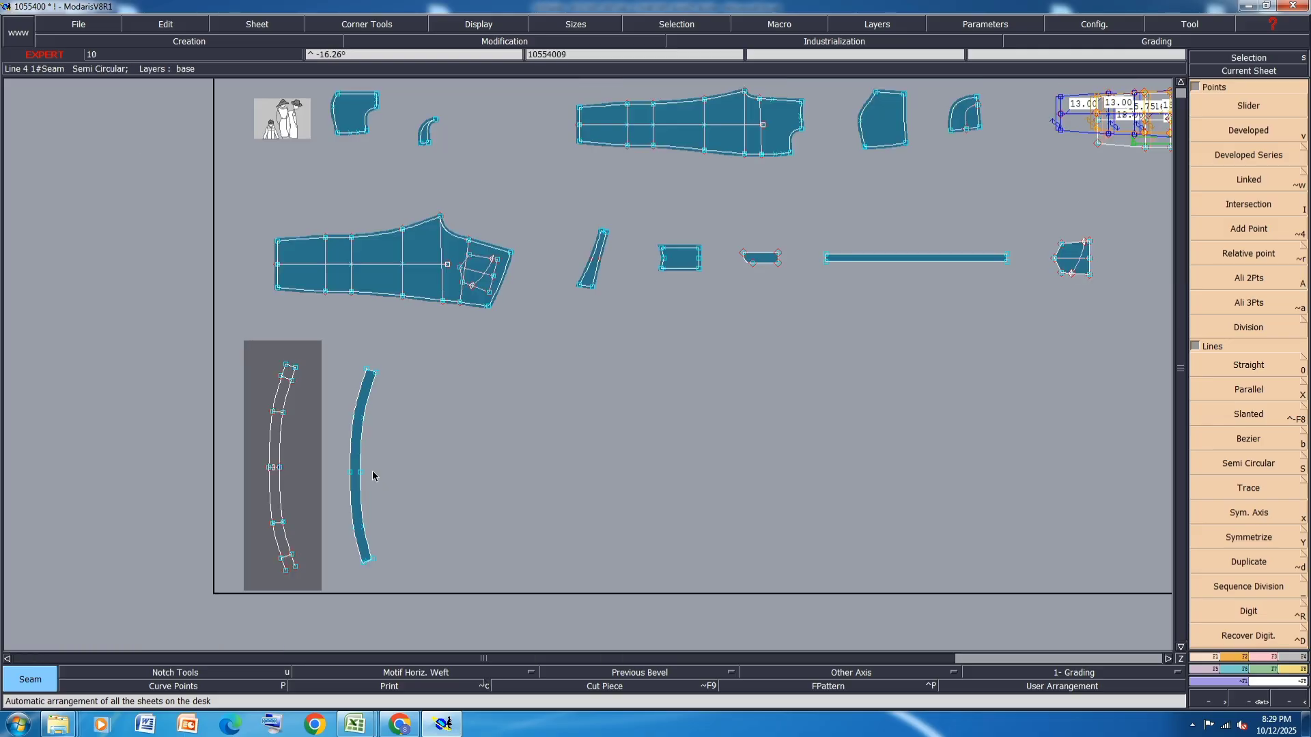
scroll(373, 476, "up", 3)
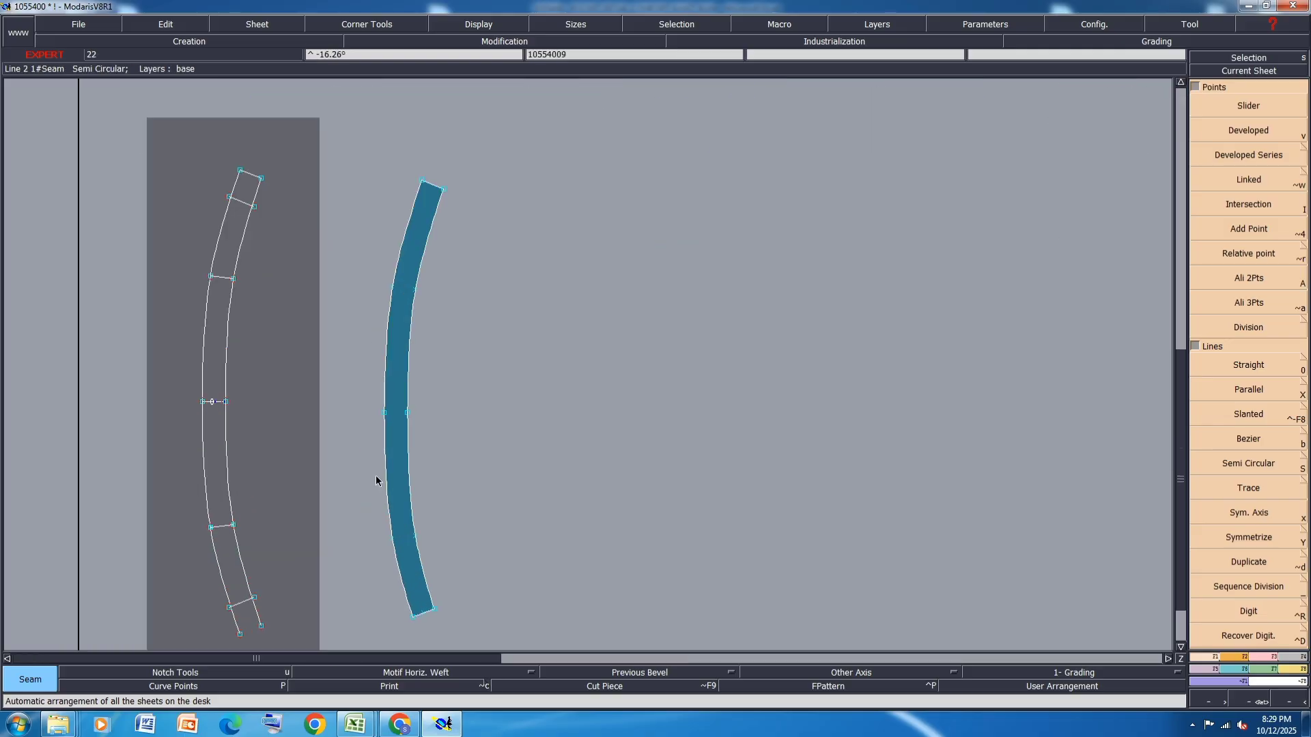
Add notches on the waistband piece's outer curved edge at the centre and at the points above and below it.
key("n")
left_click(382, 414)
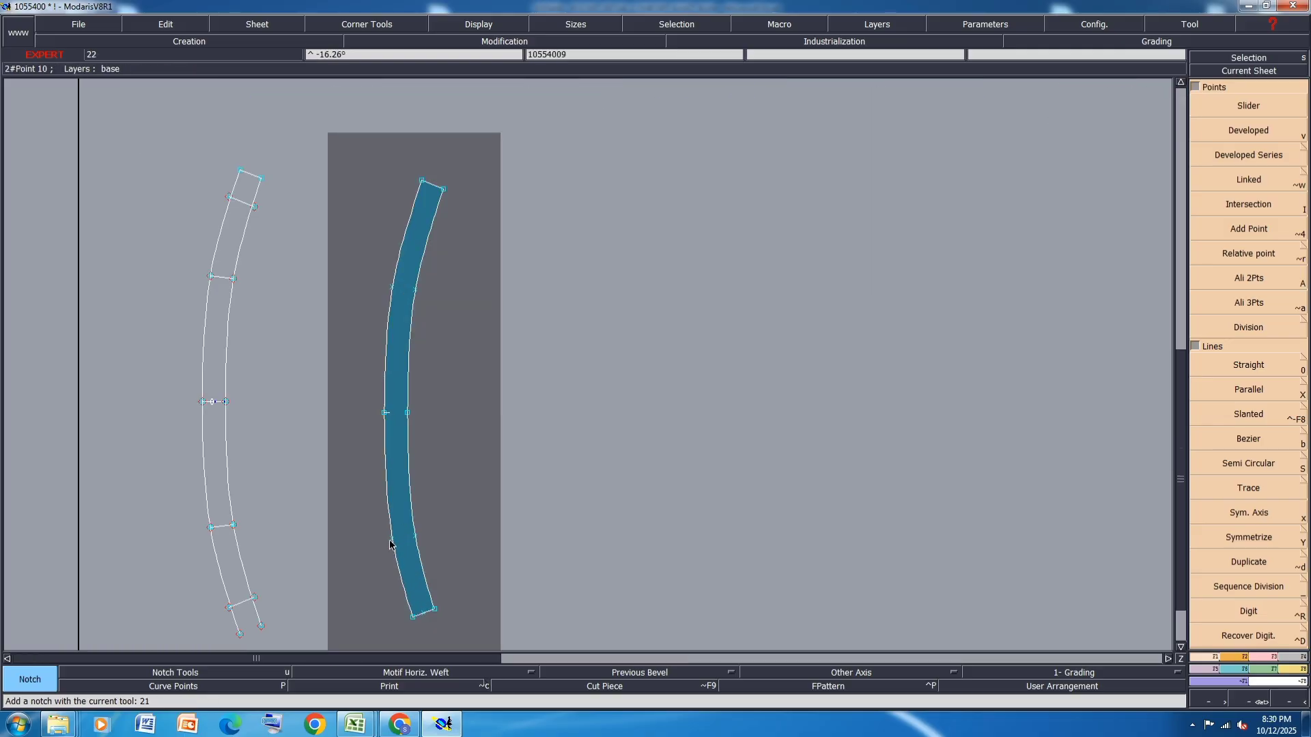
left_click(391, 538)
left_click(394, 284)
Apply a line seam of 1.20 cm at both beginning and end to all edges of the waistband piece.
left_click(412, 638)
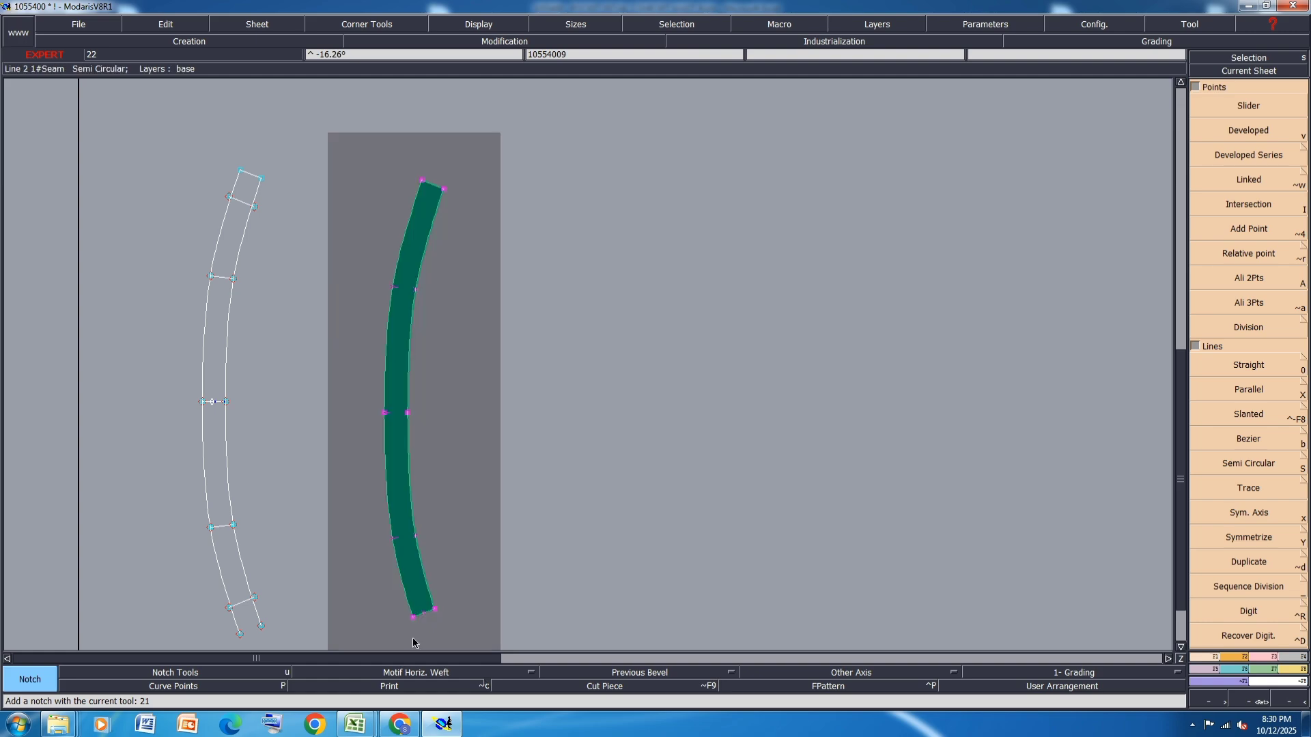
left_click(1290, 657)
left_click(1240, 105)
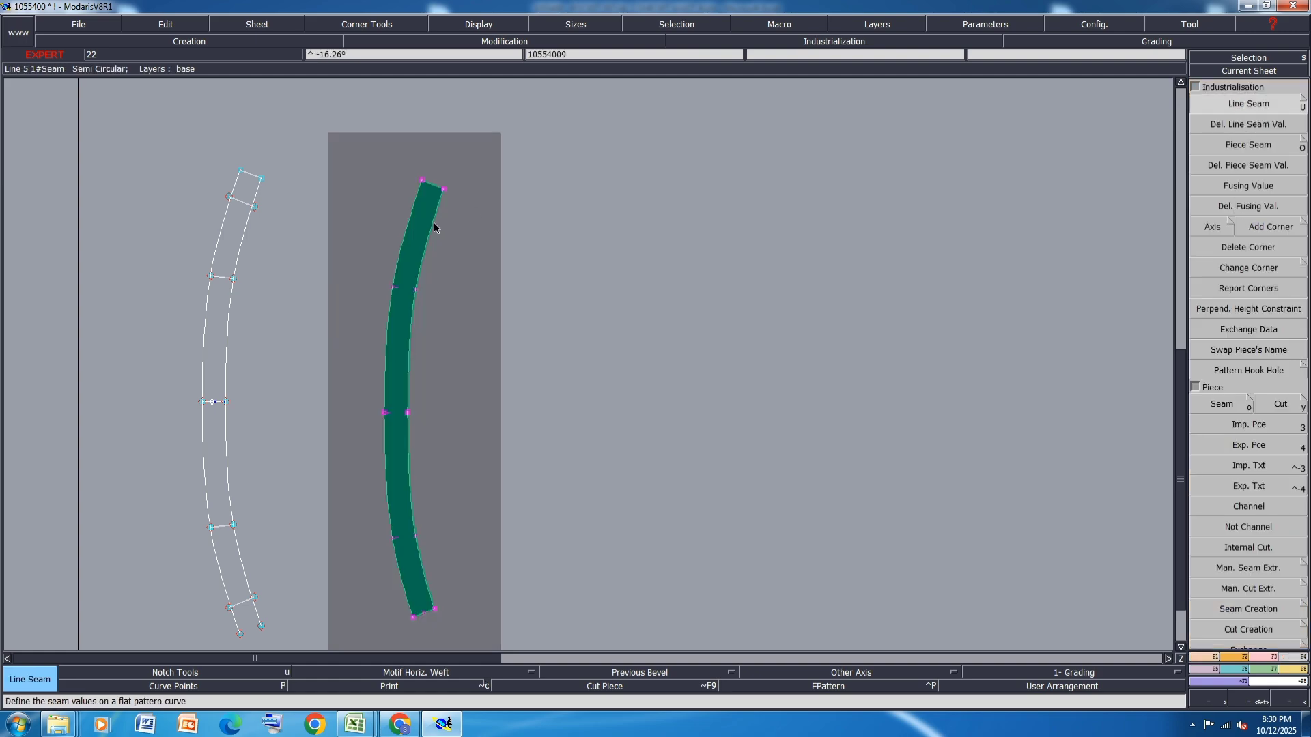
left_click(434, 227)
type("1.")
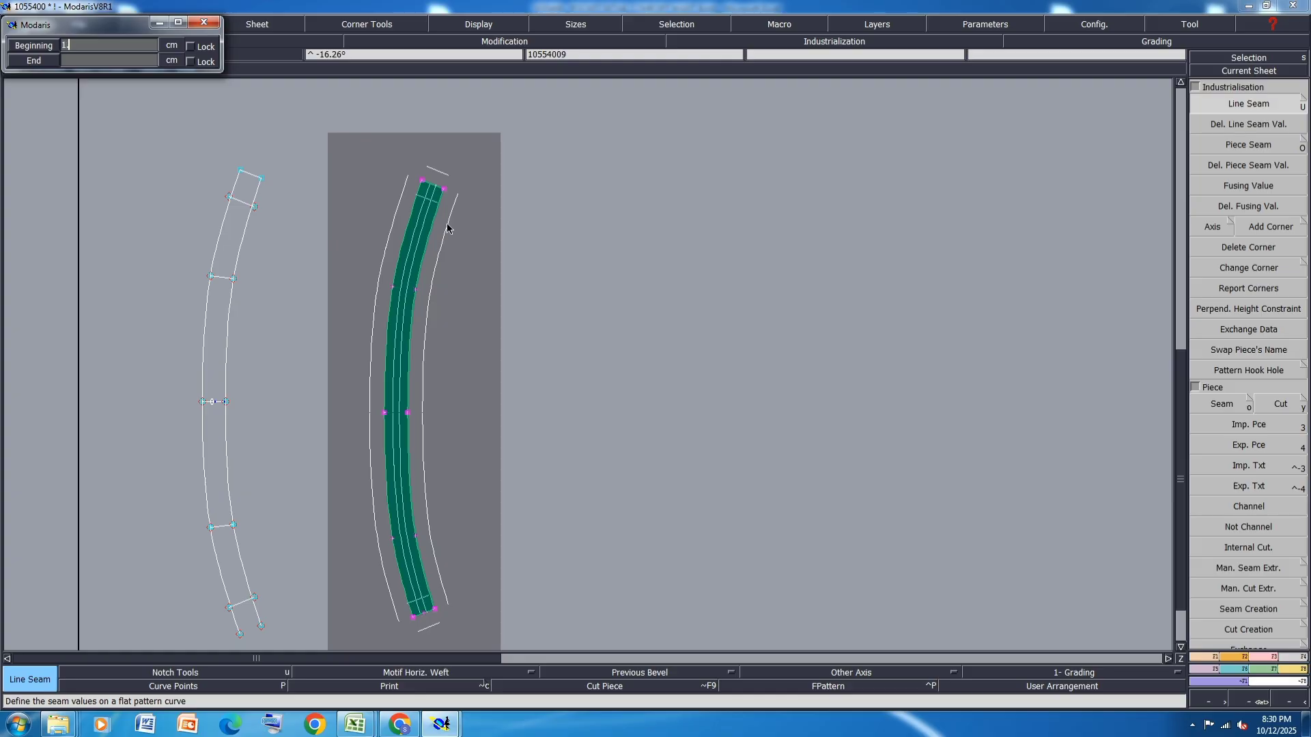
type("20")
key("Tab")
type("1.20")
key("Return")
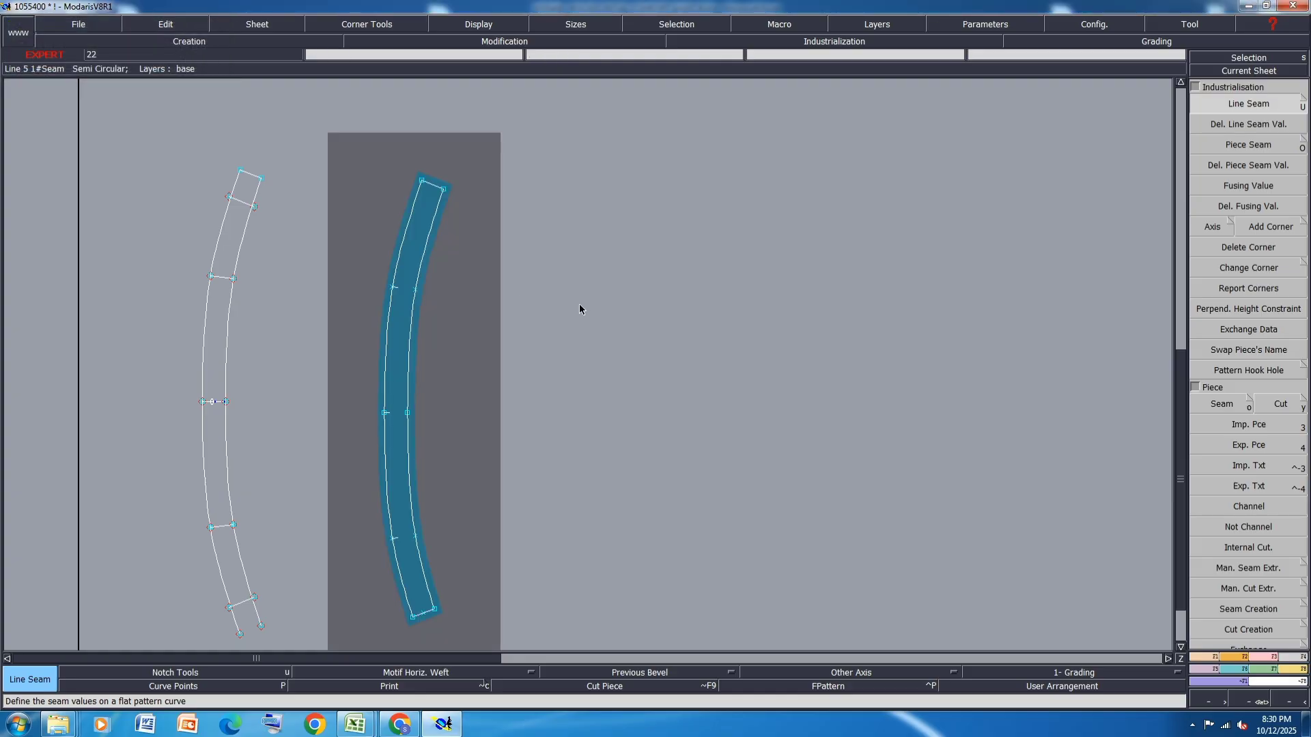
Rearrange all sheets and save the model, continuing past the detected anomalies.
key("j")
key("ctrl+s")
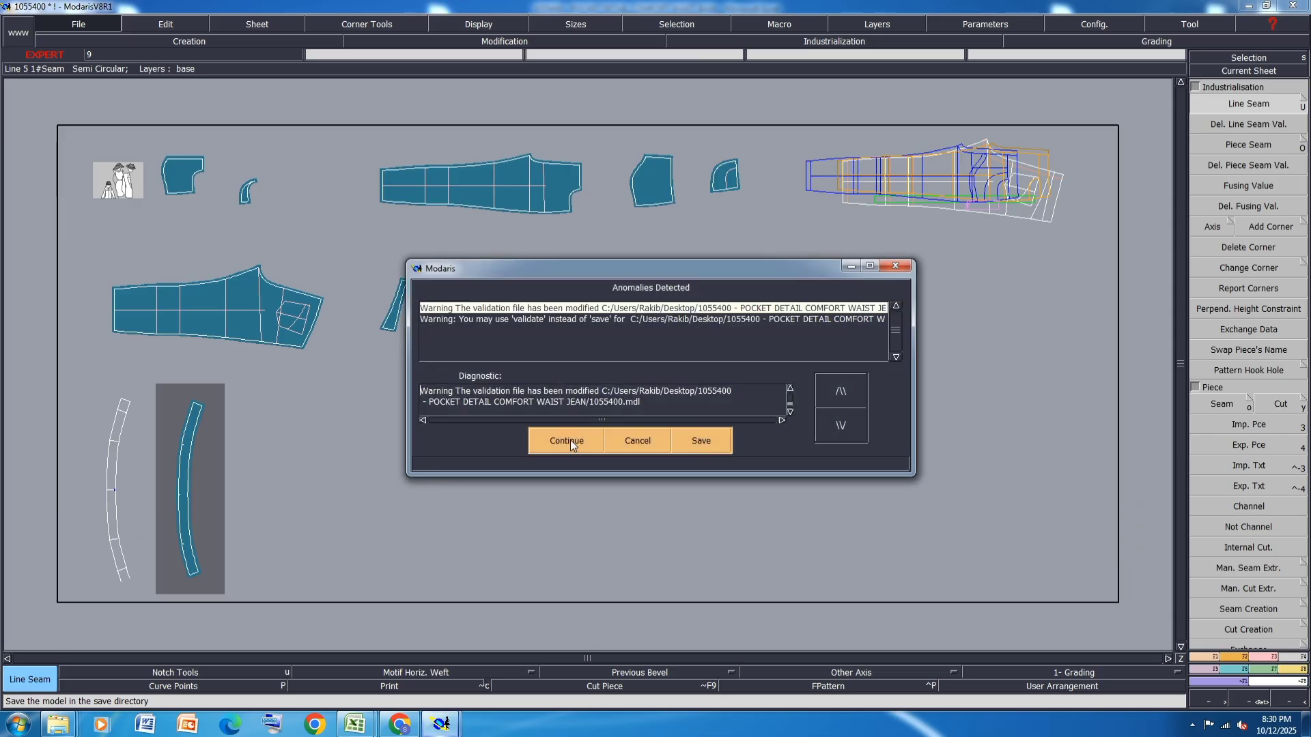
left_click(570, 440)
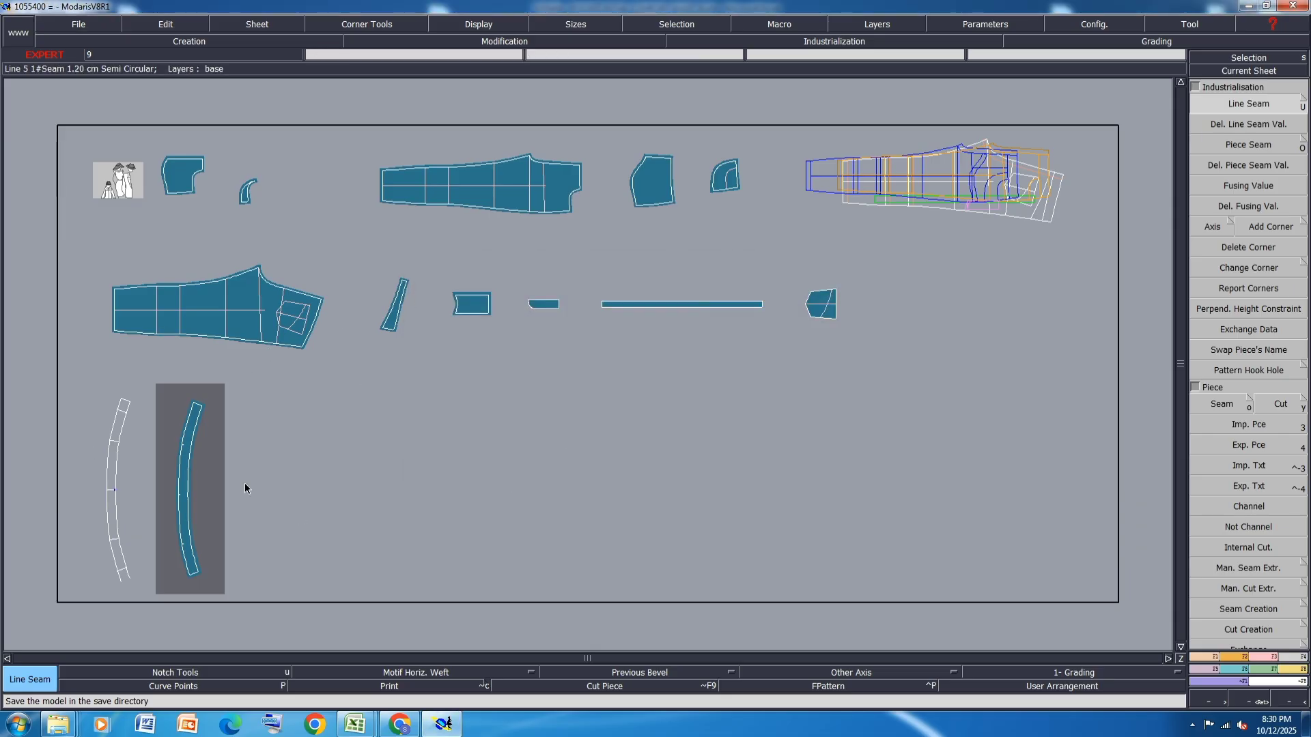
Extract the small upper end section of the waistband outline as a seam piece, rearrange the sheets and select the new piece.
scroll(113, 423, "up", 1)
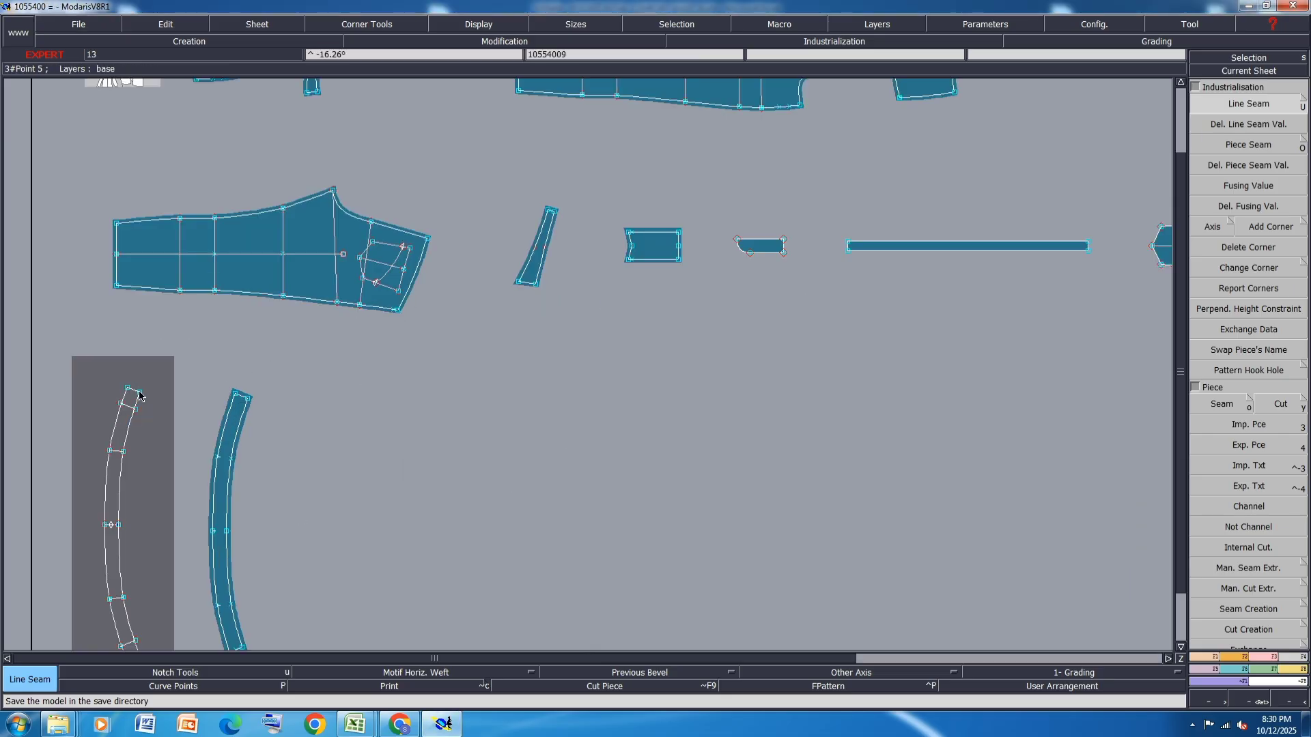
key("o")
left_click(135, 400)
right_click(135, 400)
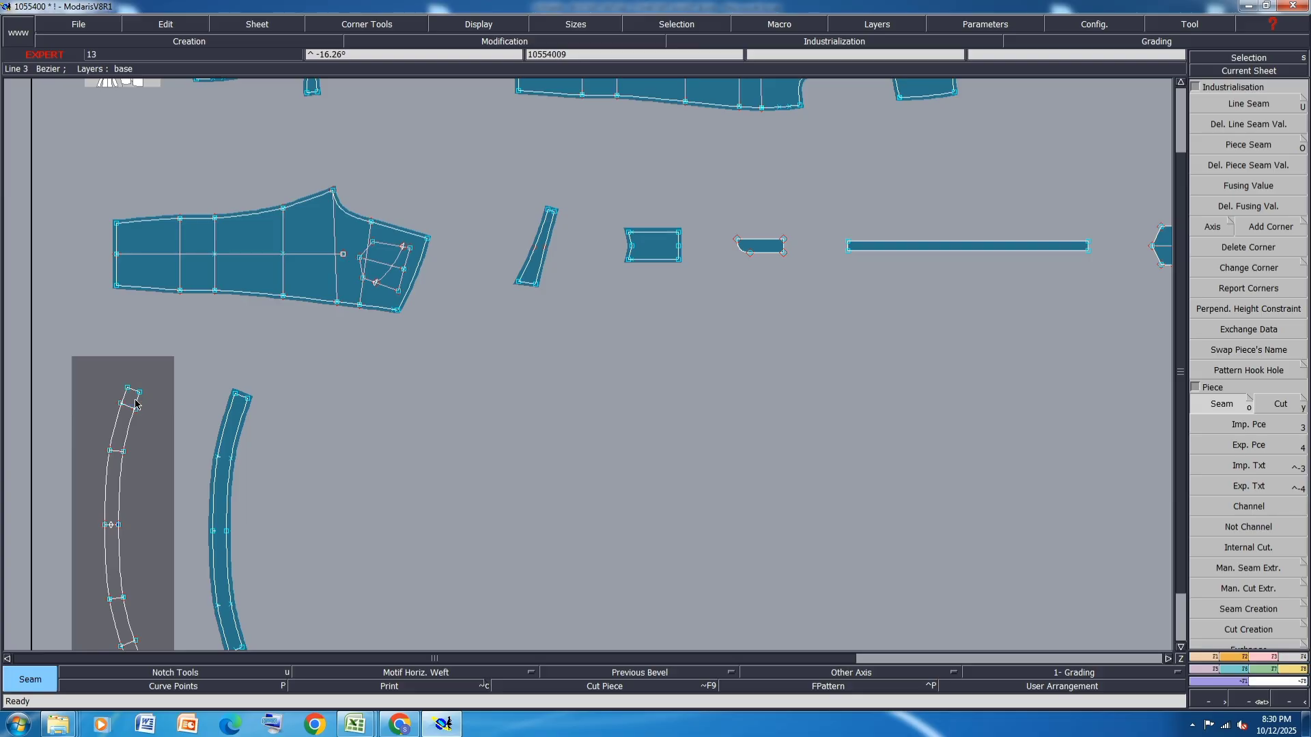
key("j")
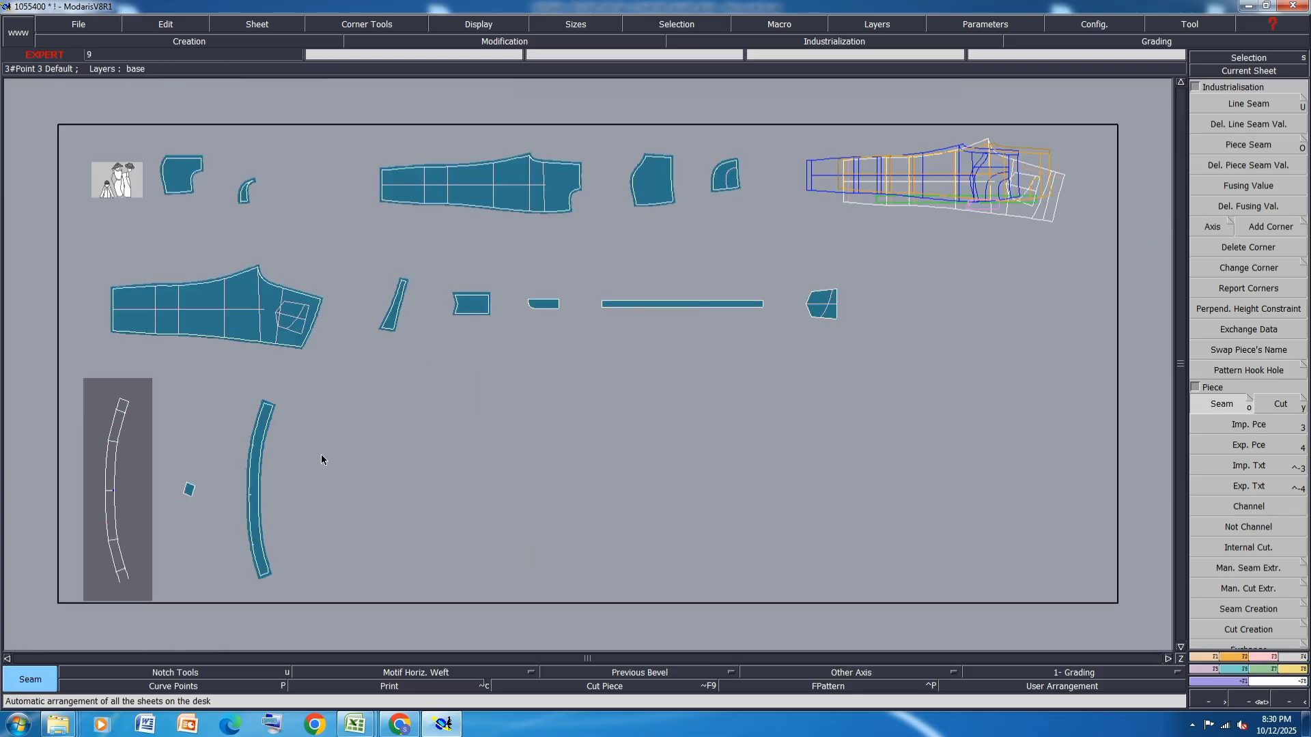
left_click(189, 489)
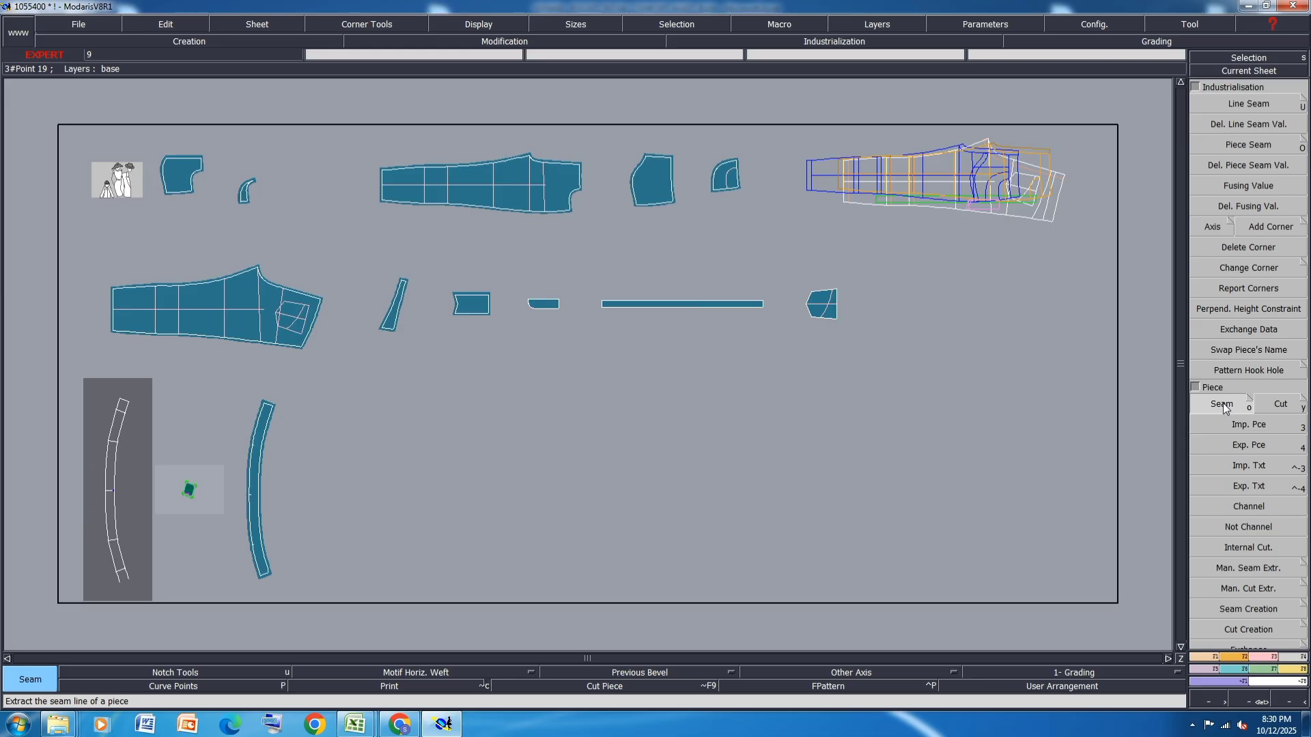
Apply a 1.20 cm line seam to all edges of the small waistband end piece and save the model, continuing past the anomalies.
left_click(1256, 104)
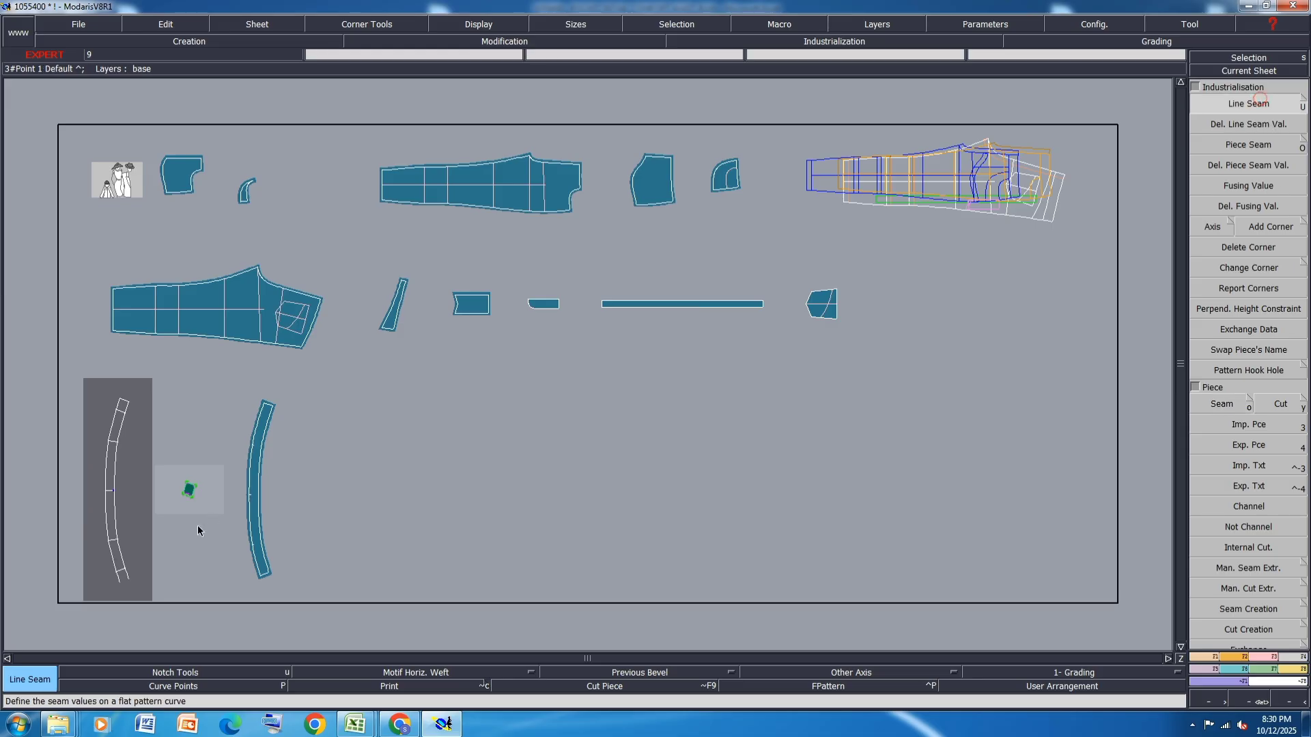
left_click(193, 472)
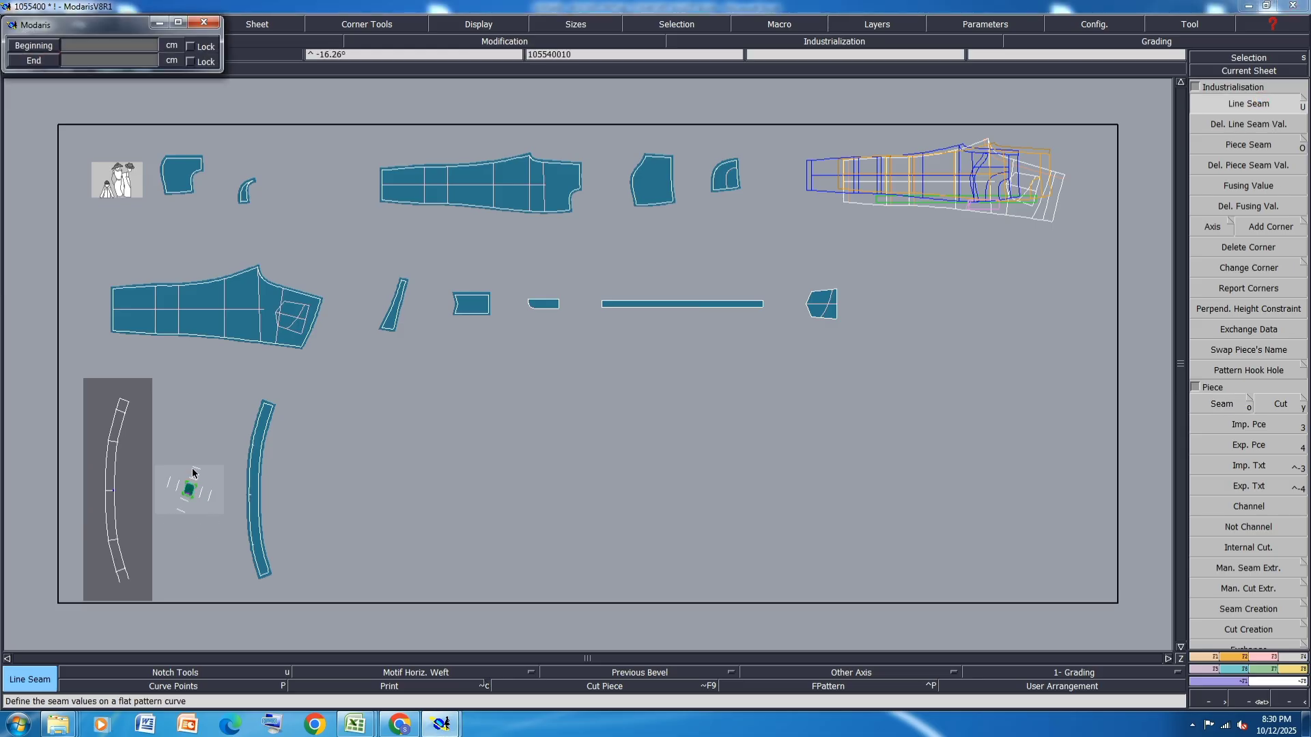
key("Return")
key("Return")
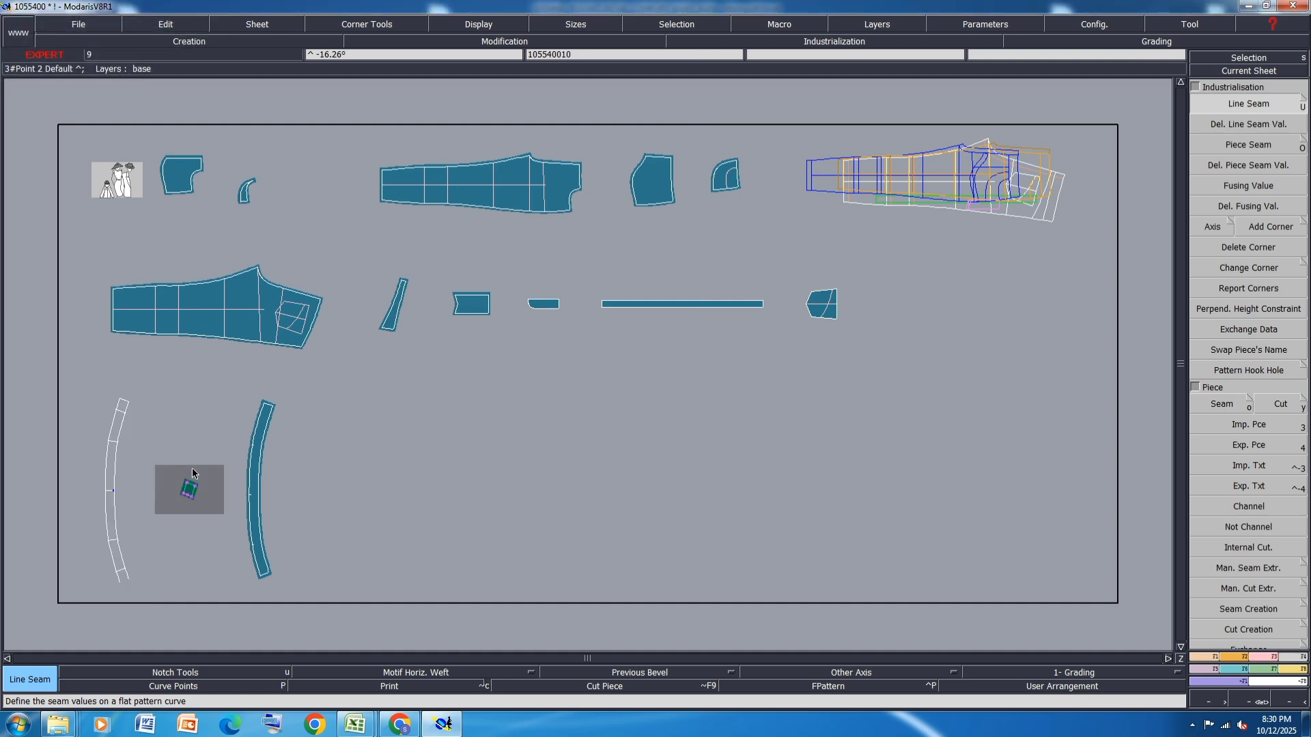
key("ctrl+s")
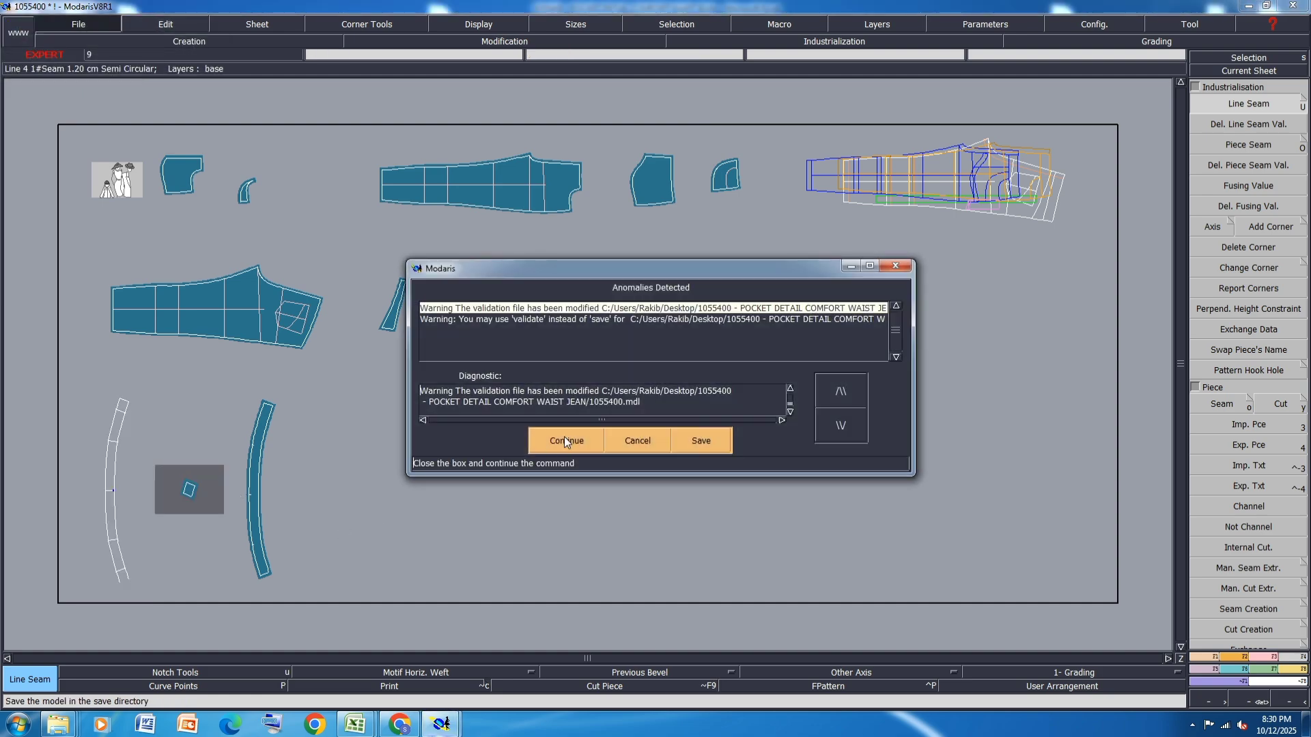
left_click(564, 438)
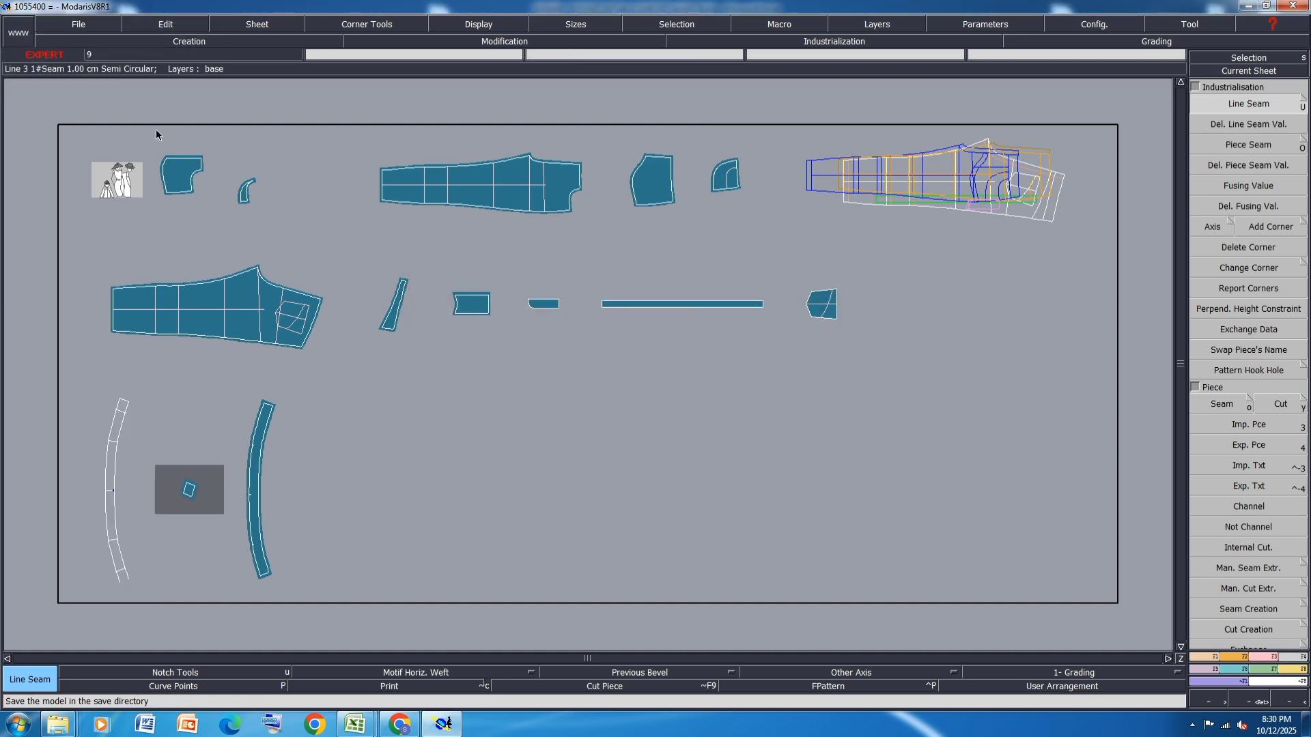
Set the line seam on the hem edges of the front and back leg pieces to 3.00 cm at beginning and end.
scroll(368, 183, "up", 1)
left_click(375, 198)
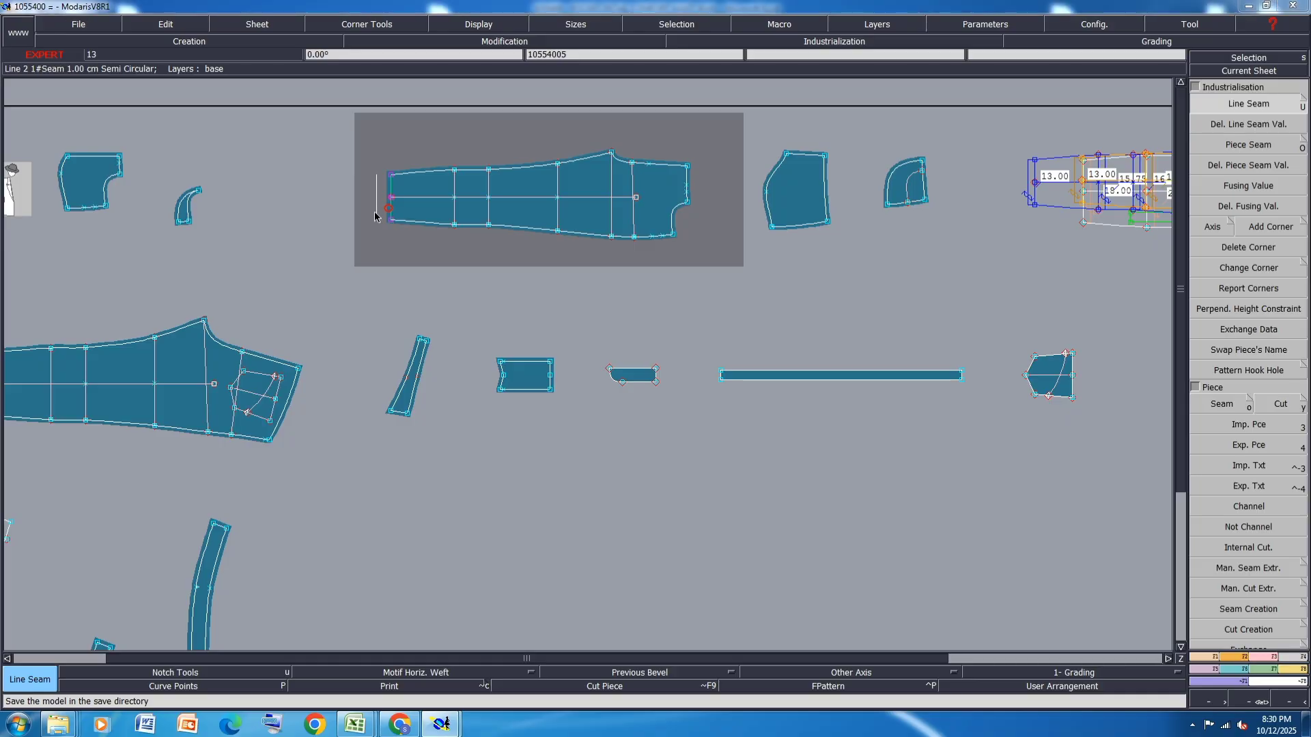
type("3")
key("Return")
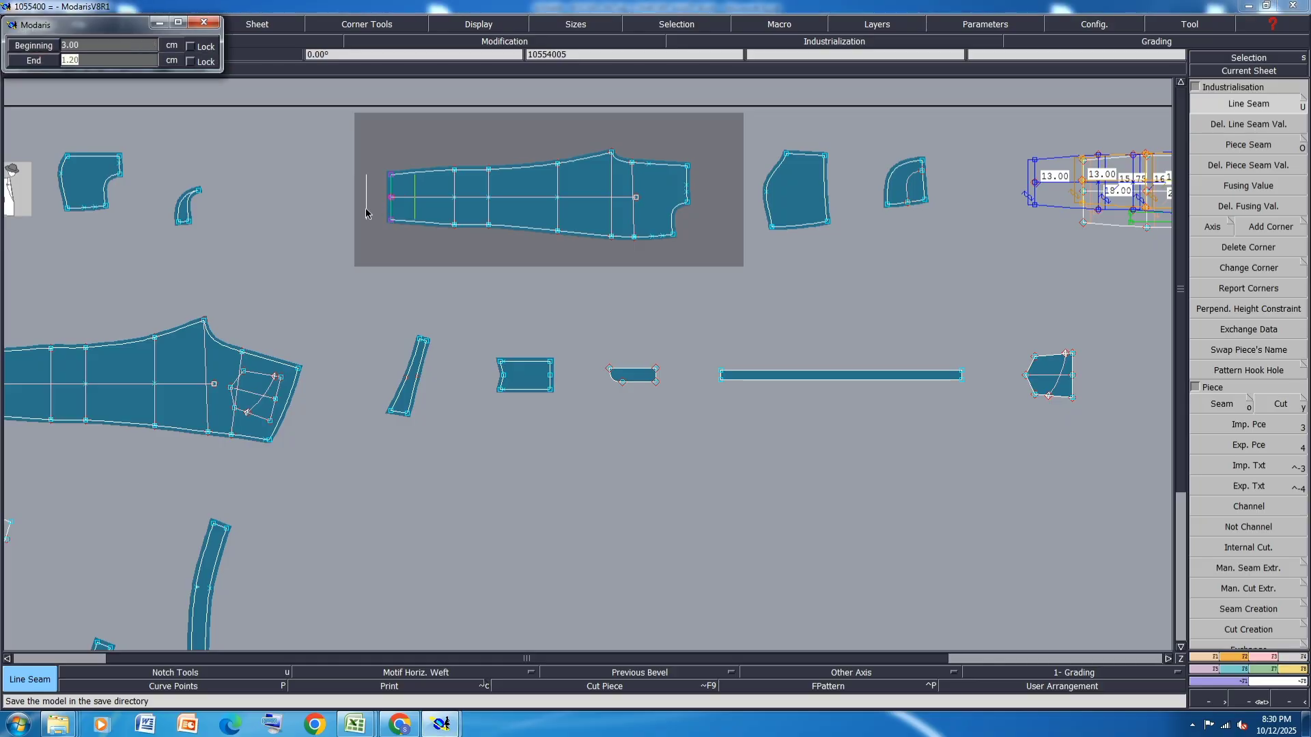
type("3")
key("Return")
scroll(366, 207, "down", 2)
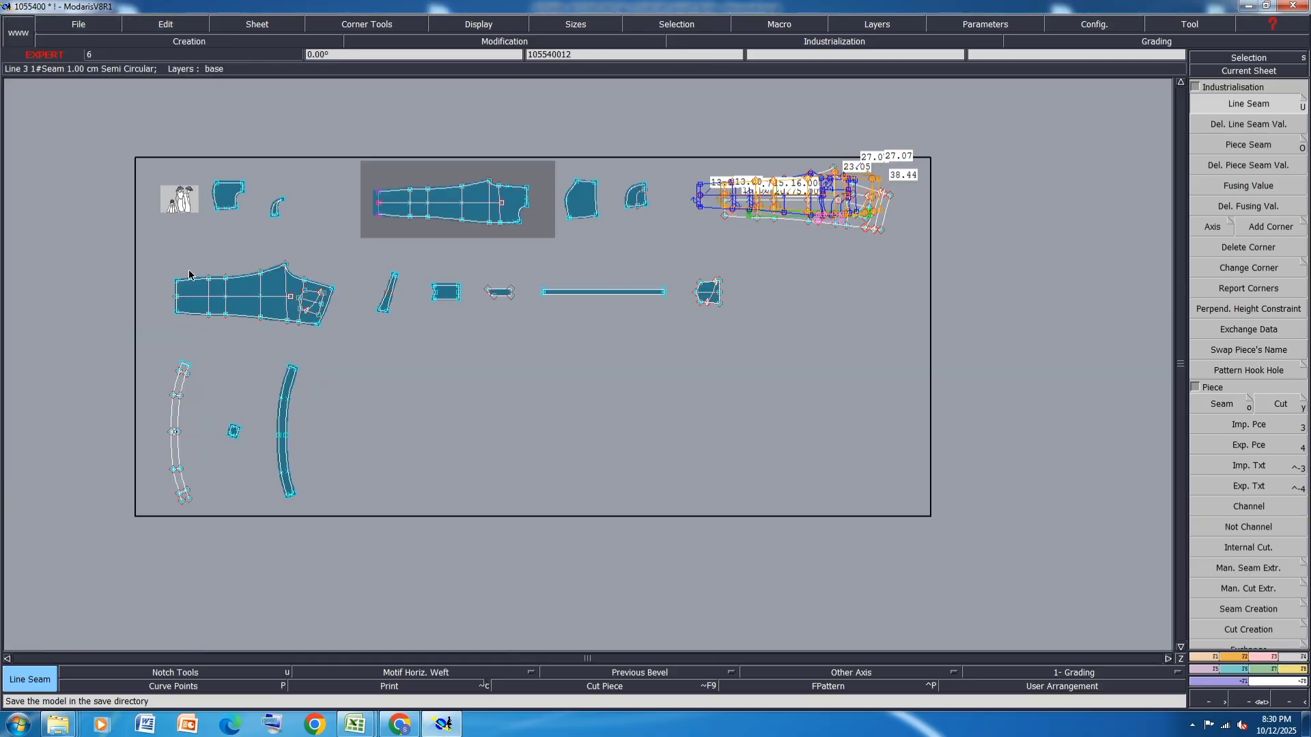
left_click(175, 308)
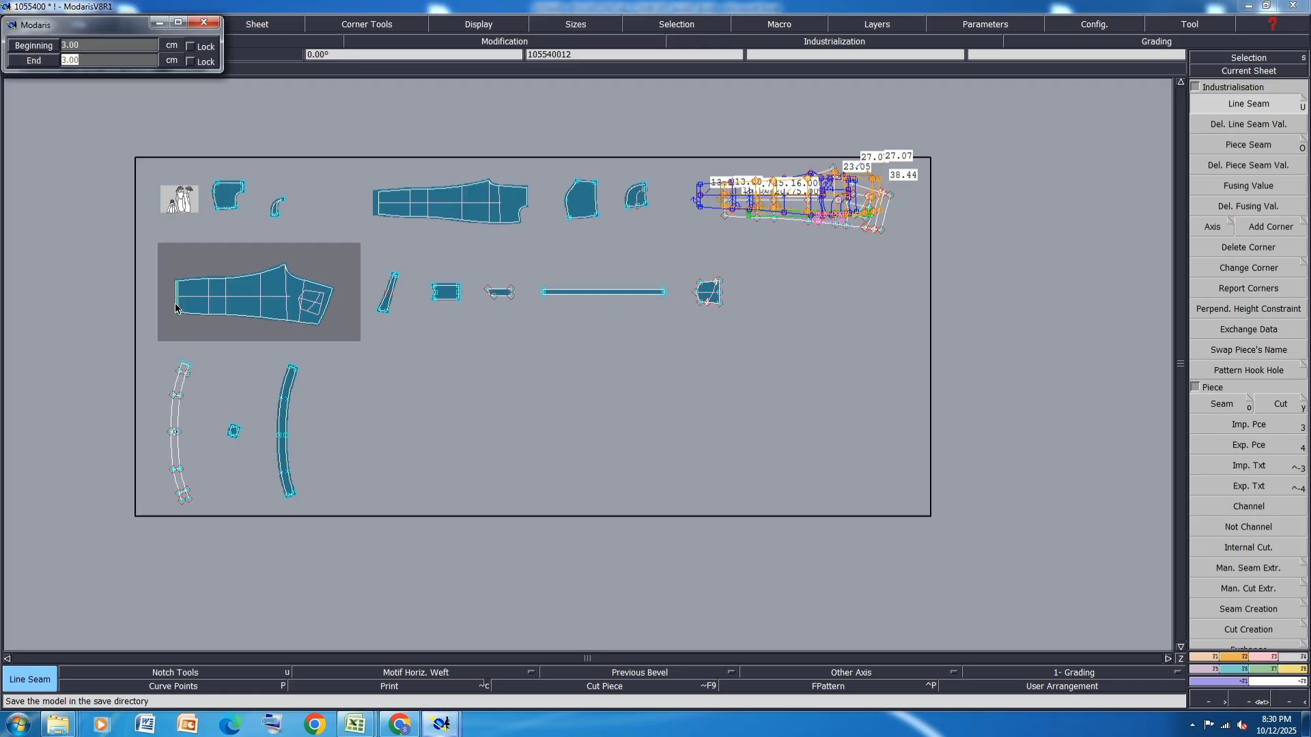
Change the hem corner of the back leg piece to the Next Turn up corner type.
scroll(470, 184, "up", 5)
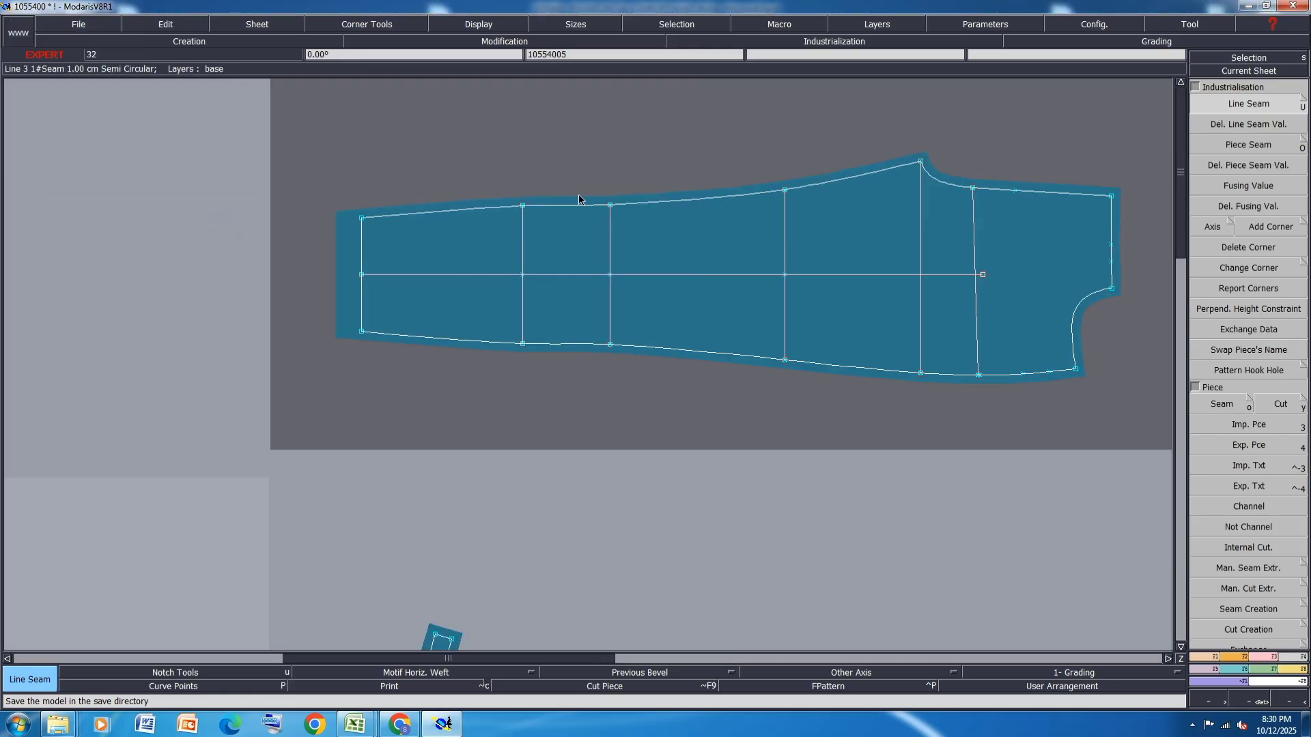
left_click(1271, 227)
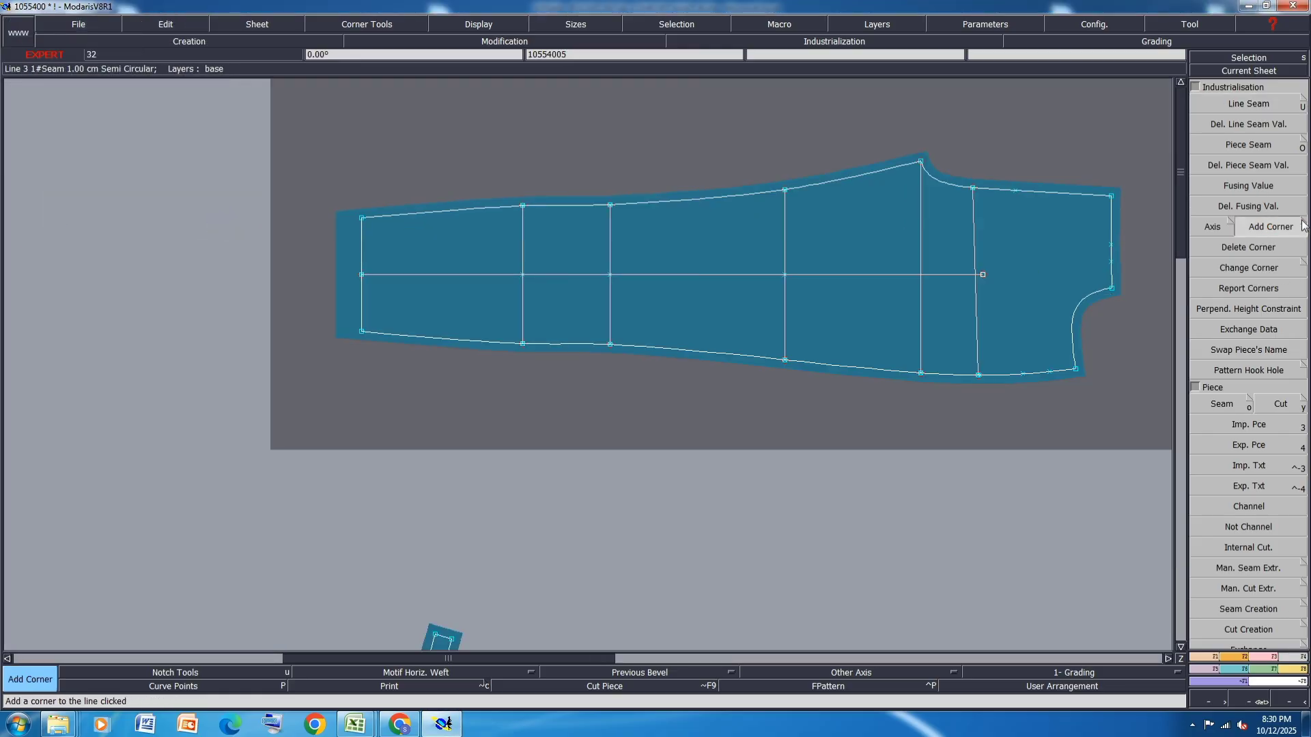
left_click(1302, 224)
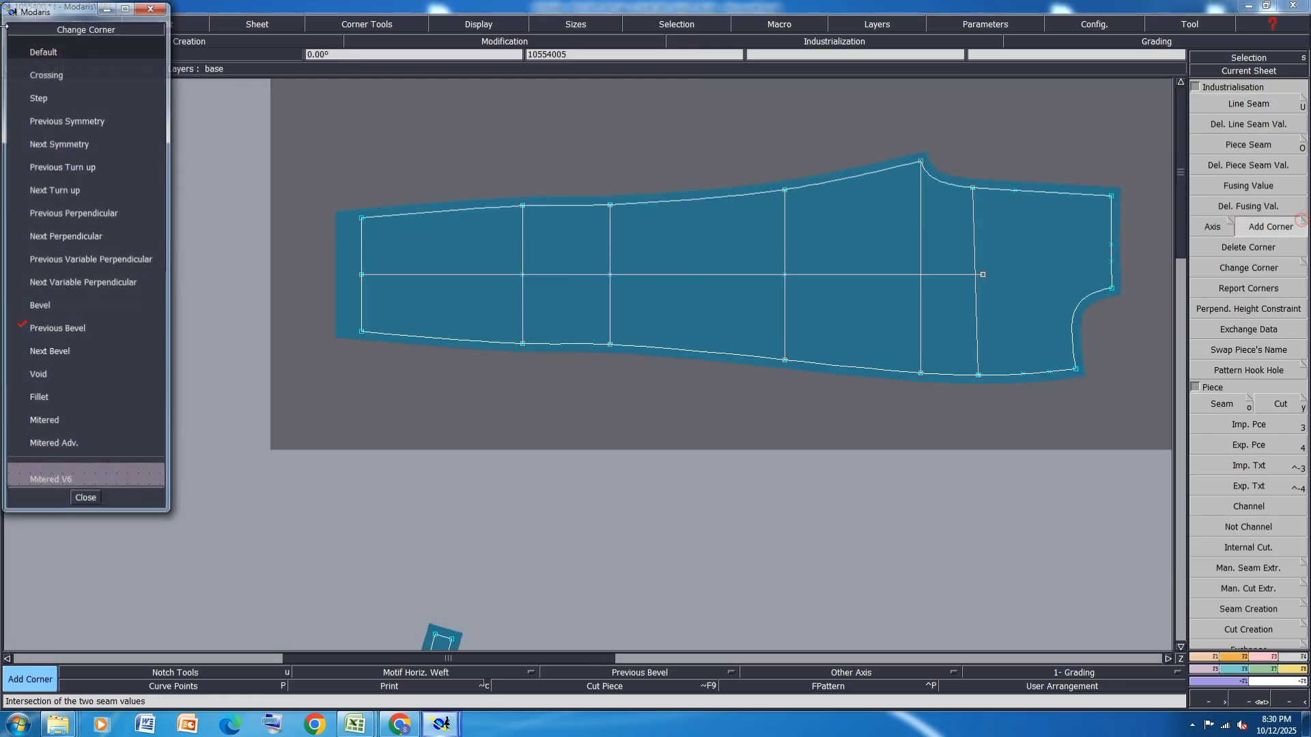
left_click(50, 120)
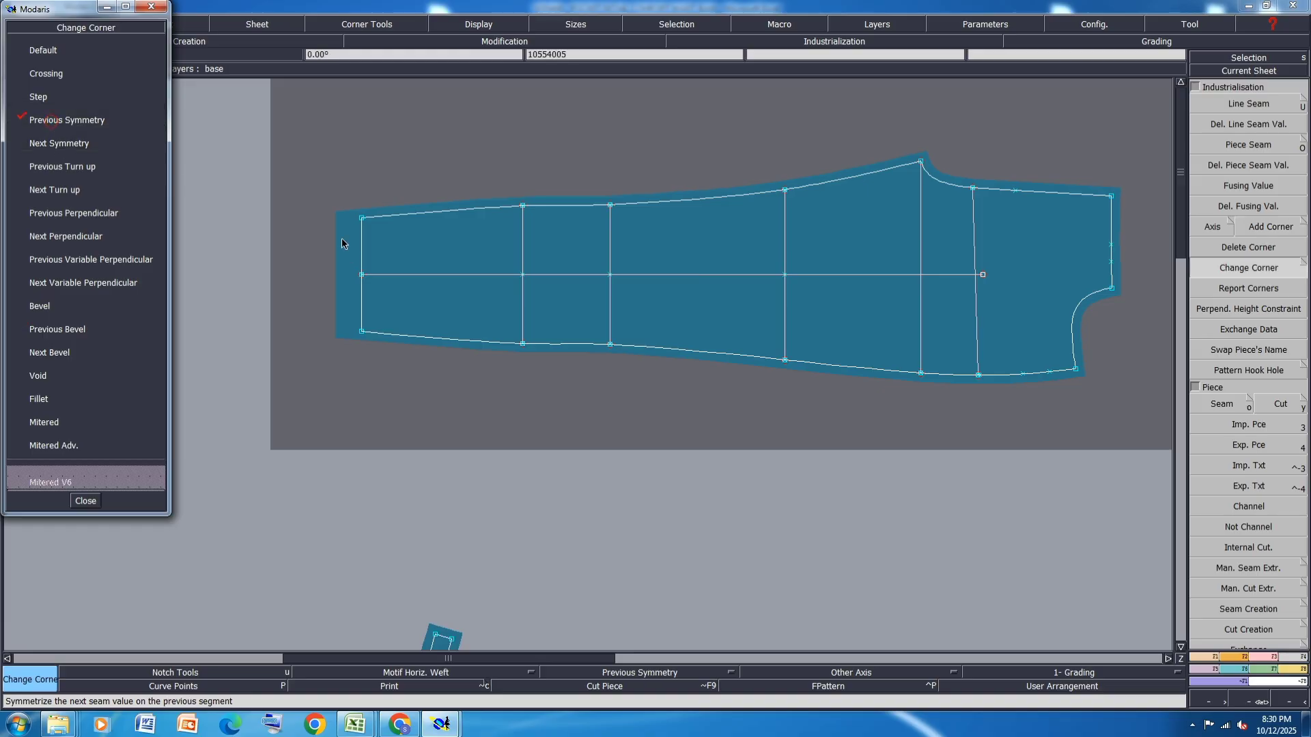
left_click(95, 143)
scroll(681, 209, "down", 3)
scroll(681, 209, "down", 2)
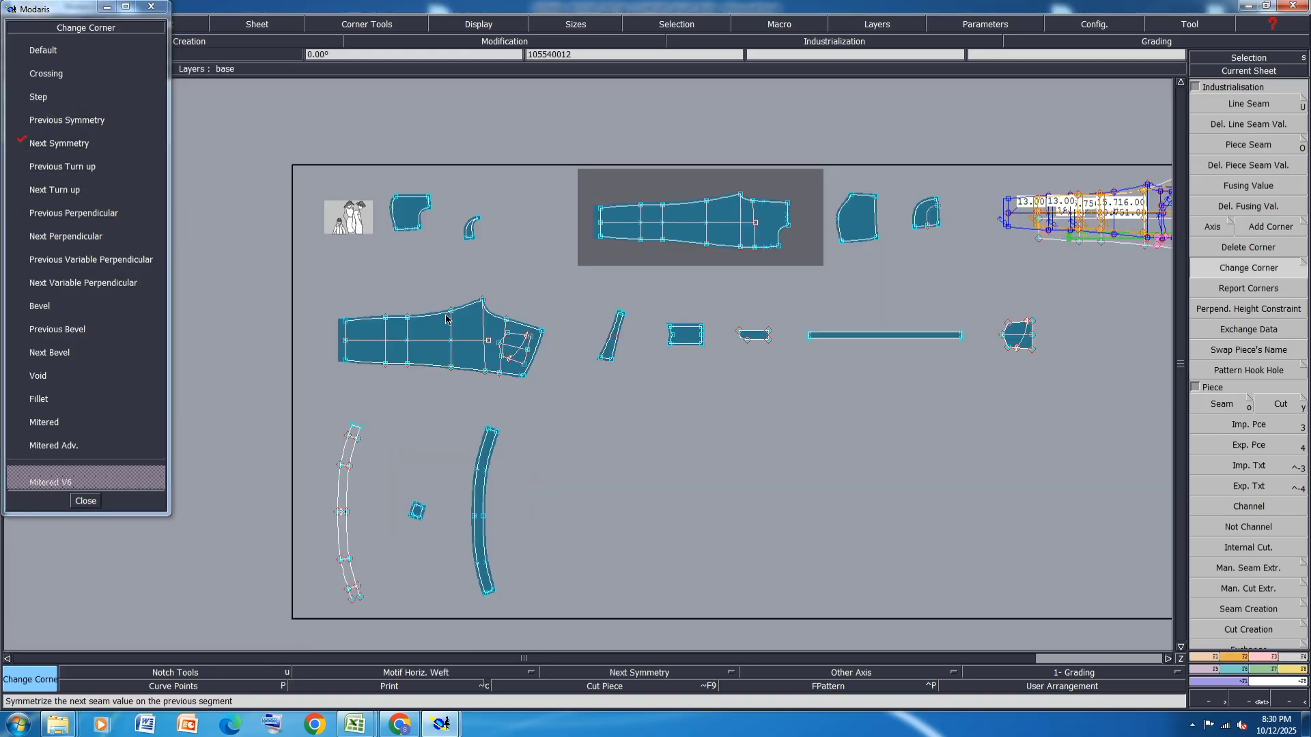
scroll(338, 303, "up", 6)
left_click(75, 189)
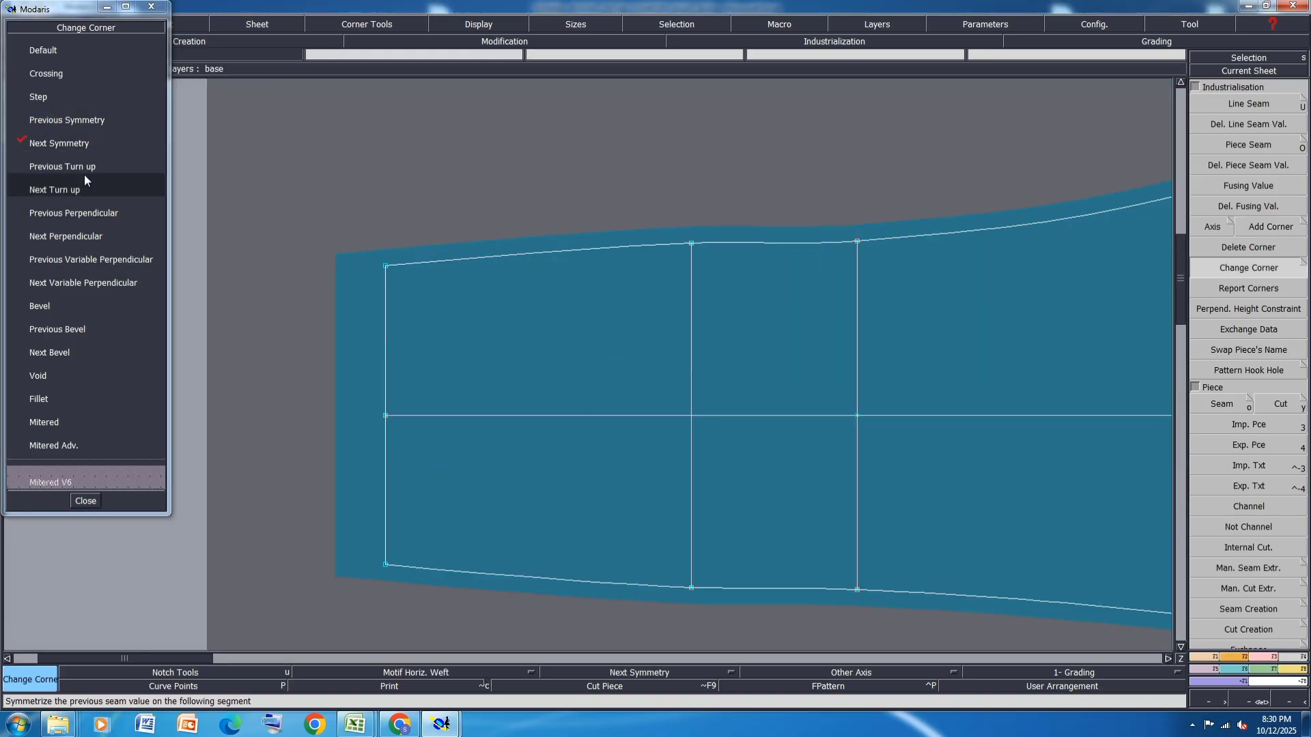
left_click(386, 265)
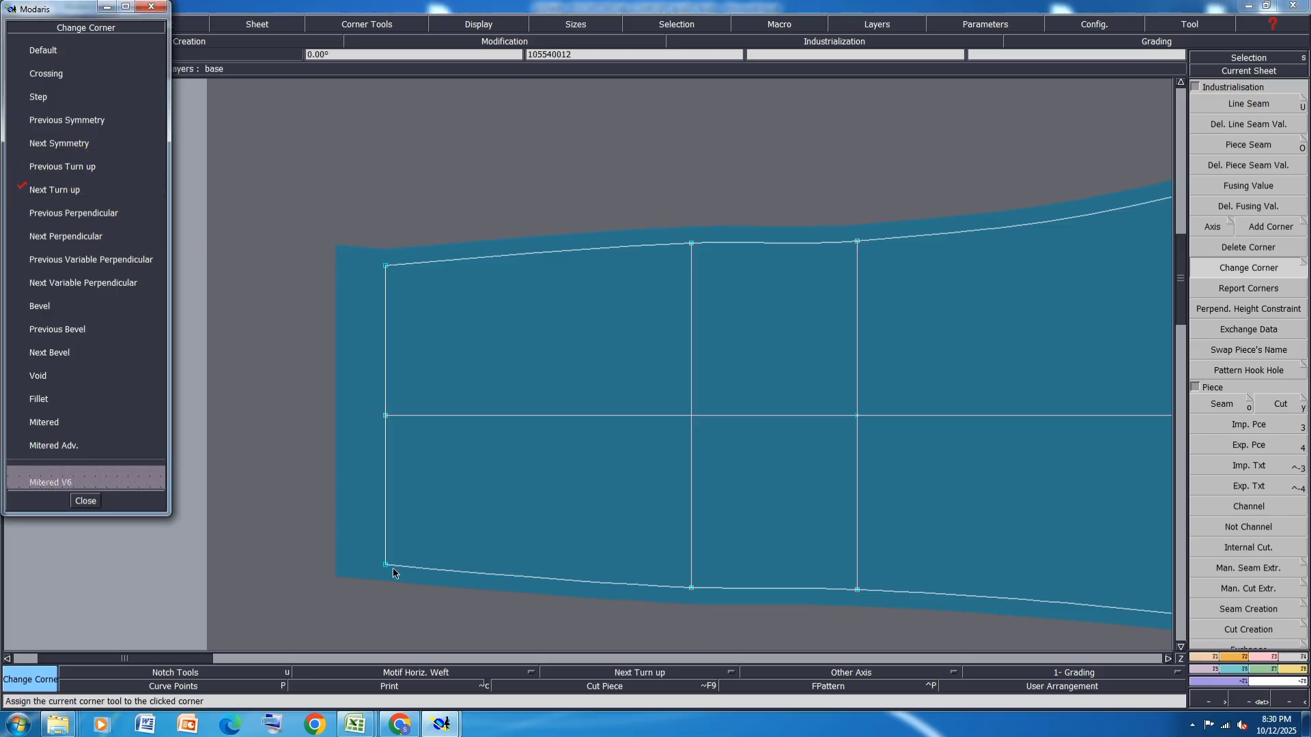
scroll(430, 457, "down", 4)
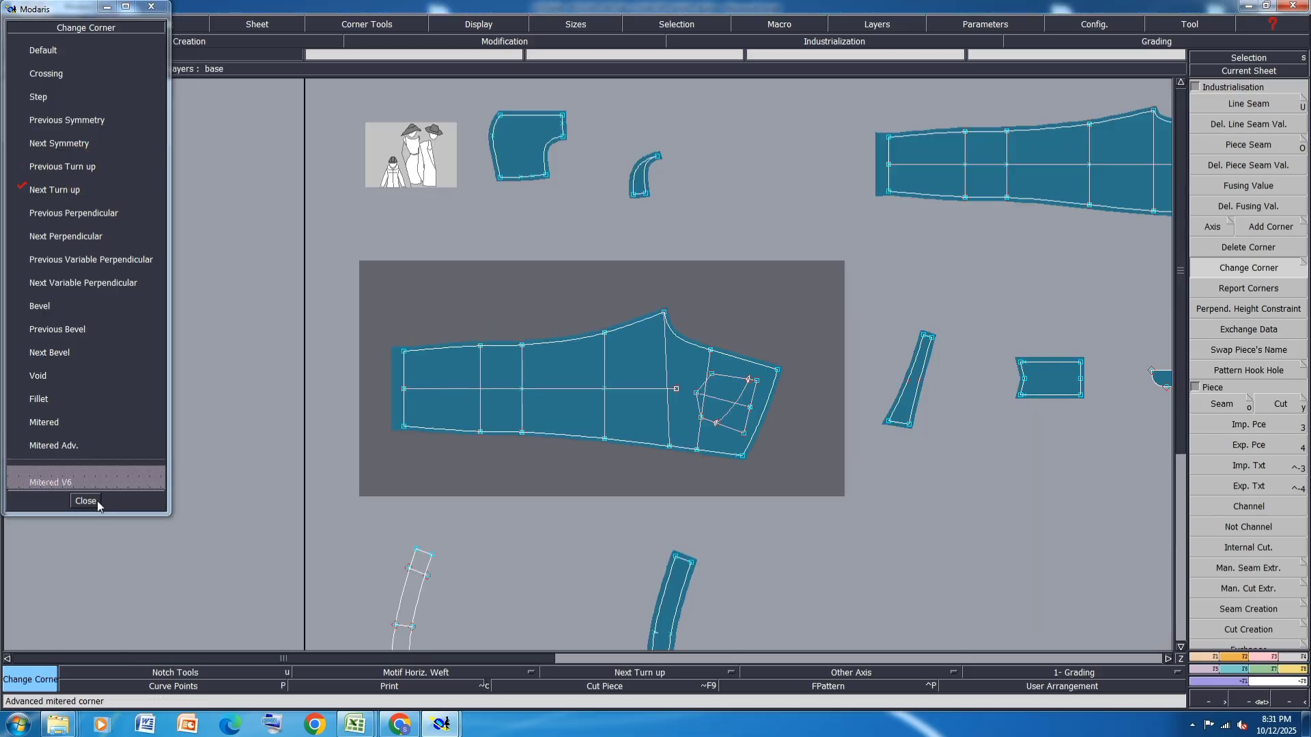
left_click(85, 501)
Set the axis type to Grain Line Axis 'DF' and draw horizontal grain lines on the first pocket piece and the small curved piece.
left_click(1222, 226)
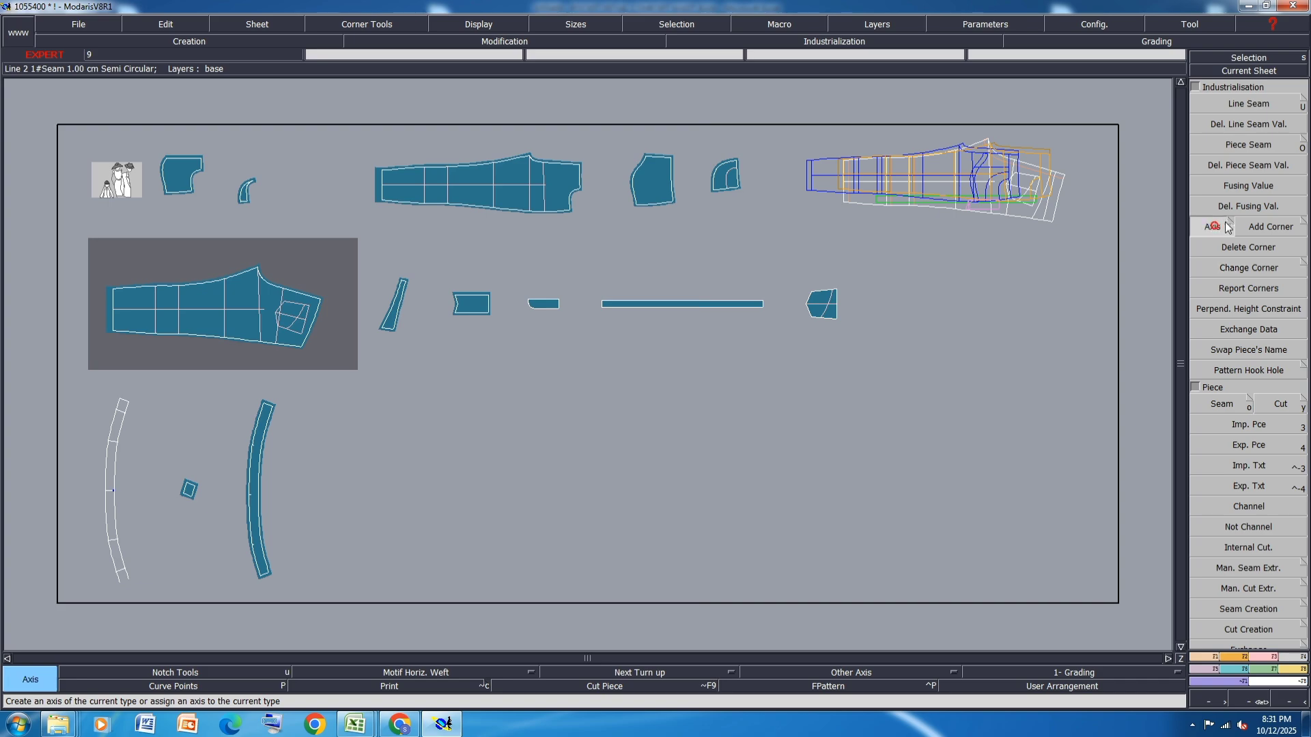
left_click(1230, 221)
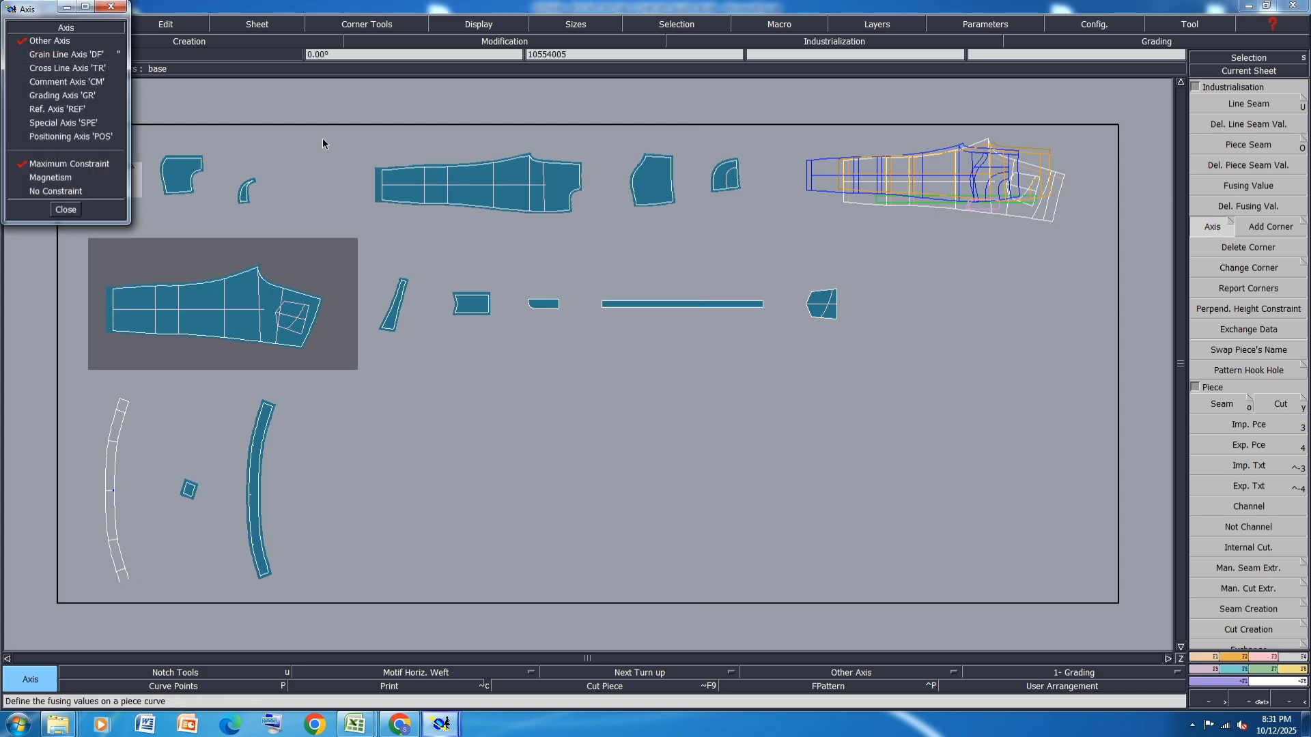
left_click(64, 54)
left_click(66, 209)
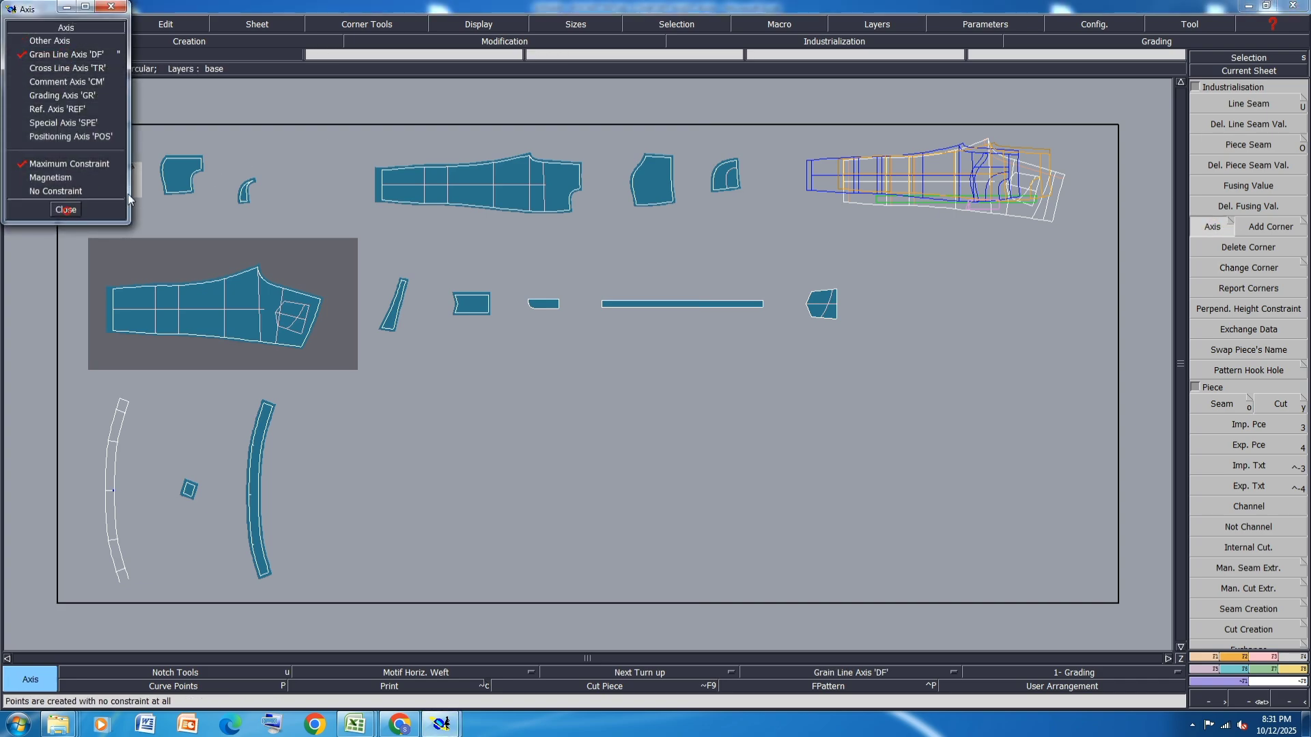
left_click(216, 191)
left_click(301, 186)
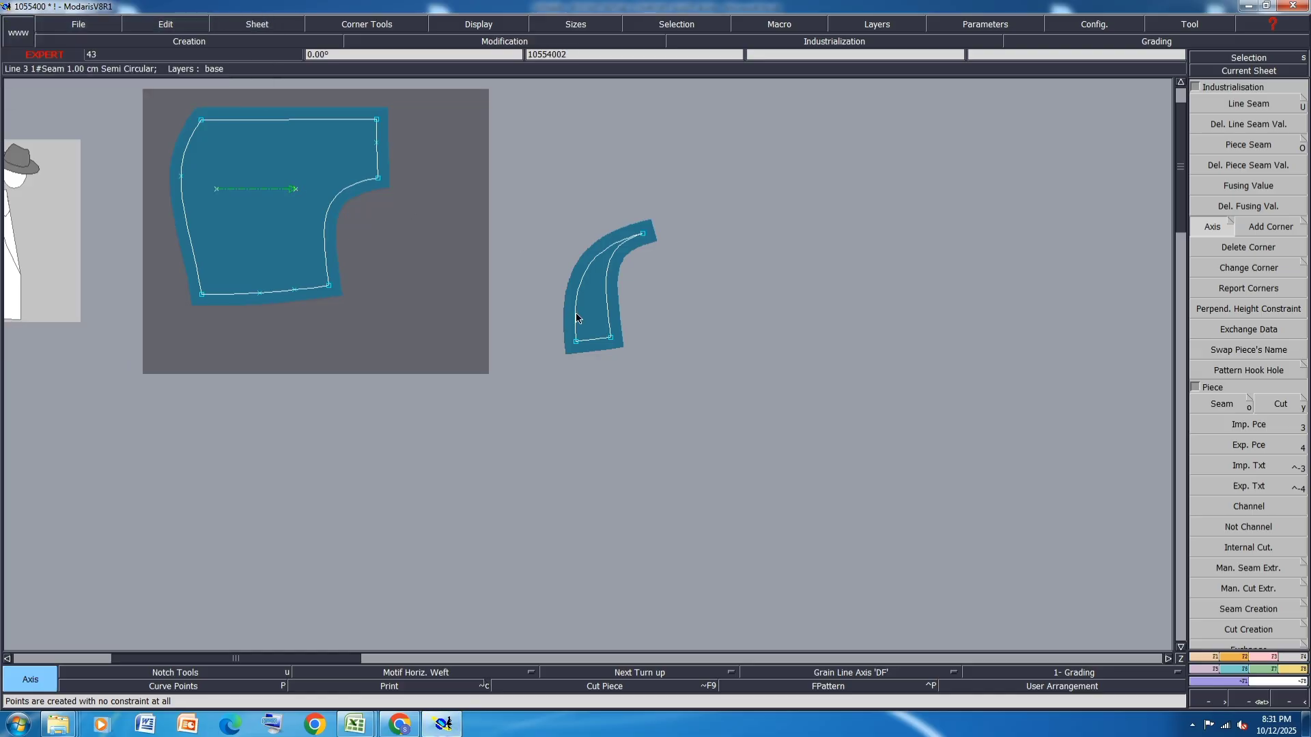
left_click(588, 318)
left_click(605, 318)
scroll(339, 263, "down", 2)
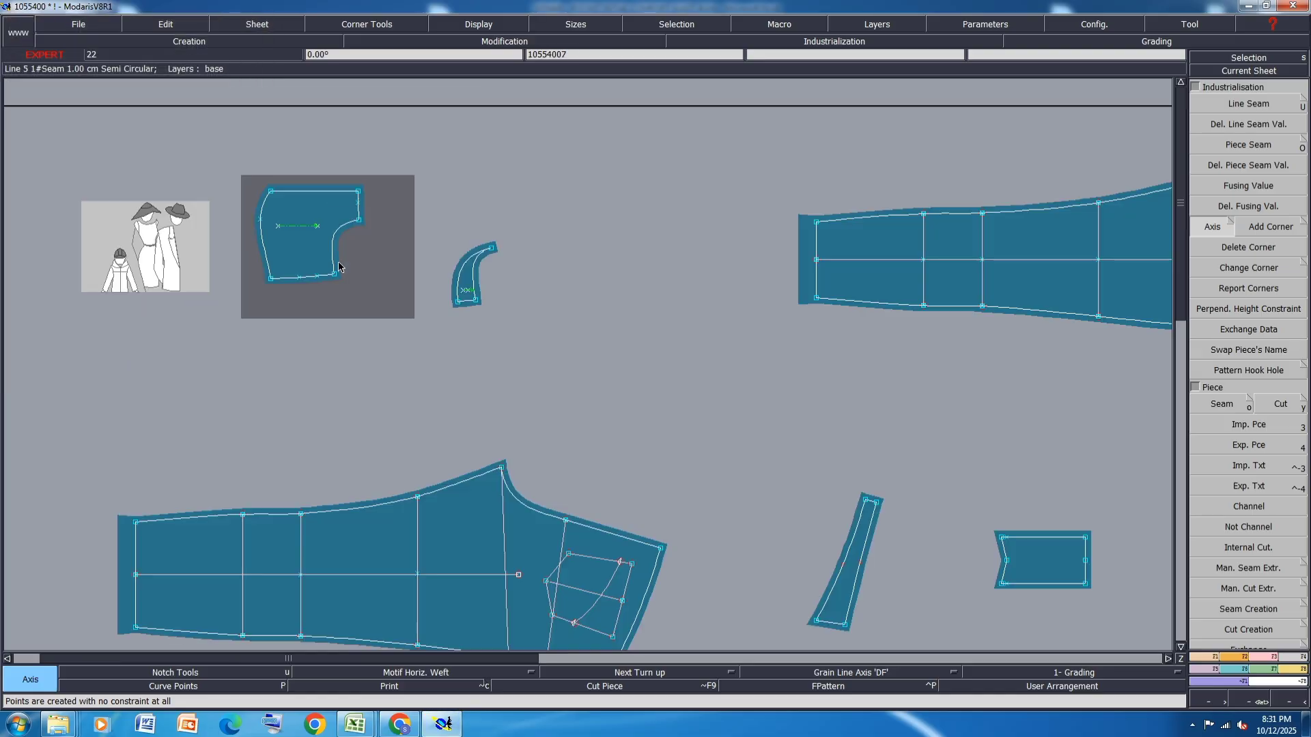
Draw a long horizontal grain line axis along the front leg piece, just above its centre line.
scroll(820, 259, "down", 2)
scroll(818, 257, "up", 2)
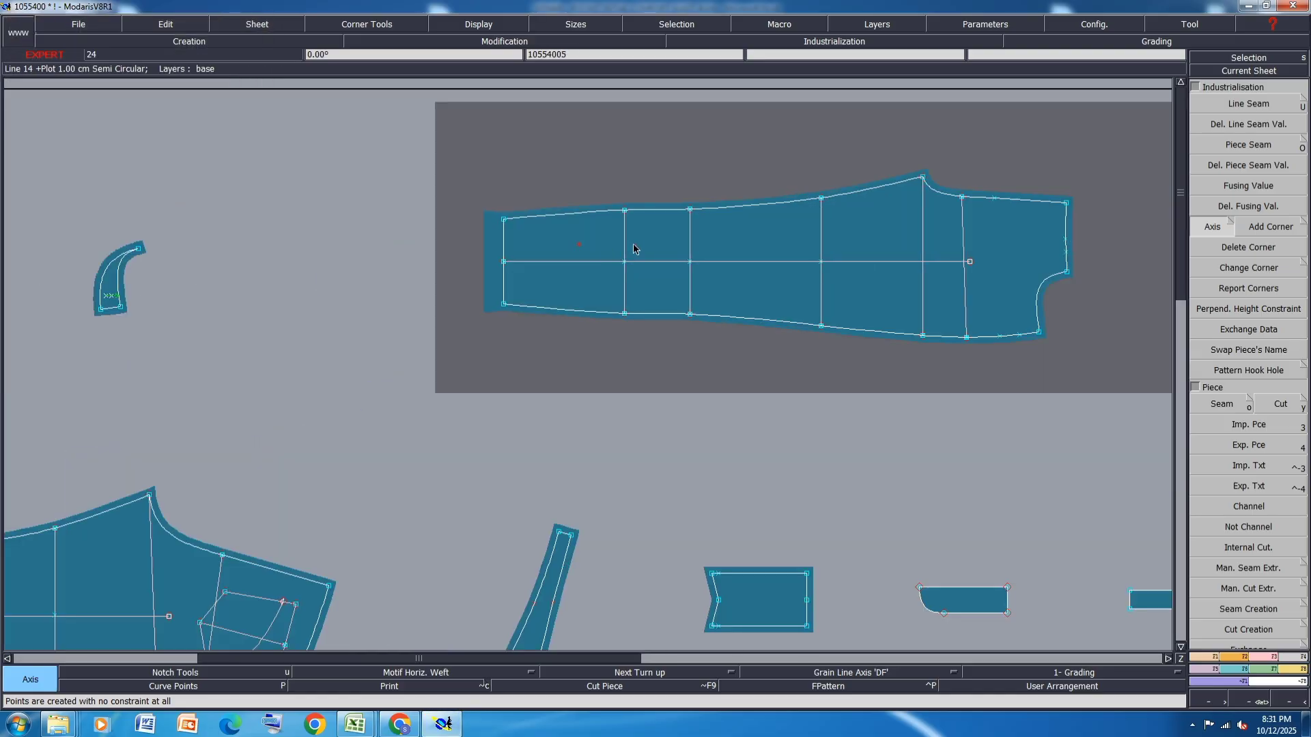
left_click(1012, 244)
scroll(475, 237, "down", 3)
Draw short horizontal grain line axes on the two pocket pieces beside the front leg.
scroll(721, 239, "up", 3)
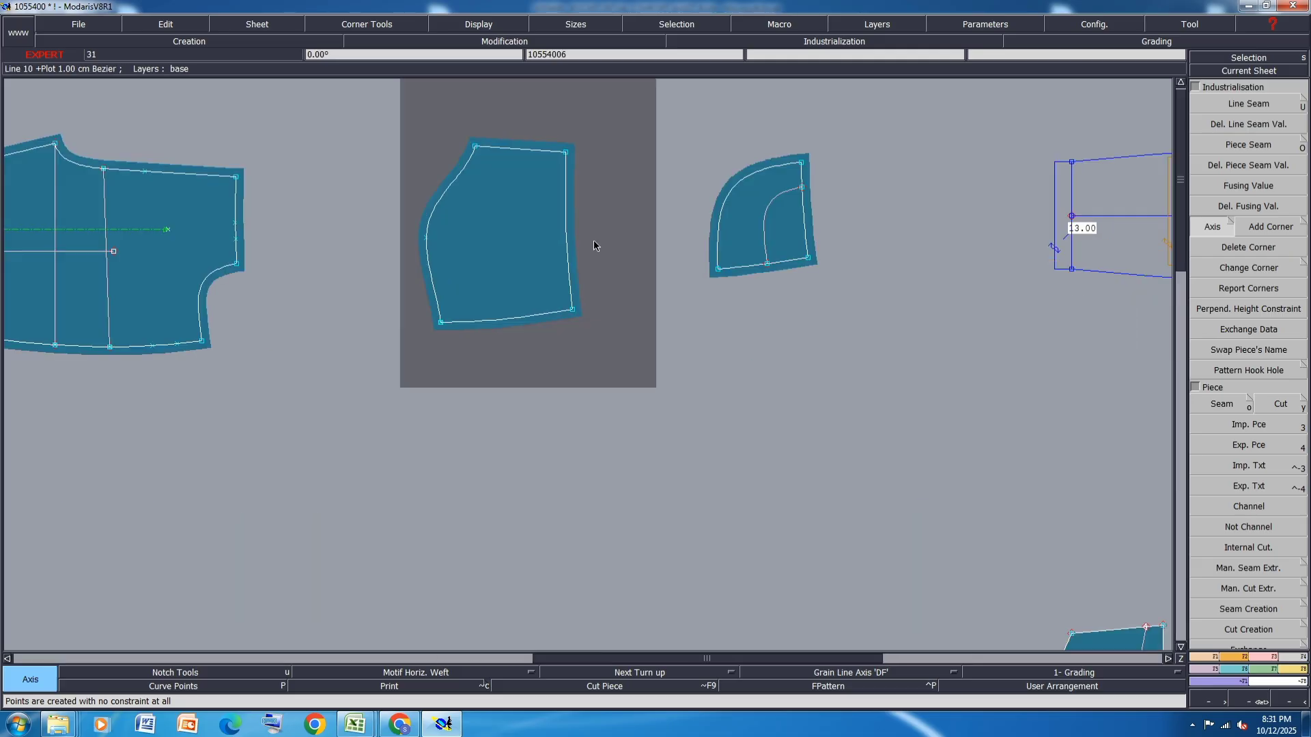
left_click(458, 231)
left_click(526, 231)
left_click(741, 227)
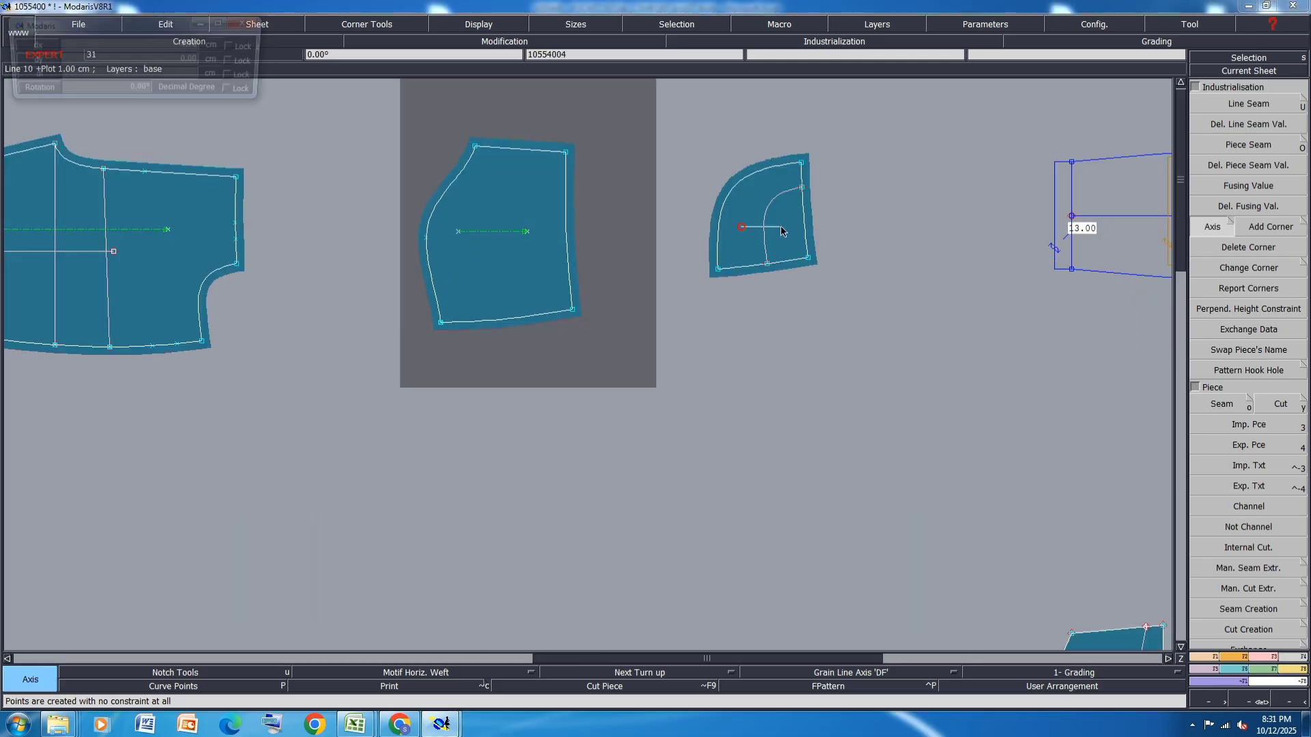
left_click(782, 228)
Draw a long horizontal grain line axis along the back leg piece, just below its centre line.
scroll(566, 210, "down", 1)
scroll(983, 178, "down", 1)
scroll(338, 334, "up", 3)
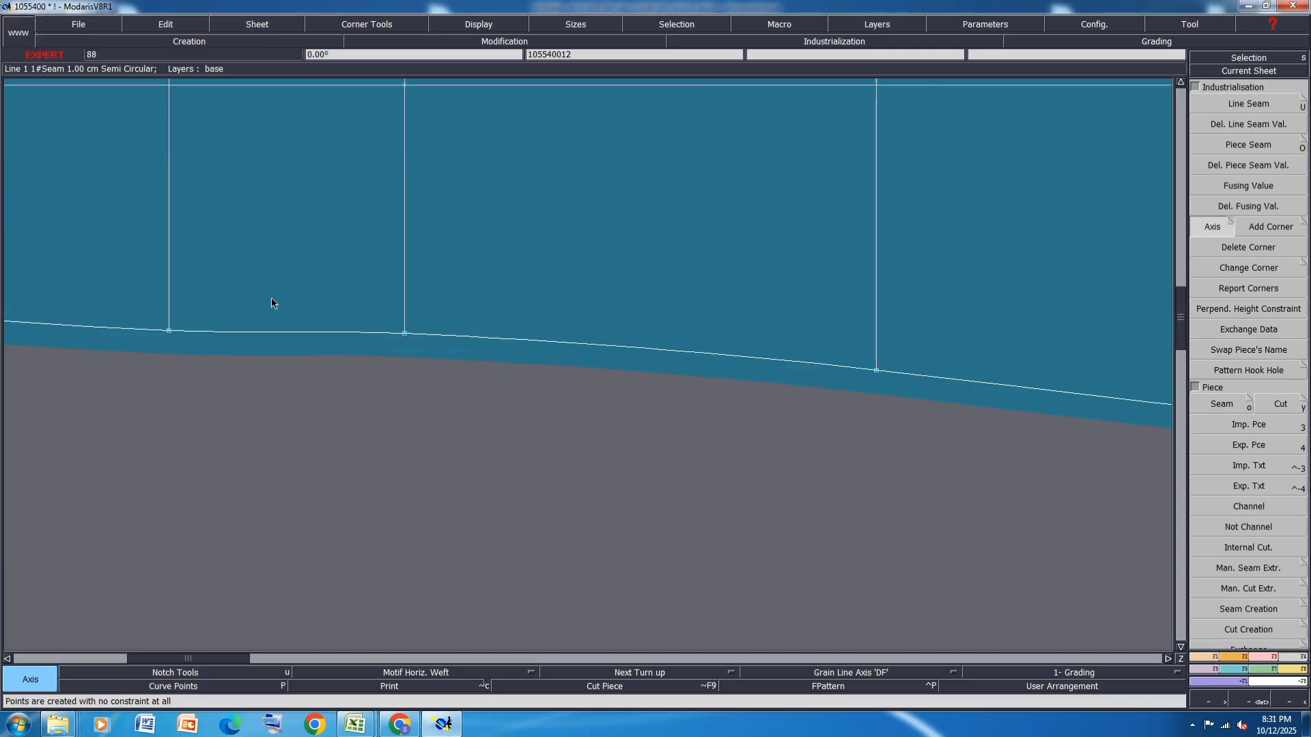
scroll(340, 345, "down", 2)
left_click(237, 290)
left_click(525, 311)
scroll(348, 265, "down", 1)
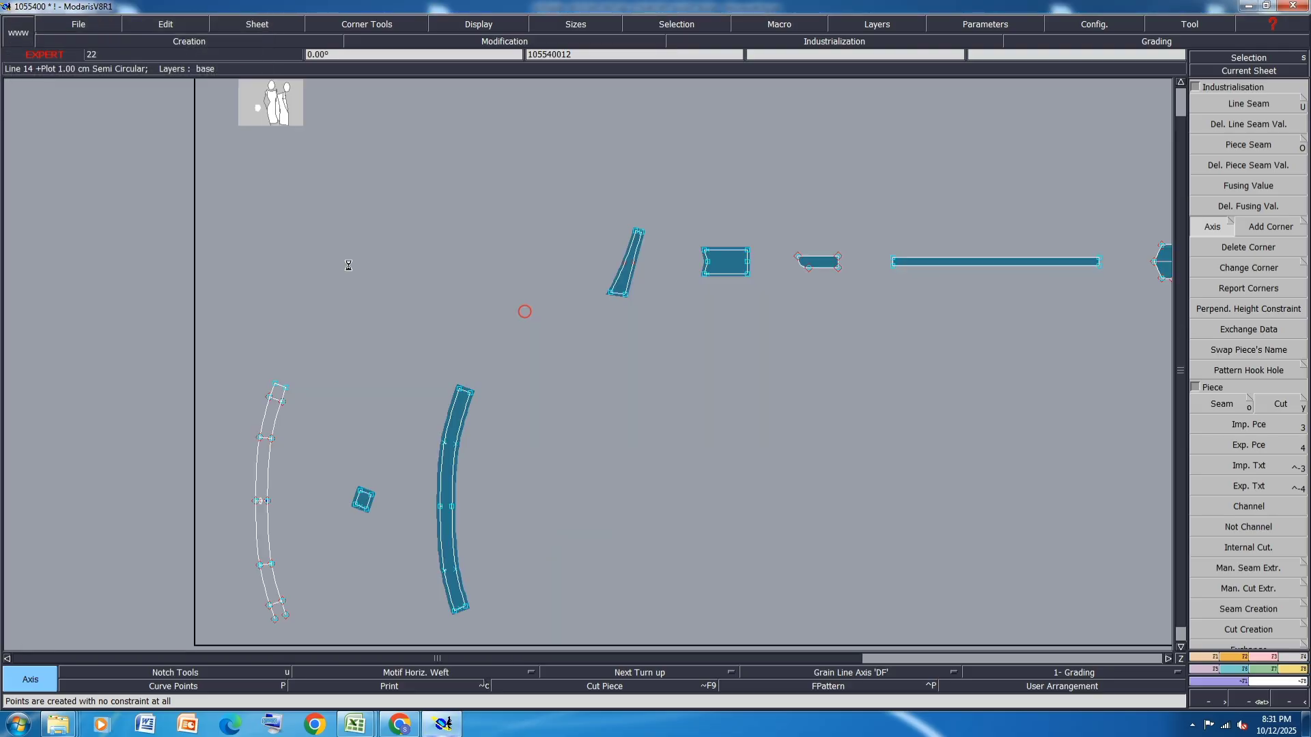
Draw horizontal grain line axes on the narrow tapered piece and the rectangular piece with the V-shaped end.
scroll(606, 265, "up", 3)
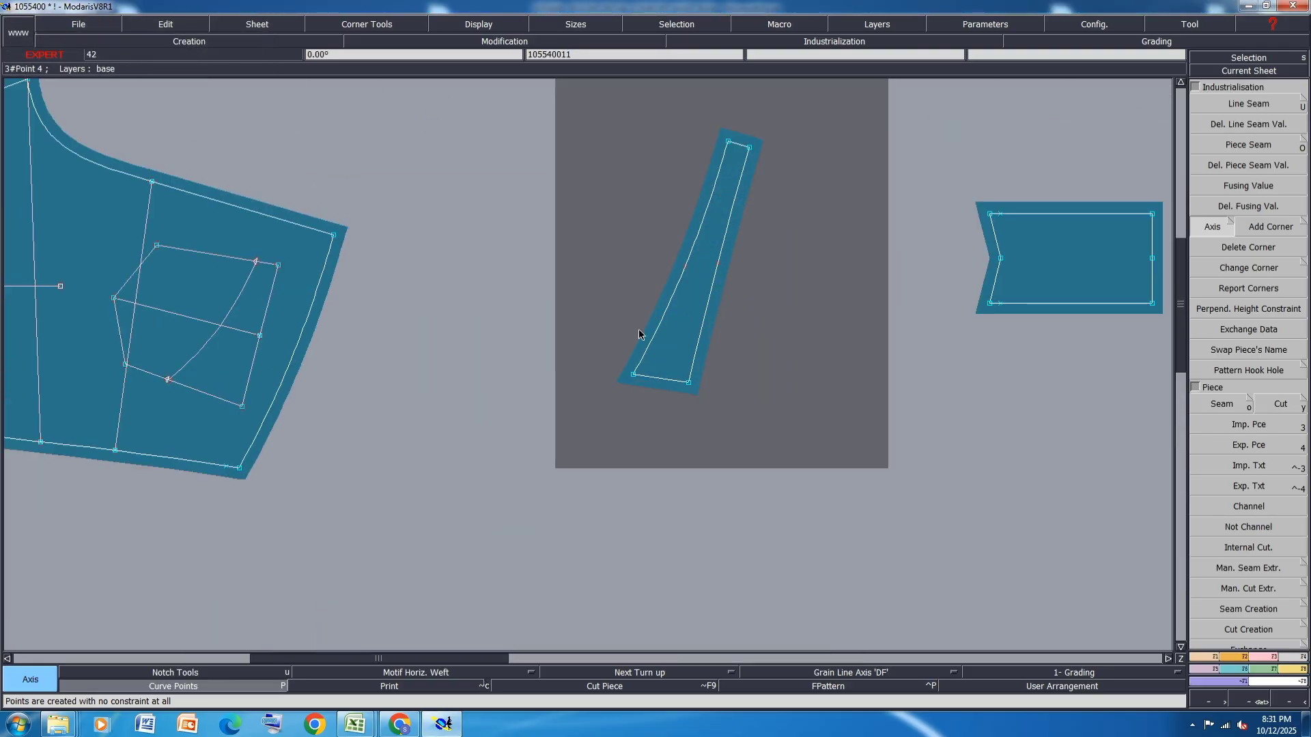
left_click(677, 312)
left_click(698, 312)
scroll(701, 315, "down", 2)
scroll(823, 294, "up", 3)
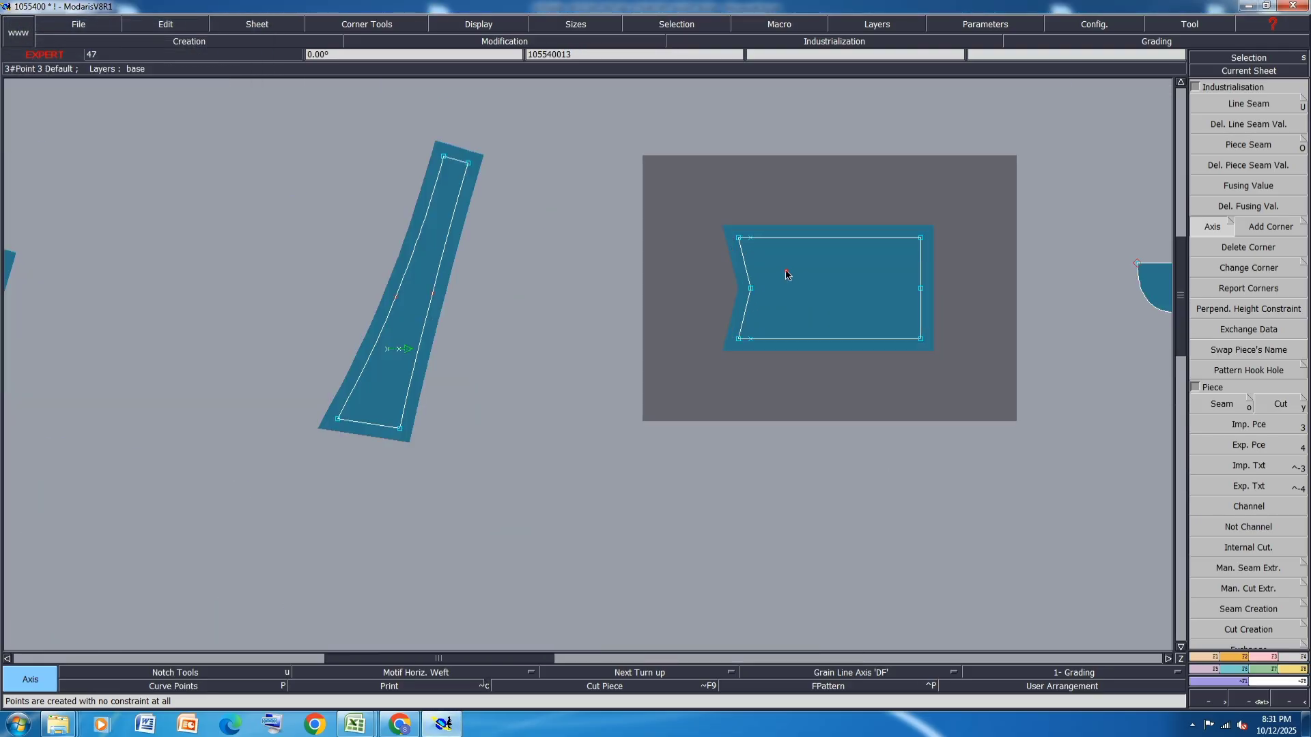
left_click(788, 275)
left_click(877, 272)
scroll(877, 272, "down", 3)
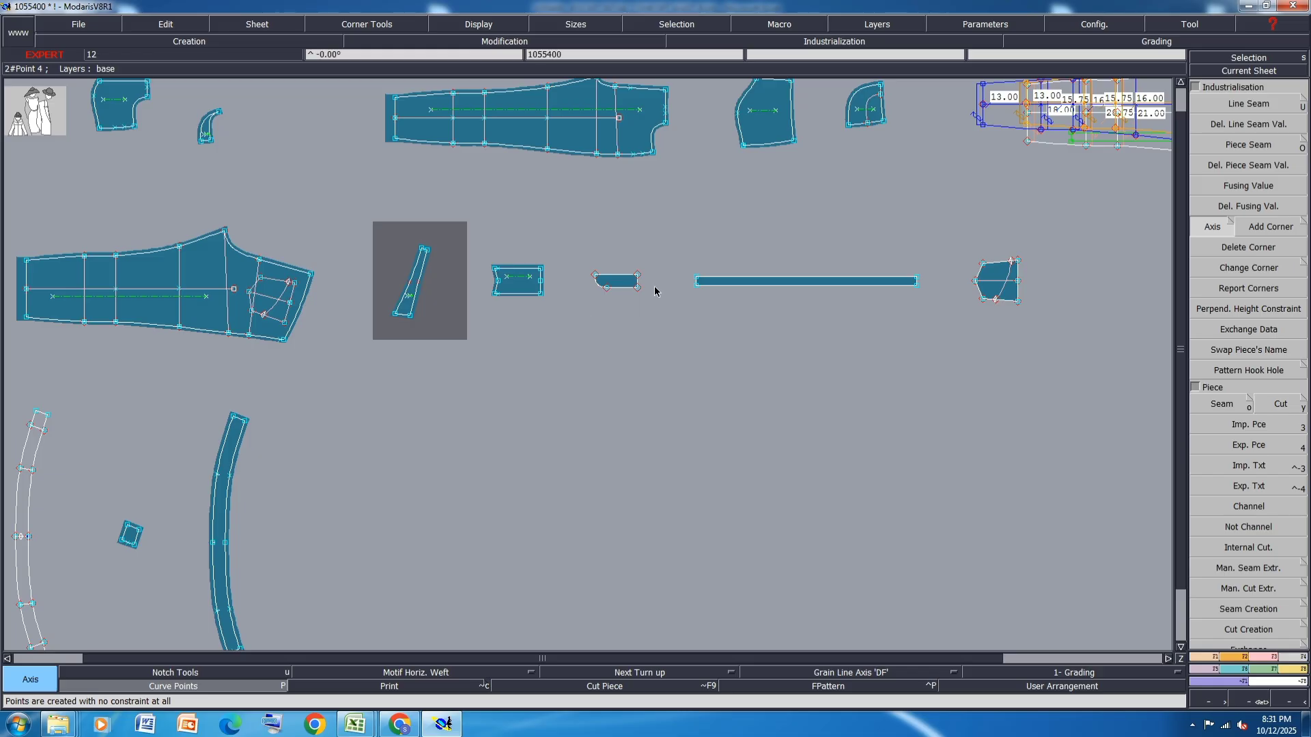
Draw horizontal grain line axes on the small piece with the rounded corner and on the long narrow strip.
scroll(655, 292, "up", 3)
left_click(523, 287)
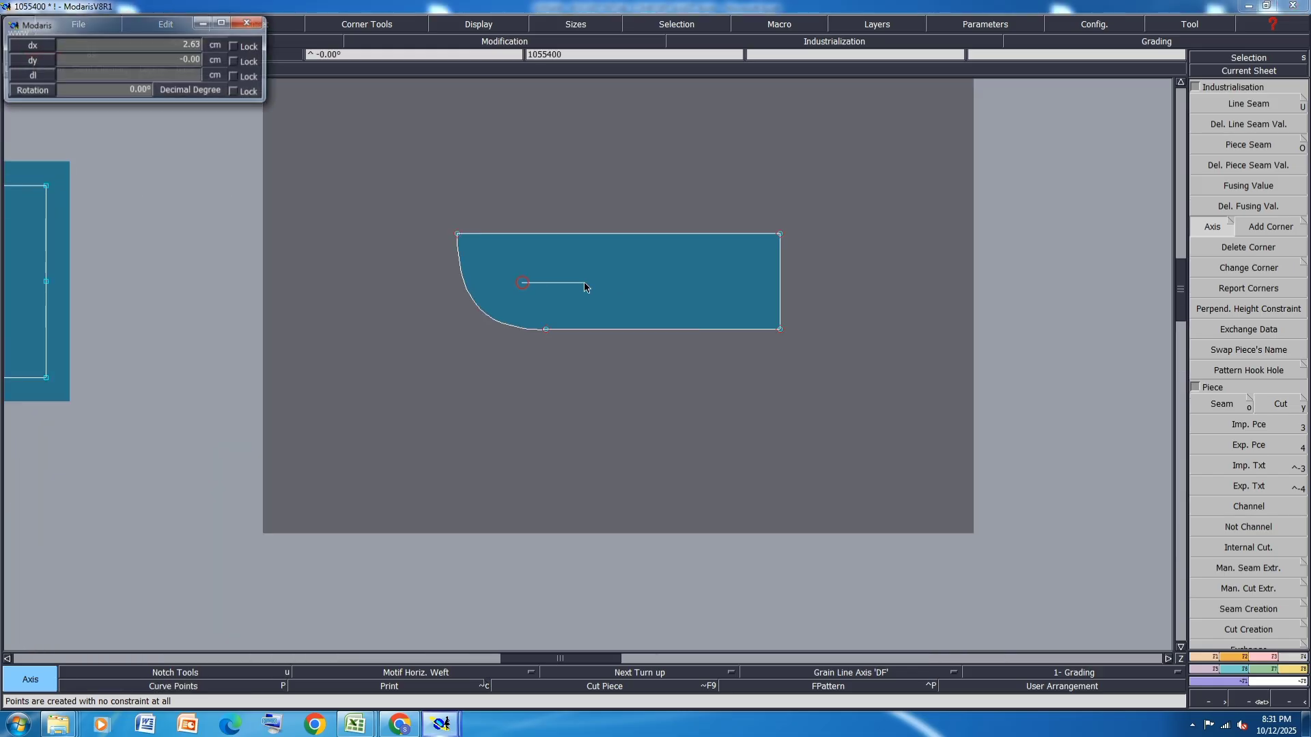
left_click(584, 287)
scroll(546, 314, "down", 3)
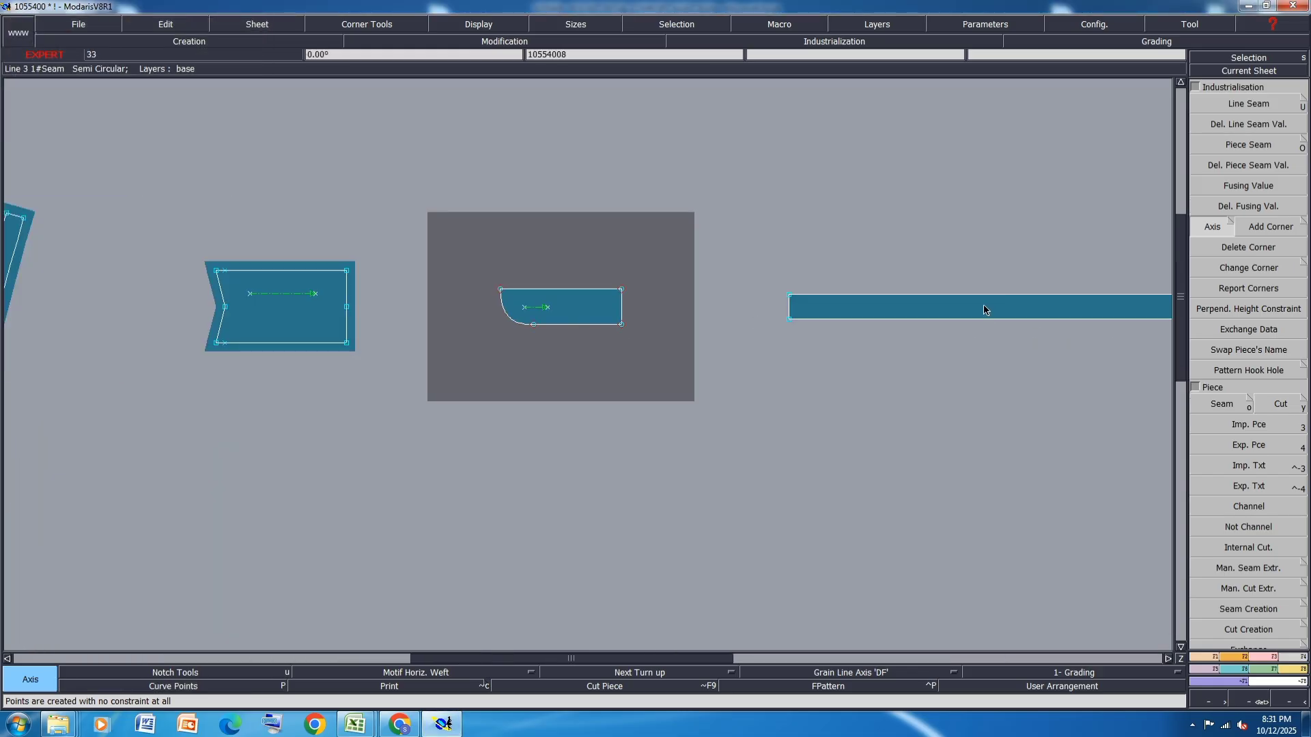
left_click(984, 310)
left_click(1110, 307)
scroll(1109, 307, "down", 4)
Draw a short horizontal grain line axis on the pointed pocket piece, above its centre line.
scroll(720, 235, "up", 3)
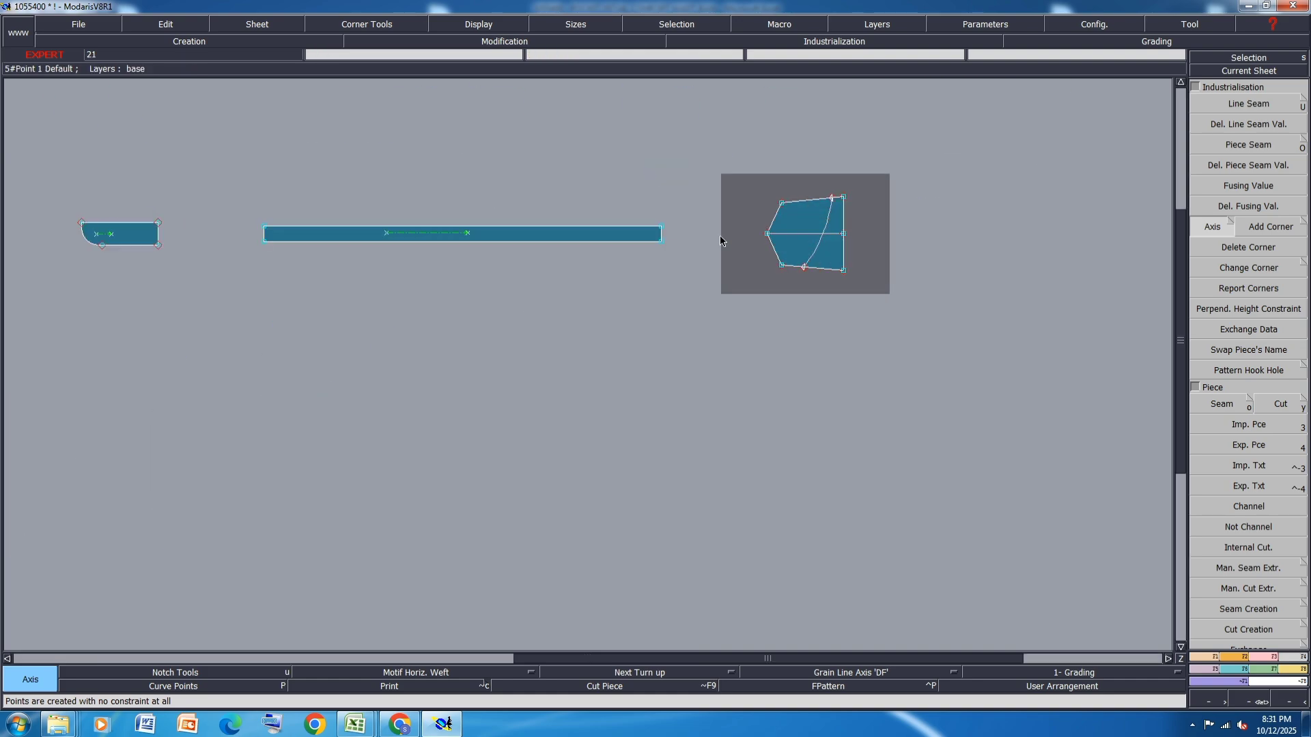
scroll(719, 235, "up", 3)
left_click(846, 212)
left_click(882, 213)
scroll(916, 203, "down", 5)
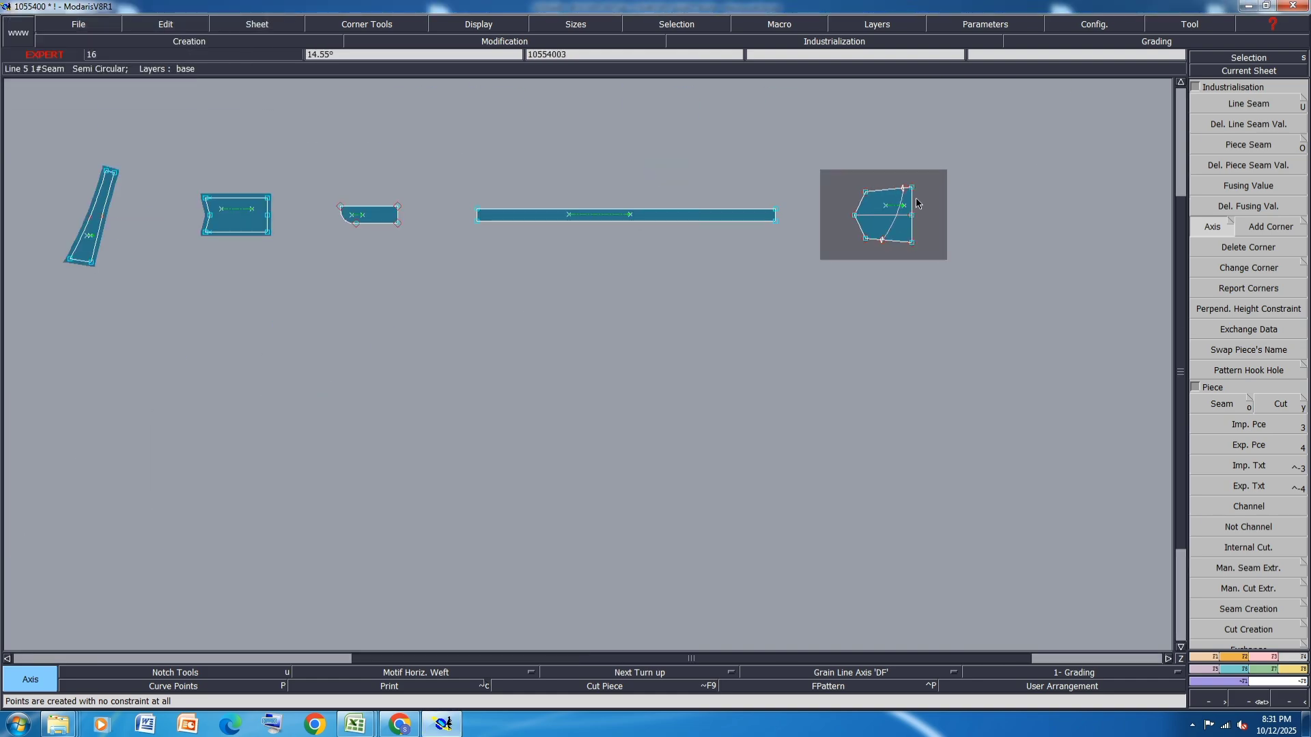
Draw short horizontal grain line axes on the small tilted square piece and on the long curved waistband piece.
scroll(793, 259, "down", 2)
scroll(594, 270, "up", 8)
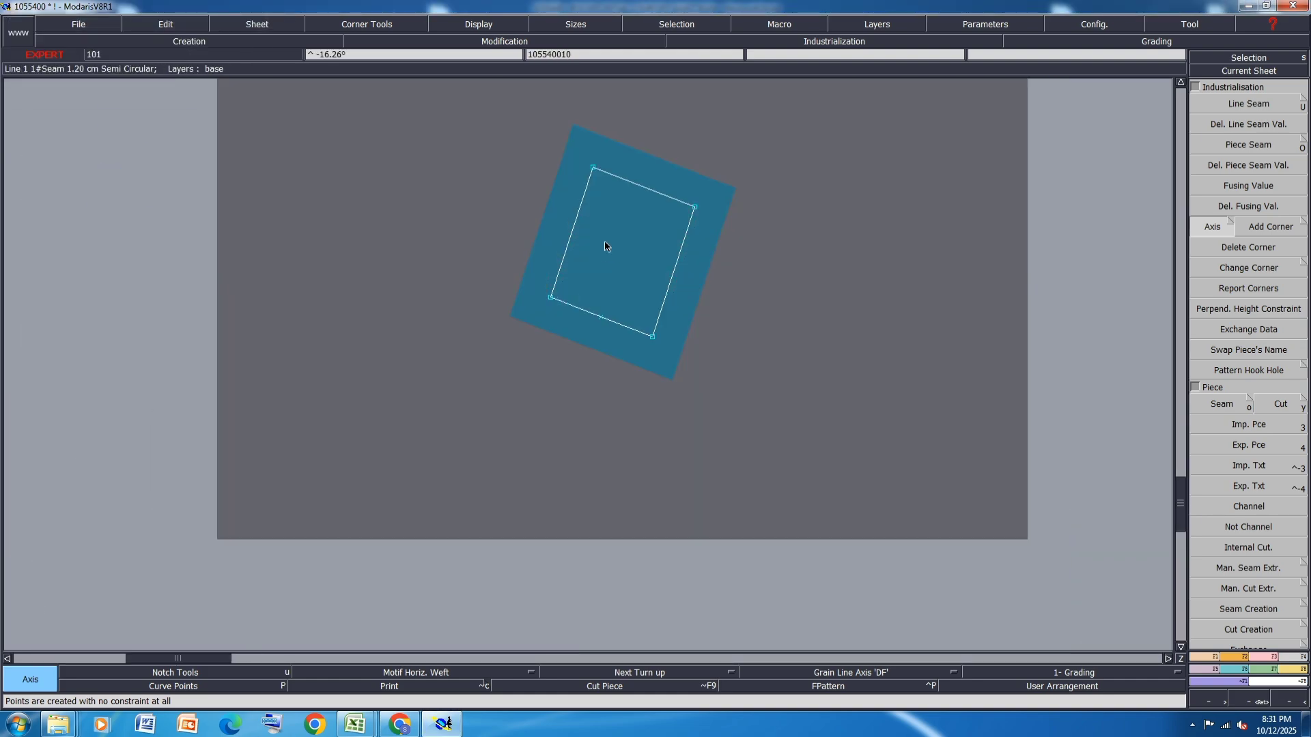
left_click(604, 242)
left_click(653, 242)
scroll(393, 256, "down", 5)
scroll(620, 222, "up", 2)
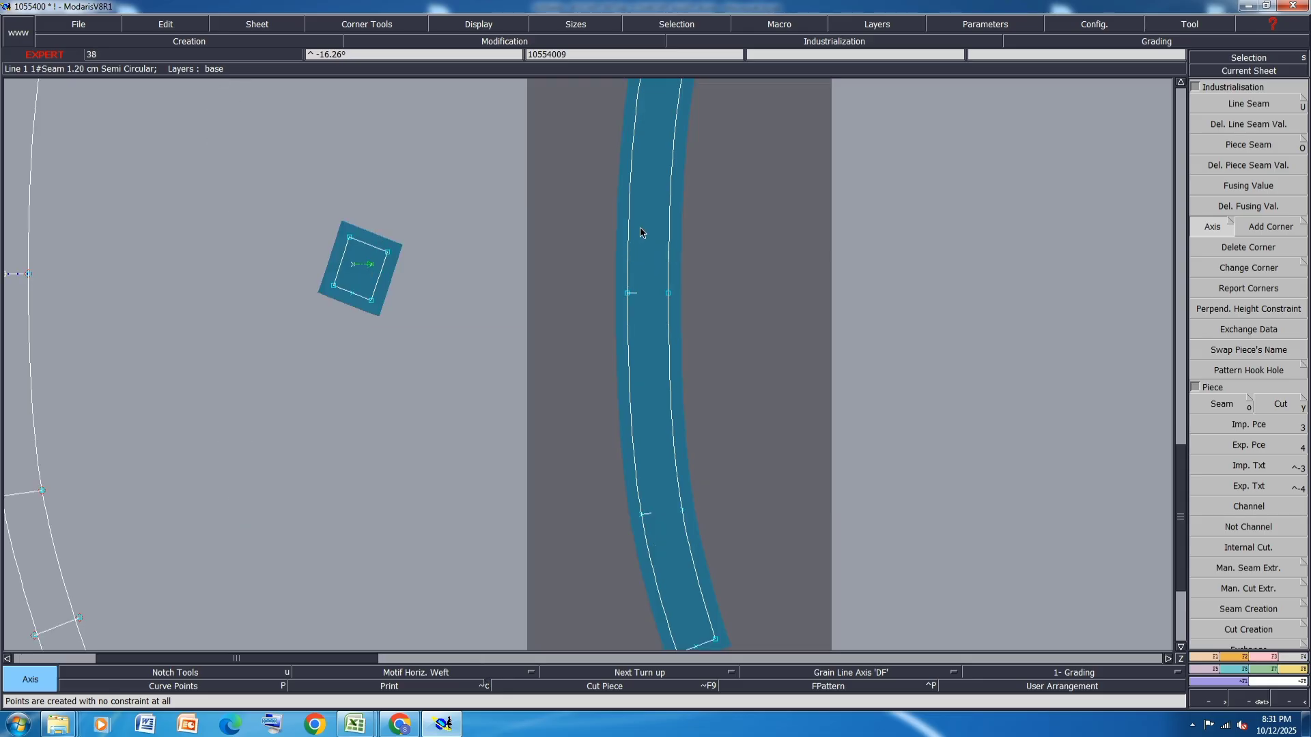
left_click(640, 228)
left_click(657, 228)
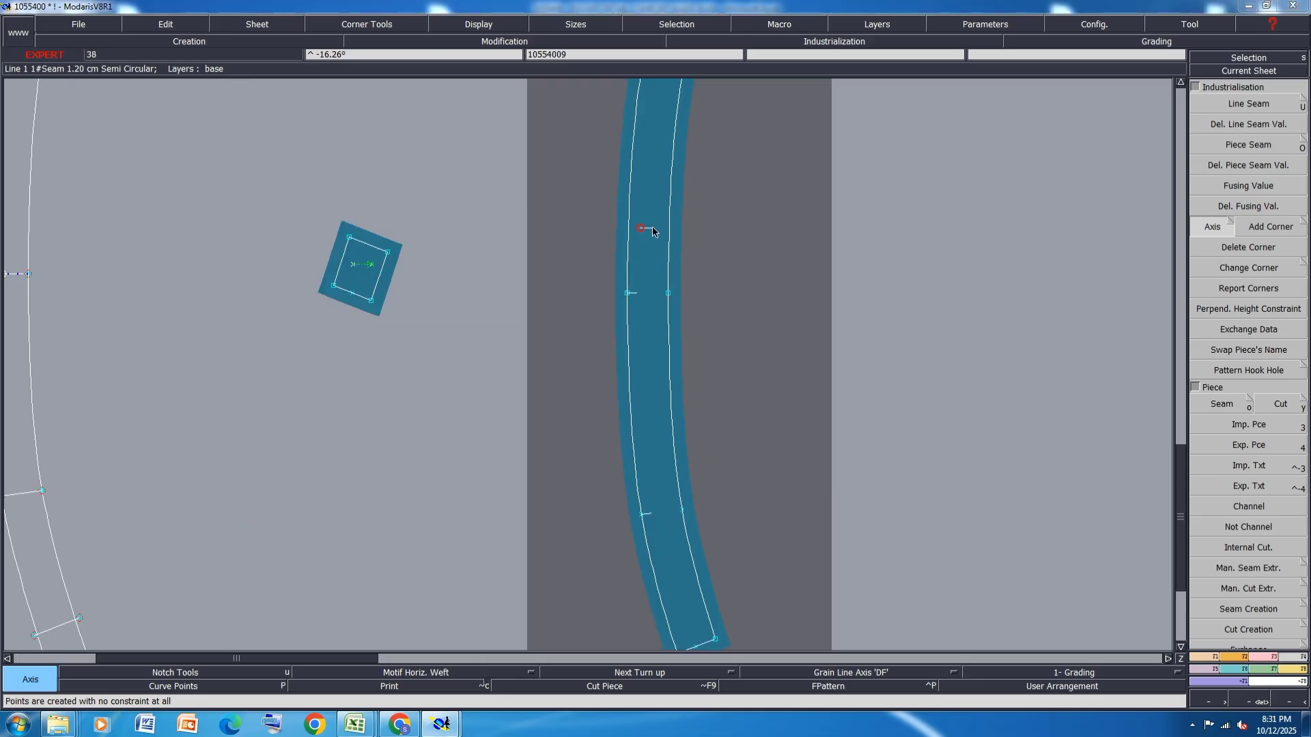
Save the pattern model and automatically arrange all the sheets on the desk.
left_click(1230, 659)
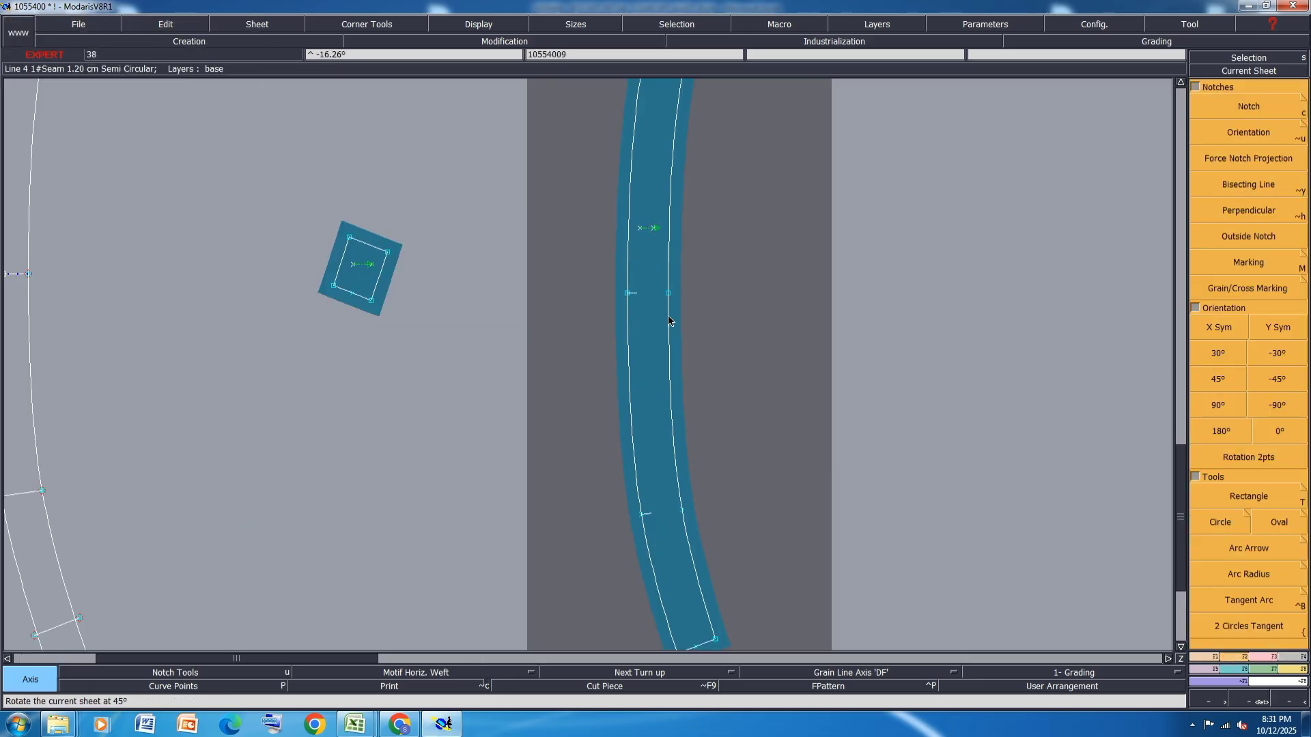
scroll(669, 321, "down", 5)
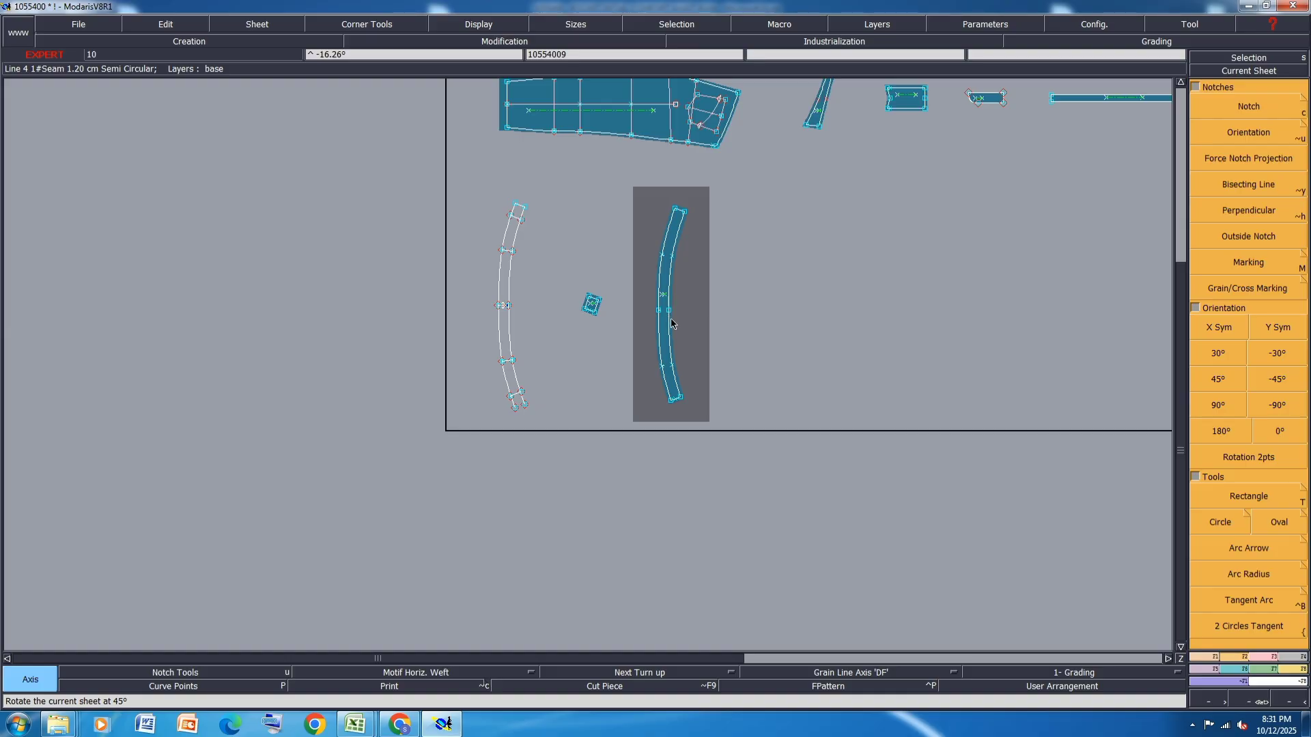
key("ctrl+s")
left_click(572, 436)
key("j")
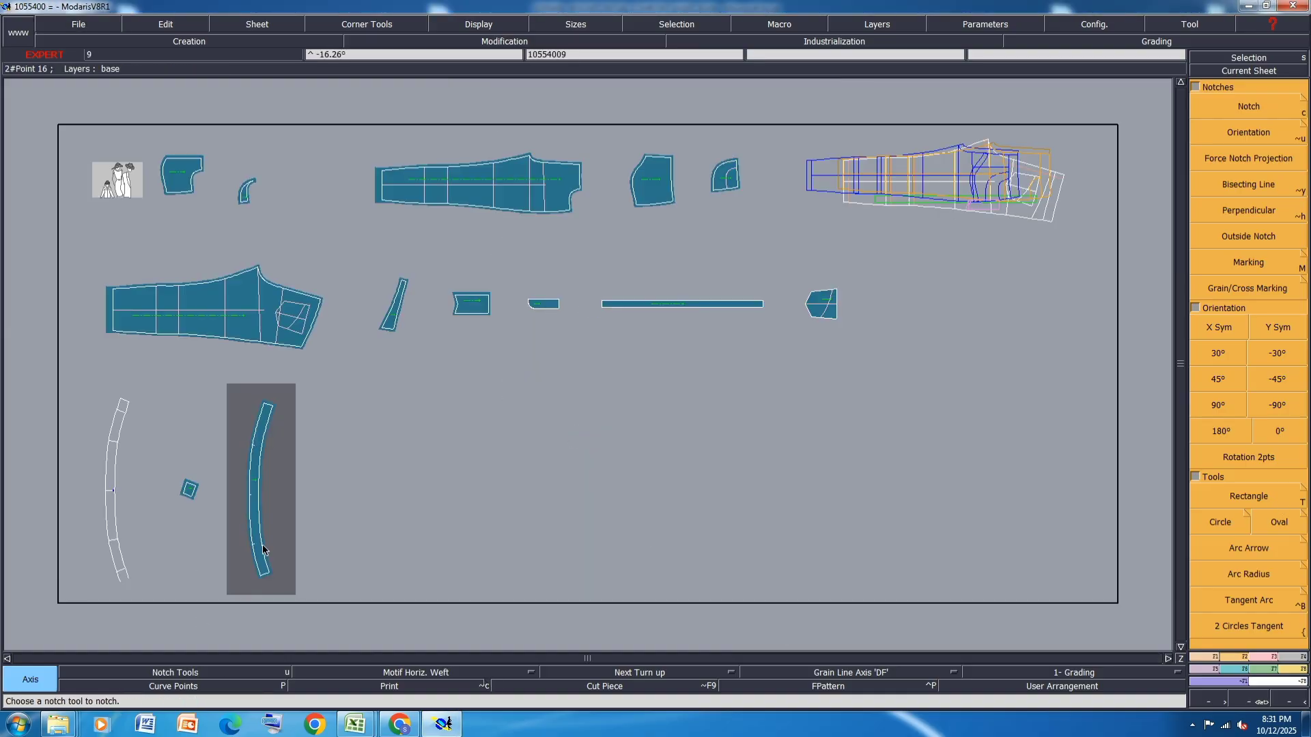
Copy the curved waistband piece onto a new sheet and apply the X symmetry to the copy.
key("ctrl+c")
left_click(250, 510)
left_click(477, 515)
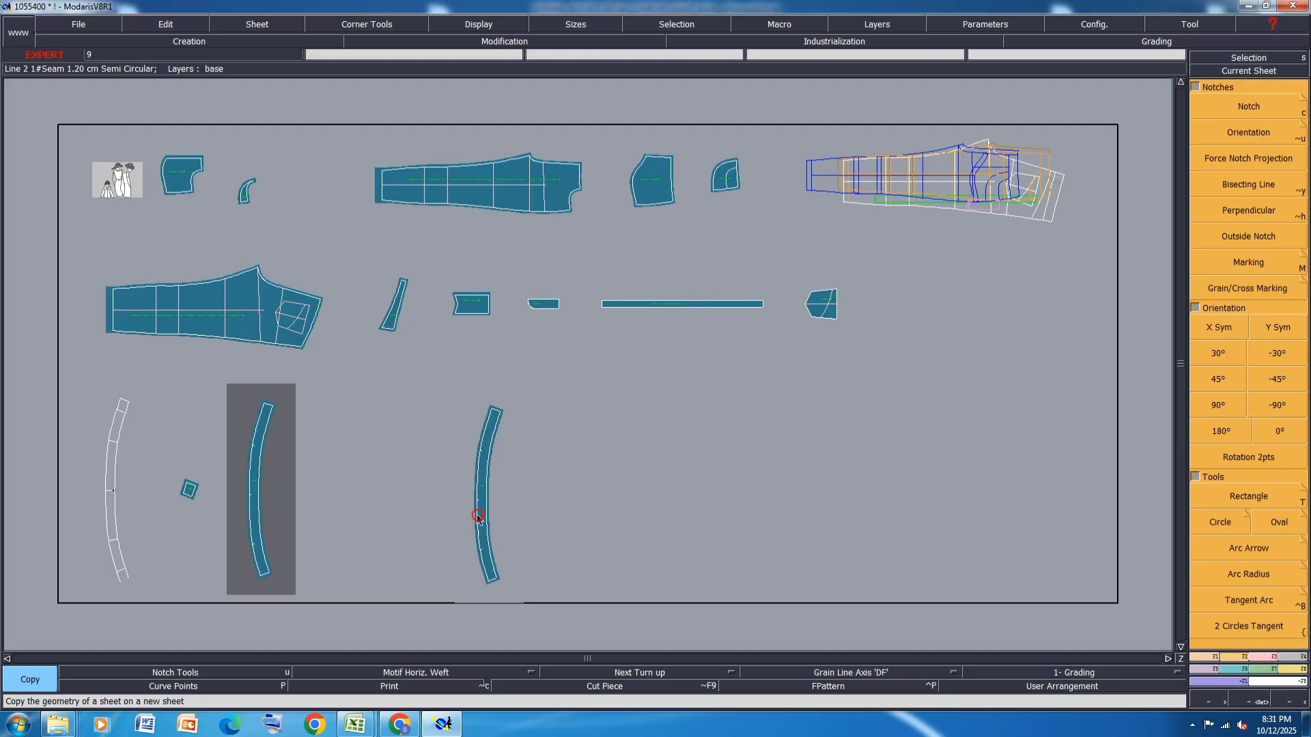
left_click(1219, 327)
left_click(519, 530)
Display the title blocks on all sheets and rearrange the sheets on the desk.
key("ctrl+u")
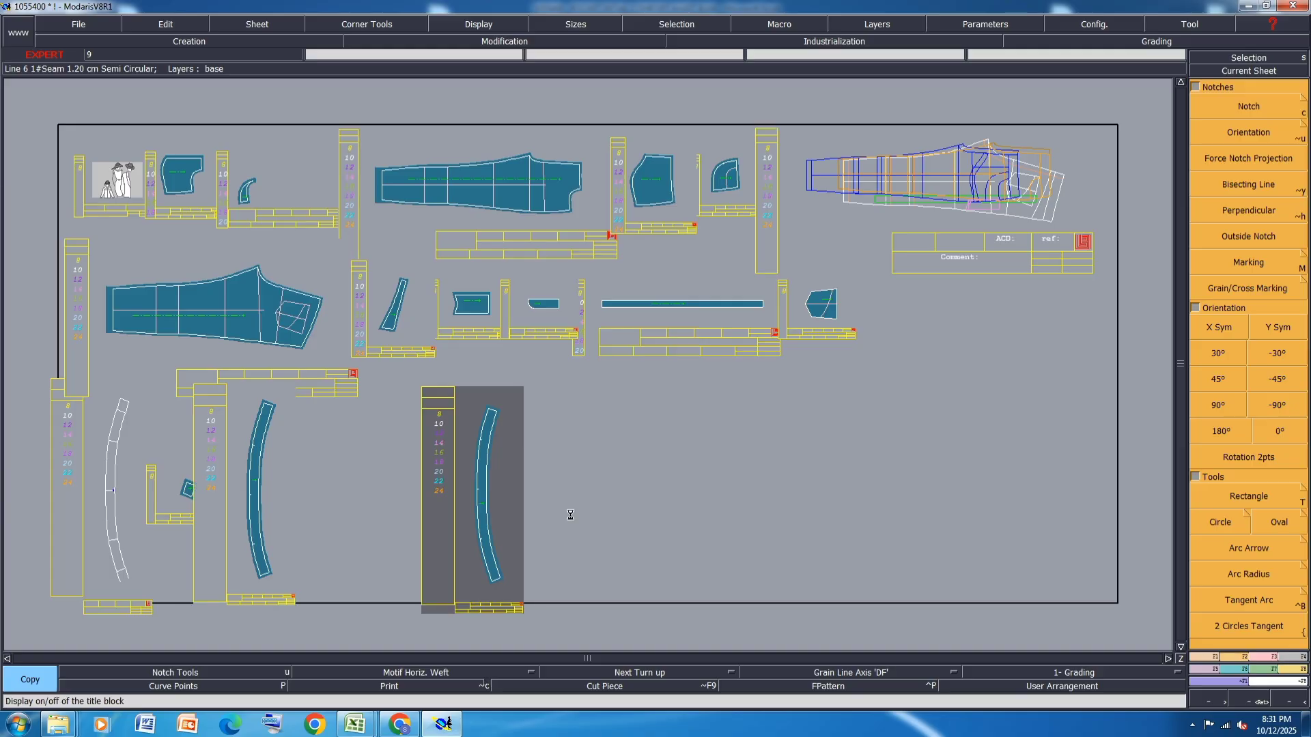
key("j")
scroll(174, 192, "up", 3)
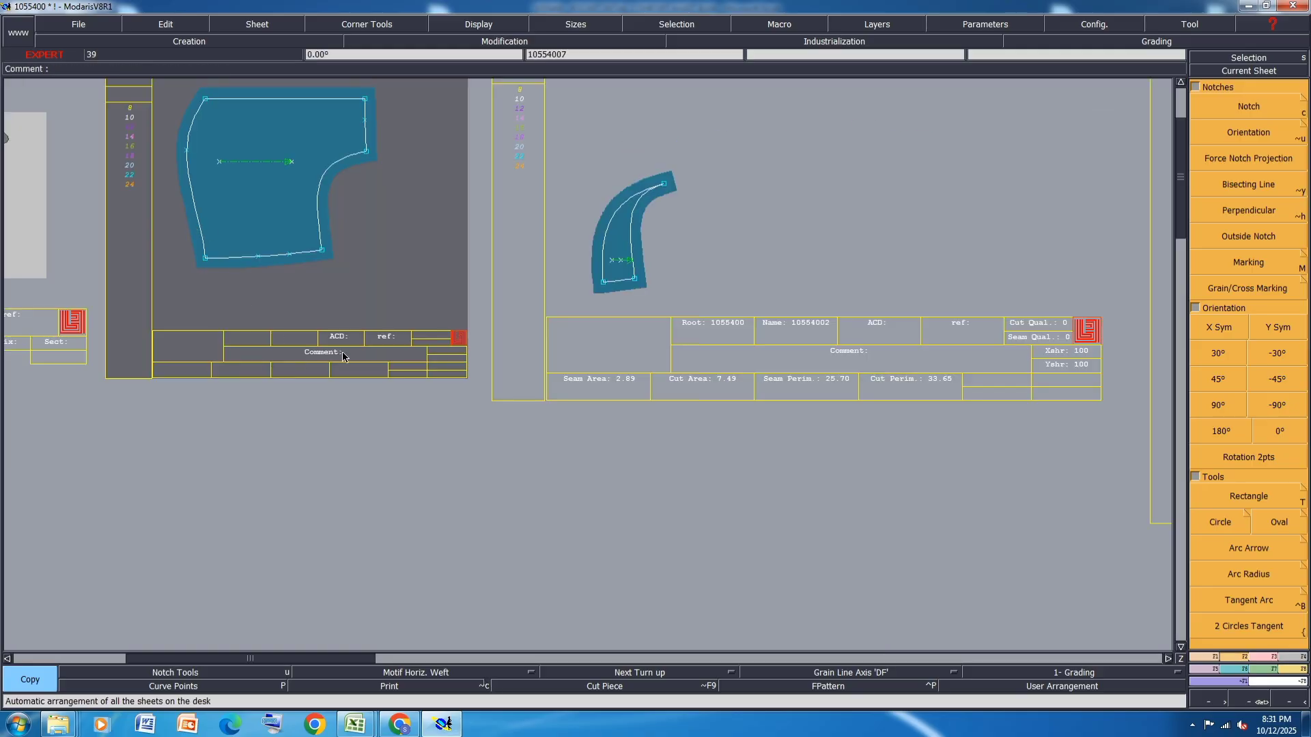
key("space")
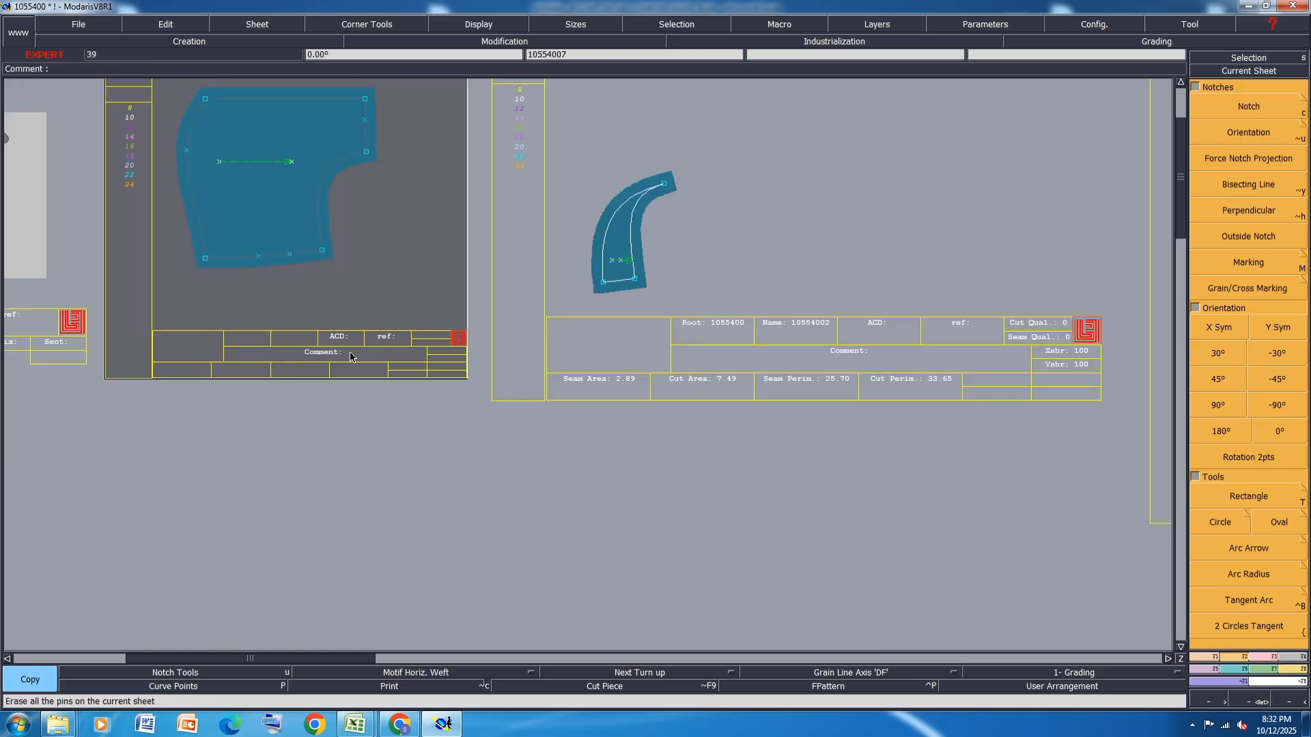
left_click_drag(350, 357, 371, 390)
left_click(376, 415)
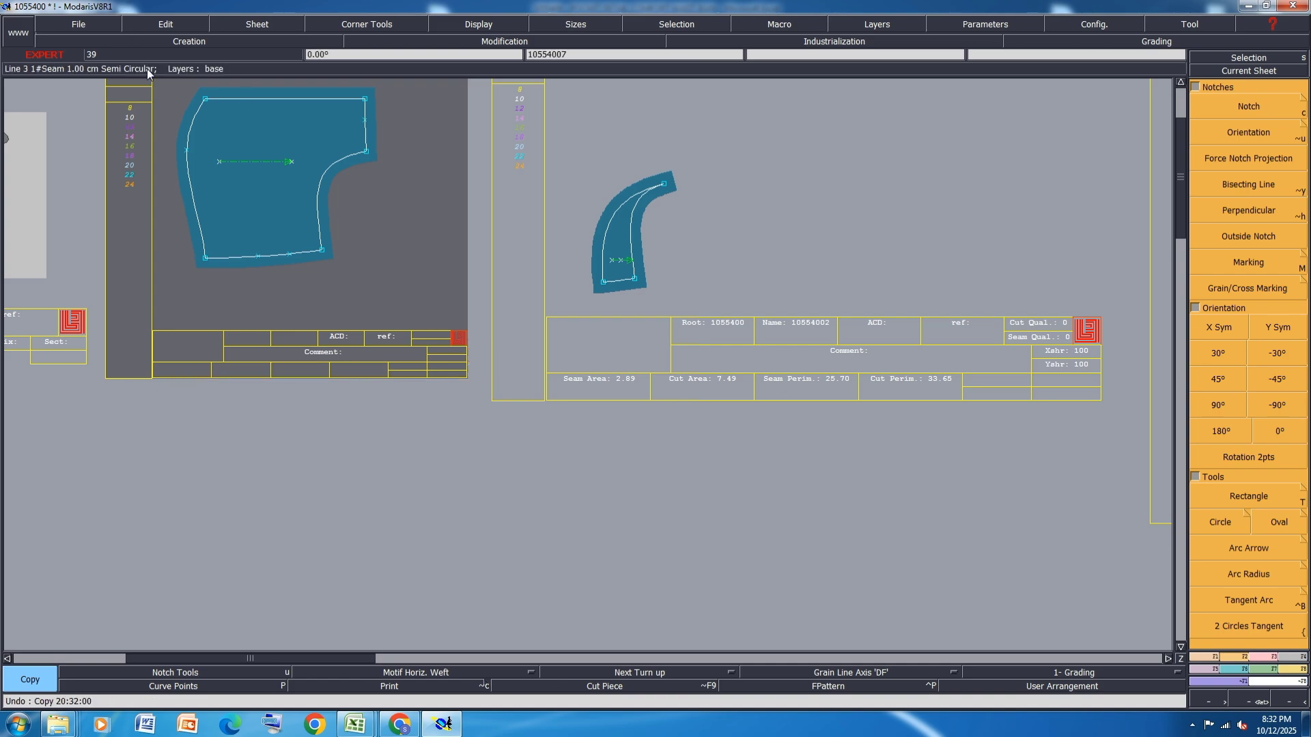
Enter a comment beginning with PKTIN in the title block of the first pocket piece with the curved cut-out.
left_click(165, 26)
left_click(167, 41)
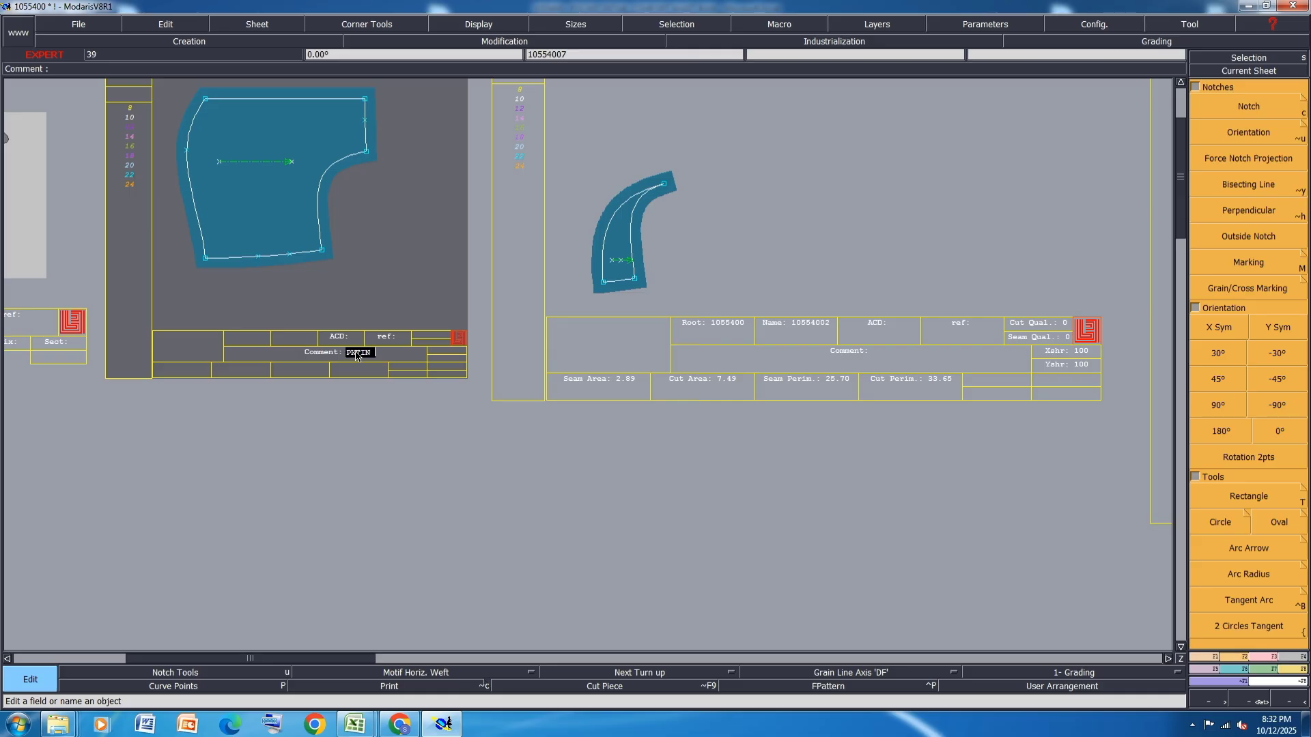
key("Return")
key("Page_Down")
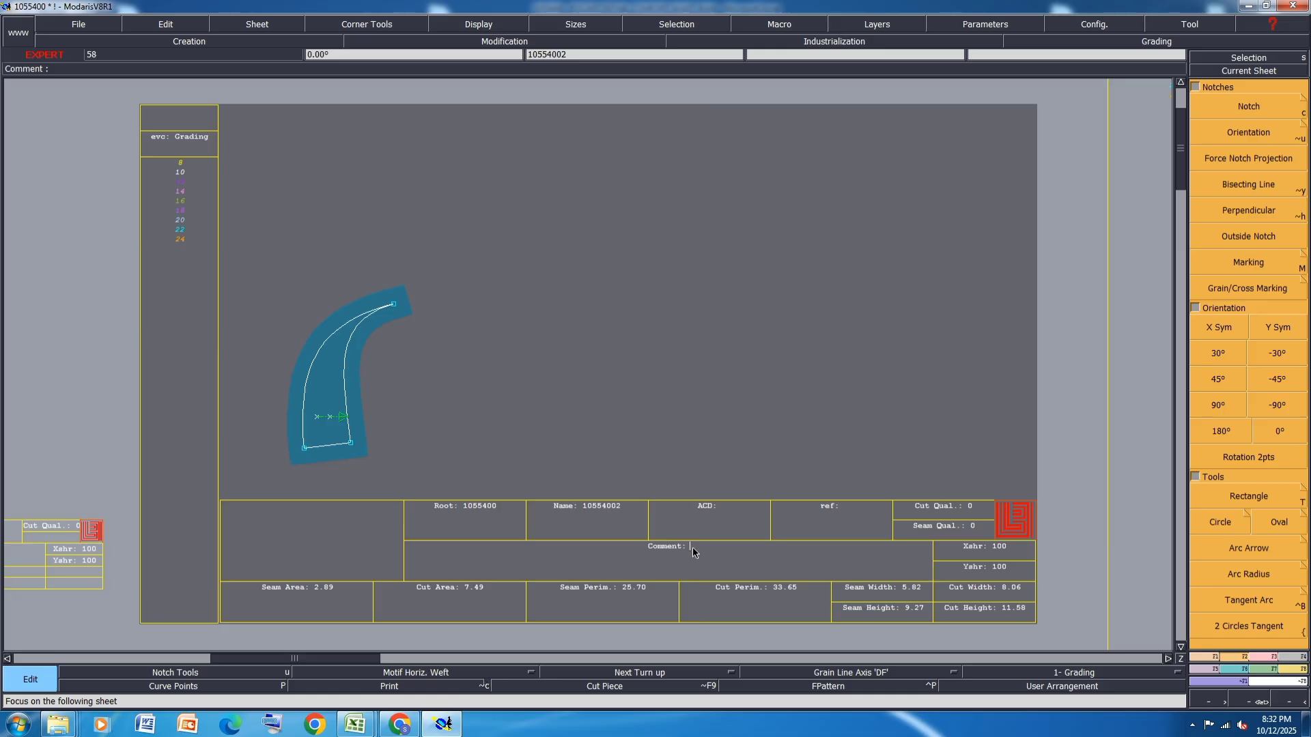
Fill in the title block comments of the small curved facing piece and the front leg piece, beginning the front leg's with FRONT 1.
type("FRONT 1")
key("Return")
key("Page_Down")
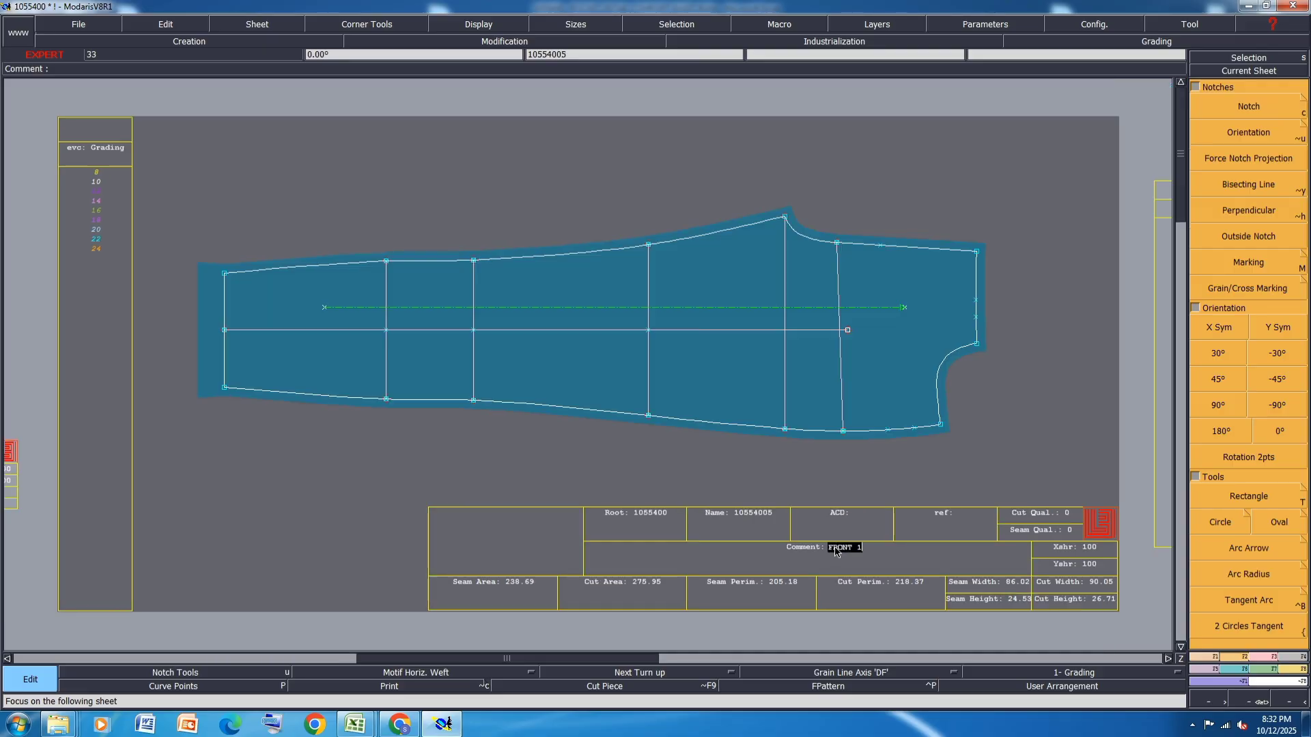
type("2")
key("Return")
key("Page_Down")
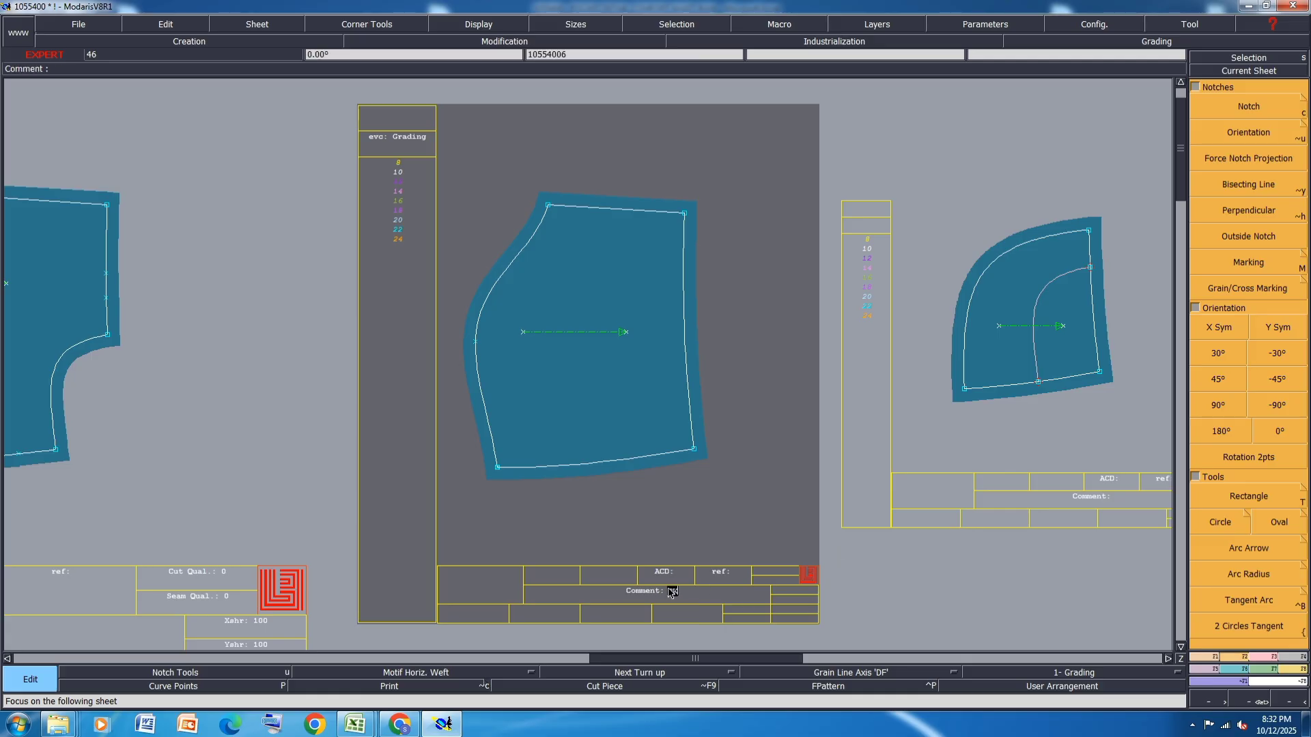
Fill in the title block comments of the large pocket bag piece and the quarter-round piece, using SEAM 1X for the quarter-round one.
type("TIN 1C")
key("Return")
key("Page_Down")
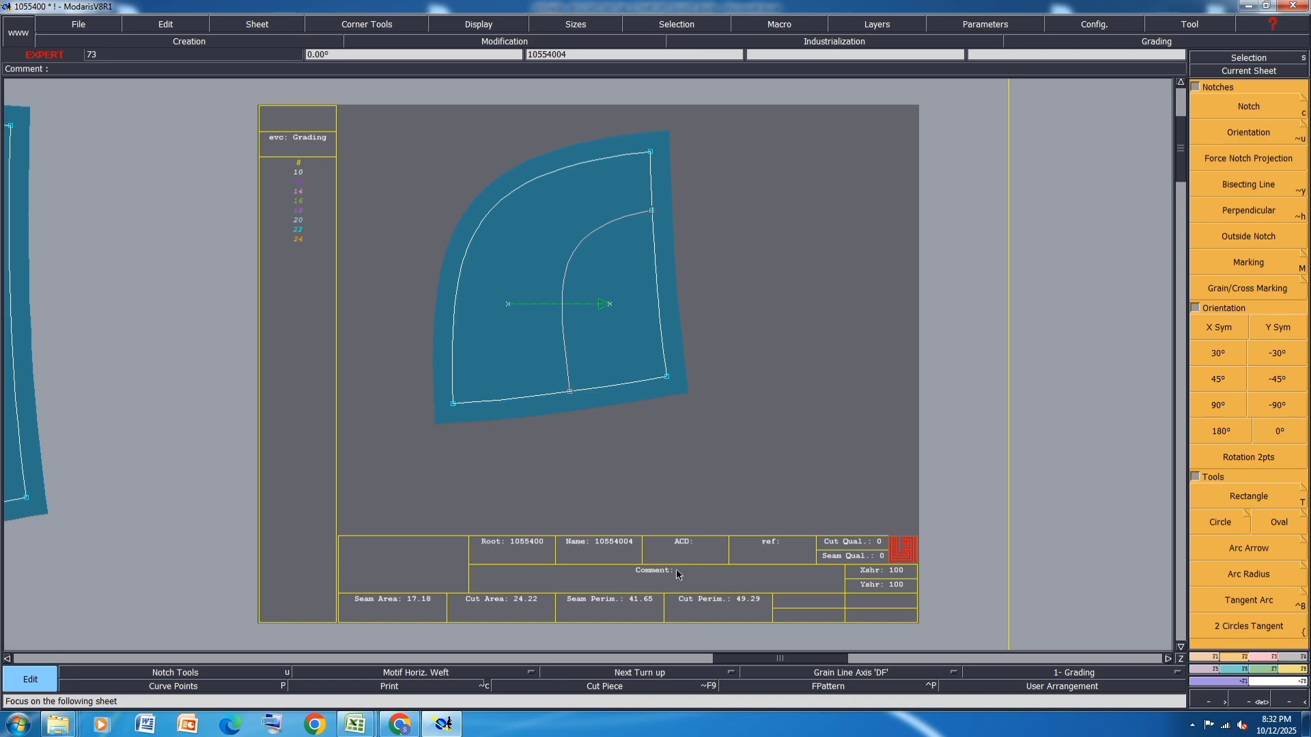
type("SEAM 1X")
key("Return")
key("Page_Down")
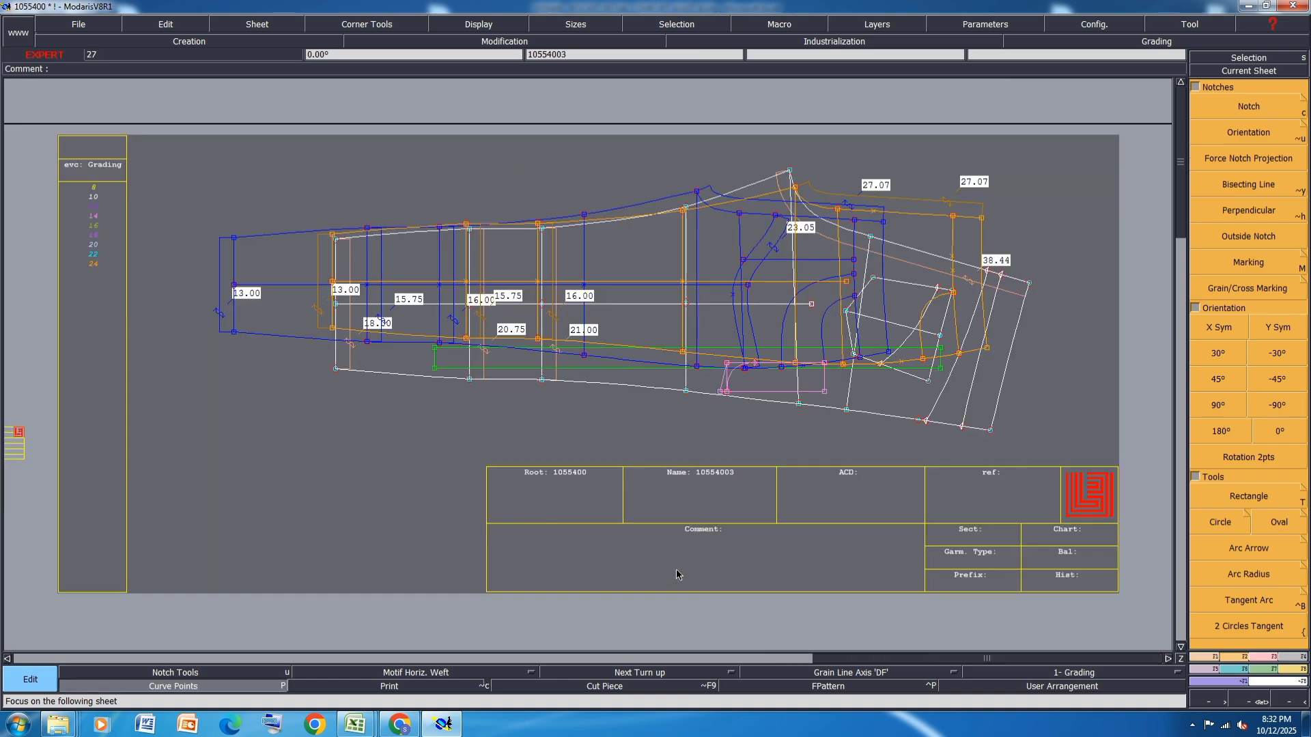
Skip the base pattern sheet, enter the back leg piece's comment, and comment the narrow tapered piece as BK YOUK 1X2.
key("Page_Down")
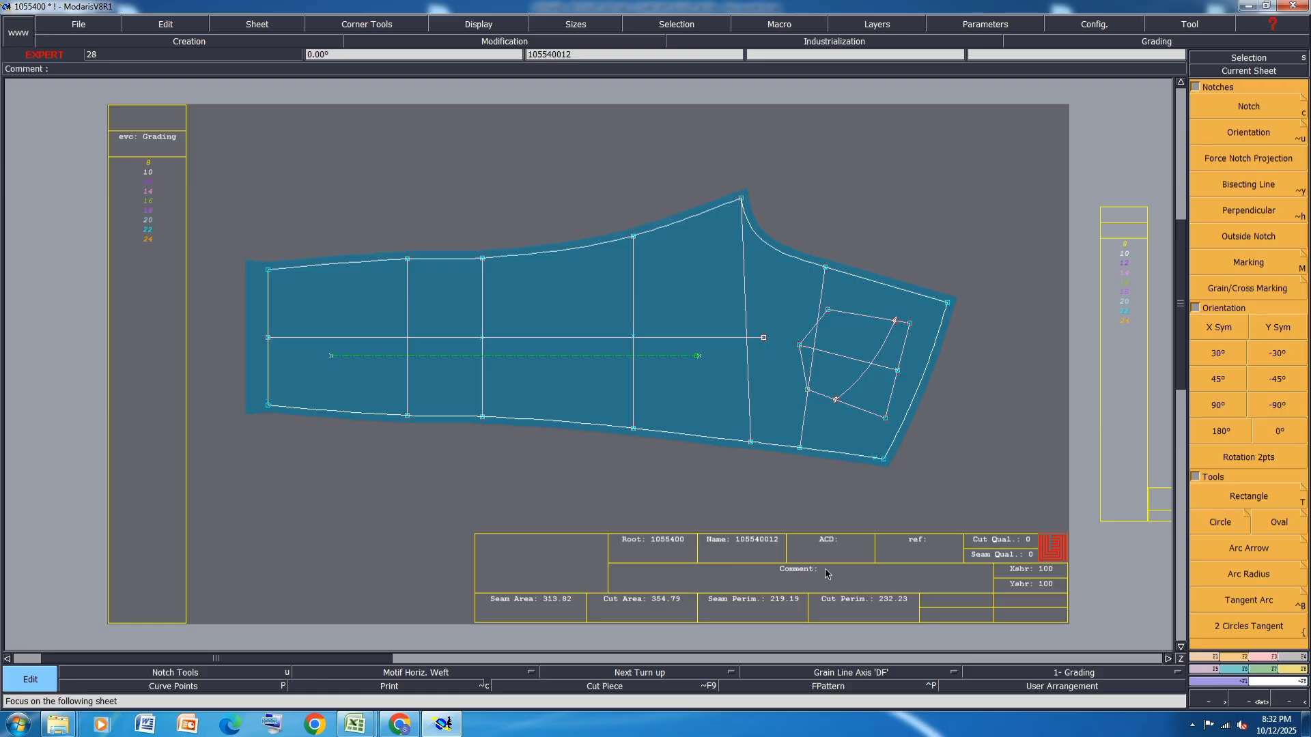
type("BA")
type("CL")
key("Return")
key("Page_Down")
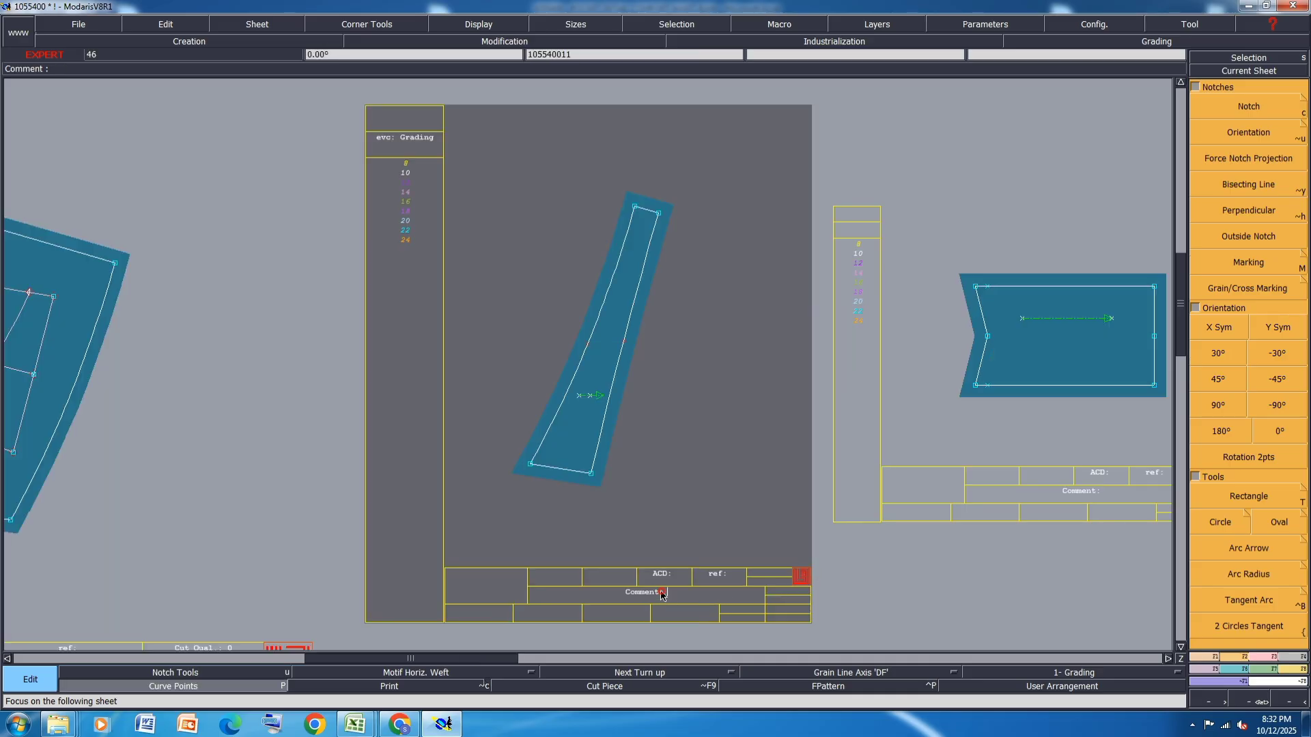
type("BK YOUK 1X2")
key("Return")
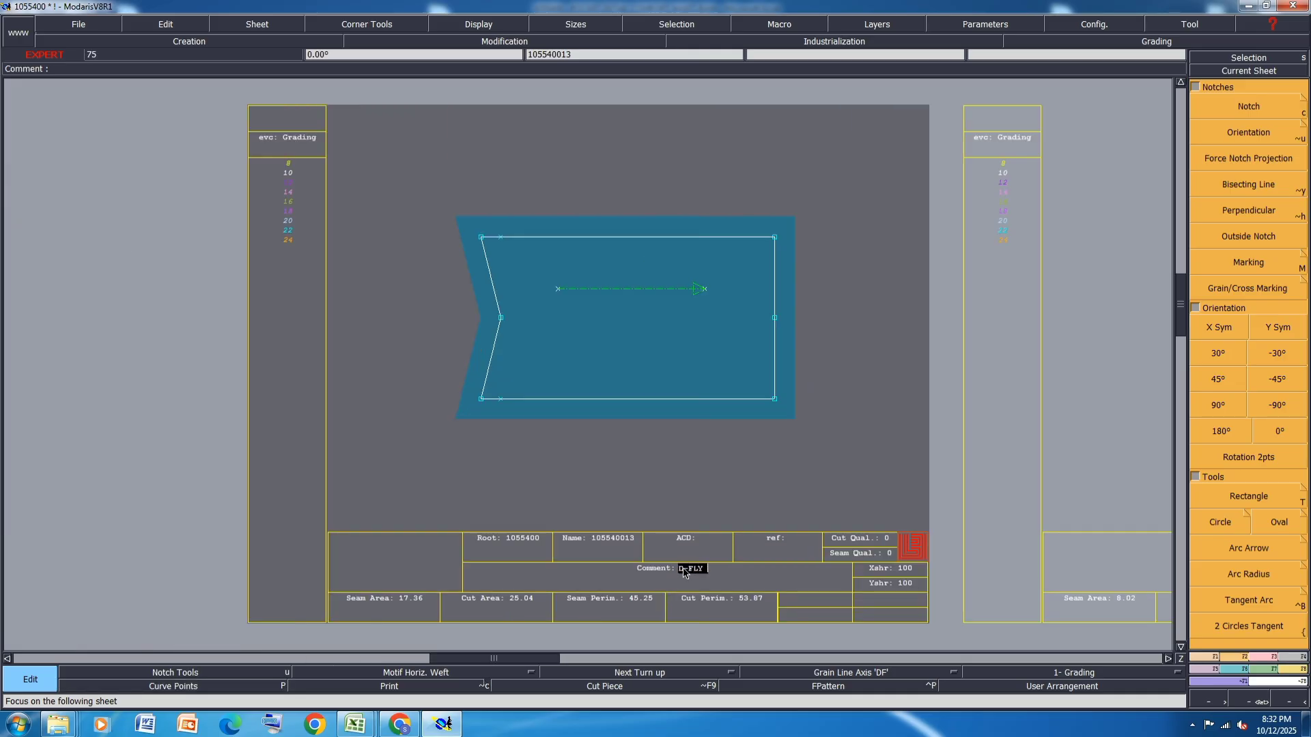
Comment the rectangular piece with the V-shaped end as D-FLY 1X1 and the rounded-corner piece with text beginning S-FLY FINI.
type("D-FLY 1X1")
key("Return")
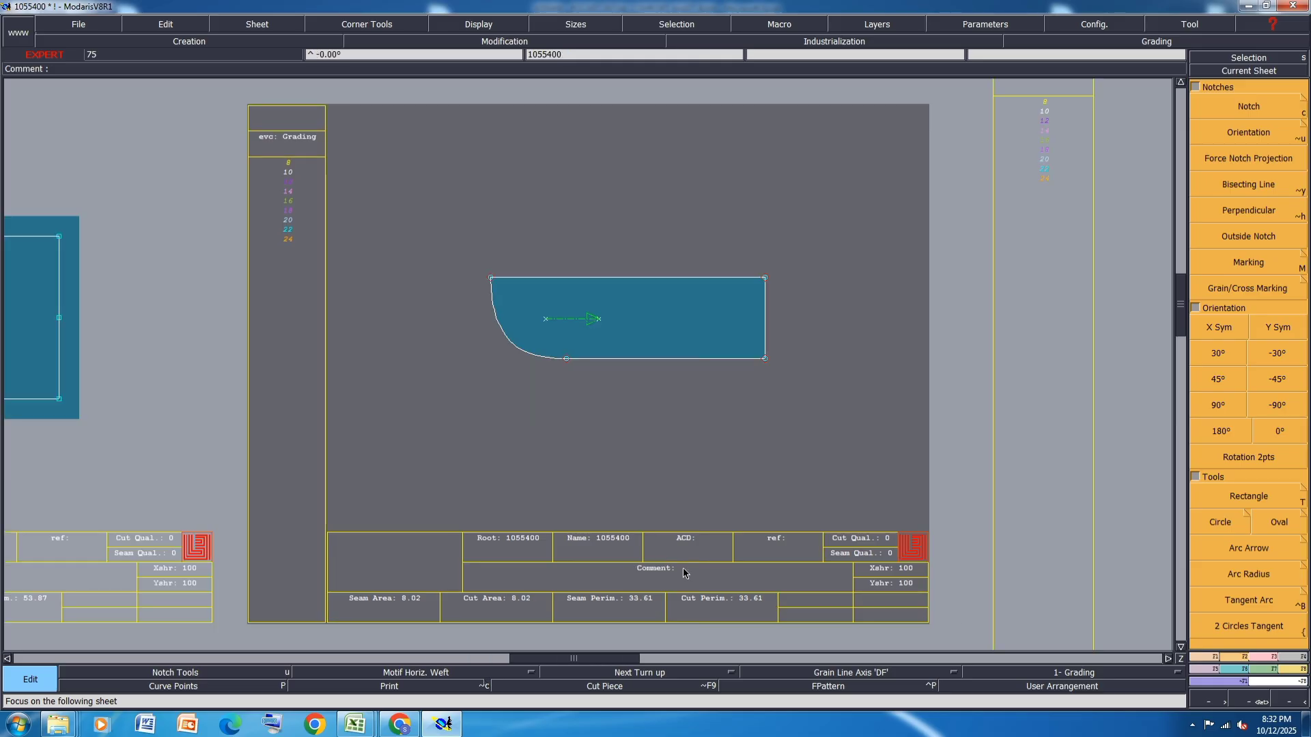
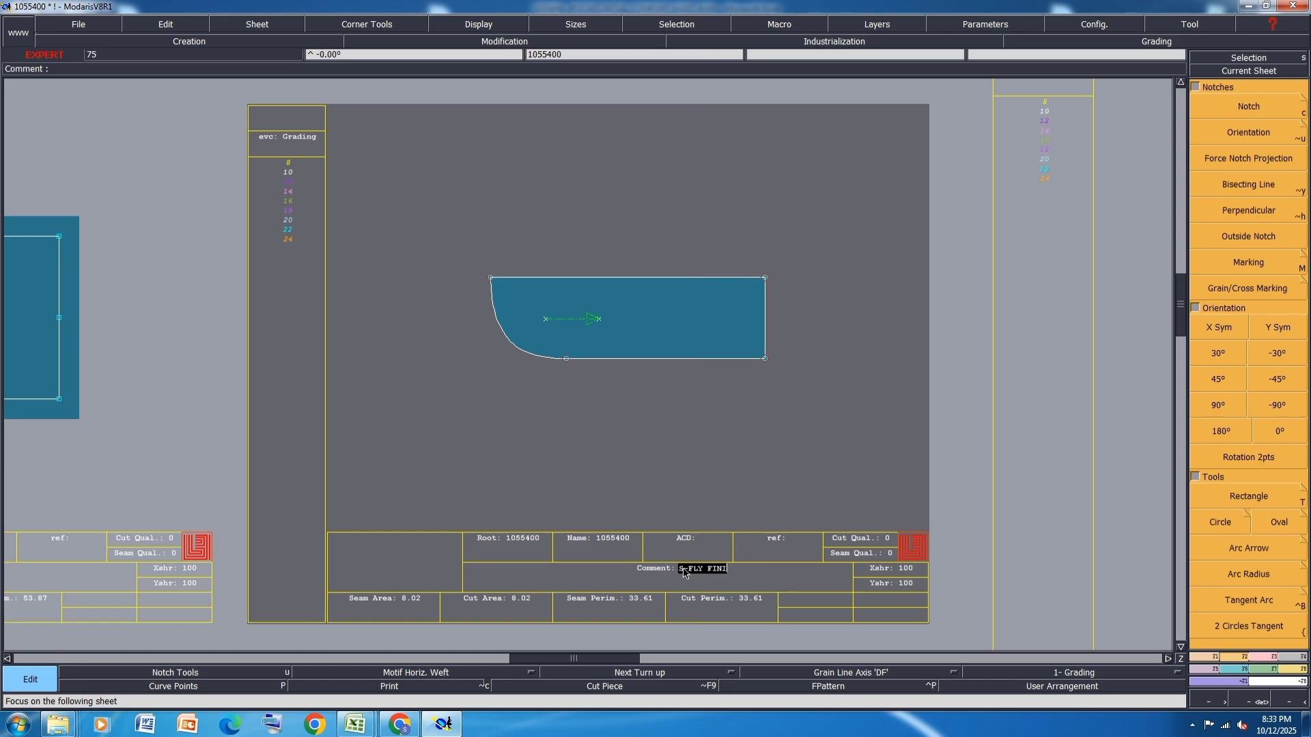
key("Return")
key("Page_Down")
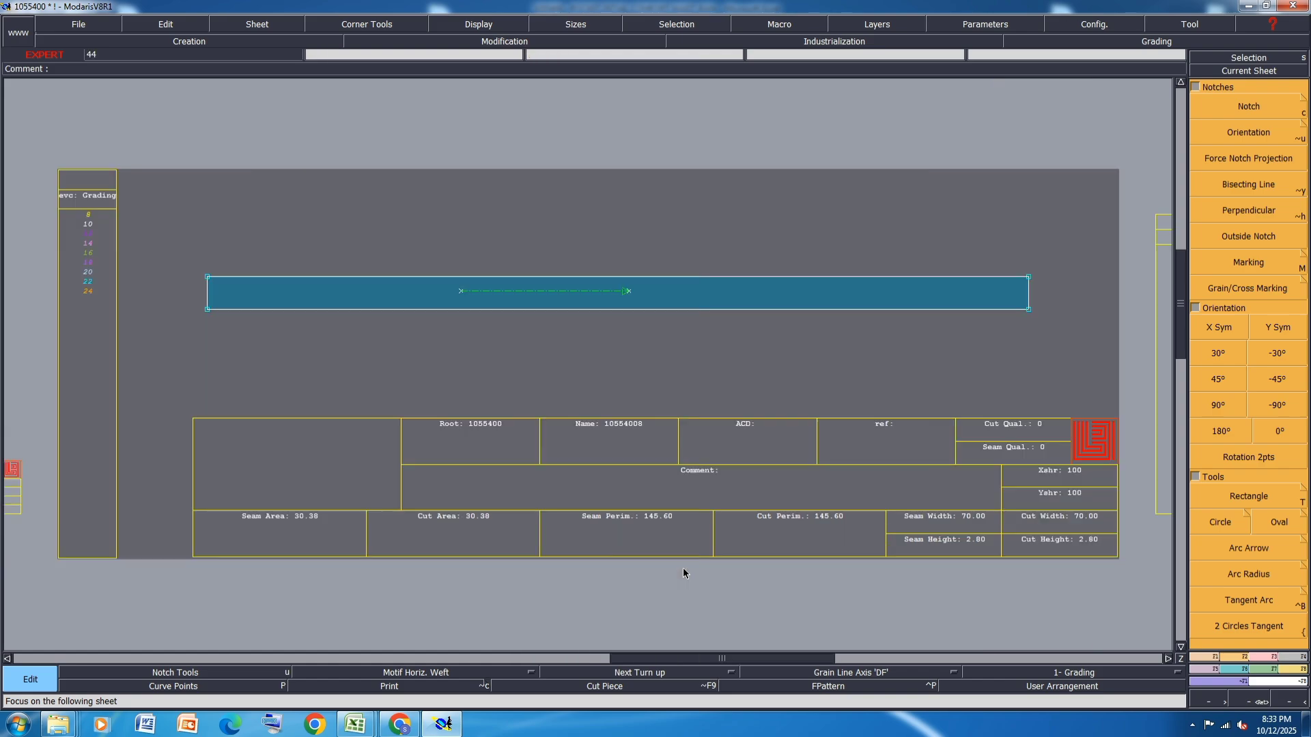
Enter the comment LOOP X1 for the long narrow strip and dismiss the Windows color scheme prompt.
left_click(724, 470)
type("LOOP")
type(" X1")
key("Return")
key("Page_Down")
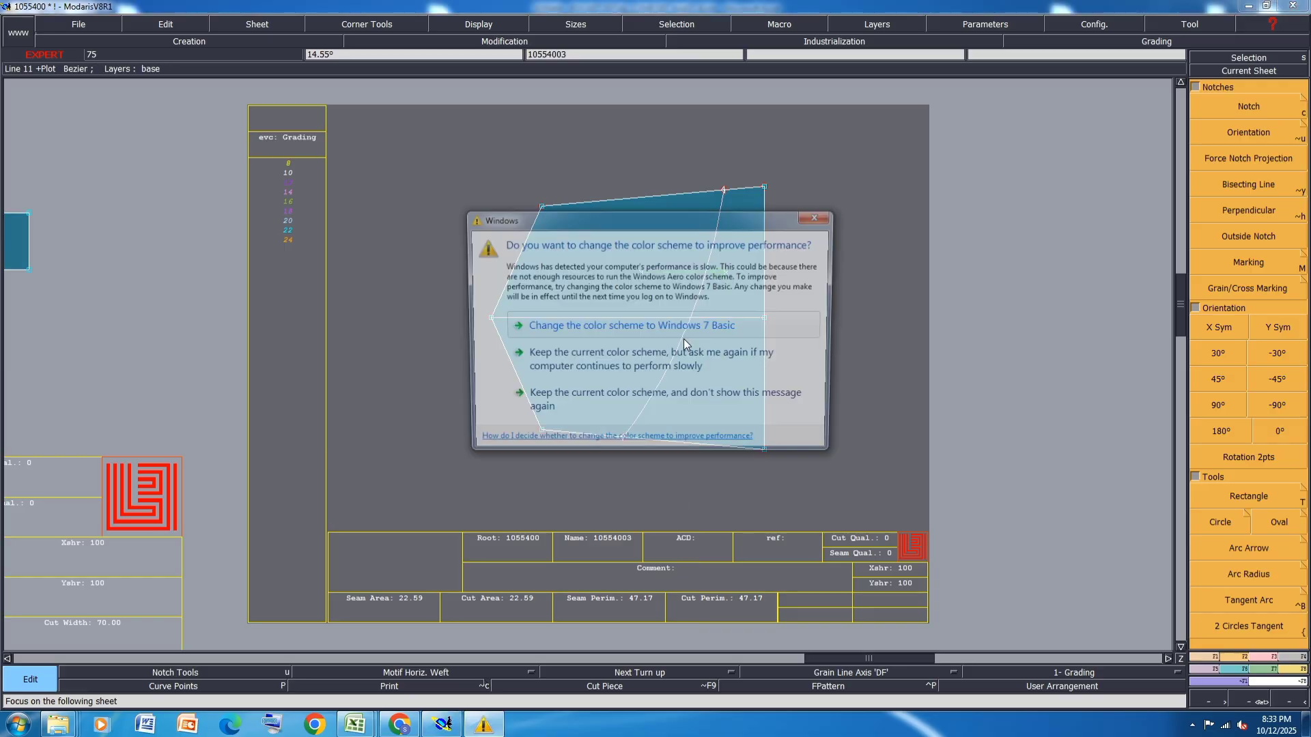
left_click(821, 218)
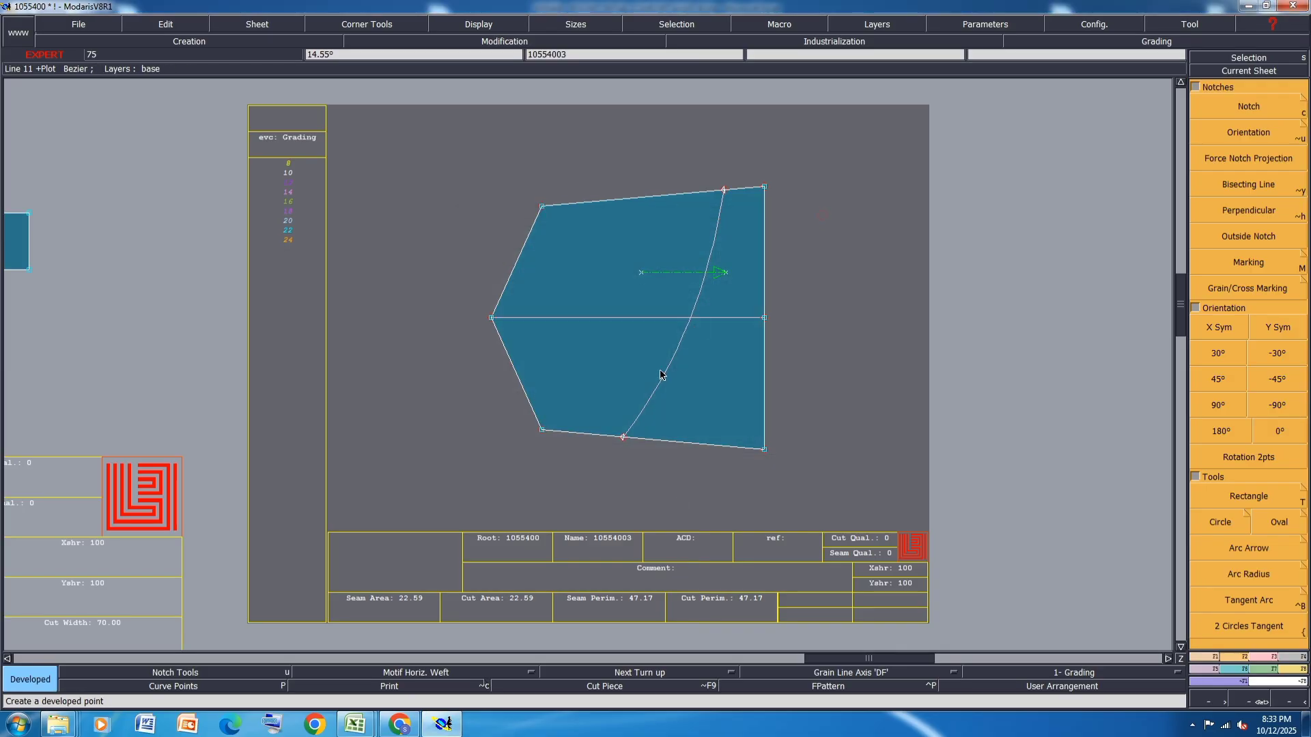
Add a notch on the pointed pocket piece's inner curve and give all the pocket's lines a 1.25 cm seam at both ends.
key("c")
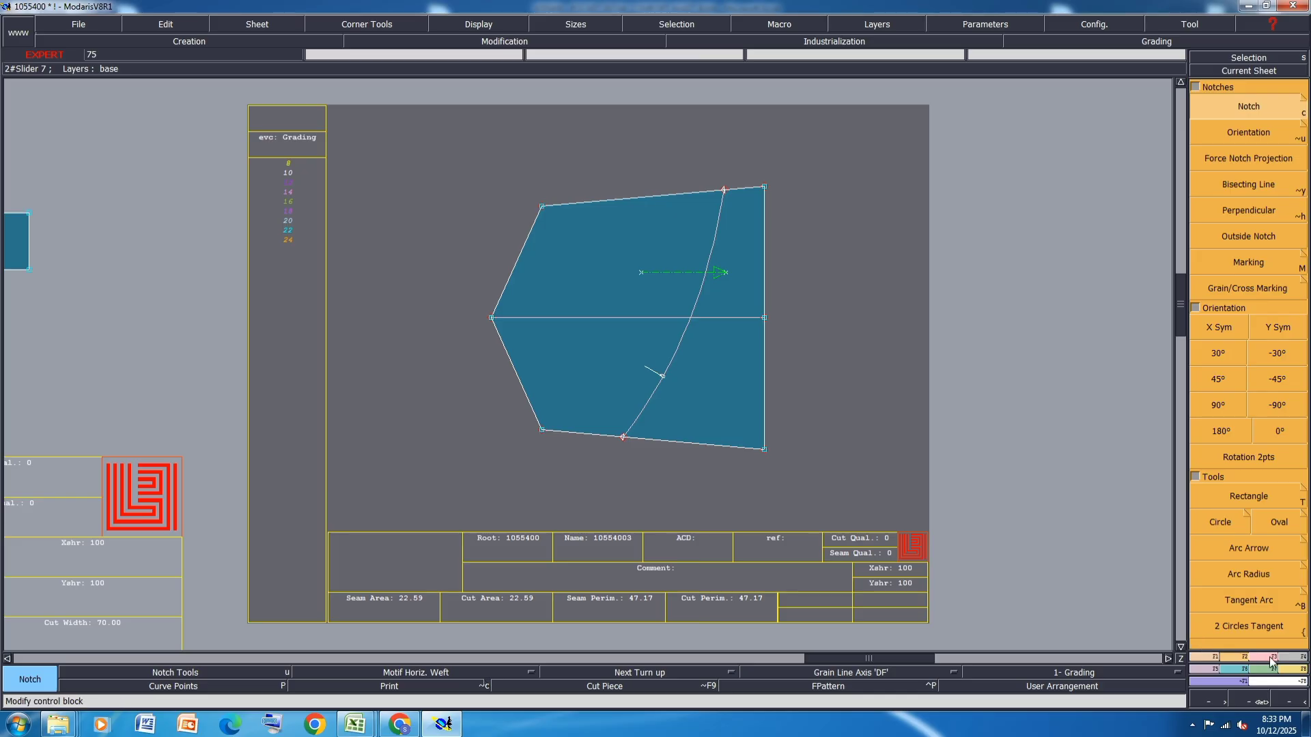
left_click(1290, 657)
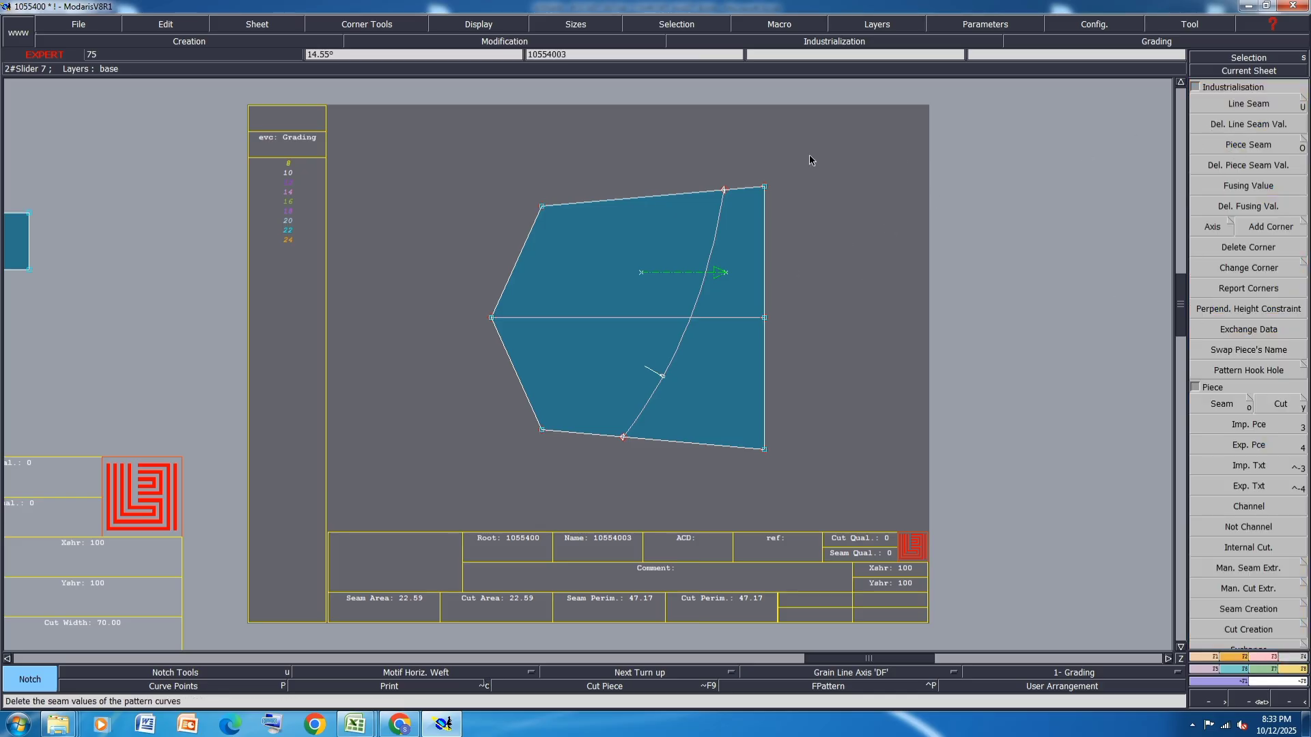
left_click_drag(433, 490, 851, 124)
left_click(1233, 106)
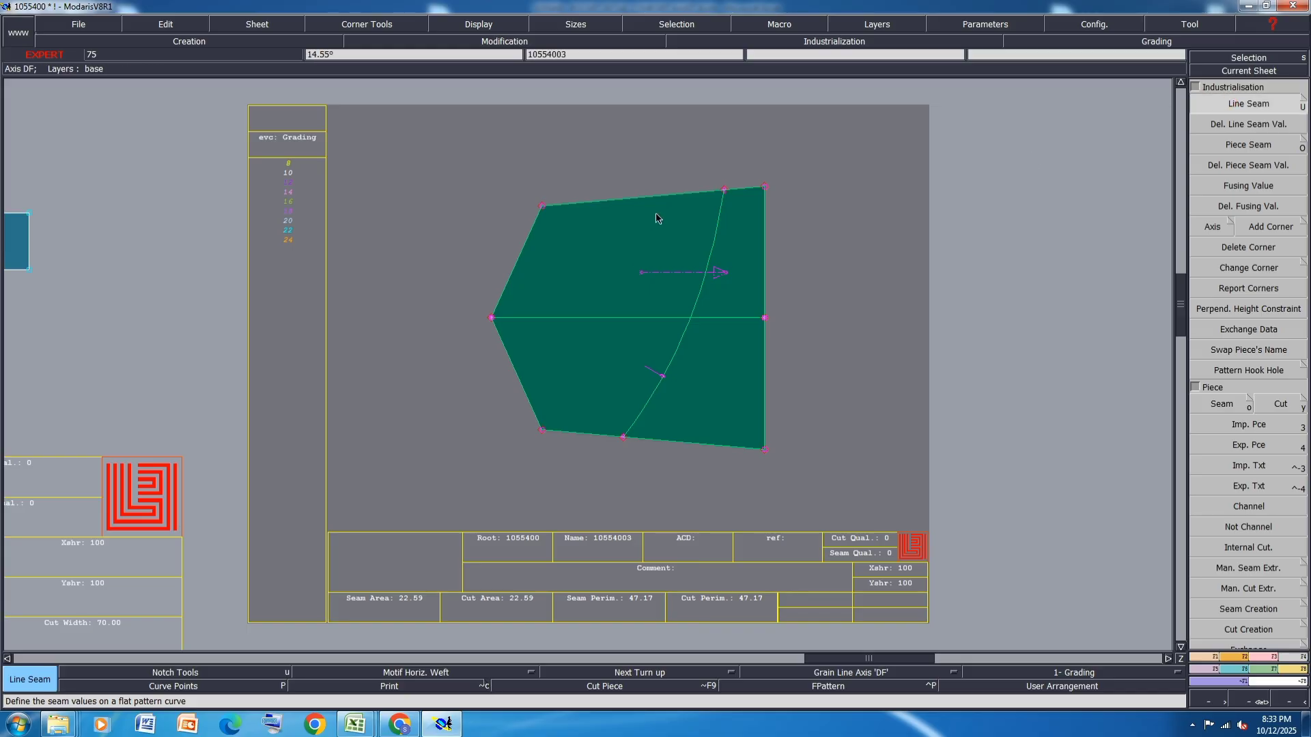
left_click(660, 196)
type("1.25")
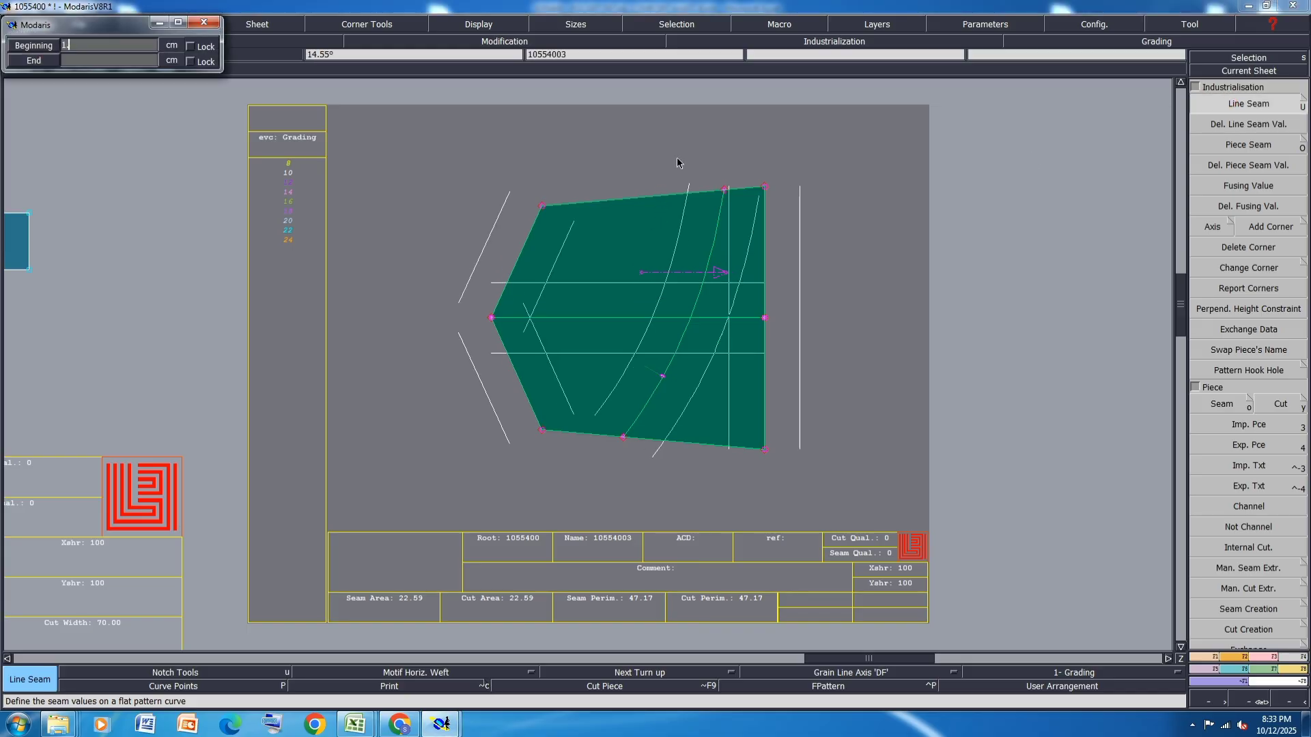
key("Return")
type("1.25")
key("Return")
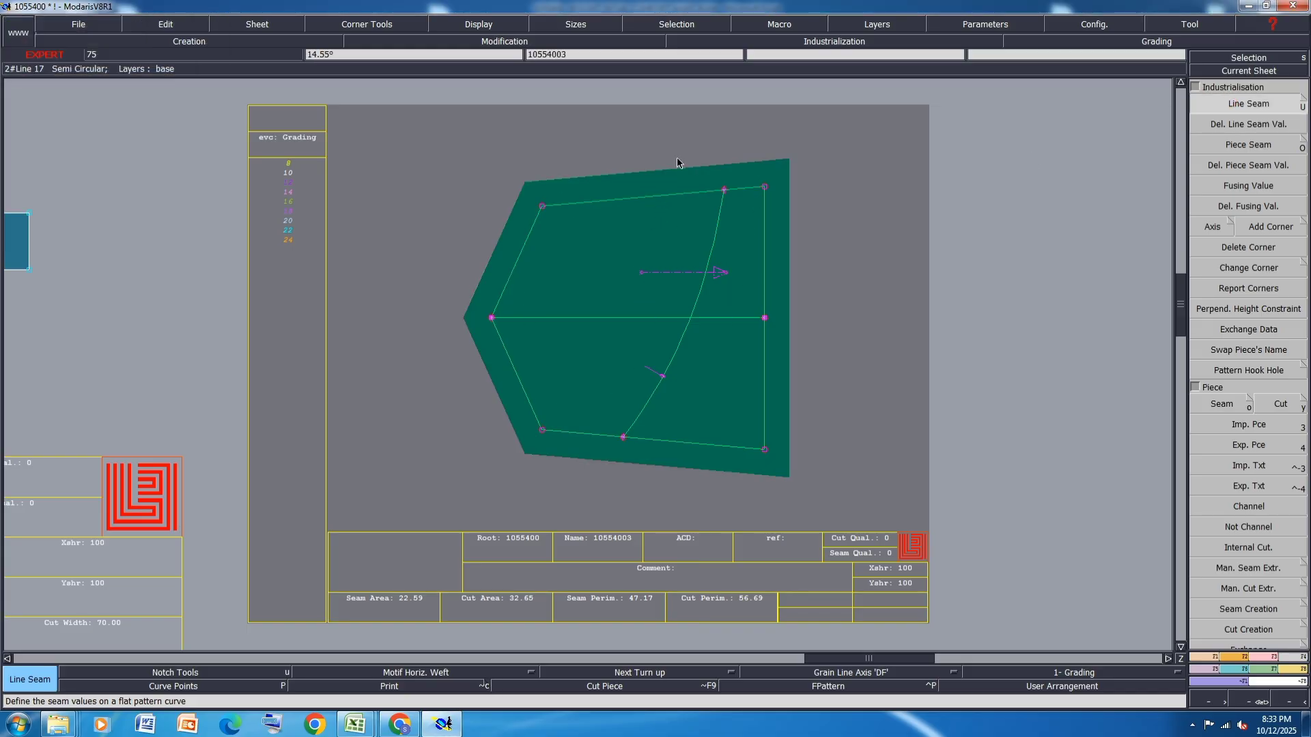
Set the seam value of the pocket piece's inner curved line to 1 cm.
left_click(840, 273)
left_click(675, 357)
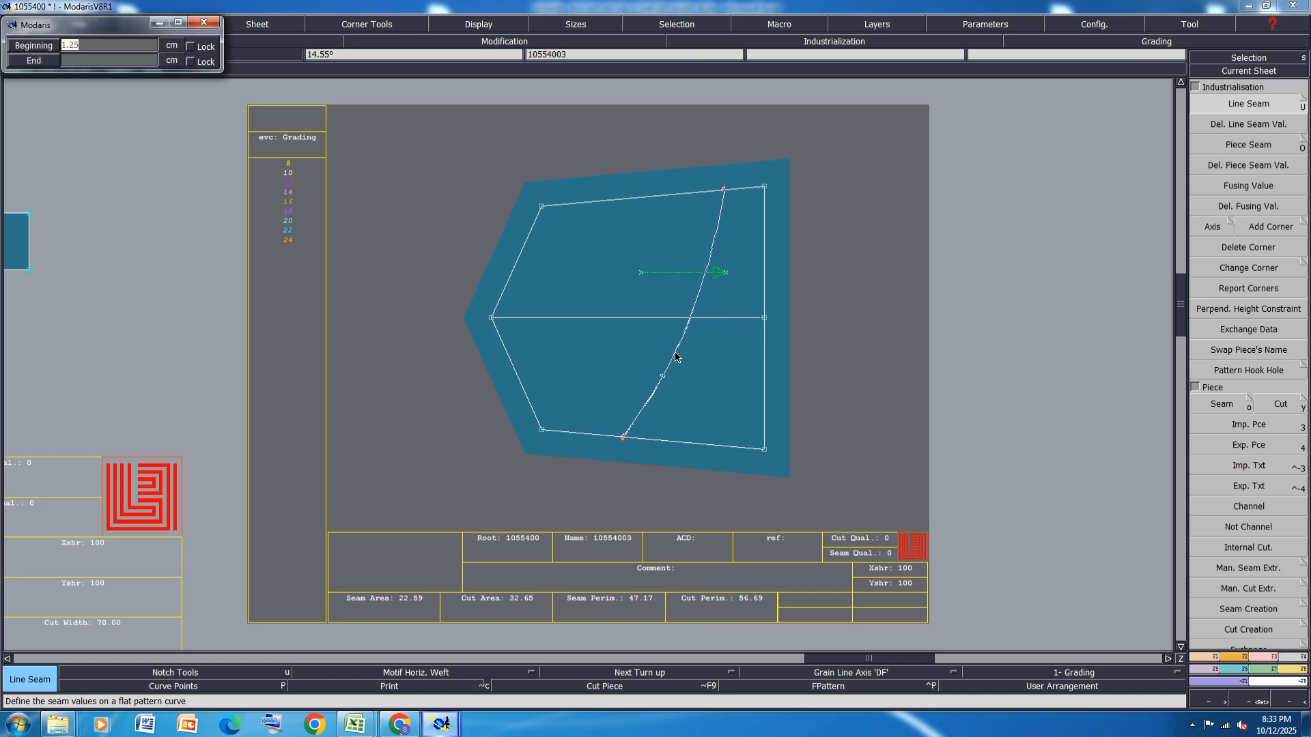
type("1")
key("Return")
key("Return")
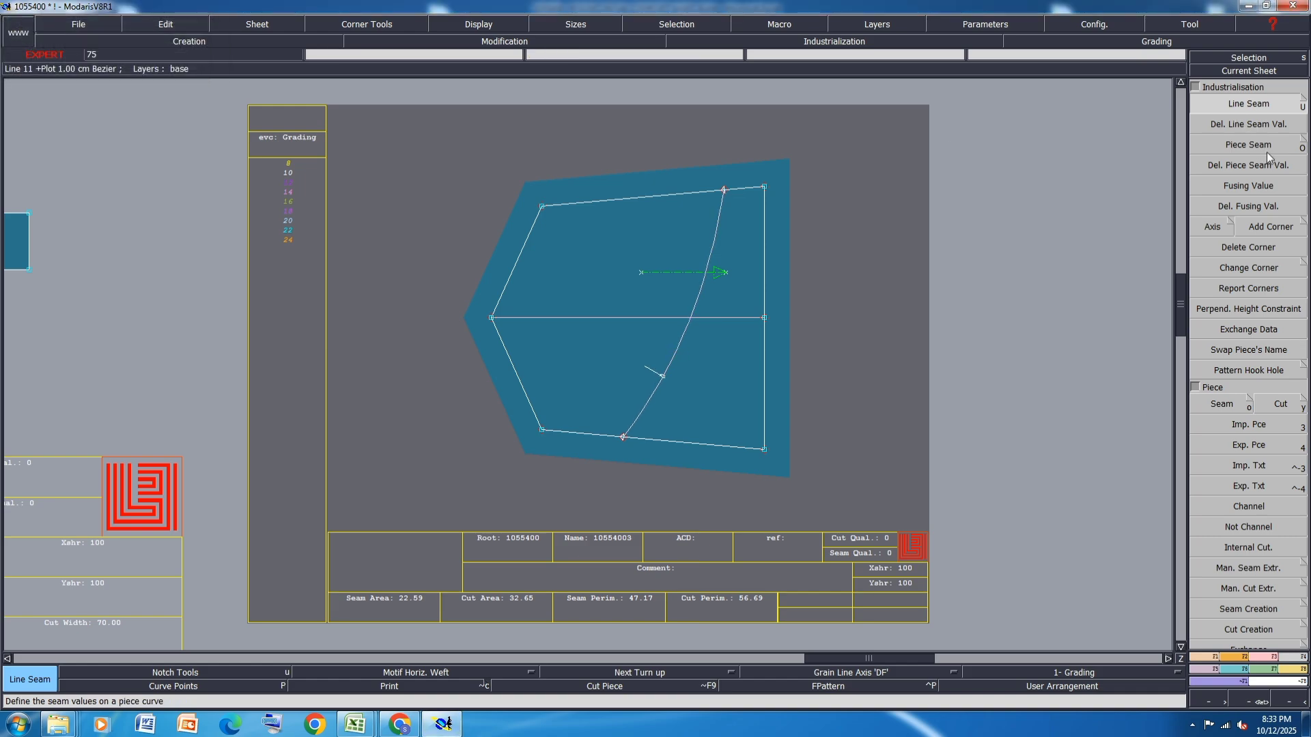
Set the seam allowance of the pocket piece's straight edge opposite the point to 2.5 cm.
left_click(764, 295)
type("2")
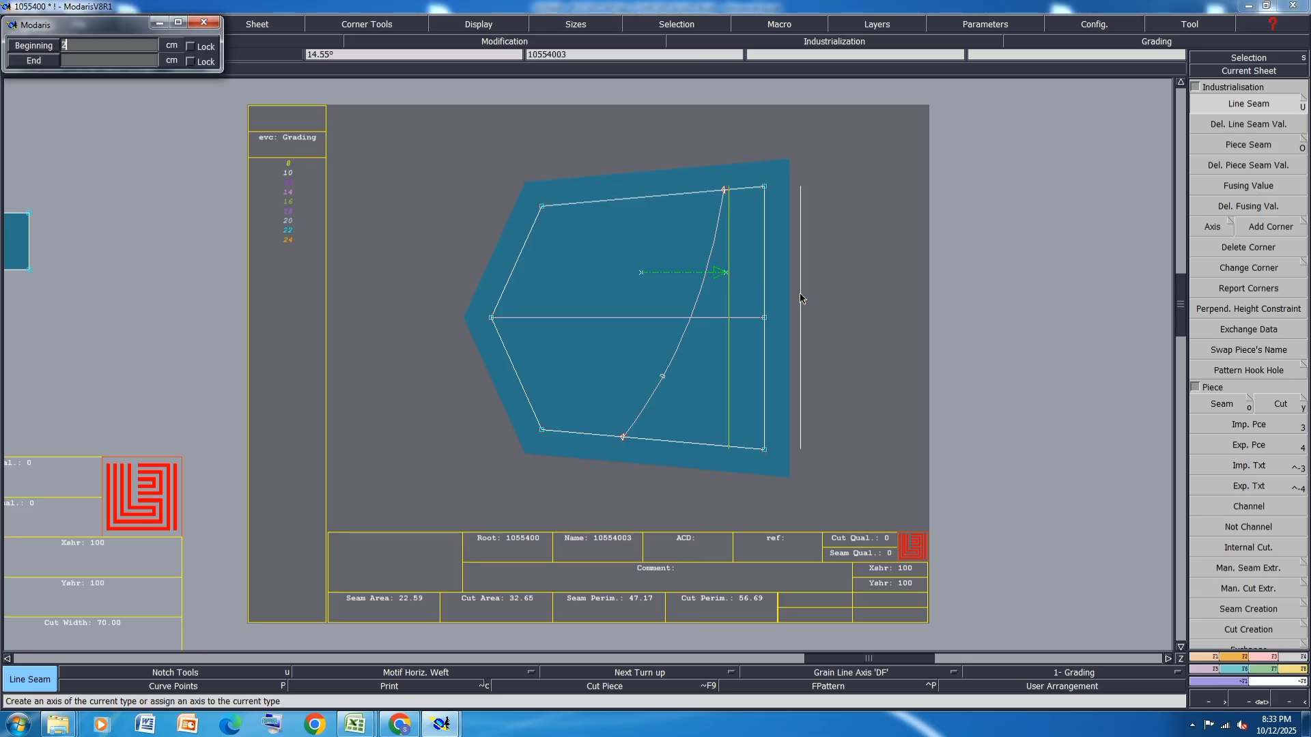
type(".5")
key("Return")
key("Return")
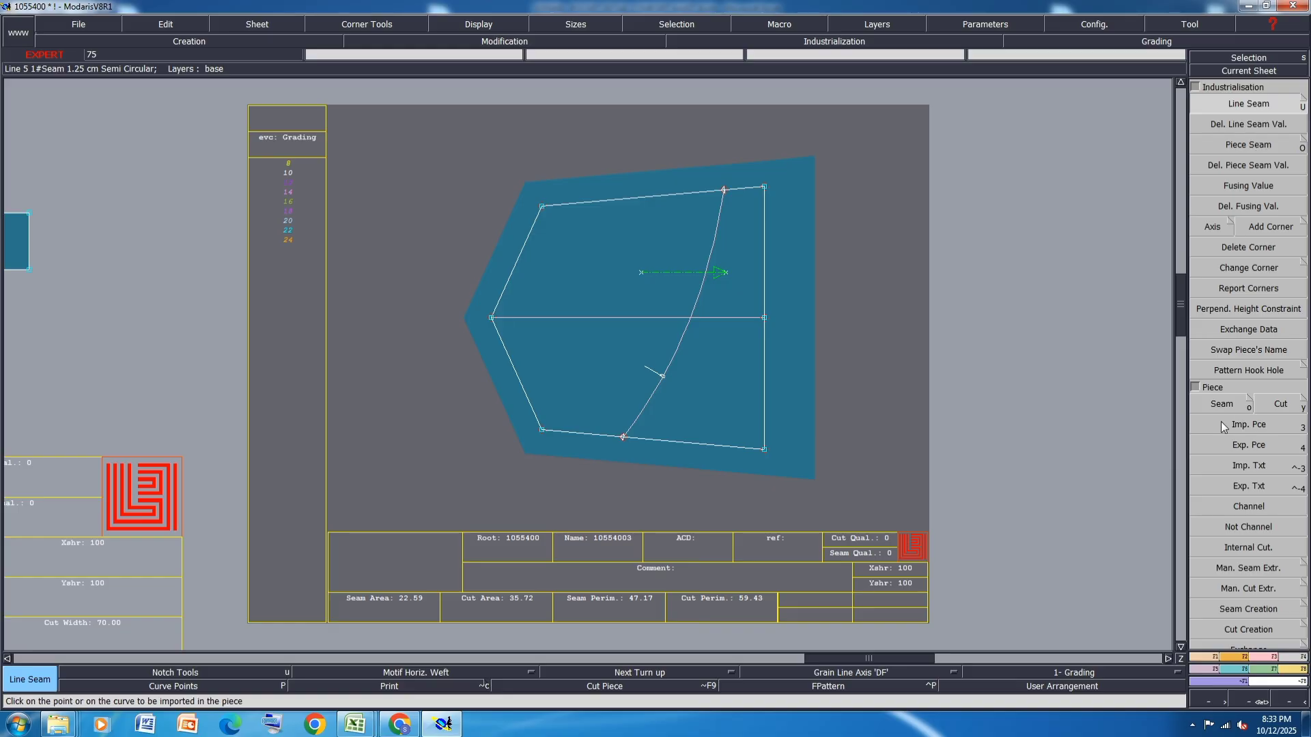
Extract the seam pieces on either side of the pocket's inner curve and delete the line seam values of the source pocket piece.
left_click(1221, 404)
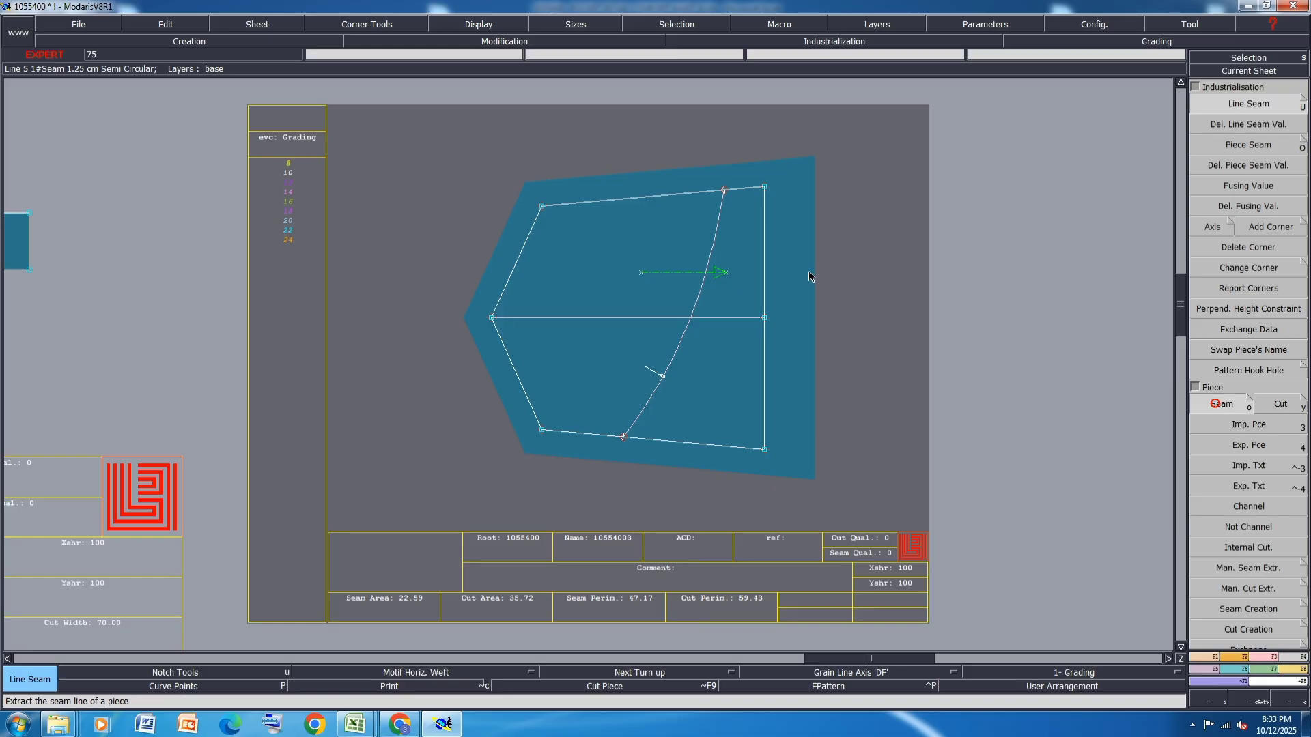
left_click(698, 385)
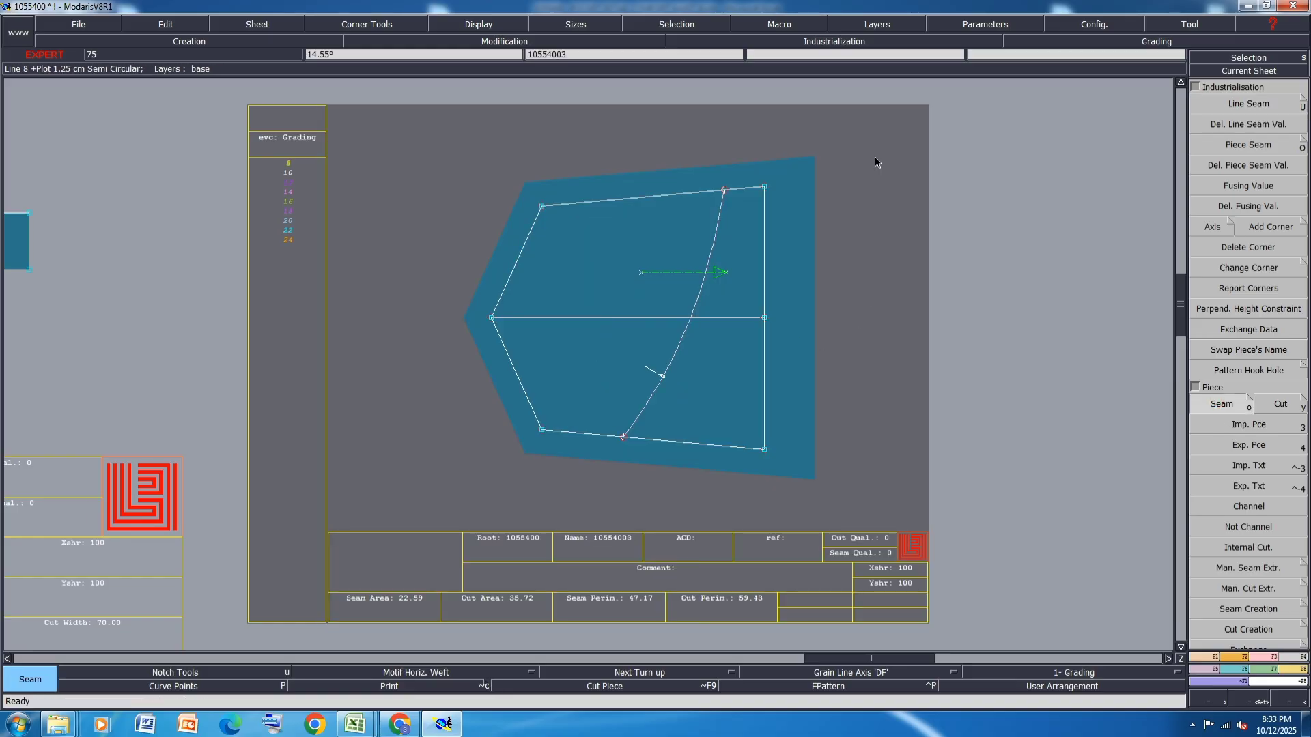
left_click(1248, 104)
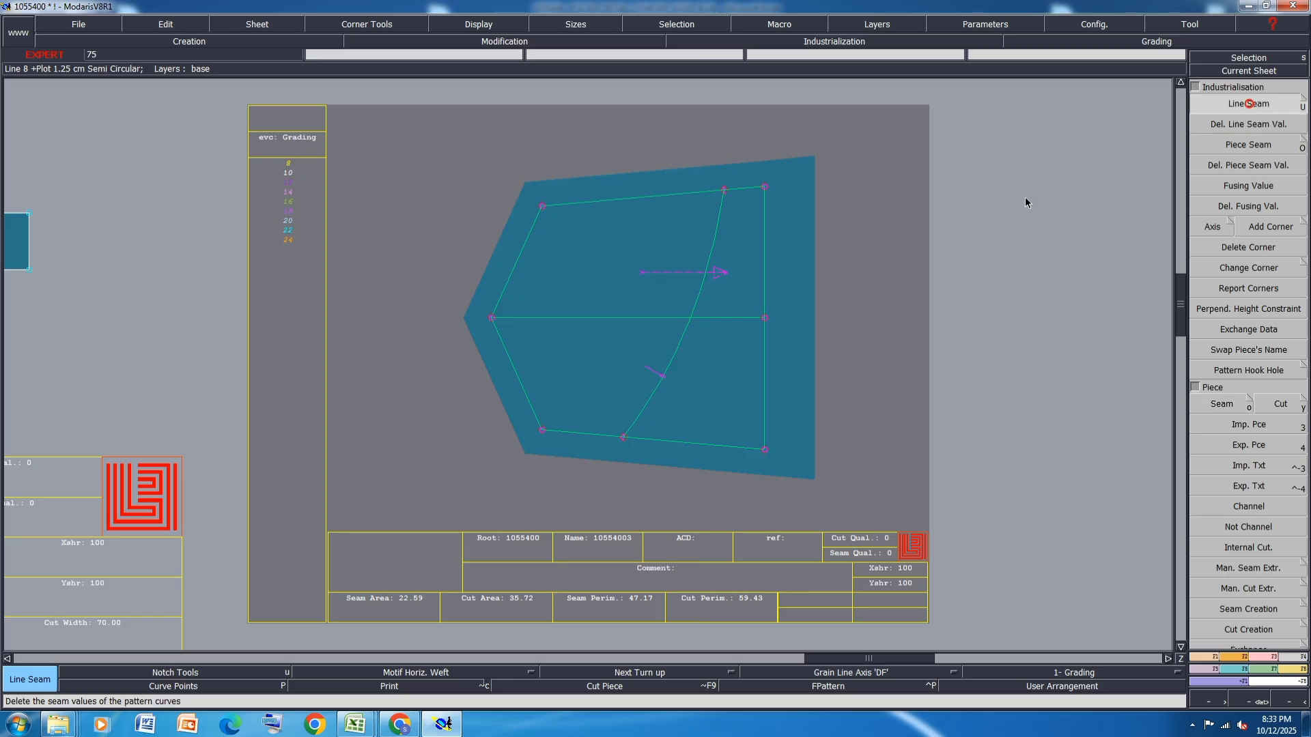
left_click(1271, 124)
left_click(664, 194)
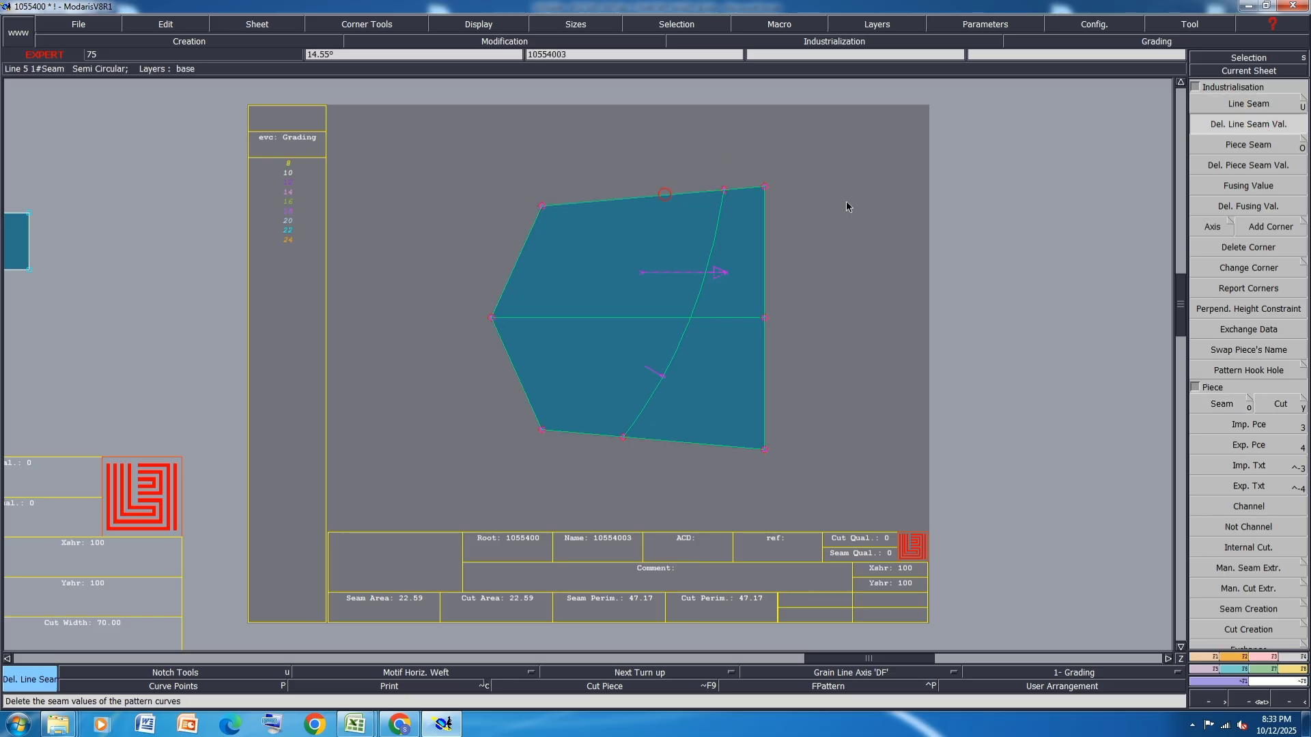
Enter the comment BK PKT FINI in the title block of the full pocket piece without seam allowance.
left_click(688, 569)
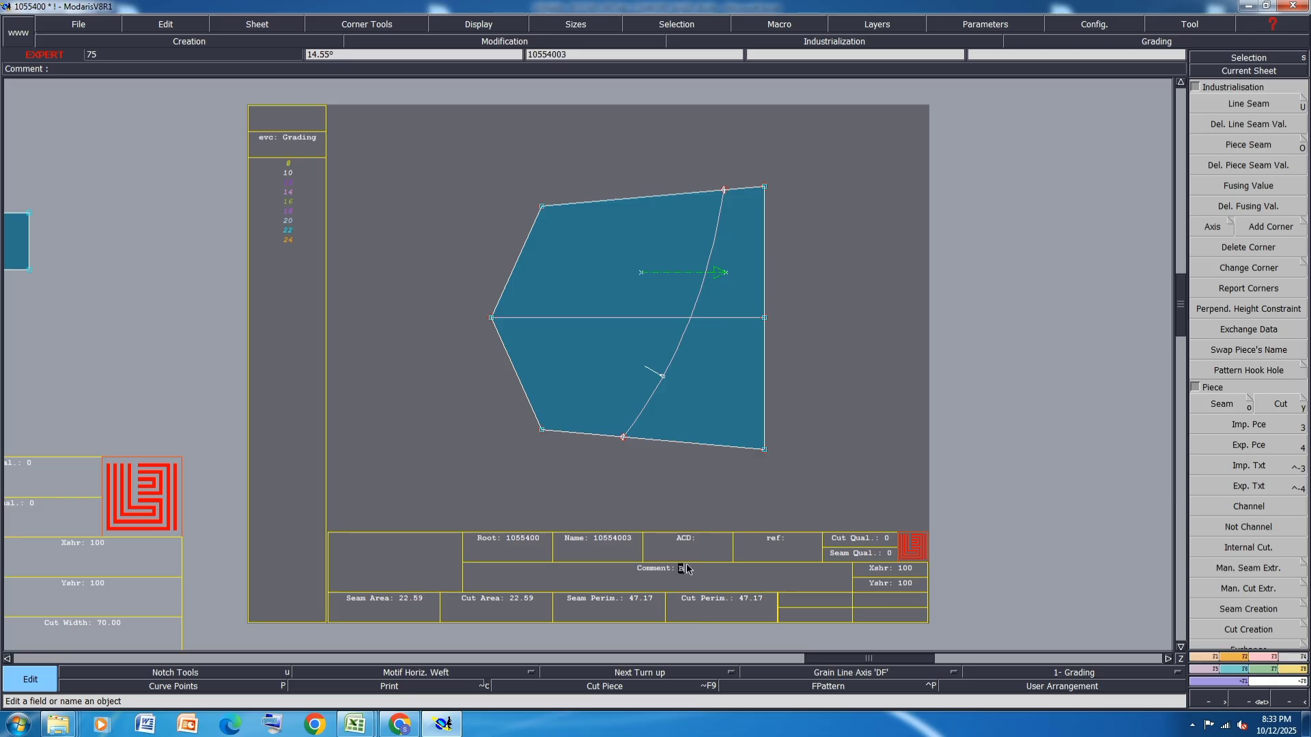
type("BK PKT FINI")
key("Return")
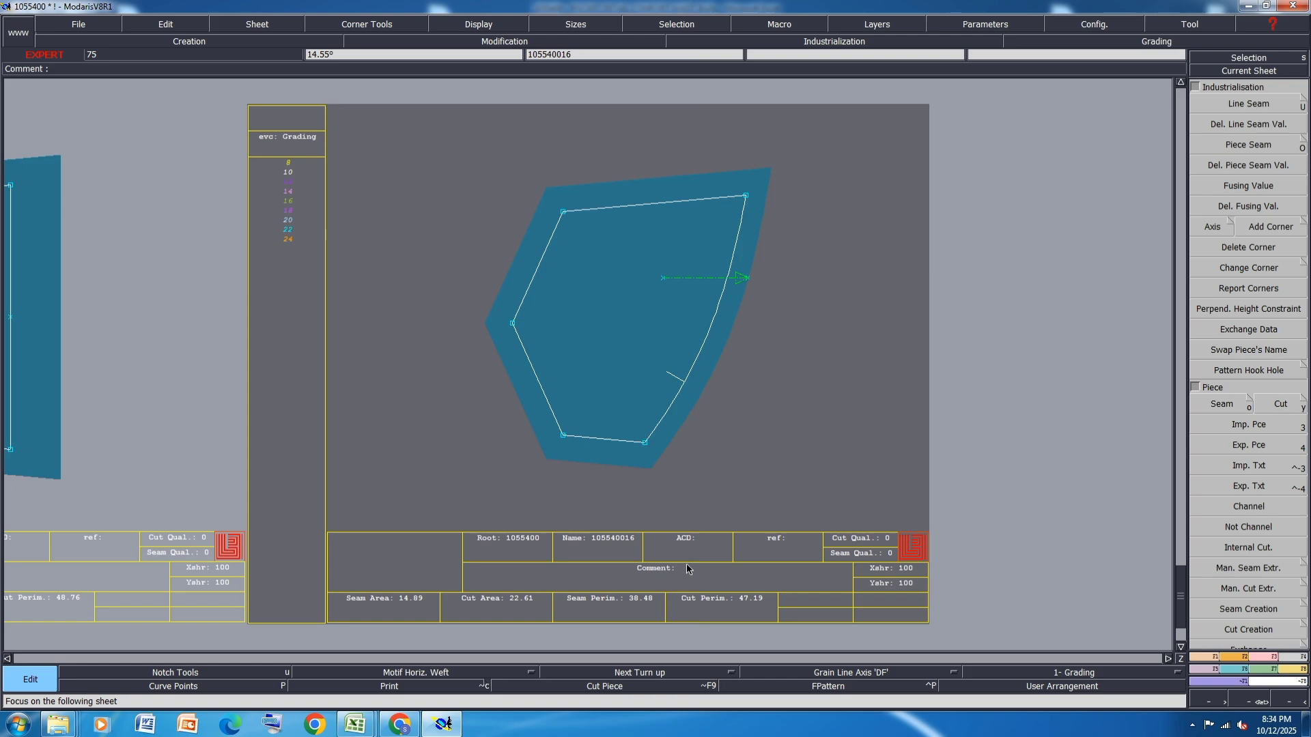
Enter the comment BK PKT 1X2 for the extracted pointed pocket part and fill in the comment of the narrow curved-edge part.
left_click(681, 568)
key("Return")
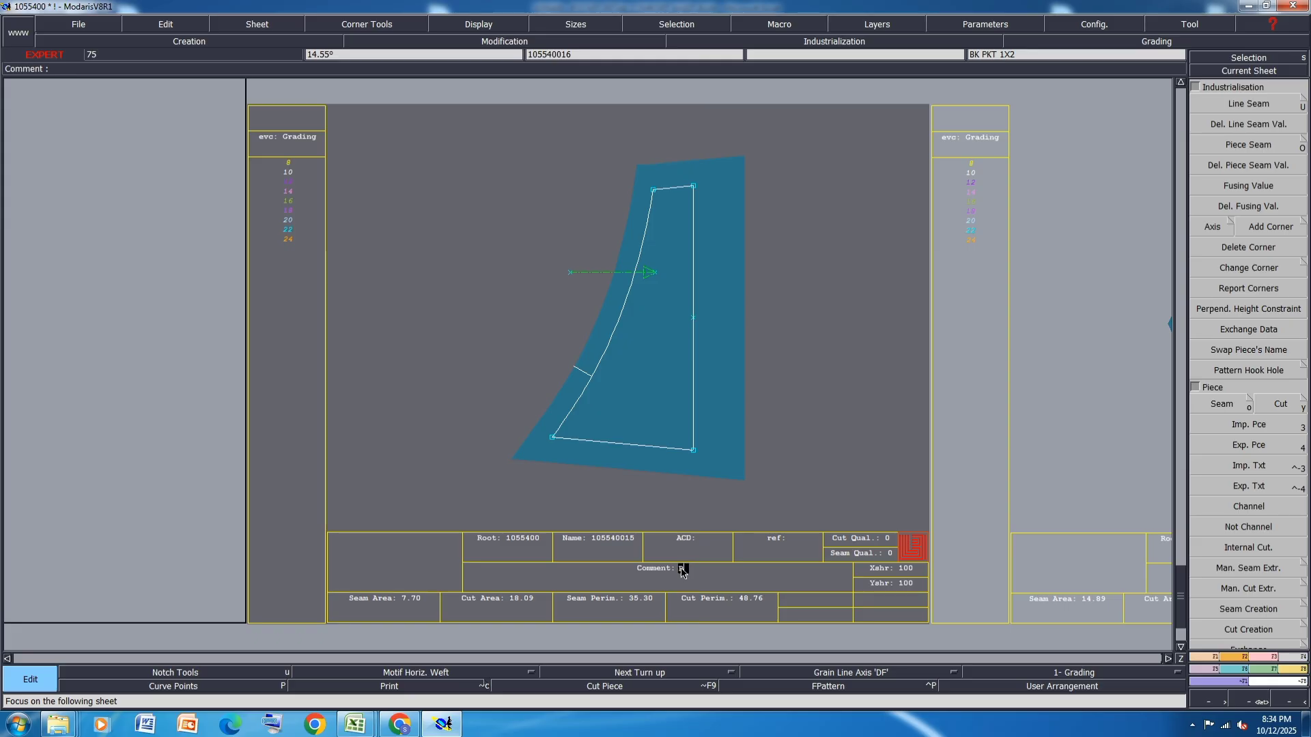
type("BK PKT 1X2")
key("Return")
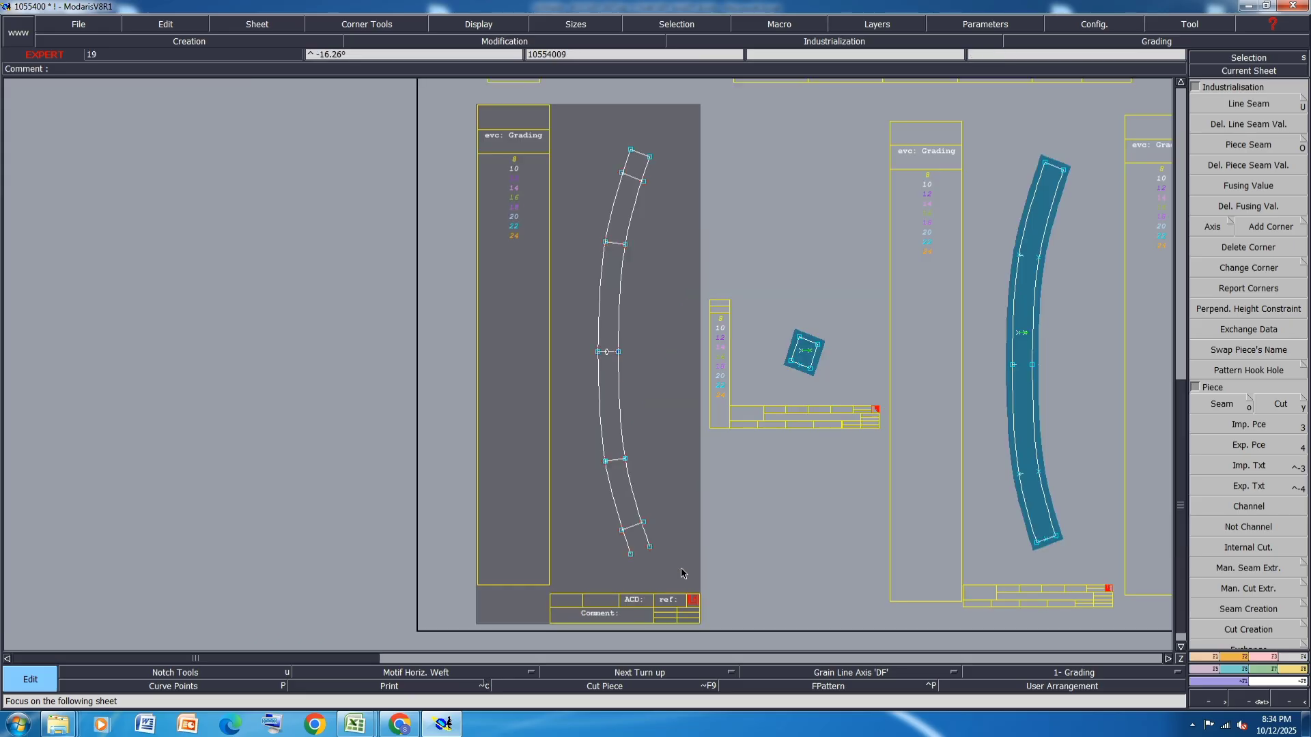
Enter the comment BELT CUT 1X1 in the title block of the small tilted rectangular piece.
key("Return")
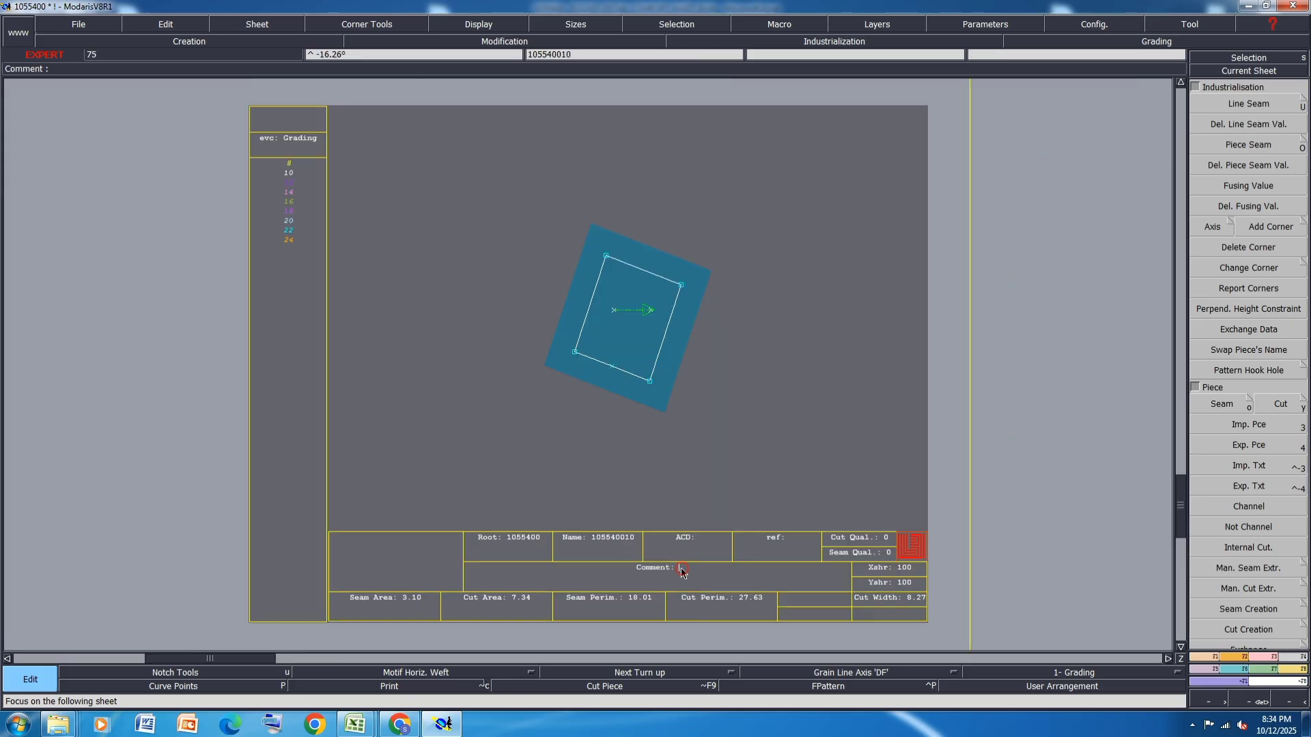
type("BKLT ")
type("CUT 1X1")
key("Return")
key("Page_Down")
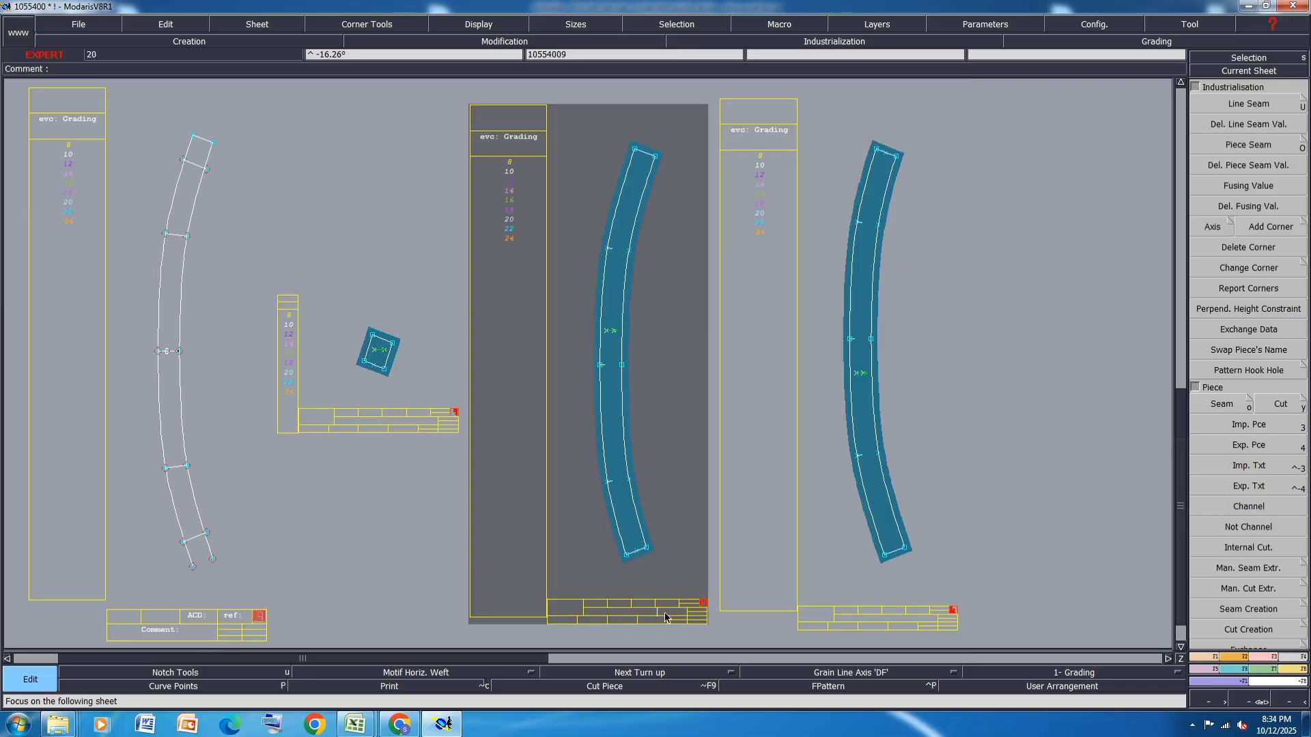
Enter the comment W/B 1X1 for the waistband and a waistband FAC comment for the neighbouring waistband piece.
left_click(665, 616)
type("W/B 1X1")
key("Return")
key("Page_Down")
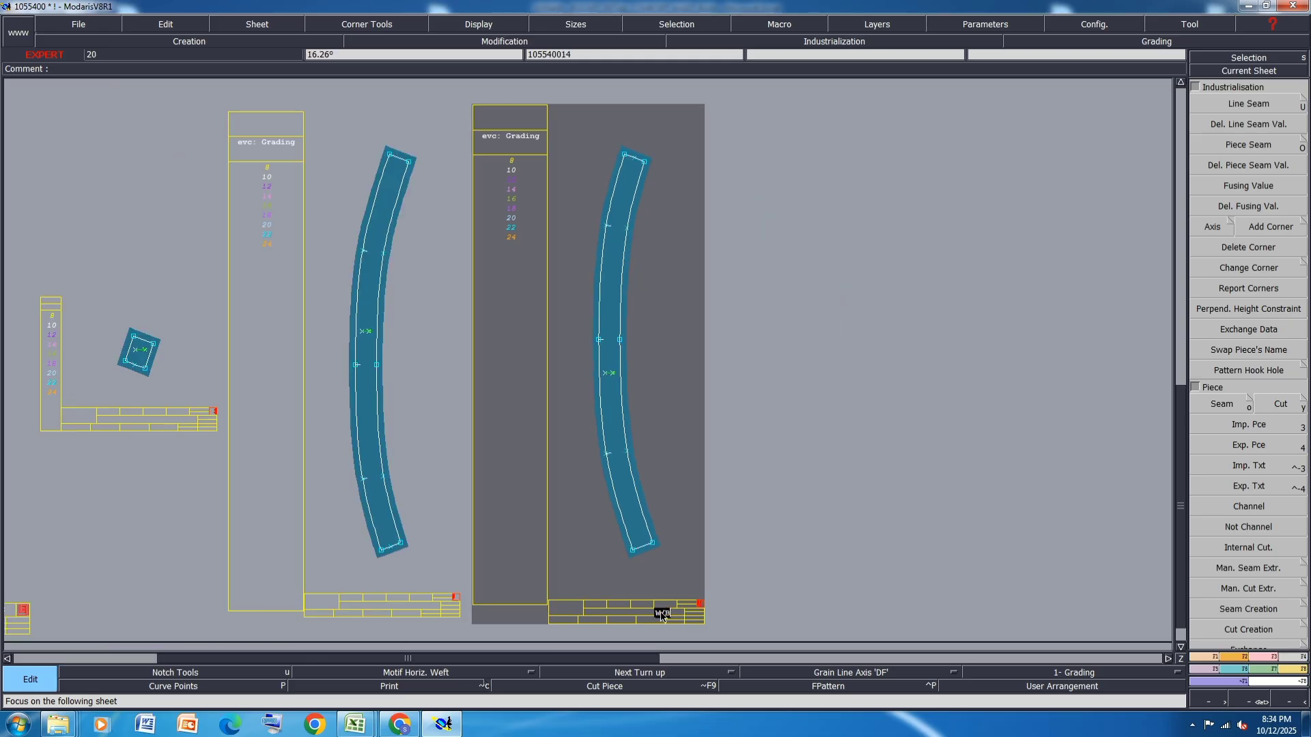
type("FAC")
key("Return")
key("Page_Down")
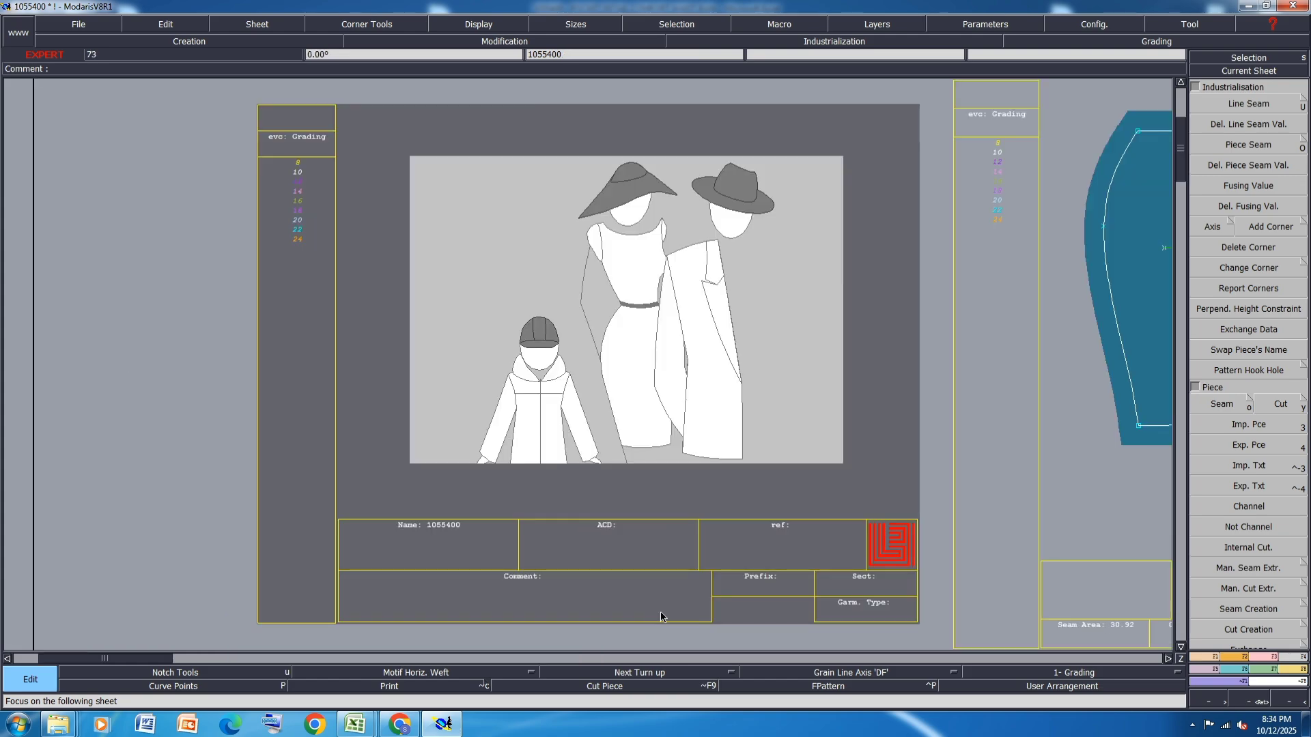
Arrange all sheets on the desk and save the model, continuing past the validation file warning.
key("j")
key("ctrl+s")
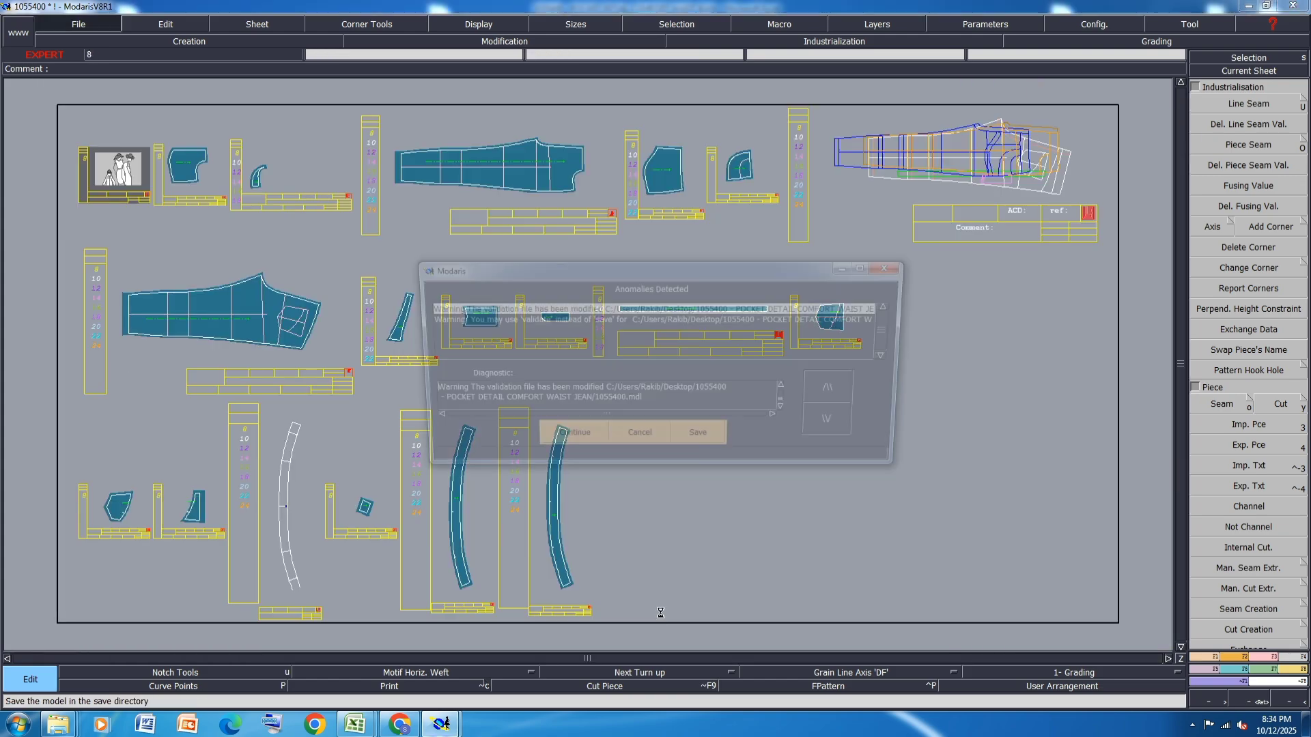
left_click(567, 441)
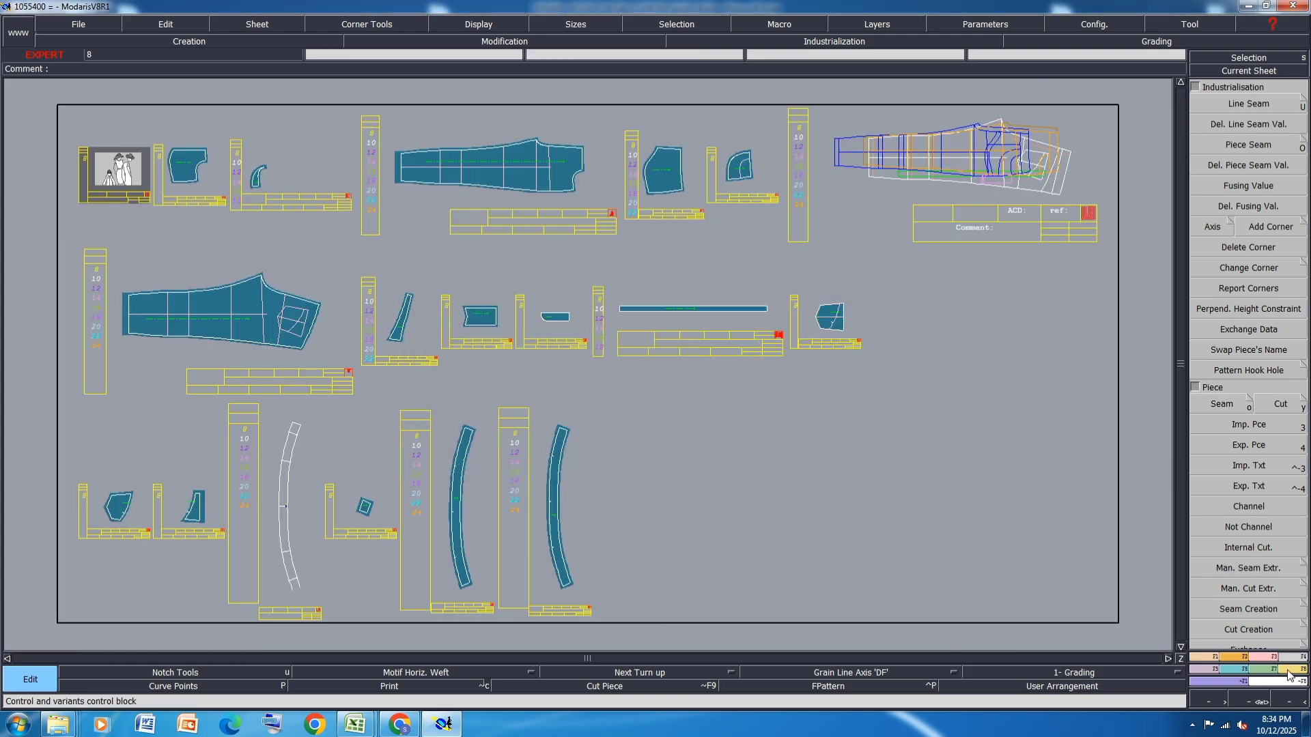
Copy the S-FLY FINI piece to the empty area of the desk and flip the copy with X symmetry.
left_click(1292, 676)
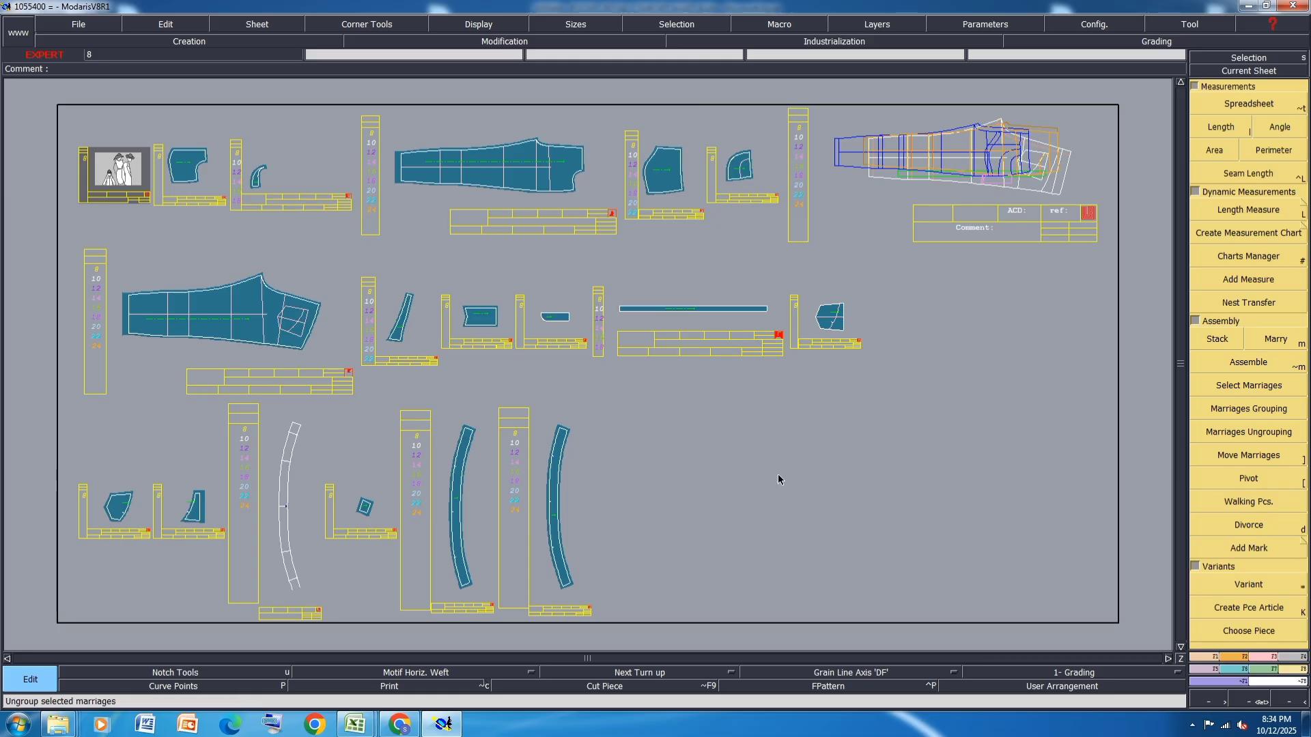
key("ctrl+c")
left_click(557, 321)
left_click(810, 503)
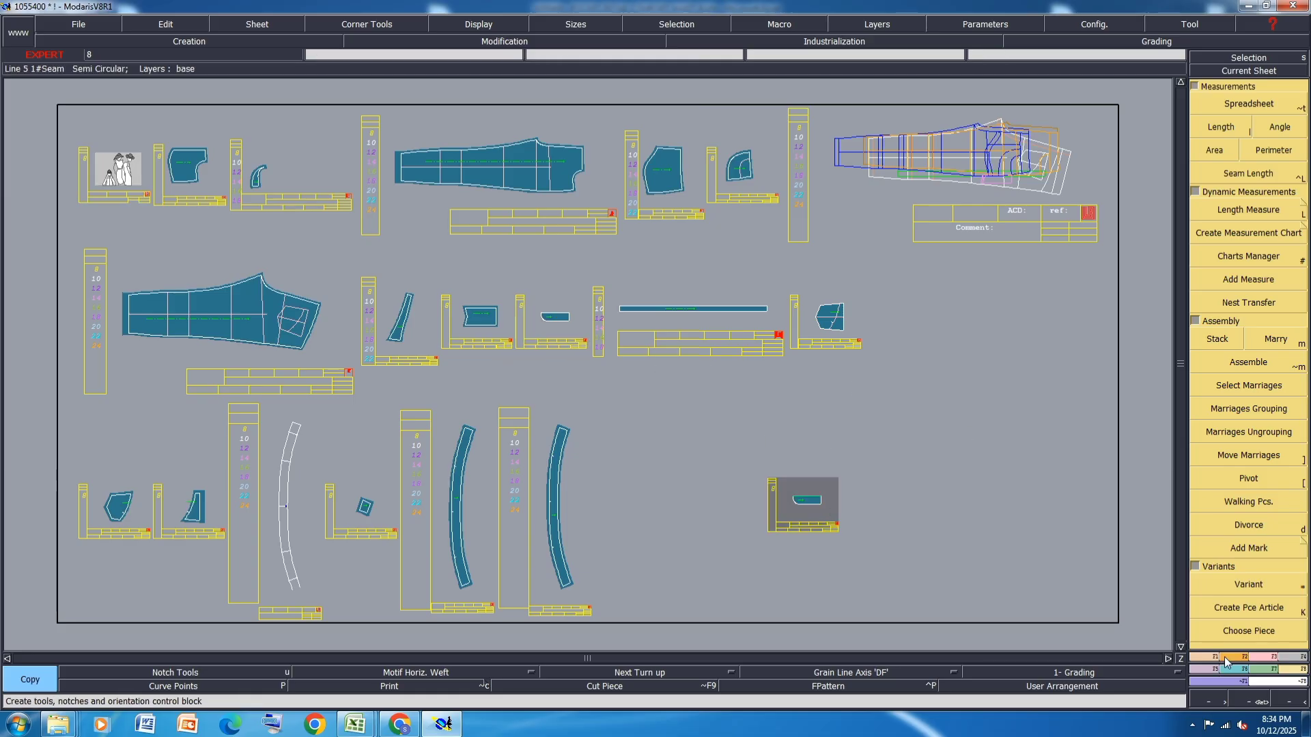
left_click(1226, 661)
left_click(1219, 327)
left_click(807, 505)
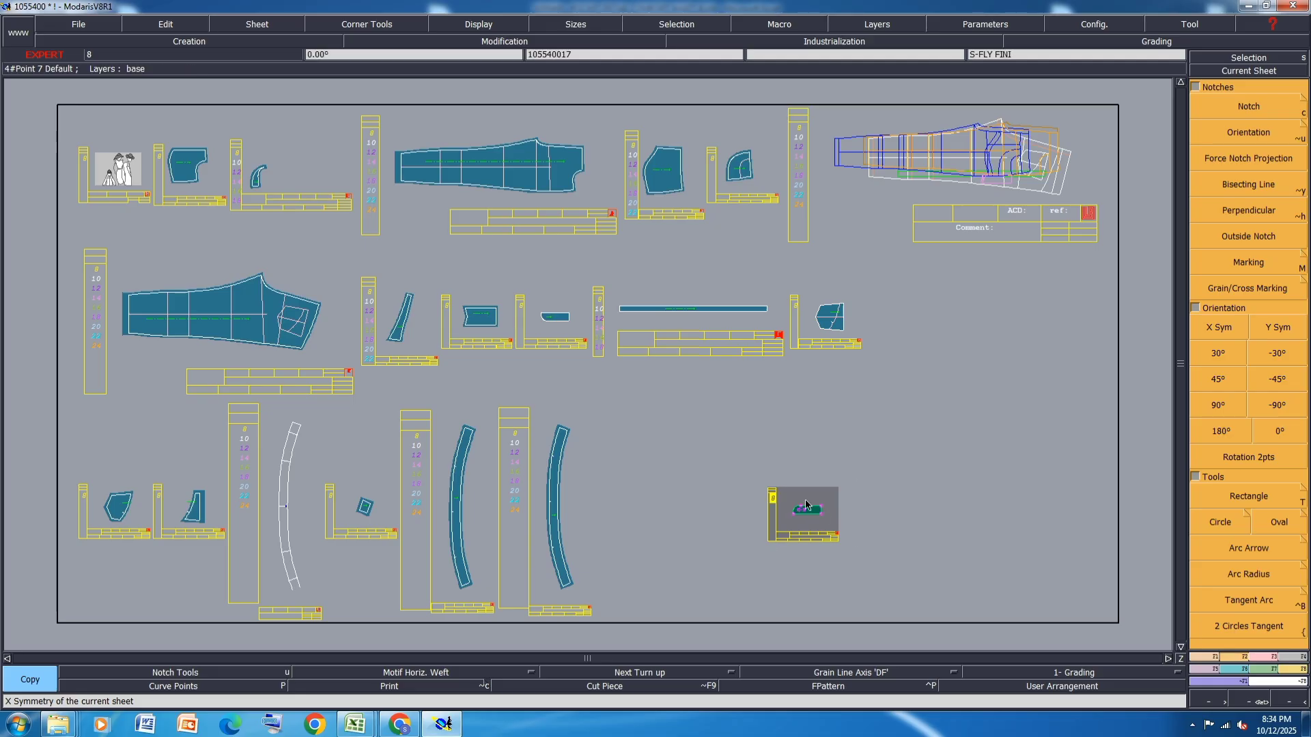
Apply a line seam allowance around all edges of the flipped fly copy.
key("e")
left_click(805, 506)
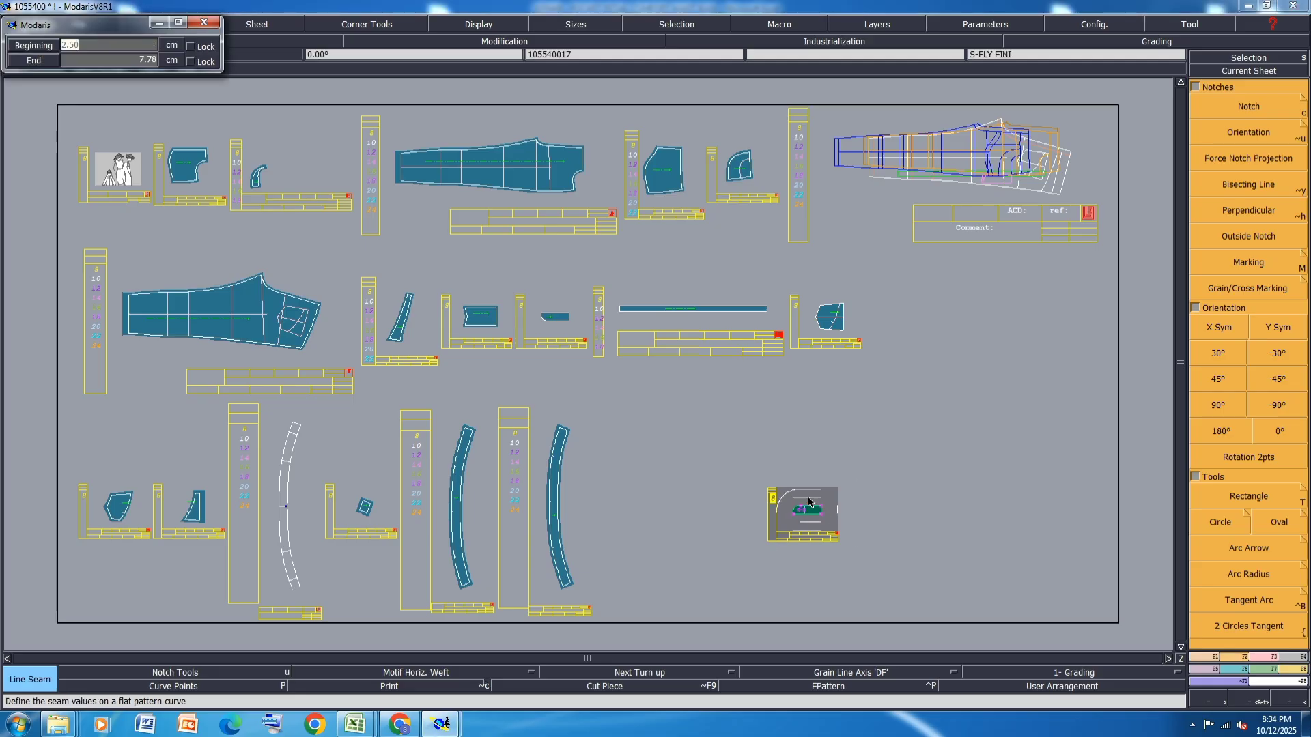
key("Return")
left_click(855, 531)
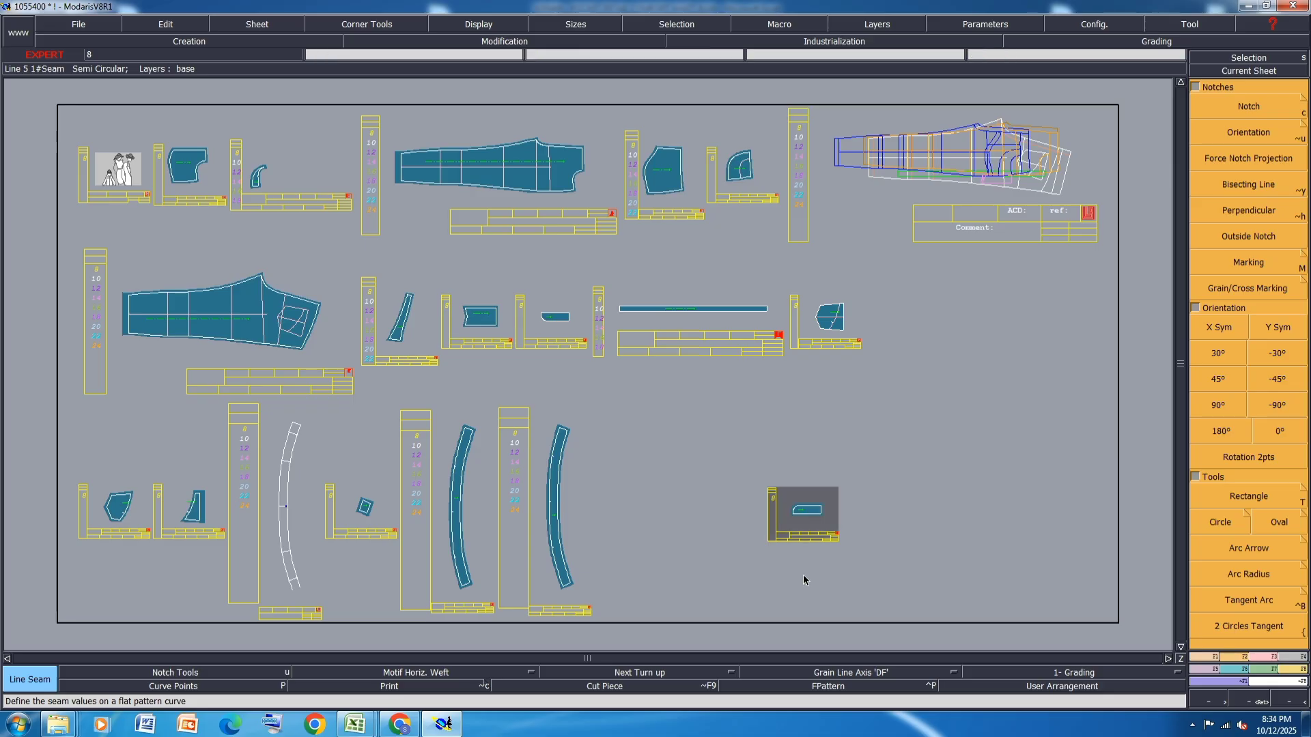
Edit the S-FLY FINI comment of the flipped fly copy and rearrange all sheets on the desk.
scroll(805, 578, "up", 5)
key("e")
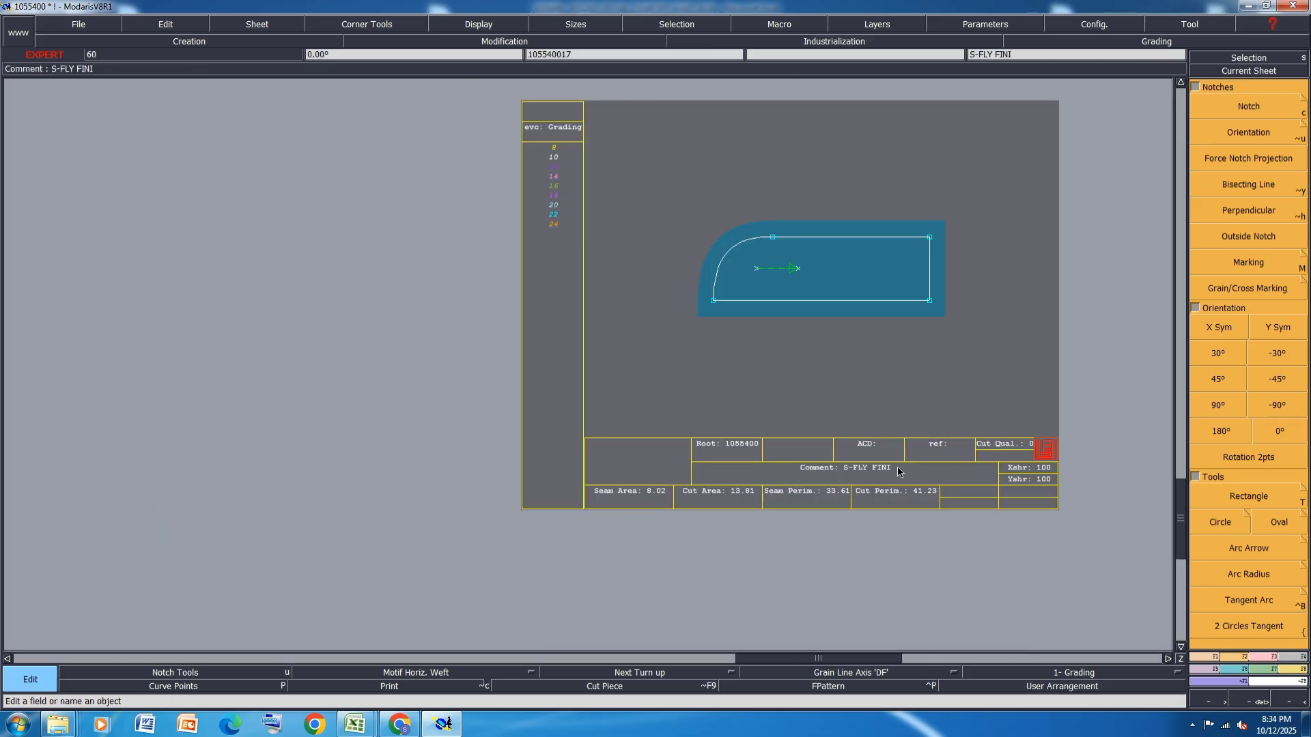
left_click(900, 472)
key("ctrl+a")
key("BackSpace")
key("BackSpace")
key("Return")
key("j")
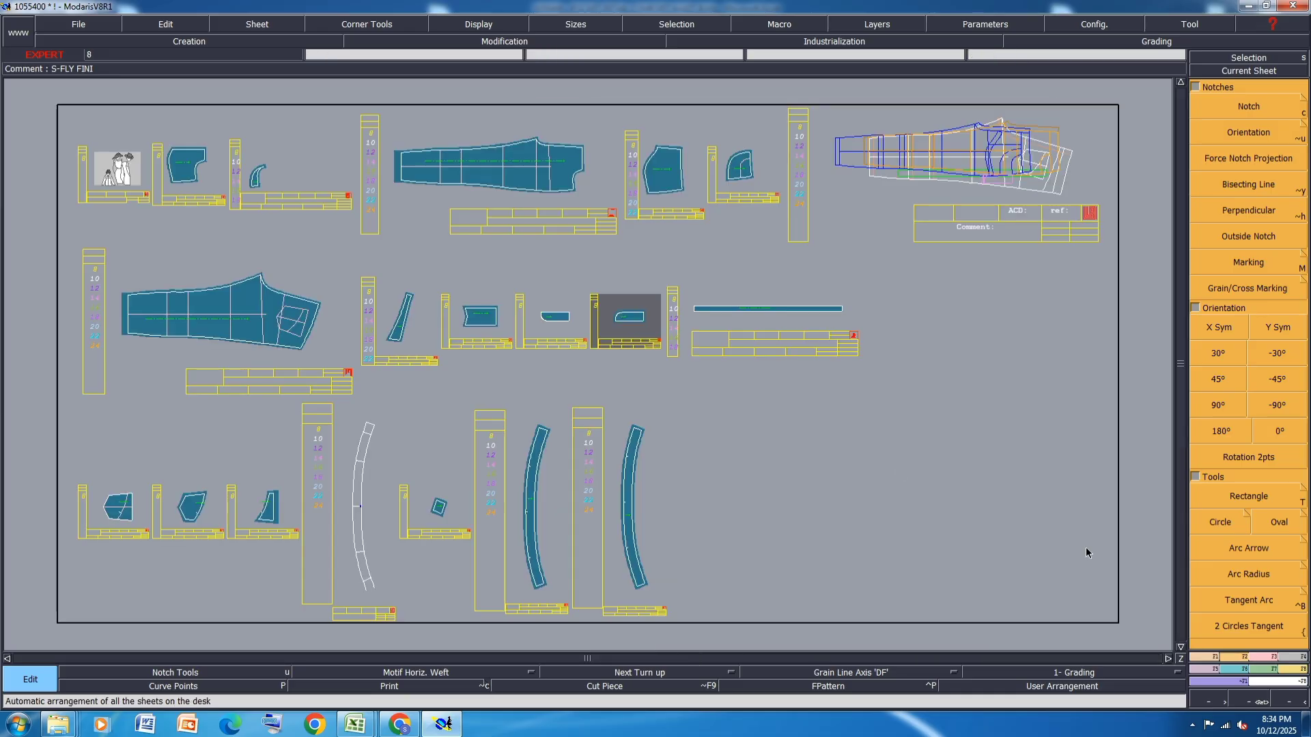
Create a variant named PANT, close its empty piece article table and save the model.
key("F2")
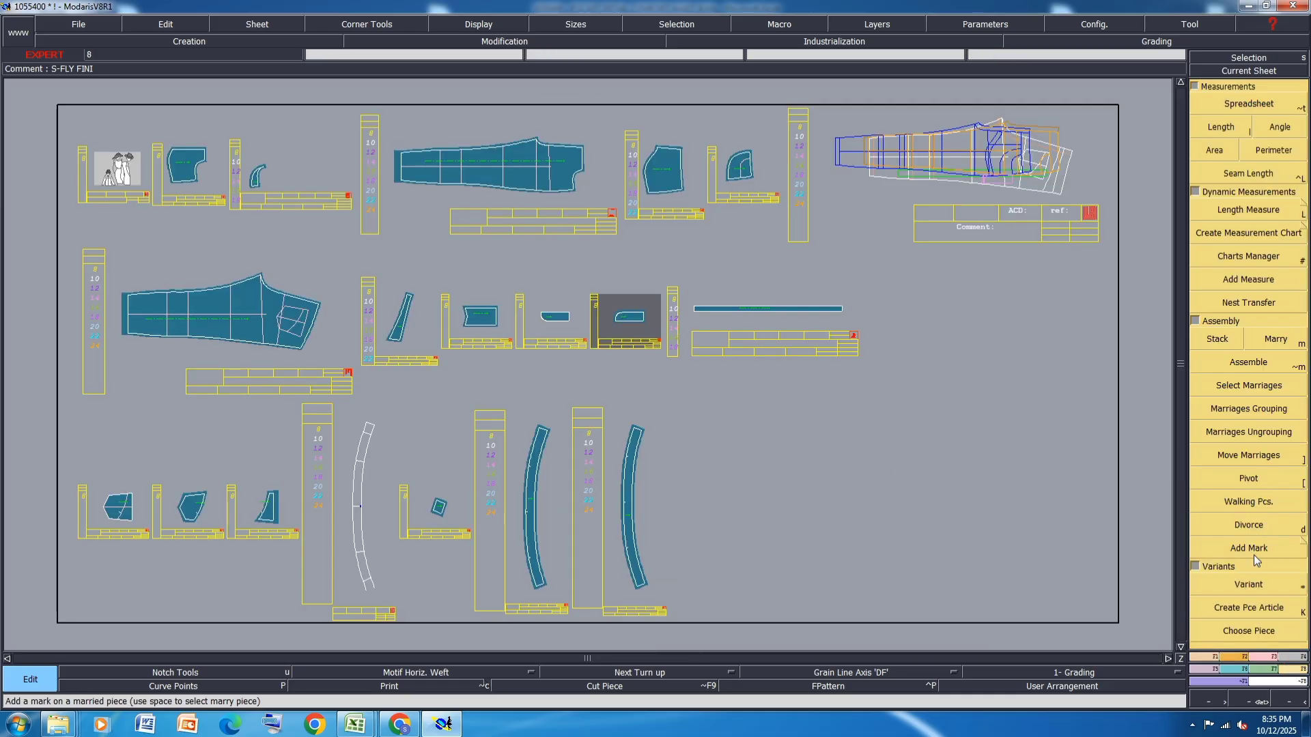
left_click(1265, 585)
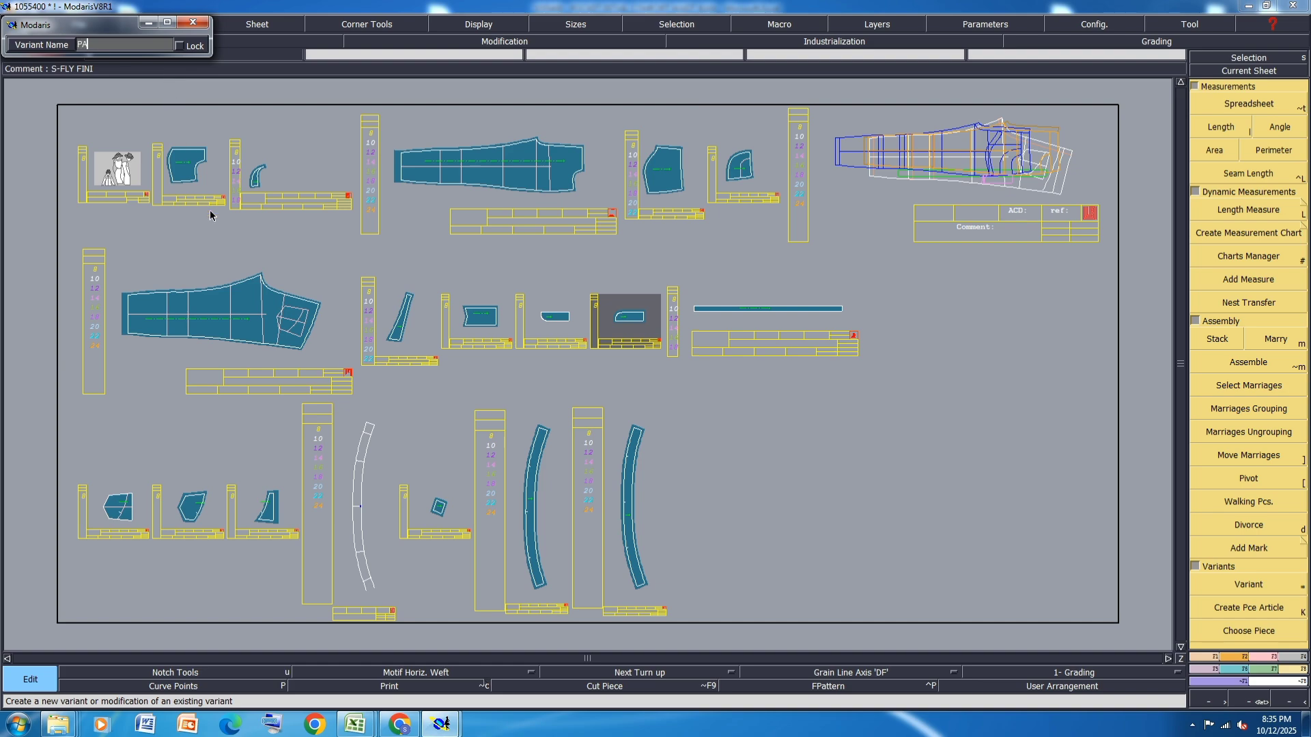
key("Return")
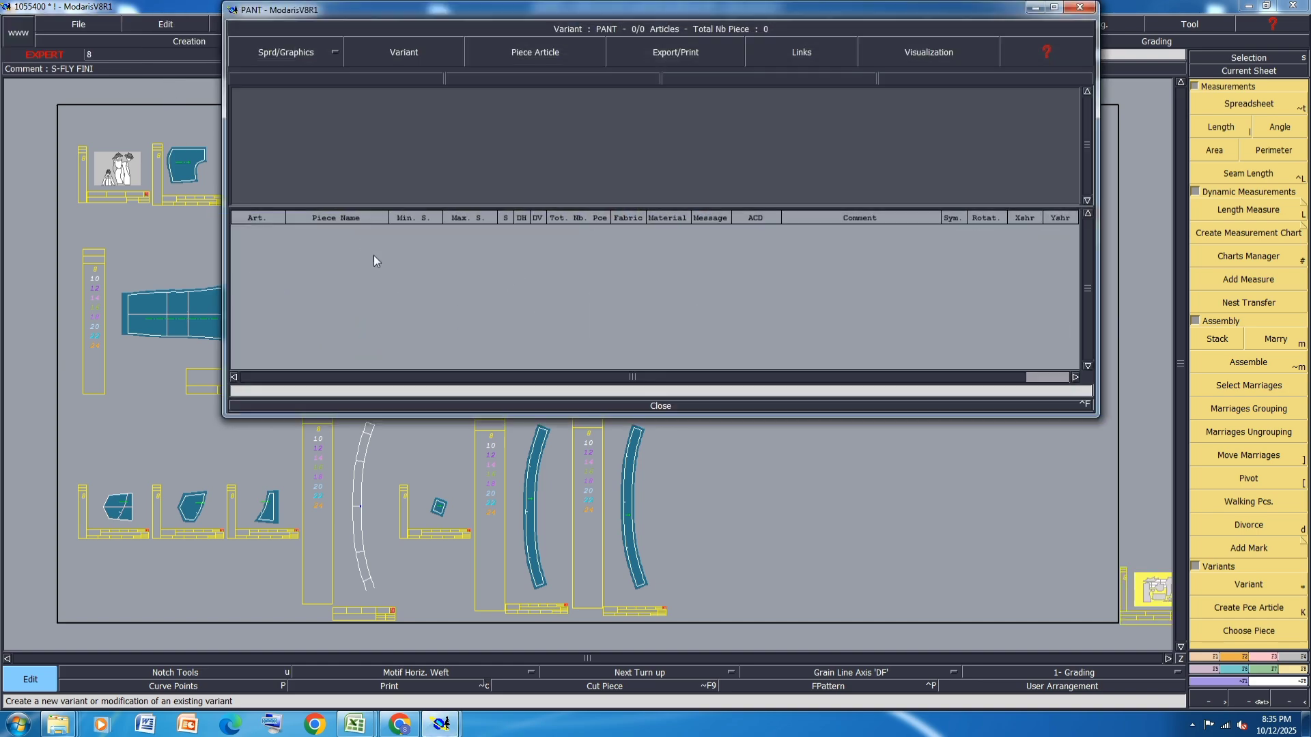
left_click(658, 406)
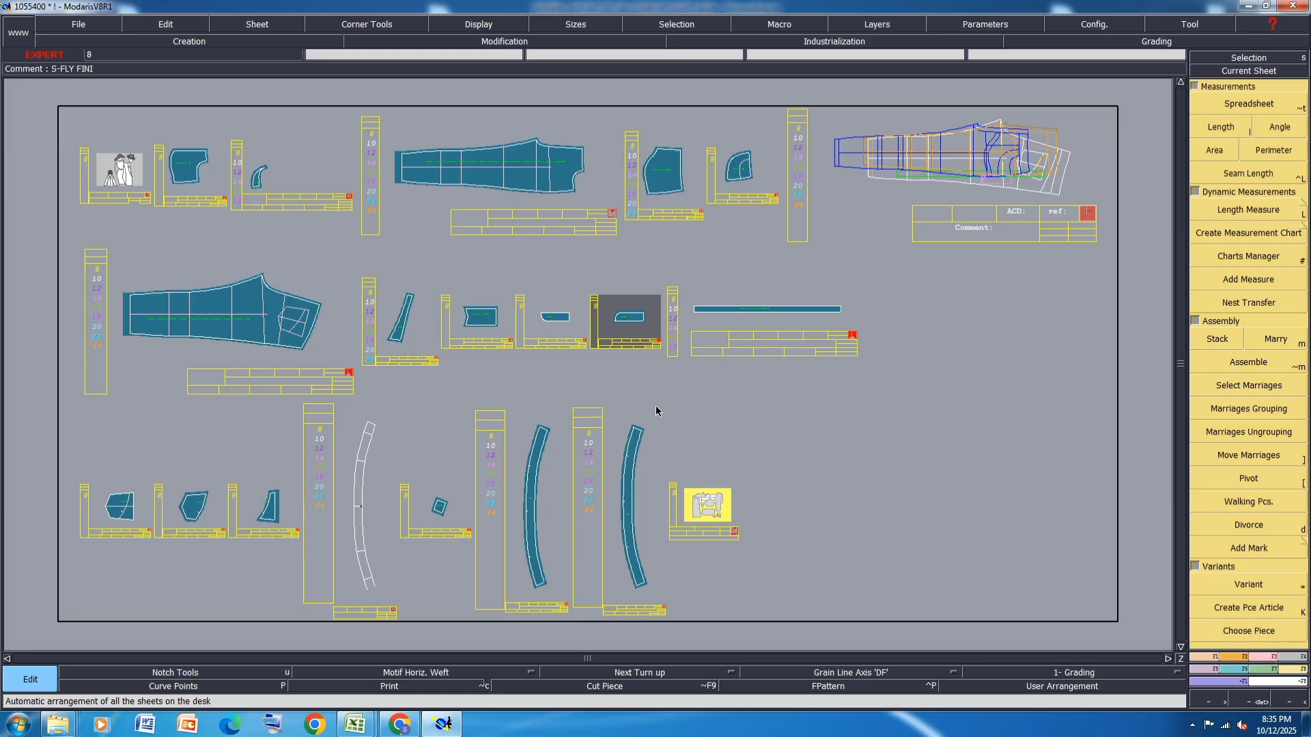
left_click(566, 443)
Create piece articles in the PANT variant for both trouser legs, the back yoke, the small curved piece in the first row and the D-FLY piece.
left_click(1270, 606)
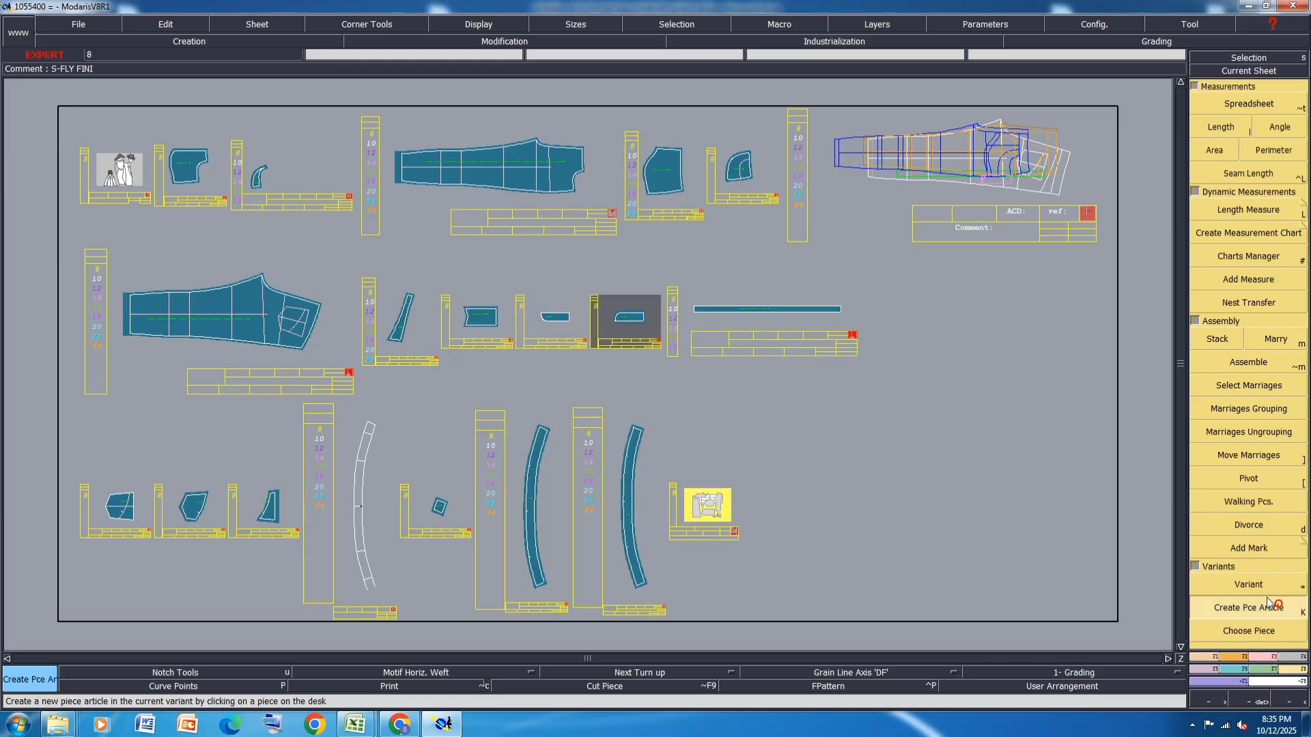
left_click(515, 165)
left_click(243, 315)
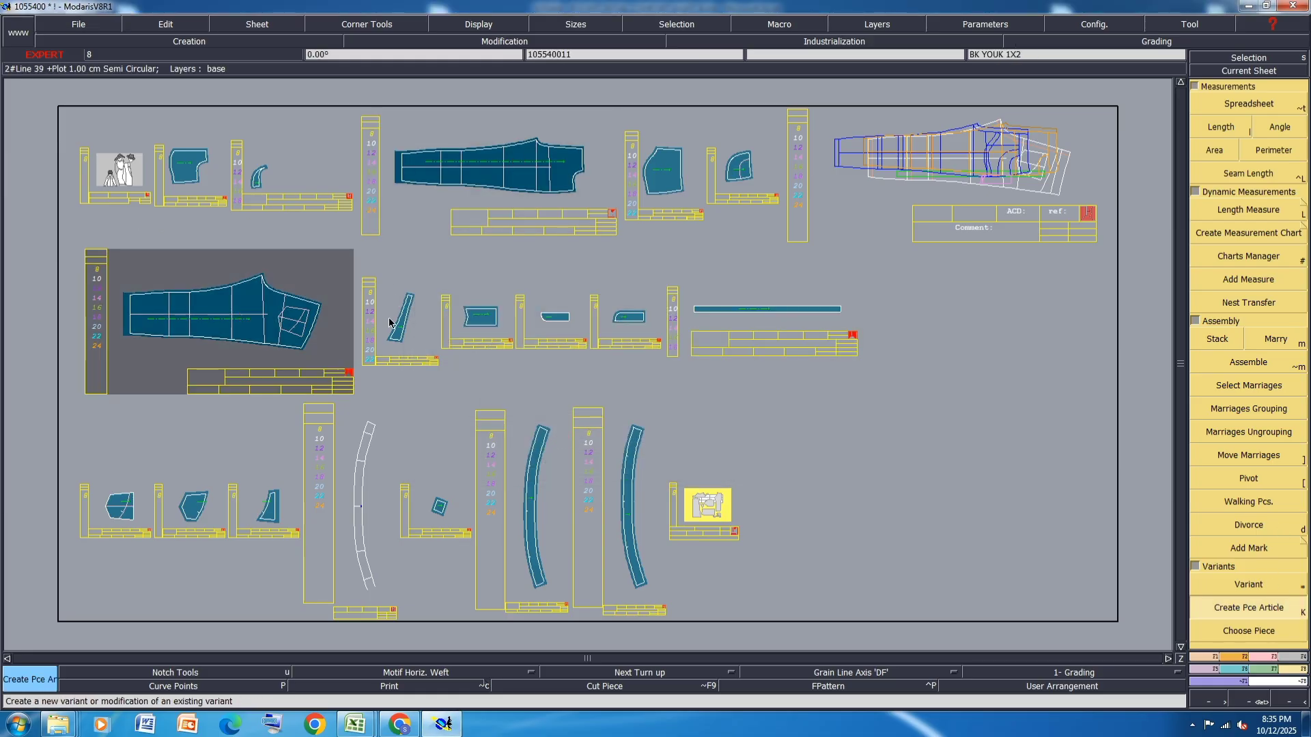
left_click(393, 328)
left_click(253, 188)
left_click(495, 325)
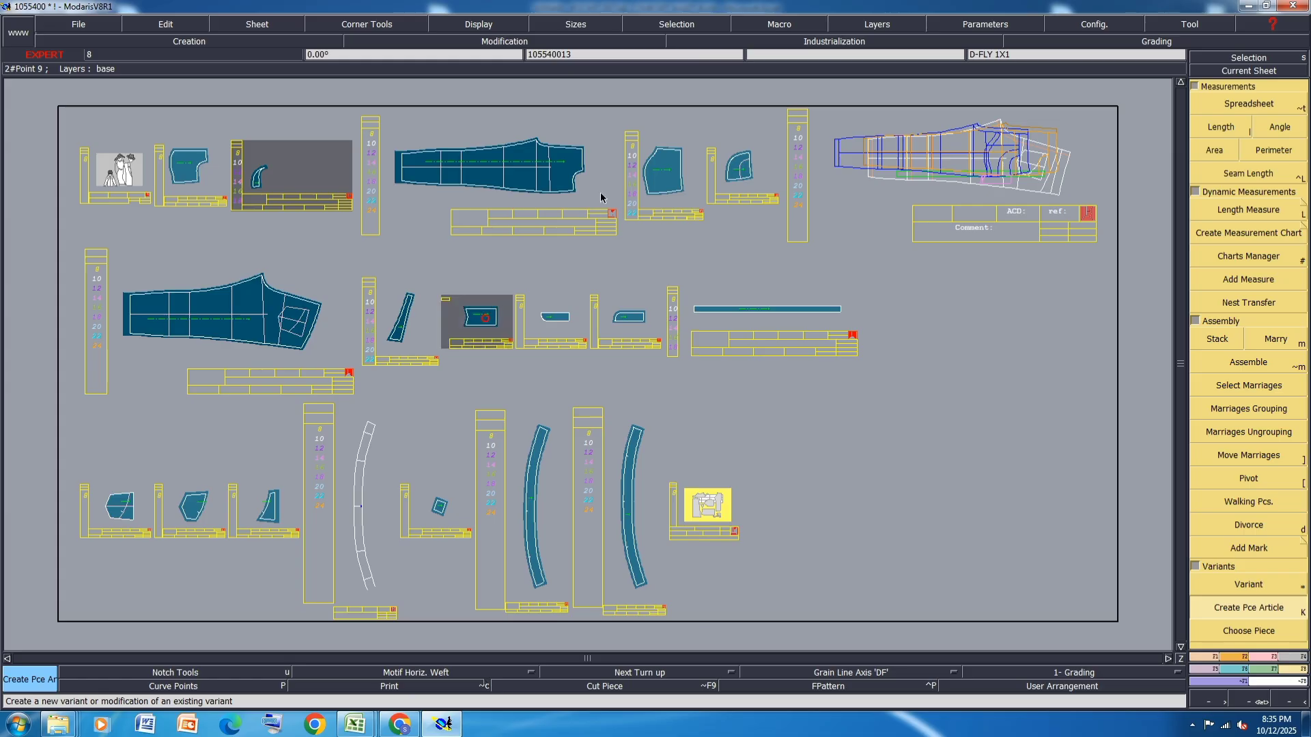
Create piece articles in the variant for the curved piece beside the pocket bag, the flipped fly copy, the loop strip and both waistbands.
left_click(719, 173)
left_click(628, 316)
left_click(792, 320)
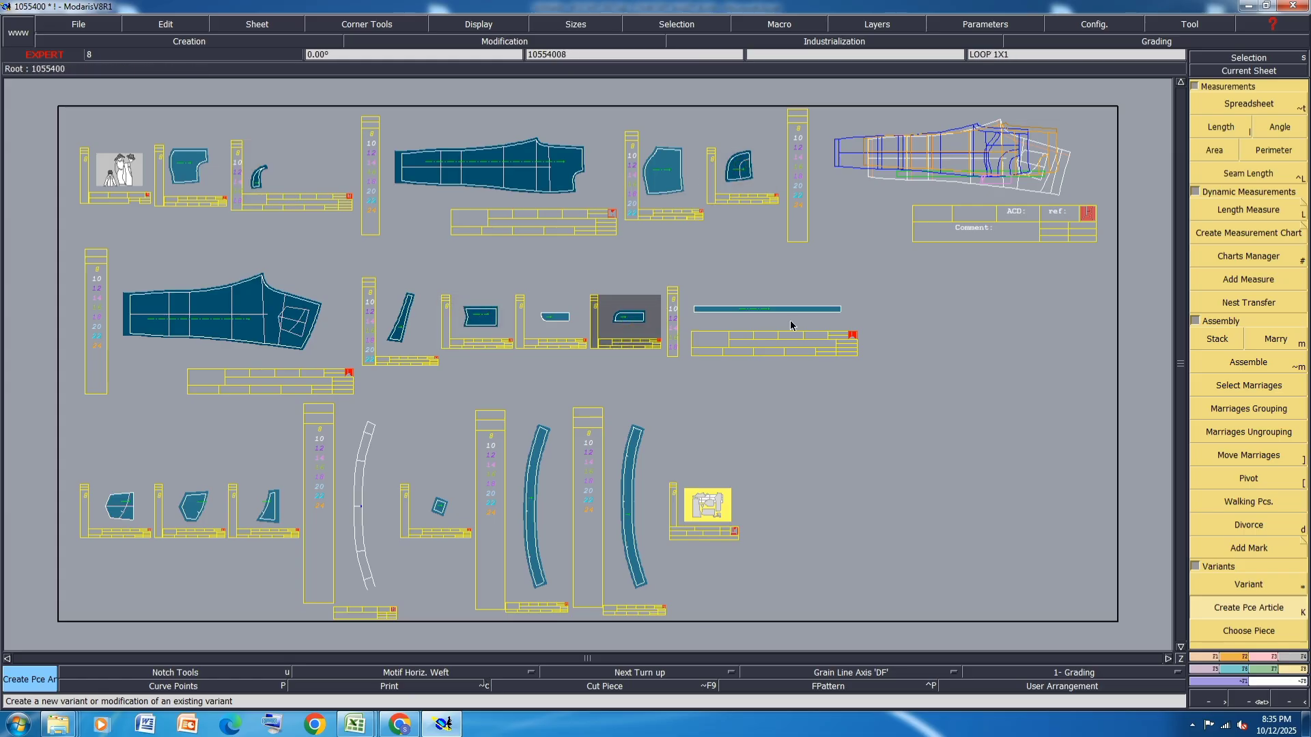
left_click(631, 476)
left_click(522, 511)
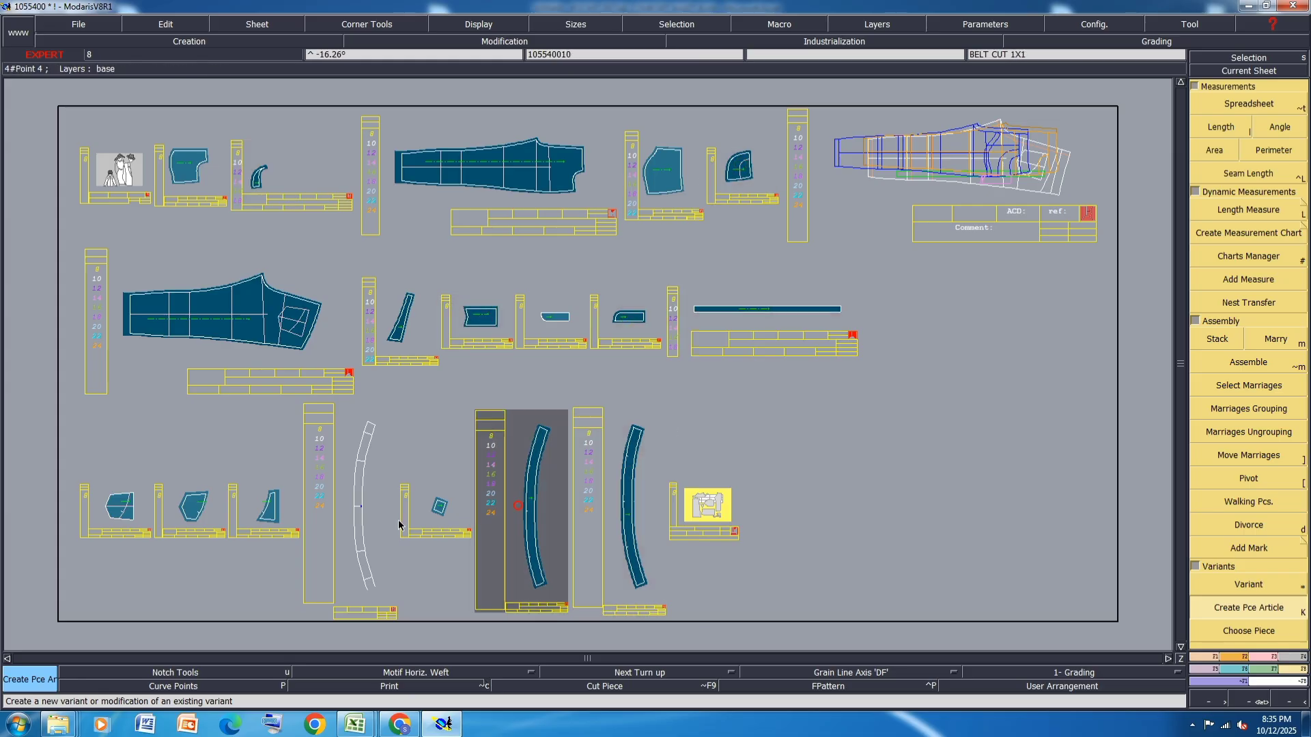
Create piece articles in the variant for the belt cut piece, the back pocket pieces, the first pocket bag and the S-FLY FINI piece.
left_click(438, 508)
left_click(271, 506)
left_click(194, 507)
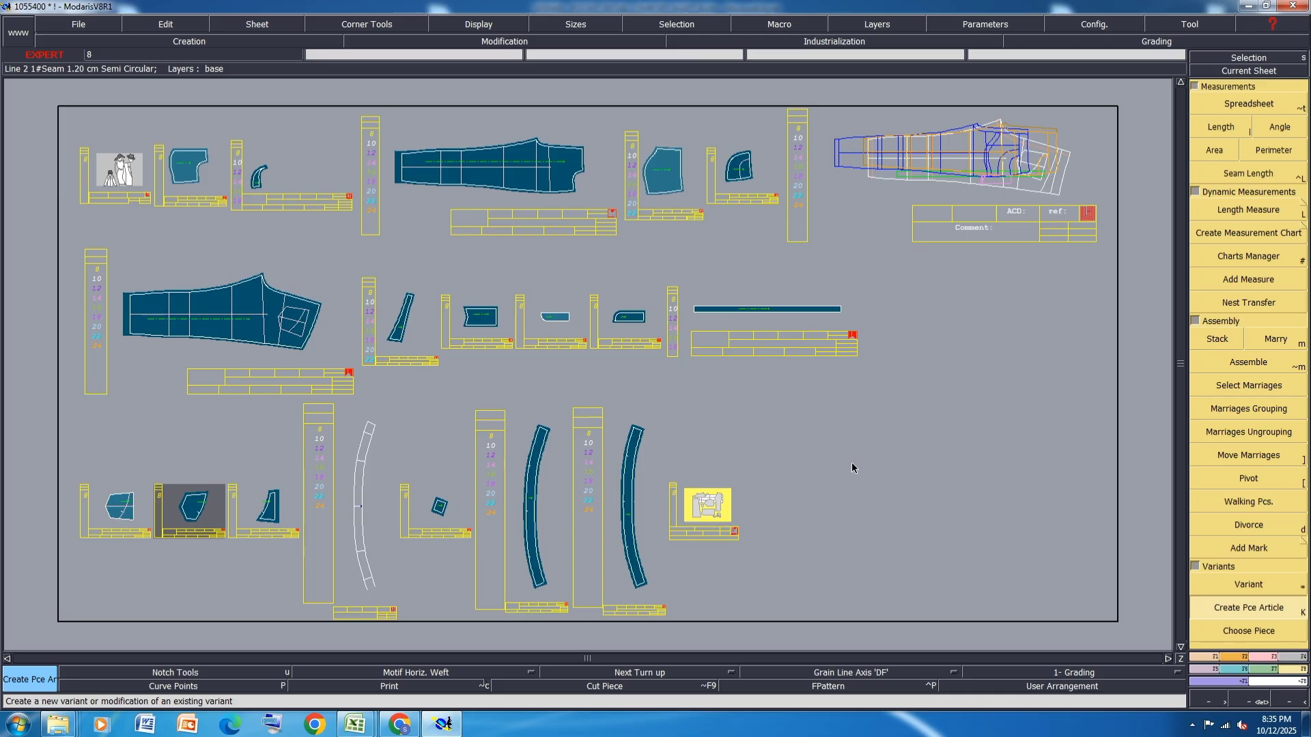
left_click(197, 162)
left_click(122, 512)
left_click(554, 319)
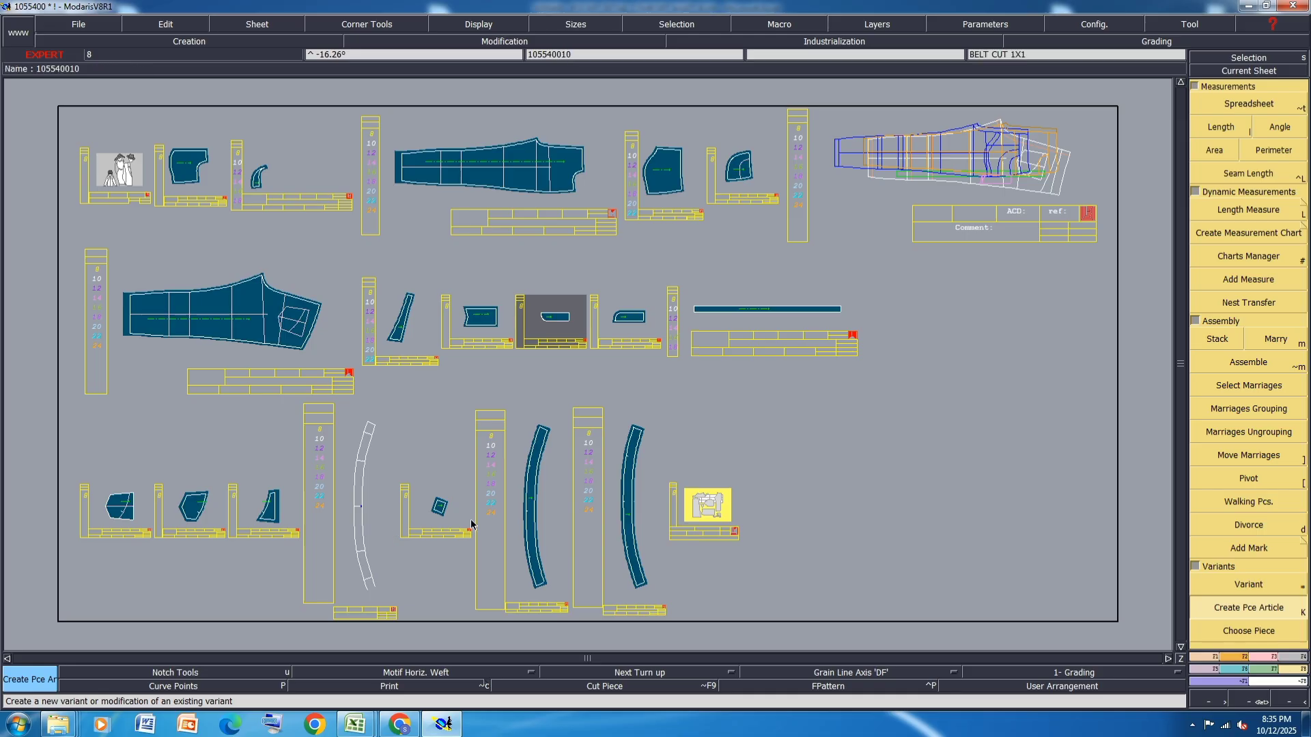
Copy the W/B 1X1 waistband to the empty area of the desk and delete the copy's line seam values.
key("c")
left_click(529, 517)
left_click(790, 485)
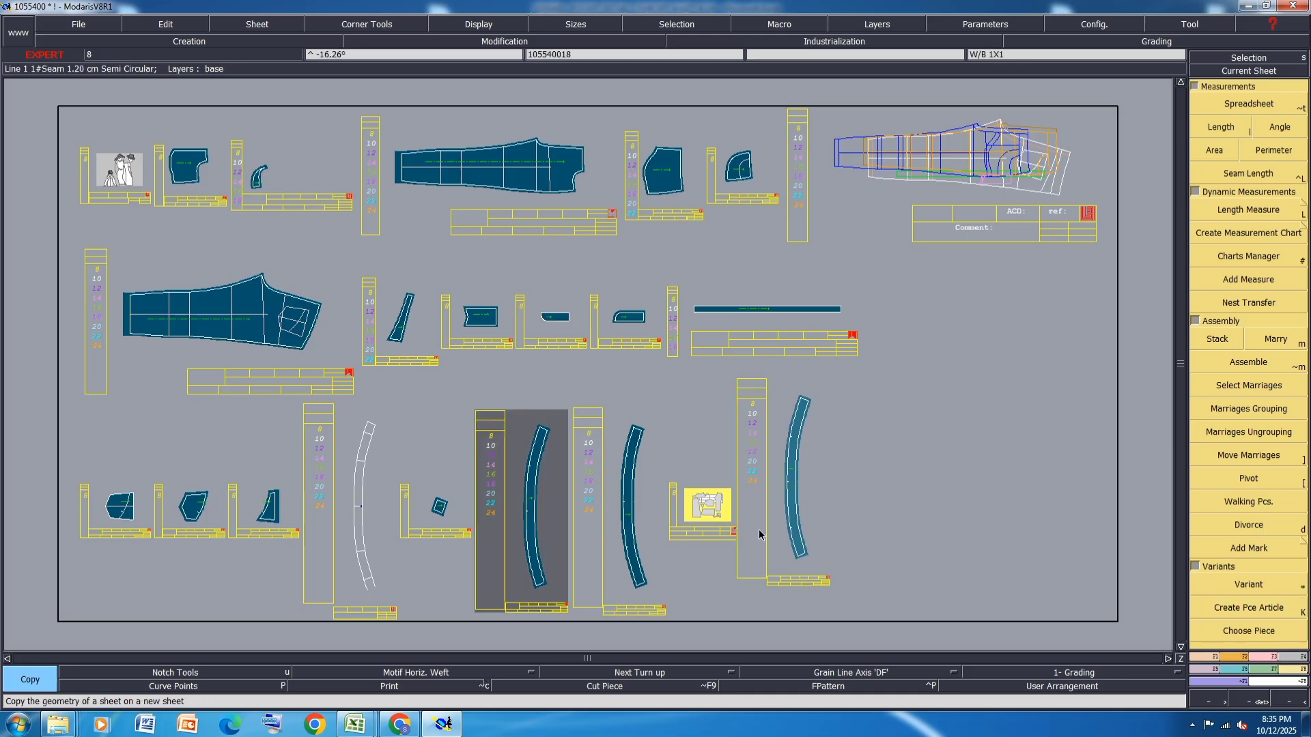
left_click(1299, 656)
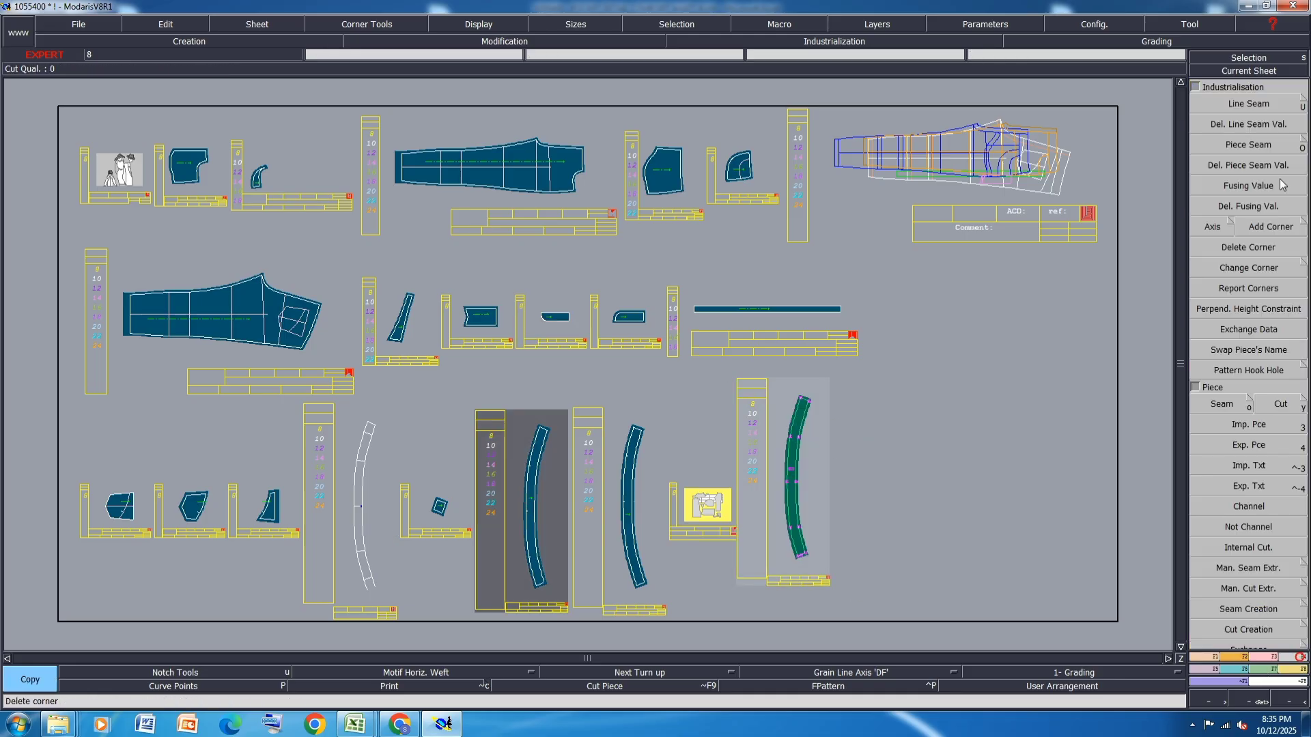
left_click(1244, 123)
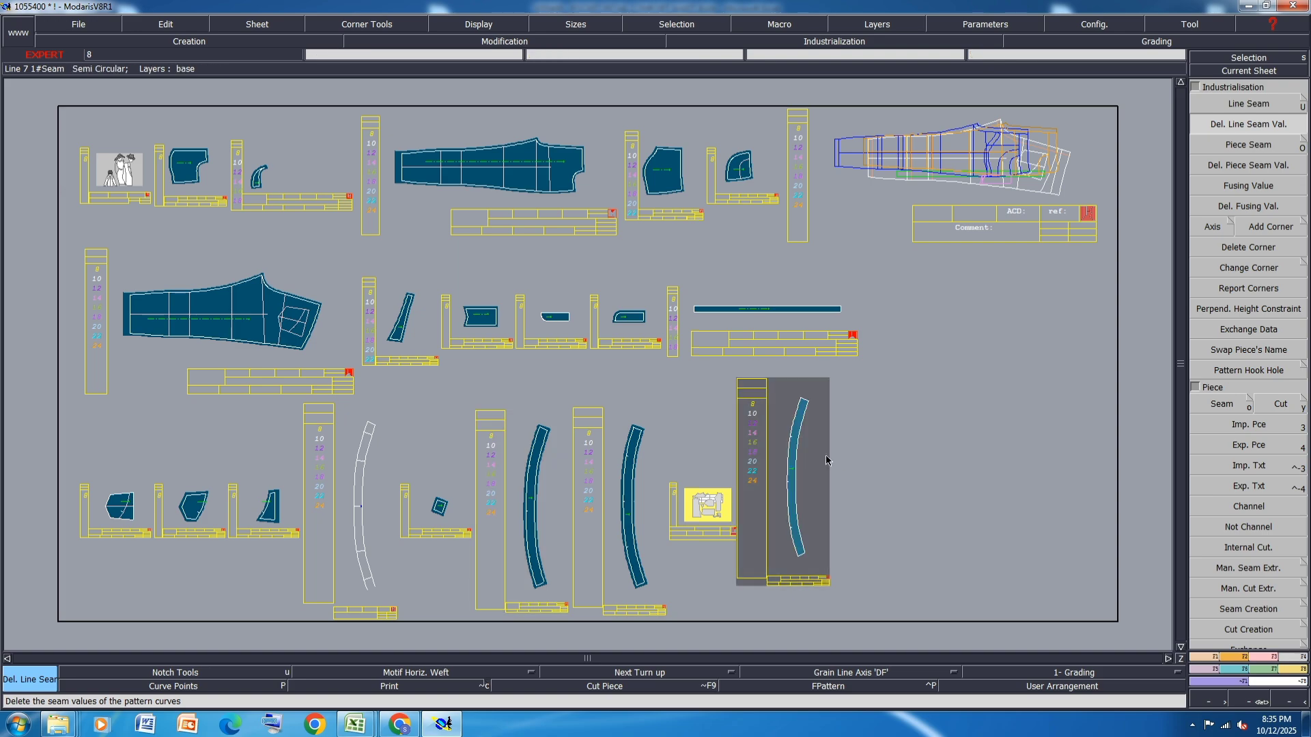
Create a piece article for the copied W/B 1X1 waistband and open the PANT variant's article table.
left_click(794, 457)
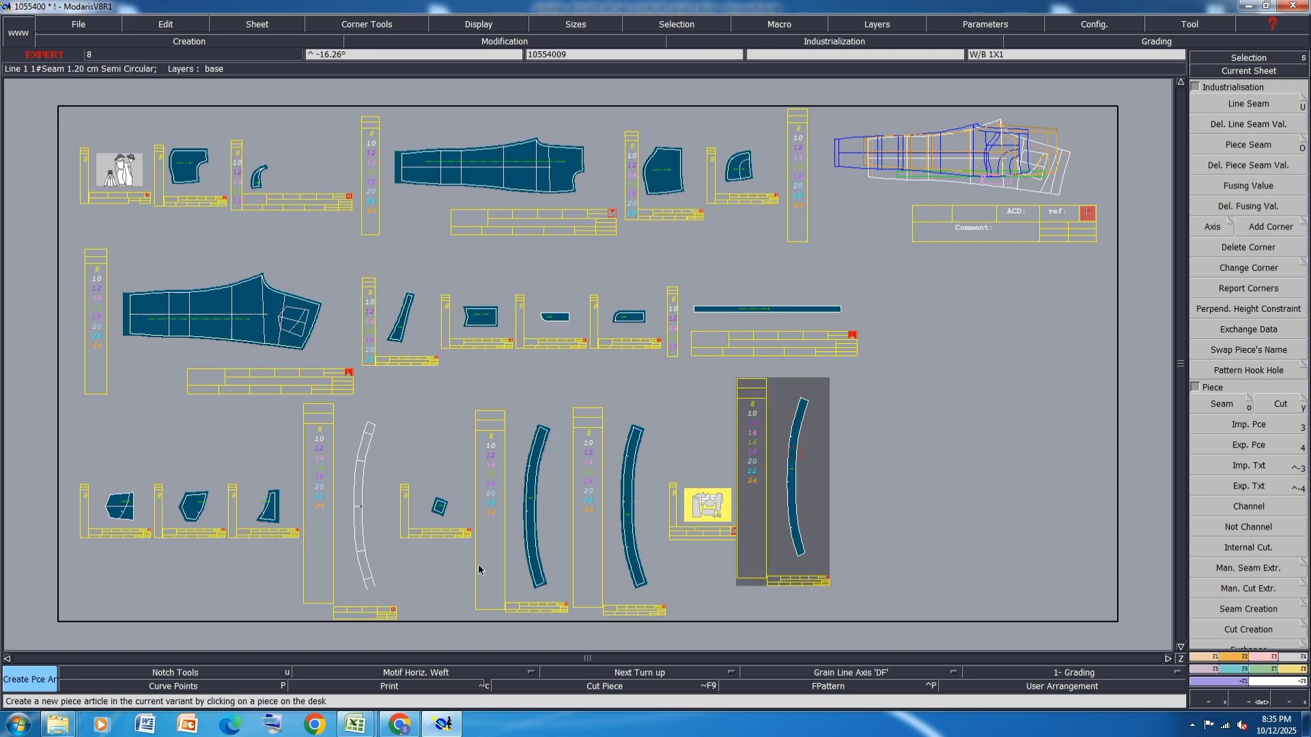
left_click(1297, 671)
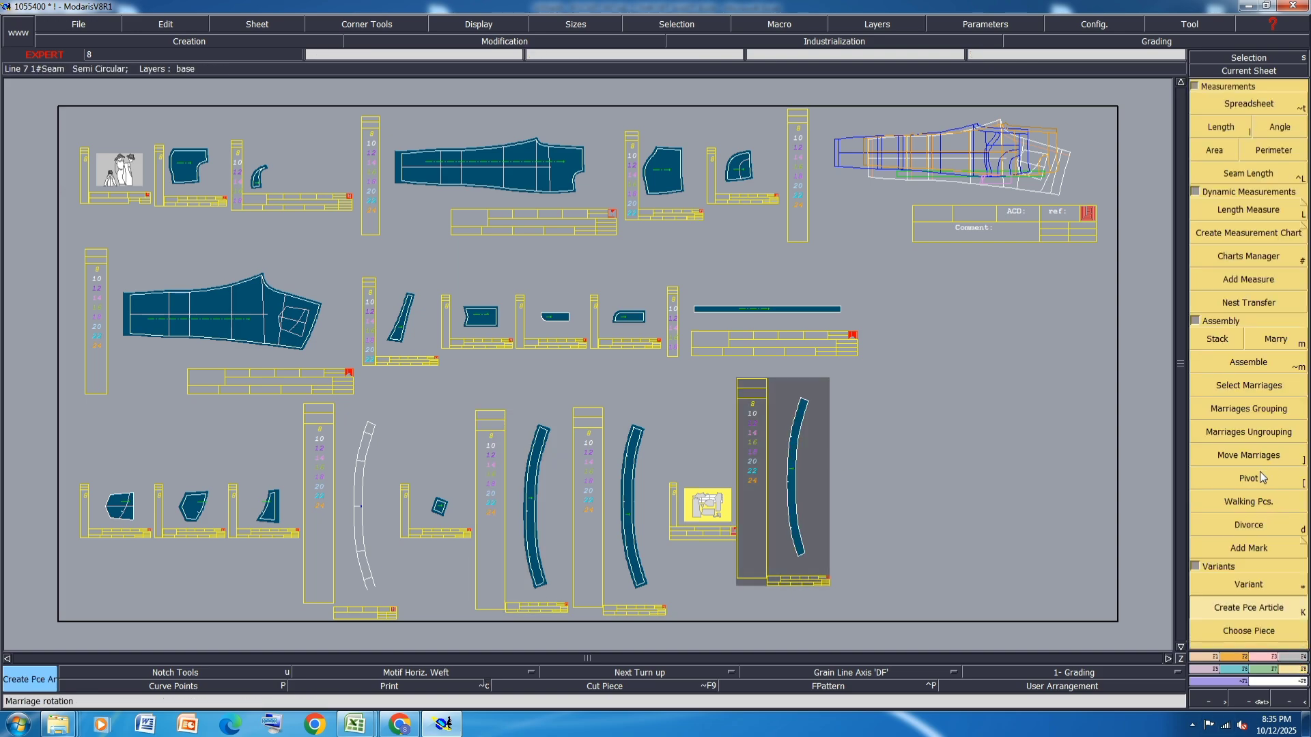
left_click(1247, 584)
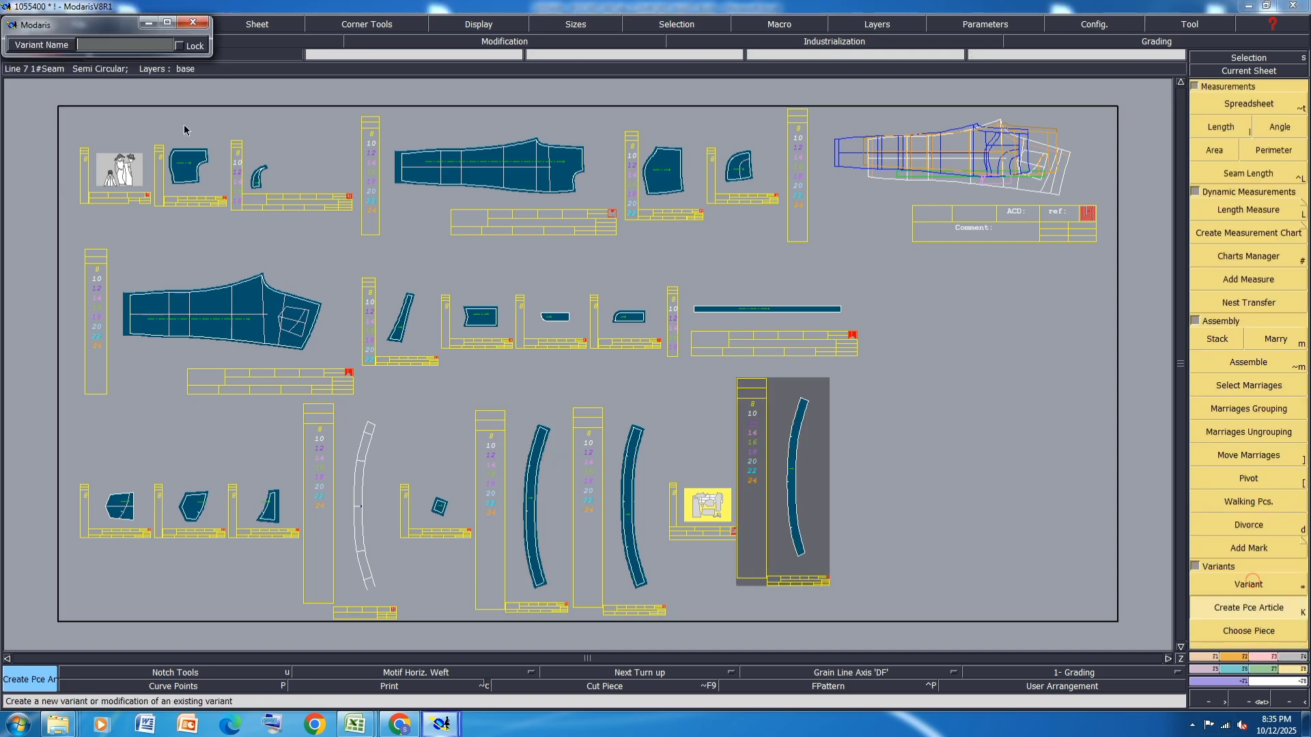
left_click(691, 496)
left_click(1054, 4)
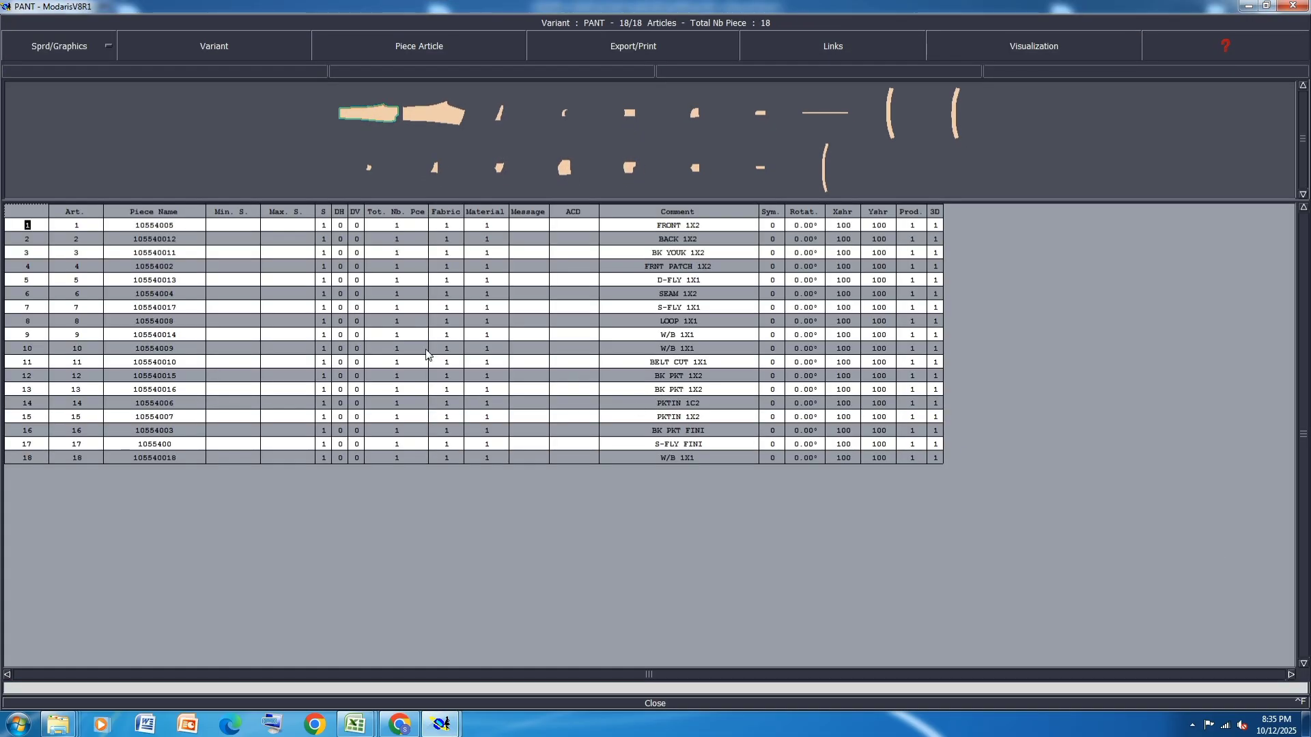
Set S to 0 and DH to 1 for the FRONT 1X2 and BACK 1X2 articles.
left_click(340, 225)
type("1")
key("Left")
type("0")
key("Return")
left_click(339, 239)
type("1")
key("Left")
type("0")
Set S to 0 and DH to 1 for articles 3, 4 and 6: the back yoke, front patch and SEAM 1X2 pieces.
left_click(339, 254)
left_click(340, 268)
left_click(341, 280)
left_click(340, 293)
left_click(342, 295)
left_click(341, 307)
left_click(342, 320)
left_click(341, 334)
left_click(341, 349)
Set S to 0 and DH to 1 for both BK PKT 1X2 articles and both PKTIN articles.
left_click(341, 363)
left_click(341, 363)
left_click(341, 363)
left_click(342, 376)
left_click(342, 377)
left_click(342, 390)
left_click(341, 390)
left_click(339, 404)
left_click(340, 418)
Set the fabric to PO for both PKTIN articles and to FI for BK PKT FINI, S-FLY FINI and the last W/B 1X1.
left_click(440, 418)
type("P")
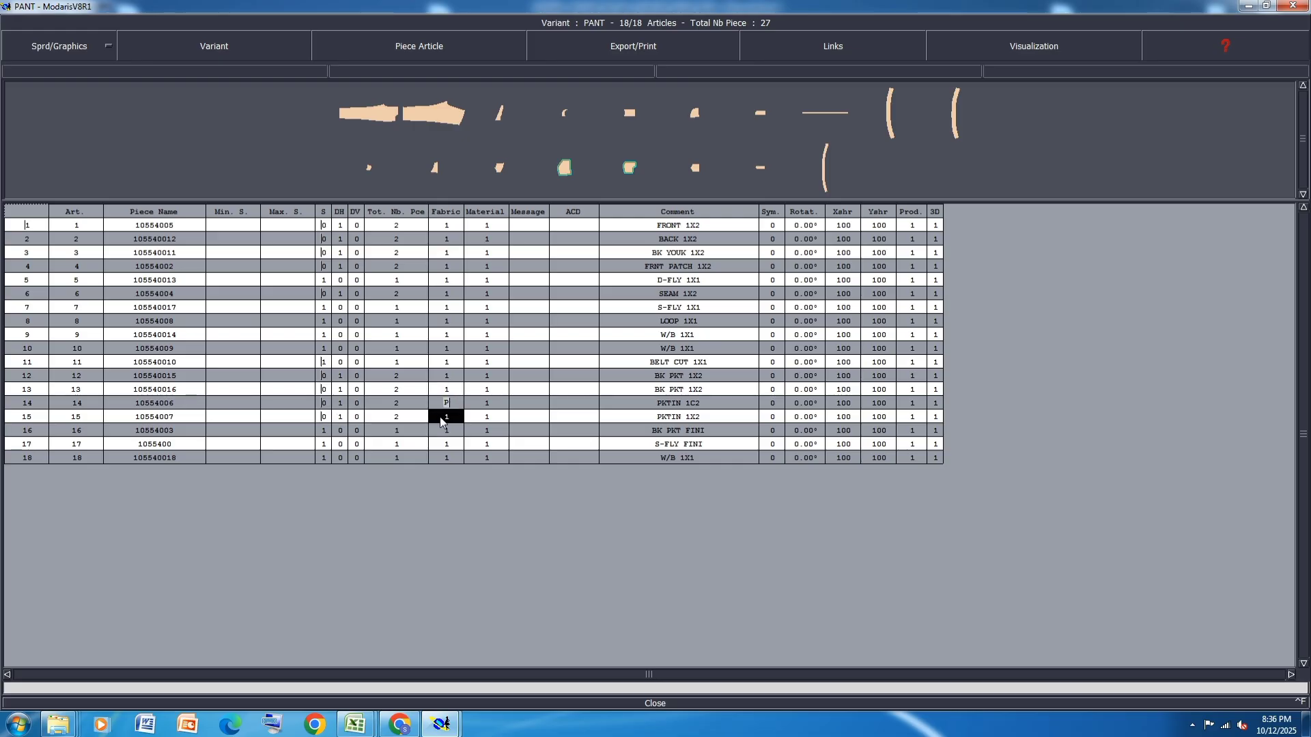
key("Return")
left_click_drag(447, 430, 444, 465)
type("F")
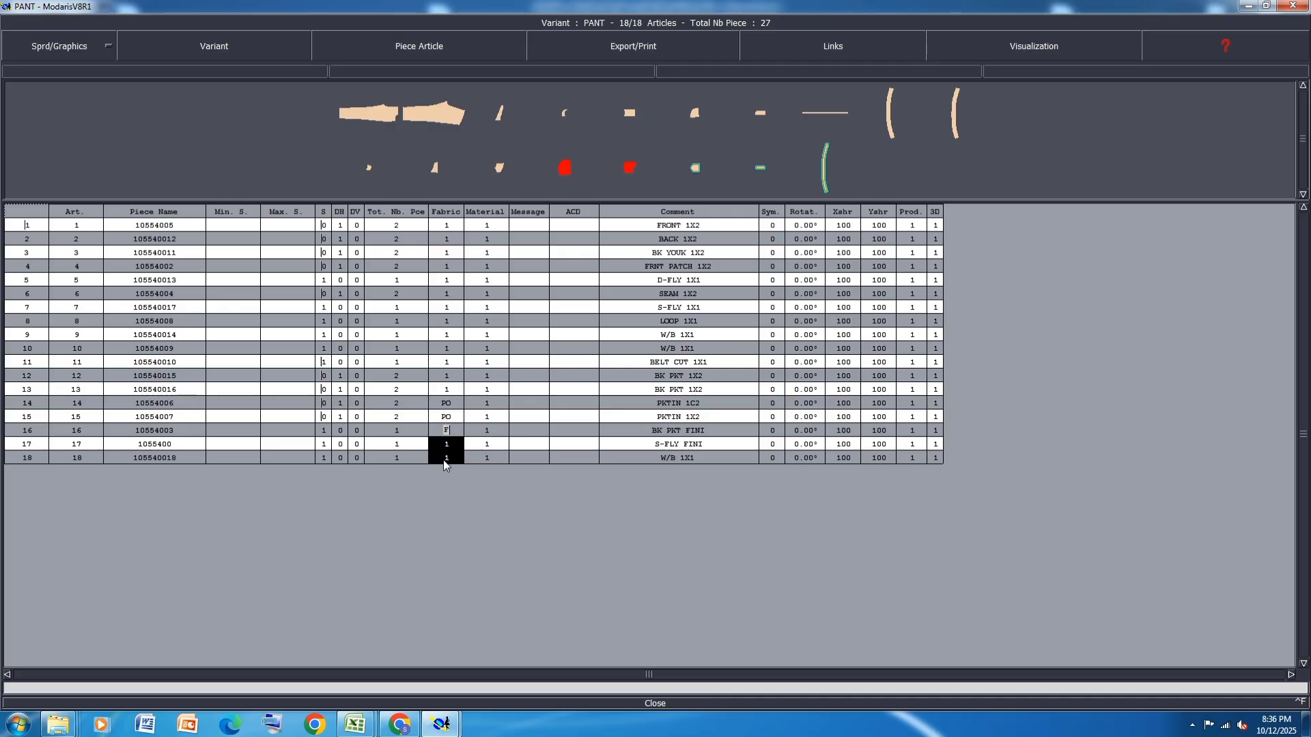
type("I")
key("Return")
Set Xshr to 105 and Yshr to 115 for all 18 articles and close the variant table.
left_click_drag(843, 225, 837, 457)
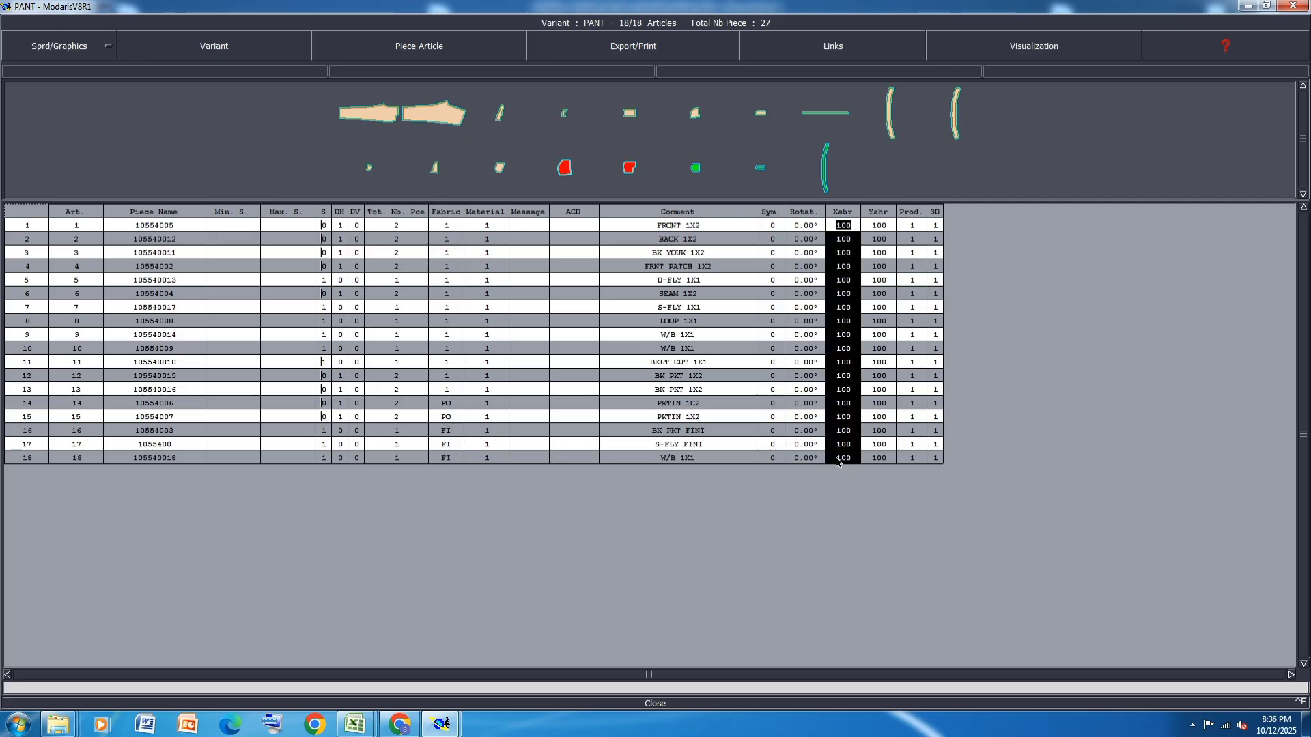
type("105")
key("Return")
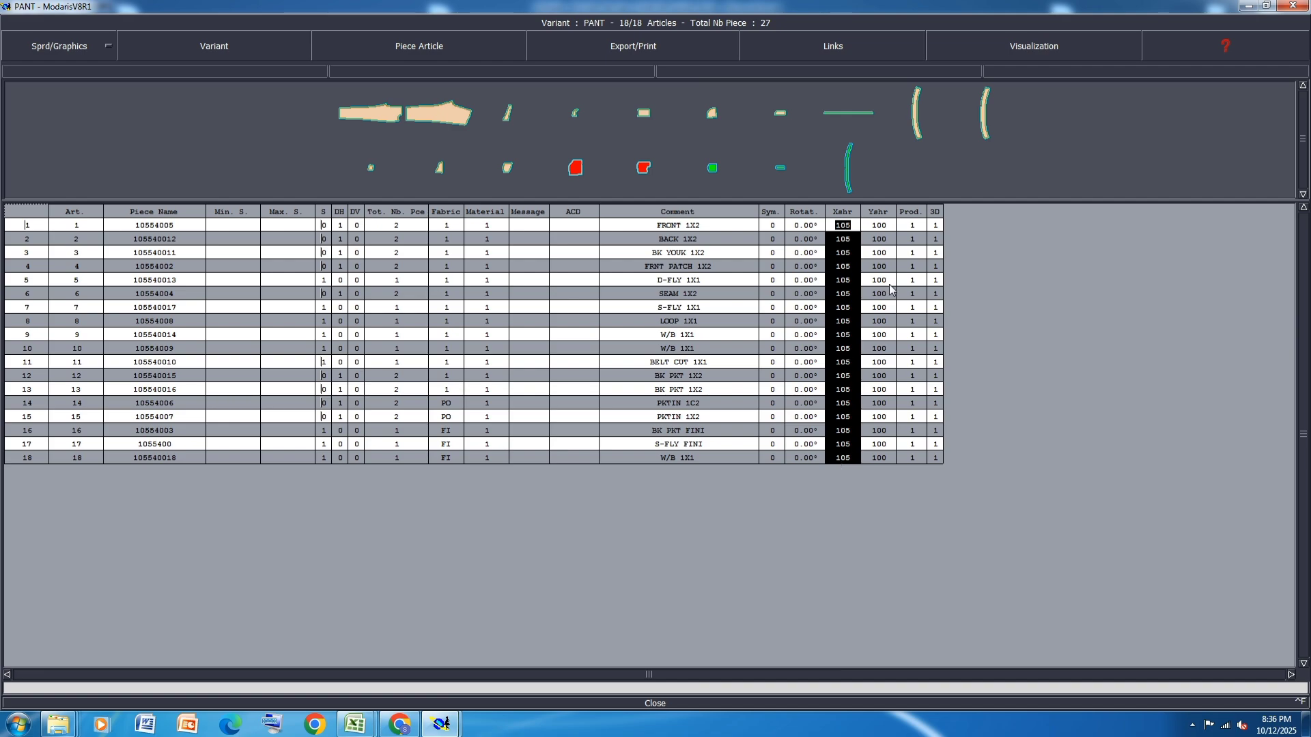
left_click_drag(889, 227, 873, 455)
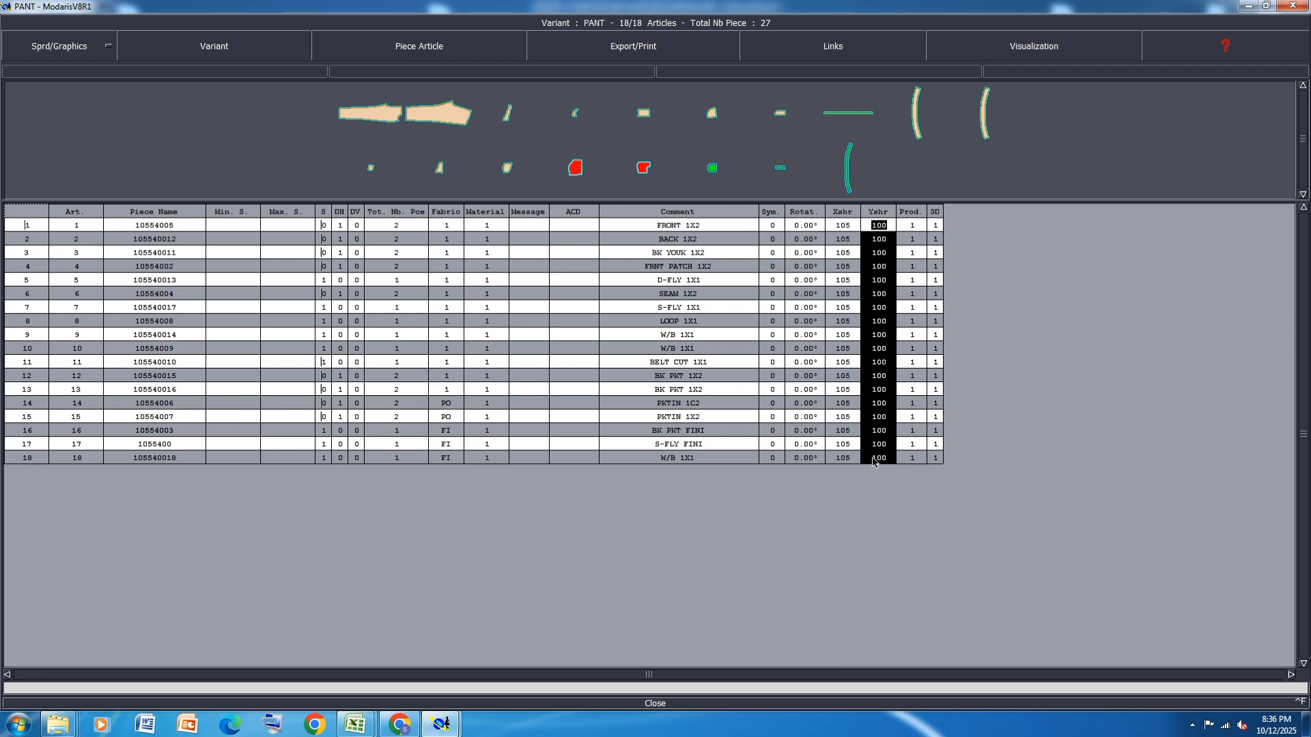
type("115")
key("Return")
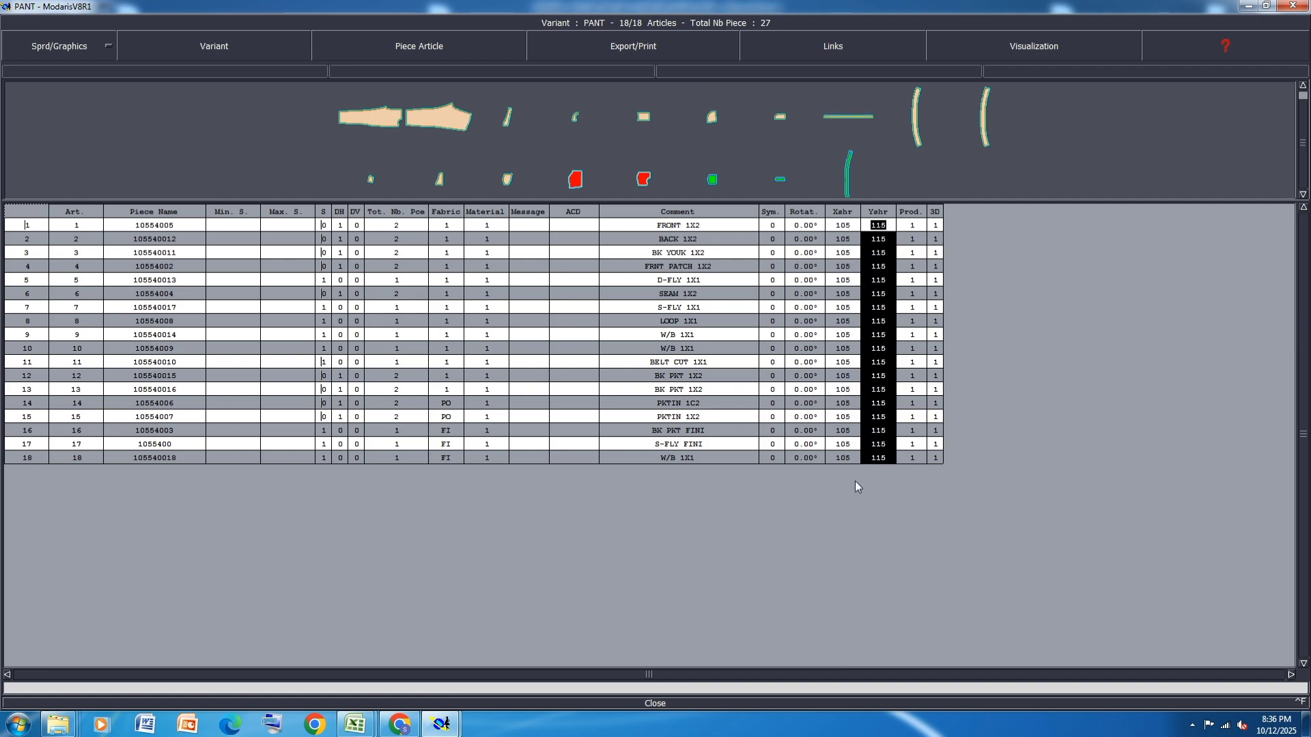
left_click(652, 702)
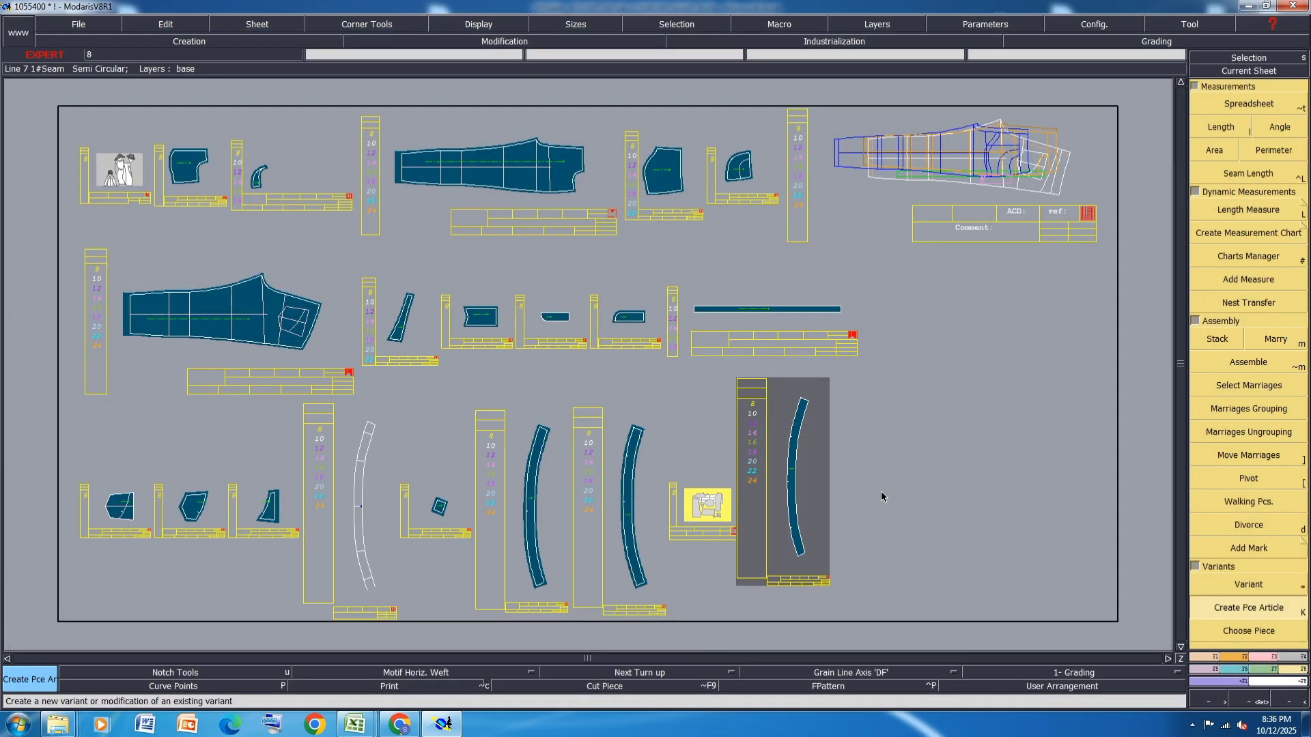
Rearrange all sheets automatically on the desk and save the model.
left_click(565, 443)
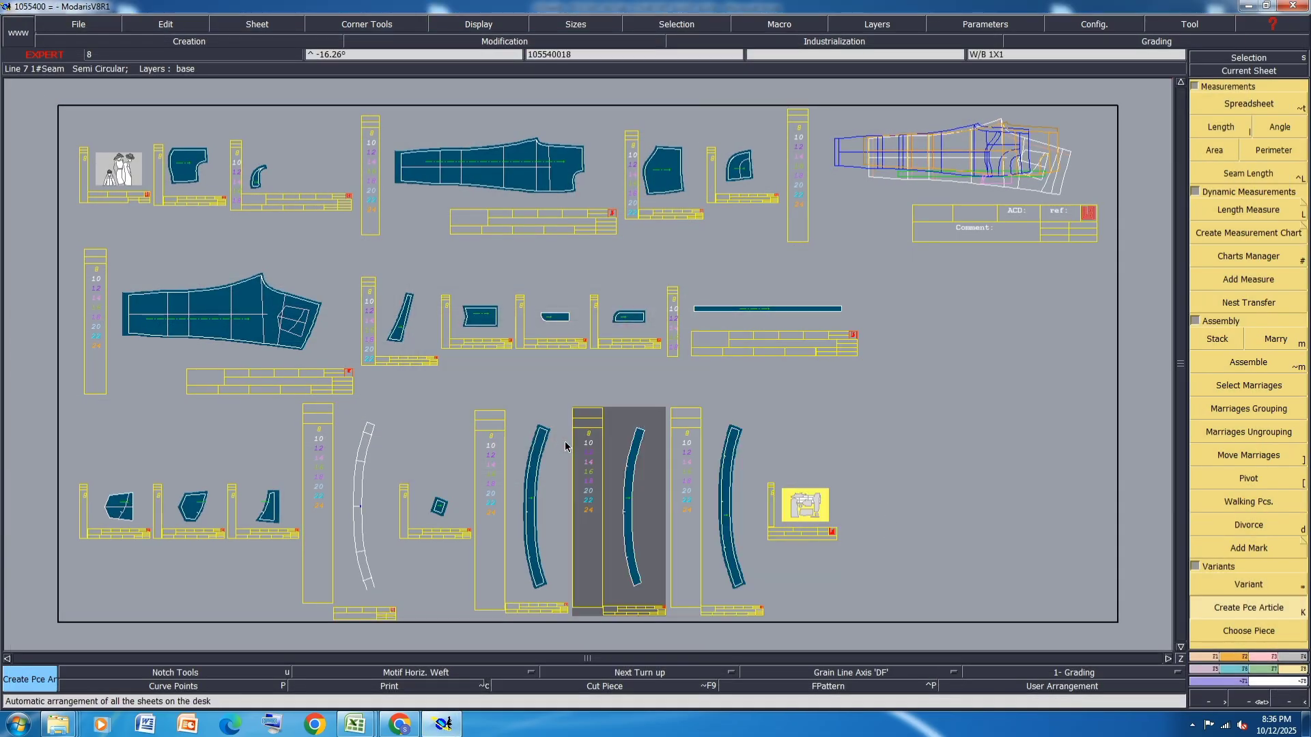
key("ctrl+s")
left_click(575, 430)
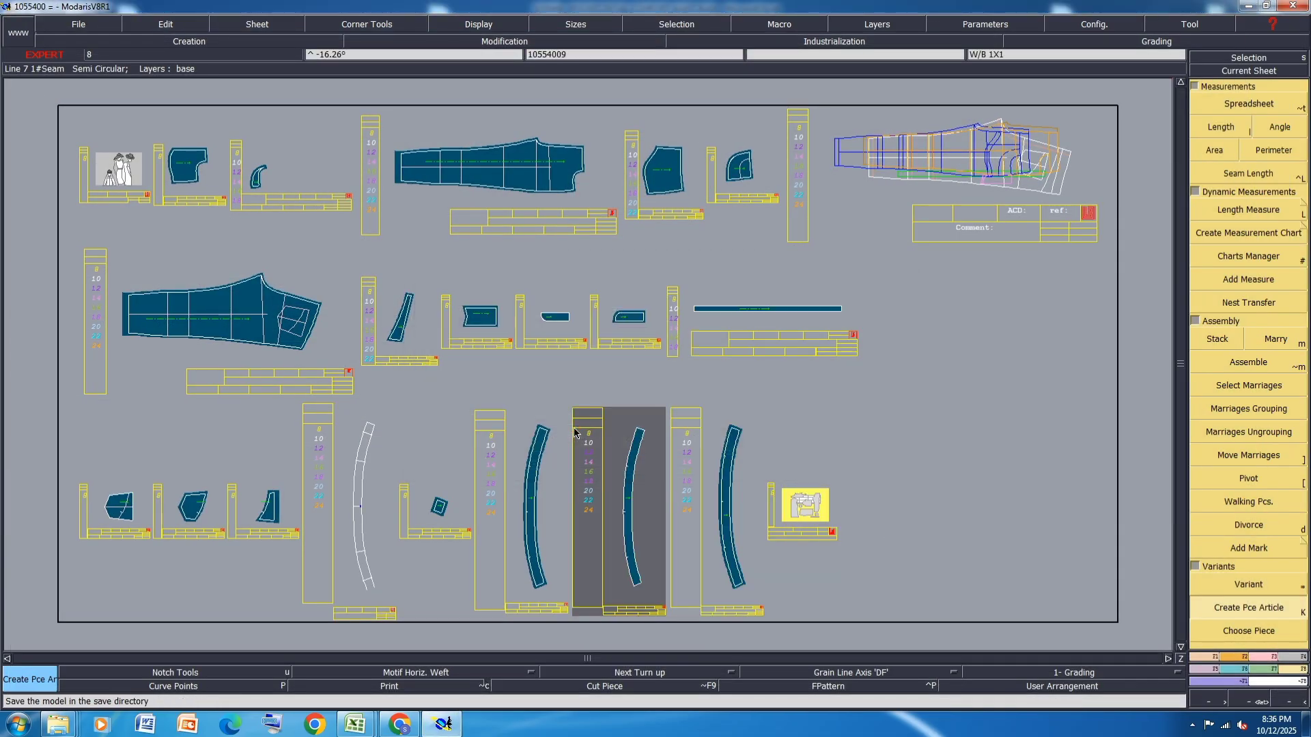
Select all sheets, display all their graded sizes, rearrange them on the desk and save the model again.
key("ctrl+a")
key("F10")
key("F11")
key("F12")
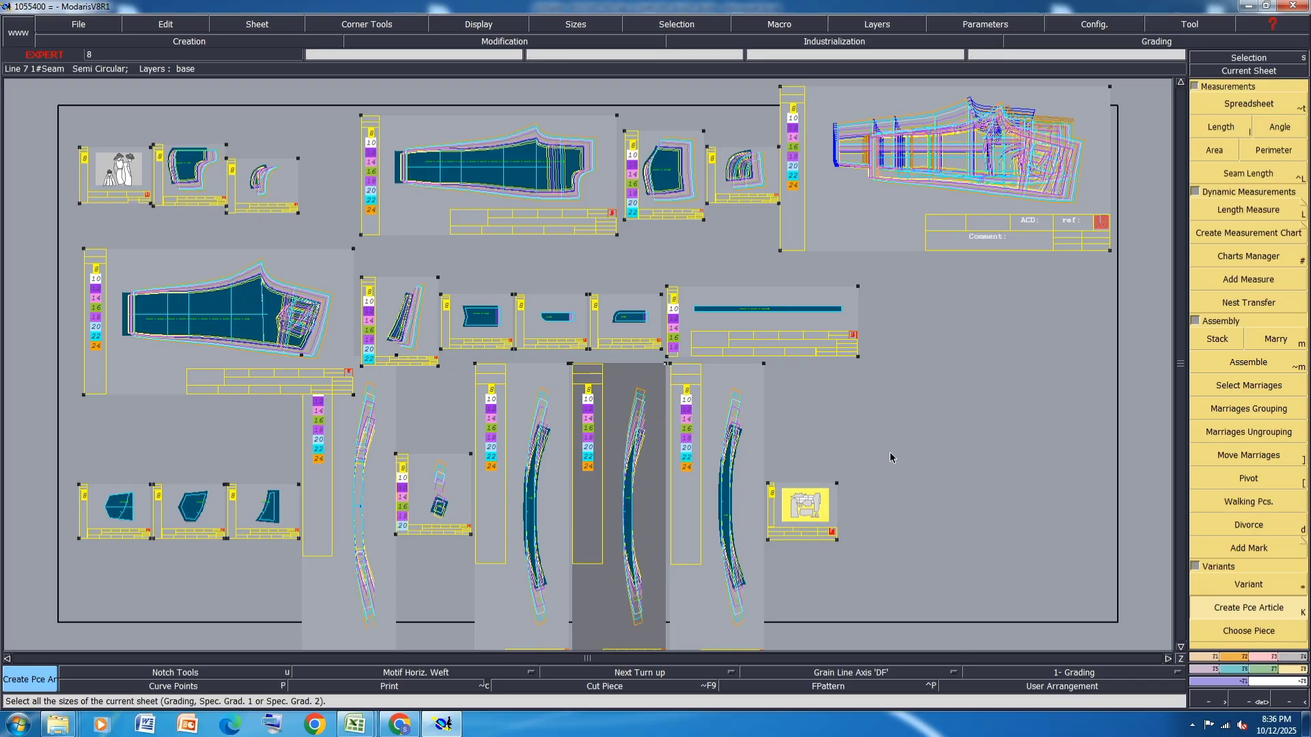
left_click(890, 458)
key("j")
key("ctrl+s")
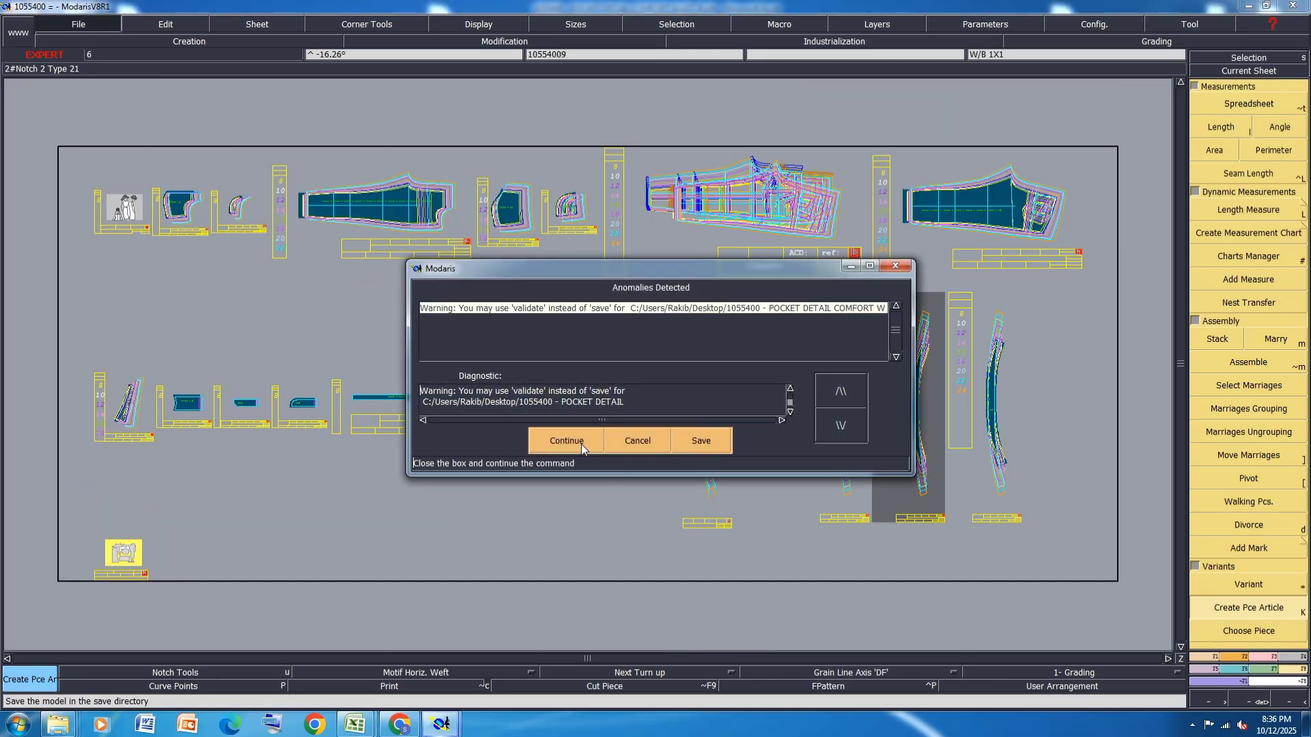